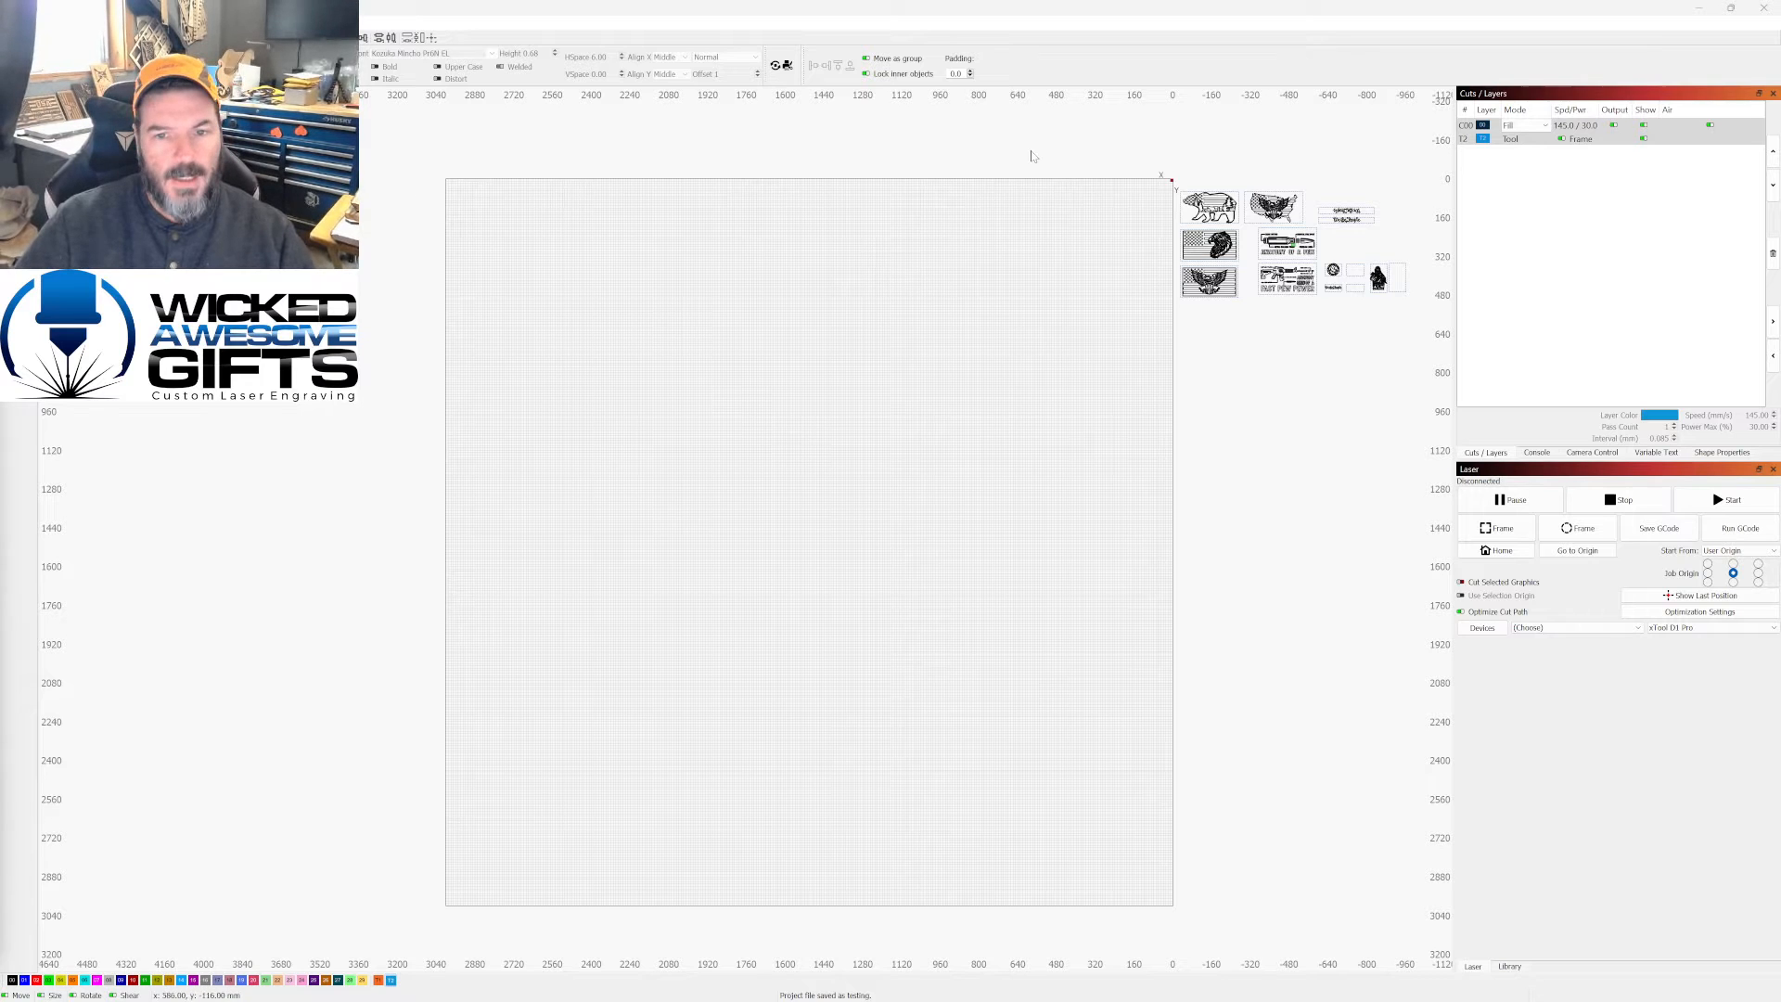
# Step: Move the eagle flag design from the artwork beside the workspace onto the bed near its upper edge
pyautogui.scroll(-3, 914, 330)
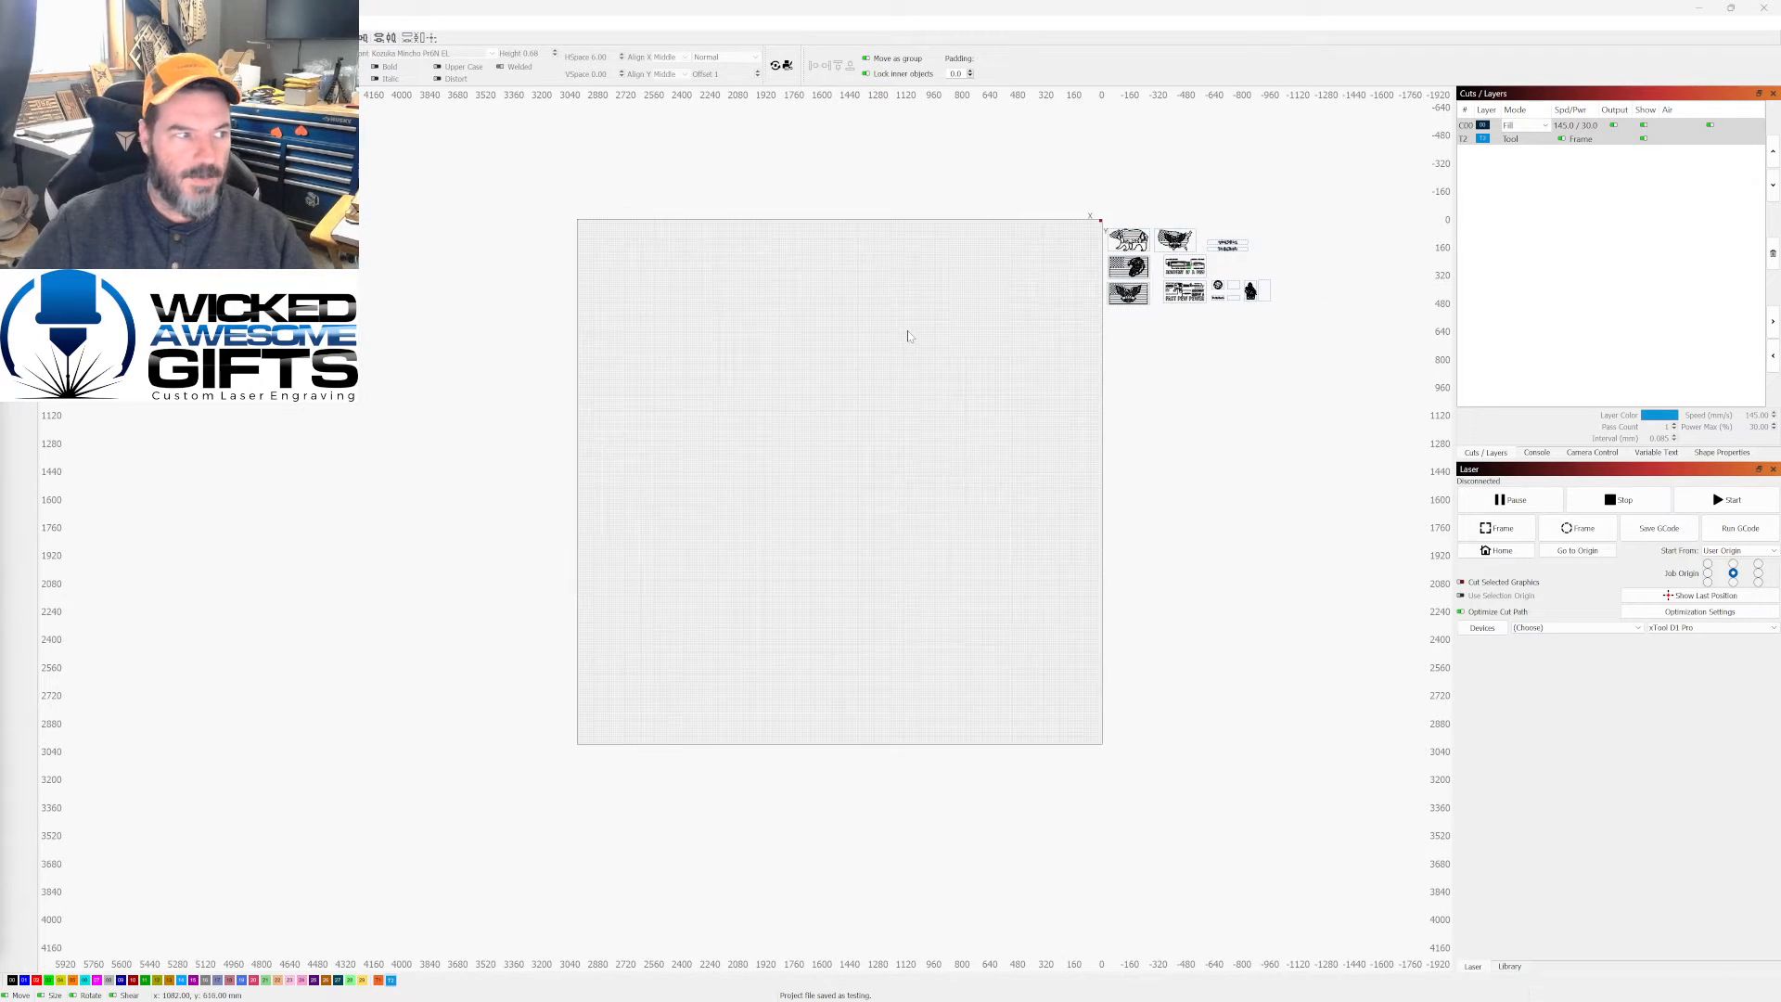
pyautogui.scroll(1, 1086, 334)
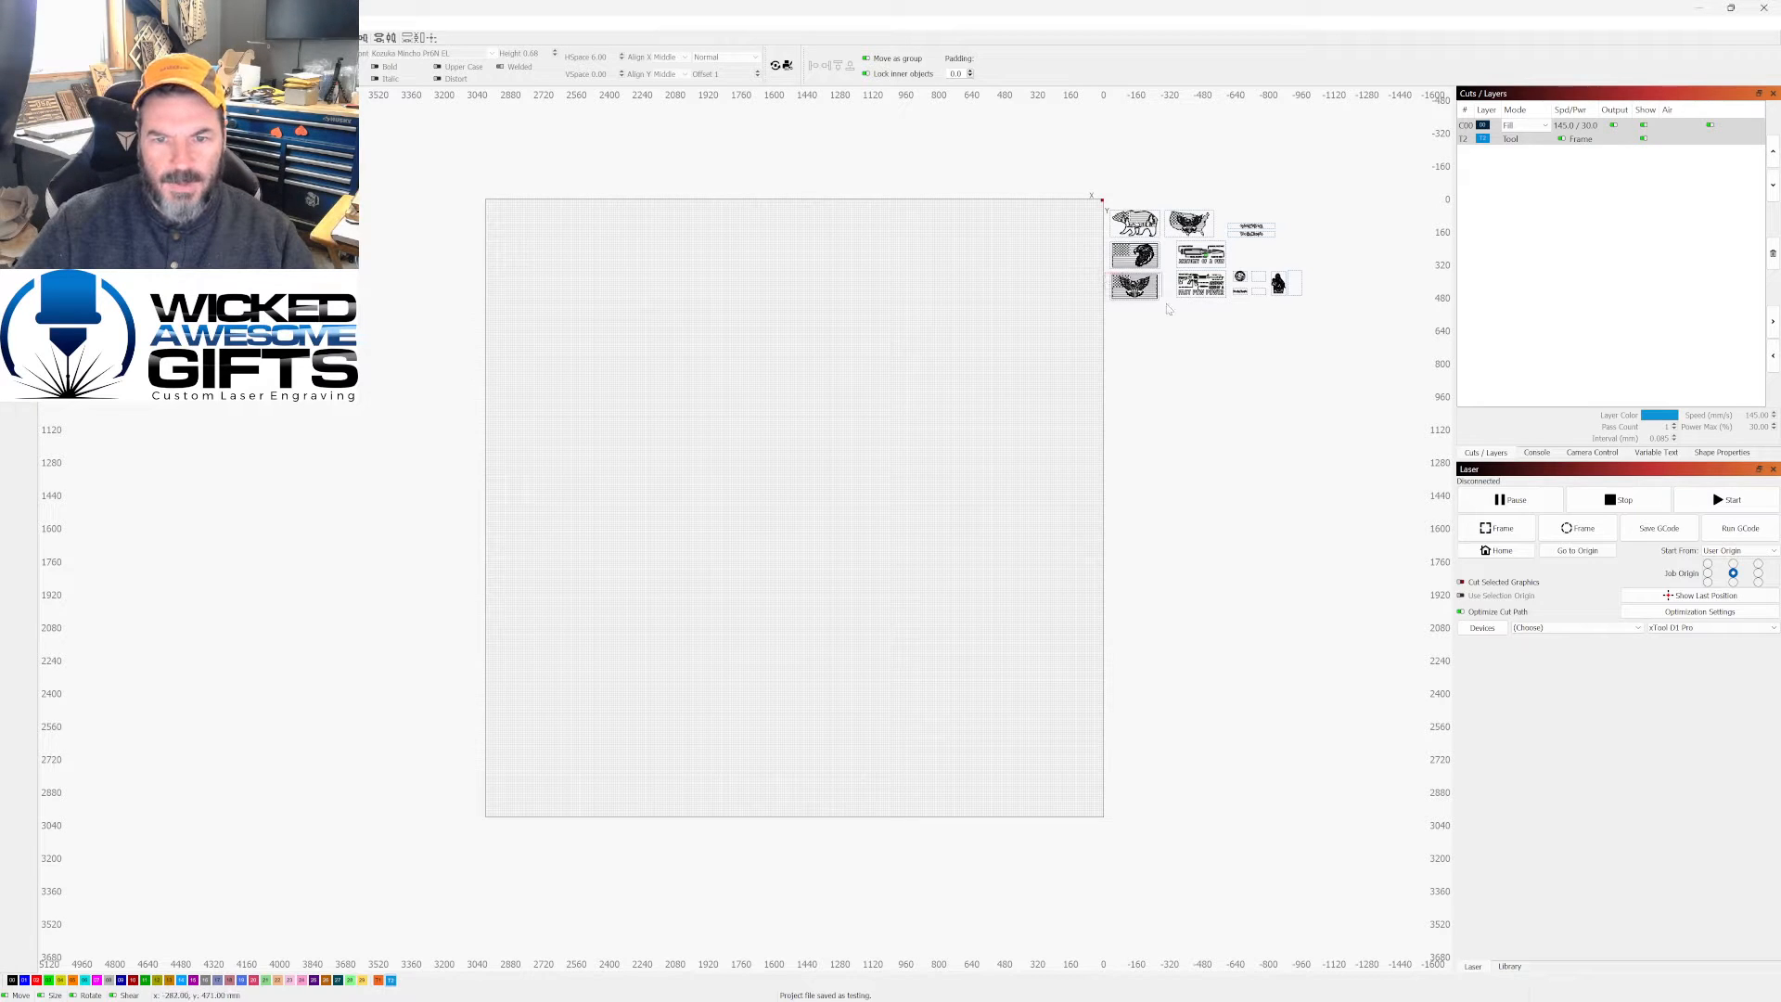
pyautogui.click(1137, 288)
pyautogui.moveTo(1137, 288); pyautogui.dragTo(791, 249)
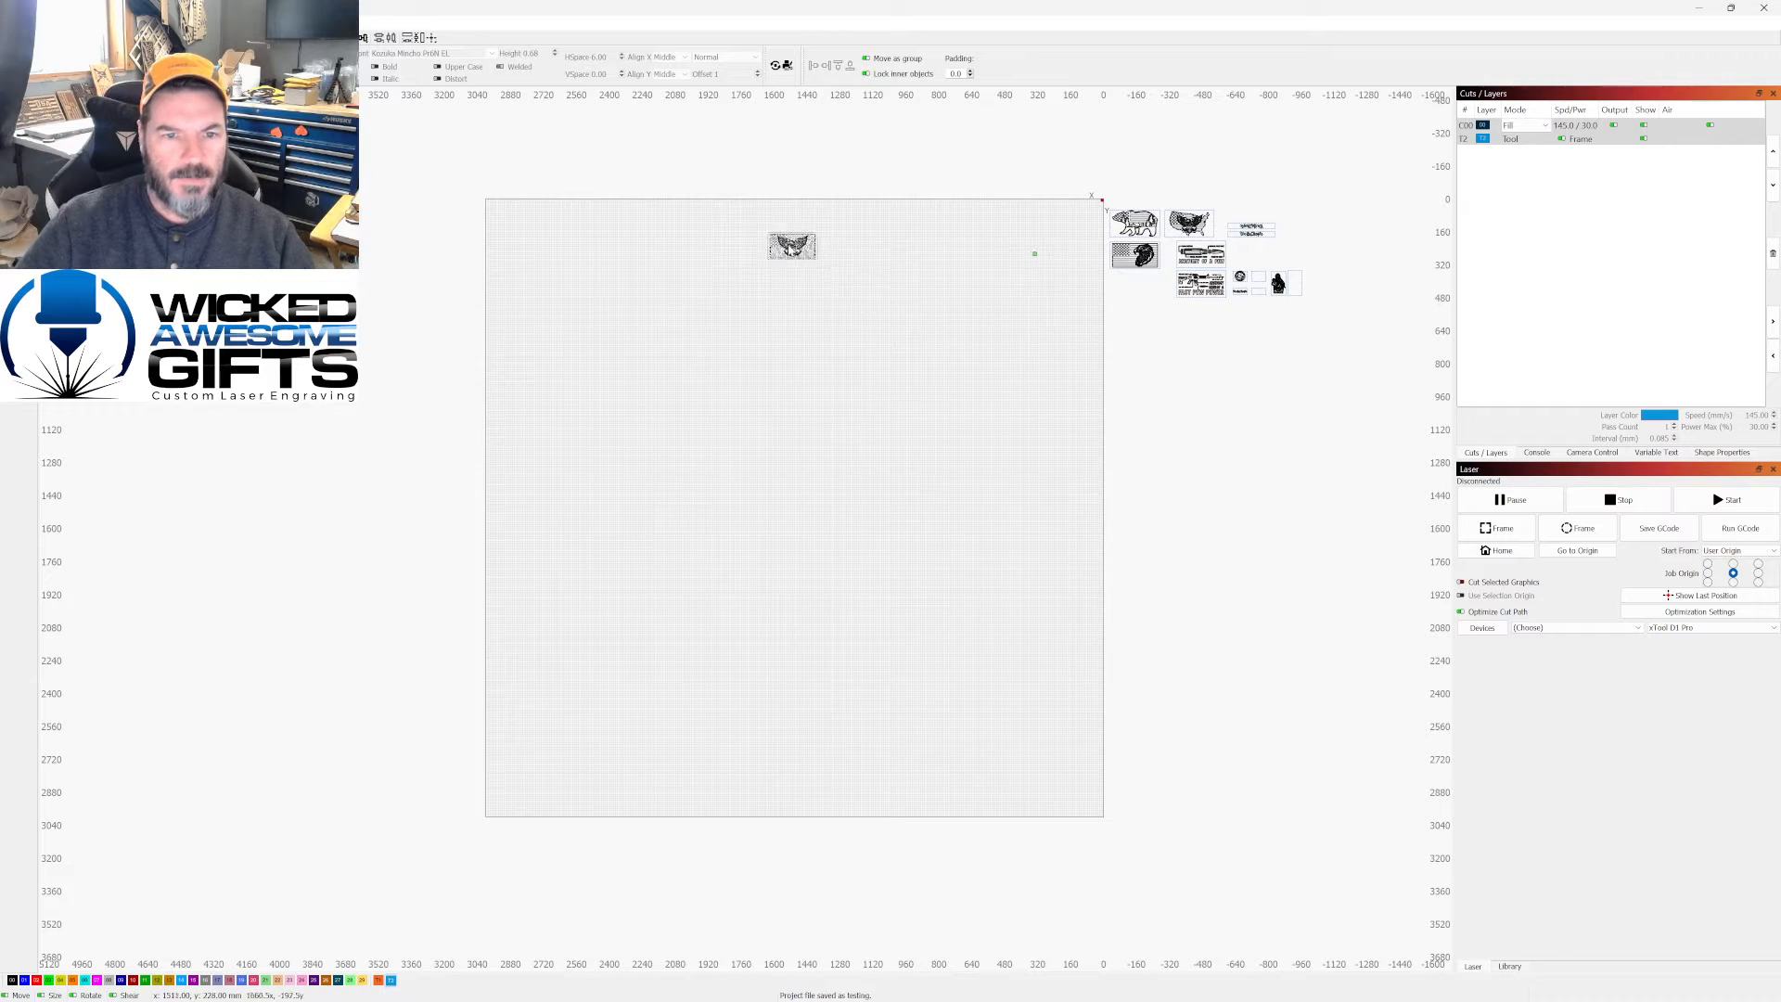
pyautogui.click(857, 197)
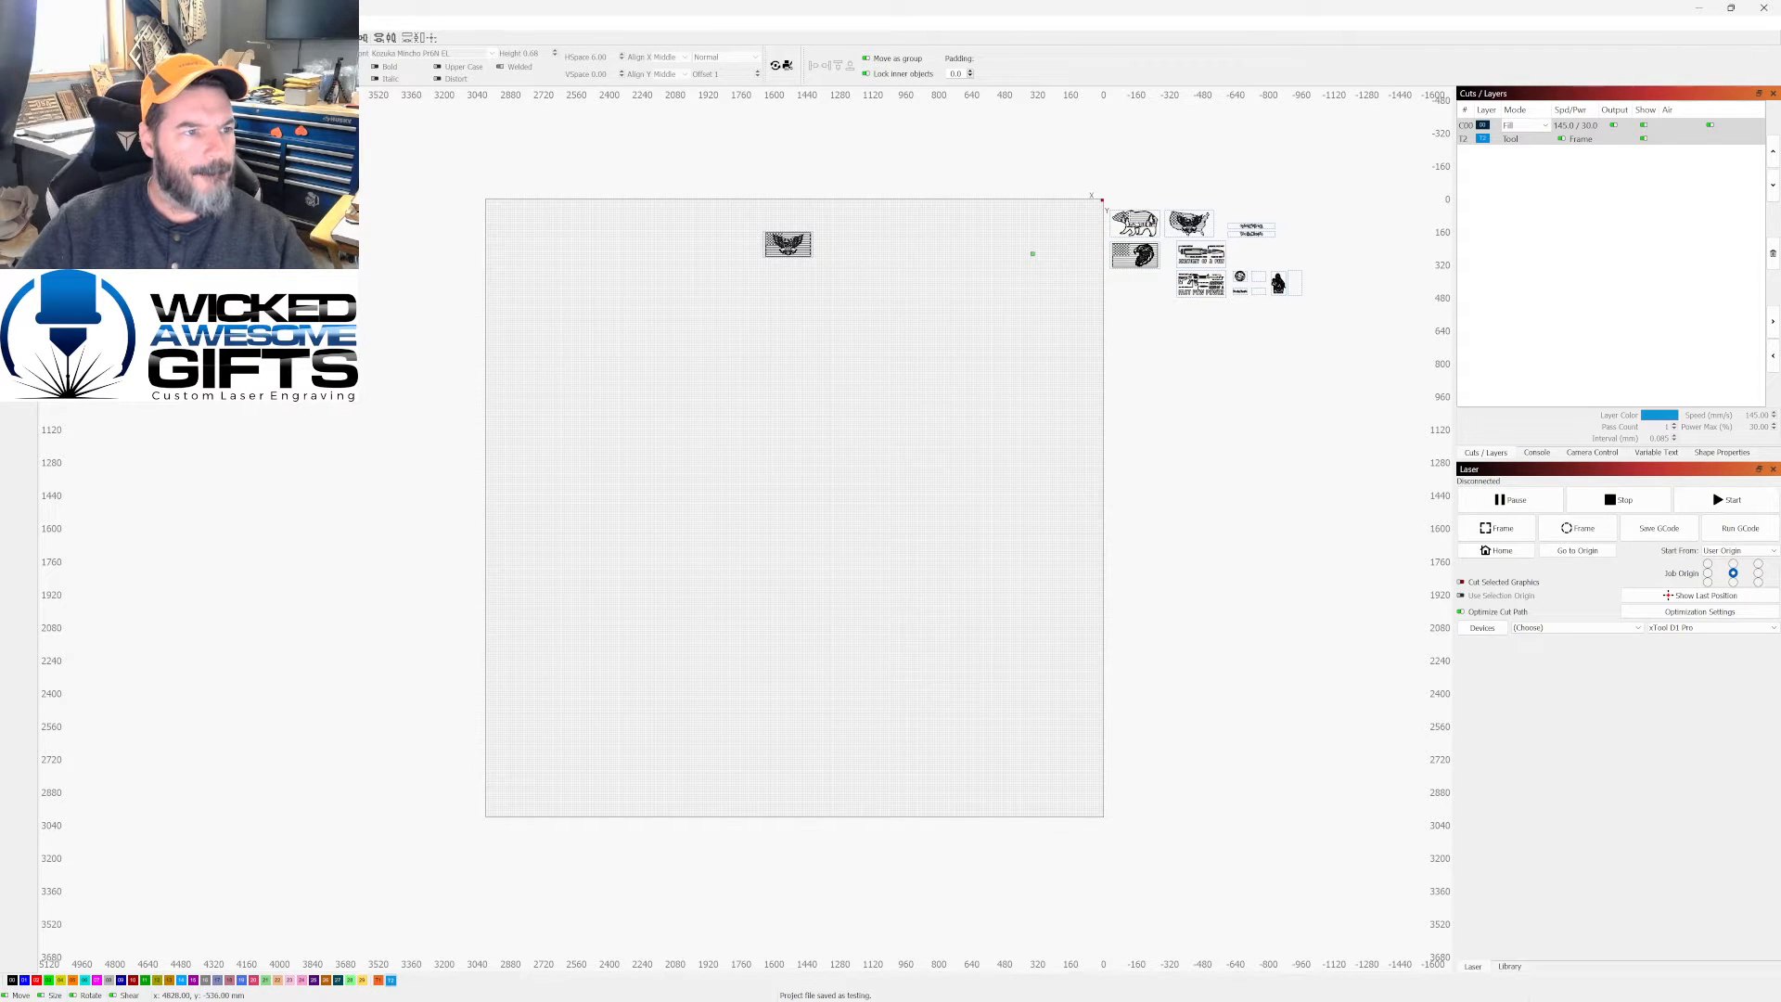
# Step: Import "American Flag Eagle Holding 1776.svg" from its project folder inside Patriot Nation
pyautogui.hotkey('ctrl', 'i')
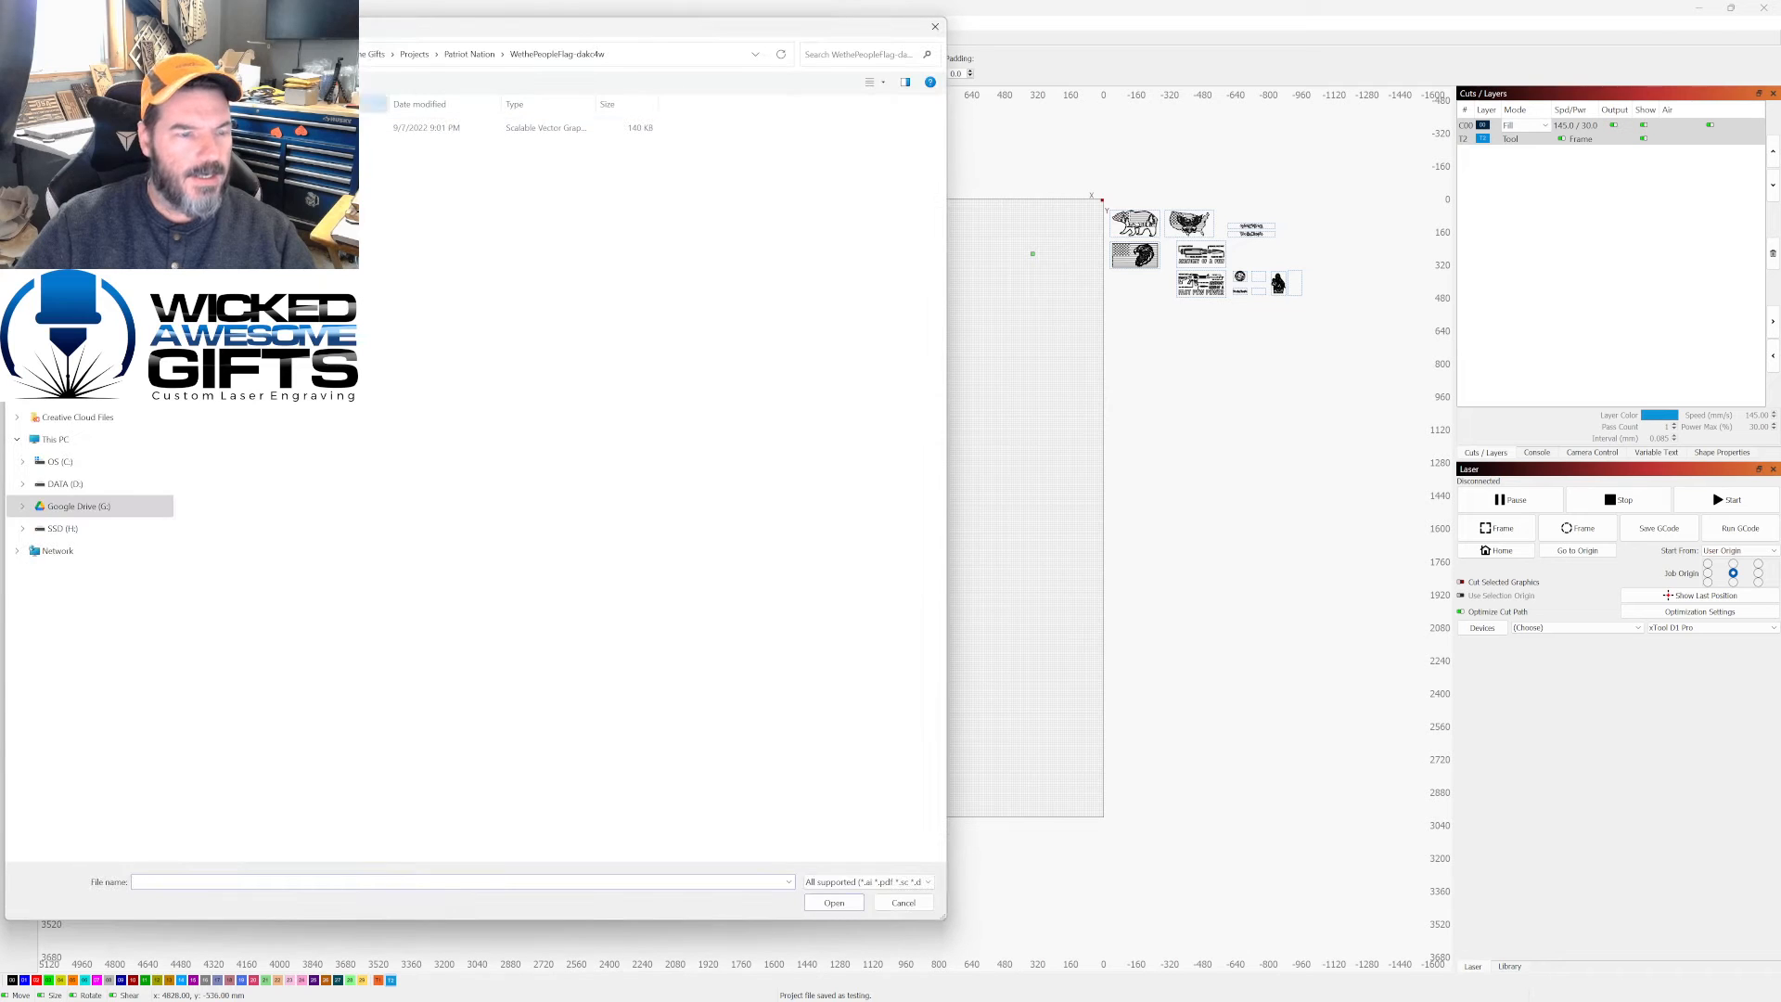
pyautogui.click(467, 55)
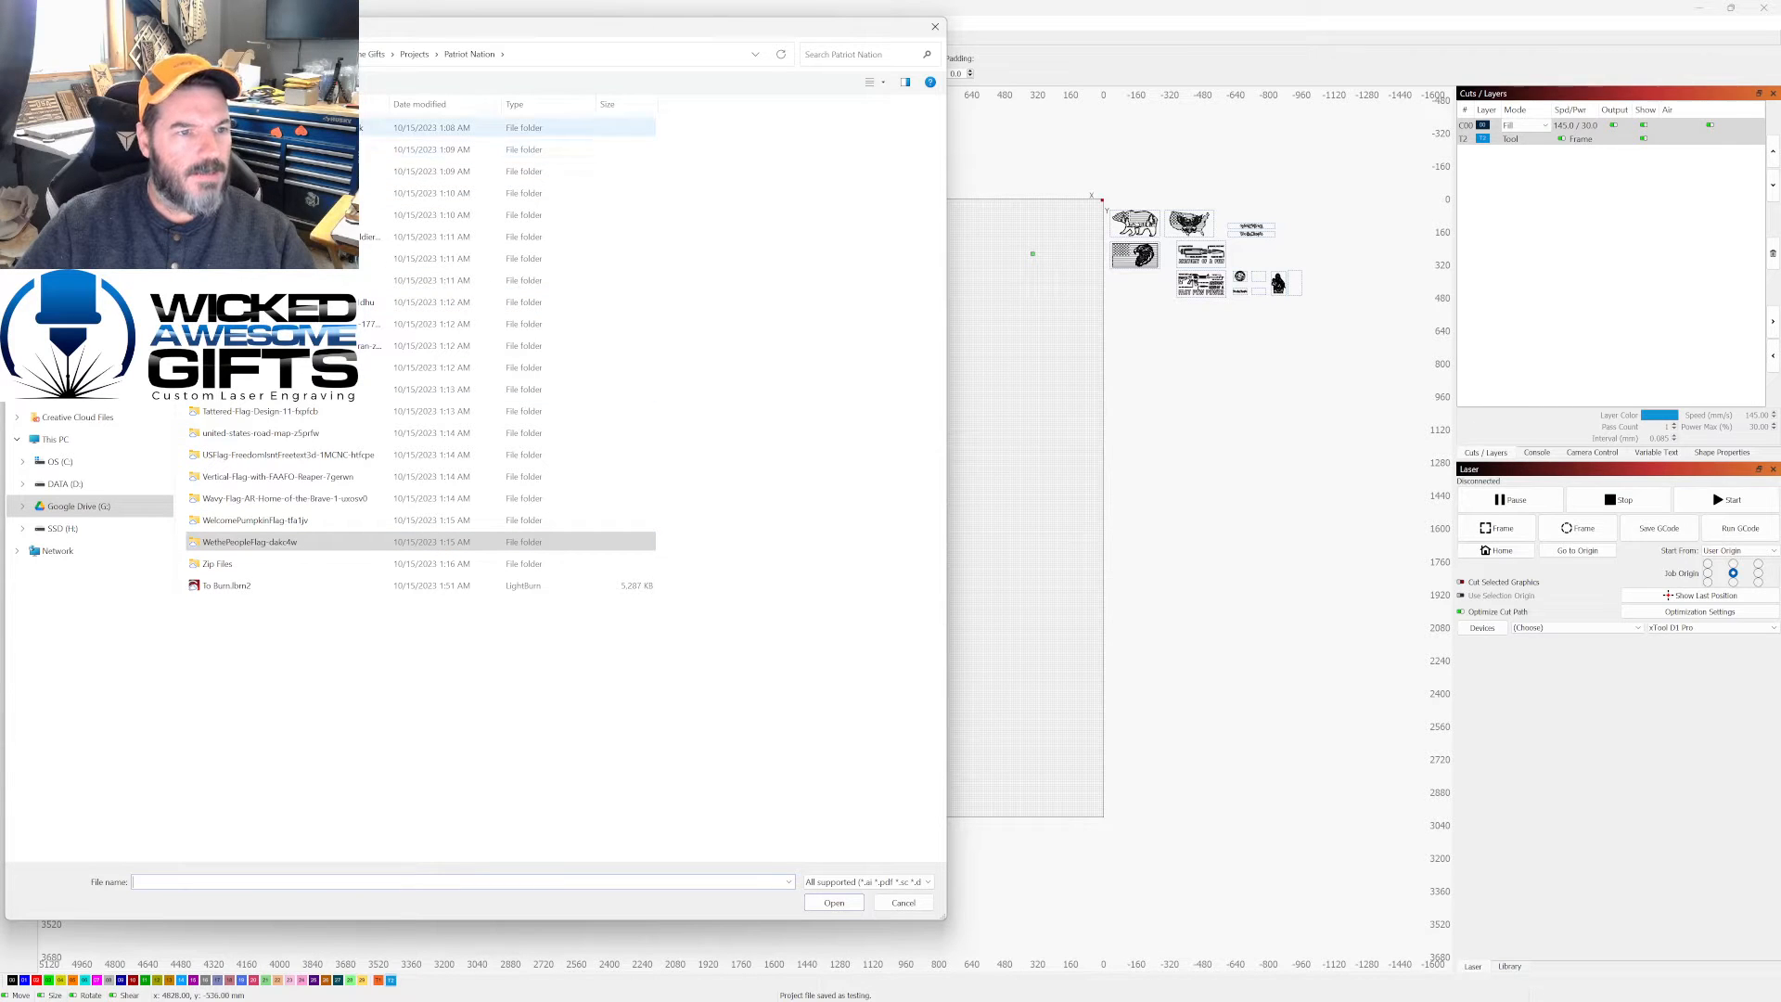
pyautogui.doubleClick(436, 128)
pyautogui.doubleClick(436, 128)
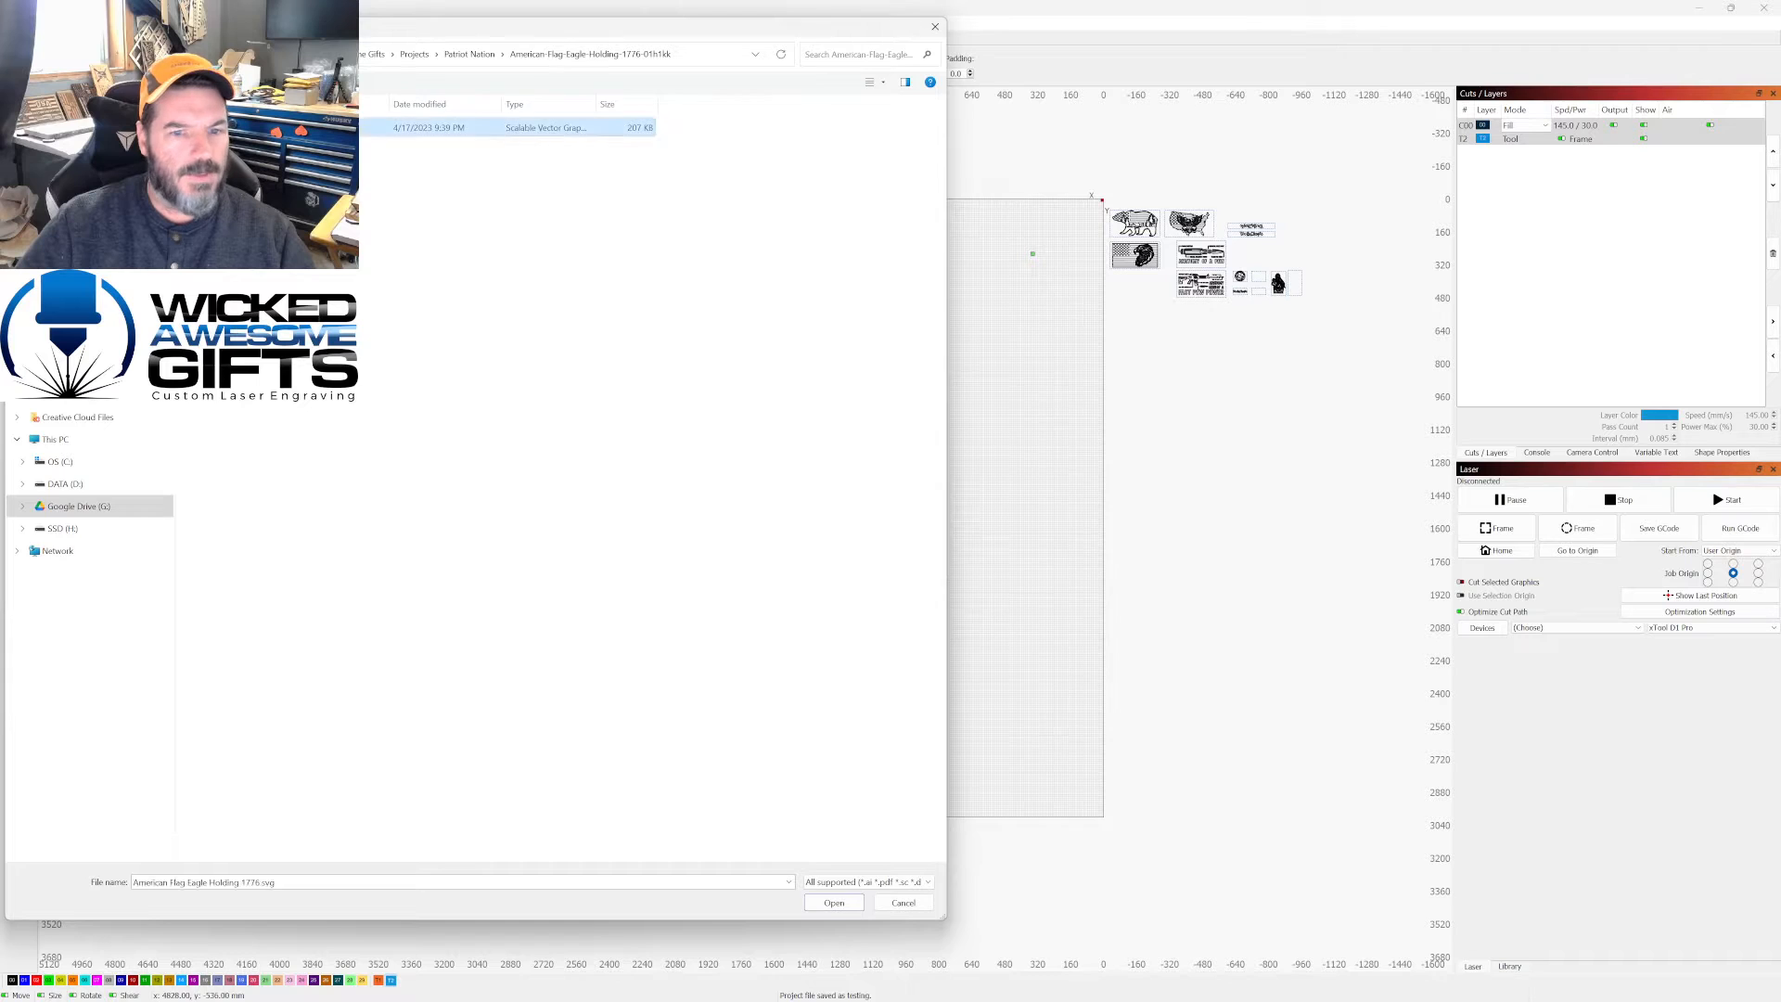
# Step: Position the newly imported eagle flag just below the larger framed eagle flag
pyautogui.moveTo(745, 529); pyautogui.dragTo(797, 328)
pyautogui.scroll(2, 814, 164)
pyautogui.scroll(2, 814, 164)
pyautogui.scroll(2, 732, 510)
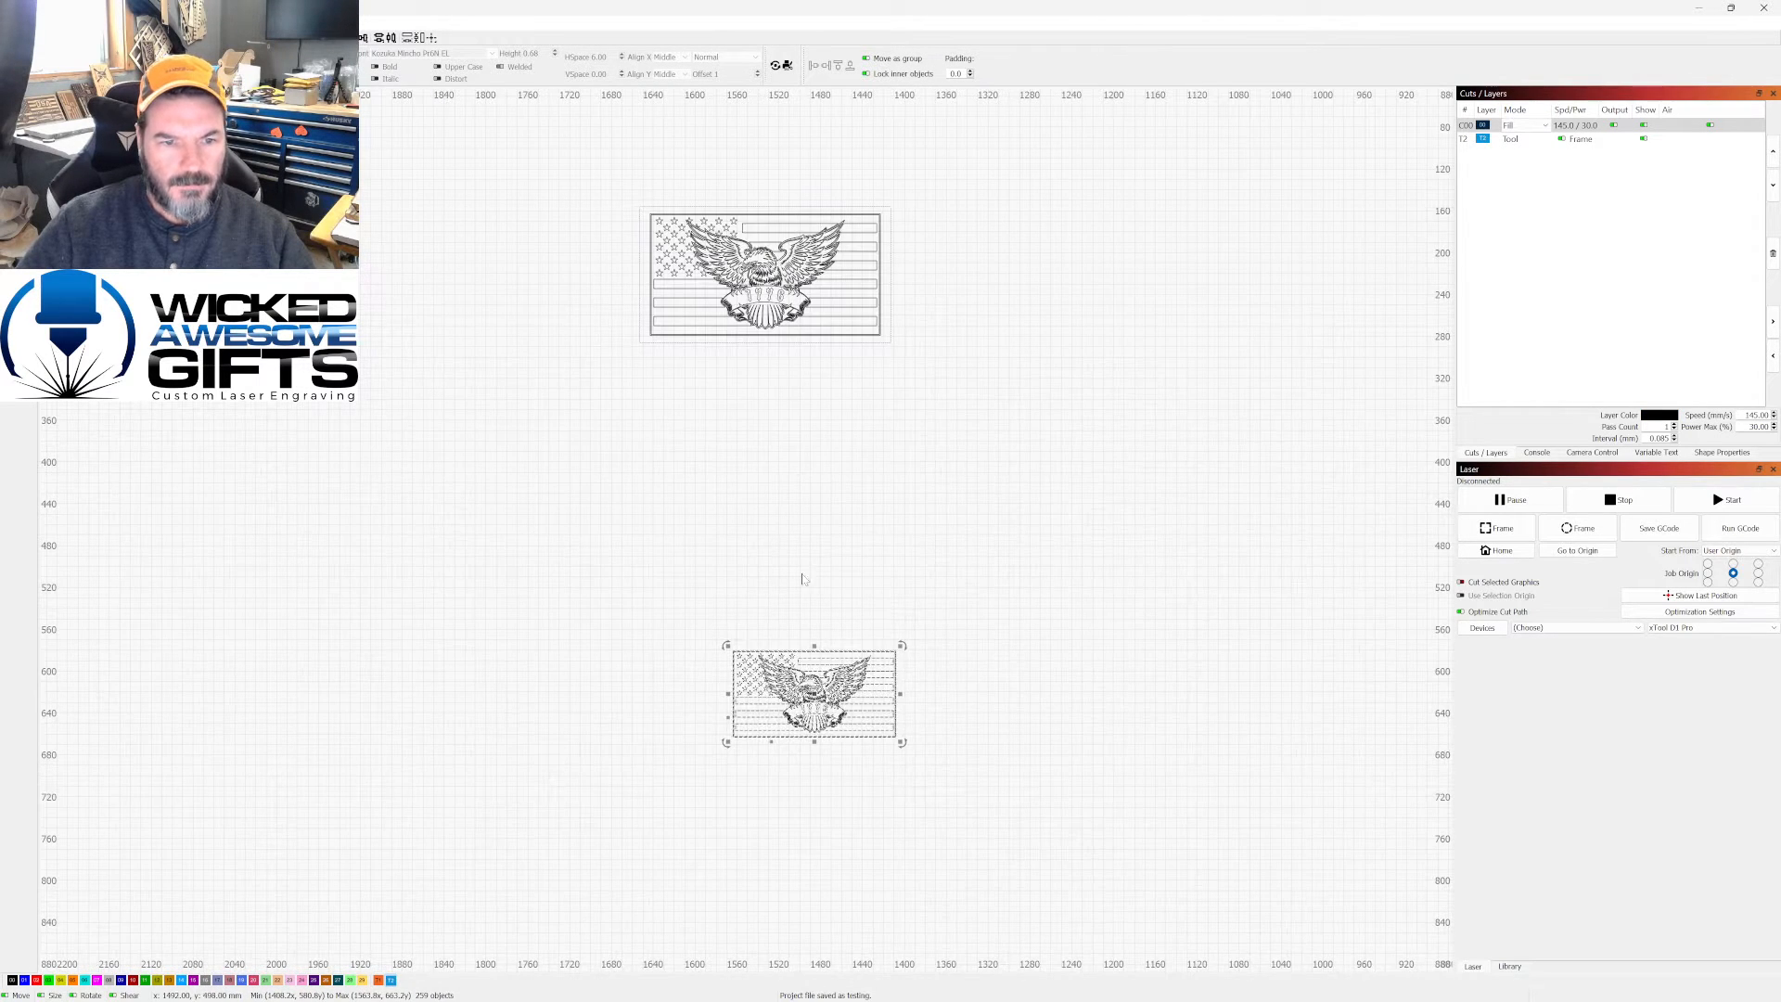
pyautogui.moveTo(813, 694); pyautogui.dragTo(851, 458)
# Step: Group the larger eagle flag with its surrounding frame and shift the group about 14 mm to the right
pyautogui.click(760, 270)
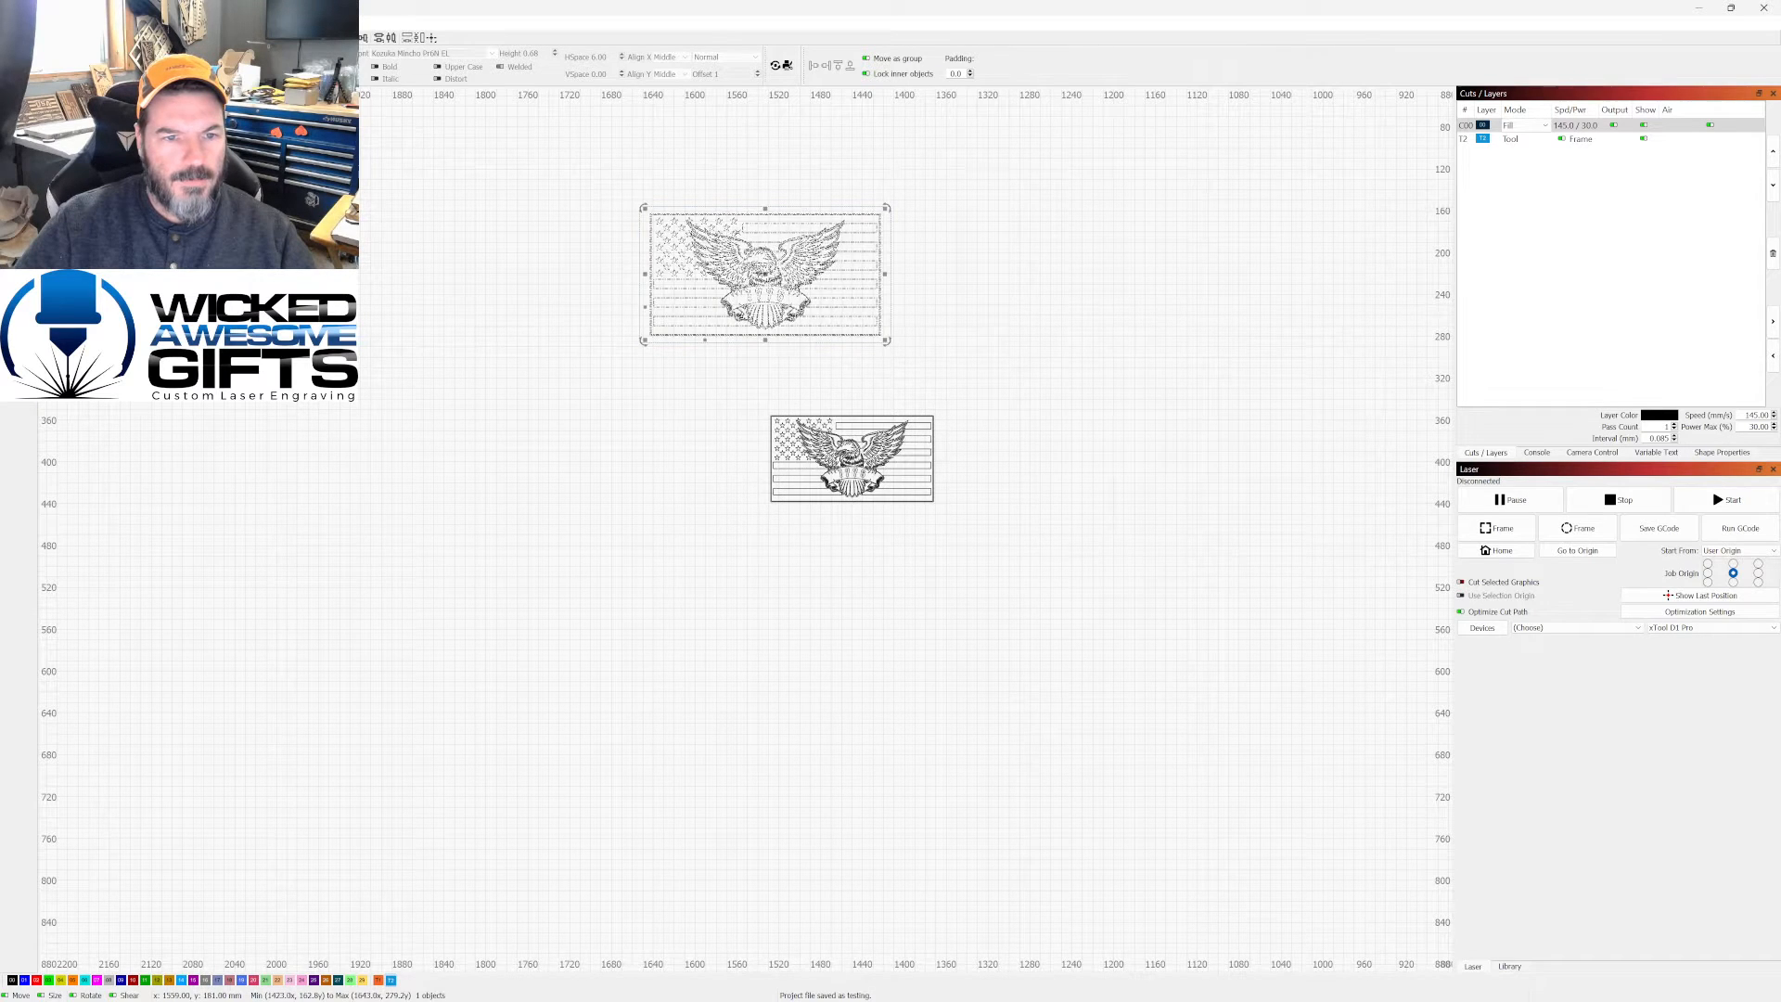
pyautogui.moveTo(573, 176); pyautogui.dragTo(949, 373)
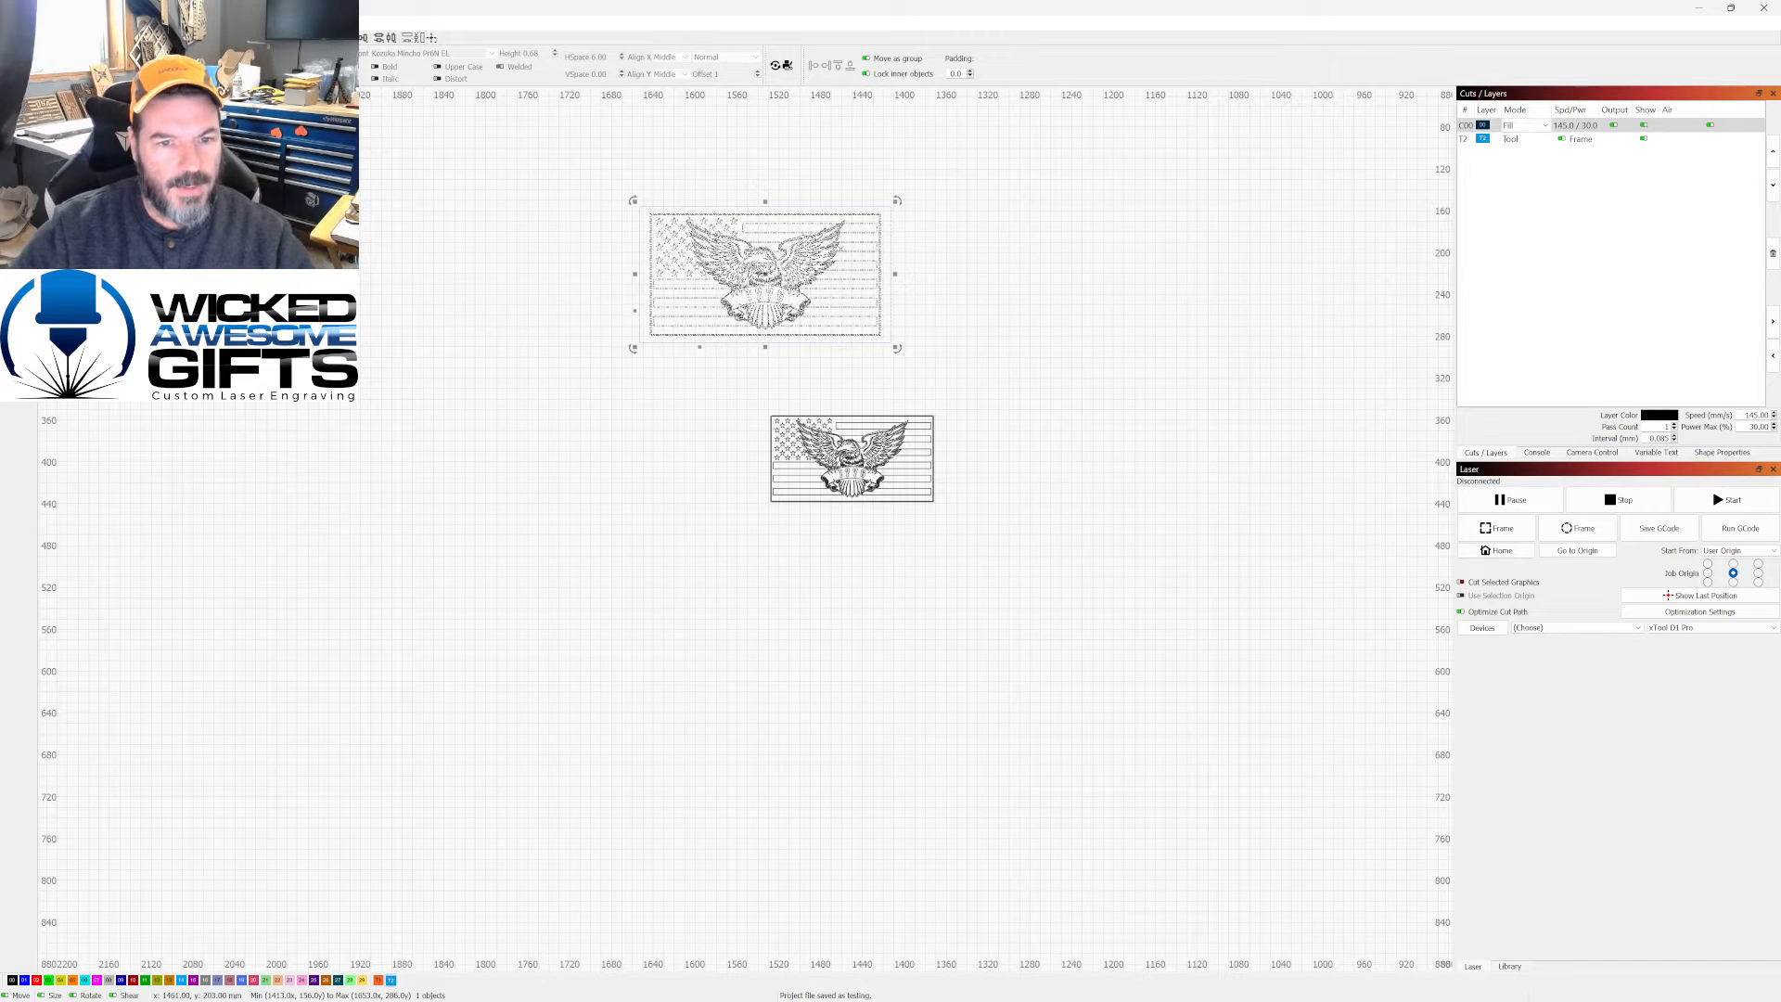
pyautogui.scroll(4, 835, 255)
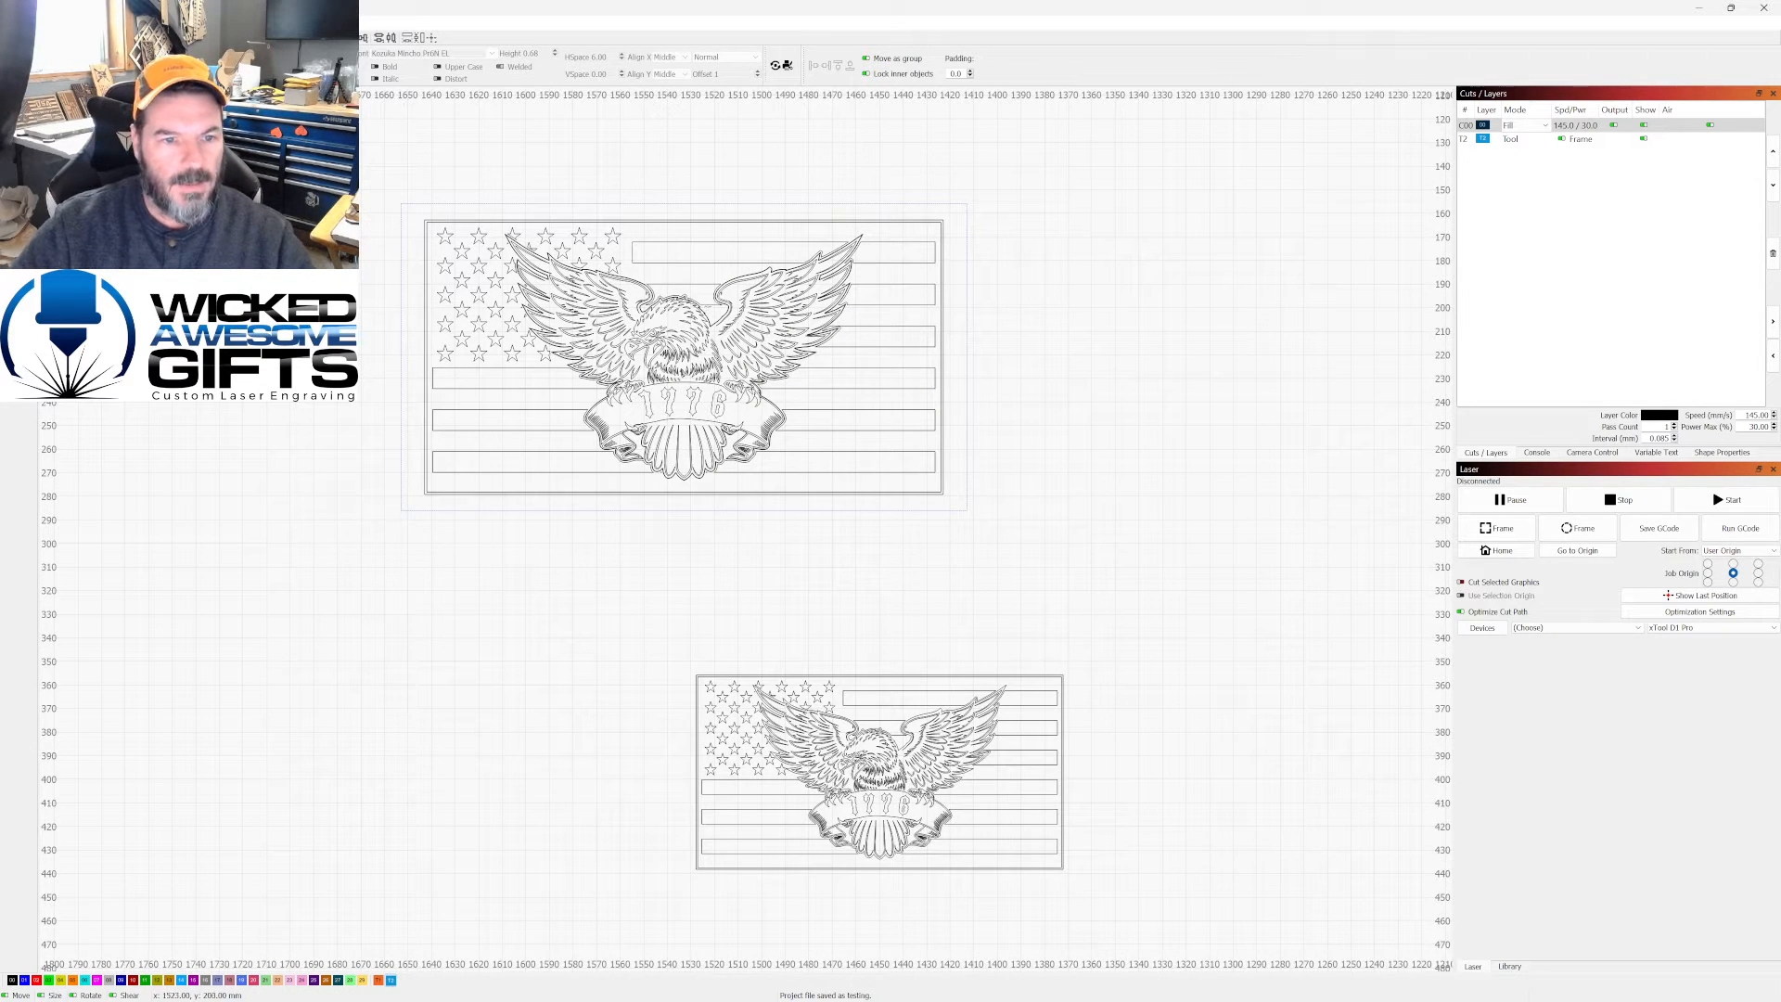
pyautogui.click(681, 365)
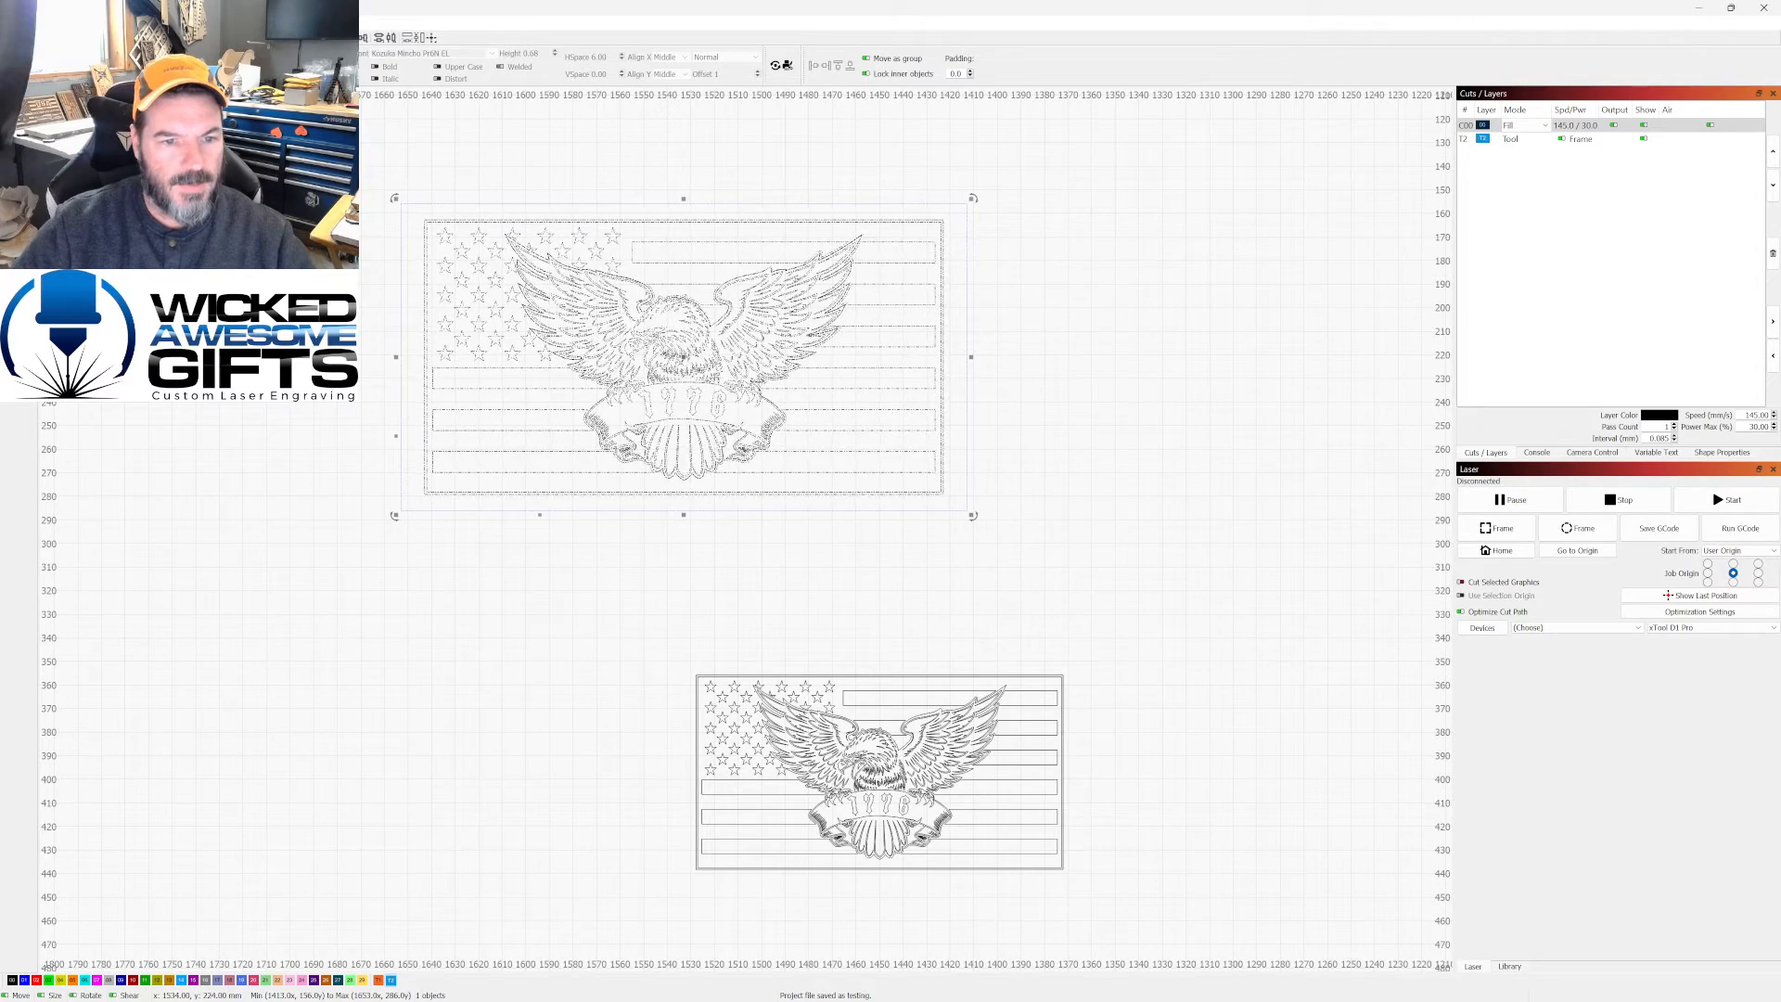
pyautogui.moveTo(681, 365); pyautogui.dragTo(717, 358)
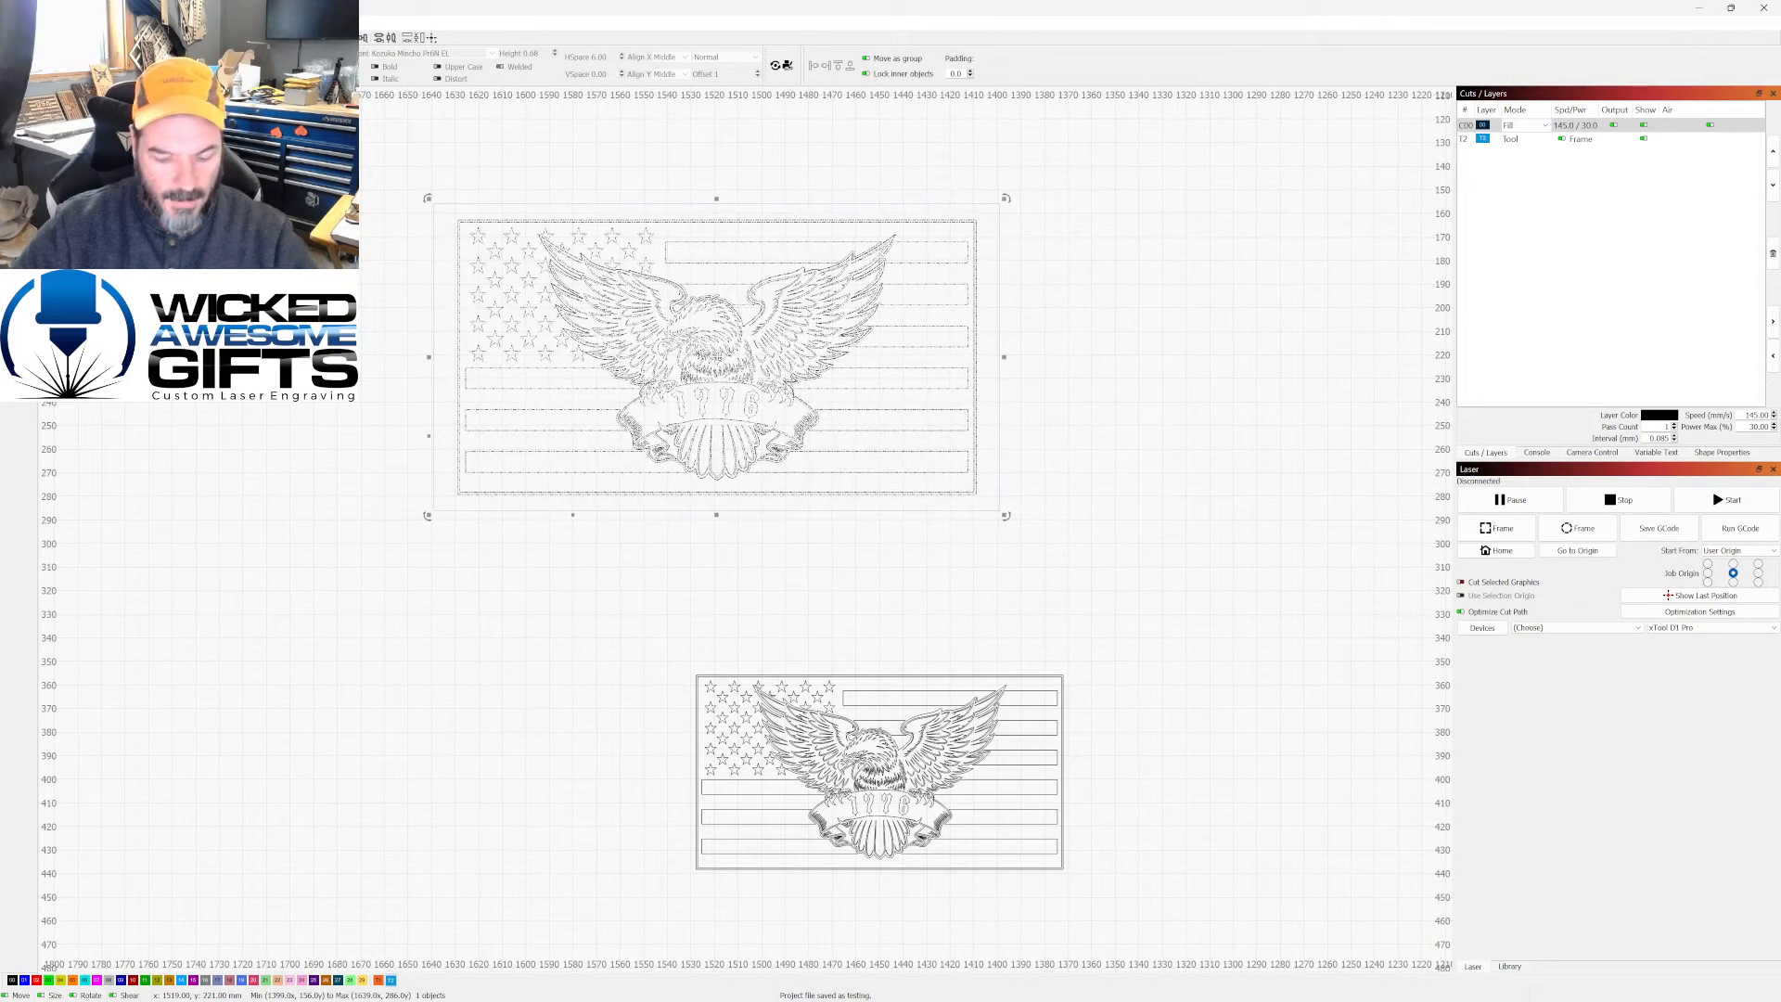
pyautogui.click(1118, 342)
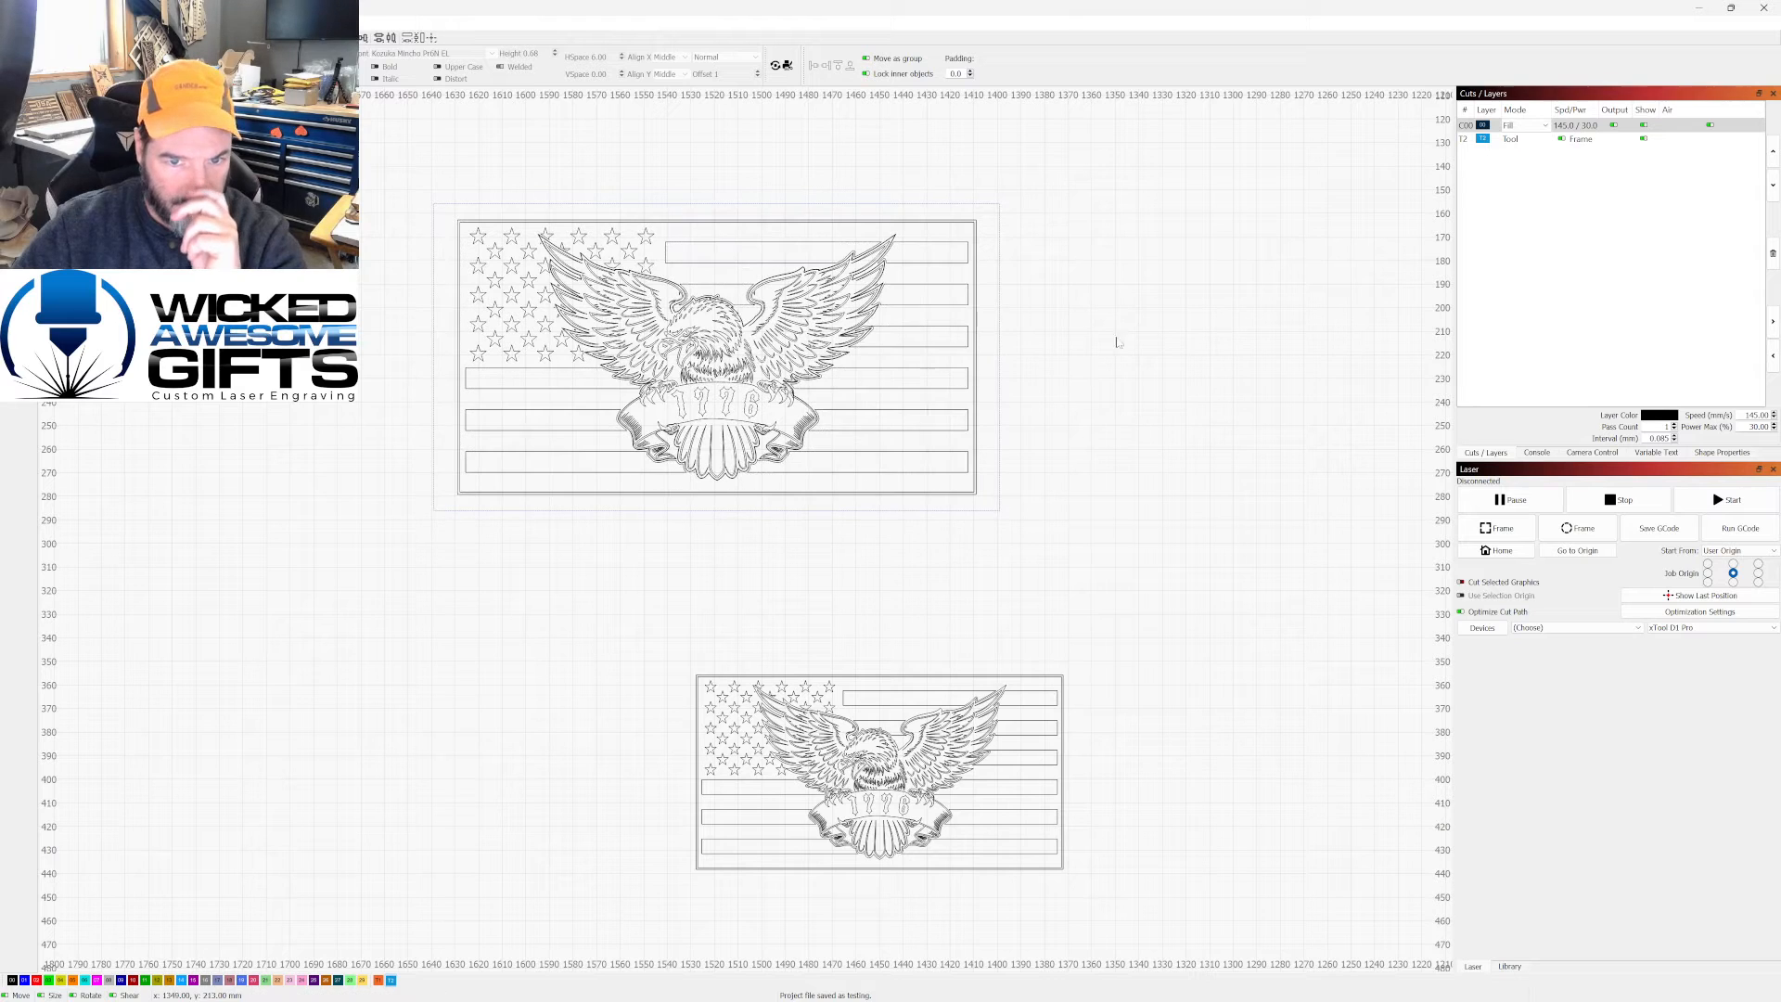
# Step: Try moving the outer frame away from the larger eagle flag on its own, and undo the move
pyautogui.click(1000, 290)
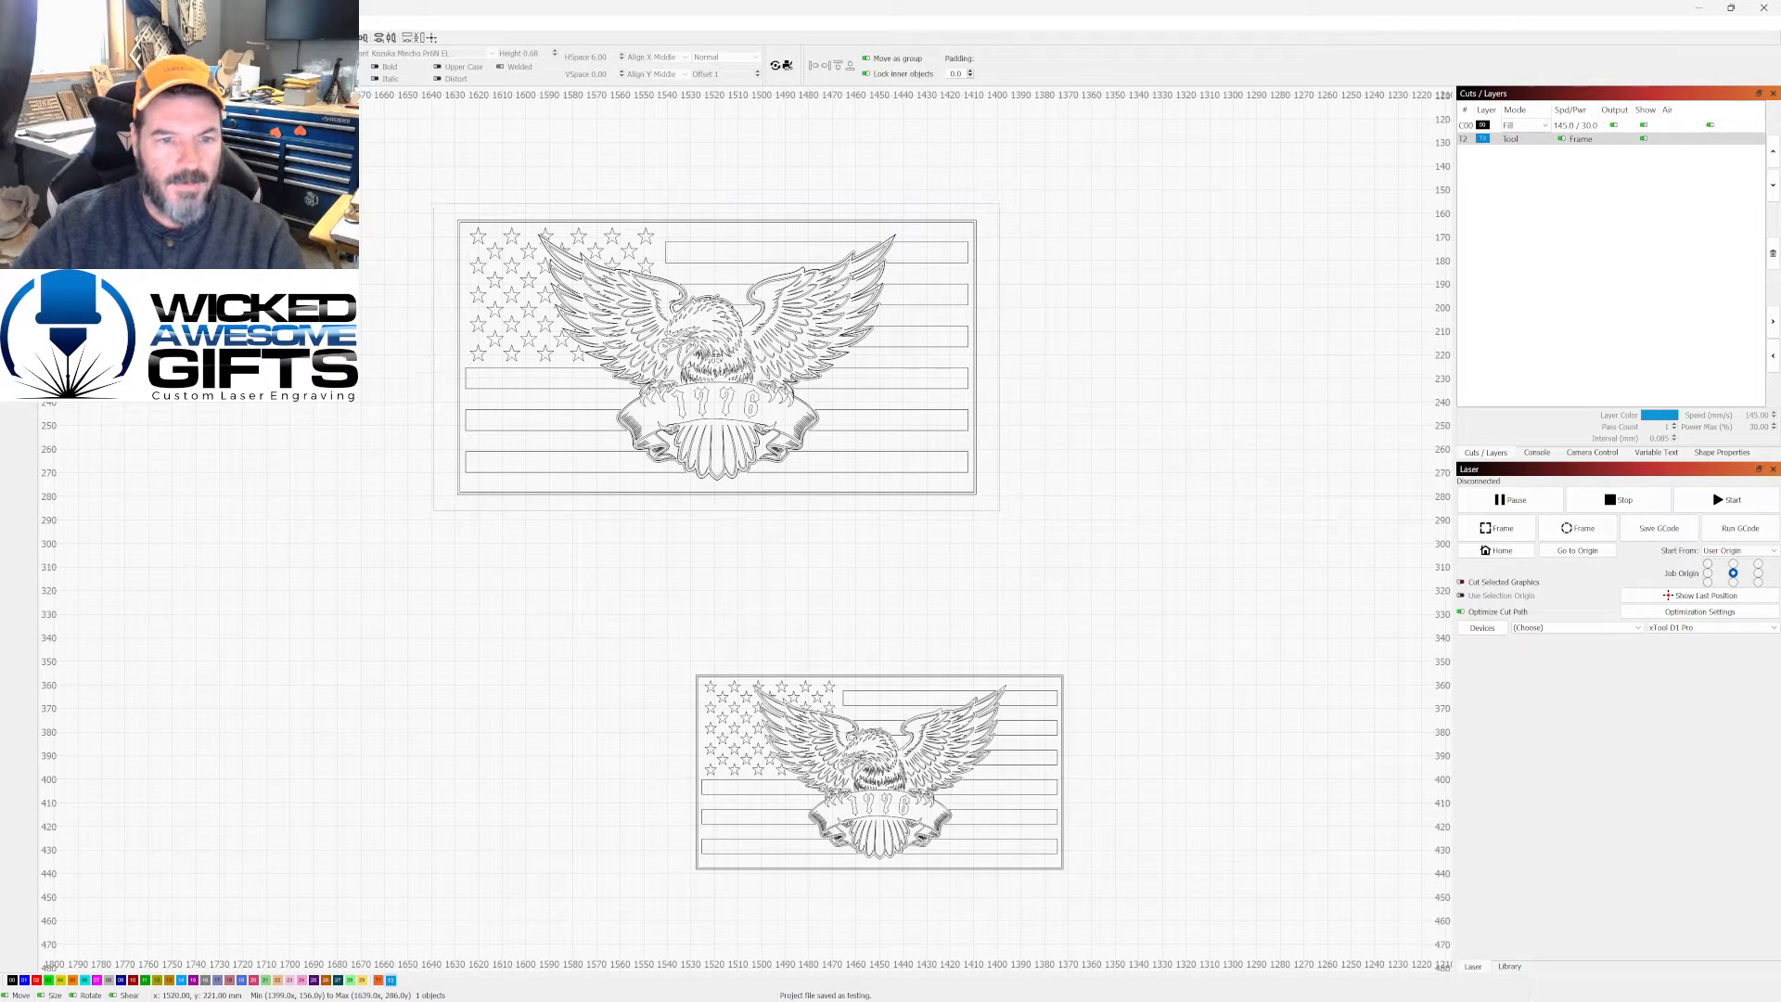
pyautogui.moveTo(797, 318); pyautogui.dragTo(1052, 388)
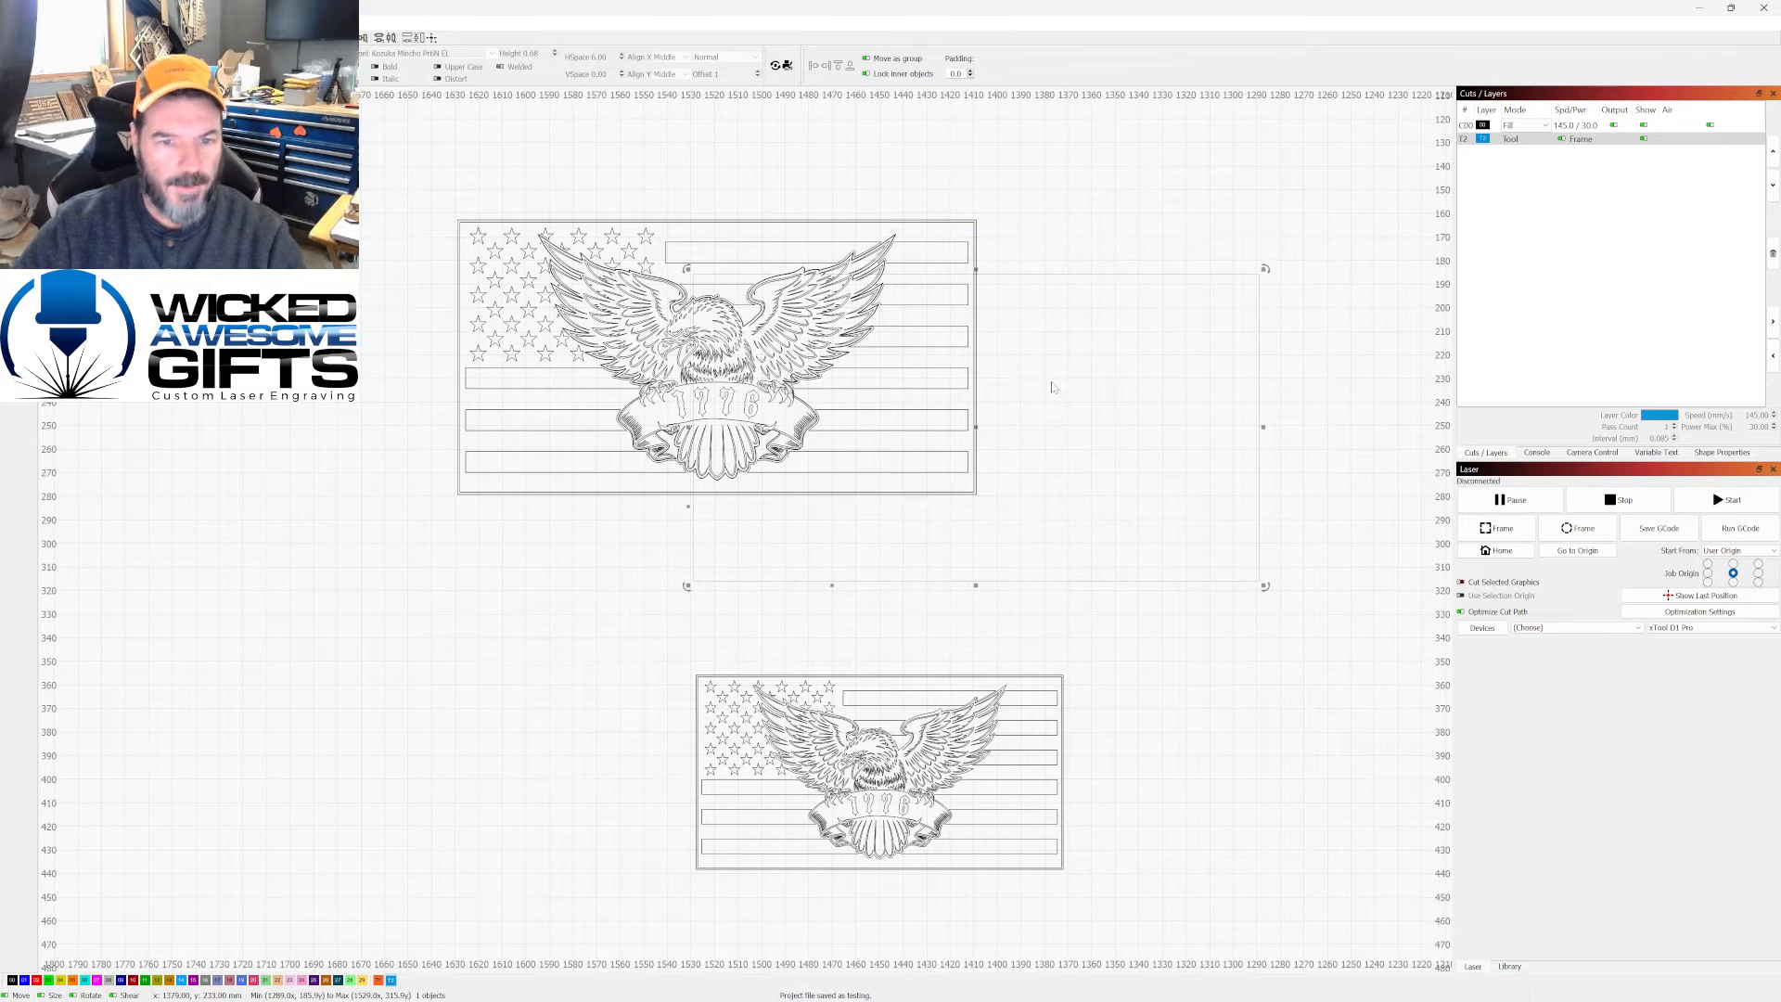
pyautogui.click(1040, 211)
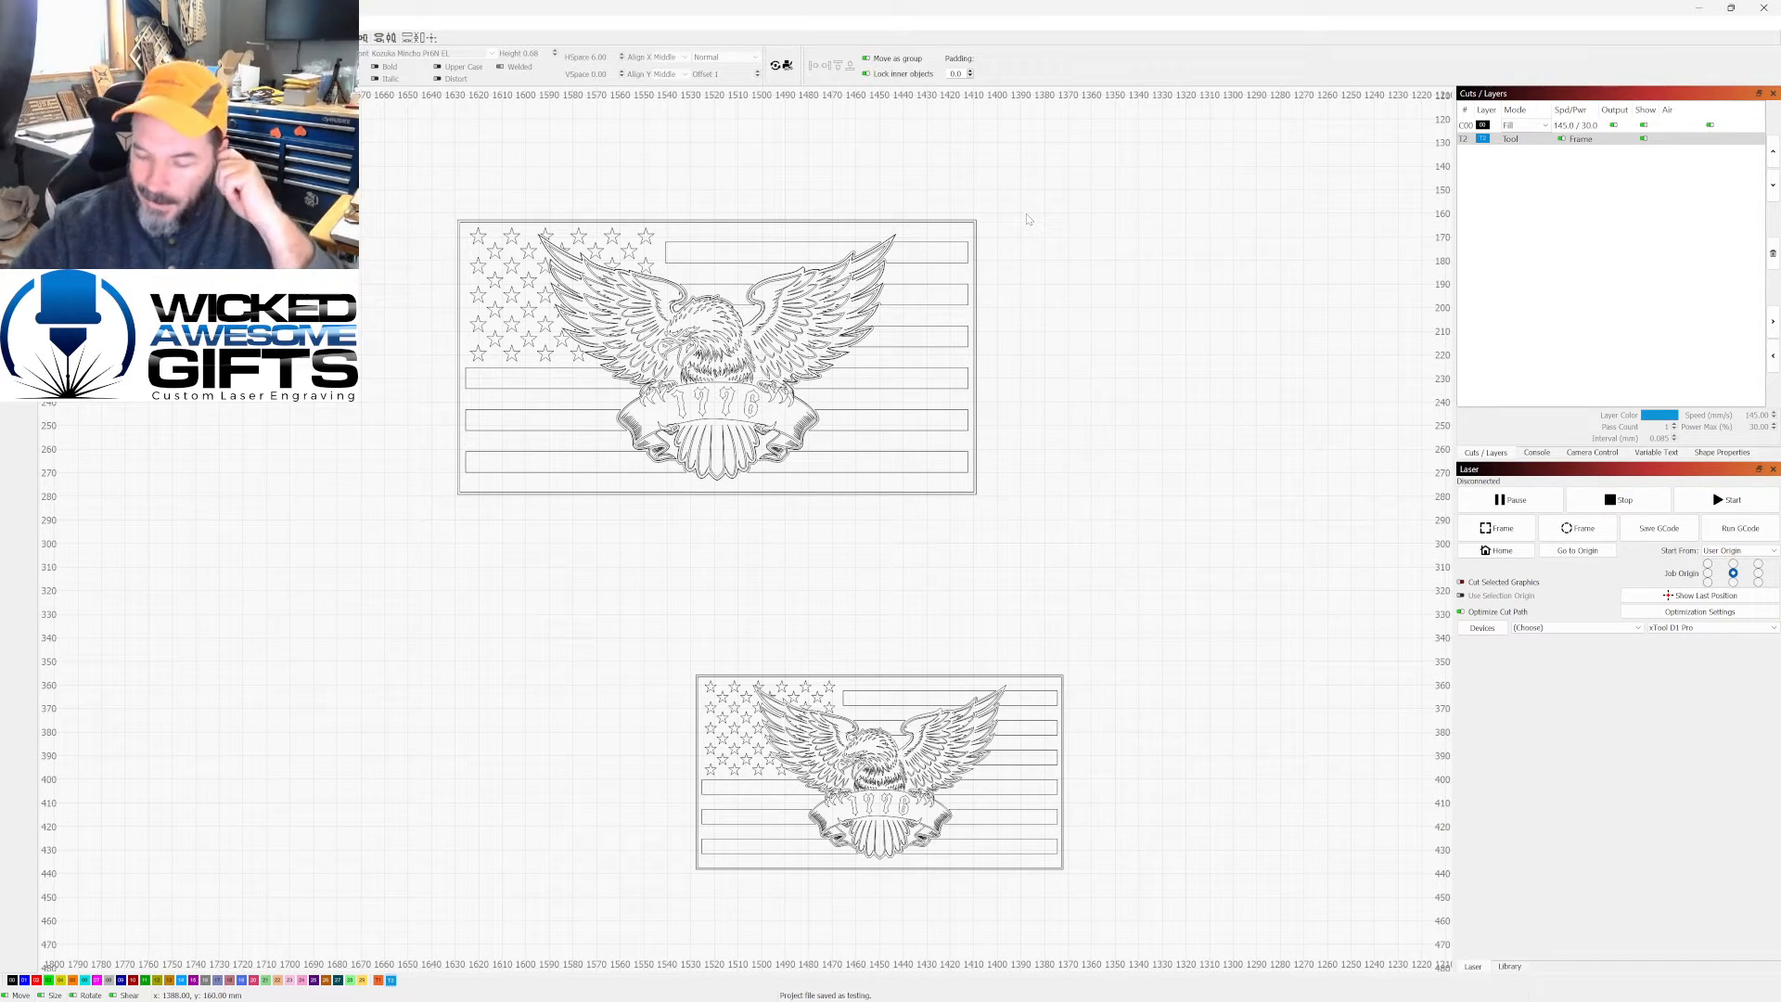
pyautogui.hotkey('ctrl', 'z')
pyautogui.hotkey('ctrl', 'z')
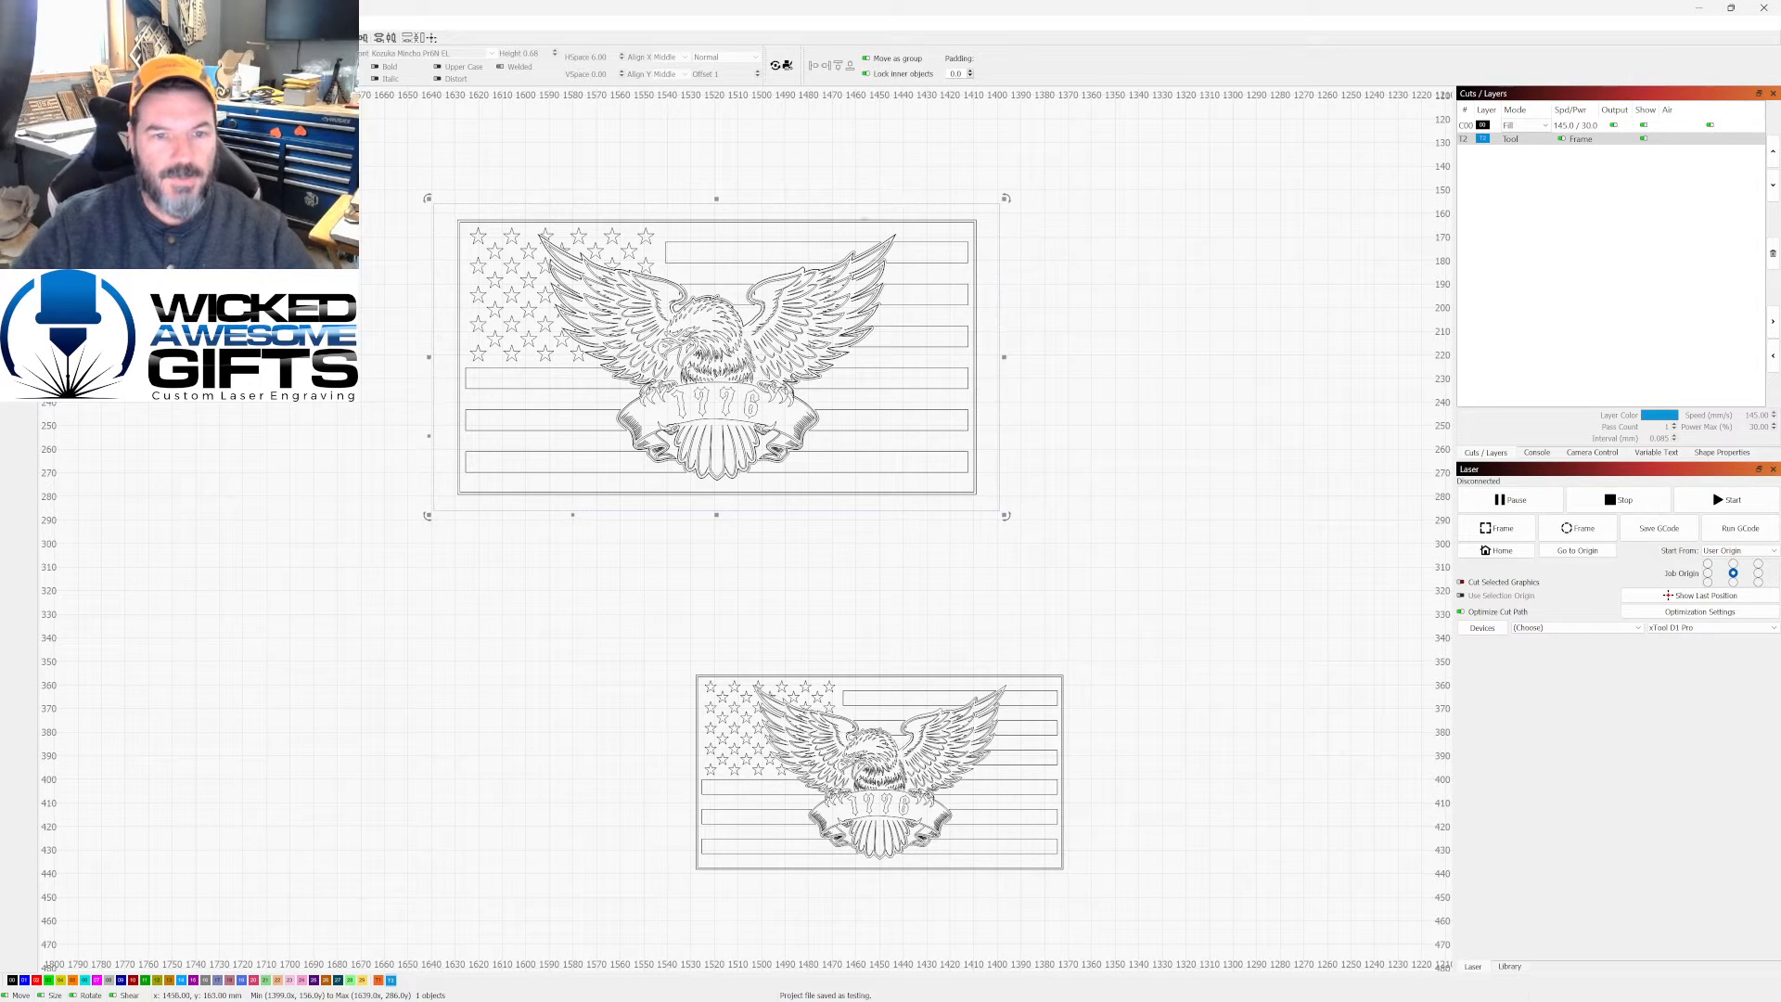
# Step: Ungroup the larger eagle flag artwork into its individual pieces
pyautogui.click(825, 227)
pyautogui.click(640, 266)
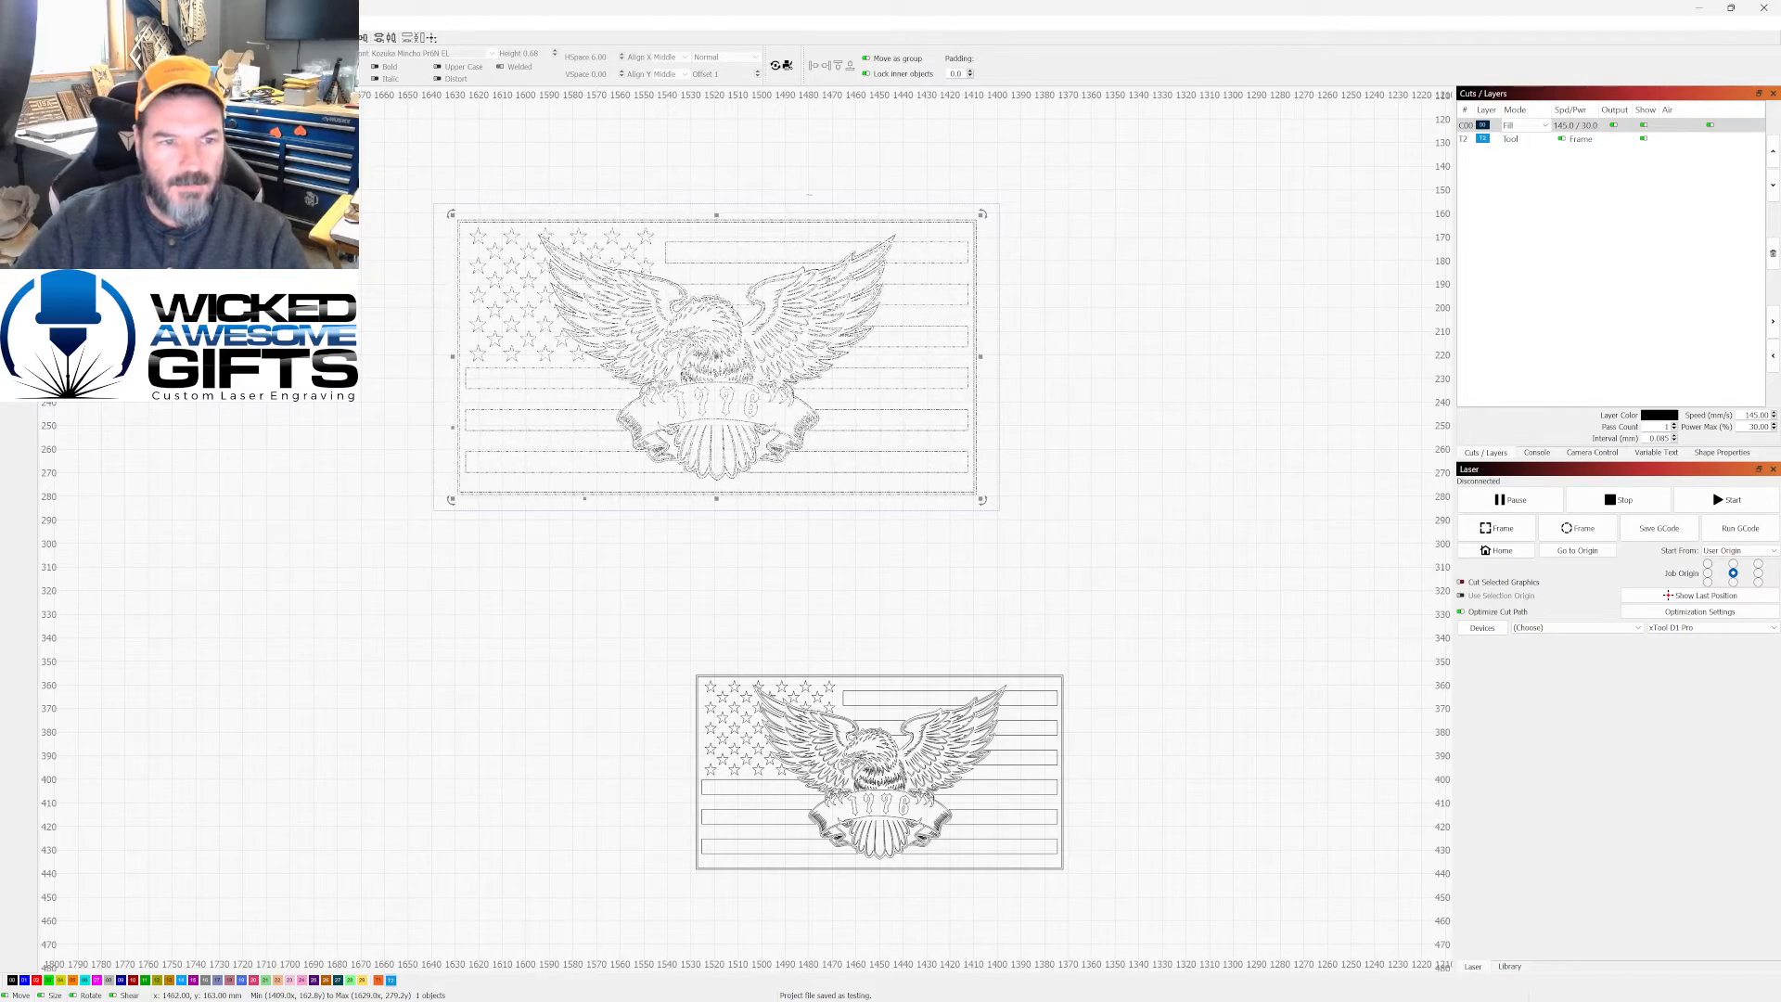
pyautogui.scroll(3, 681, 221)
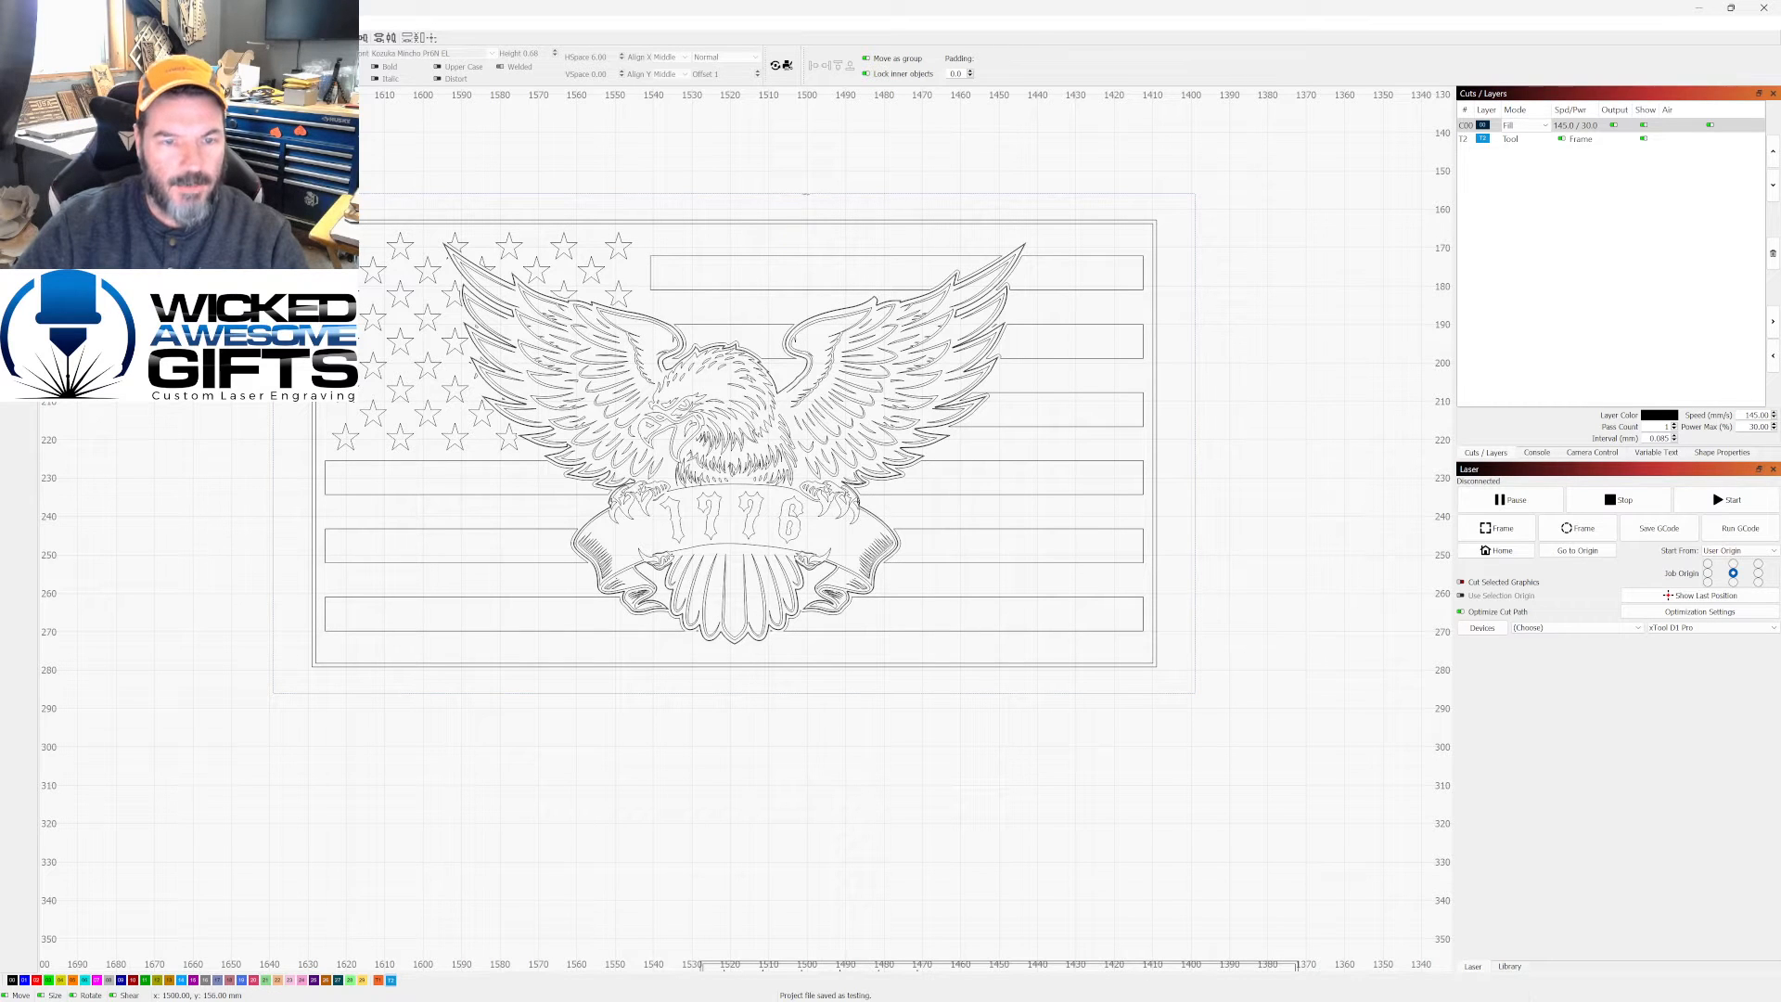
pyautogui.click(806, 195)
pyautogui.click(804, 223)
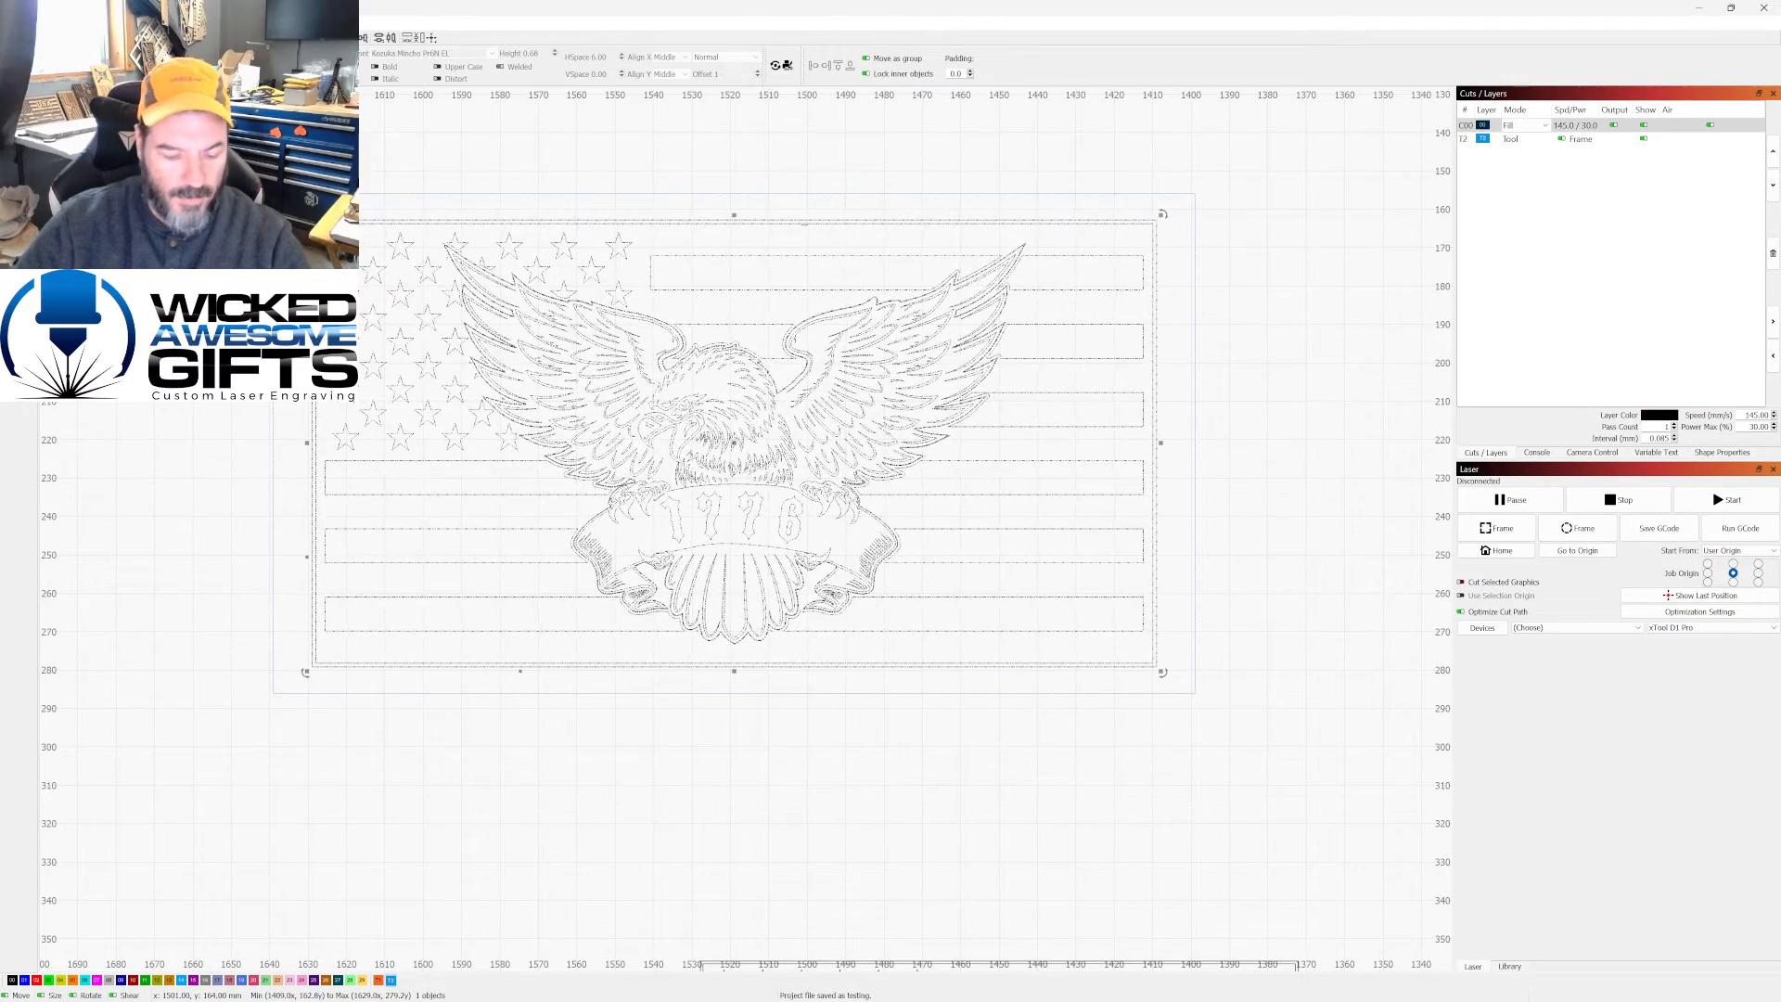
pyautogui.click(793, 273)
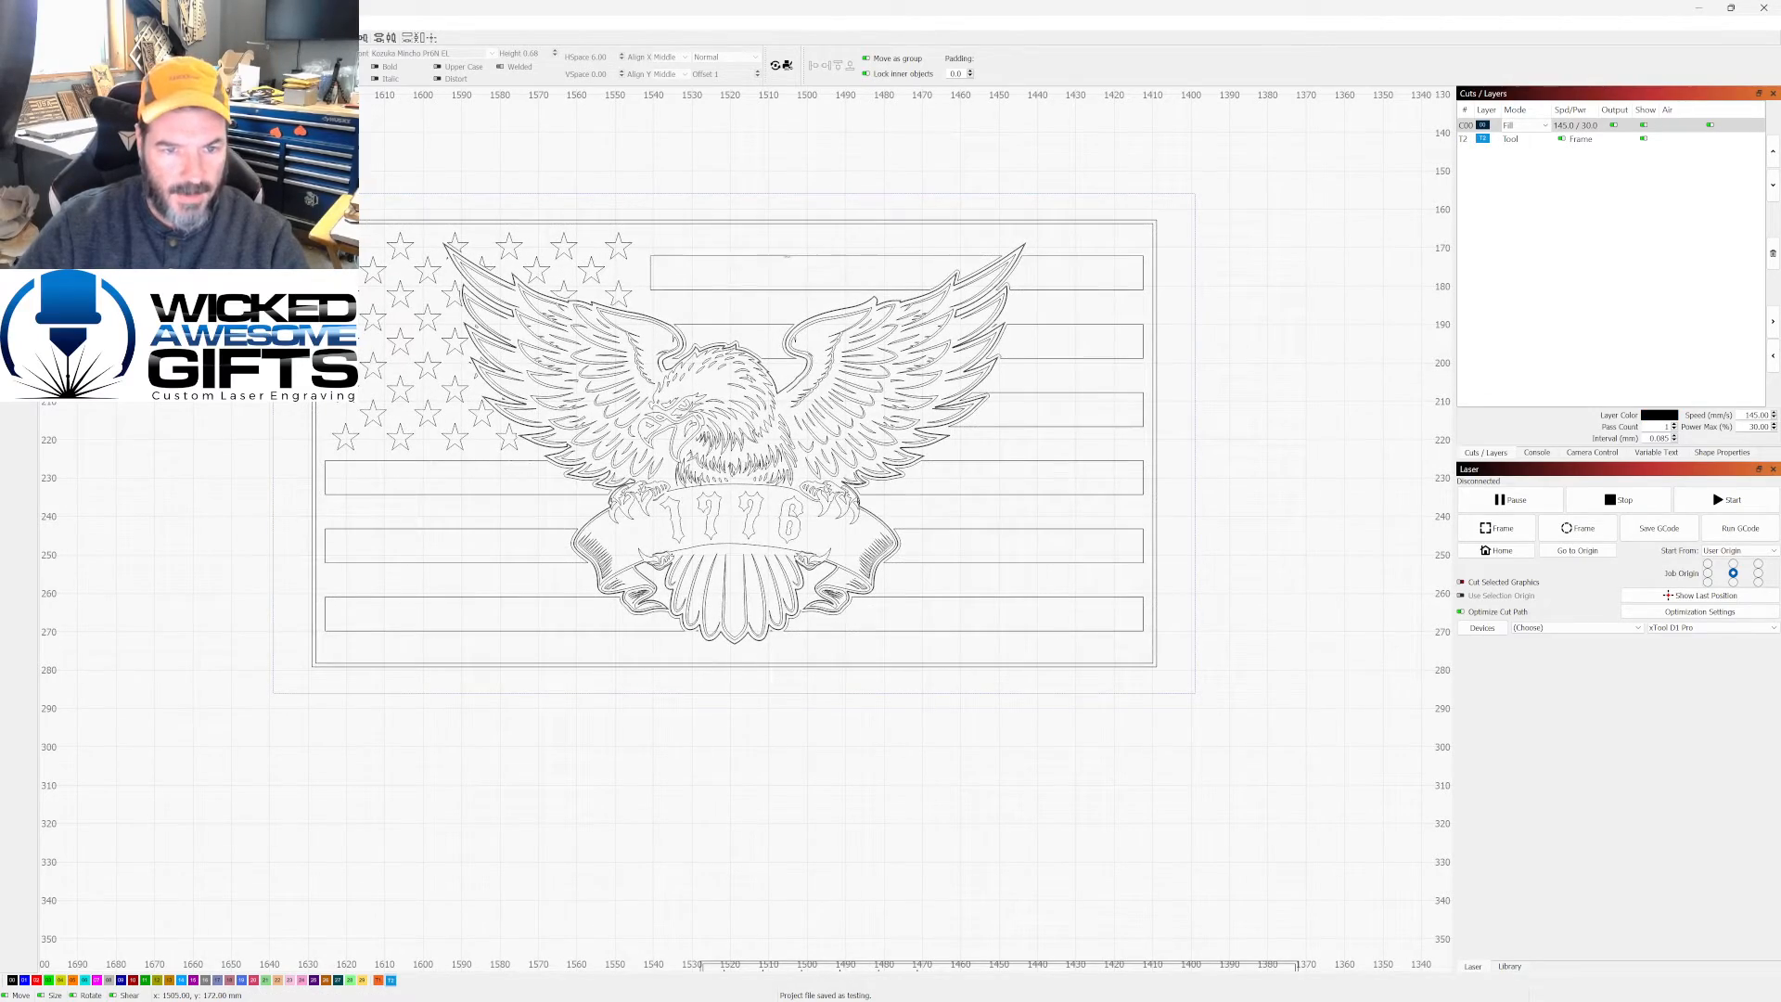
# Step: Select a stripe and a small eagle detail to check that the pieces are separate
pyautogui.click(787, 256)
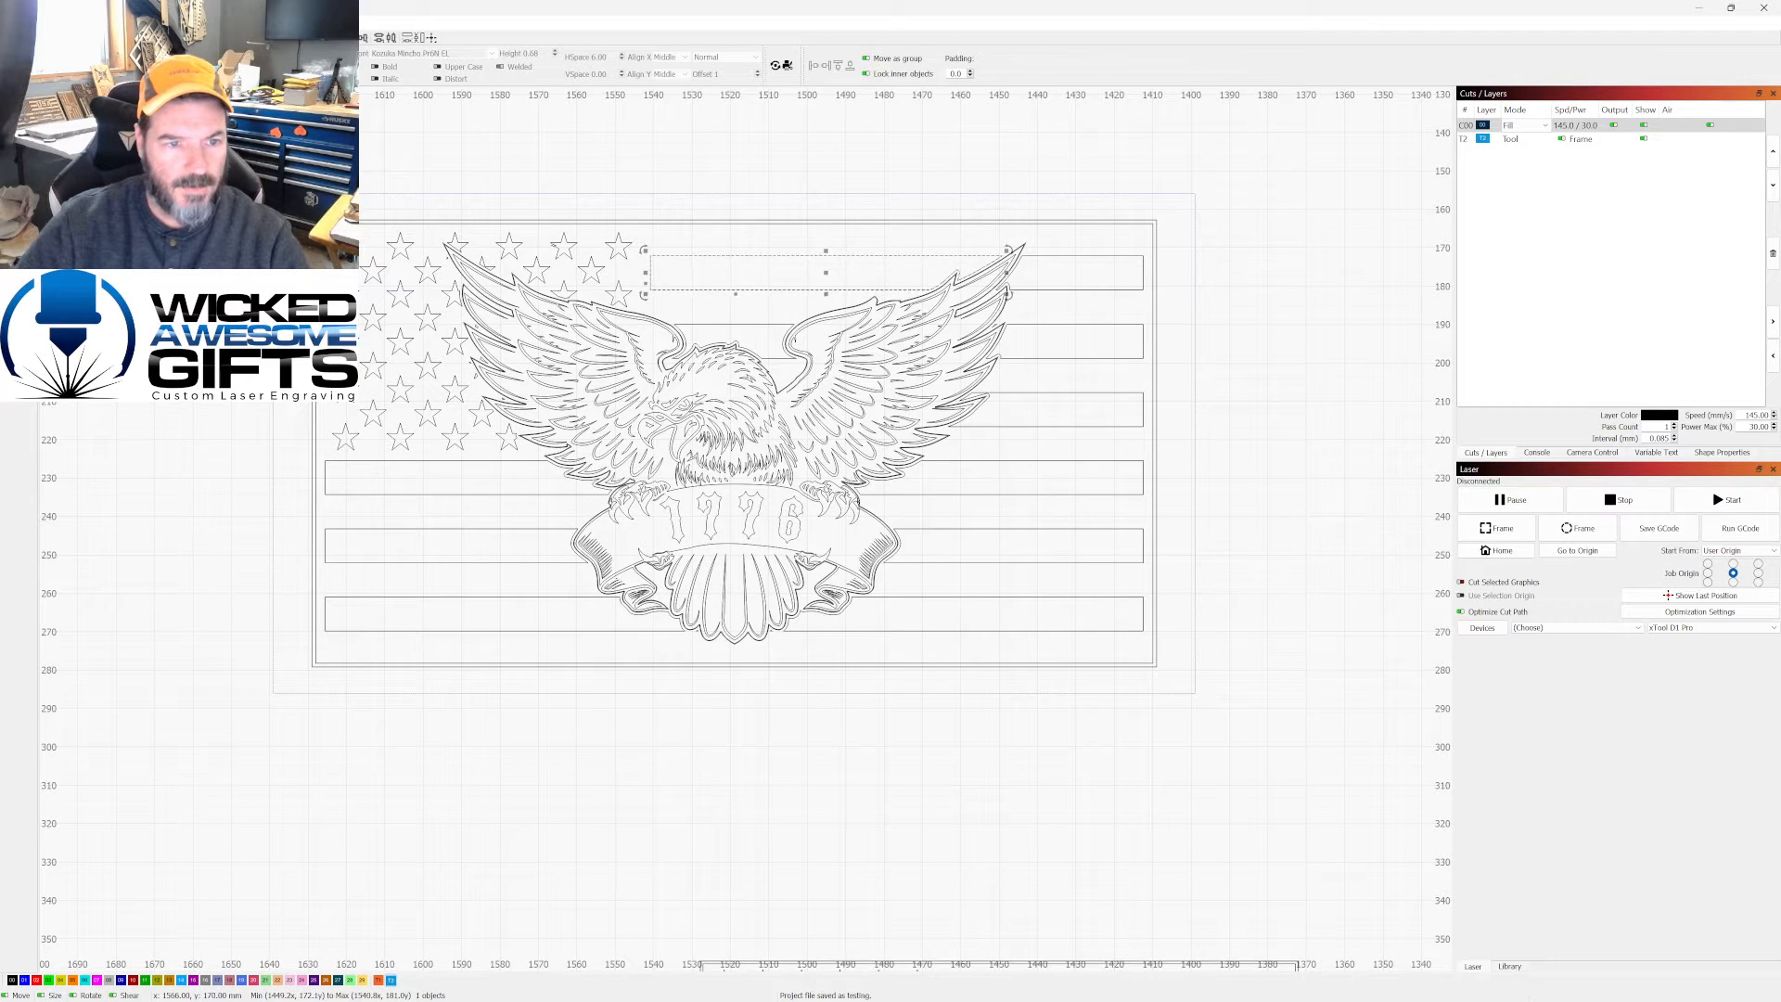
pyautogui.click(380, 268)
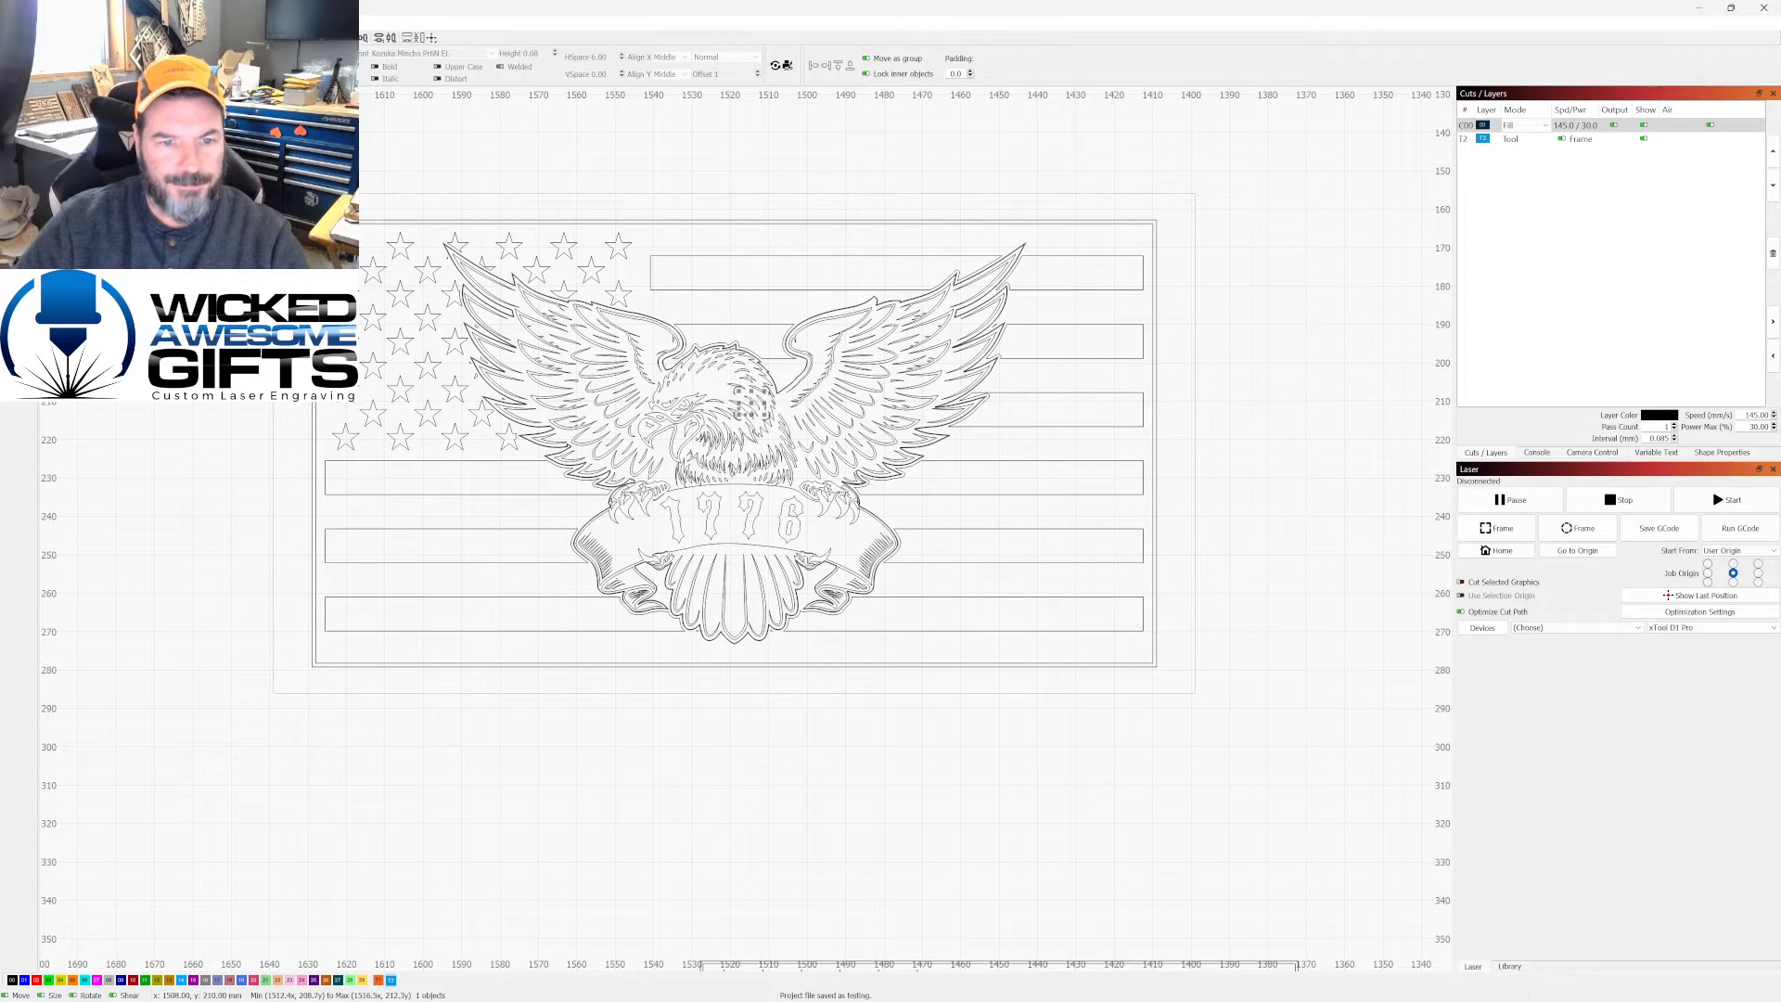
pyautogui.click(743, 409)
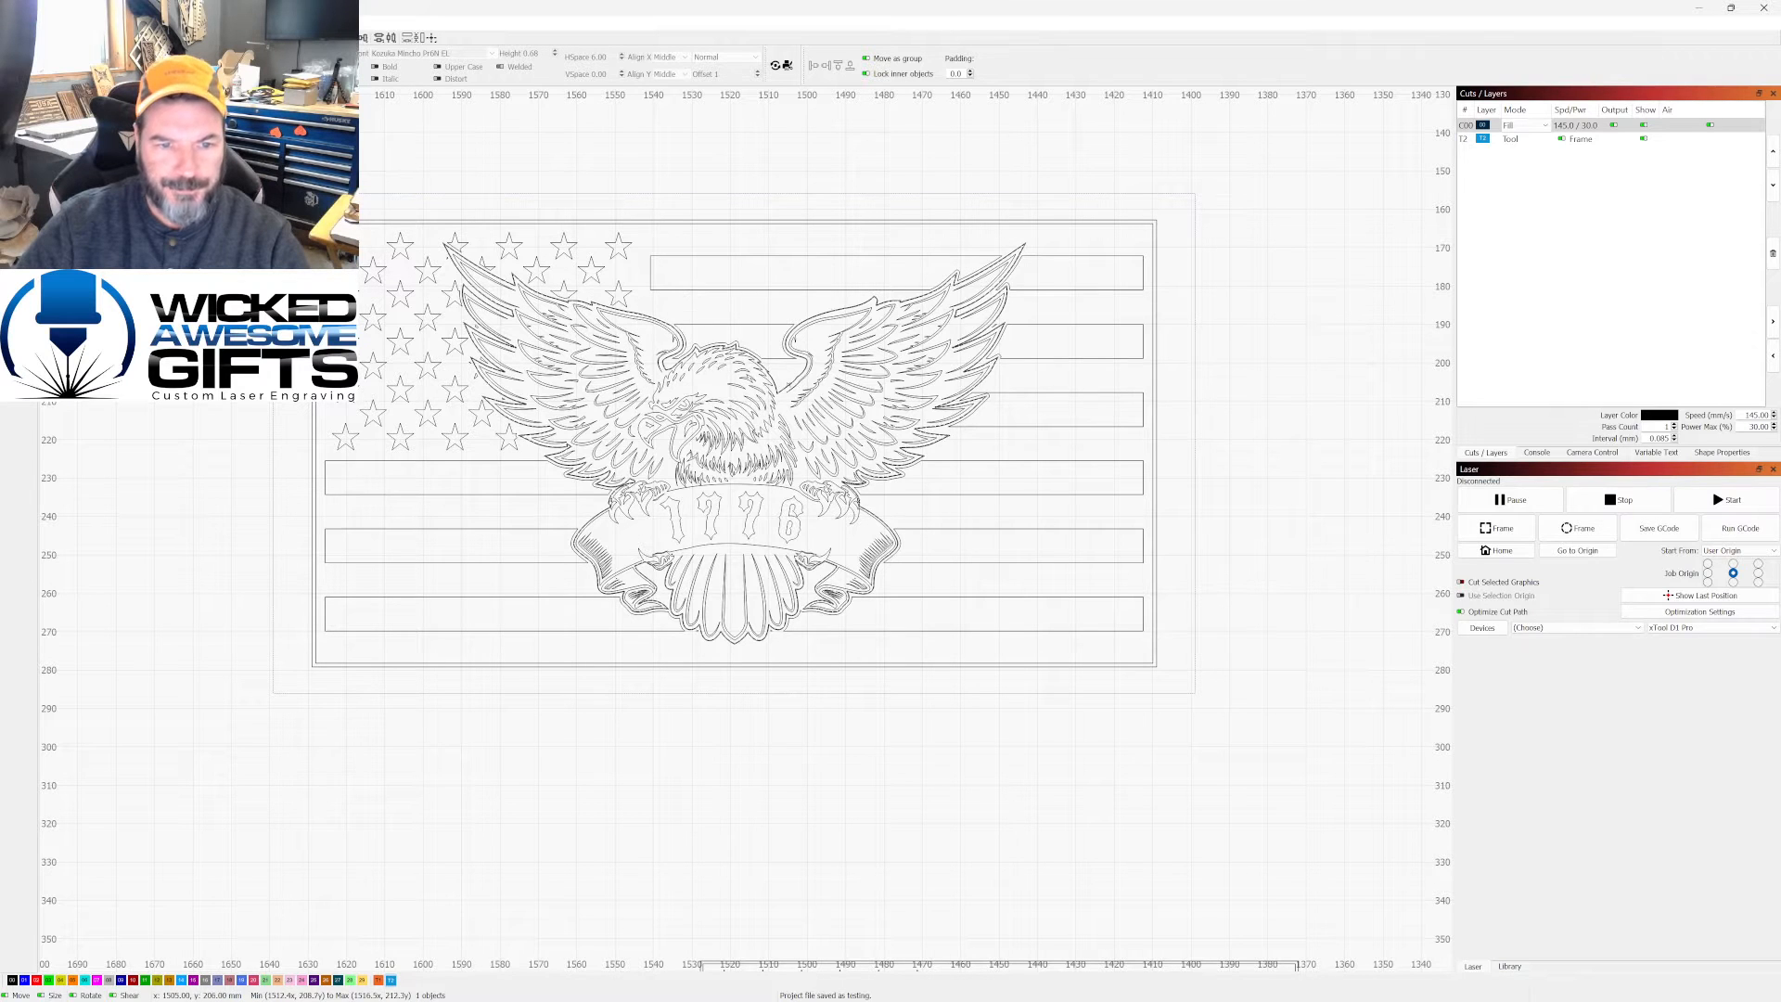
pyautogui.click(680, 177)
# Step: Group every piece of the larger eagle flag together with its outer frame
pyautogui.moveTo(223, 156); pyautogui.dragTo(1277, 757)
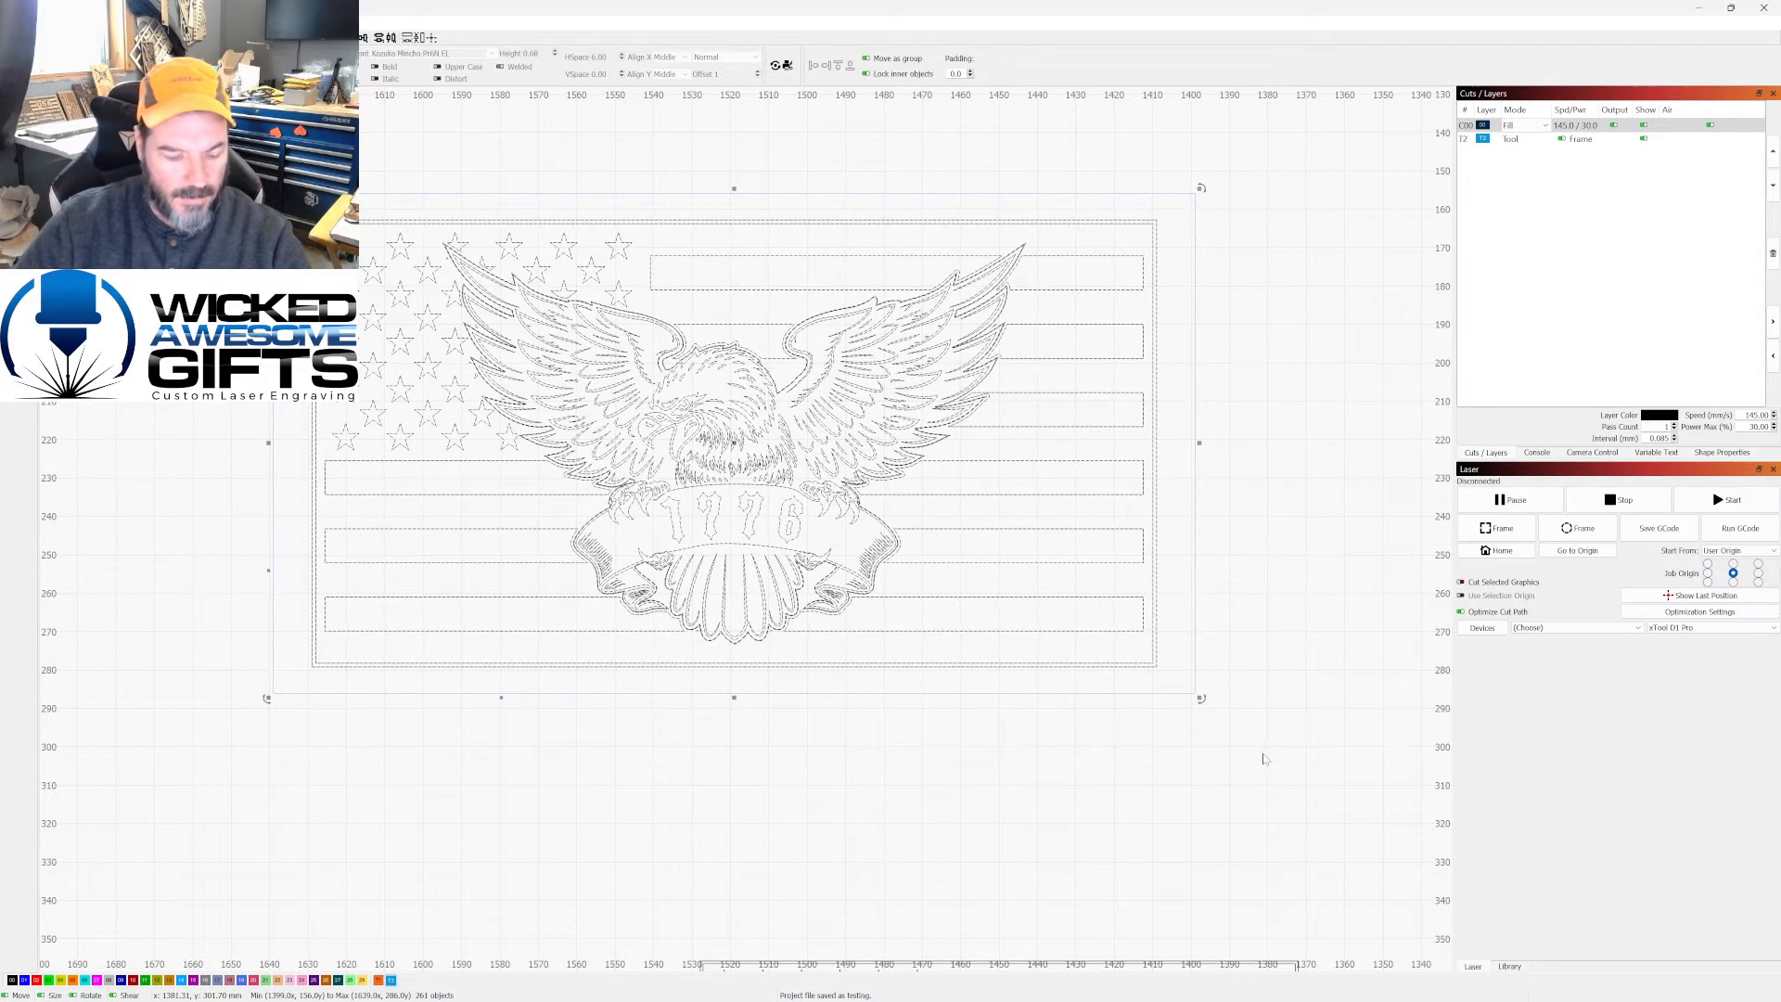
pyautogui.hotkey('ctrl', 'g')
pyautogui.click(1295, 455)
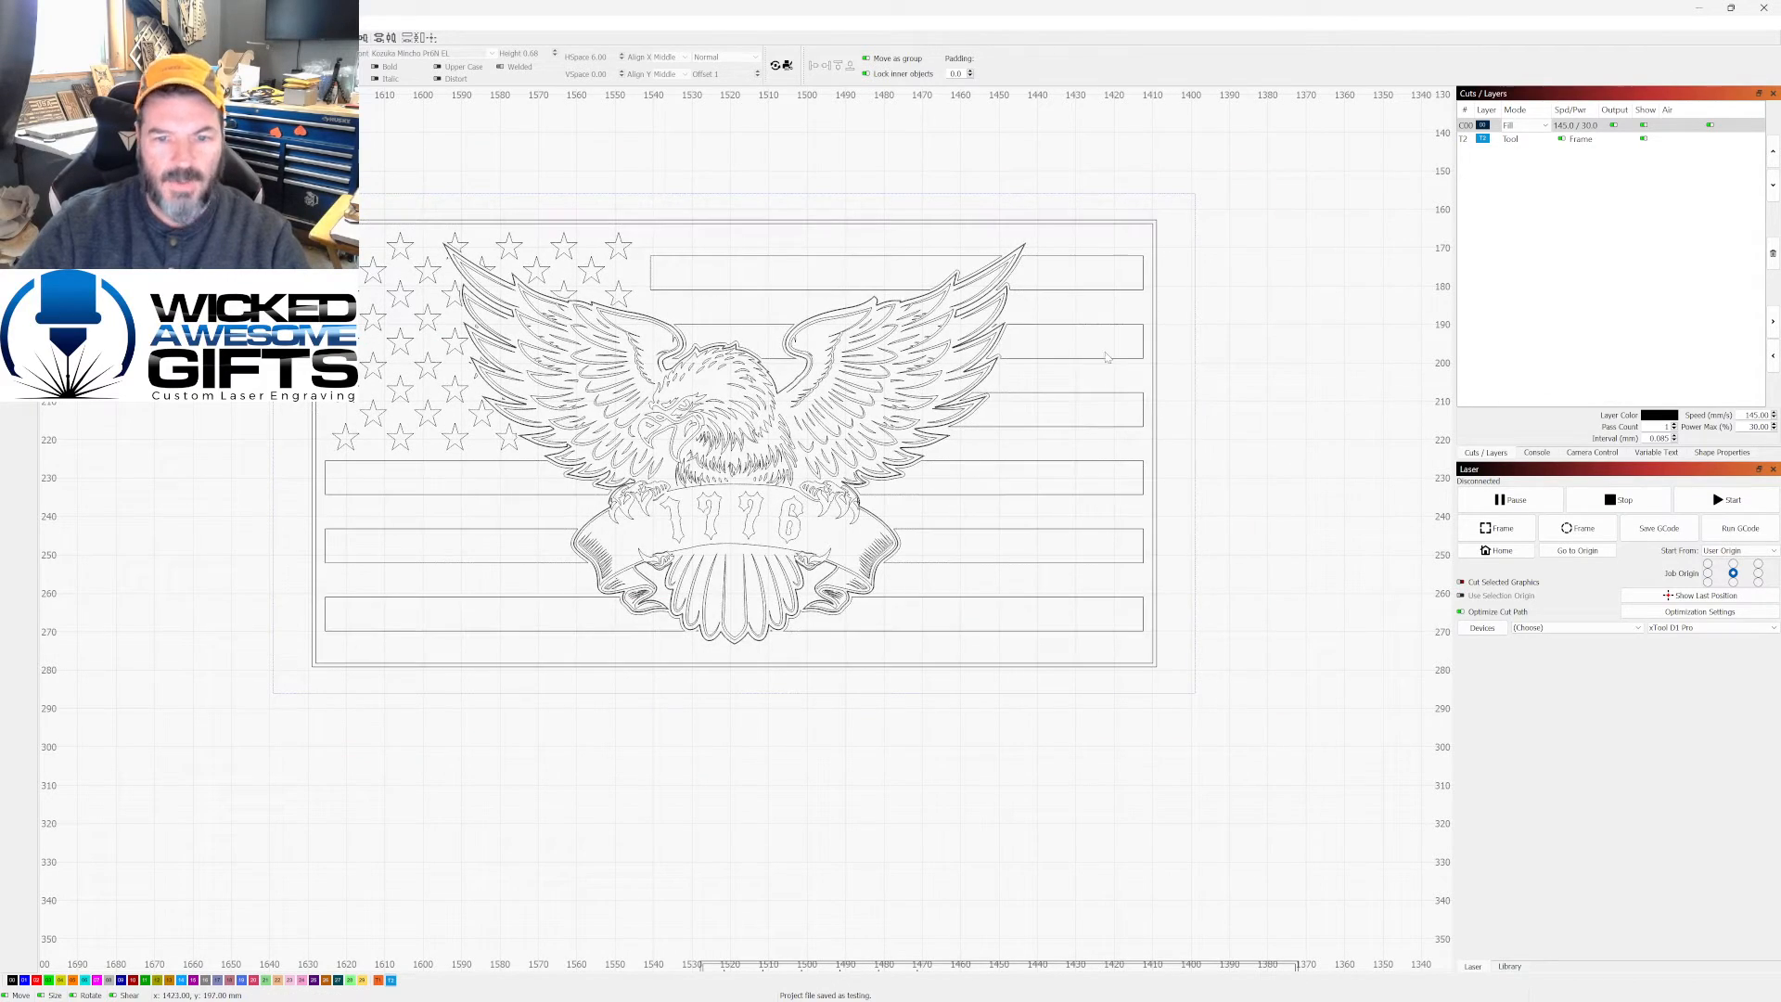
# Step: Ungroup the larger flag and frame, and select single stripes to check that they are separate
pyautogui.click(1085, 336)
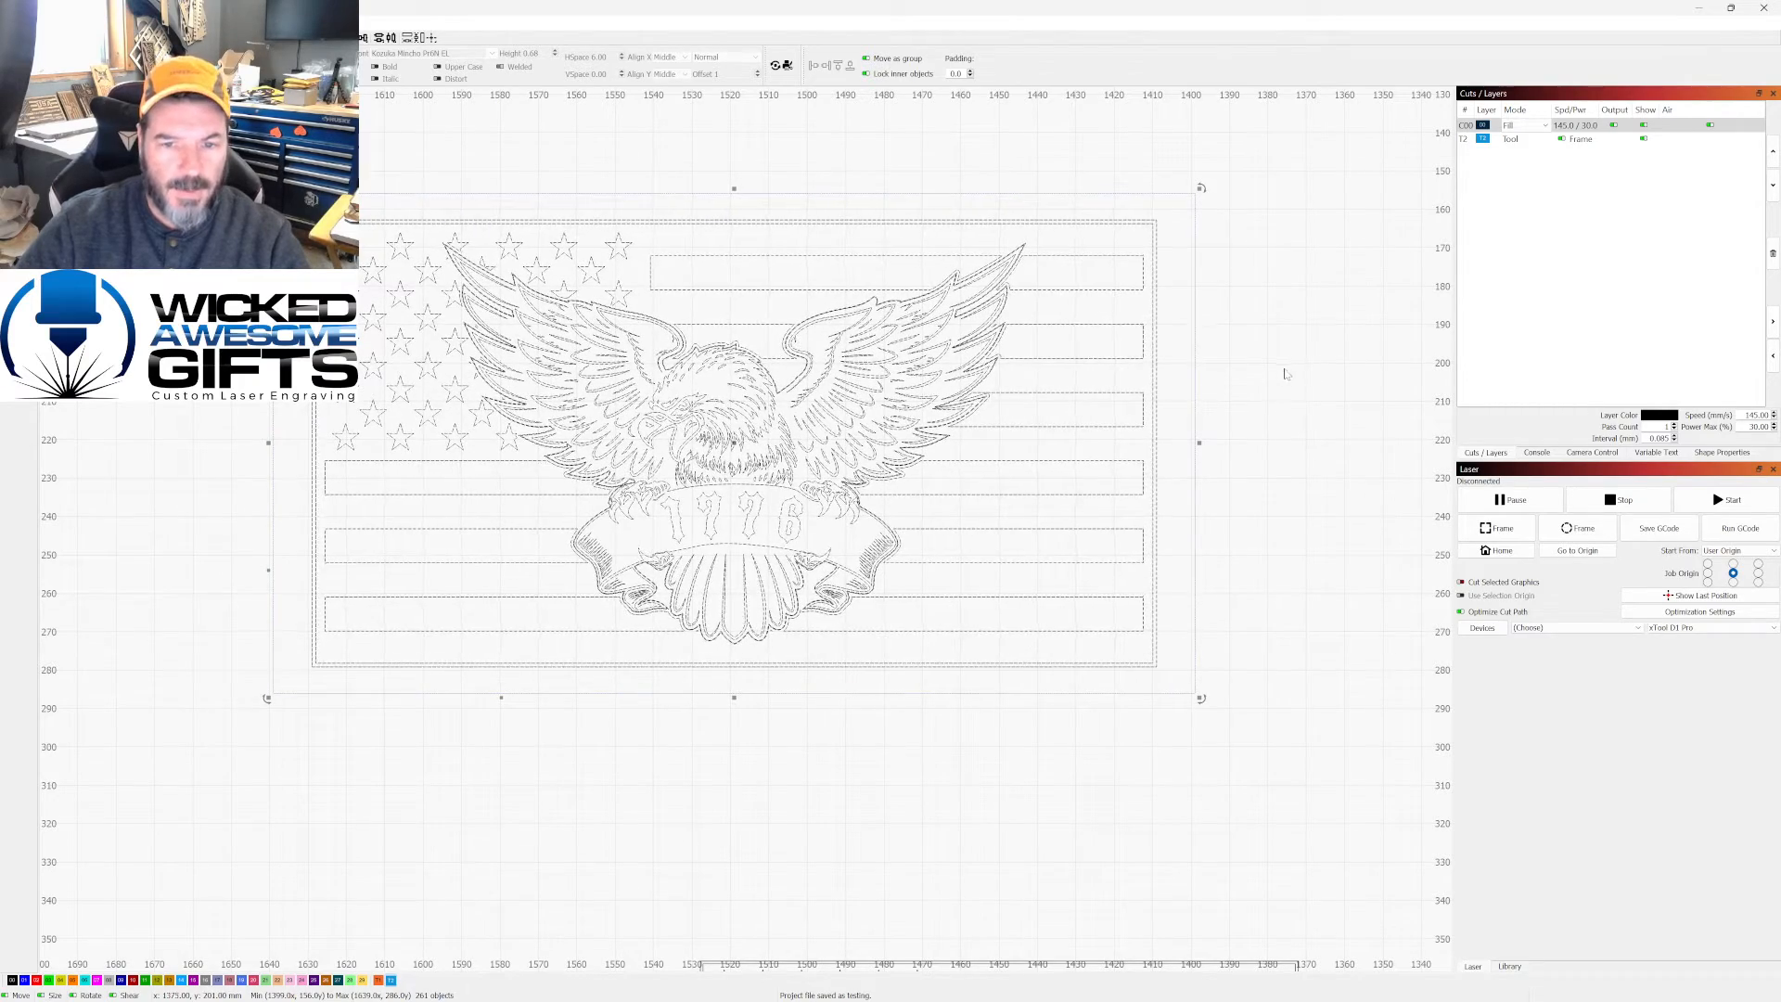
pyautogui.click(1168, 337)
pyautogui.click(1087, 326)
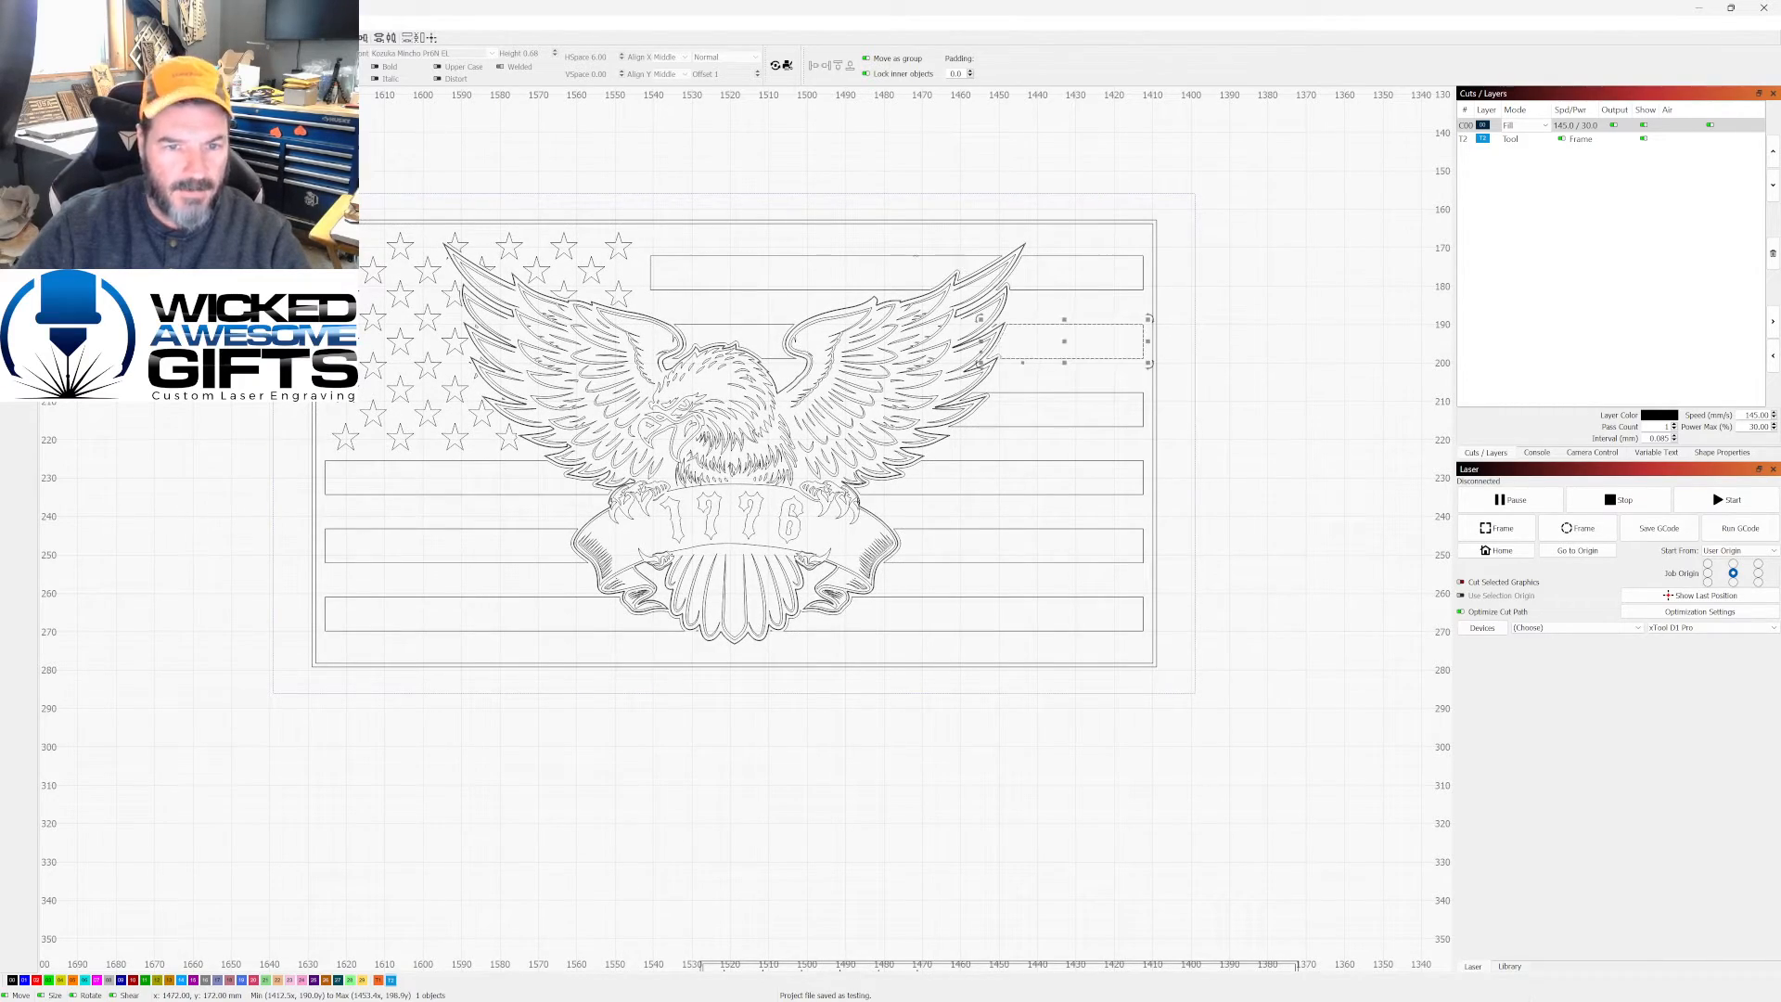
pyautogui.click(802, 264)
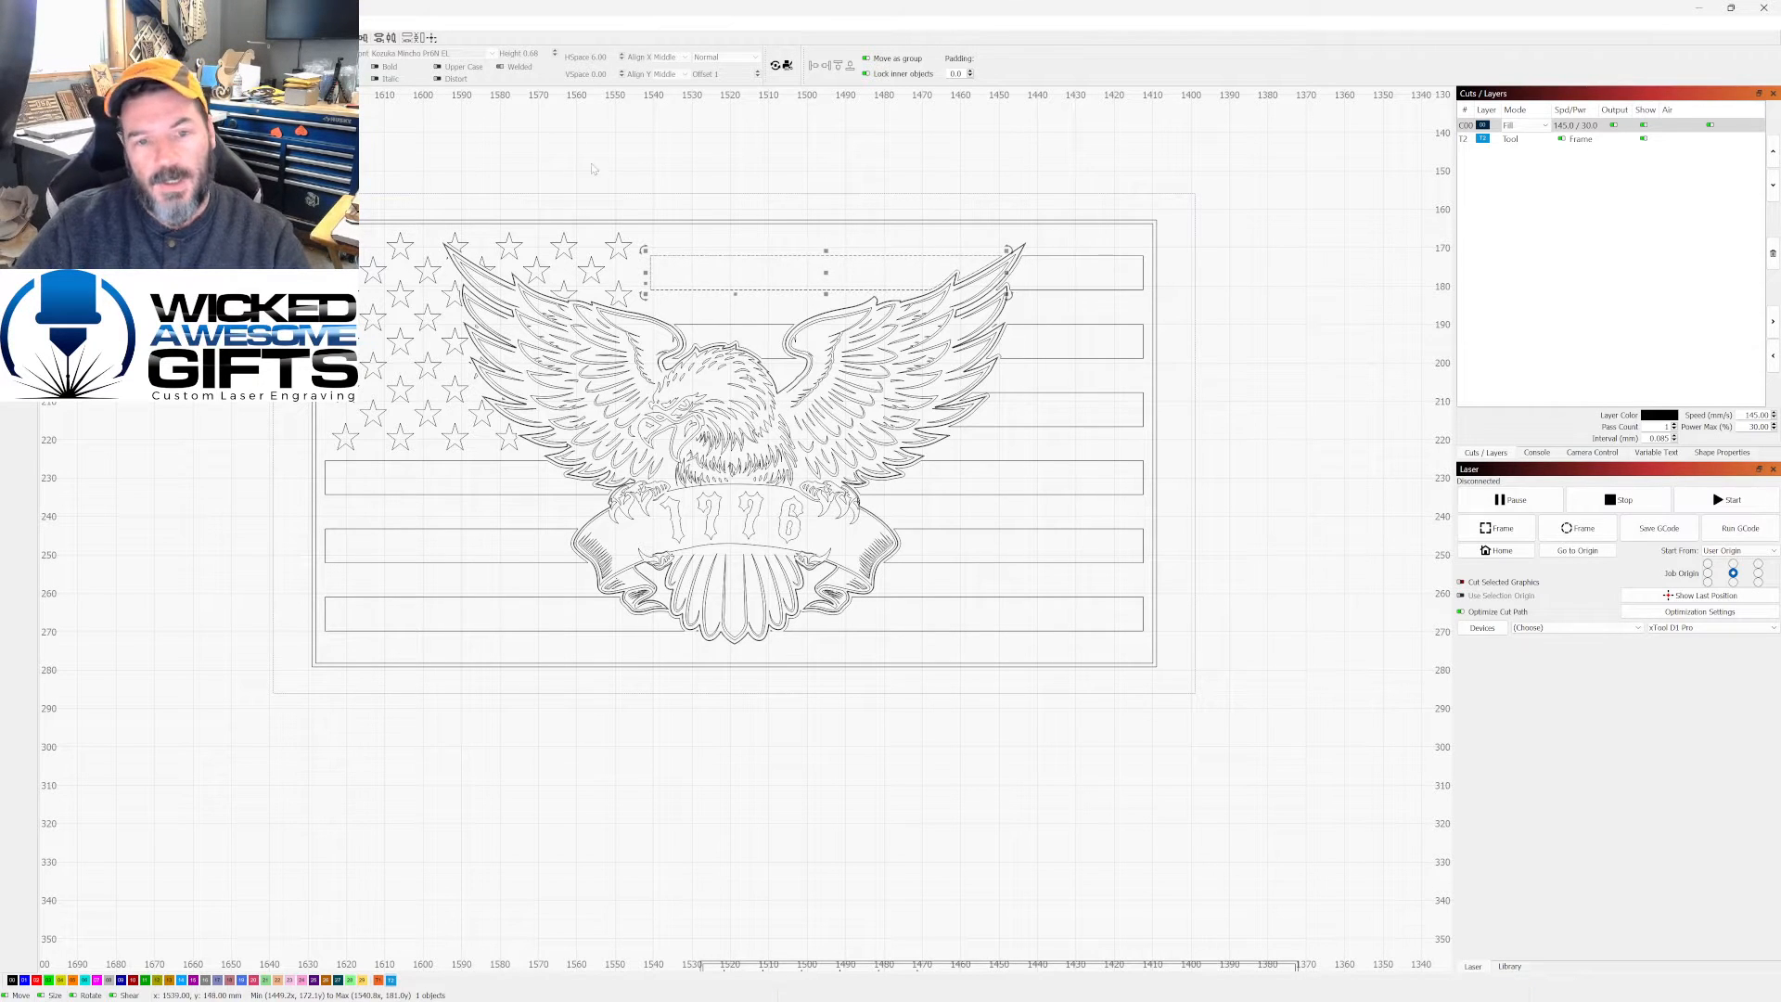
# Step: Regroup the larger flag's pieces with the frame and move the group about 125 mm left and 50 mm up
pyautogui.moveTo(250, 160); pyautogui.dragTo(1311, 781)
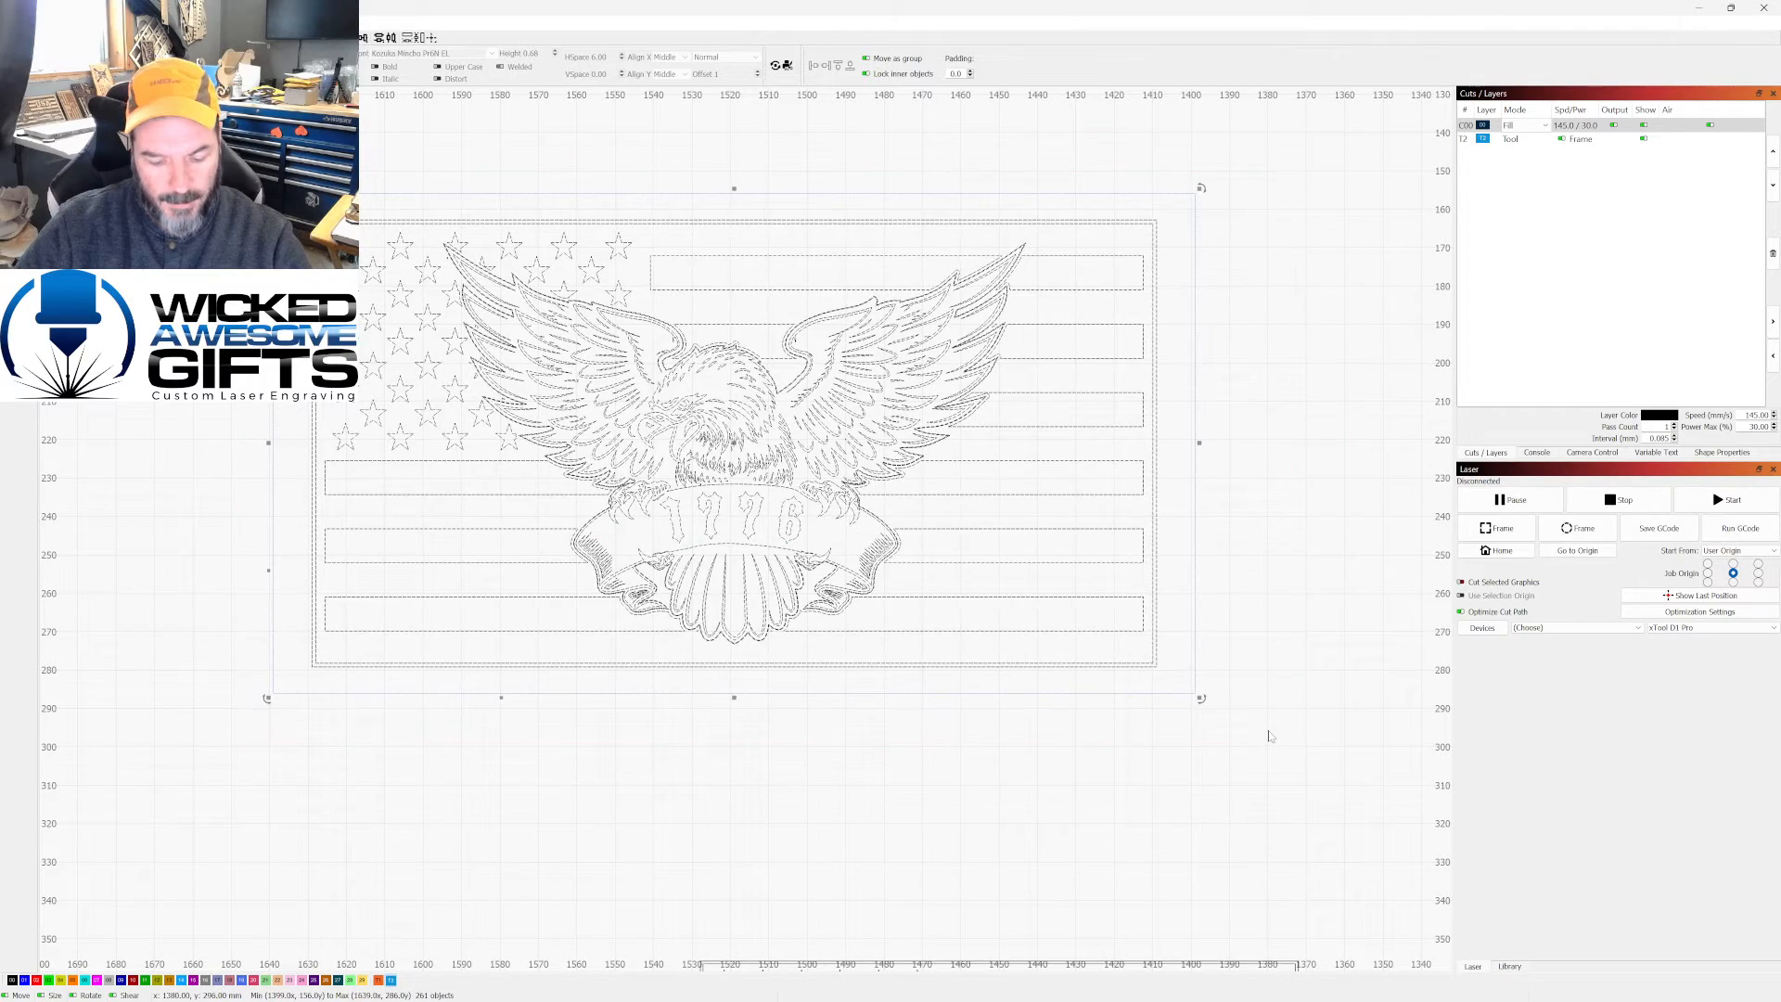
pyautogui.click(1251, 531)
pyautogui.scroll(-1, 1040, 469)
pyautogui.scroll(-2, 951, 457)
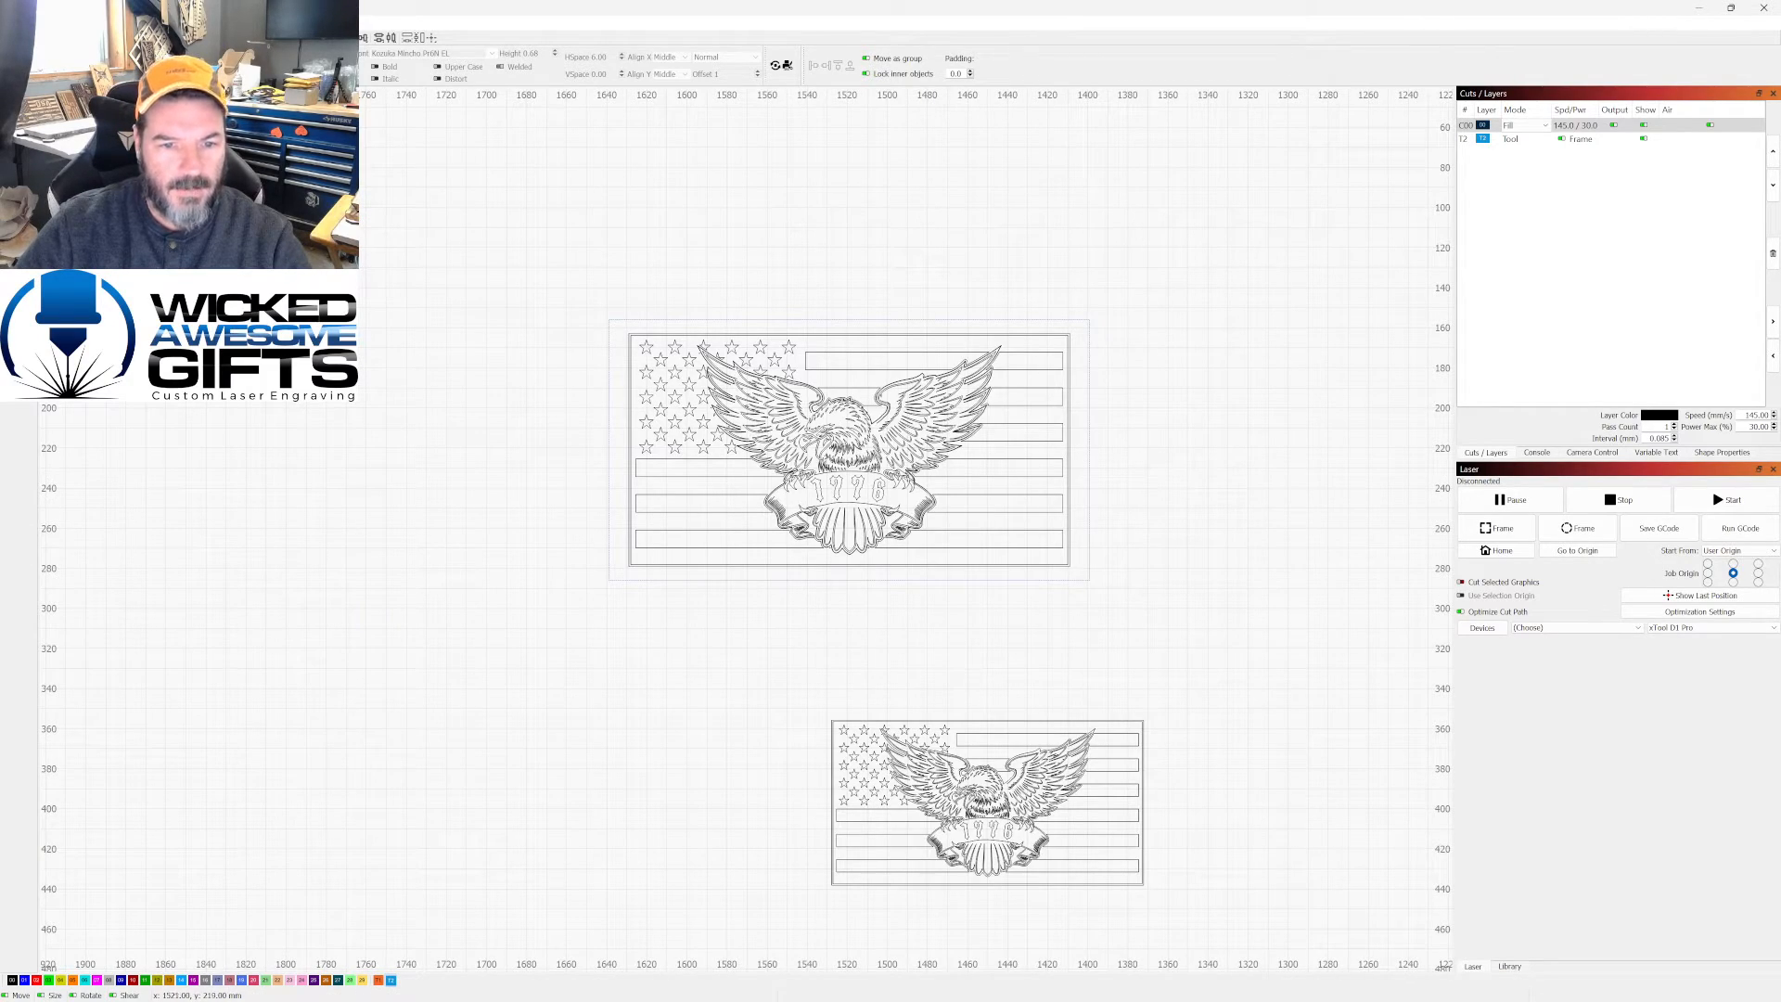
pyautogui.click(845, 447)
pyautogui.moveTo(847, 449); pyautogui.dragTo(597, 350)
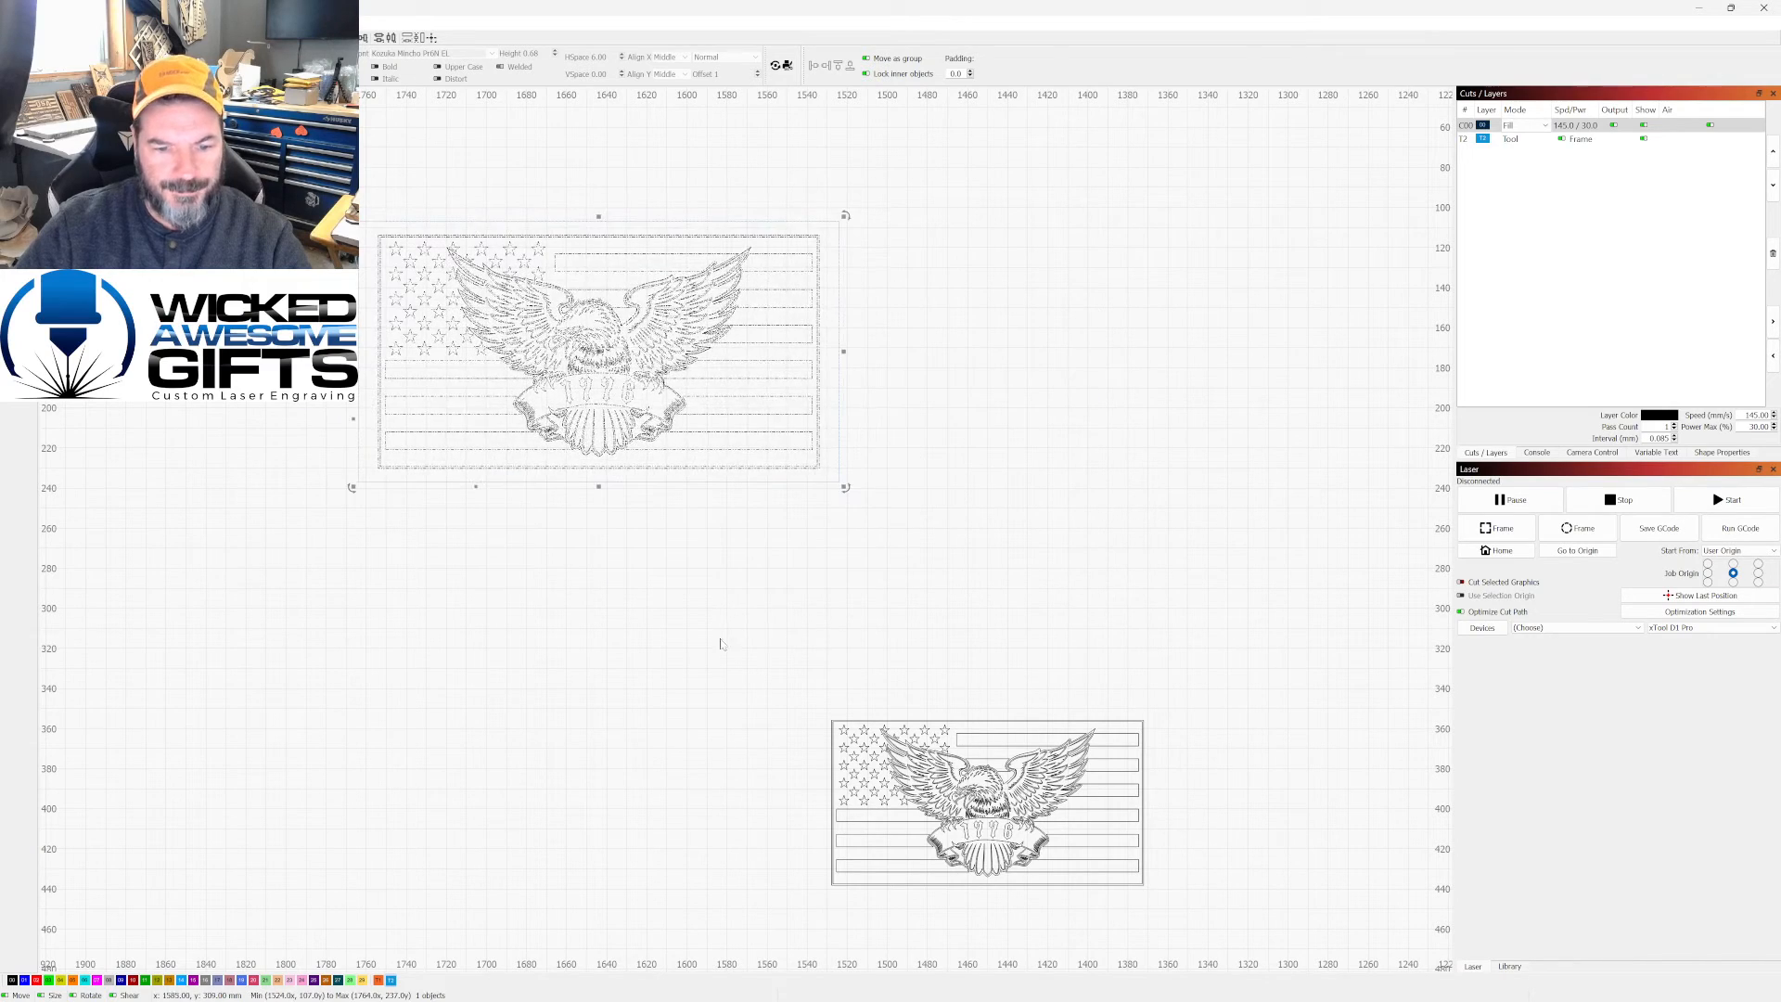
# Step: Move all pieces of the smaller eagle flag up beside the right edge of the larger framed flag
pyautogui.moveTo(720, 644); pyautogui.dragTo(1176, 939)
pyautogui.moveTo(989, 802); pyautogui.dragTo(1022, 346)
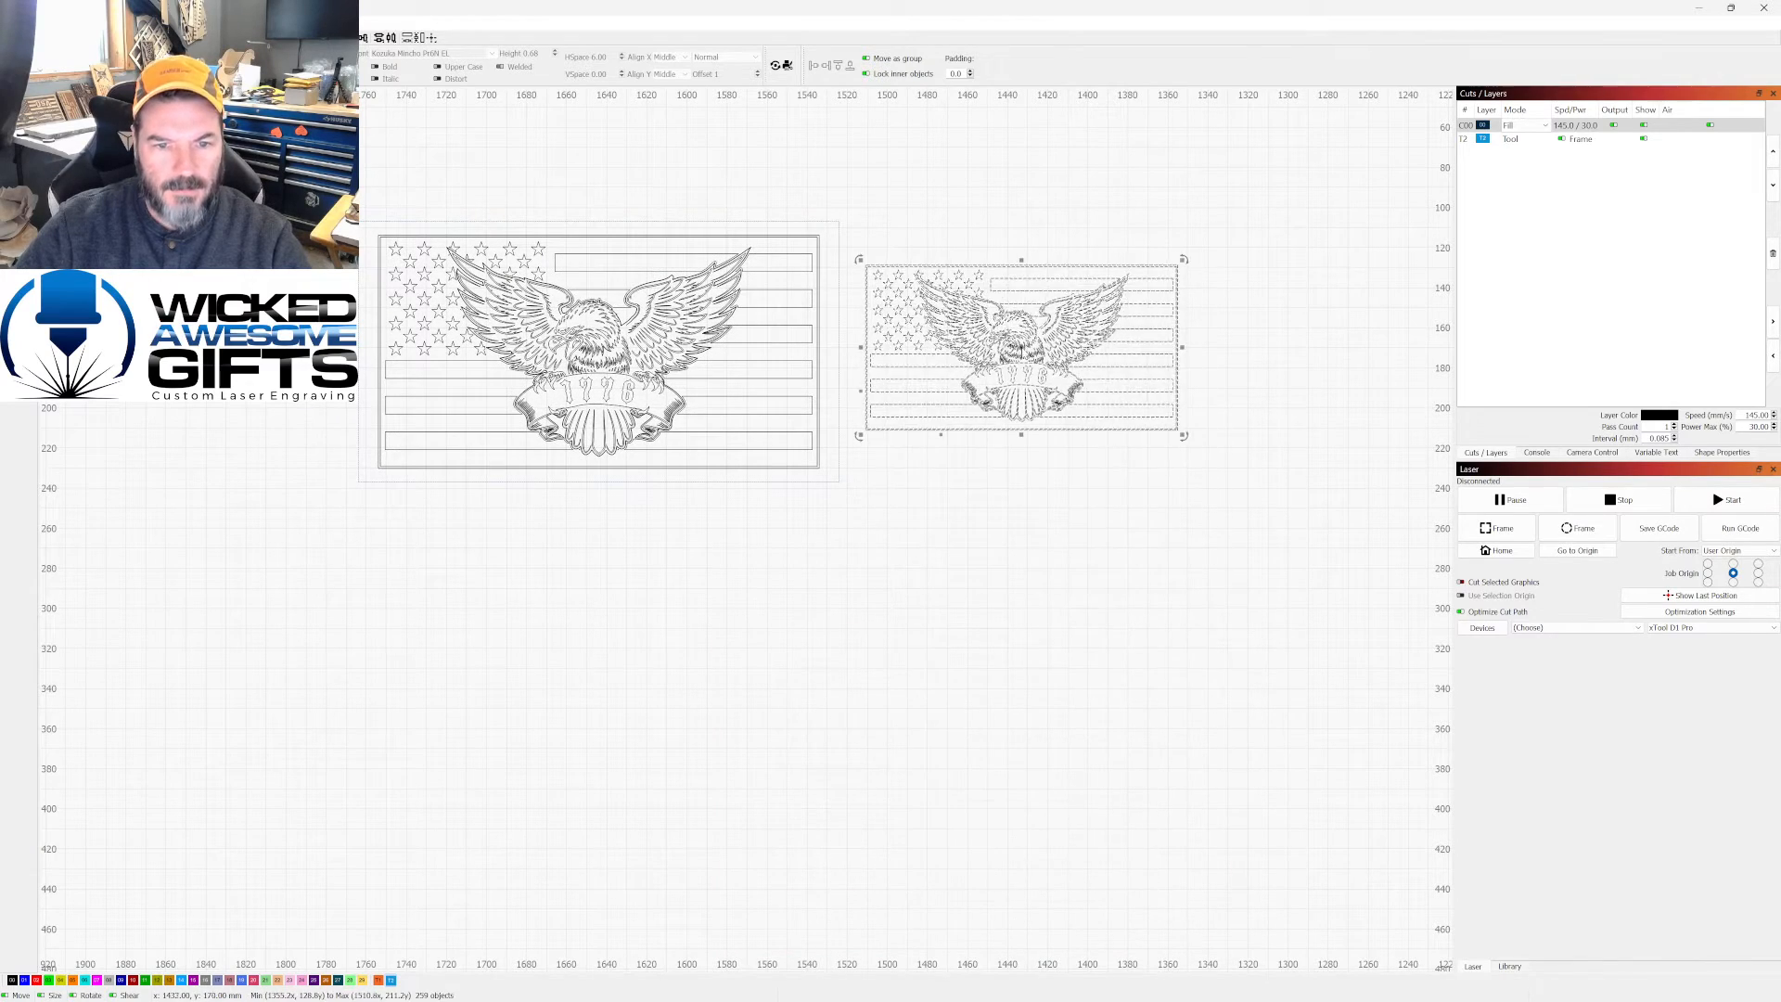
pyautogui.click(599, 352)
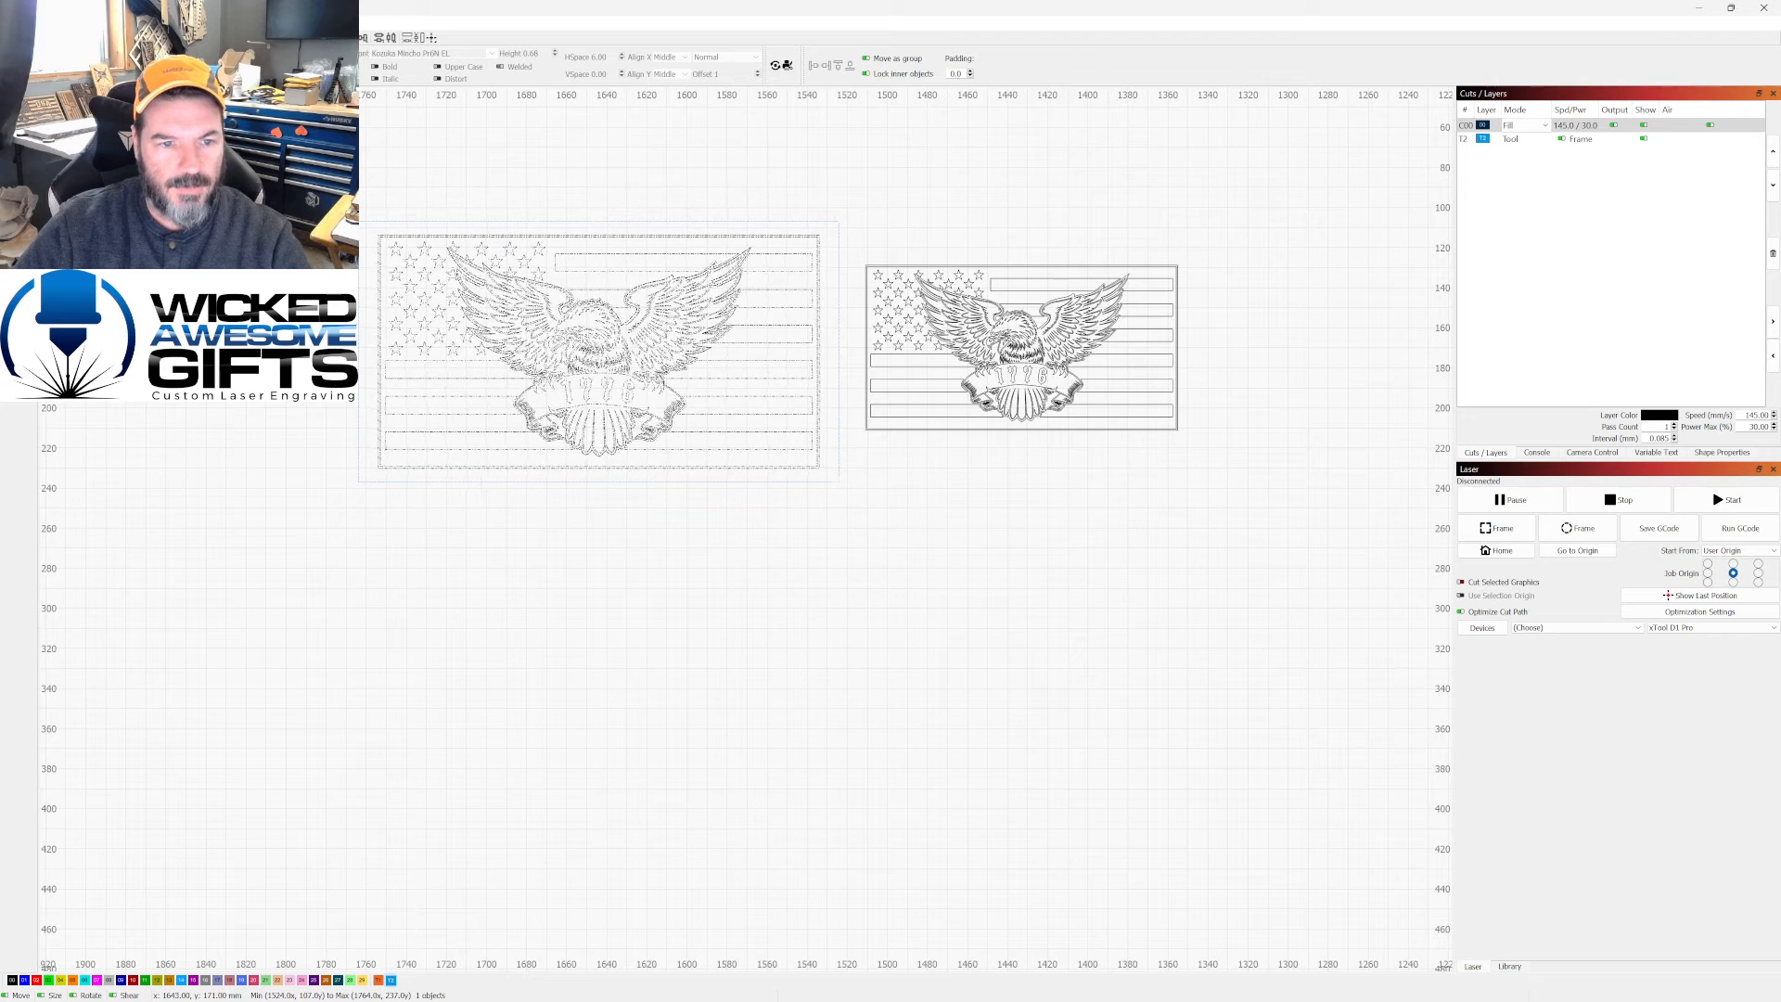
# Step: Move the larger framed flag about 117 mm left, and the smaller flag about 38 mm left and 10 mm up
pyautogui.moveTo(598, 353); pyautogui.dragTo(363, 361)
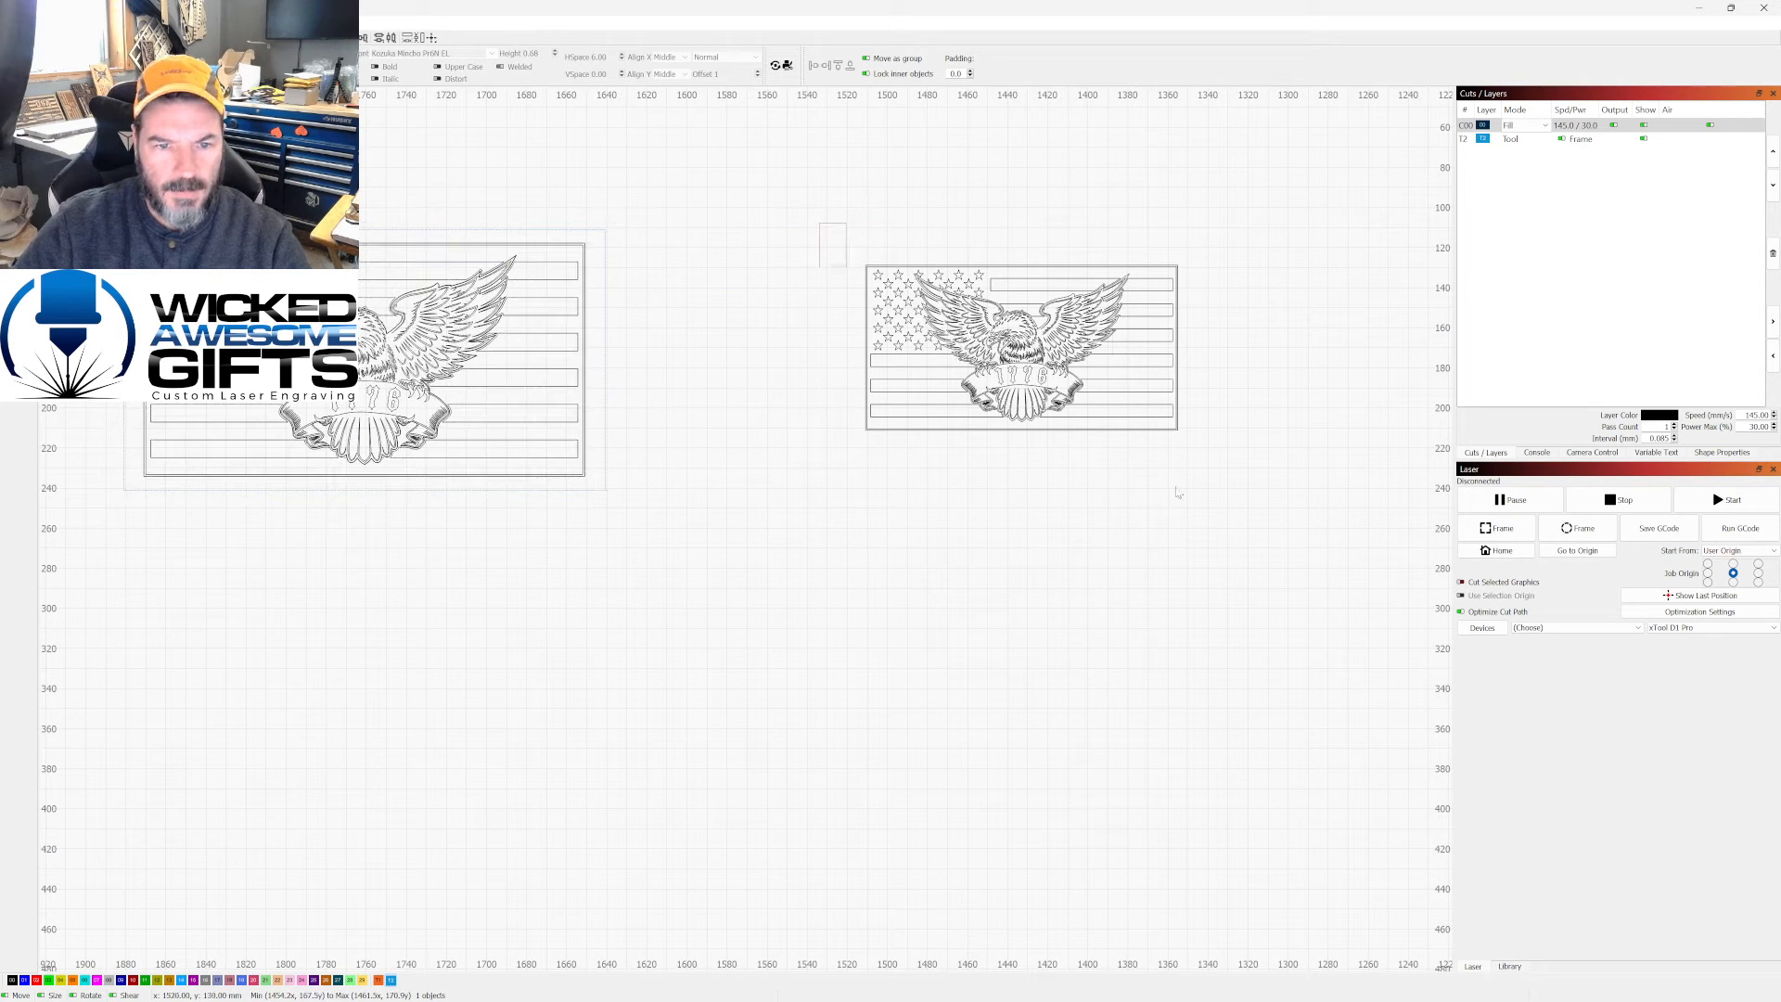
pyautogui.click(1056, 343)
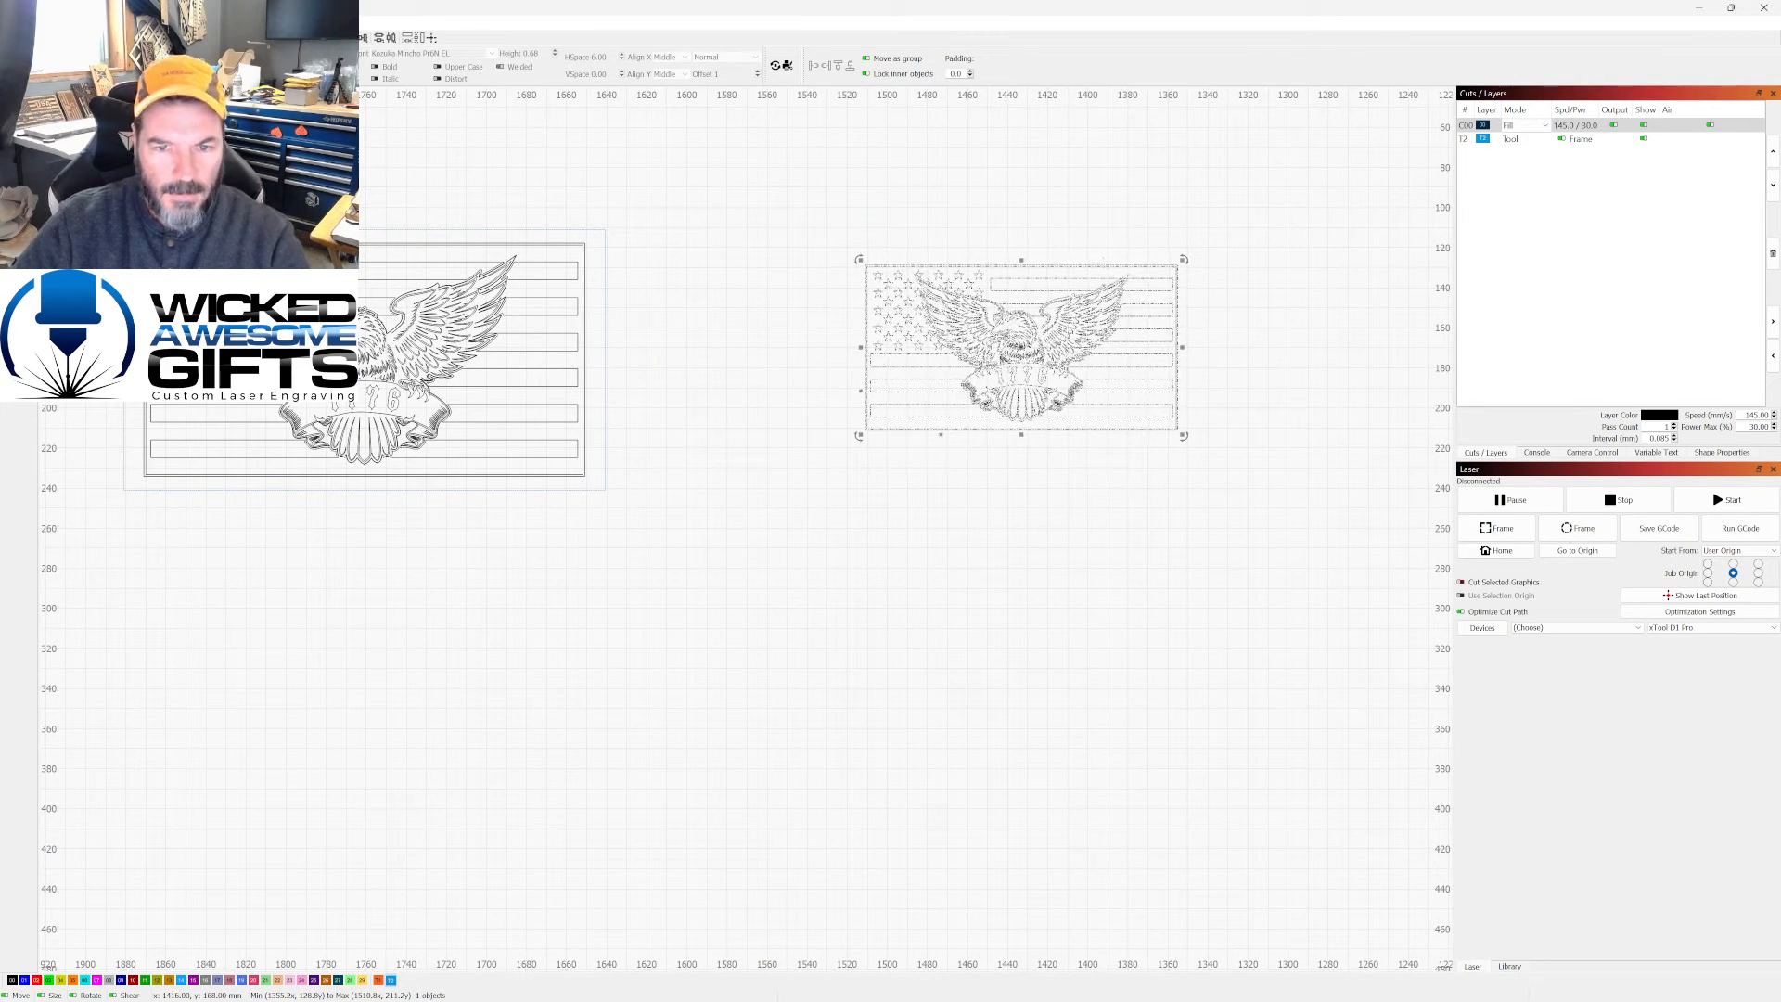
pyautogui.moveTo(1056, 344); pyautogui.dragTo(937, 332)
pyautogui.click(1169, 568)
pyautogui.moveTo(1251, 453); pyautogui.dragTo(963, 312)
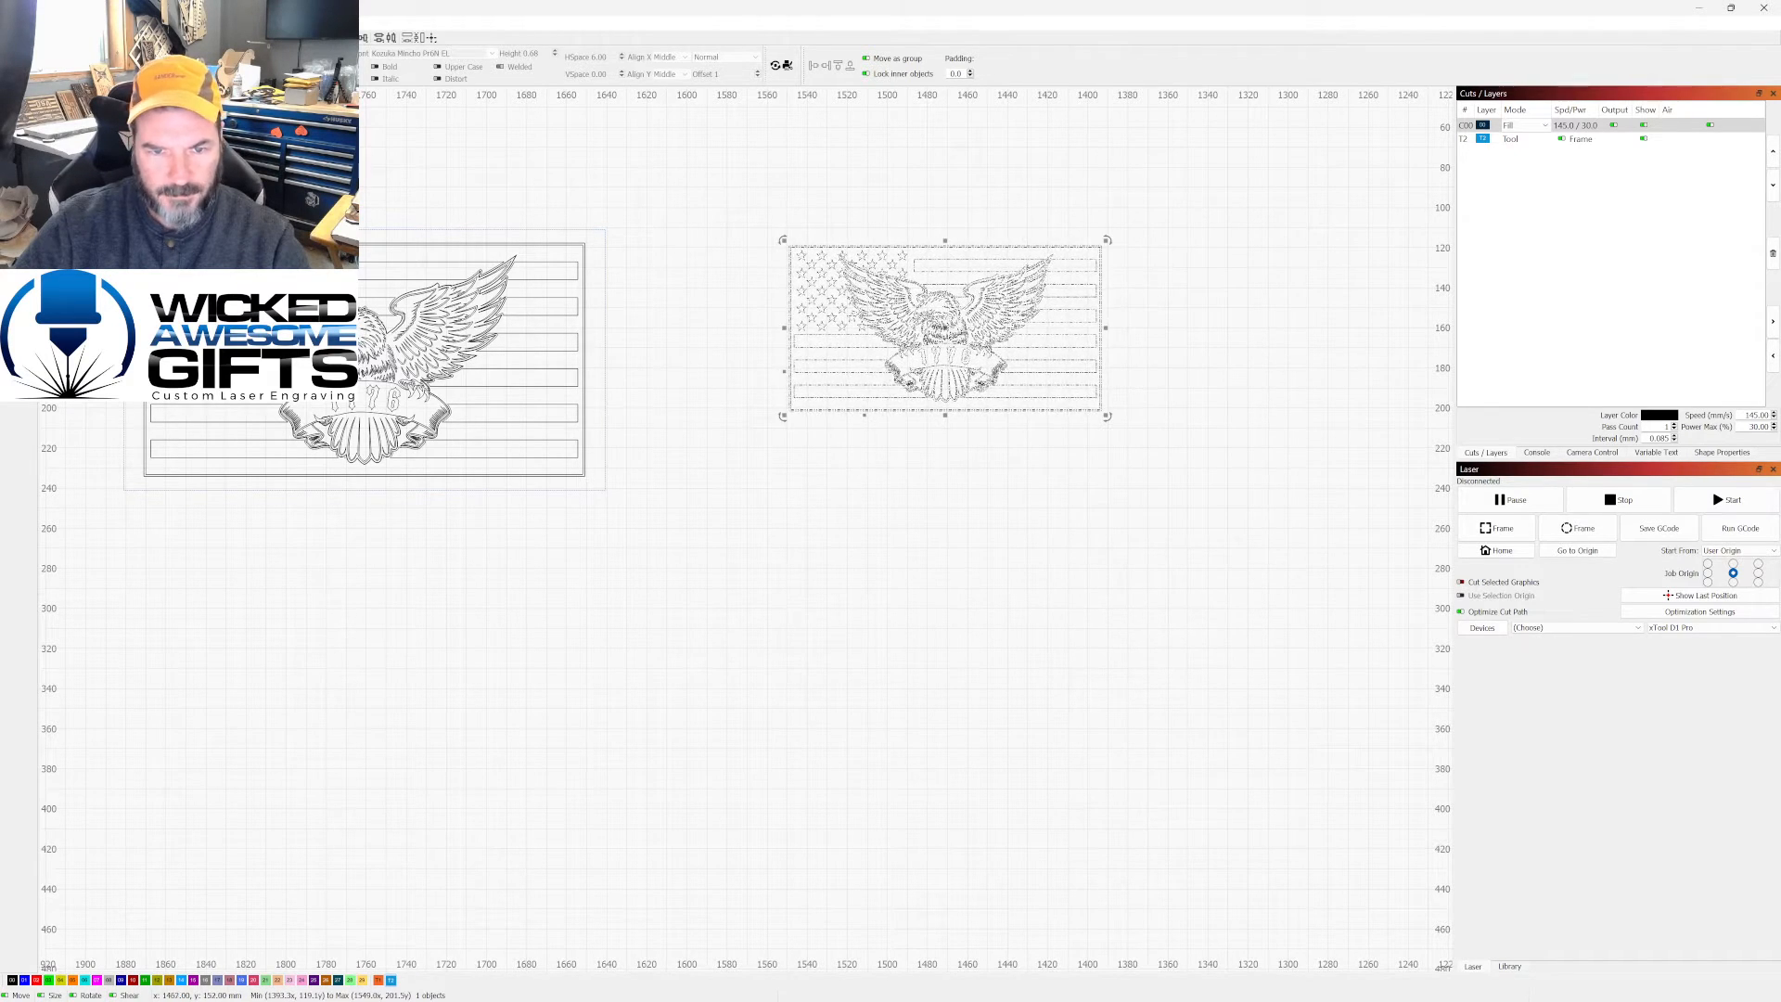
# Step: Move the larger framed flag about 85 mm right and 262 mm up, placing it above the workspace boundary
pyautogui.scroll(4, 1057, 220)
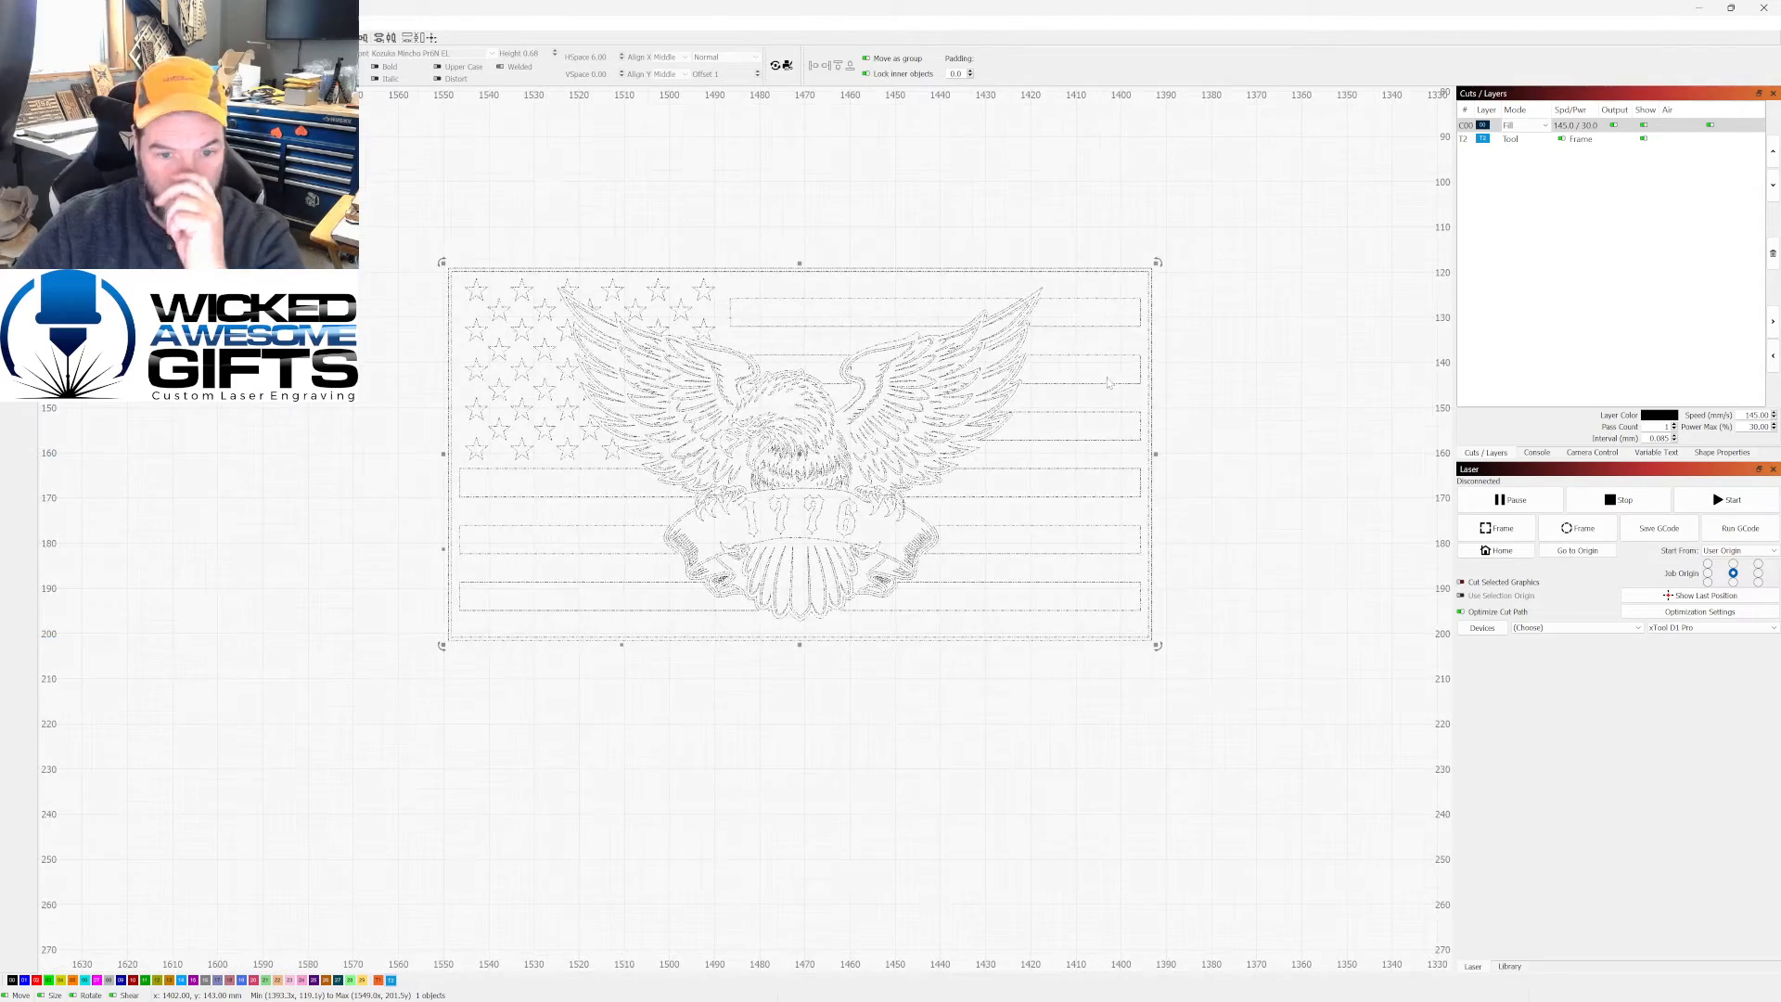
pyautogui.scroll(2, 1219, 525)
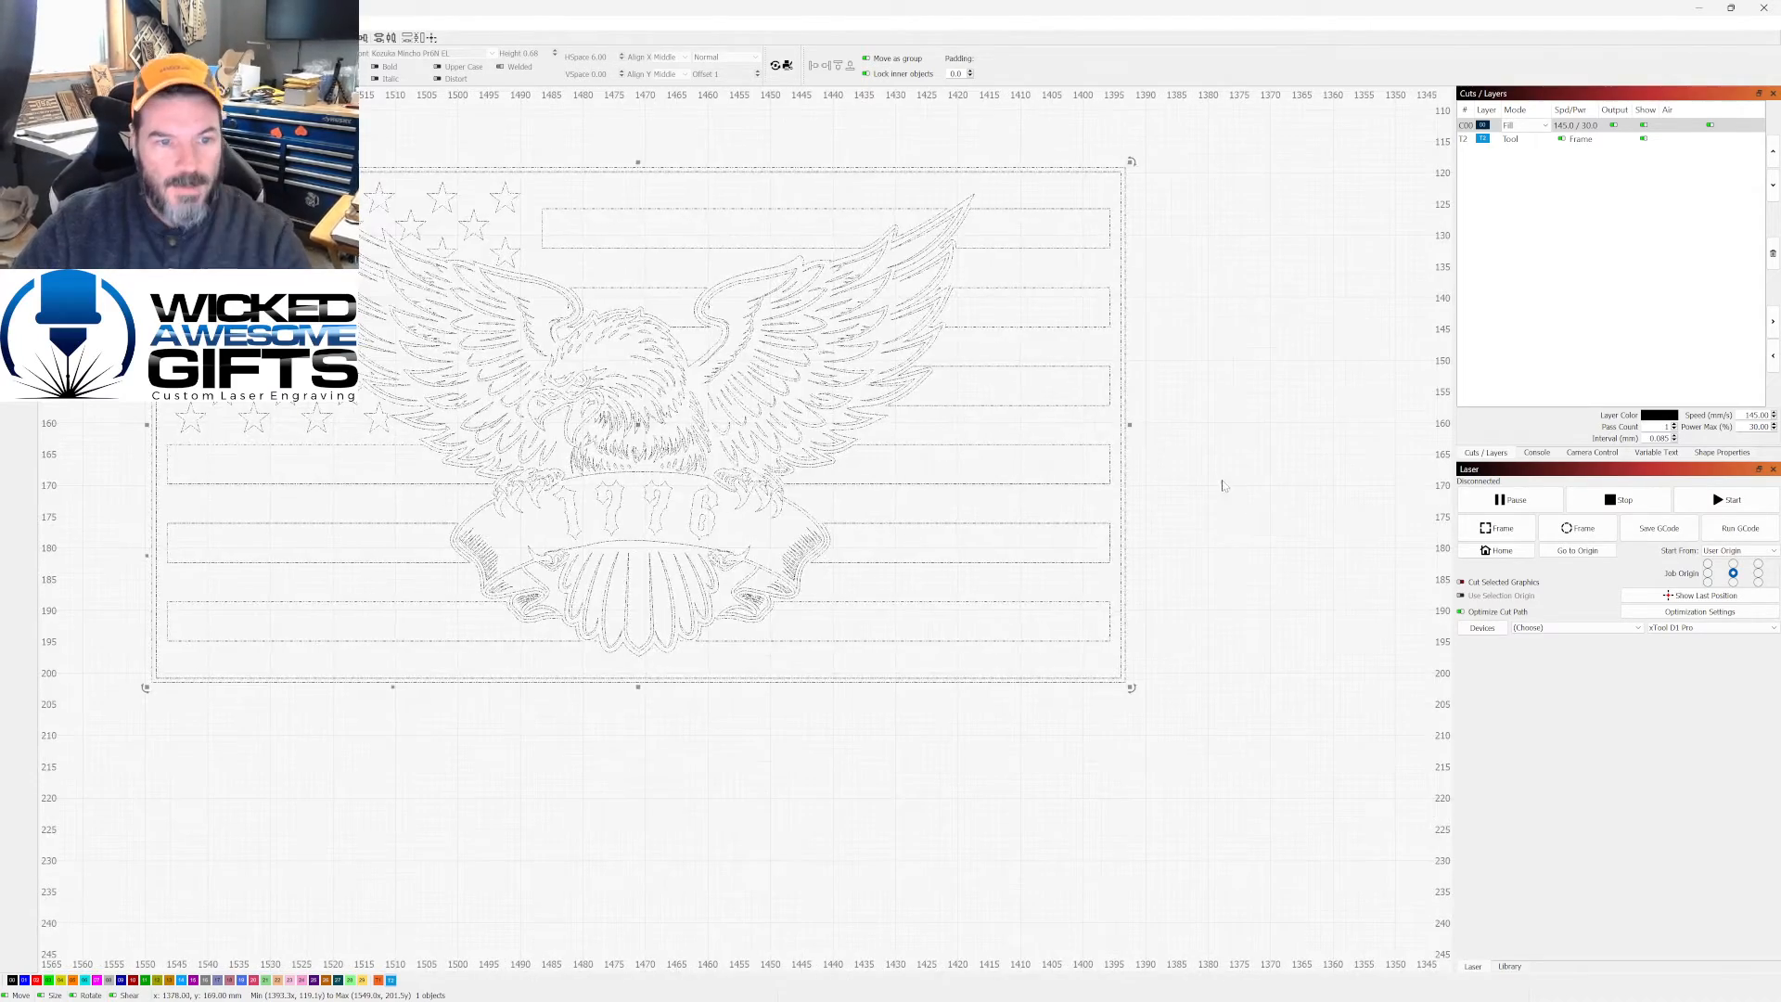
pyautogui.scroll(-6, 1222, 485)
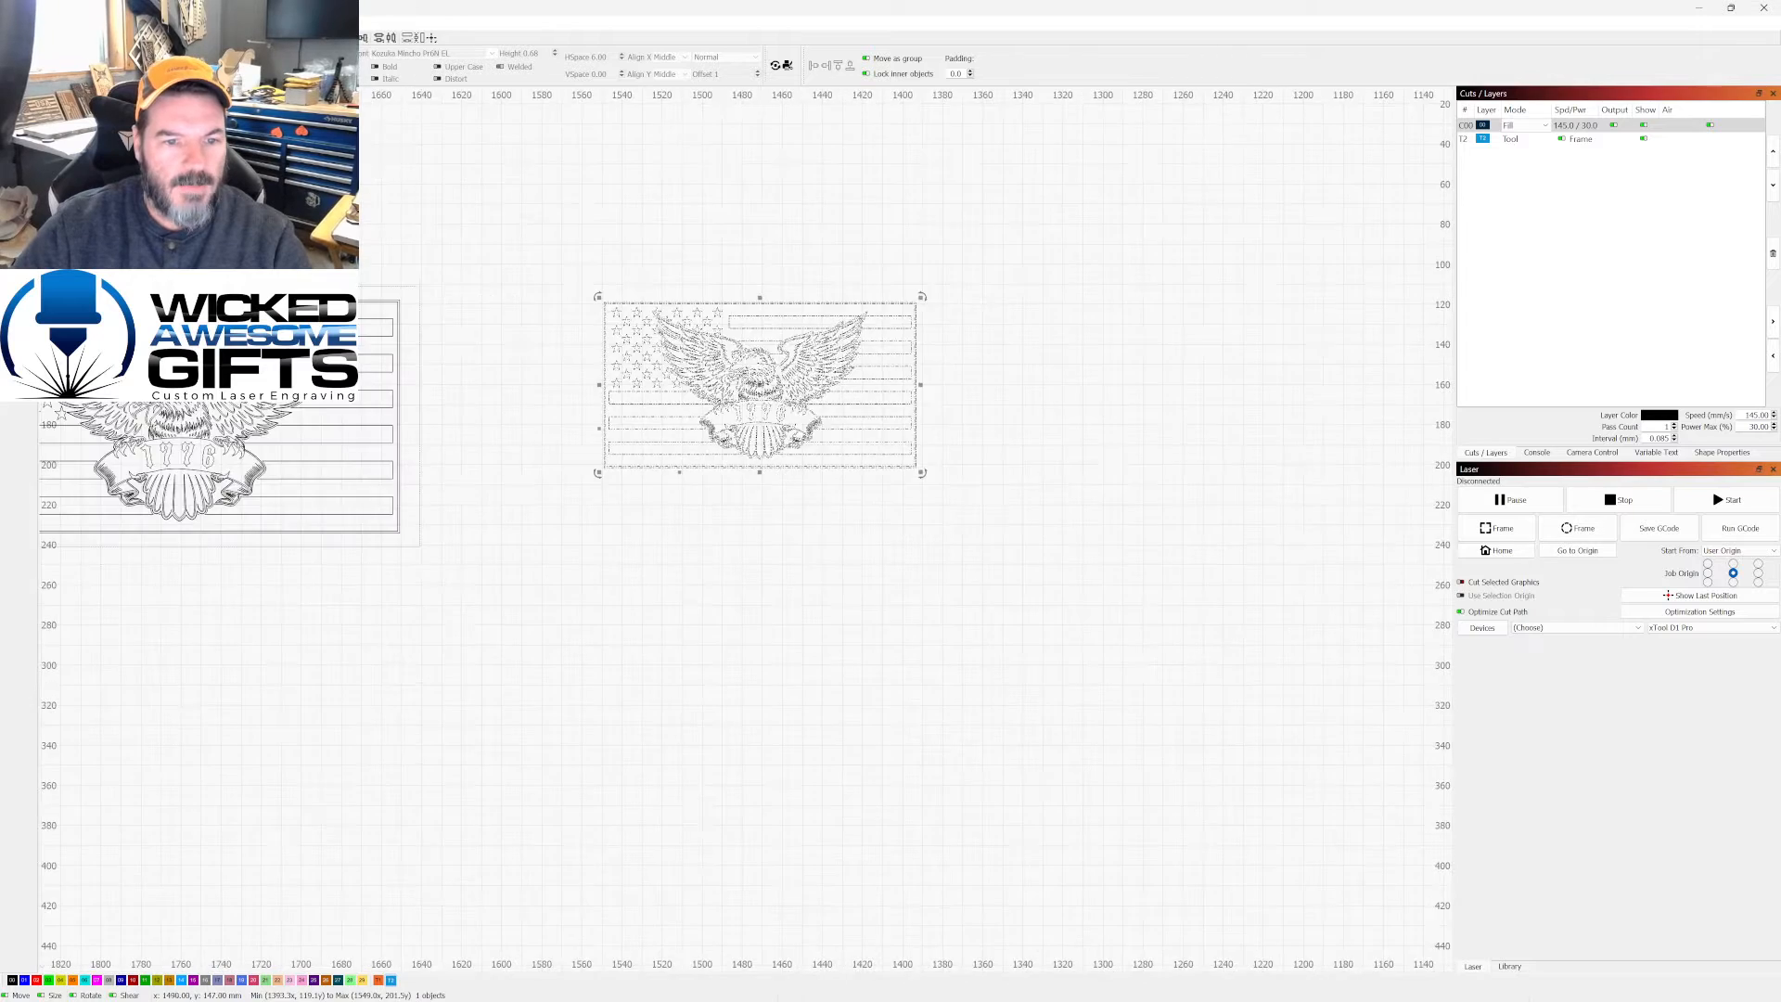
pyautogui.scroll(-3, 722, 358)
pyautogui.click(422, 380)
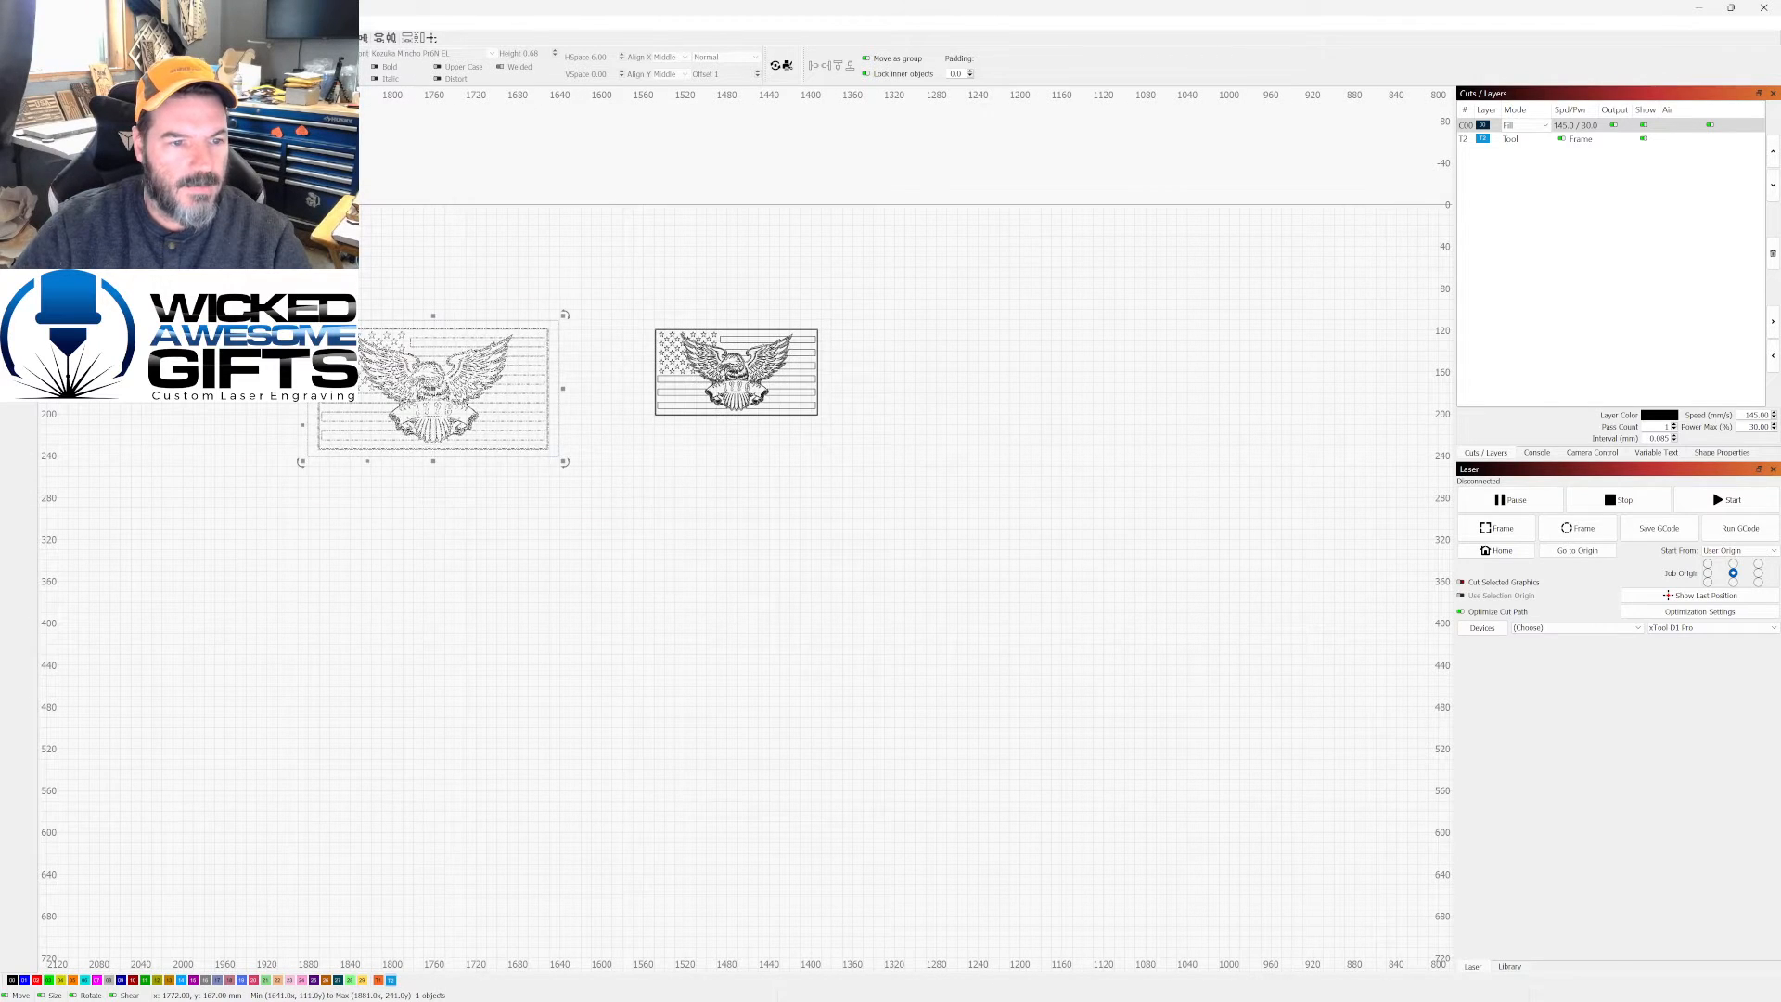
pyautogui.moveTo(422, 380); pyautogui.dragTo(511, 108)
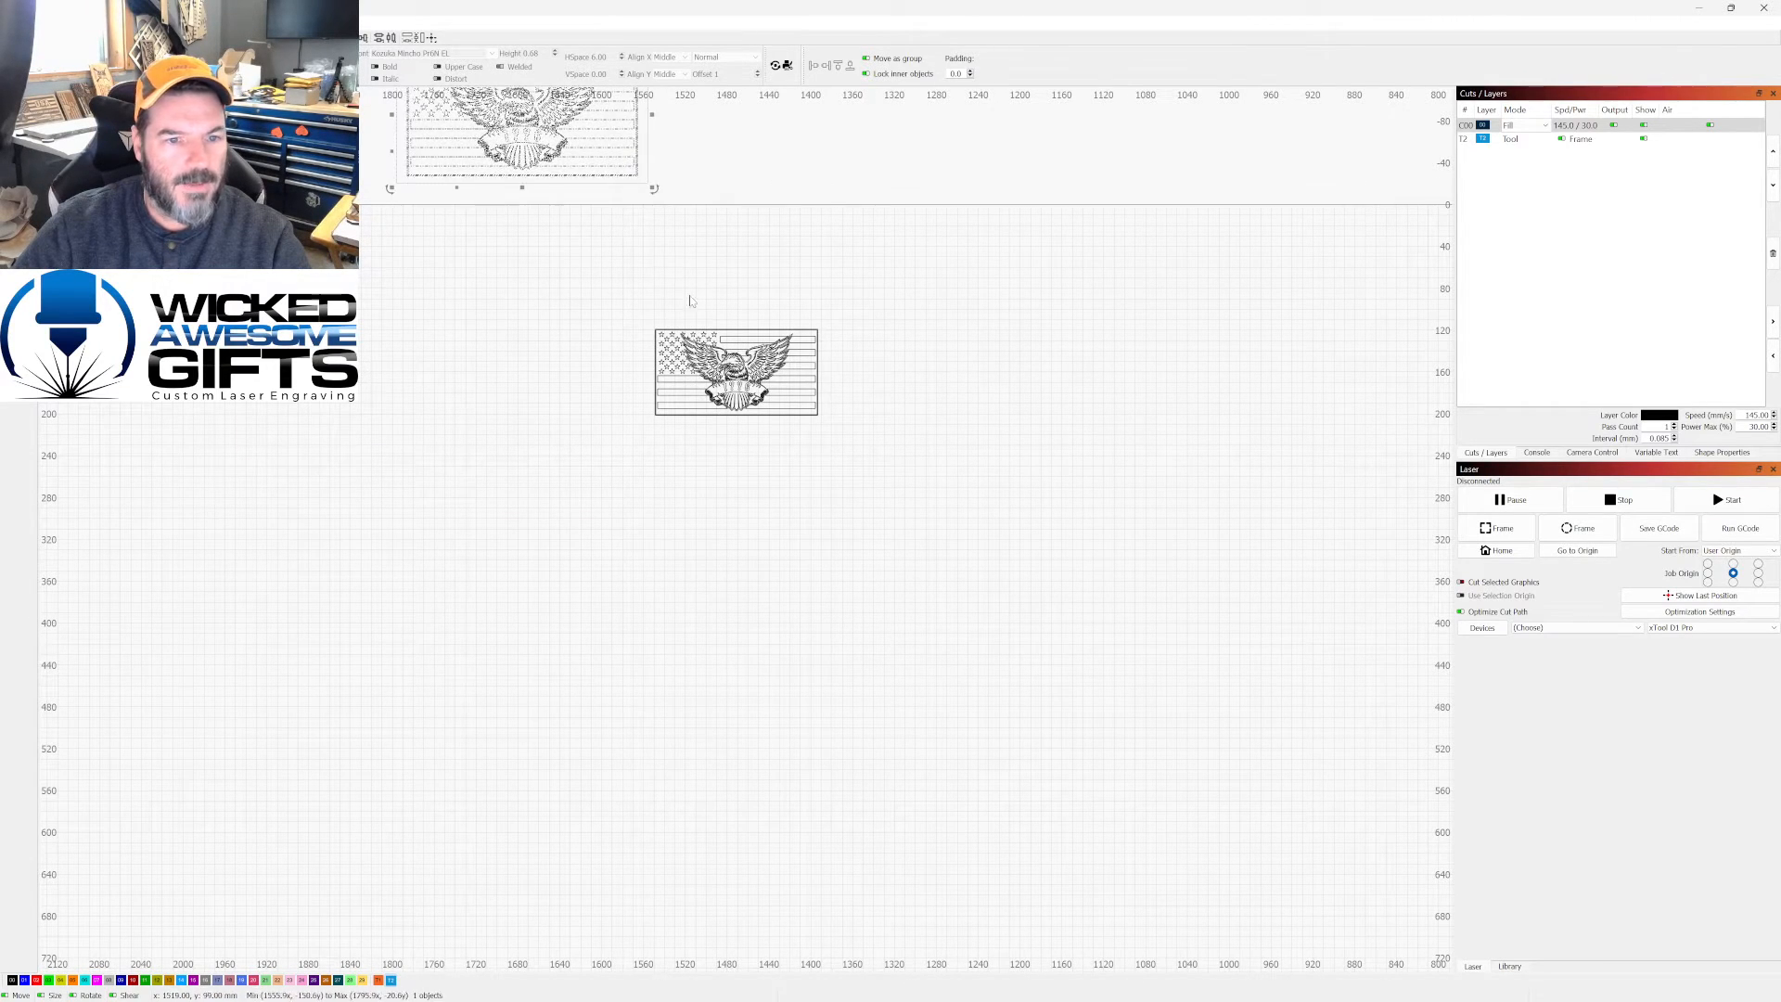
# Step: Examine the smaller flag's stars, stripes, eagle, 1776 banner and double border outline up close
pyautogui.scroll(5, 759, 307)
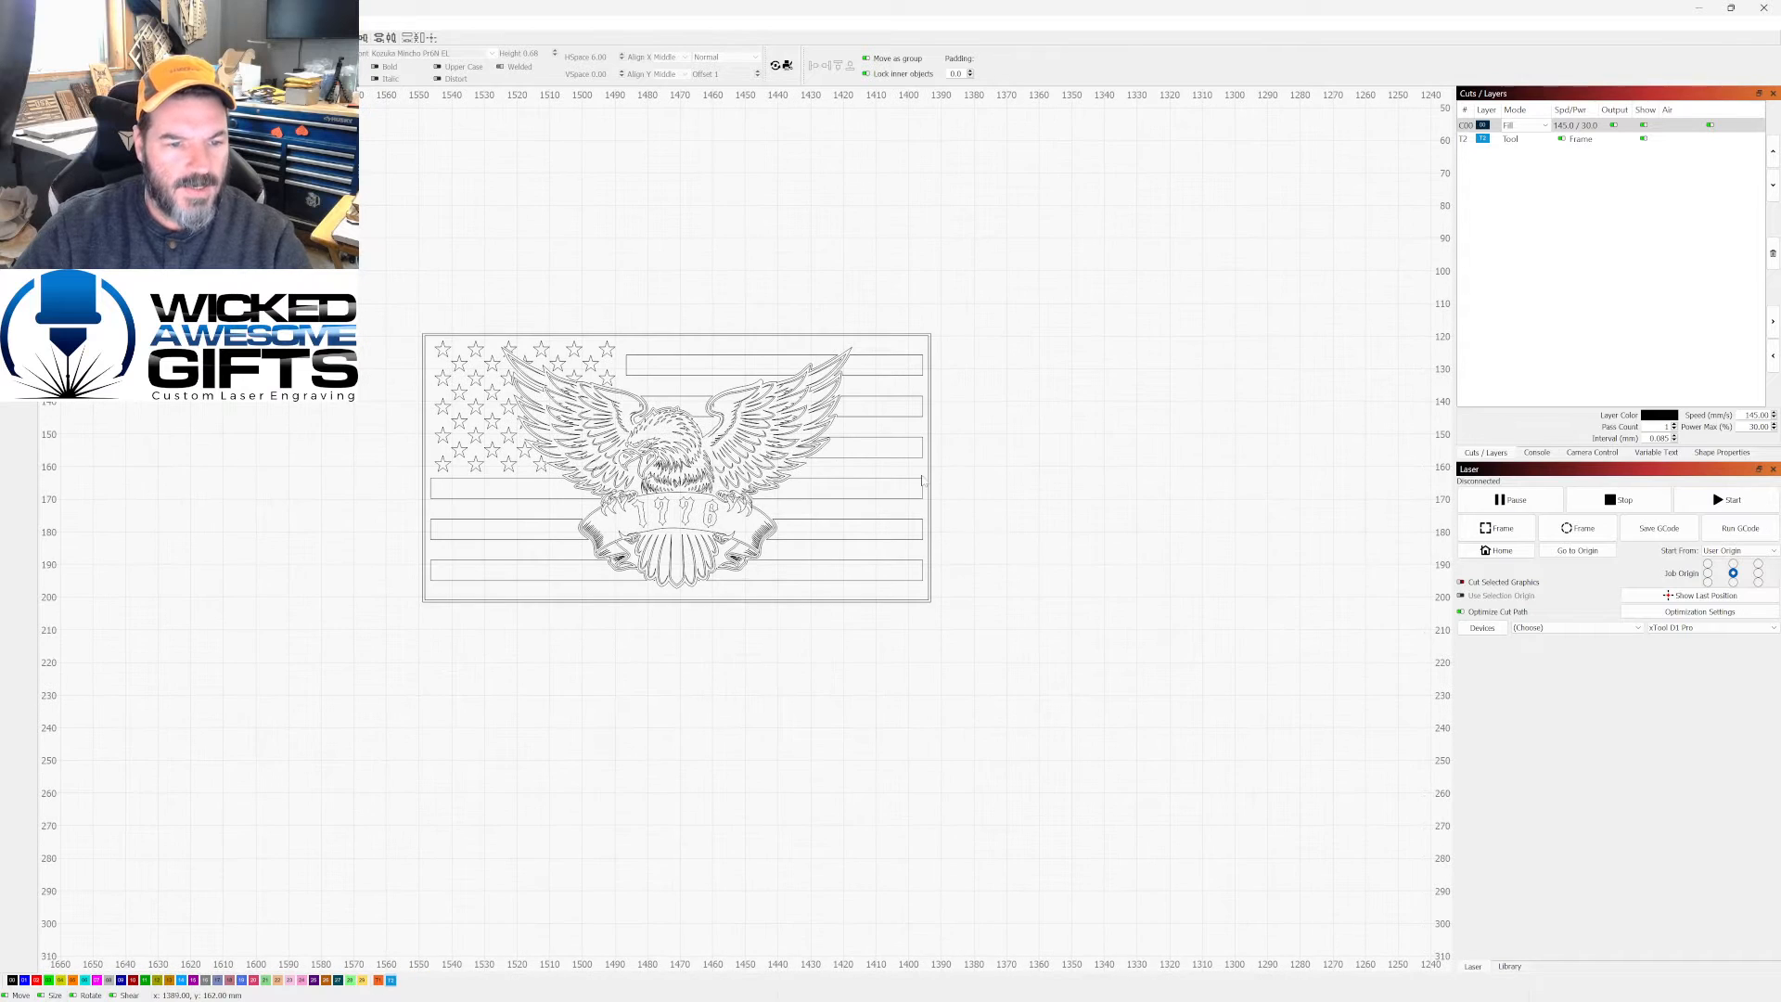
pyautogui.scroll(1, 642, 409)
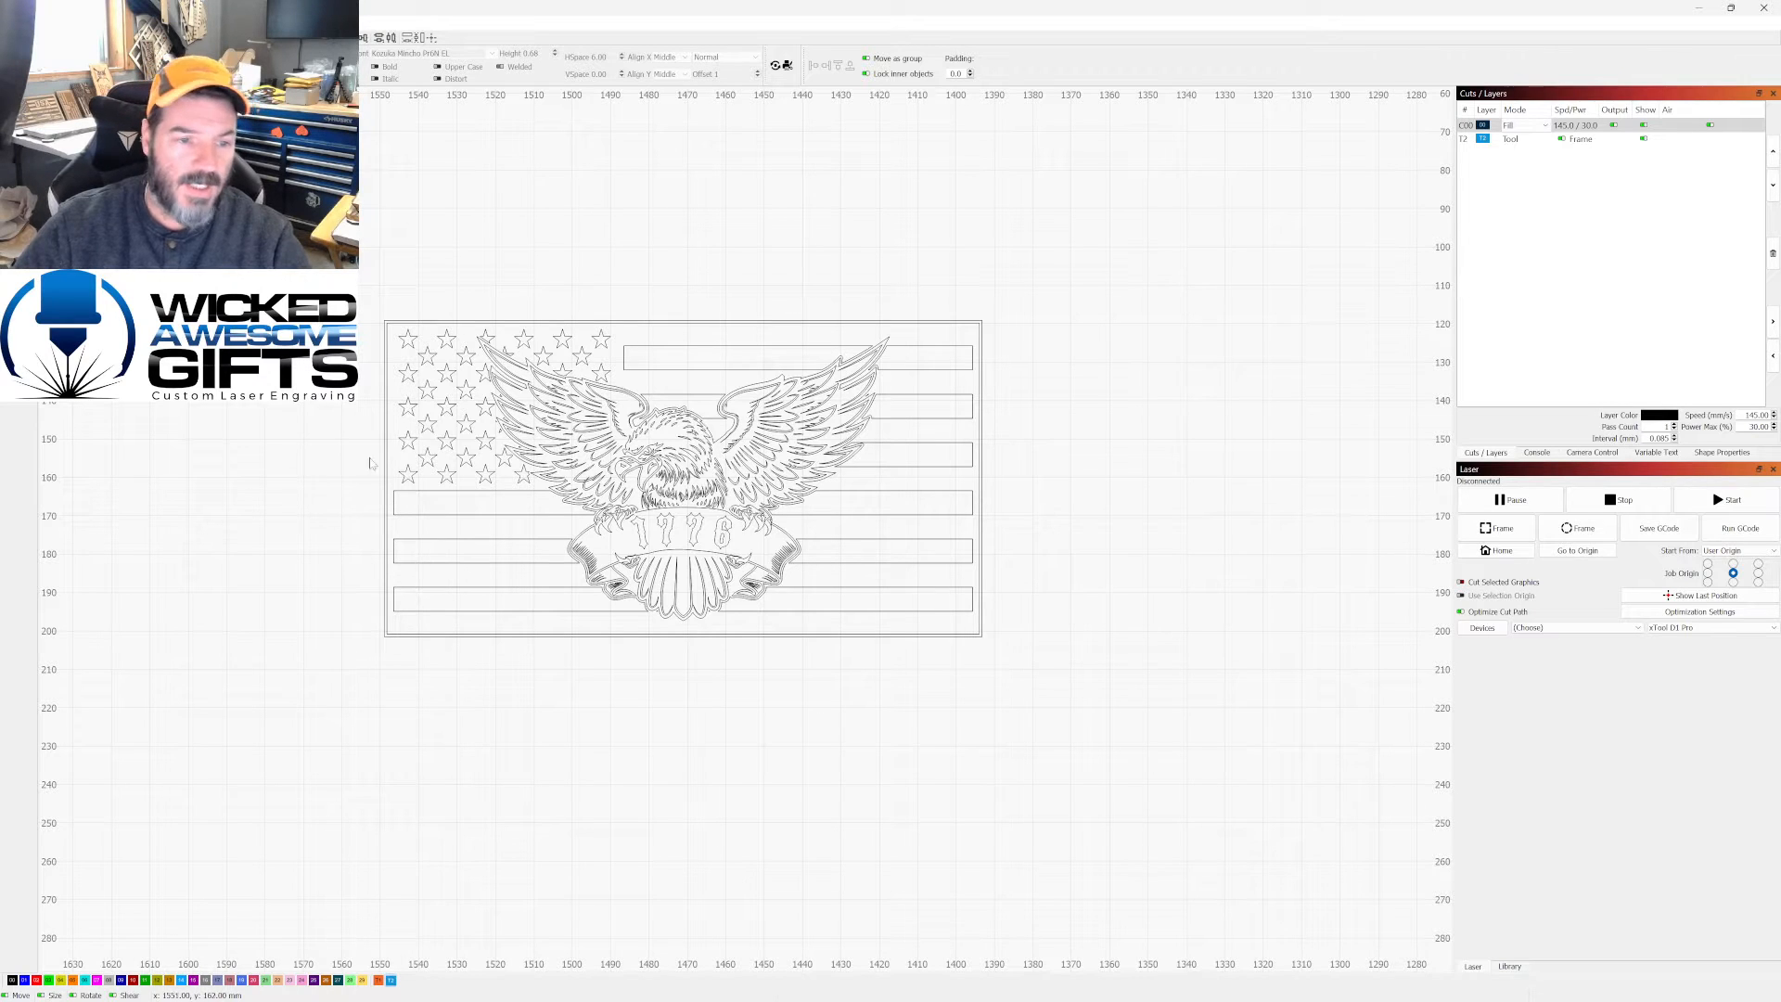
pyautogui.scroll(1, 822, 473)
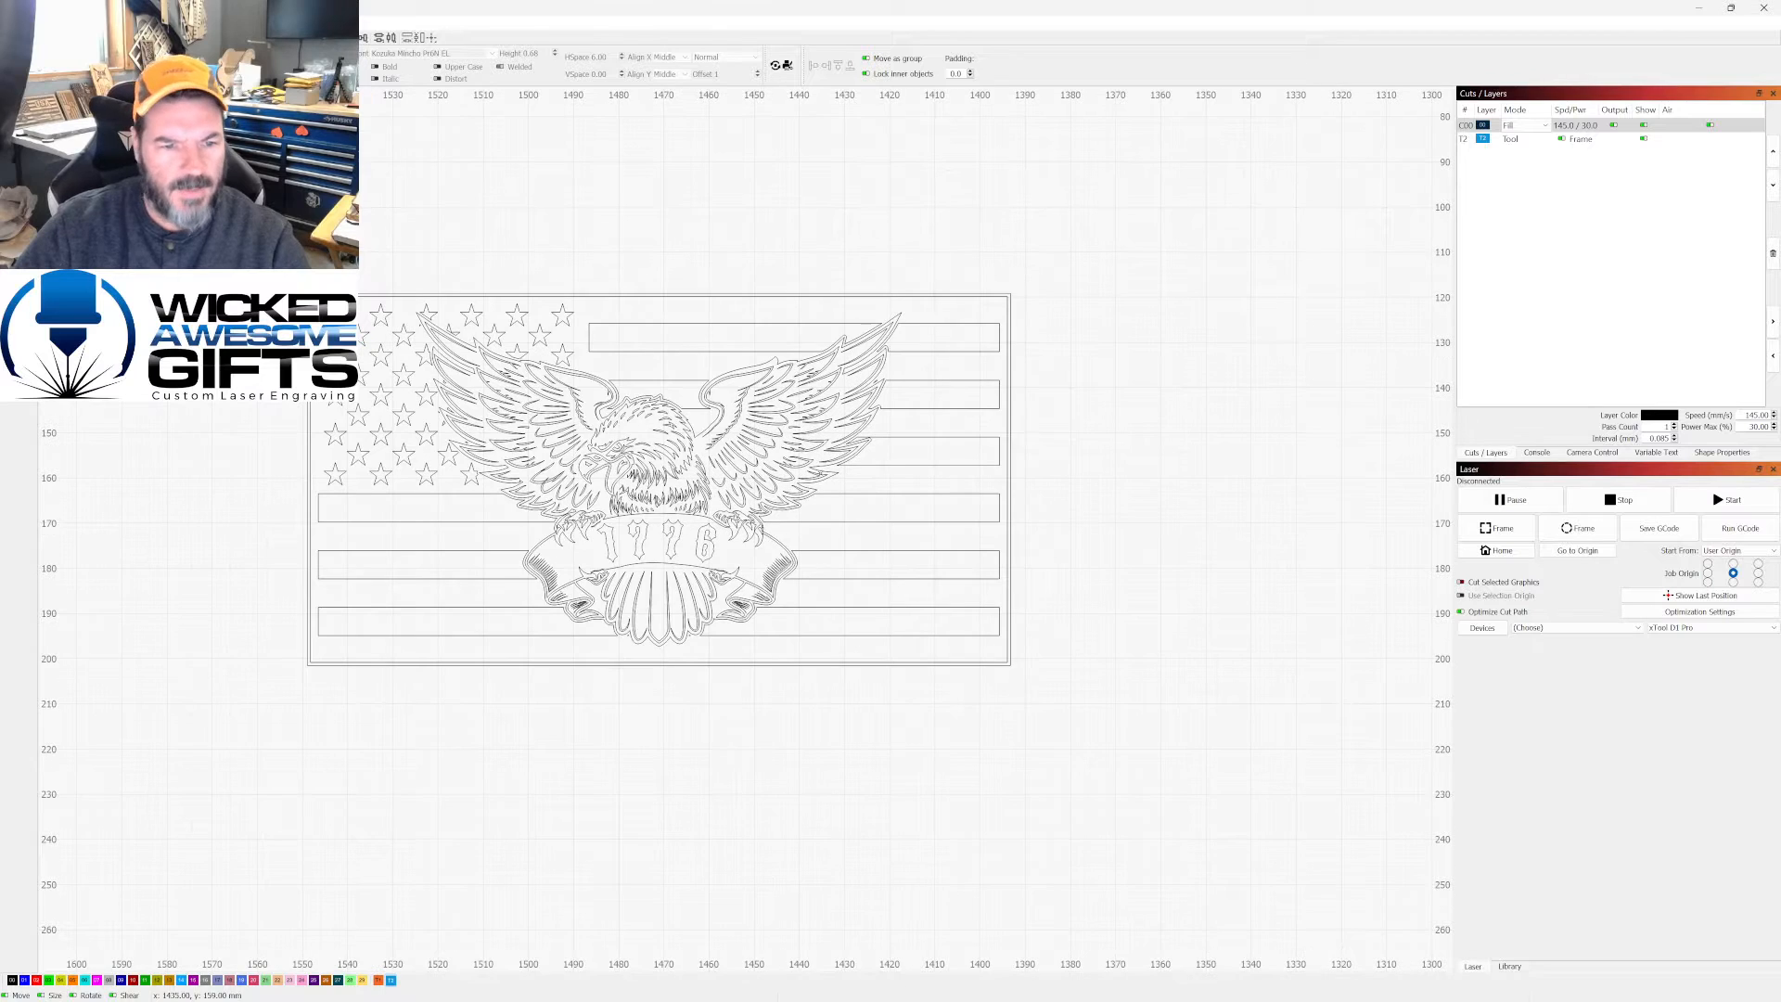
pyautogui.scroll(-1, 772, 469)
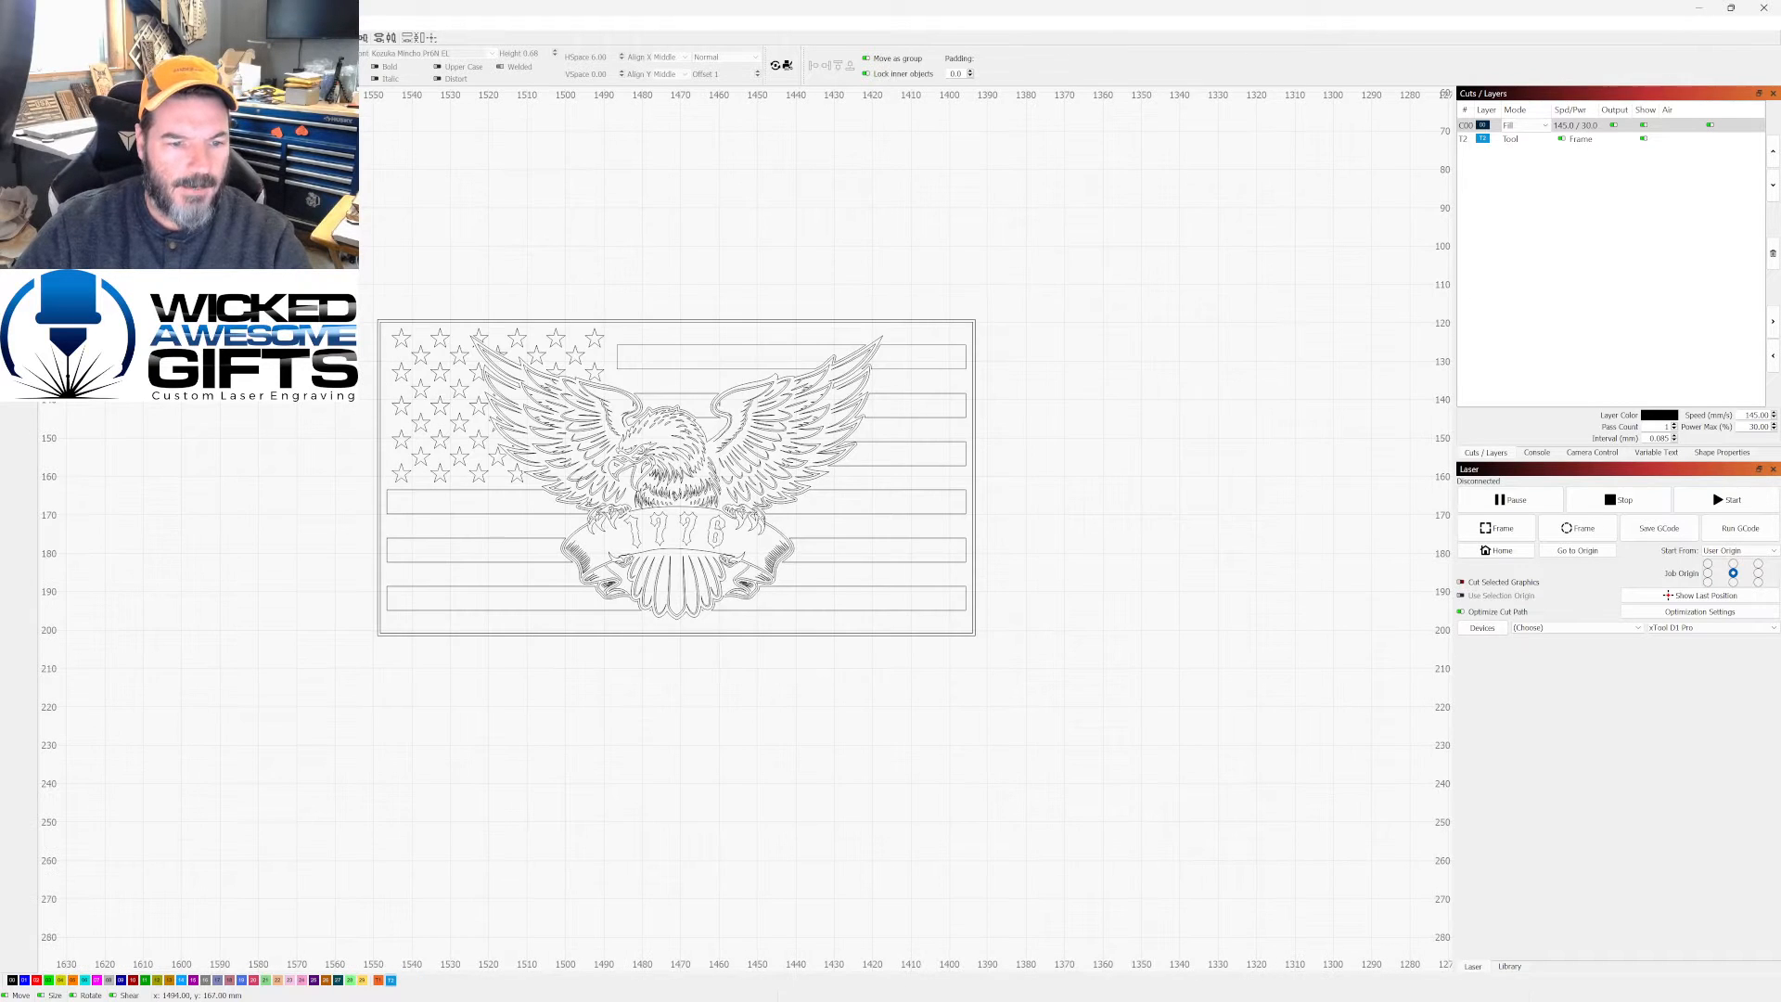
pyautogui.scroll(2, 591, 506)
pyautogui.scroll(-3, 733, 453)
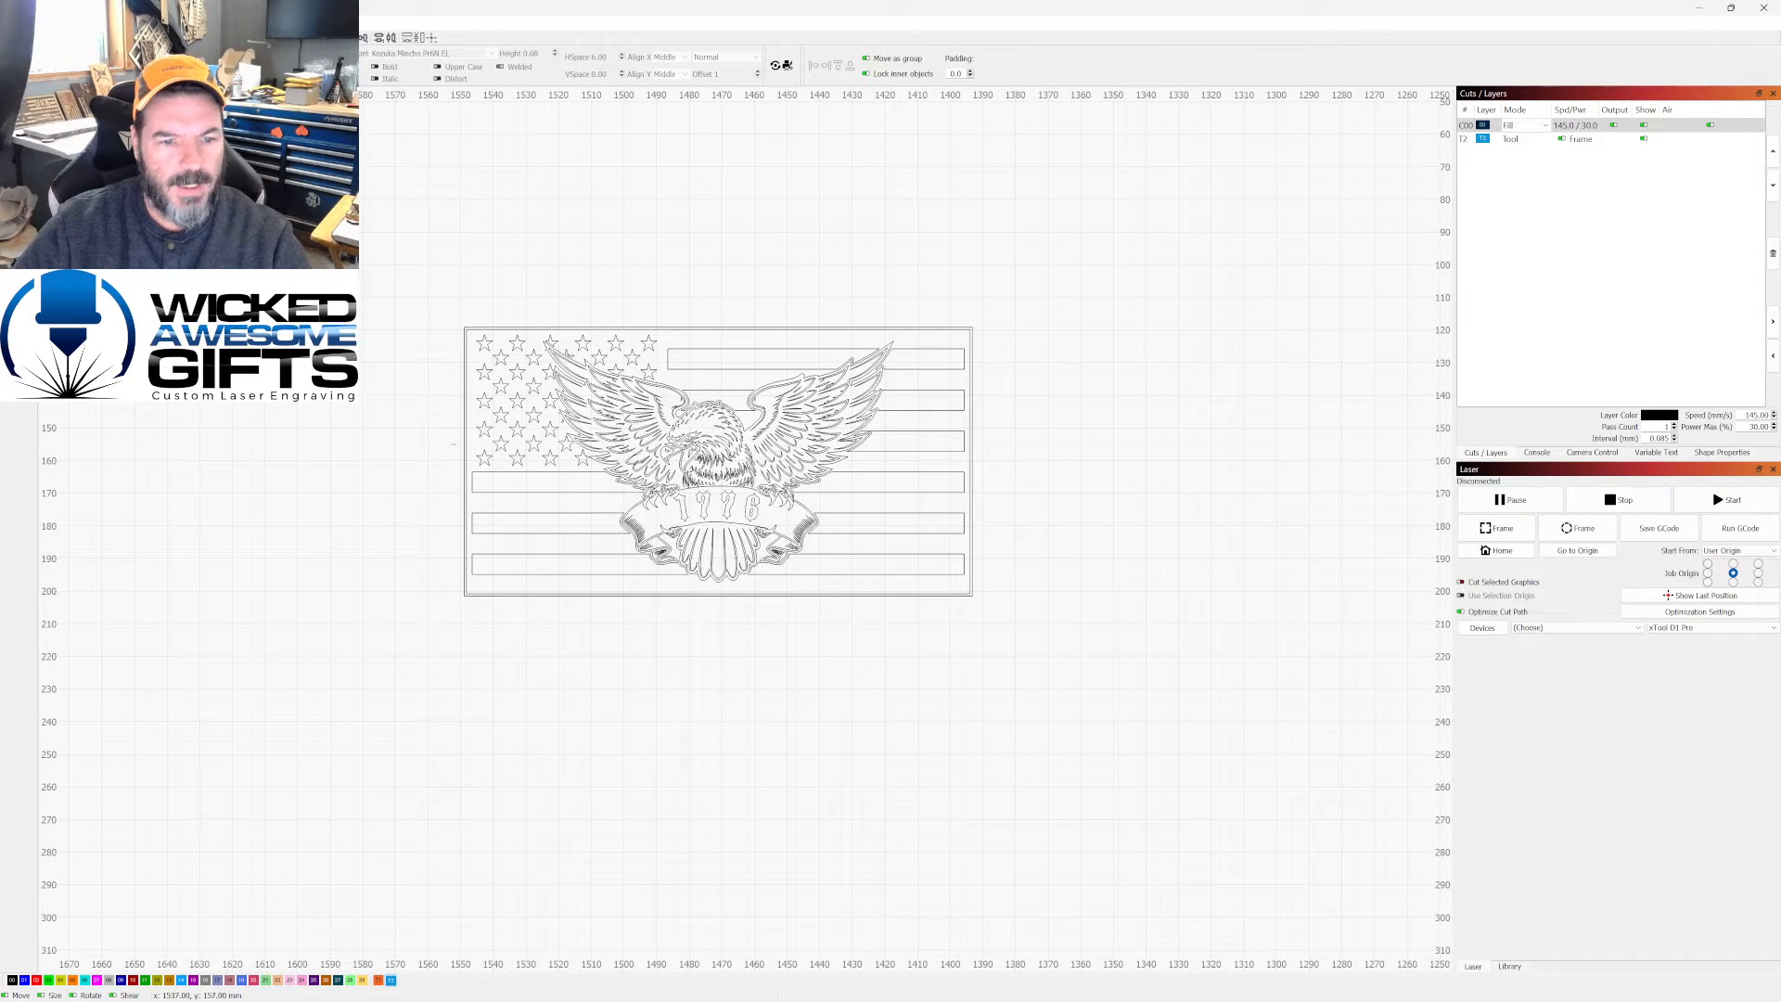
pyautogui.scroll(2, 425, 413)
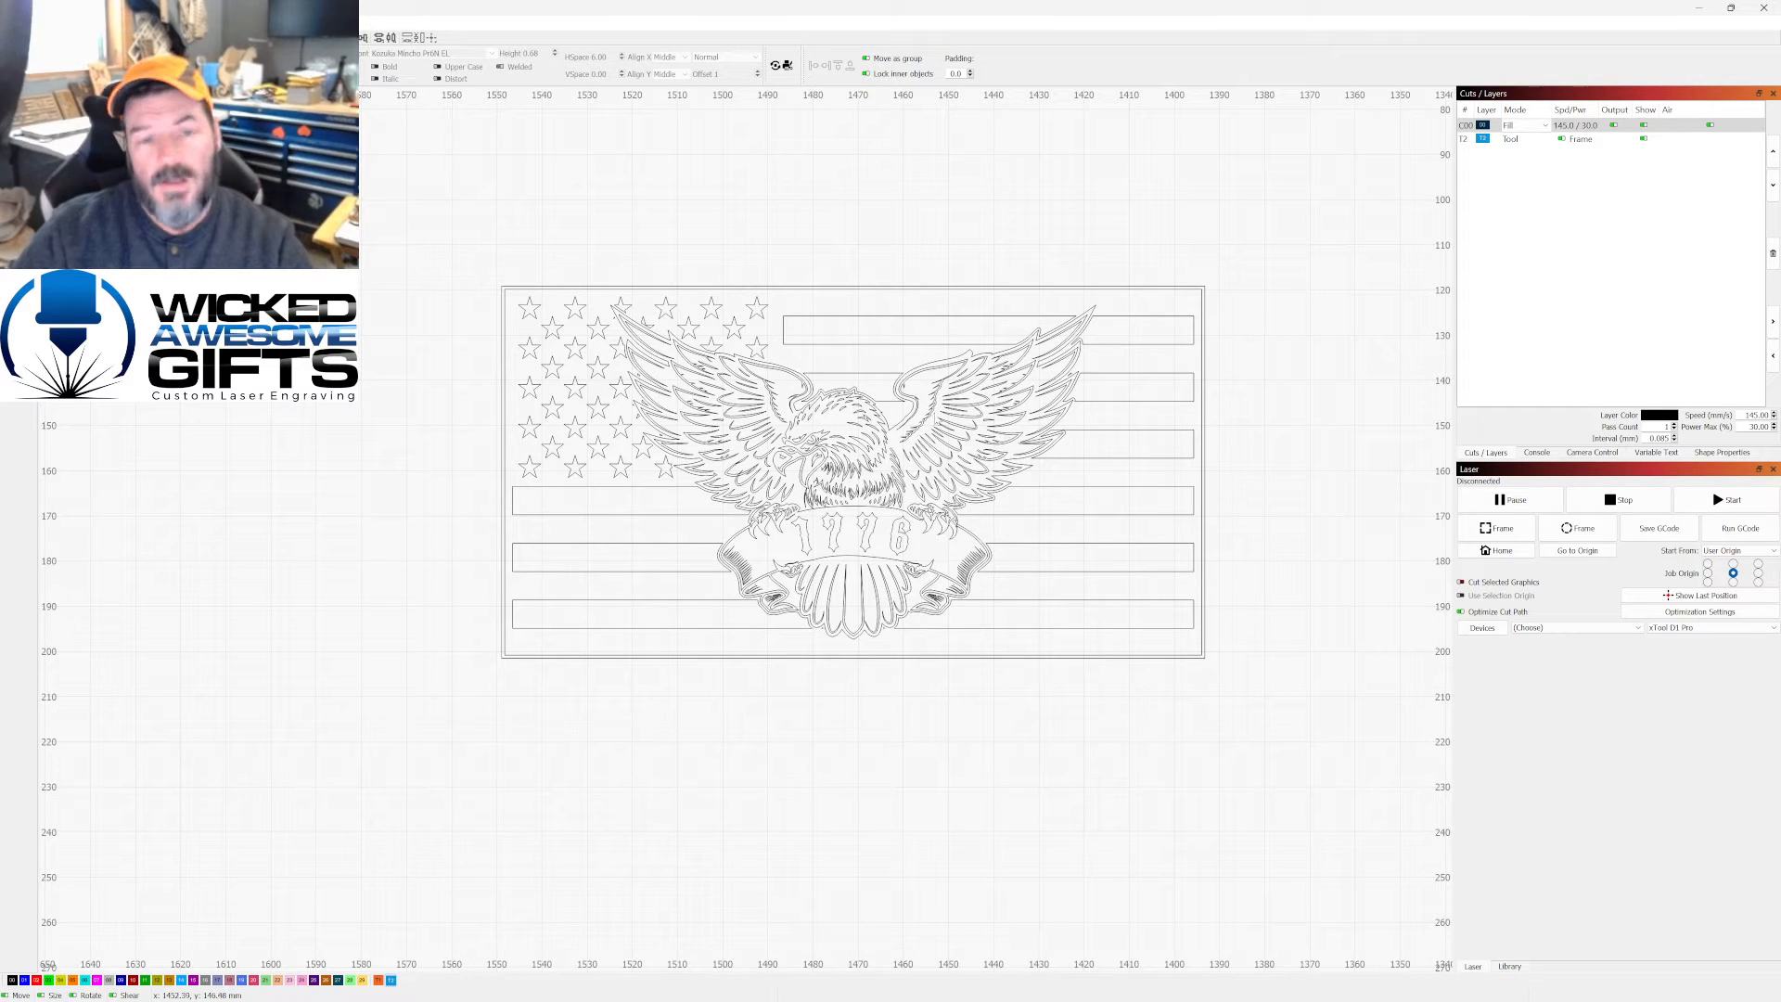
pyautogui.scroll(1, 796, 453)
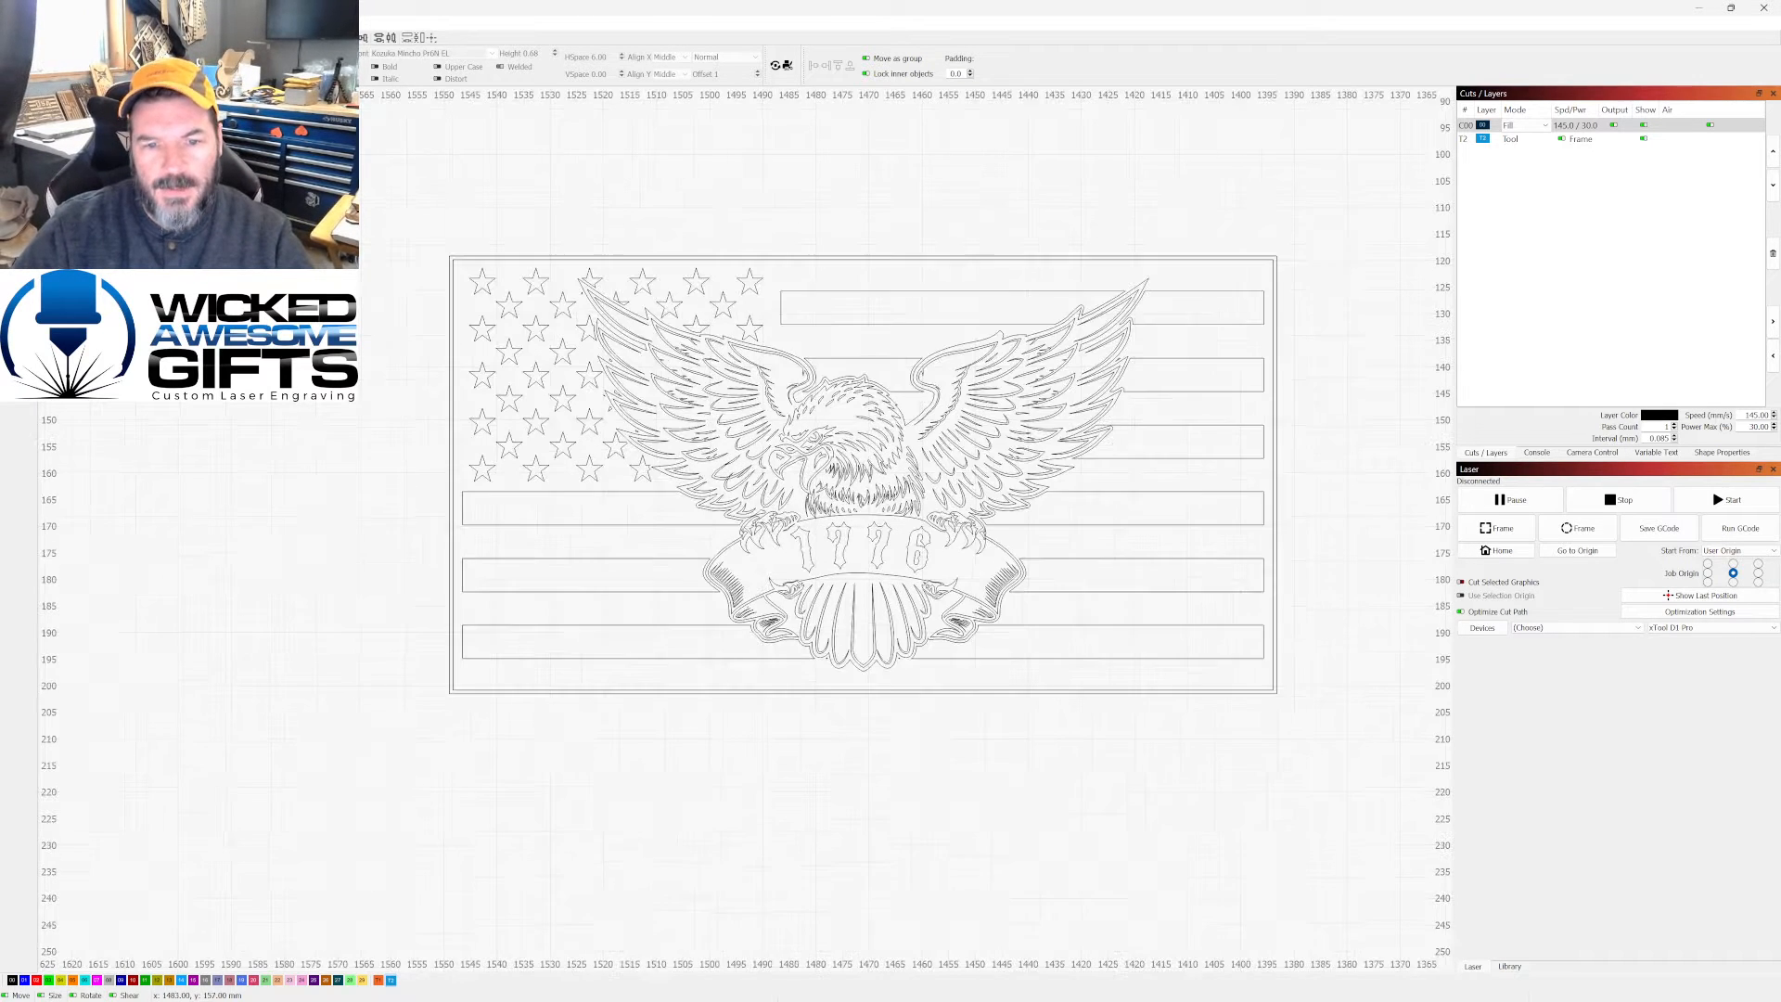
pyautogui.scroll(1, 1035, 434)
pyautogui.scroll(-1, 817, 424)
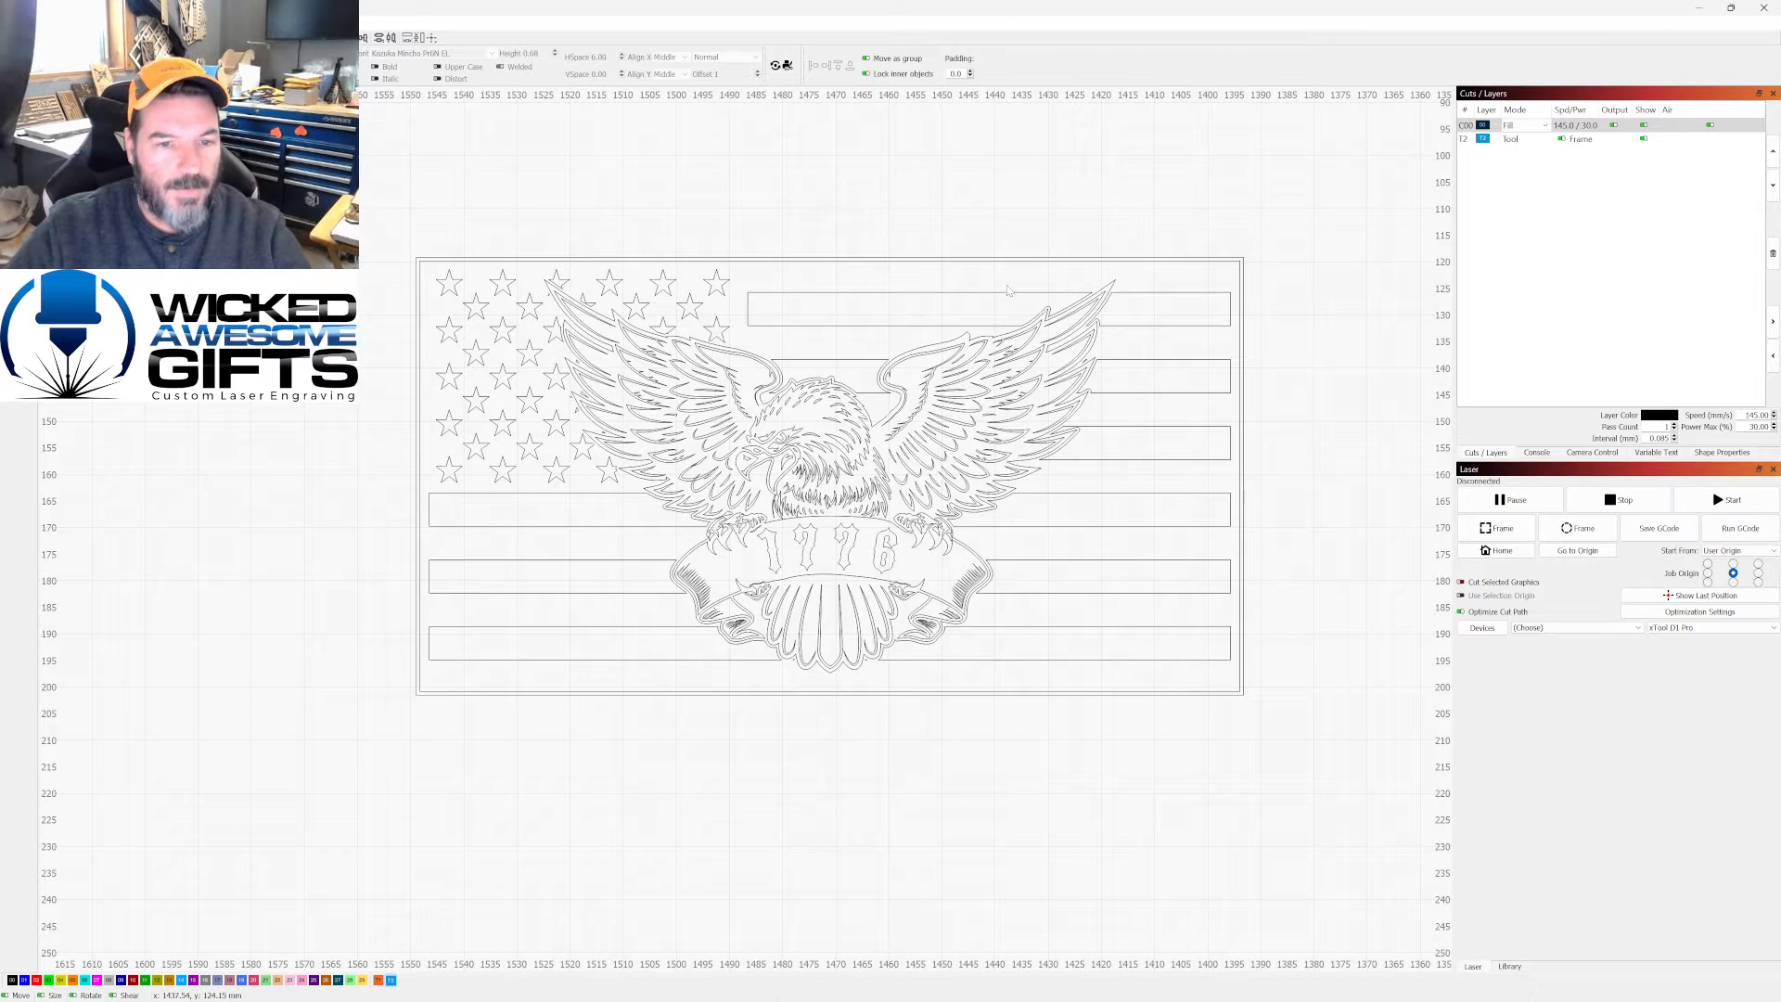
pyautogui.scroll(-1, 887, 344)
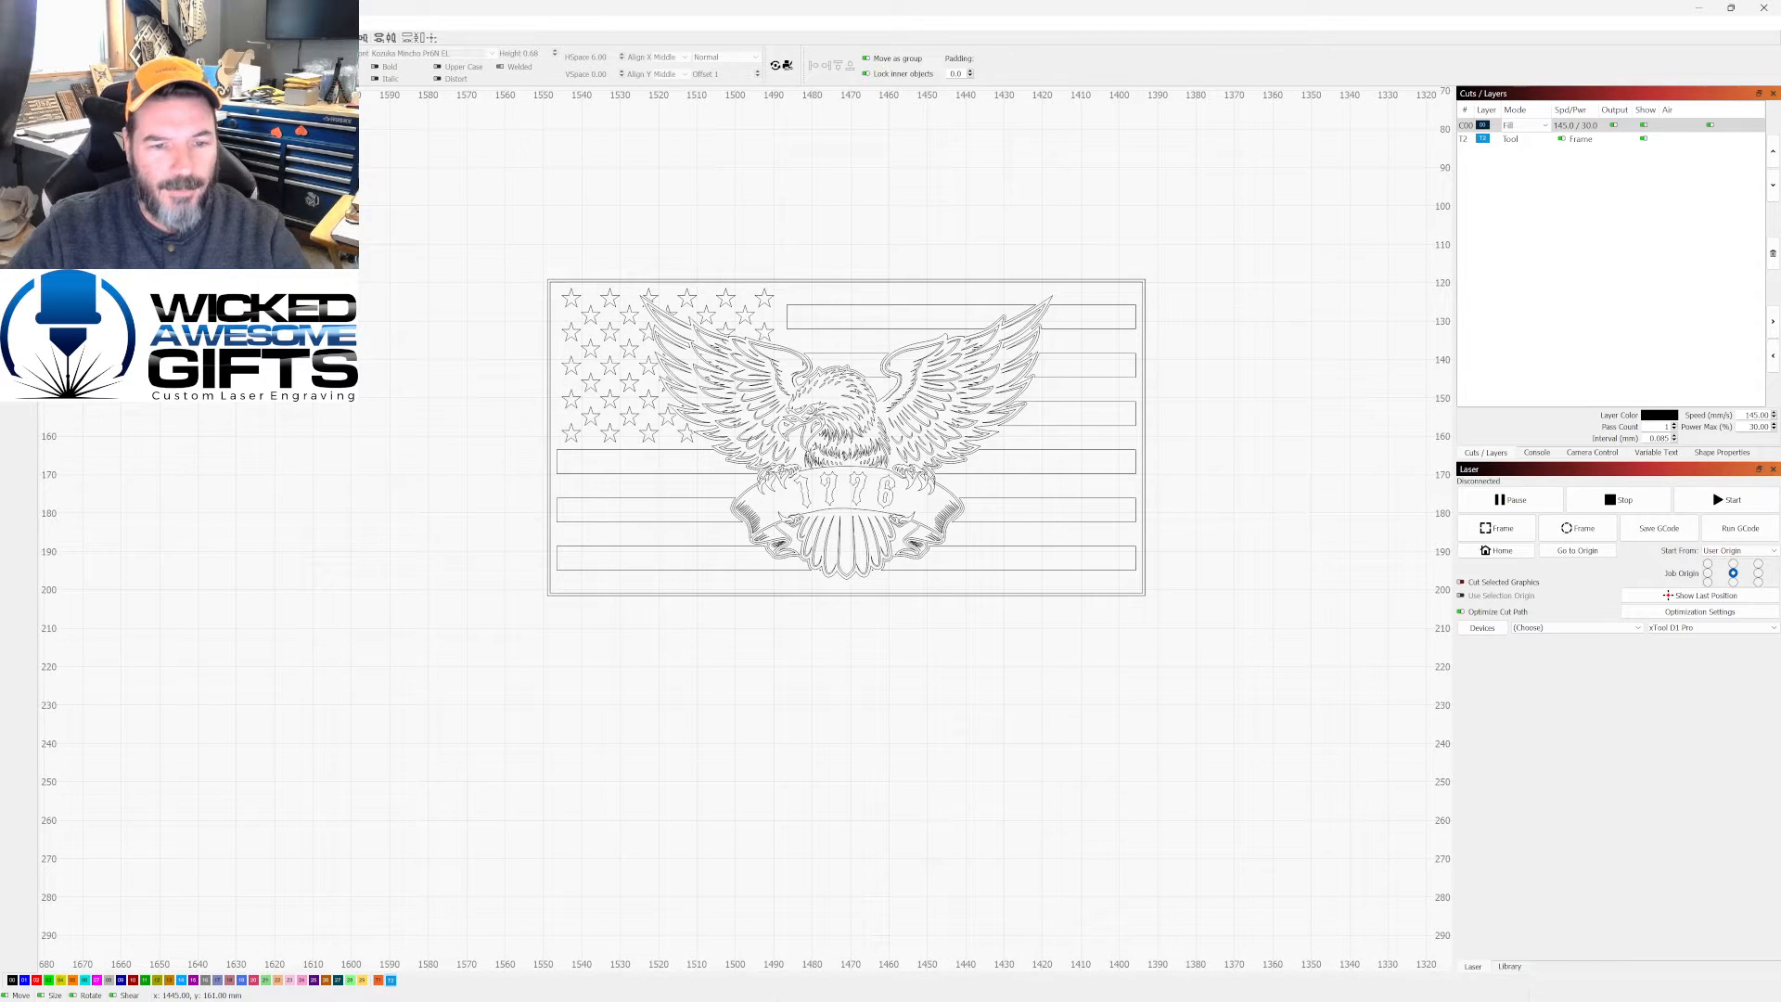
pyautogui.scroll(1, 951, 438)
pyautogui.scroll(2, 910, 208)
pyautogui.scroll(-1, 875, 391)
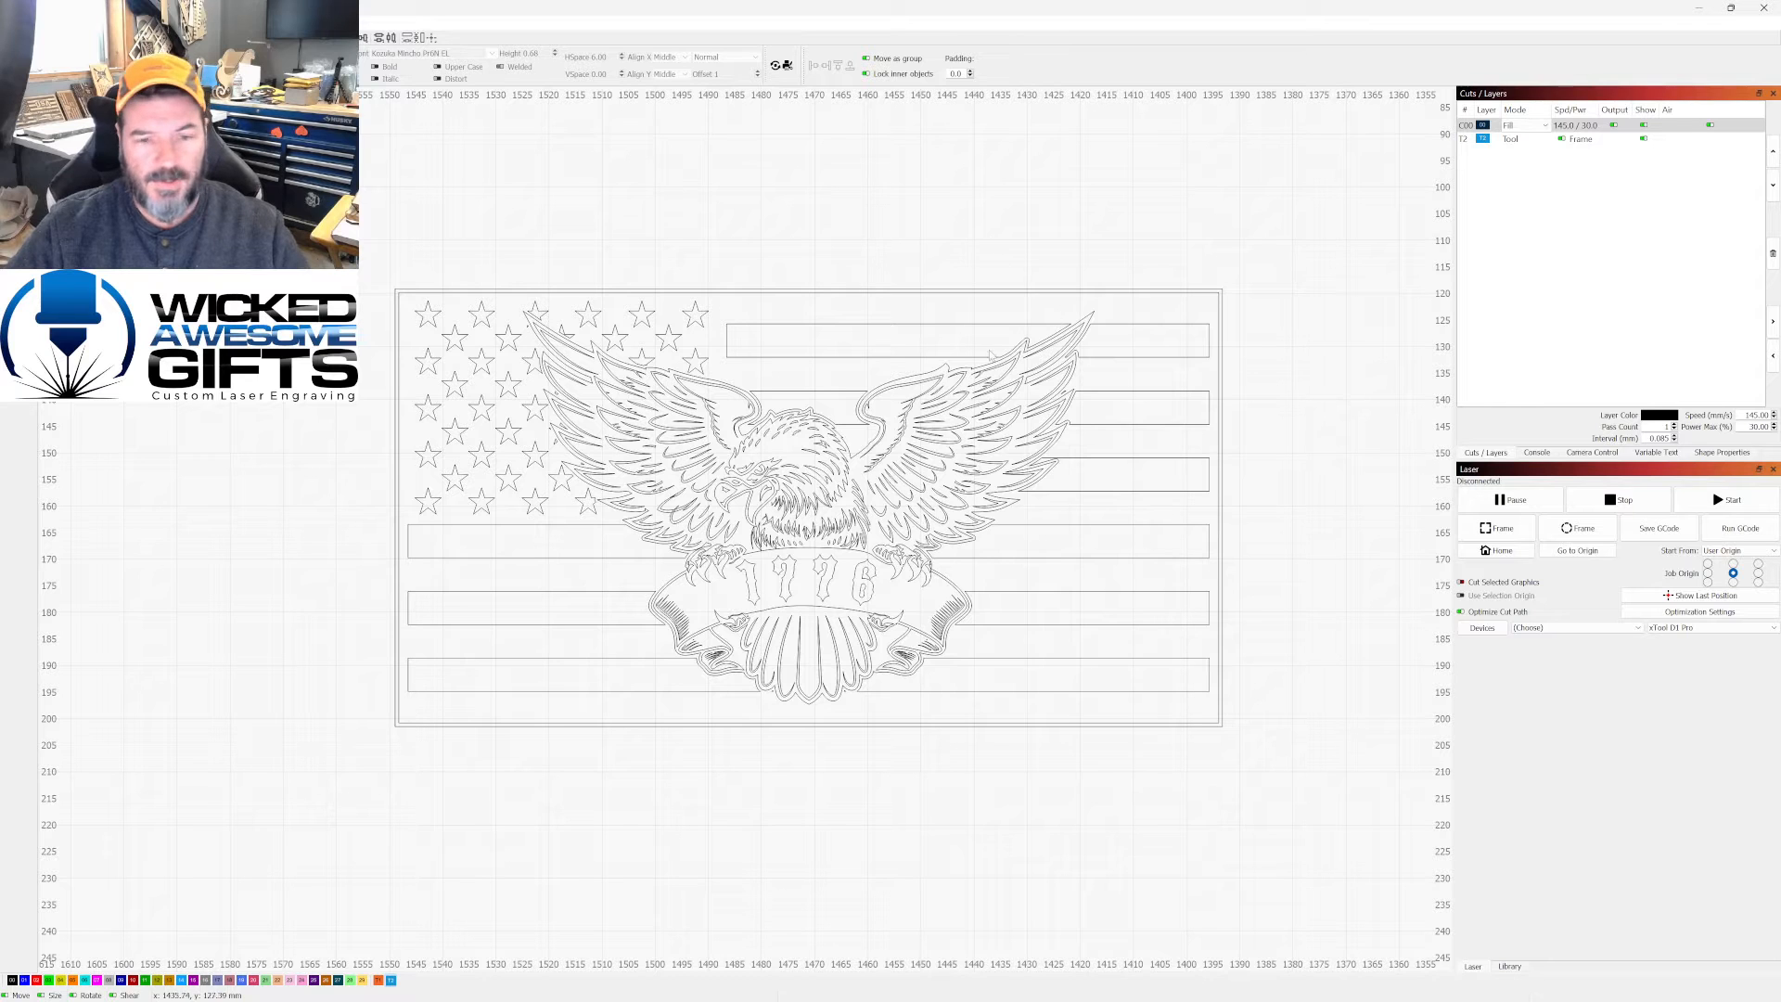
pyautogui.scroll(1, 911, 475)
pyautogui.scroll(-1, 919, 467)
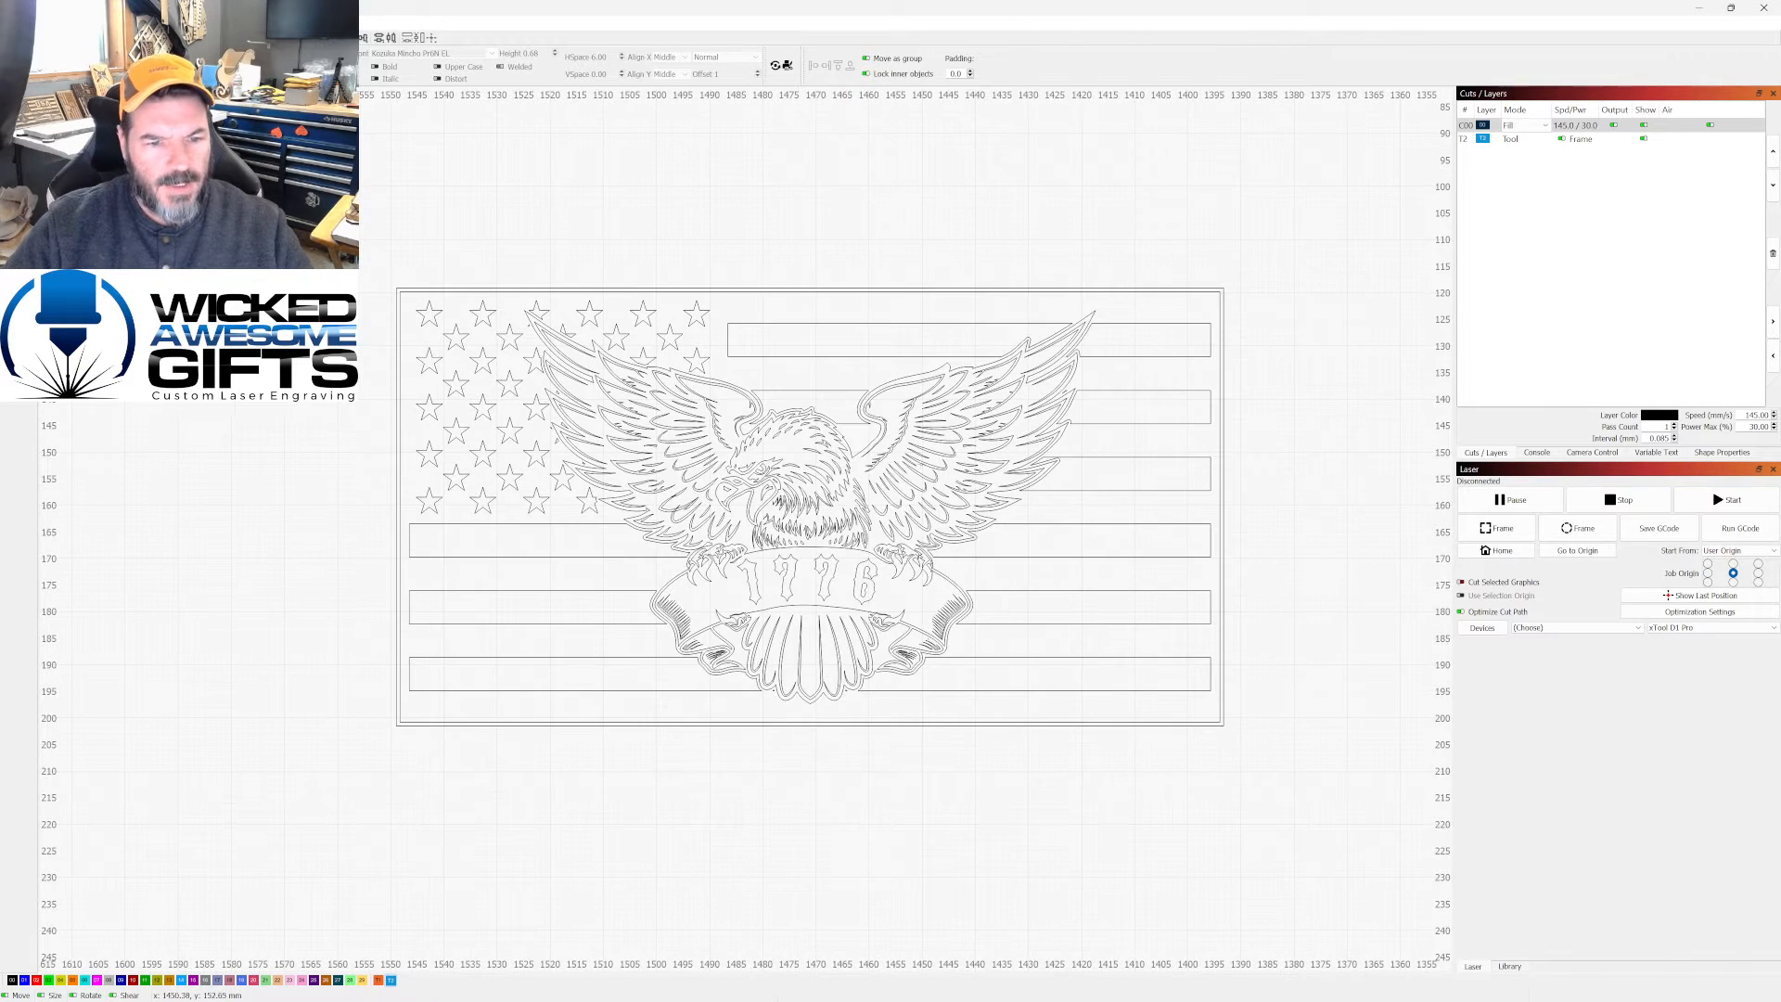
pyautogui.scroll(1, 868, 454)
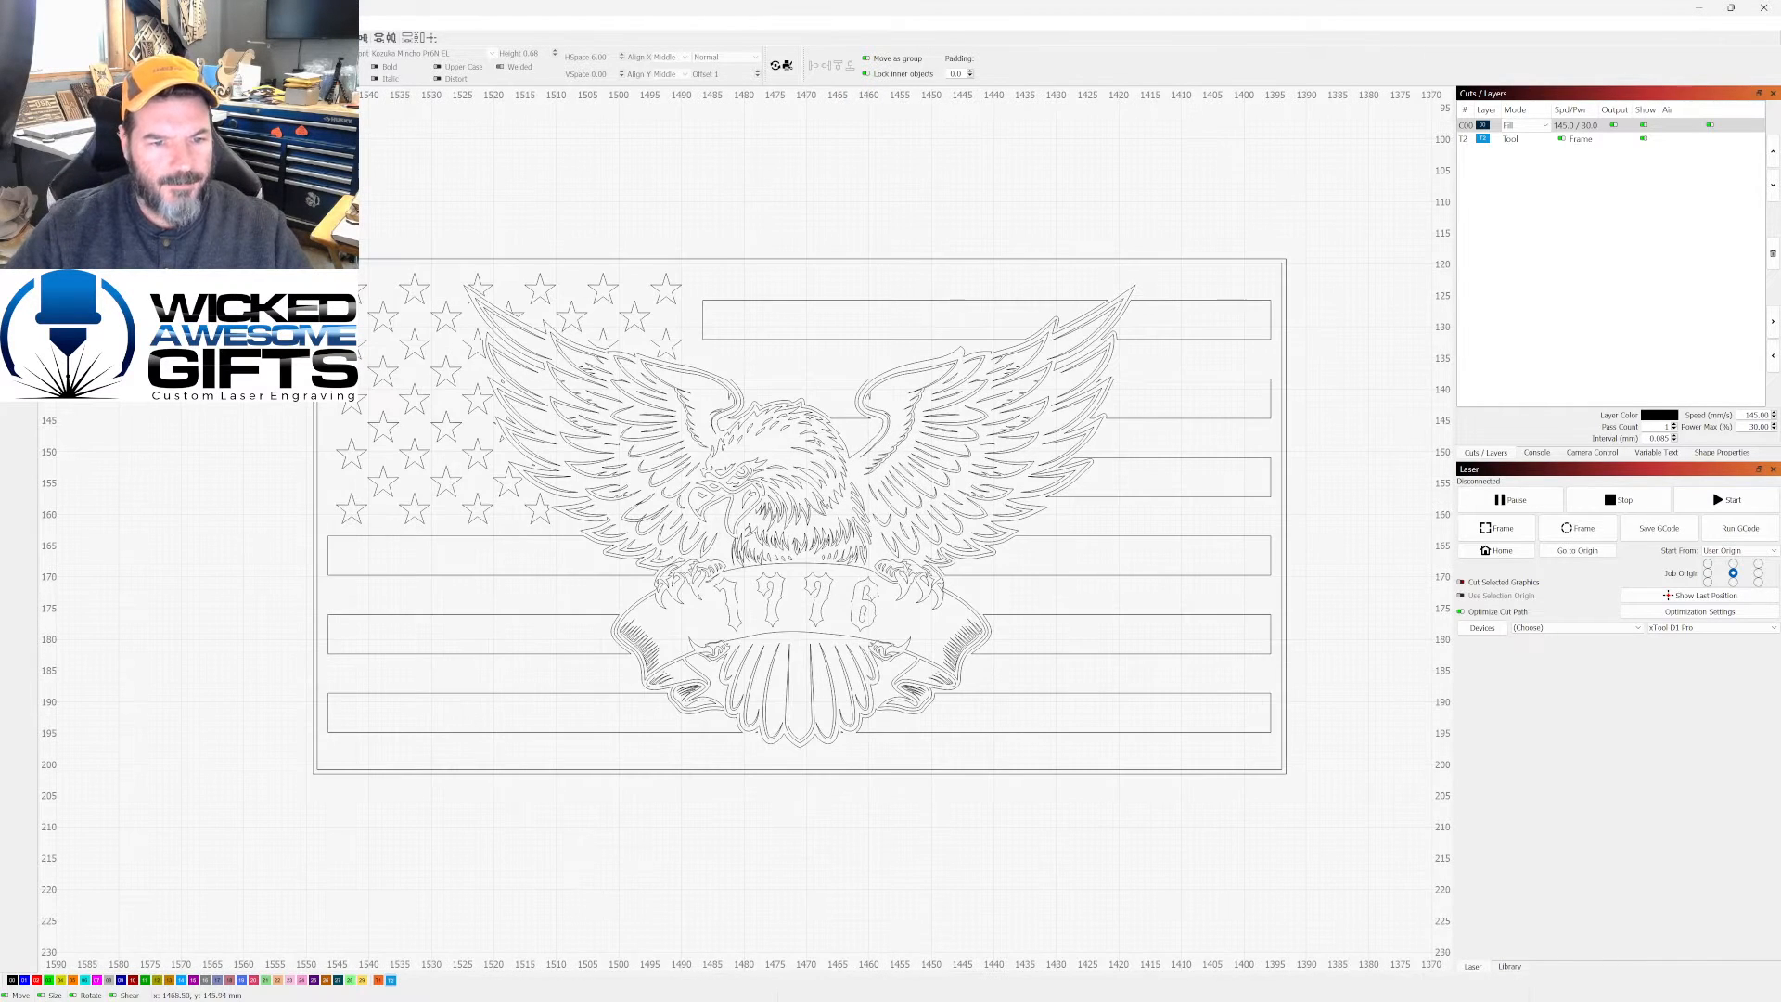
pyautogui.scroll(-1, 523, 282)
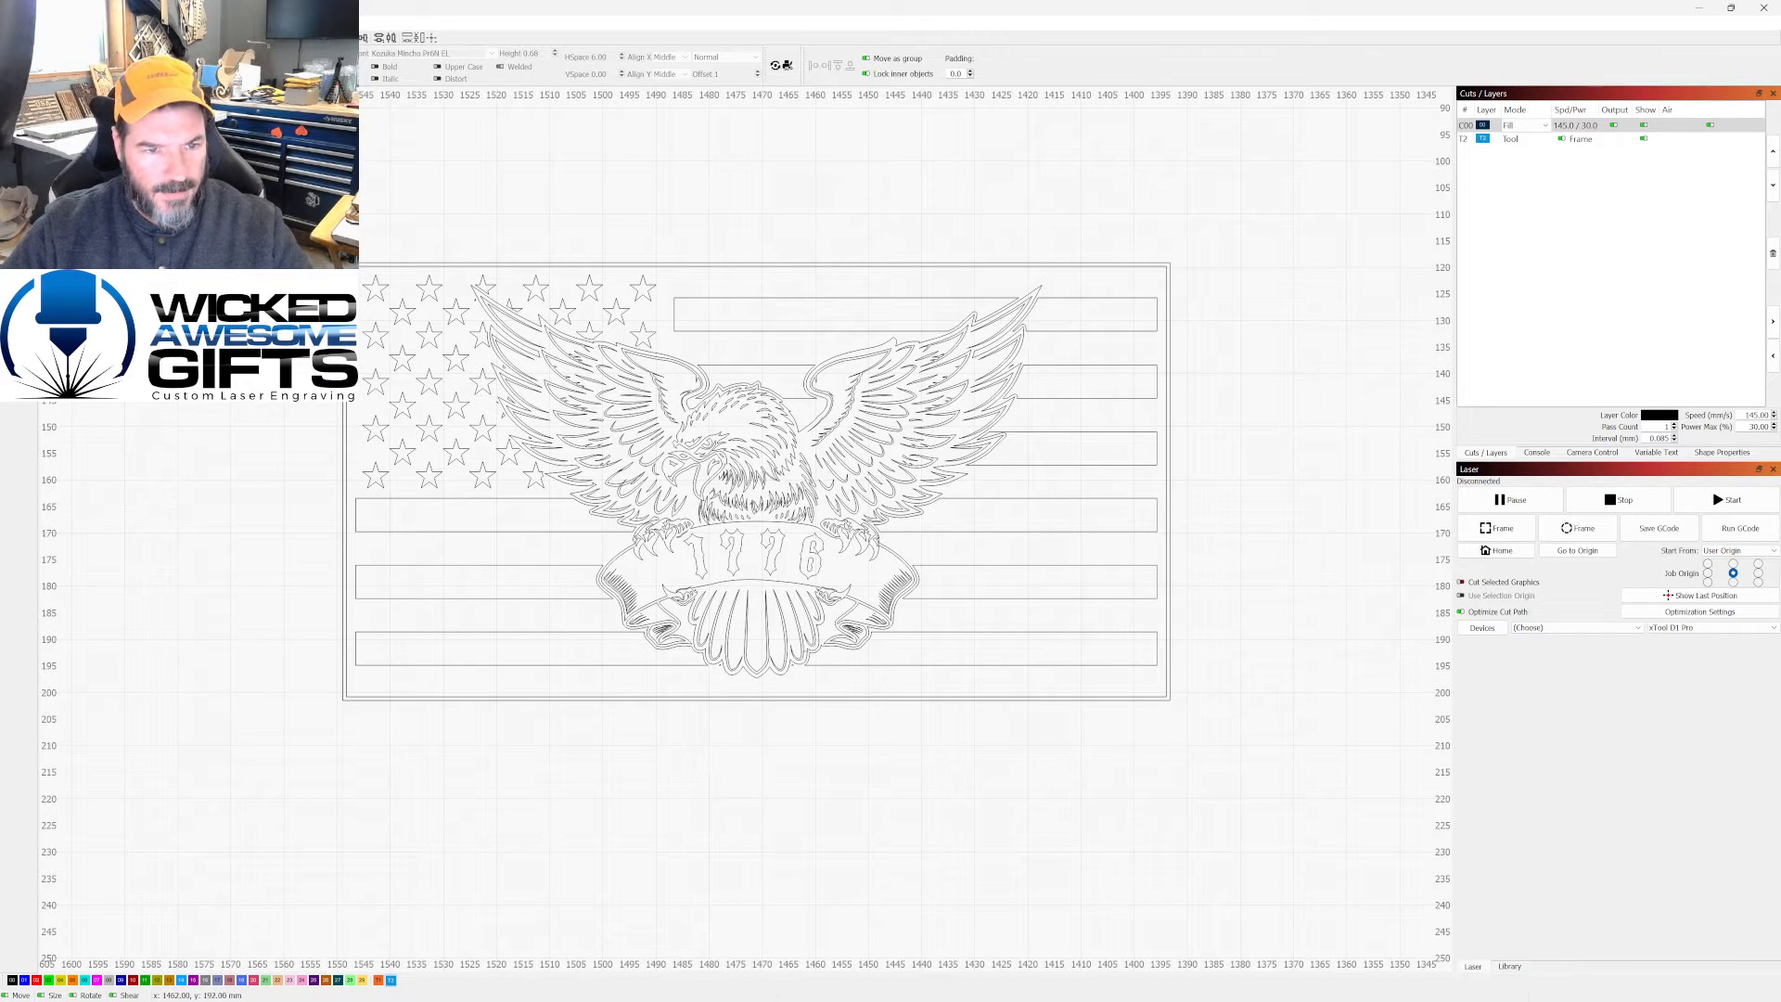
pyautogui.scroll(-3, 767, 652)
pyautogui.scroll(5, 766, 652)
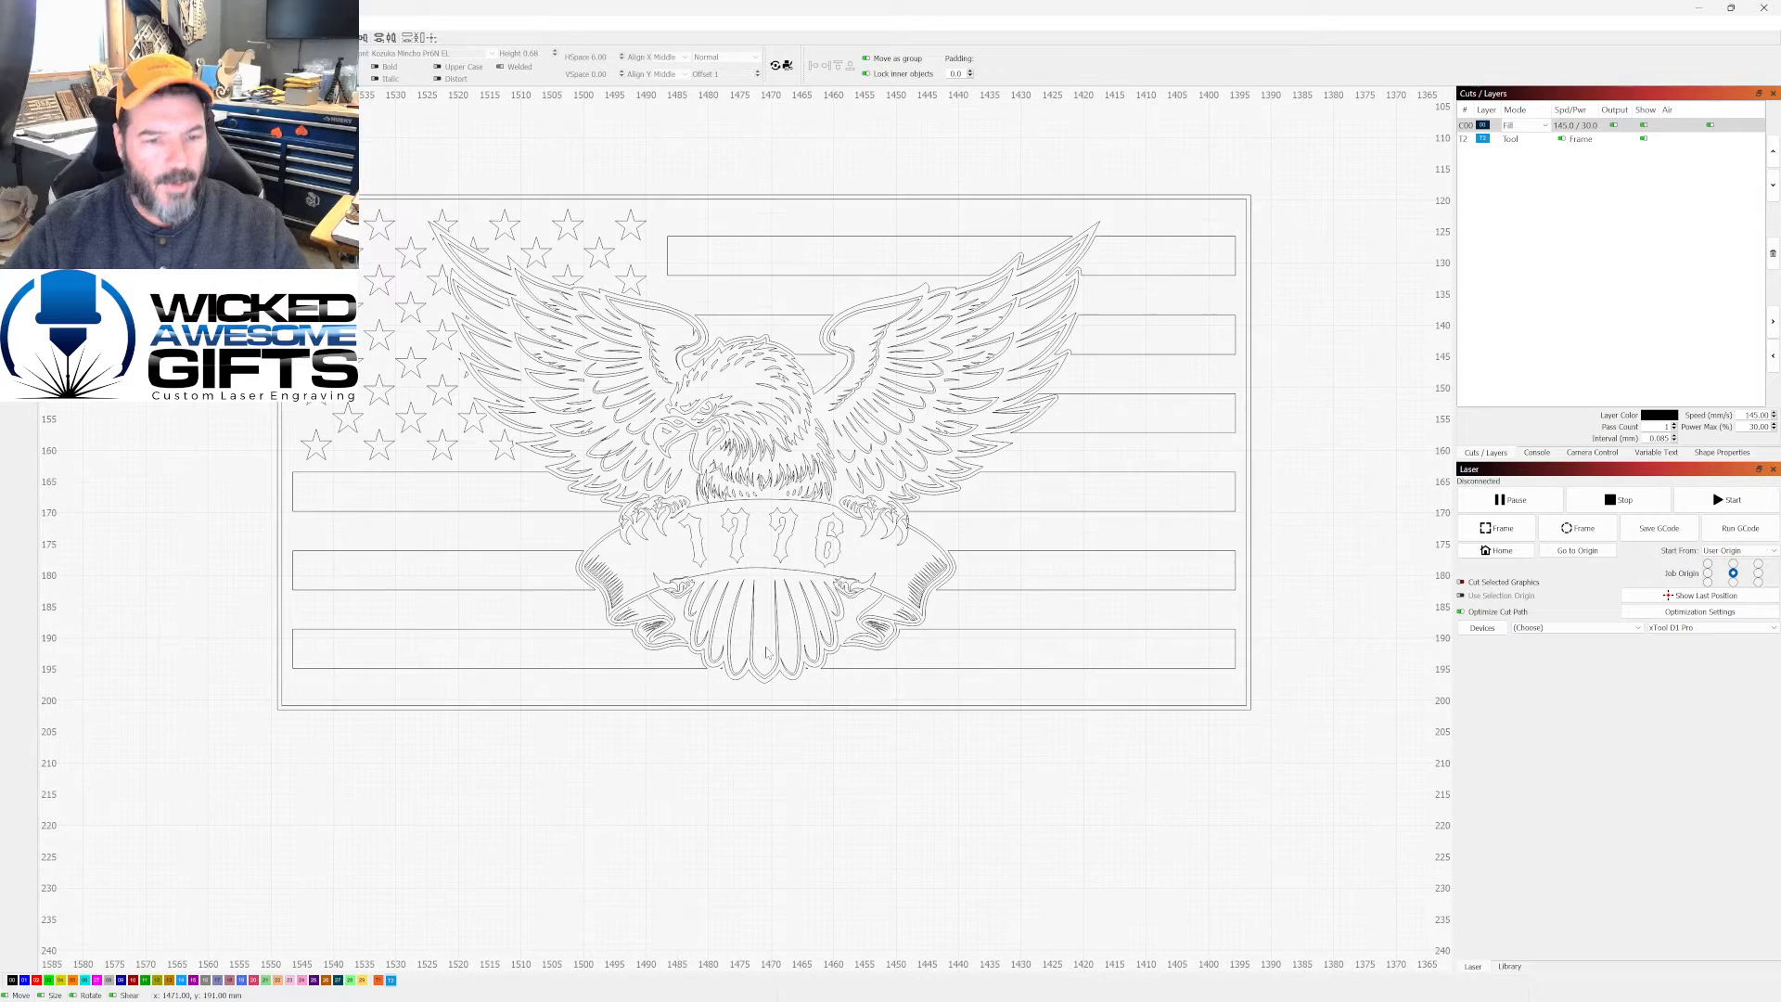
pyautogui.scroll(-1, 766, 652)
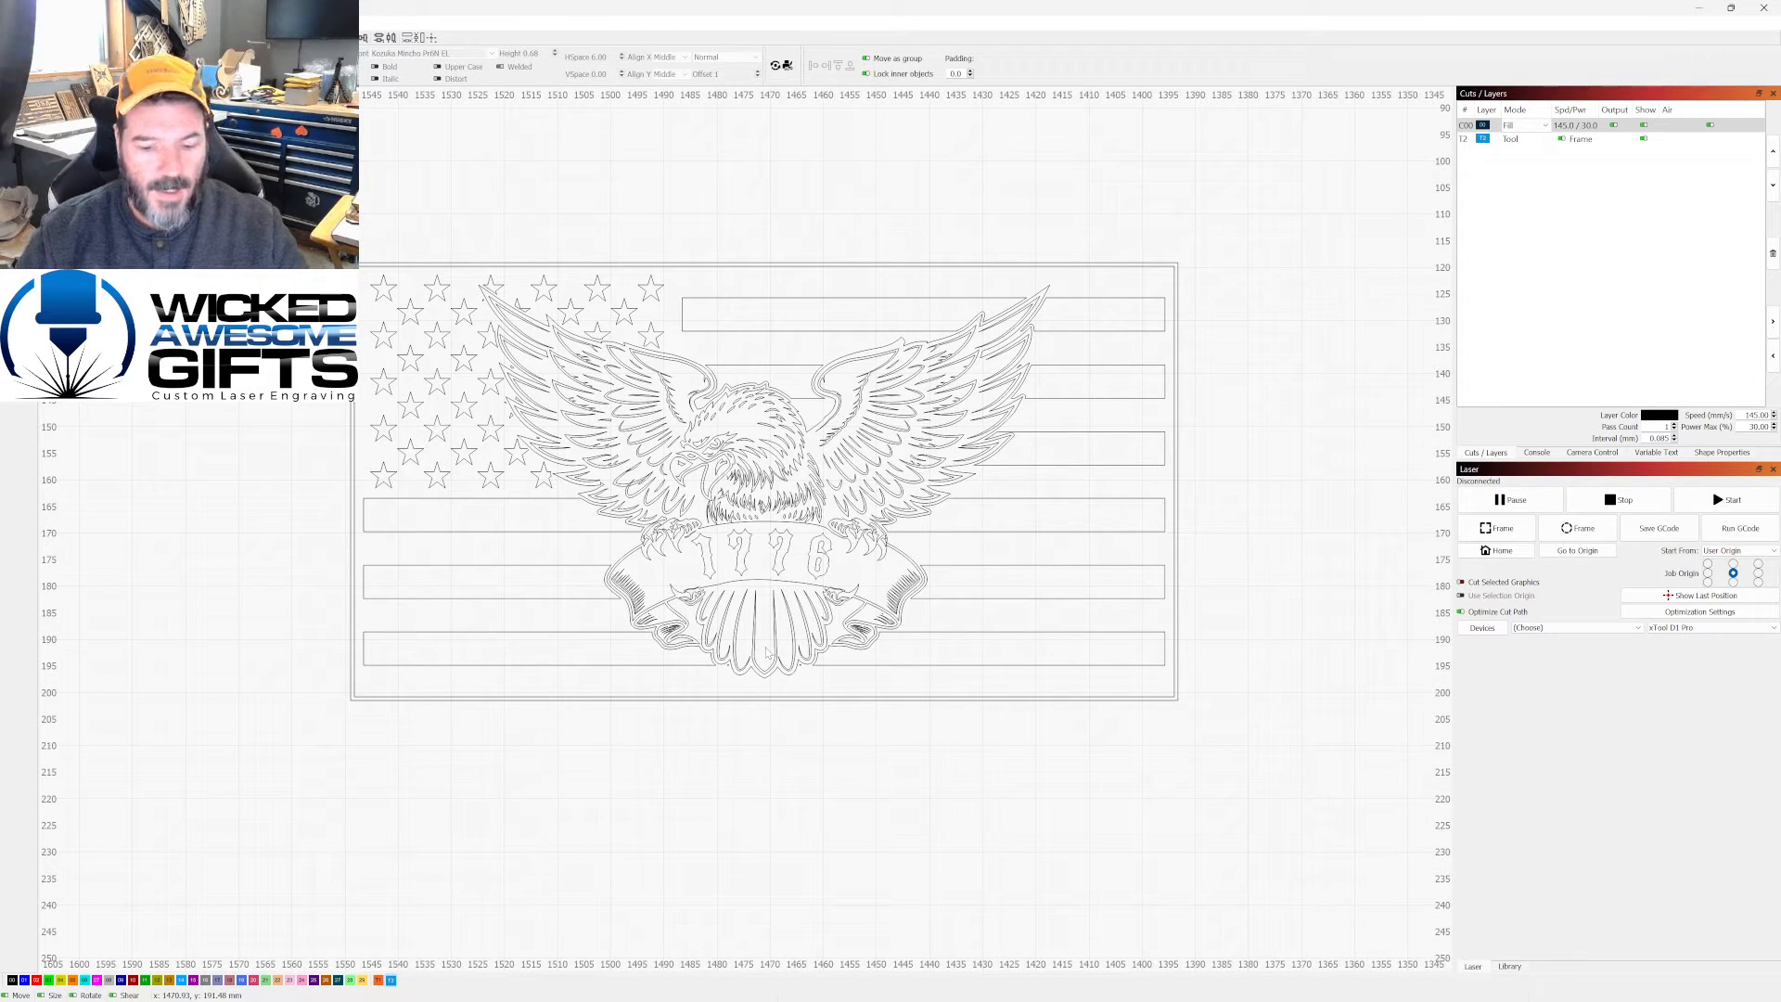
# Step: Move the soldier design from the artwork stored outside the workspace onto the grid near the origin corner
pyautogui.scroll(-8, 798, 626)
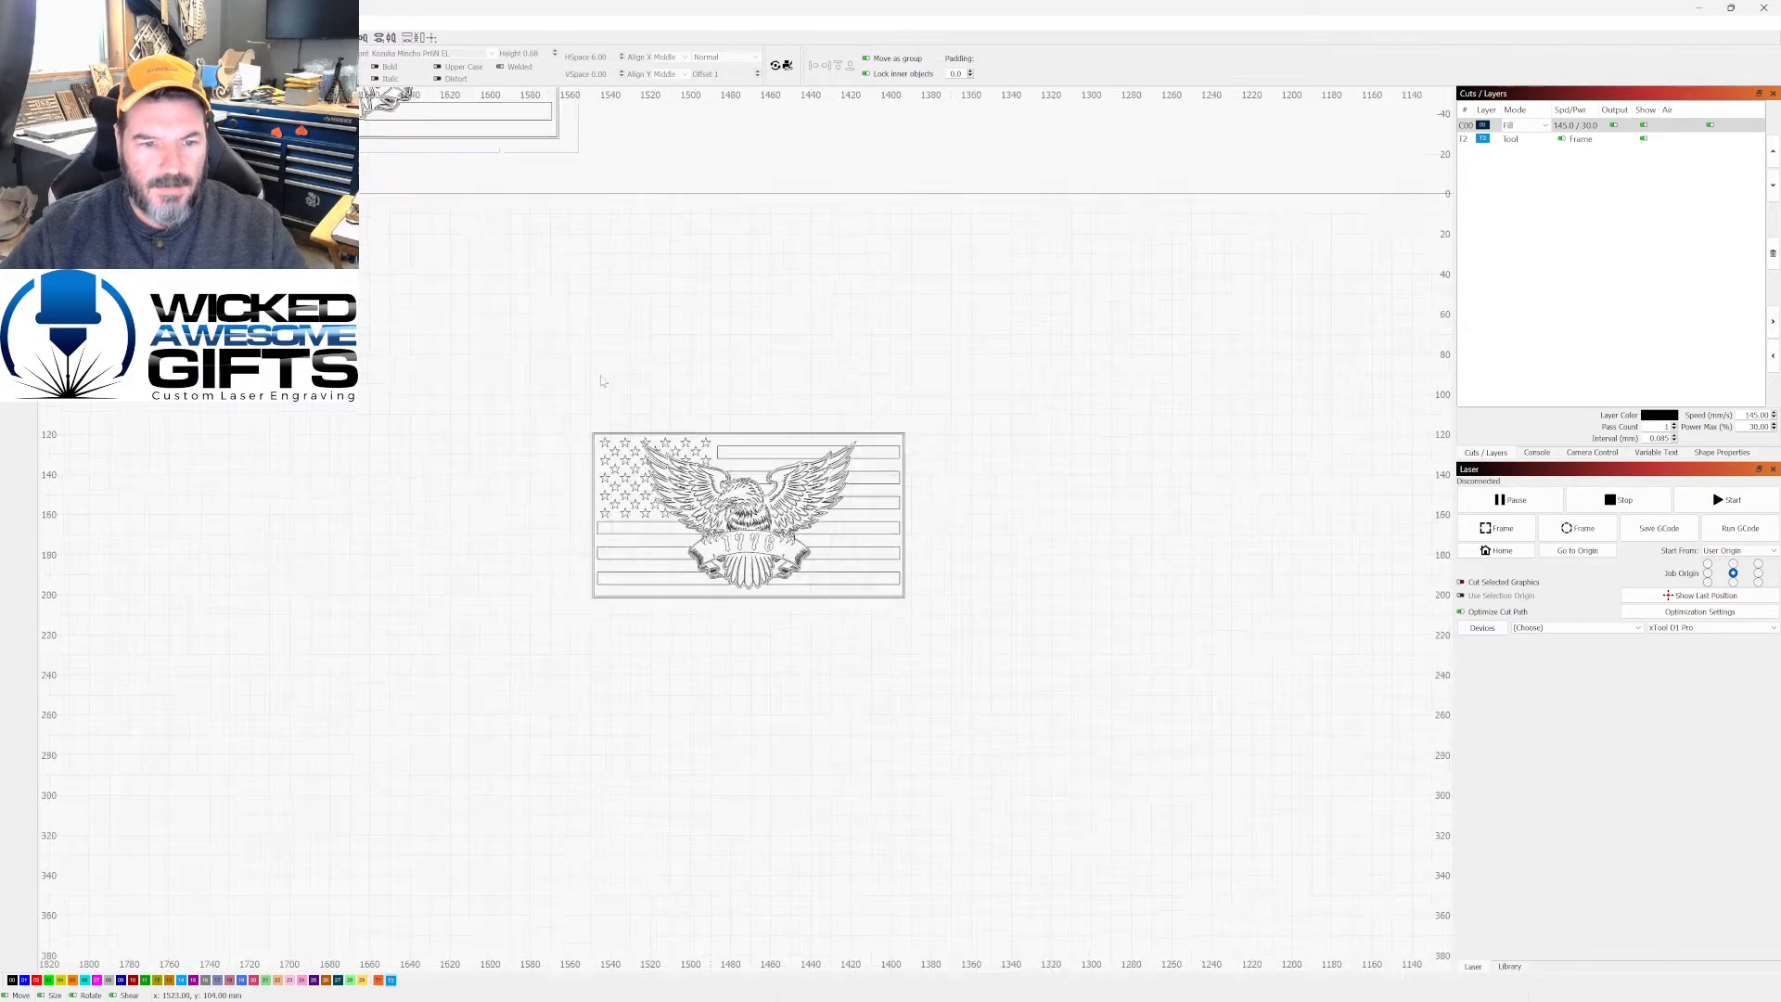
pyautogui.scroll(-4, 519, 435)
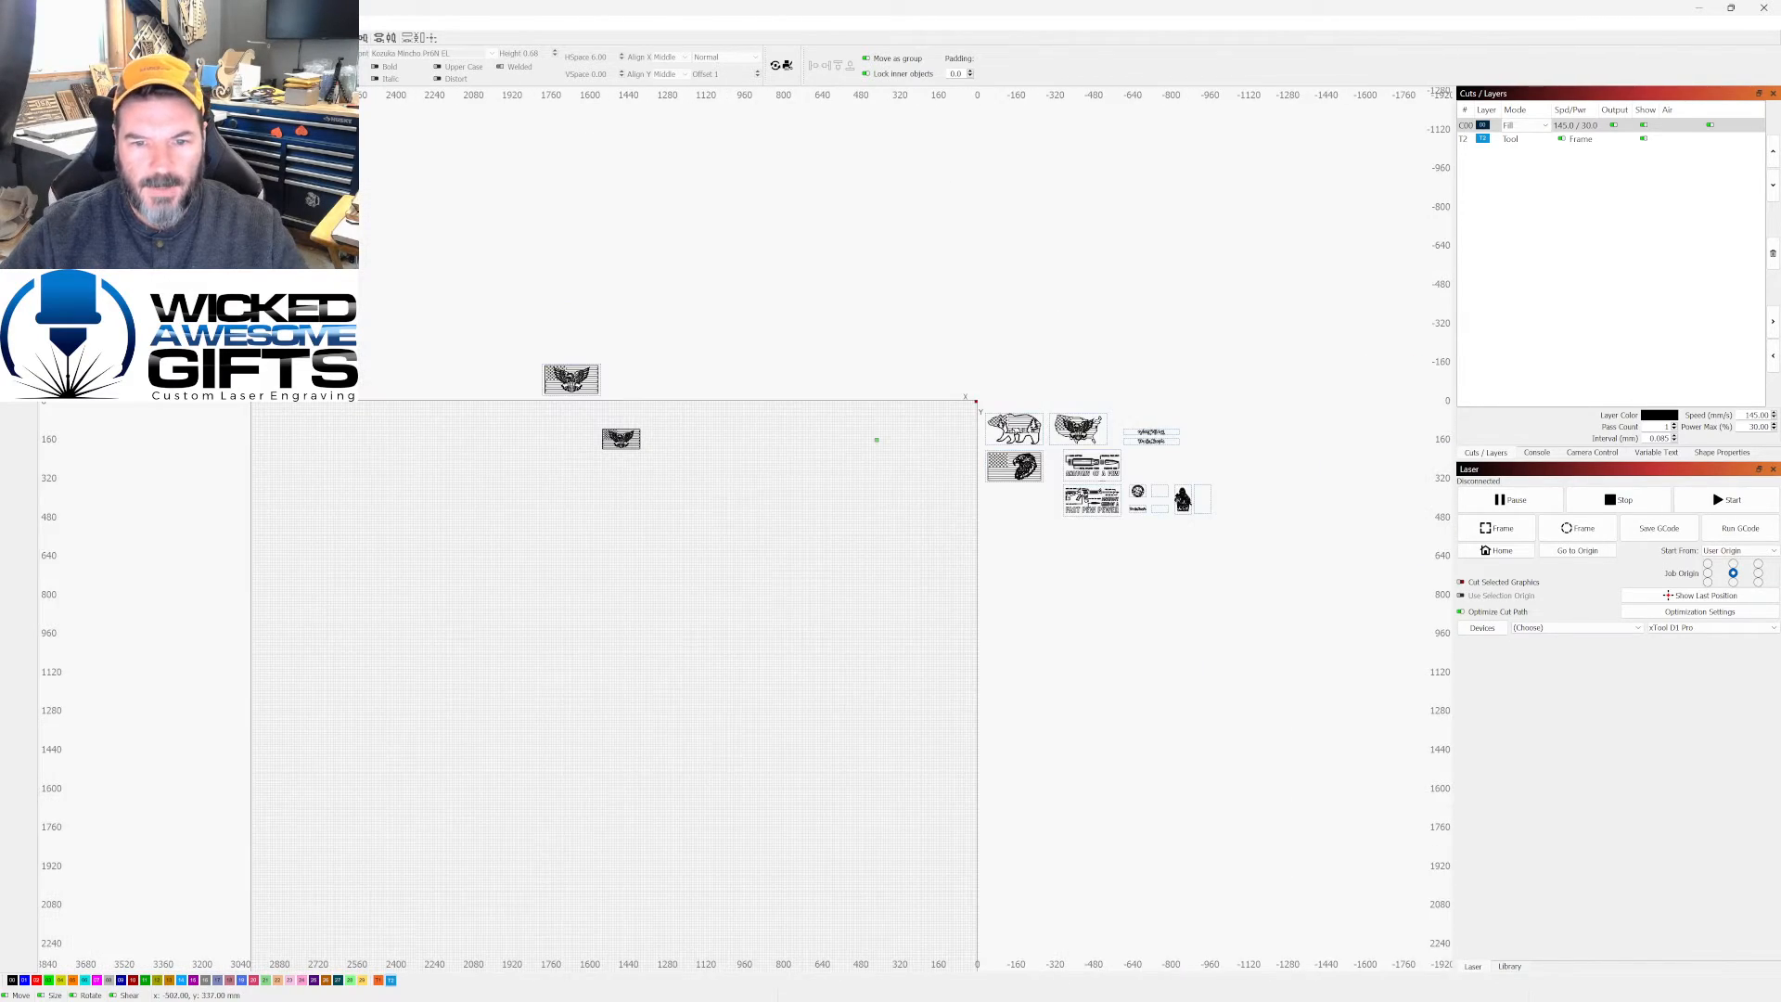
pyautogui.scroll(4, 1216, 515)
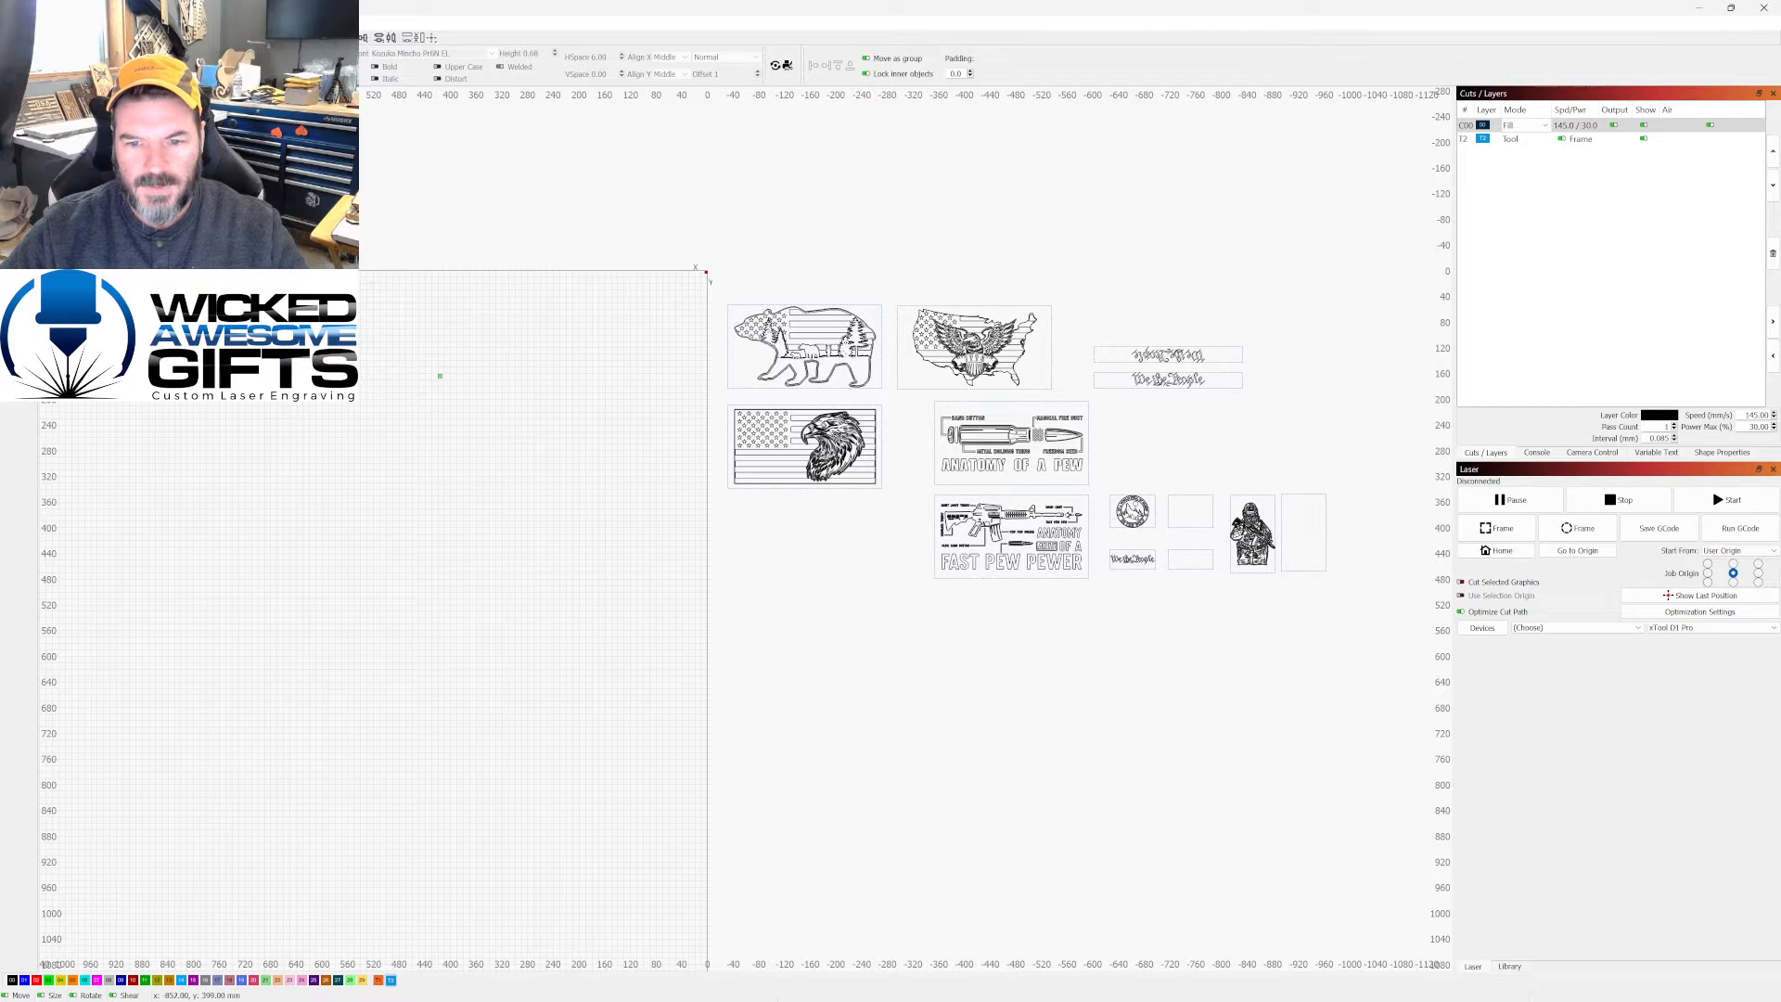
pyautogui.moveTo(1253, 533); pyautogui.dragTo(520, 454)
pyautogui.scroll(-3, 581, 456)
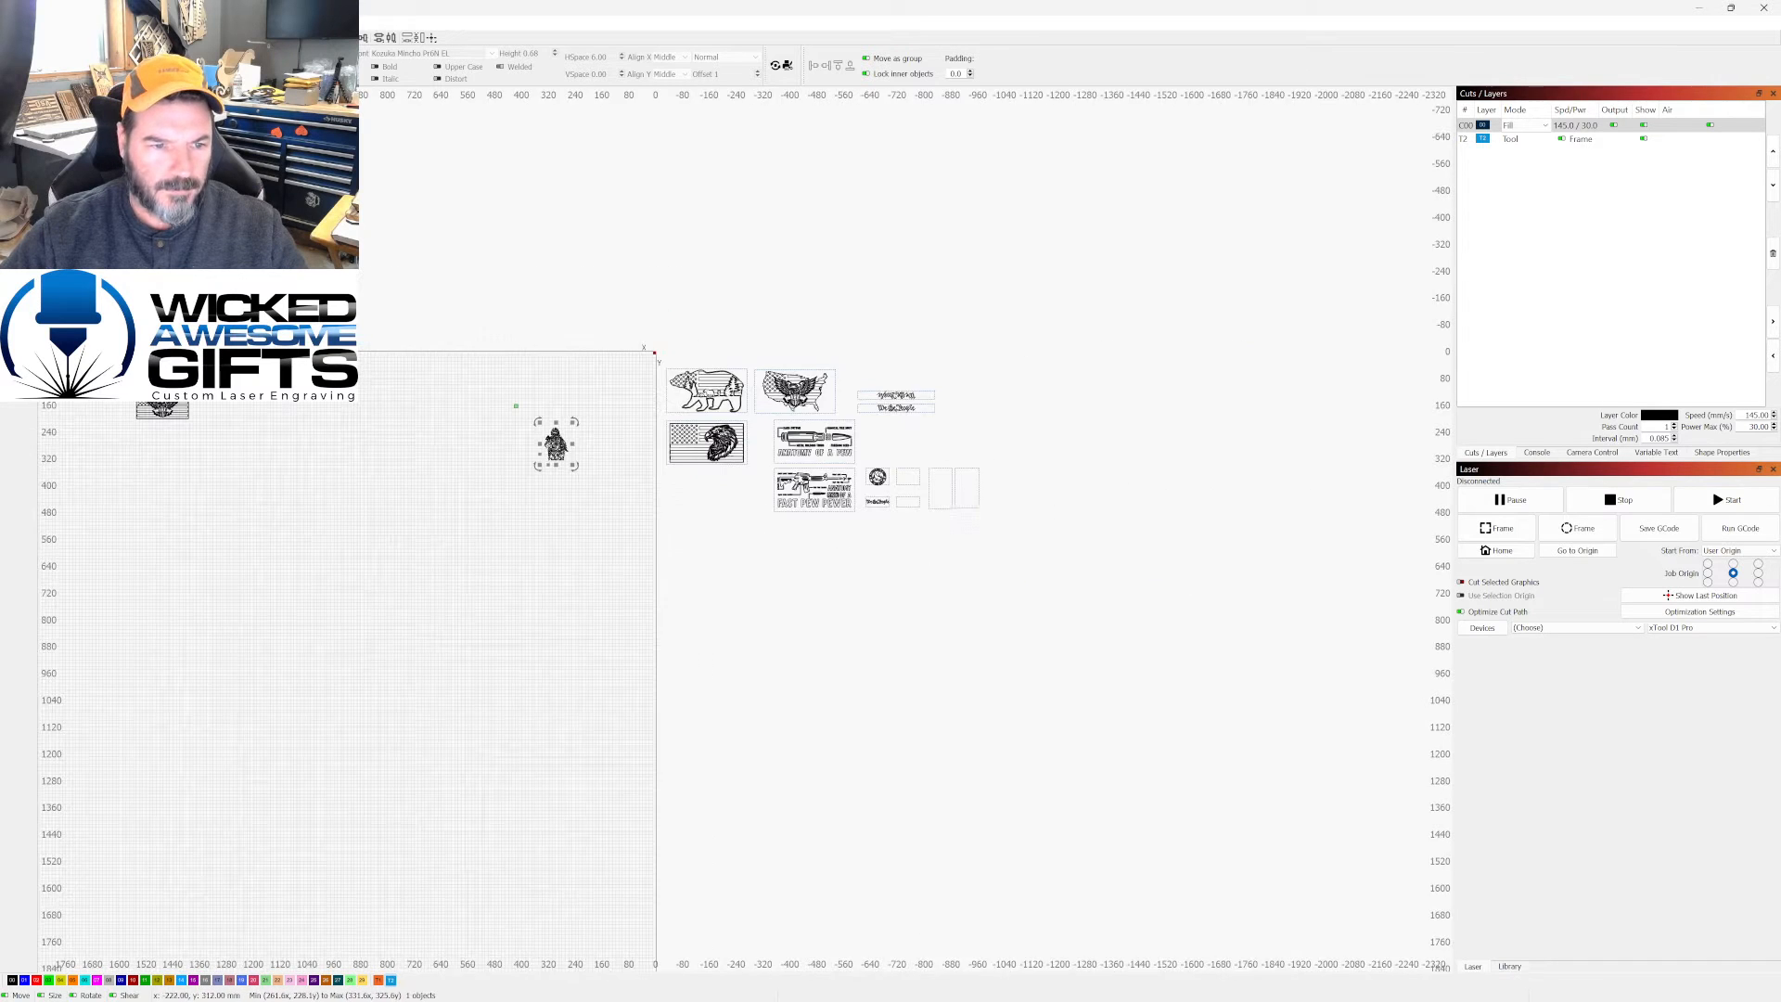
# Step: Move the smaller eagle flag about 235 mm right and 330 mm up, off the workspace
pyautogui.scroll(-2, 730, 456)
pyautogui.click(318, 420)
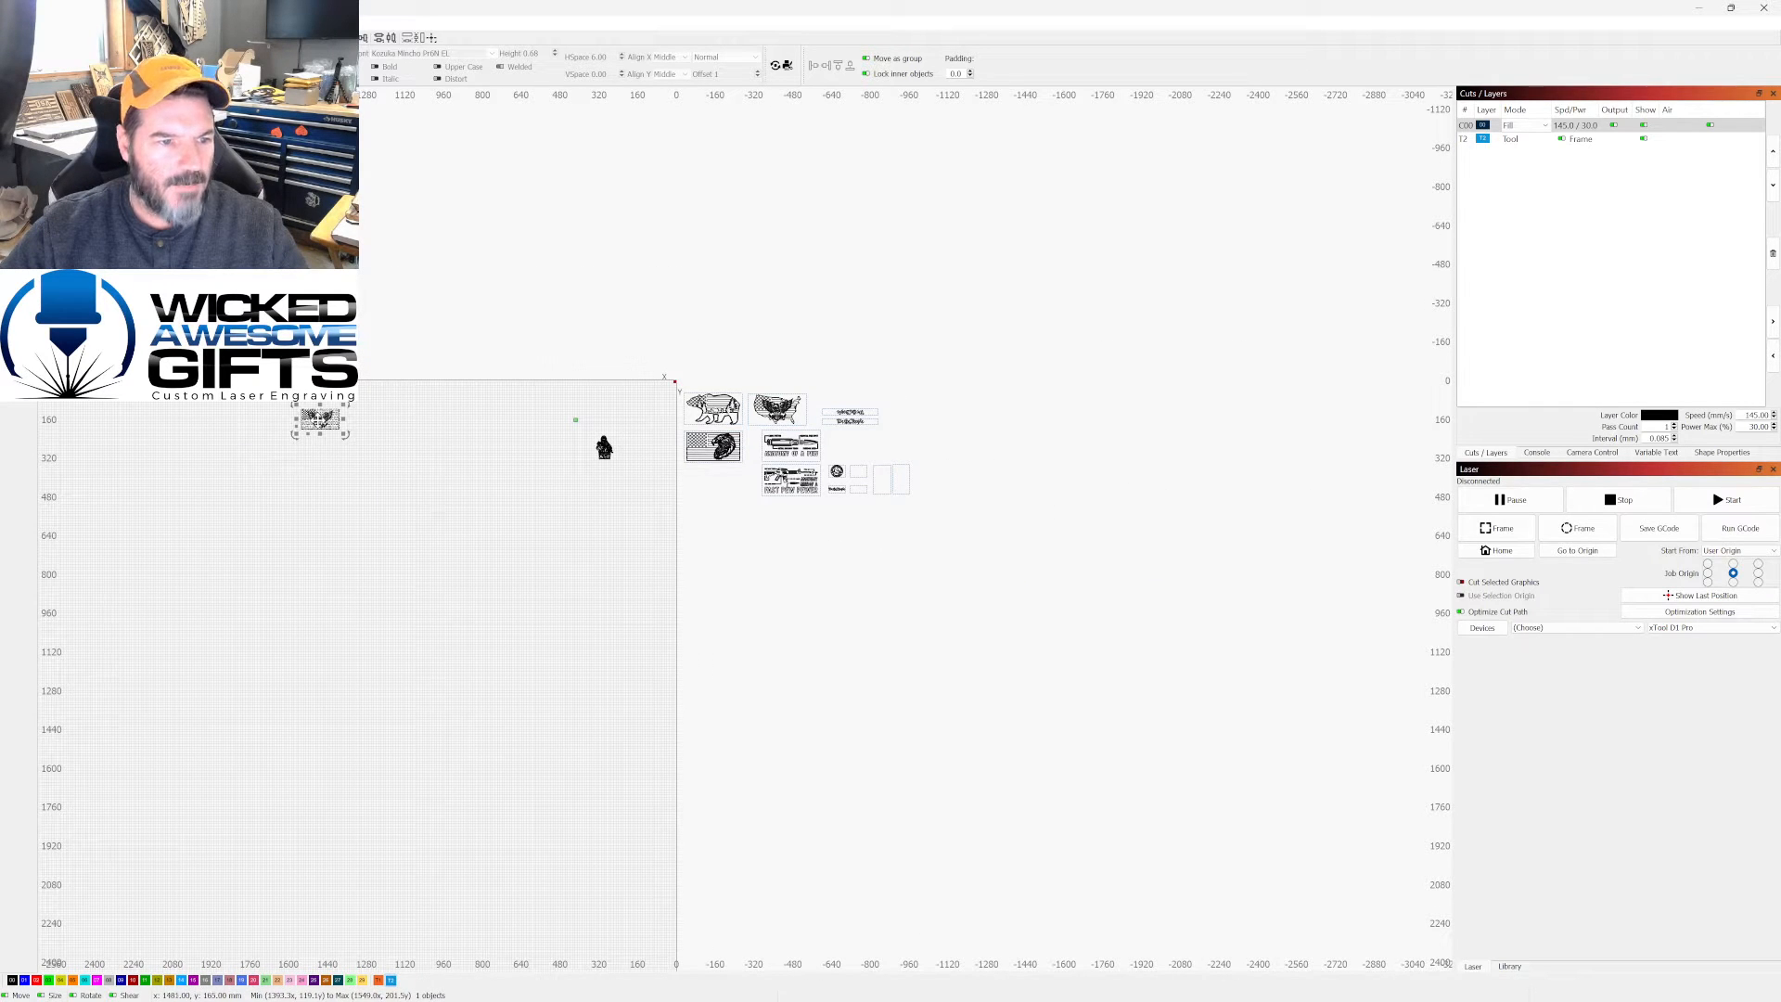
pyautogui.moveTo(318, 420); pyautogui.dragTo(375, 341)
# Step: Open the laser preview for the project's designs and maximize the preview window
pyautogui.scroll(3, 623, 466)
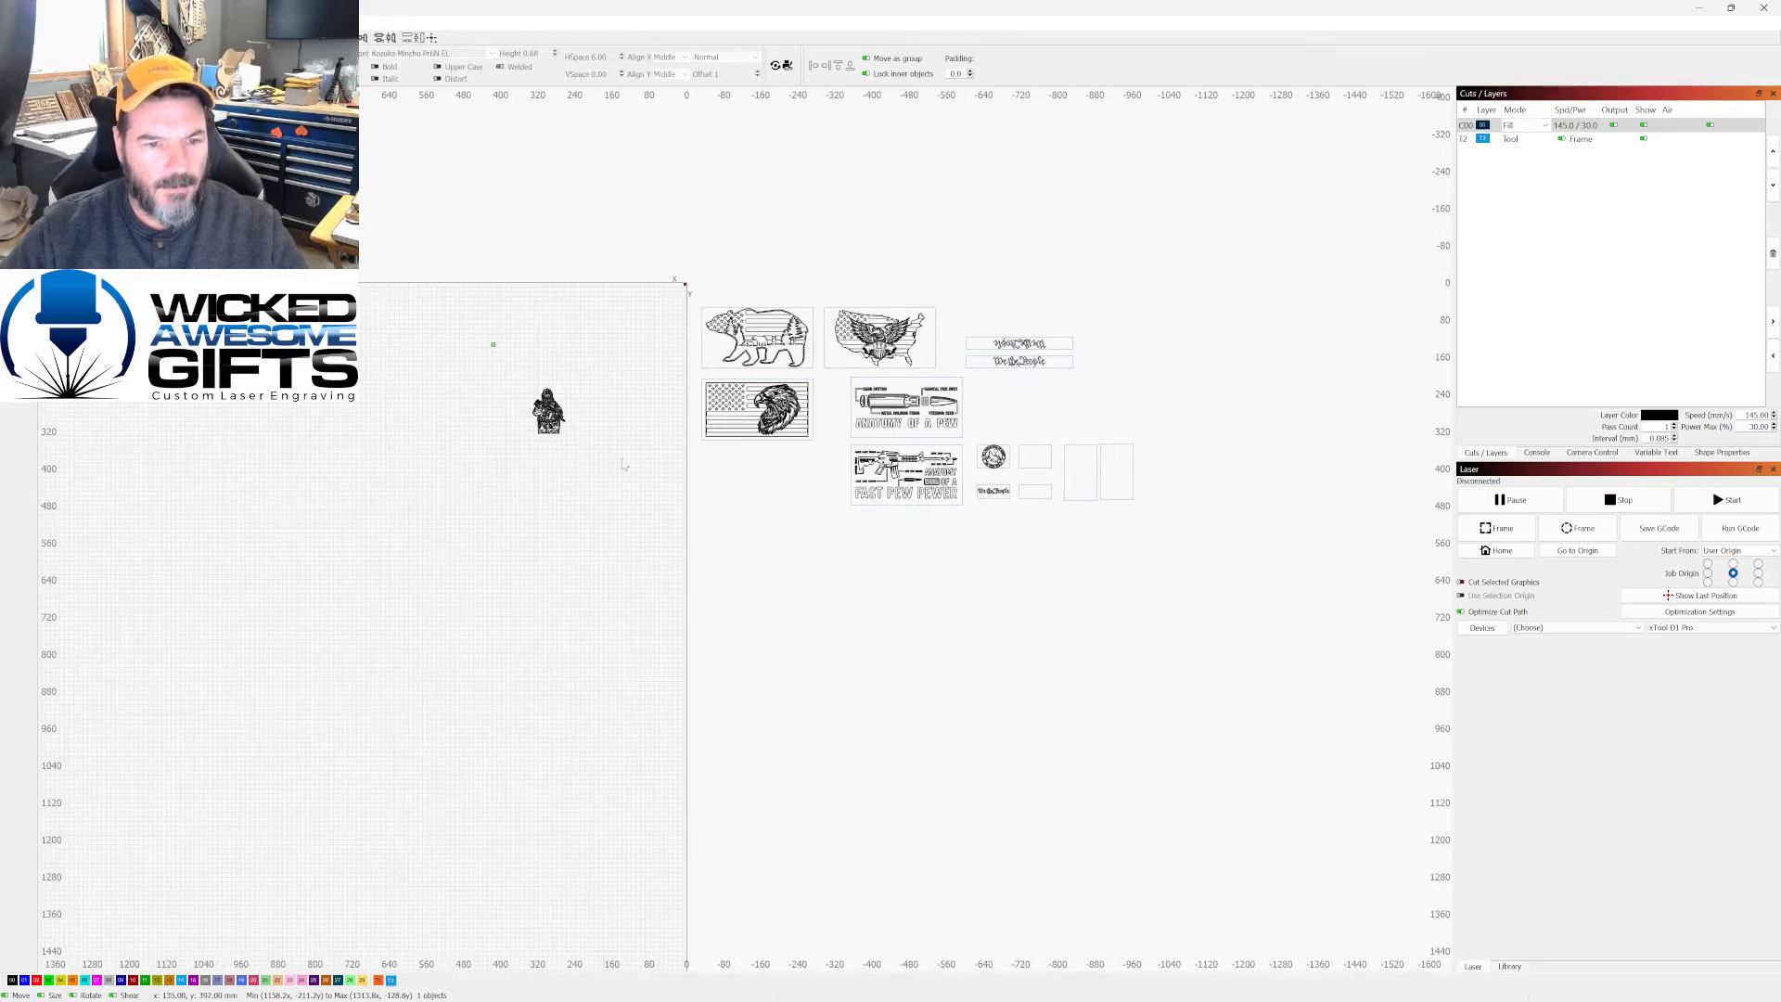
pyautogui.scroll(4, 624, 466)
pyautogui.scroll(-4, 555, 291)
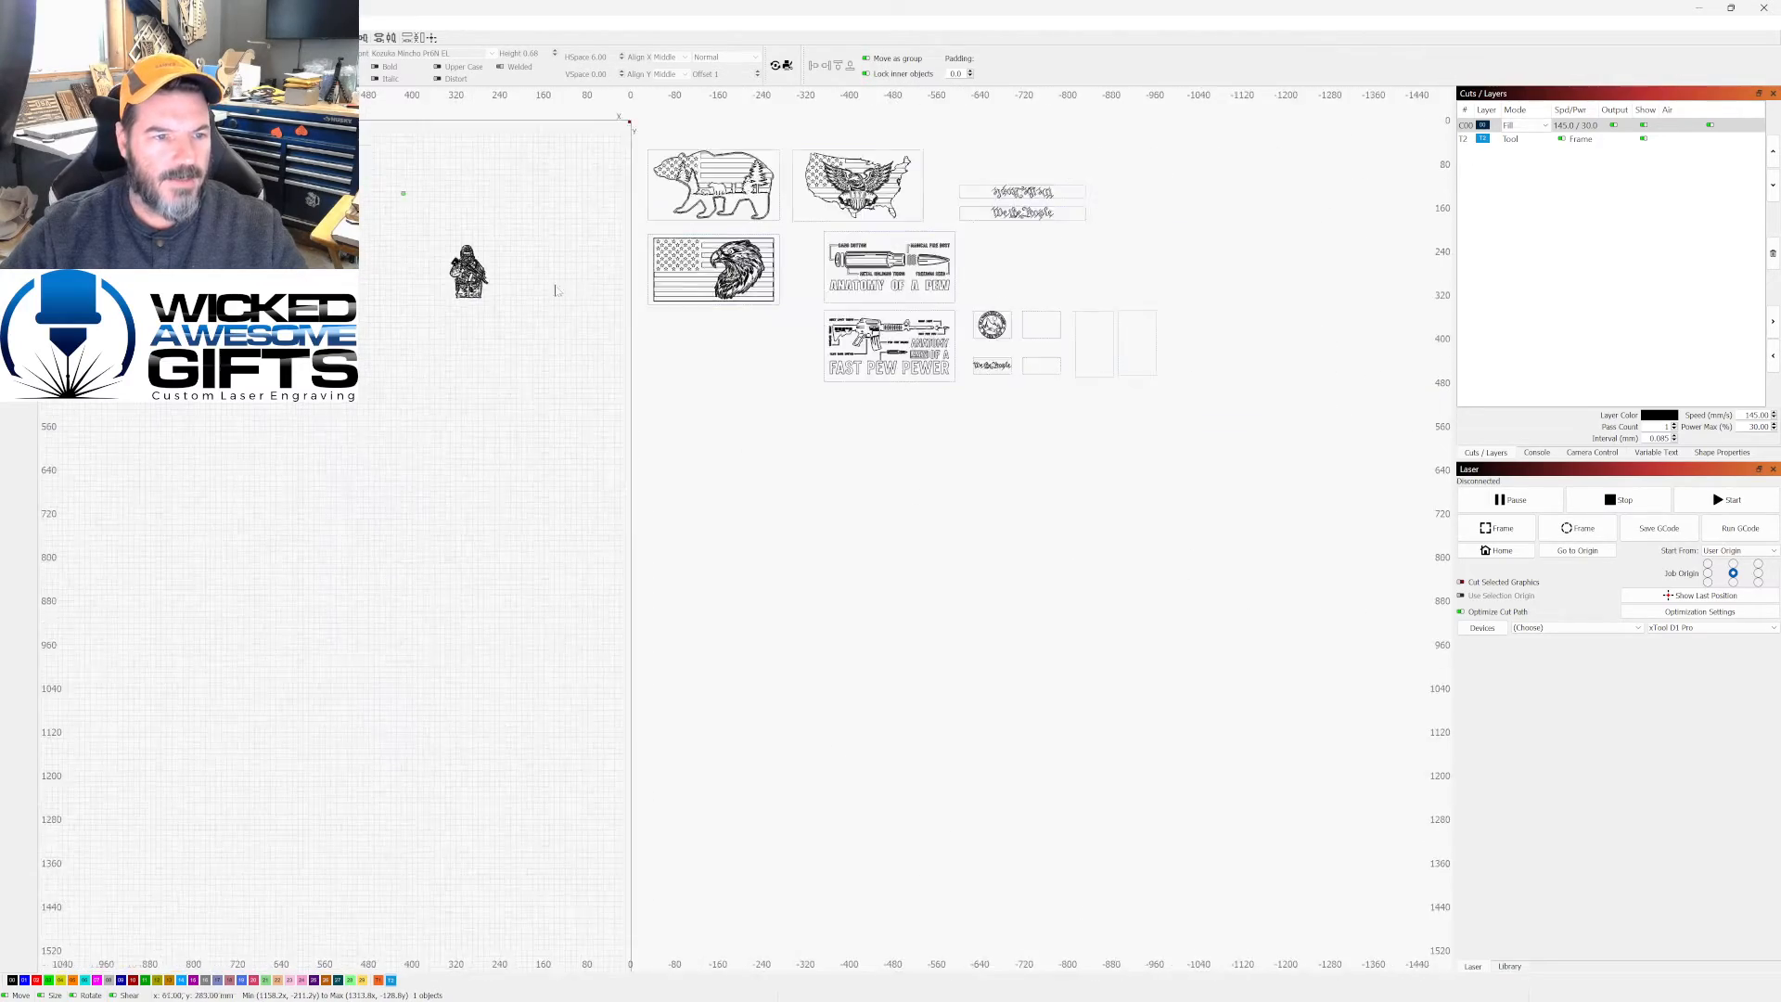
pyautogui.scroll(6, 555, 291)
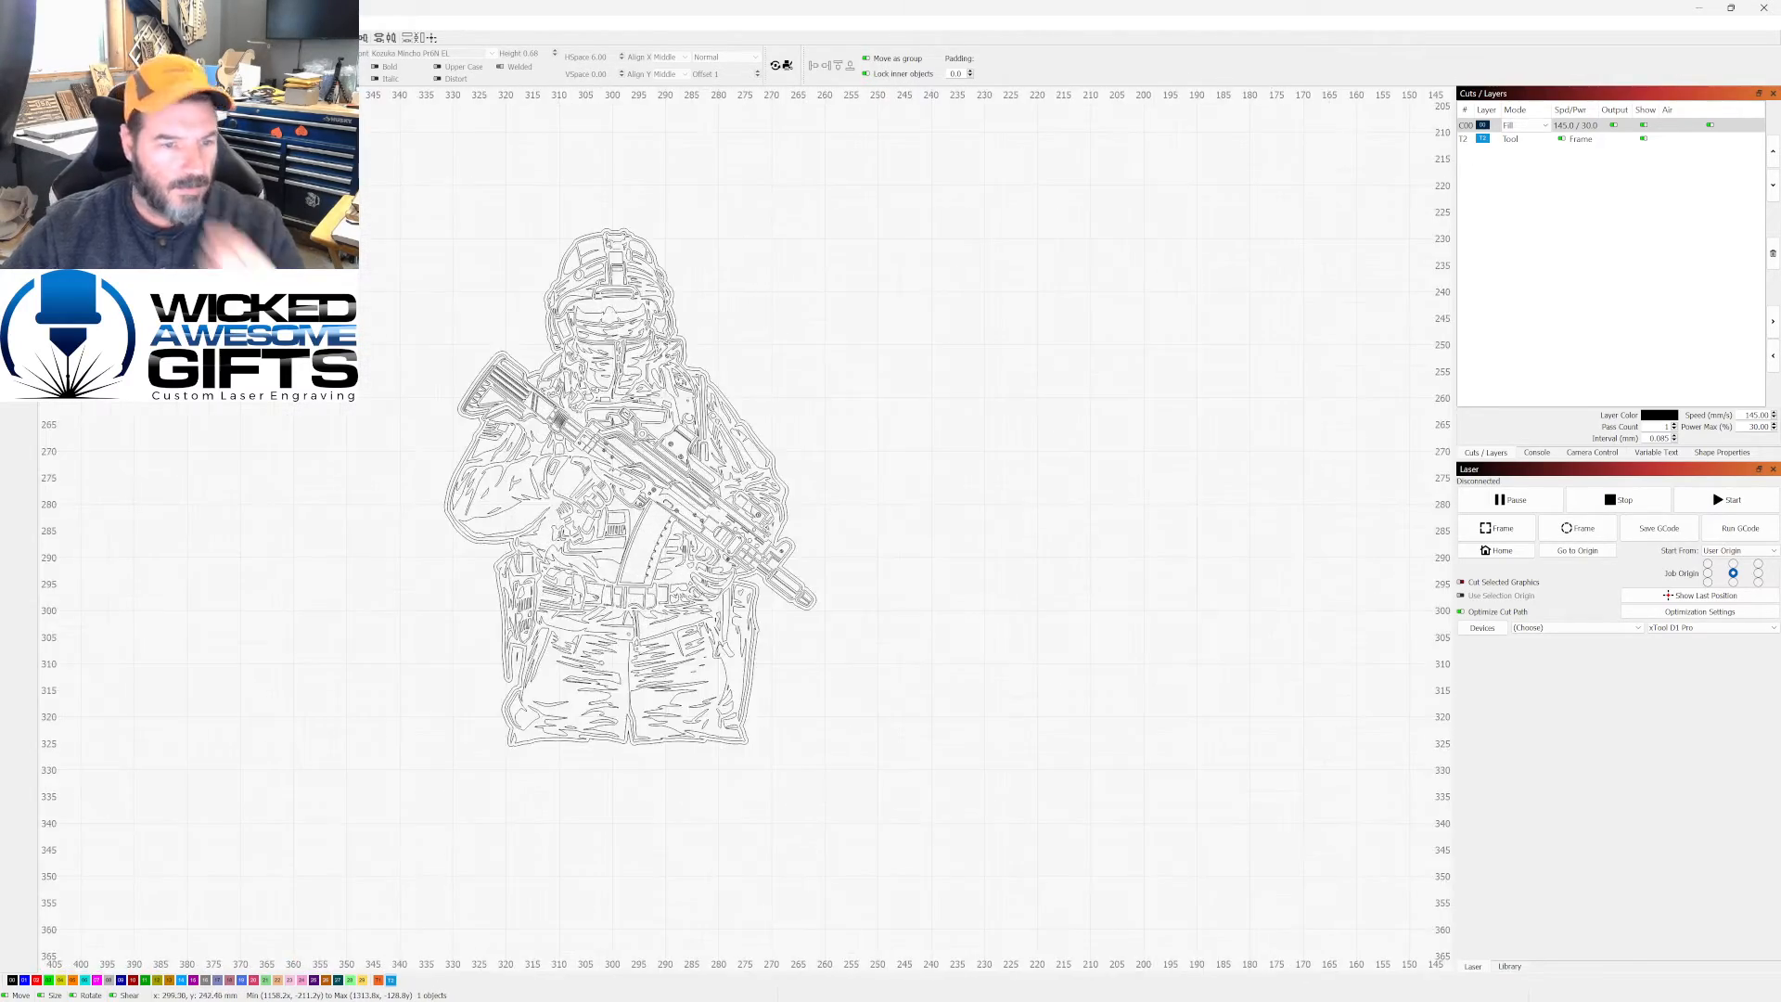
pyautogui.scroll(1, 697, 413)
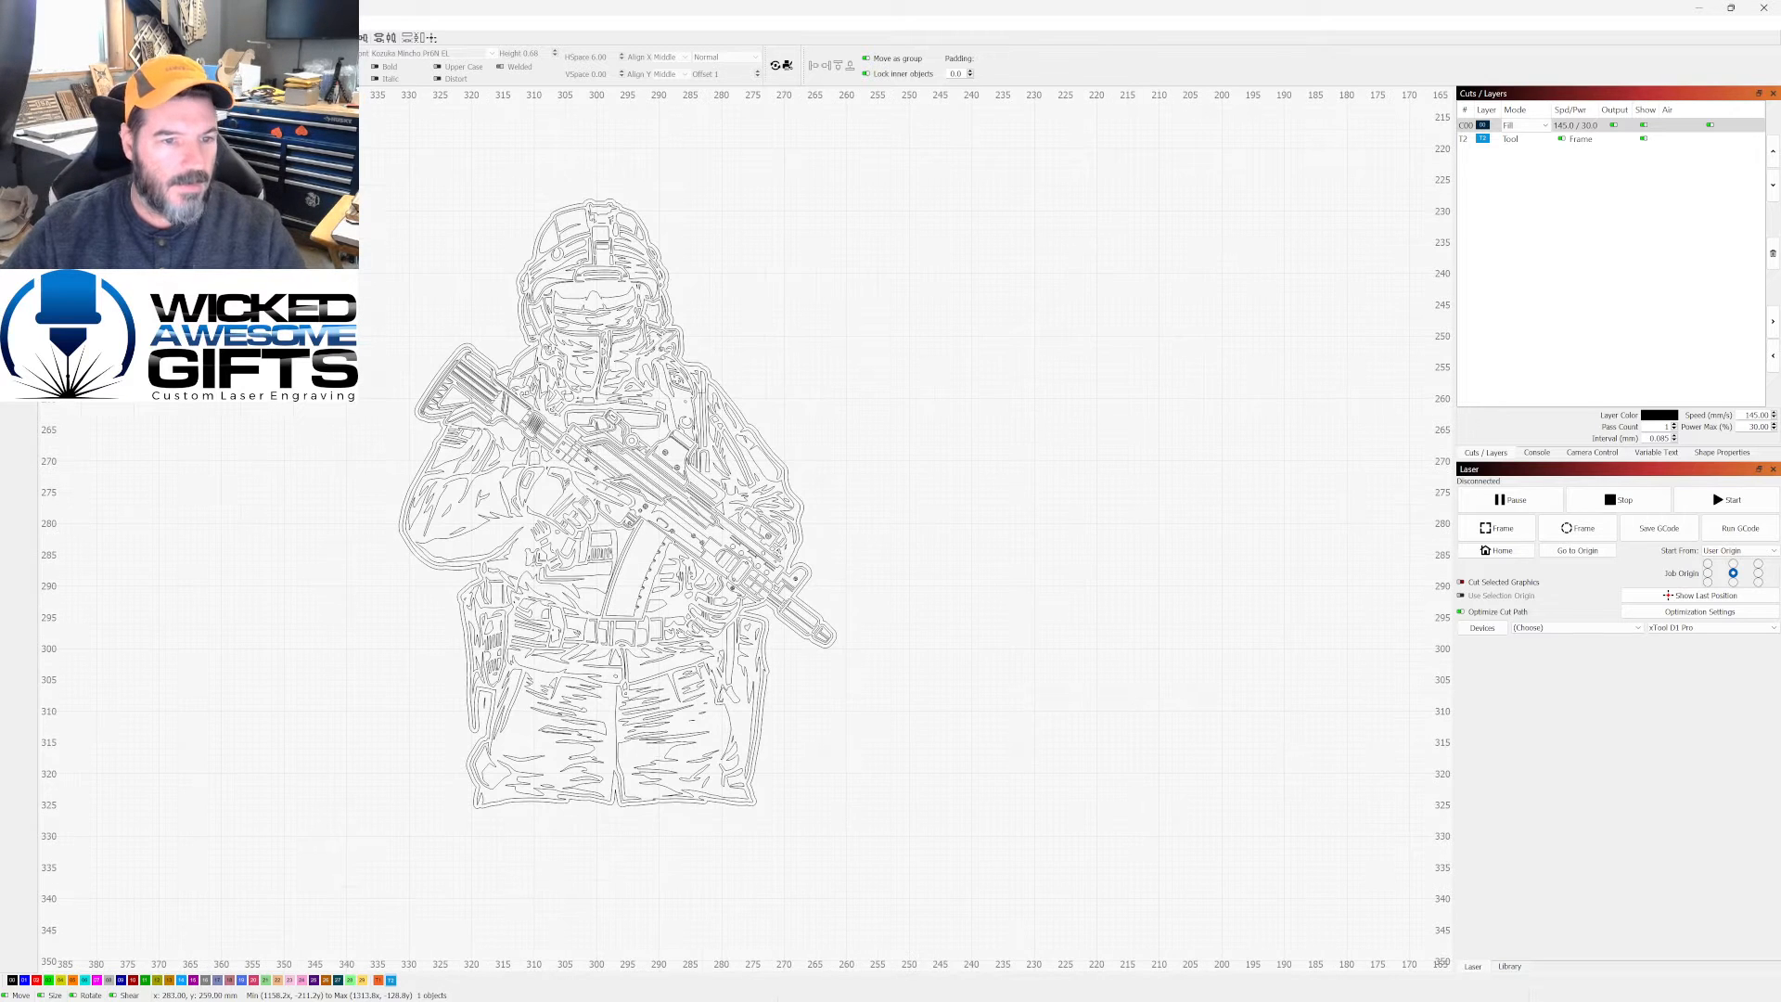
pyautogui.click(175, 23)
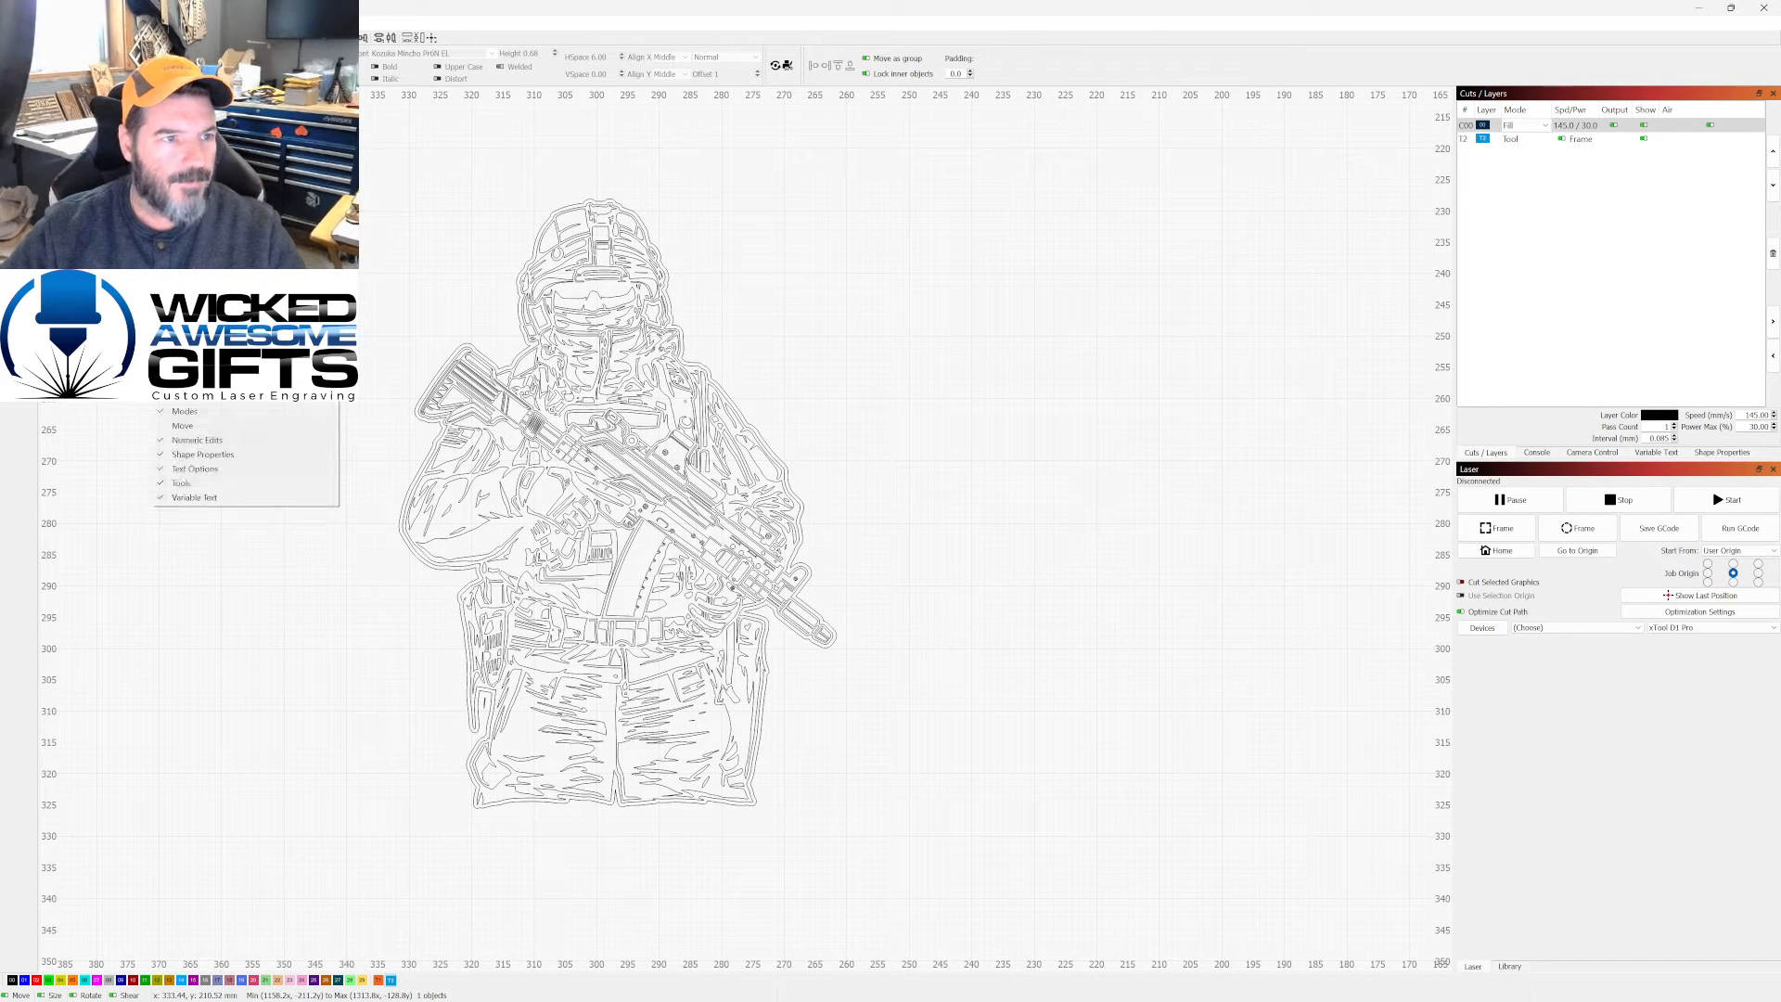
pyautogui.click(199, 167)
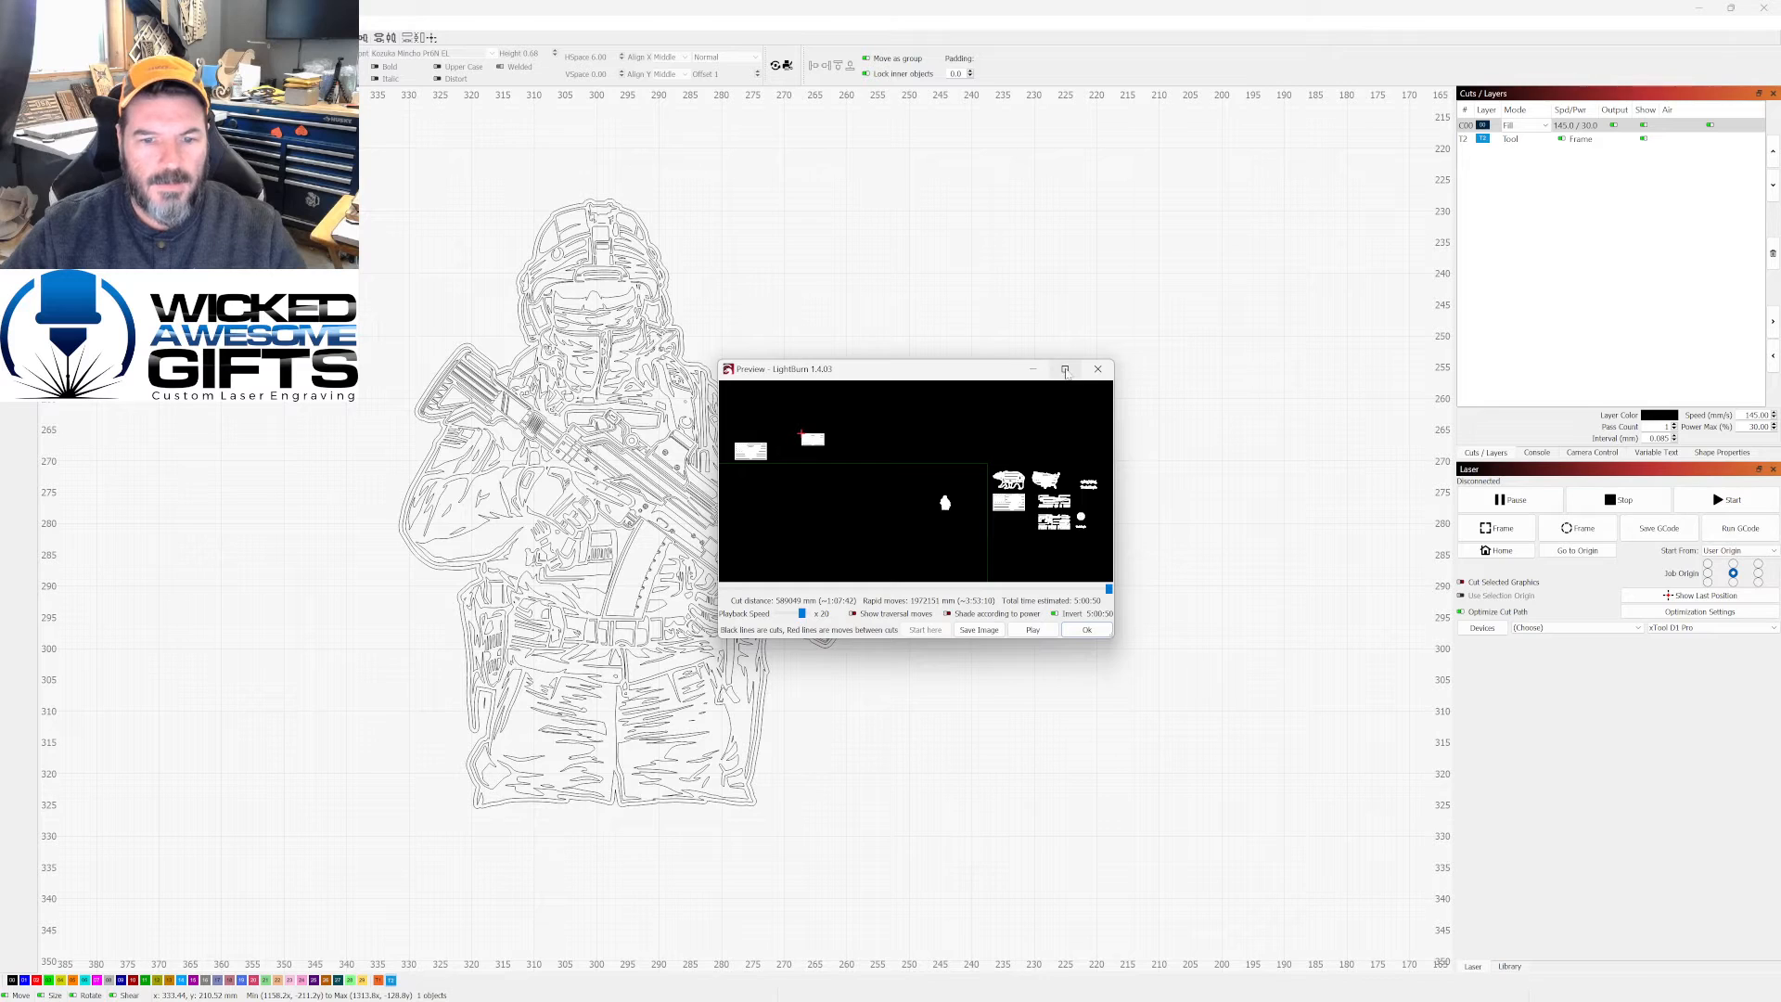
pyautogui.click(1065, 368)
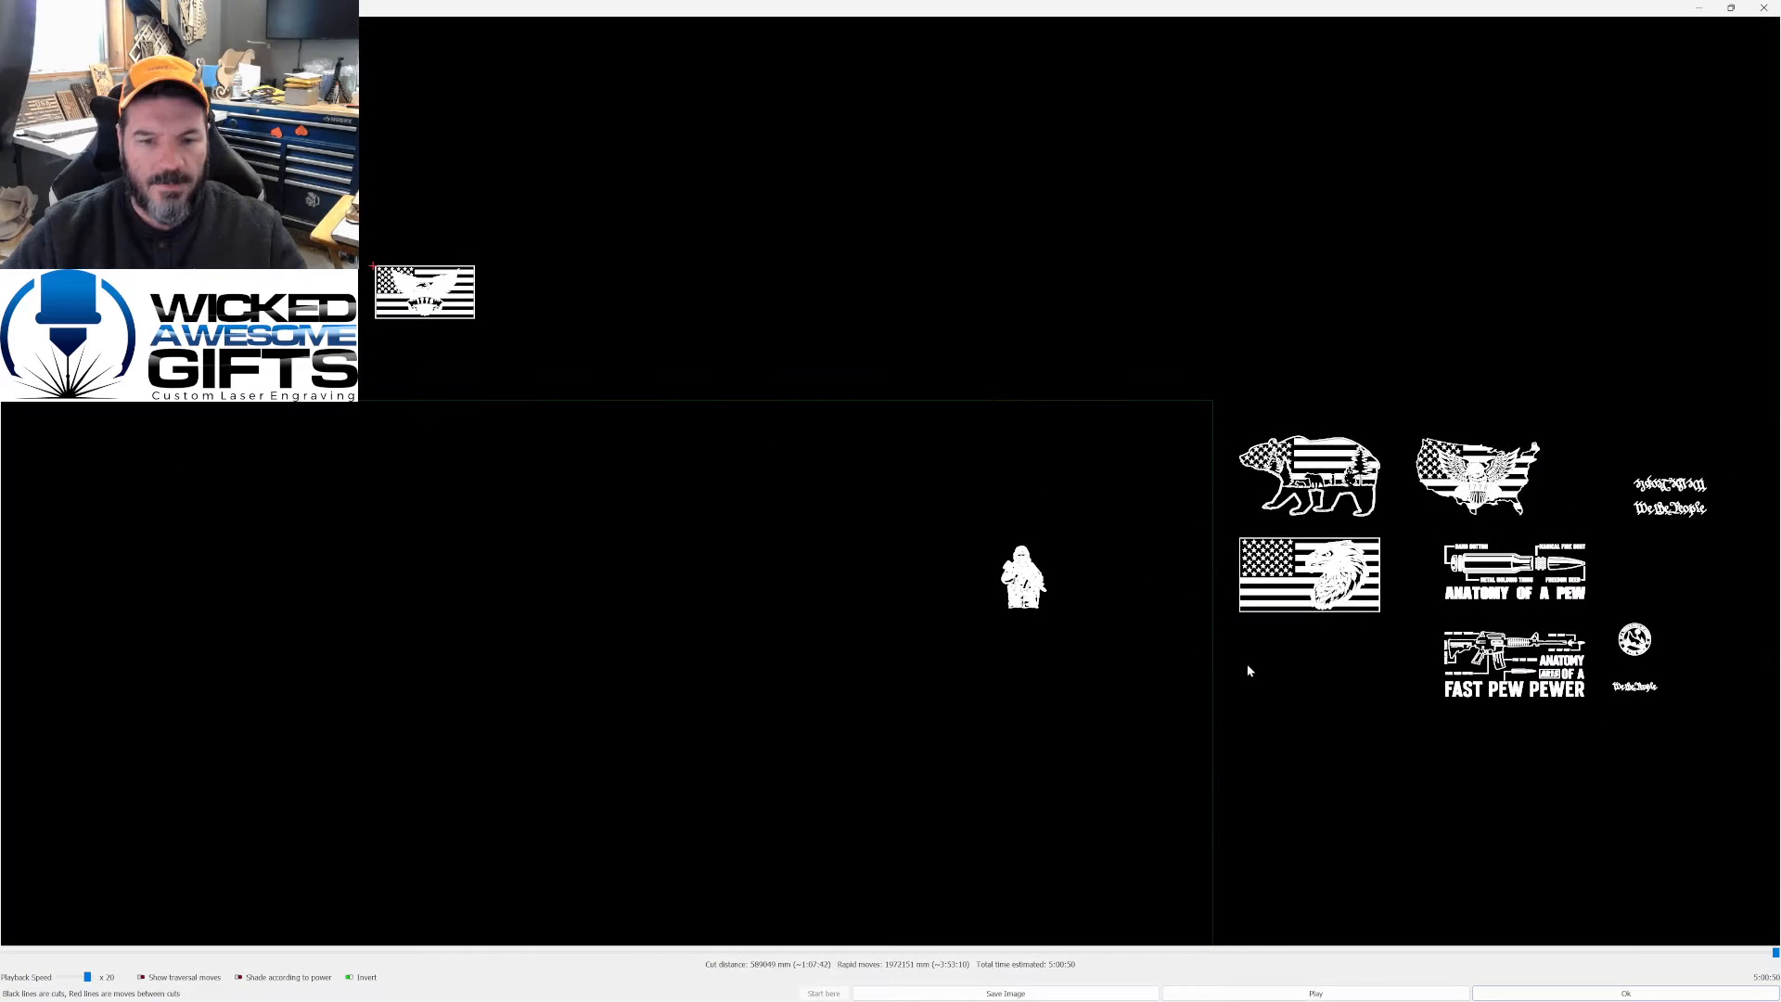
# Step: Turn off Invert in the preview, examine the soldier's engraving up close, and close the preview
pyautogui.click(367, 978)
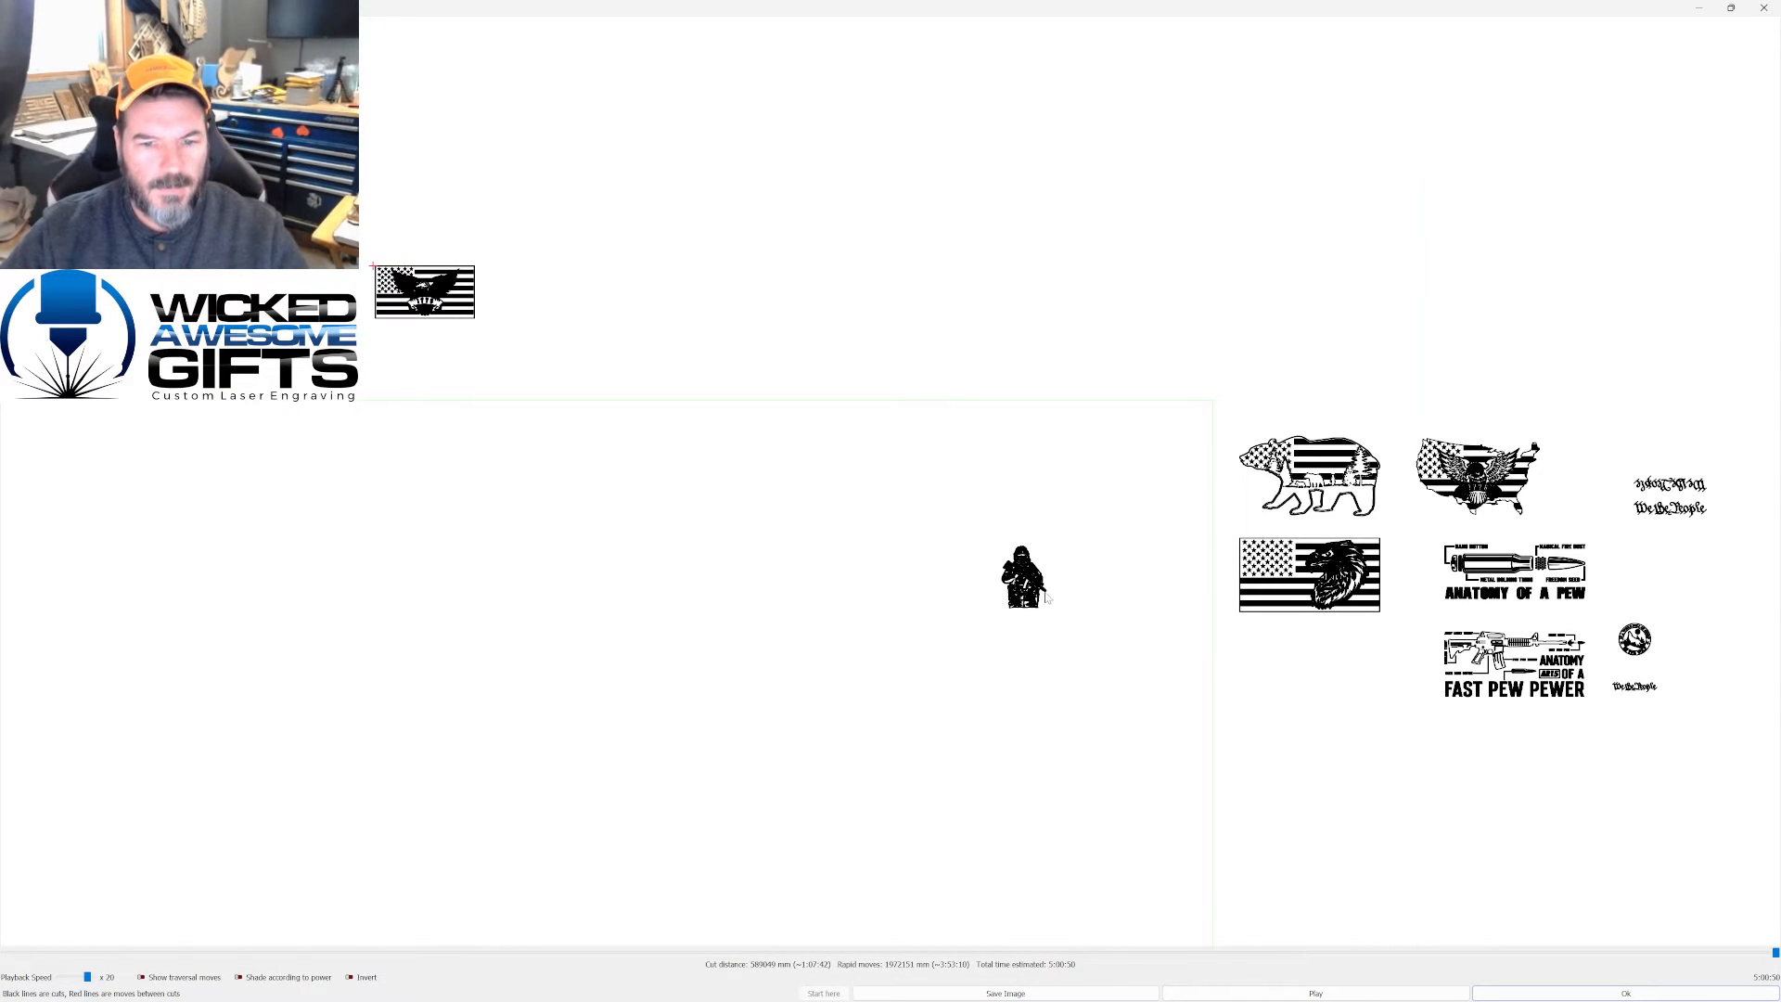
pyautogui.scroll(6, 1049, 599)
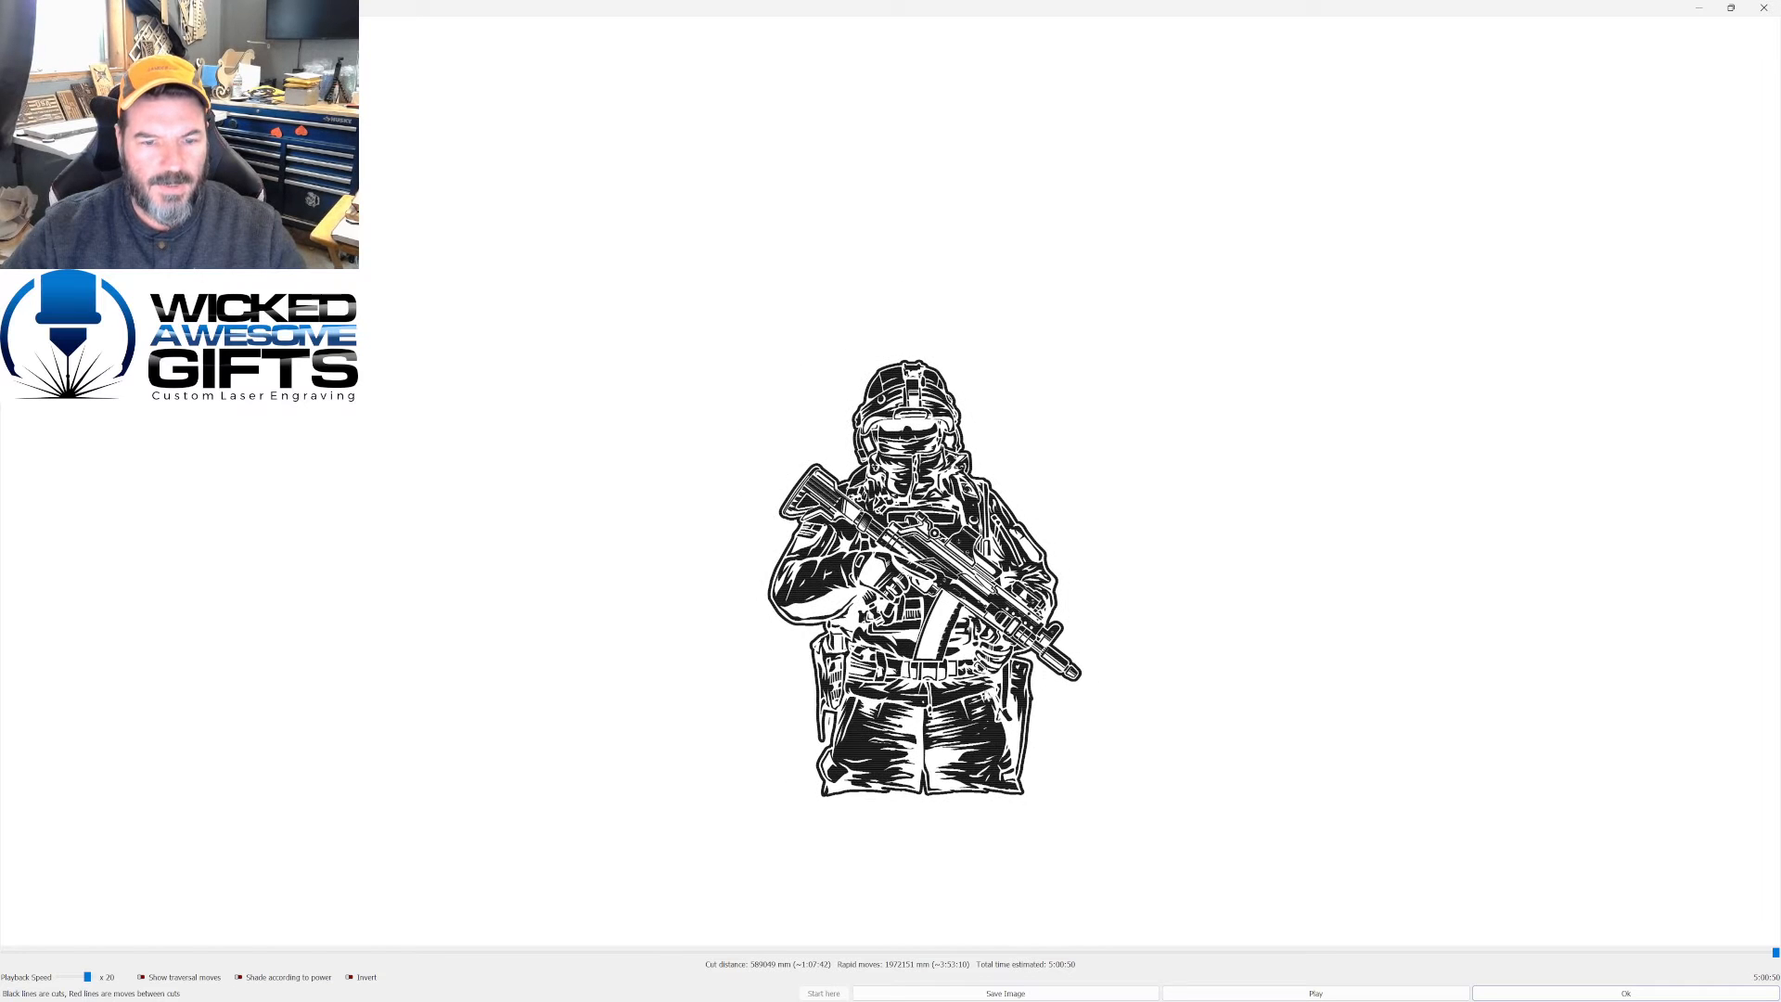
pyautogui.scroll(1, 985, 804)
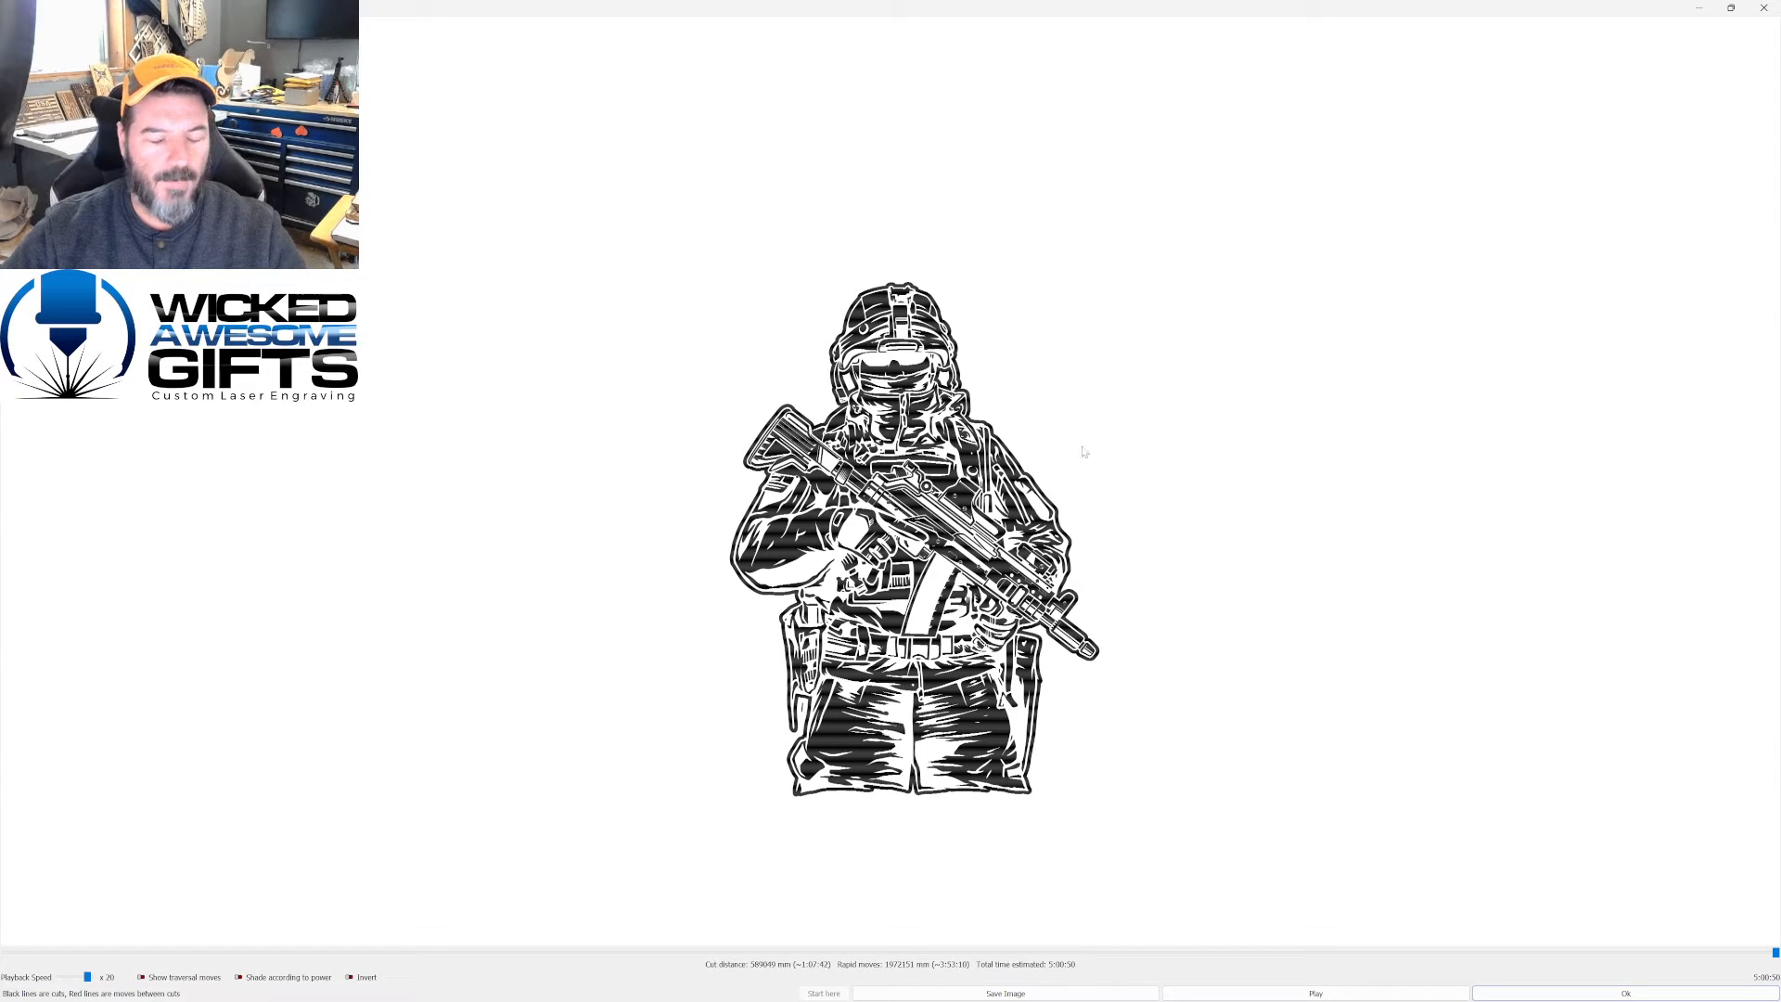
pyautogui.scroll(1, 1119, 512)
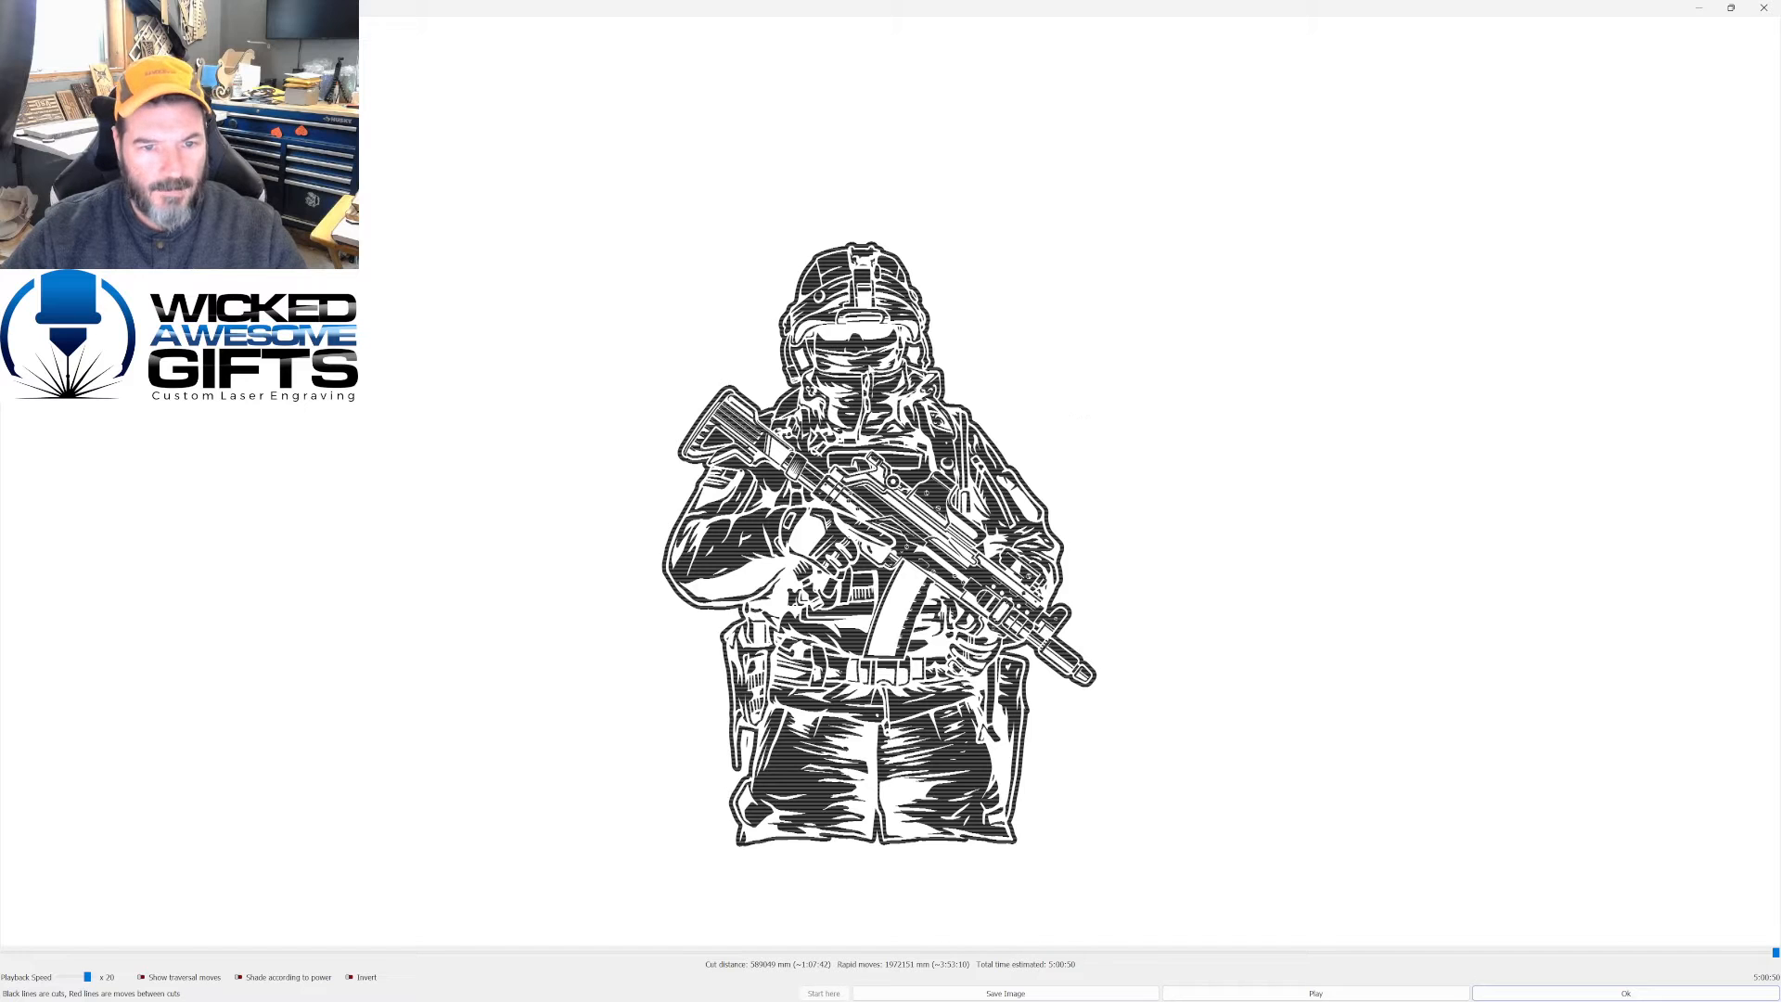
pyautogui.scroll(-2, 869, 373)
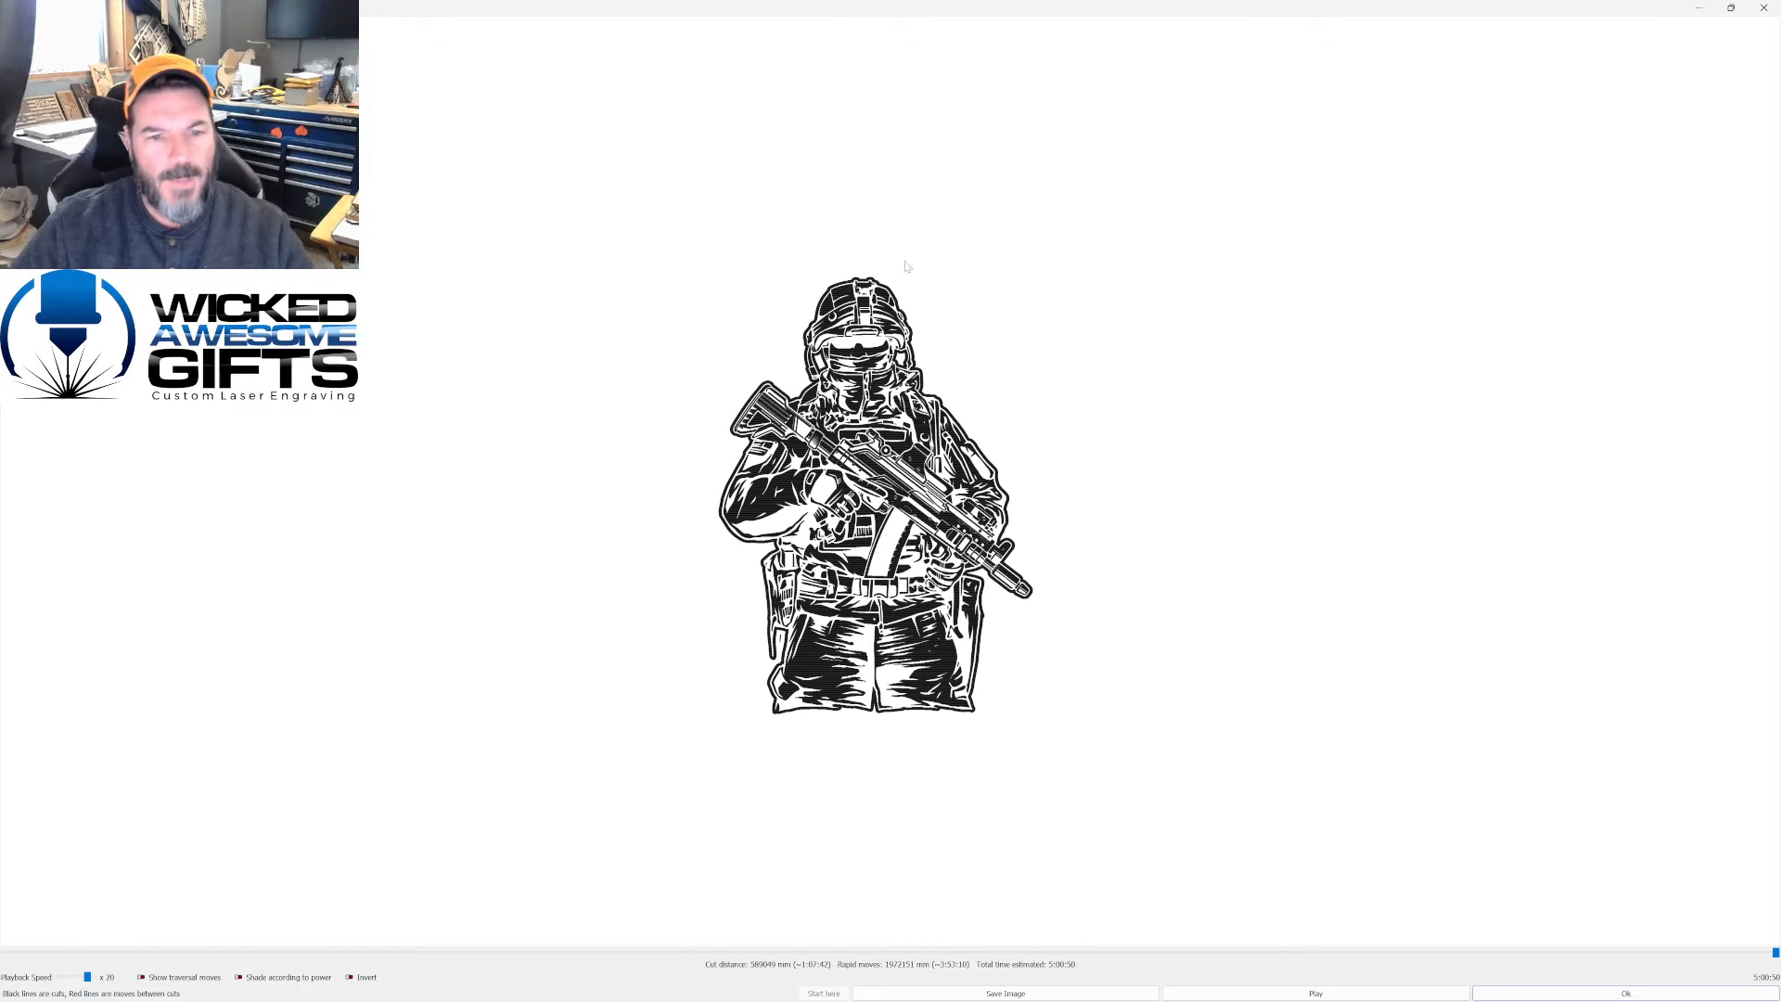
pyautogui.scroll(1, 882, 348)
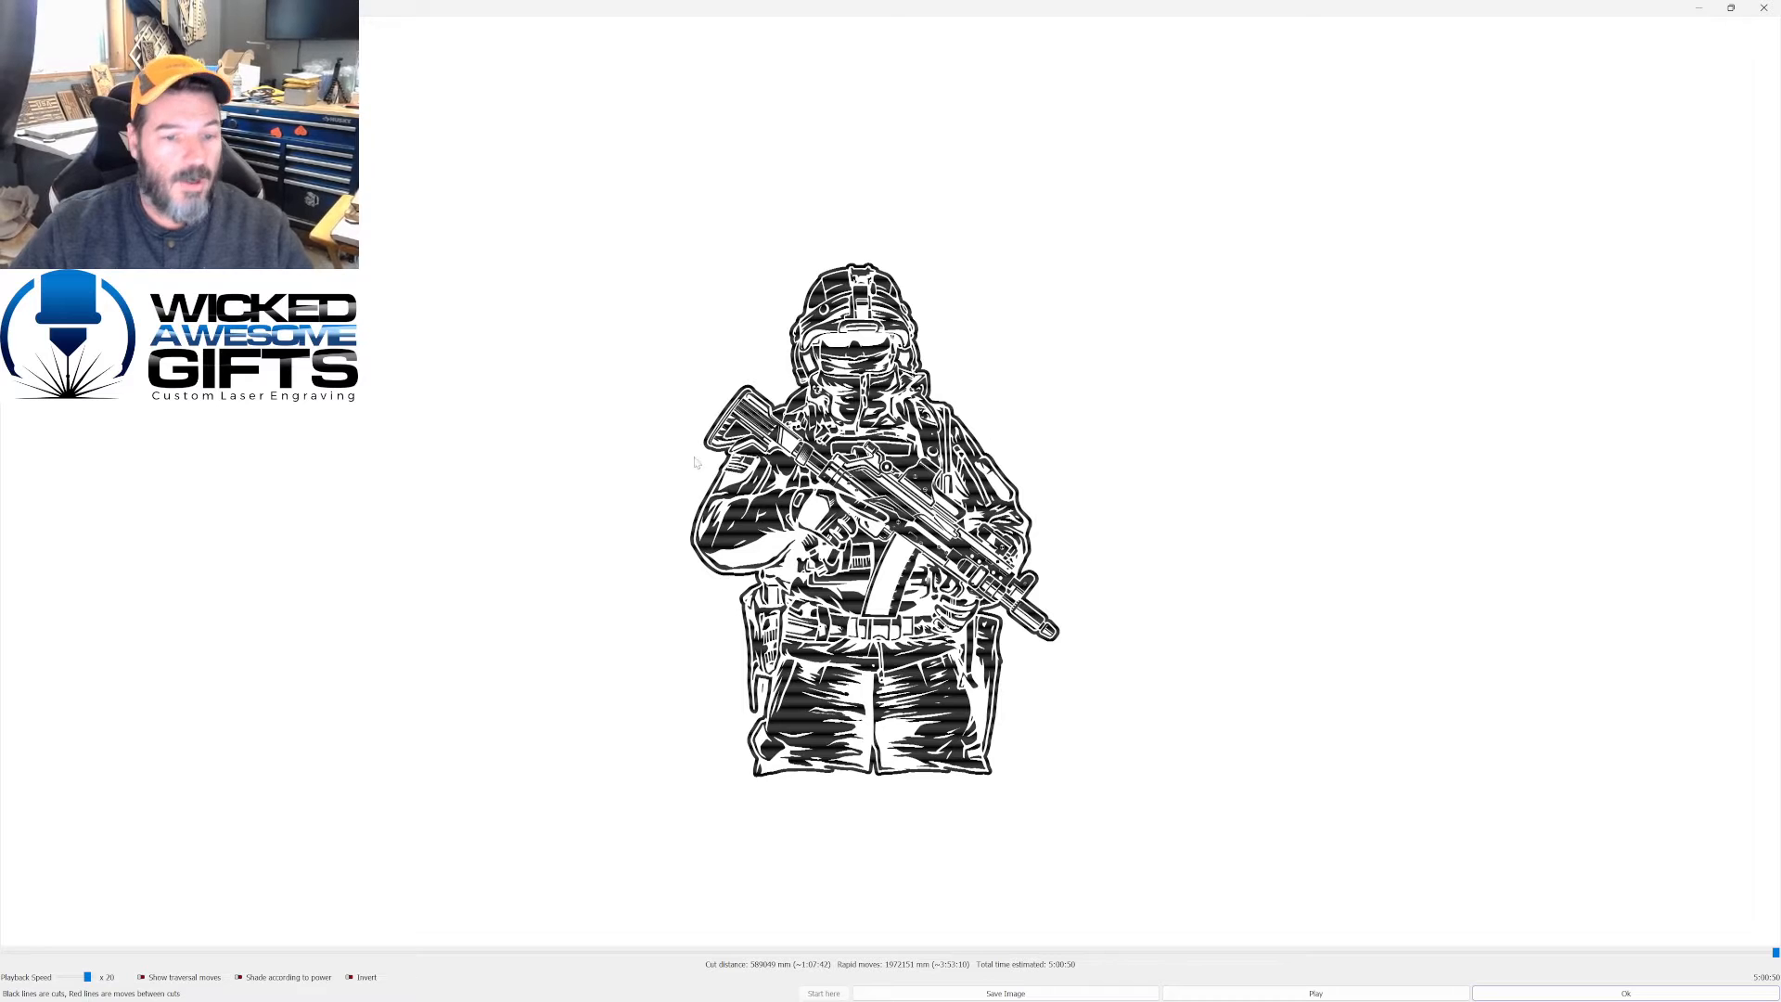
pyautogui.click(1765, 11)
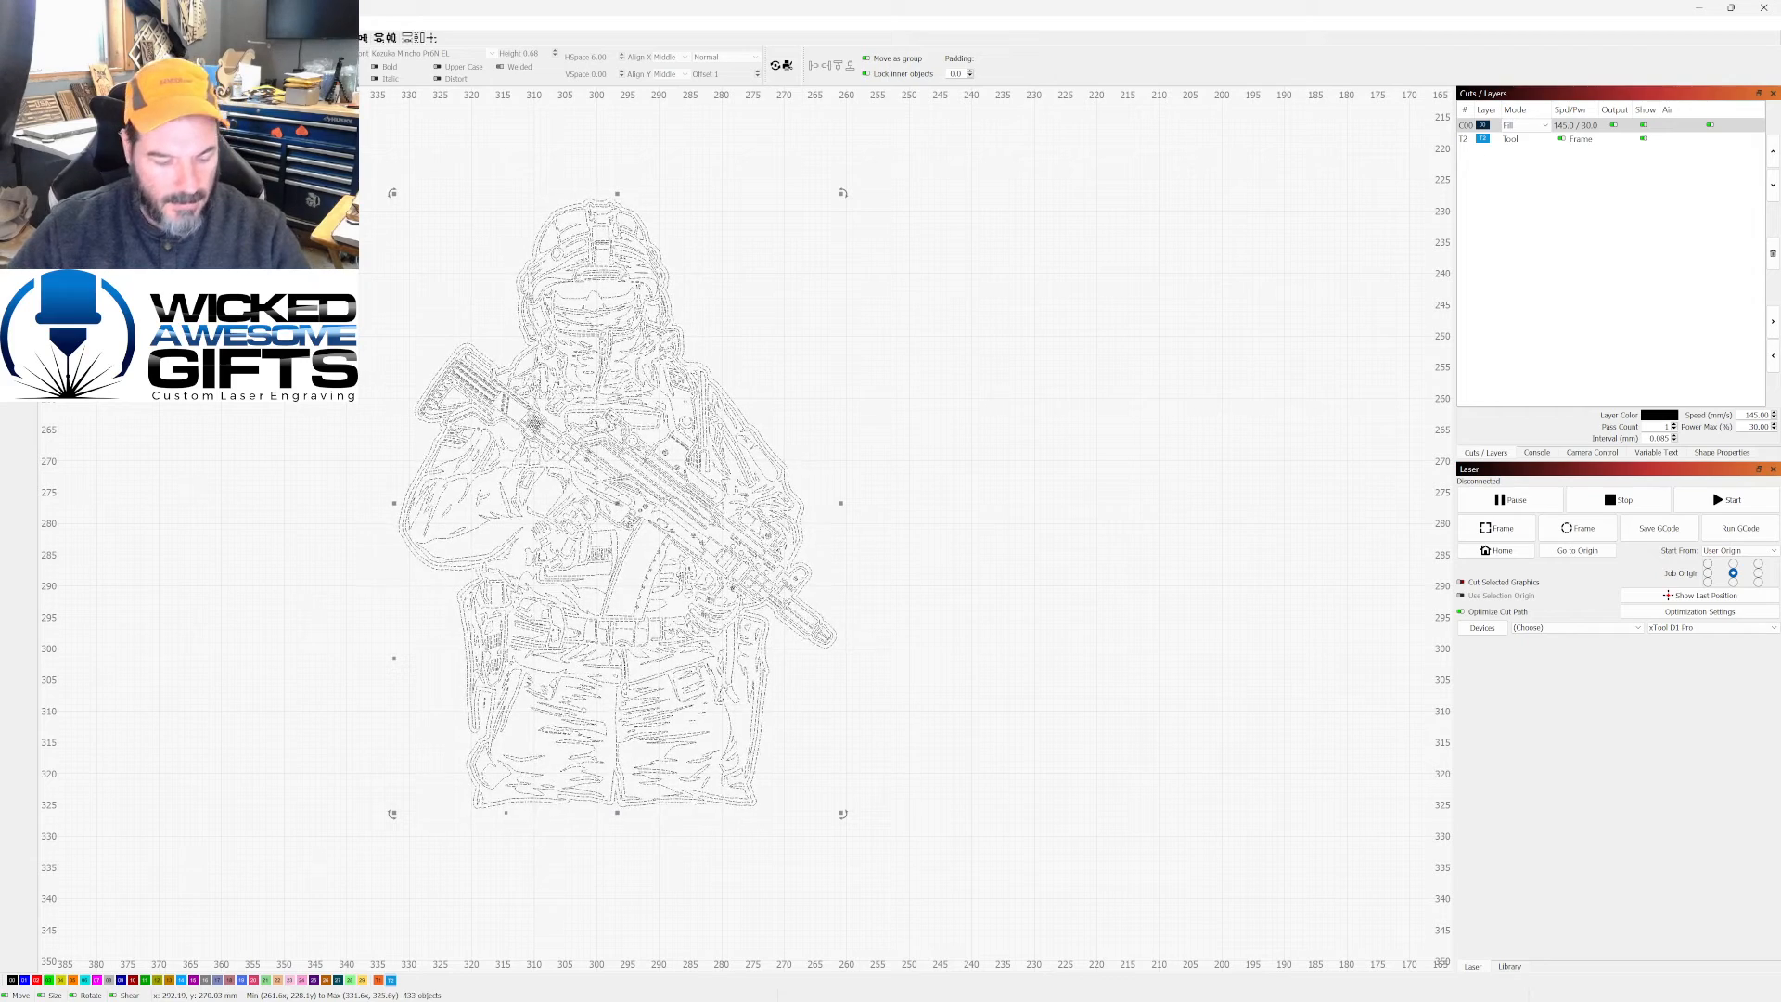
# Step: Assign the soldier's outermost outline to the blue T2 tool layer and clear the selection
pyautogui.click(729, 316)
pyautogui.click(687, 336)
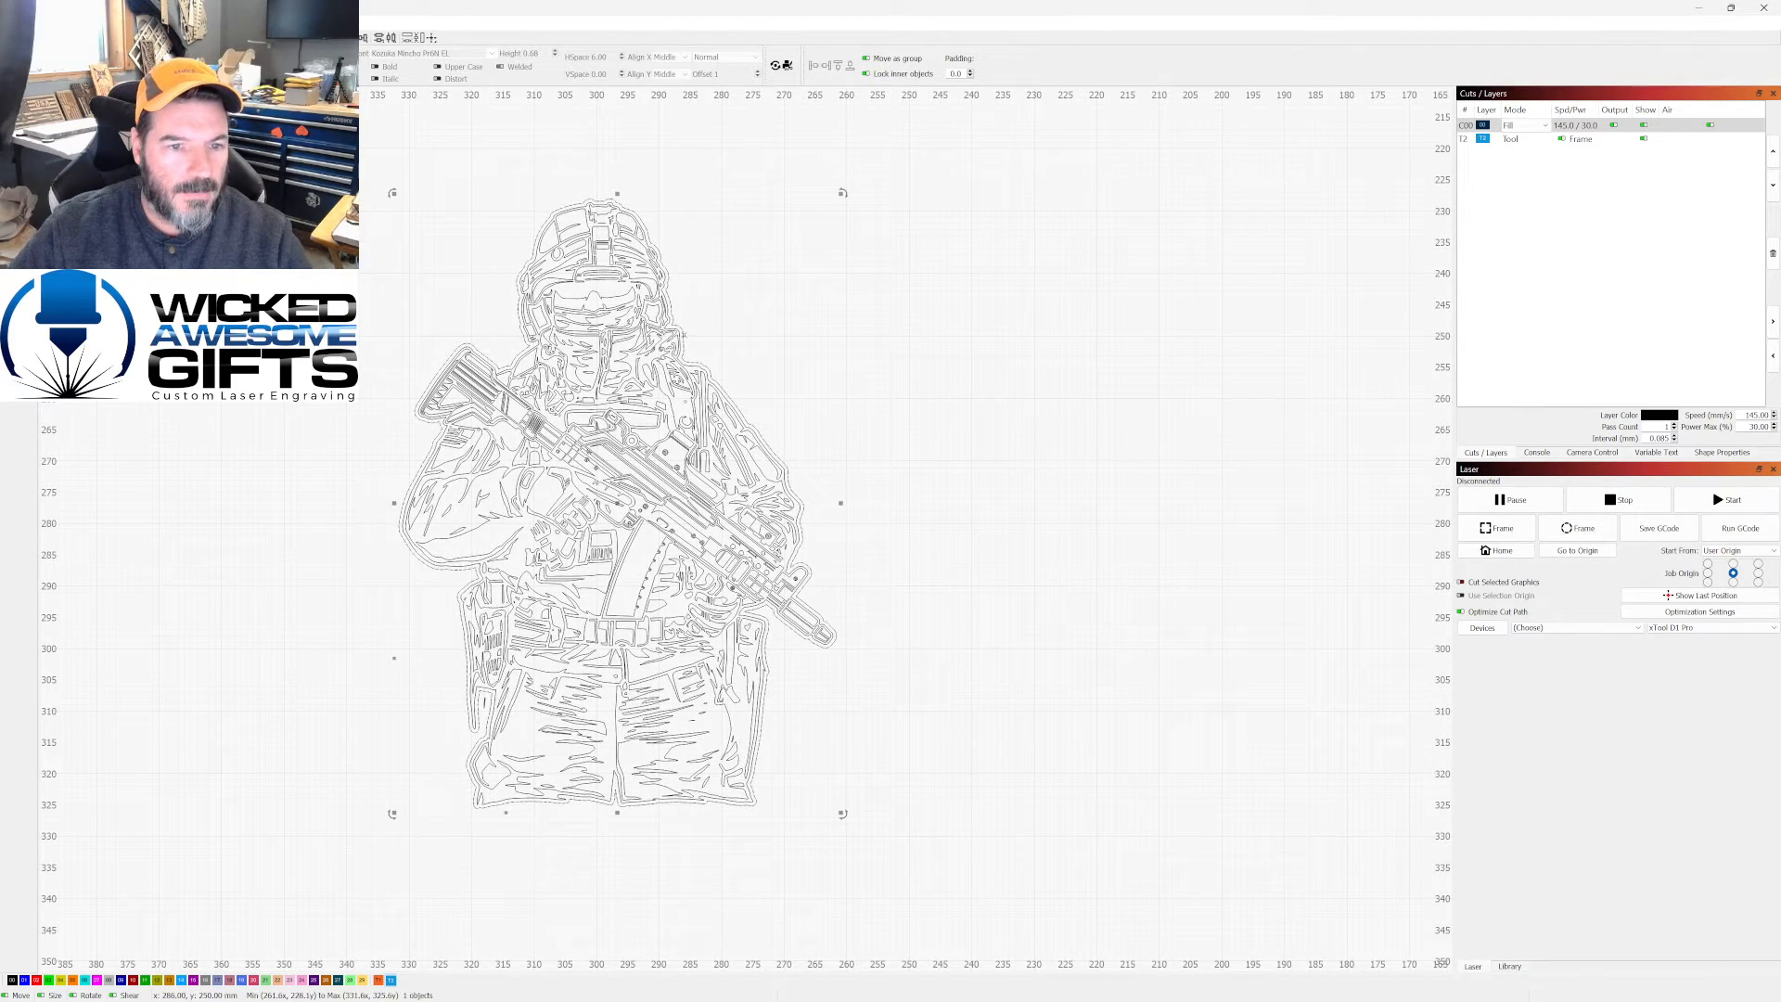
pyautogui.click(391, 980)
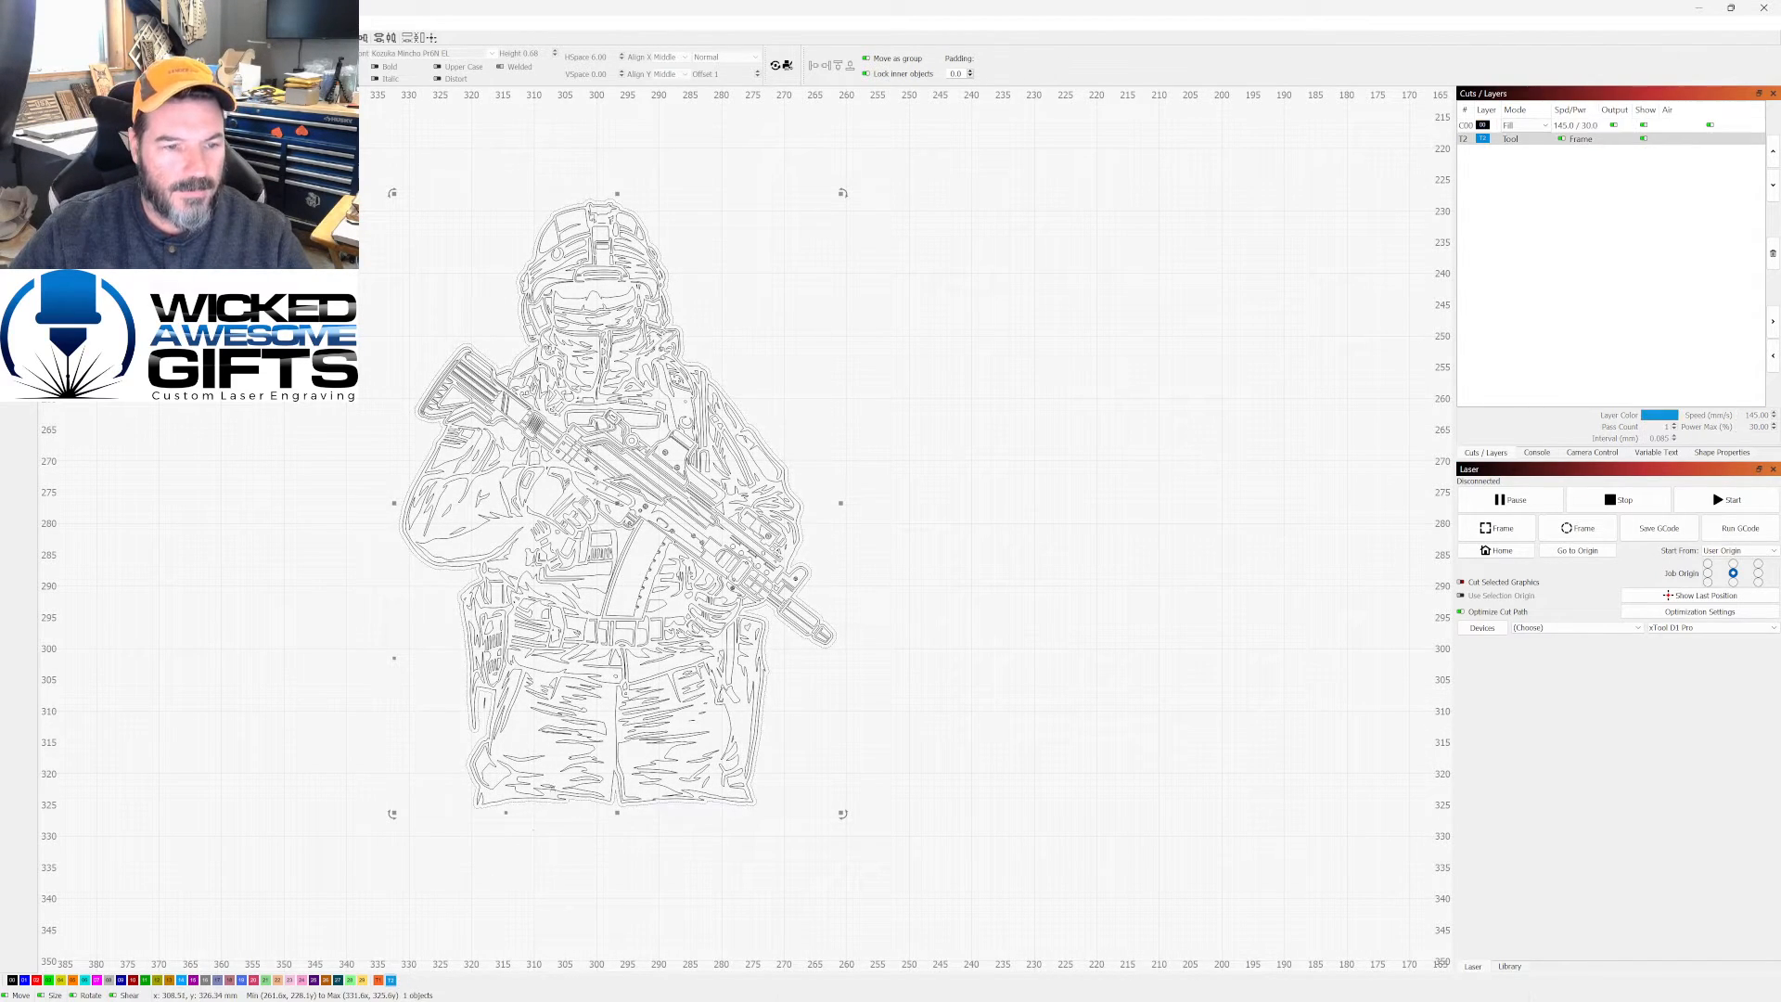
pyautogui.click(924, 419)
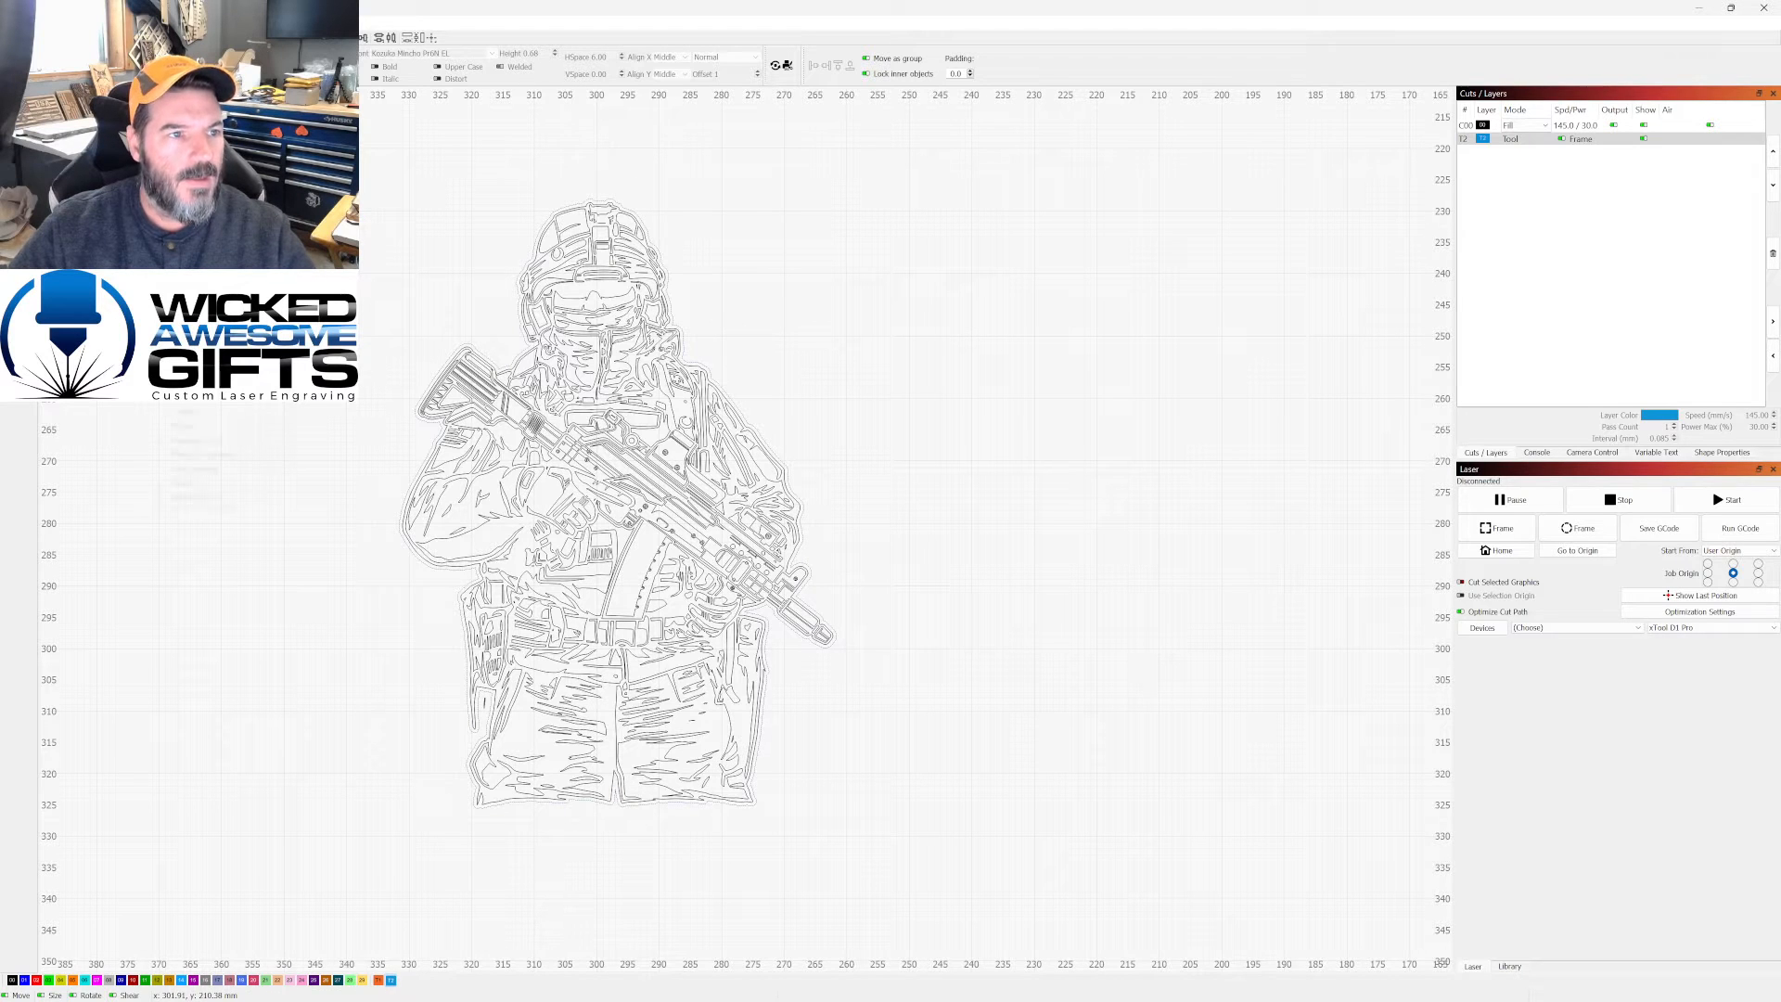
# Step: Open the laser preview, turn off Invert, and accept the preview so the setting is kept
pyautogui.hotkey('alt', 'p')
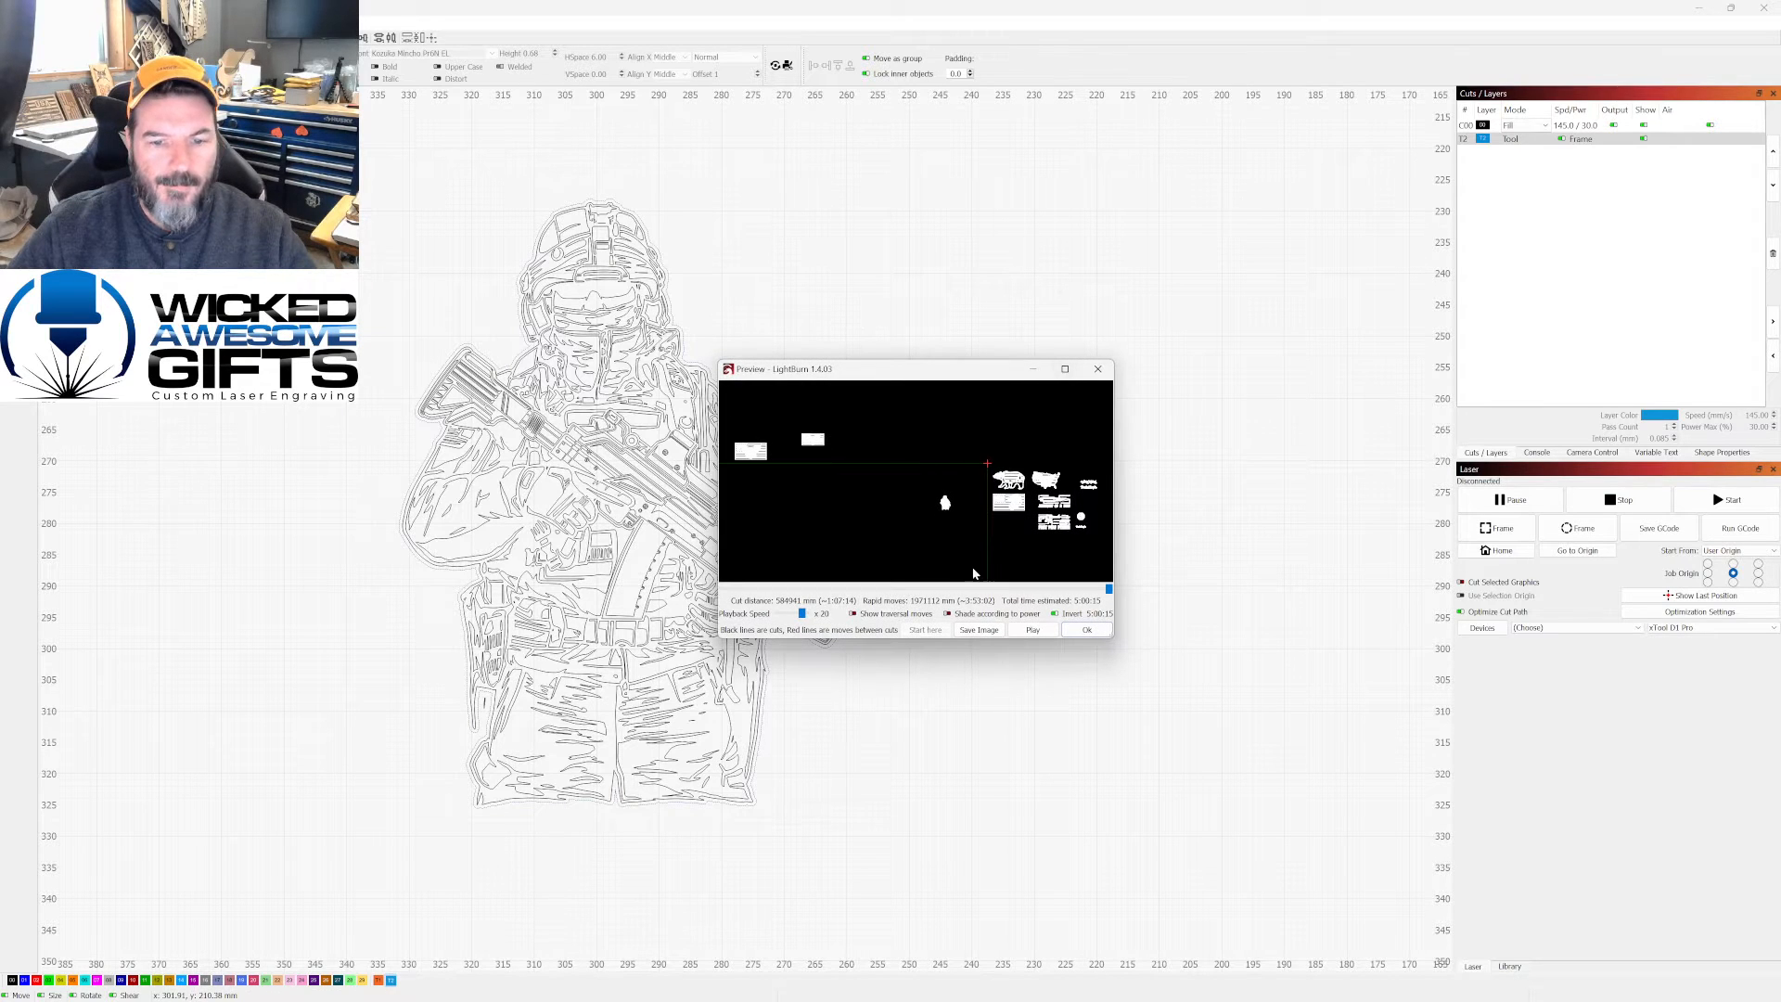
pyautogui.click(1055, 614)
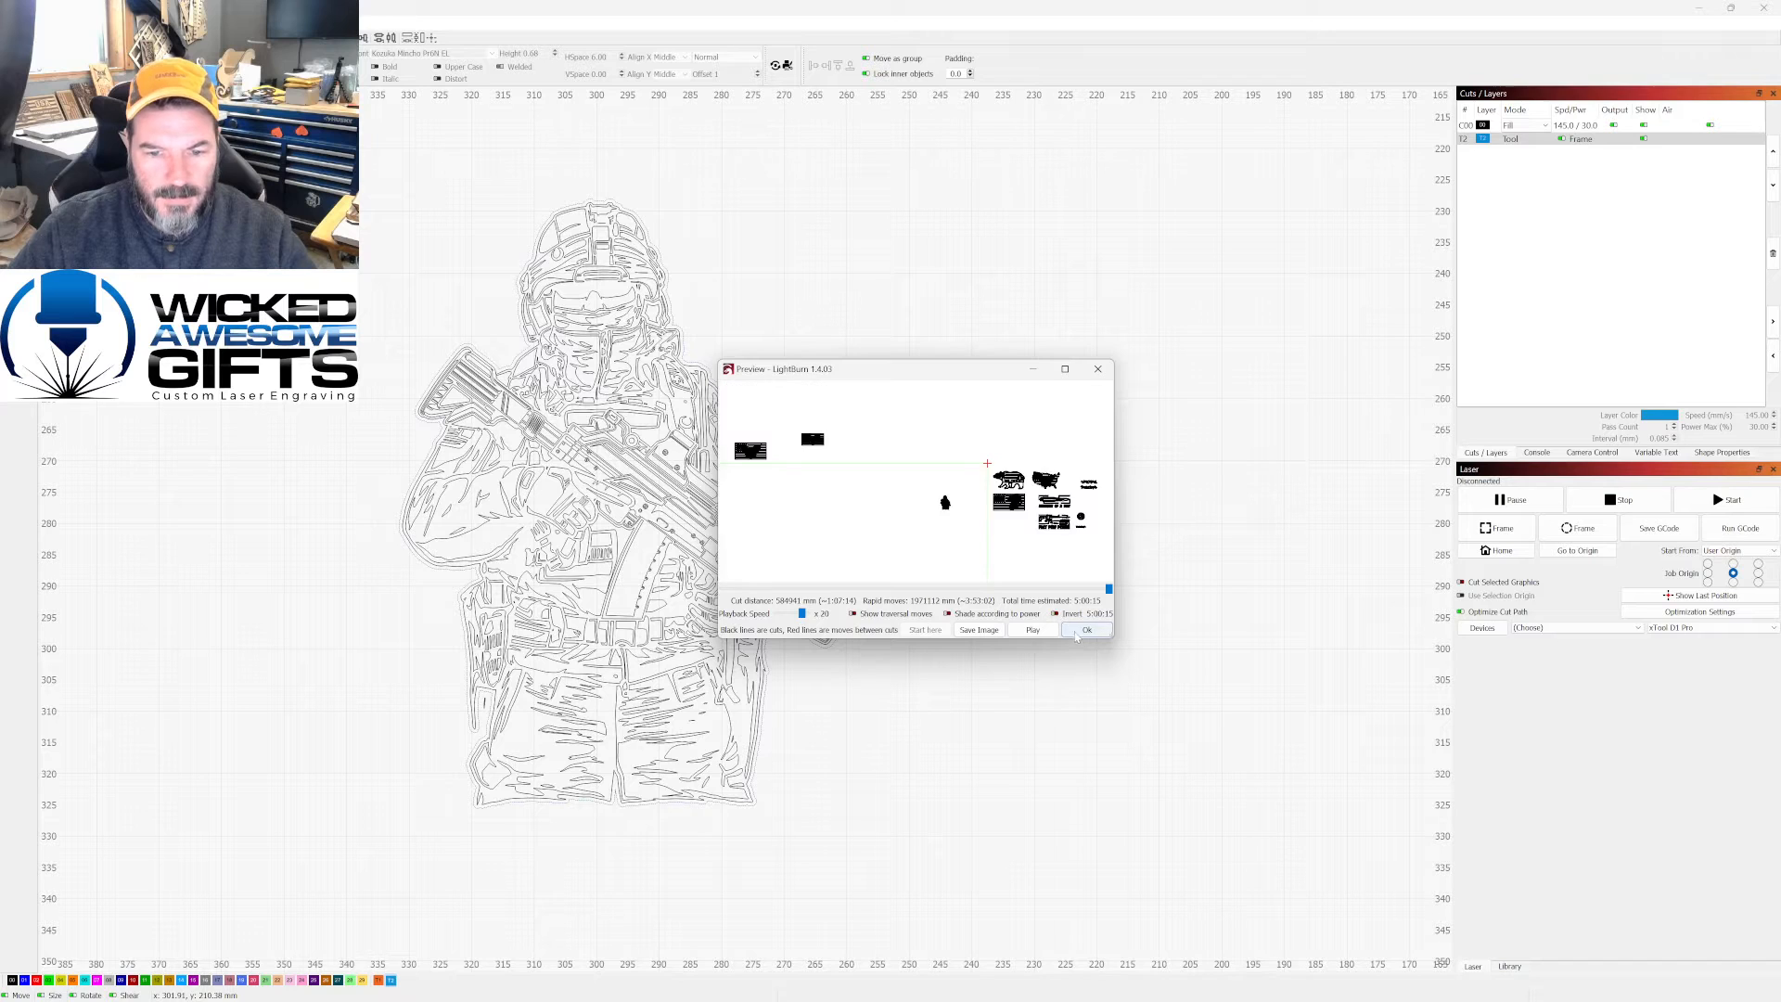
pyautogui.click(1086, 630)
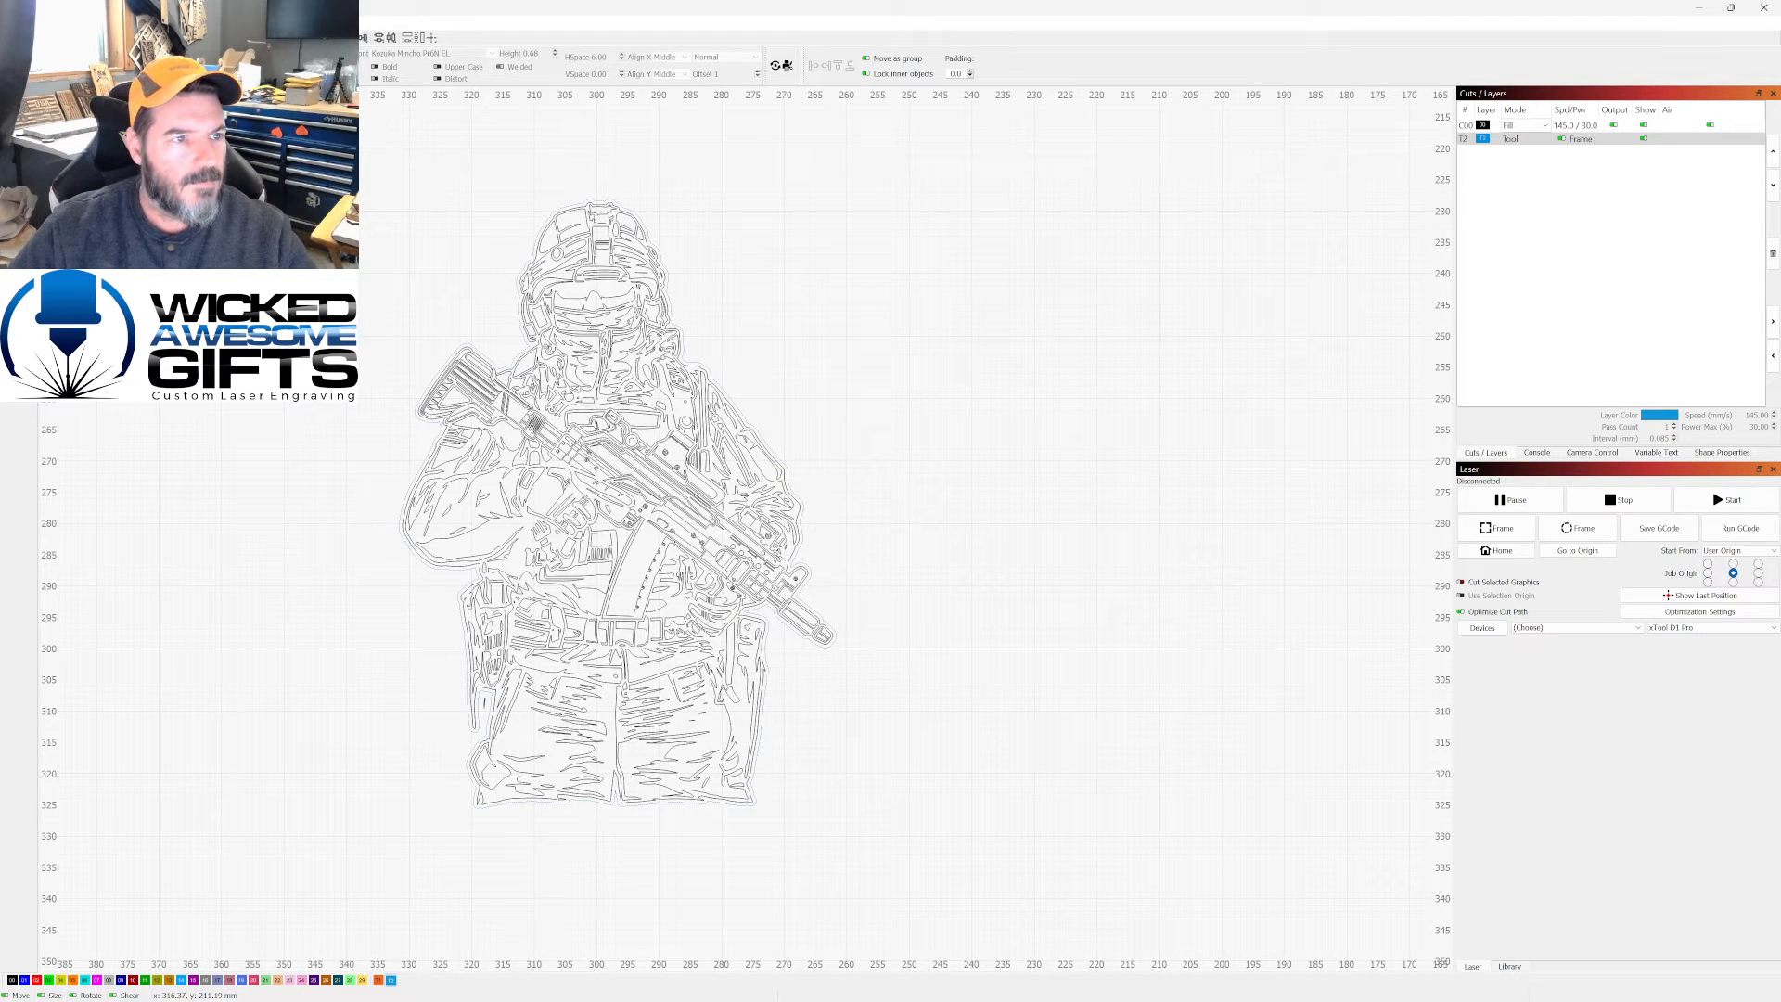
# Step: Reopen the preview maximized, examine the soldier's engraving with its outer outline on the tool layer, and close the preview
pyautogui.hotkey('alt', 'p')
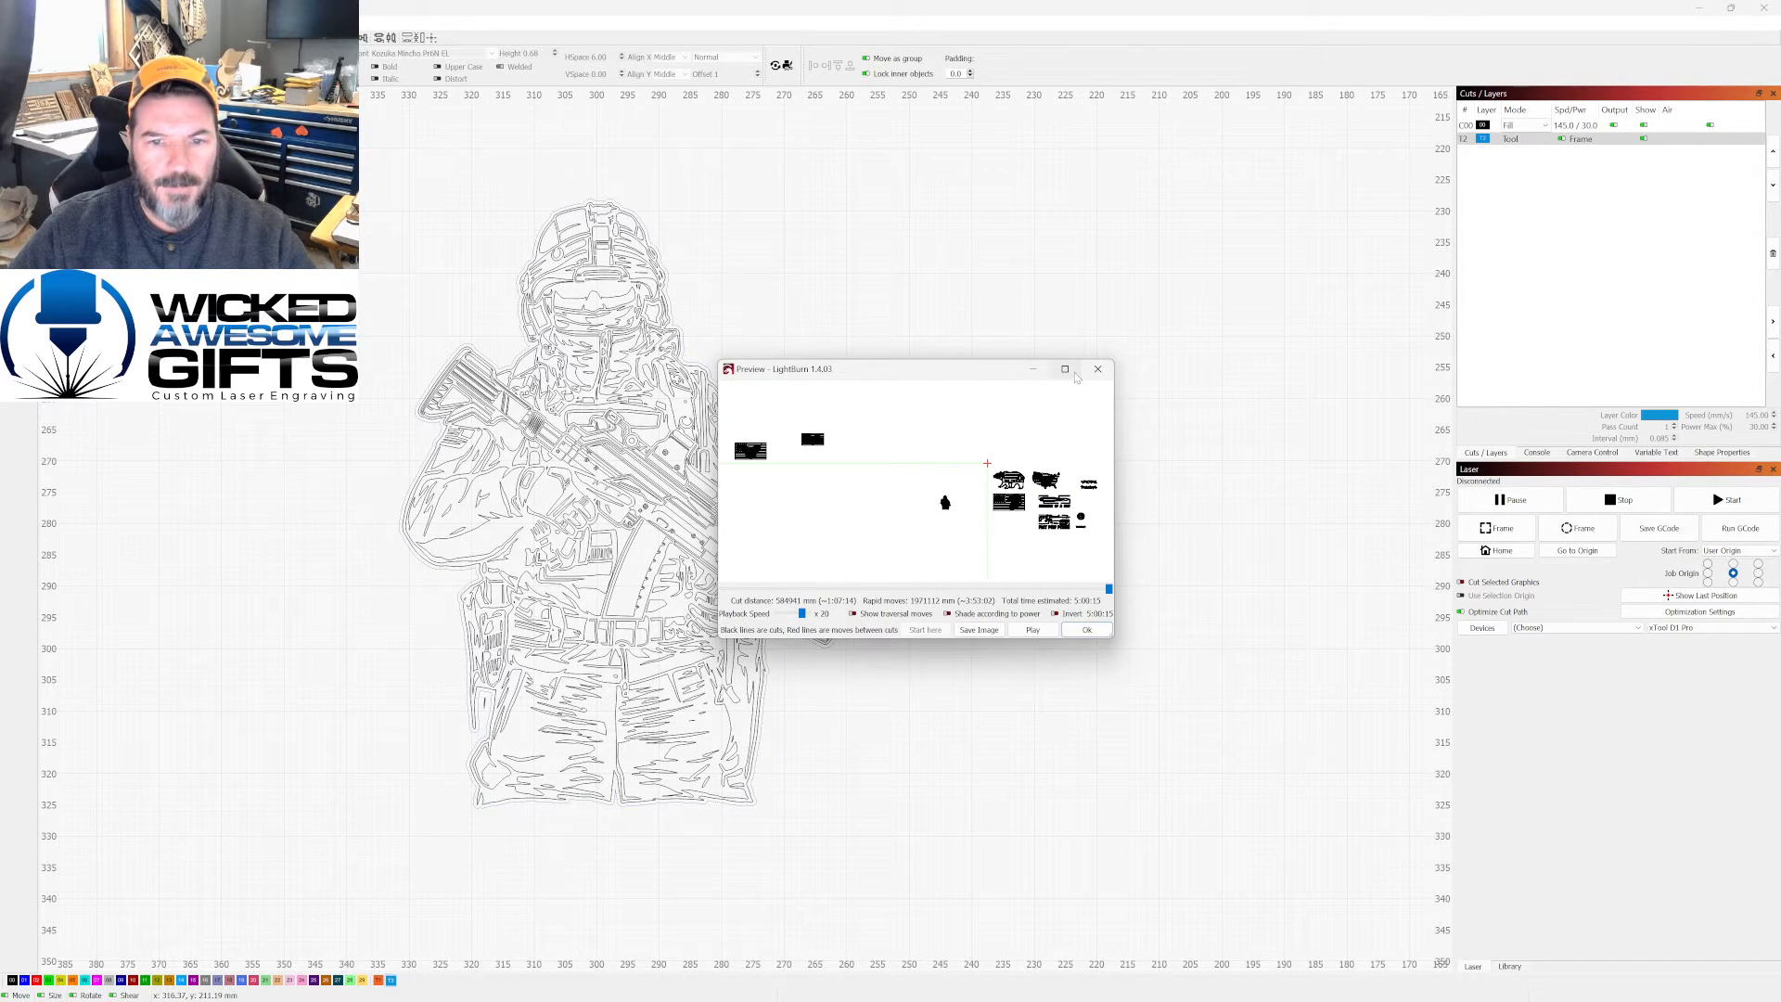
pyautogui.click(1066, 370)
pyautogui.scroll(5, 1041, 596)
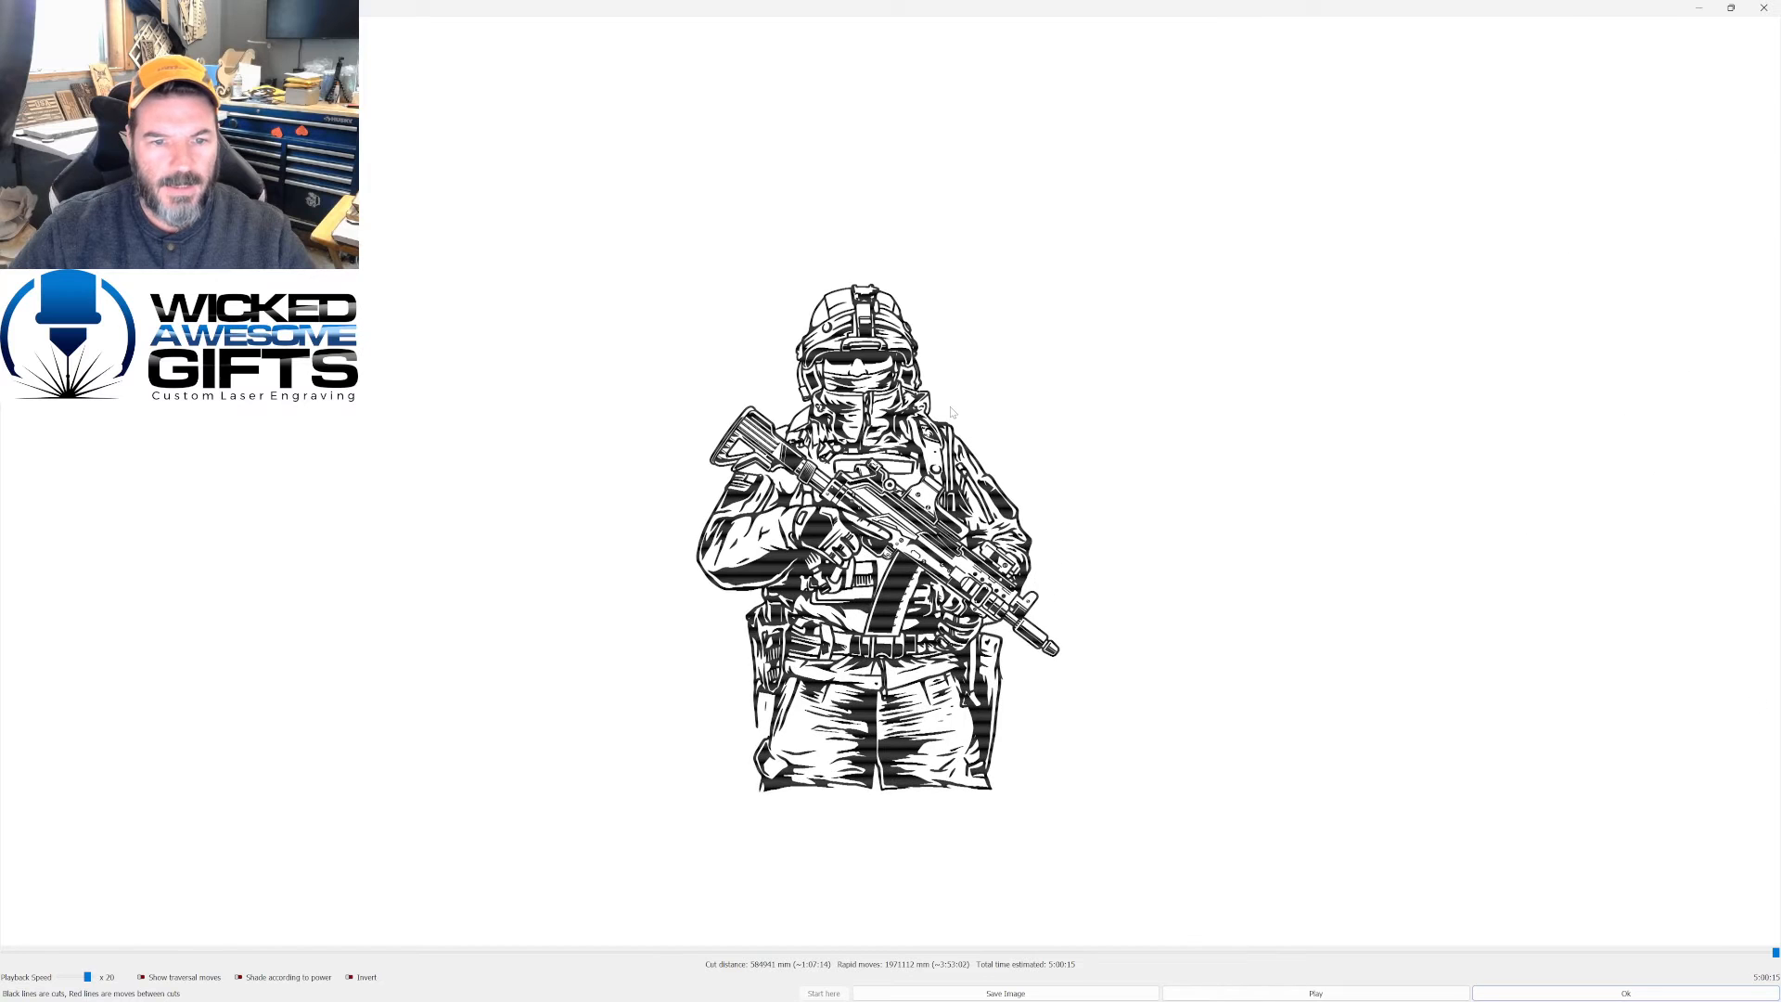
pyautogui.scroll(1, 945, 821)
pyautogui.scroll(-1, 988, 790)
pyautogui.scroll(1, 988, 790)
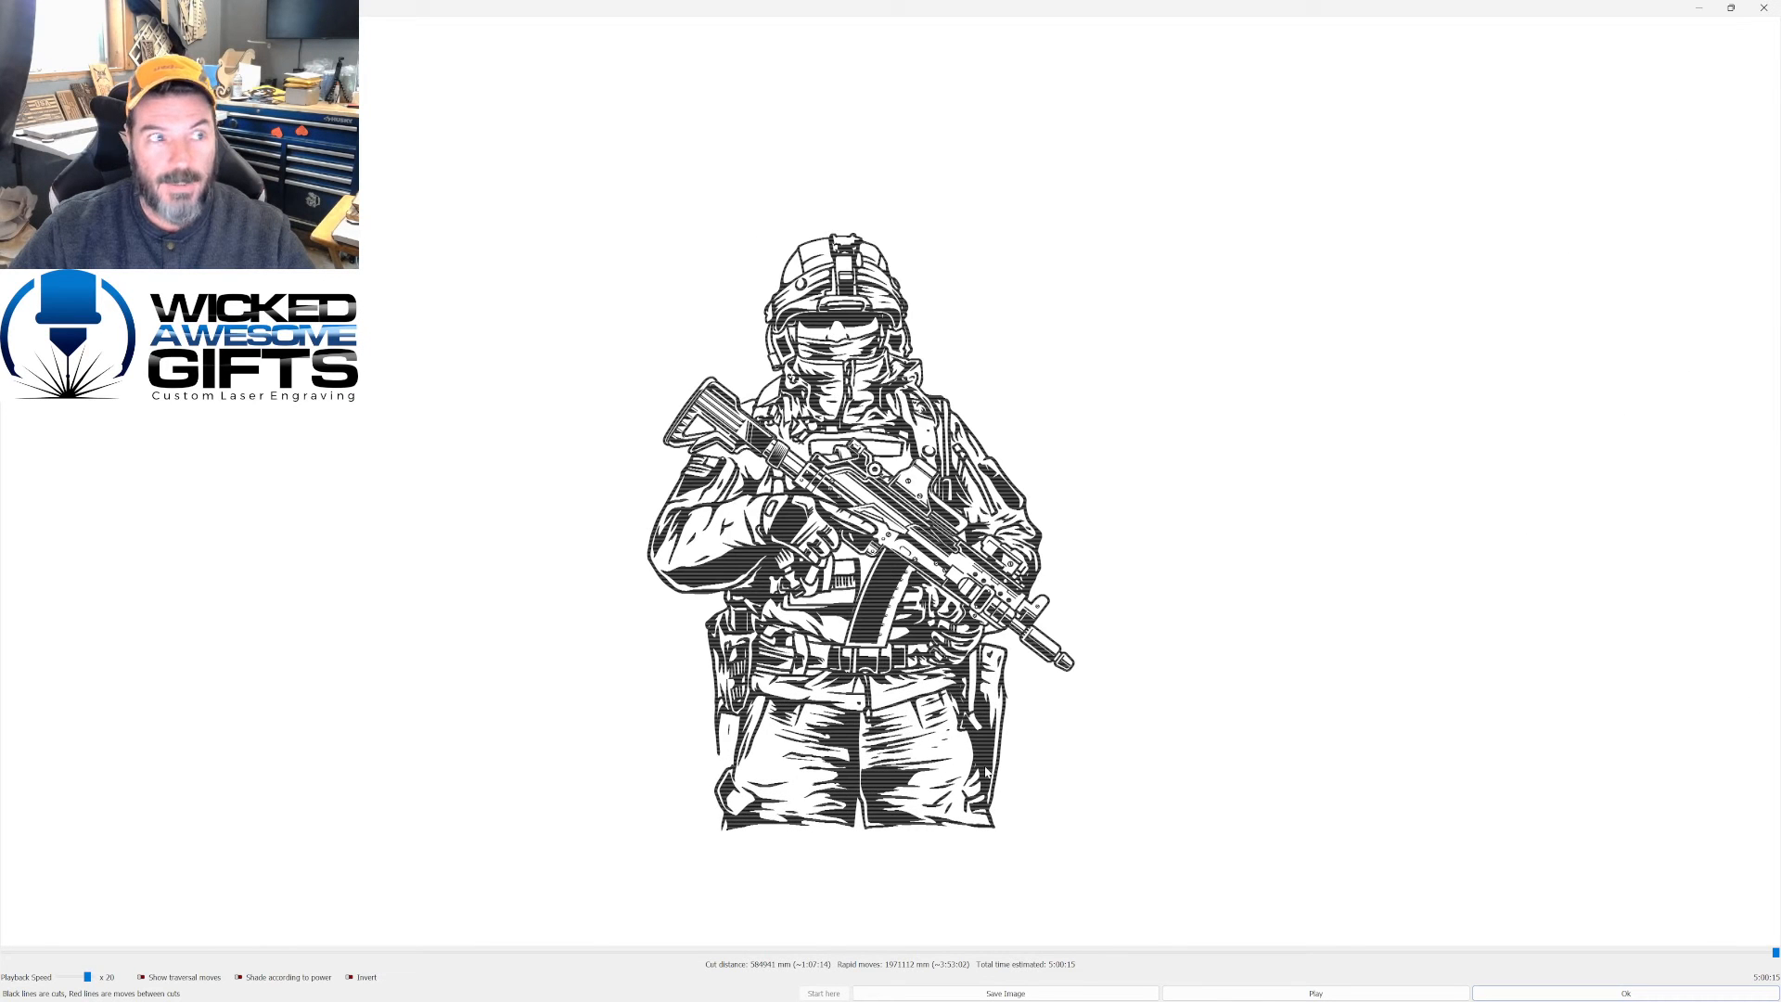
pyautogui.scroll(1, 880, 802)
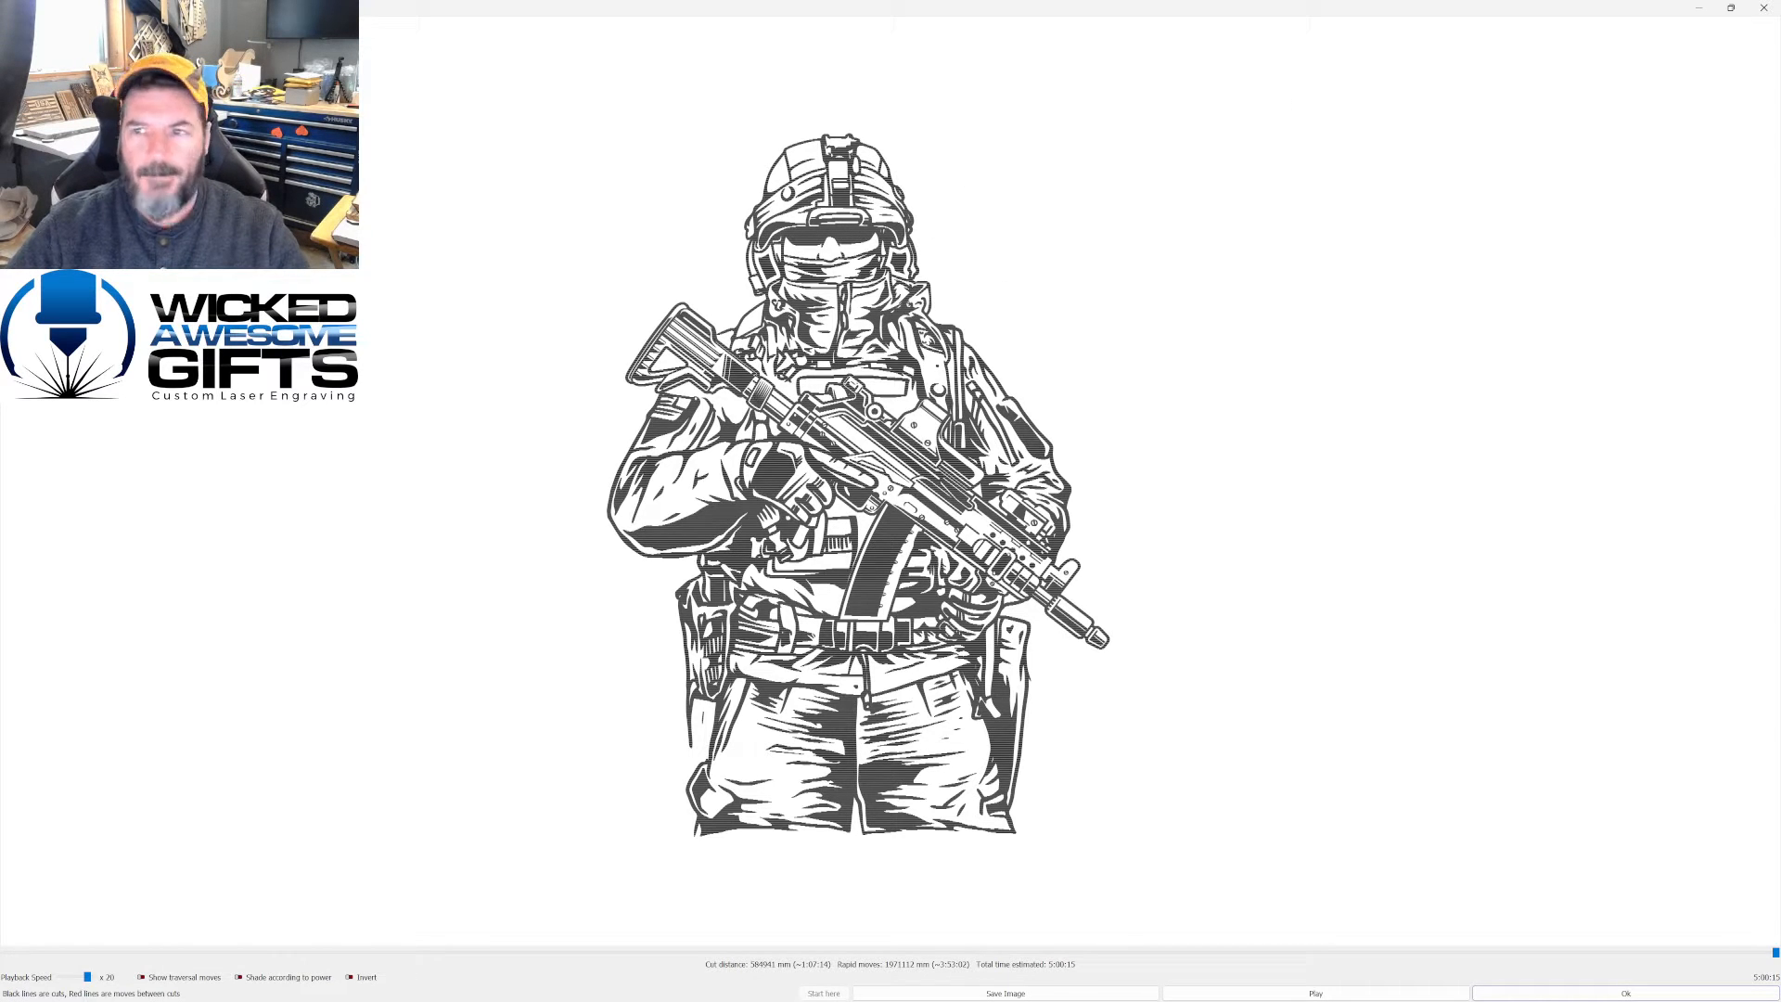
pyautogui.click(1764, 10)
# Step: Duplicate the whole soldier design and place the copy about 79 mm to the right, level with the original
pyautogui.scroll(-1, 759, 328)
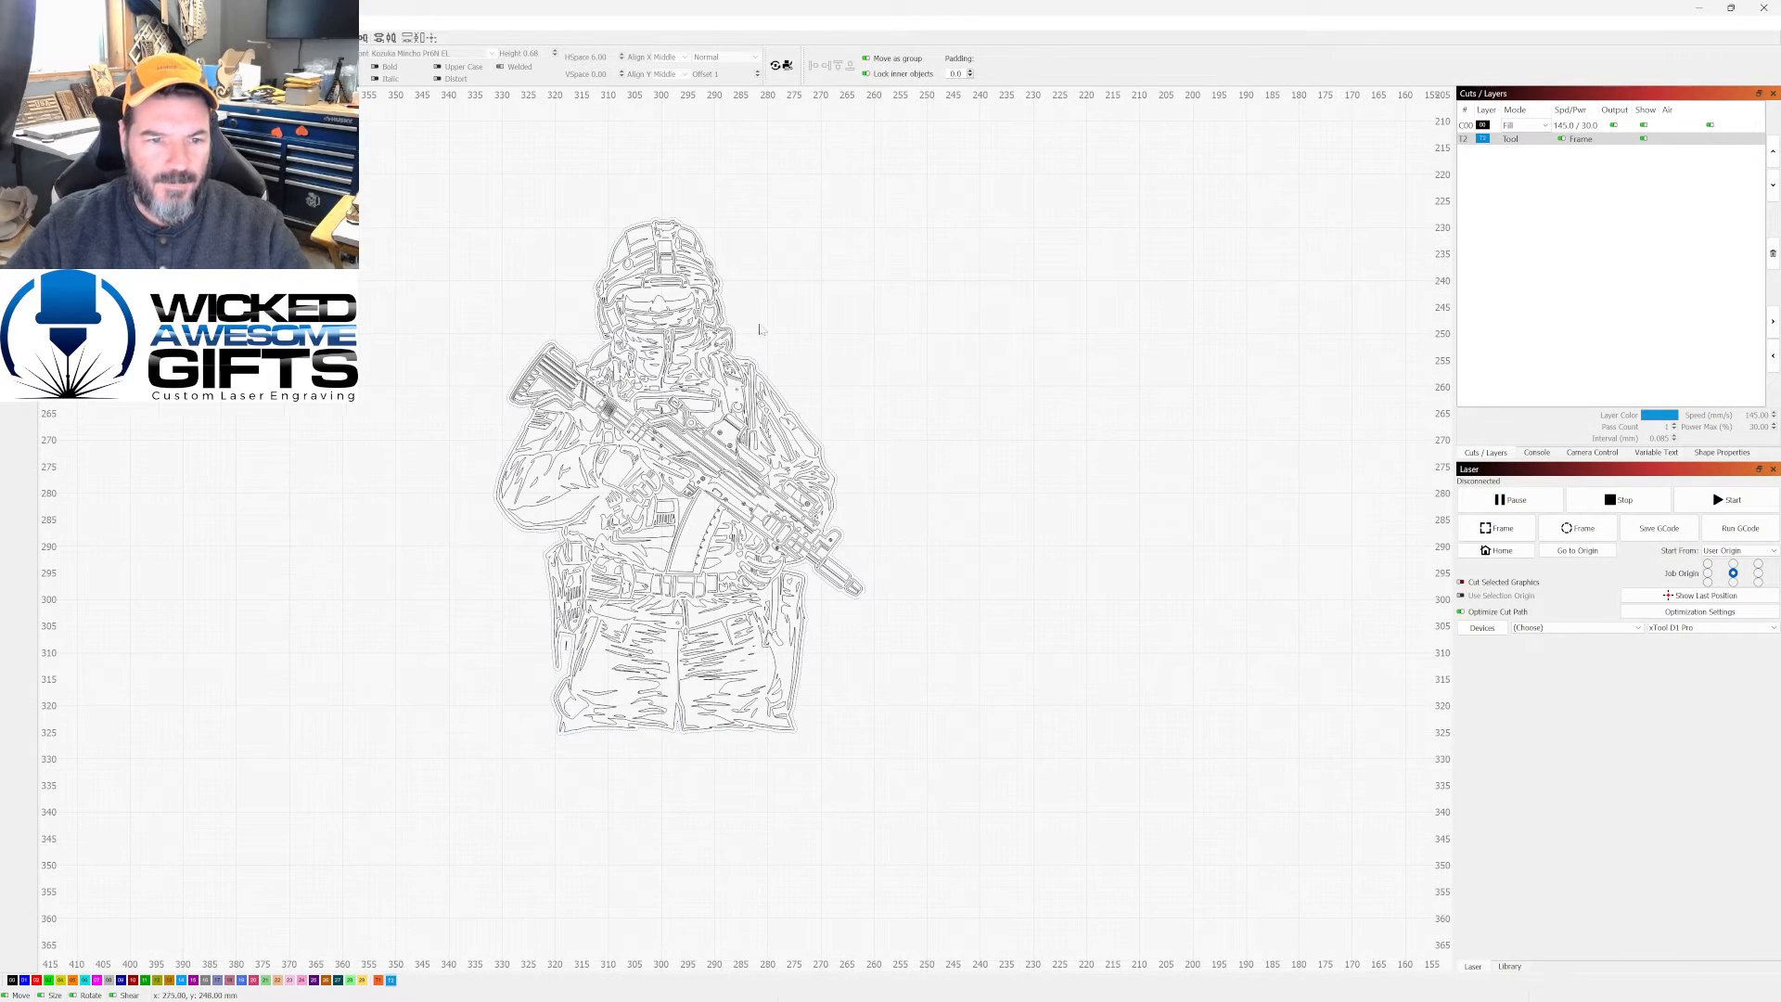
pyautogui.moveTo(384, 178); pyautogui.dragTo(972, 772)
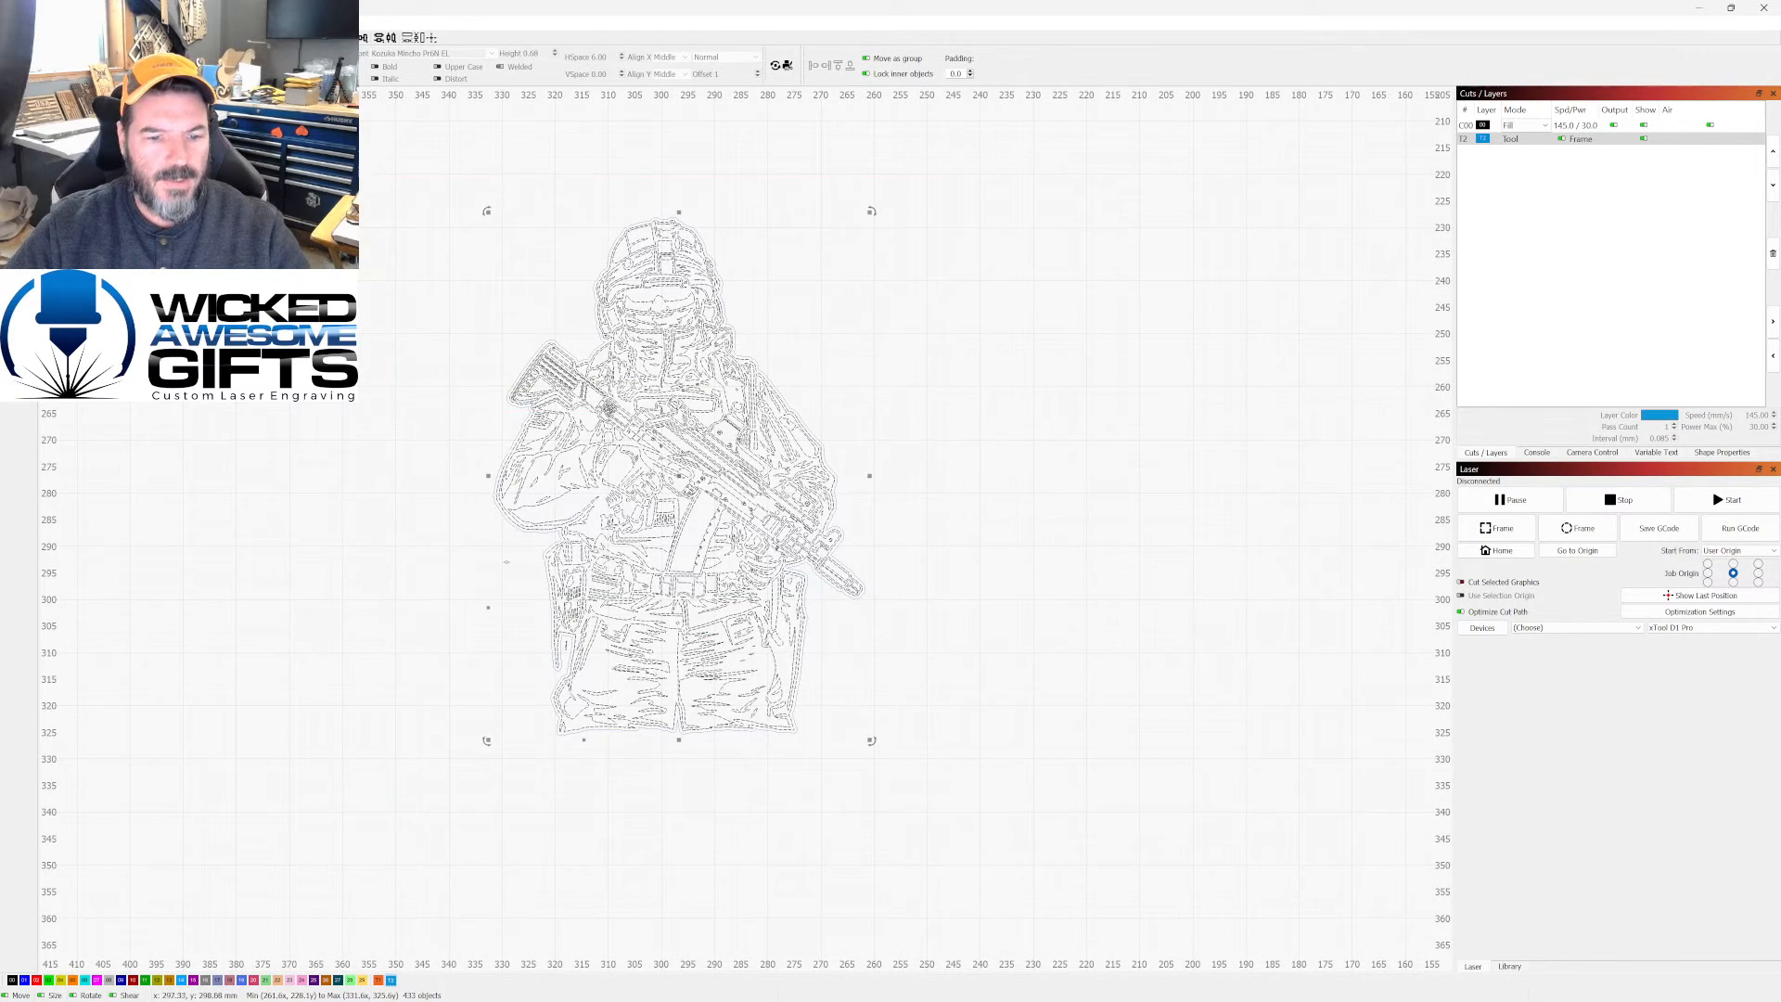
pyautogui.scroll(-1, 821, 493)
pyautogui.scroll(1, 807, 515)
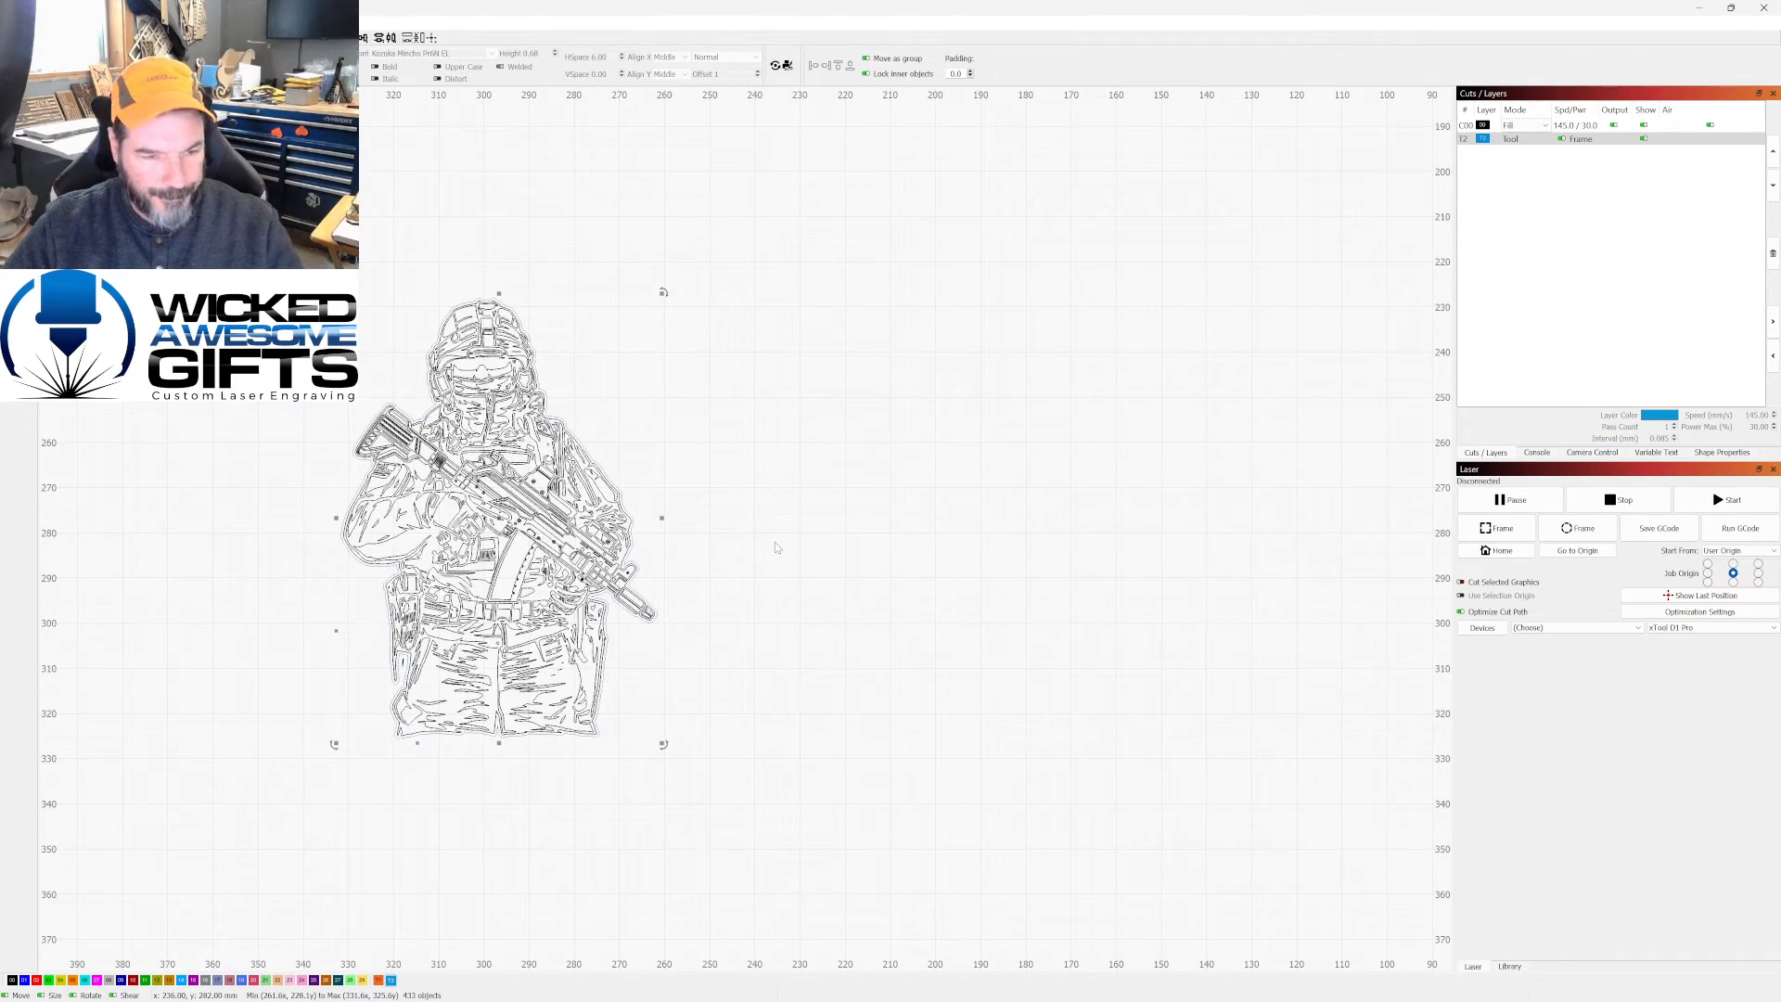
pyautogui.press('Down')
pyautogui.press('Right')
pyautogui.press('Right')
pyautogui.press('Right')
pyautogui.press('Right')
pyautogui.press('Right')
pyautogui.press('Right')
pyautogui.press('Right')
pyautogui.press('Right')
pyautogui.press('Right')
pyautogui.press('Right')
pyautogui.press('Right')
pyautogui.press('Right')
pyautogui.press('Right')
pyautogui.press('Right')
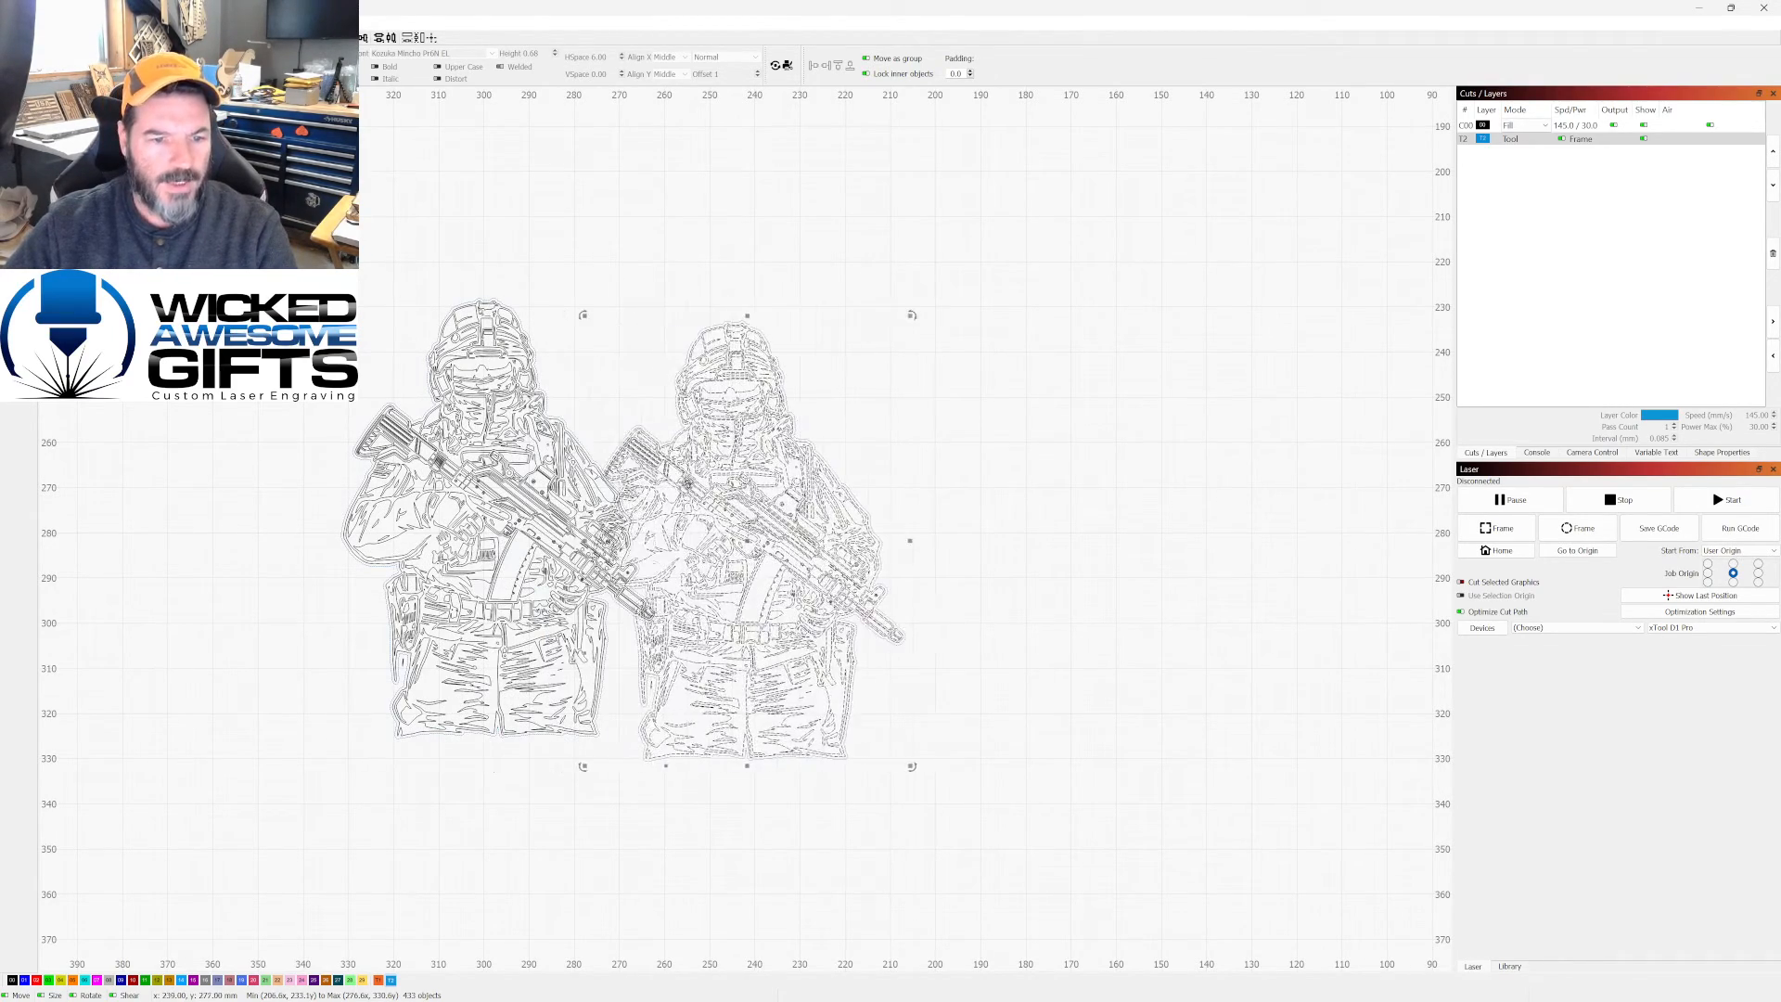
pyautogui.press('Right')
pyautogui.press('Right')
pyautogui.press('Right')
pyautogui.press('Right')
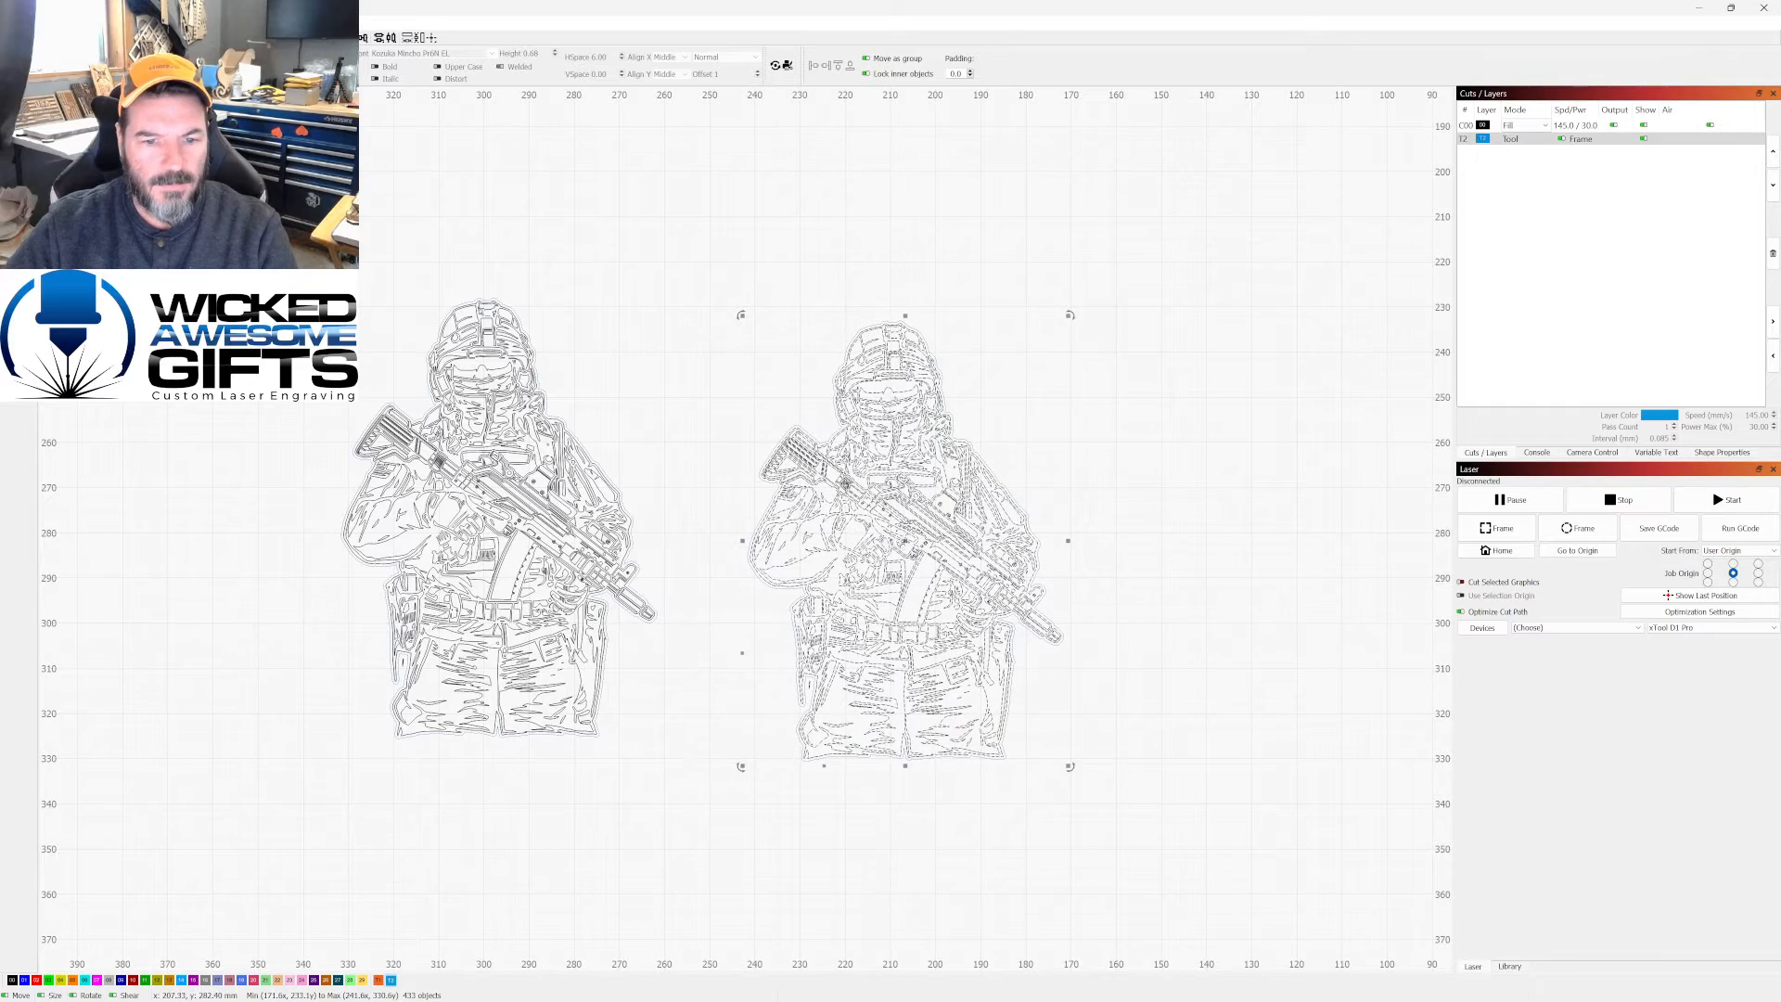
pyautogui.moveTo(906, 541); pyautogui.dragTo(854, 520)
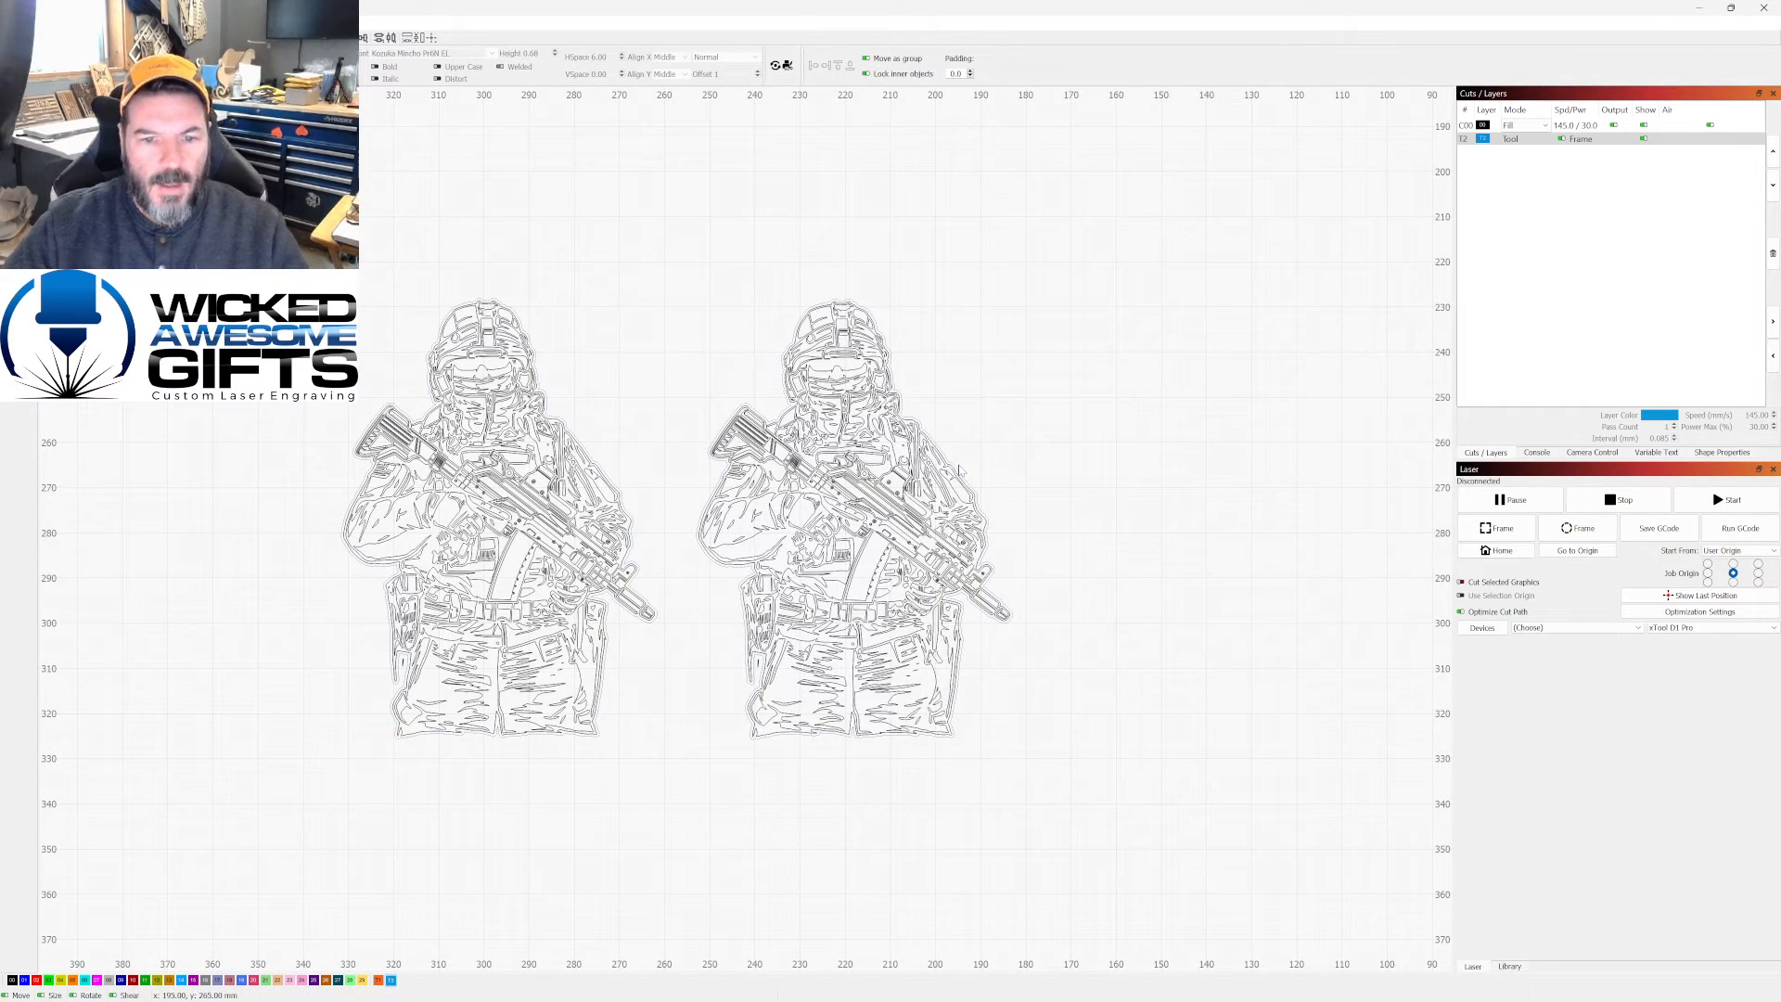
# Step: Delete the outermost outline around the copied soldier
pyautogui.click(952, 465)
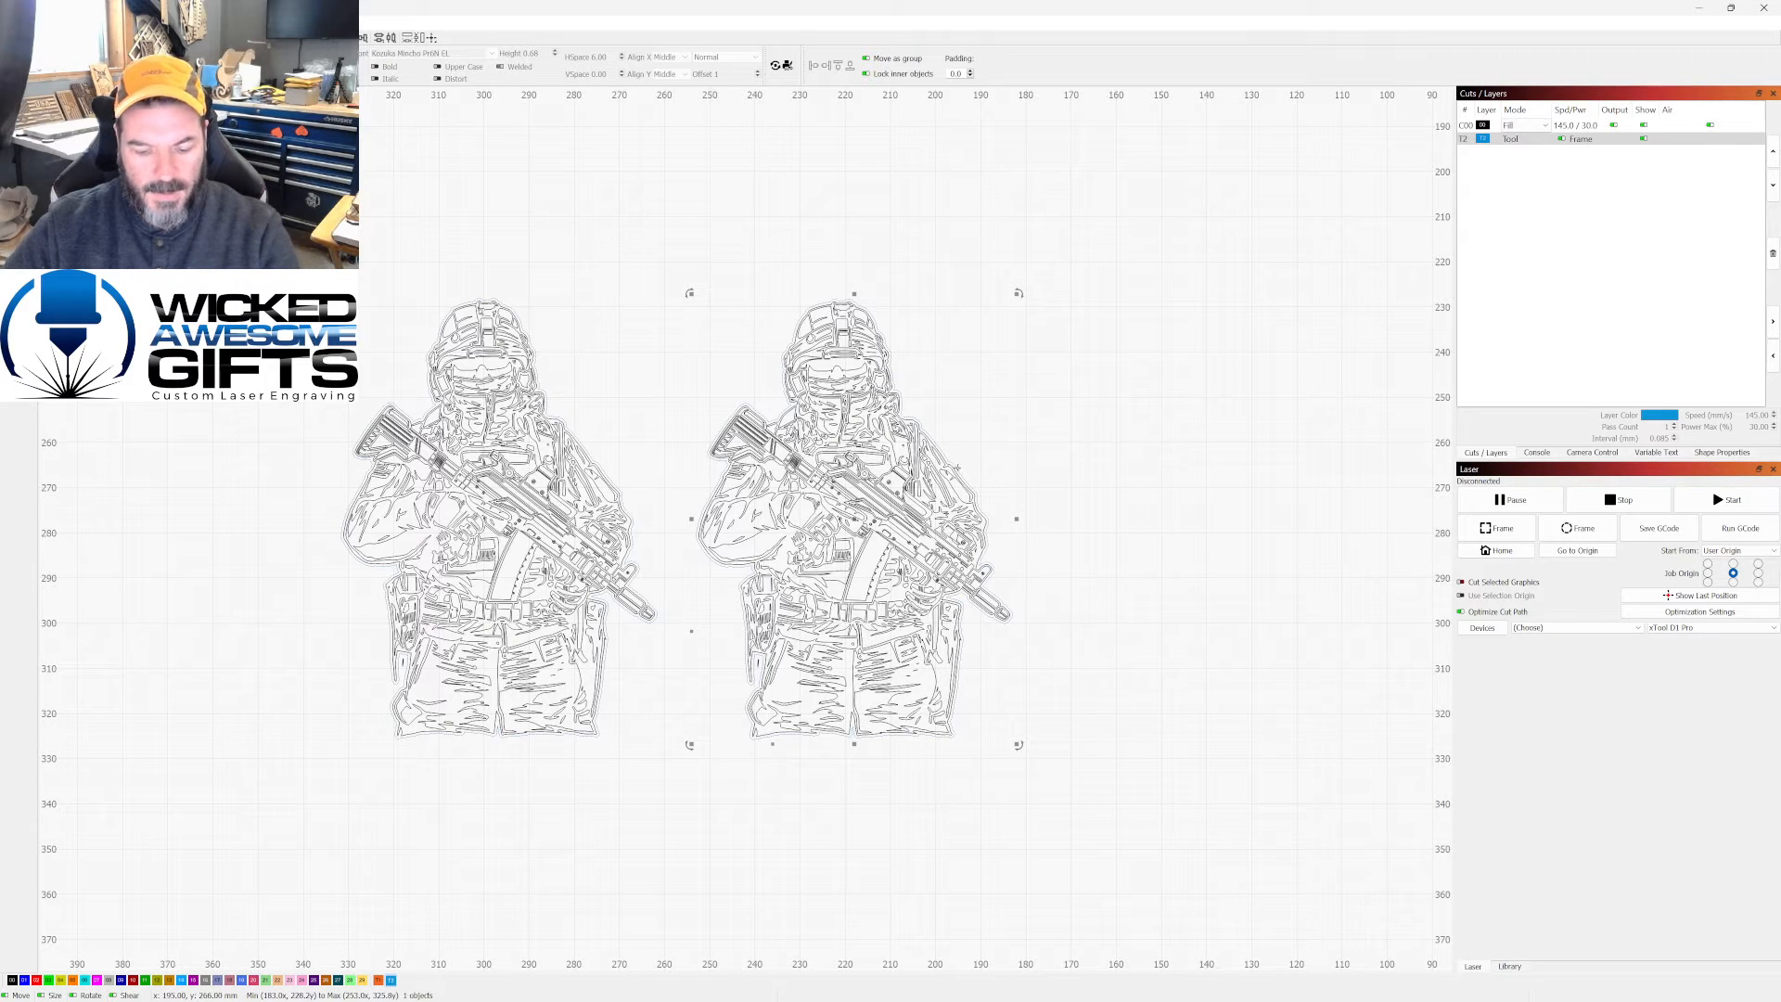
pyautogui.press('Delete')
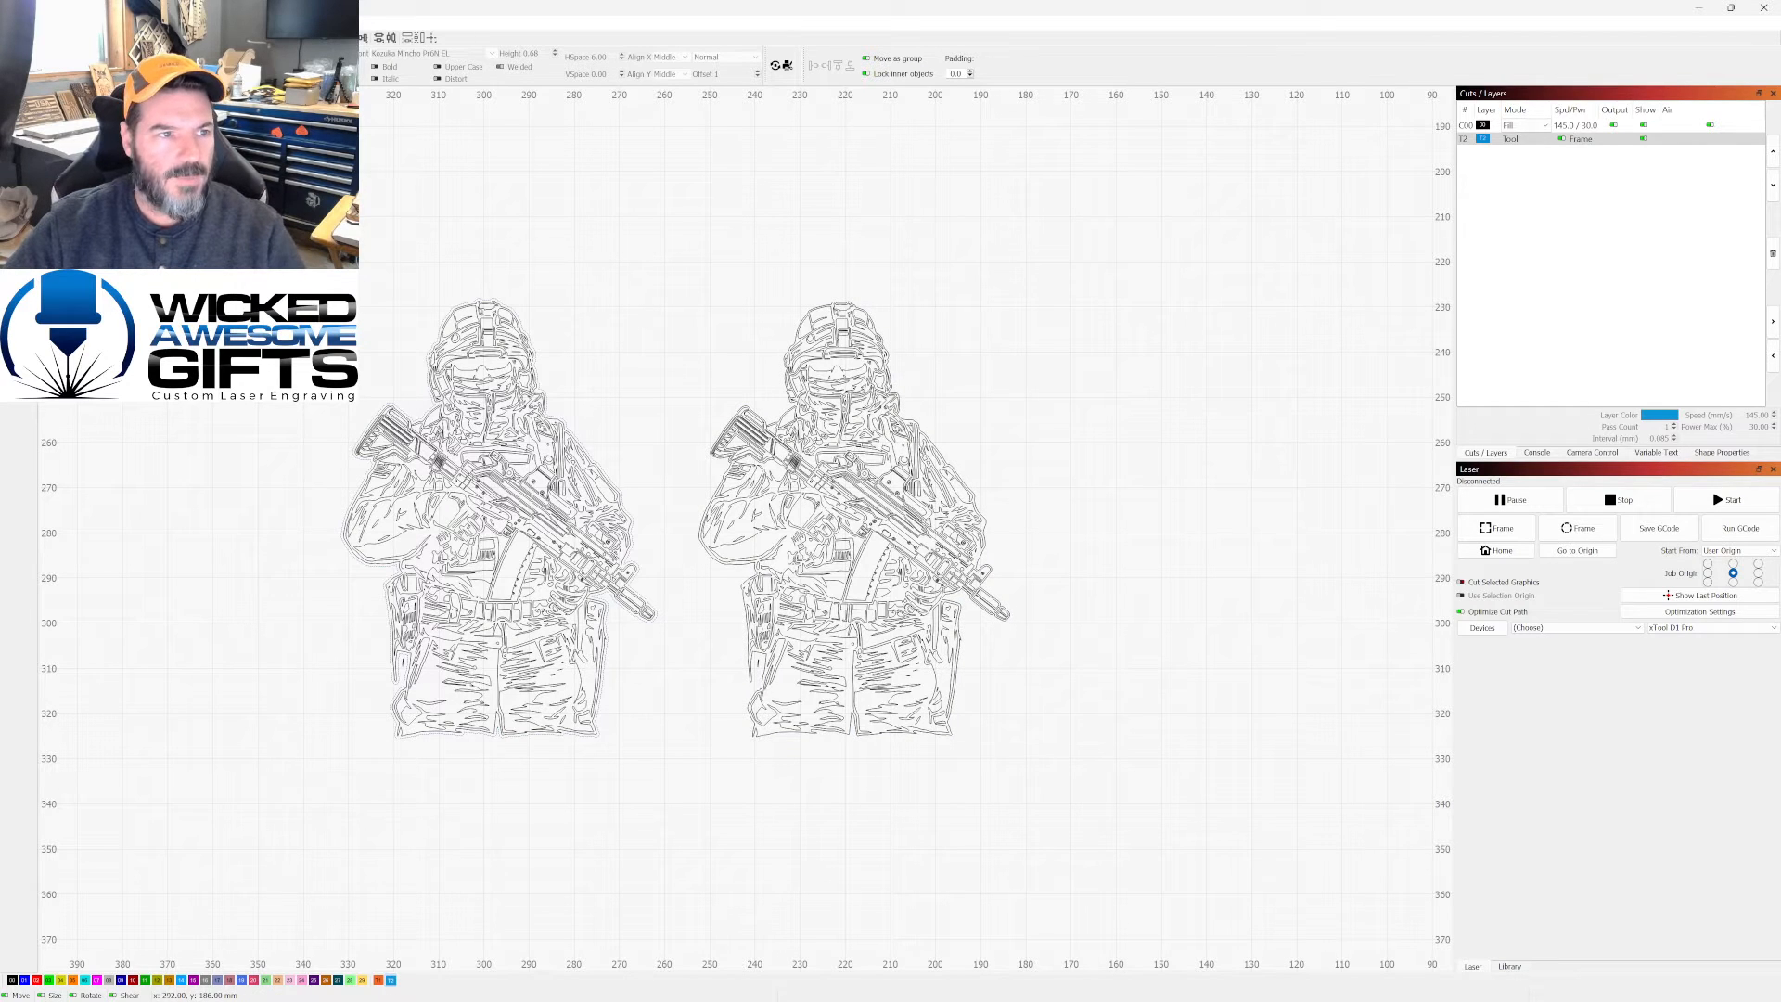
# Step: Open the maximized preview, compare the engraving of both soldiers side by side up close, and close it
pyautogui.click(173, 22)
pyautogui.click(186, 58)
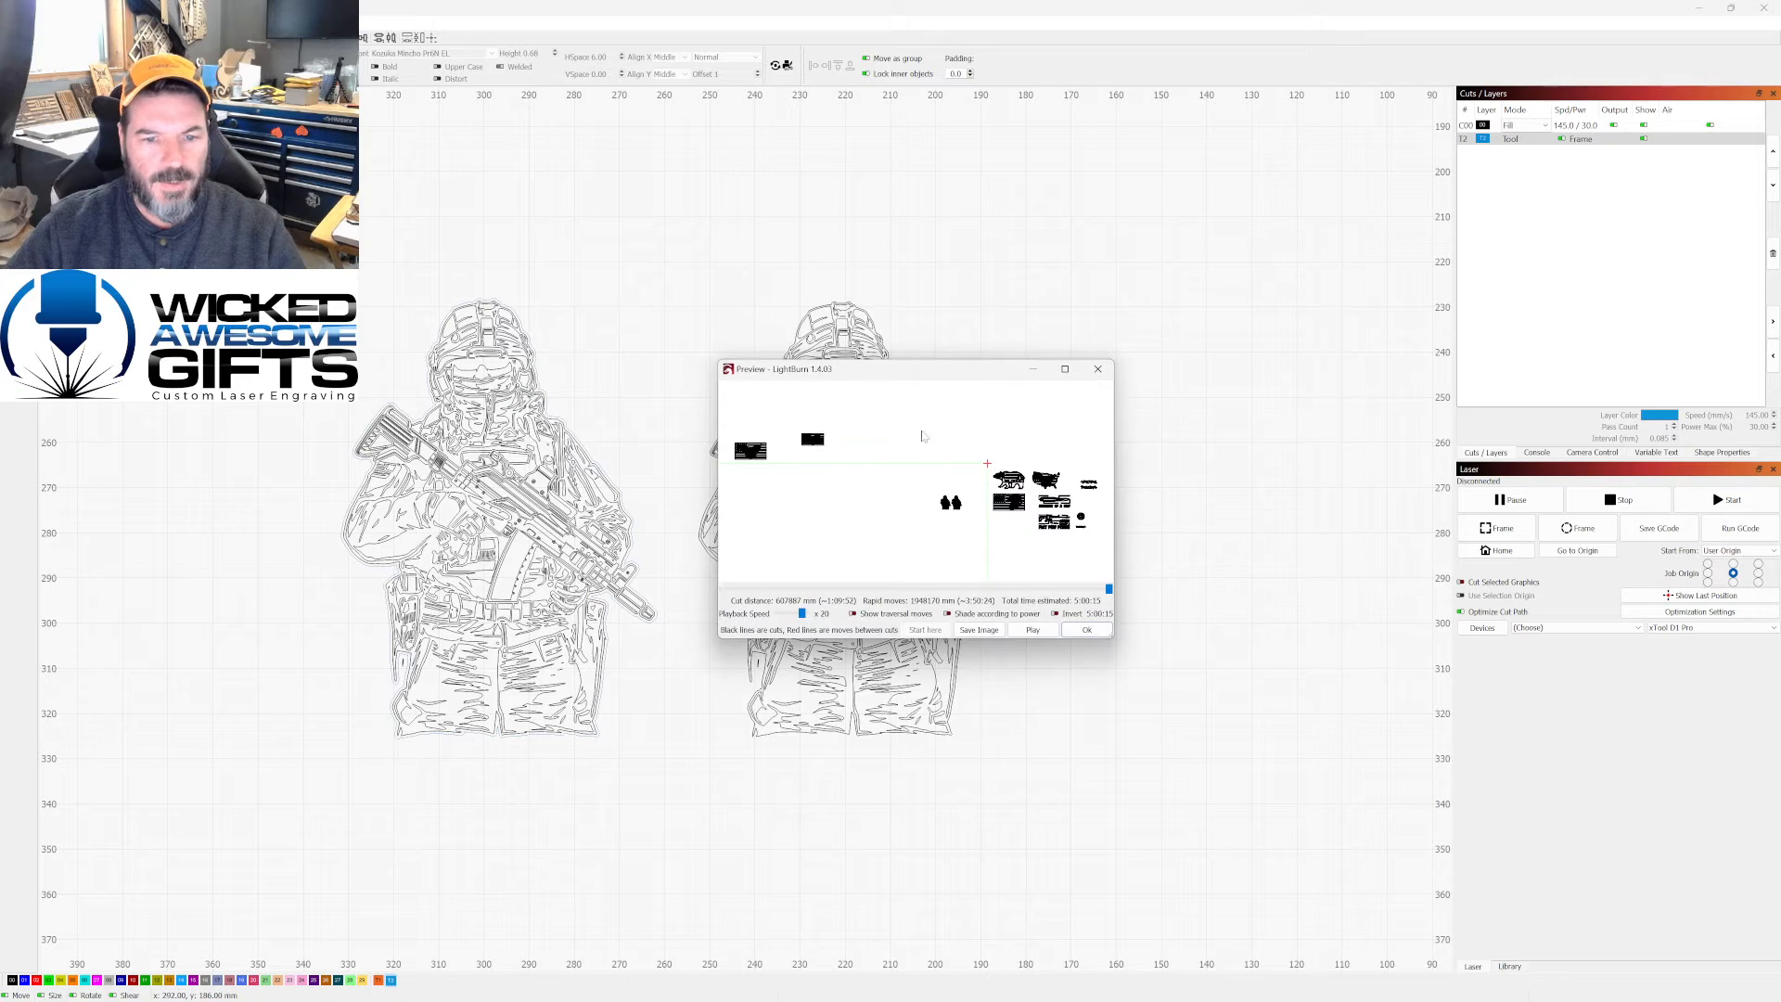
pyautogui.scroll(3, 965, 515)
pyautogui.click(1065, 369)
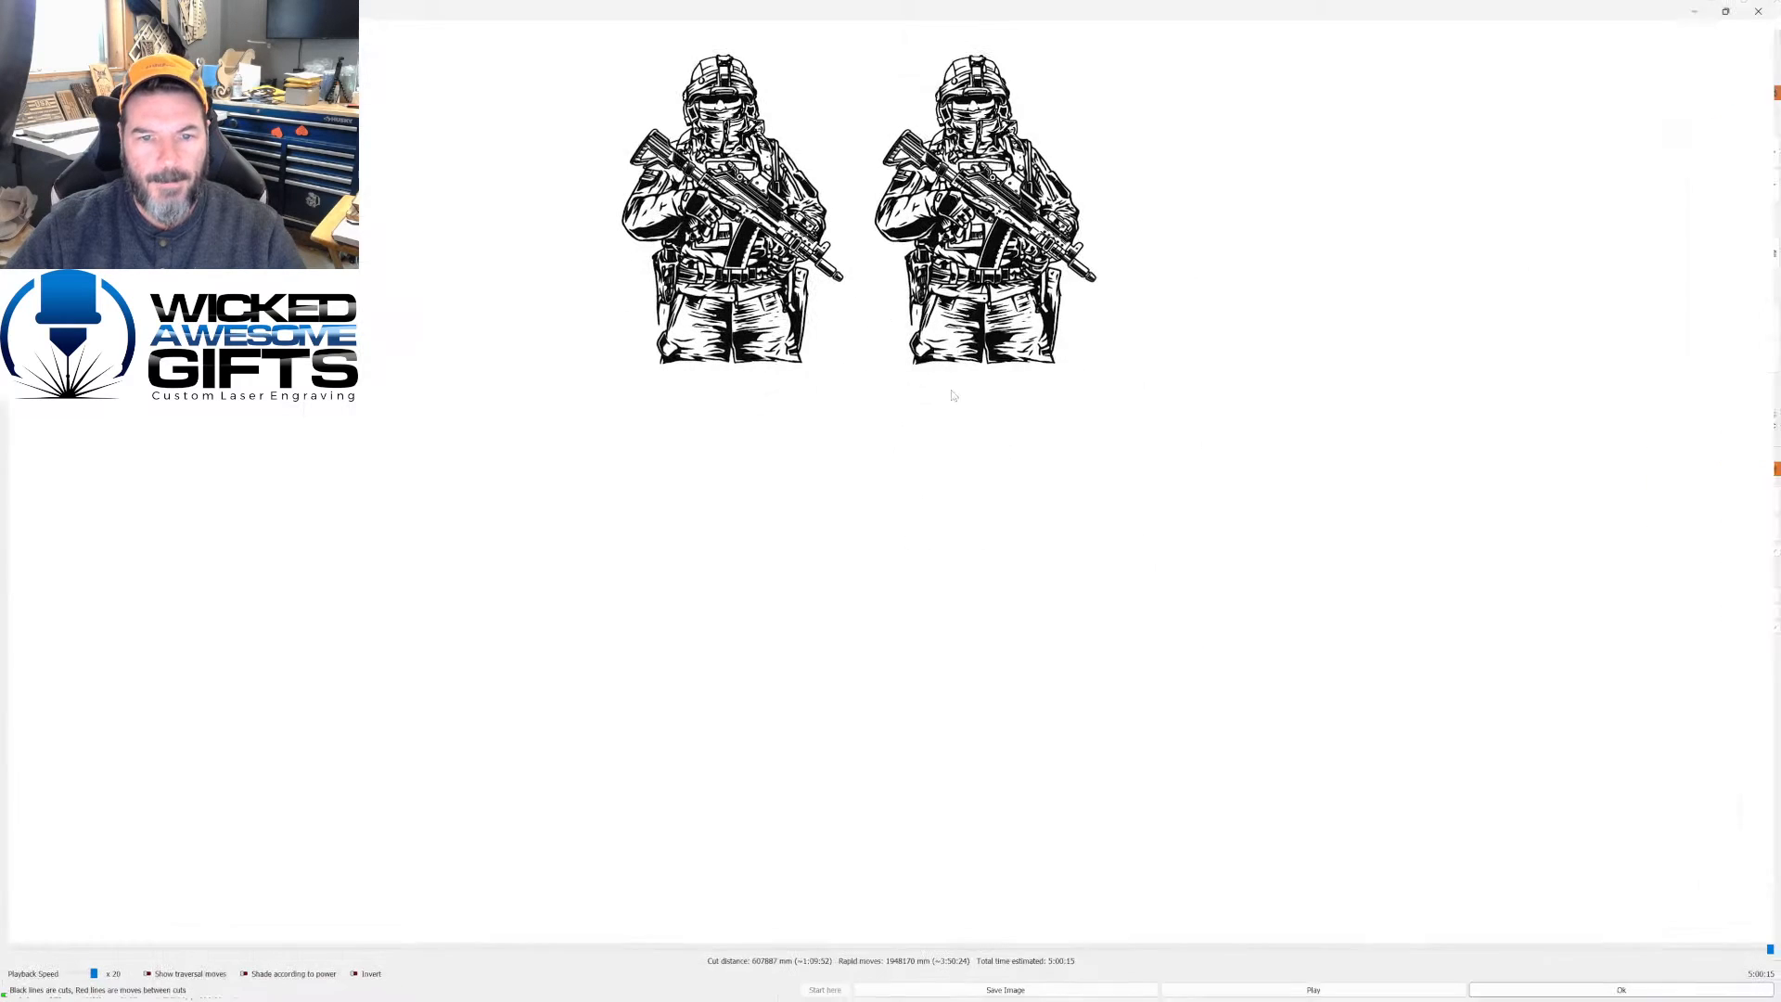
pyautogui.scroll(-2, 927, 390)
pyautogui.scroll(4, 899, 379)
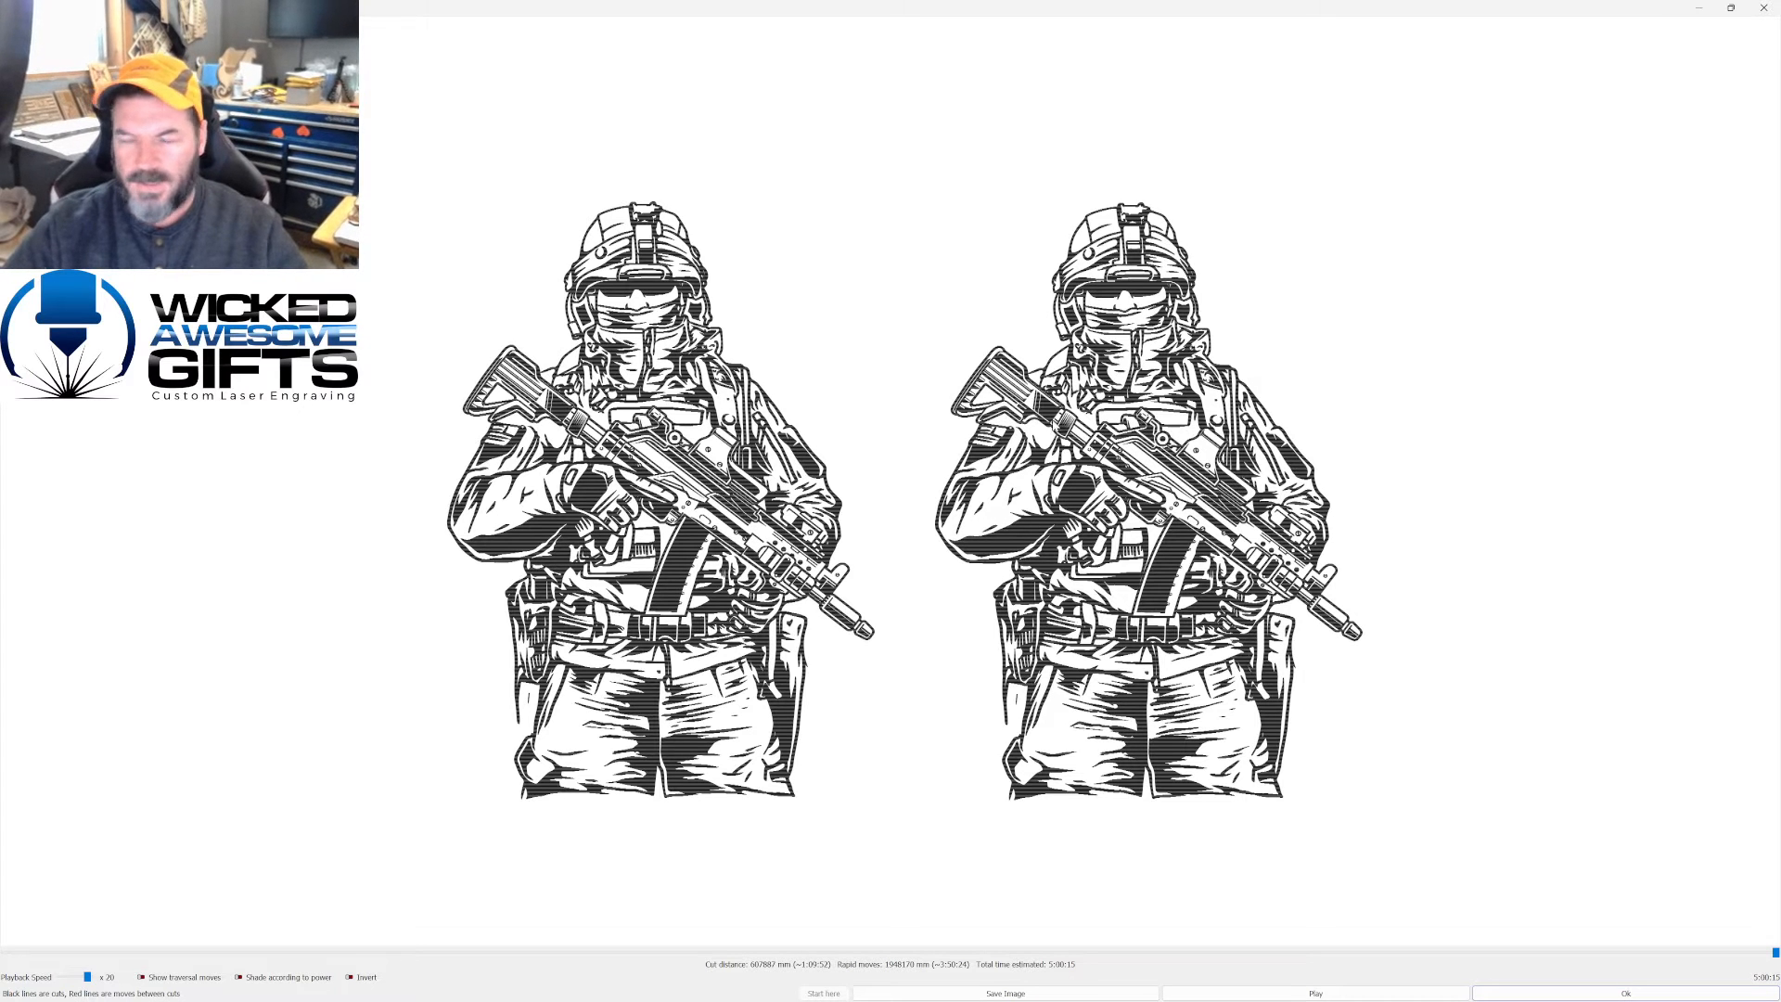
pyautogui.click(1763, 7)
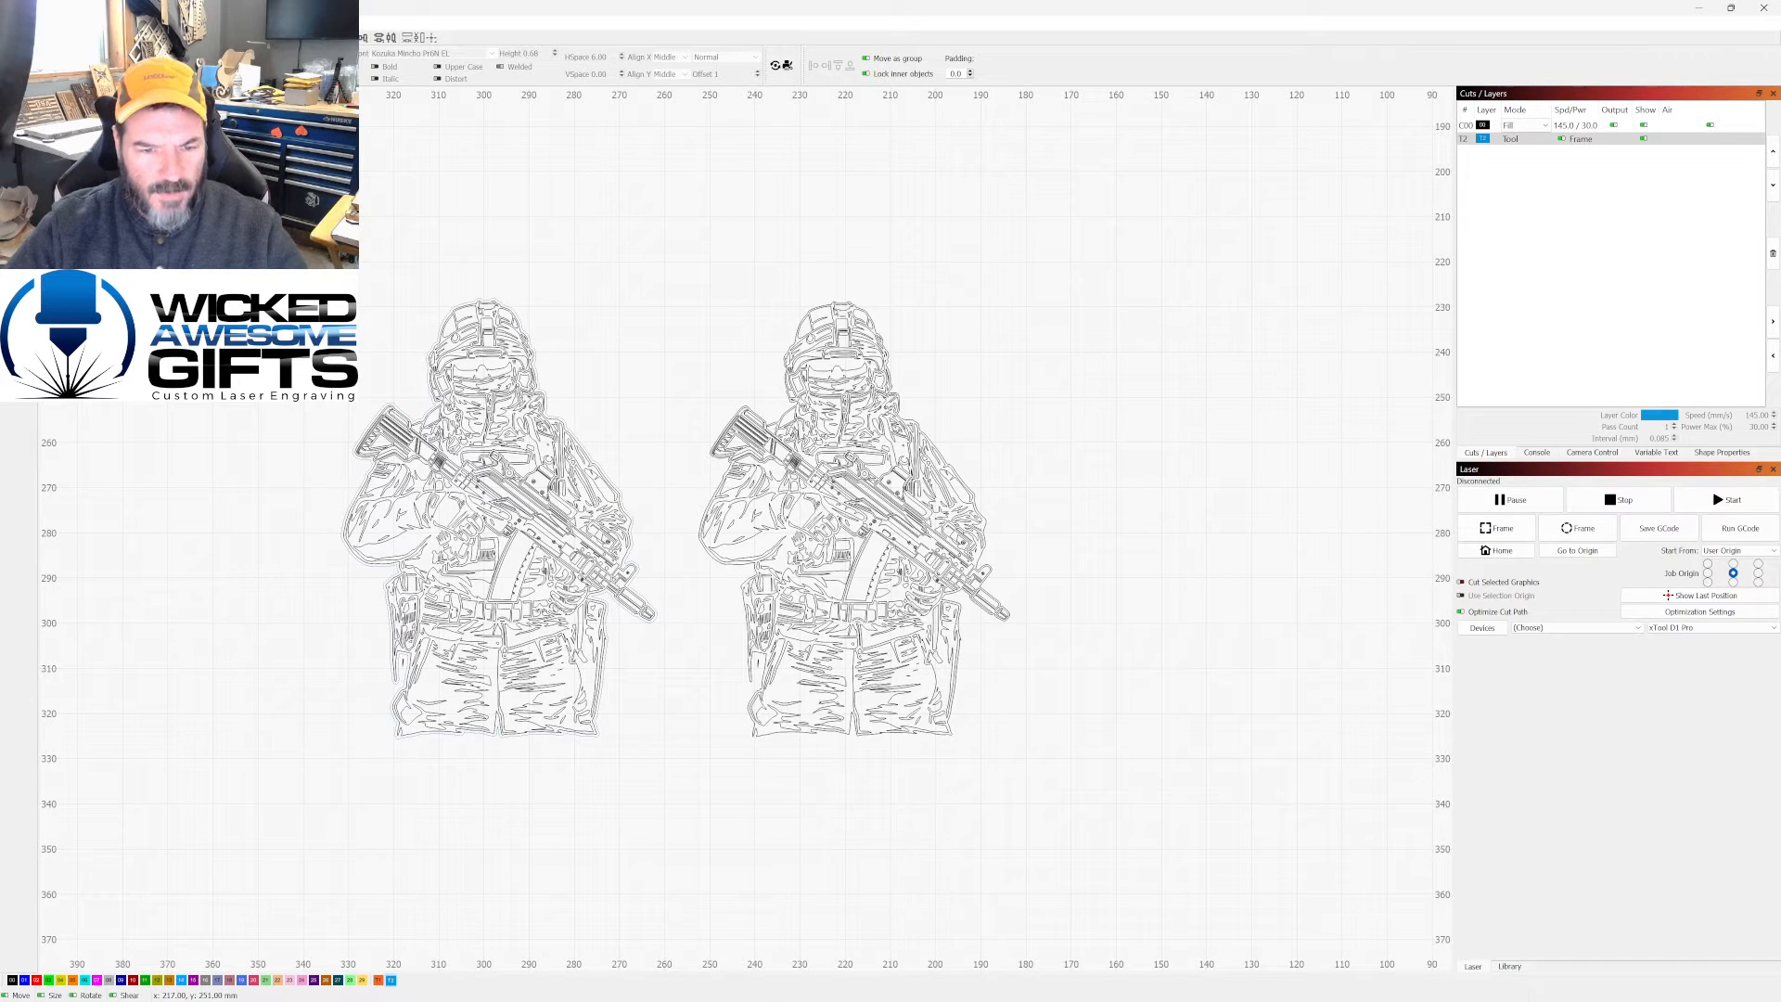
# Step: Select the copied soldier's remaining outer contour and examine its path around the arm, holster and legs
pyautogui.click(858, 402)
pyautogui.scroll(2, 755, 474)
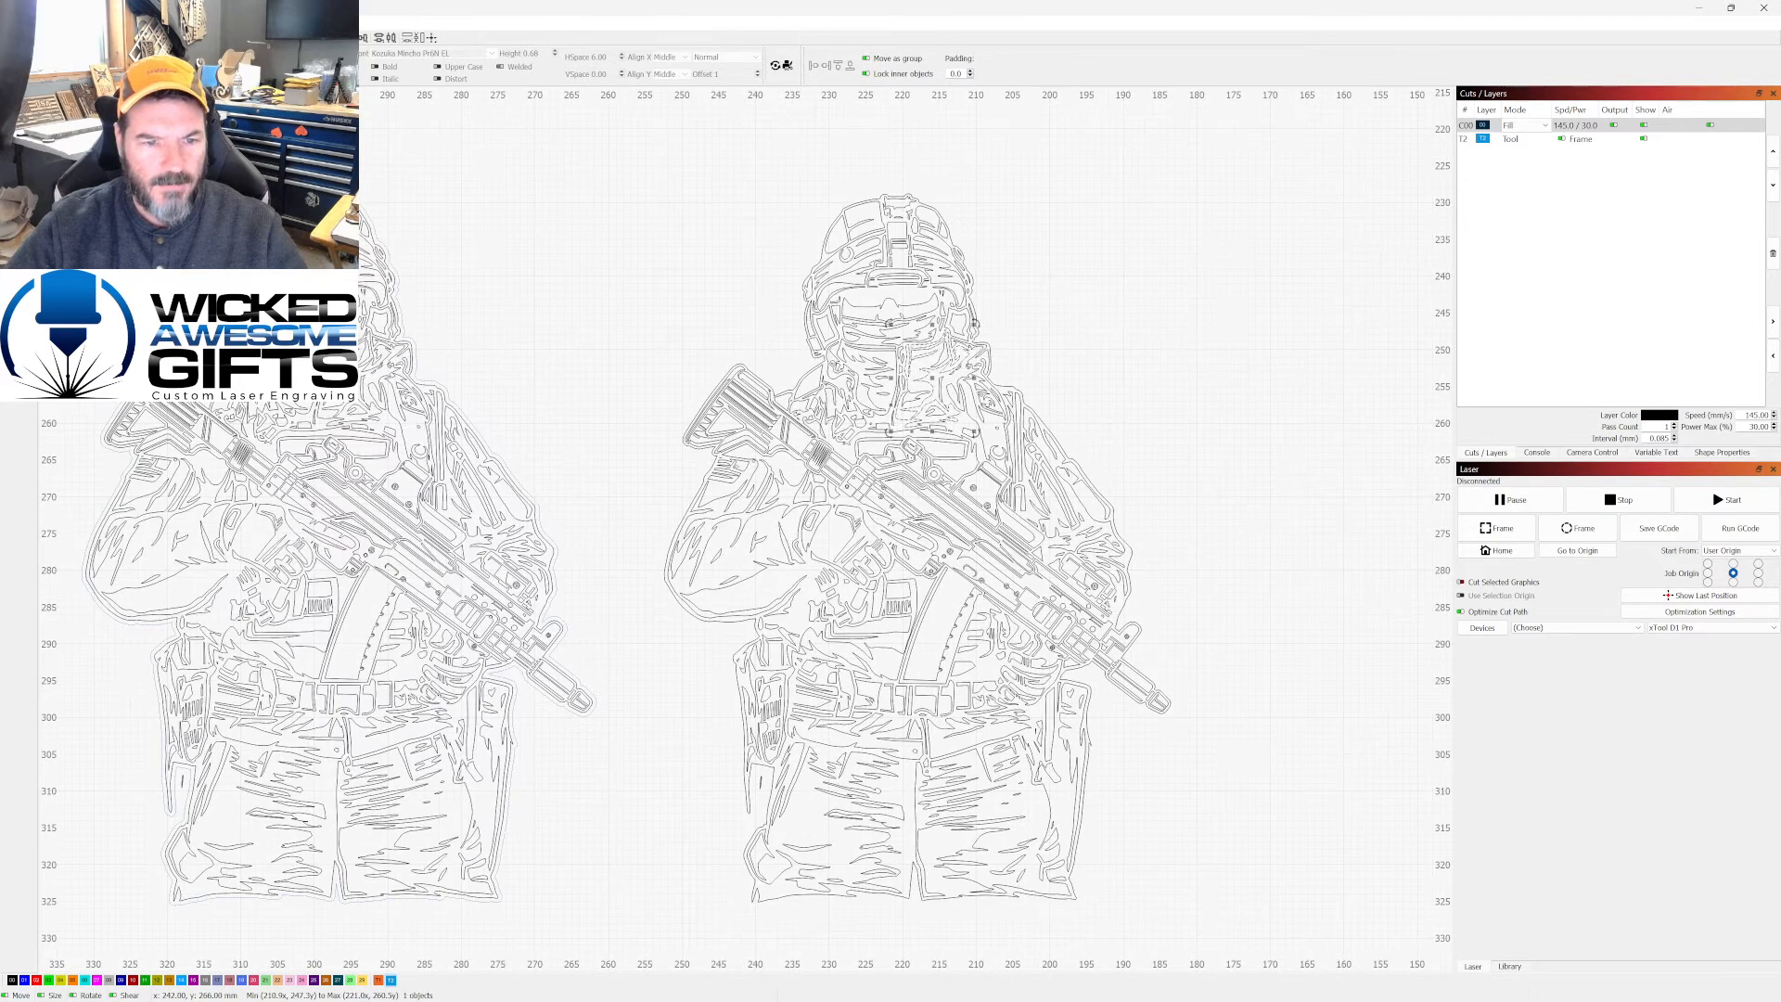
pyautogui.scroll(3, 721, 599)
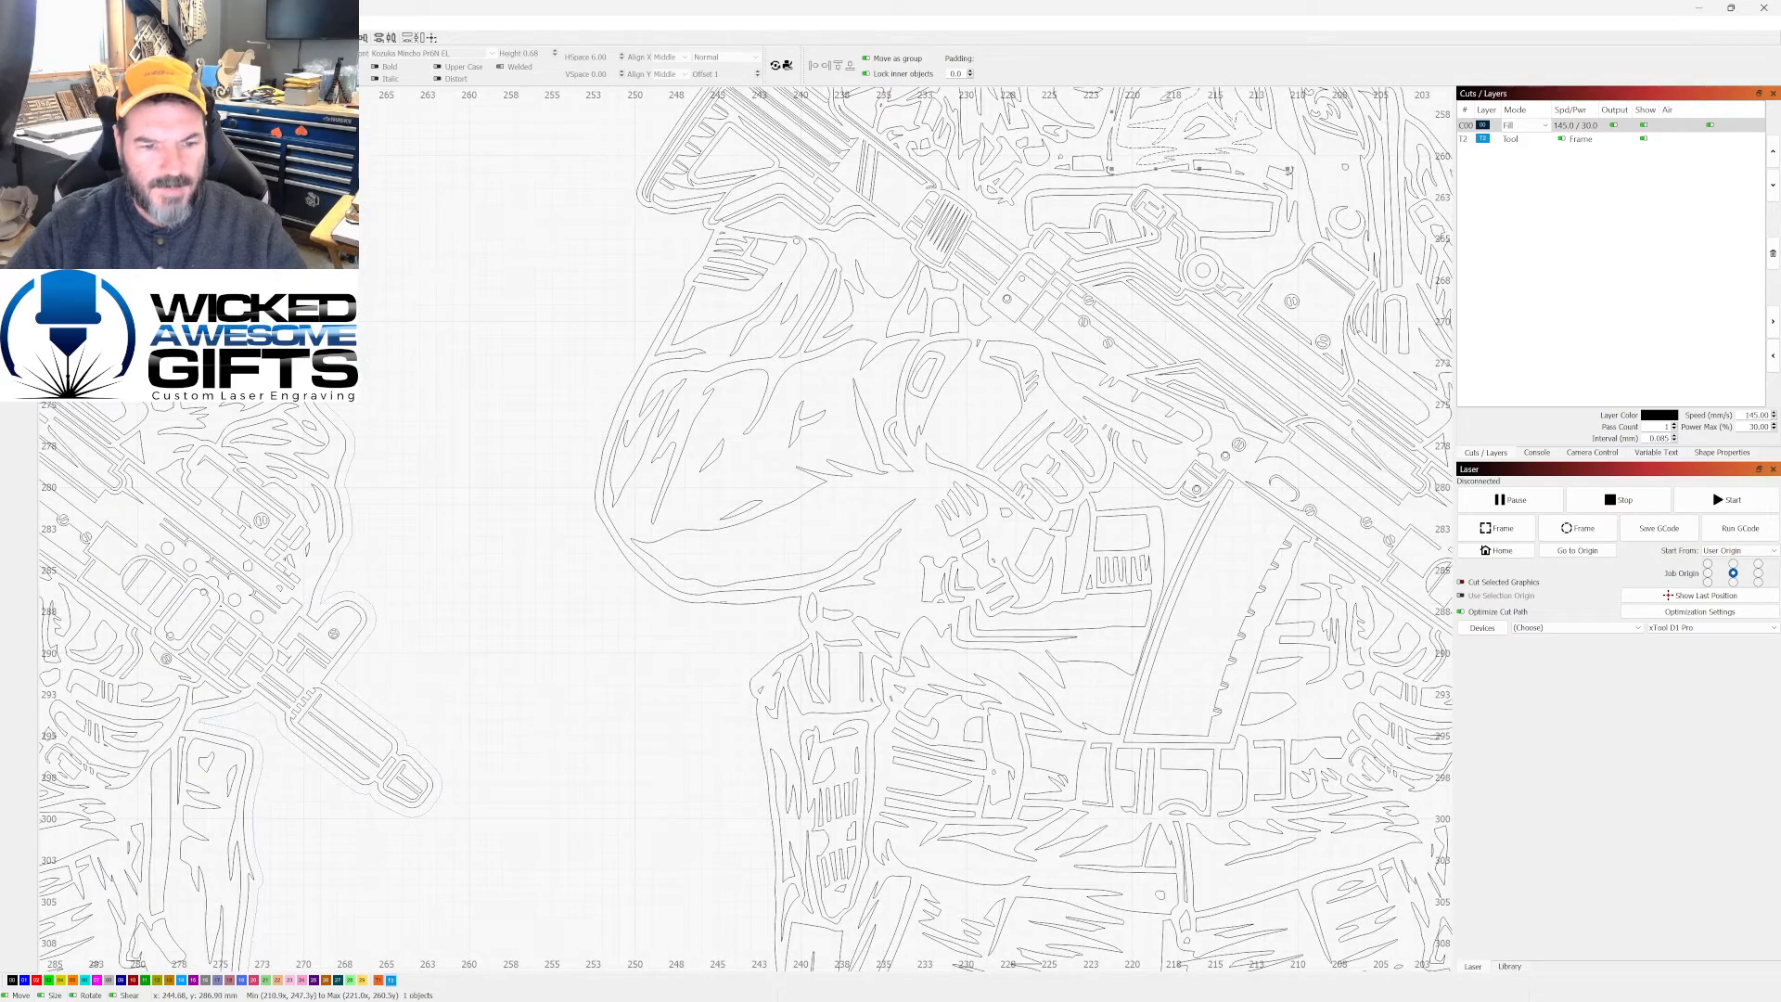
pyautogui.press('Escape')
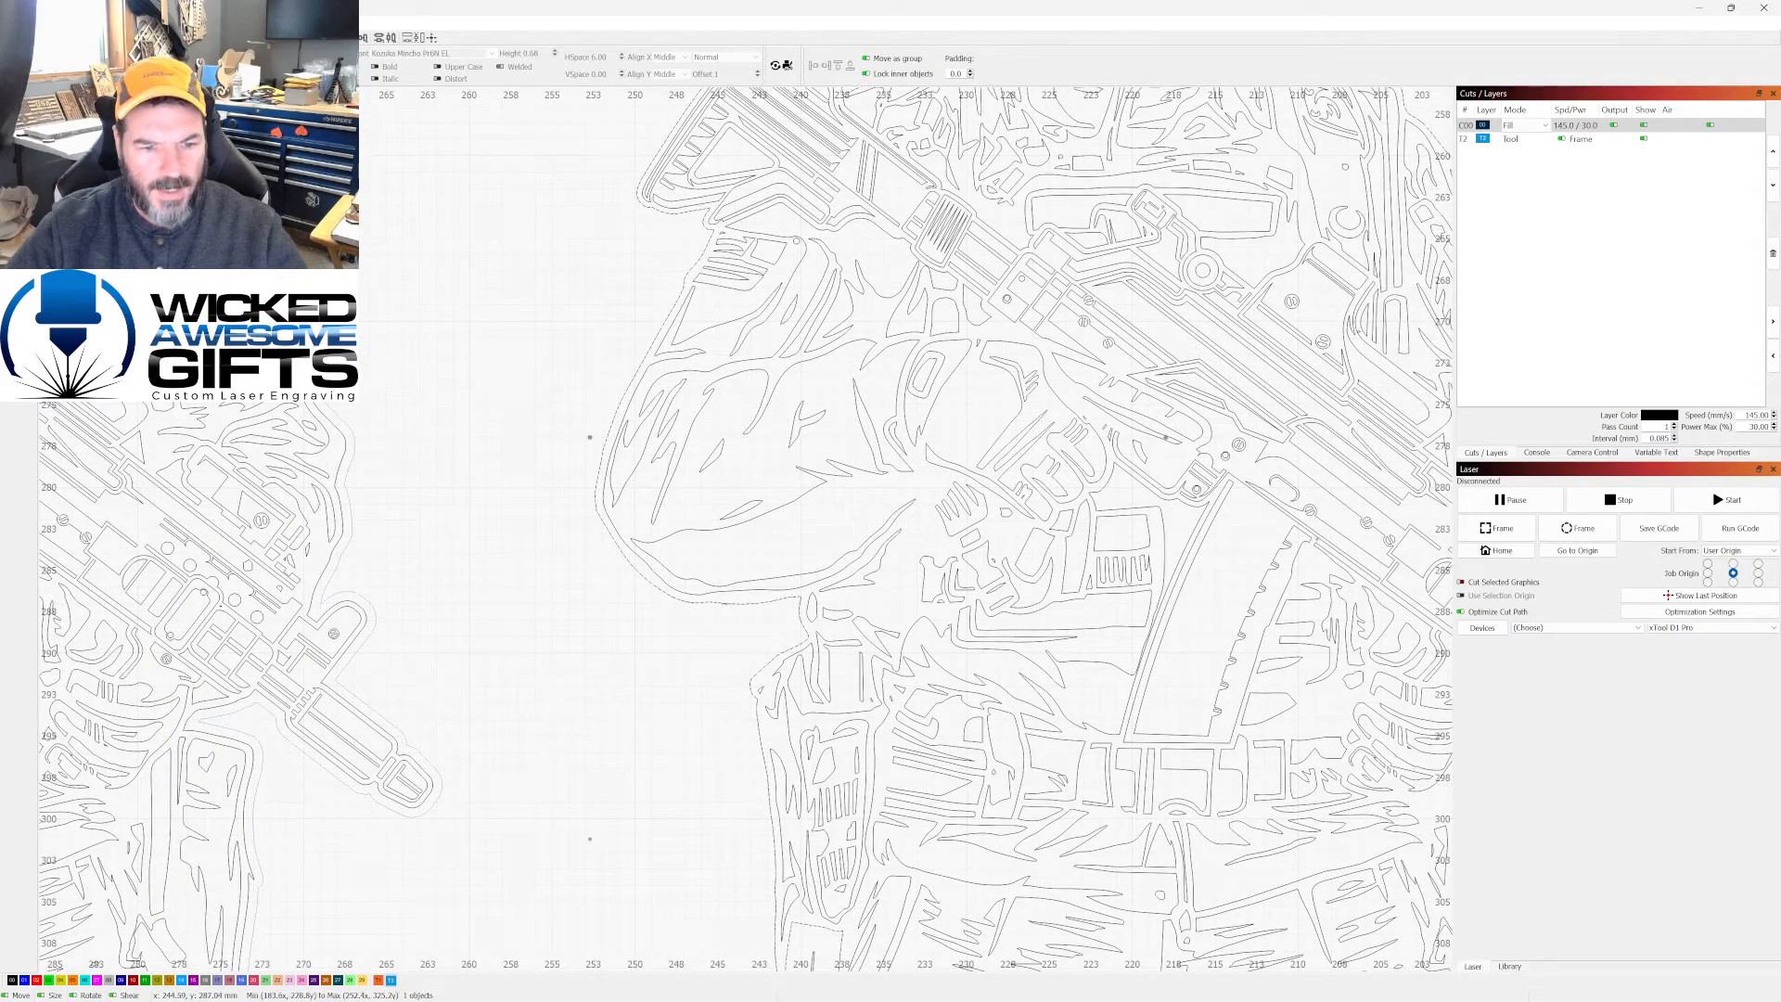
pyautogui.scroll(-3, 769, 615)
pyautogui.click(826, 491)
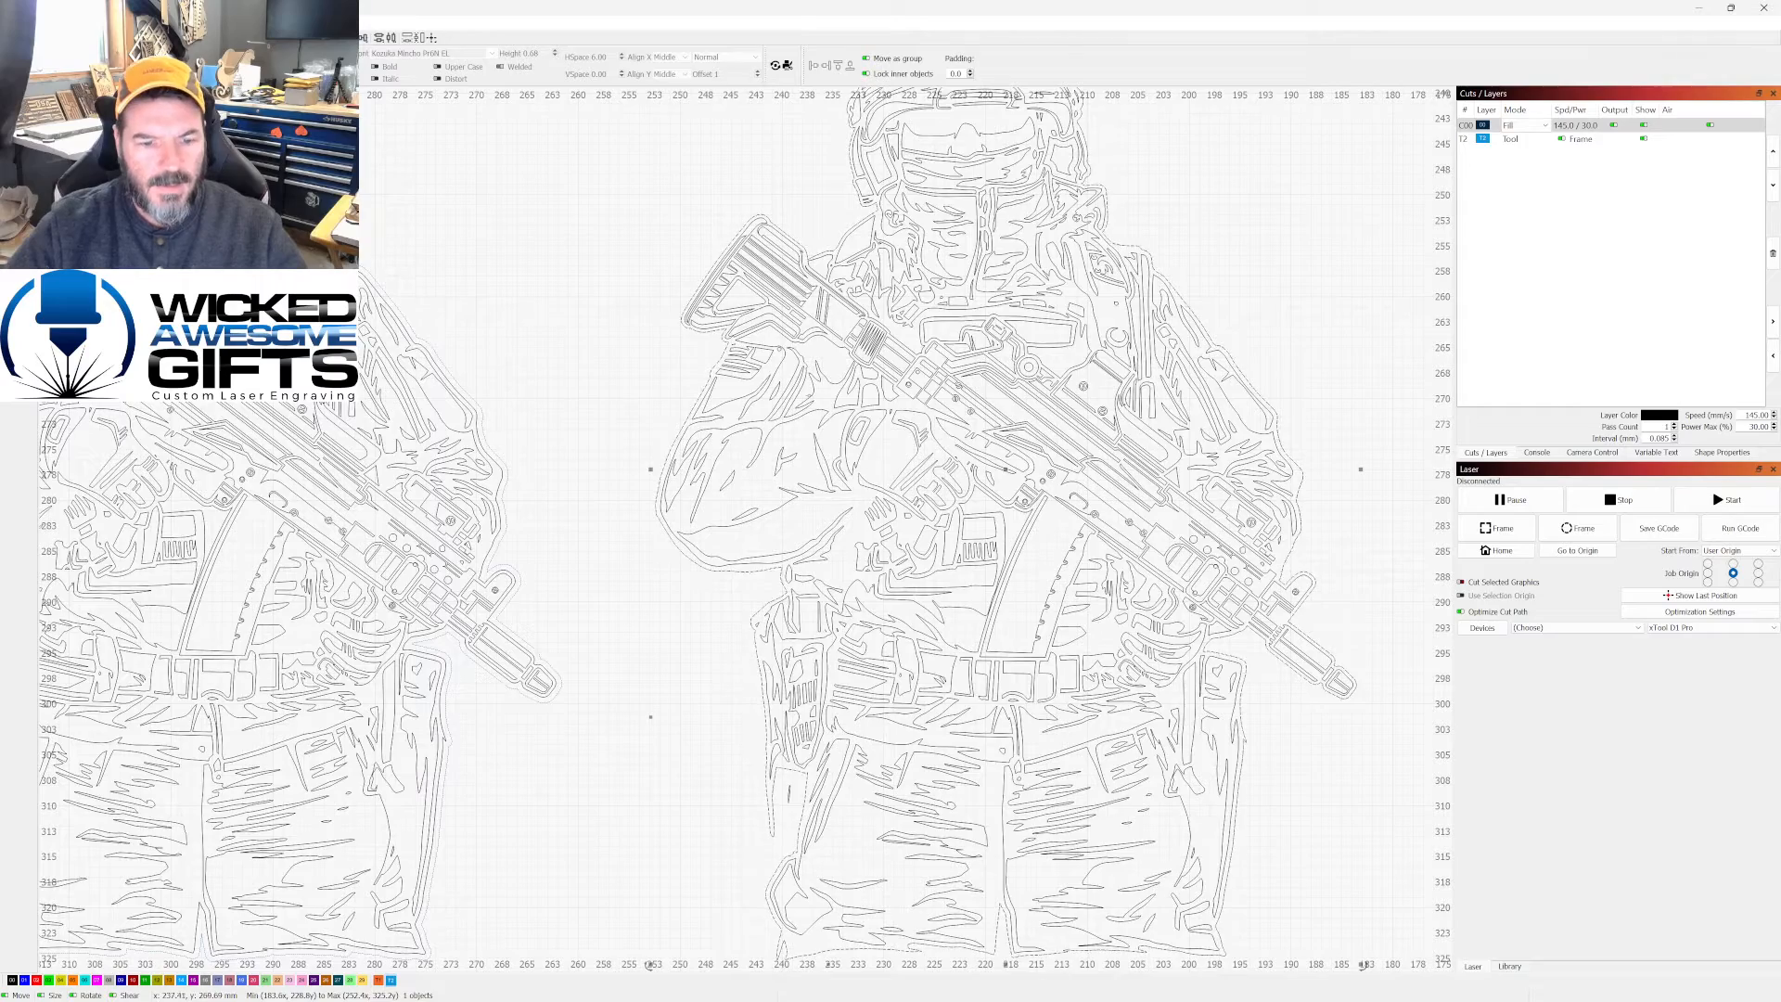
pyautogui.scroll(-3, 842, 558)
pyautogui.scroll(5, 861, 688)
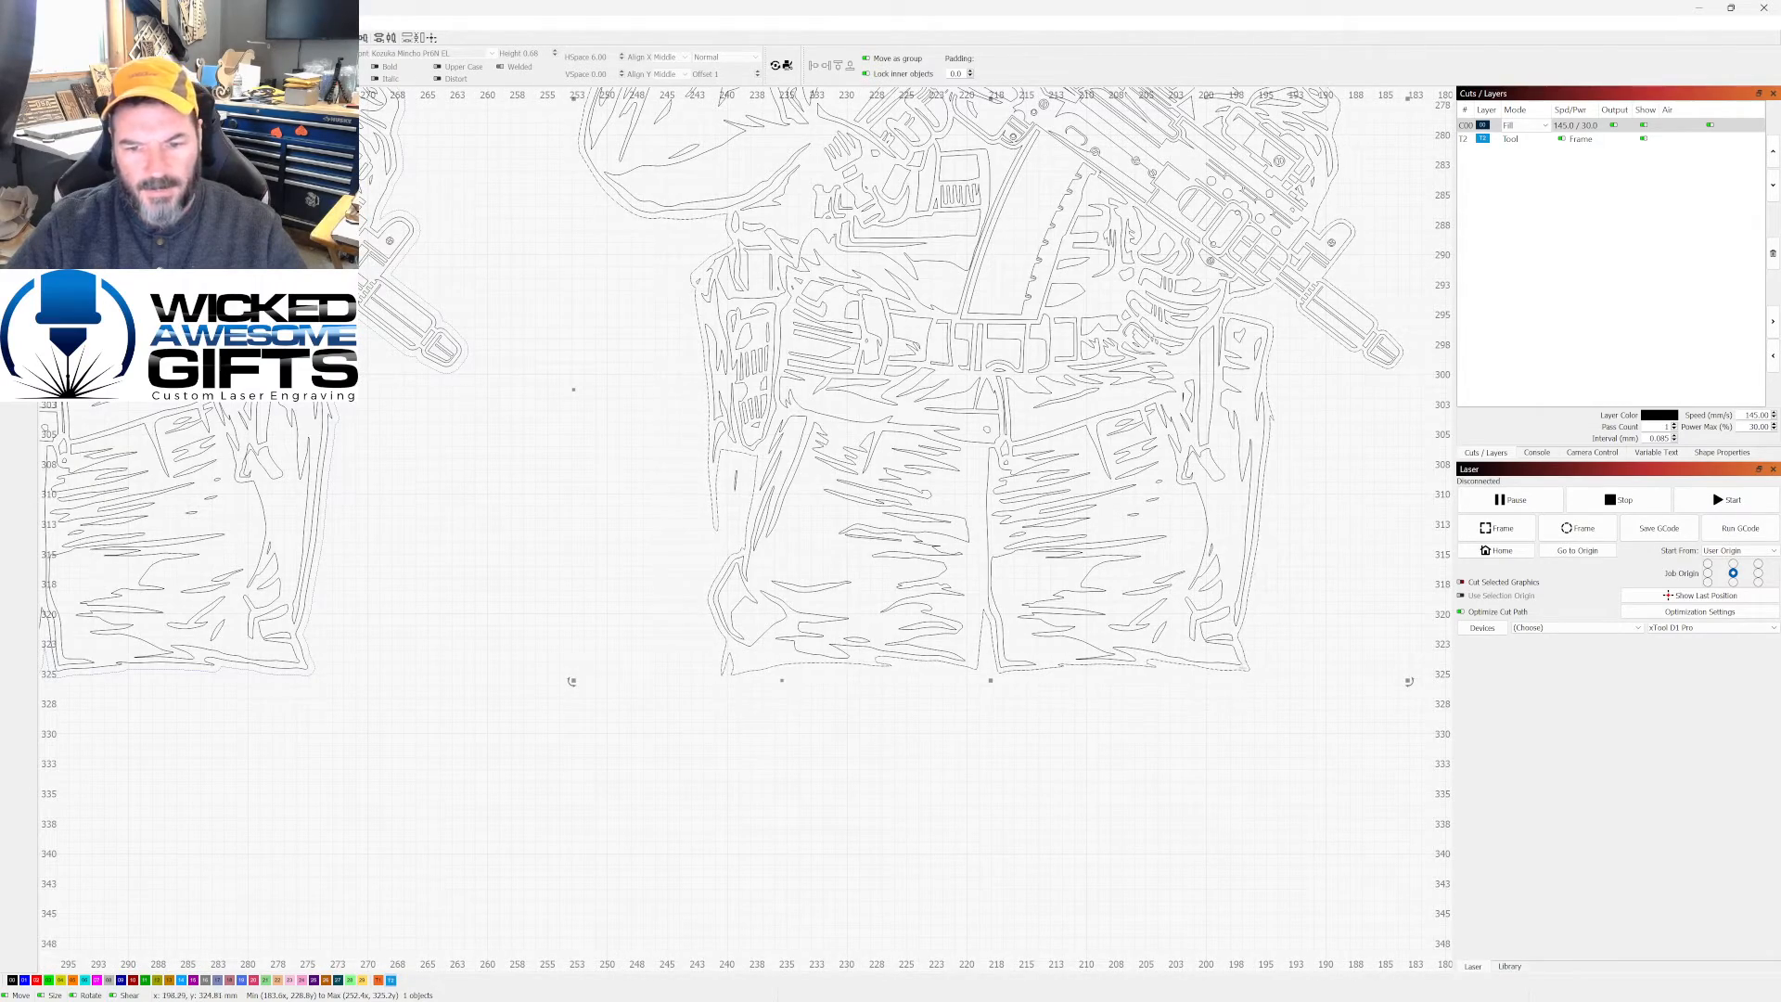
pyautogui.scroll(-4, 954, 509)
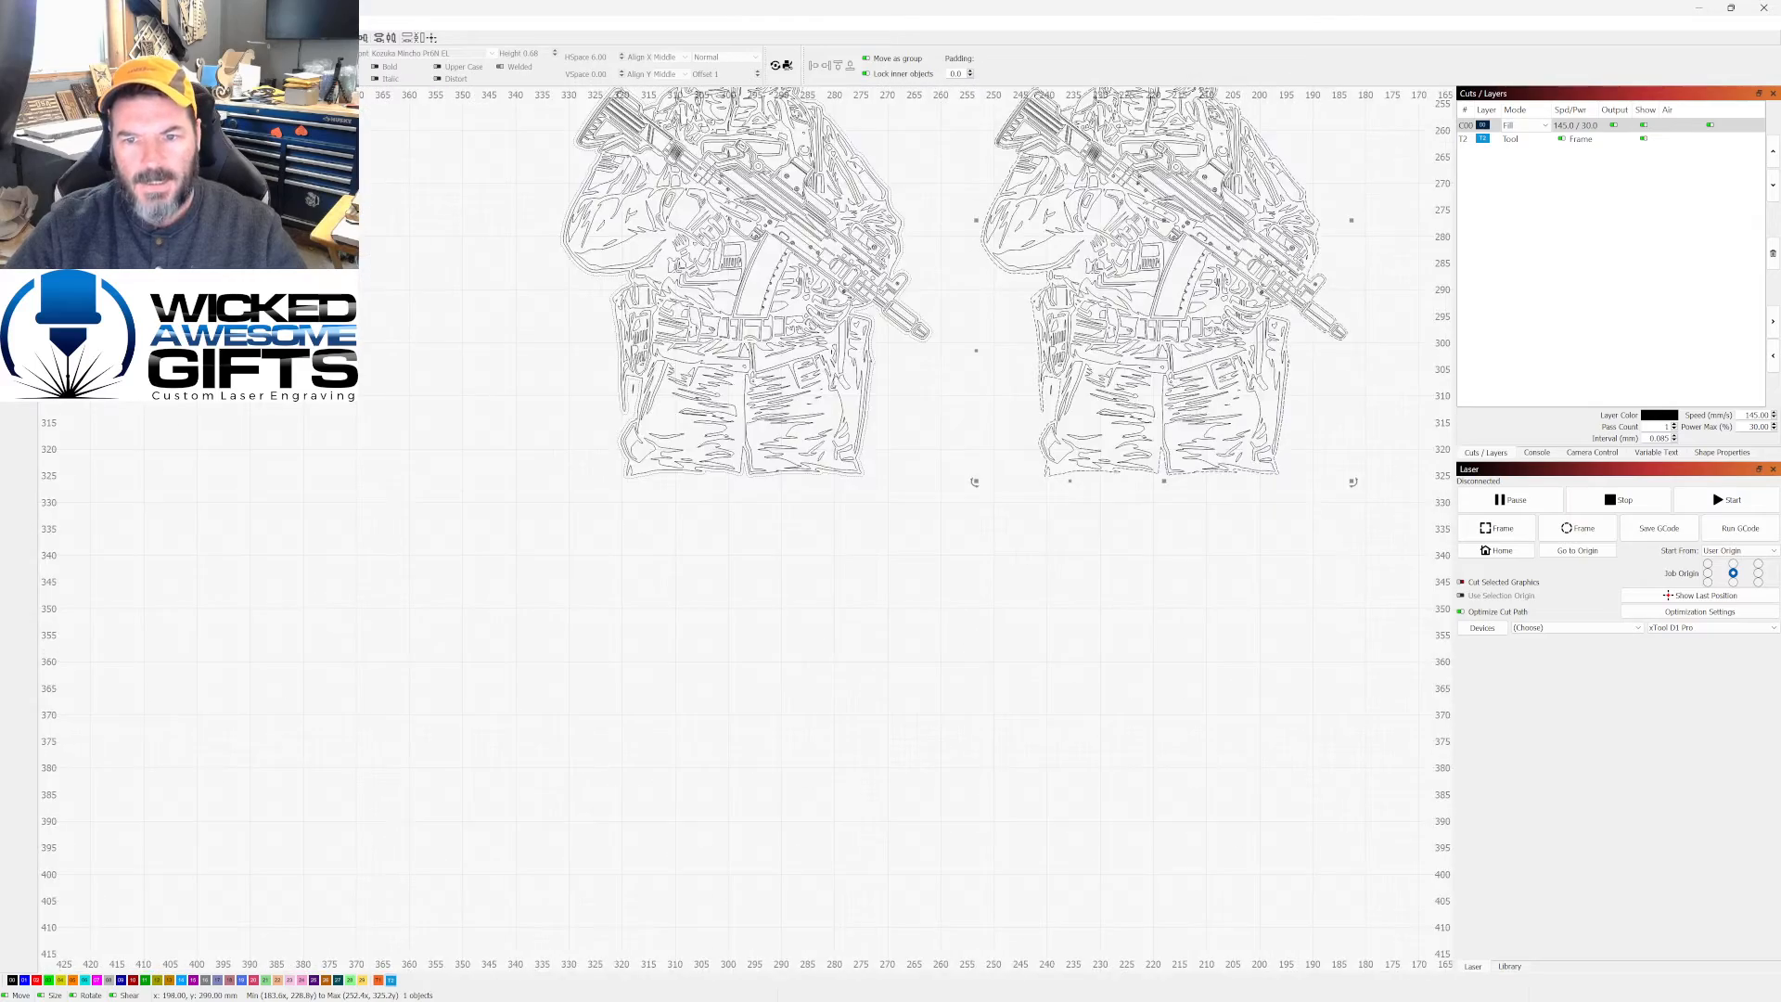
# Step: Examine the selected contour around the copied soldier's helmet, rifle and body, and clear the selection
pyautogui.scroll(4, 1237, 183)
pyautogui.scroll(1, 1237, 183)
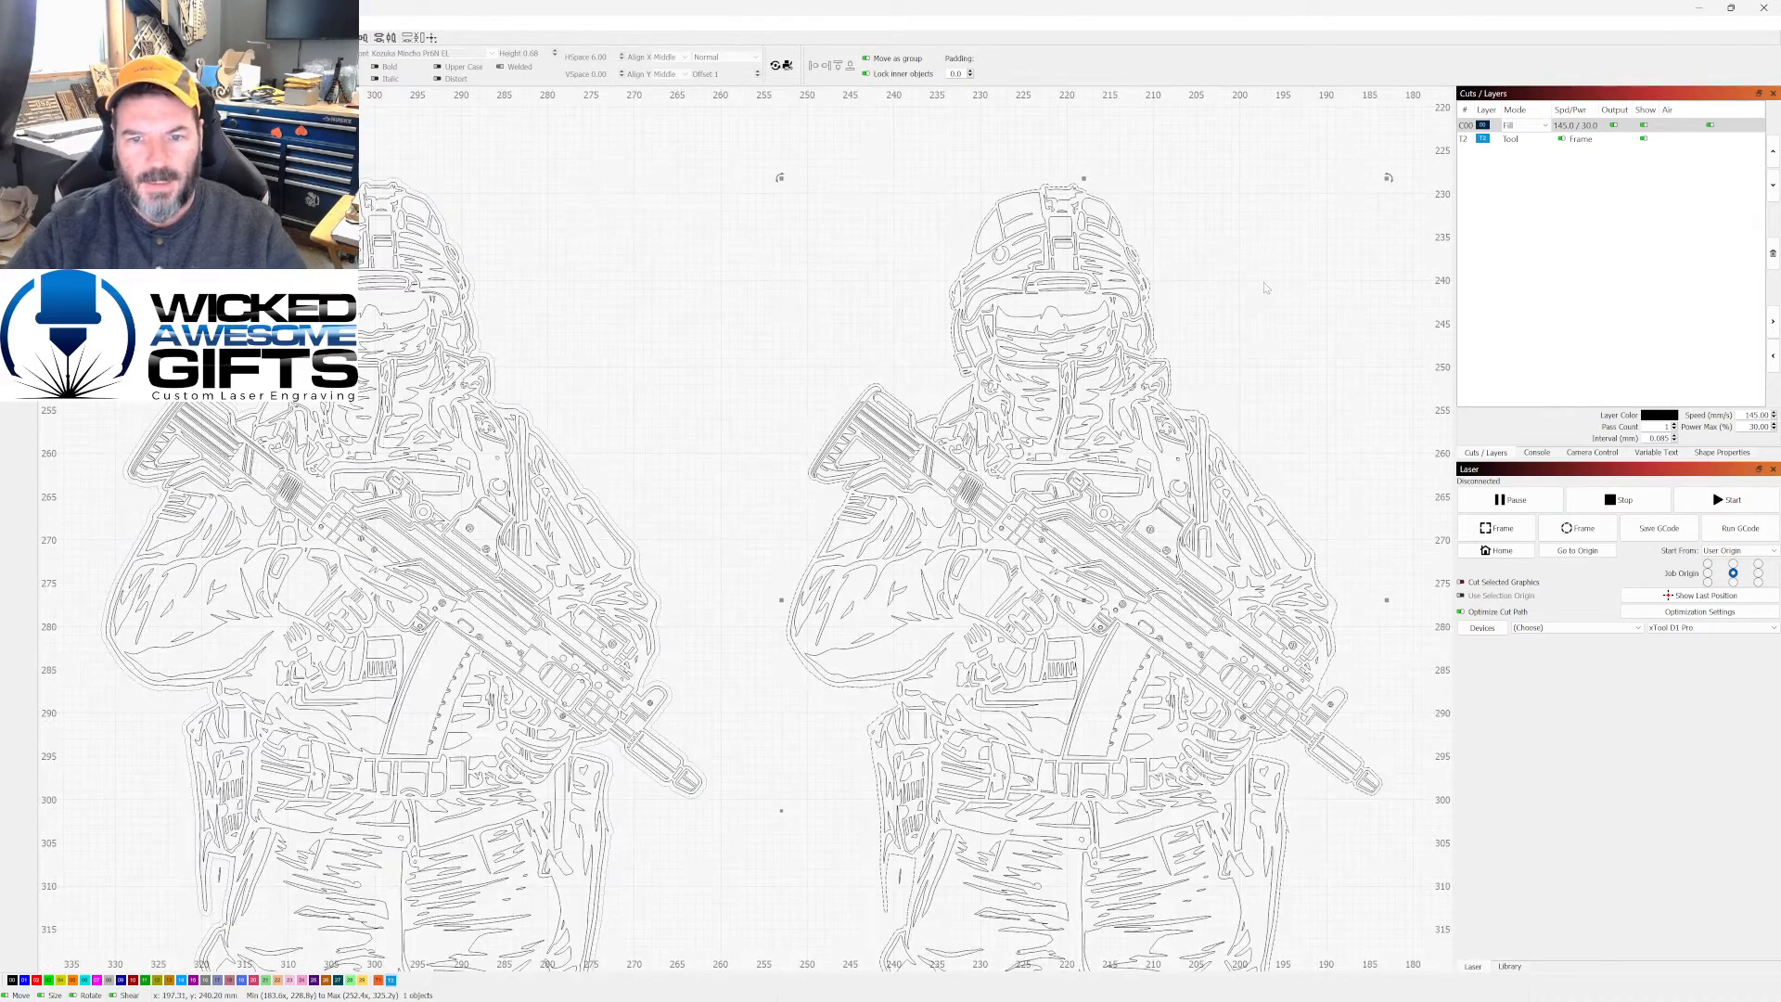
pyautogui.scroll(3, 1169, 363)
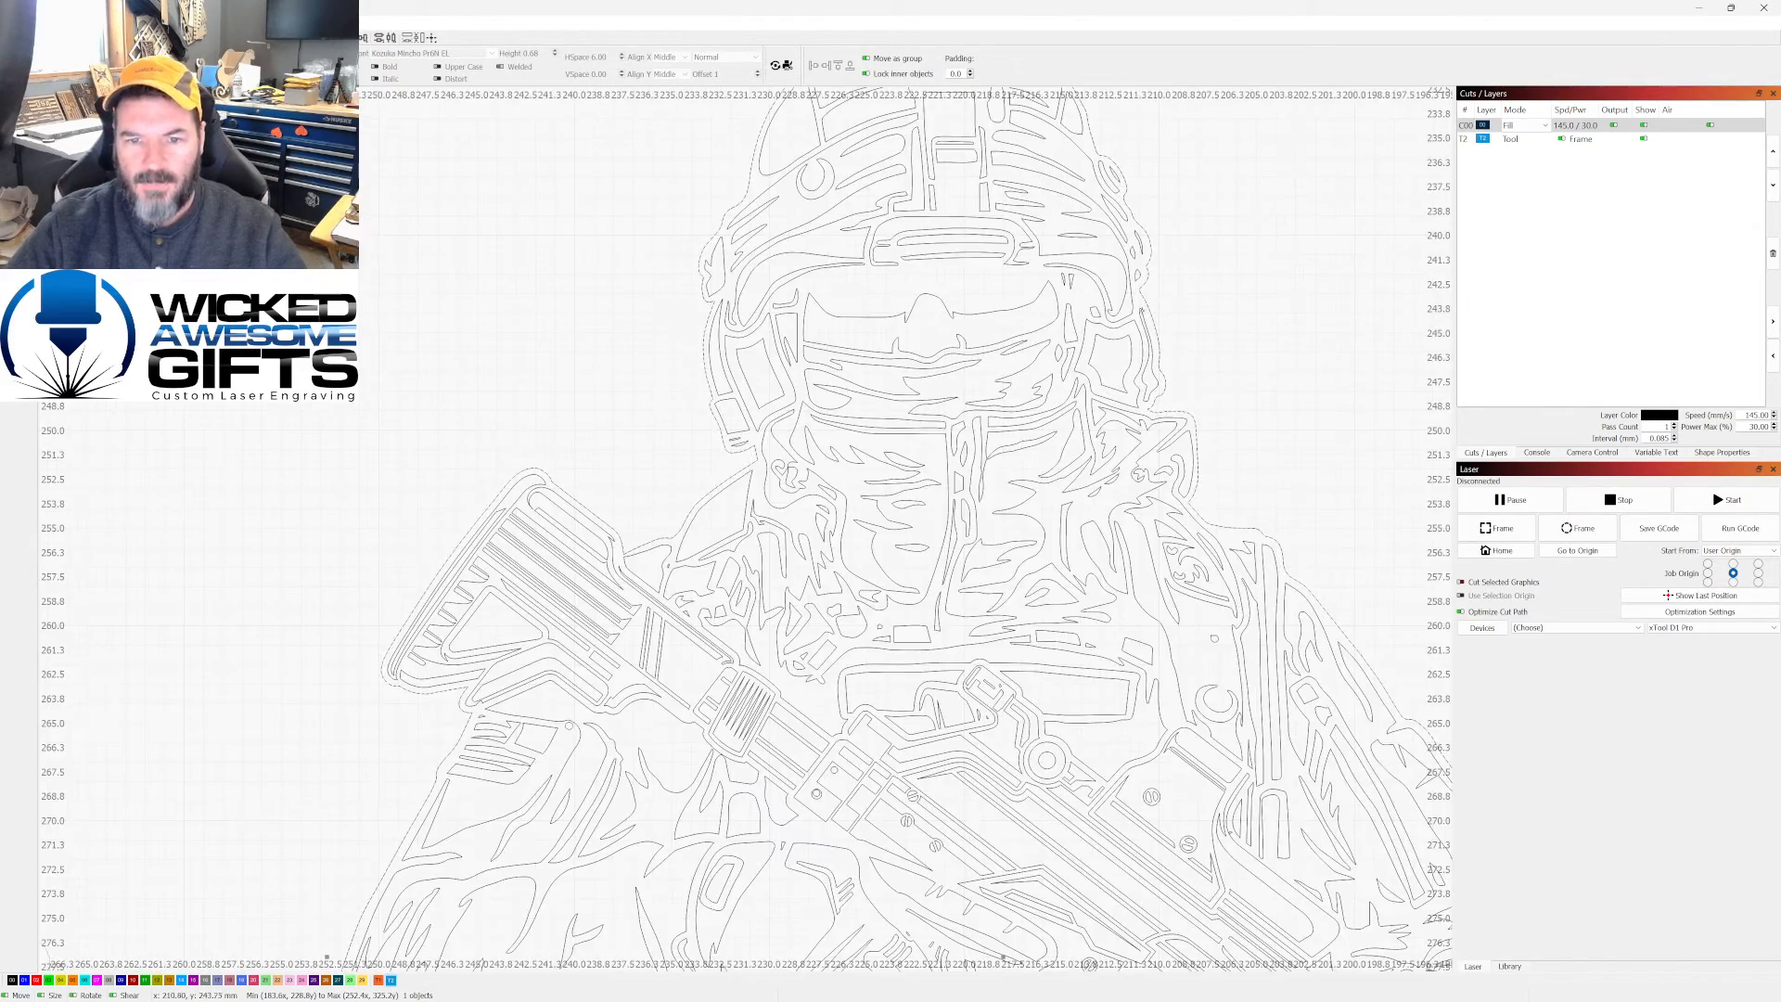
pyautogui.scroll(-4, 1042, 340)
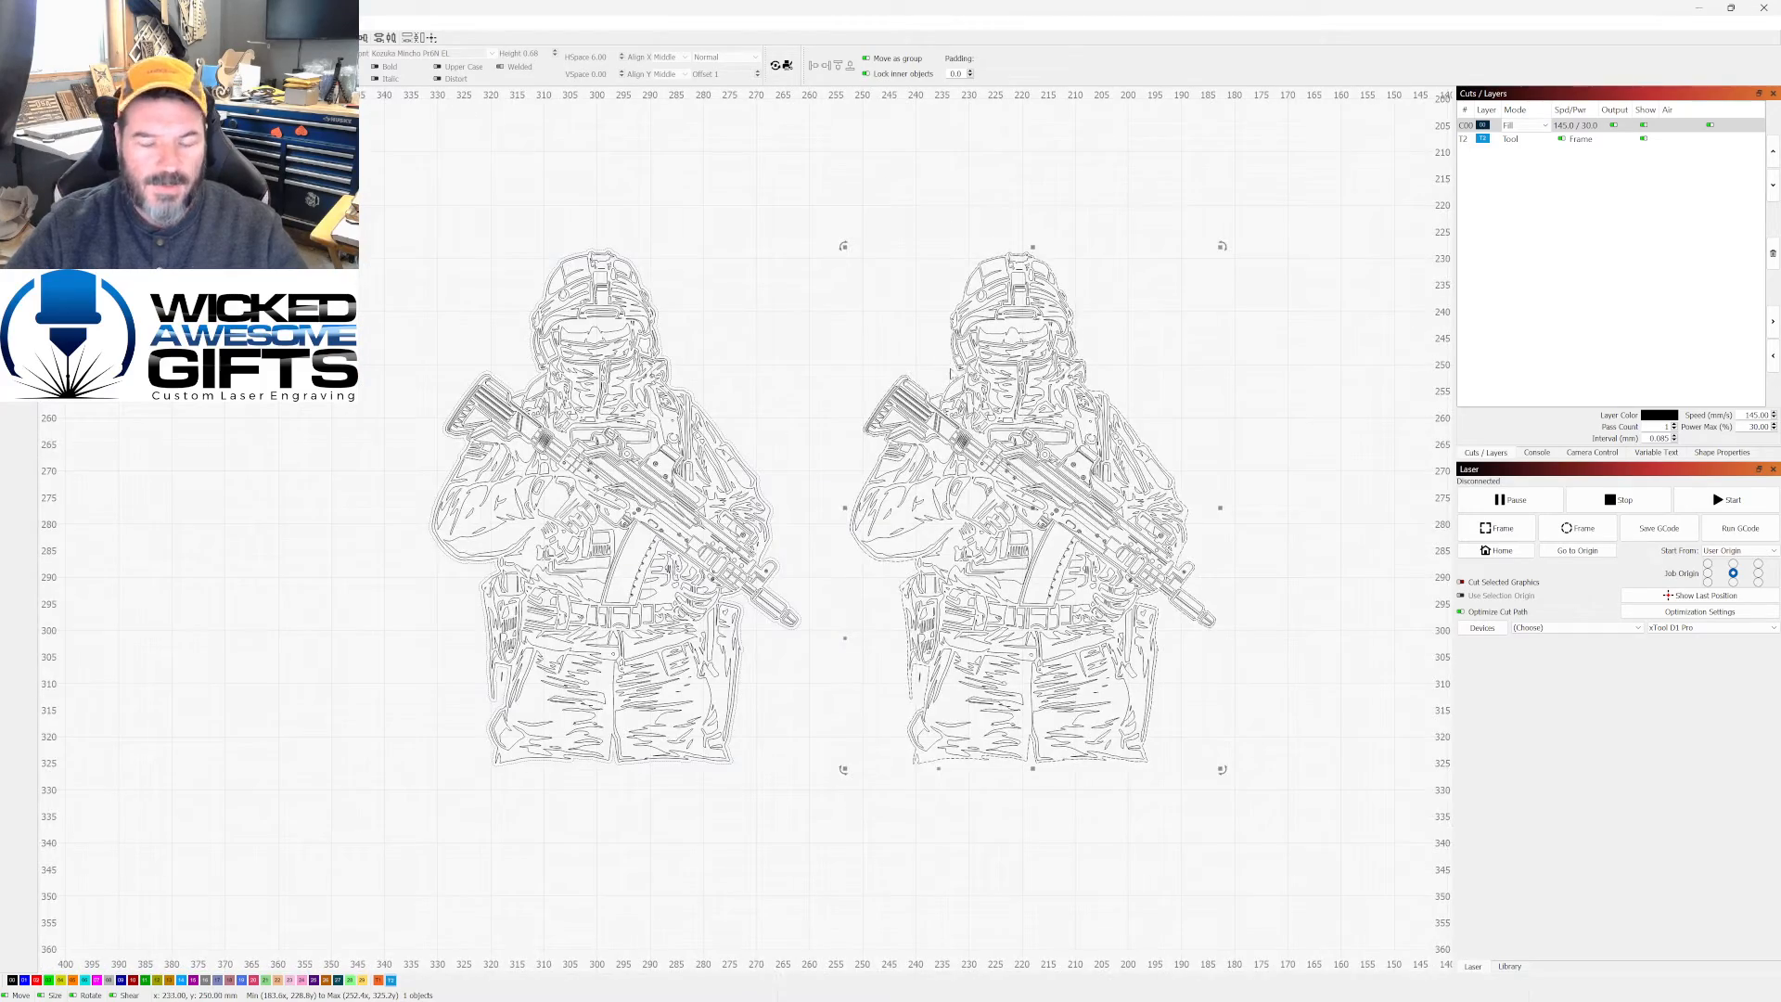
pyautogui.scroll(-1, 952, 365)
pyautogui.moveTo(478, 226); pyautogui.dragTo(718, 712)
pyautogui.click(1160, 330)
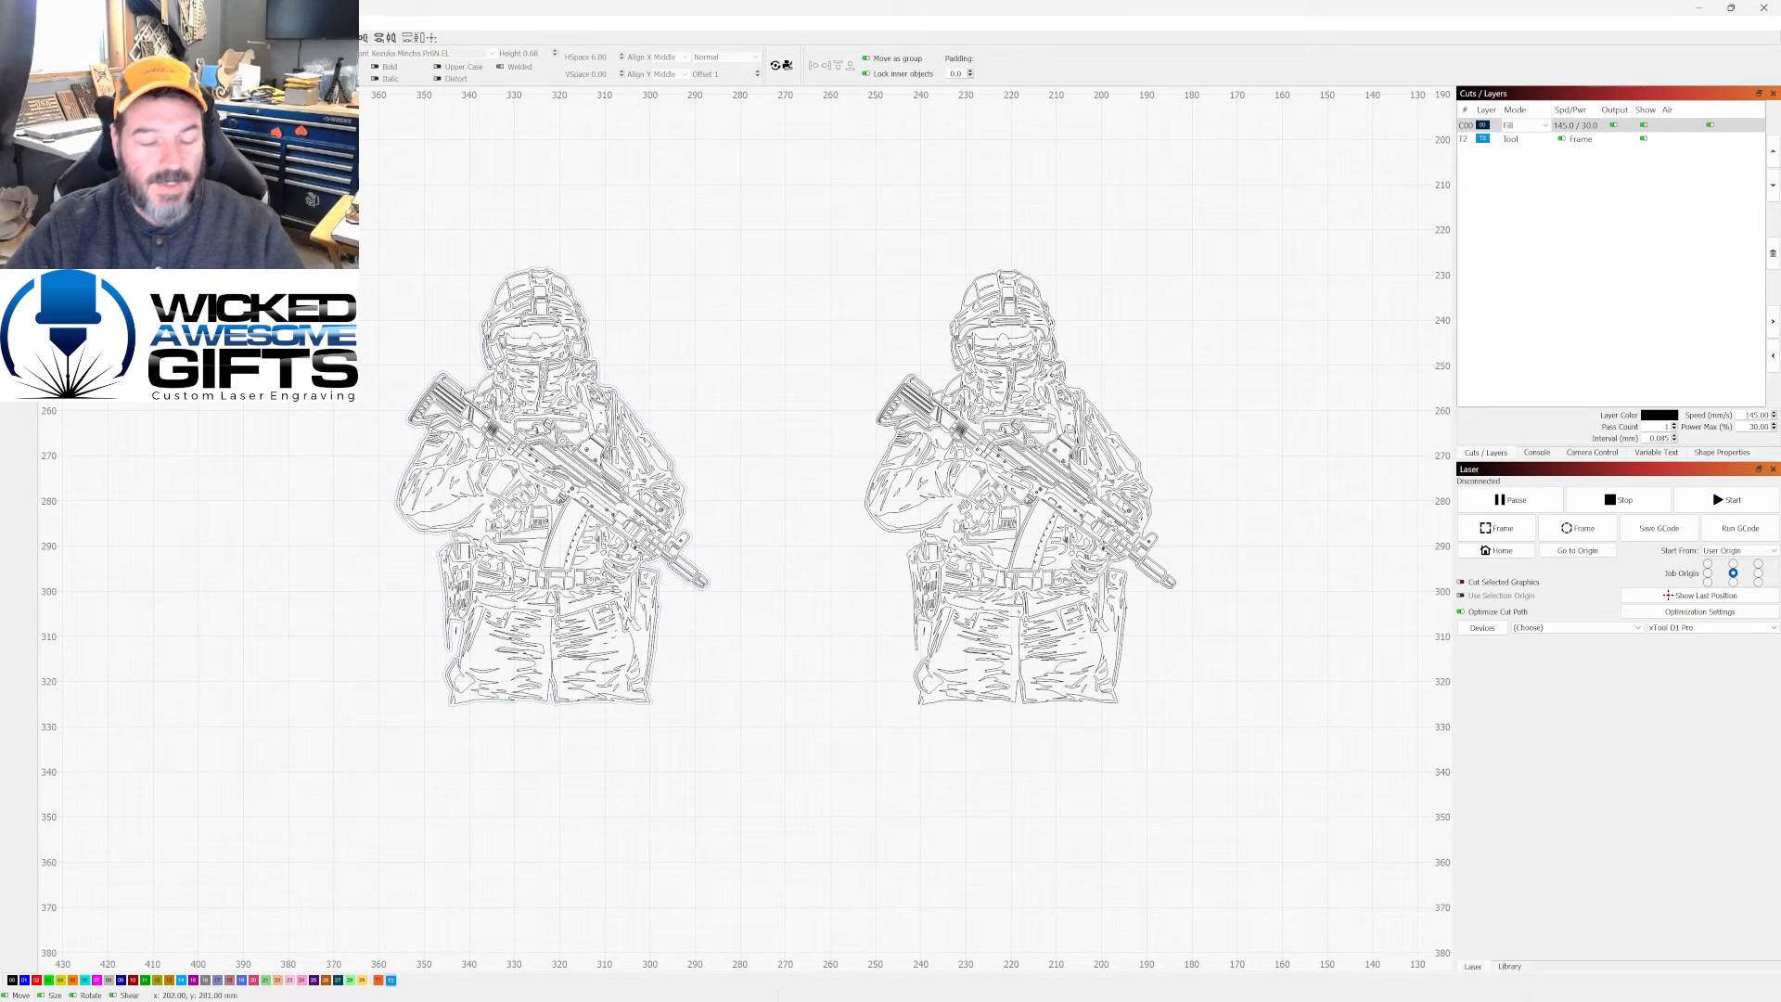
# Step: Move the copied soldier's remaining outer contour to the T2 tool layer and deselect it
pyautogui.scroll(2, 1143, 482)
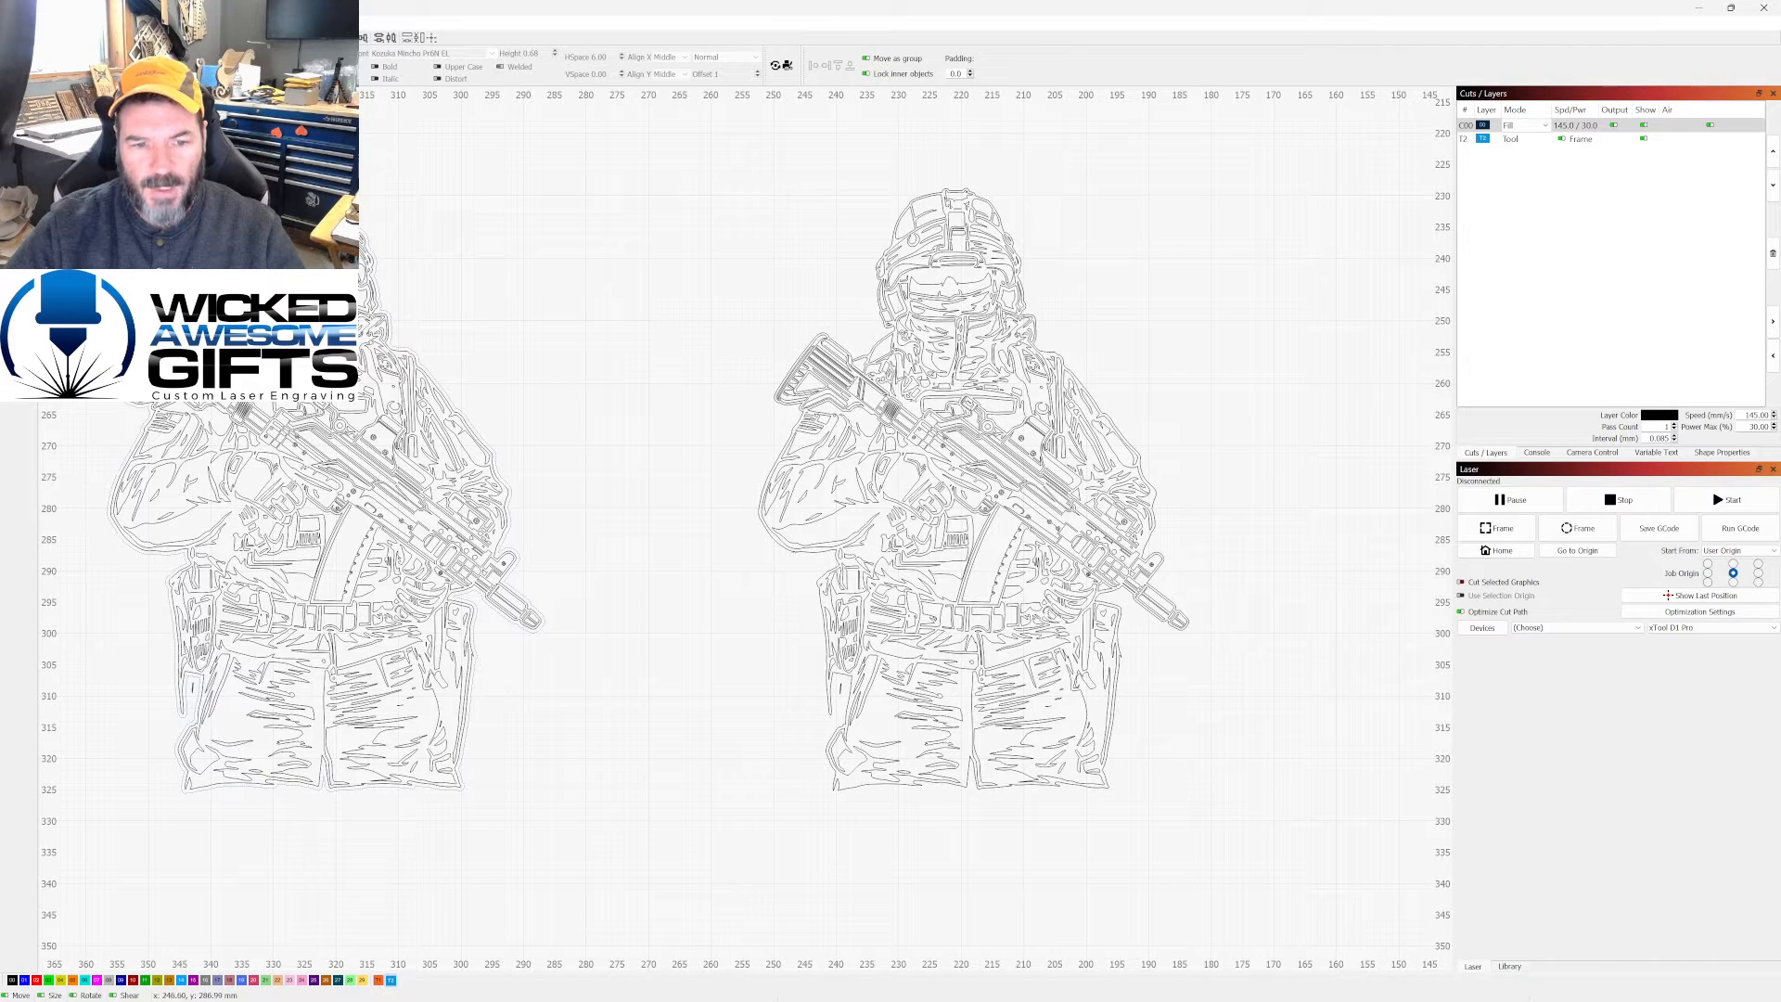
pyautogui.click(879, 496)
pyautogui.scroll(1, 879, 496)
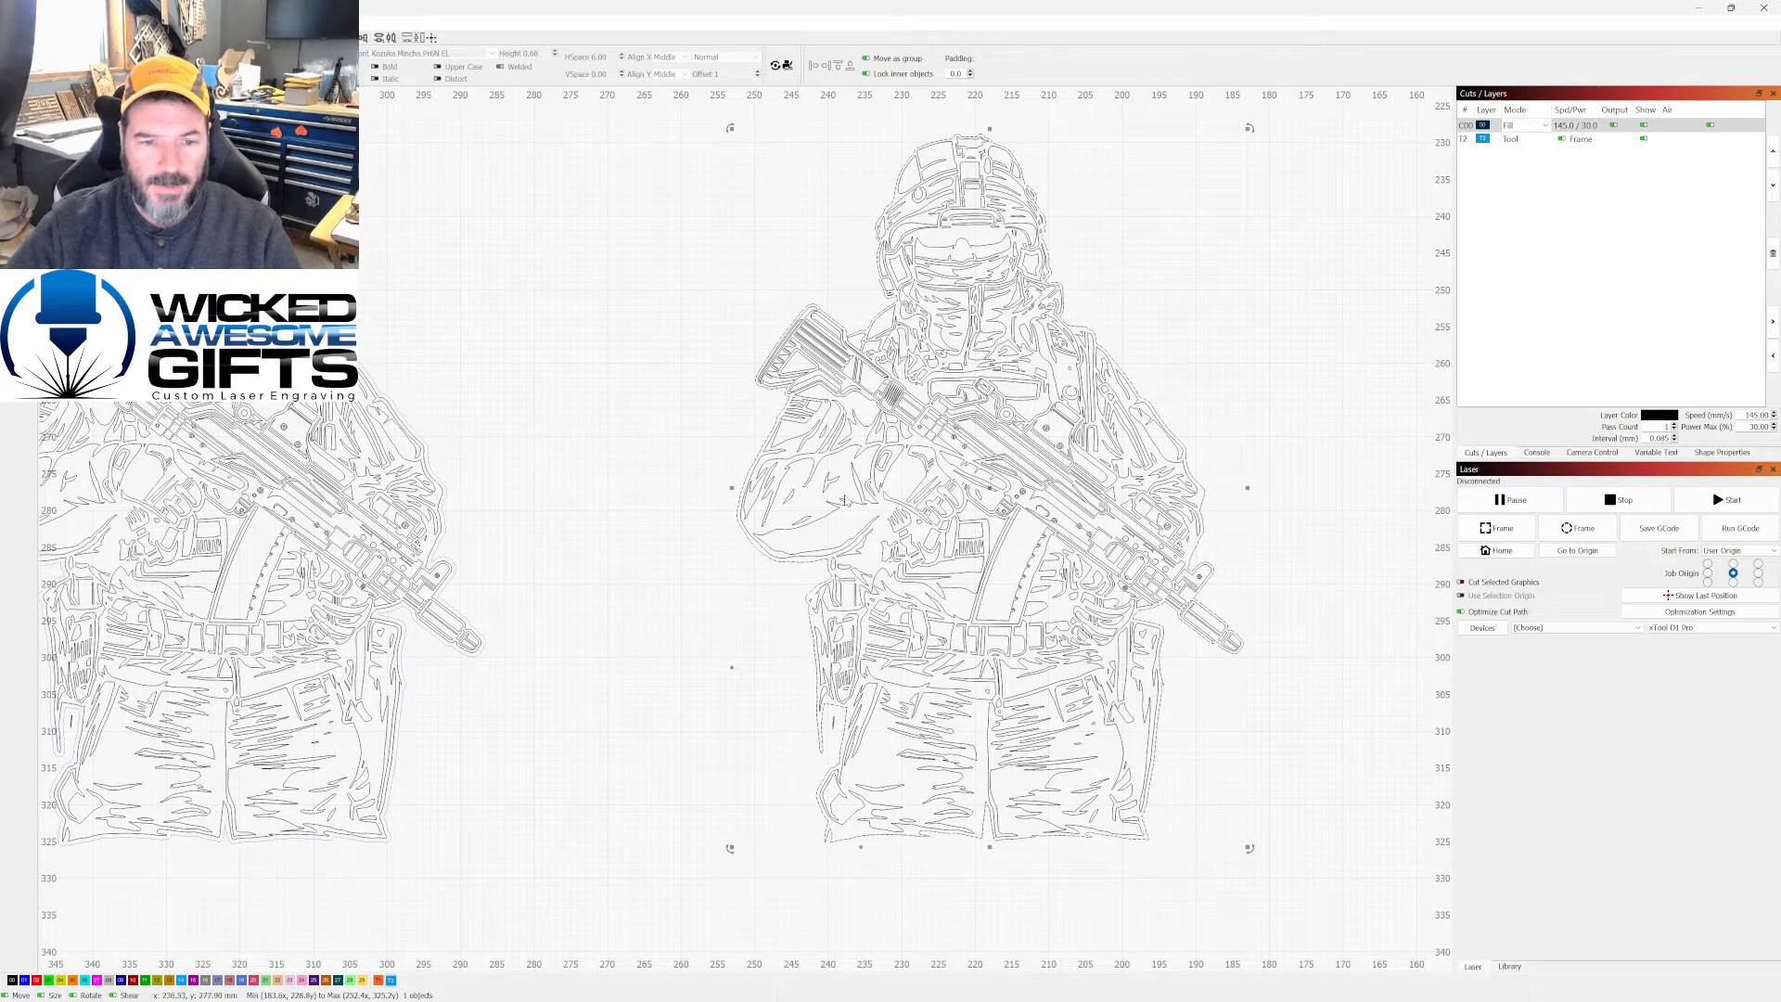
pyautogui.click(391, 980)
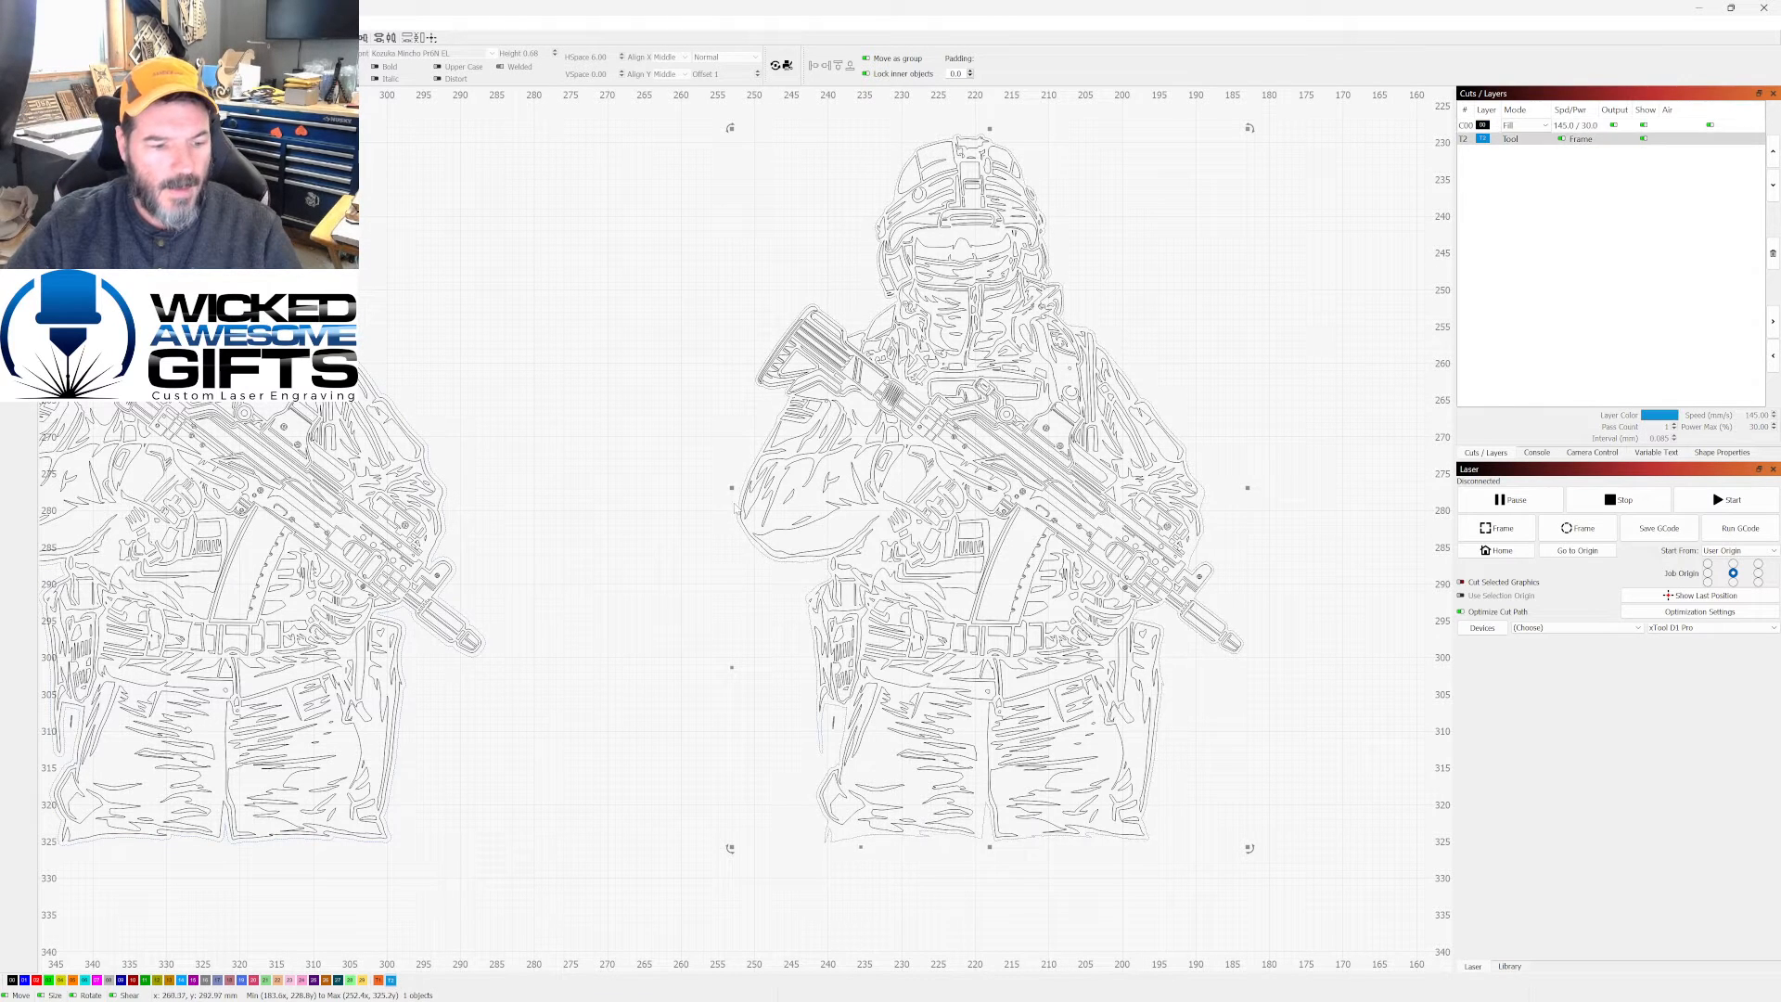
pyautogui.click(675, 406)
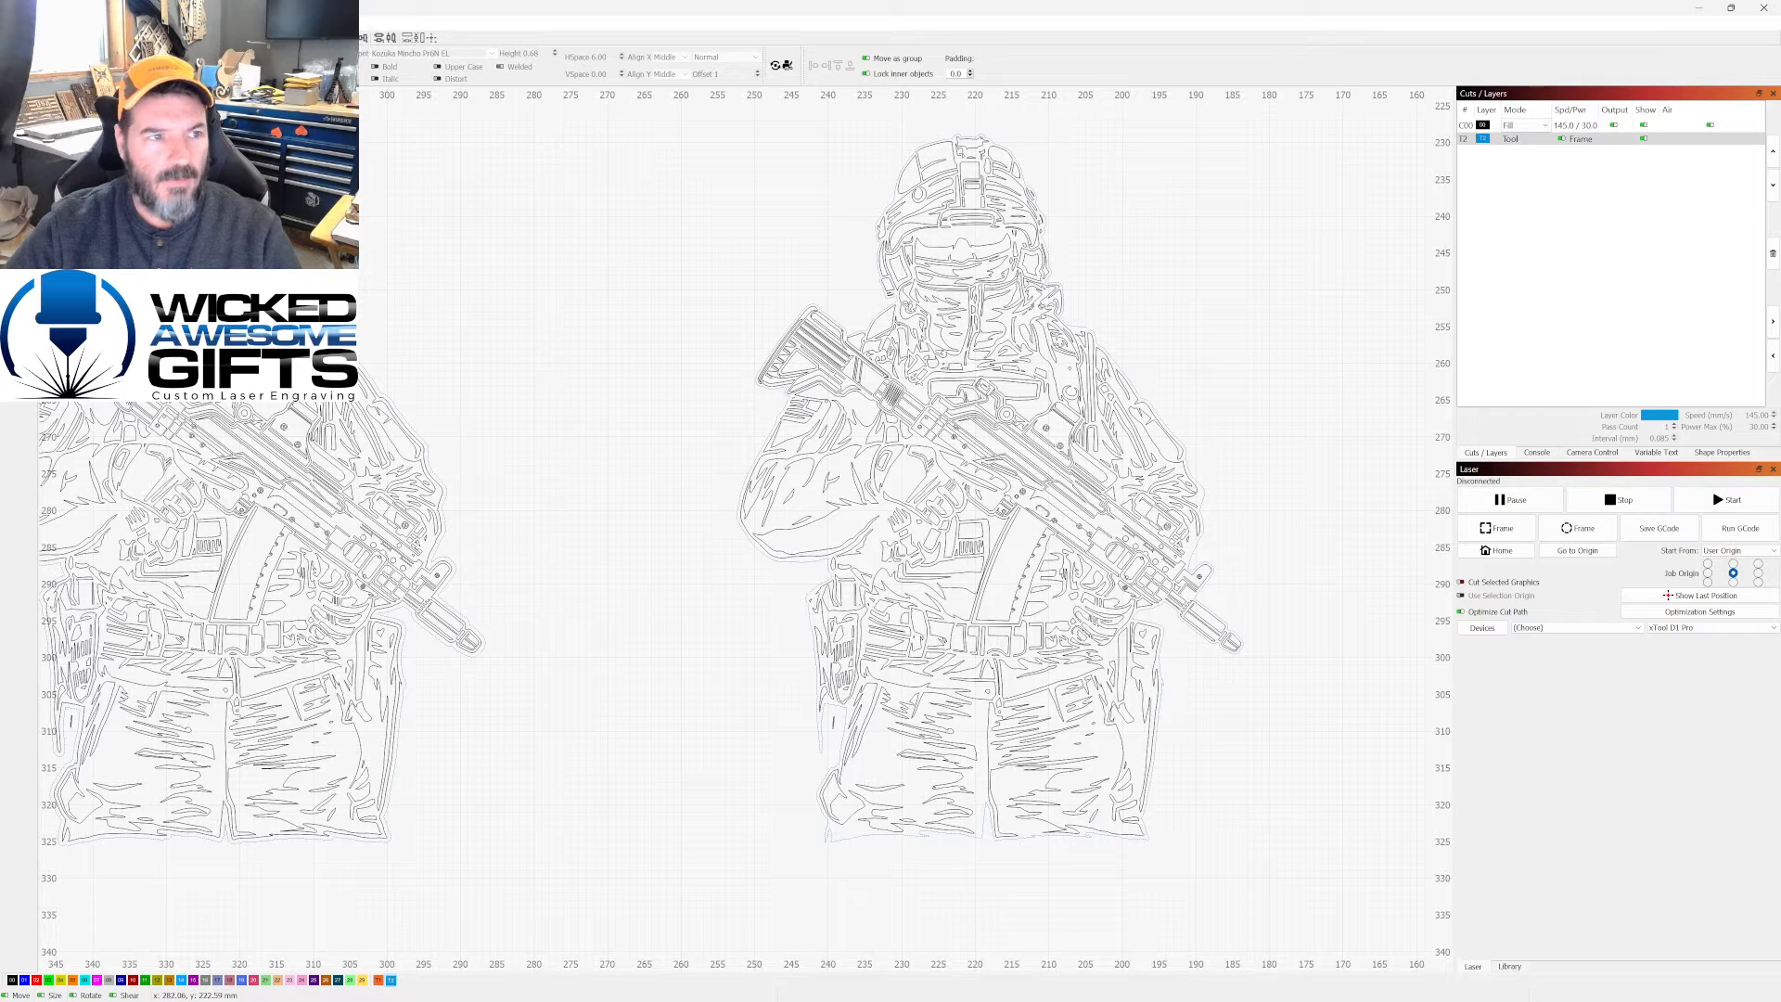
# Step: Open the maximized preview and compare the engraved fill of the original and copied soldiers up close
pyautogui.click(176, 23)
pyautogui.click(204, 59)
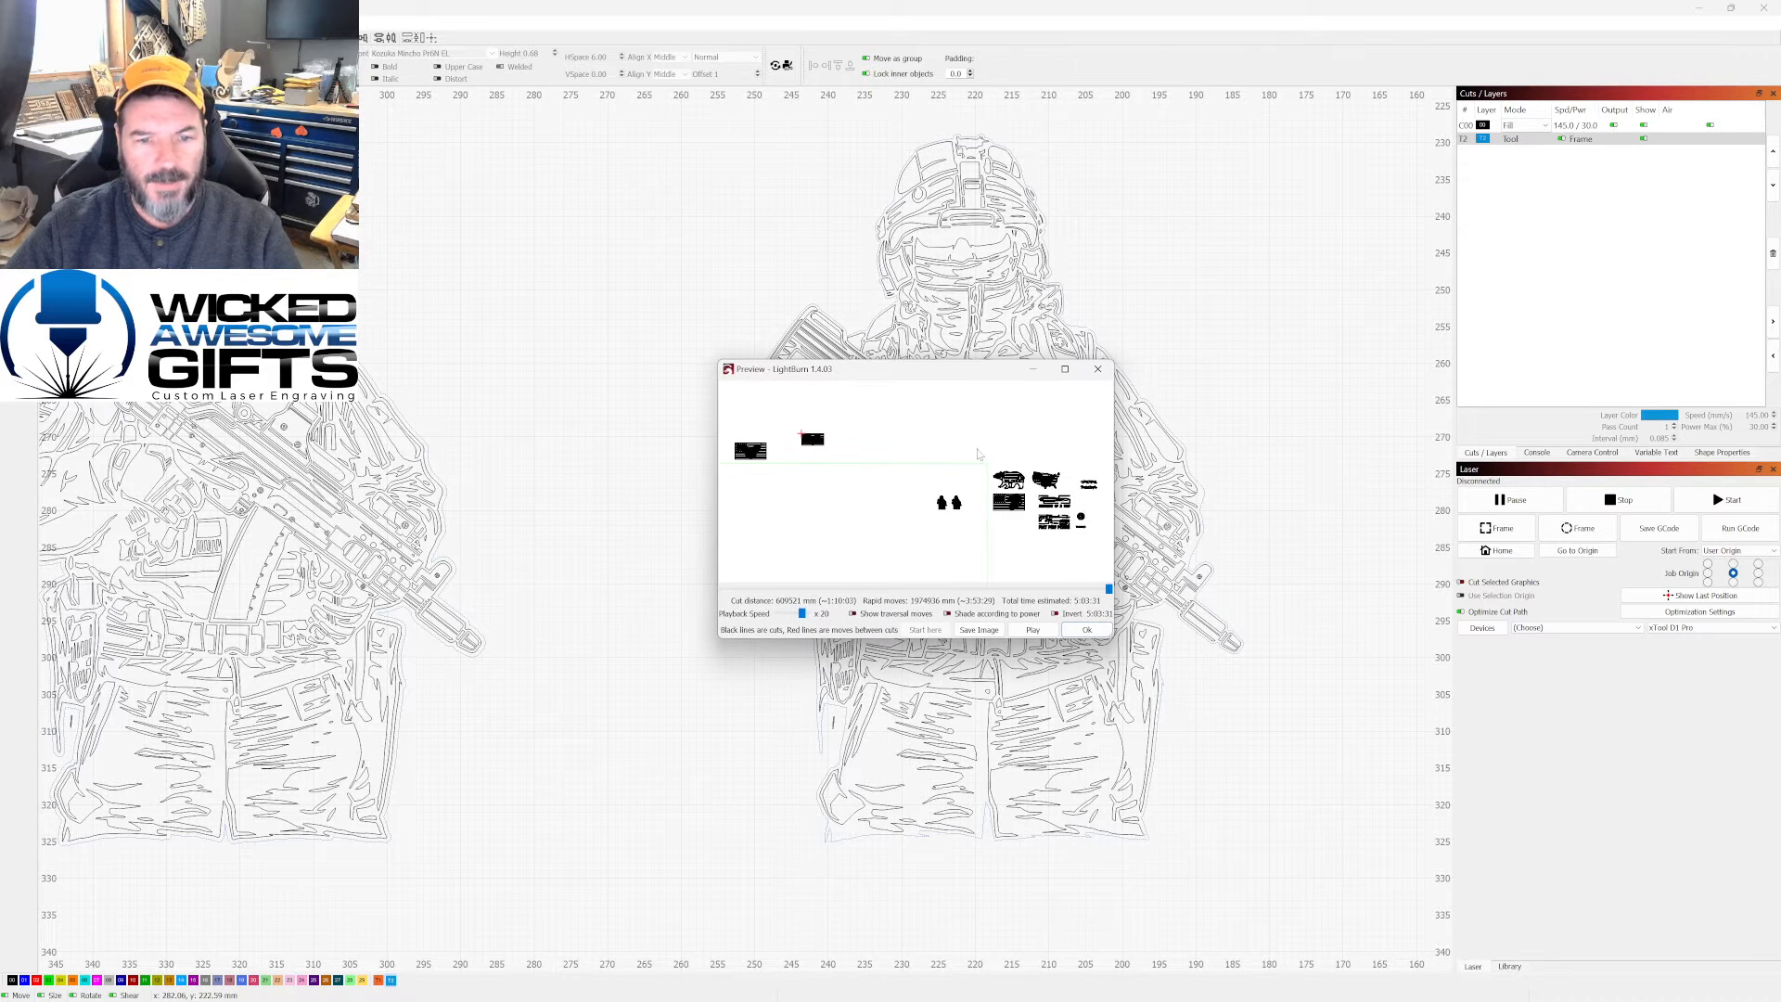
pyautogui.click(1065, 368)
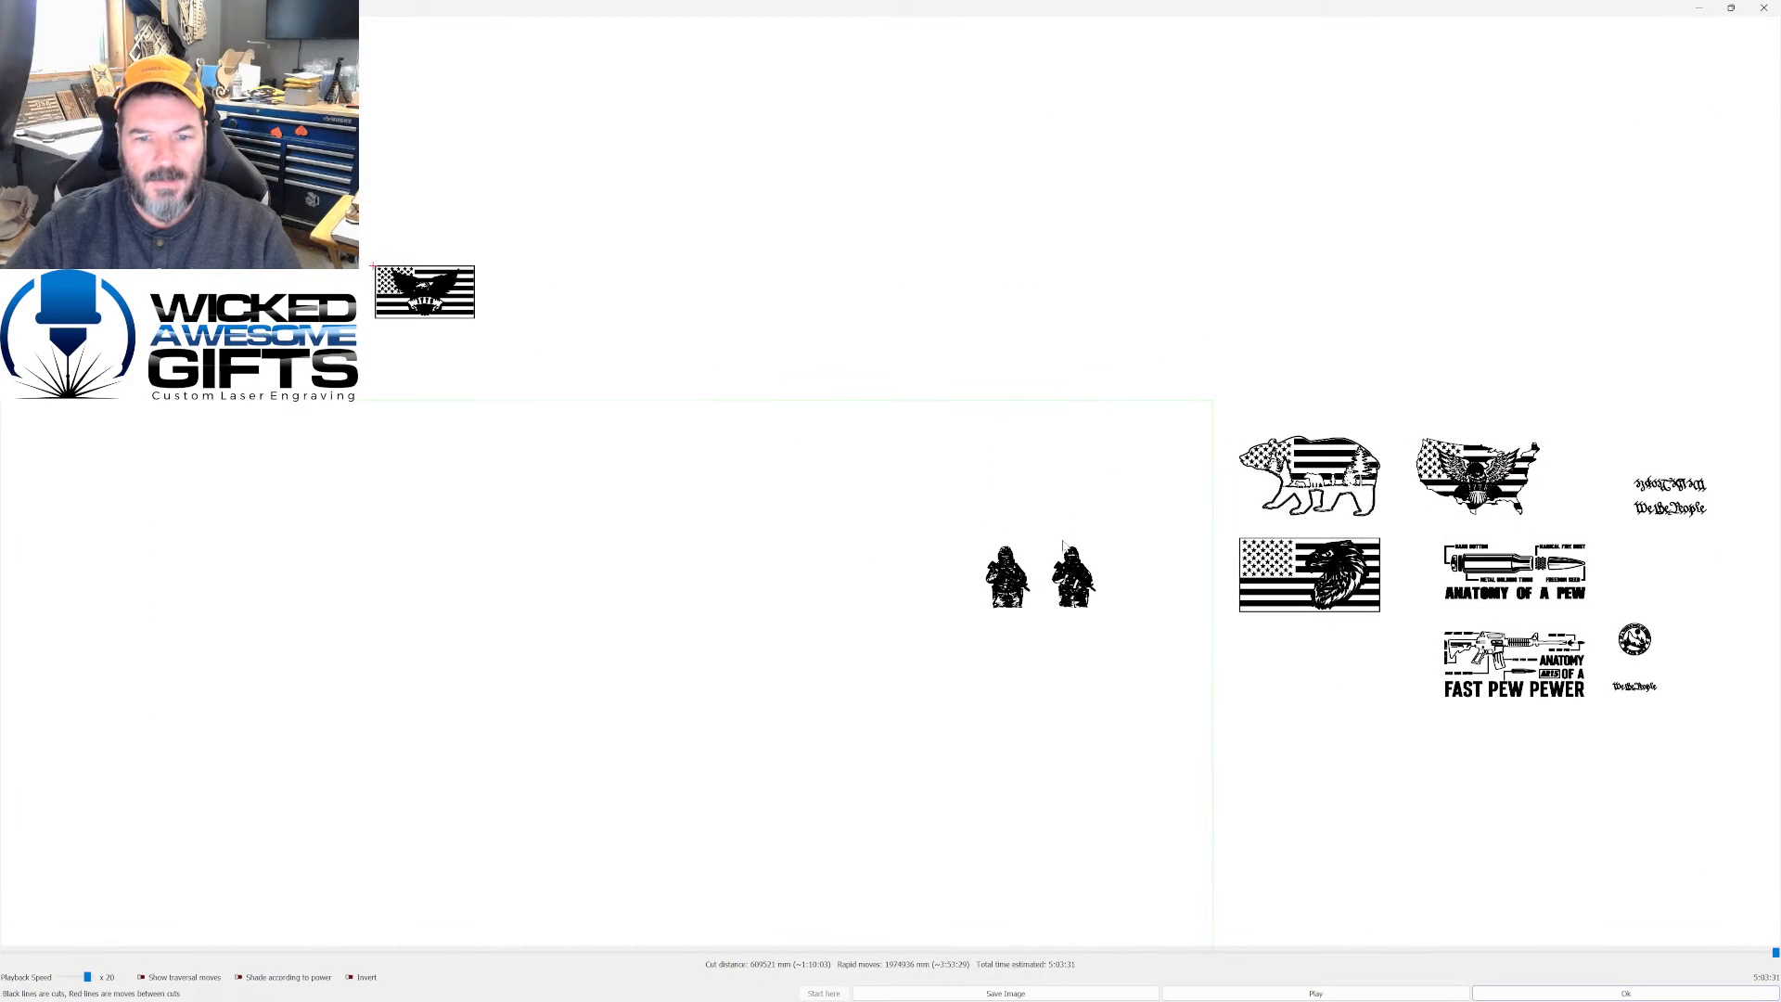
pyautogui.scroll(5, 1063, 544)
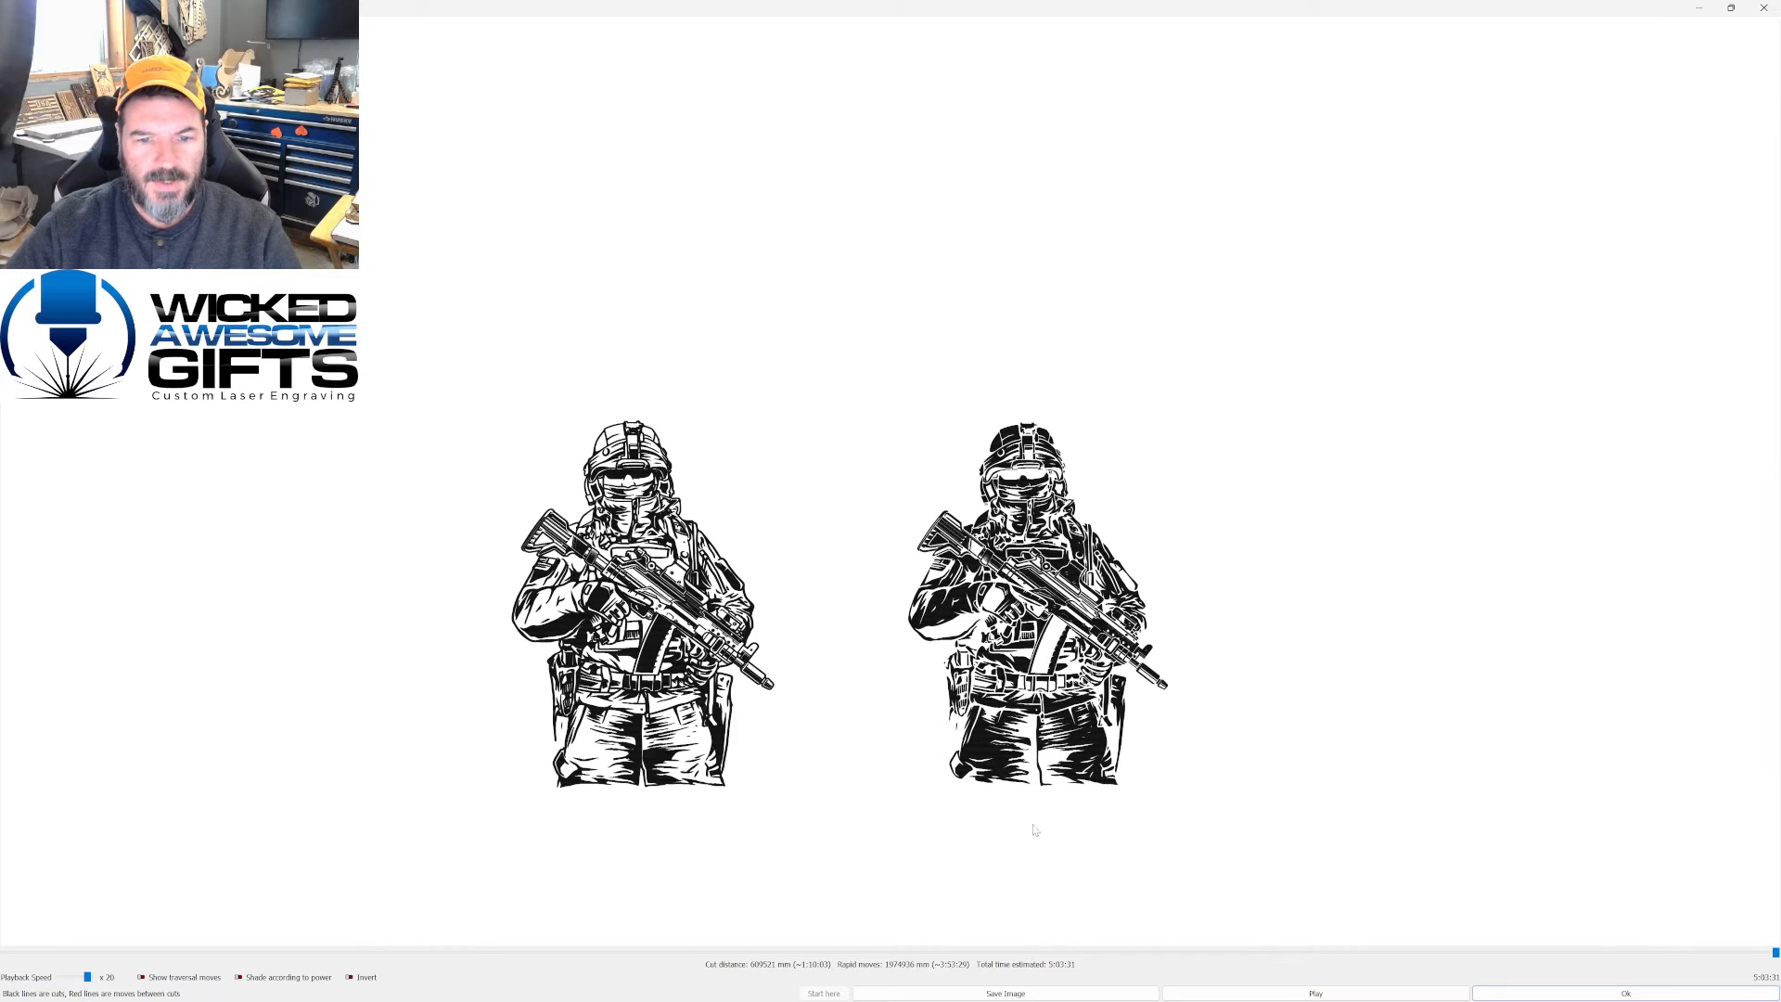
pyautogui.scroll(3, 1036, 830)
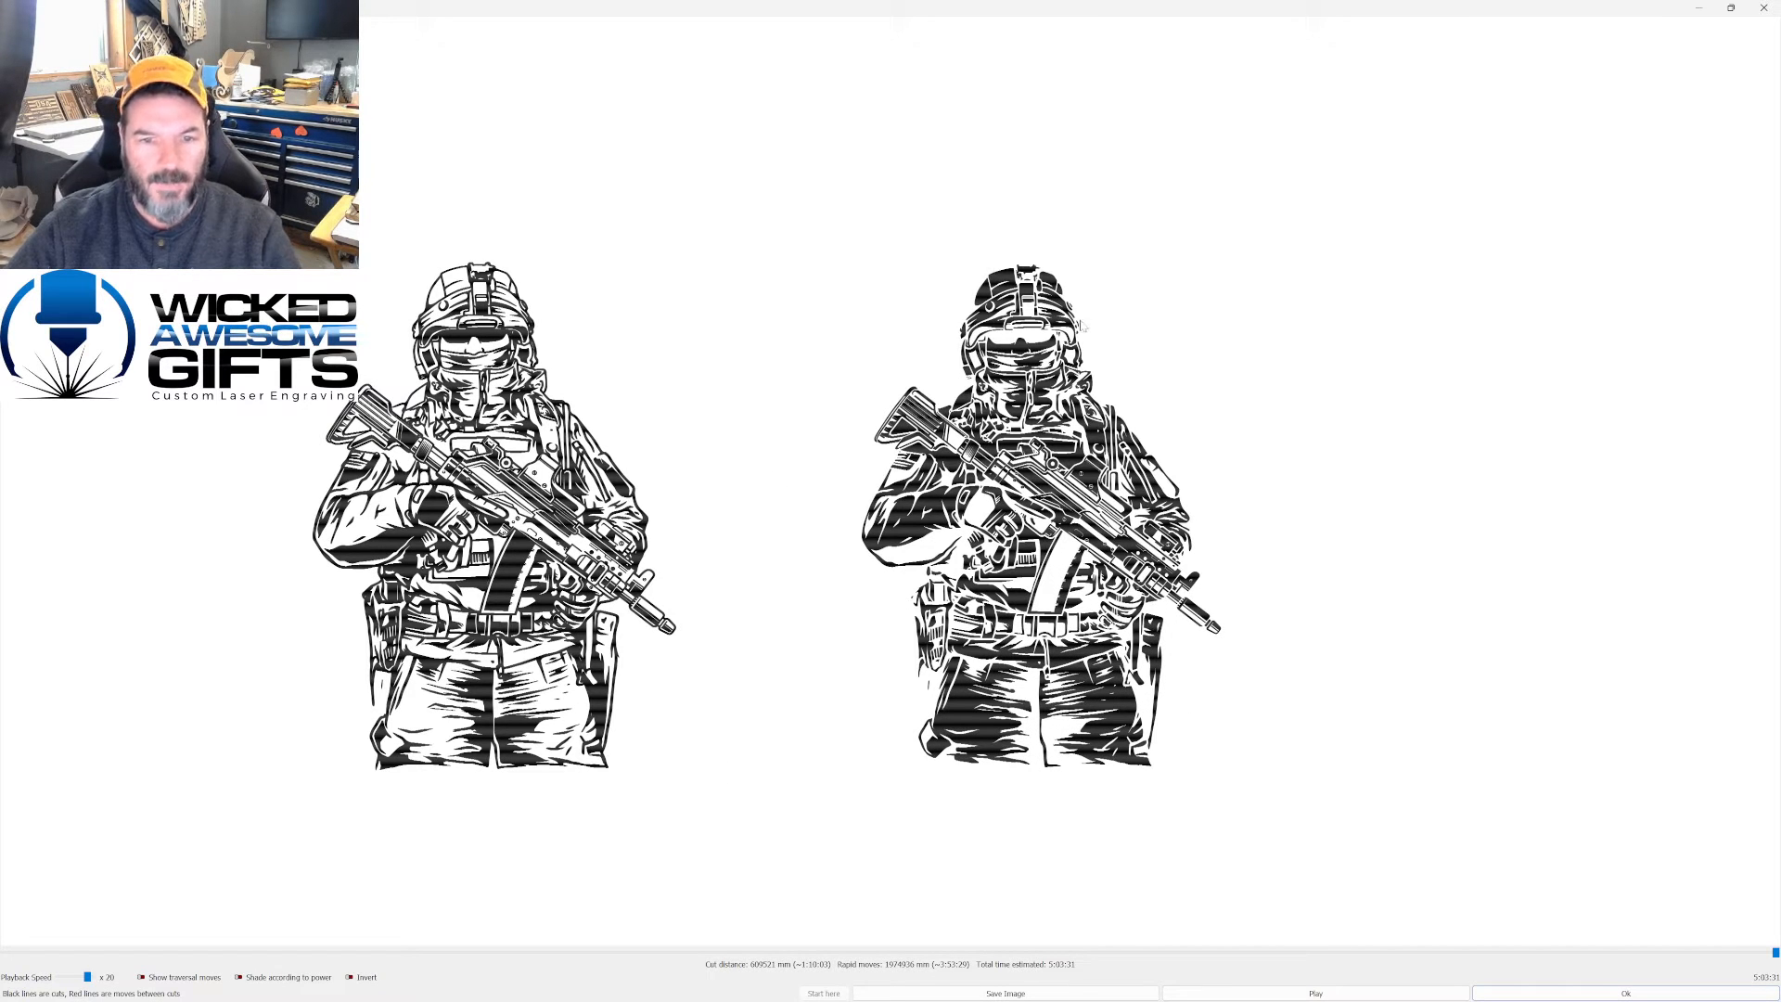
pyautogui.scroll(1, 1147, 374)
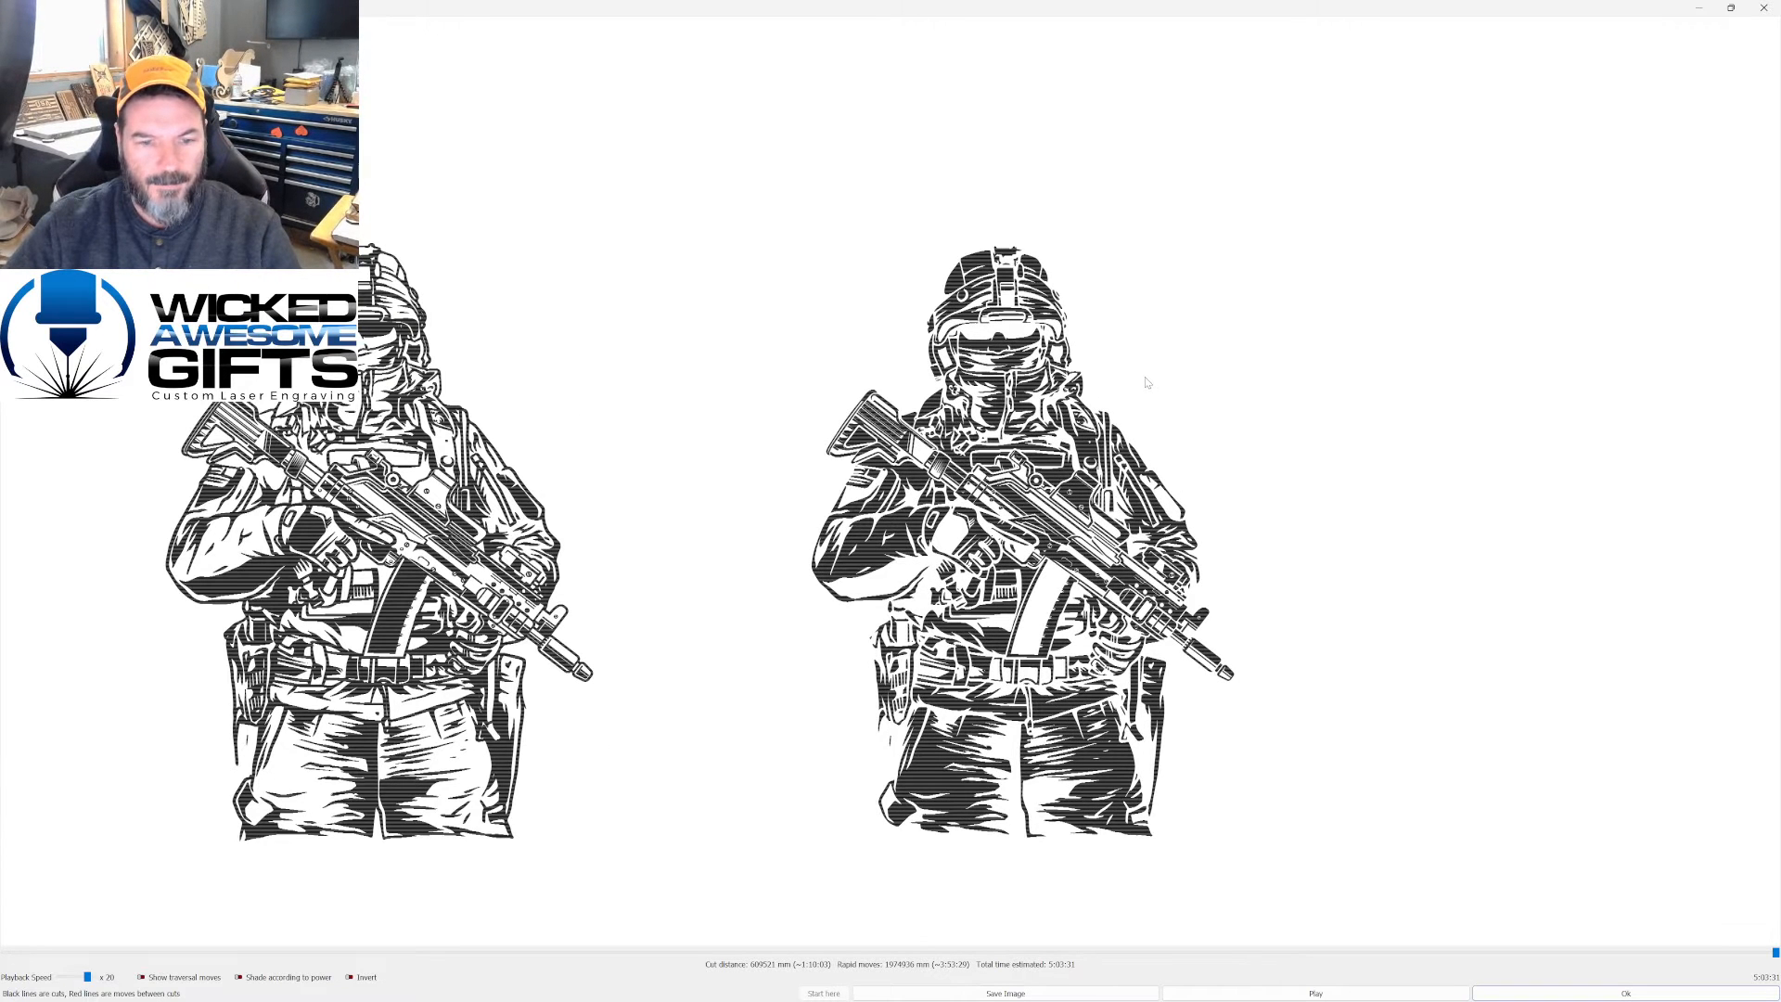
pyautogui.scroll(-1, 1148, 382)
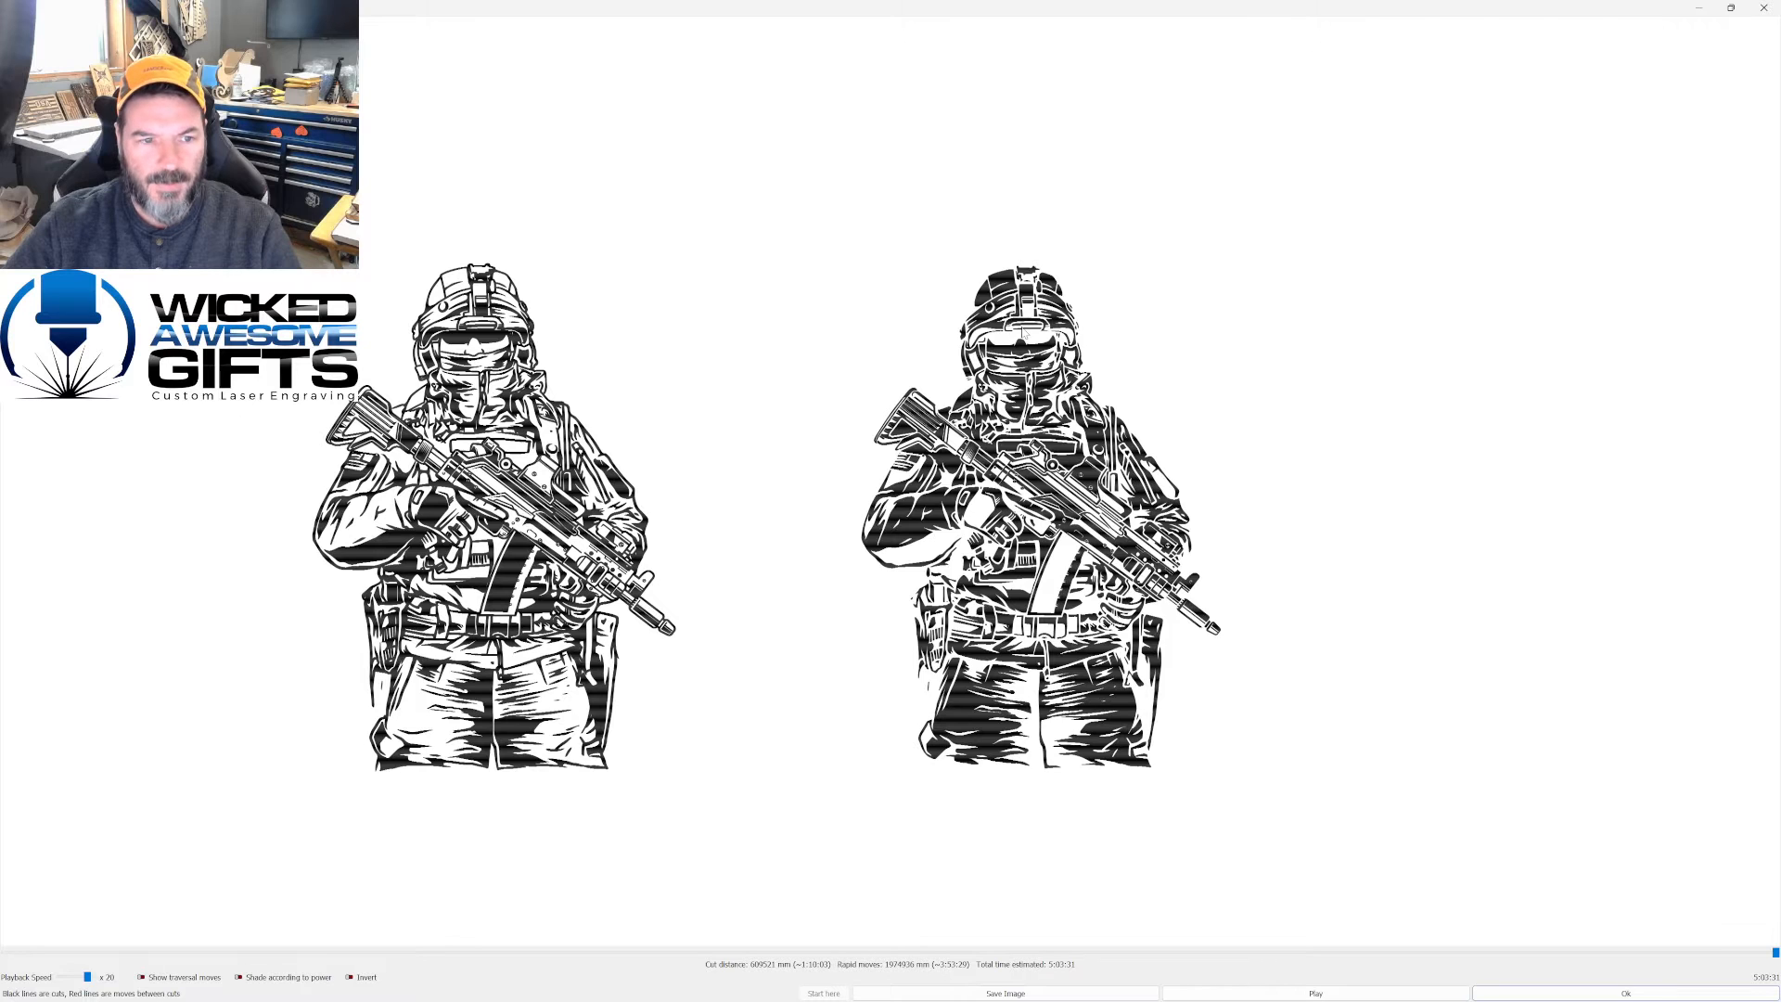
pyautogui.scroll(1, 1024, 332)
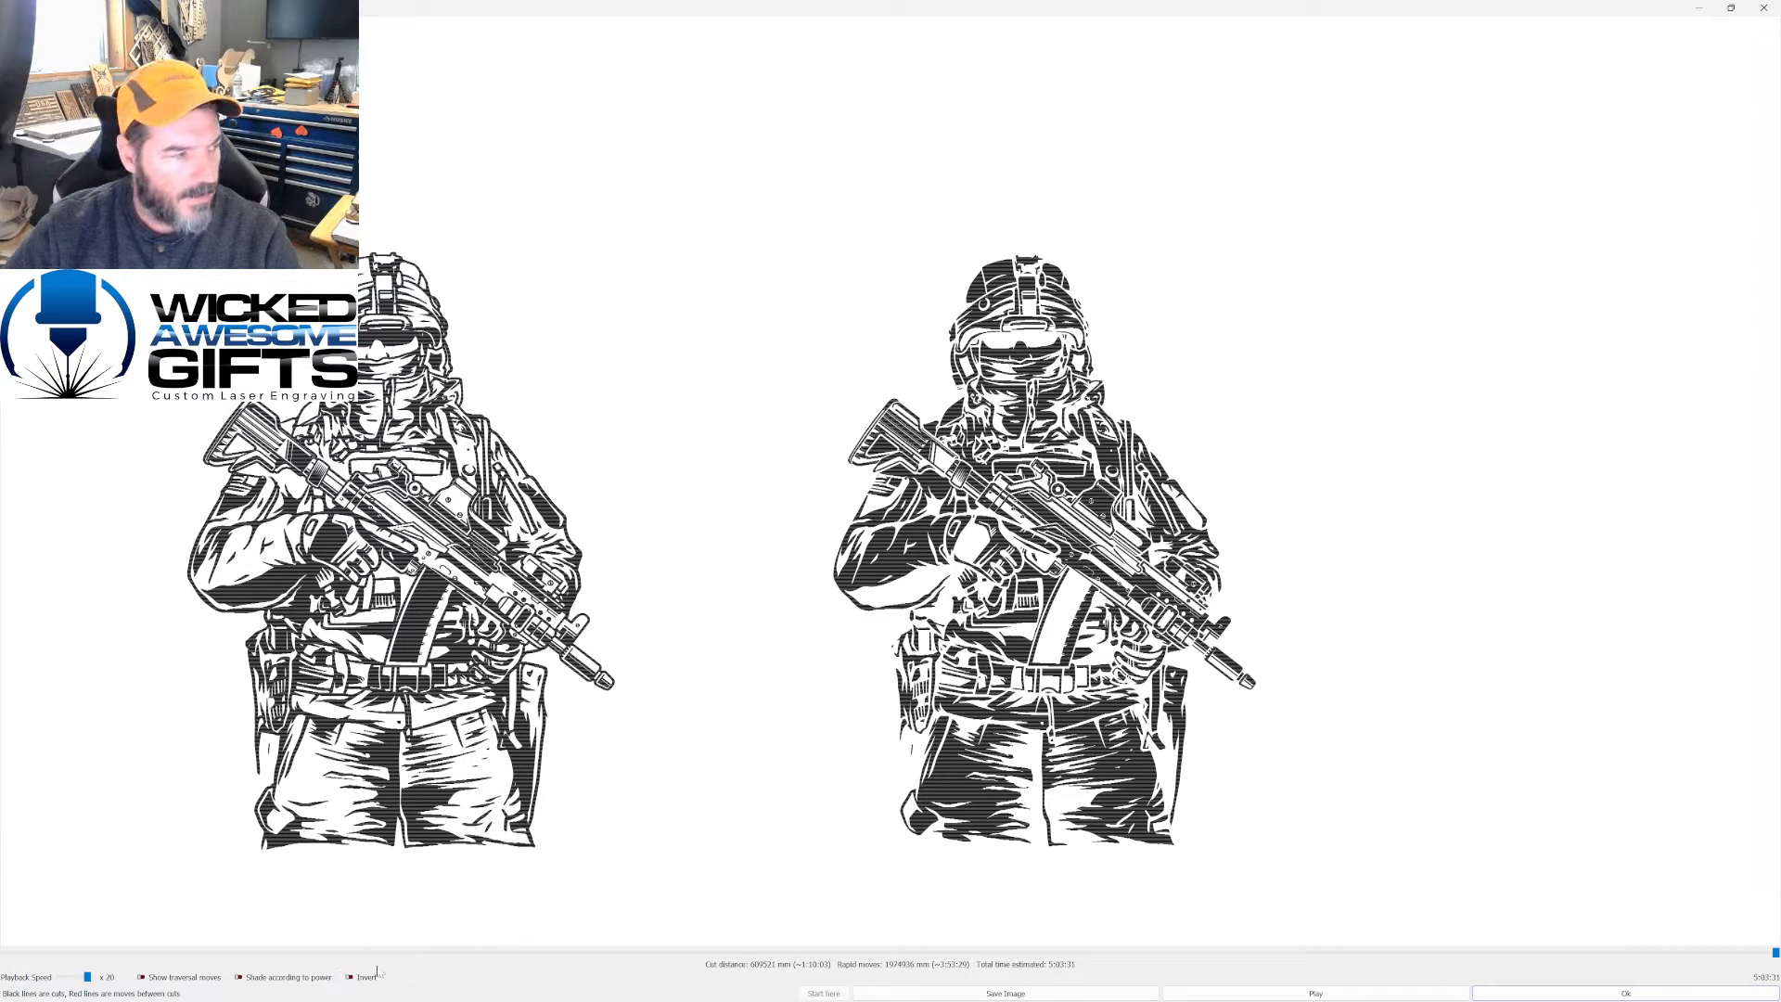
# Step: Compare both soldiers with the preview colours inverted and normal, and close the preview
pyautogui.click(352, 979)
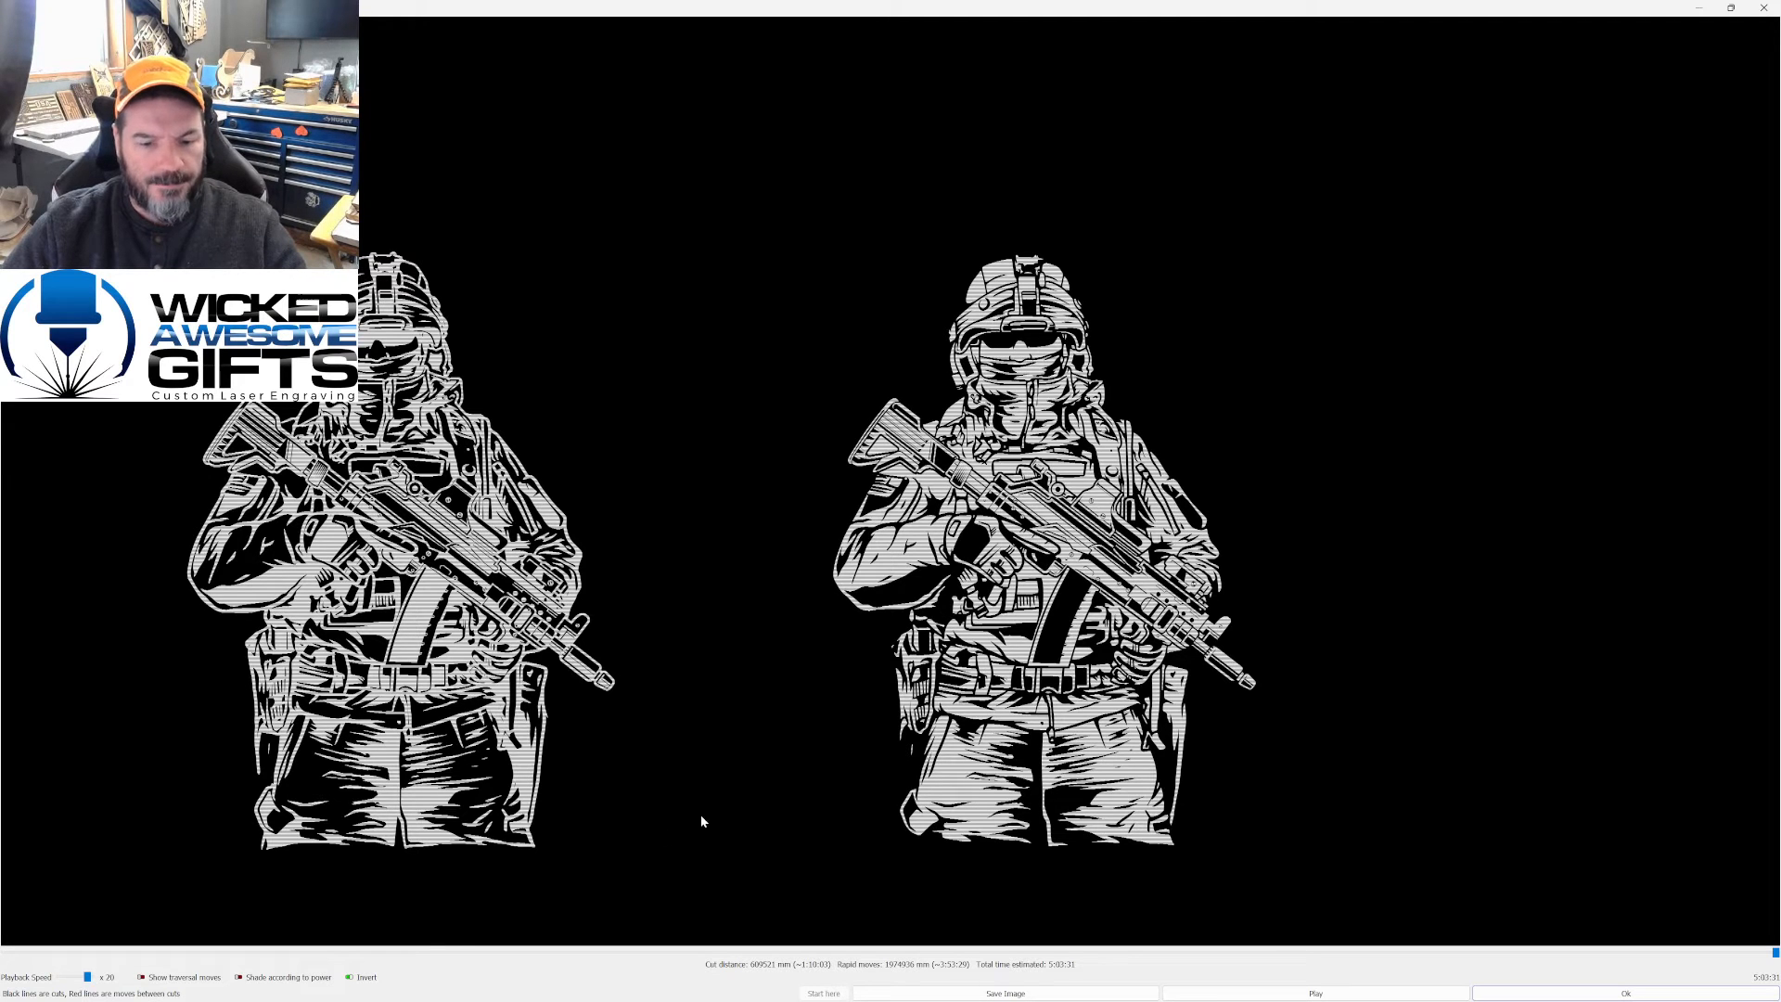
pyautogui.click(350, 979)
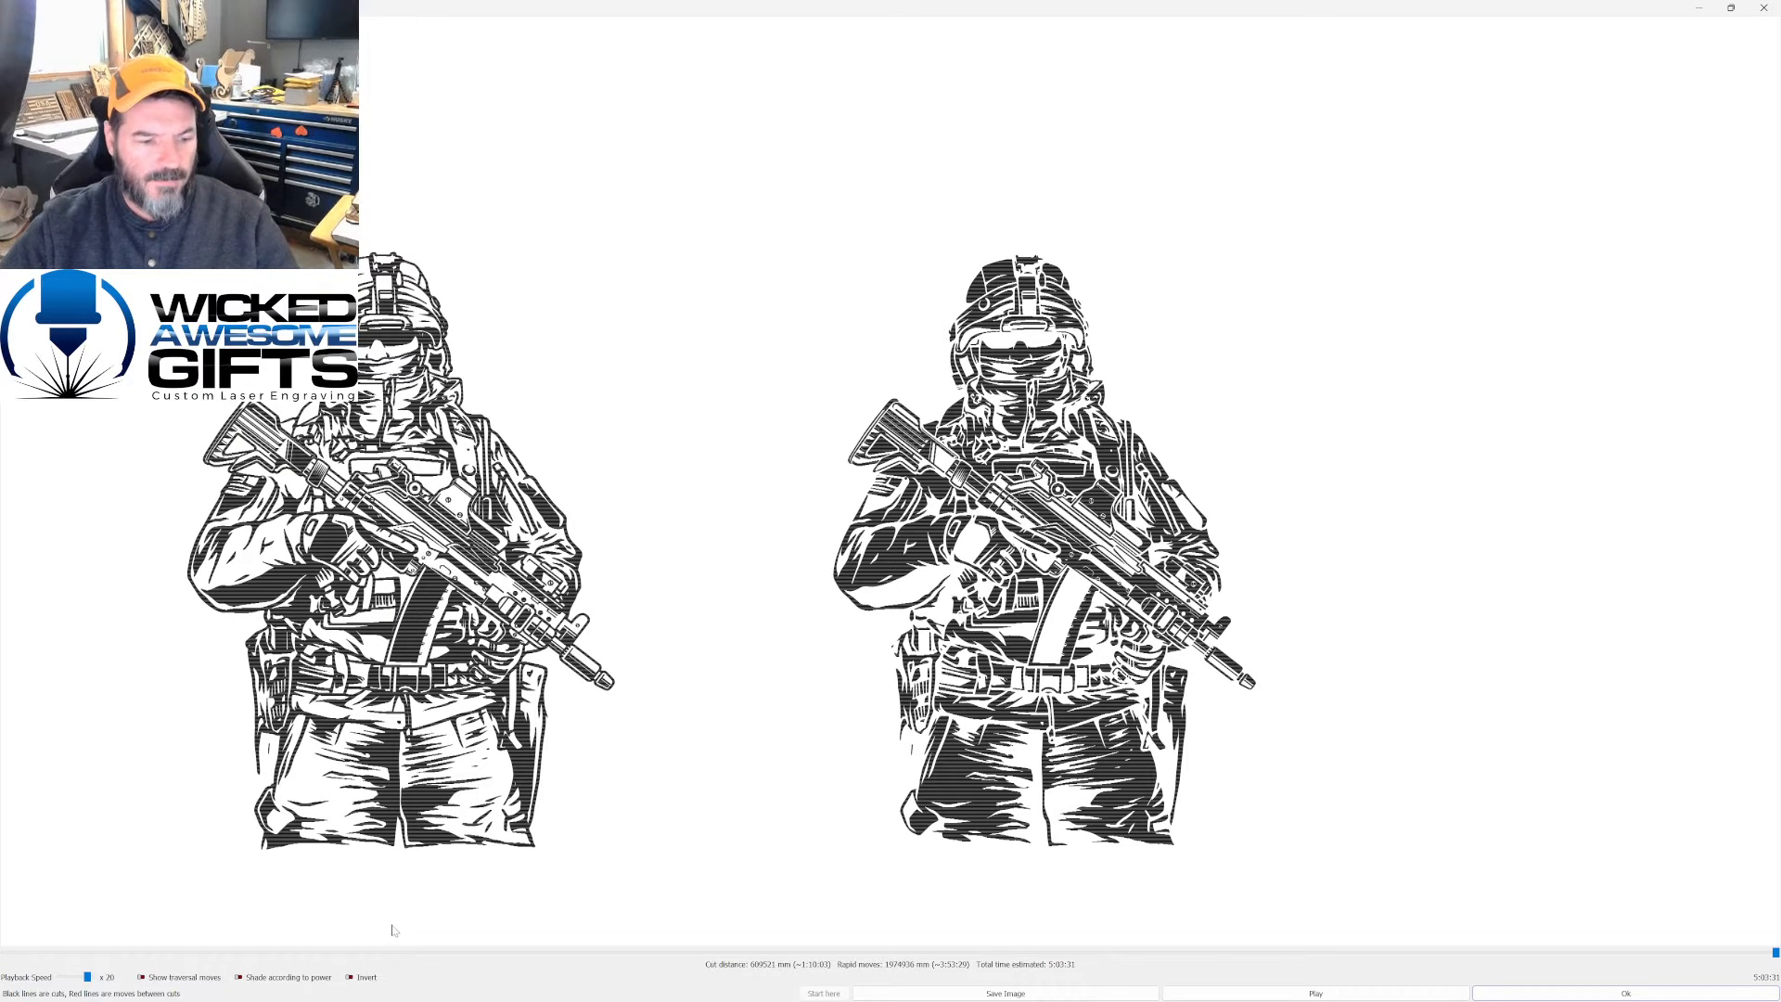
pyautogui.click(350, 978)
pyautogui.click(351, 979)
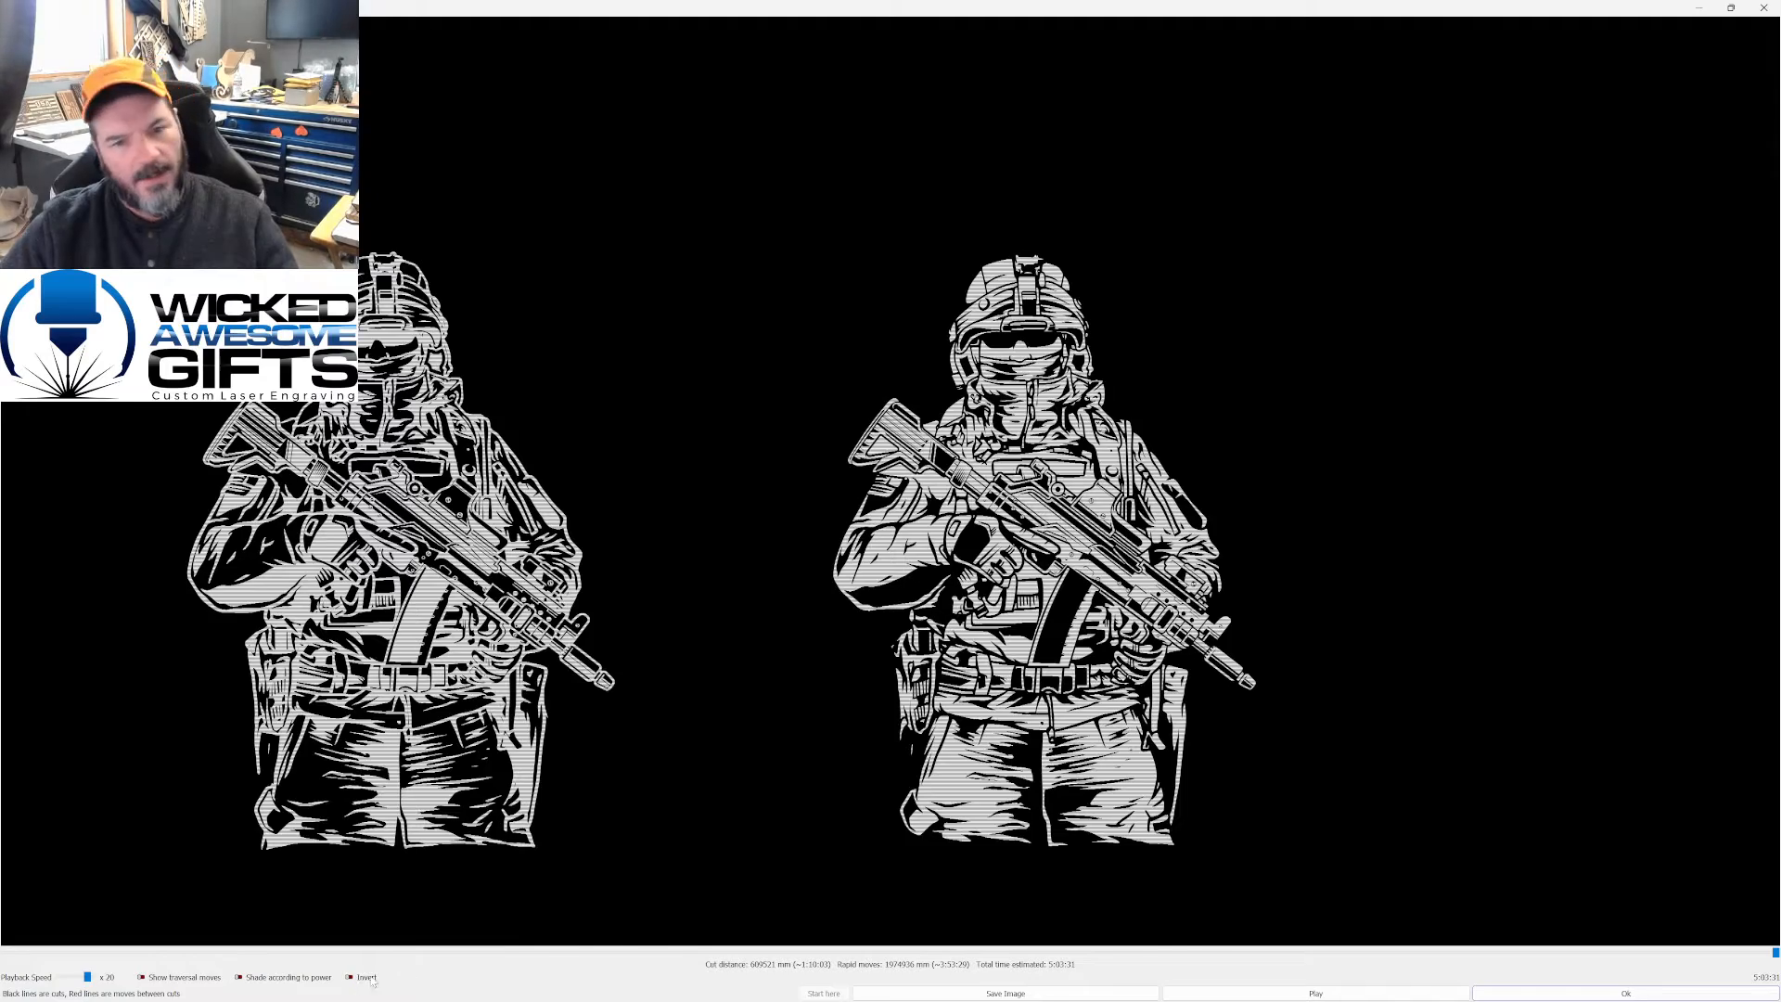
pyautogui.click(1764, 8)
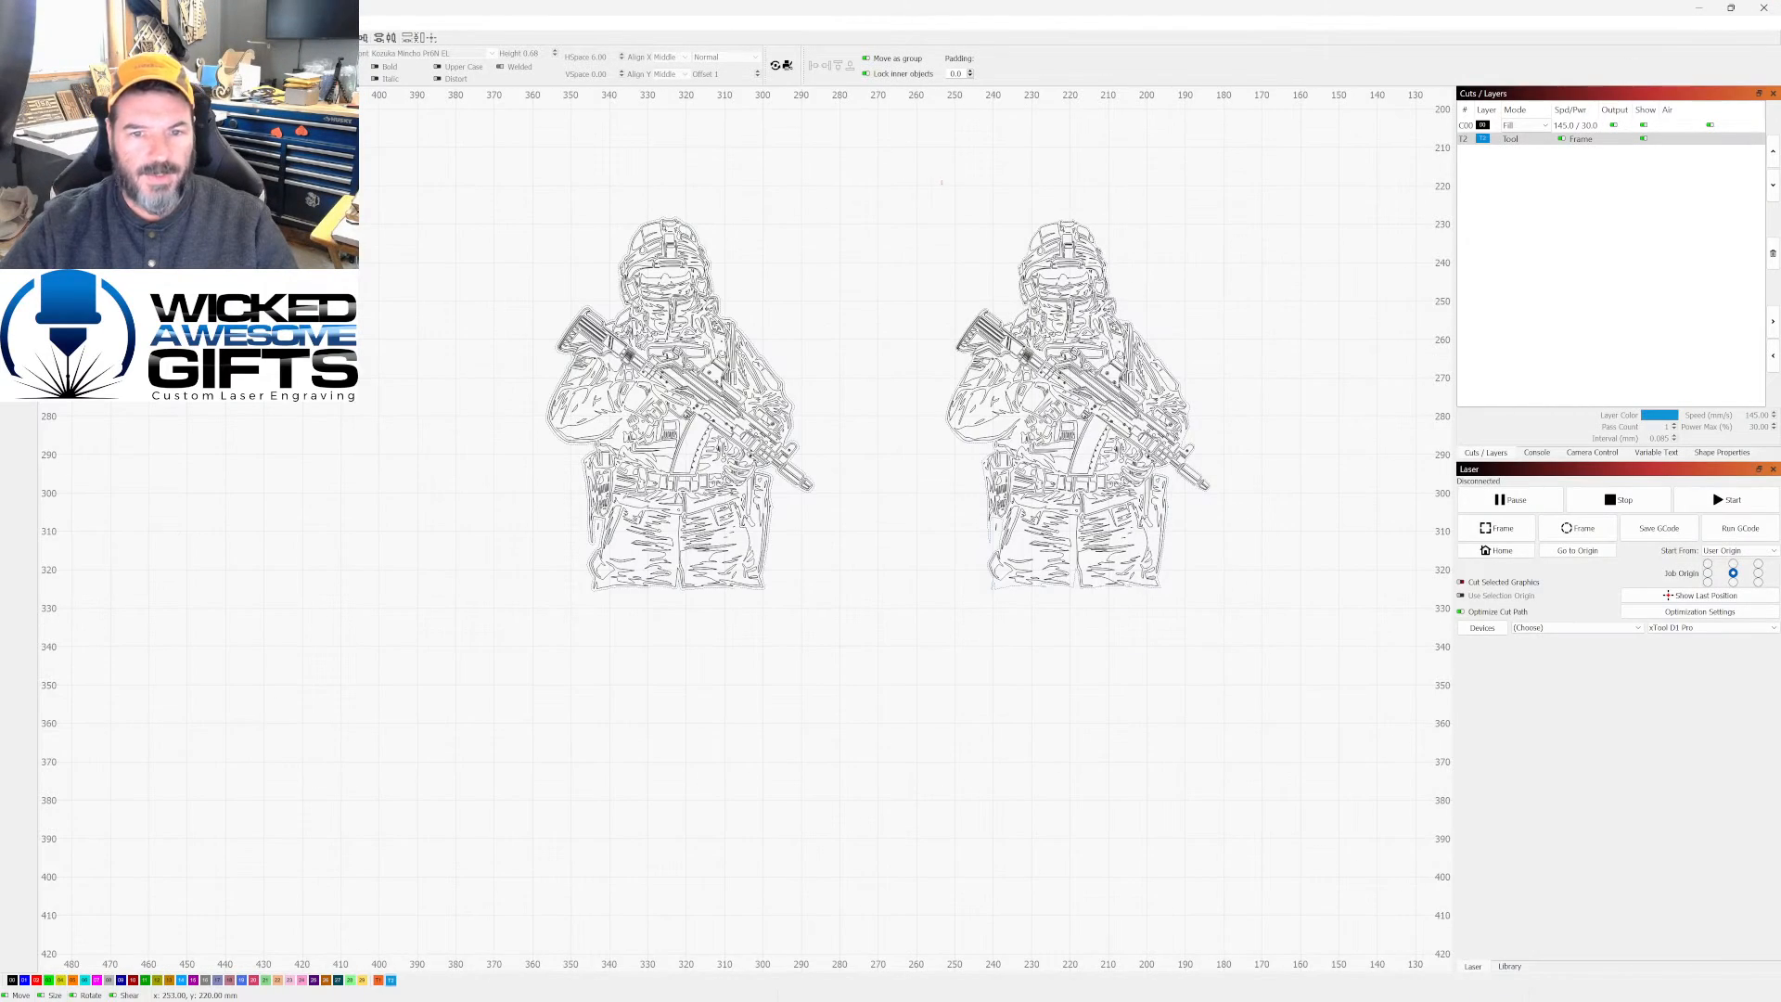
# Step: Delete the entire copied soldier, keeping only the original design
pyautogui.moveTo(941, 182); pyautogui.dragTo(1213, 629)
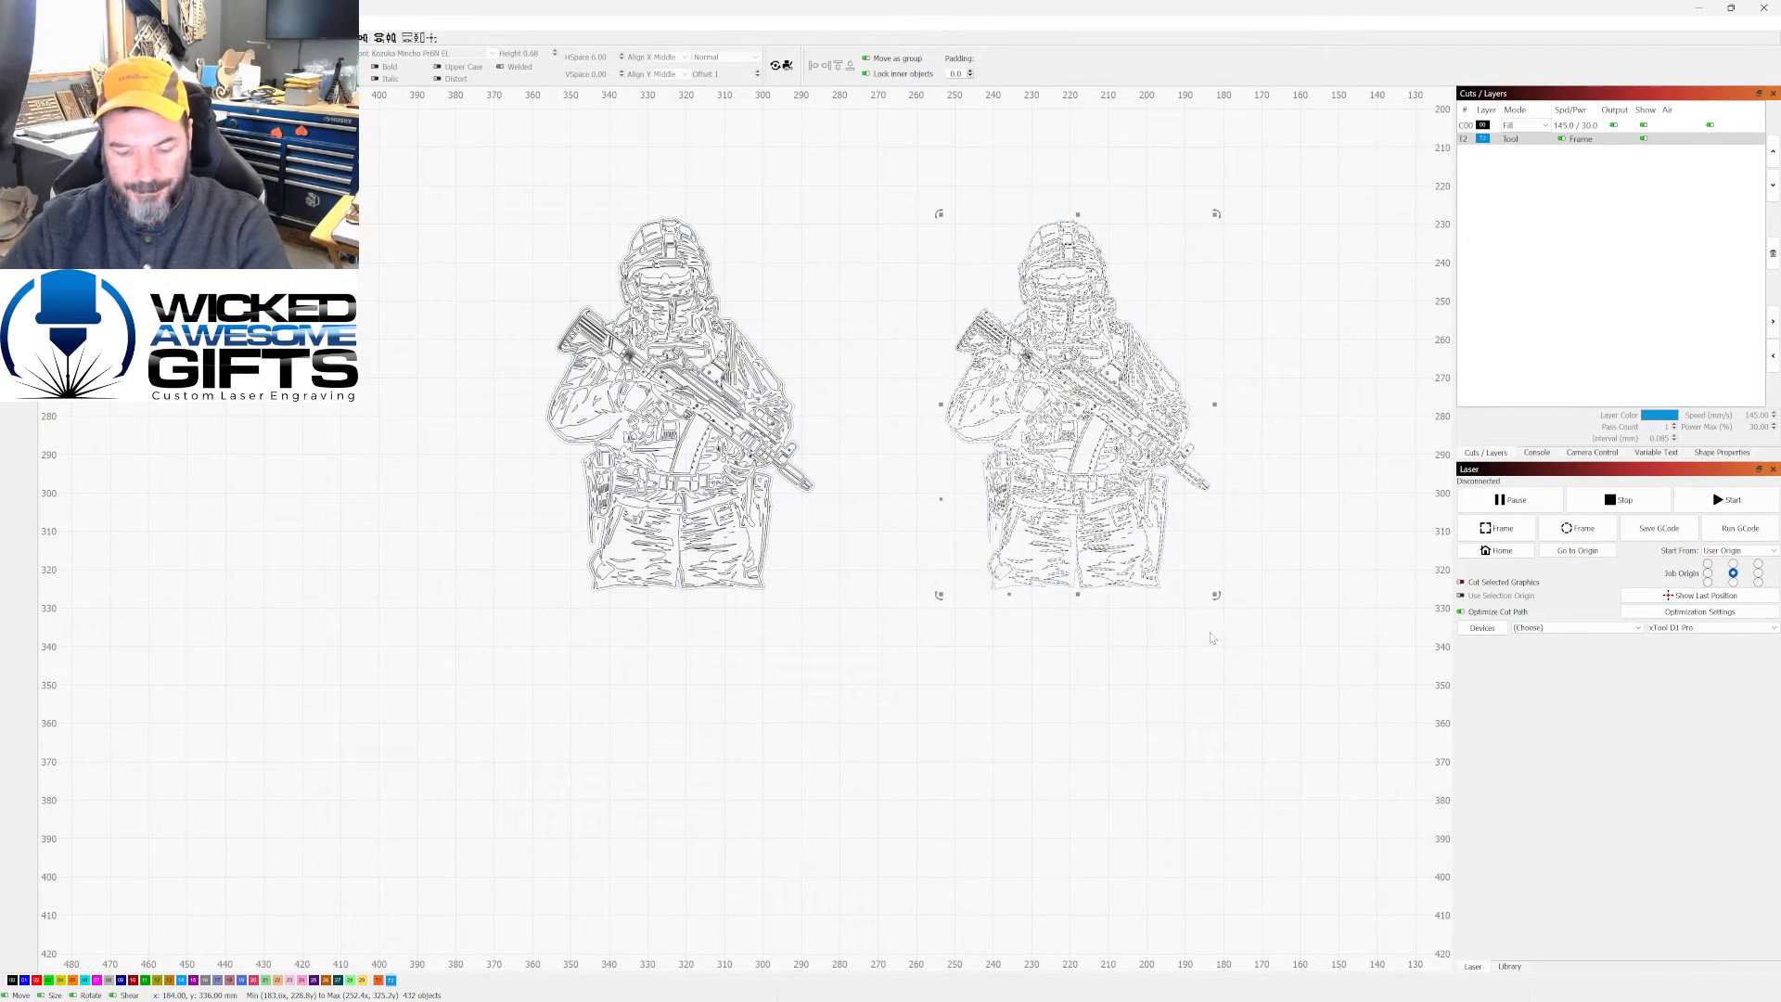
pyautogui.press('Delete')
pyautogui.scroll(-3, 1276, 644)
pyautogui.scroll(5, 1105, 520)
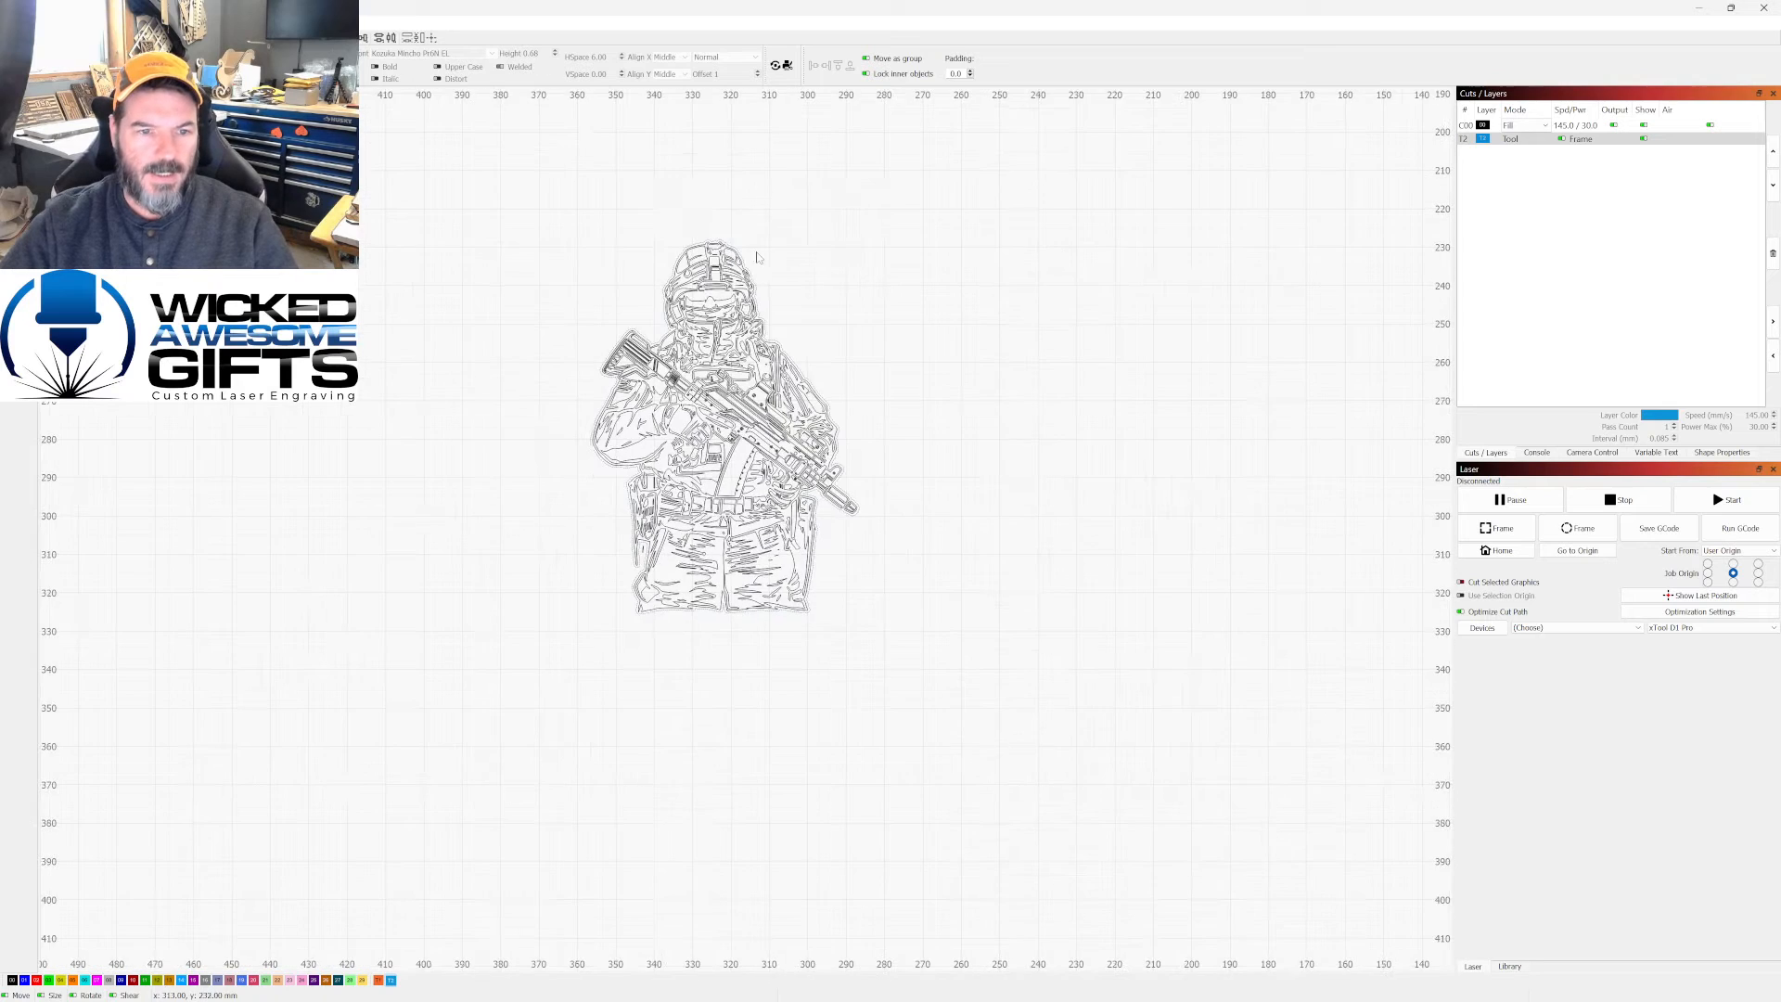
# Step: Preview the remaining soldier maximized, check it with inverted and normal colours, and close the preview
pyautogui.scroll(1, 584, 610)
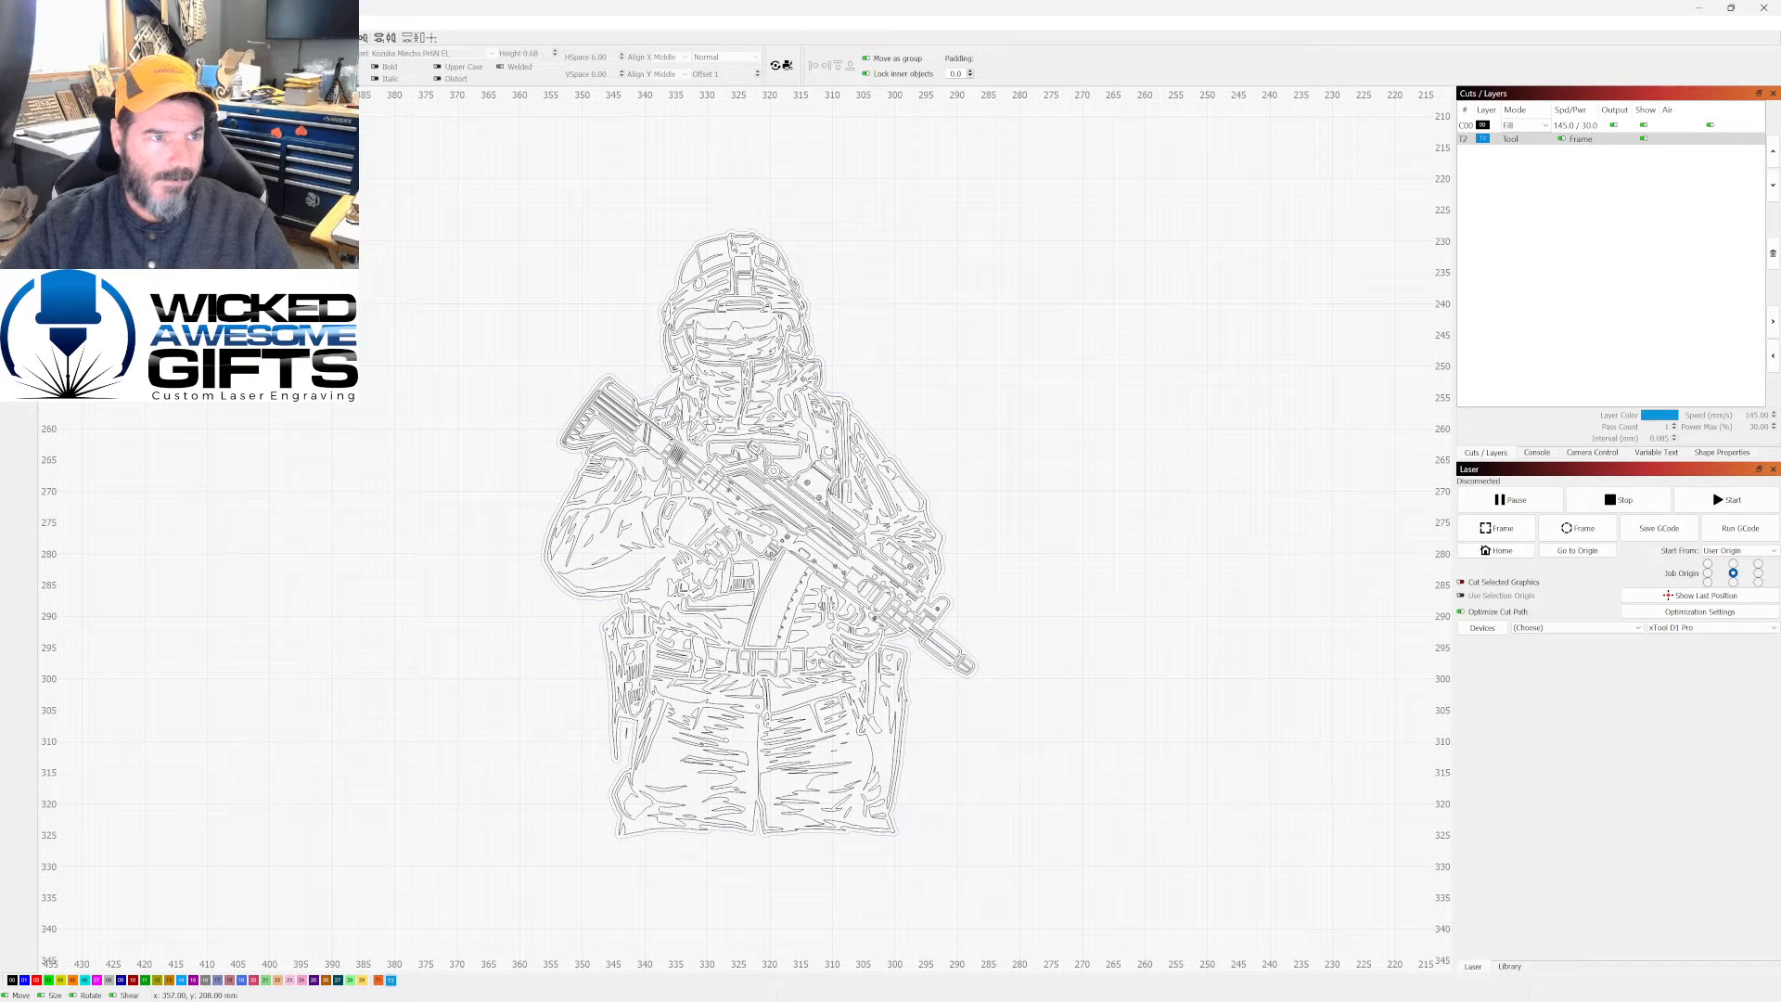
pyautogui.hotkey('alt', 'p')
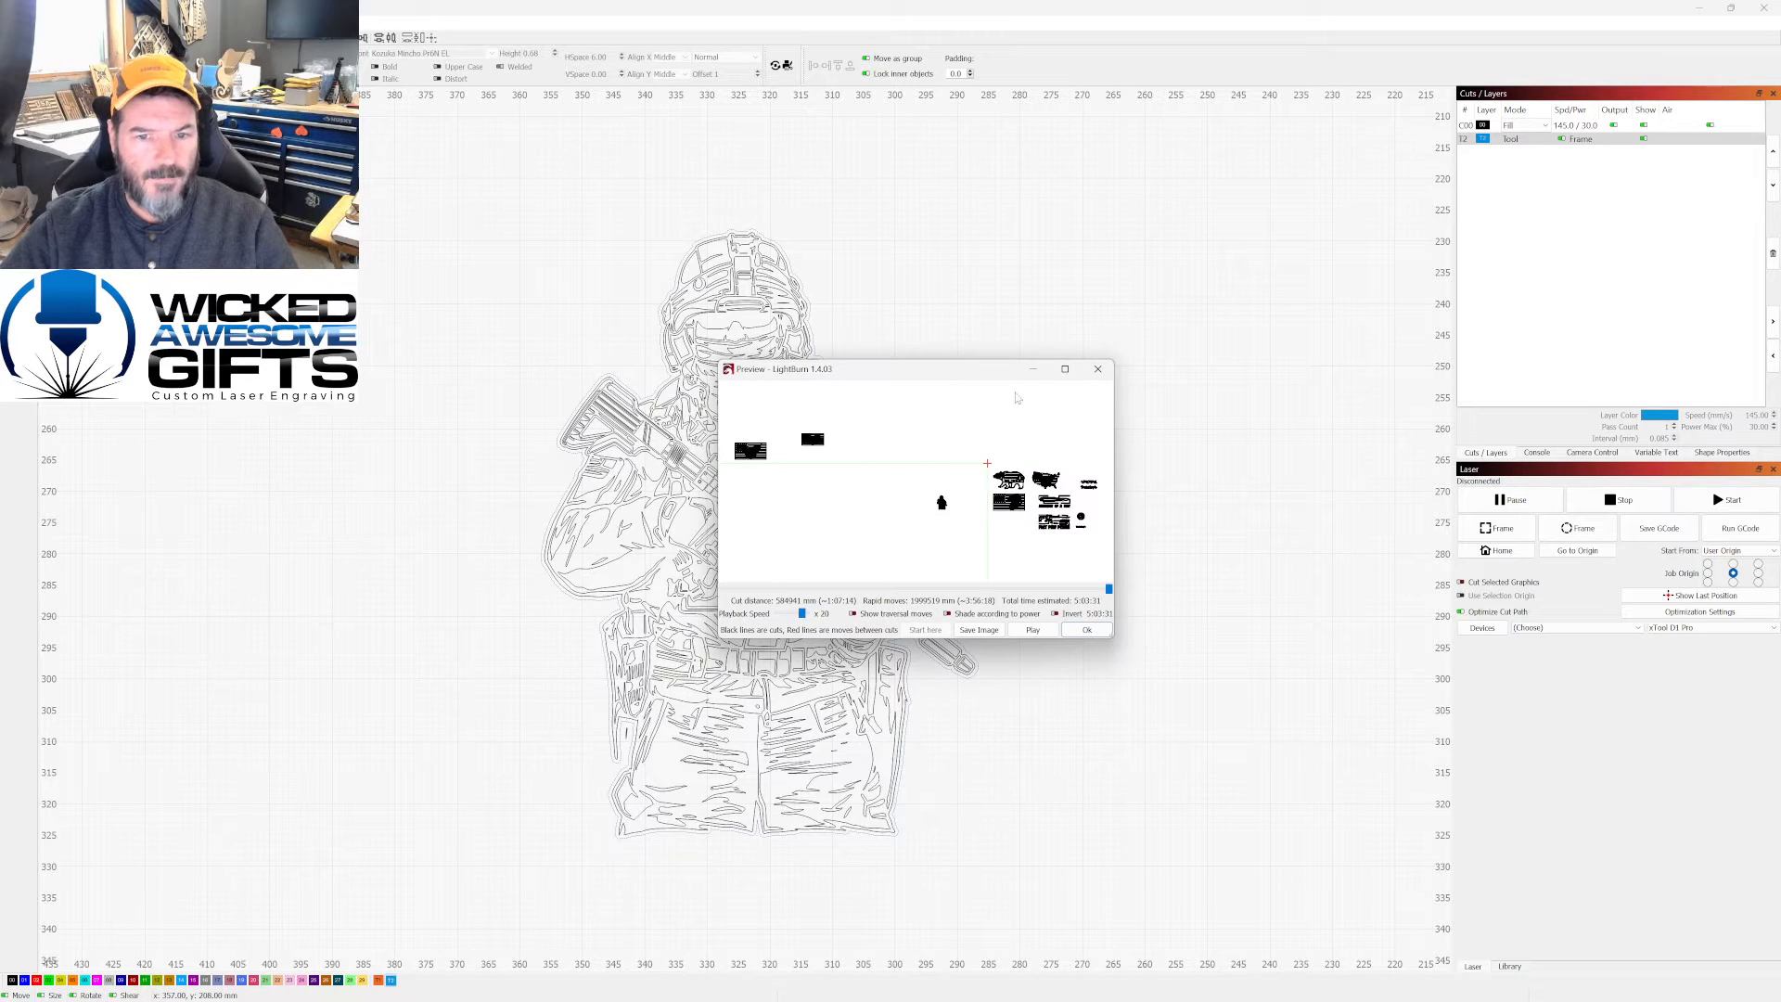
pyautogui.click(1065, 368)
pyautogui.scroll(5, 967, 556)
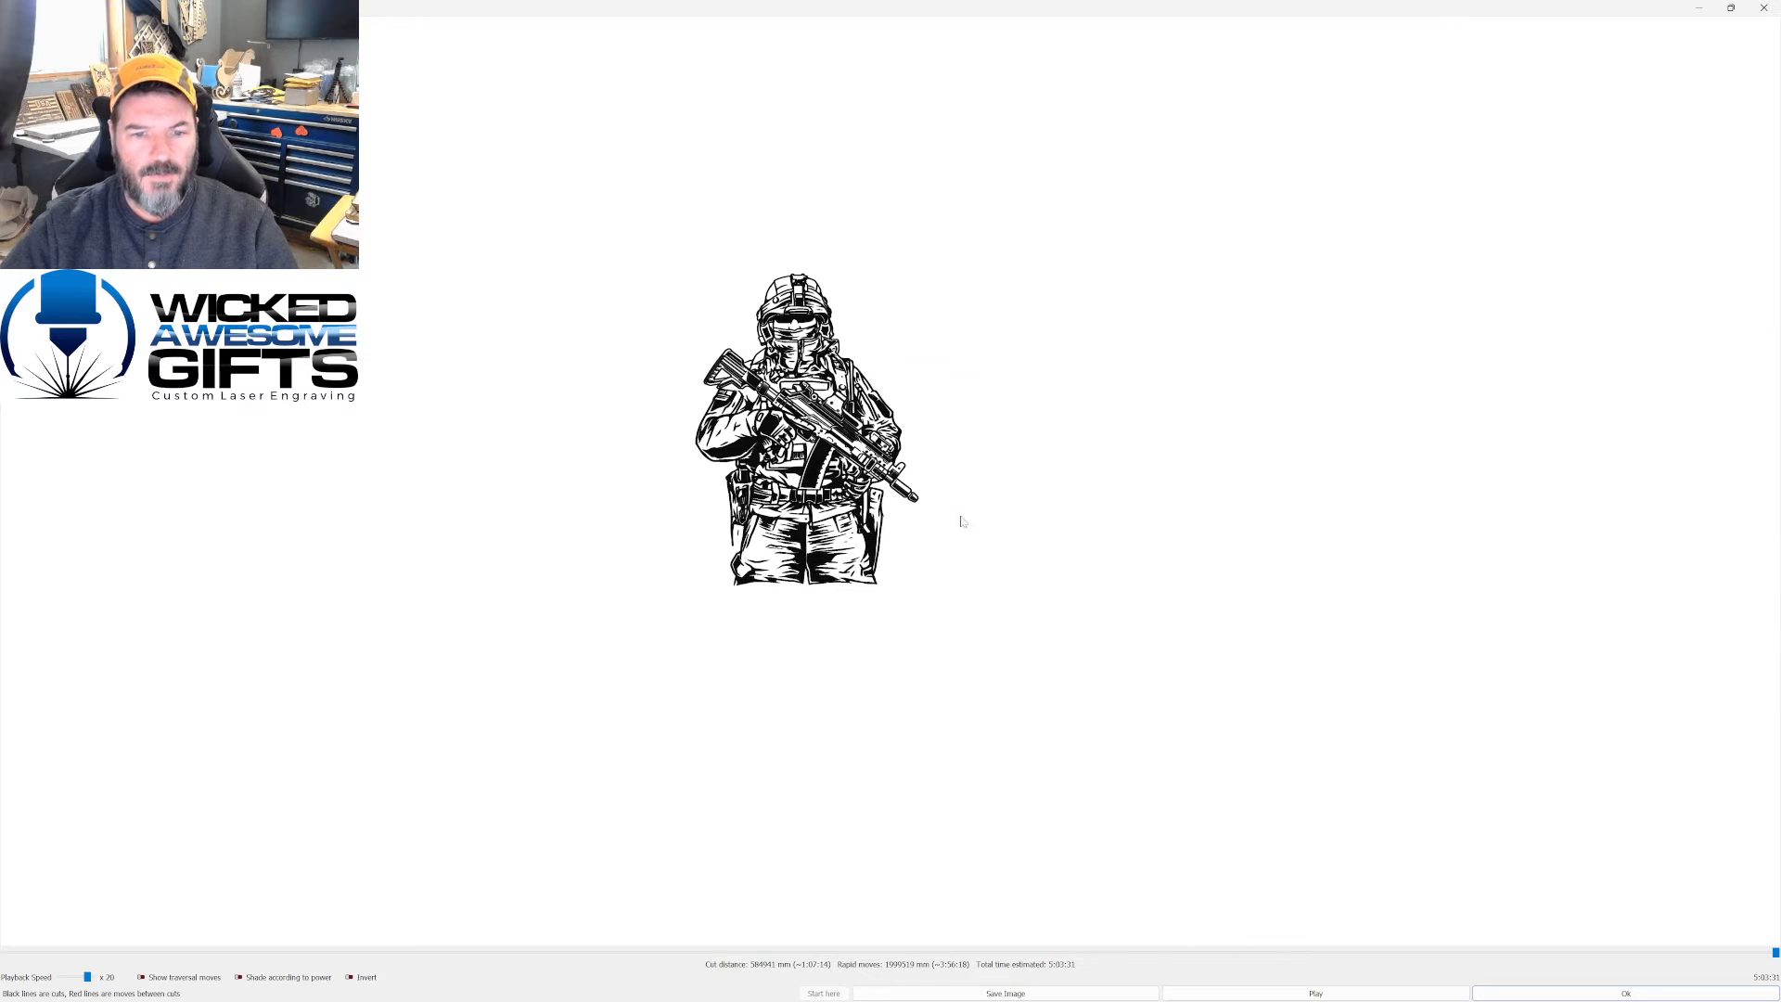
pyautogui.scroll(3, 724, 251)
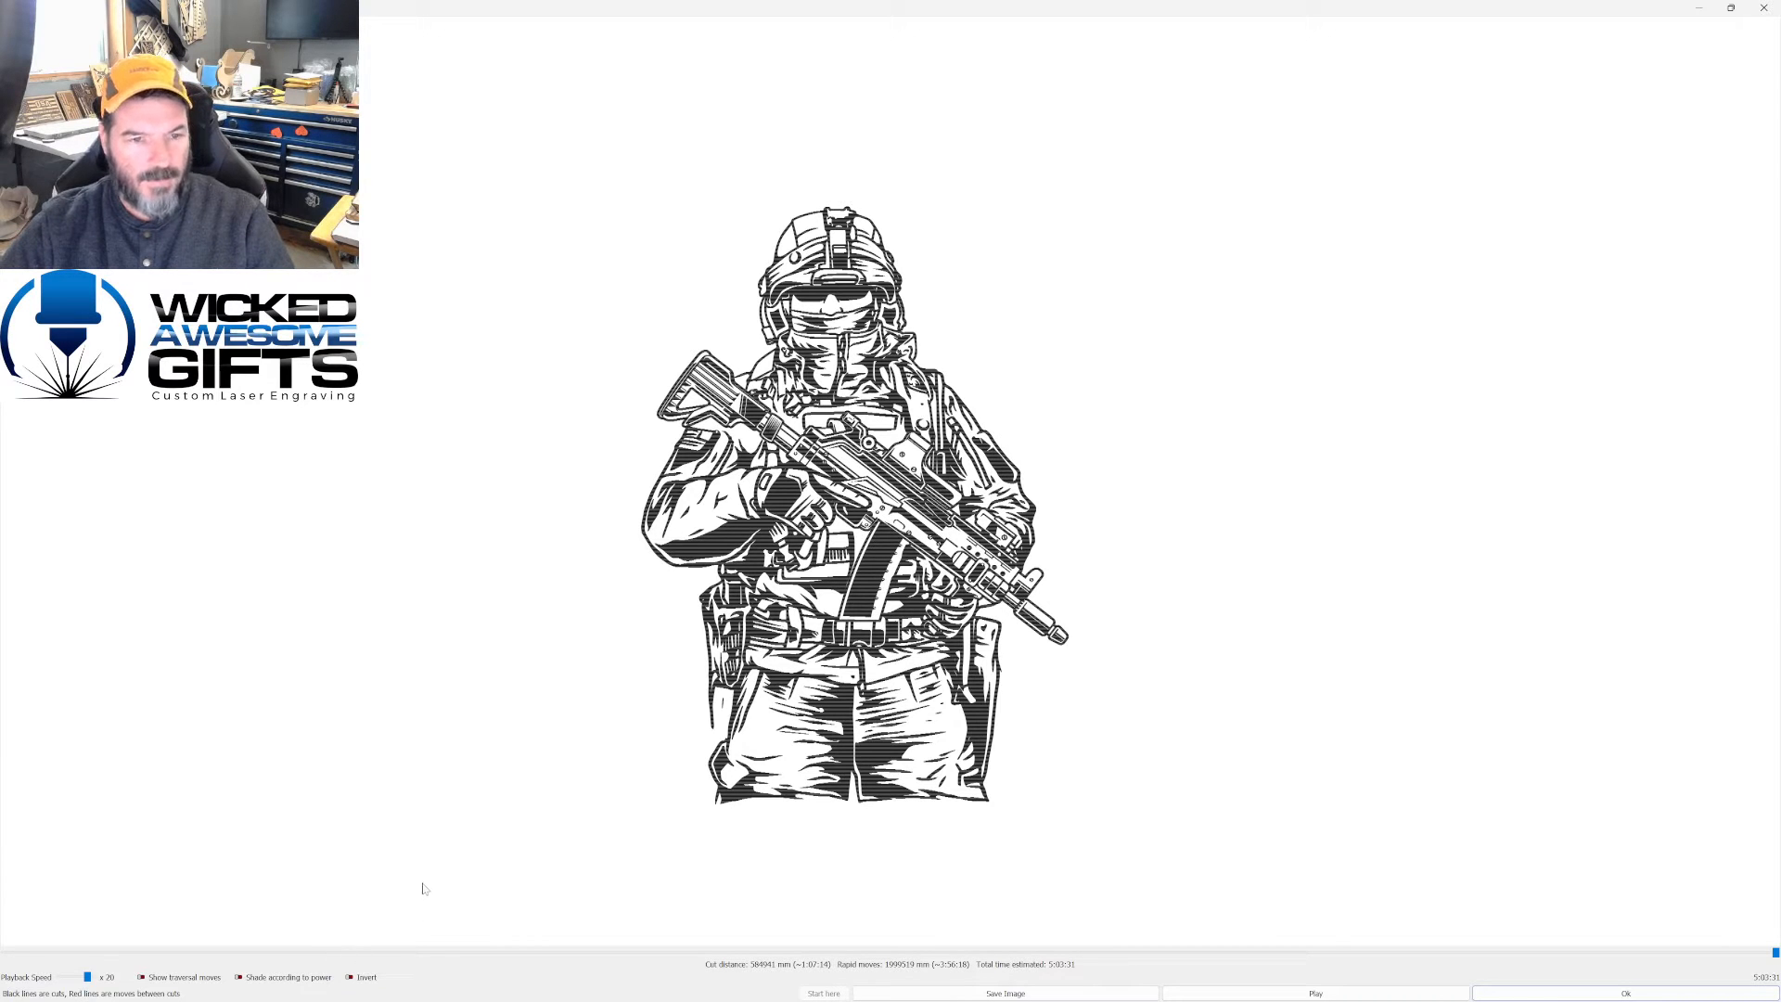
pyautogui.click(351, 979)
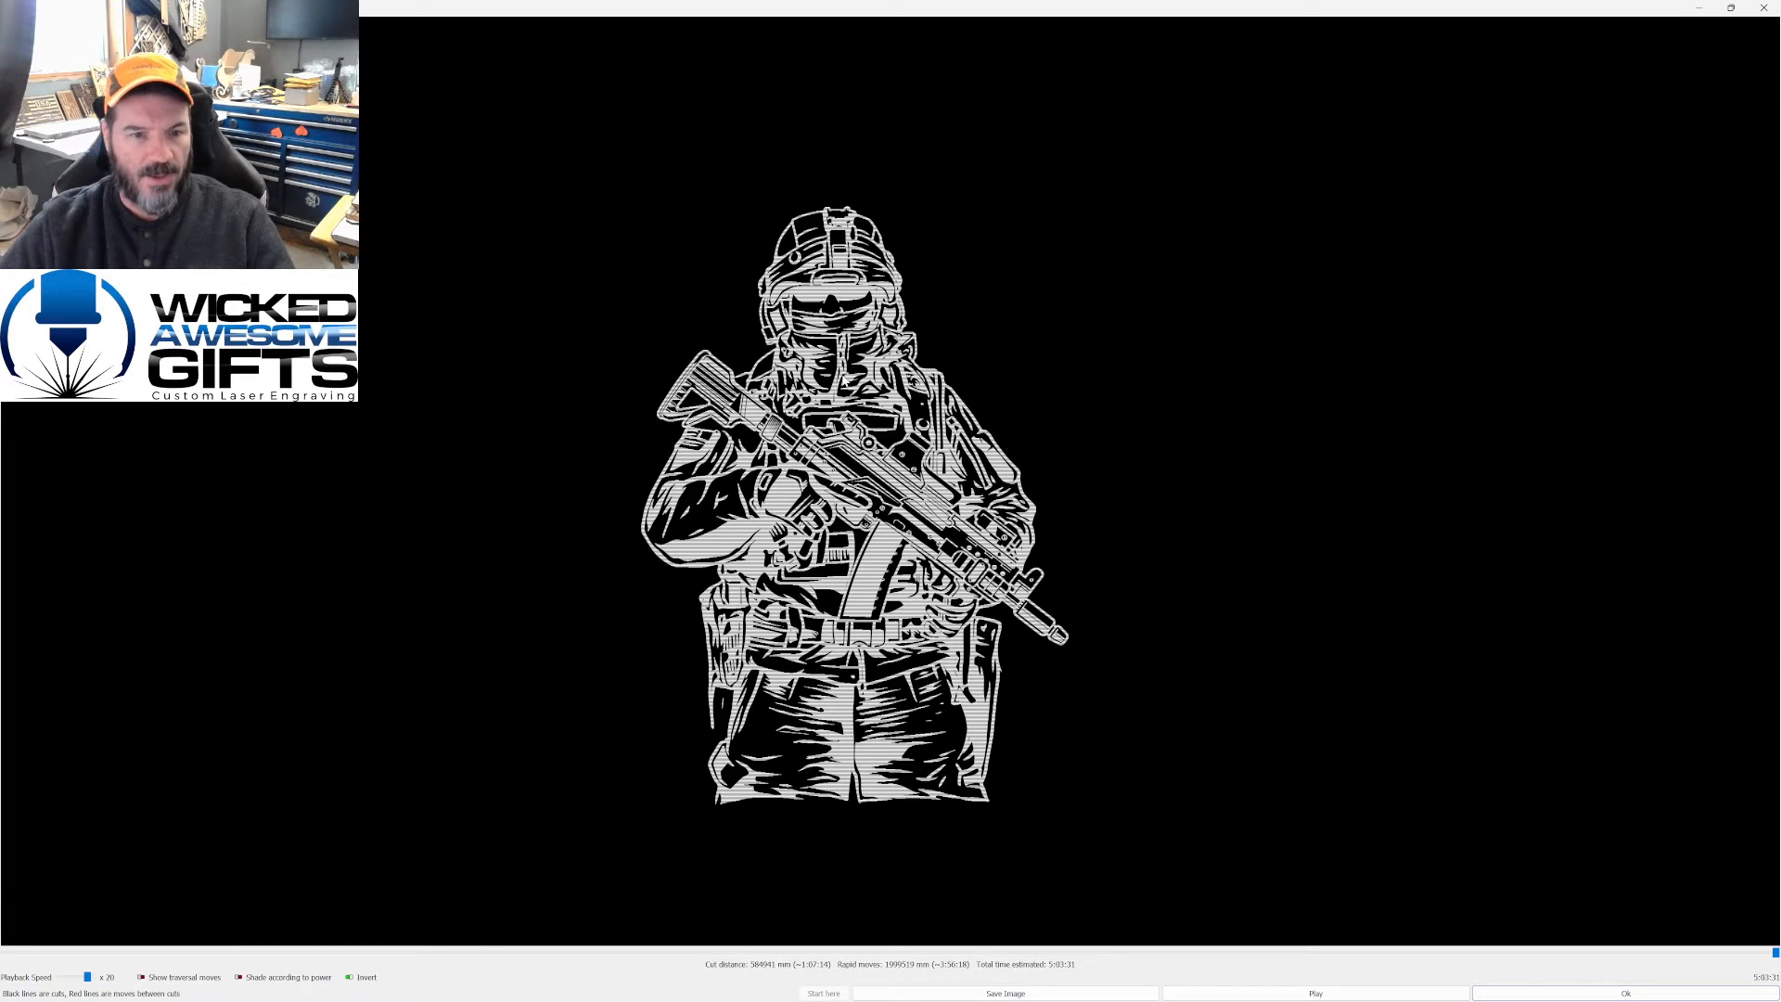
pyautogui.click(378, 980)
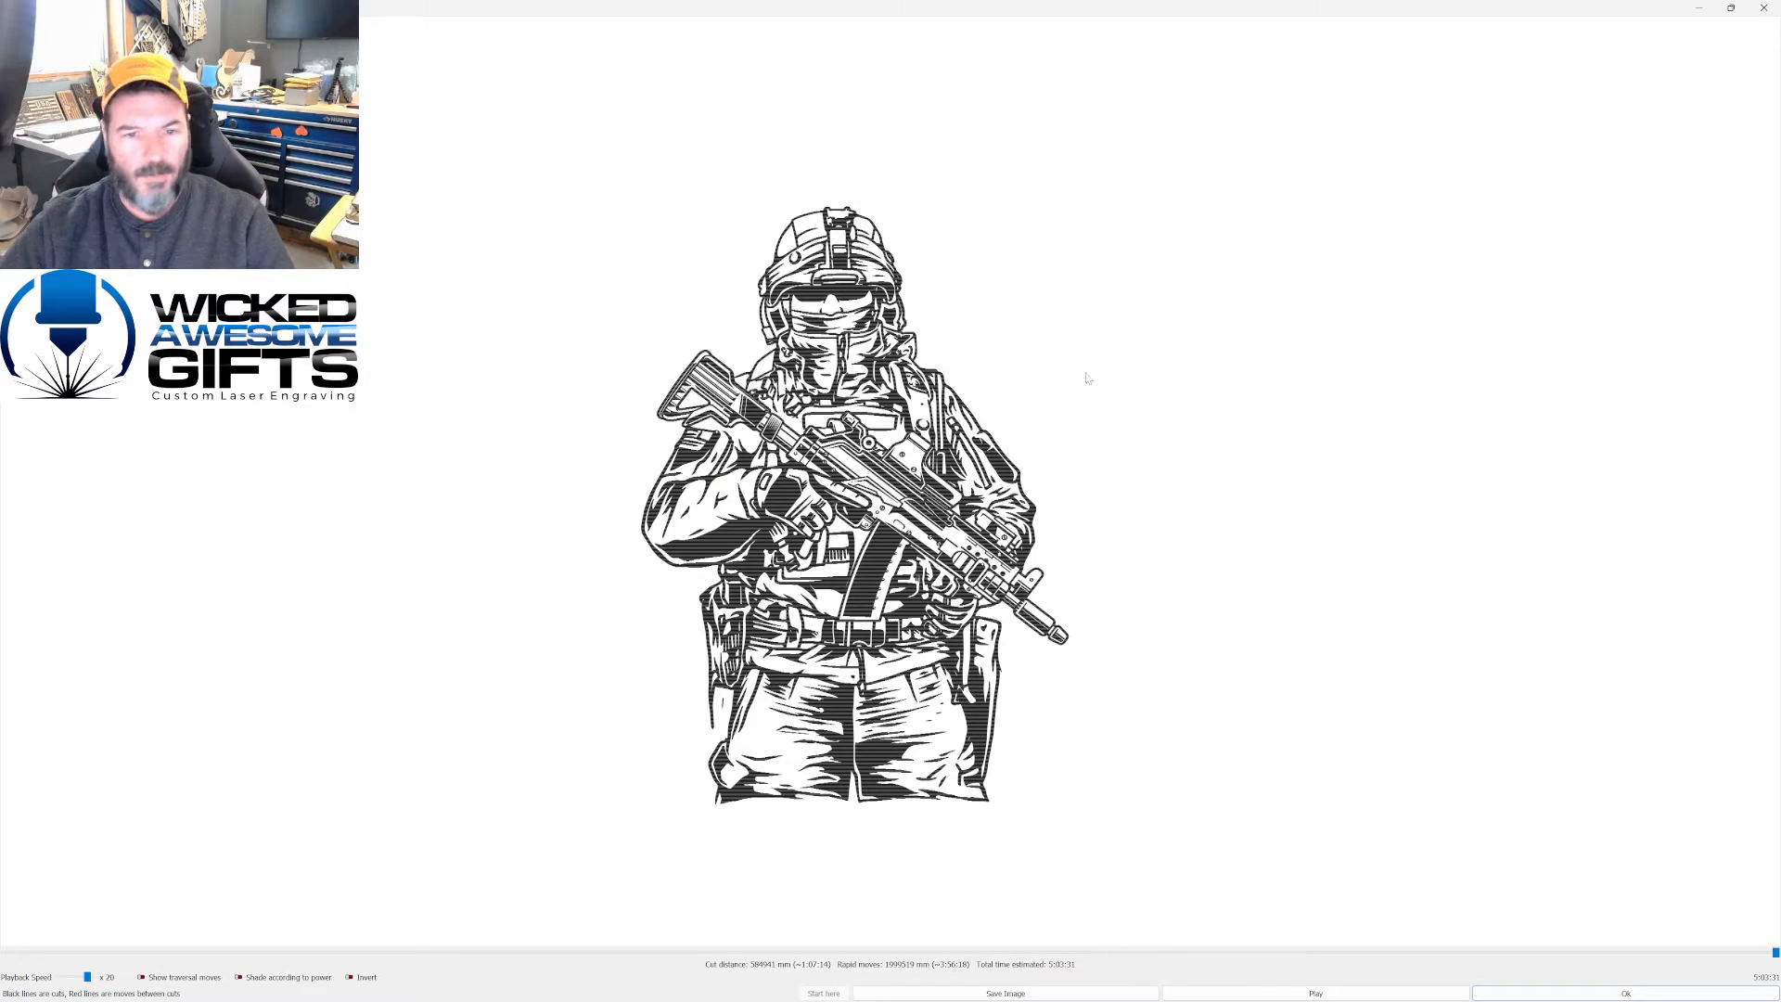
pyautogui.click(1753, 7)
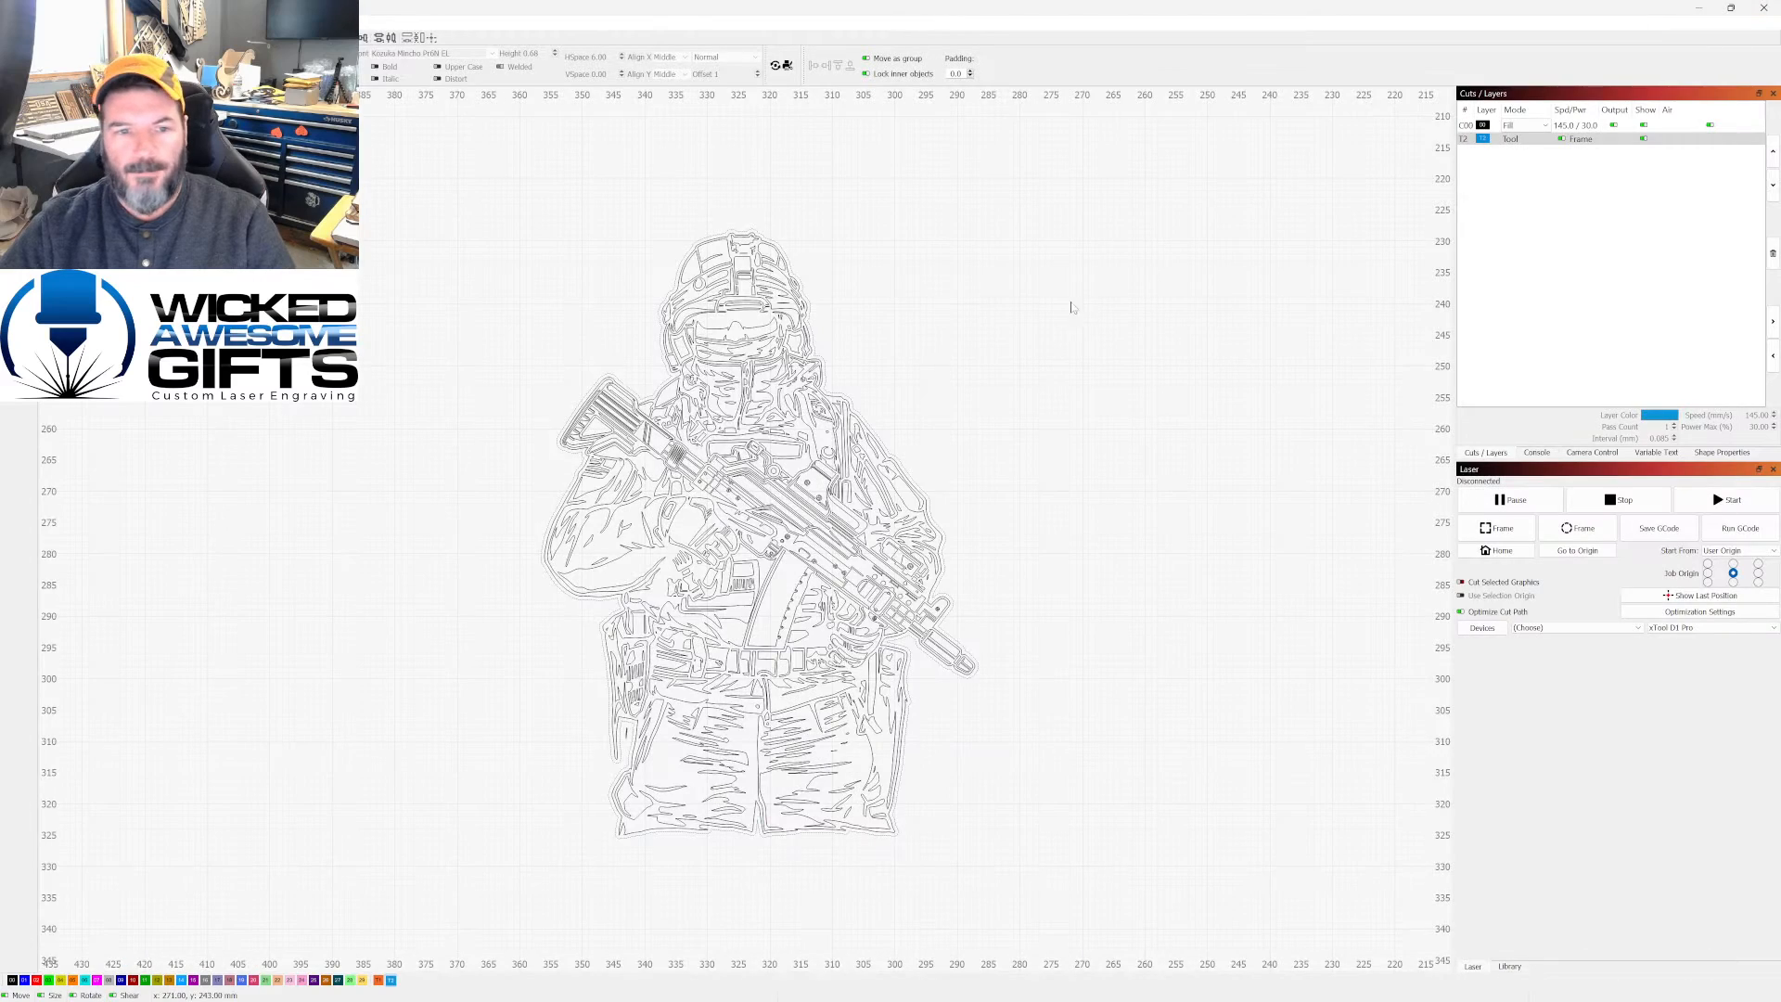
# Step: Delete the outermost tool-layer outline around the soldier
pyautogui.scroll(-3, 906, 369)
pyautogui.scroll(2, 699, 374)
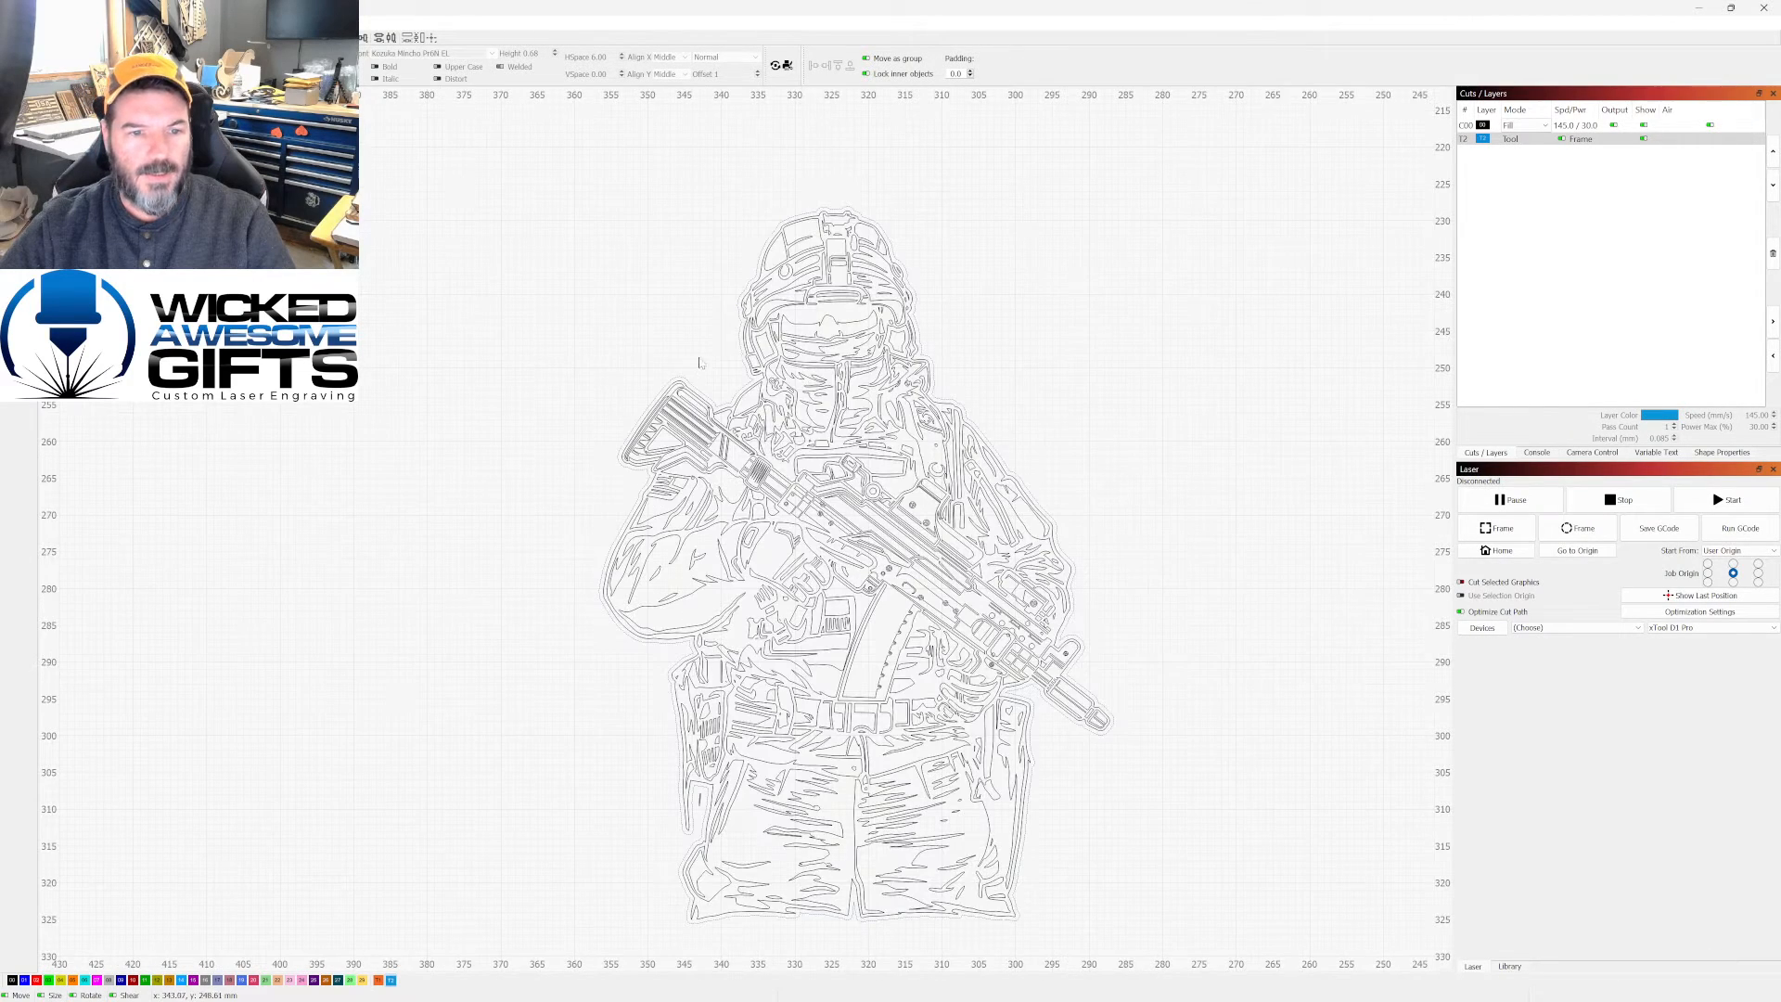
pyautogui.click(734, 349)
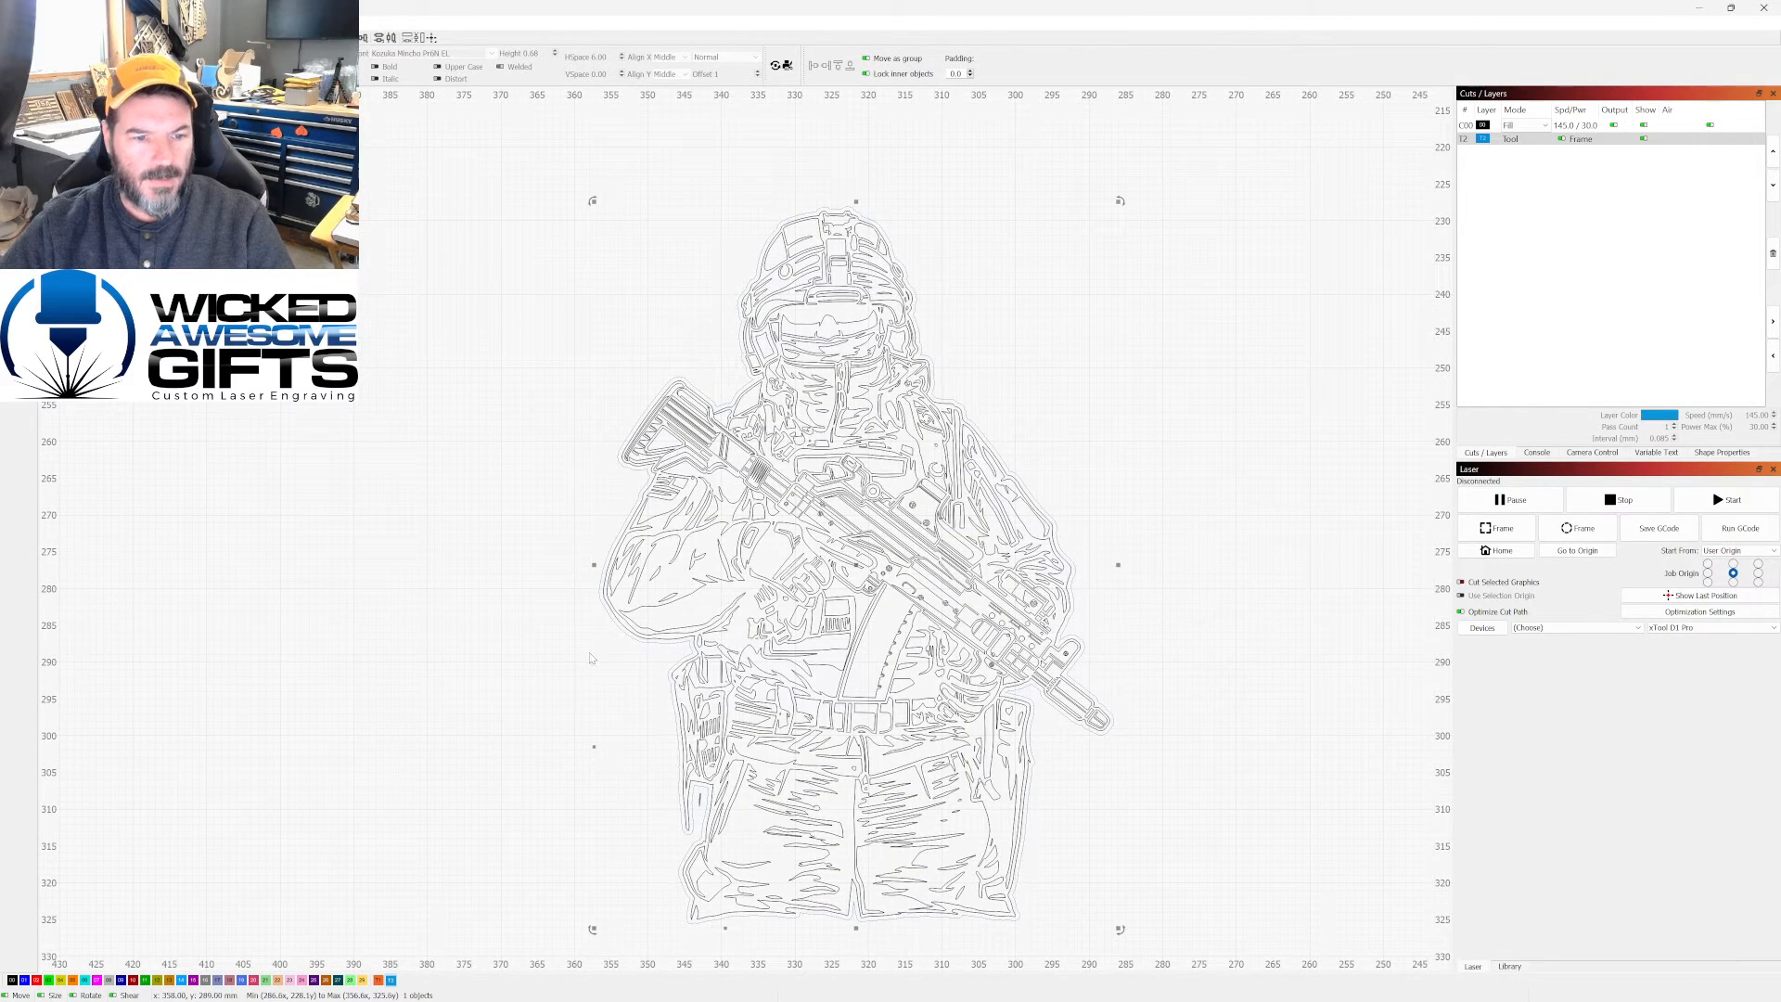
pyautogui.scroll(3, 594, 604)
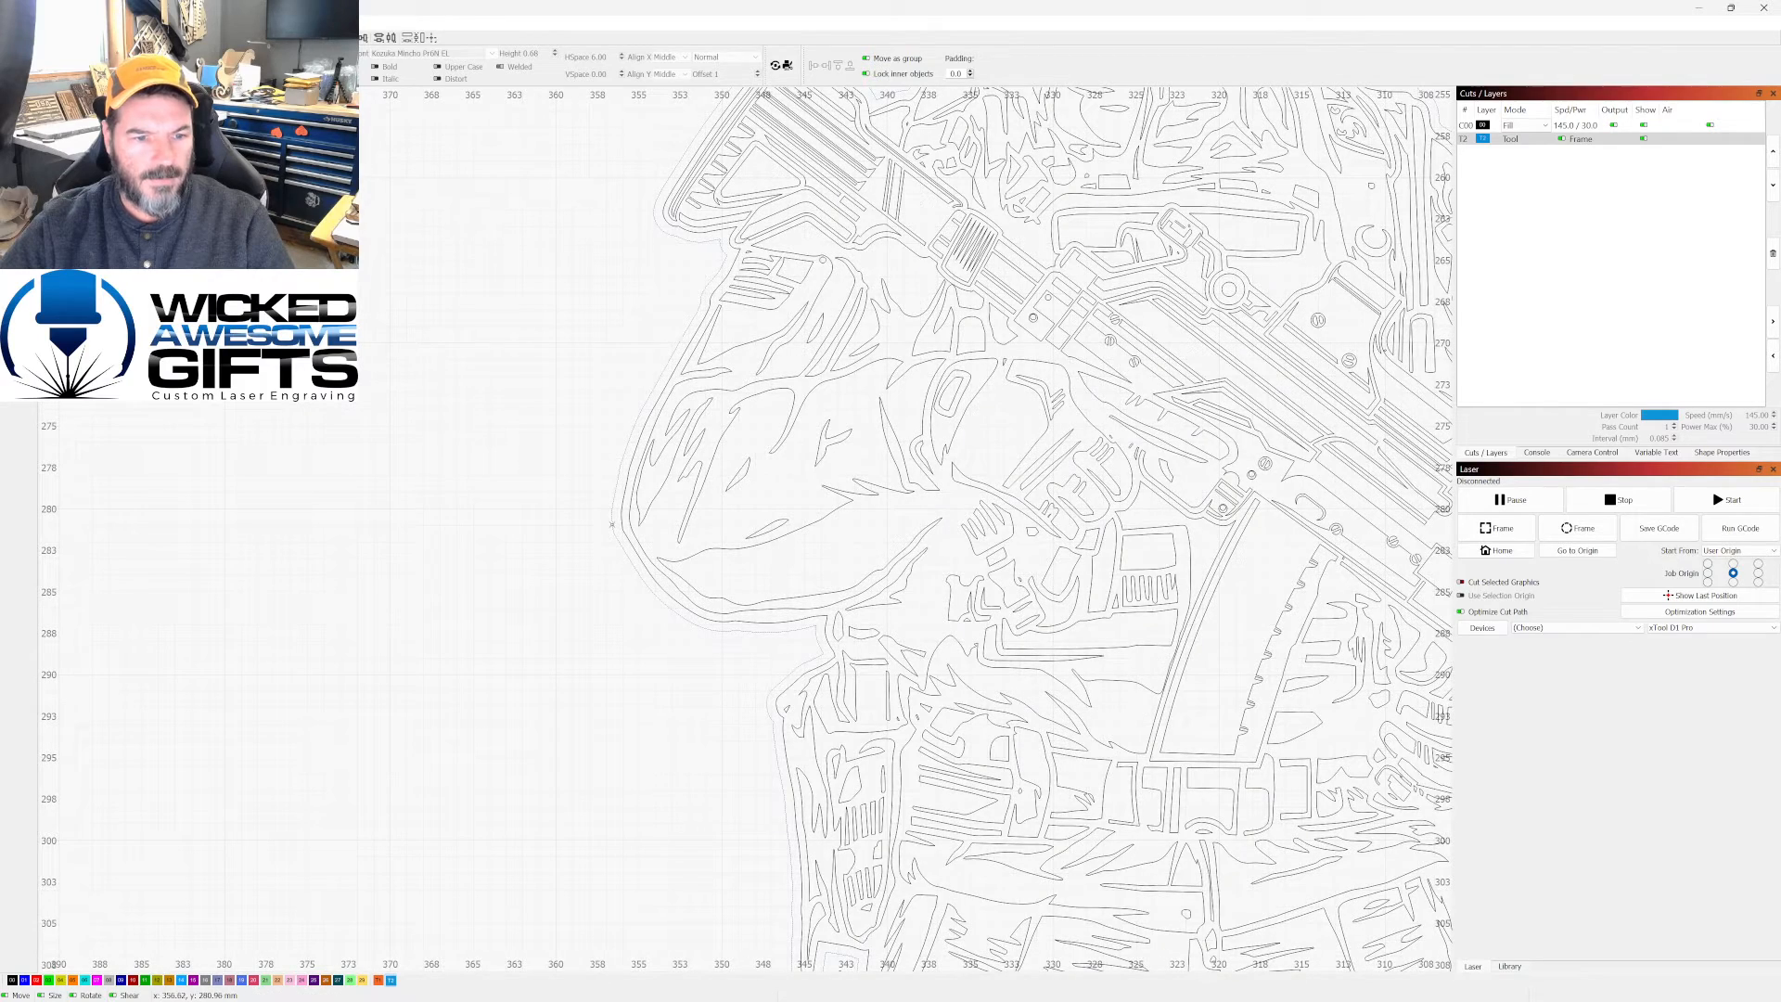
pyautogui.scroll(-6, 610, 526)
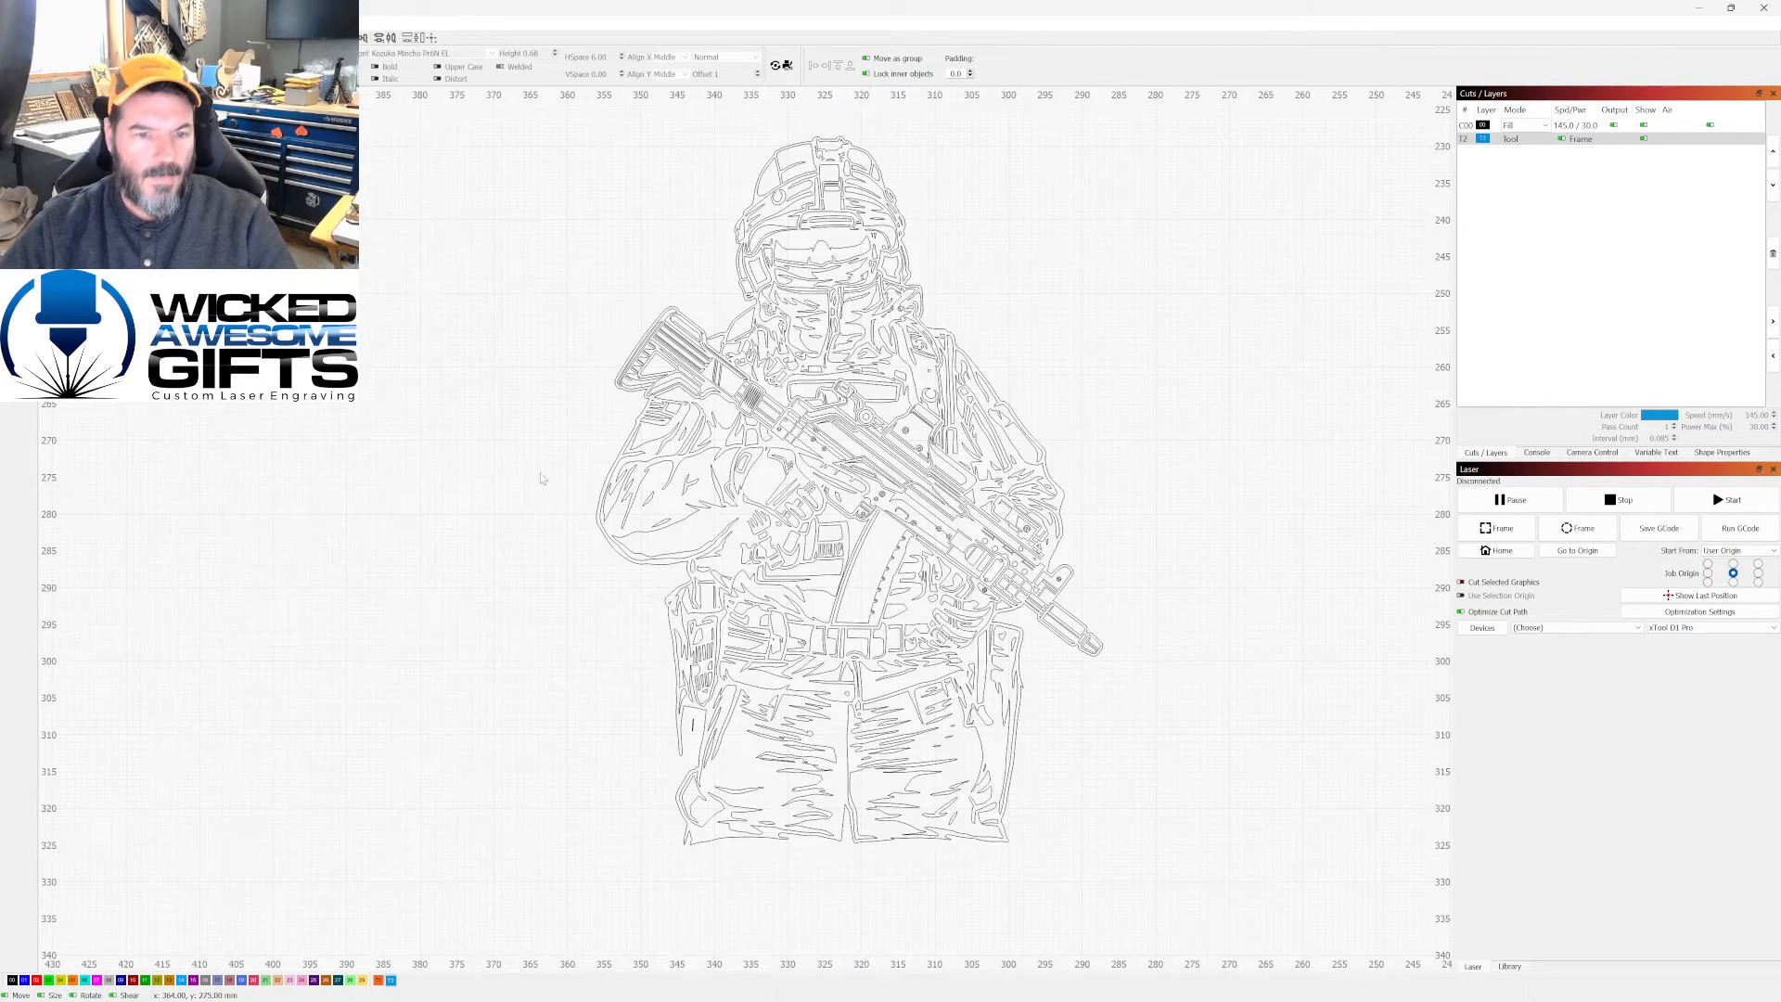
# Step: Delete the next outermost contour on the fill layer surrounding the soldier, leaving the inner detail shapes
pyautogui.scroll(5, 613, 417)
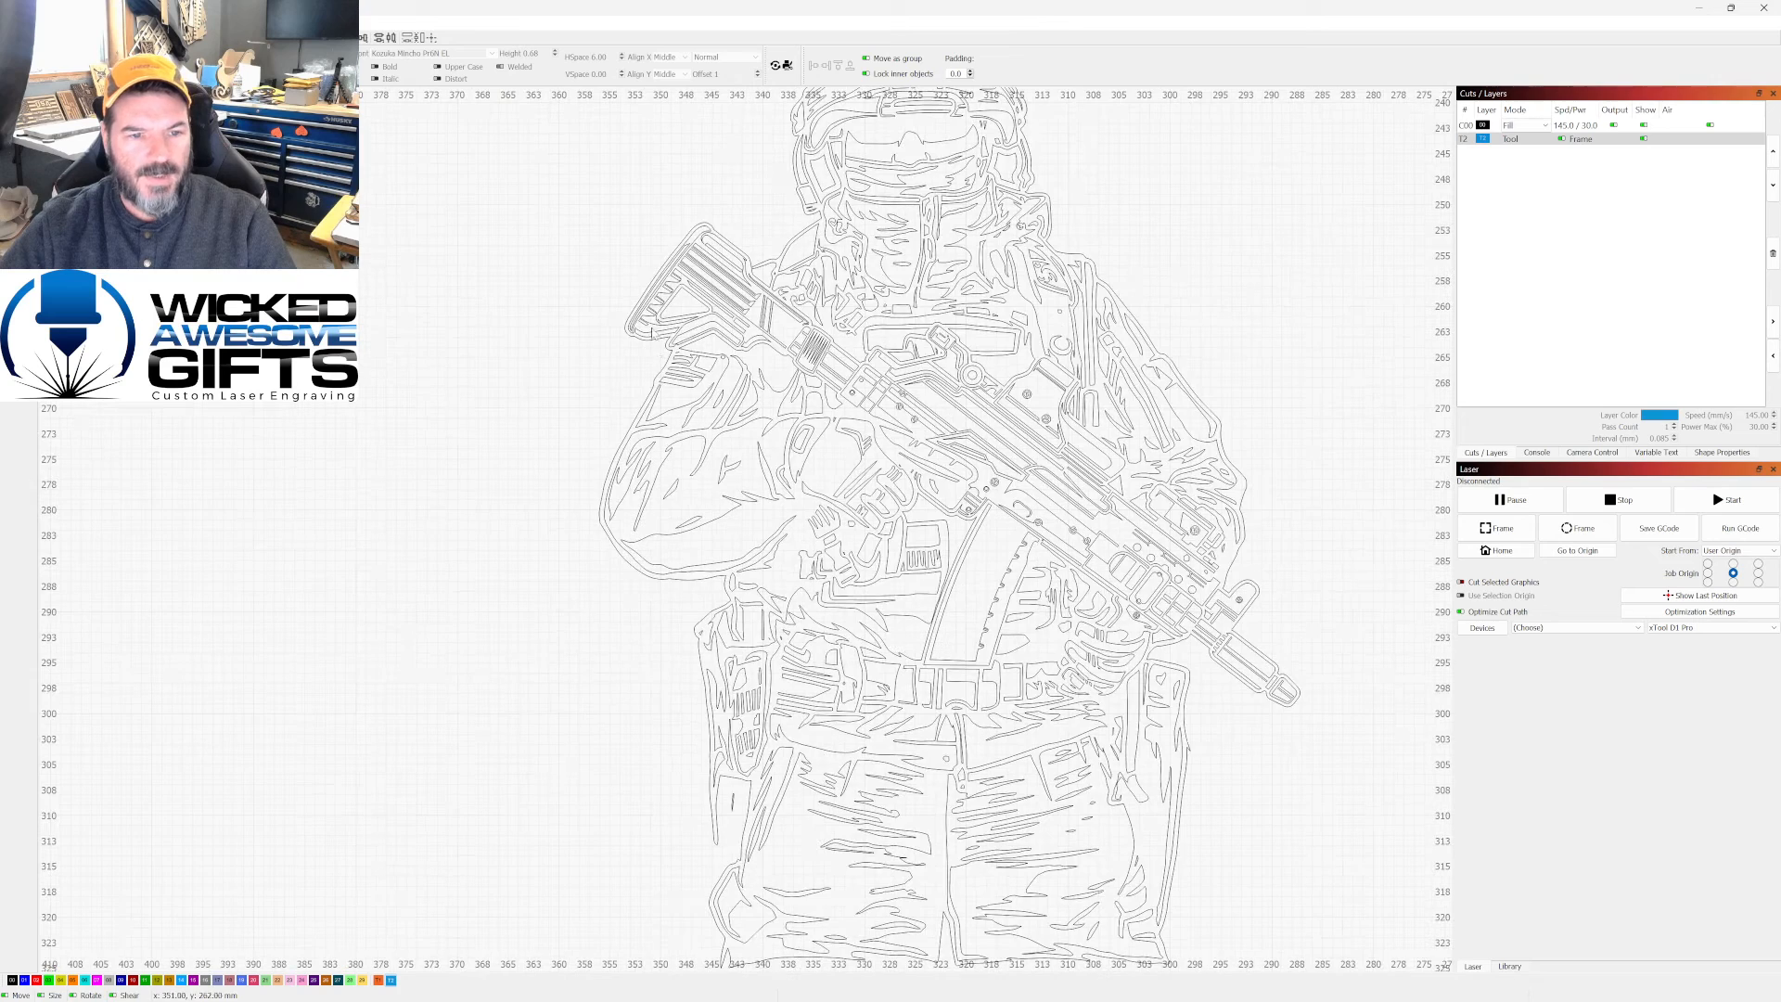
pyautogui.click(604, 478)
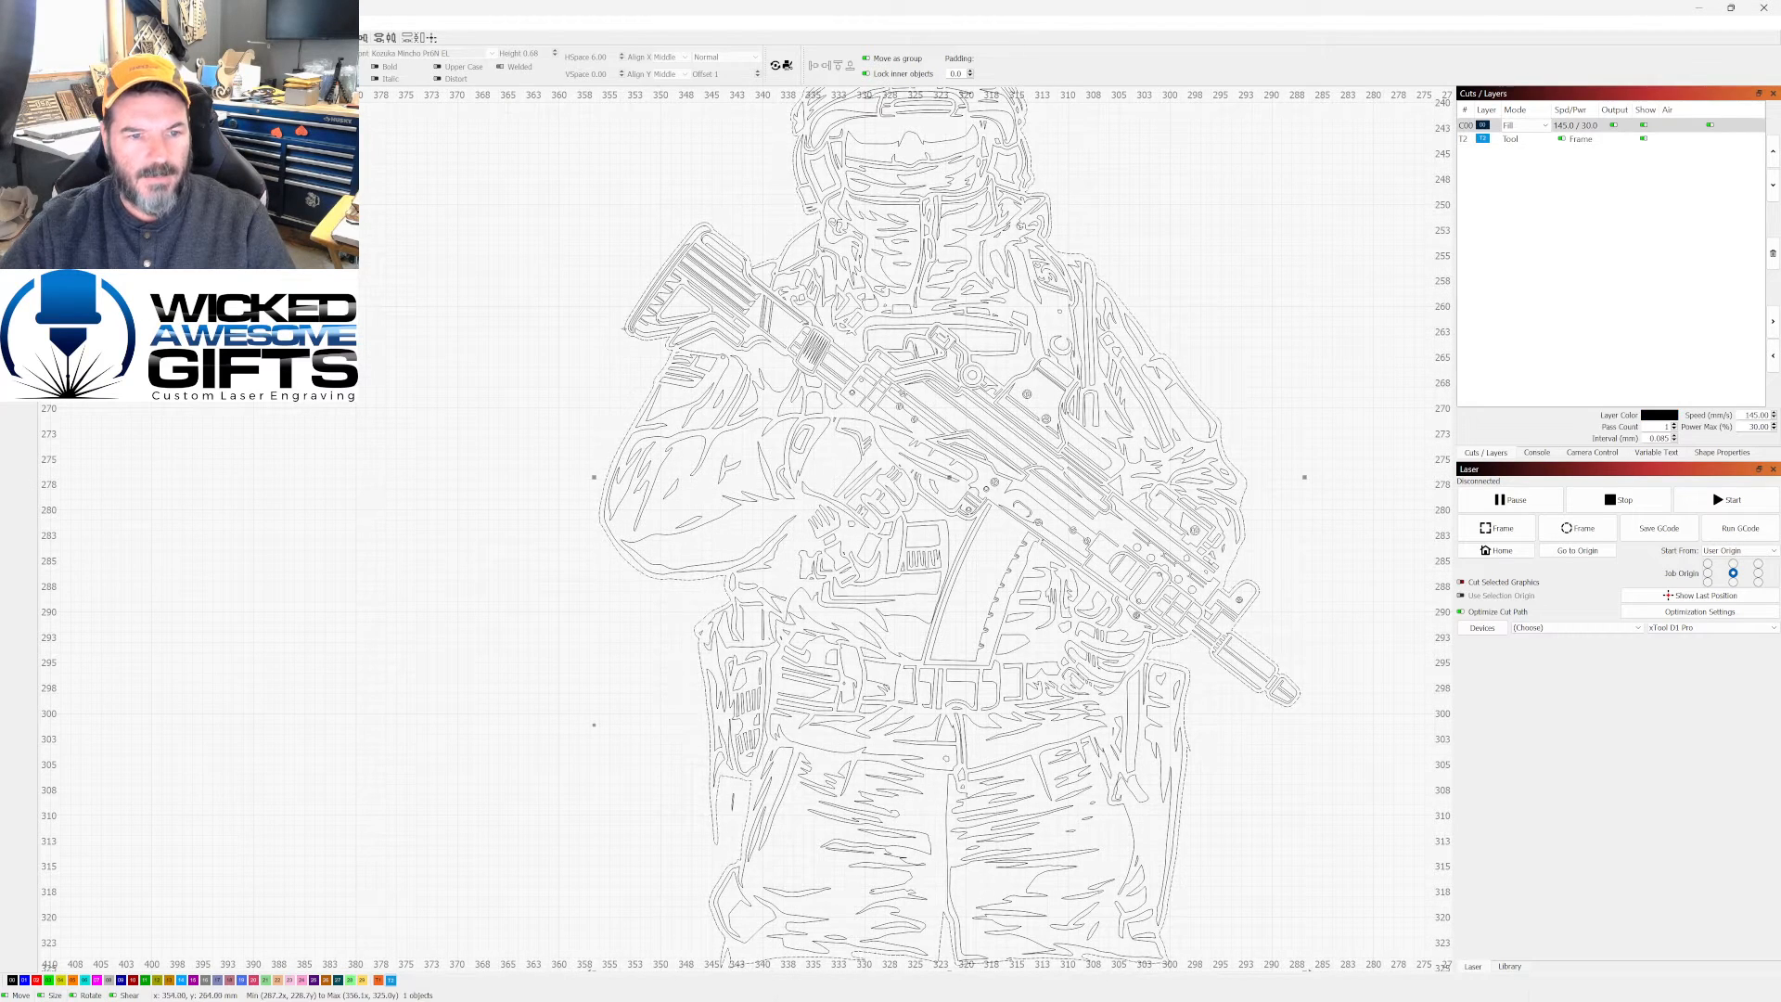
pyautogui.scroll(-3, 900, 330)
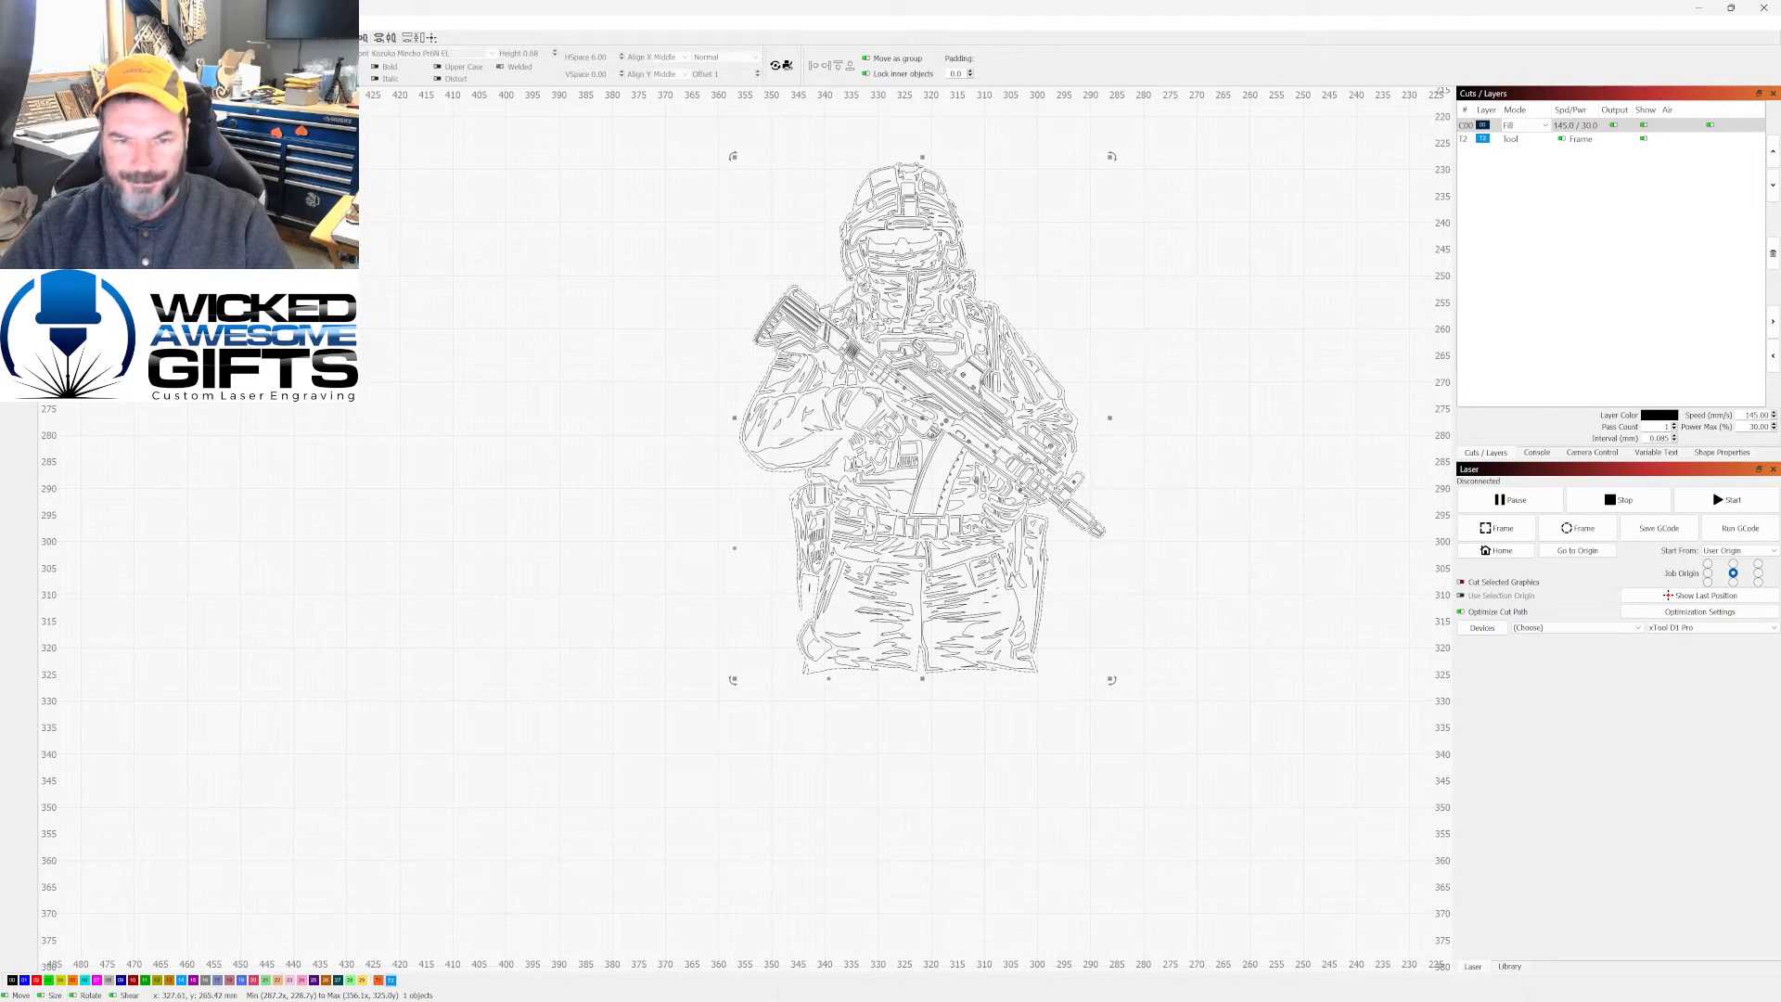
pyautogui.scroll(-2, 807, 392)
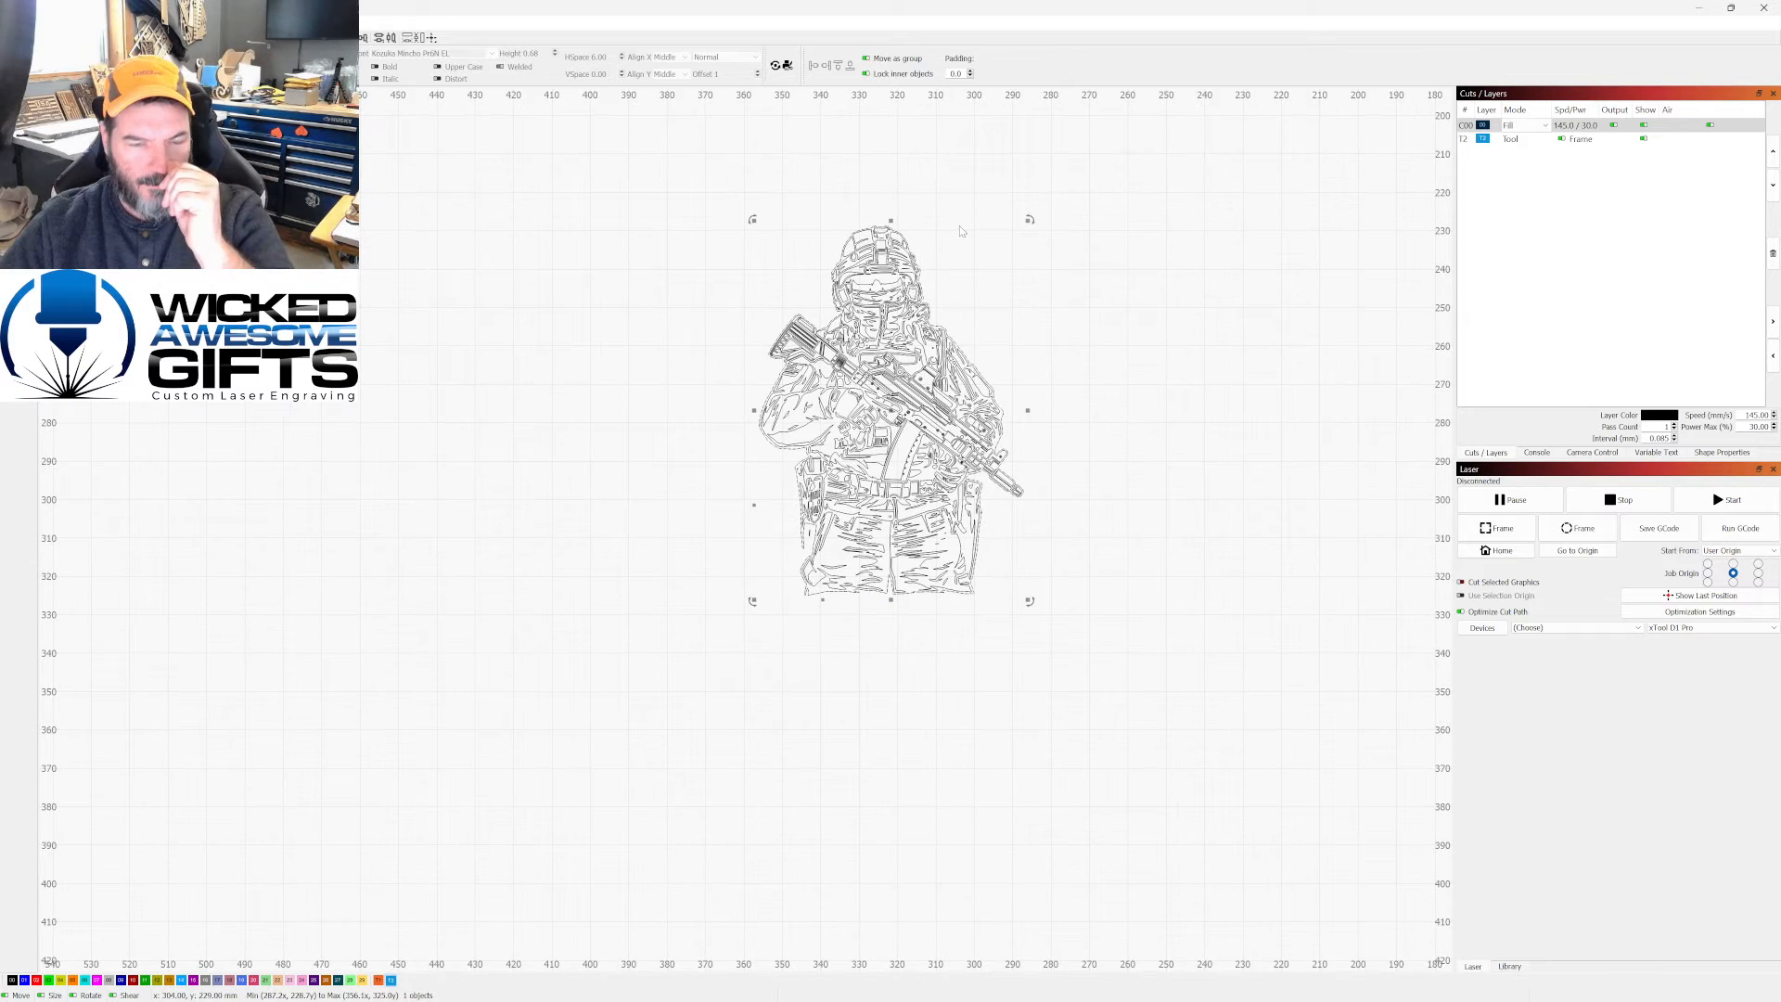
pyautogui.scroll(2, 946, 227)
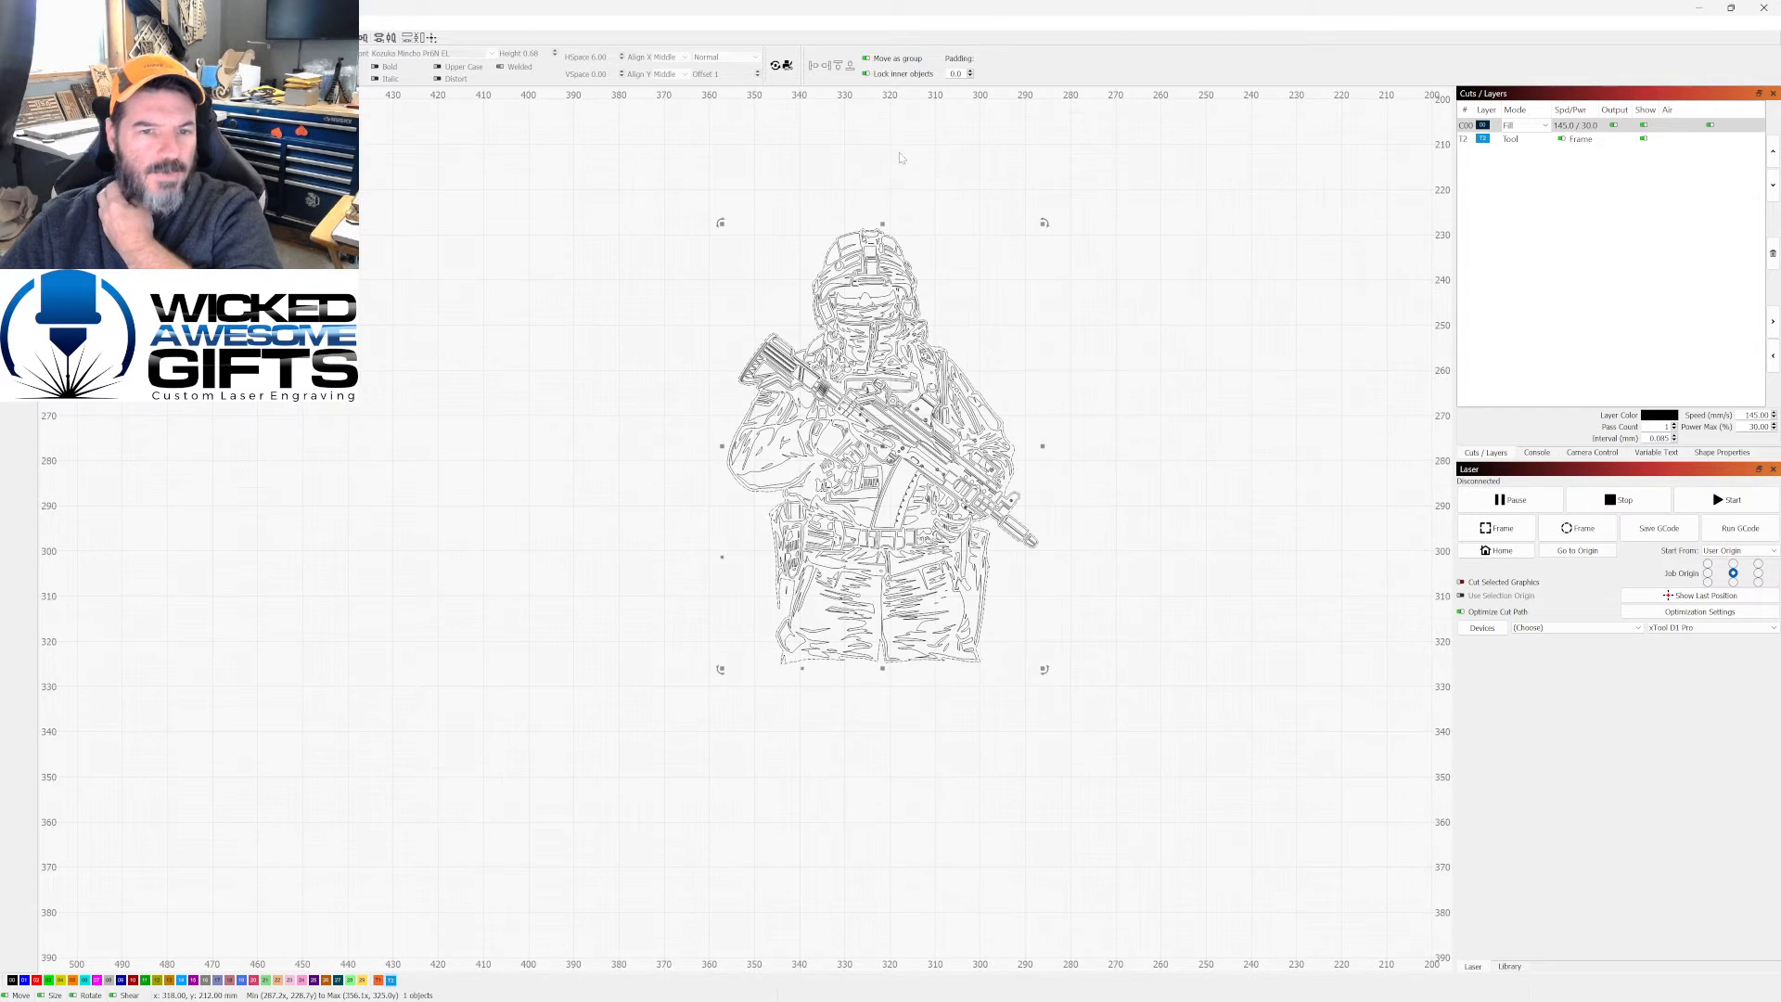
pyautogui.scroll(1, 923, 245)
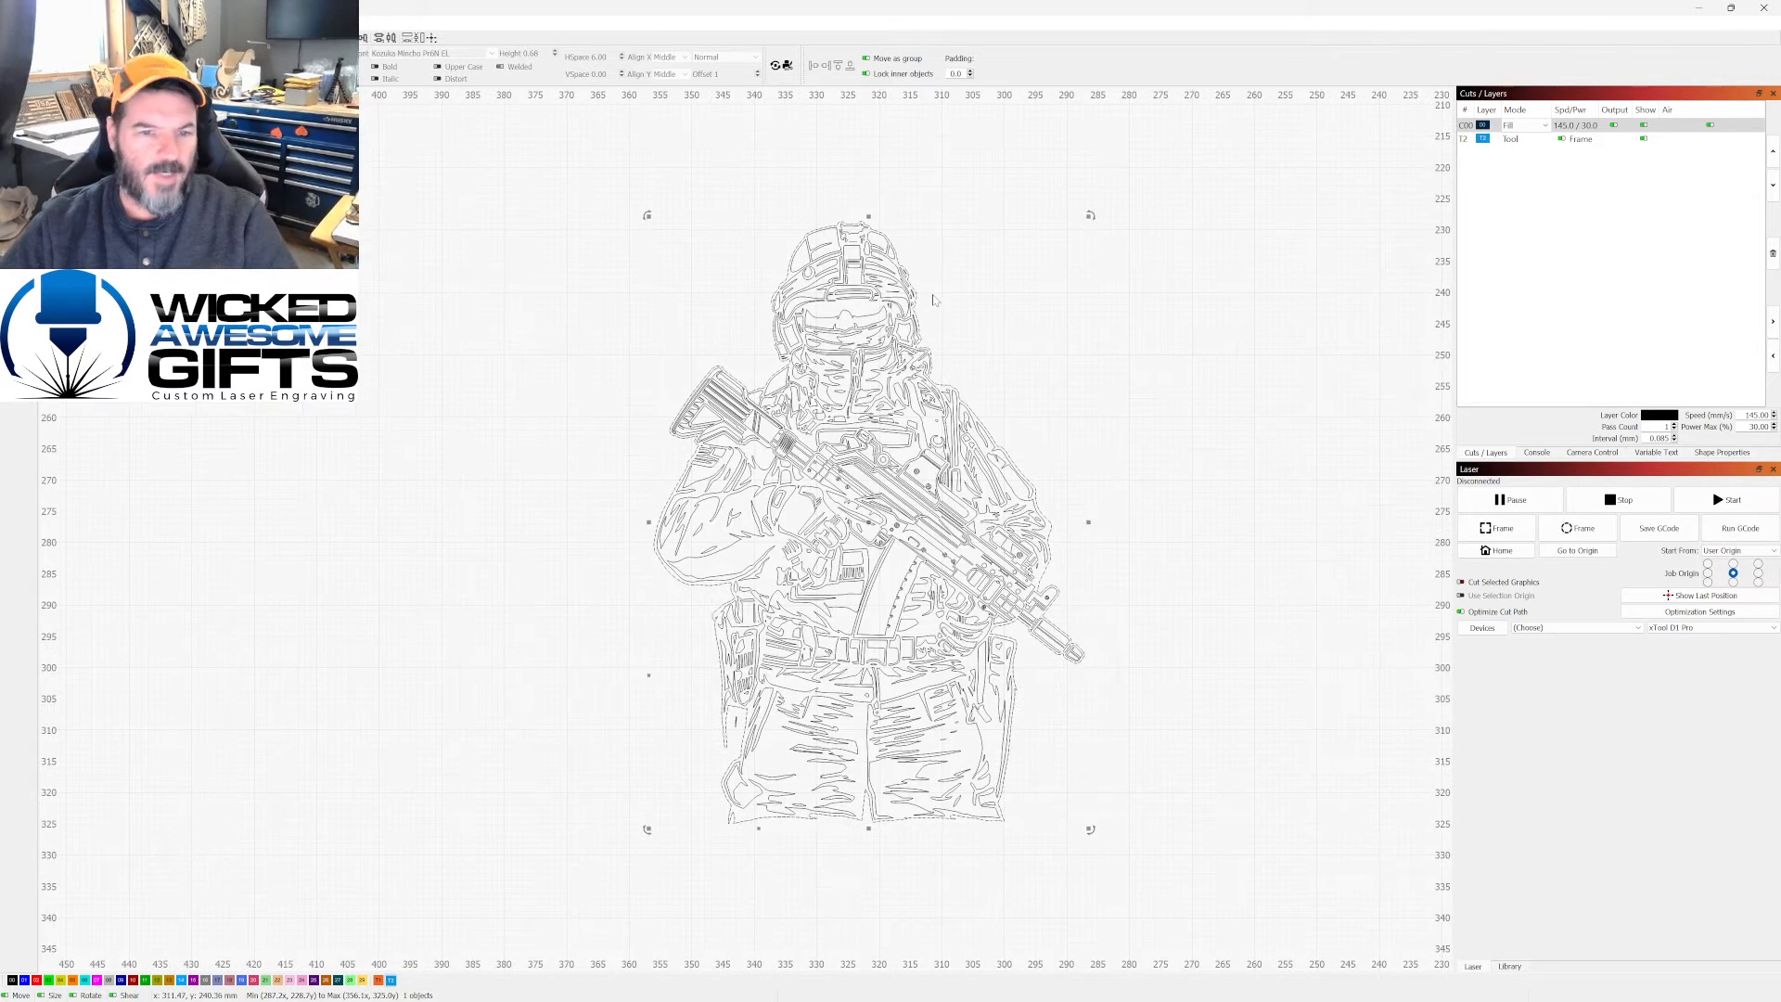
pyautogui.click(1091, 250)
pyautogui.scroll(-1, 842, 286)
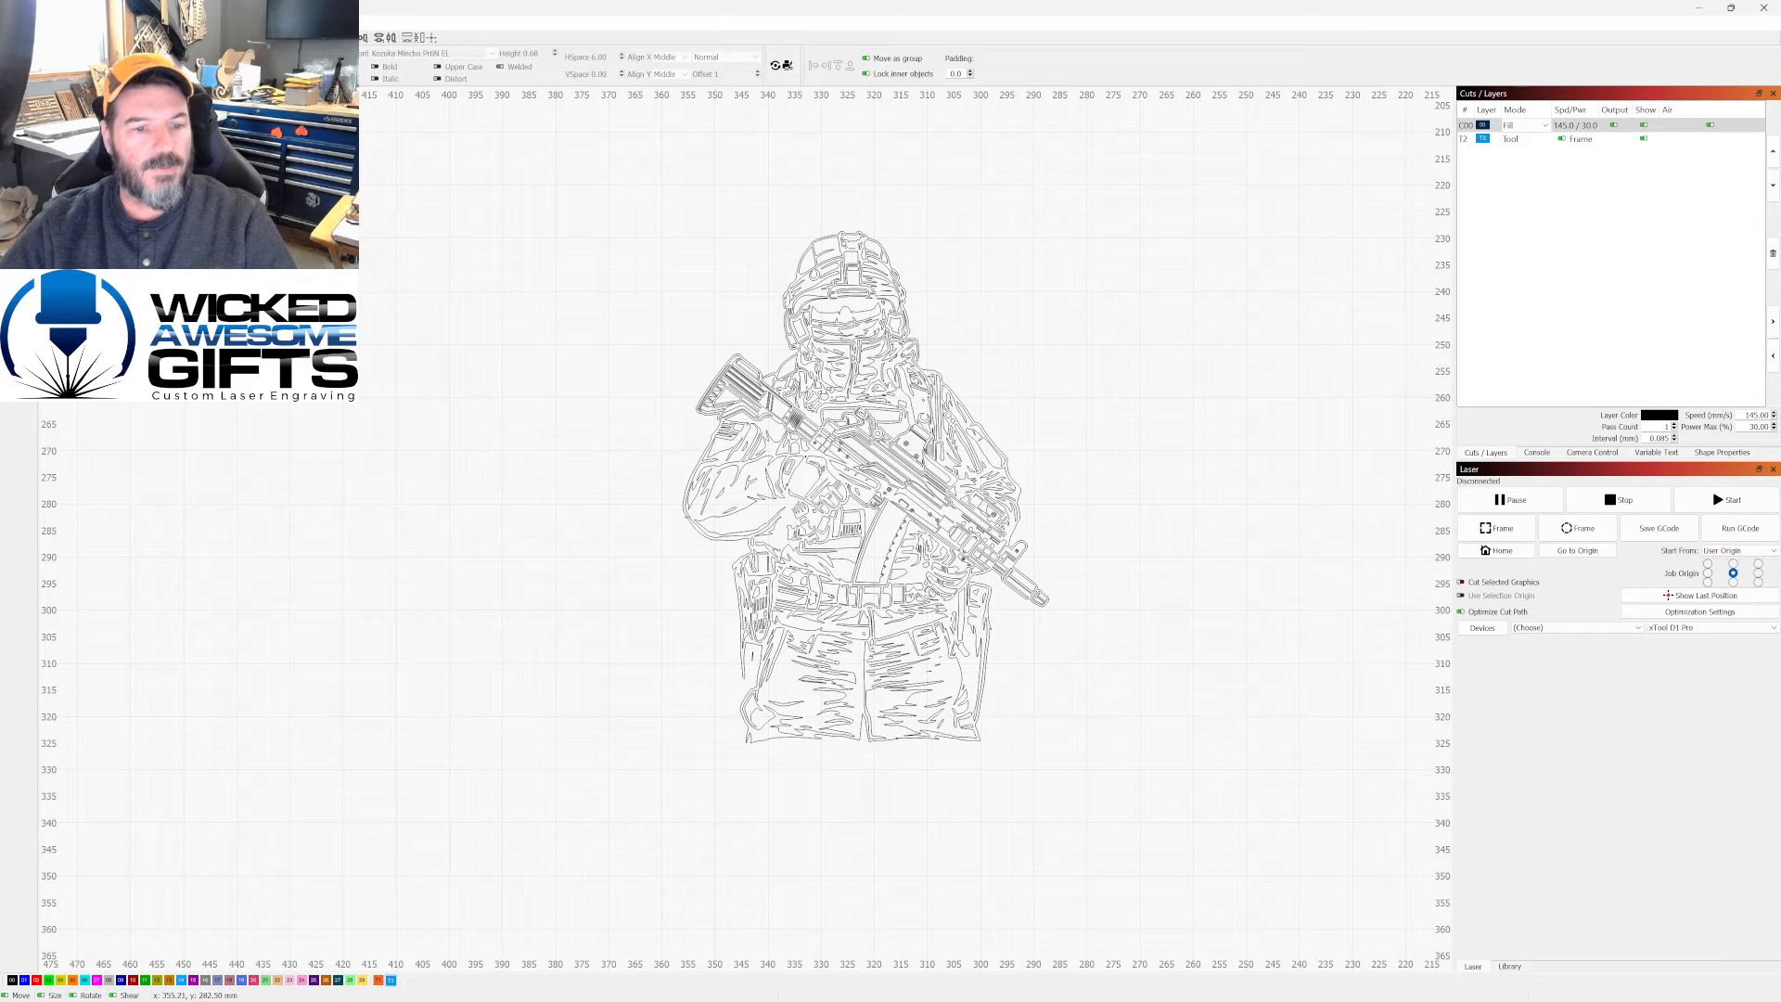
pyautogui.click(687, 521)
pyautogui.press('Delete')
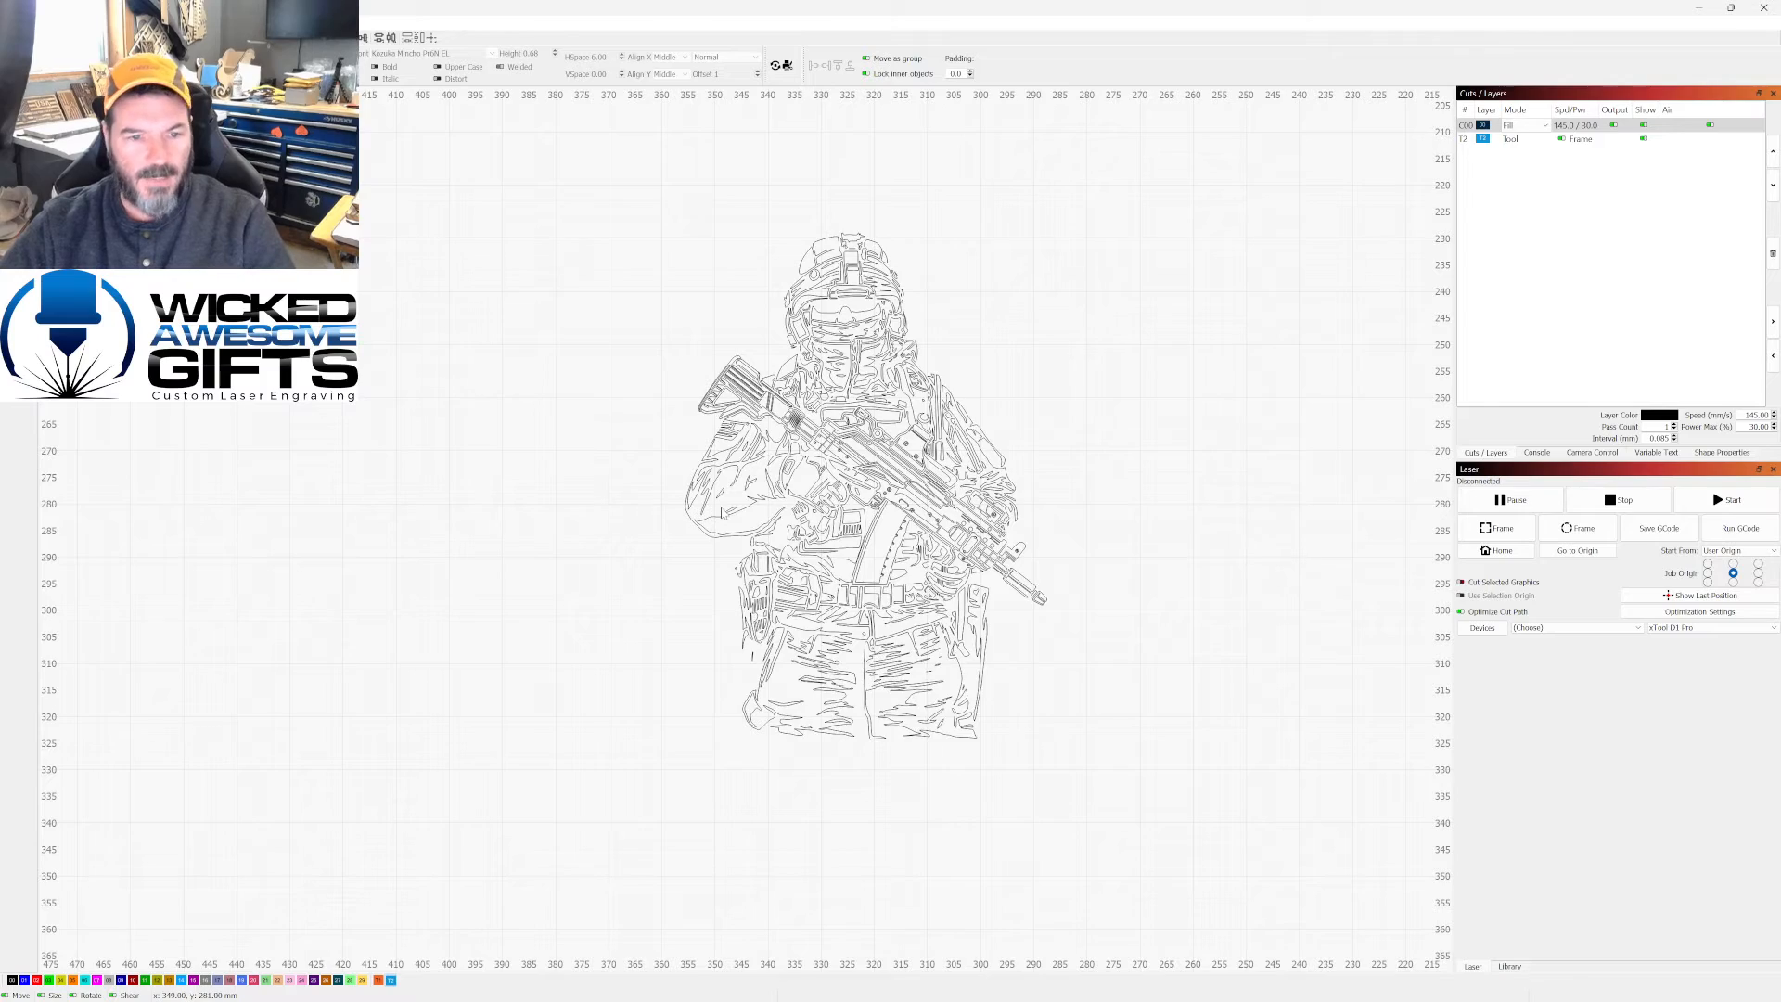
# Step: Try to offset the whole soldier design outward by 8 mm with round corners and outer shapes only
pyautogui.scroll(4, 736, 484)
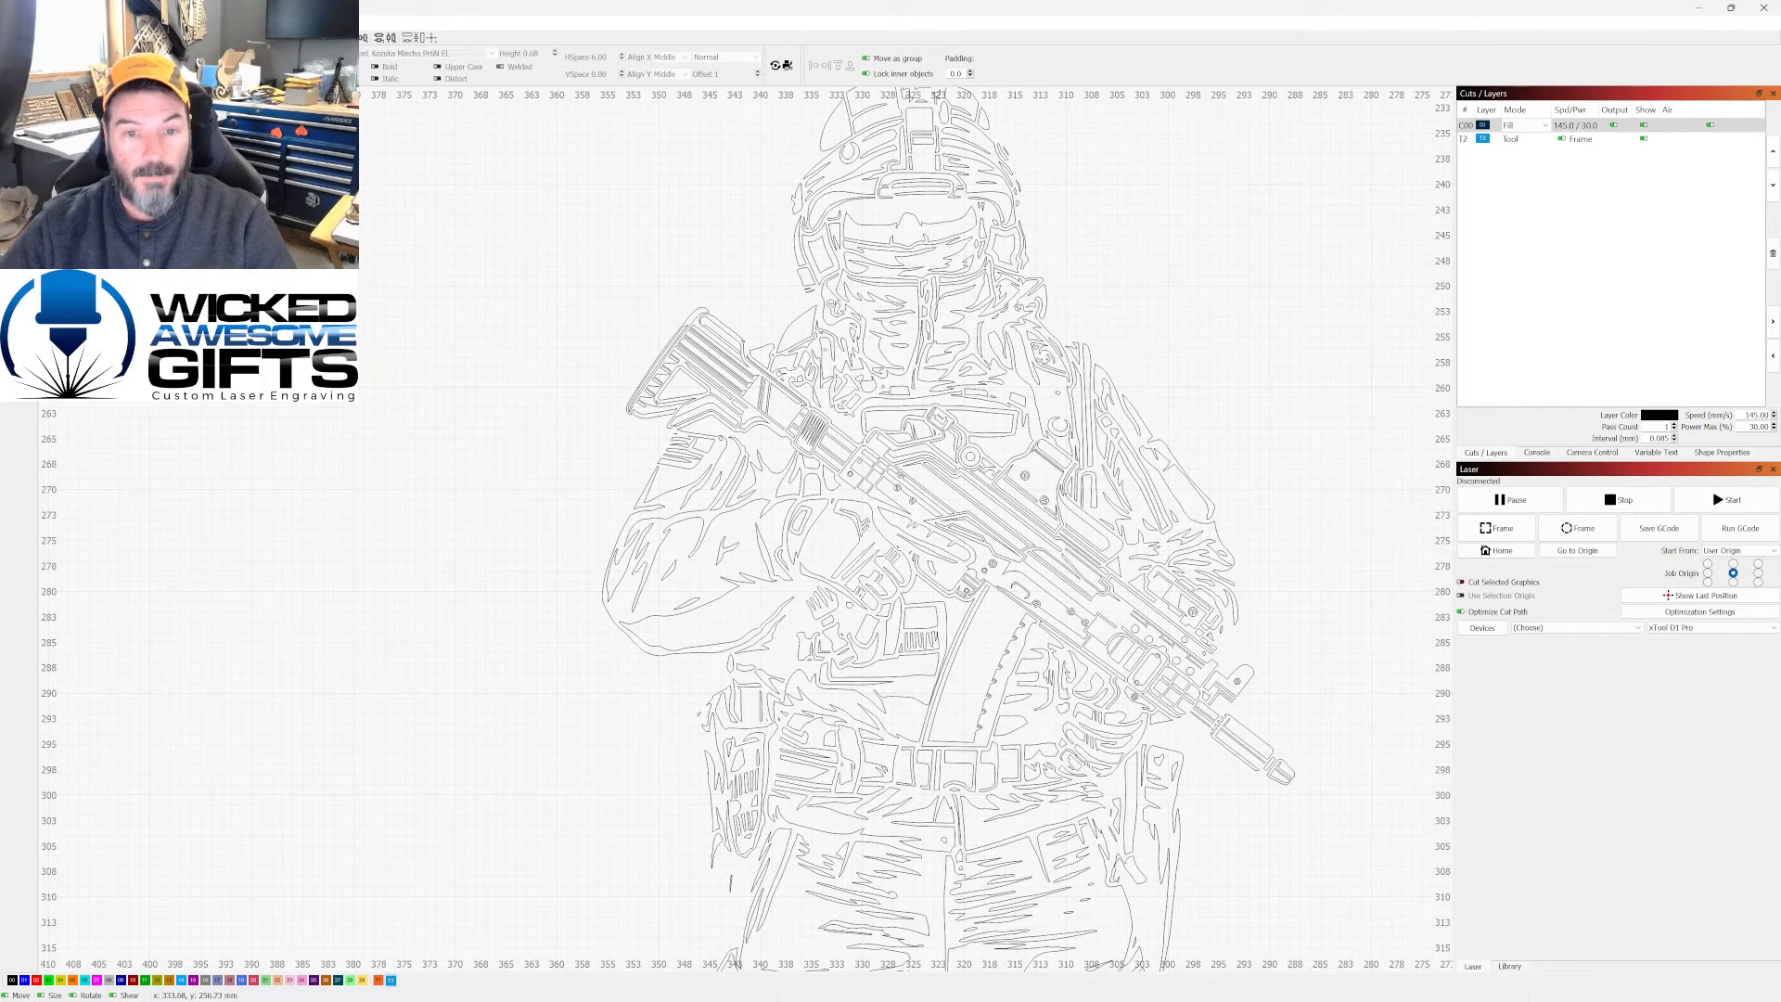
pyautogui.scroll(-3, 981, 287)
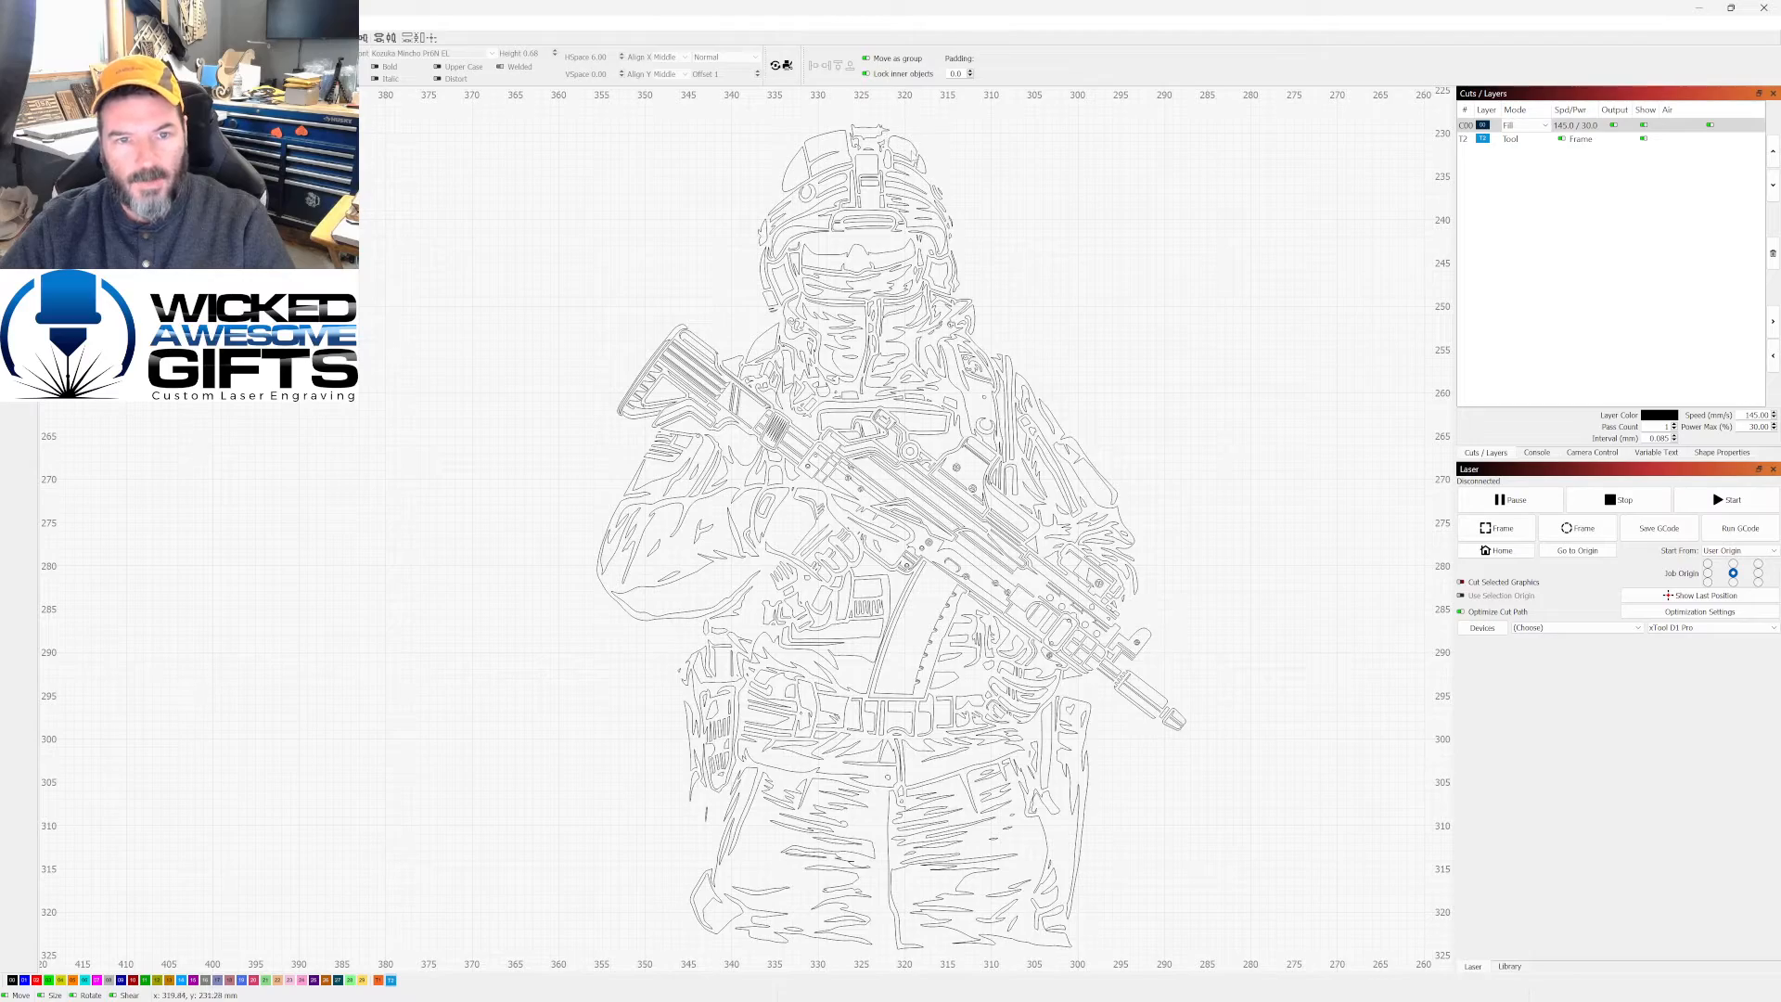
pyautogui.scroll(5, 945, 226)
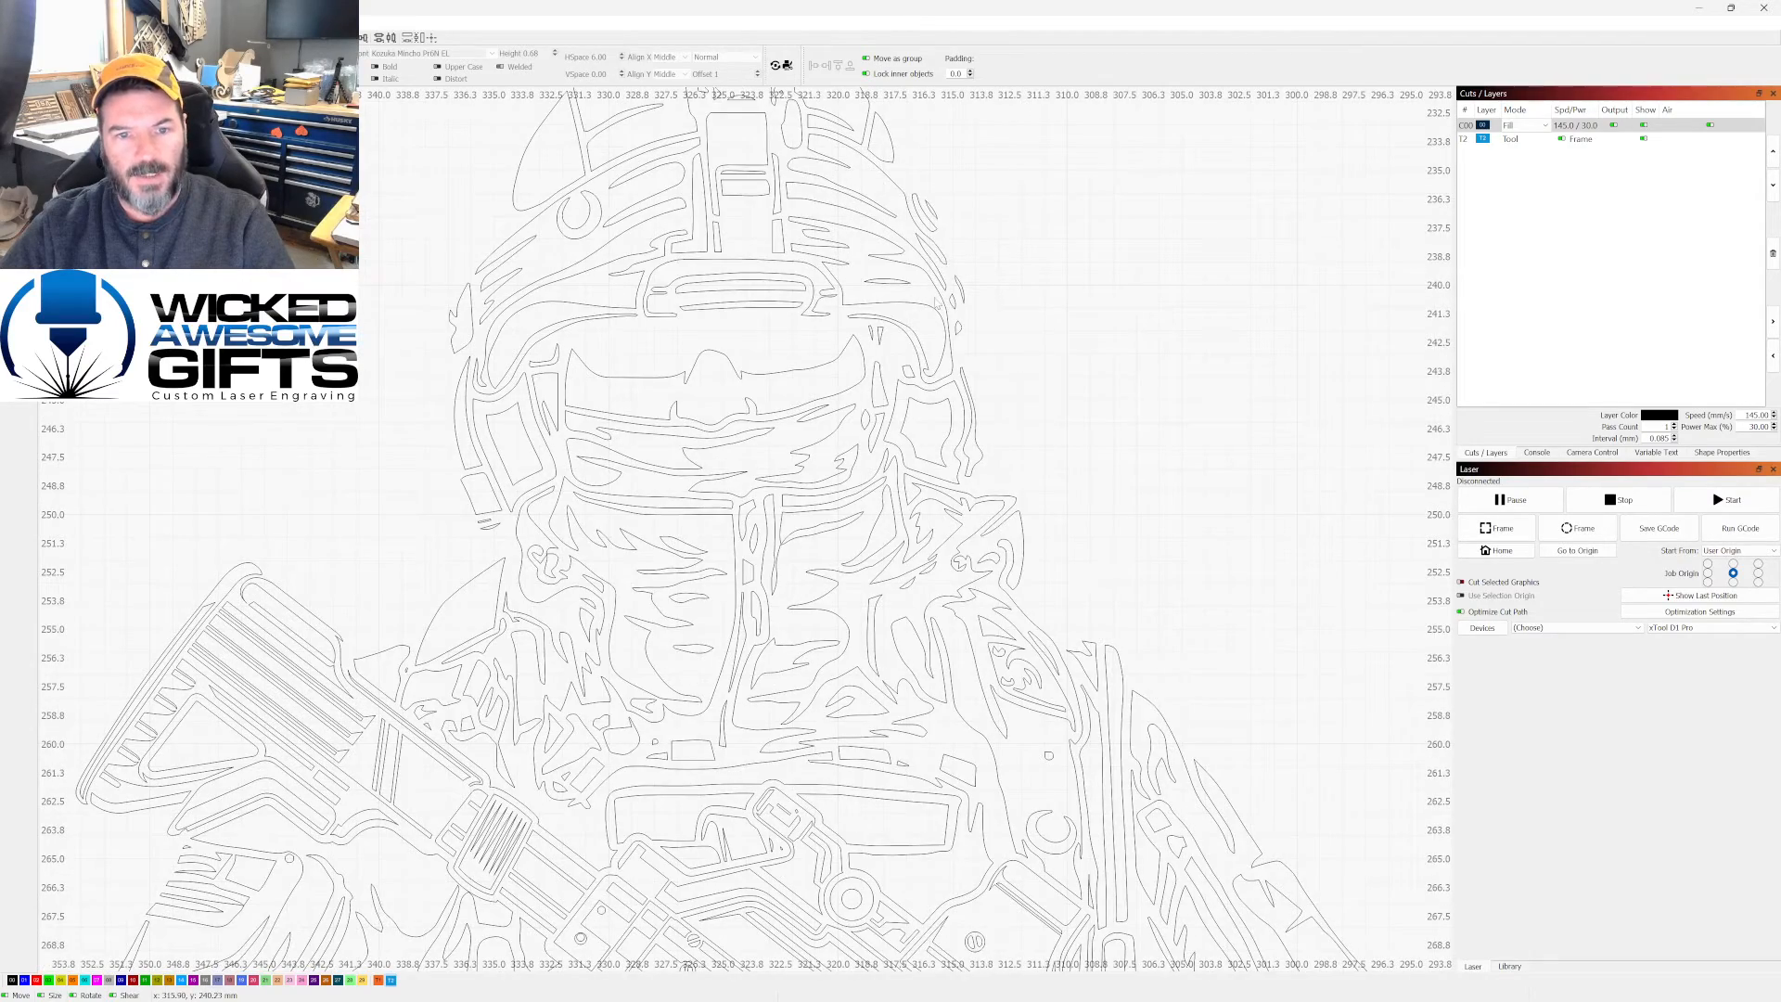
pyautogui.scroll(-9, 937, 301)
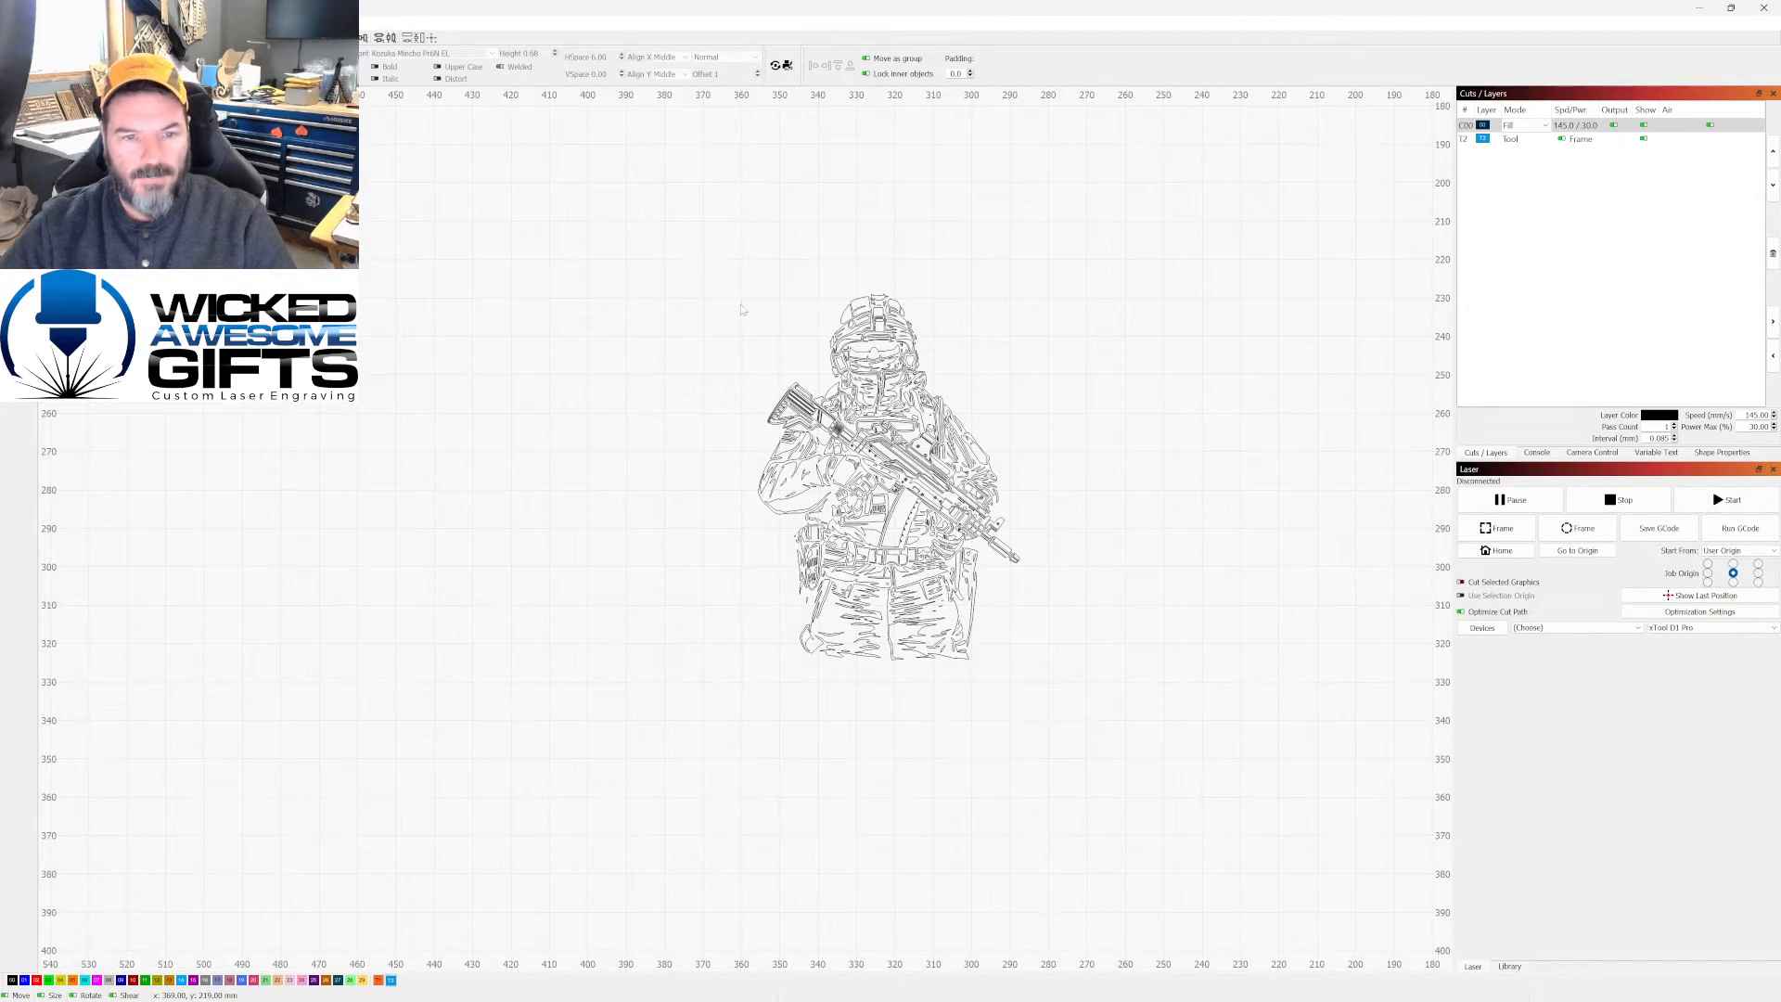
pyautogui.moveTo(707, 258); pyautogui.dragTo(1096, 713)
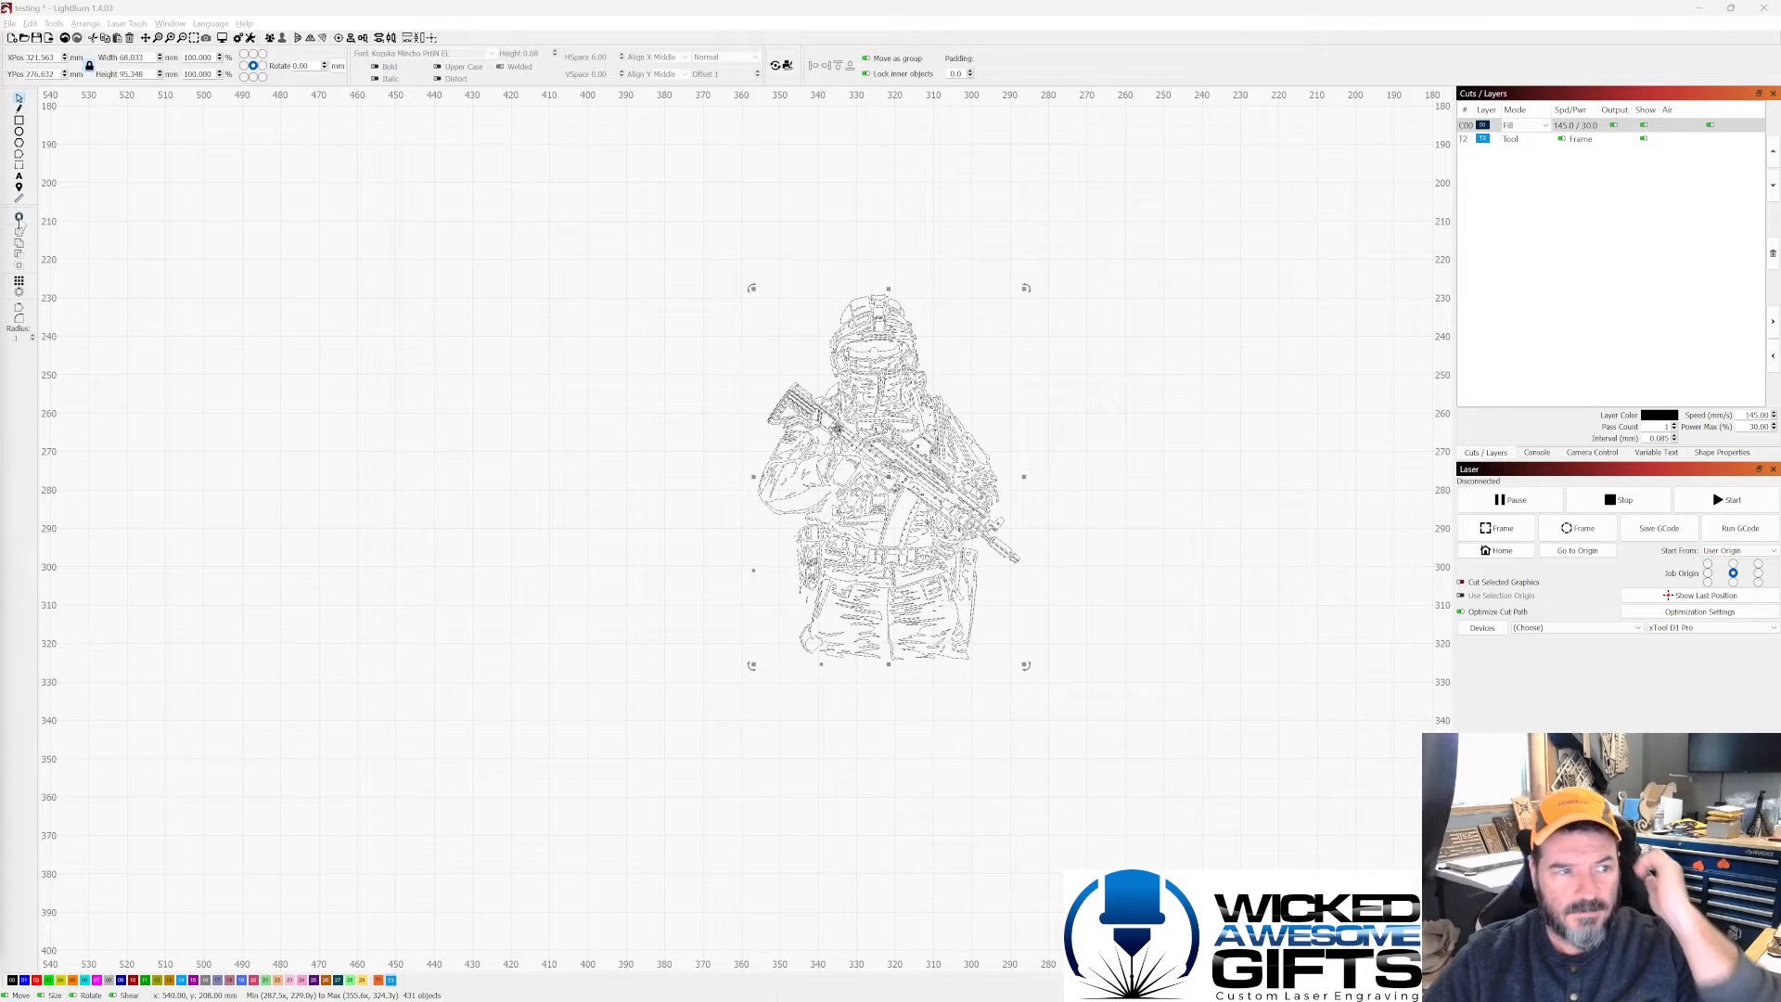
pyautogui.press('Escape')
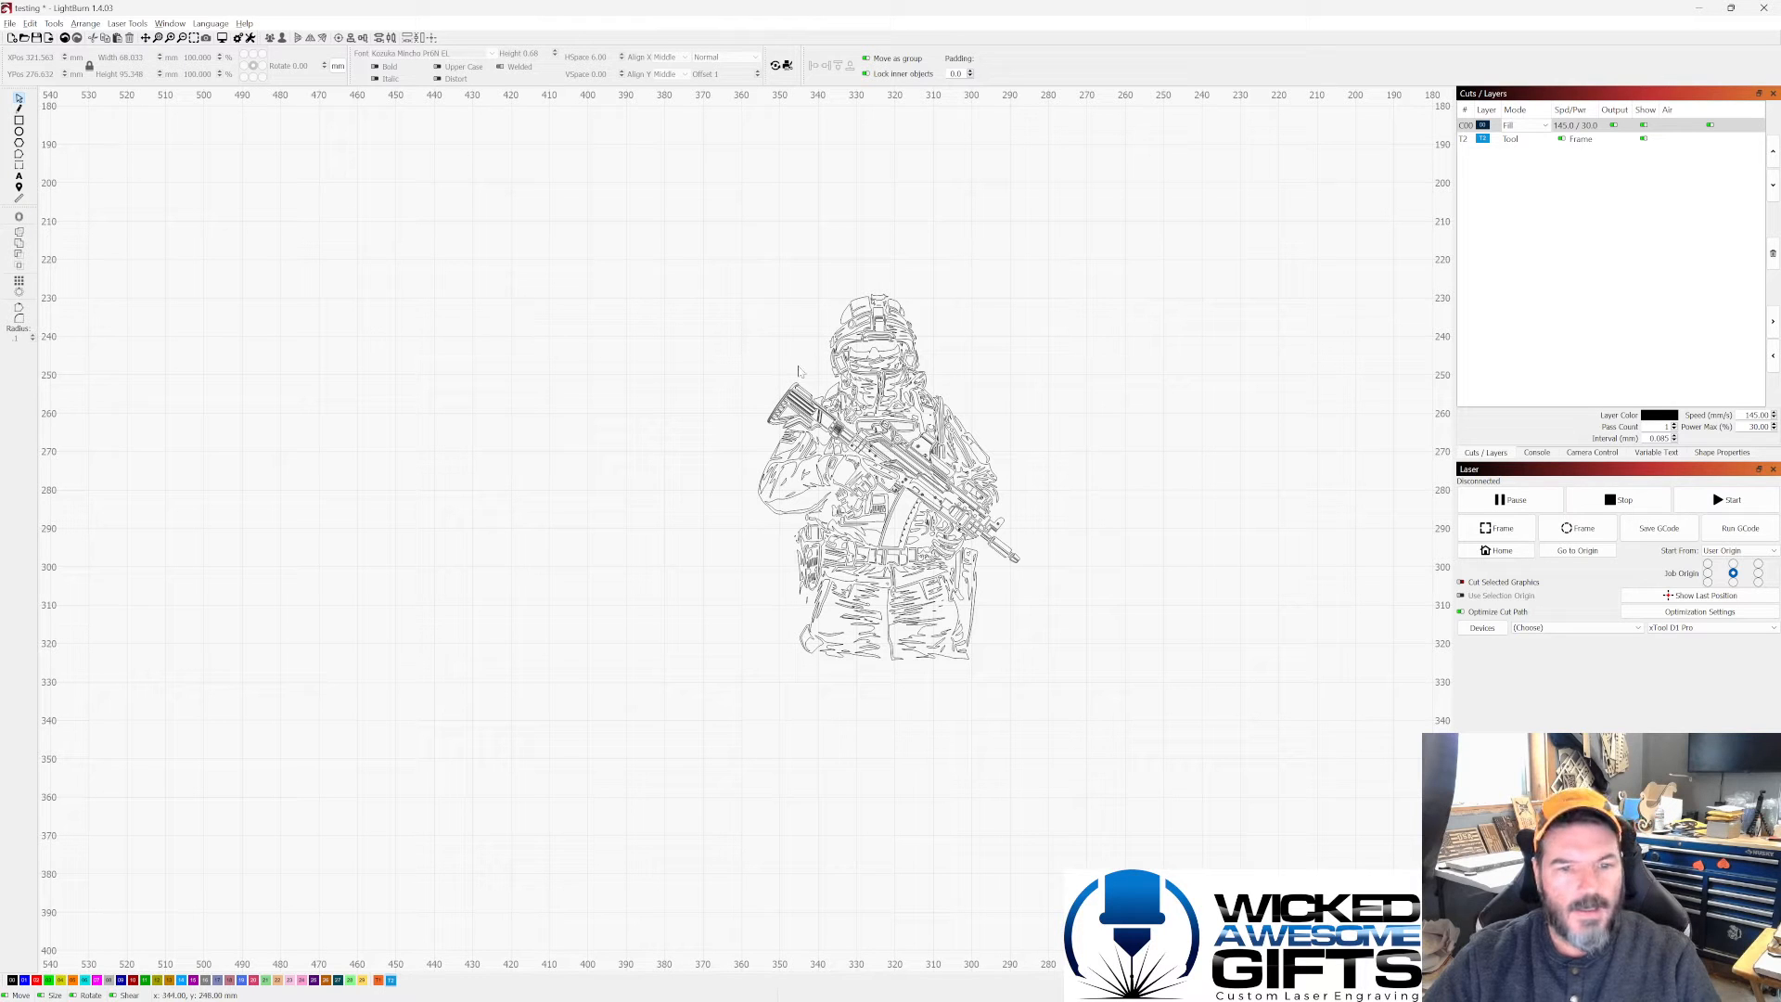
pyautogui.moveTo(671, 245); pyautogui.dragTo(1105, 757)
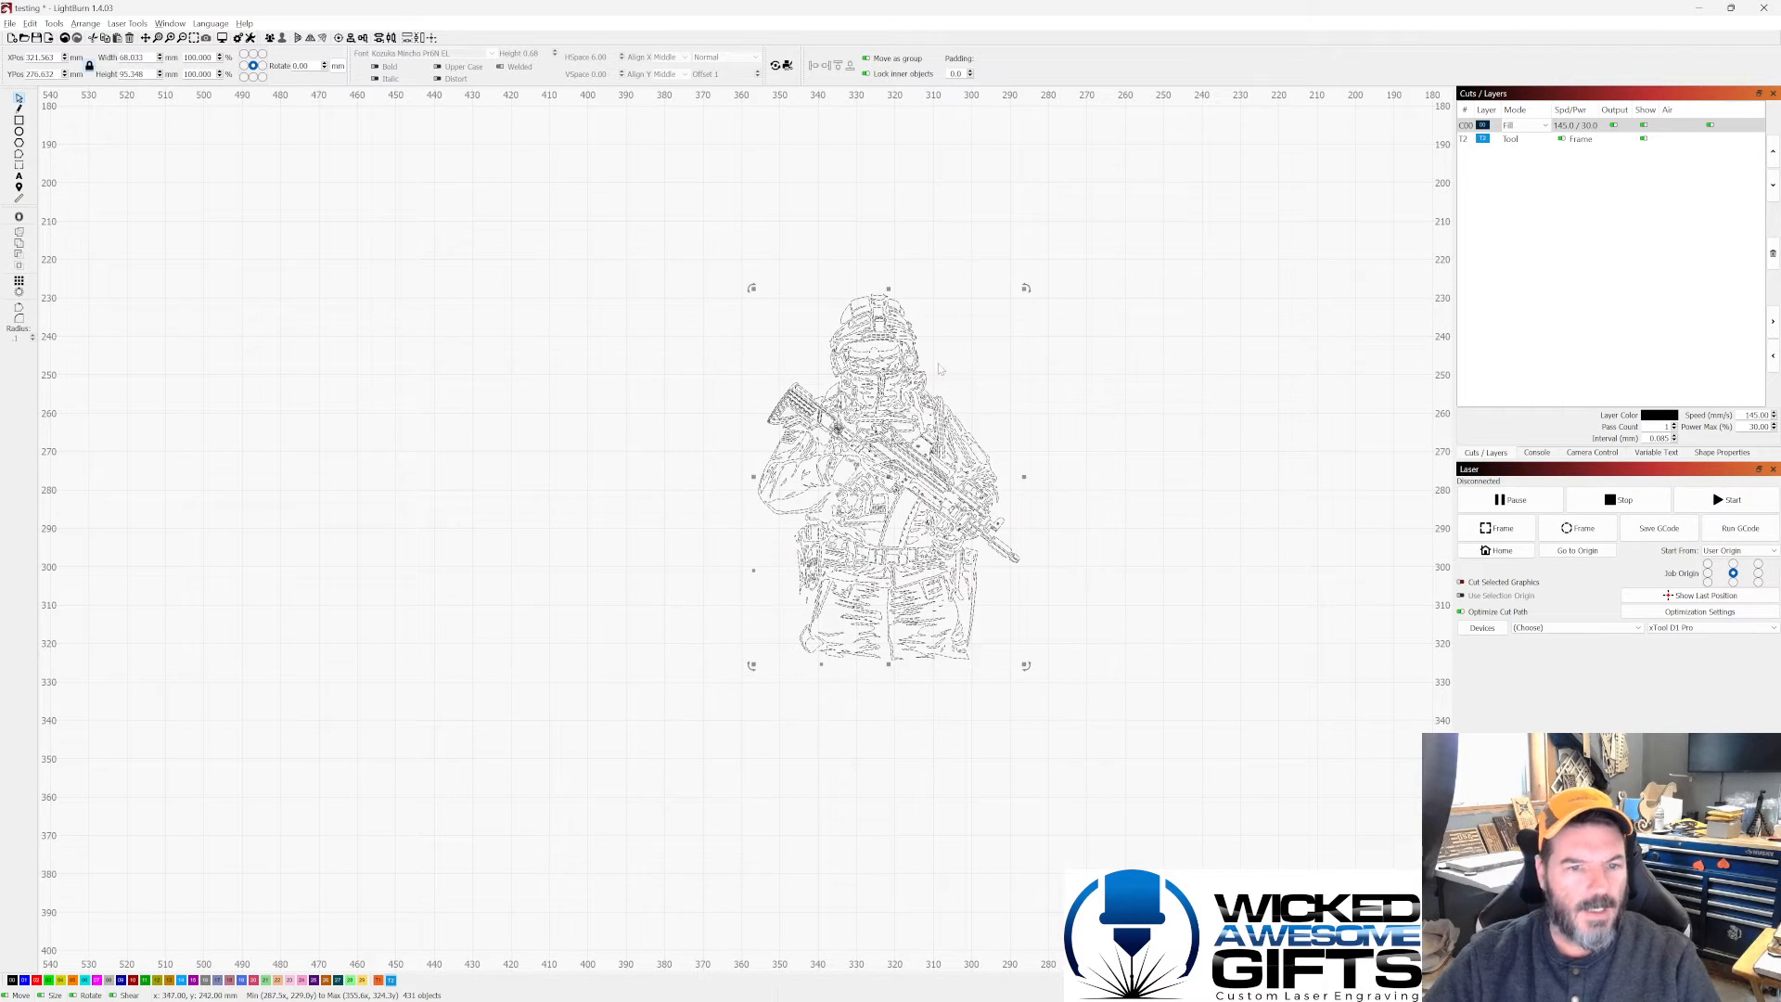
pyautogui.click(19, 219)
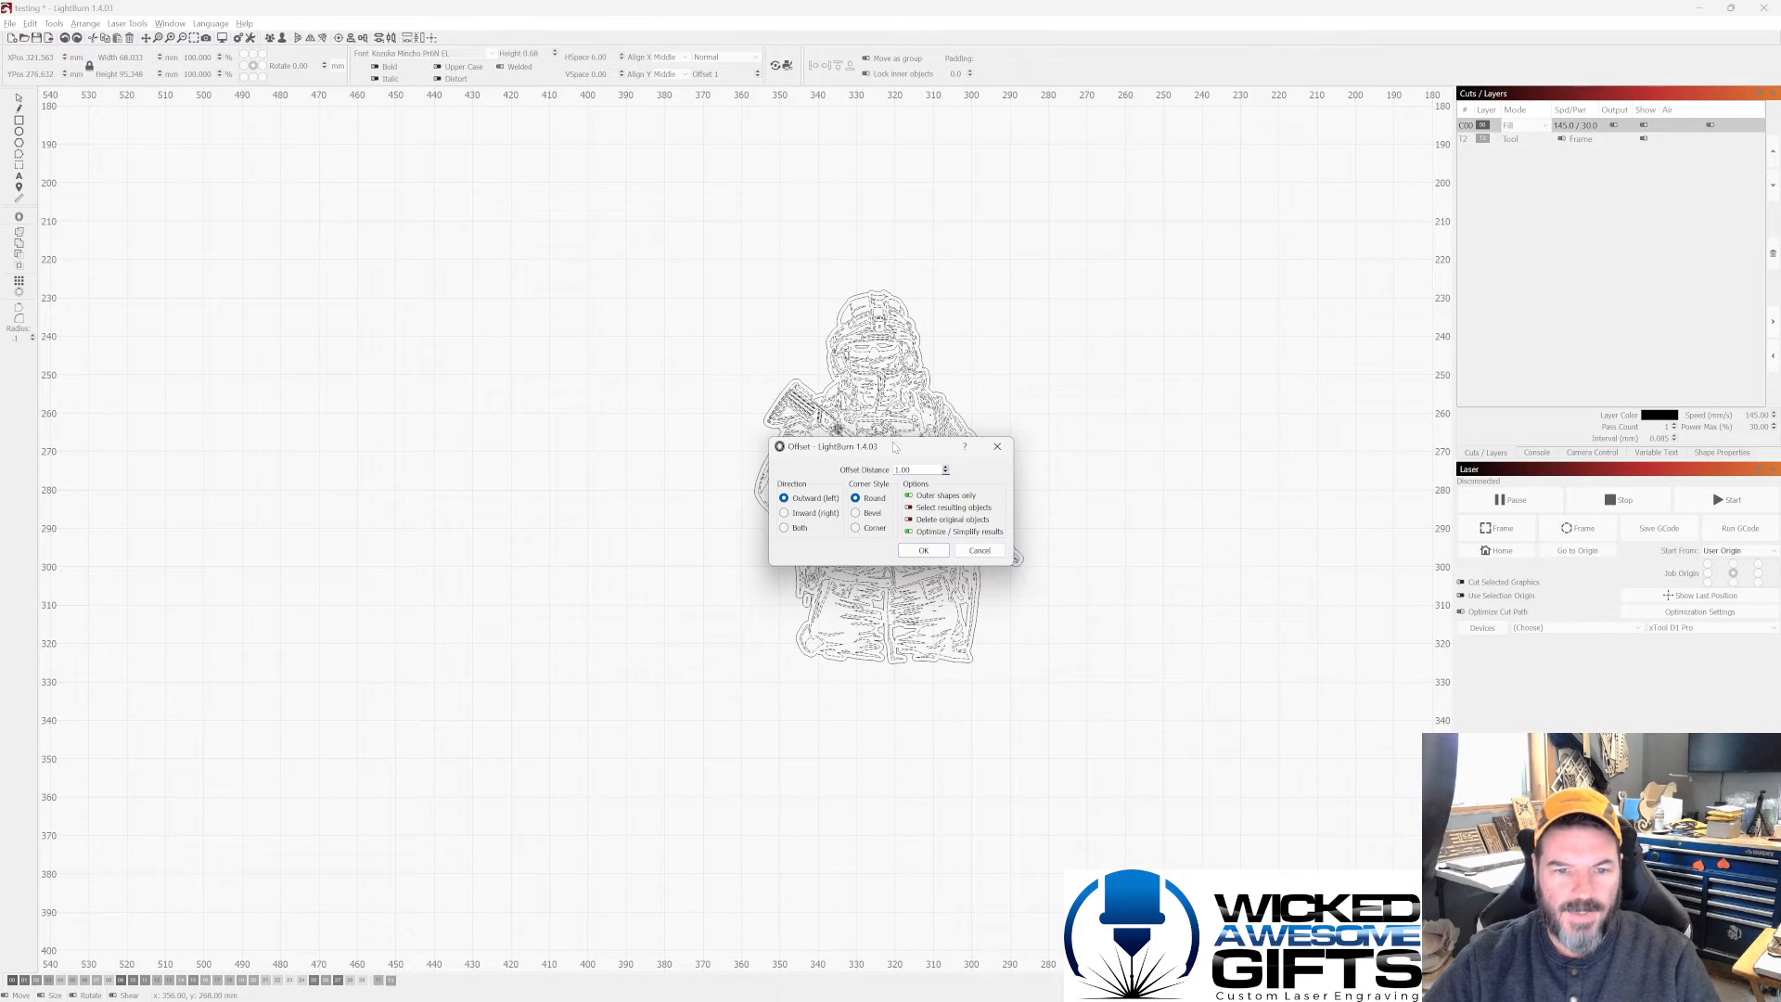
pyautogui.moveTo(859, 448); pyautogui.dragTo(1192, 347)
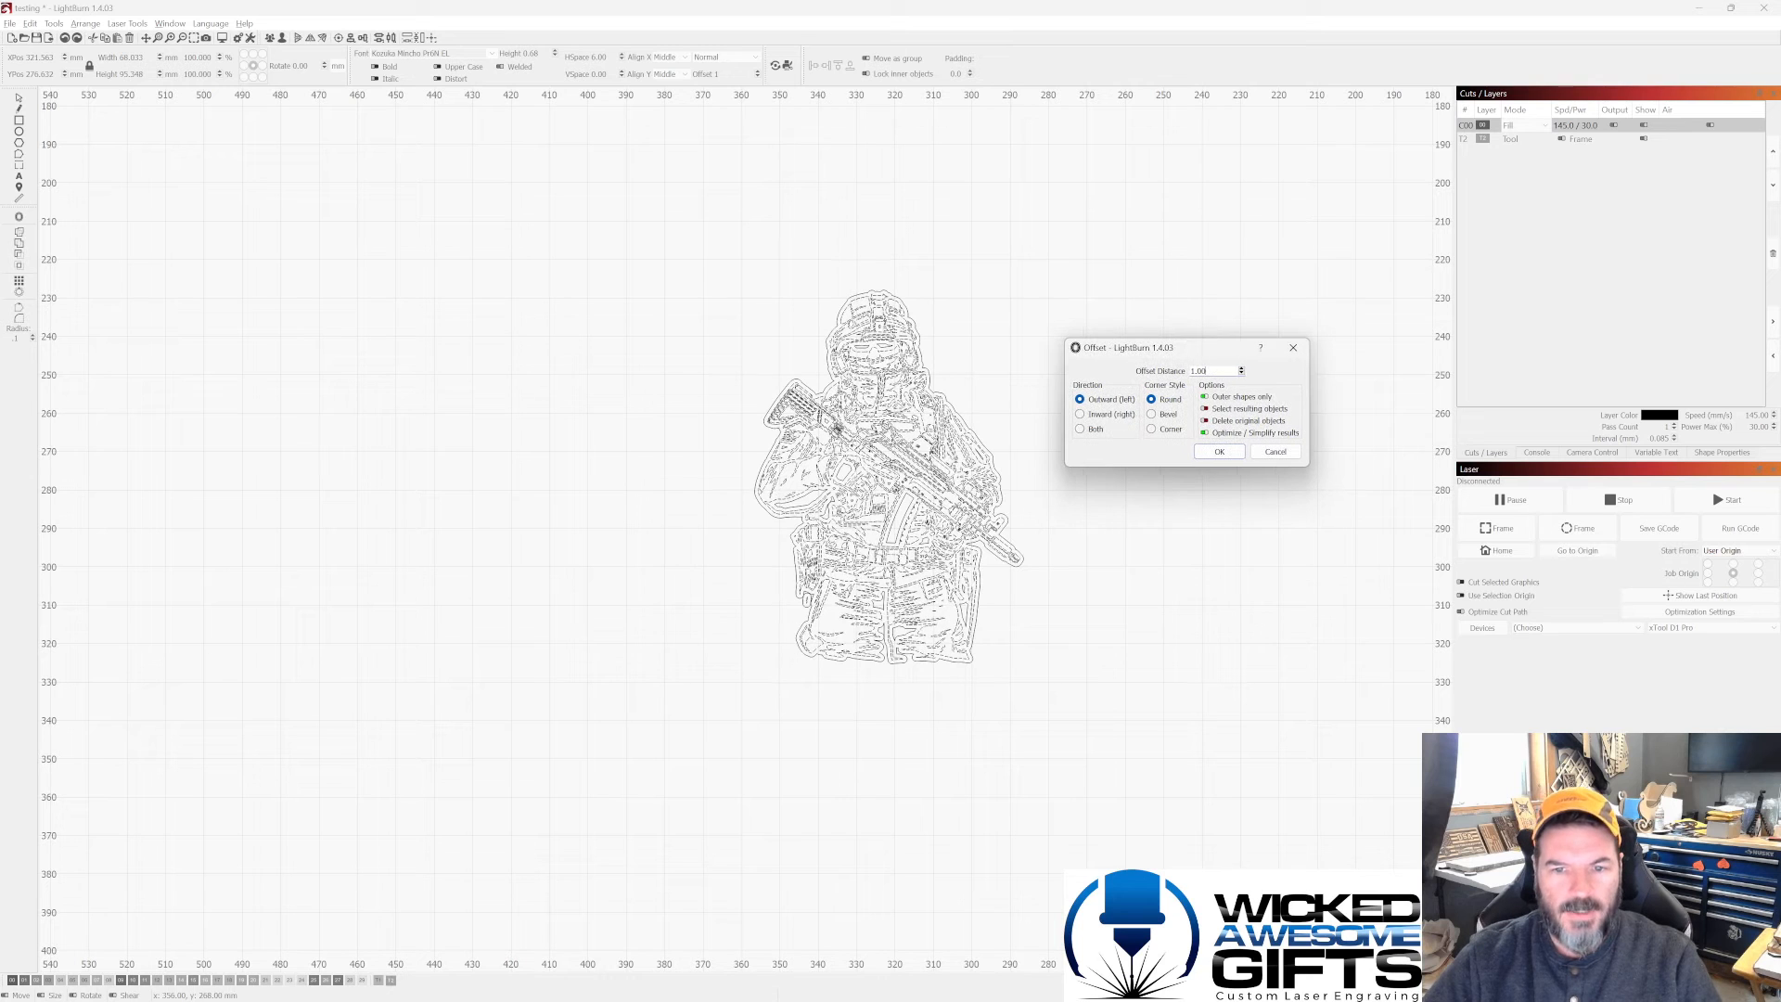
pyautogui.click(1241, 368)
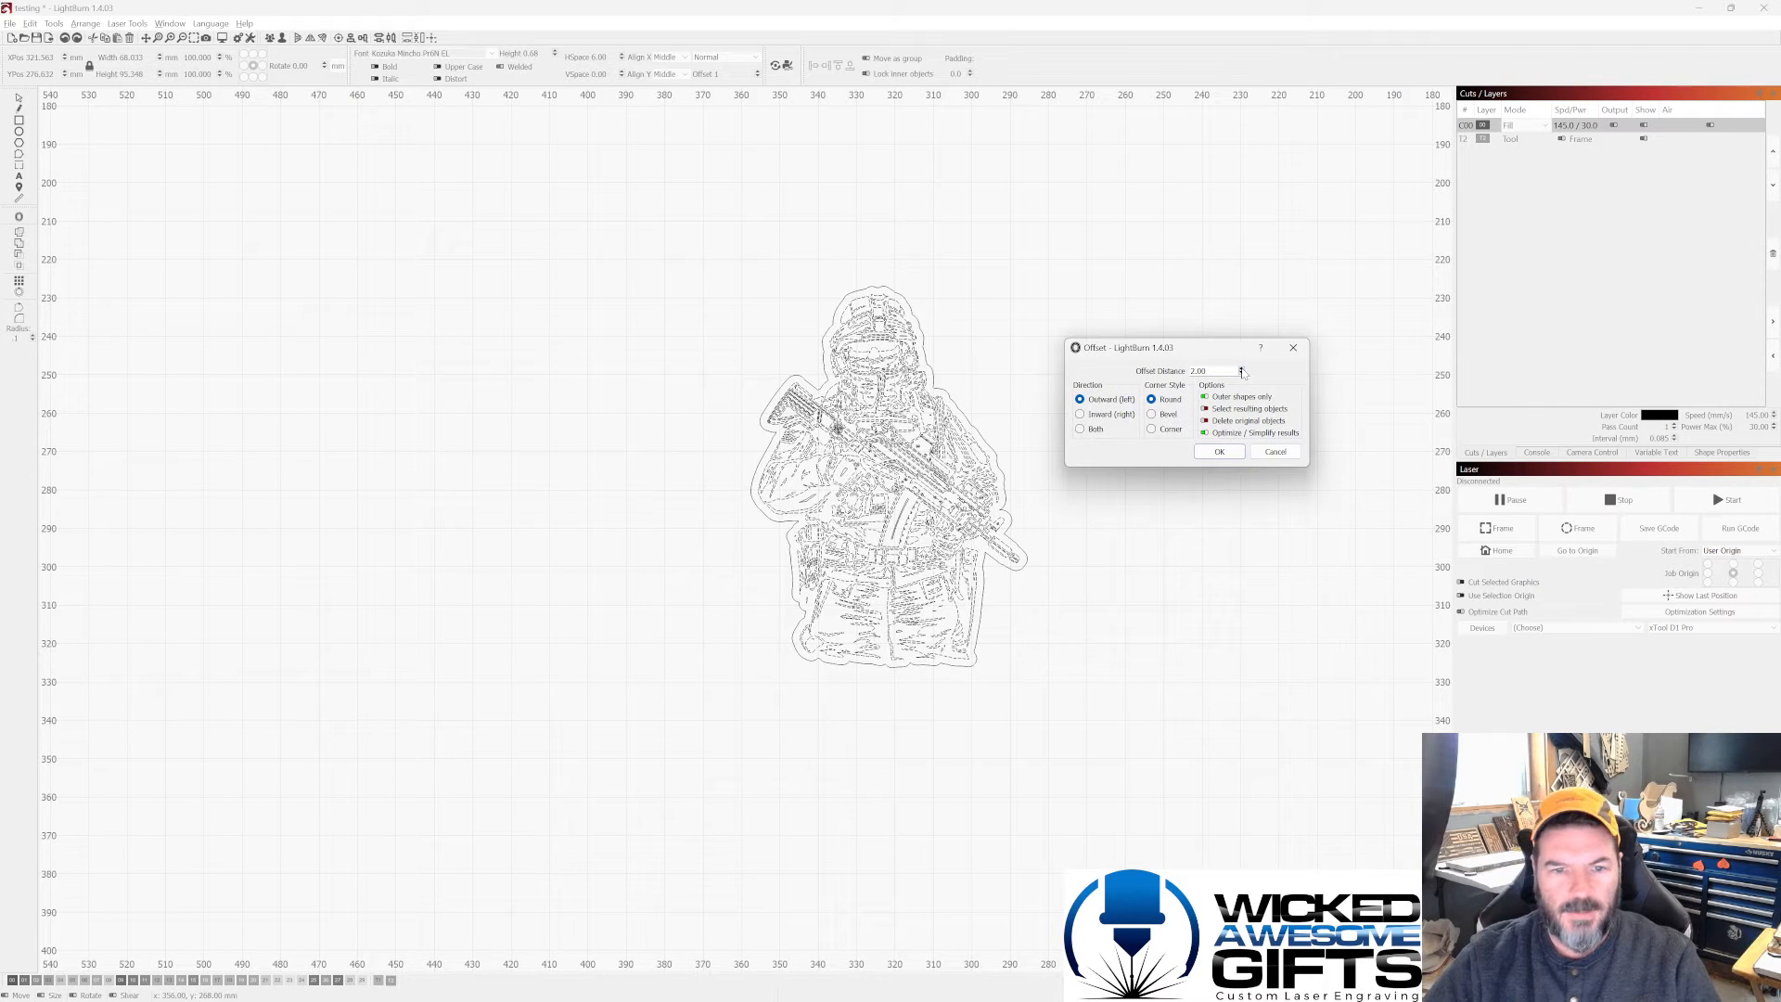
pyautogui.doubleClick(1242, 370)
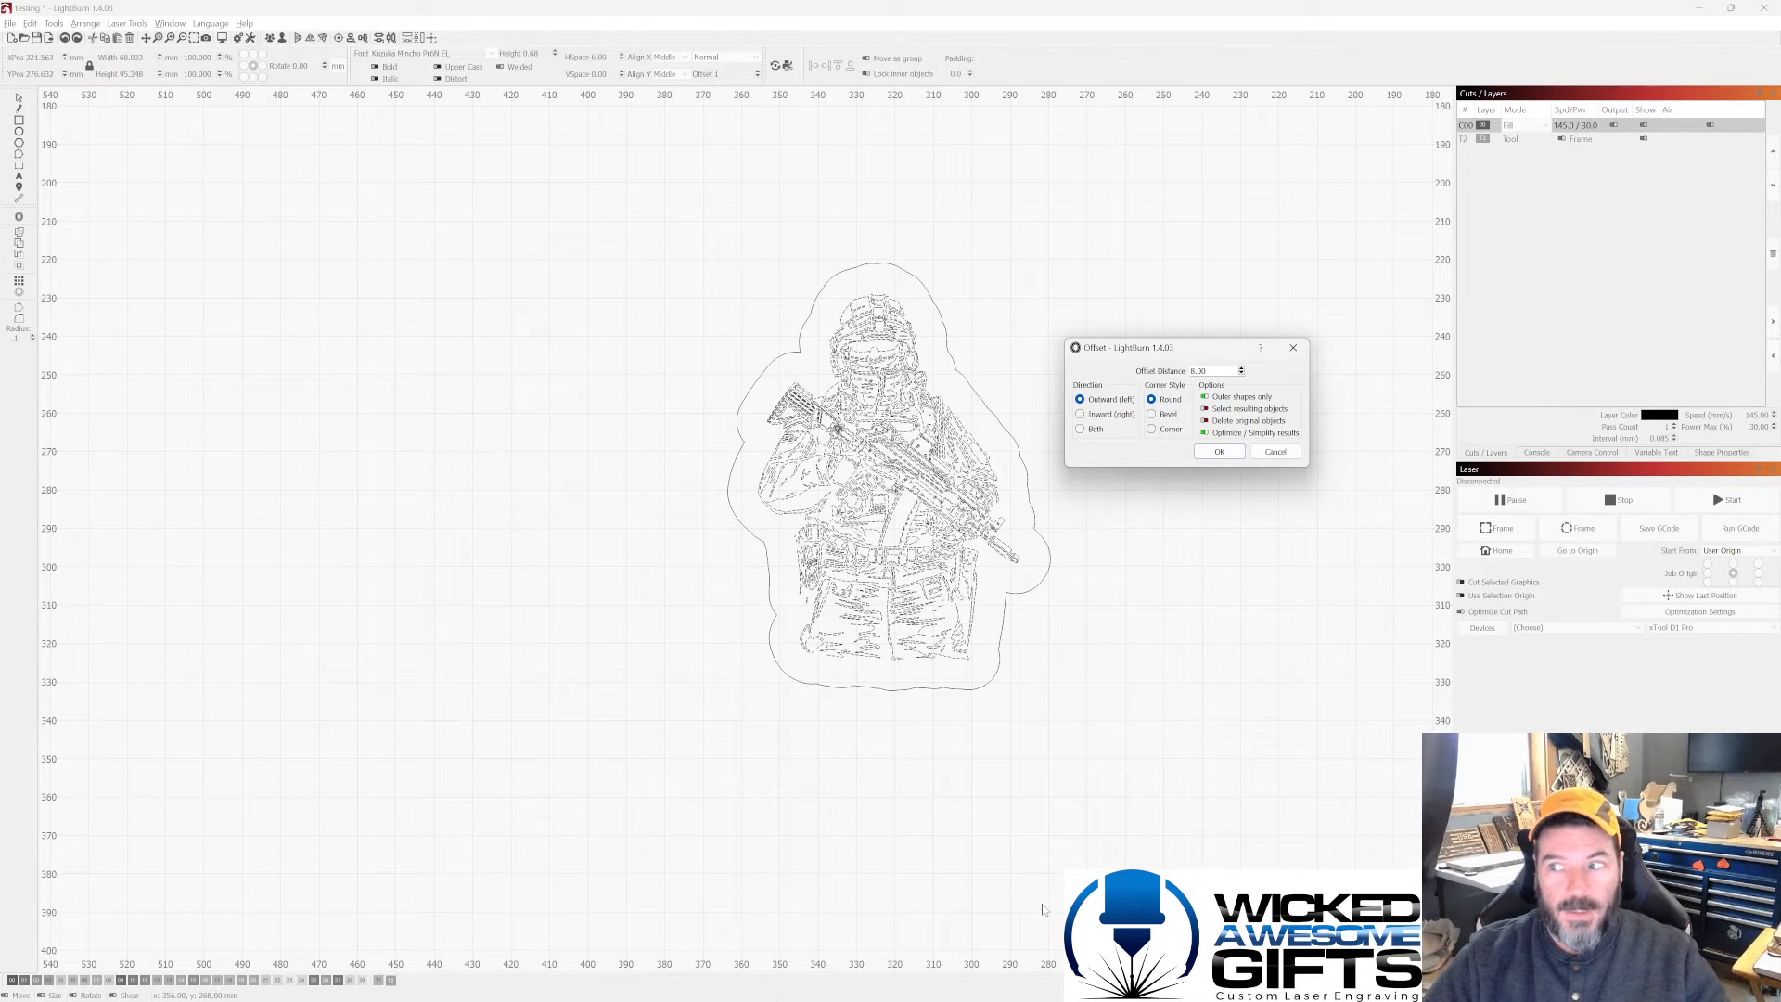
# Step: Force the unresponsive LightBurn window to close without waiting for it to respond
pyautogui.moveTo(983, 986)
pyautogui.moveTo(999, 918)
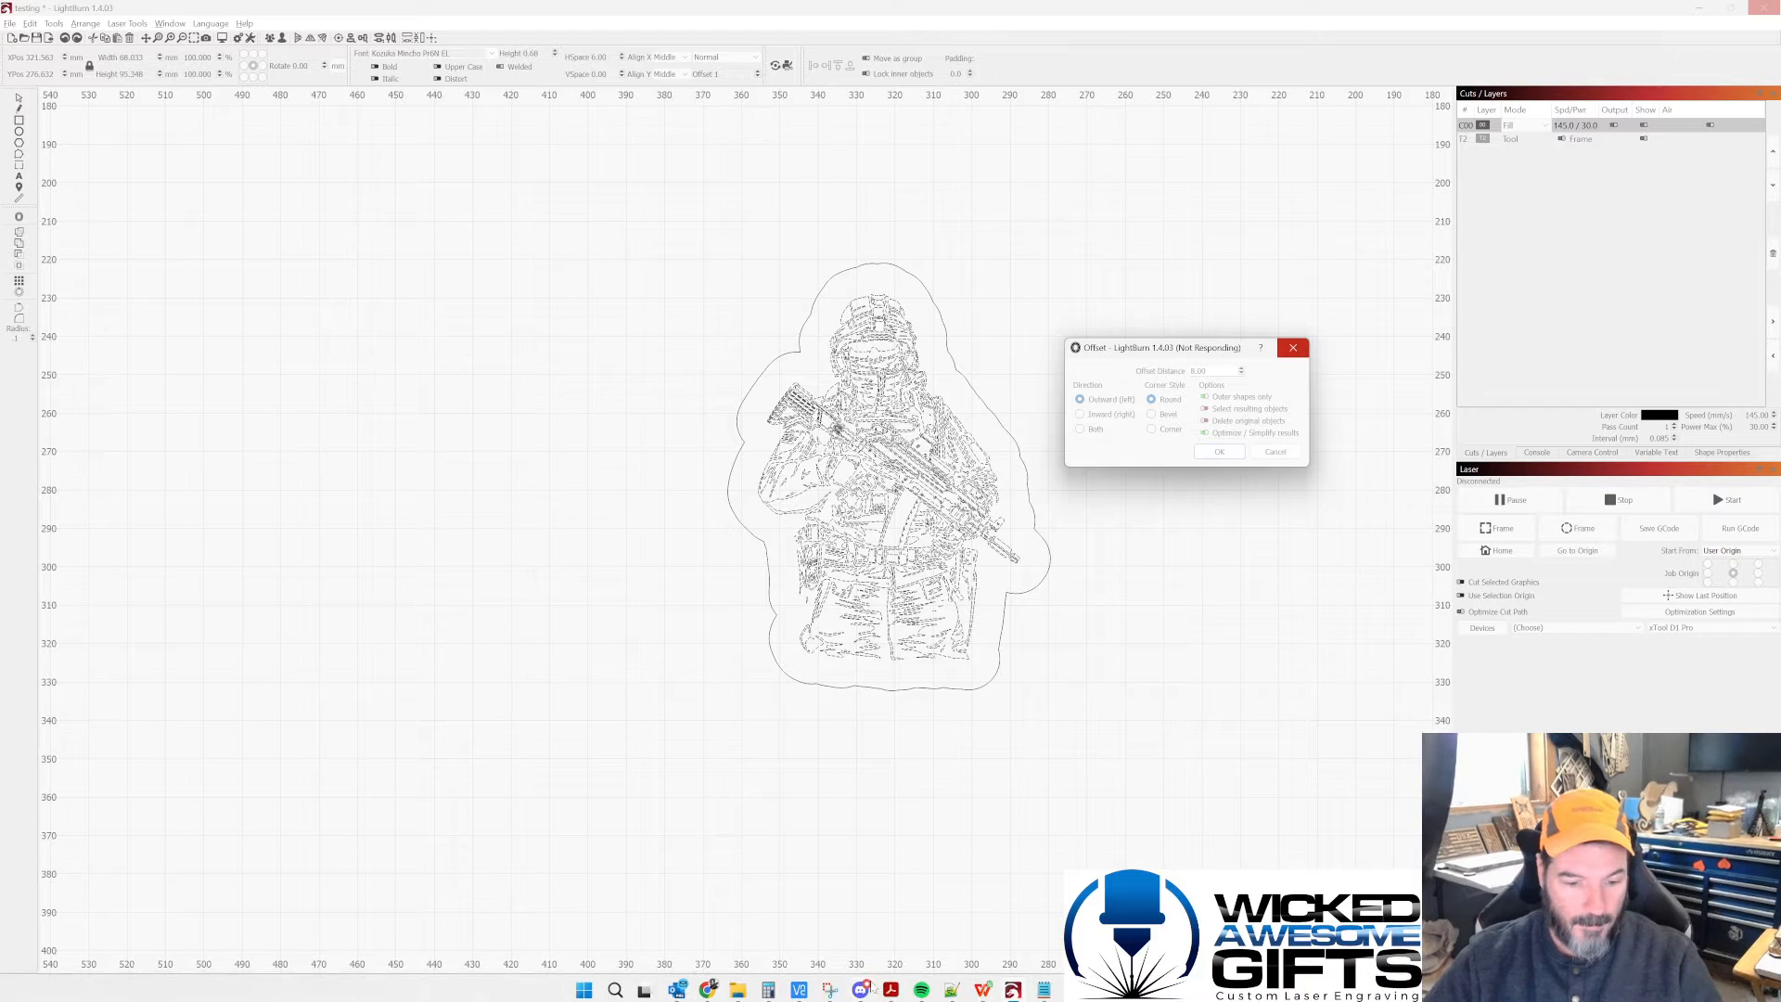
pyautogui.rightClick(1013, 989)
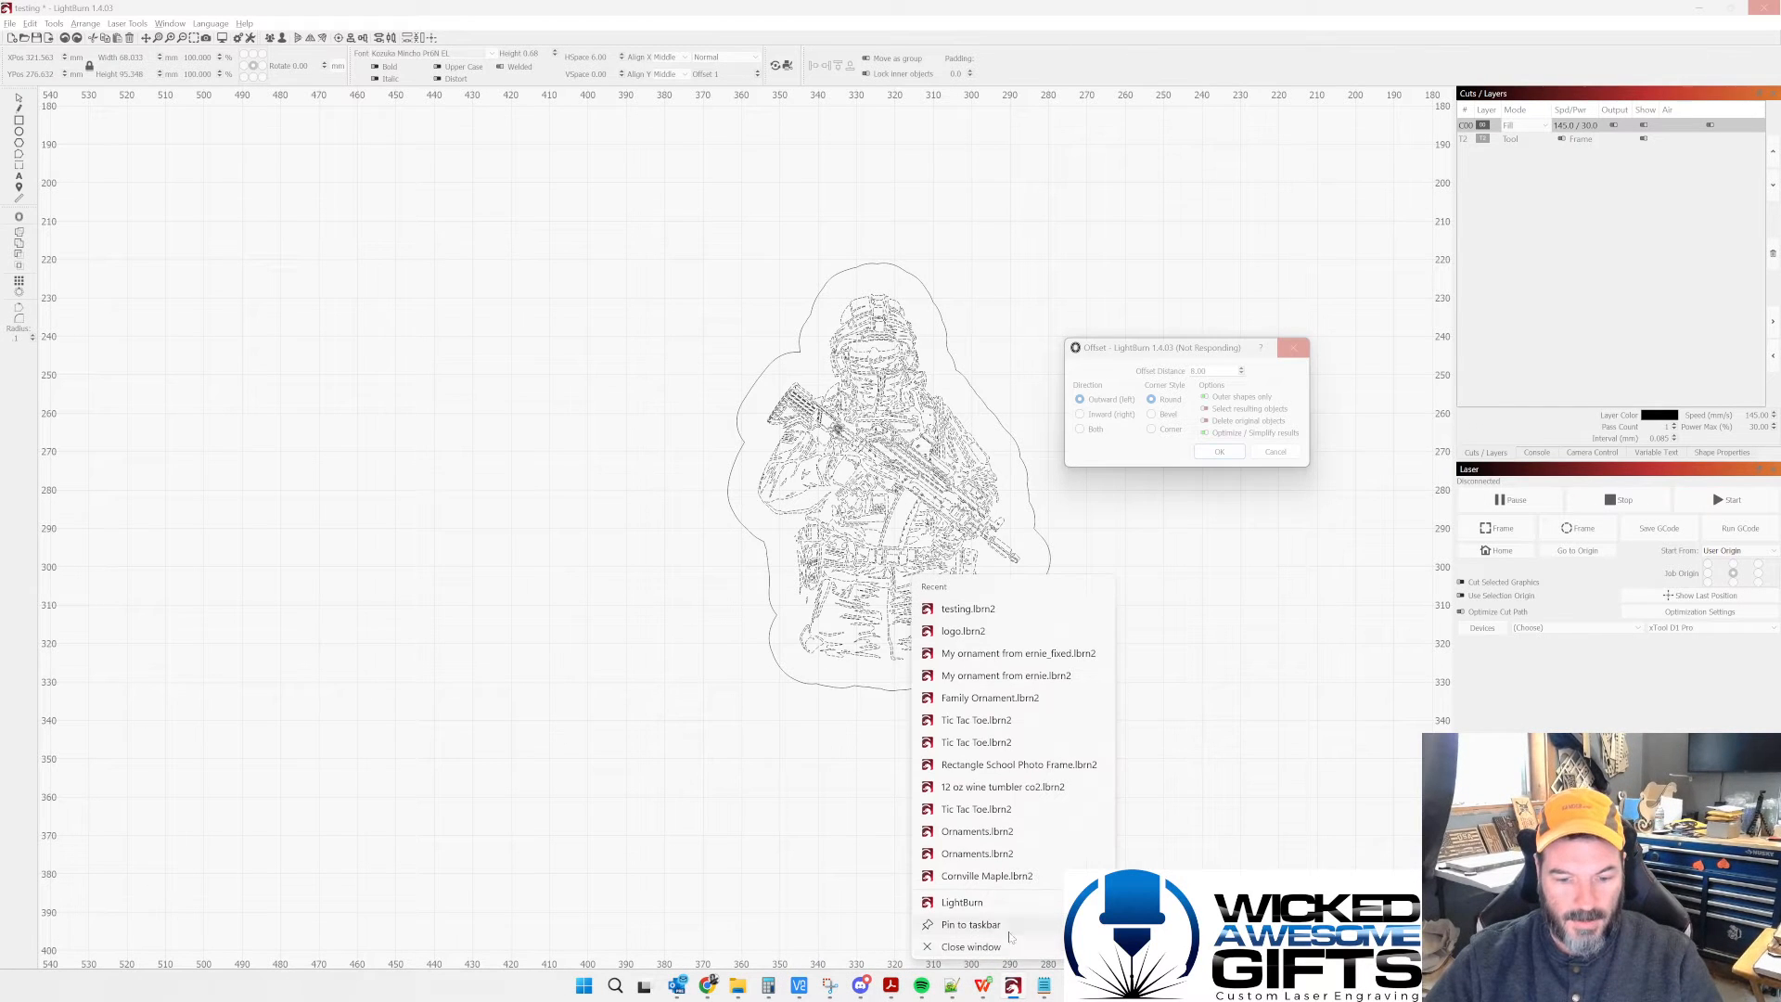
pyautogui.click(1008, 945)
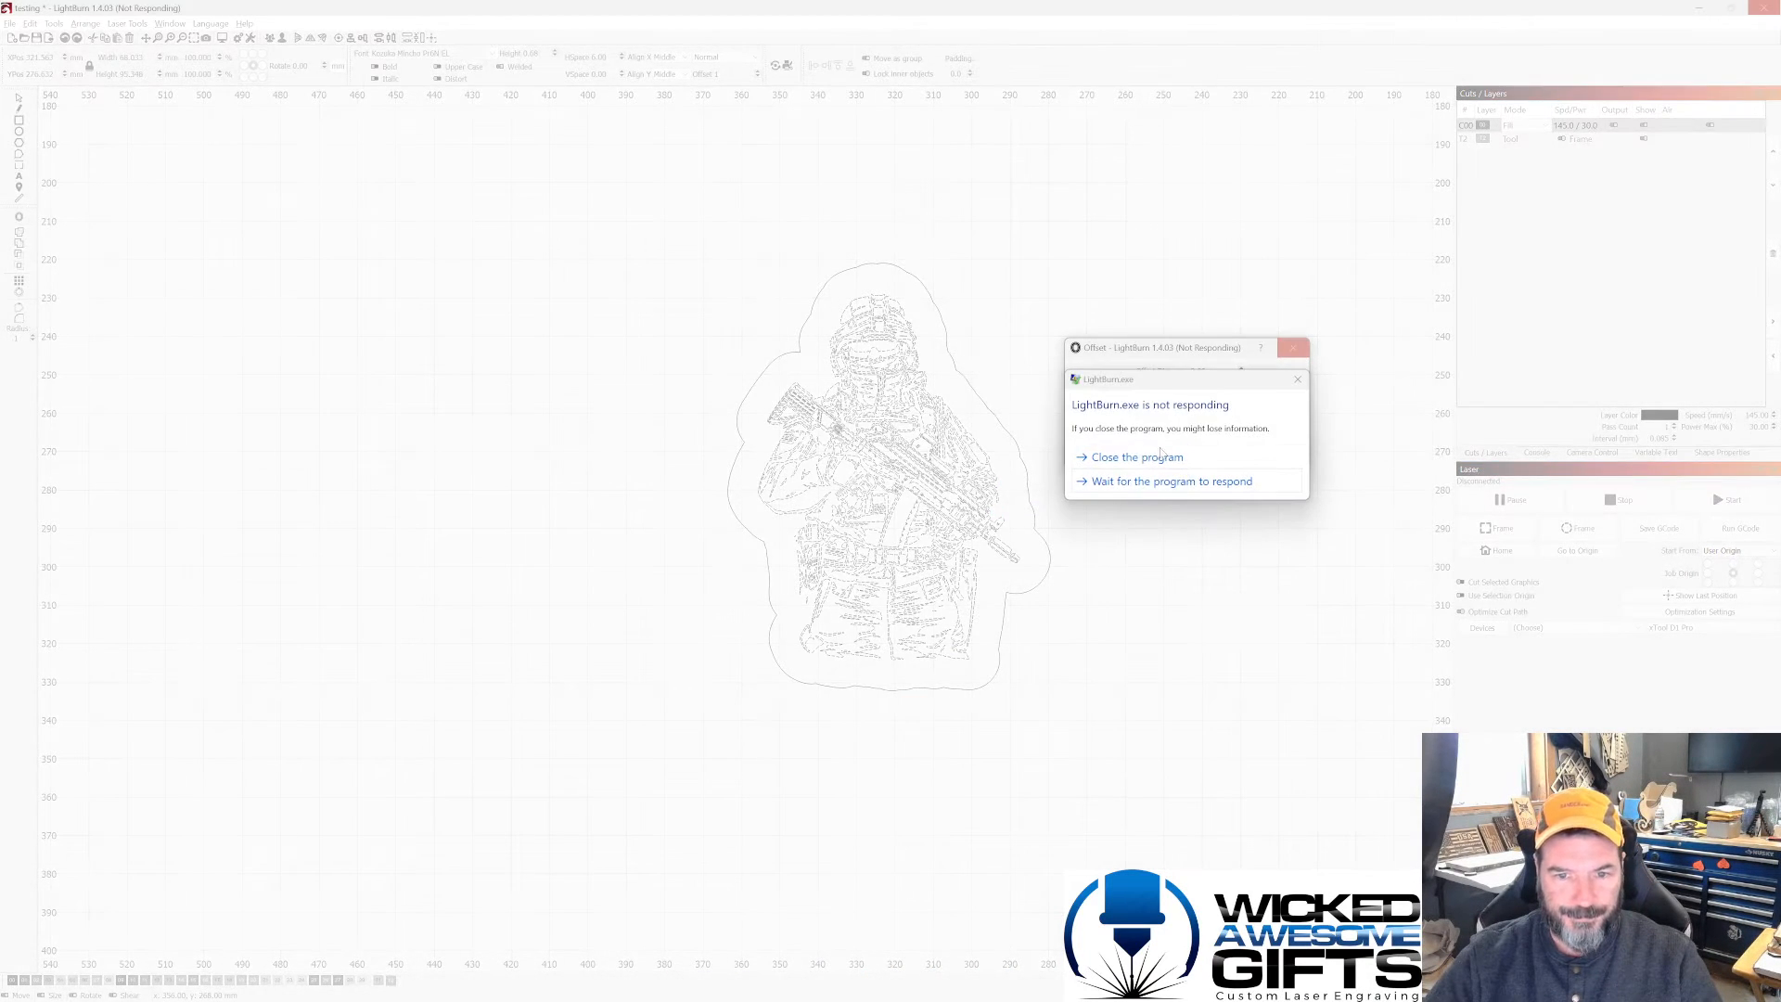
pyautogui.click(1159, 456)
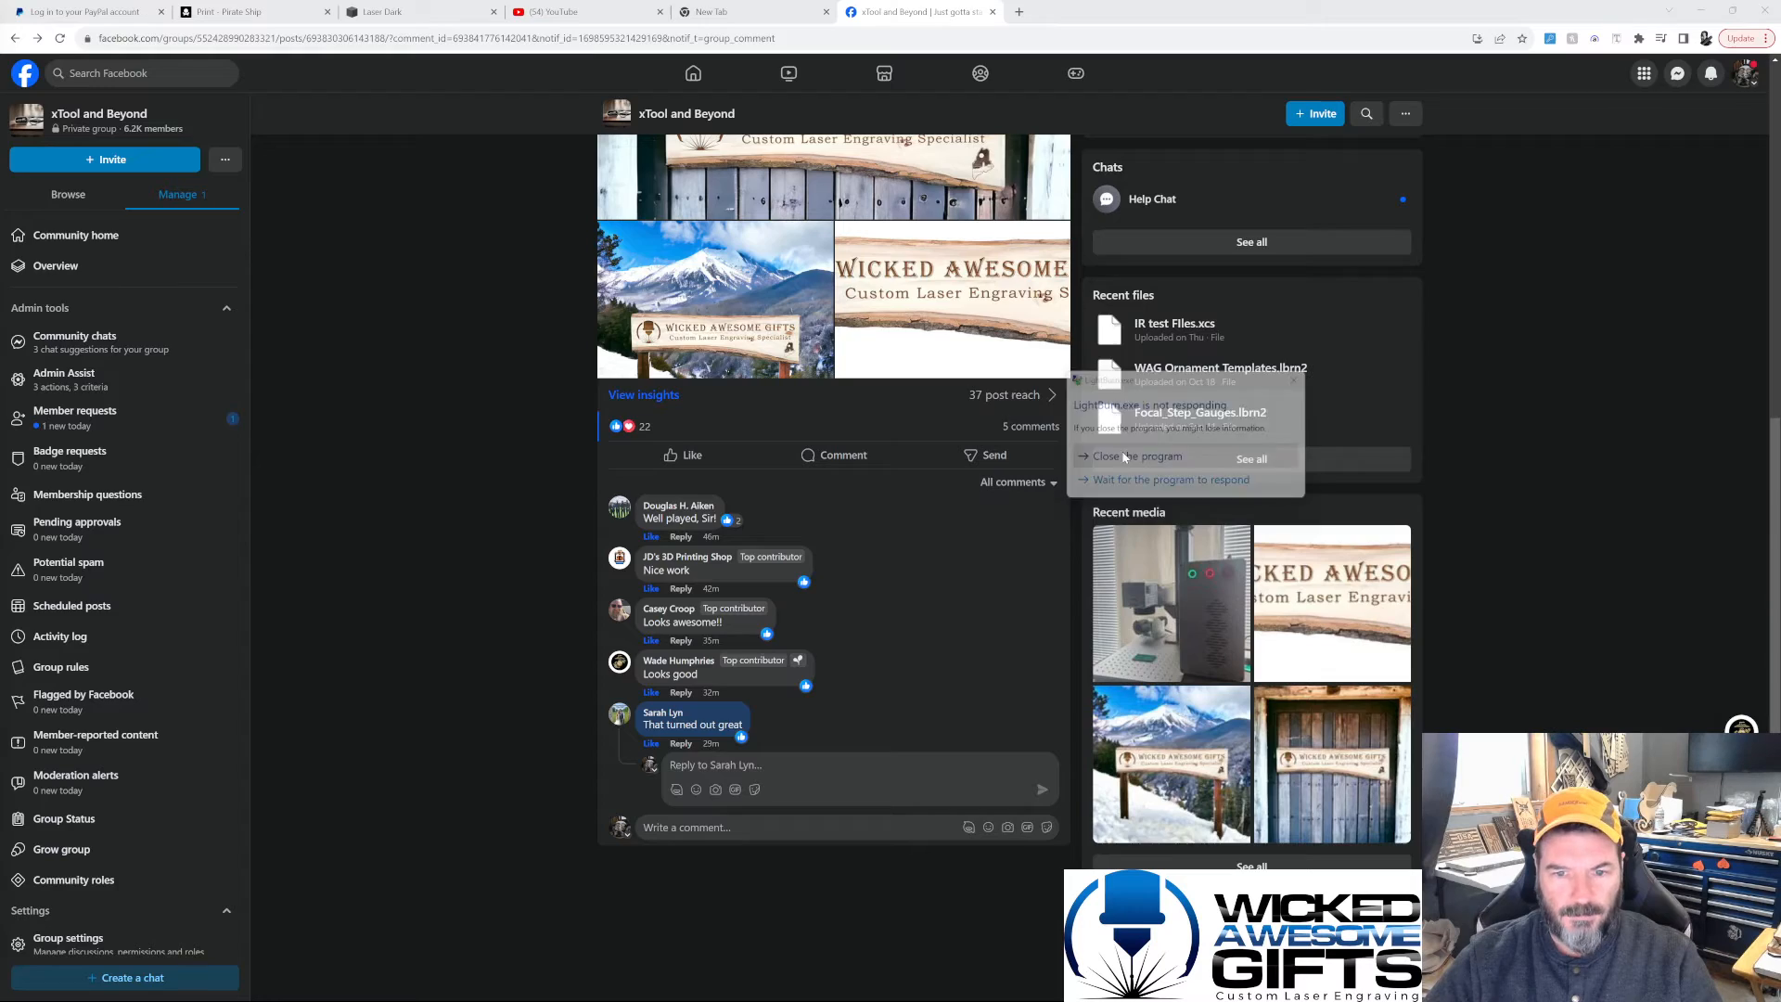
# Step: Minimize the browser, relaunch LightBurn from the desktop, and dismiss the license page
pyautogui.click(1698, 8)
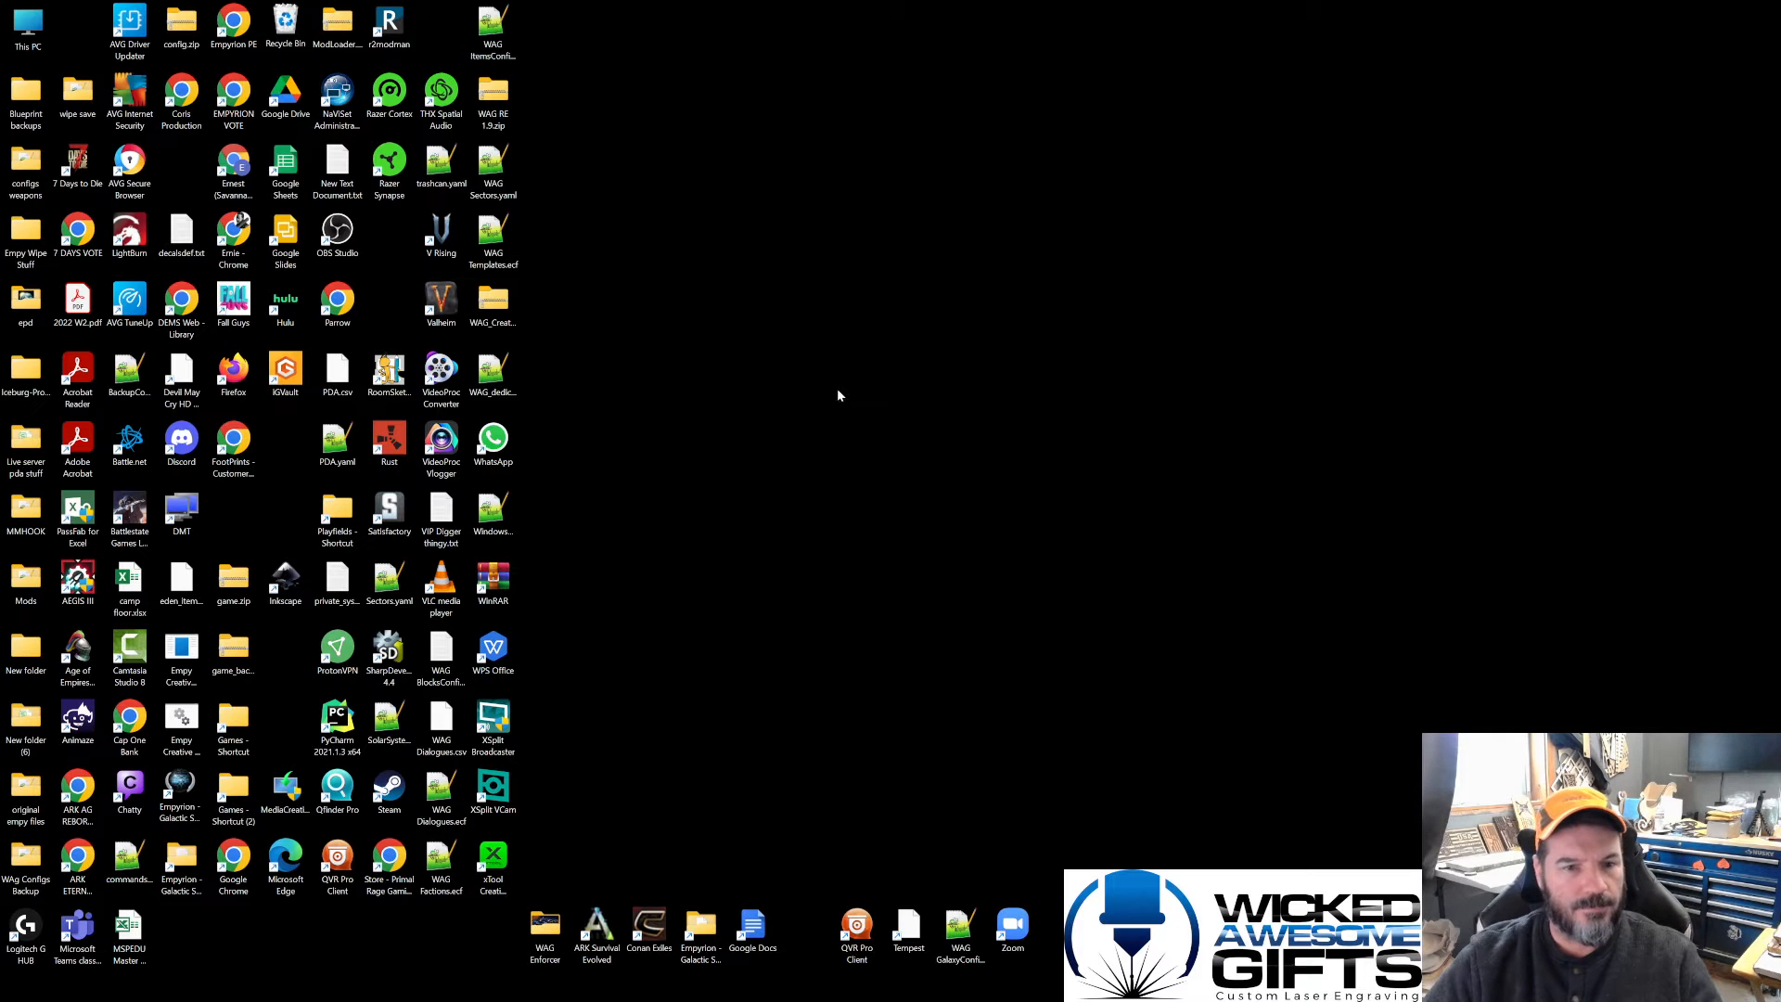
pyautogui.doubleClick(127, 237)
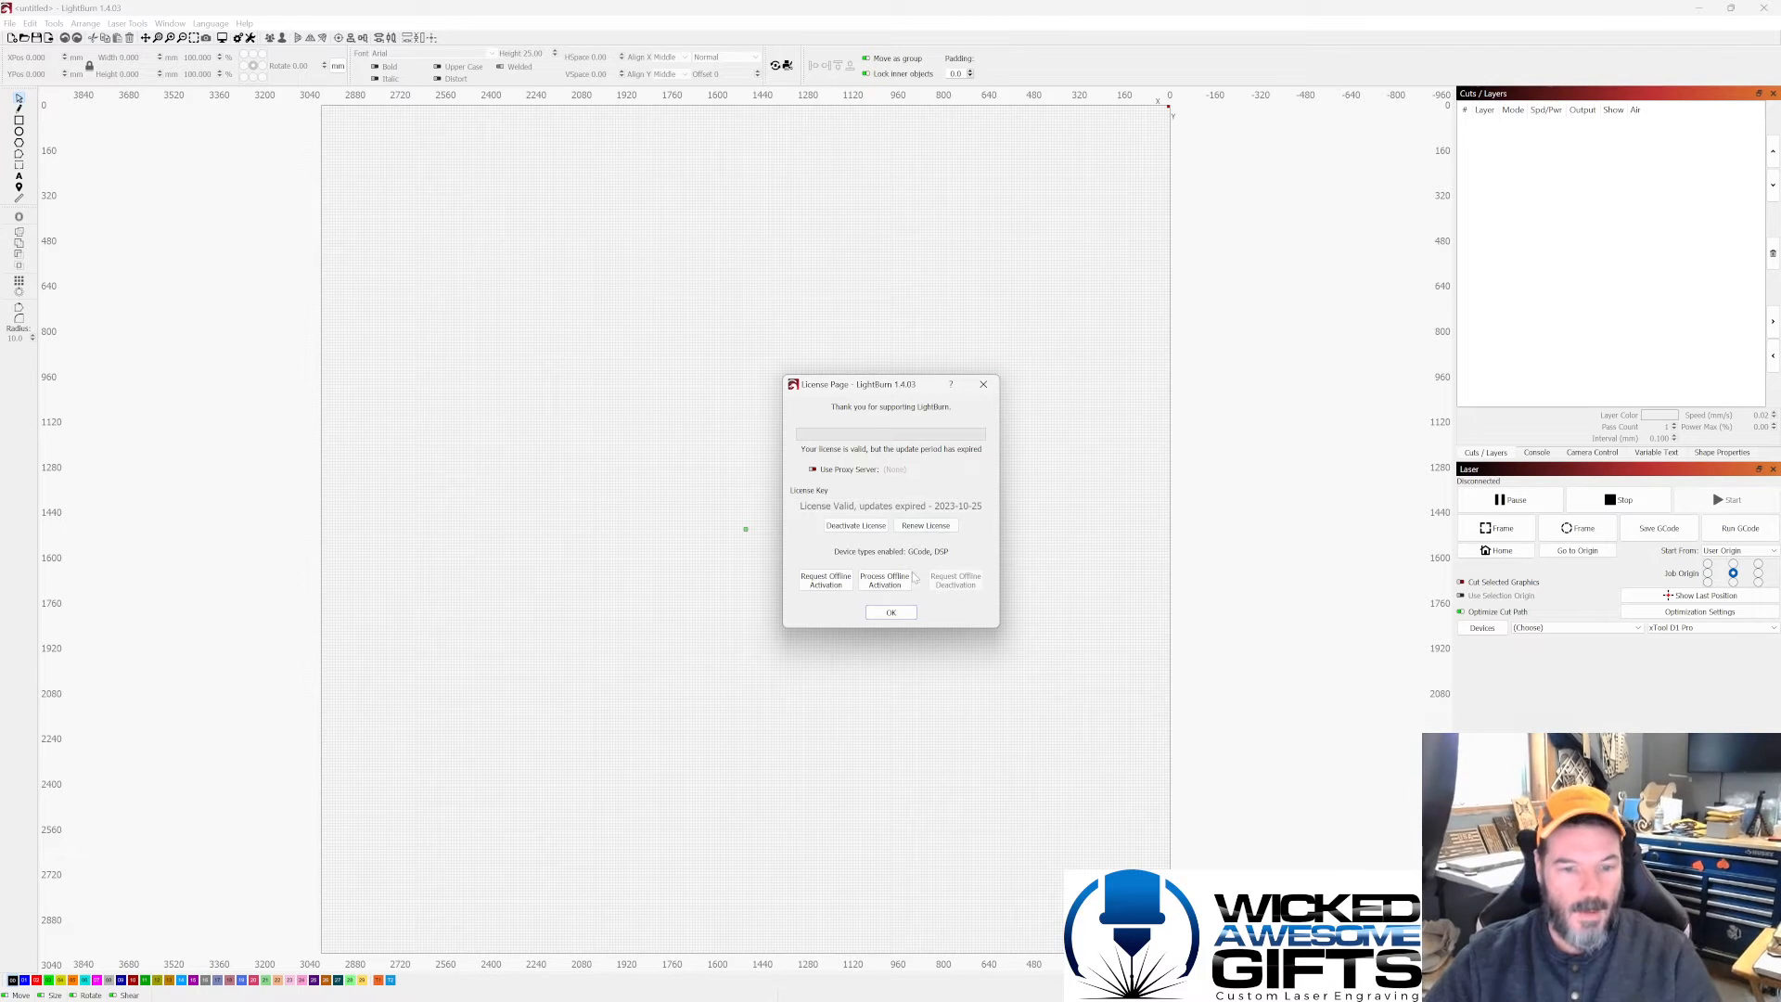
pyautogui.click(892, 612)
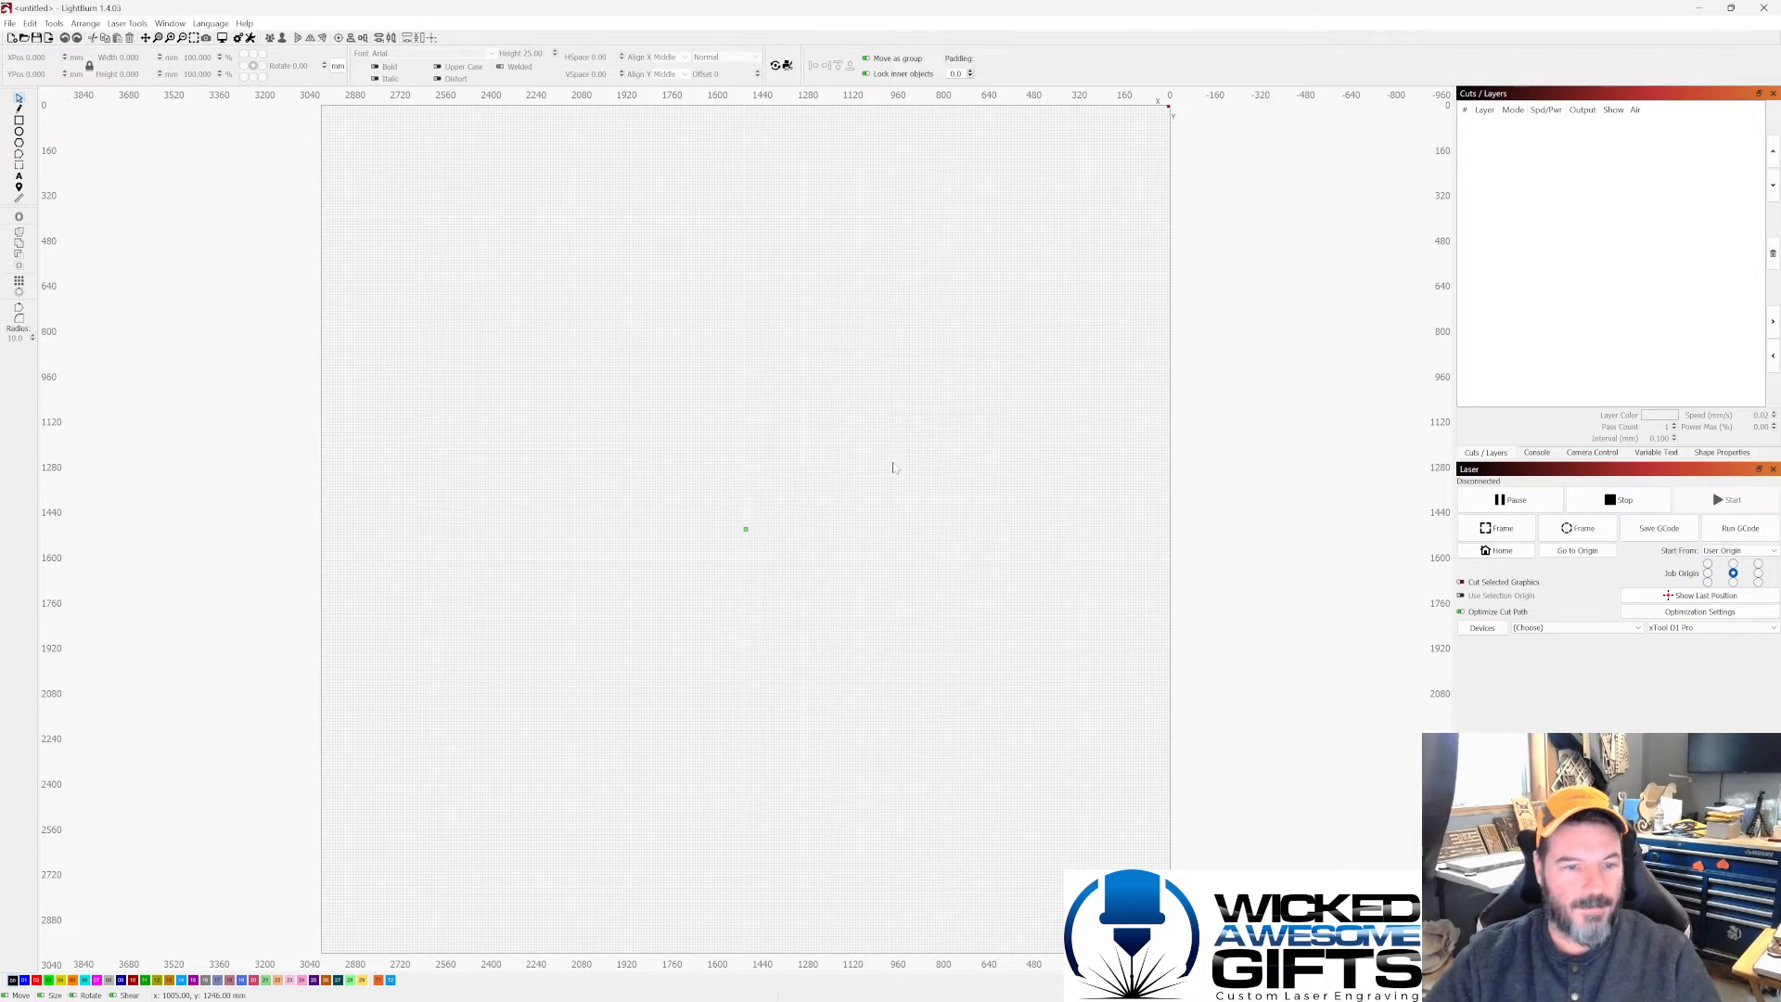
pyautogui.scroll(-4, 893, 467)
pyautogui.scroll(2, 893, 467)
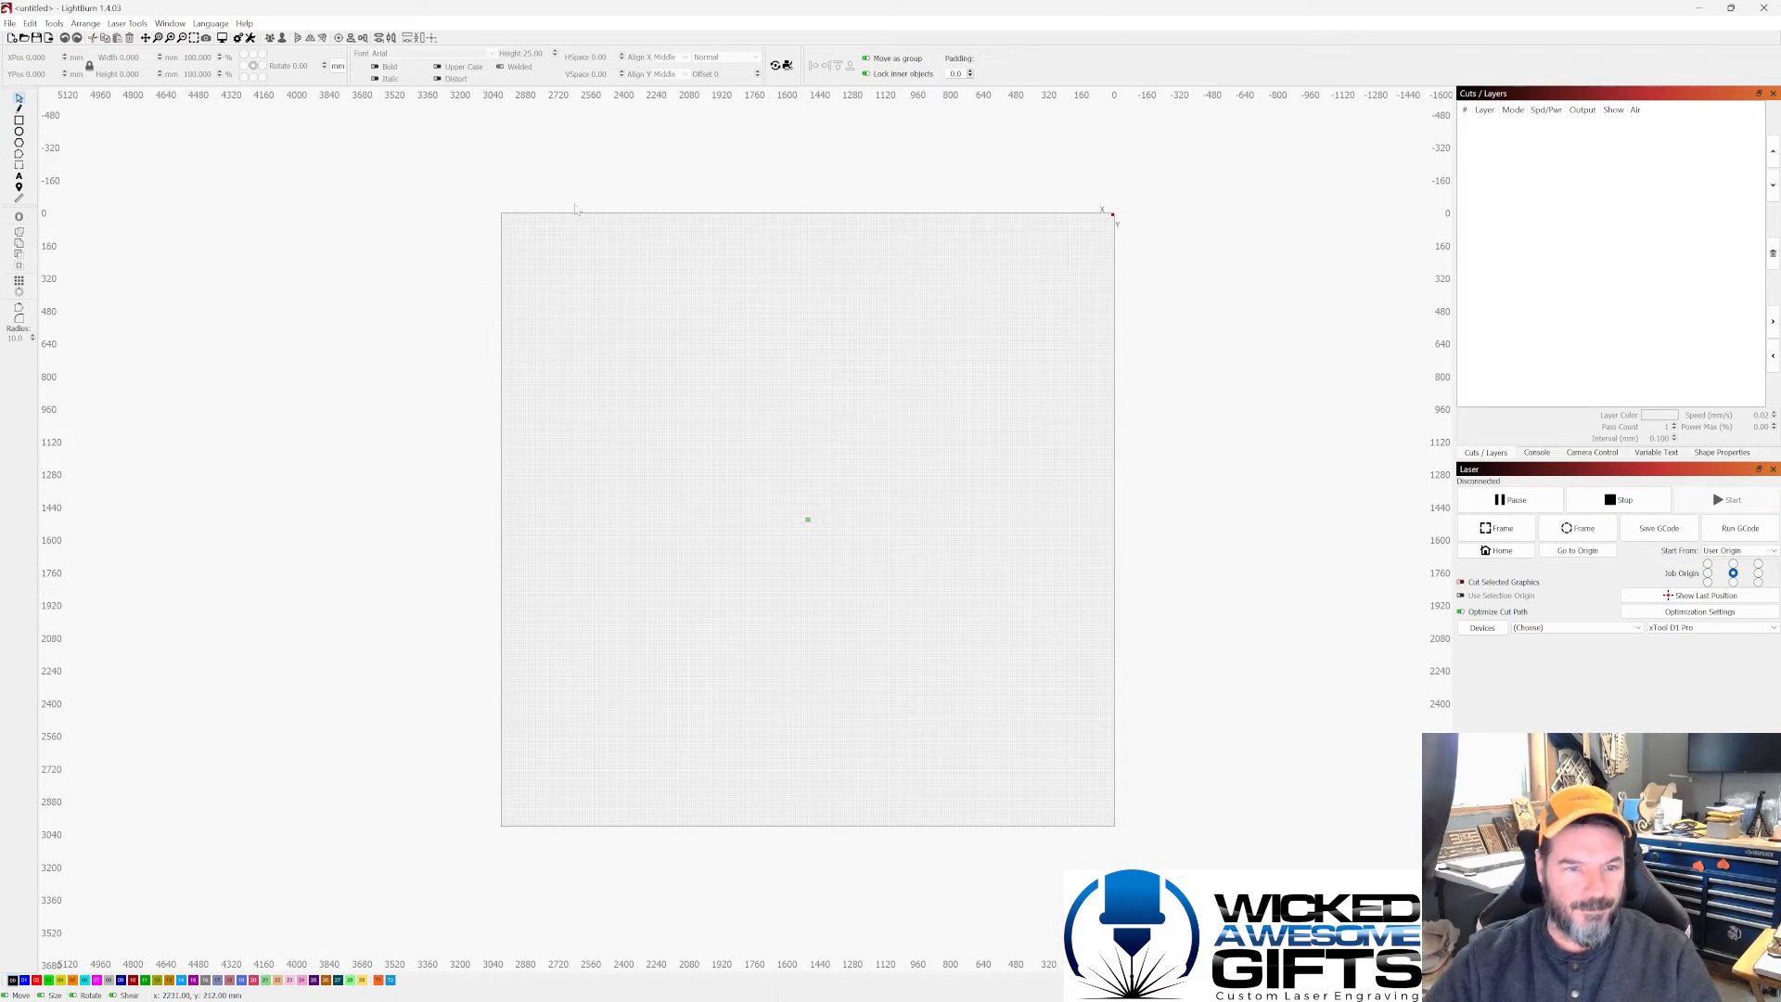
# Step: Import American-Flag-Eagle-Holding-1776.svg from its folder inside the Patriot Nation project folder
pyautogui.click(23, 38)
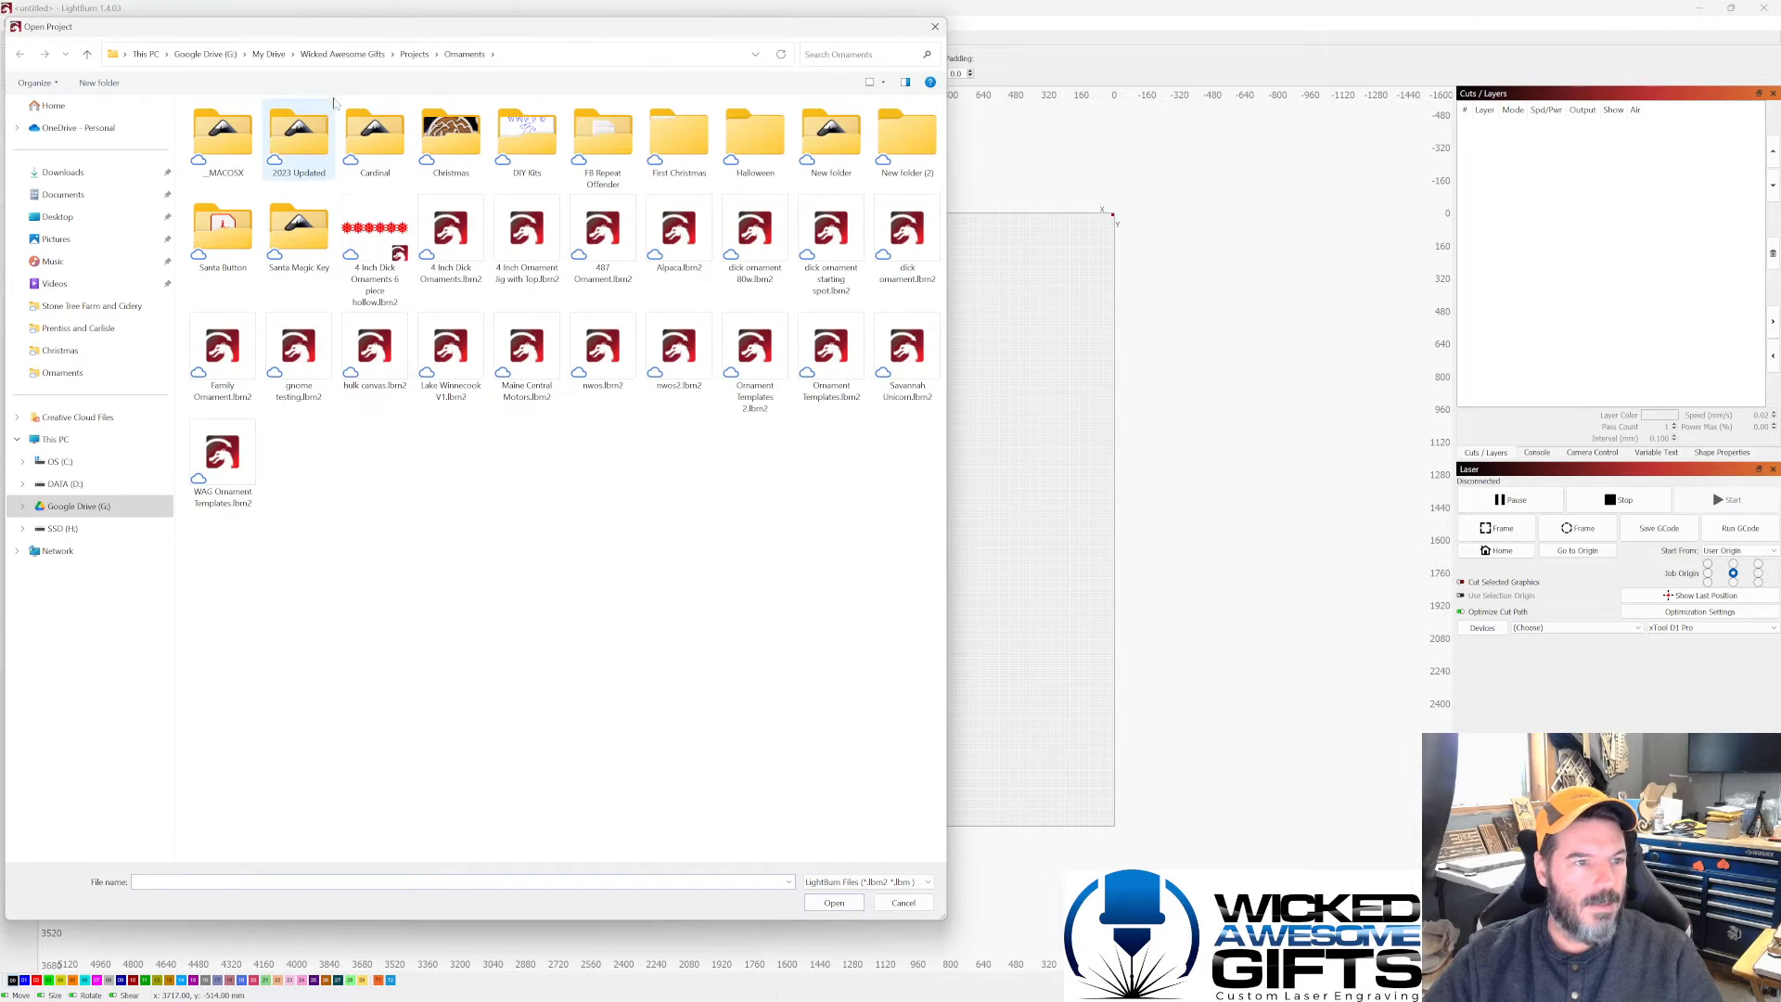
pyautogui.click(934, 27)
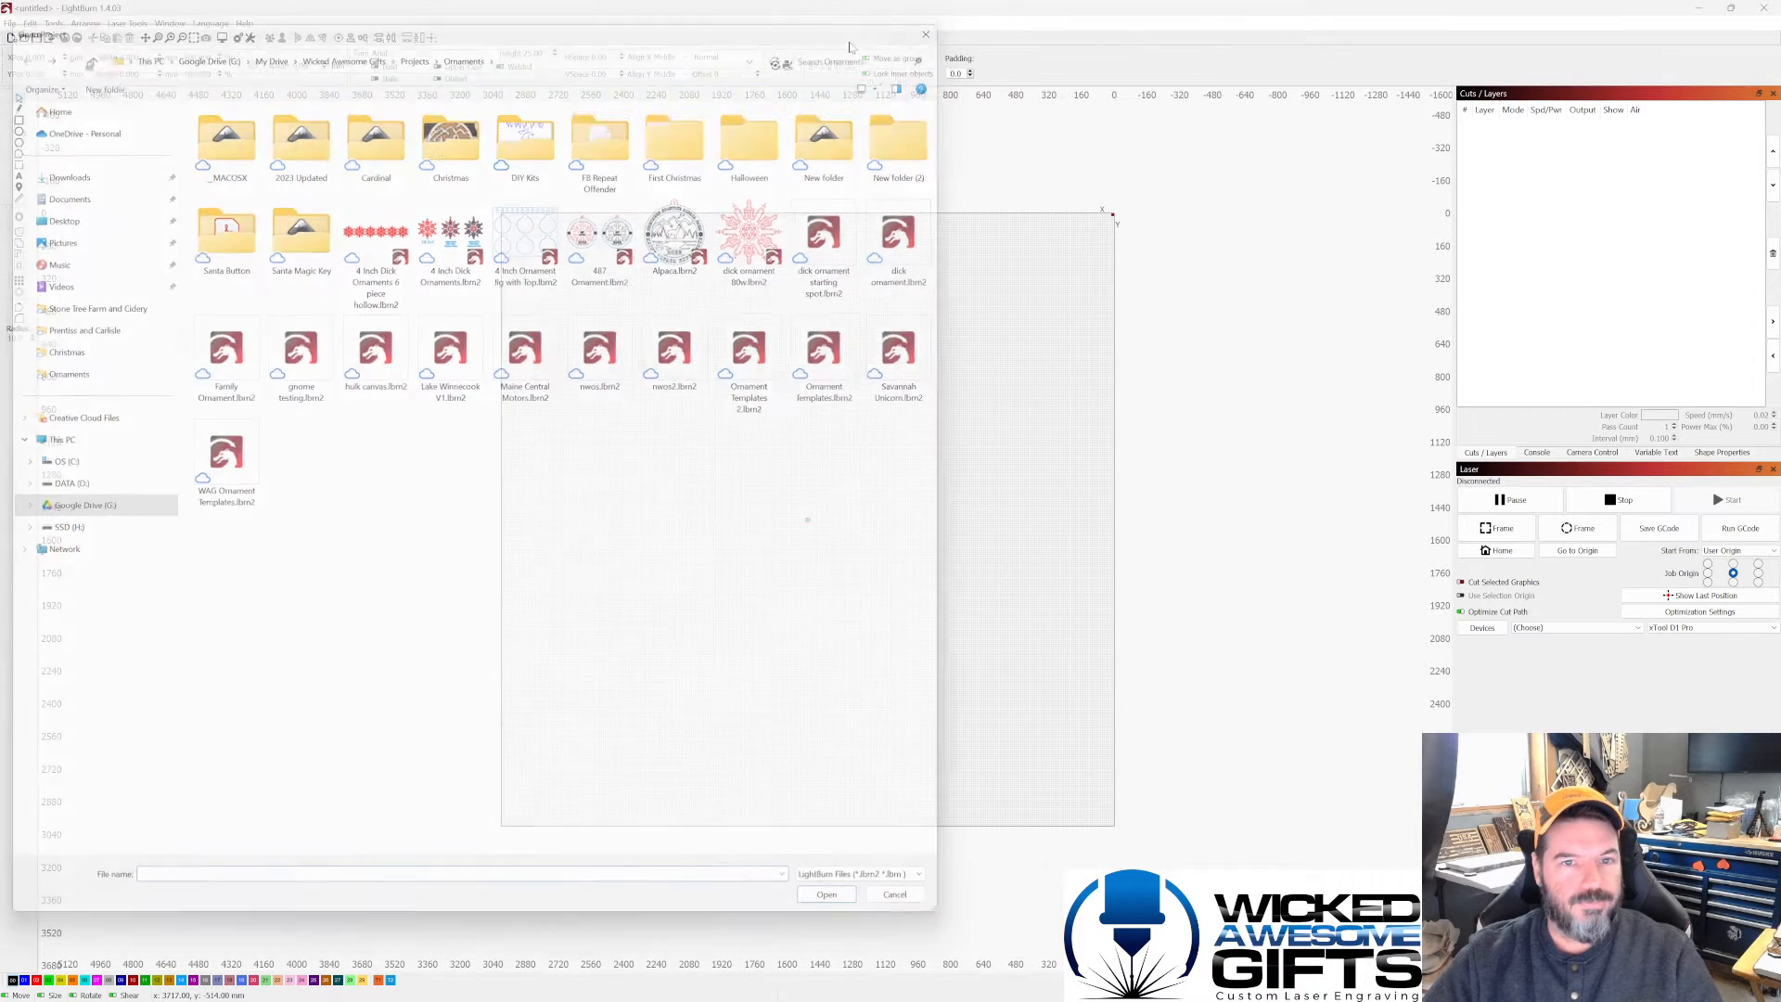
pyautogui.click(13, 23)
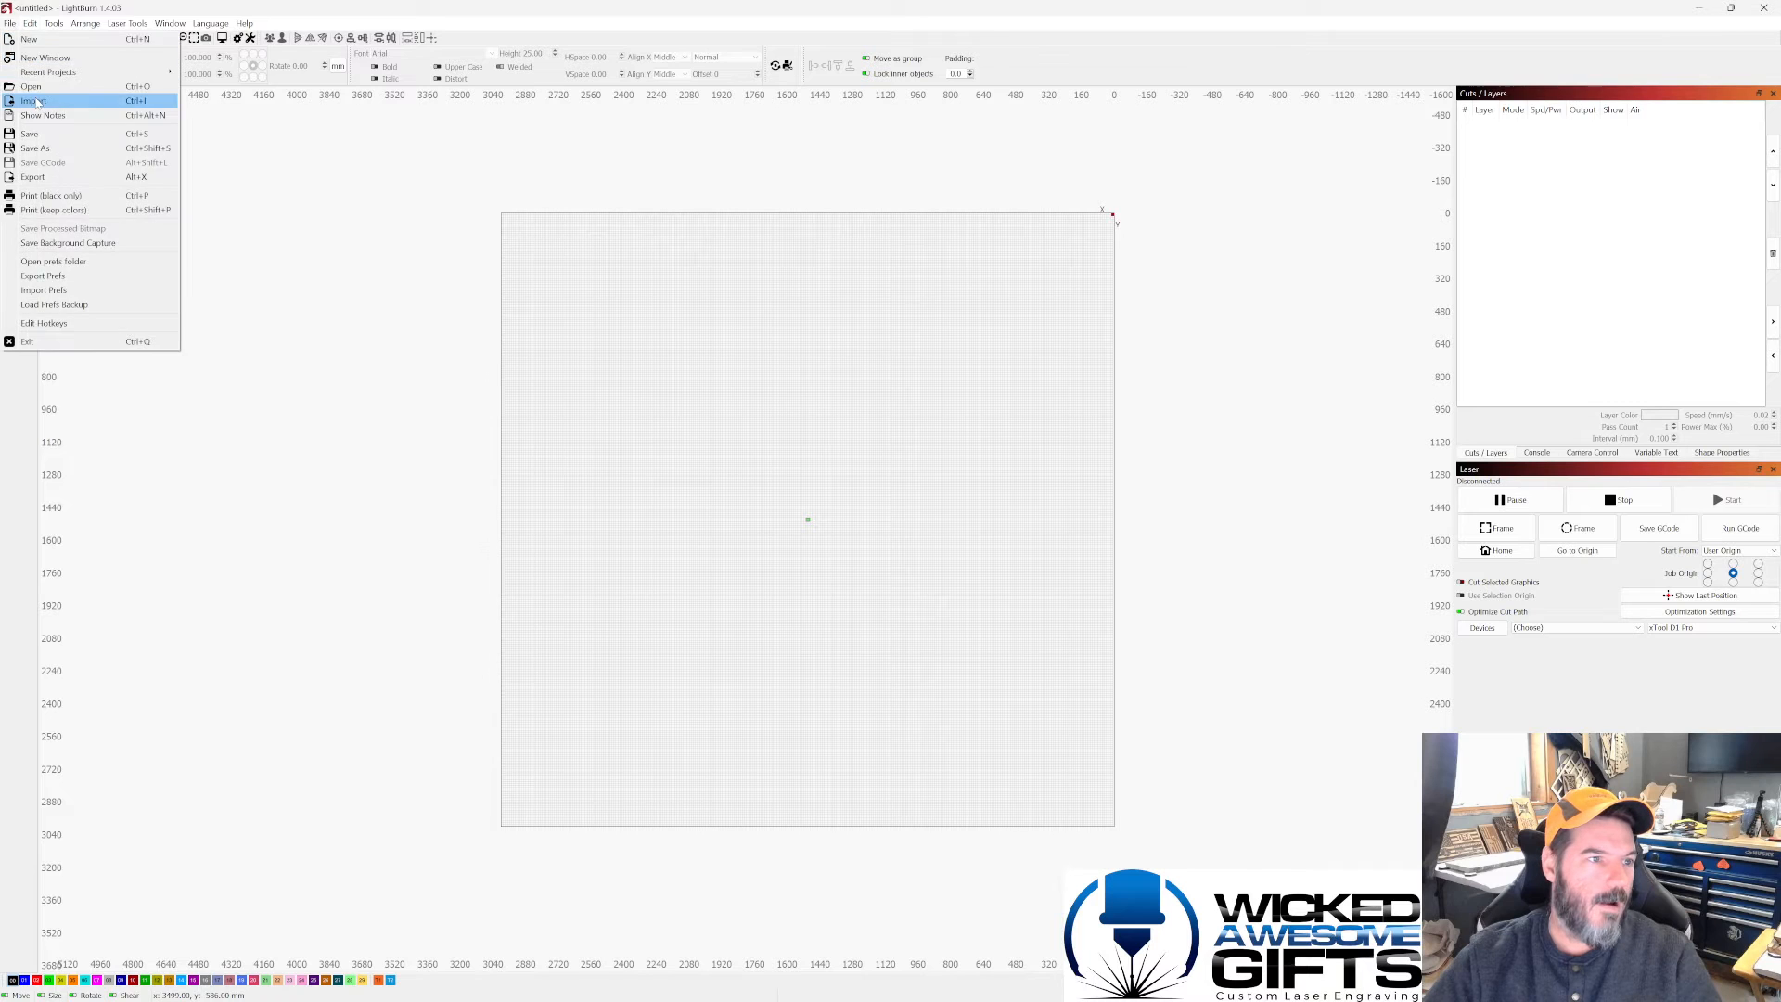
pyautogui.click(34, 101)
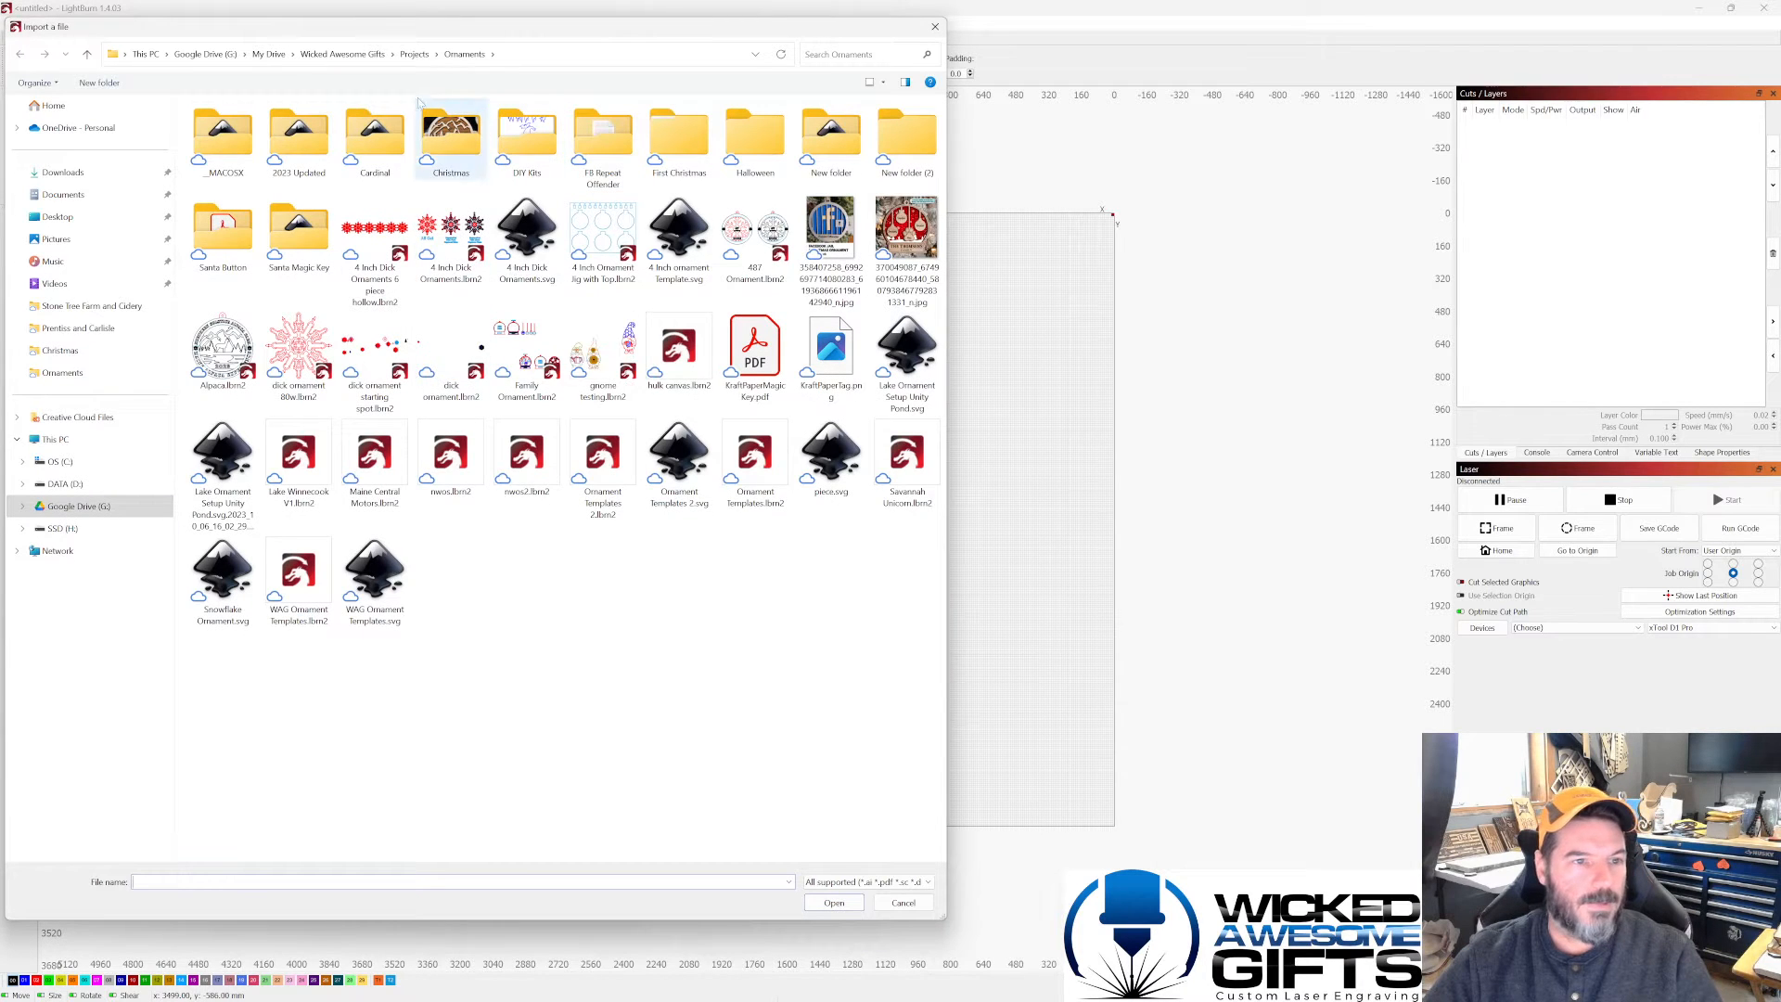
pyautogui.click(415, 54)
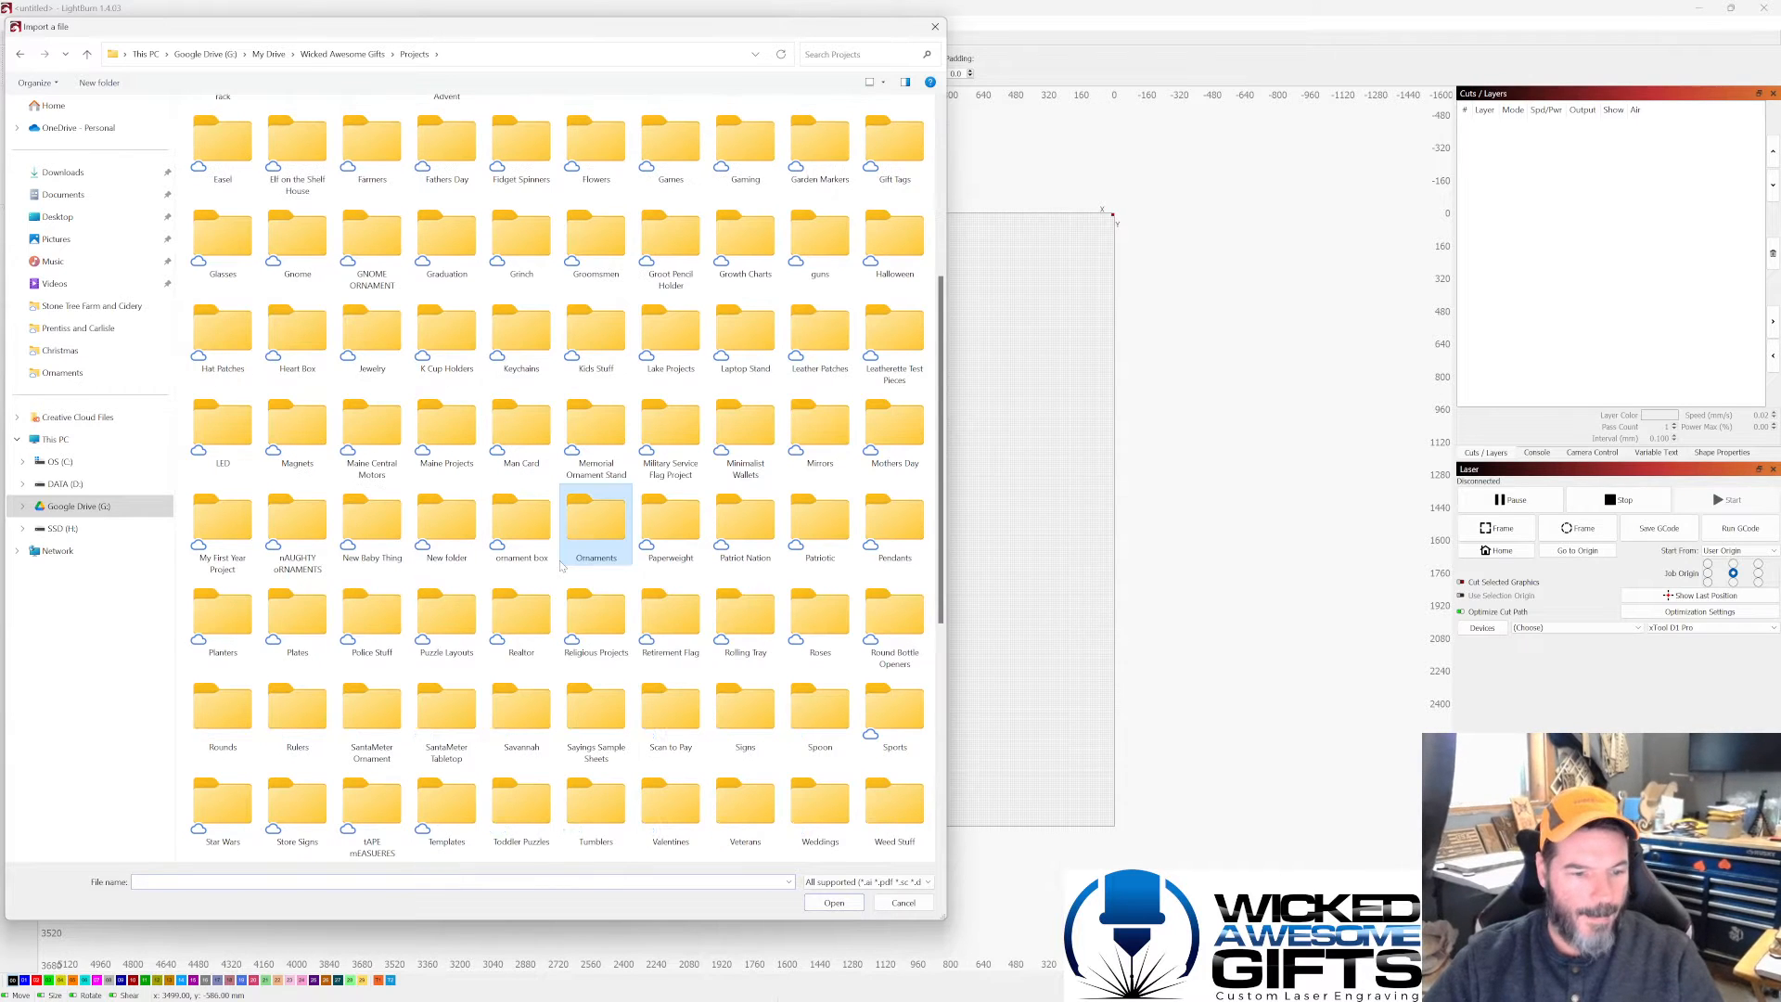
pyautogui.scroll(-6, 560, 567)
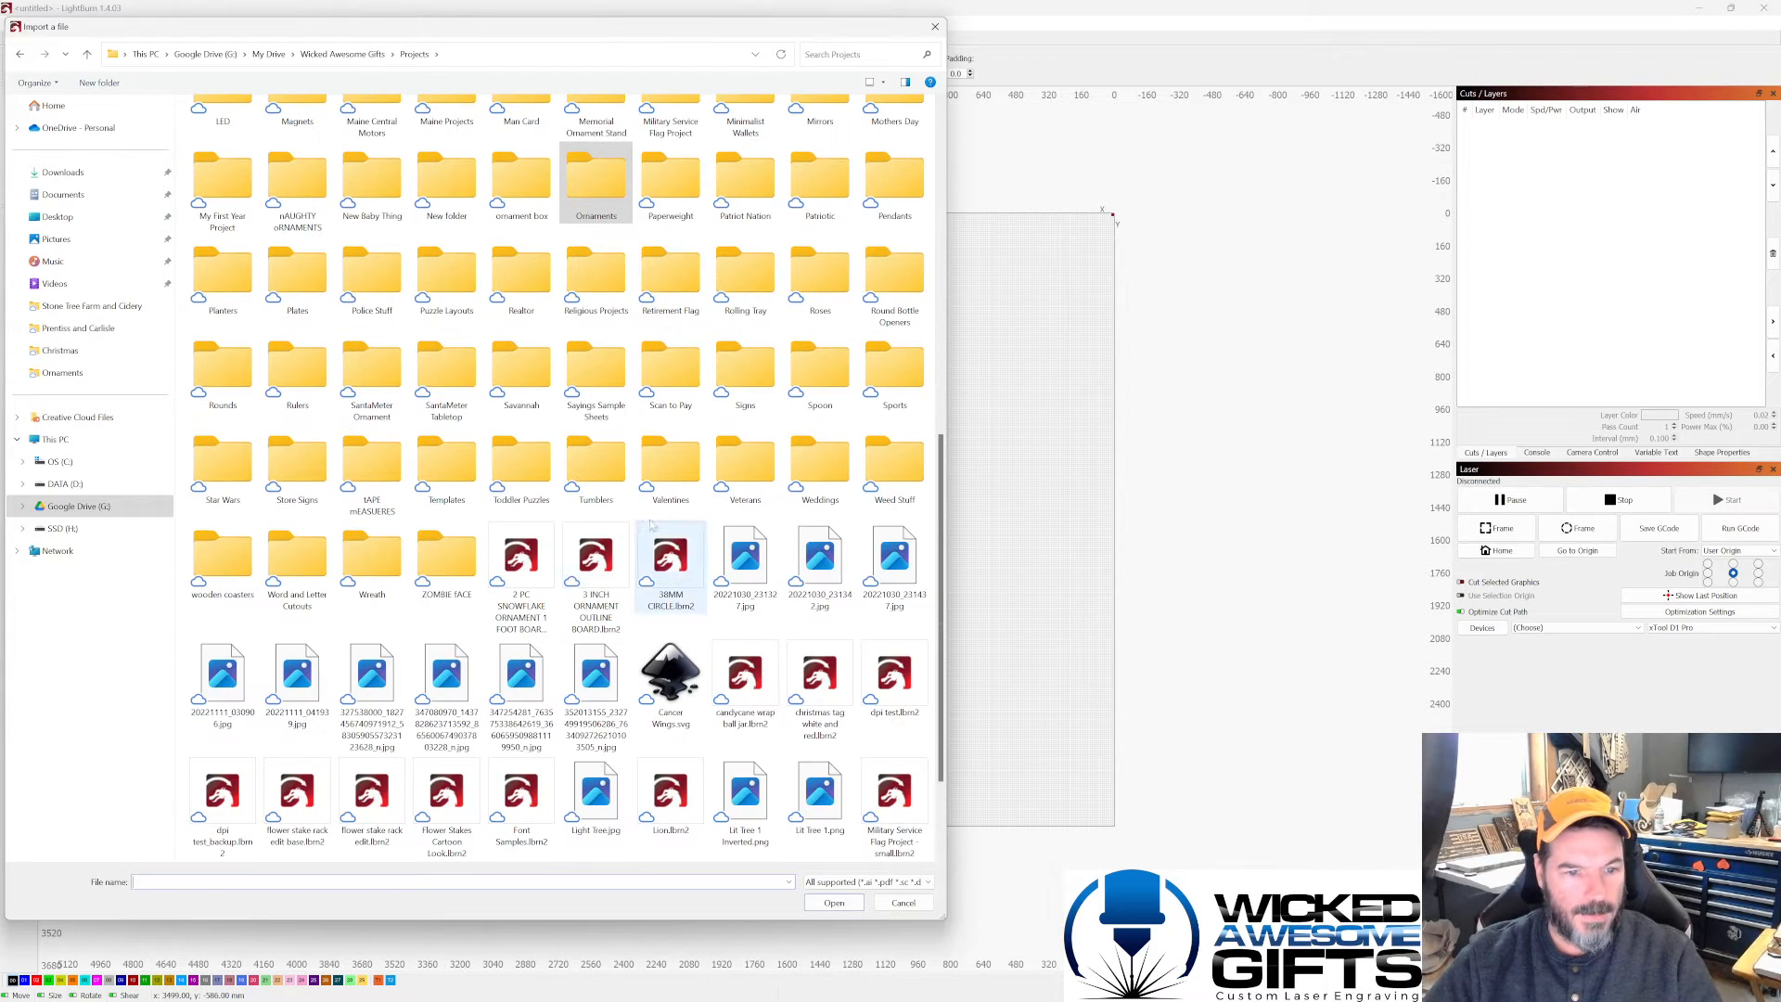
pyautogui.doubleClick(743, 186)
pyautogui.click(302, 130)
pyautogui.doubleClick(301, 130)
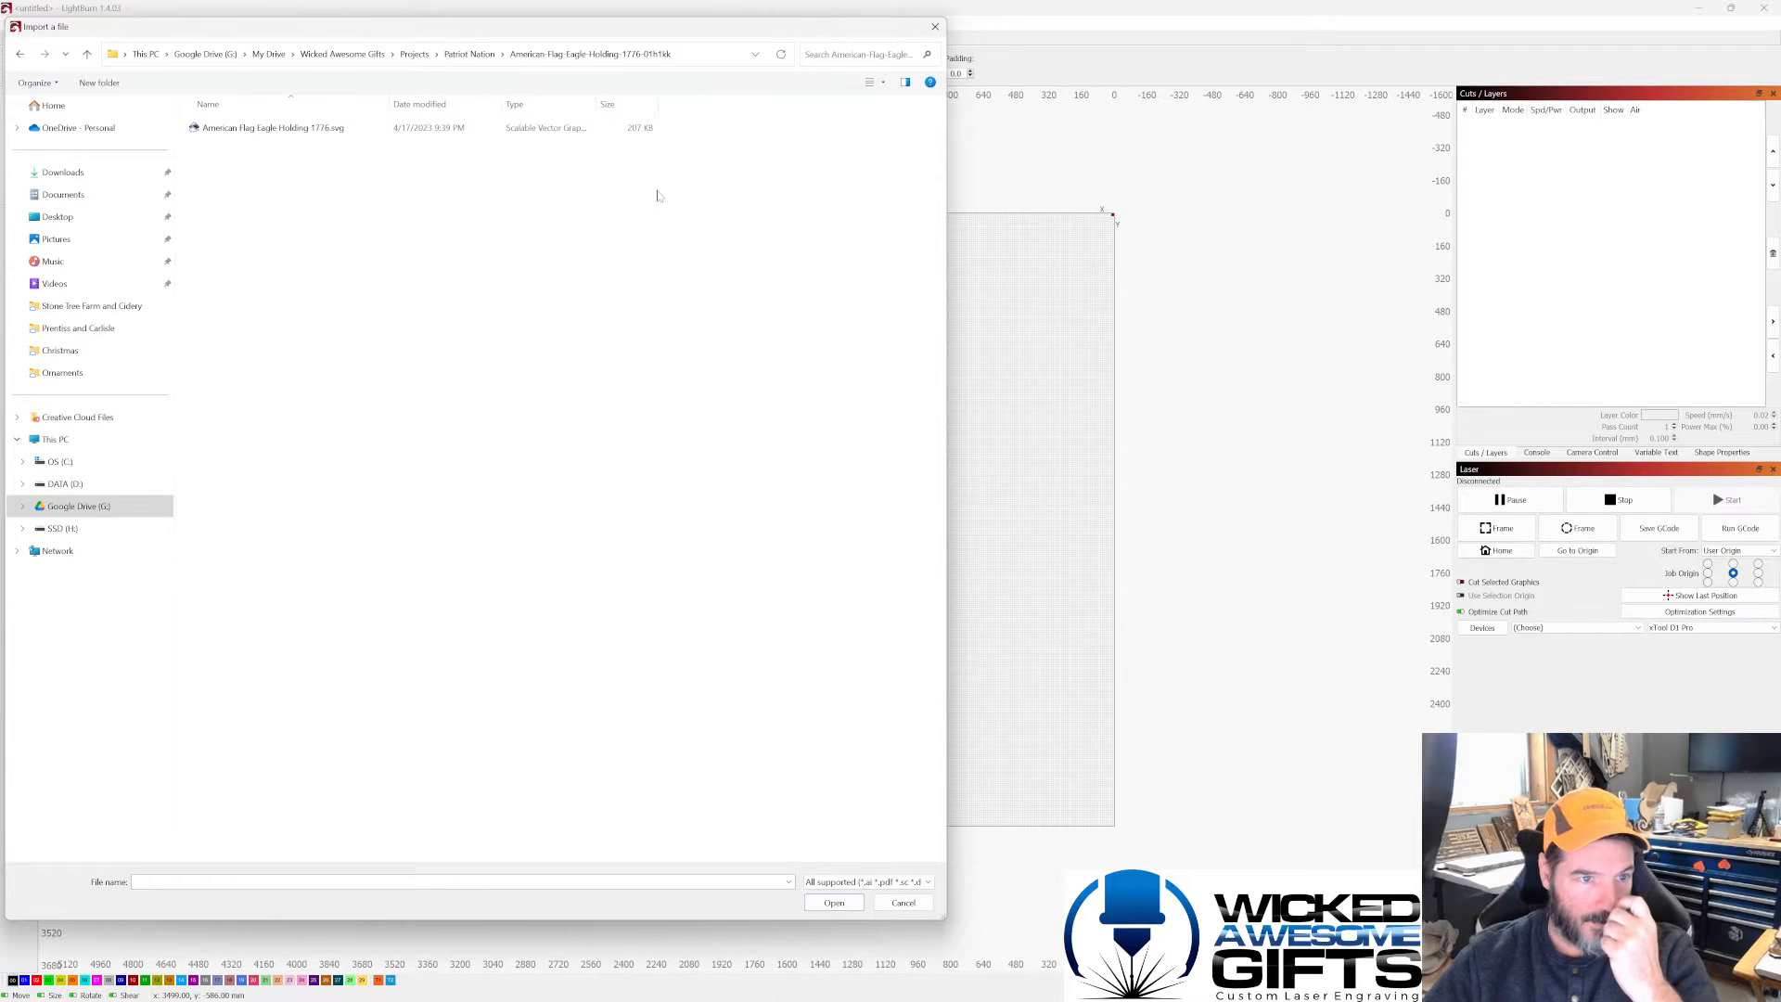
pyautogui.doubleClick(302, 130)
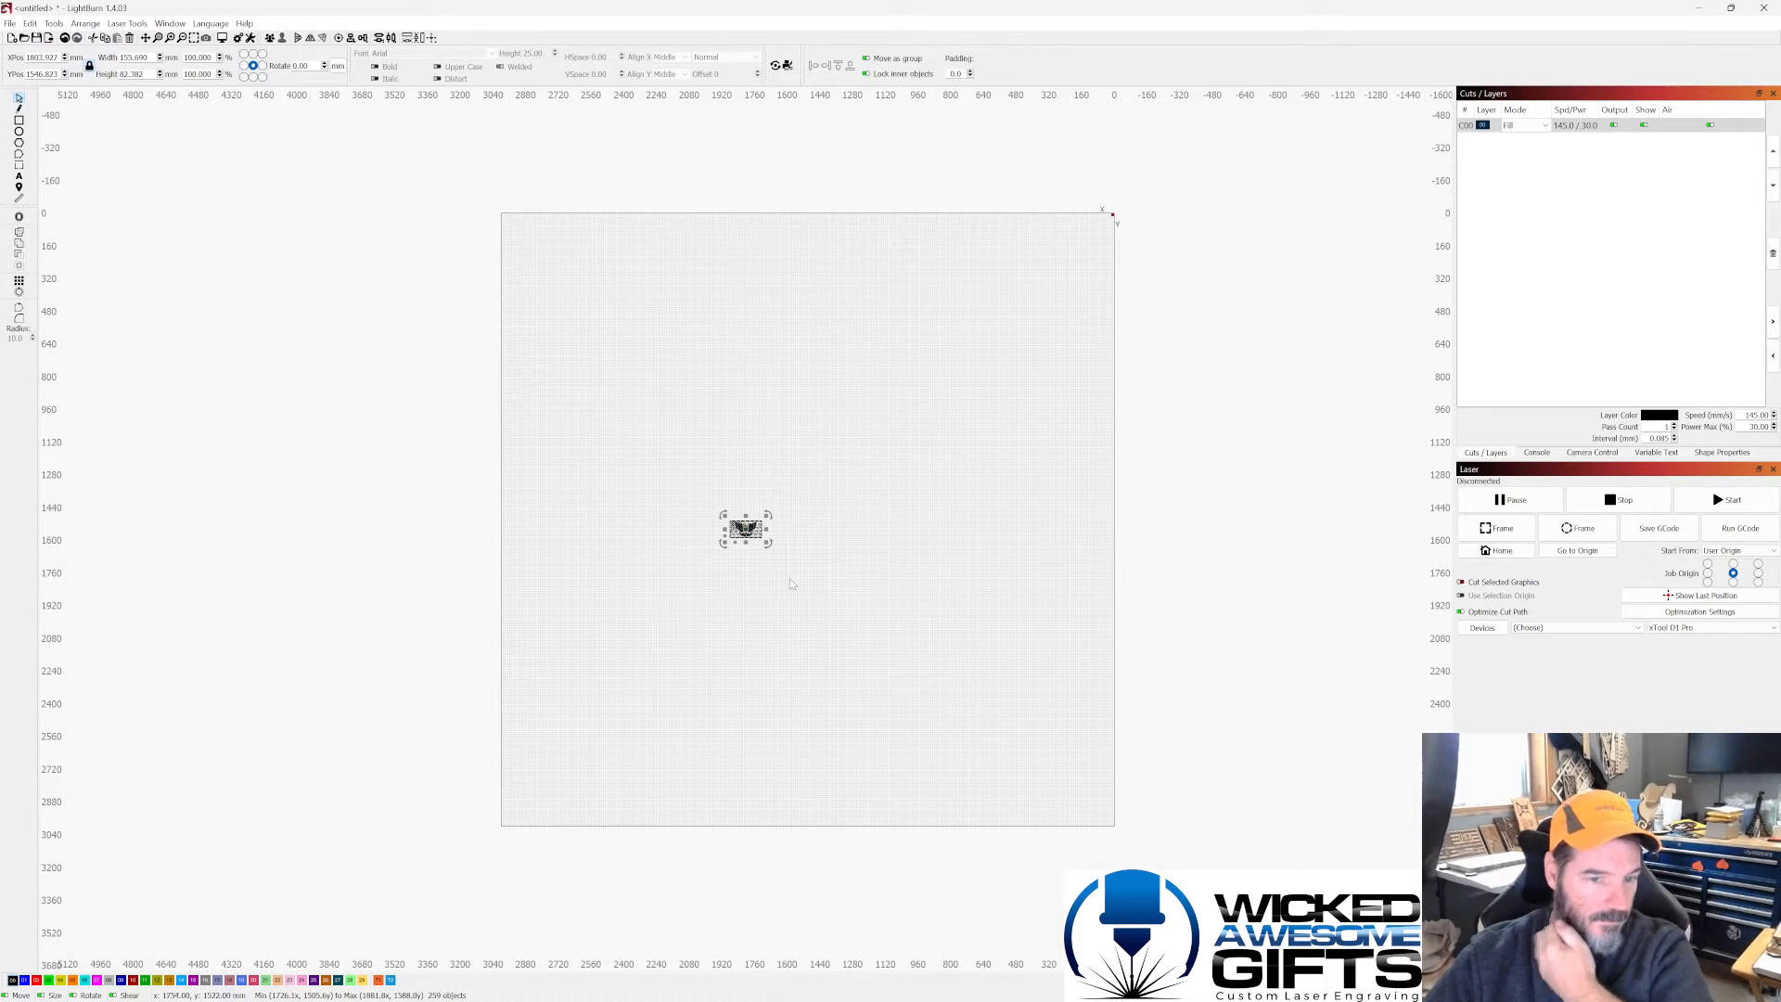
# Step: Move the whole imported eagle flag design to about X 927 mm, Y 416 mm on the work area and deselect it
pyautogui.scroll(-1, 759, 494)
pyautogui.moveTo(789, 489); pyautogui.dragTo(676, 597)
pyautogui.moveTo(728, 530); pyautogui.dragTo(882, 339)
pyautogui.scroll(10, 882, 339)
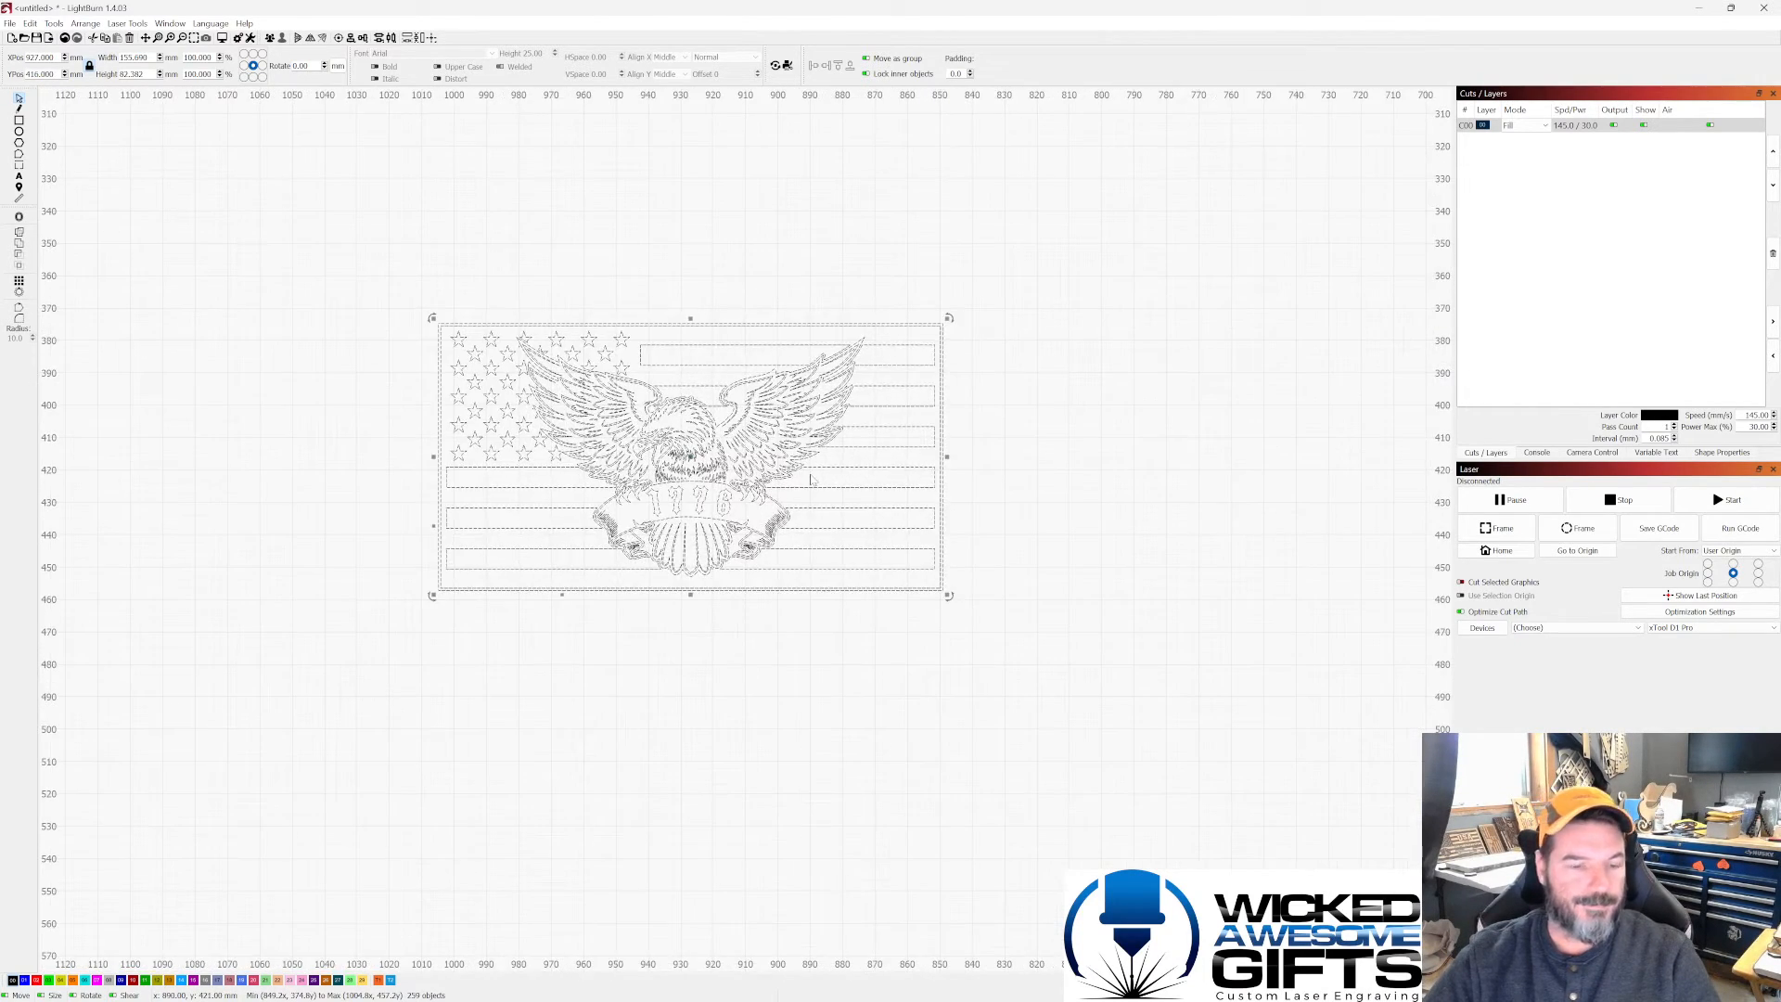
pyautogui.click(696, 291)
pyautogui.scroll(-1, 809, 370)
pyautogui.scroll(1, 707, 445)
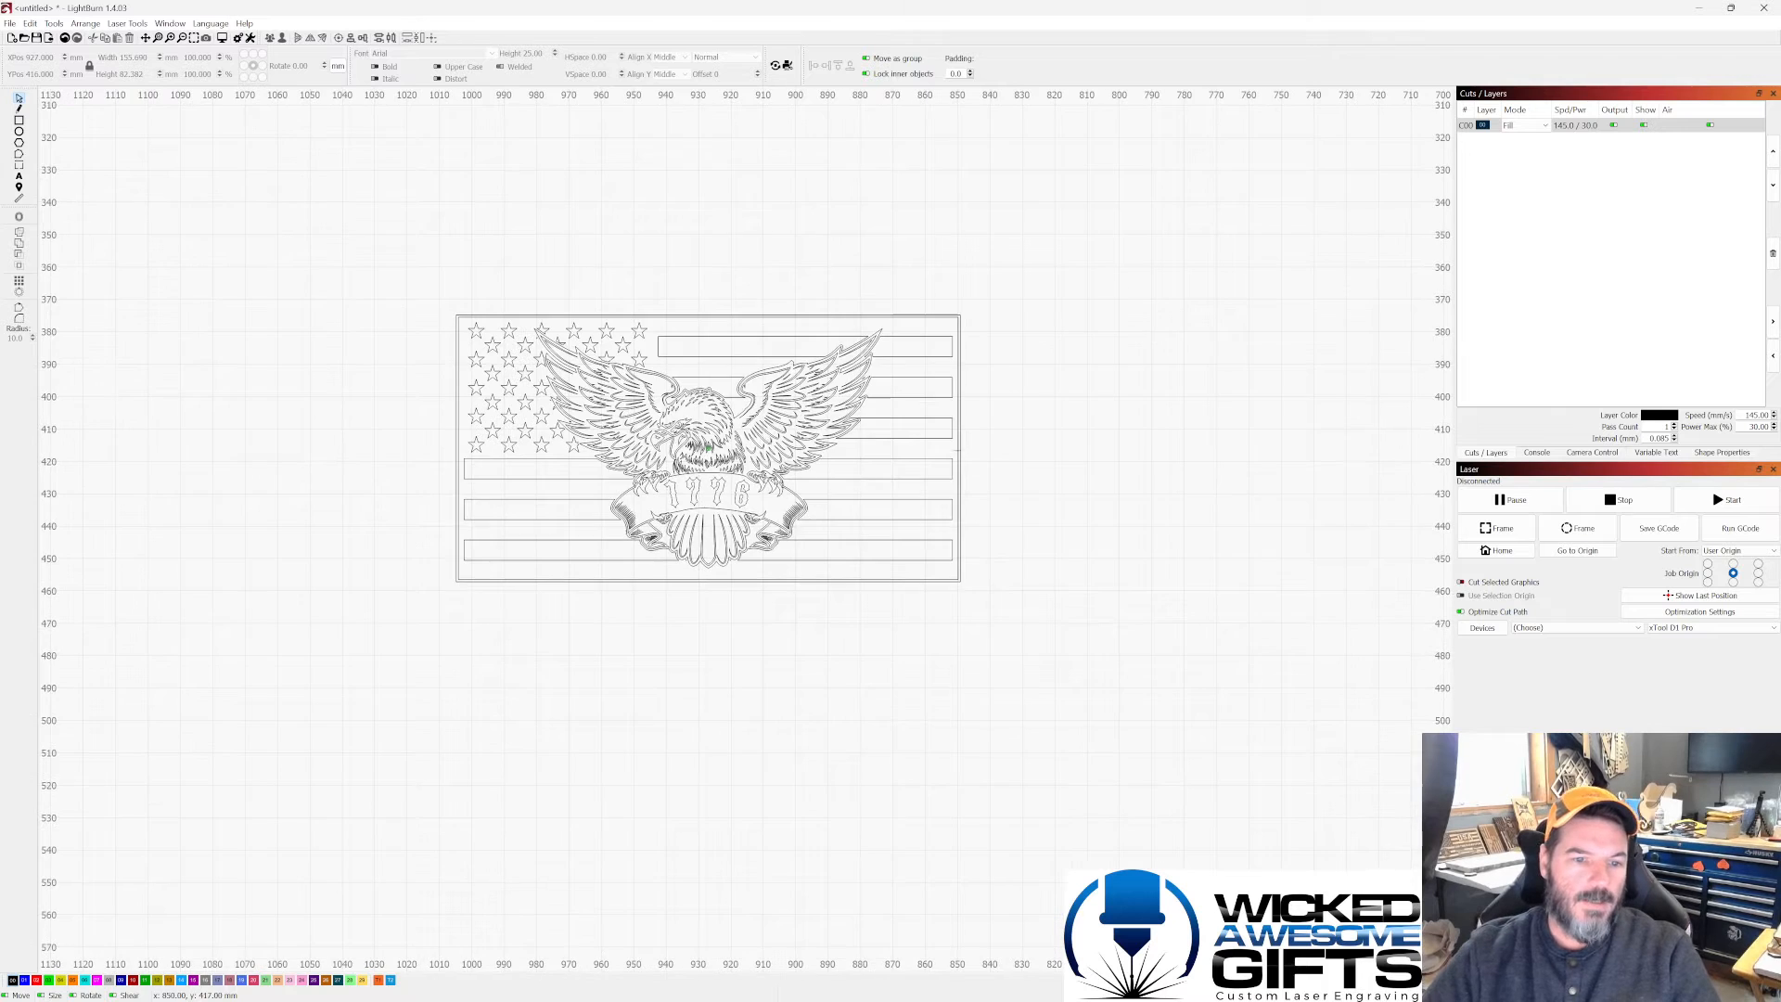
pyautogui.scroll(1, 510, 434)
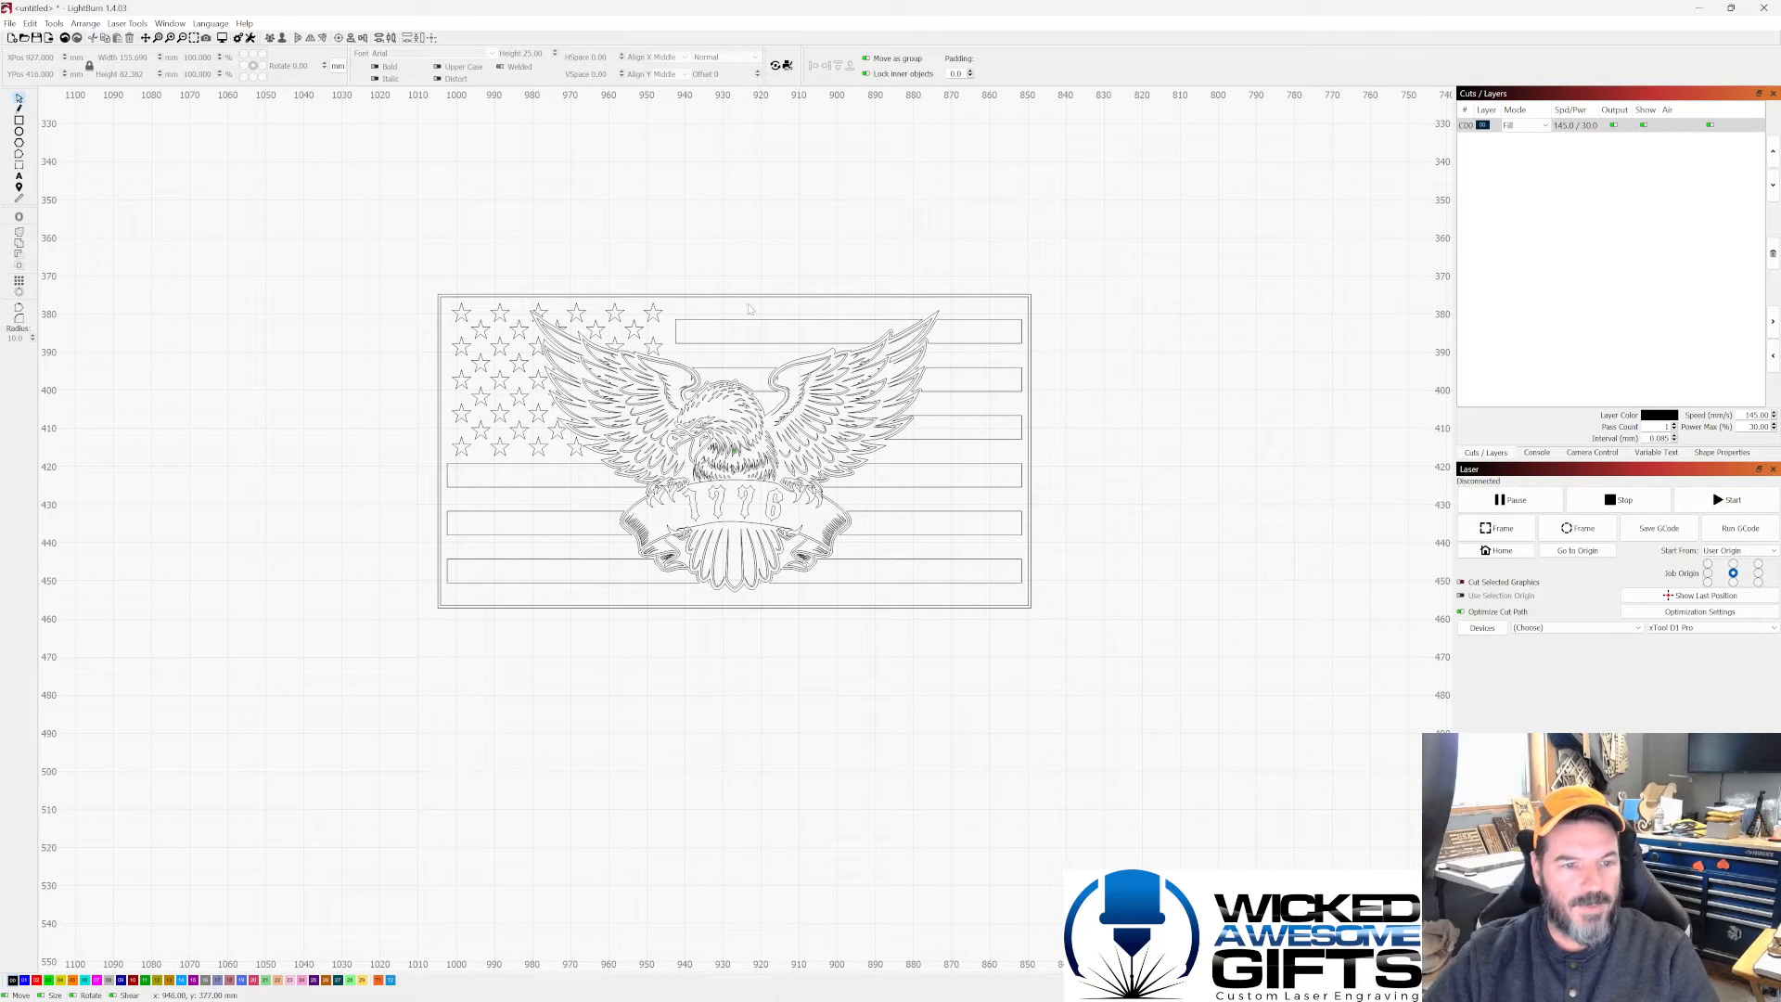
# Step: Try to offset the whole flag design inward by 10 mm with the Corner style and outer shapes only, and undo it
pyautogui.moveTo(317, 223); pyautogui.dragTo(1147, 661)
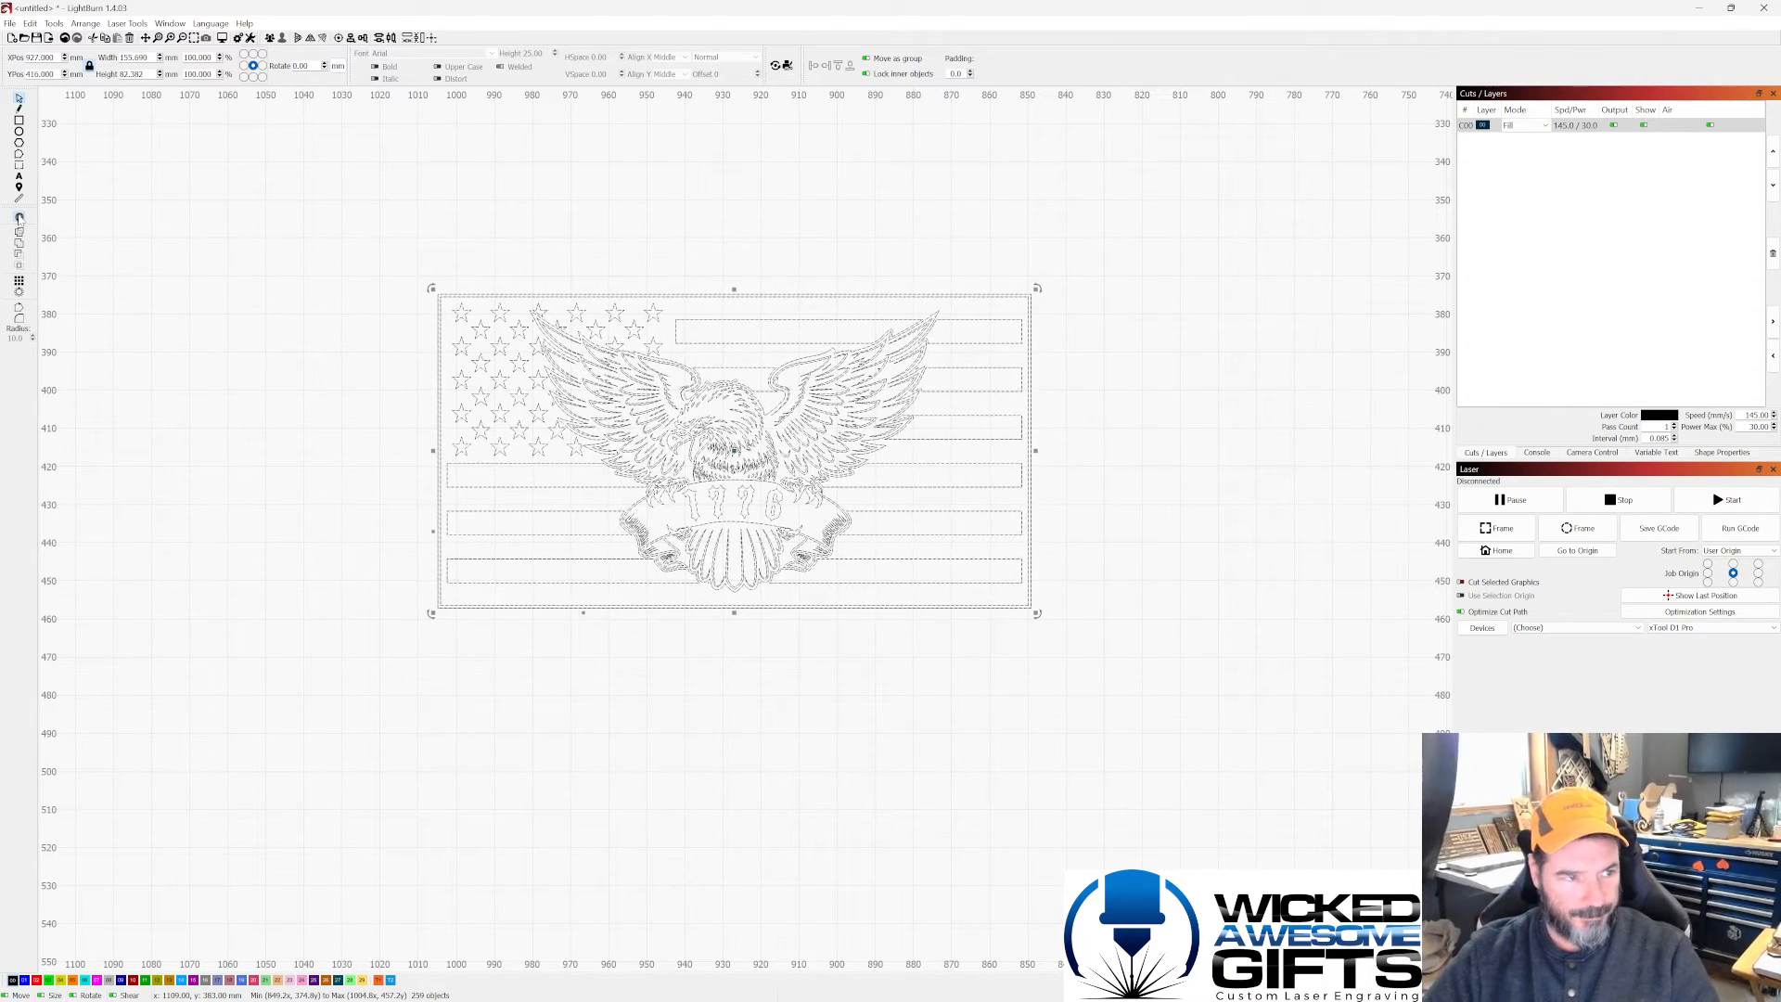
pyautogui.click(19, 217)
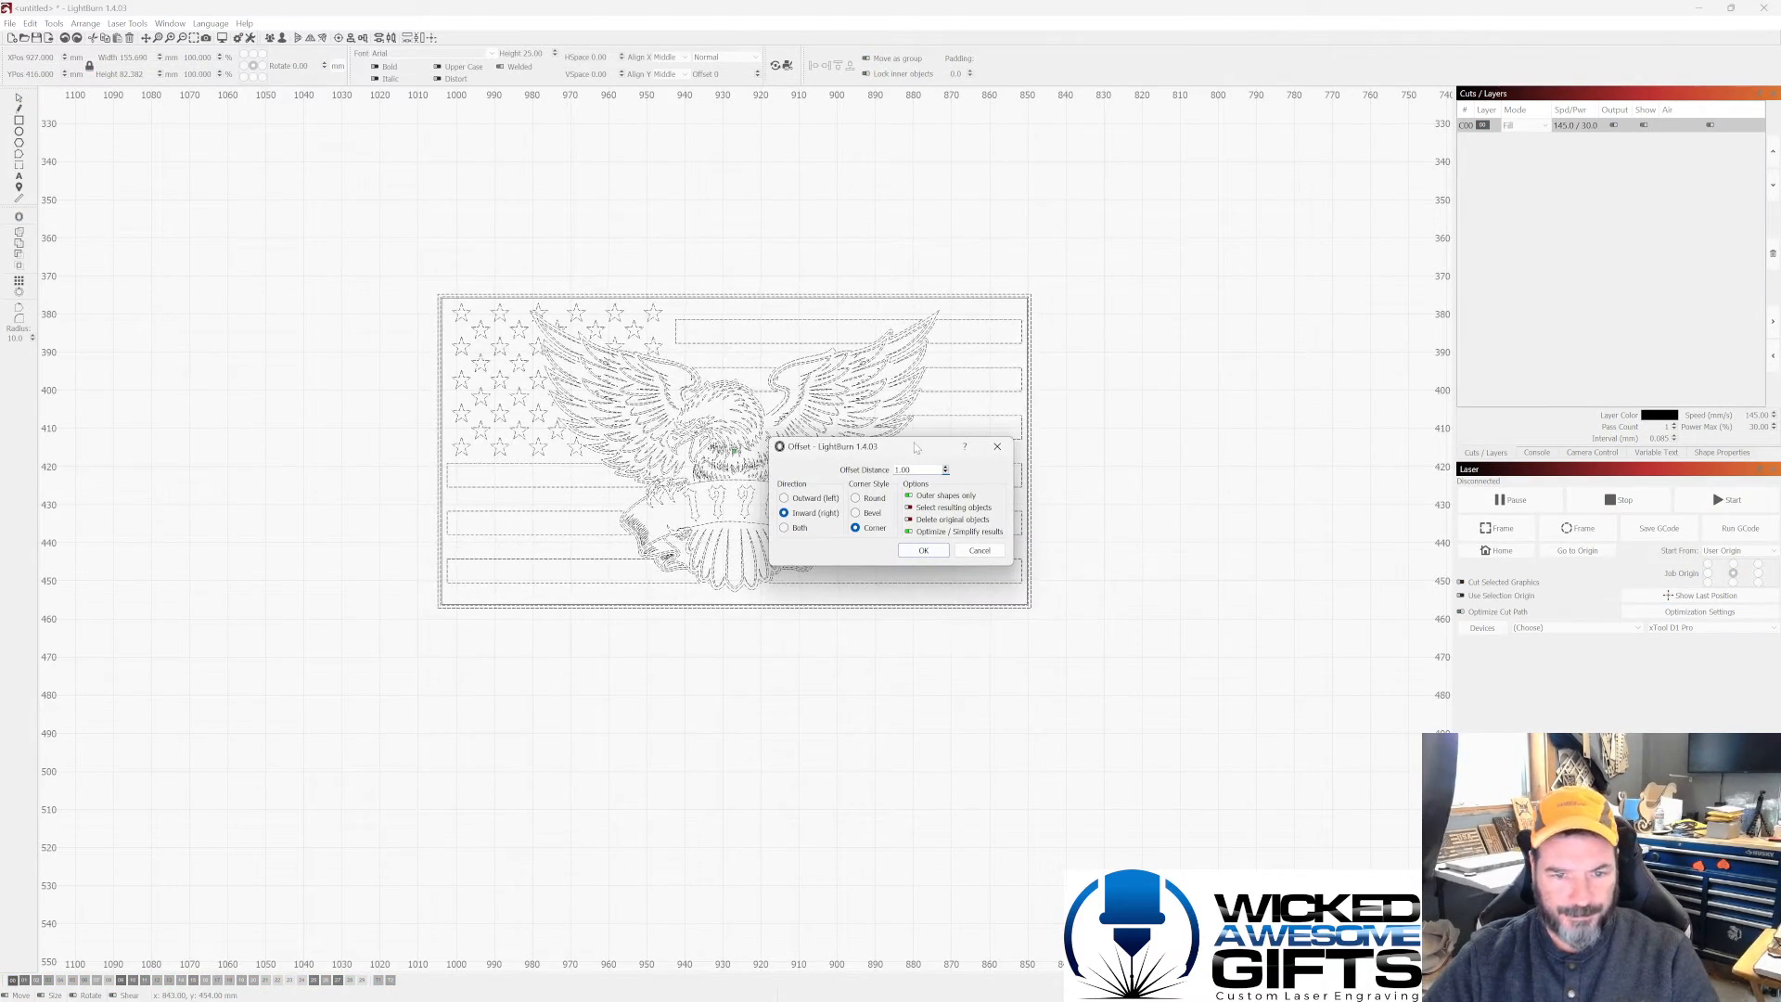
pyautogui.moveTo(916, 449); pyautogui.dragTo(1251, 436)
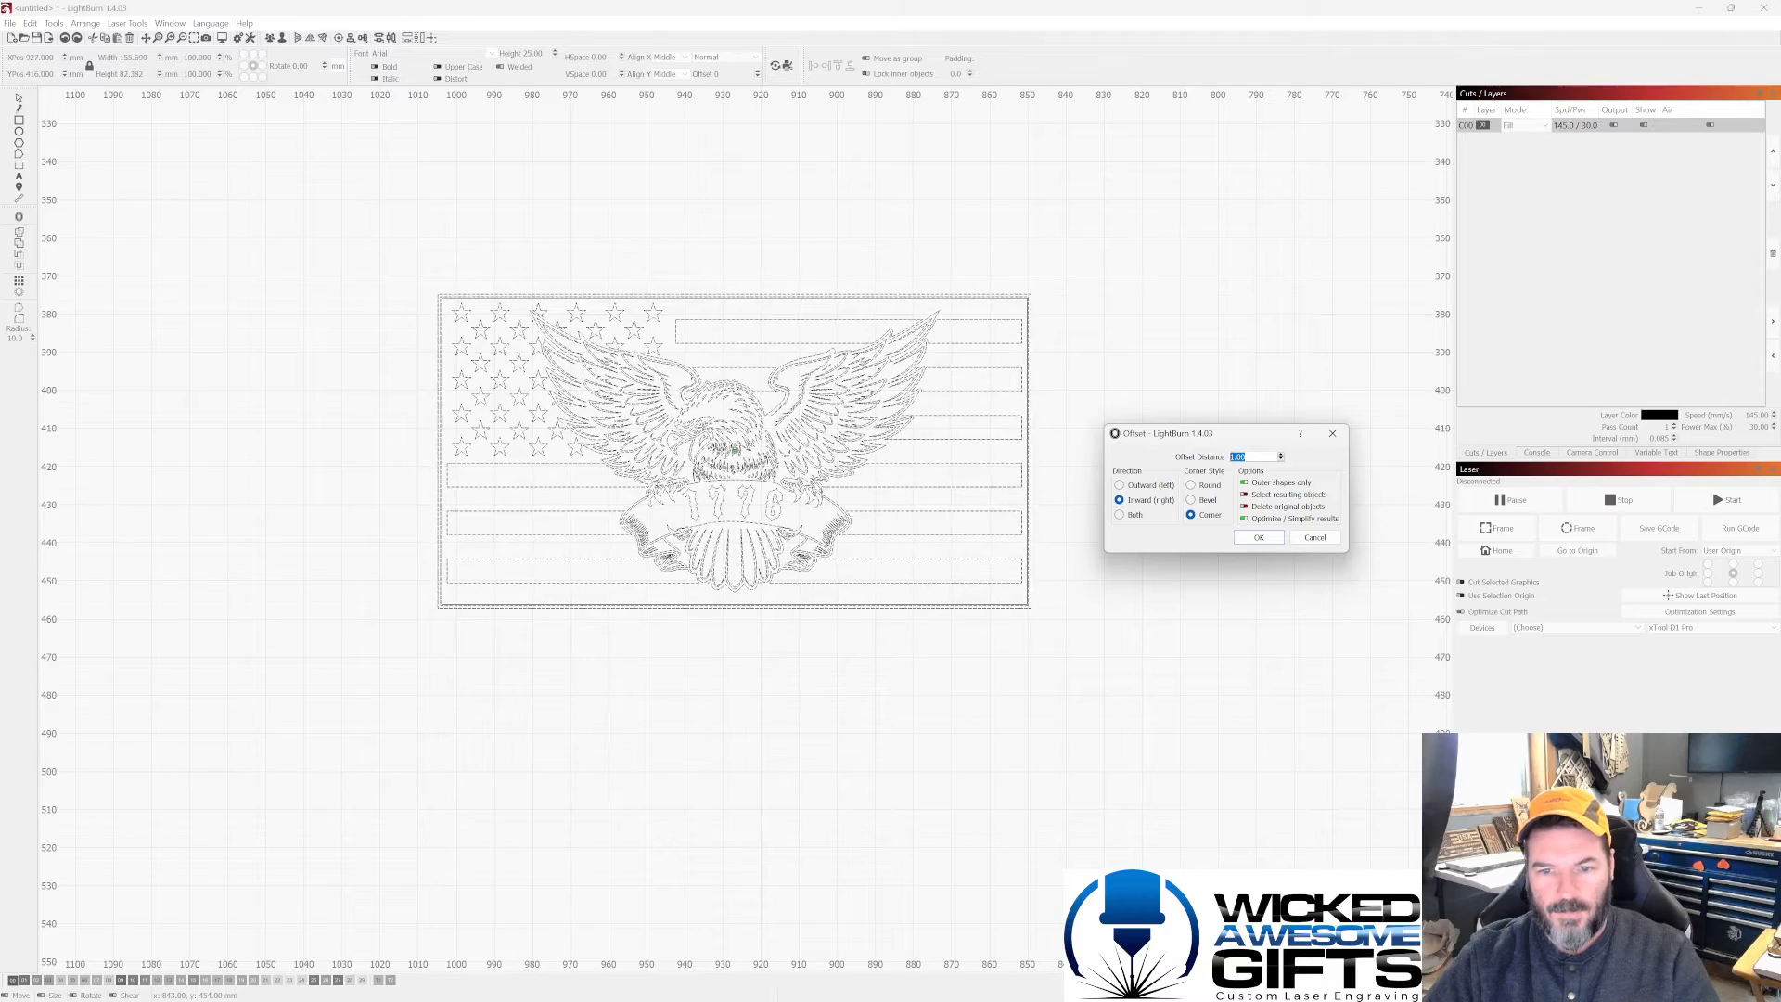
pyautogui.write('10')
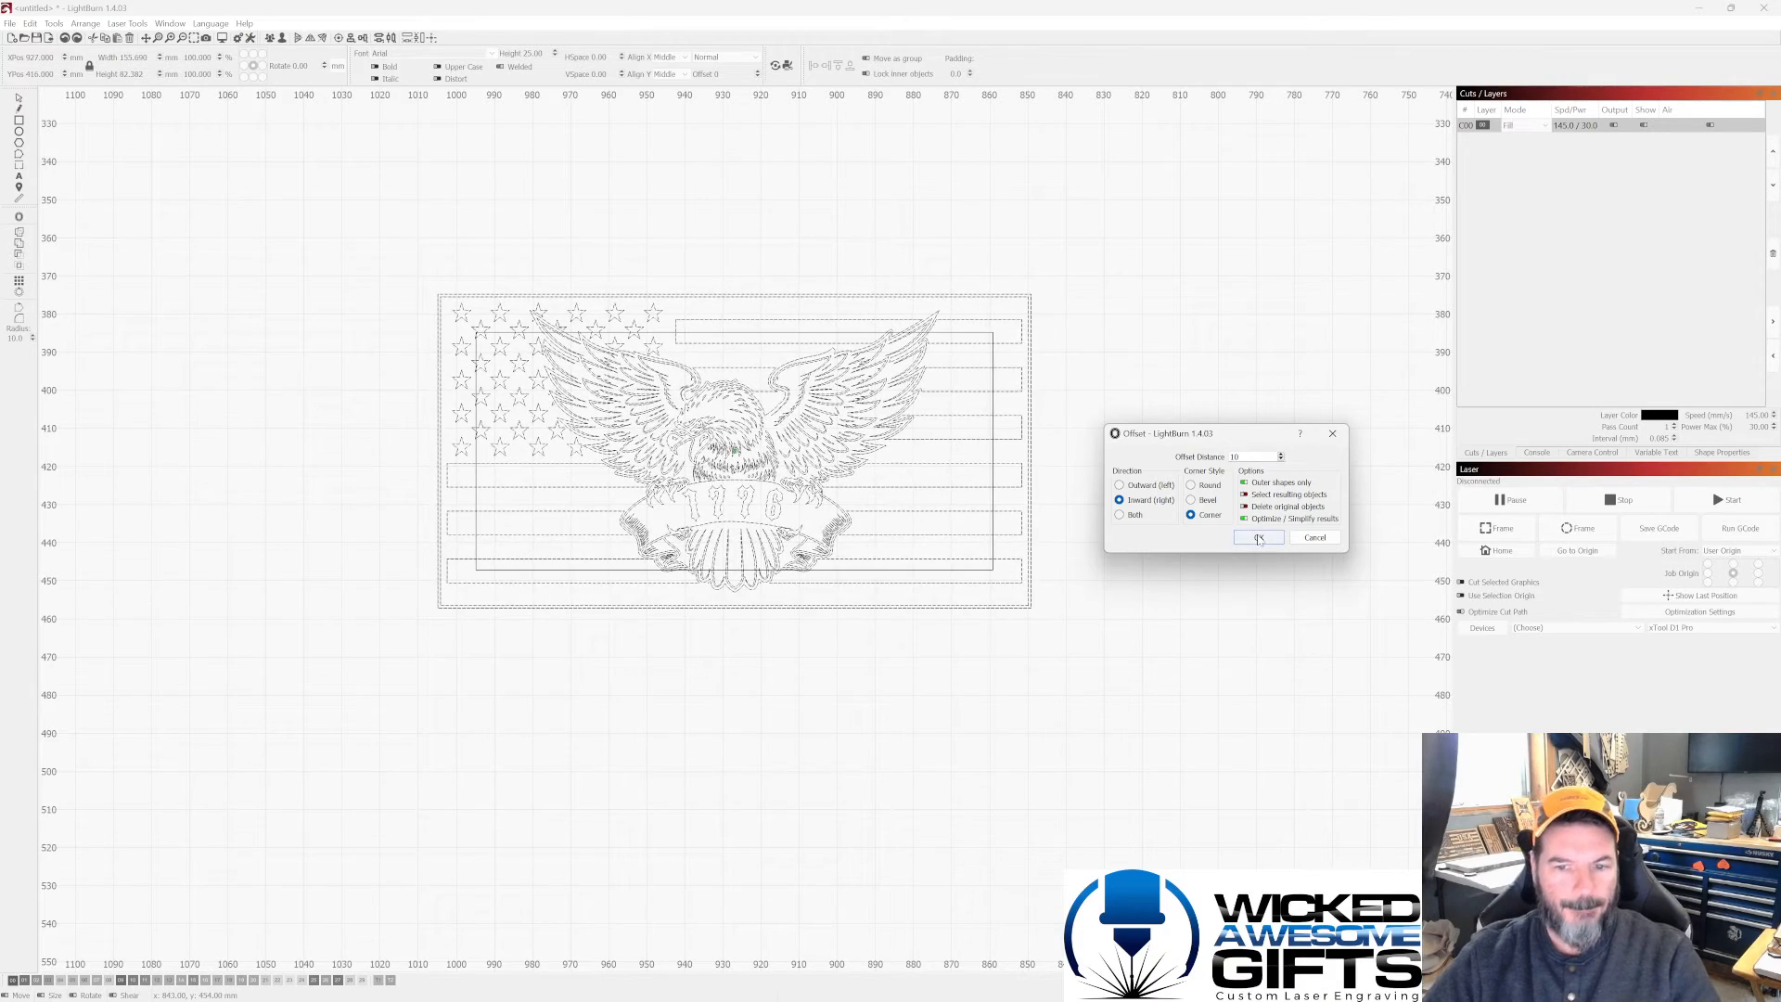
pyautogui.click(1260, 539)
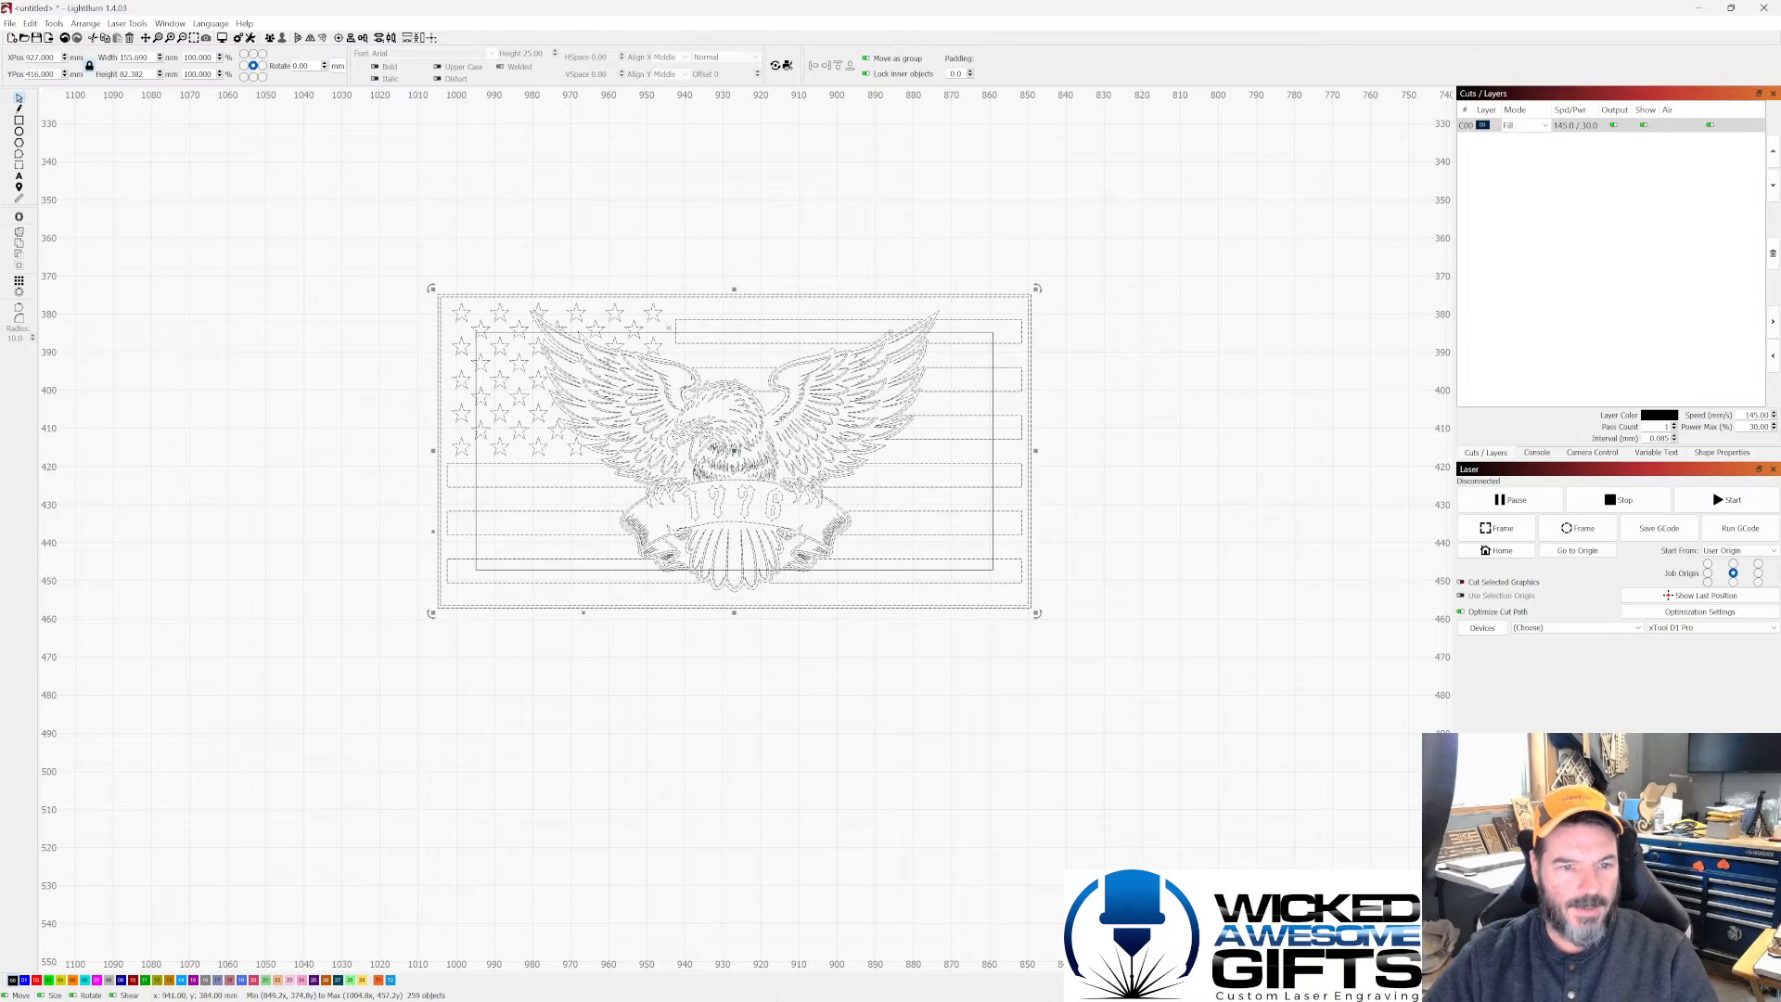
pyautogui.click(703, 210)
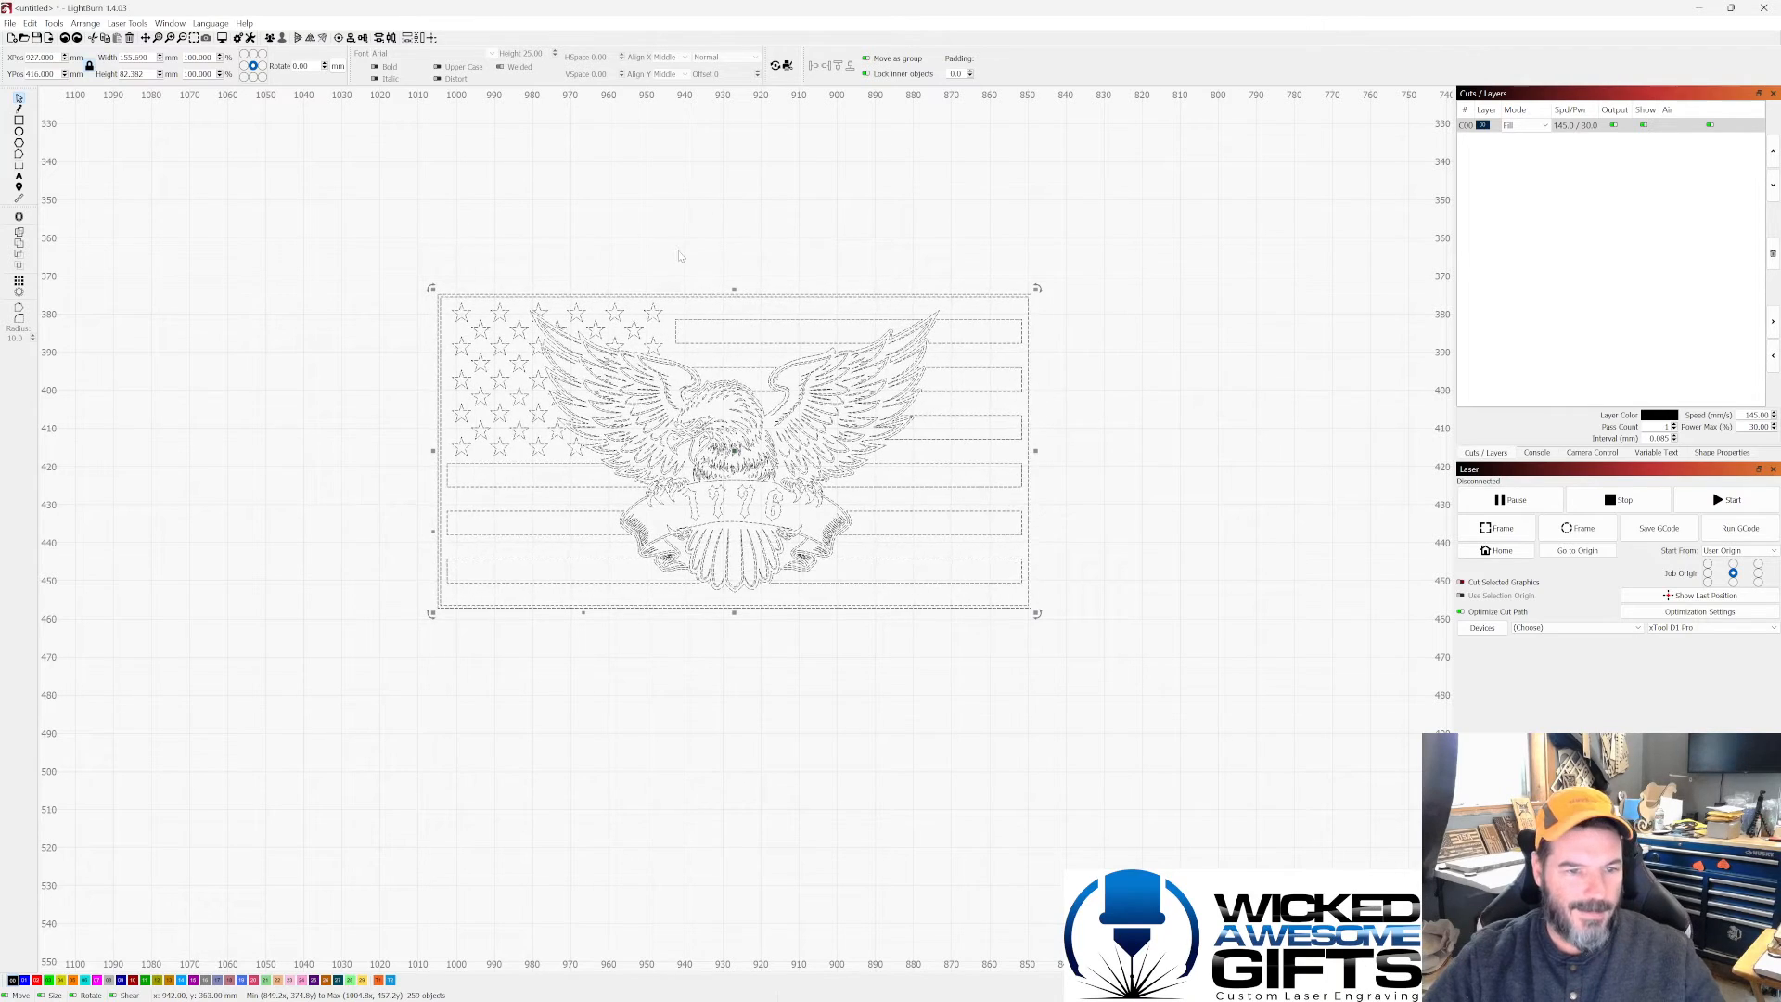
# Step: Offset the whole flag design outward by 10 mm with the Corner style and outer shapes only
pyautogui.moveTo(351, 239); pyautogui.dragTo(1150, 708)
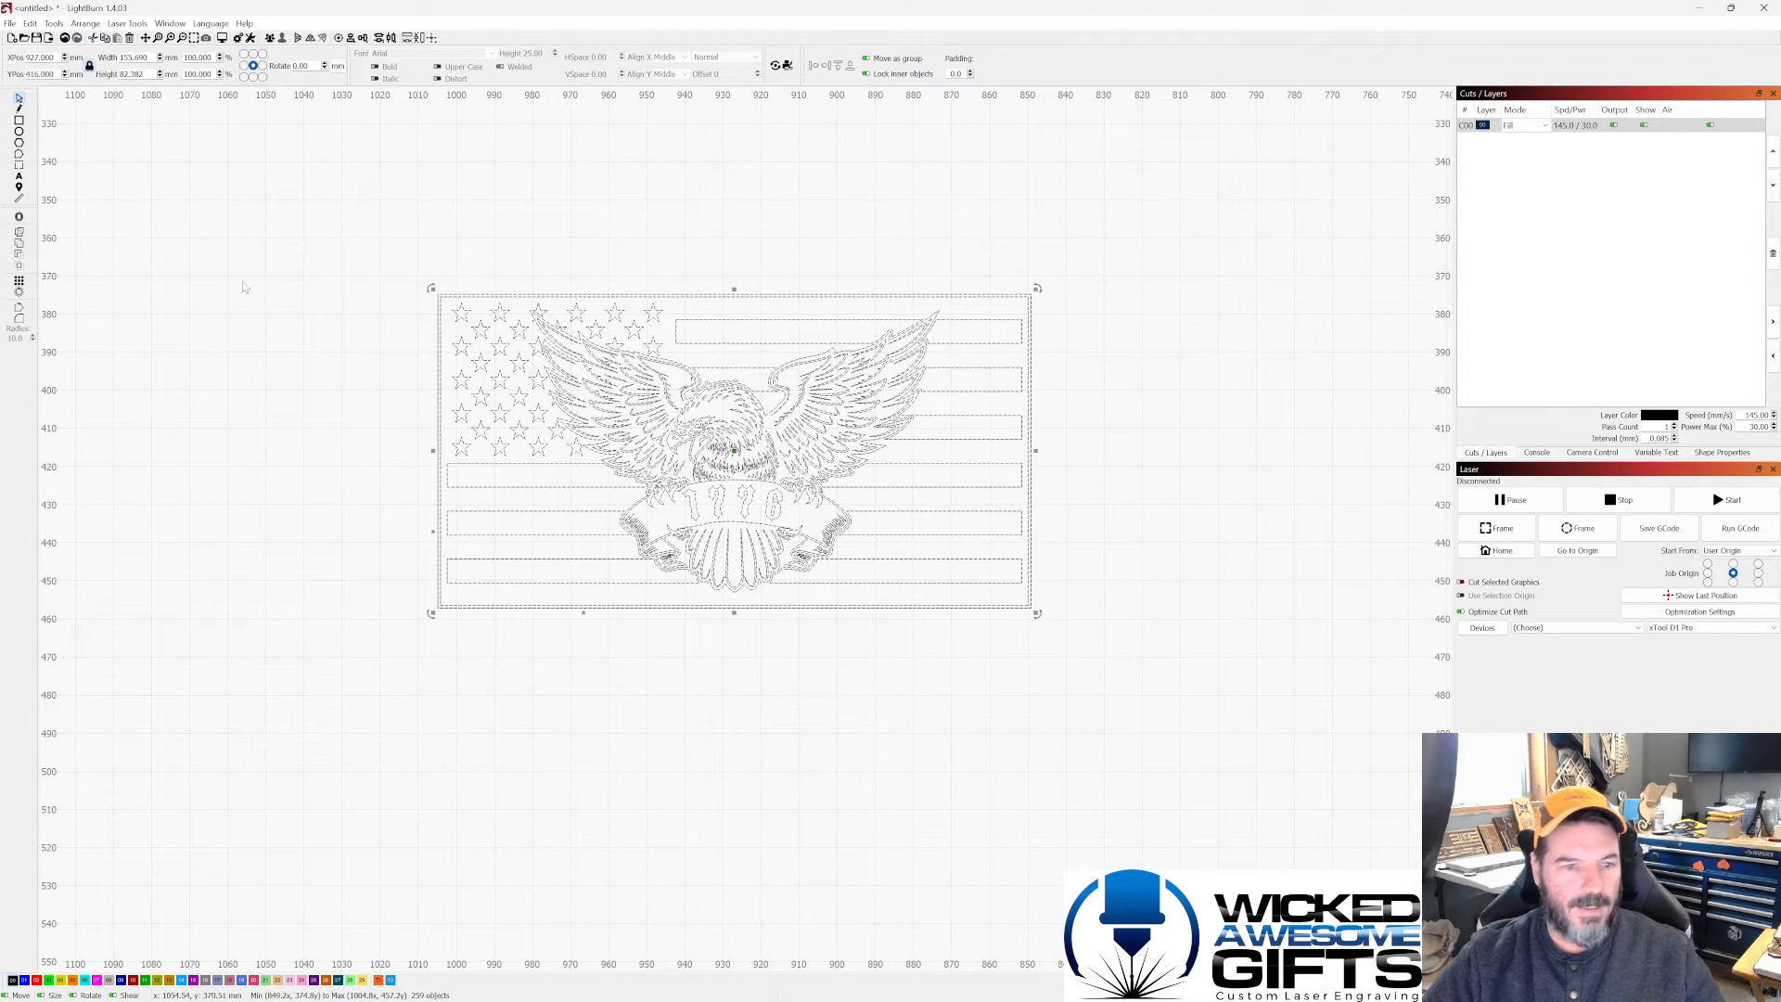
pyautogui.click(20, 307)
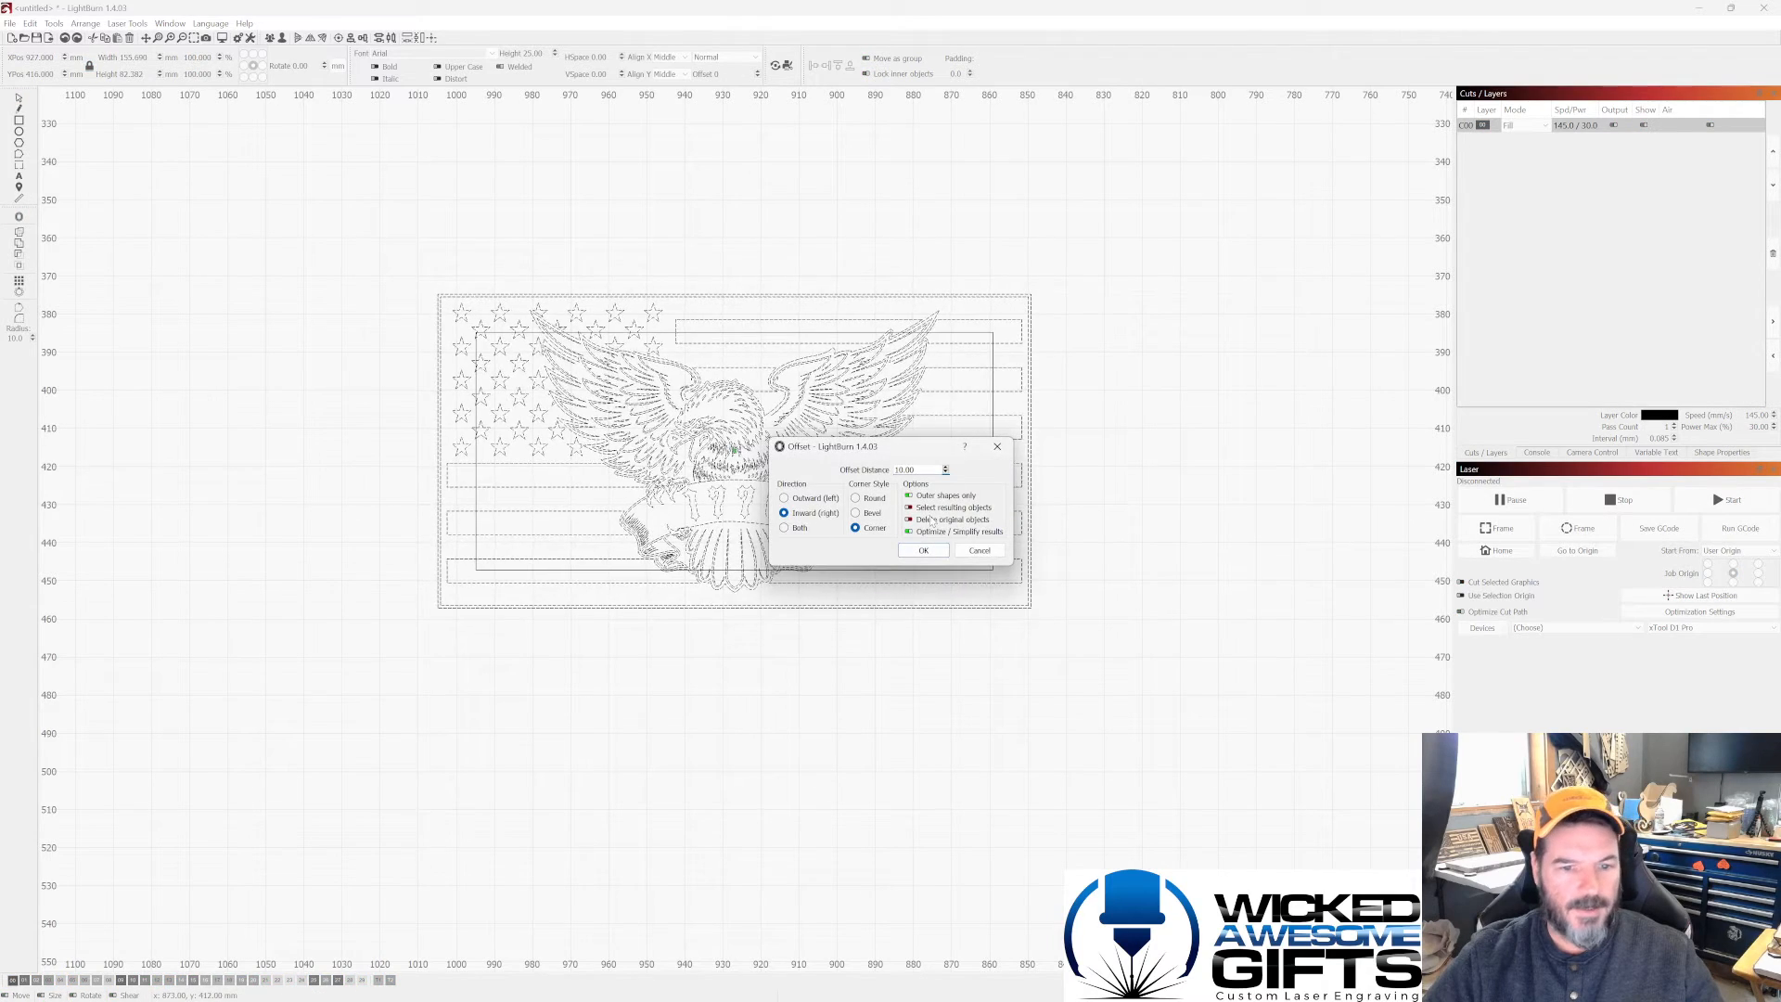
pyautogui.click(802, 513)
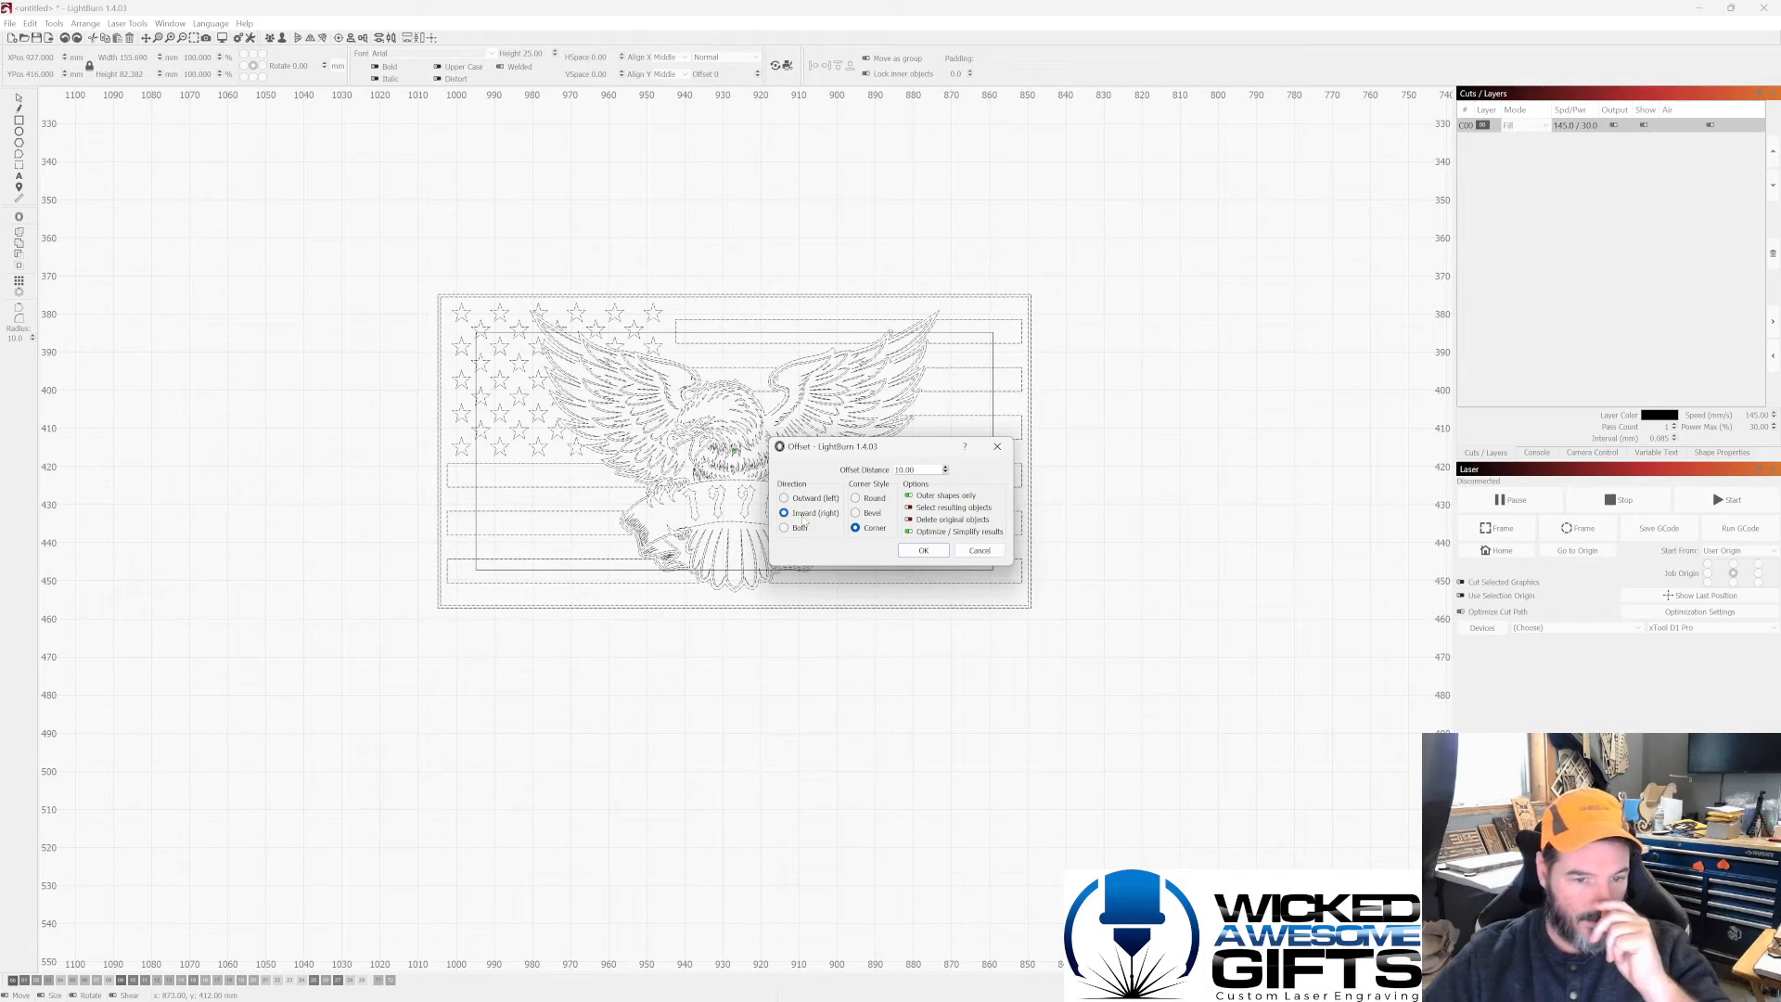
pyautogui.click(806, 501)
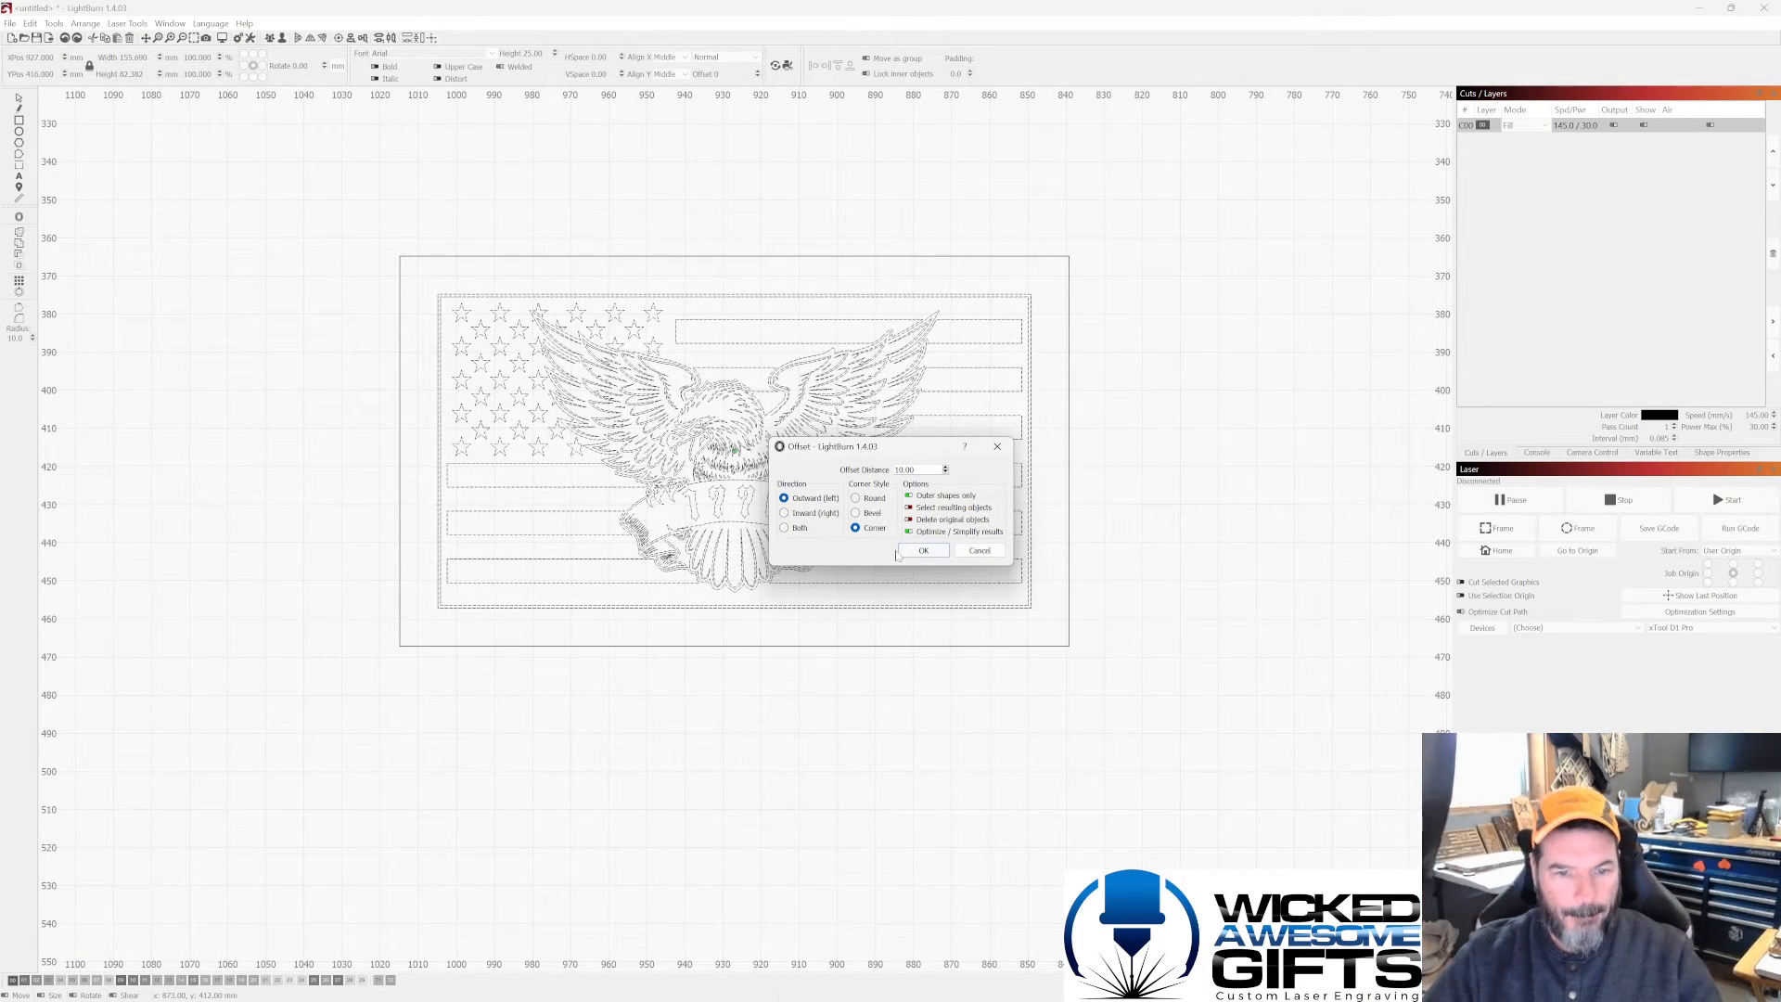
pyautogui.click(922, 550)
pyautogui.click(1259, 342)
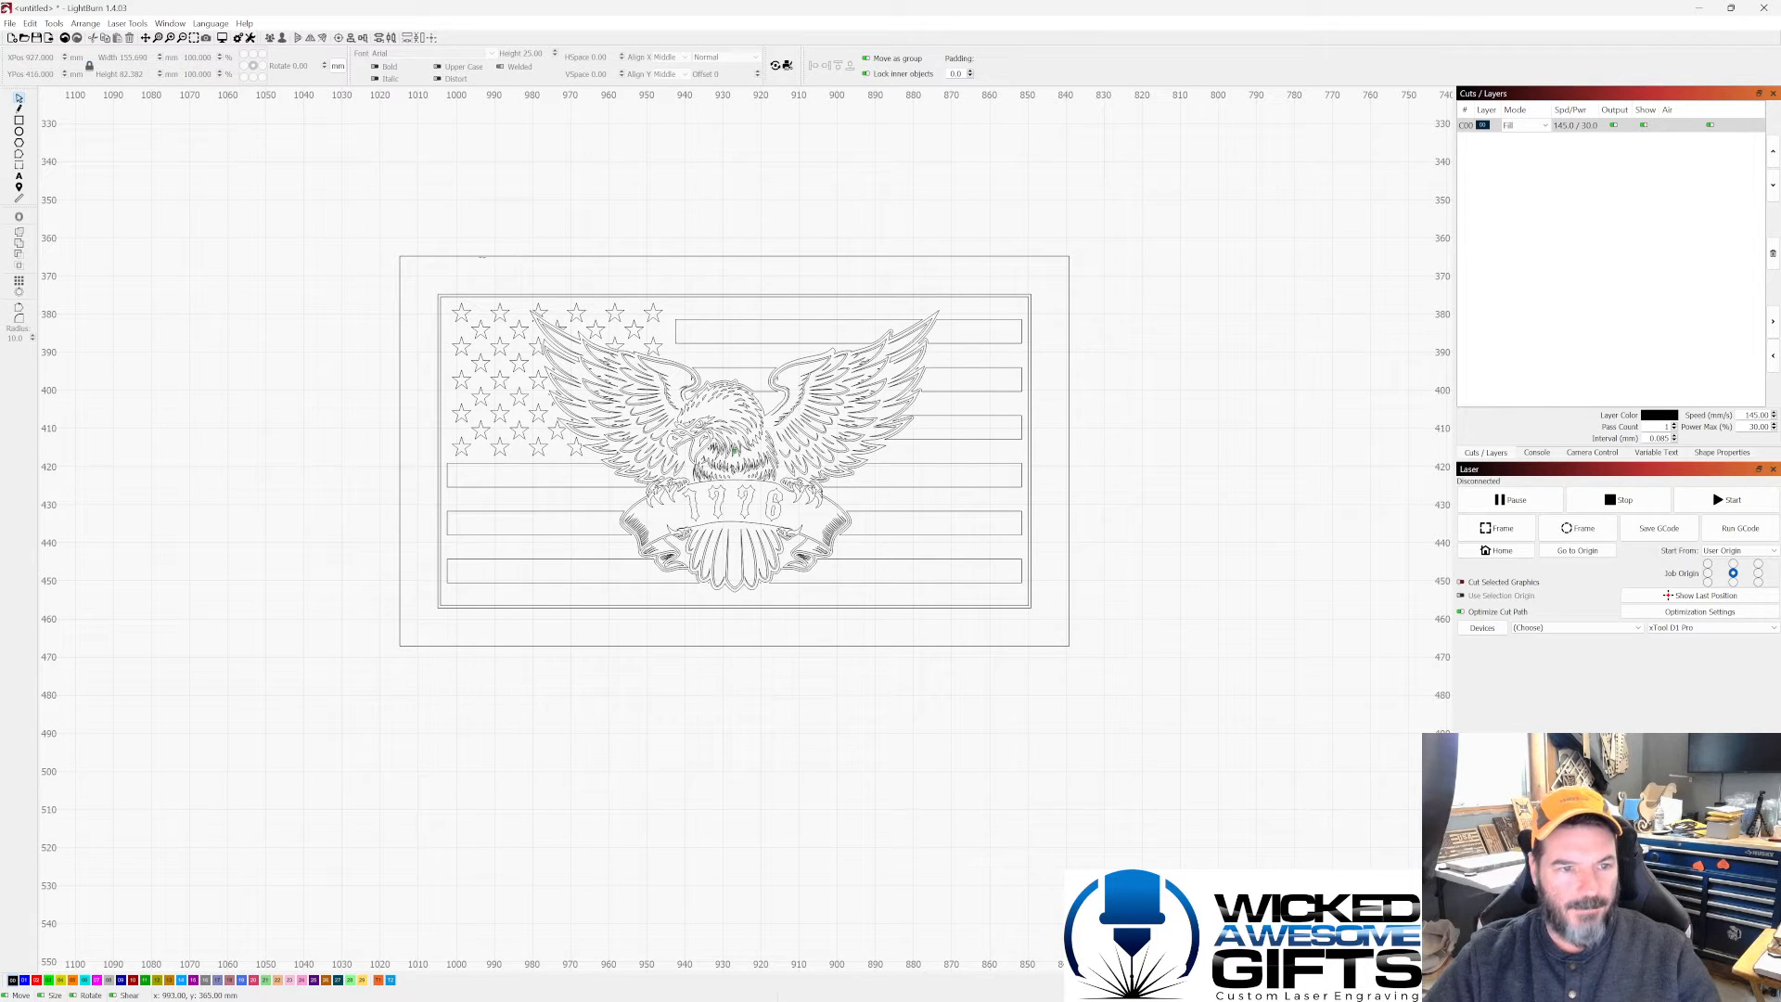
# Step: Assign the offset rectangle around the flag to the red layer, and delete that rectangle
pyautogui.click(482, 257)
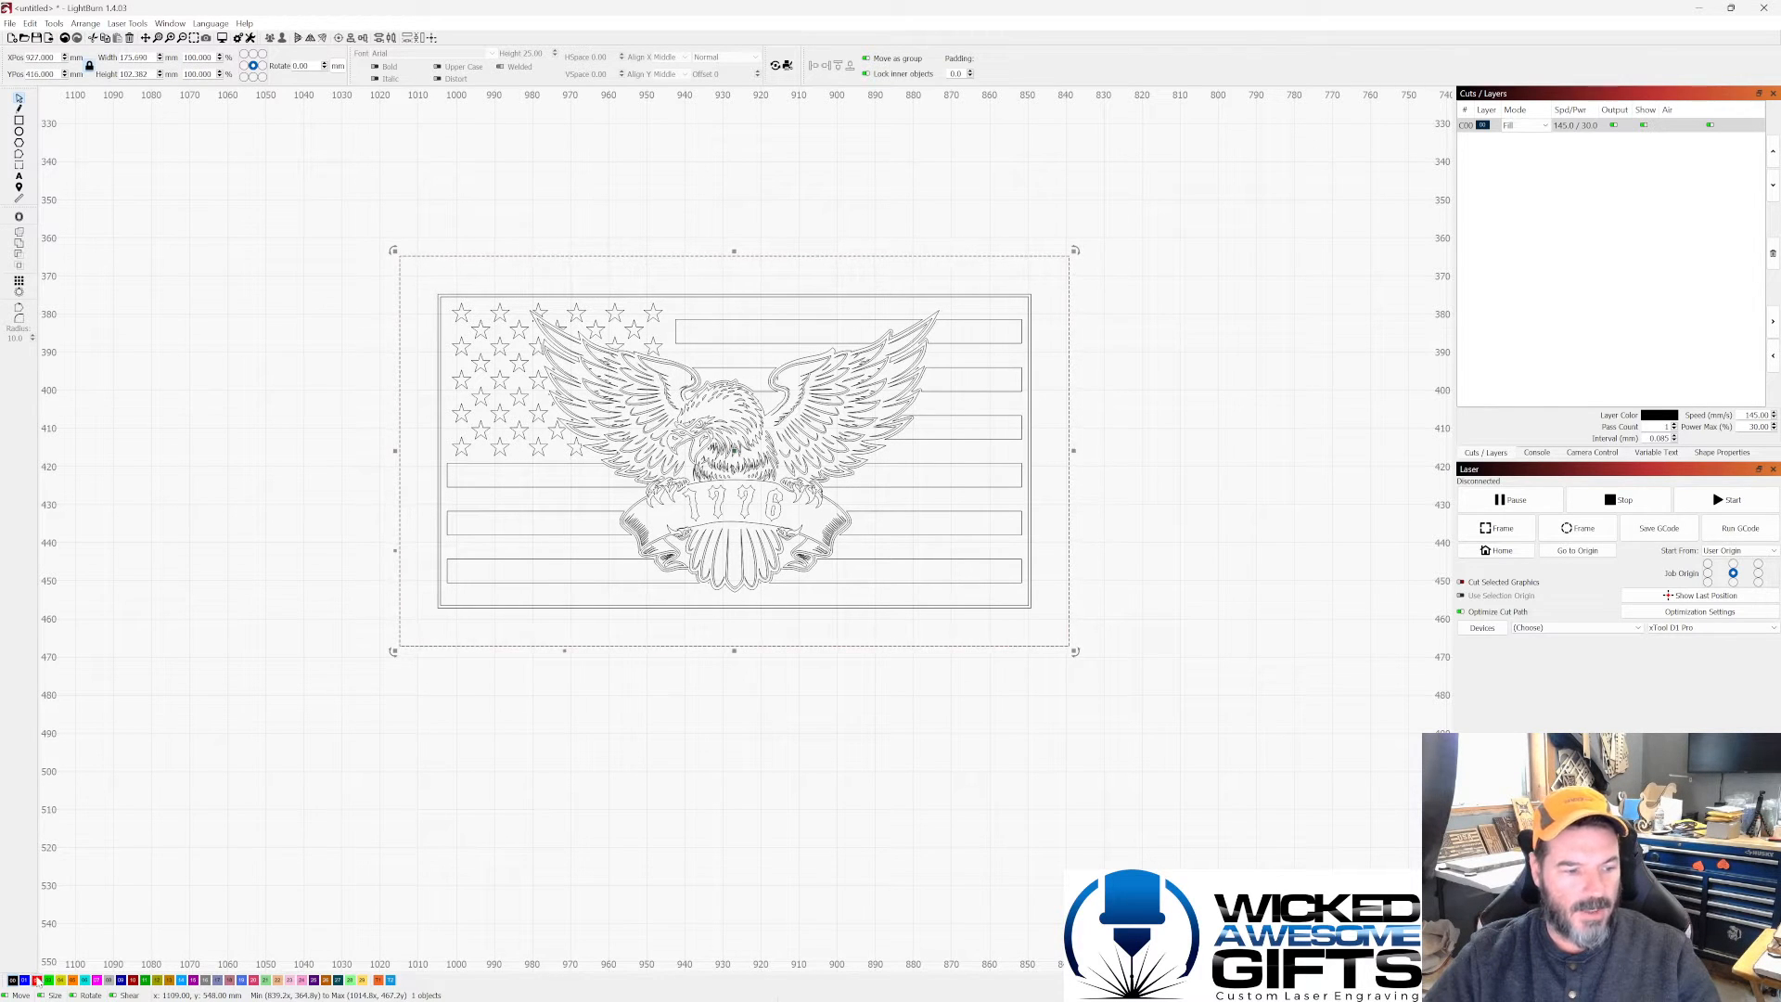
pyautogui.click(36, 979)
pyautogui.click(812, 242)
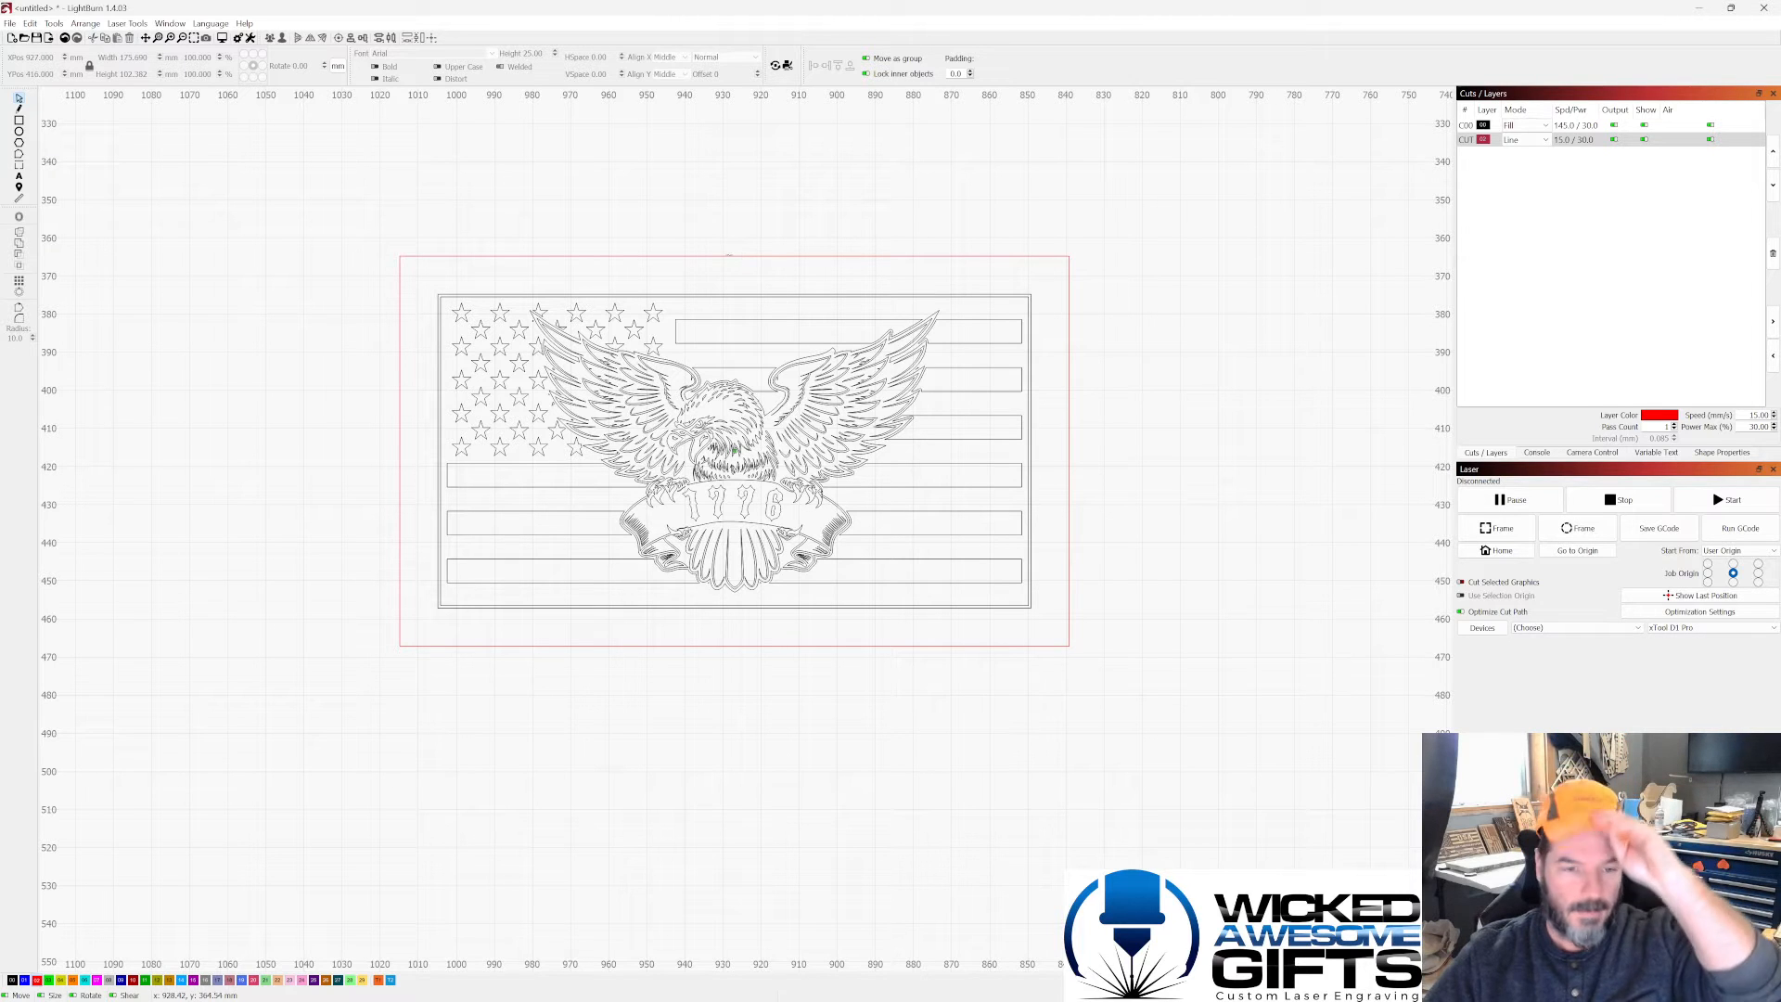
pyautogui.click(680, 257)
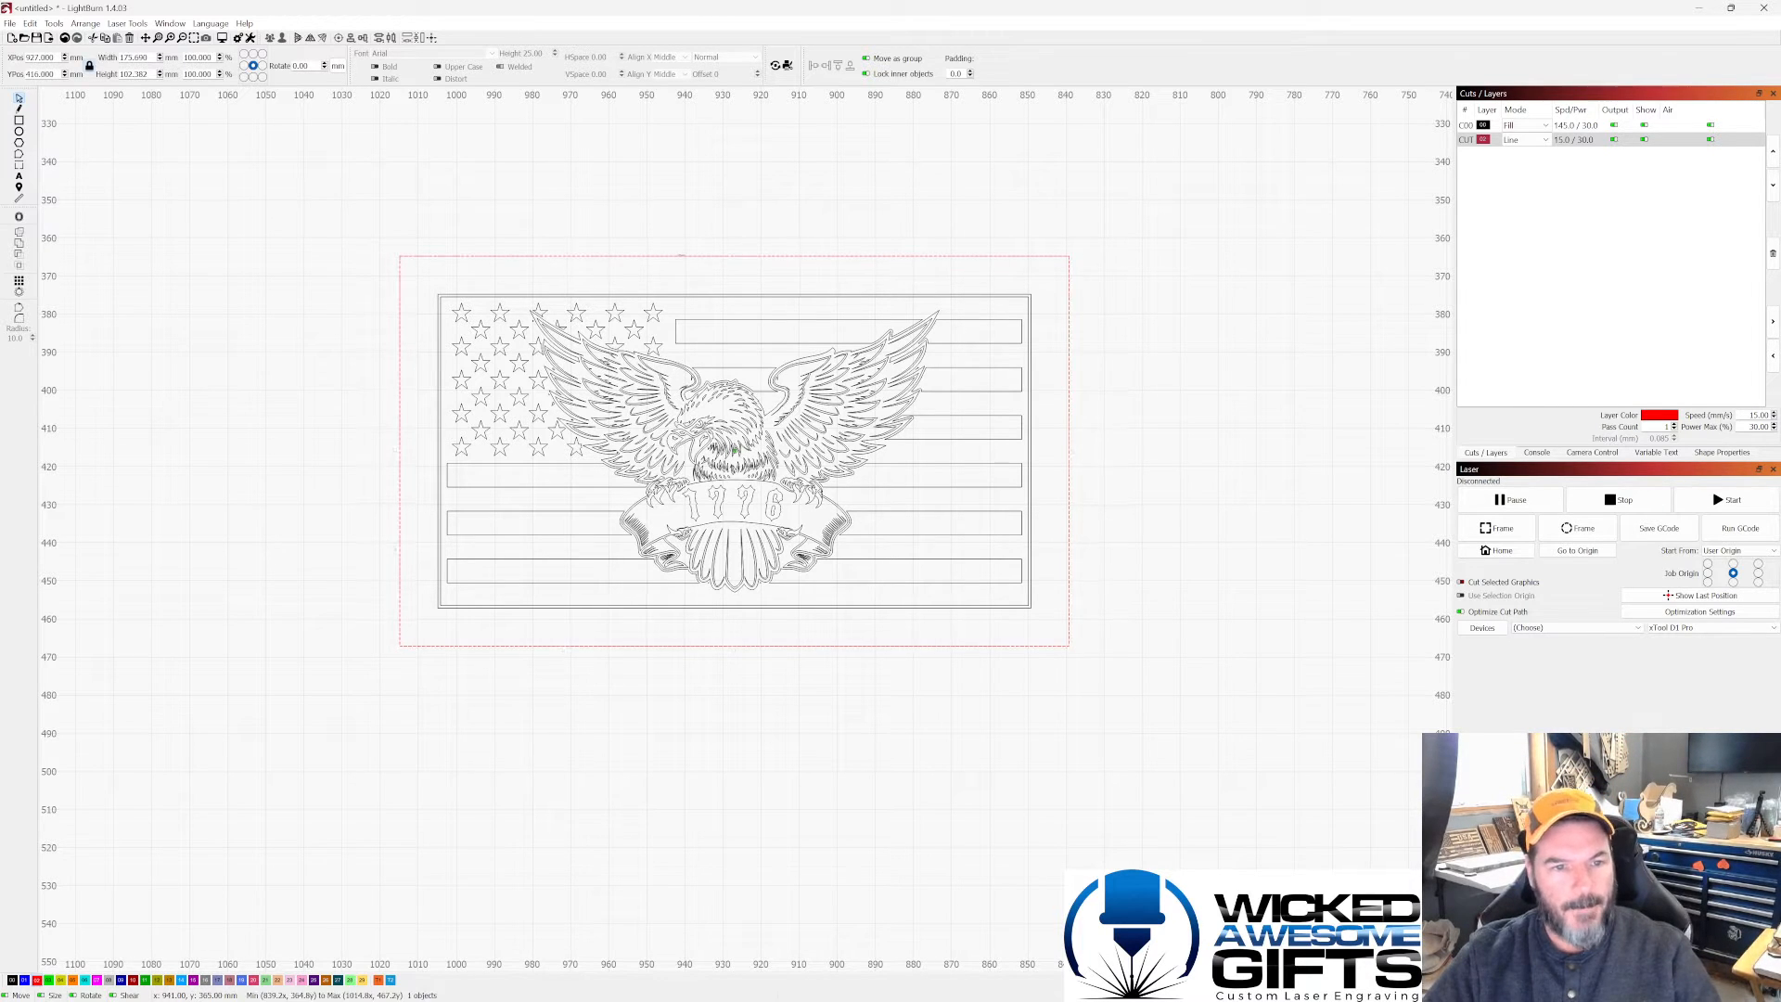
pyautogui.press('Delete')
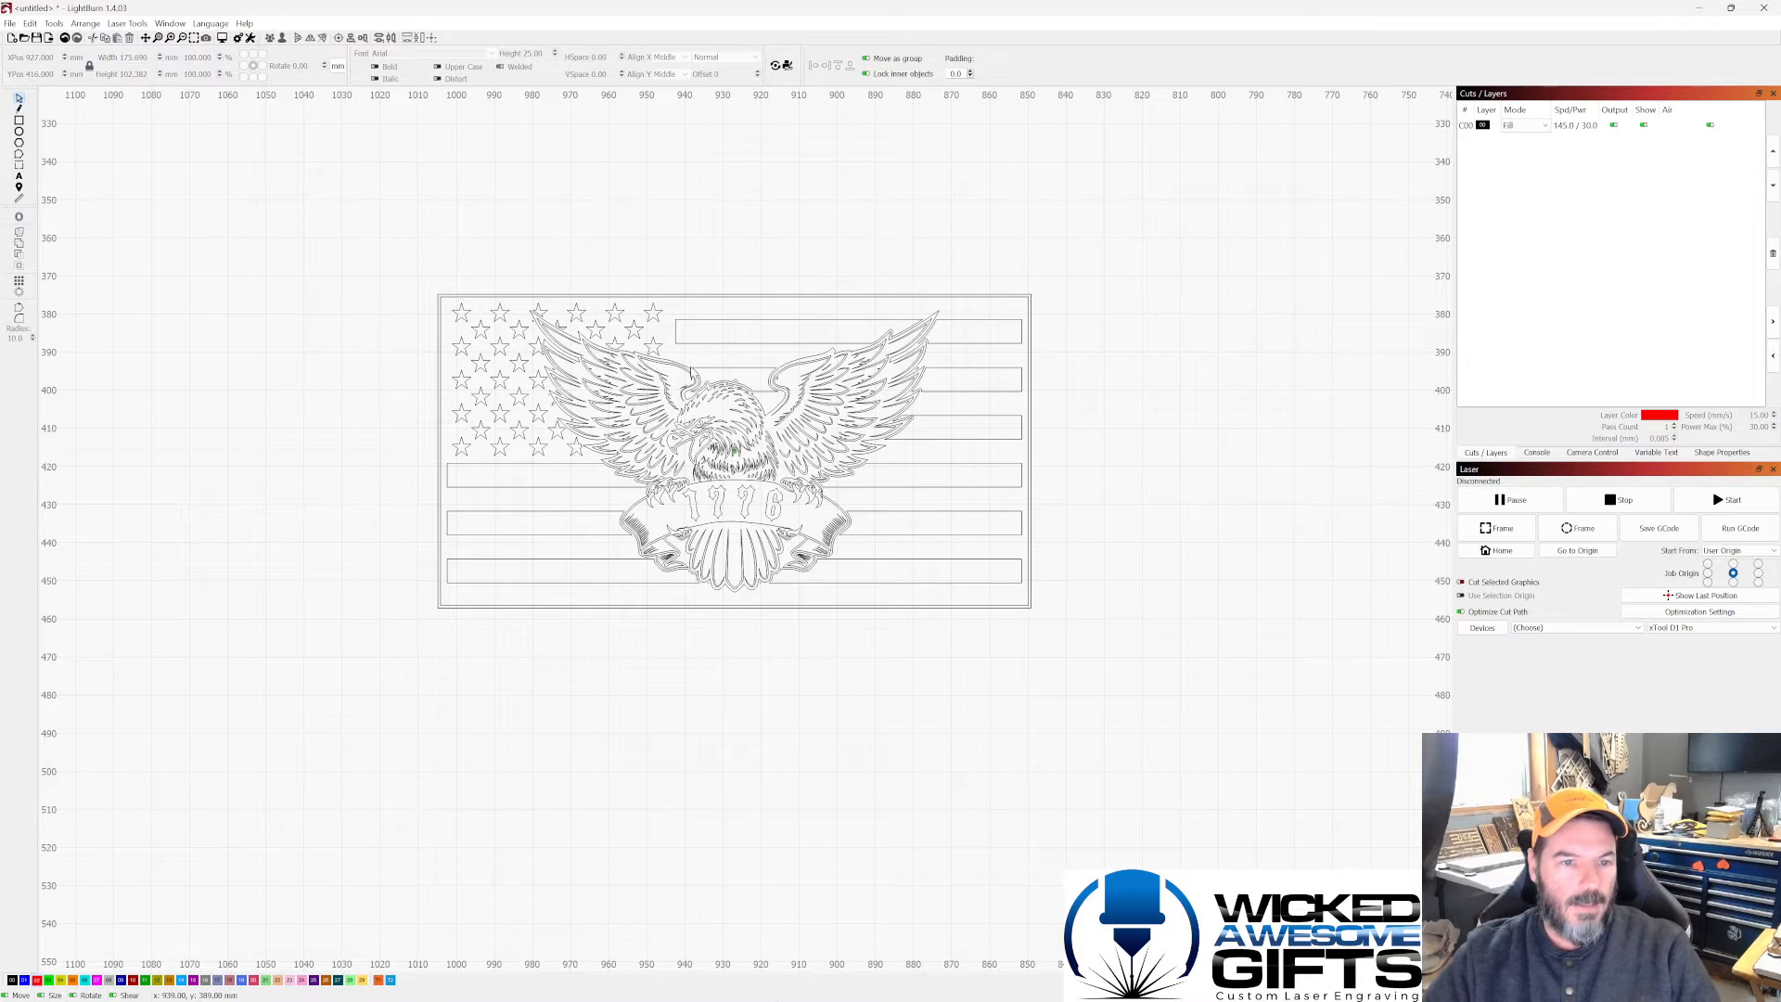
# Step: Preview the flag engraving in a maximized window, compare its normal and inverted appearance, and close the preview
pyautogui.click(181, 25)
pyautogui.click(186, 58)
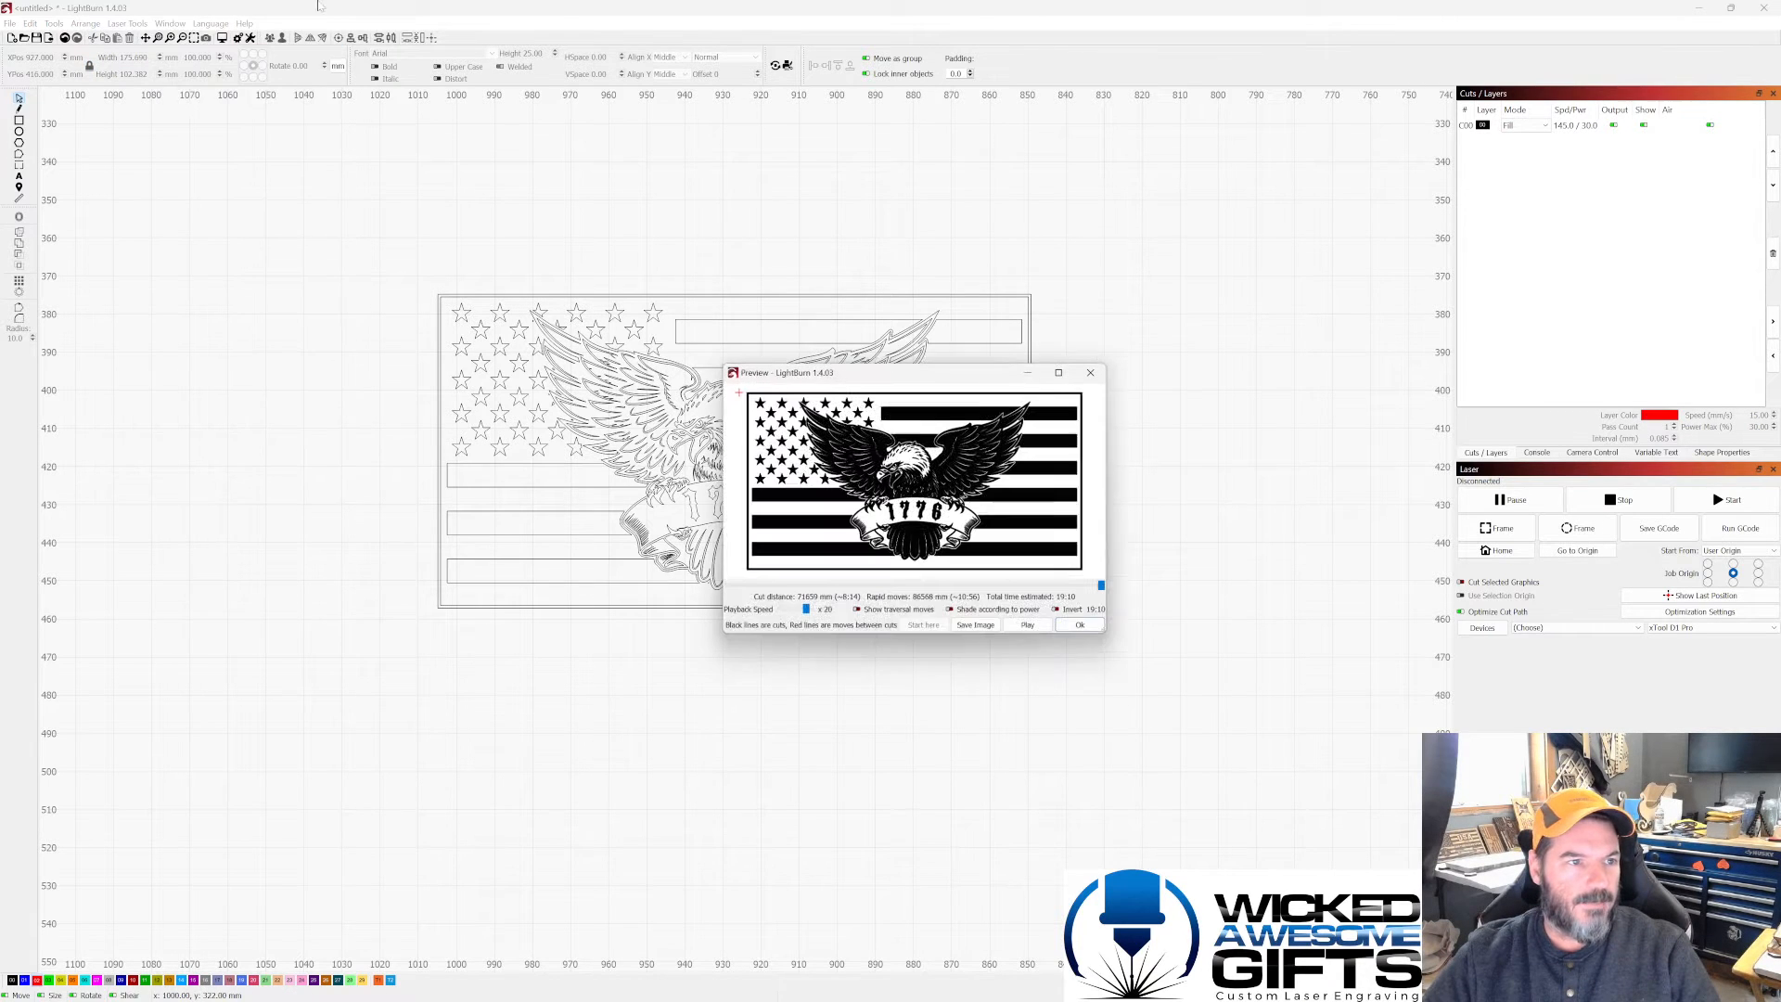
pyautogui.click(1065, 368)
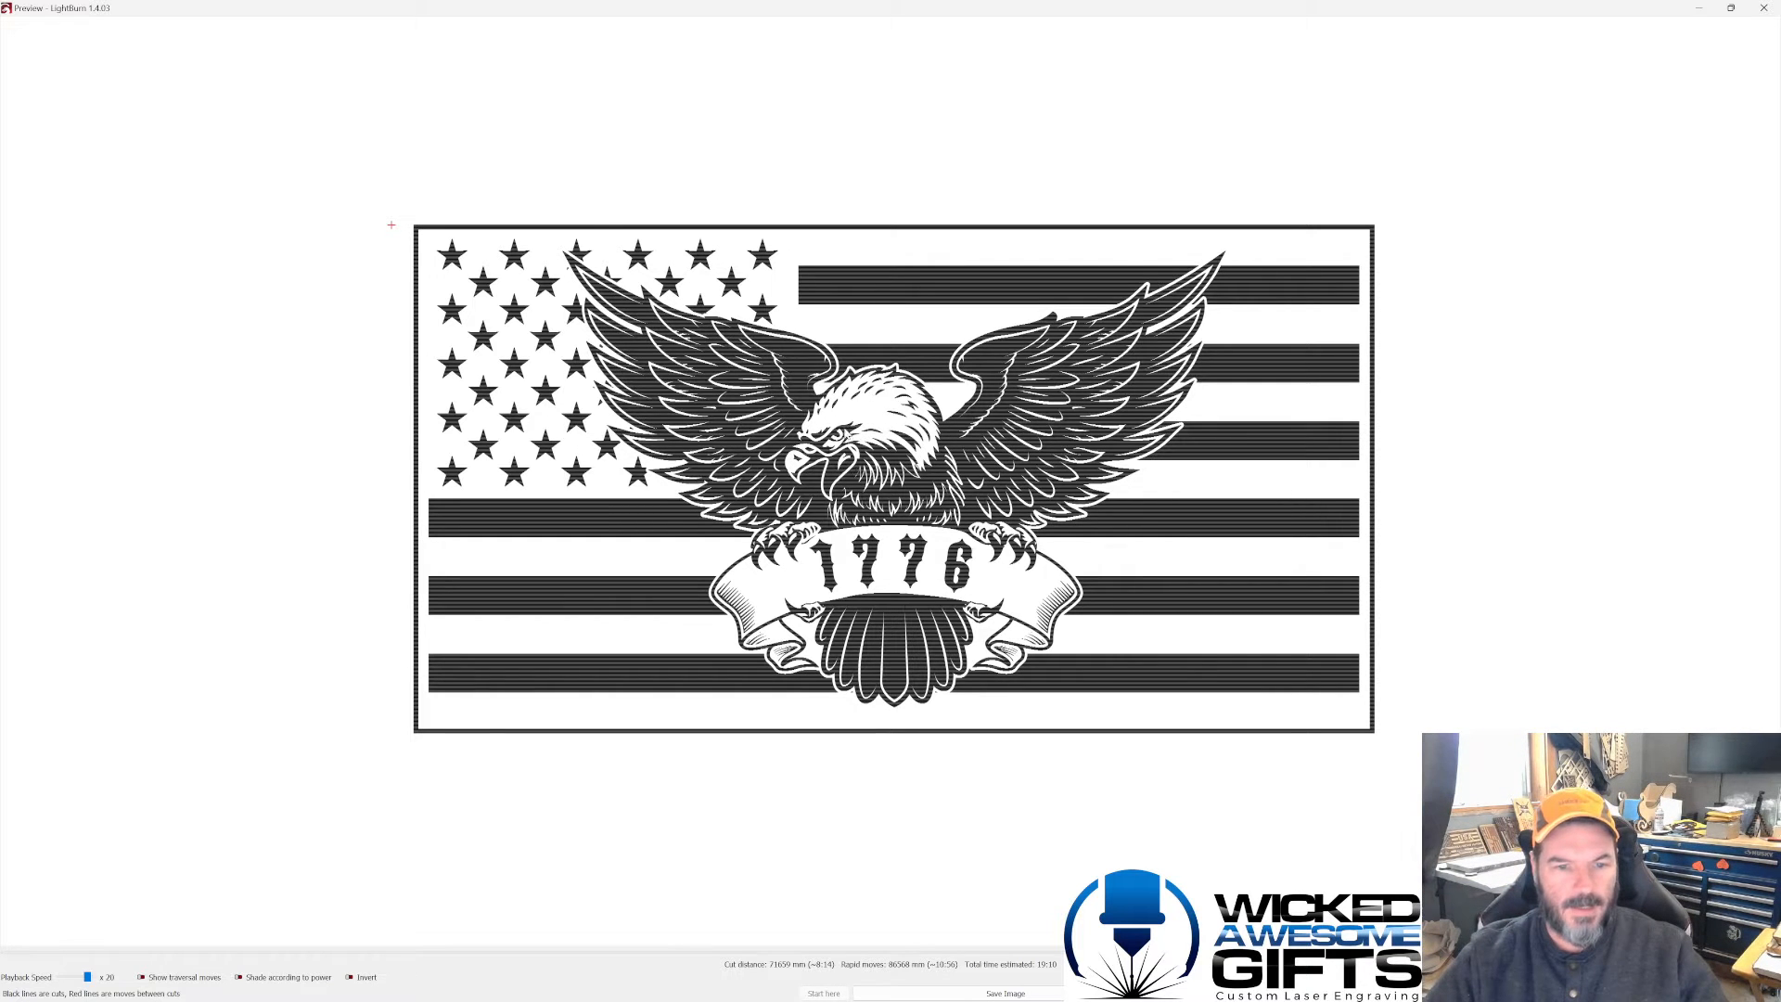
pyautogui.click(350, 978)
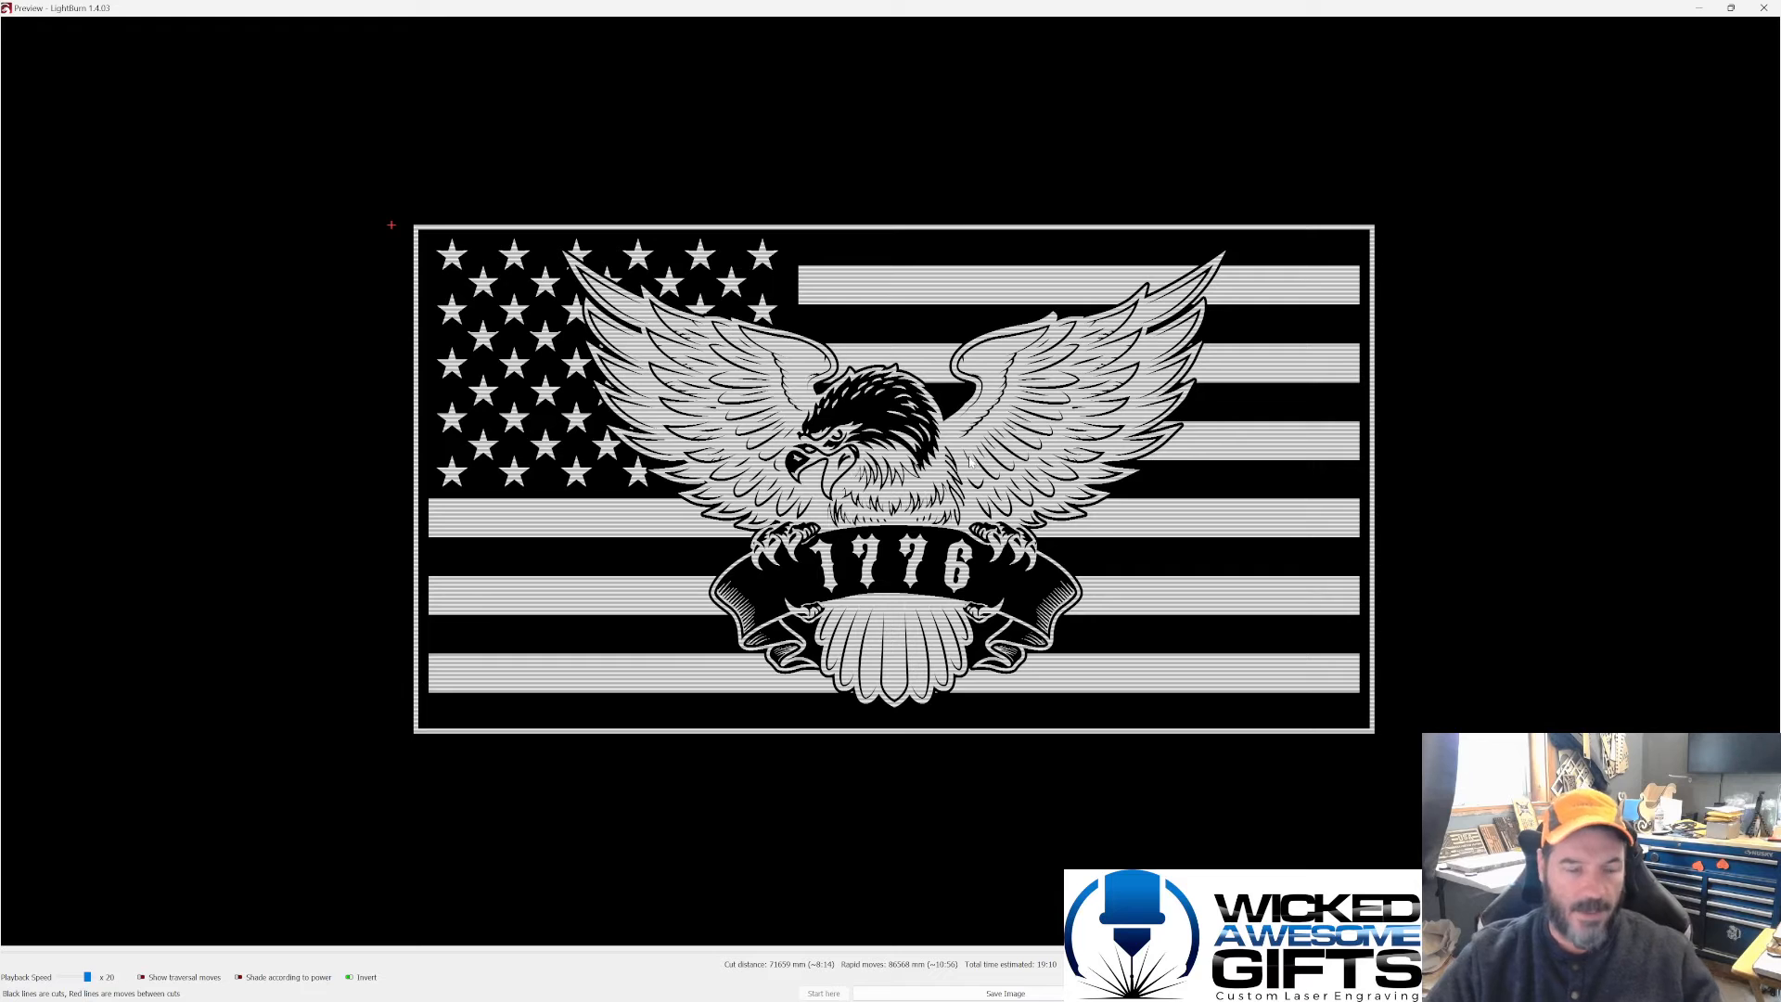
pyautogui.click(350, 977)
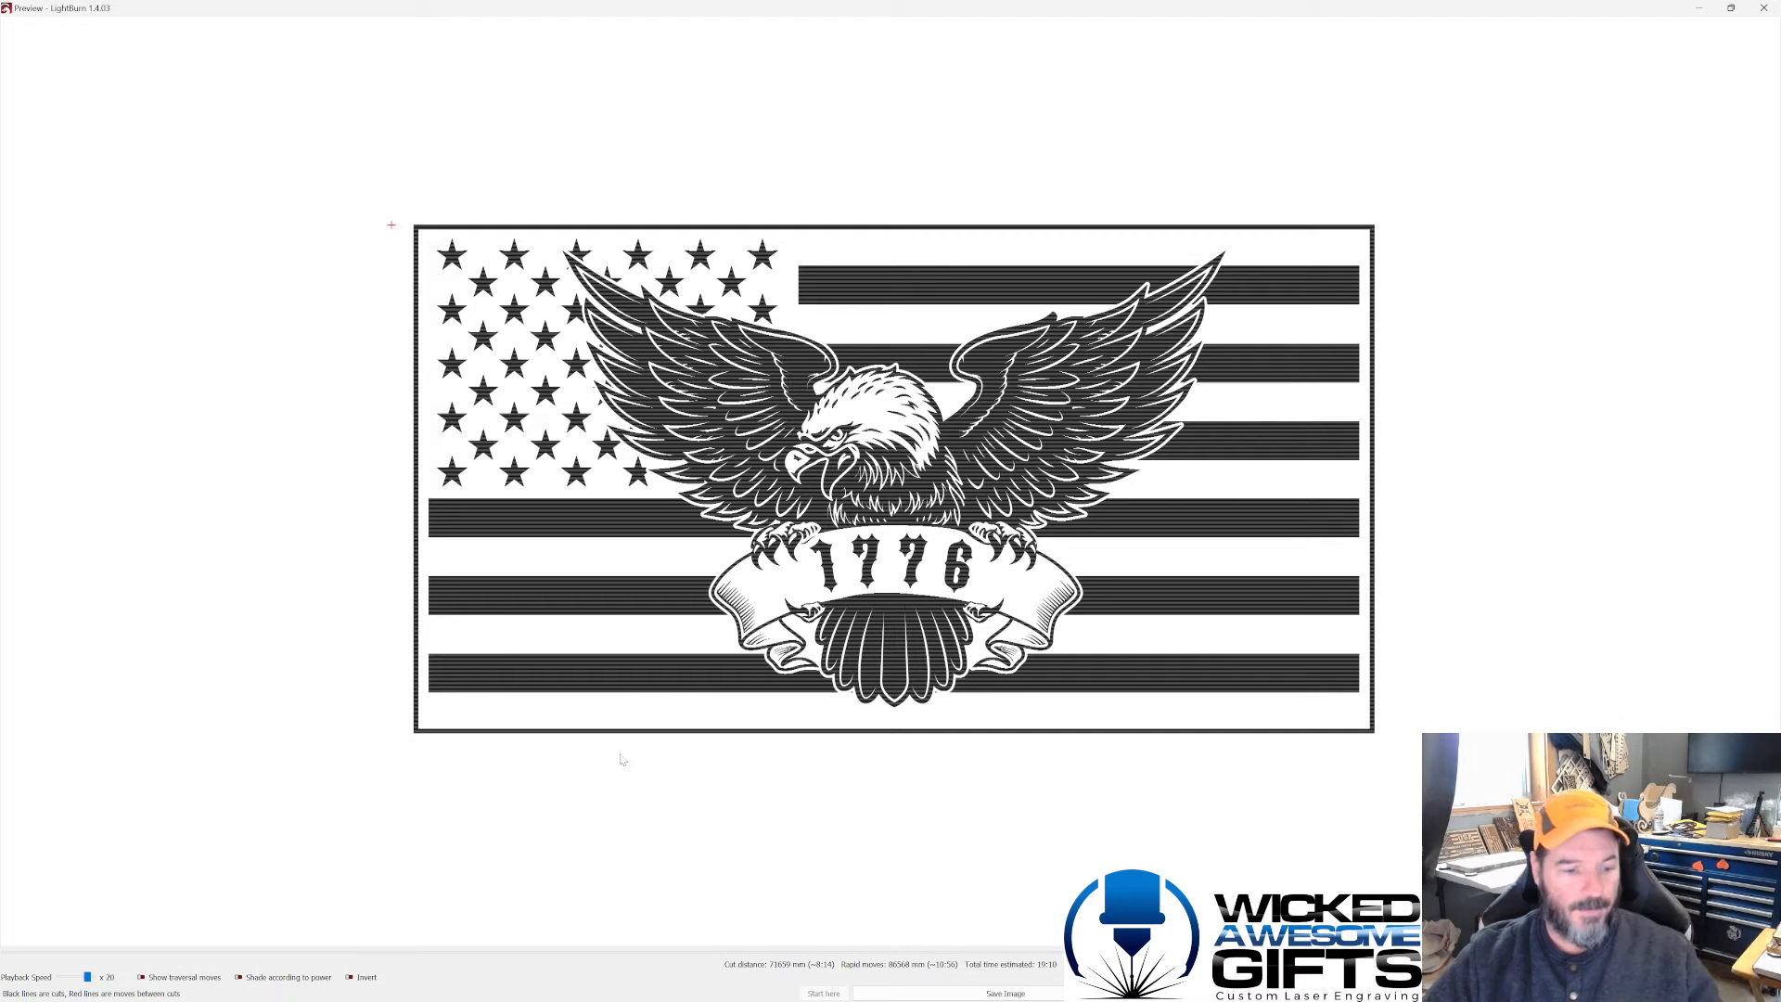
pyautogui.click(367, 978)
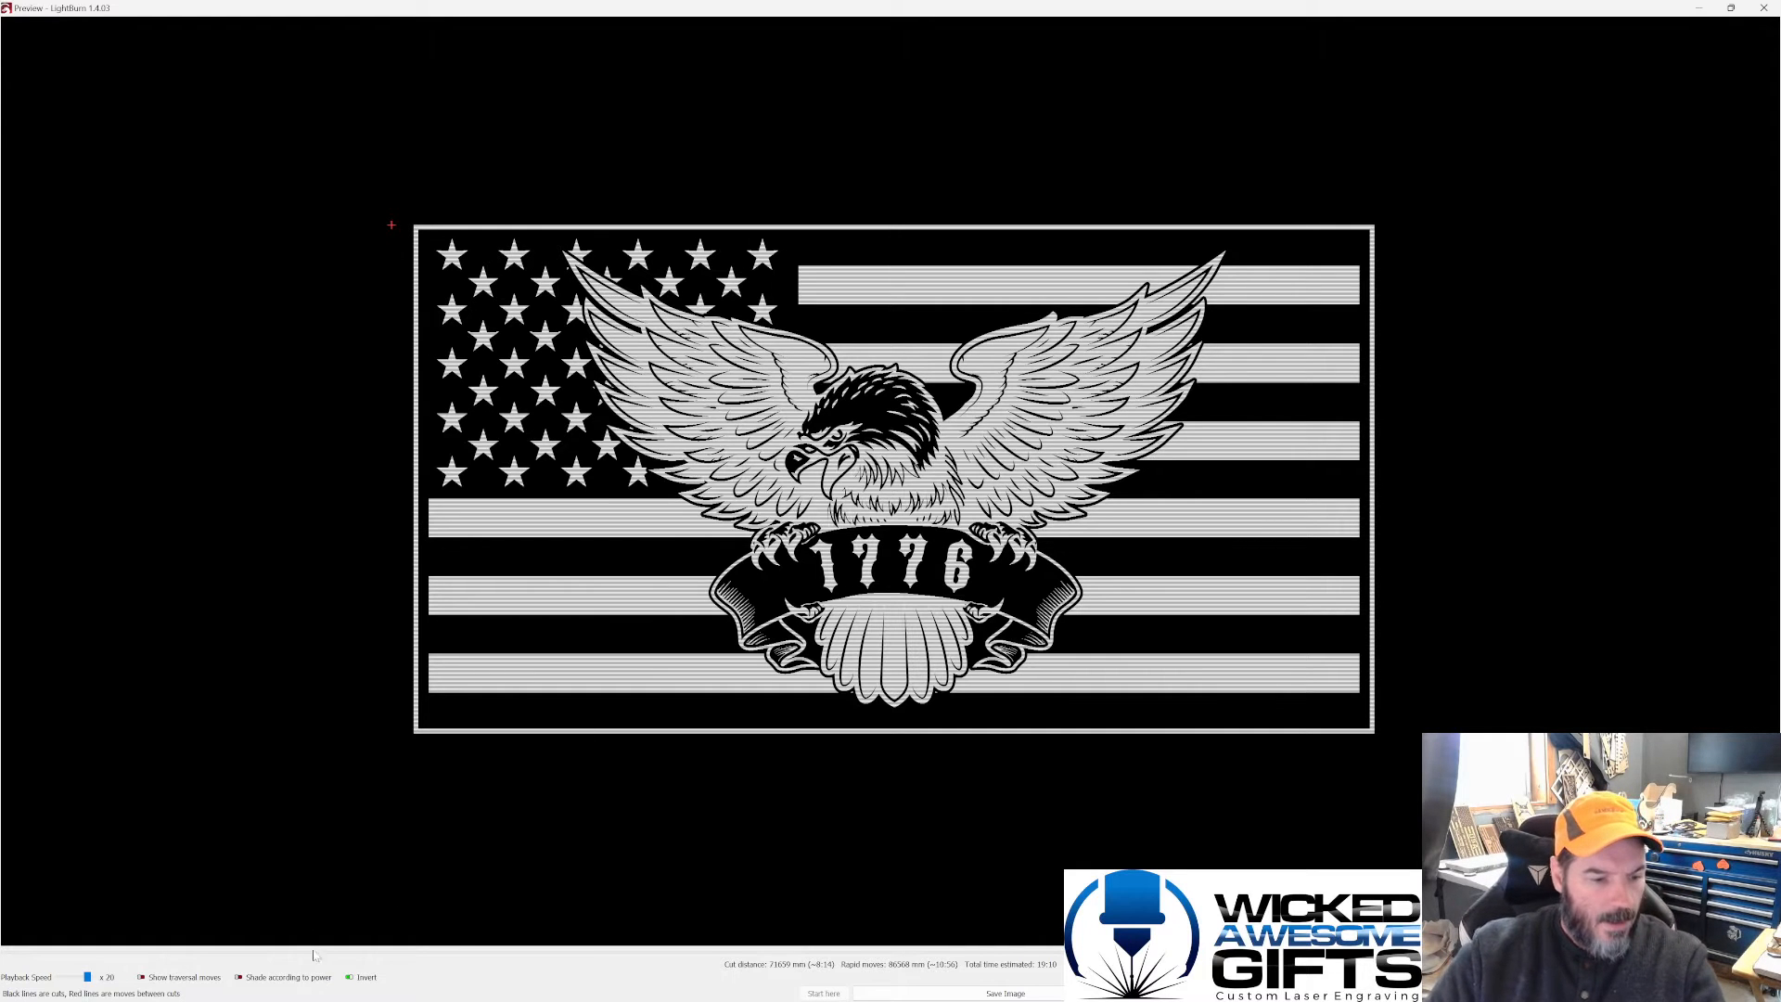
pyautogui.click(349, 977)
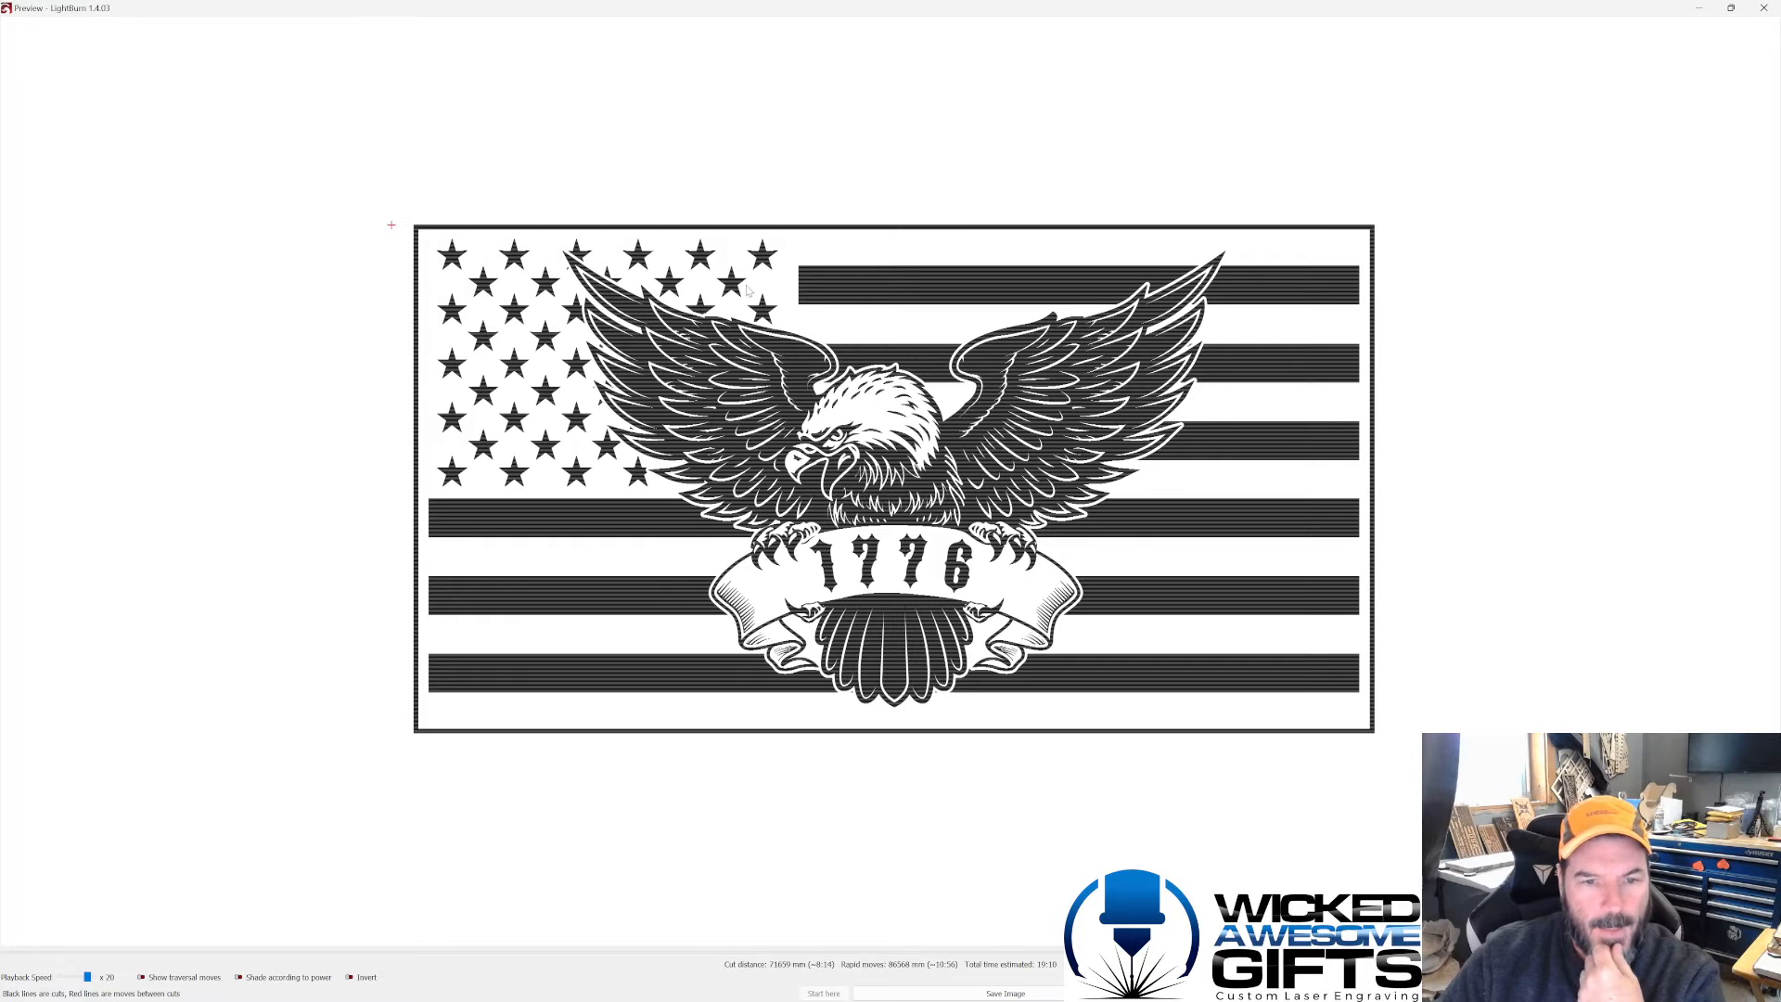
pyautogui.click(1764, 8)
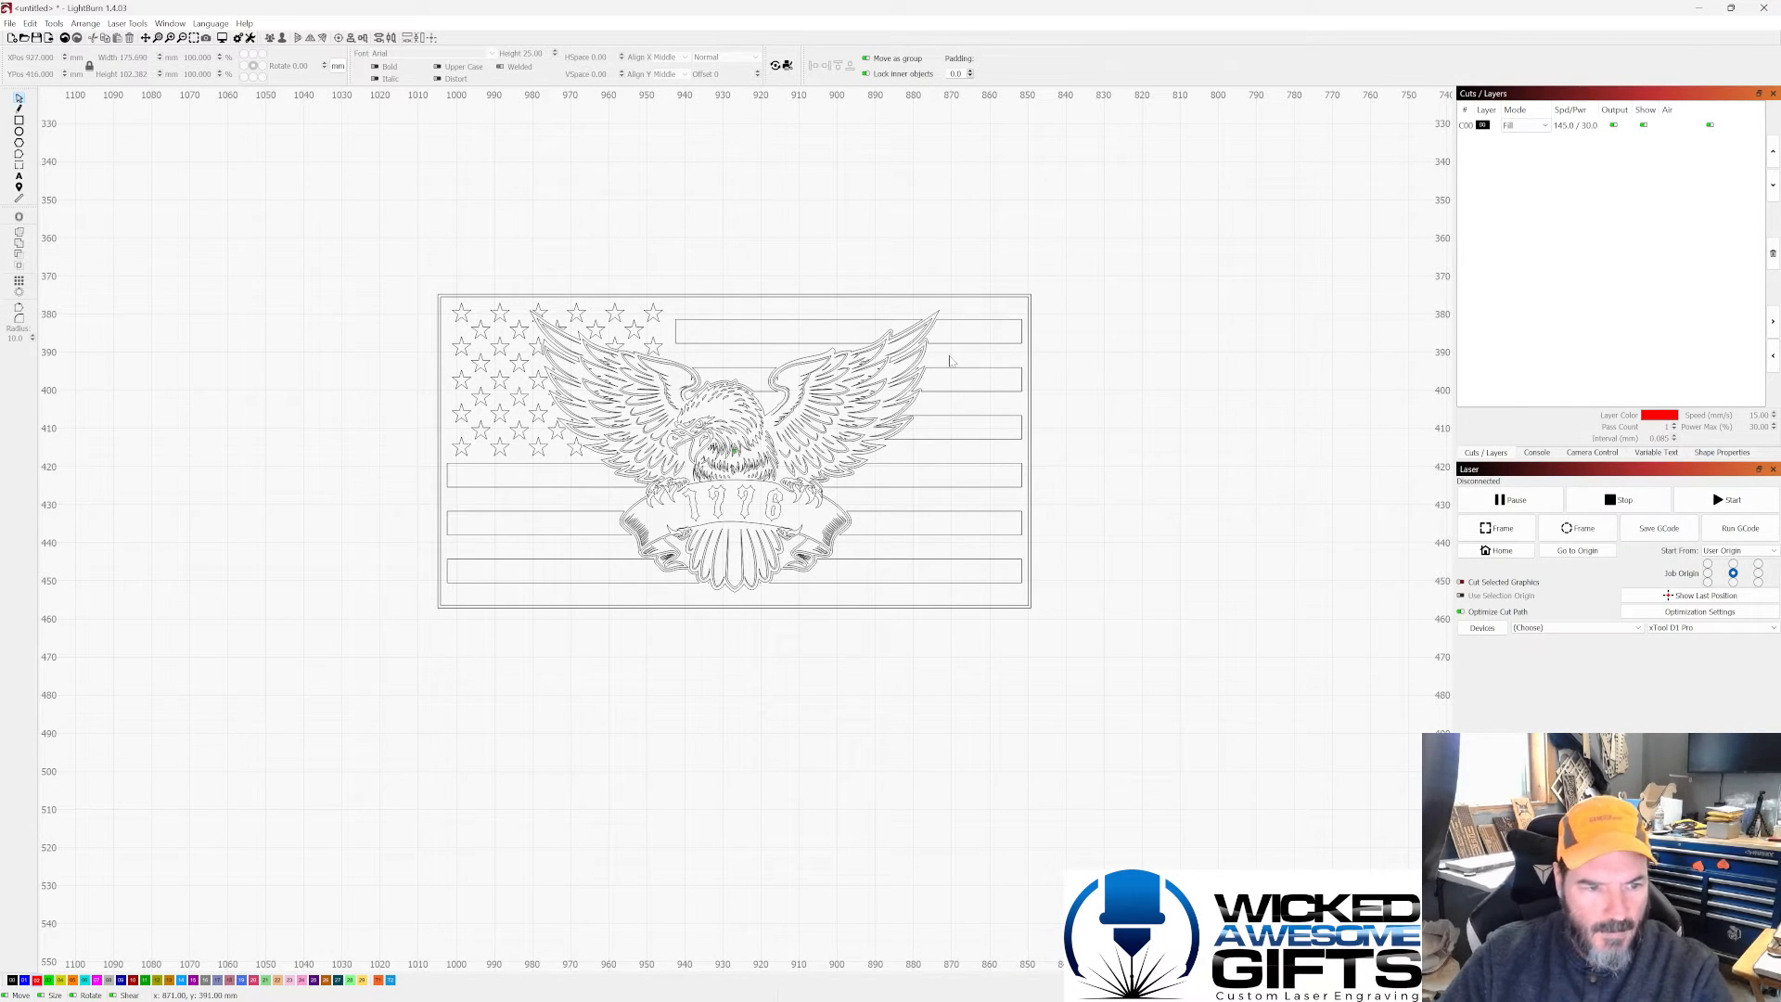
# Step: Select the flag's outermost border outline and the border outline just inside it to examine the double frame
pyautogui.scroll(3, 597, 317)
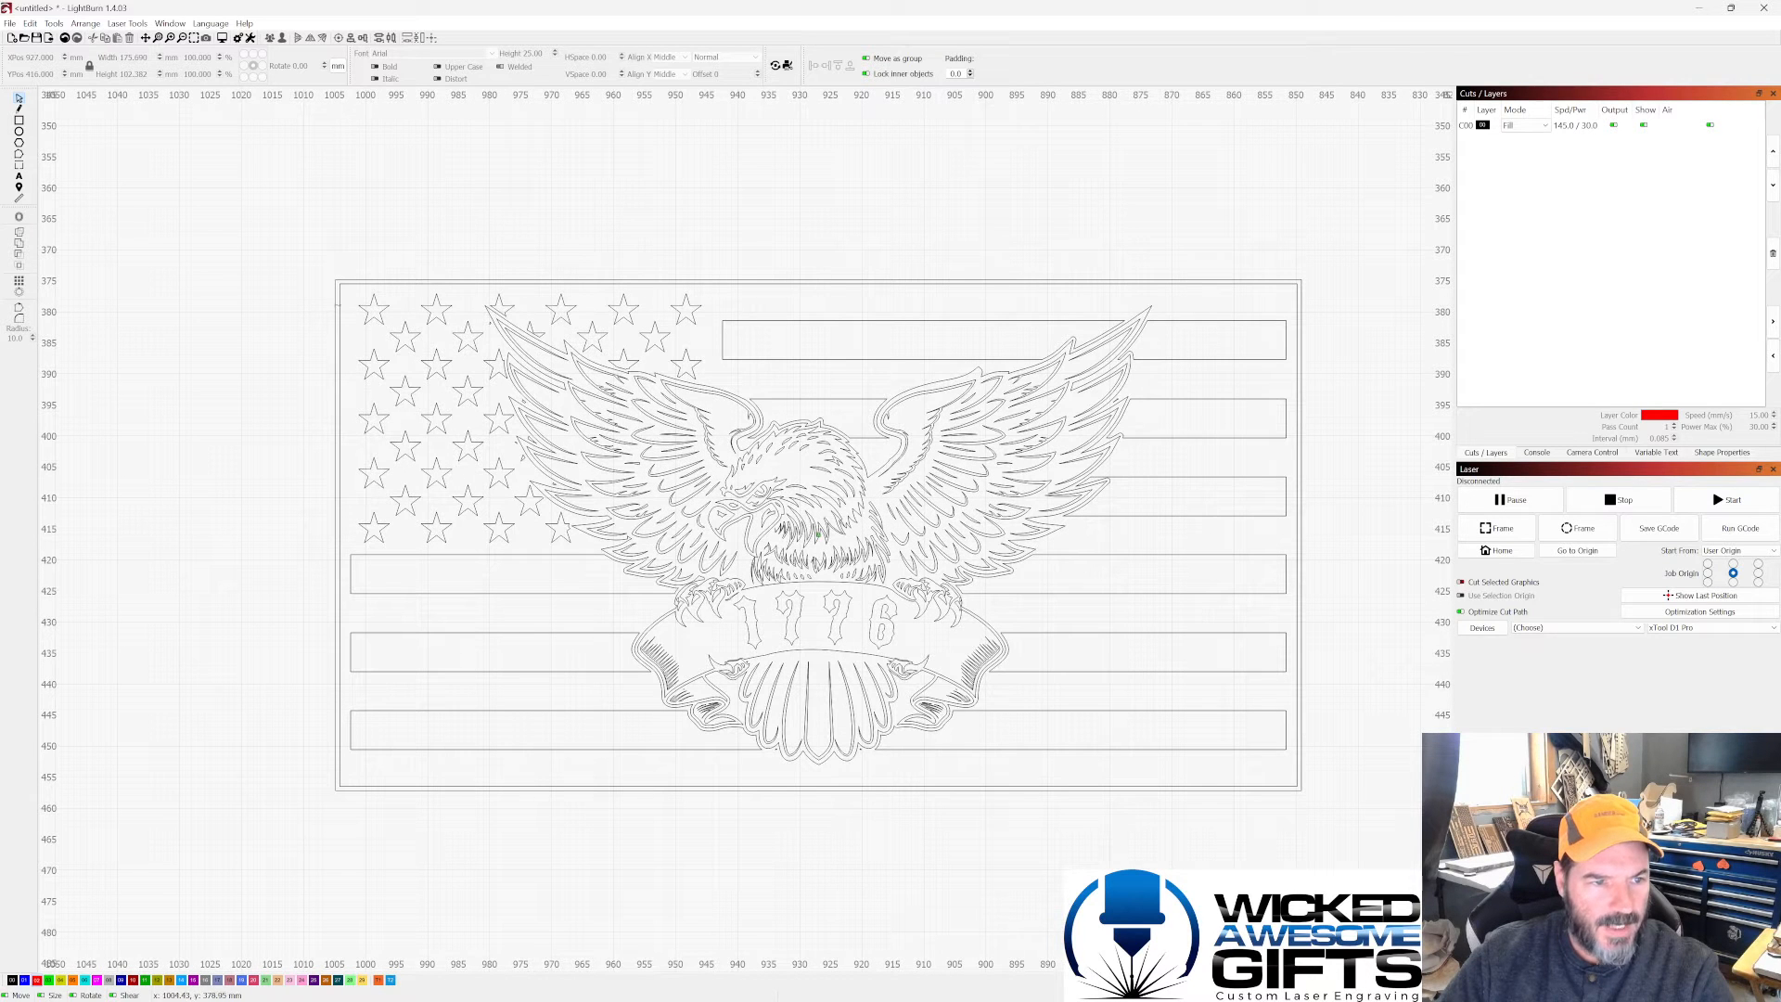
pyautogui.click(339, 305)
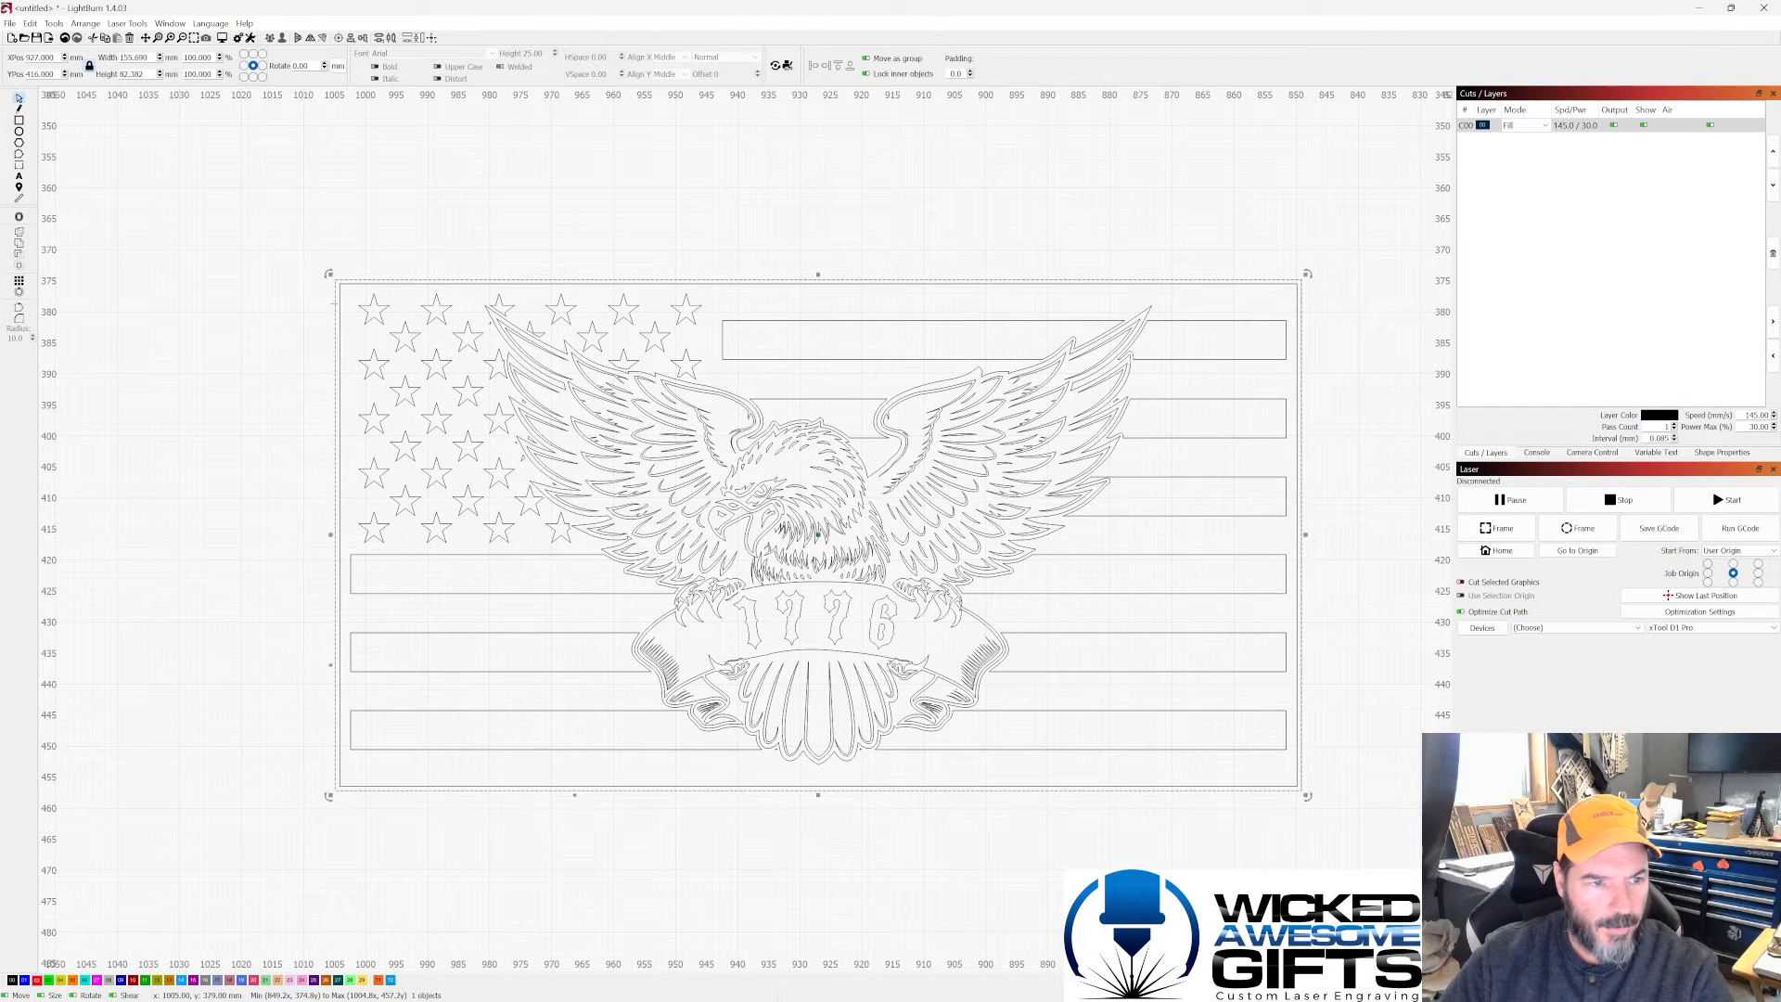
pyautogui.click(339, 306)
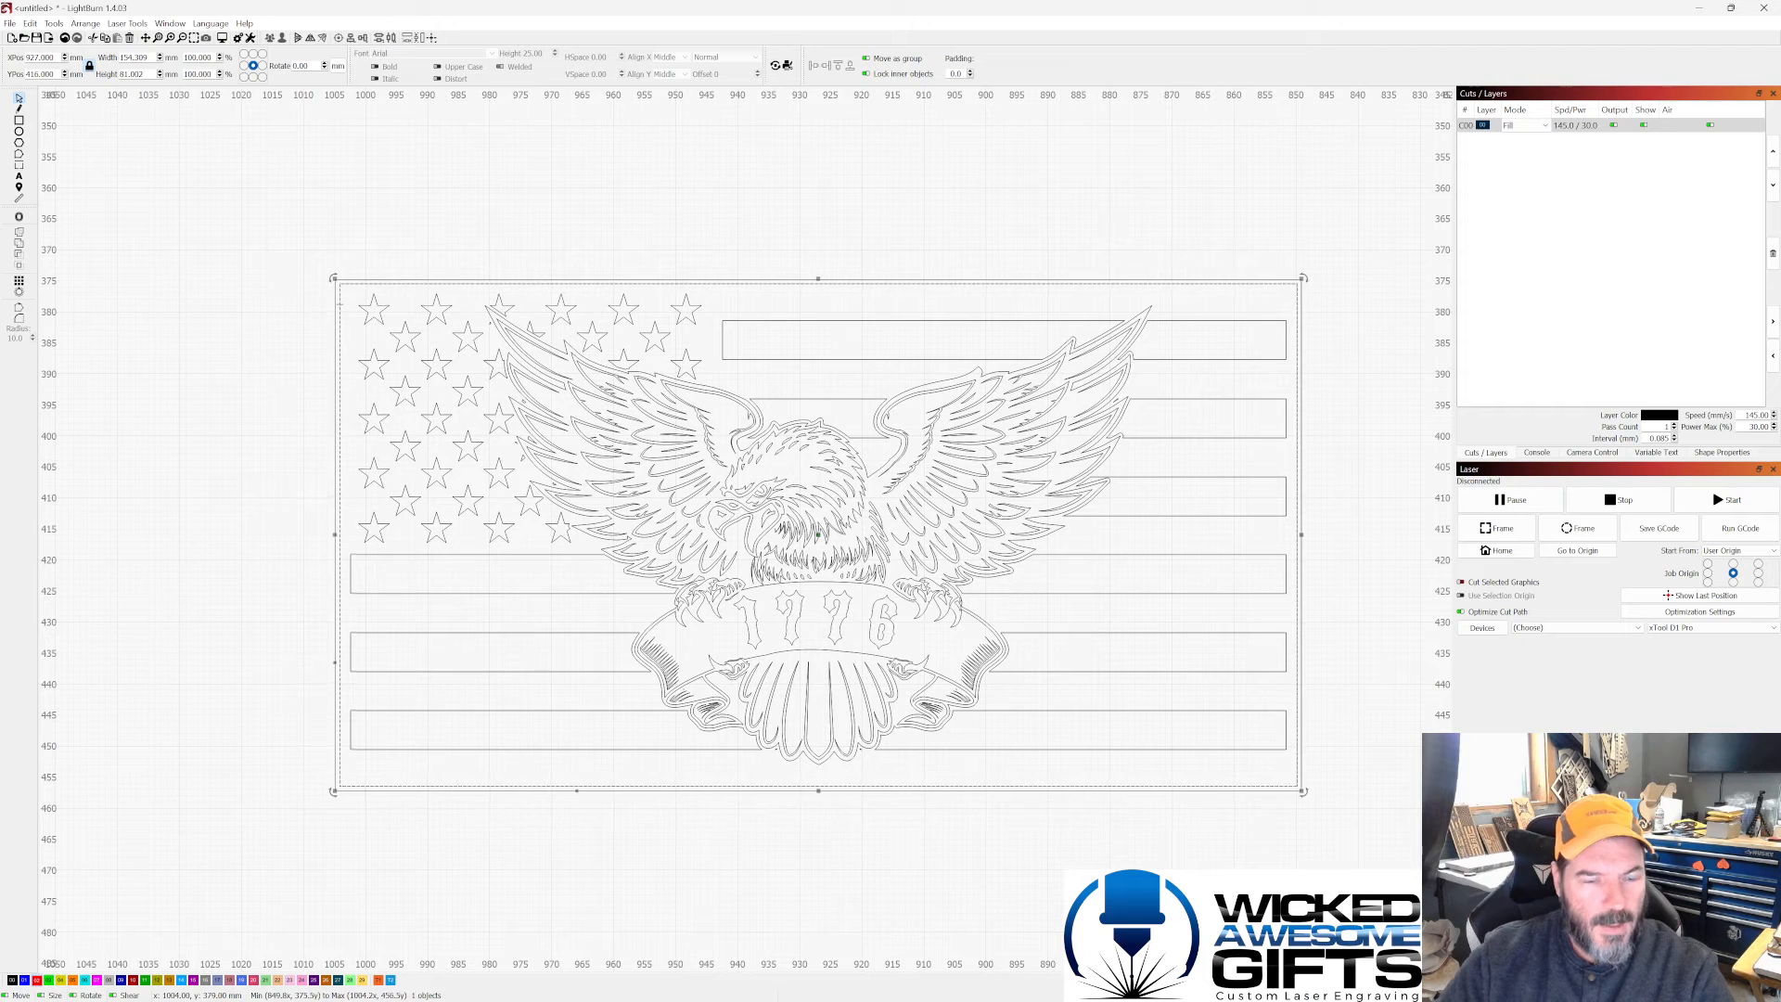
# Step: Draw a rectangle about 53 mm wide and 36 mm high in the empty area left of the flag design
pyautogui.scroll(-2, 356, 297)
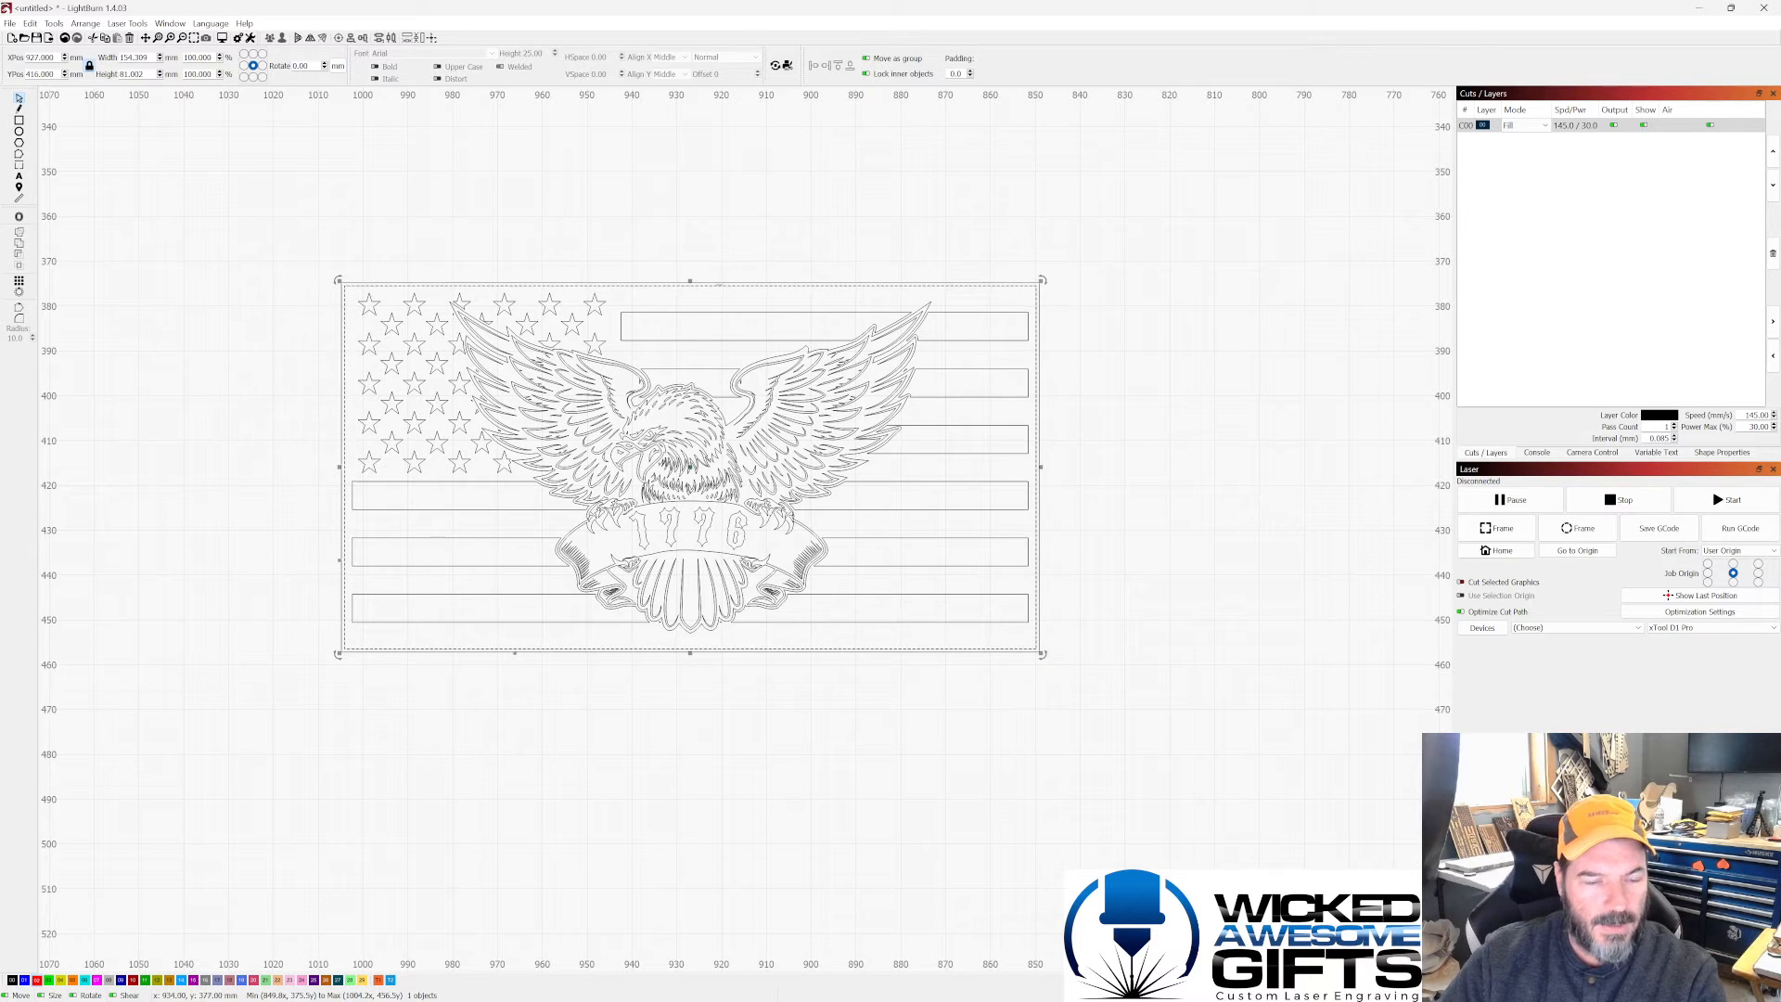
pyautogui.scroll(-2, 658, 304)
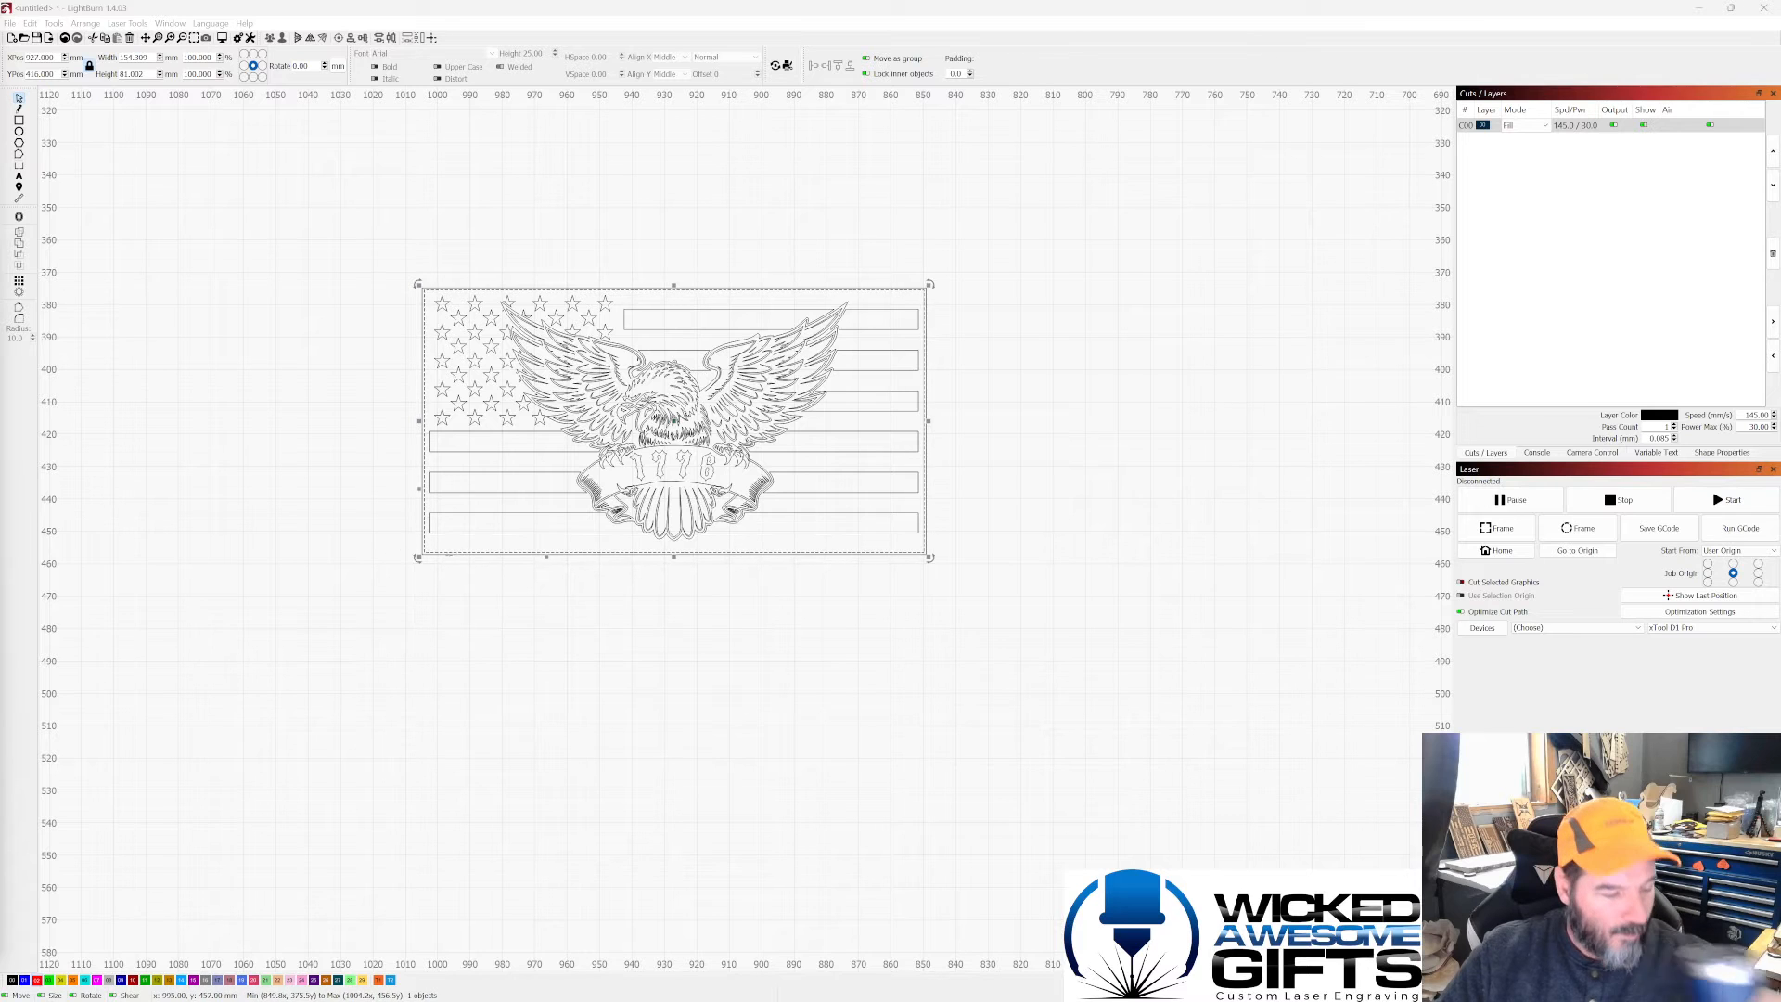
pyautogui.scroll(-1, 442, 560)
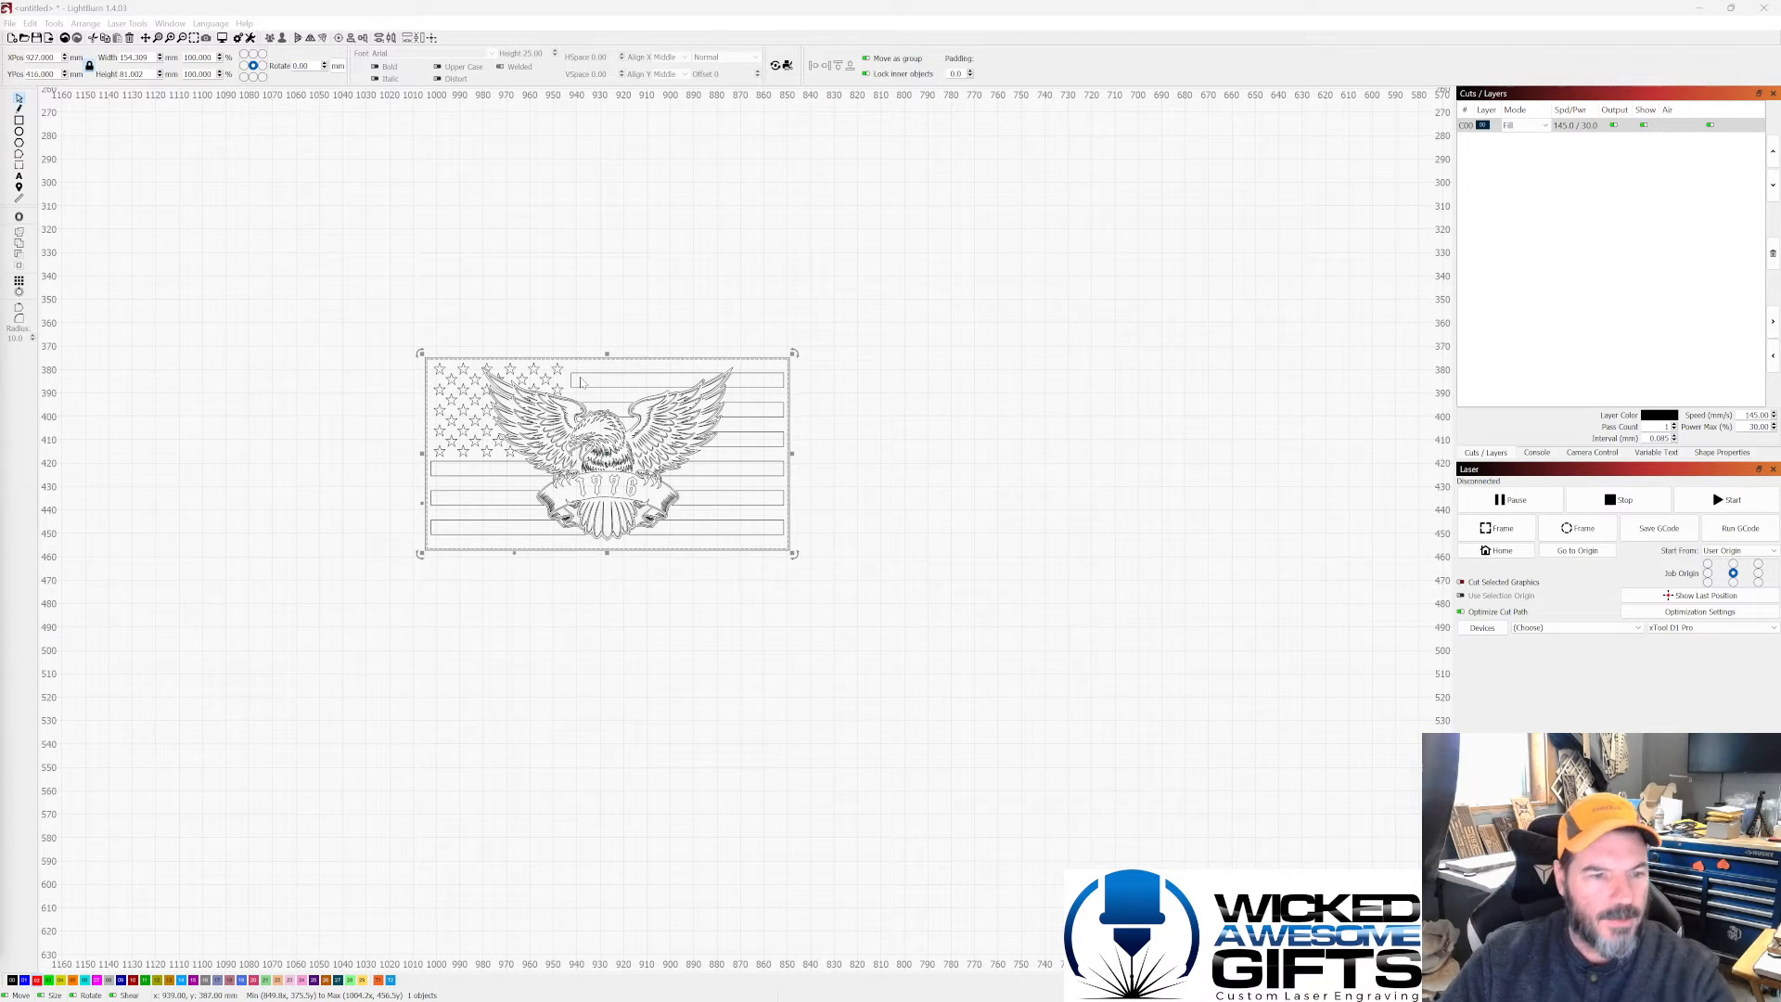
pyautogui.scroll(-1, 824, 313)
pyautogui.scroll(-1, 824, 313)
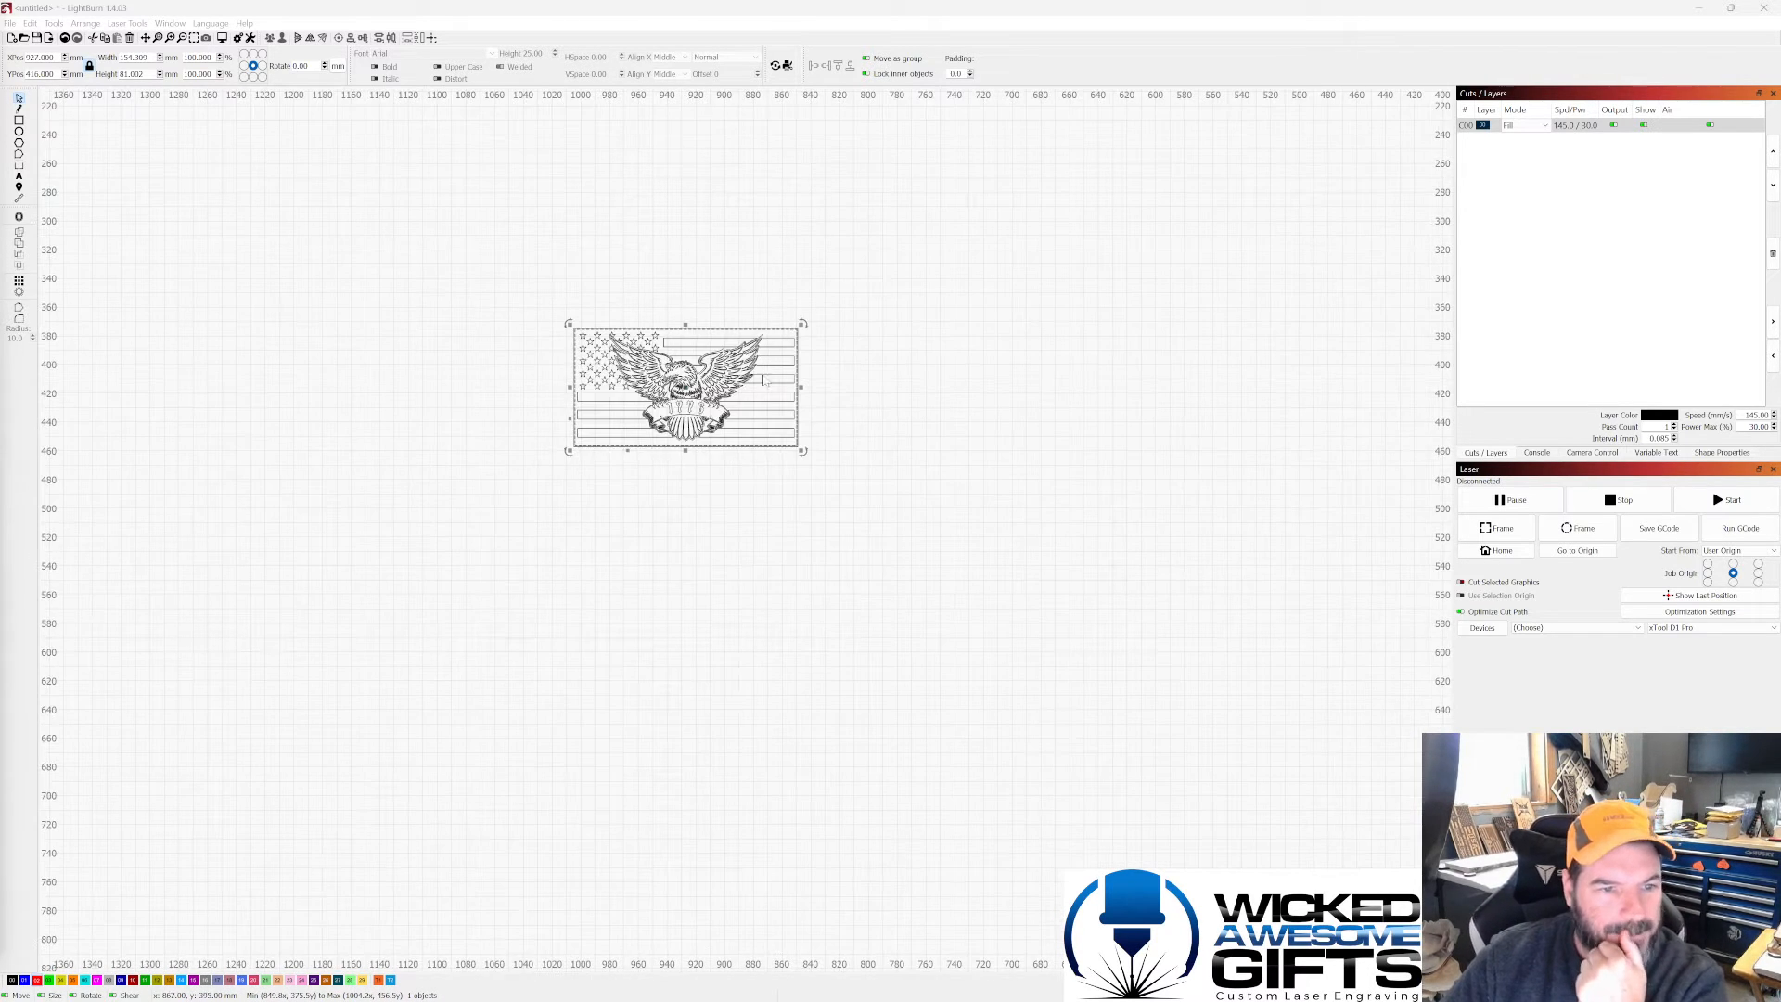
pyautogui.scroll(-1, 869, 365)
pyautogui.scroll(3, 589, 366)
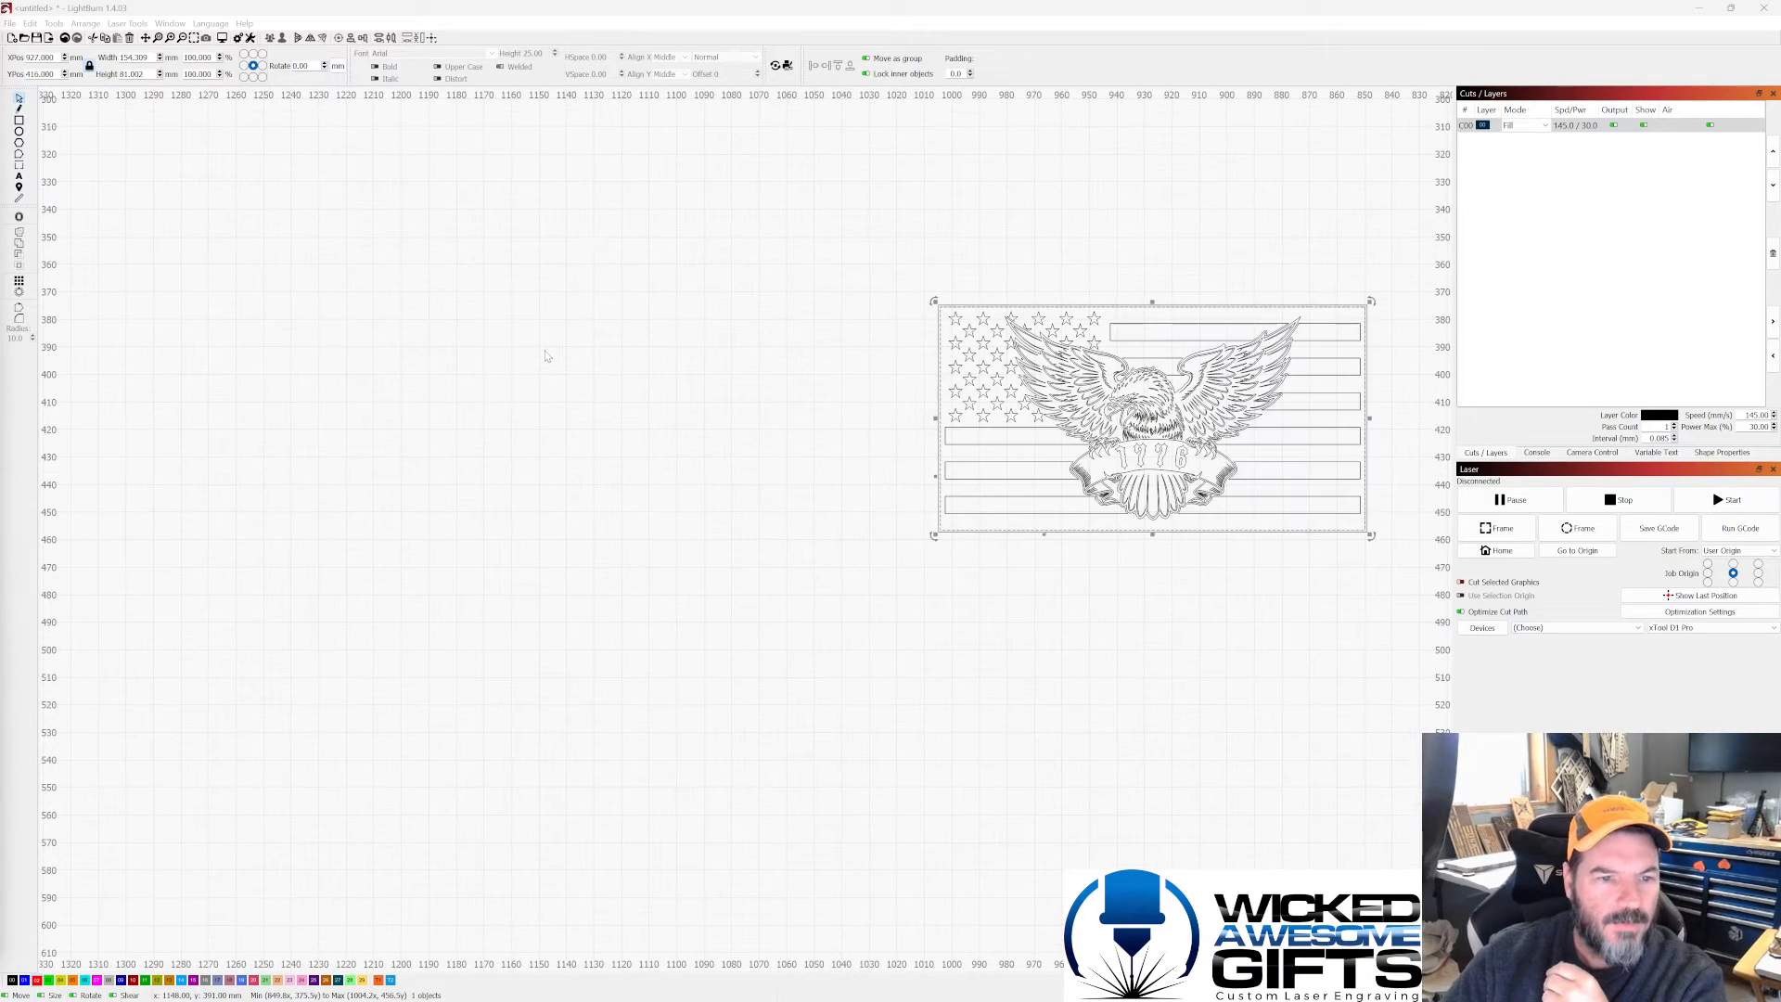
pyautogui.hotkey('ctrl', 'r')
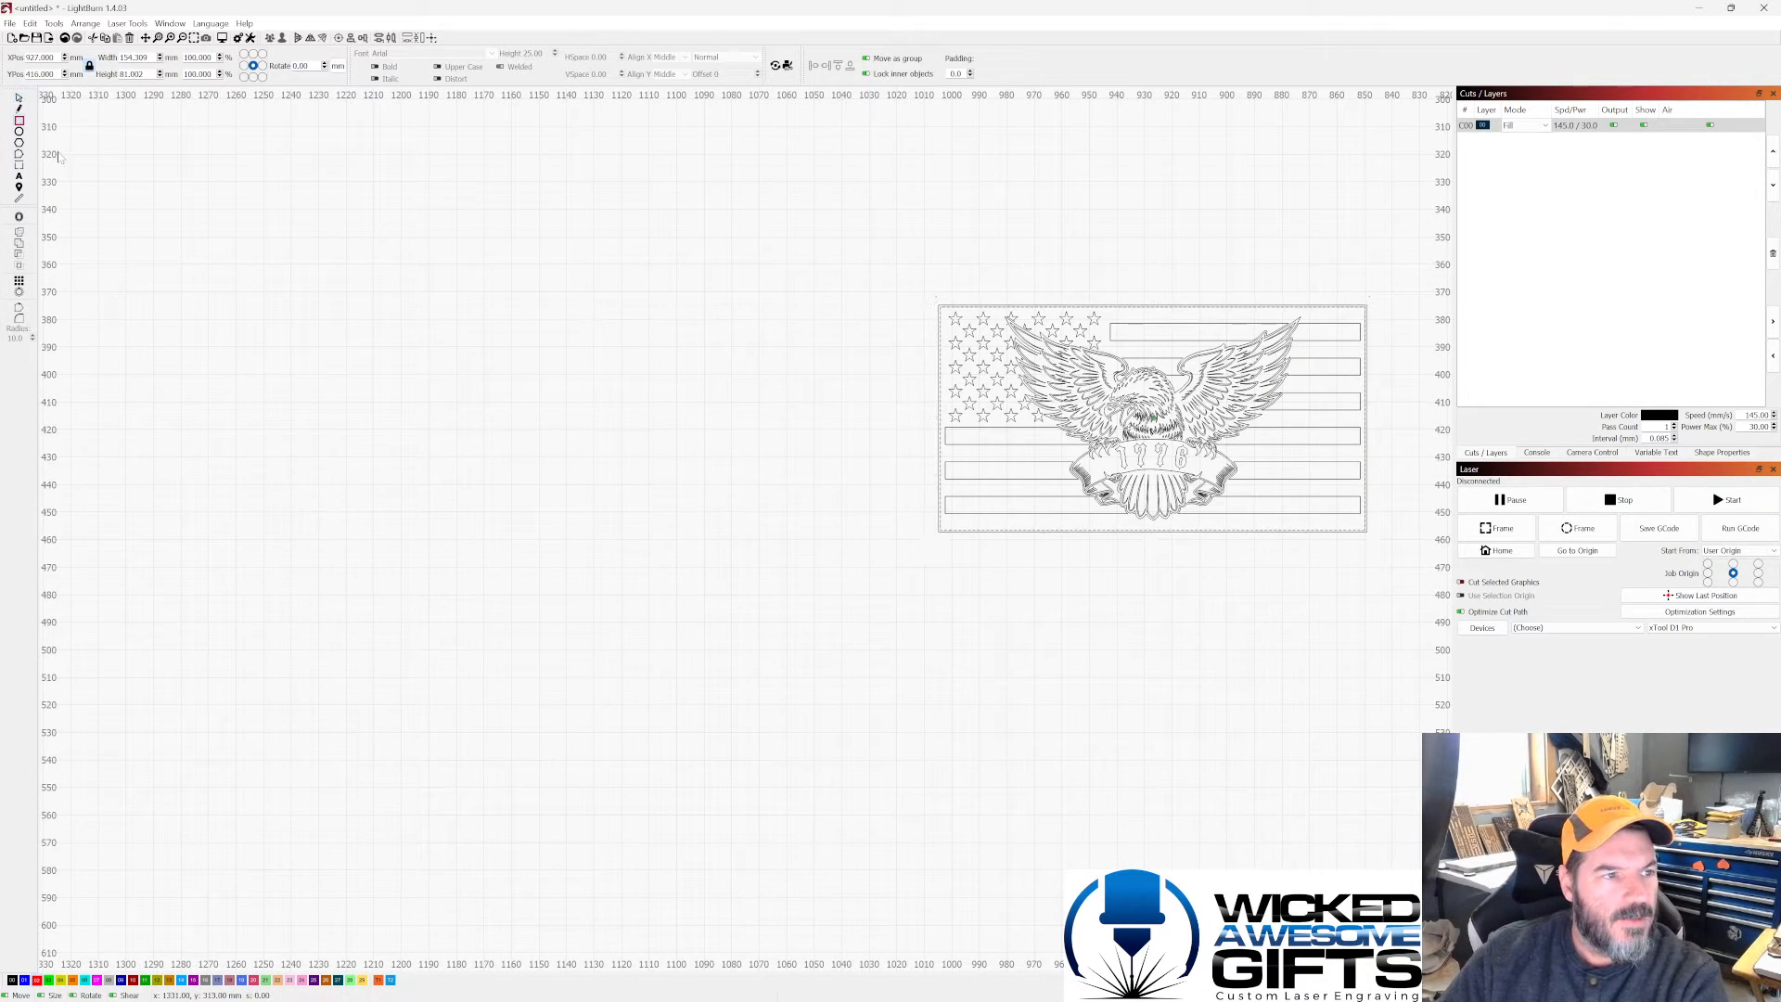
pyautogui.moveTo(393, 301); pyautogui.dragTo(539, 399)
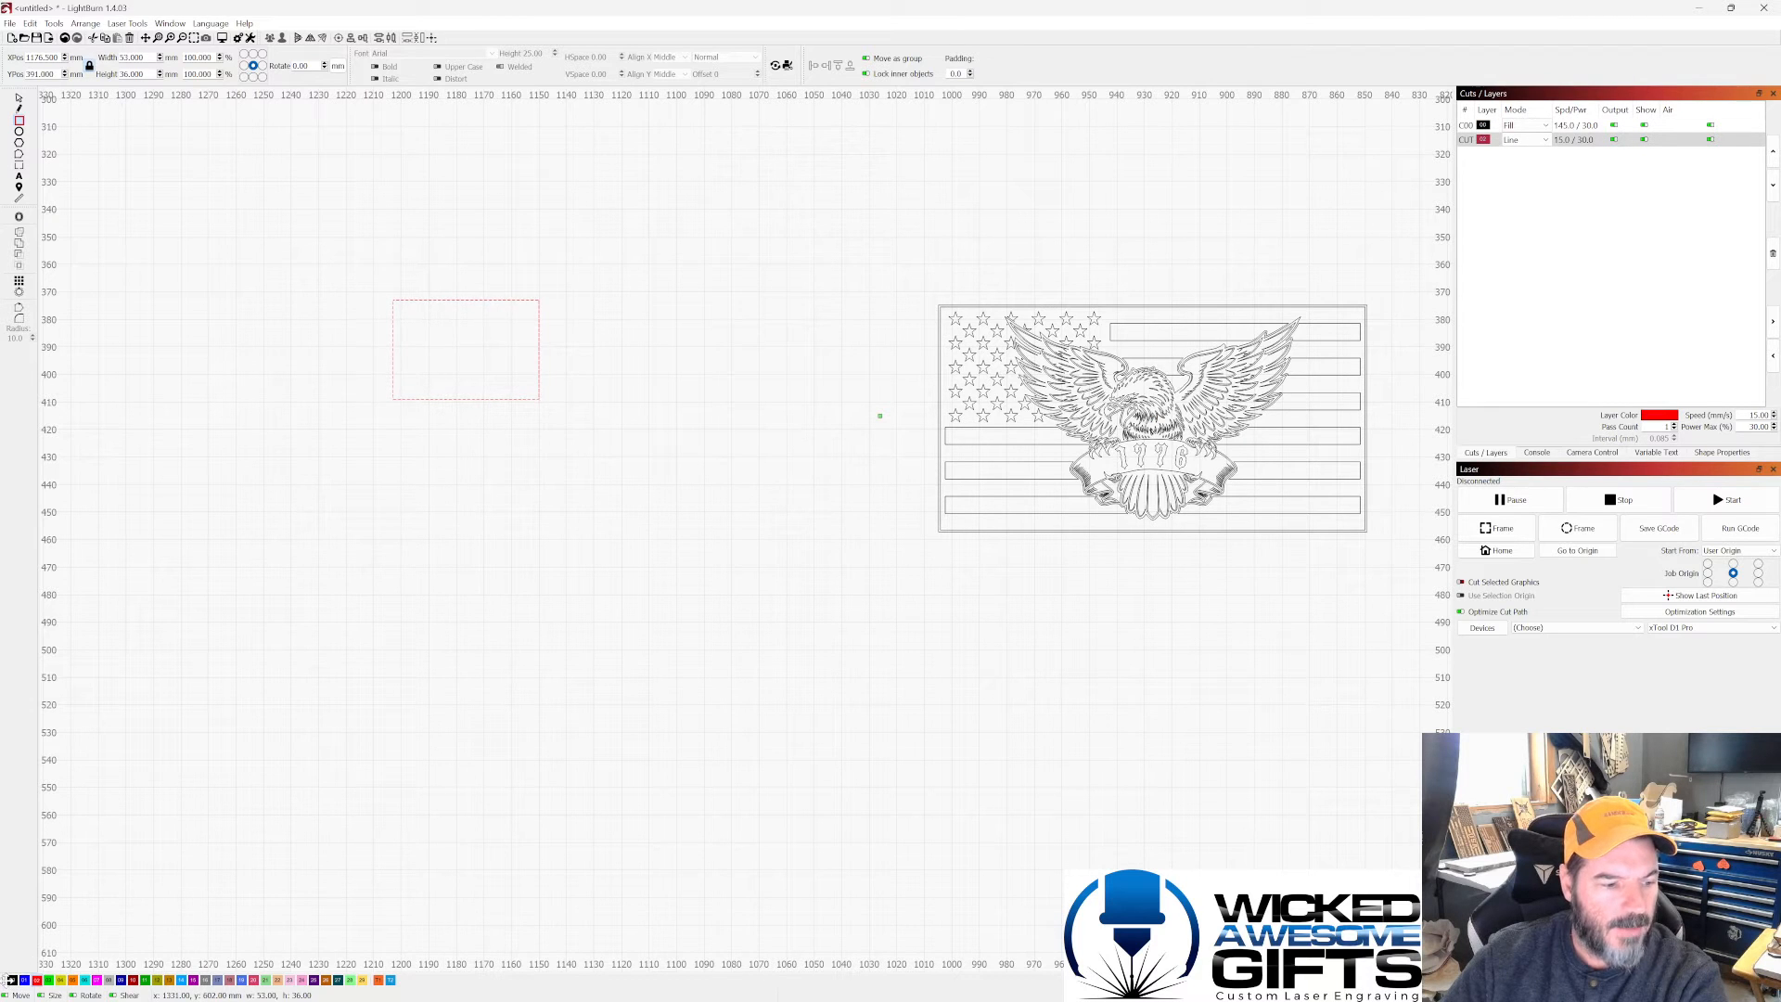
# Step: Assign the new rectangle to the black Fill layer
pyautogui.click(13, 980)
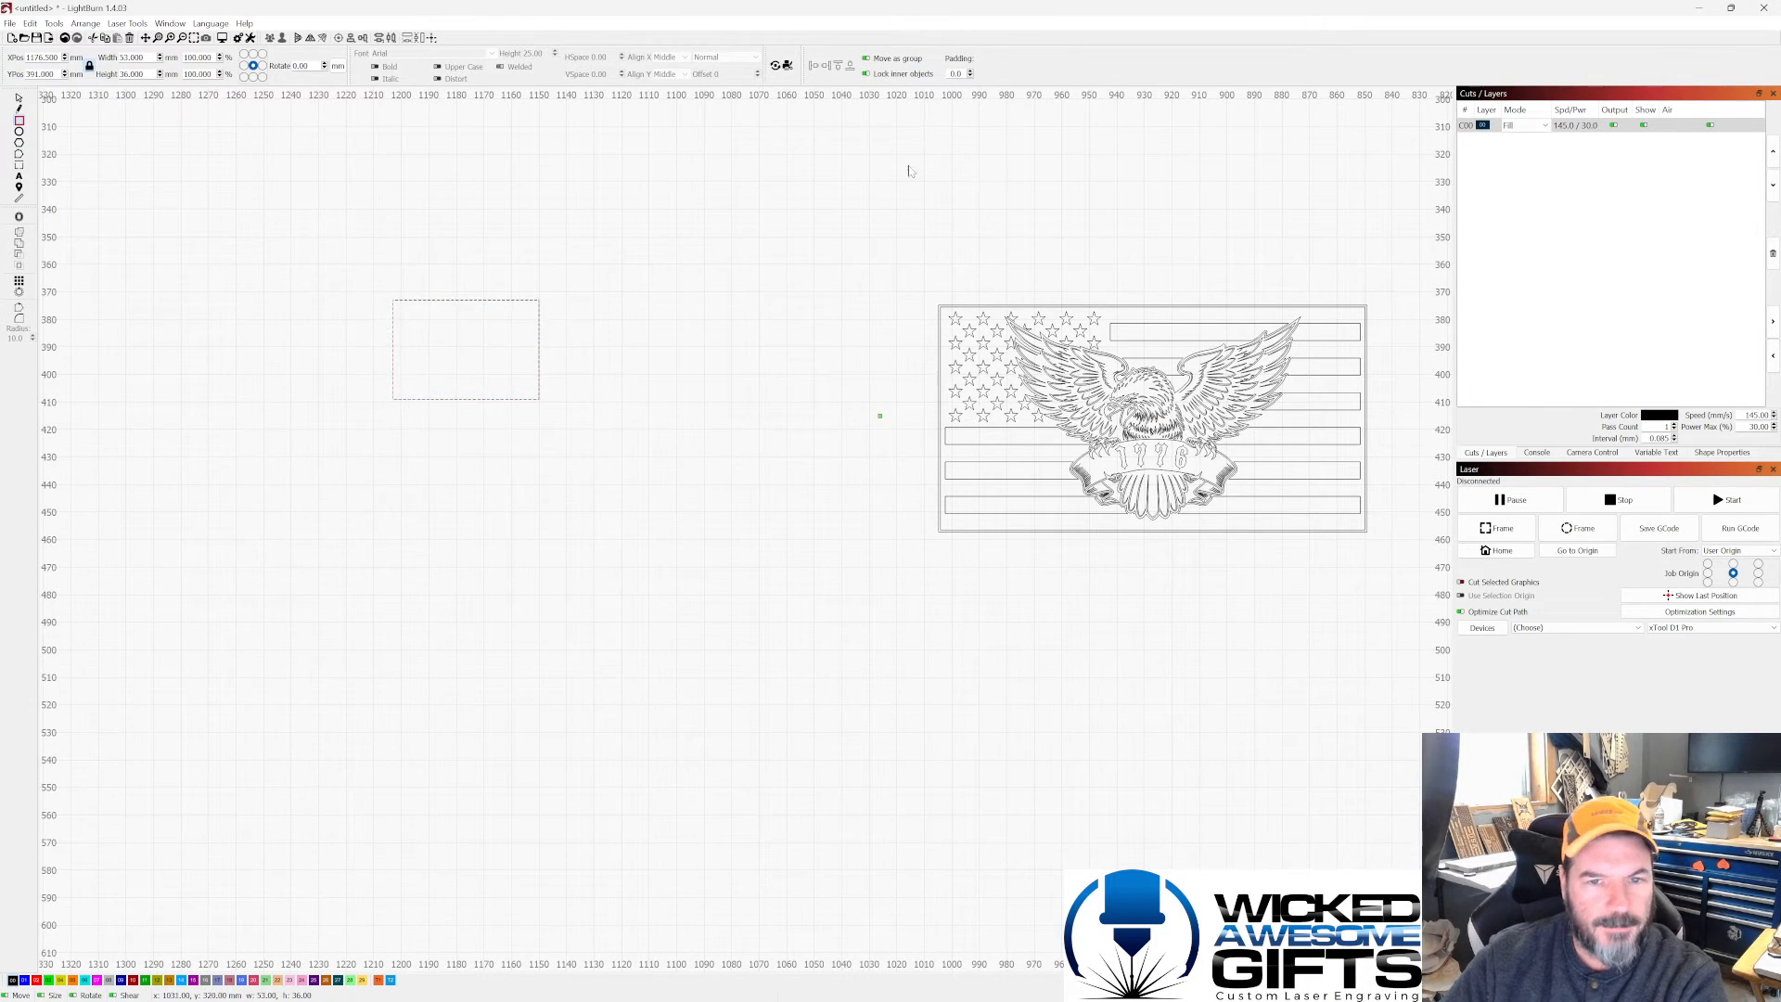
pyautogui.scroll(-6, 908, 171)
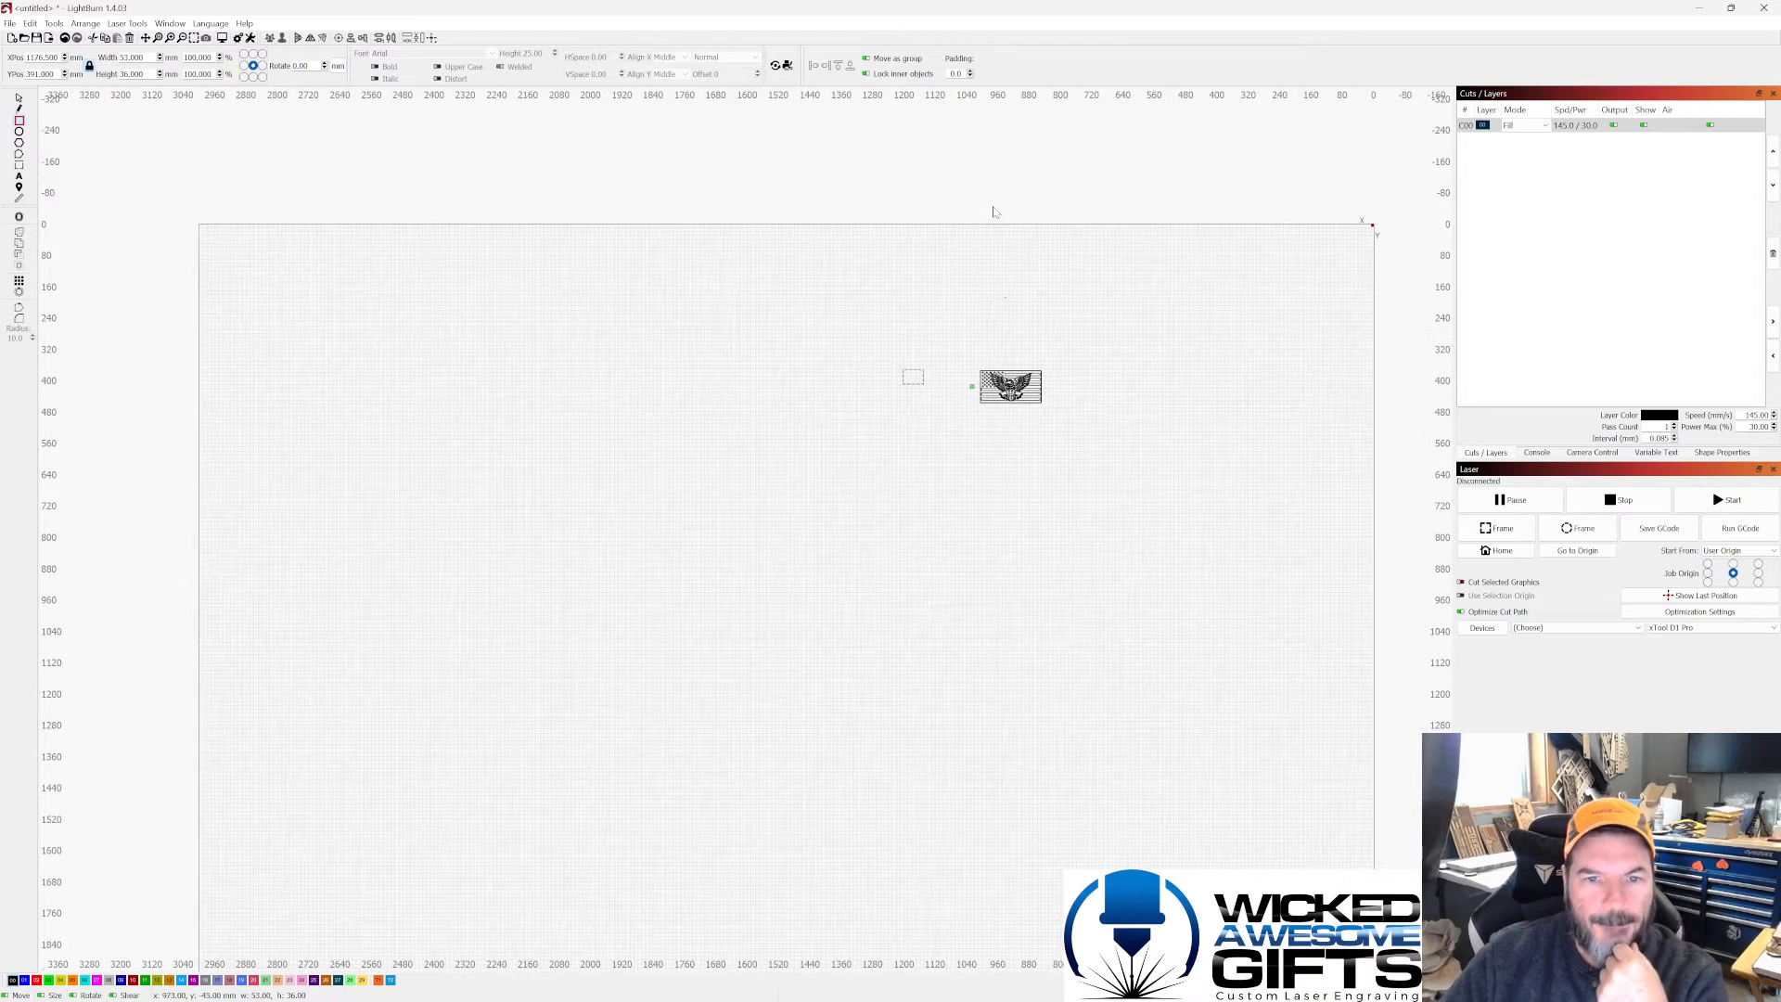
pyautogui.click(991, 382)
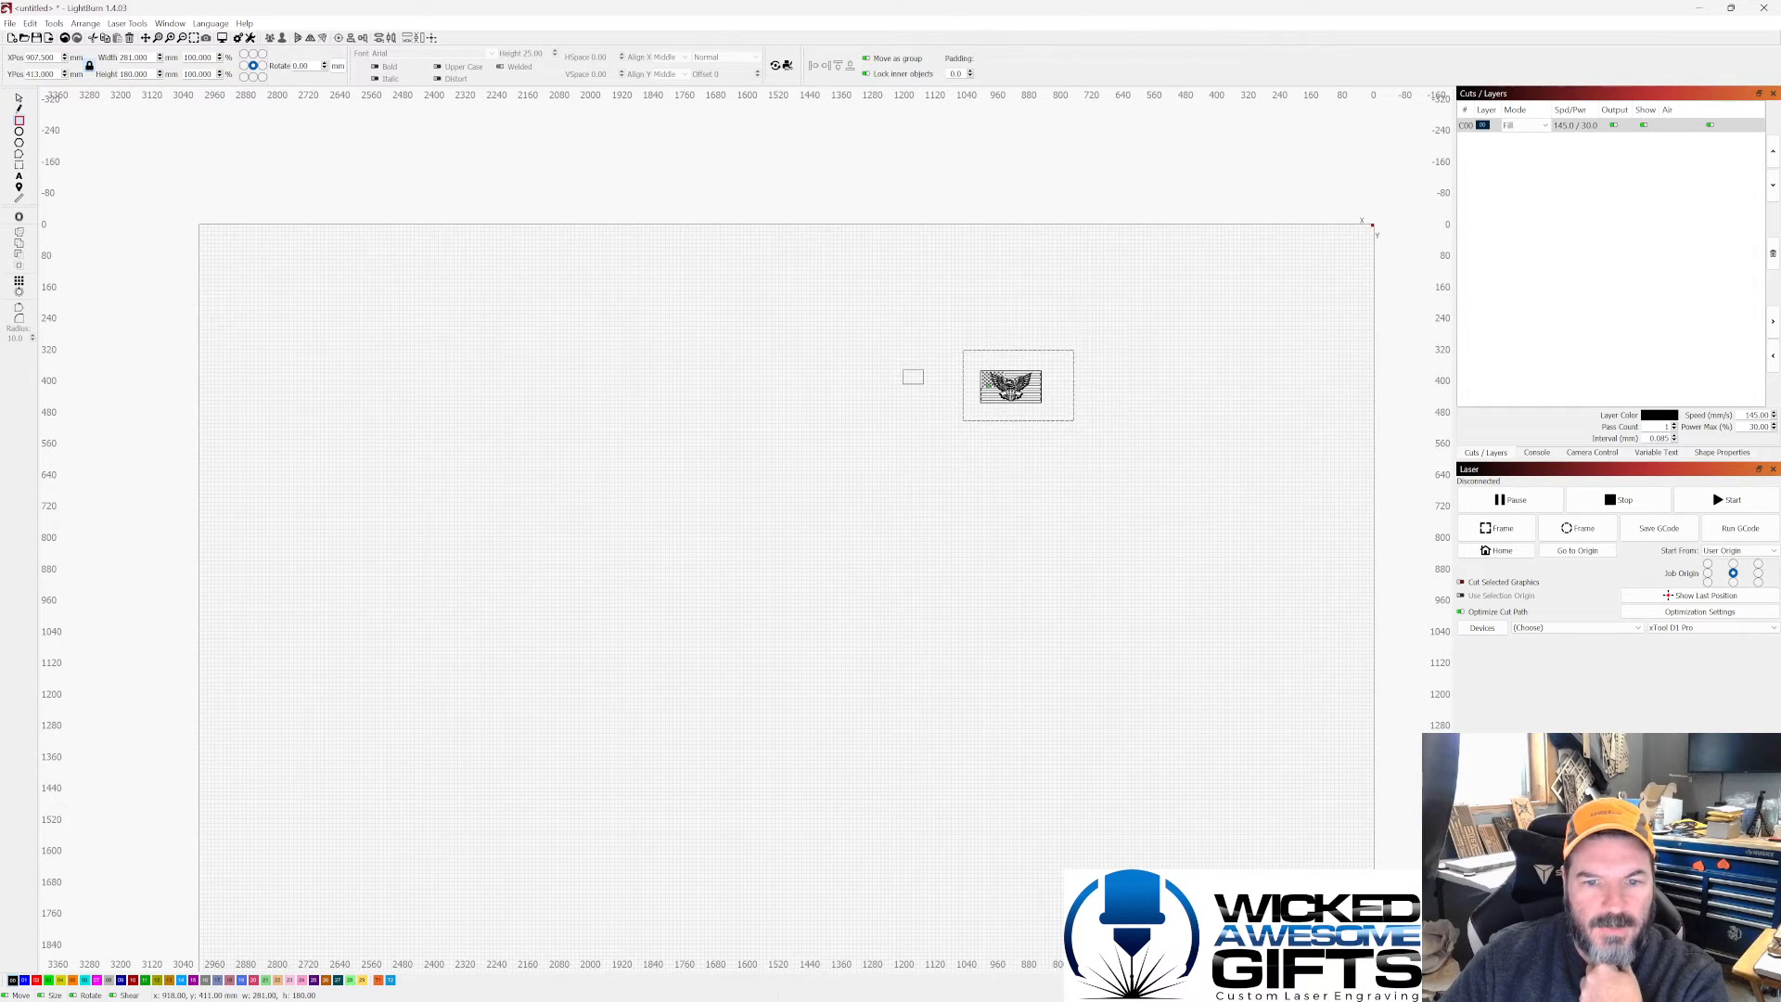
pyautogui.moveTo(1014, 385); pyautogui.dragTo(1037, 269)
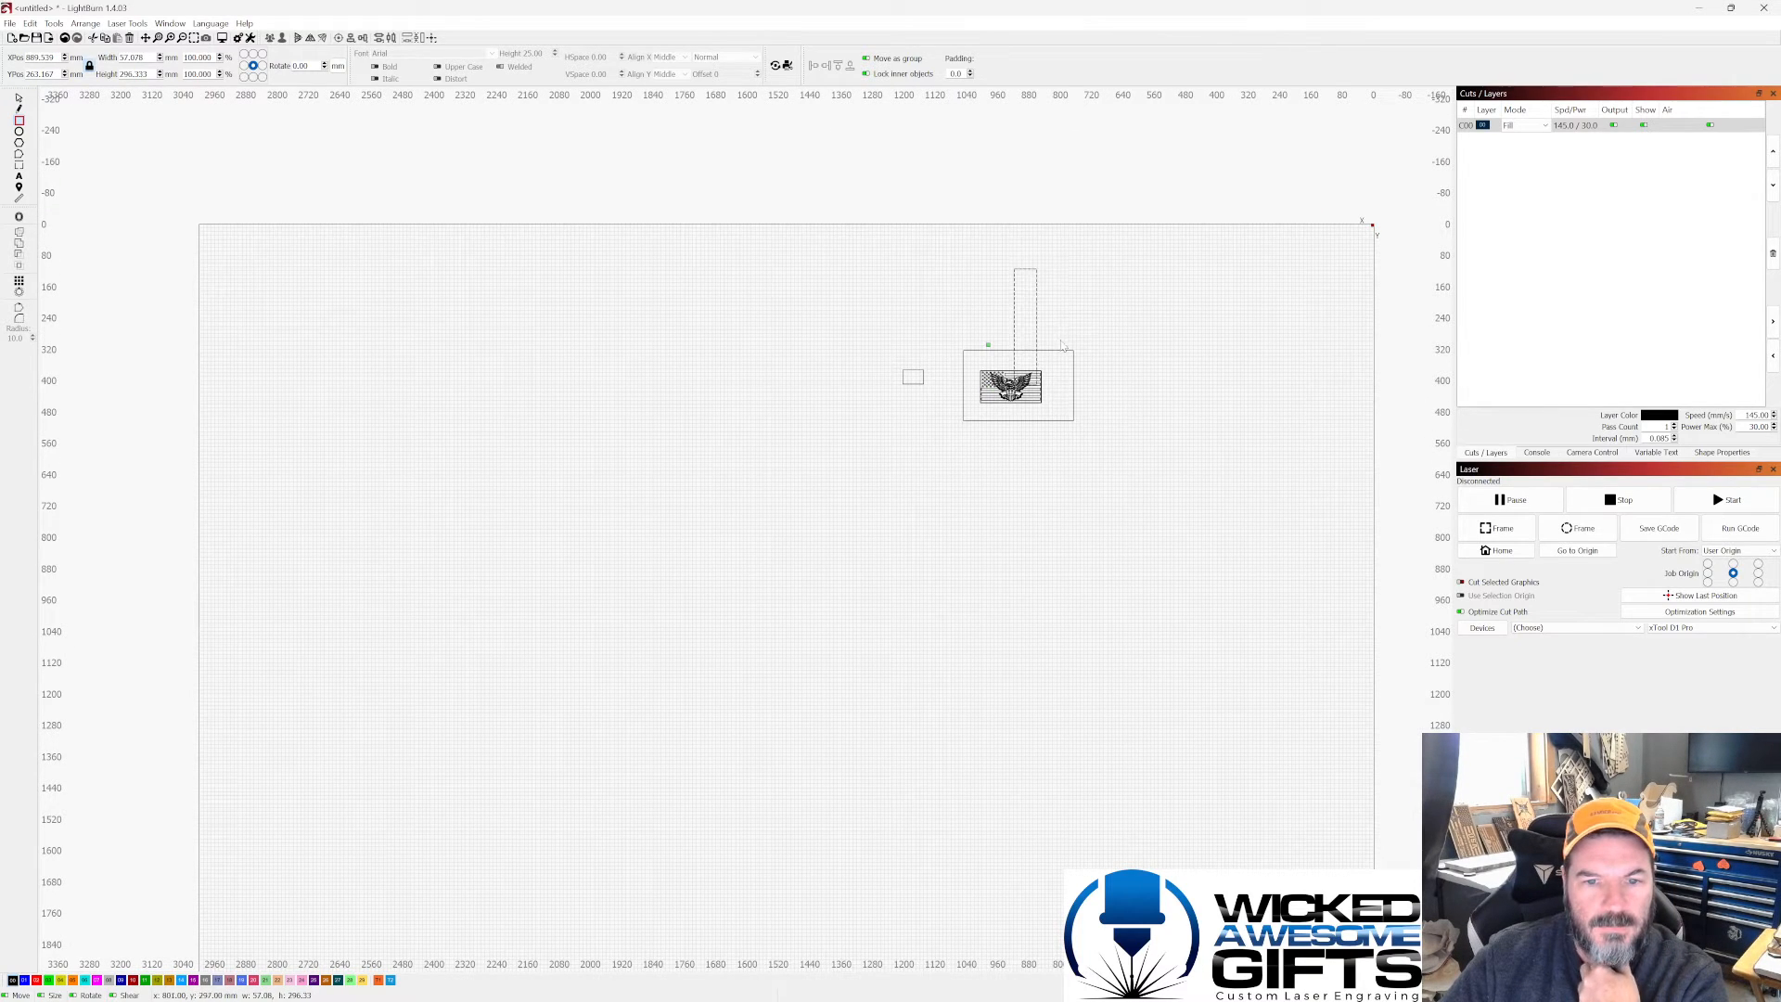
pyautogui.click(18, 98)
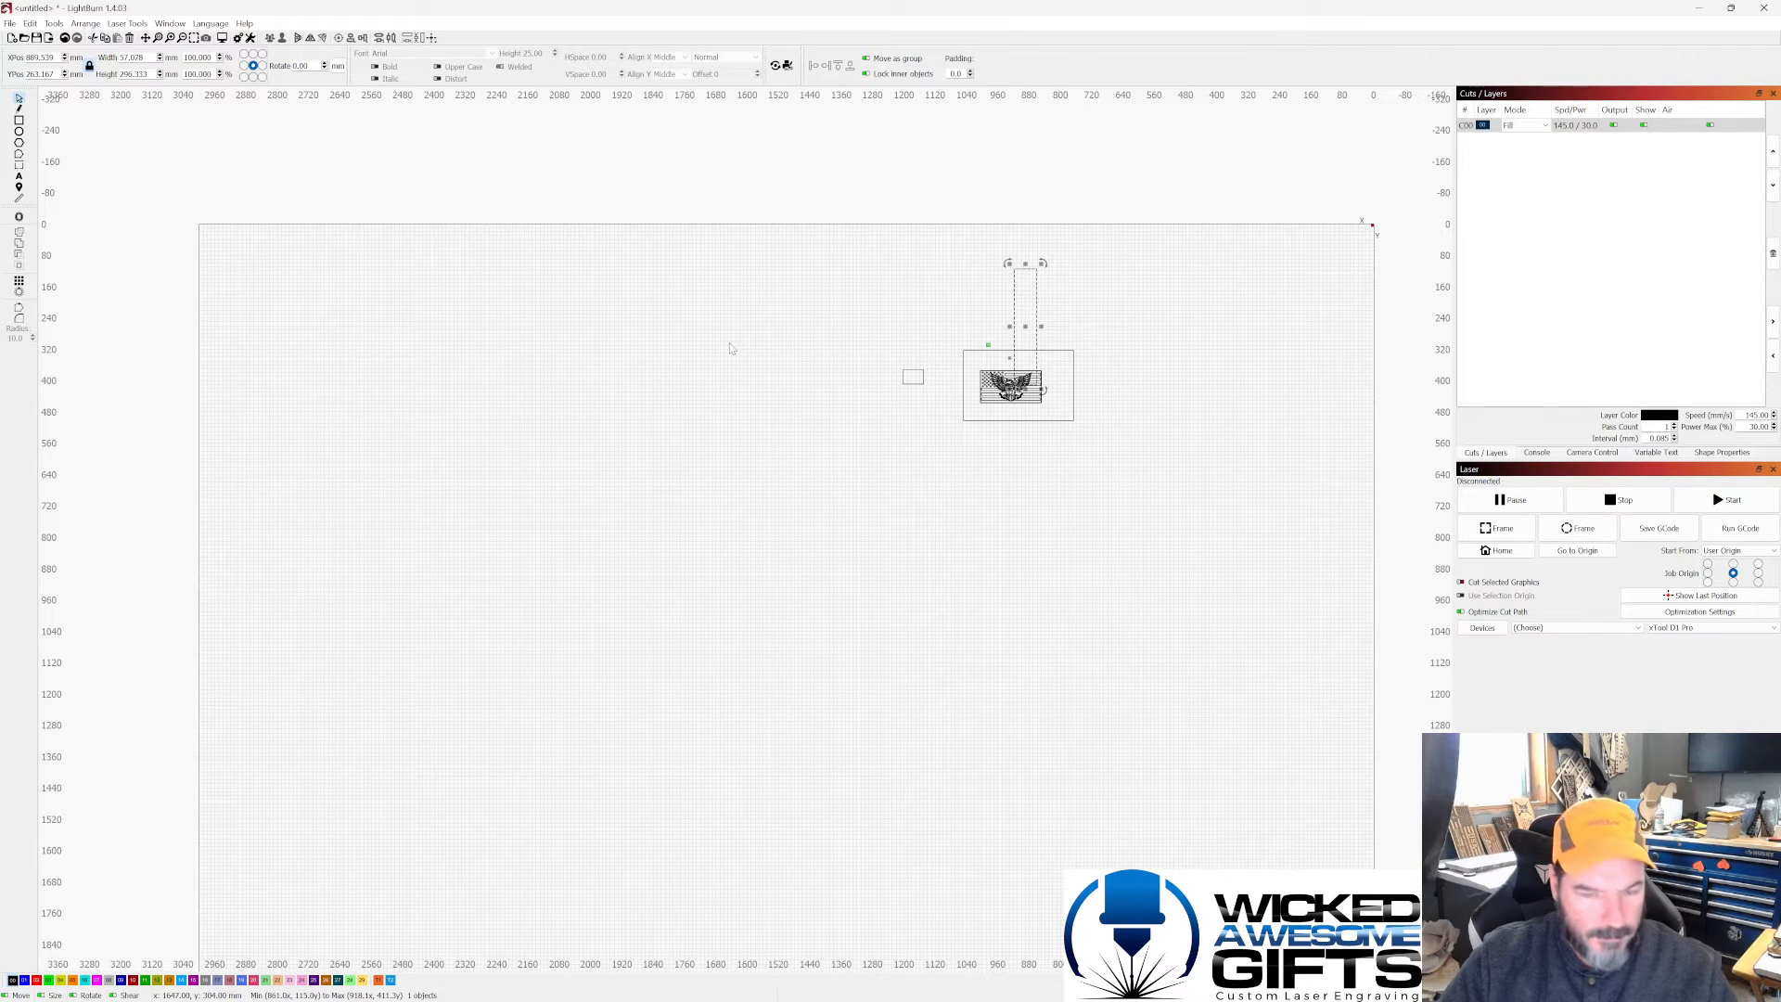
pyautogui.hotkey('ctrl', 'z')
pyautogui.hotkey('ctrl', 'z')
# Step: Select the whole eagle flag design and move it above the work area, away from the rectangle
pyautogui.click(996, 320)
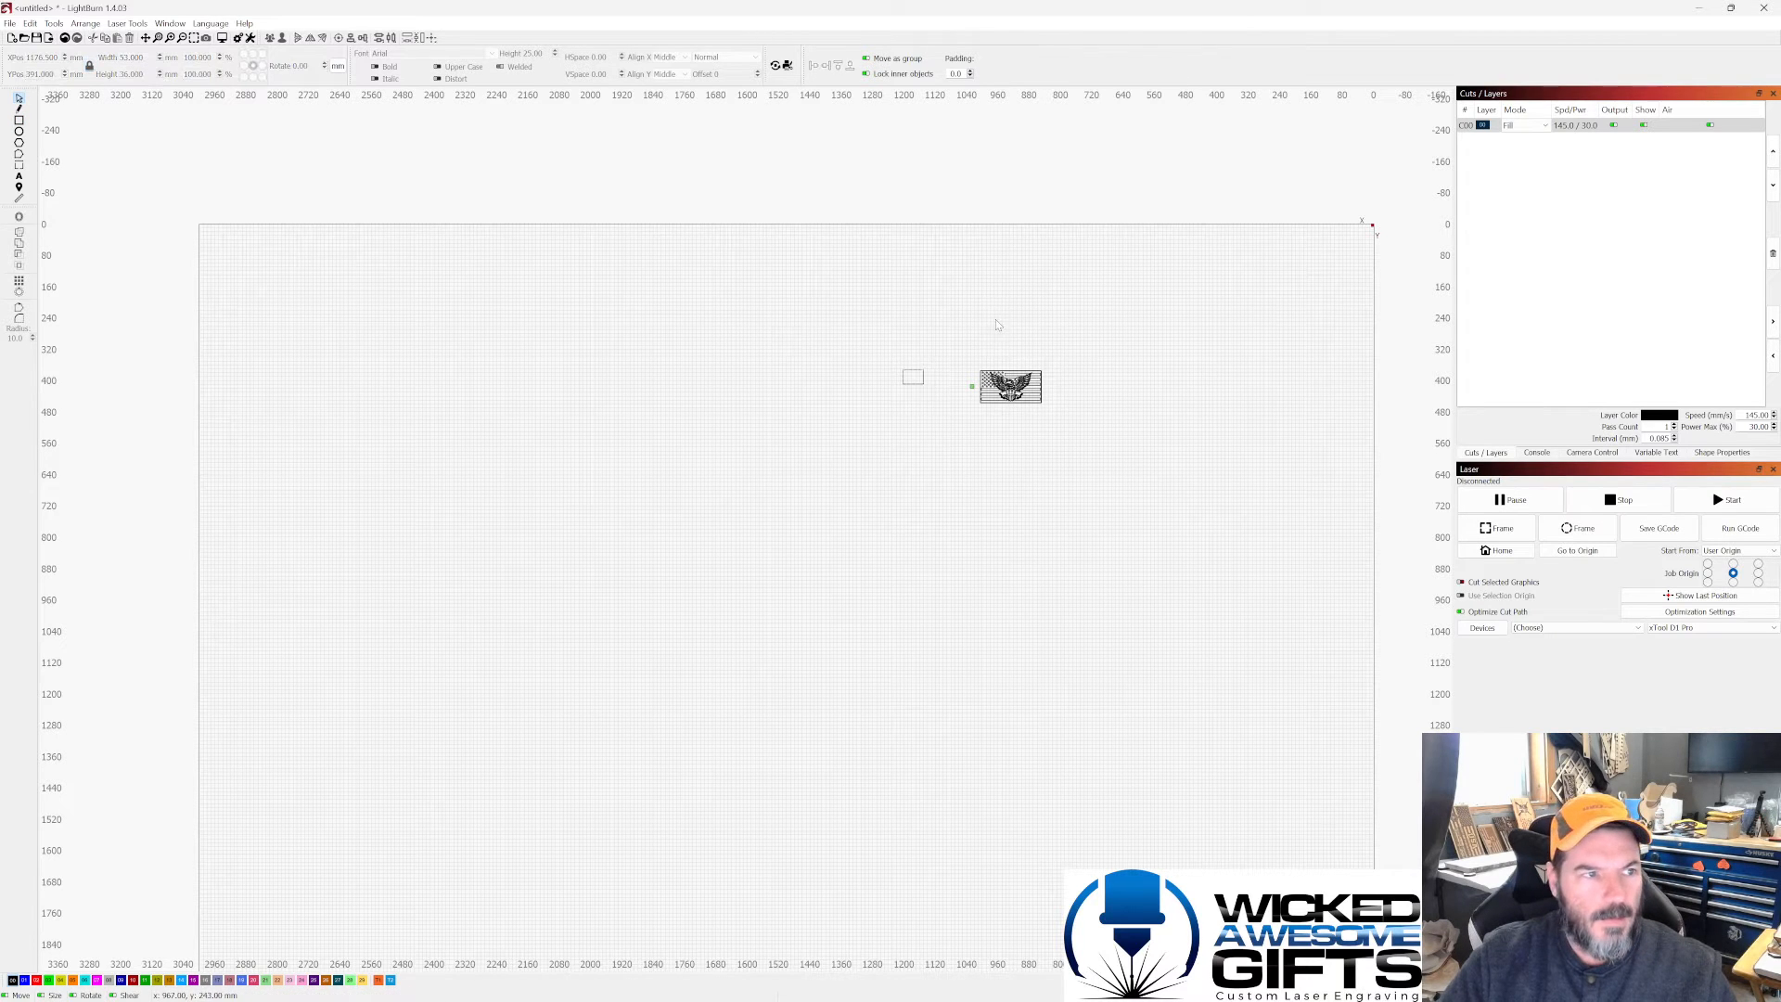
pyautogui.moveTo(983, 405); pyautogui.dragTo(1024, 188)
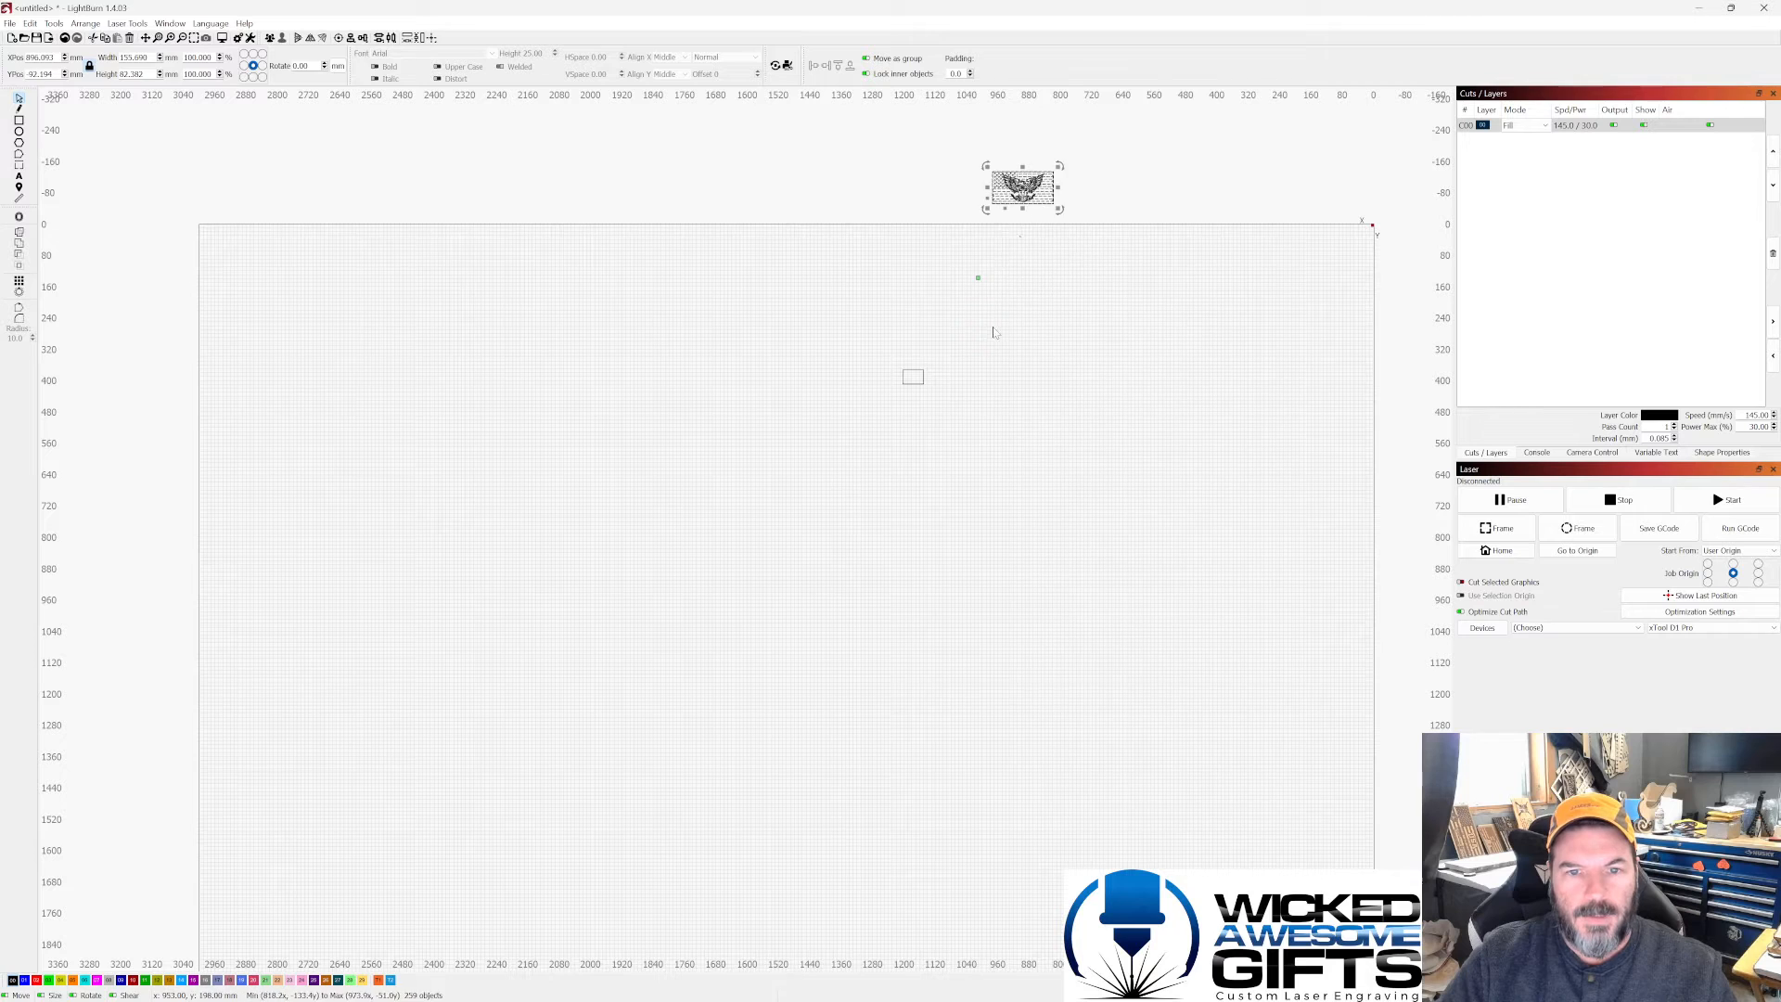
pyautogui.click(994, 334)
# Step: Preview the engraving, look closely at how the single rectangle is filled, and close the preview
pyautogui.scroll(10, 913, 353)
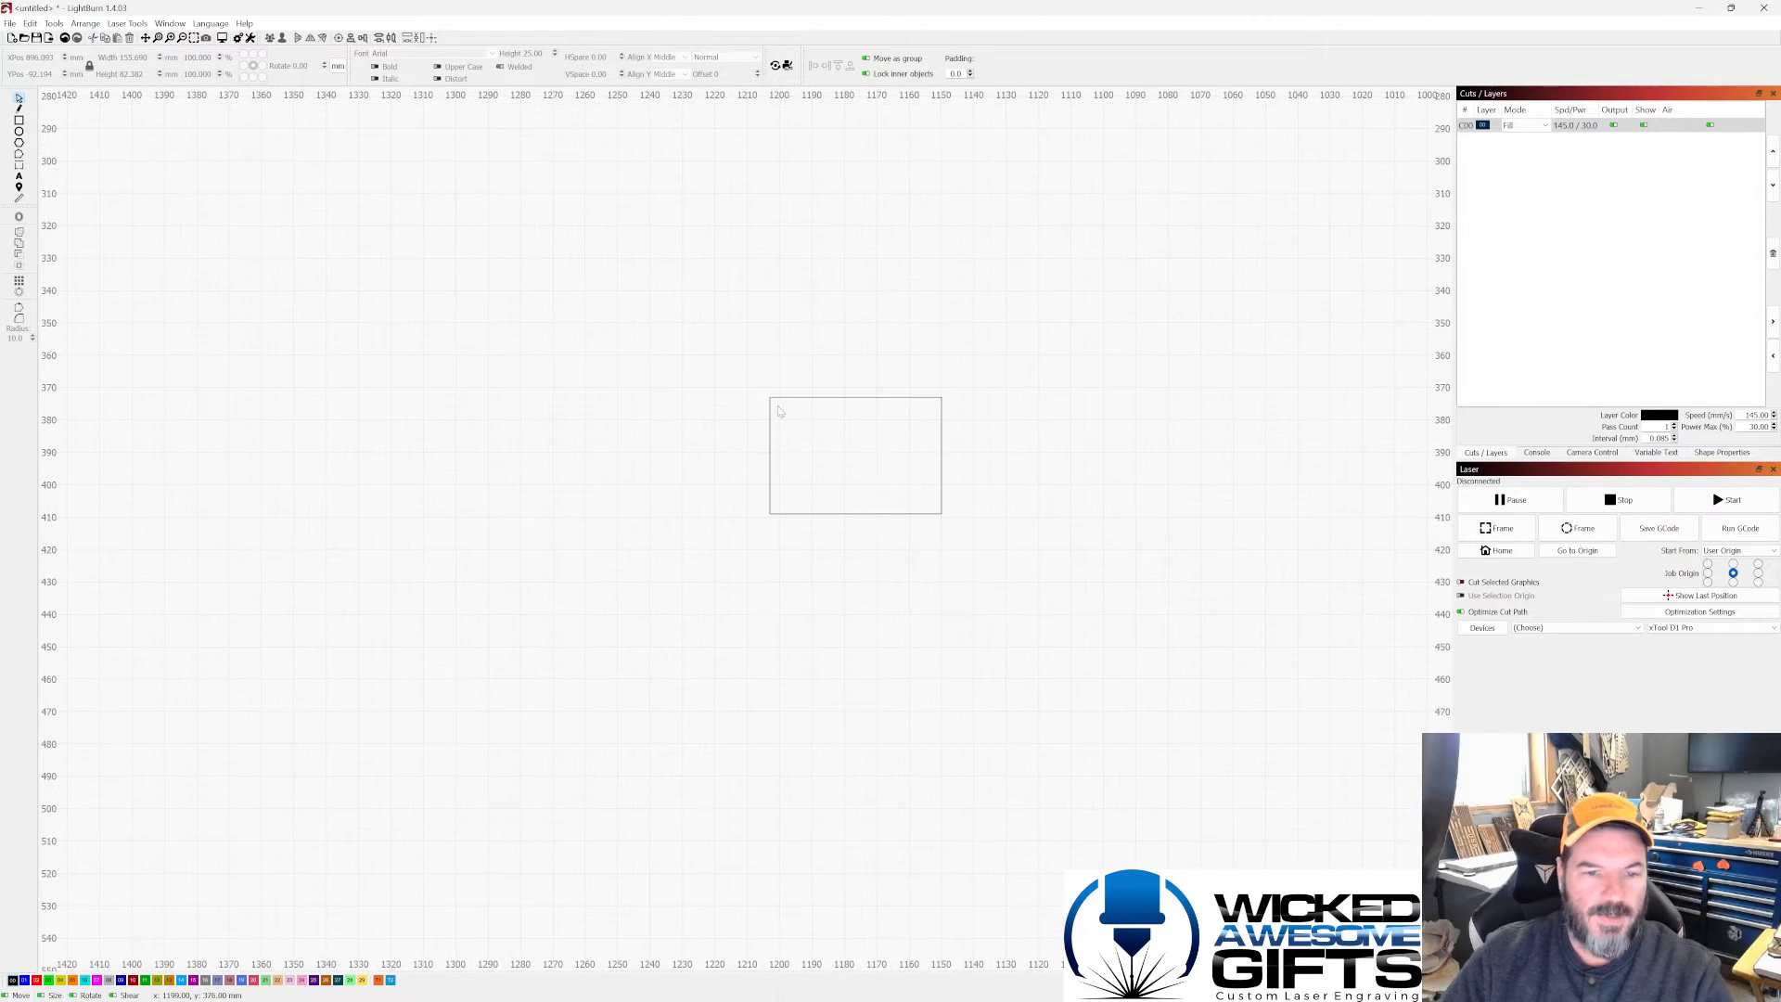
pyautogui.scroll(-2, 965, 452)
pyautogui.scroll(3, 963, 485)
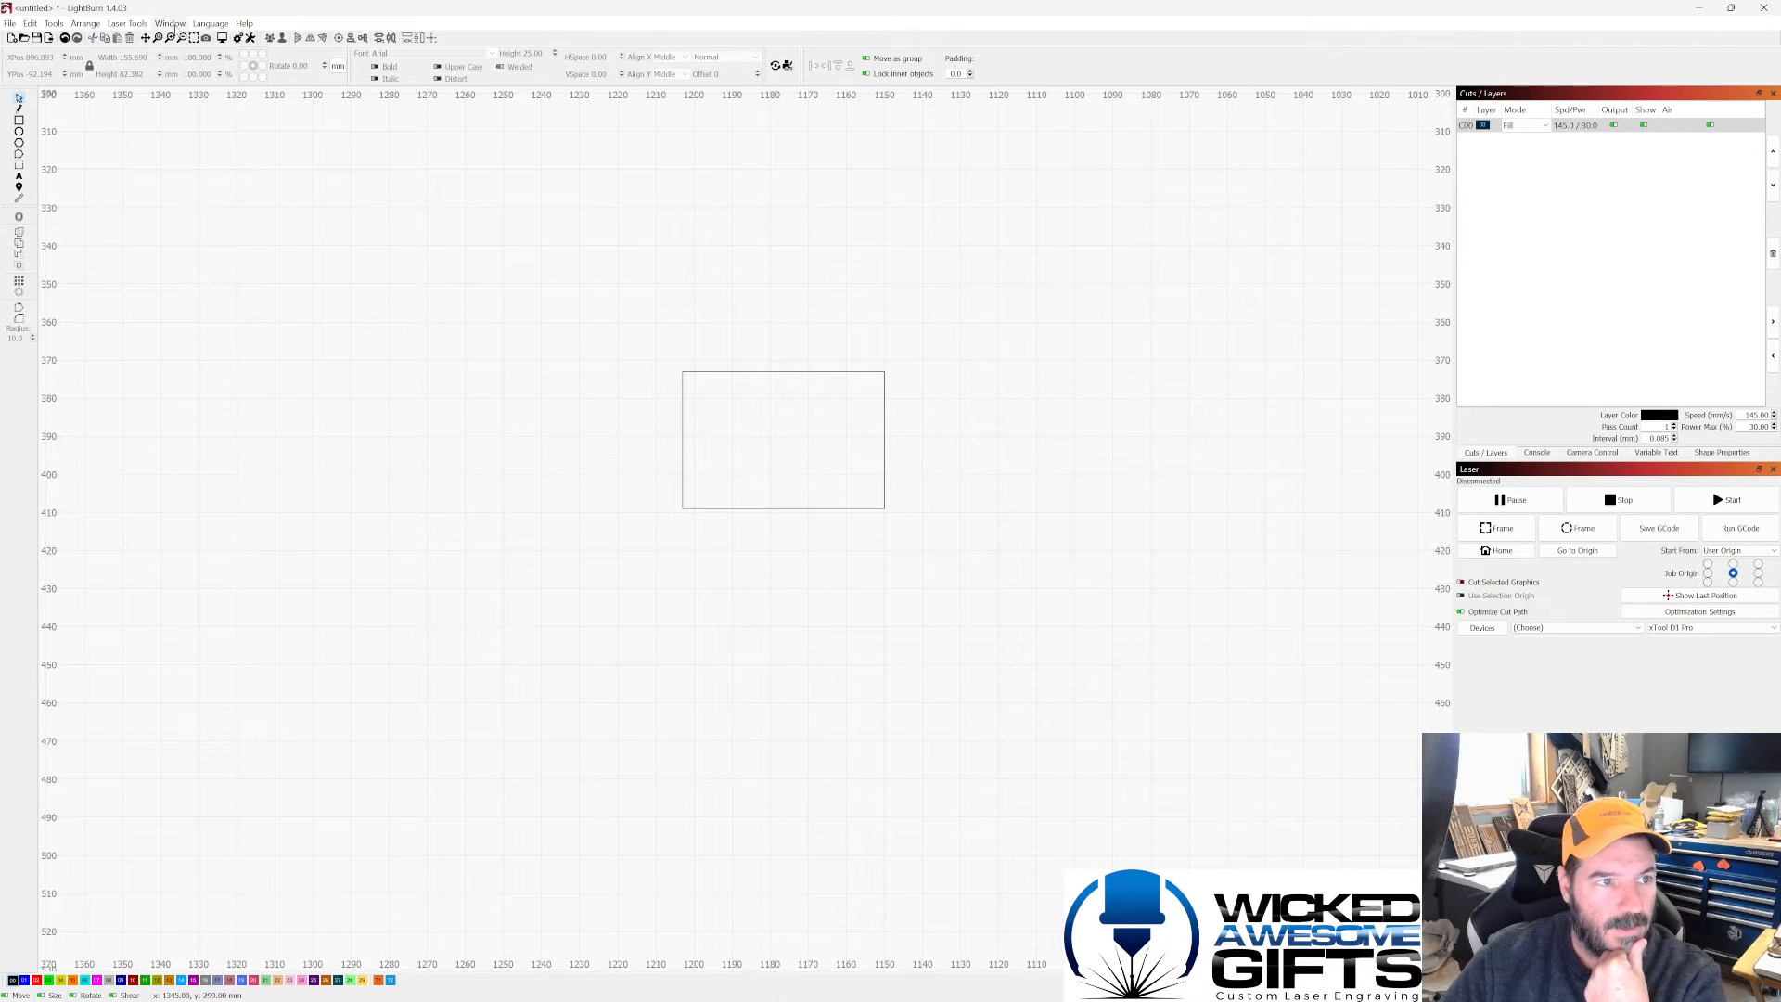
pyautogui.click(171, 23)
pyautogui.click(186, 56)
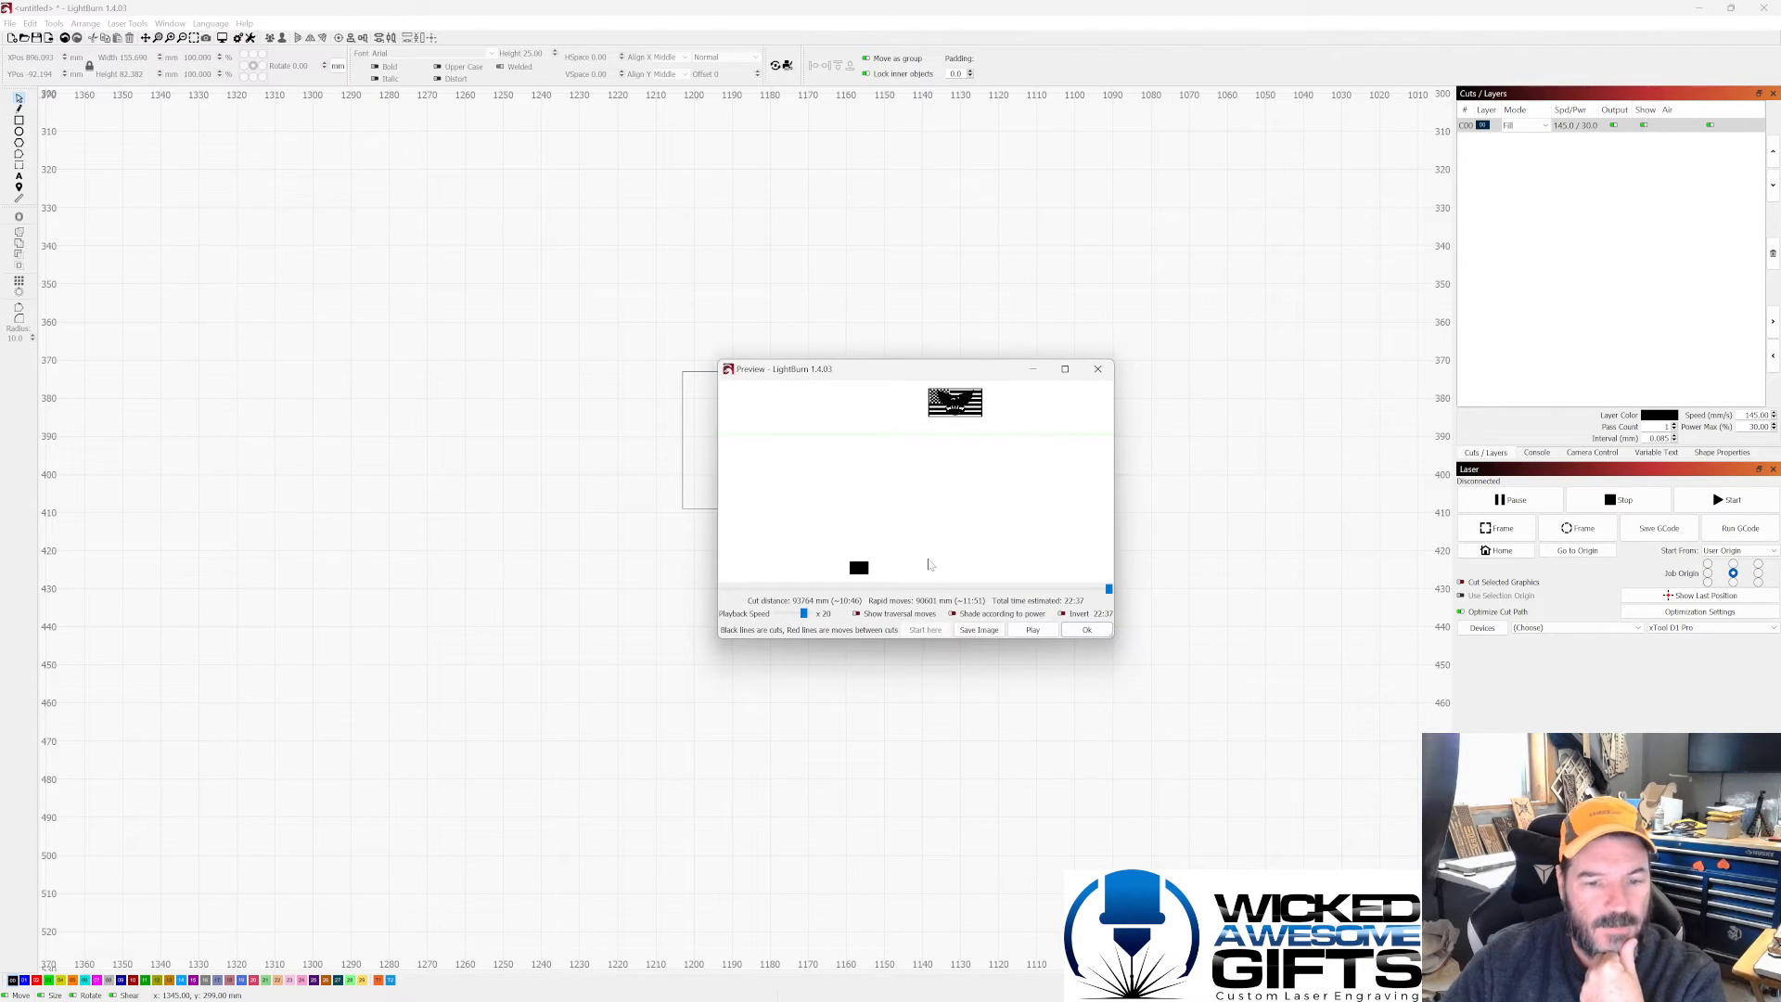
pyautogui.scroll(4, 875, 481)
pyautogui.scroll(2, 869, 547)
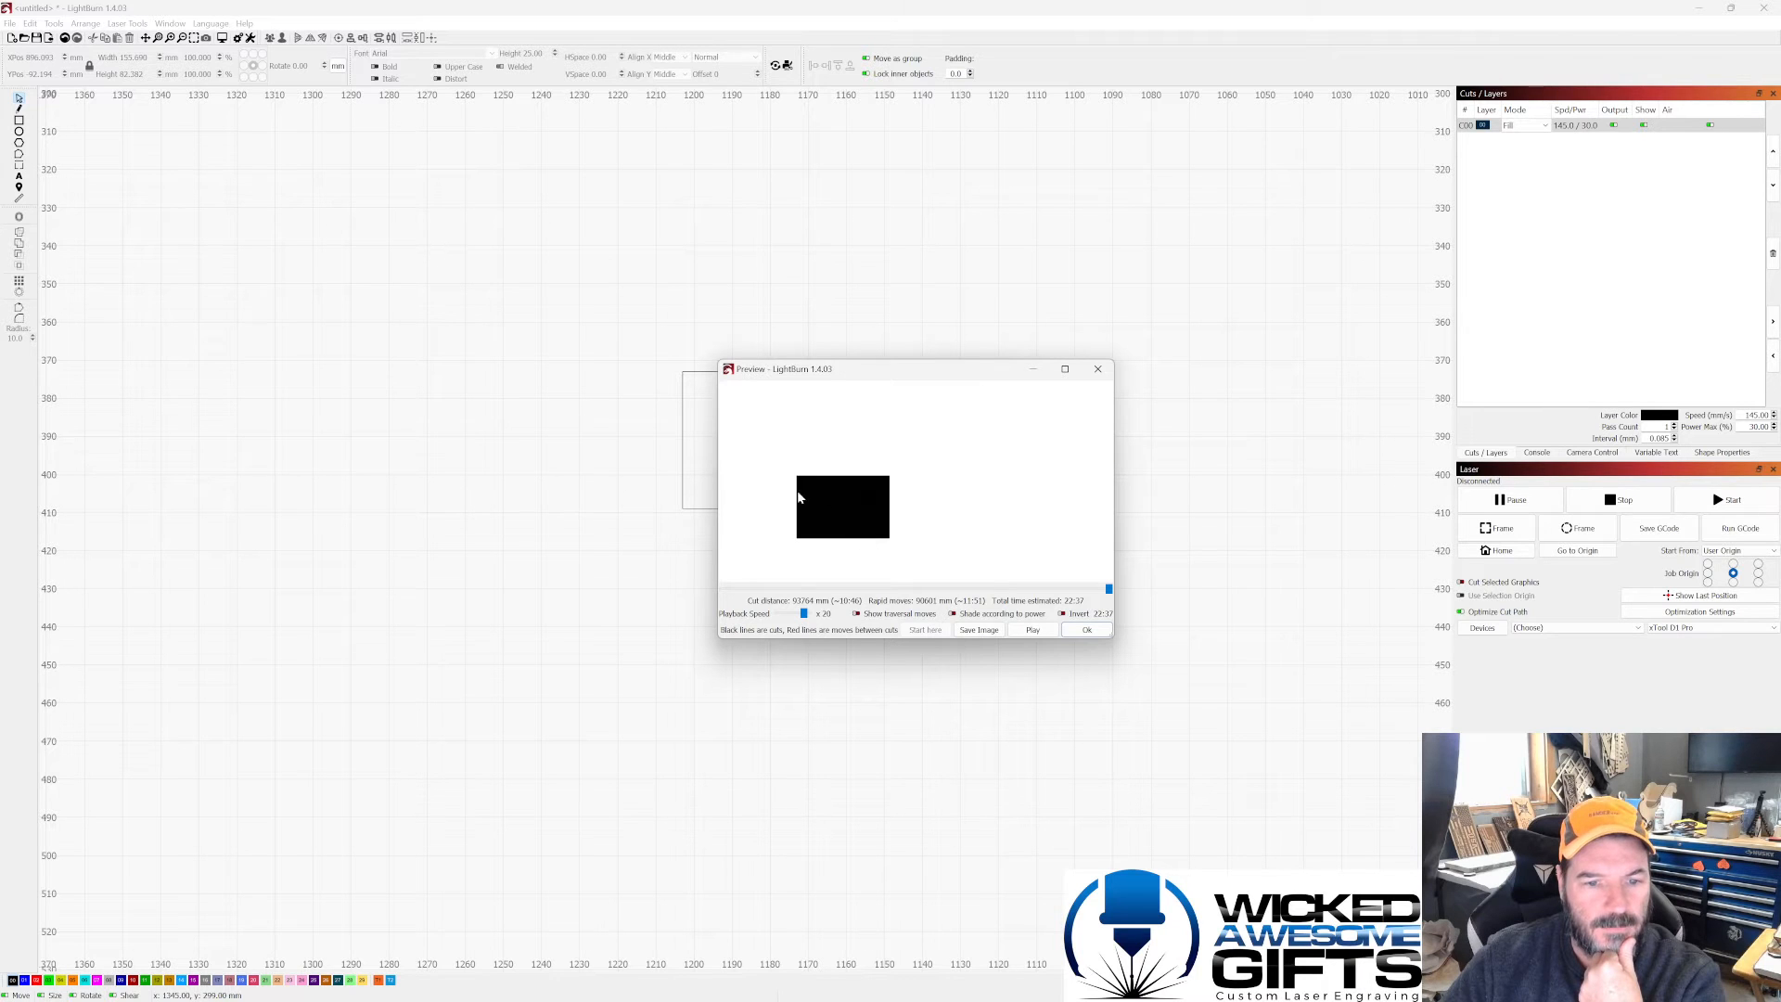
pyautogui.click(1097, 368)
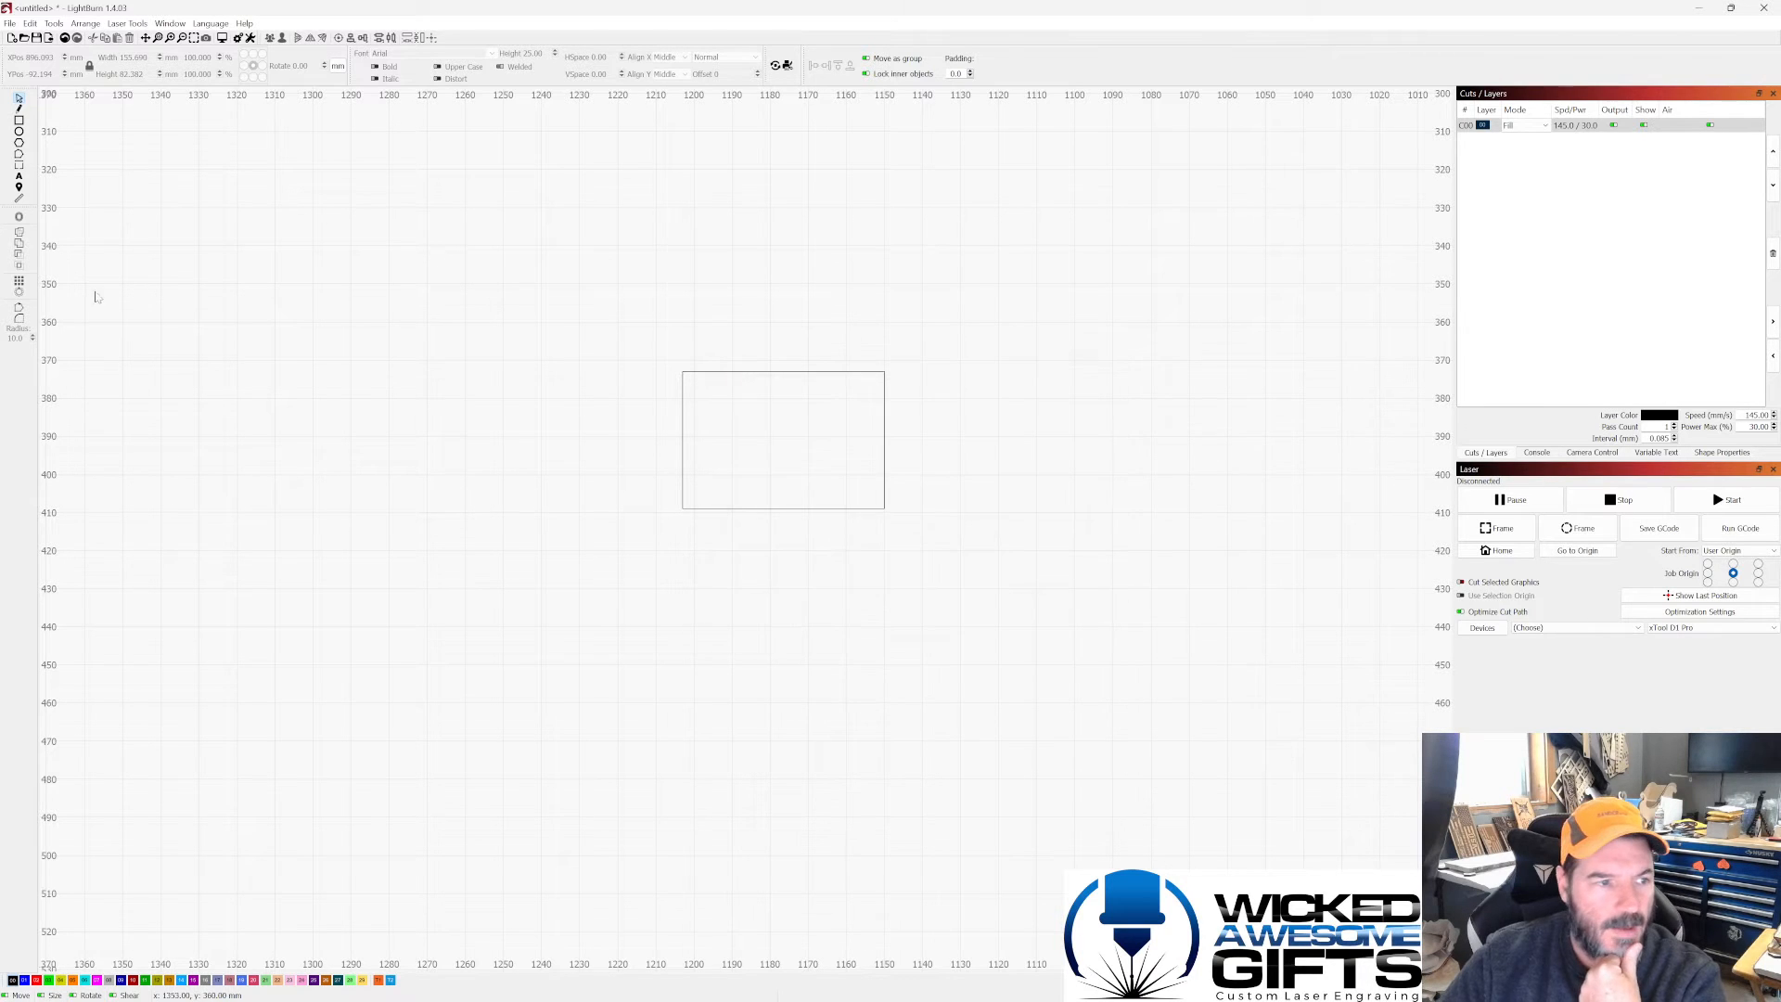
# Step: Draw a rectangle about 41 mm wide and 28 mm high inside the first one and roughly center it
pyautogui.click(19, 121)
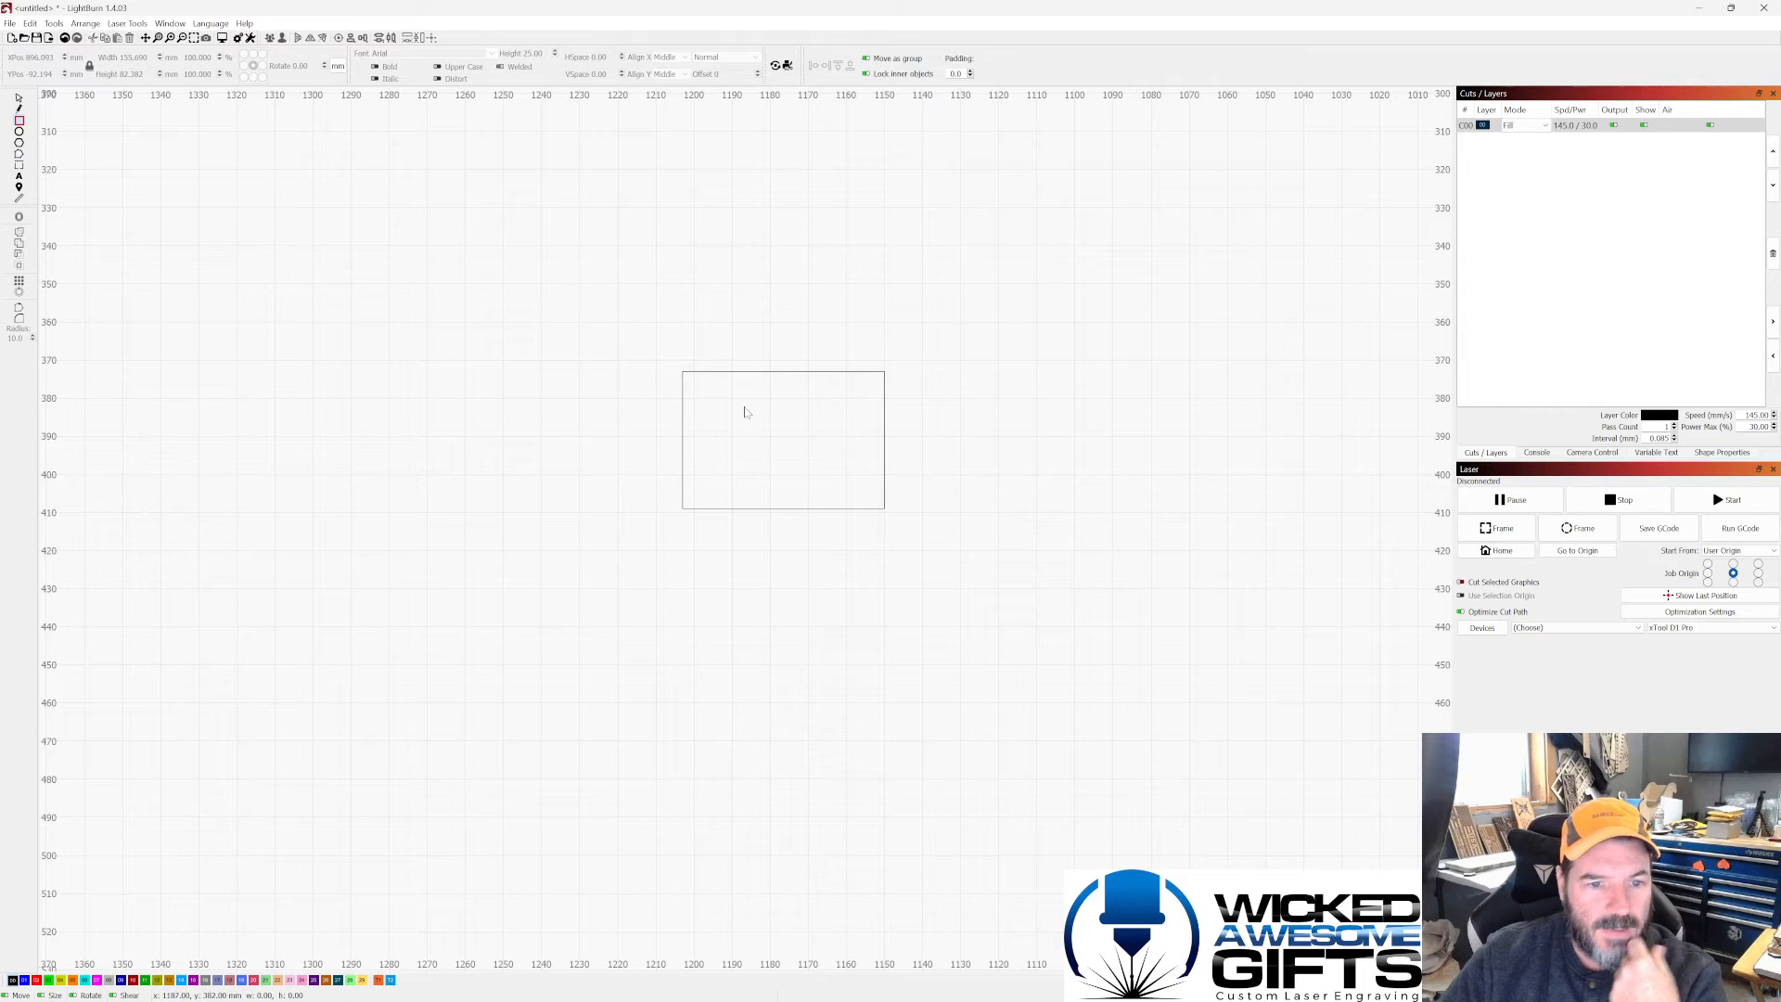
pyautogui.moveTo(705, 378); pyautogui.dragTo(862, 485)
pyautogui.click(20, 99)
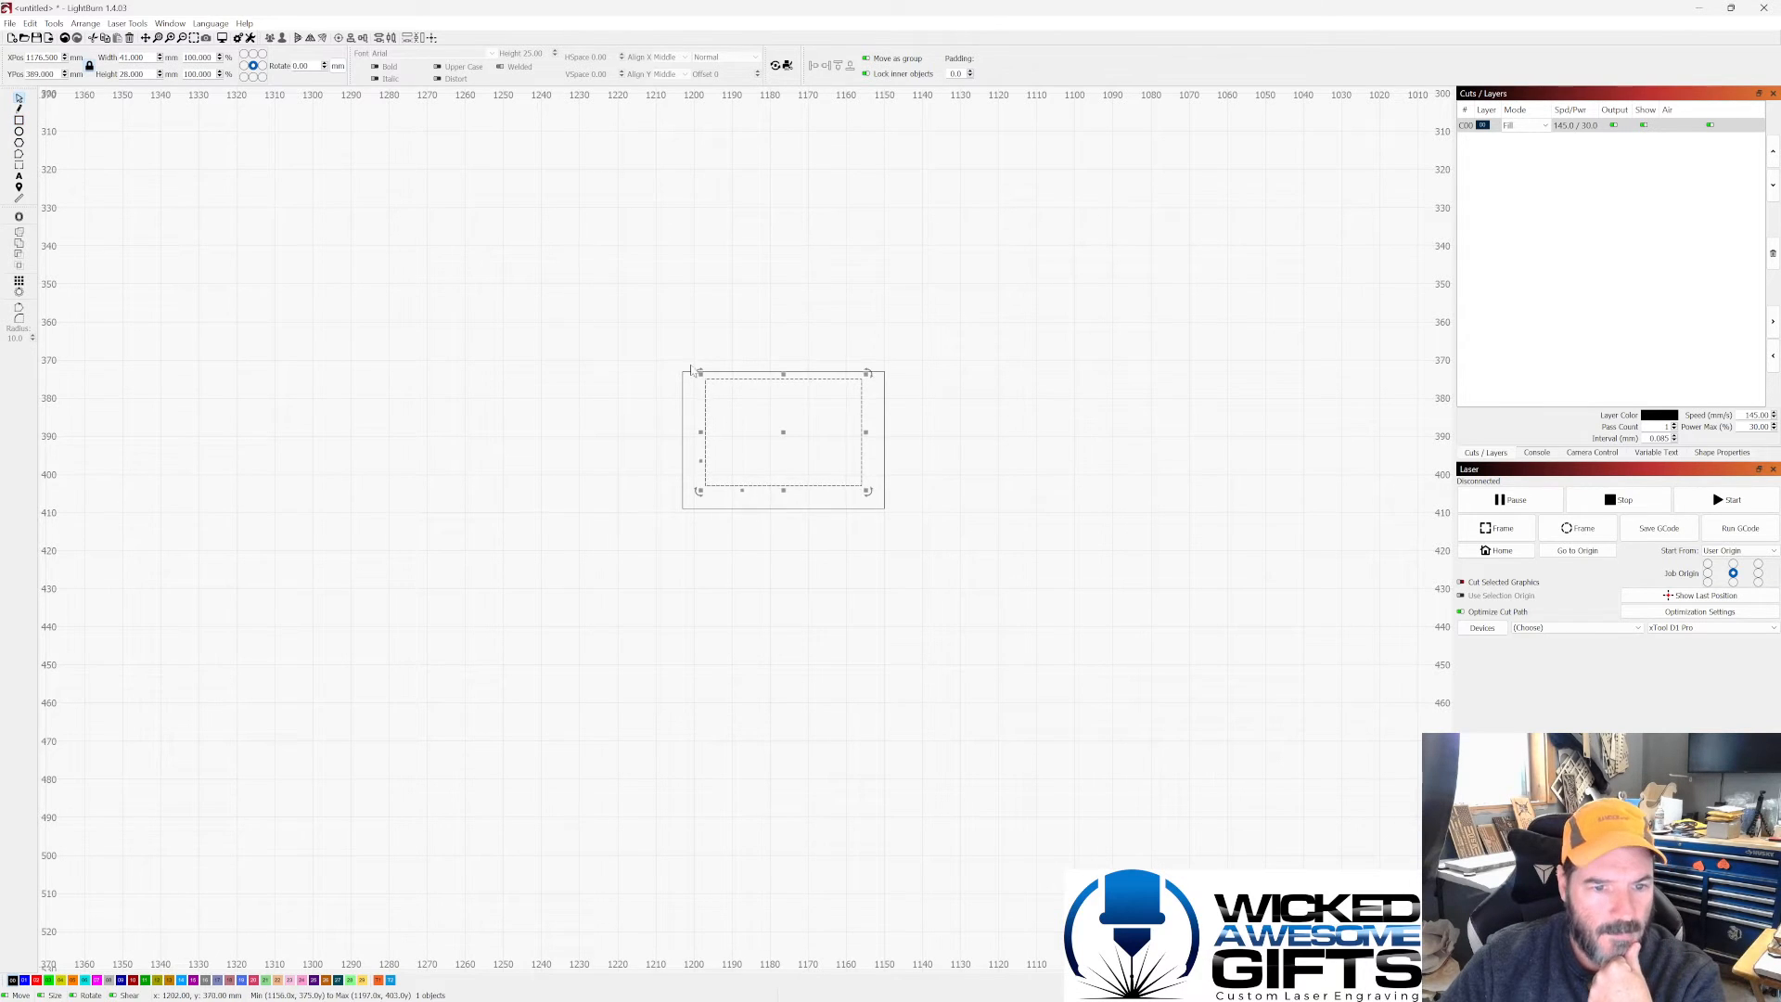
pyautogui.moveTo(783, 432); pyautogui.dragTo(781, 449)
pyautogui.click(655, 429)
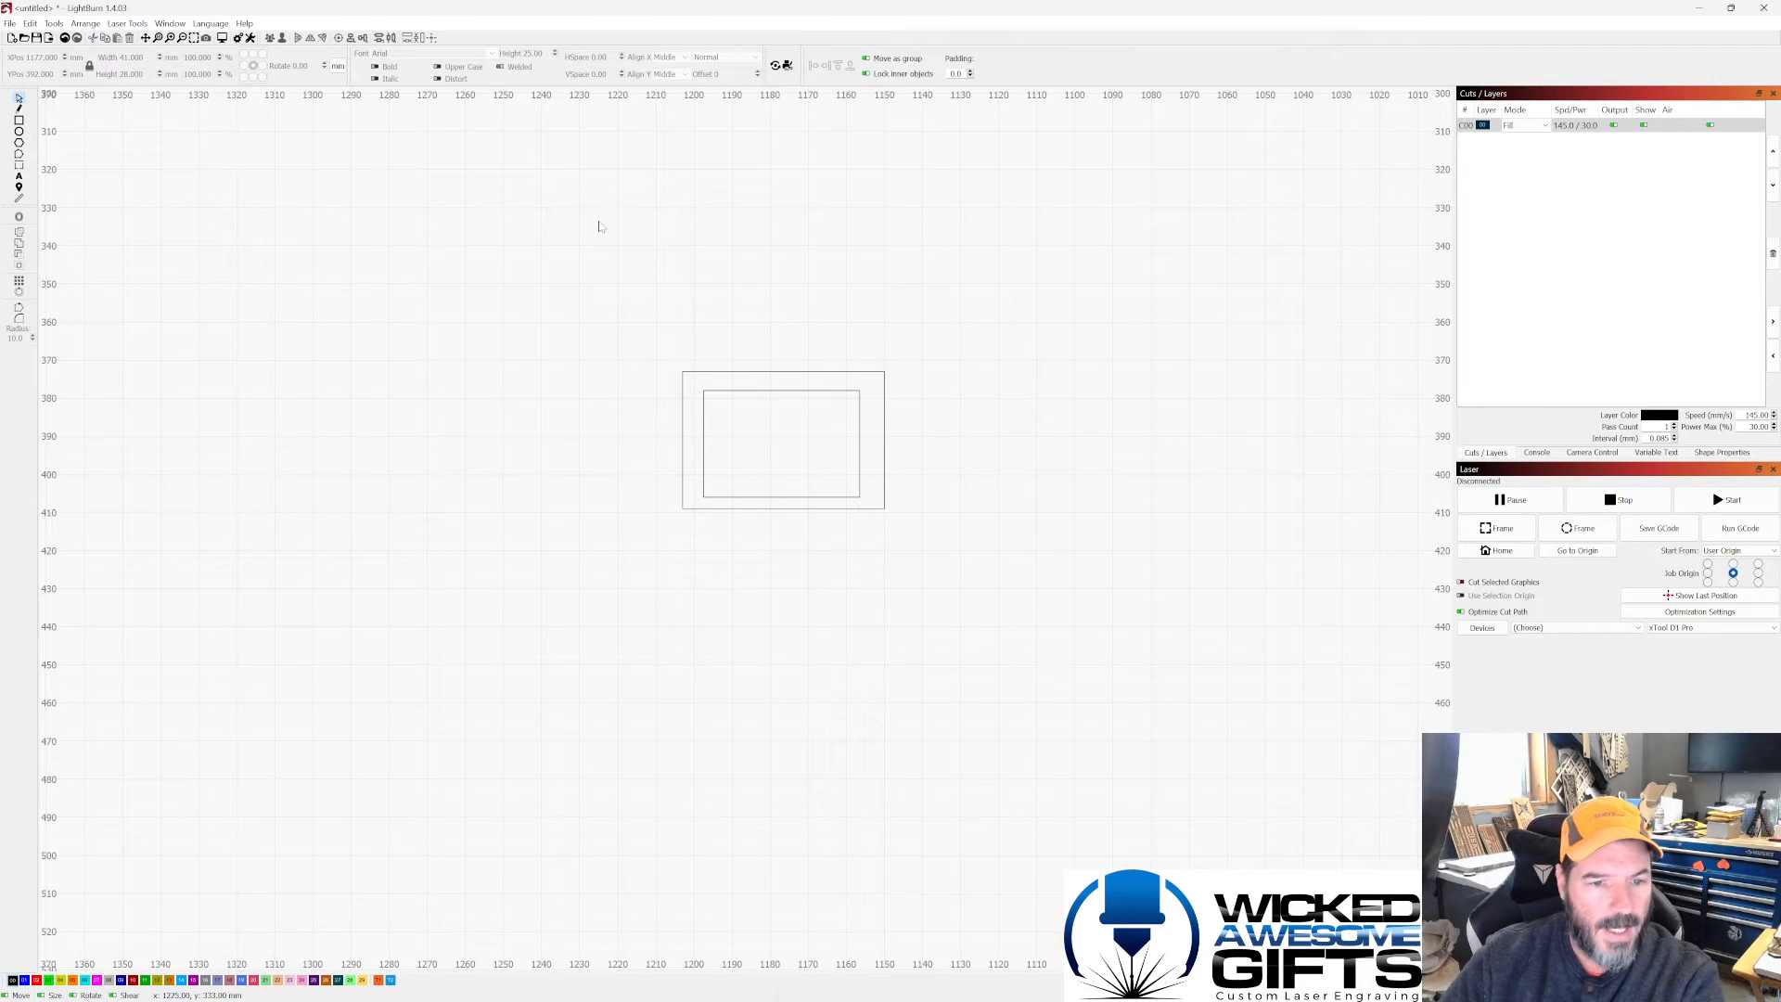
# Step: Preview the engraving in a maximized window, examine the fill between the two nested rectangles, and close the preview
pyautogui.click(170, 23)
pyautogui.click(169, 23)
pyautogui.click(170, 23)
pyautogui.click(176, 57)
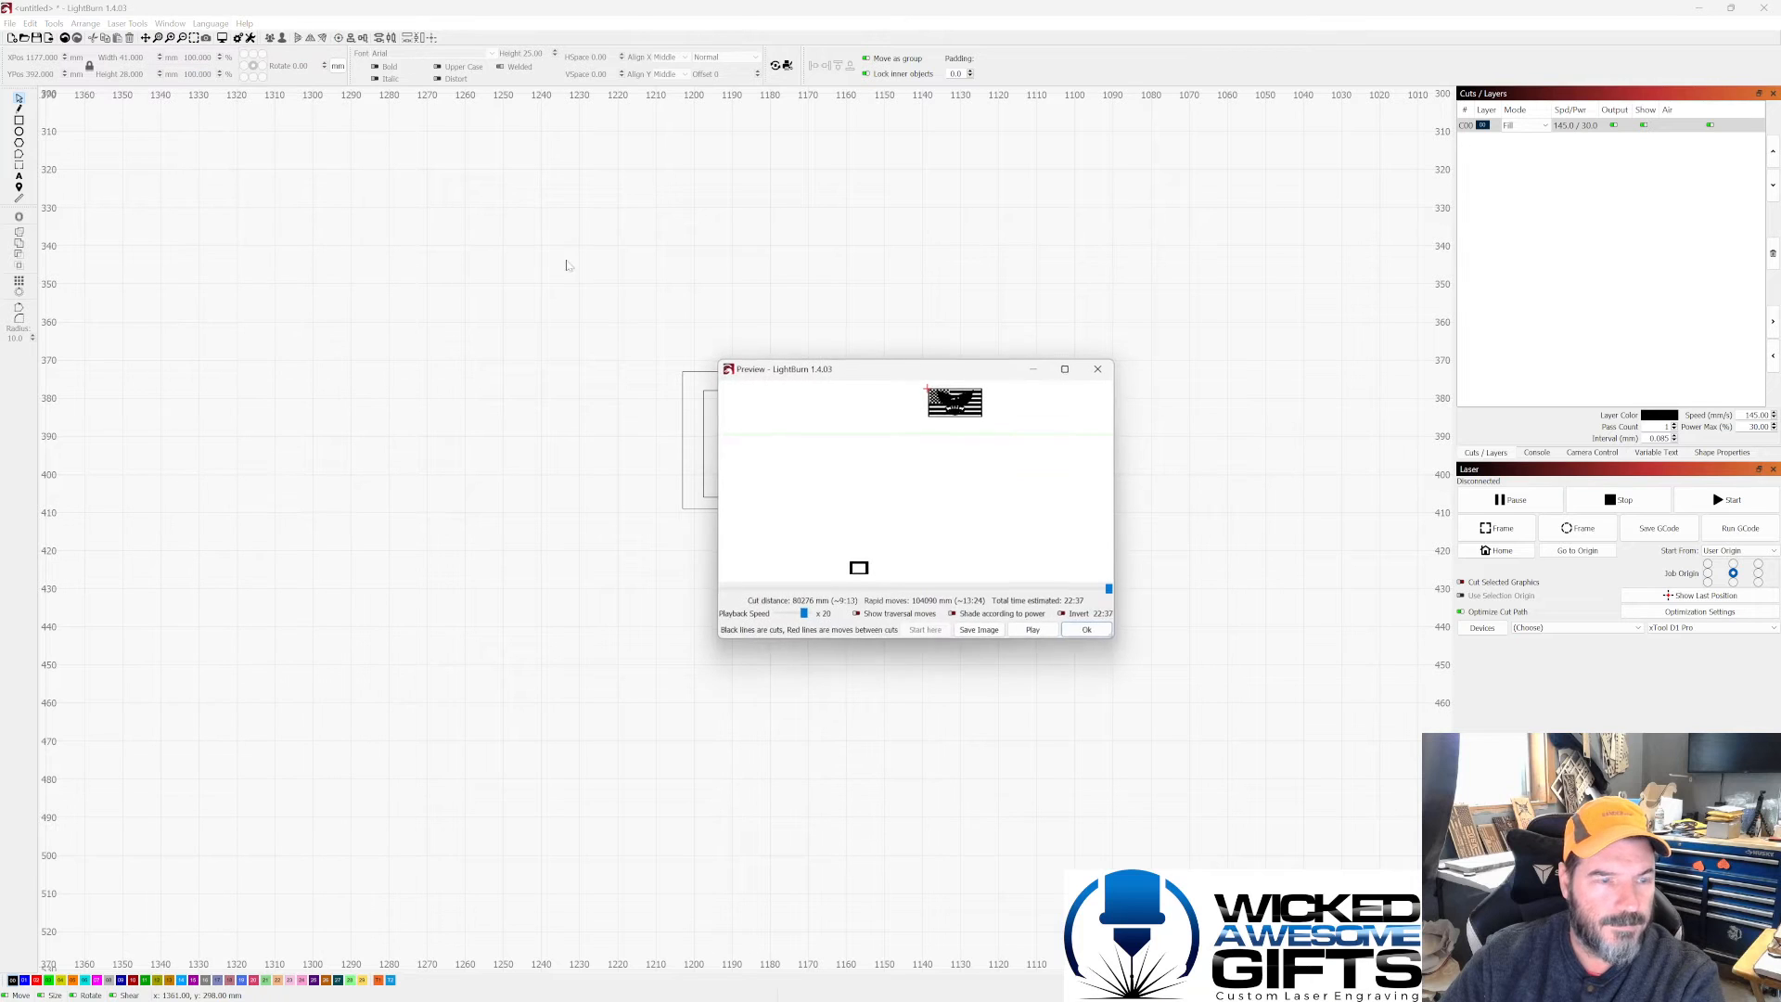
pyautogui.click(1065, 369)
pyautogui.scroll(5, 742, 795)
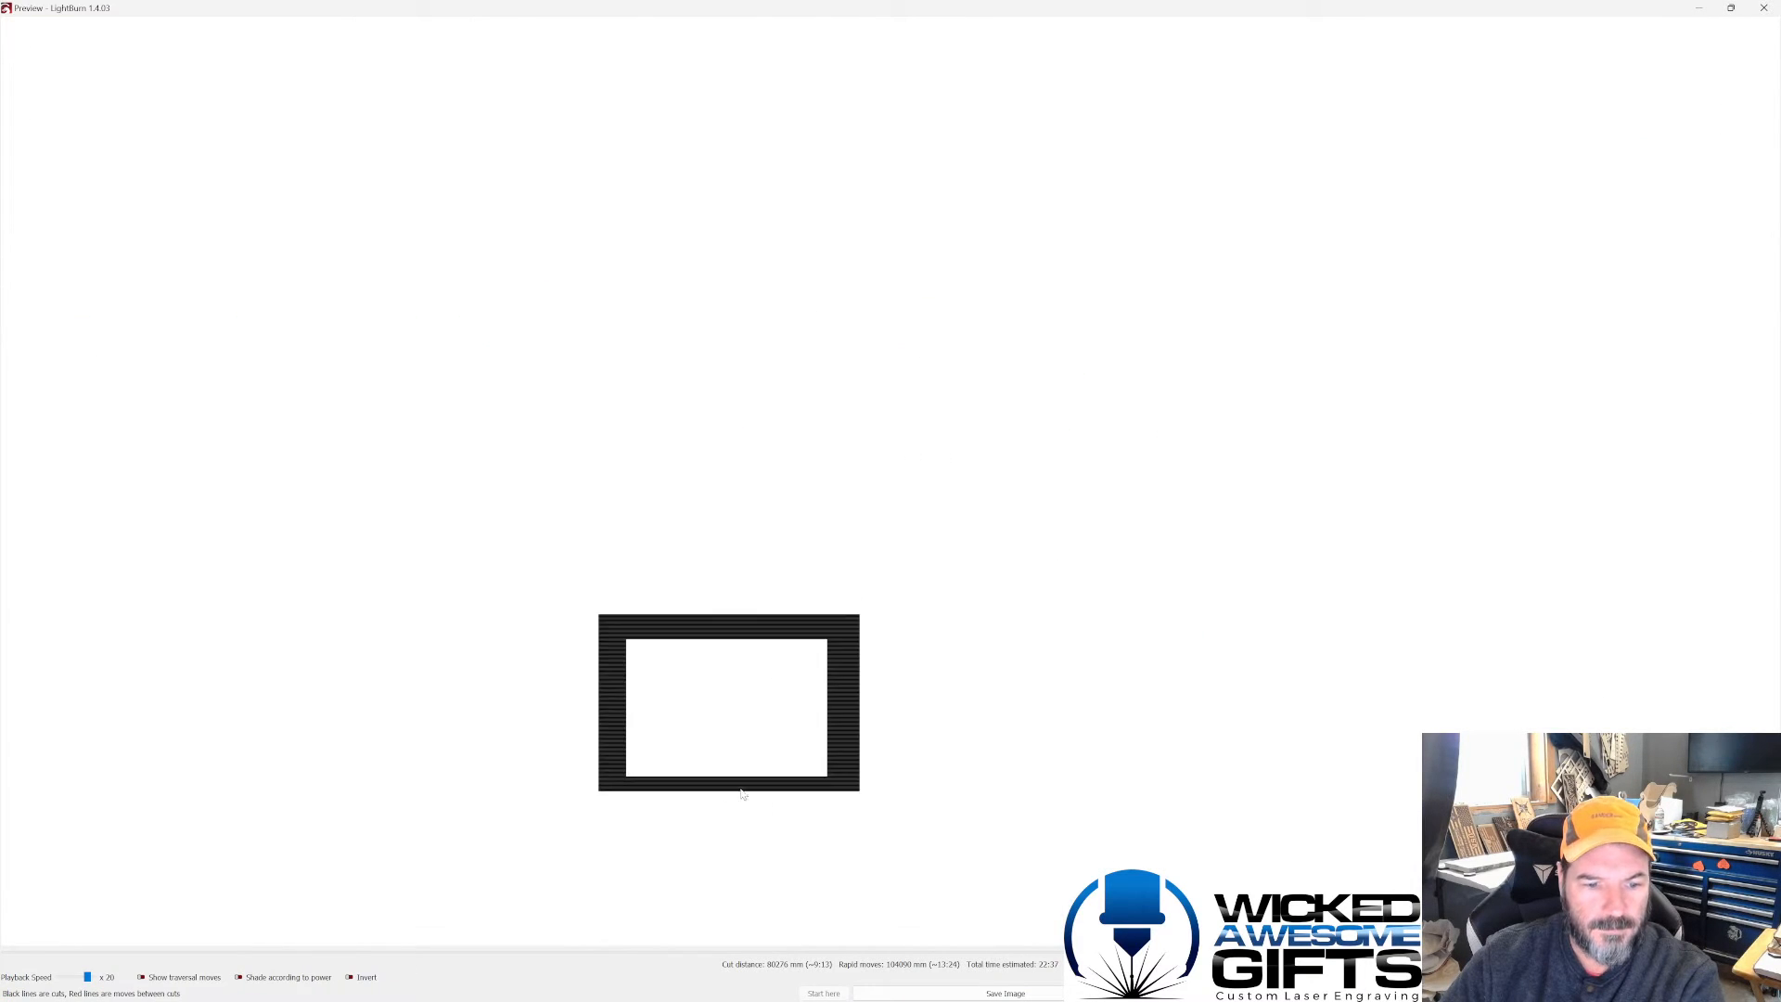
pyautogui.click(1764, 8)
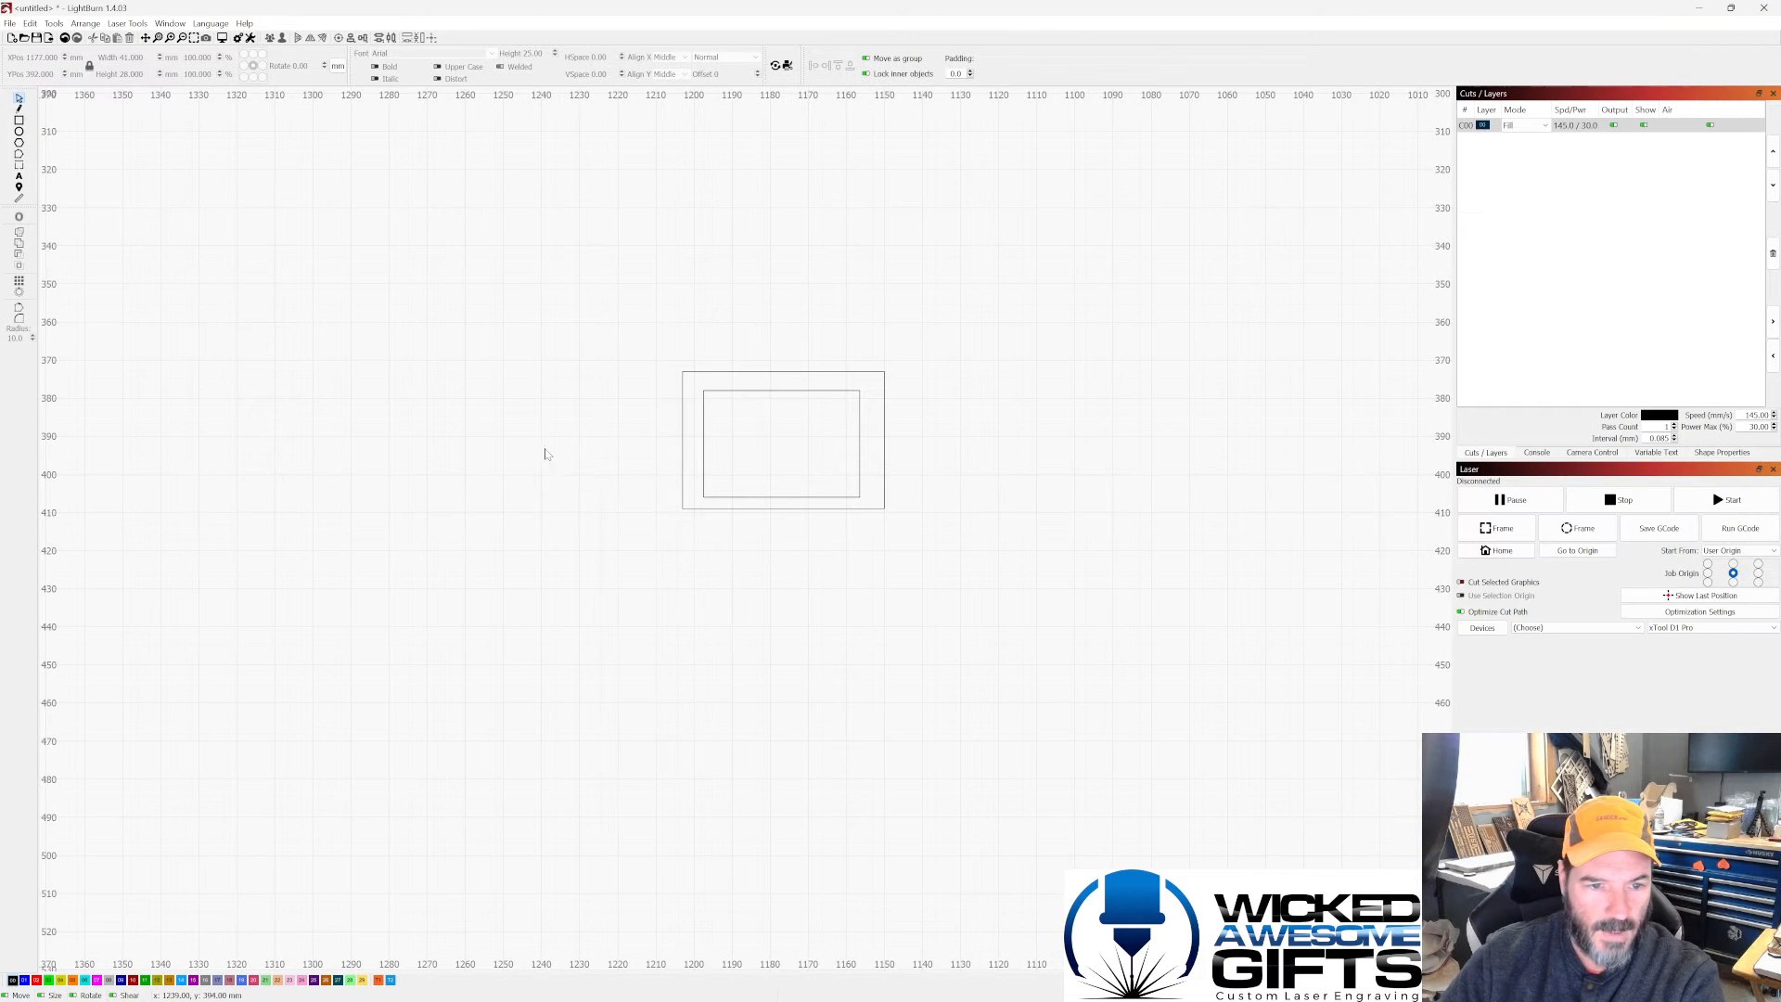
# Step: Offset the inner rectangle inward by 4 mm with the Corner style
pyautogui.click(717, 391)
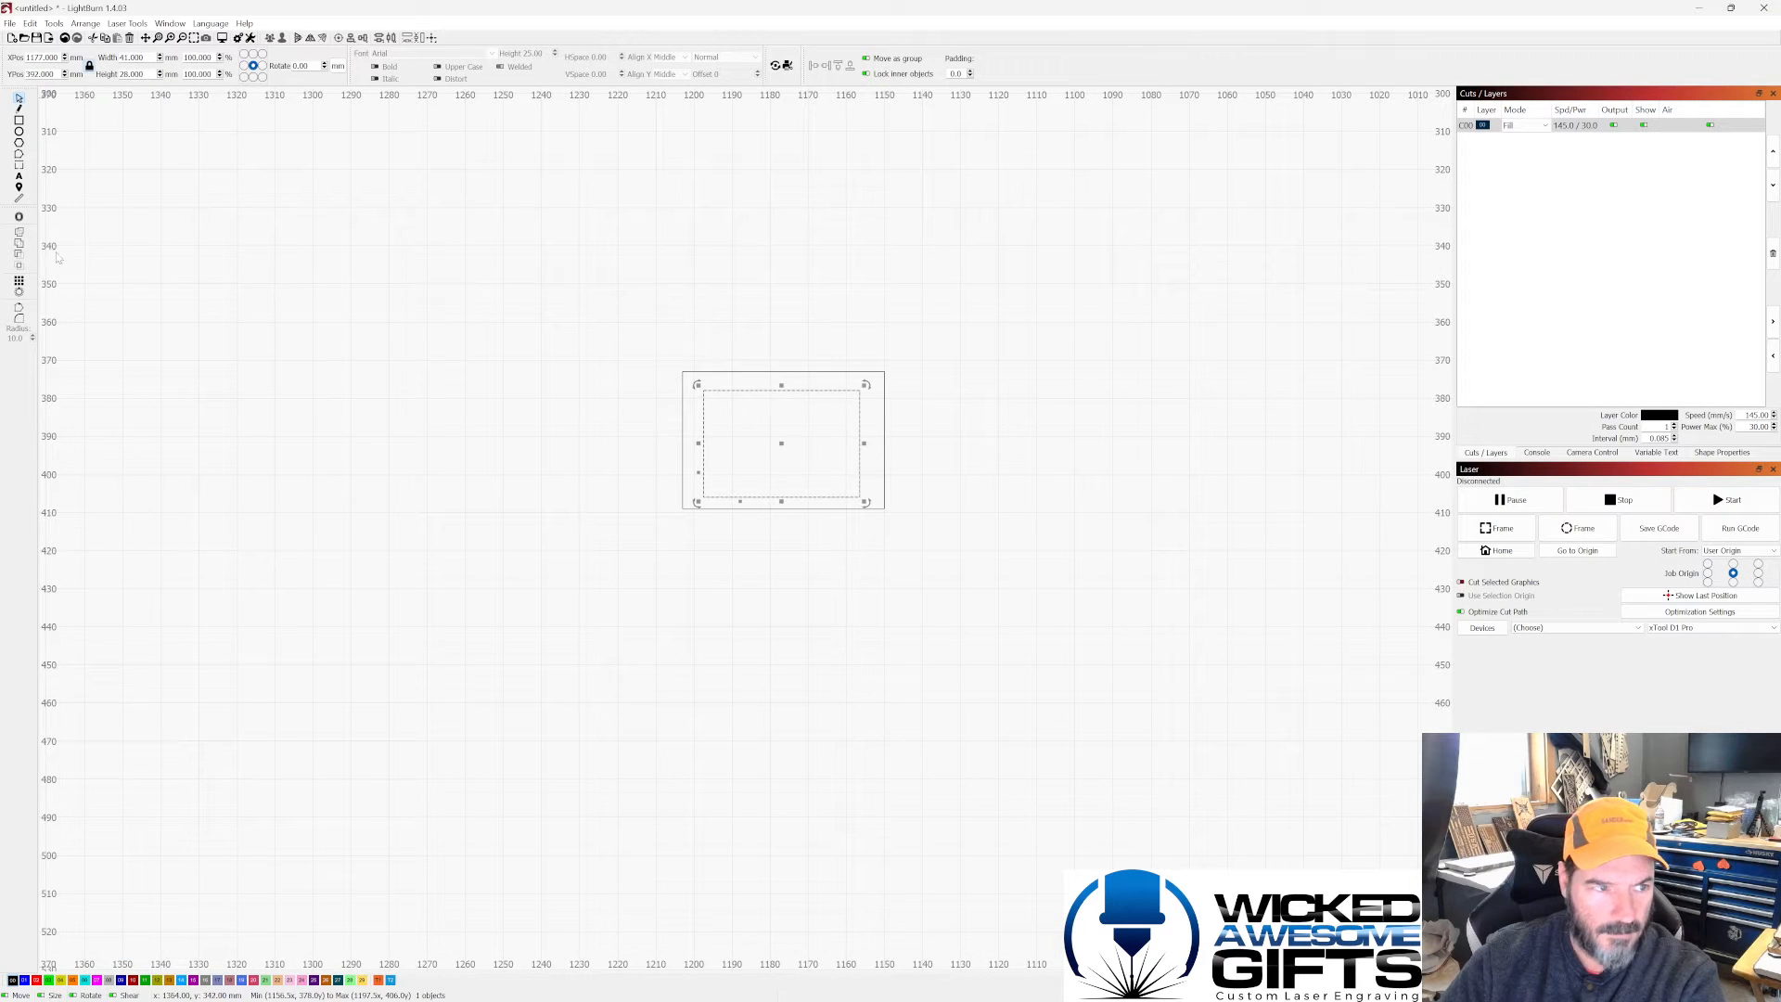
pyautogui.click(19, 217)
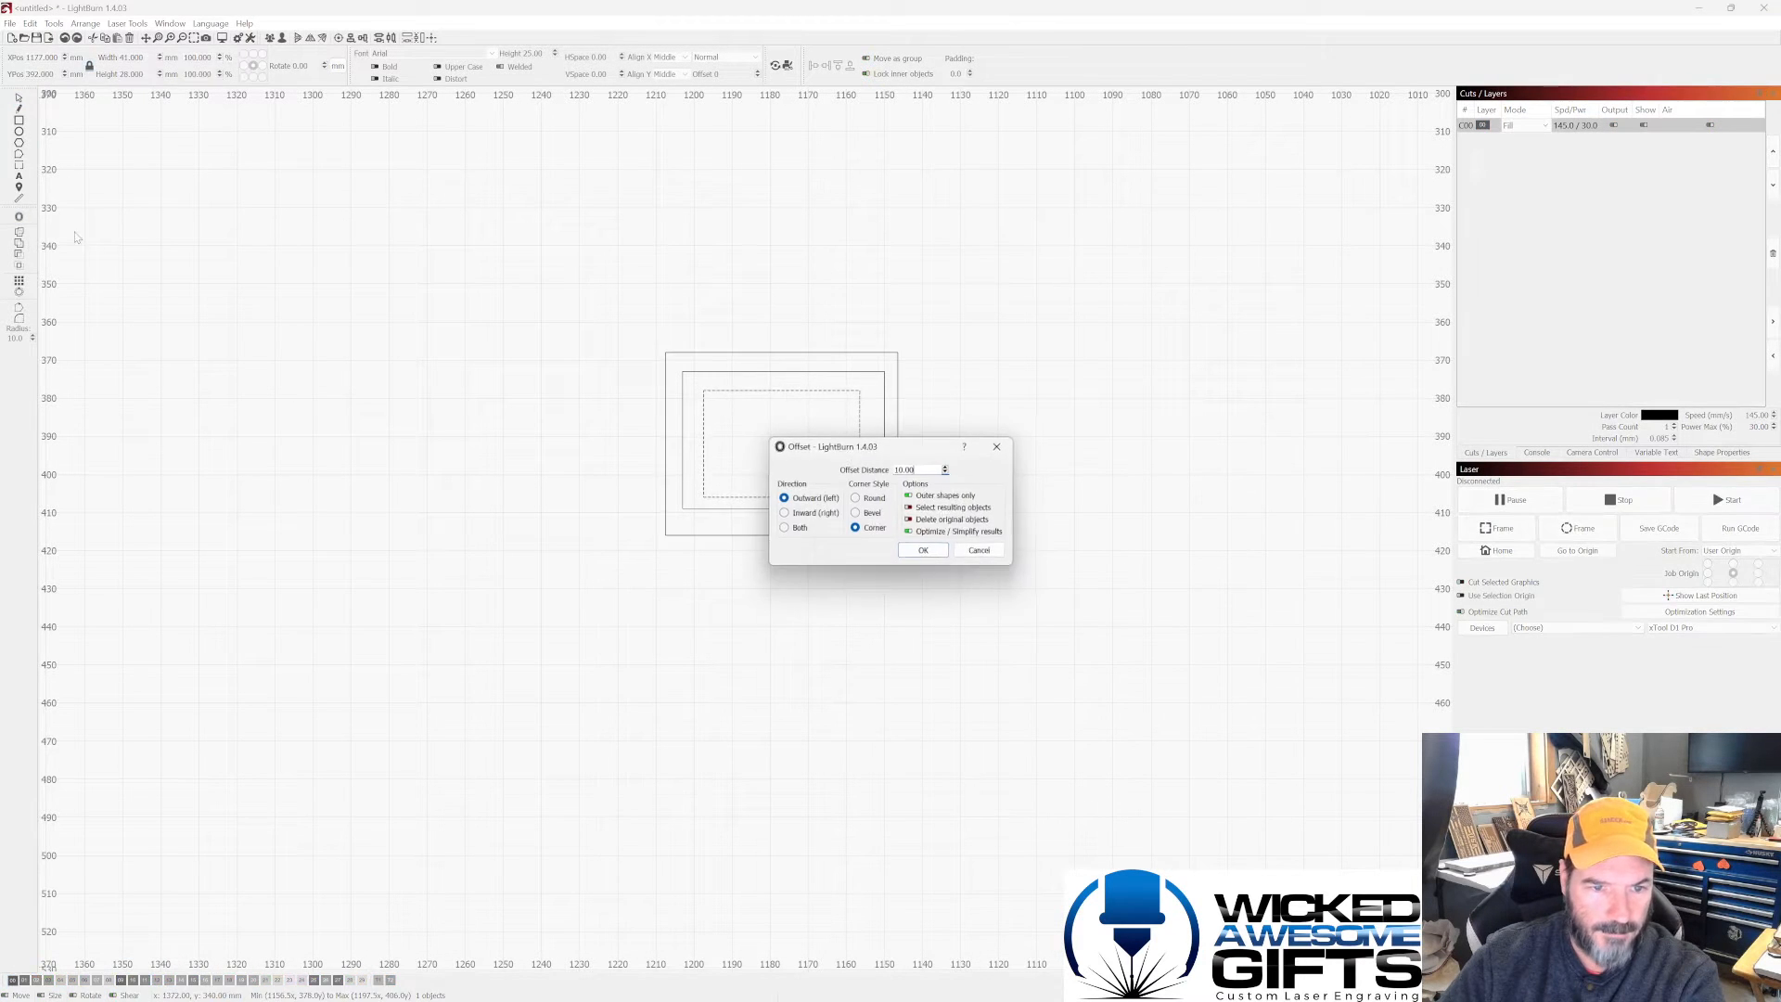
pyautogui.click(814, 516)
pyautogui.click(946, 472)
pyautogui.click(946, 472)
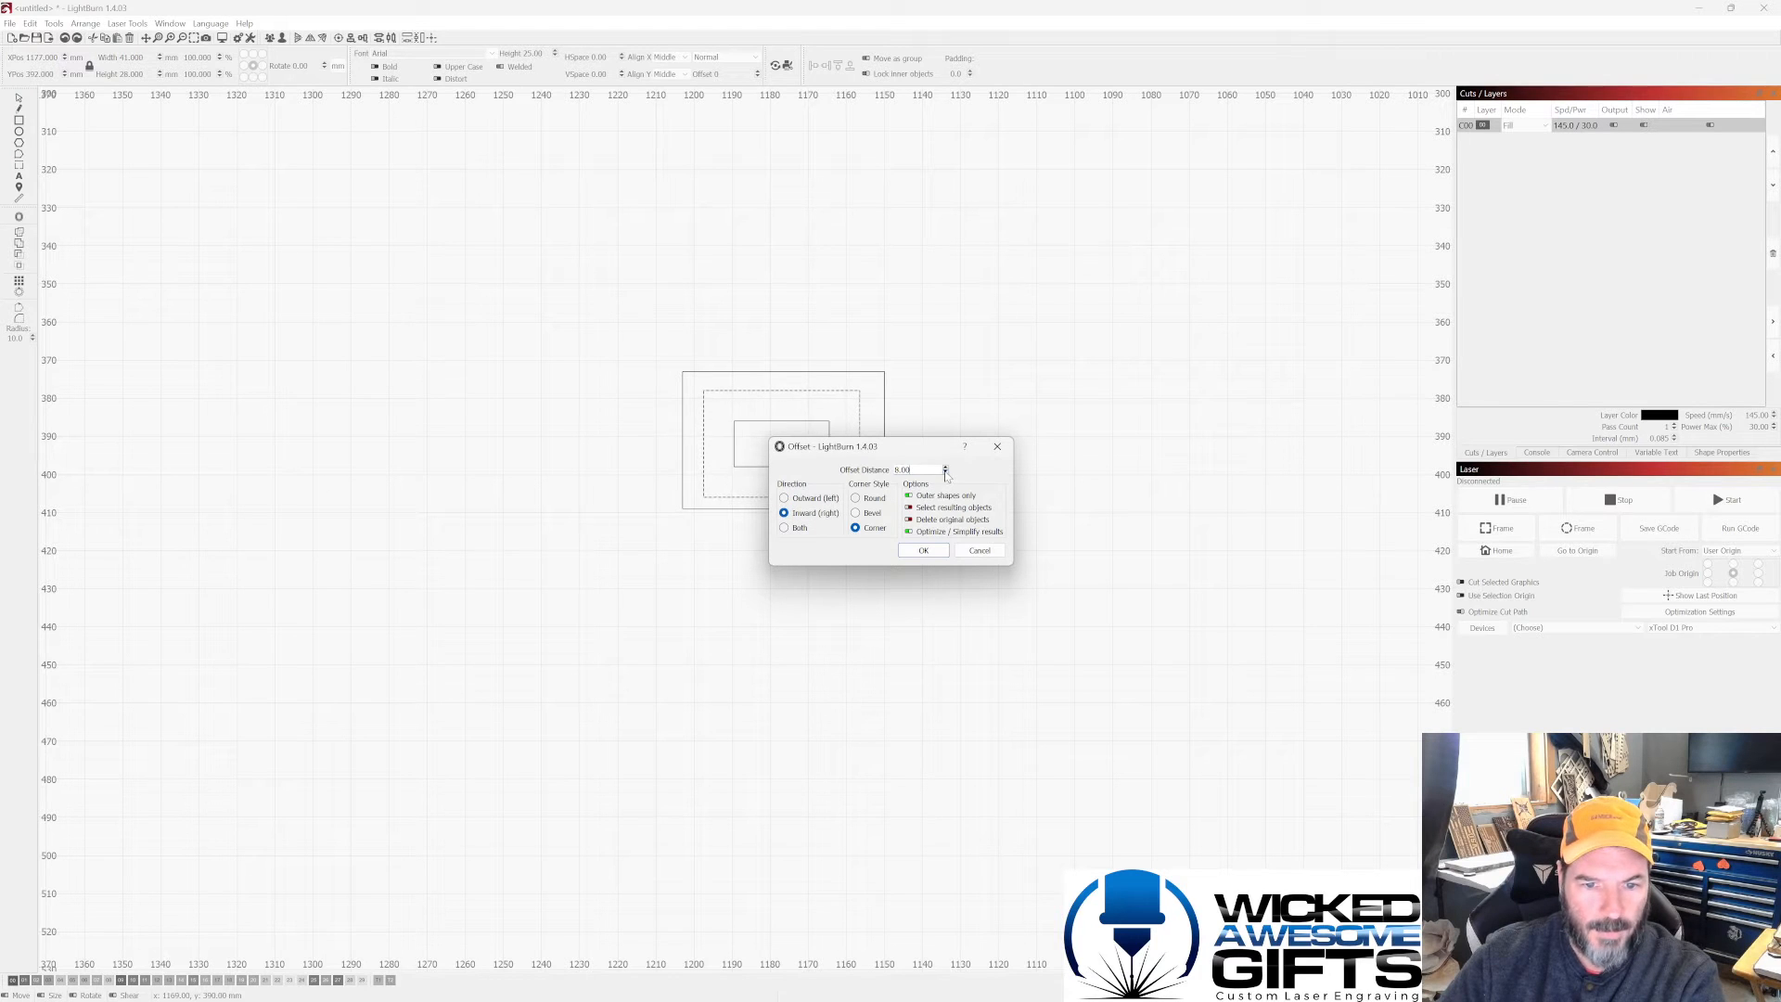
pyautogui.click(947, 472)
pyautogui.click(946, 473)
pyautogui.click(947, 472)
pyautogui.click(947, 472)
pyautogui.press('Return')
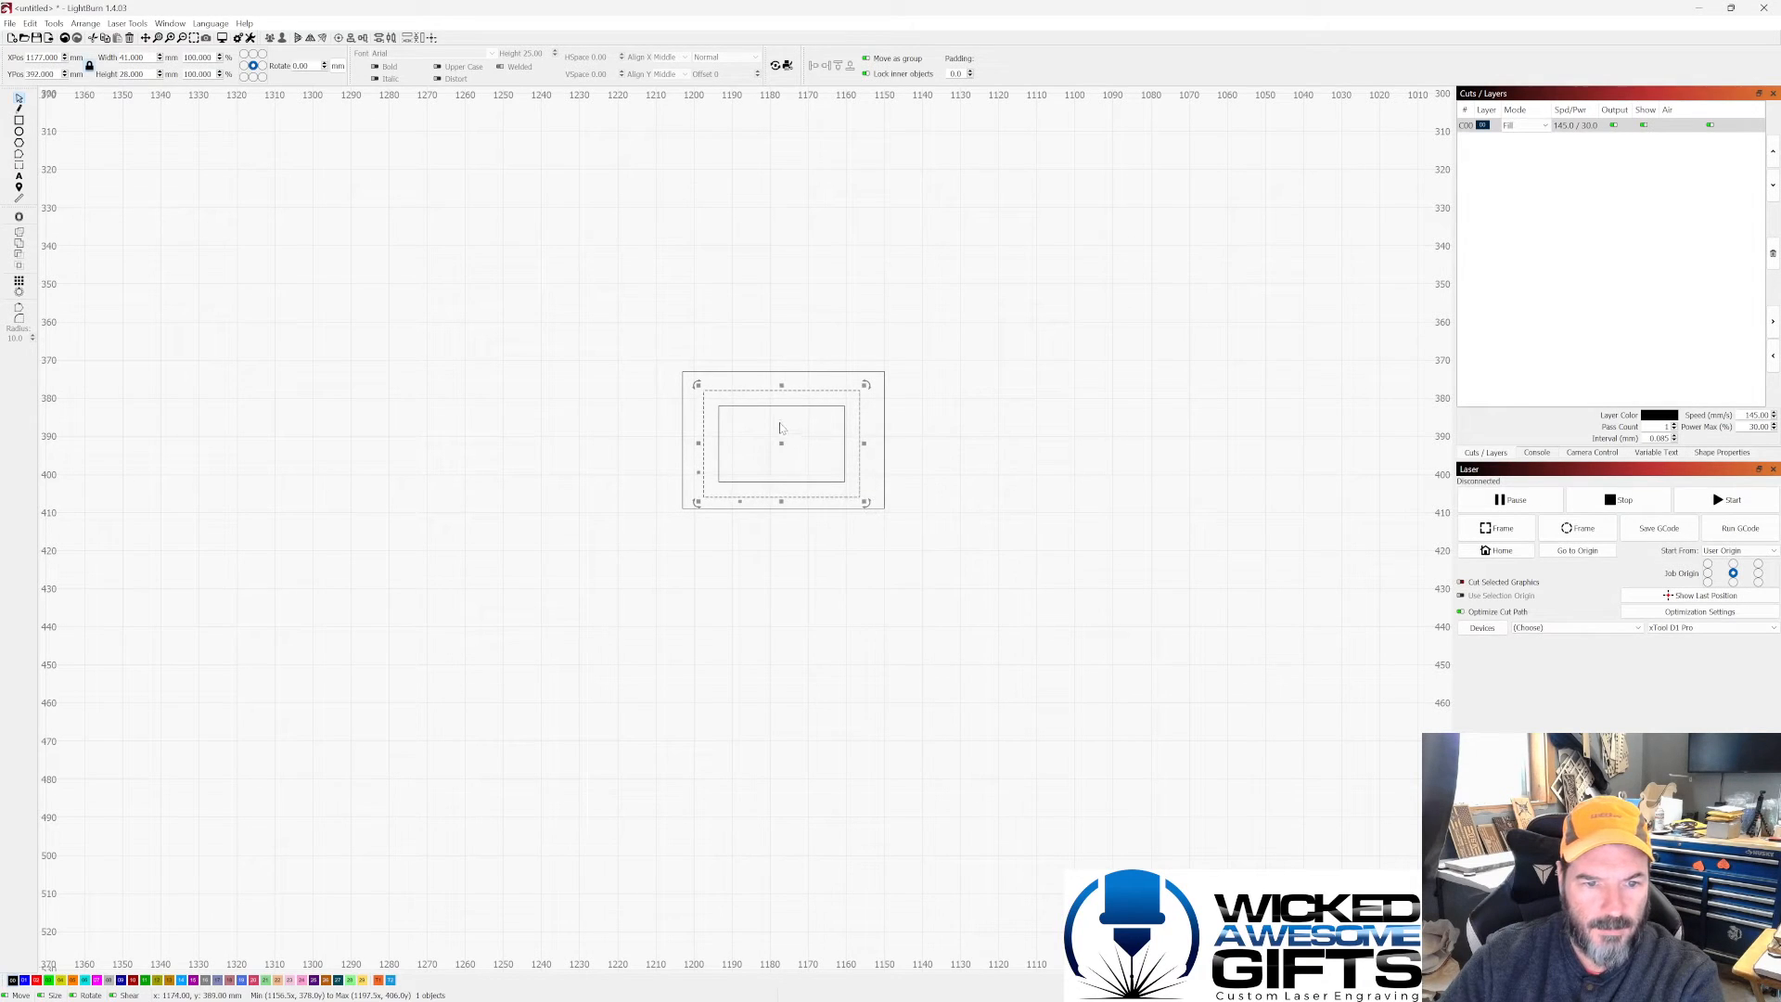
# Step: Offset the innermost rectangle inward by the same 4 mm distance to add a fourth nested rectangle
pyautogui.click(776, 421)
pyautogui.click(757, 407)
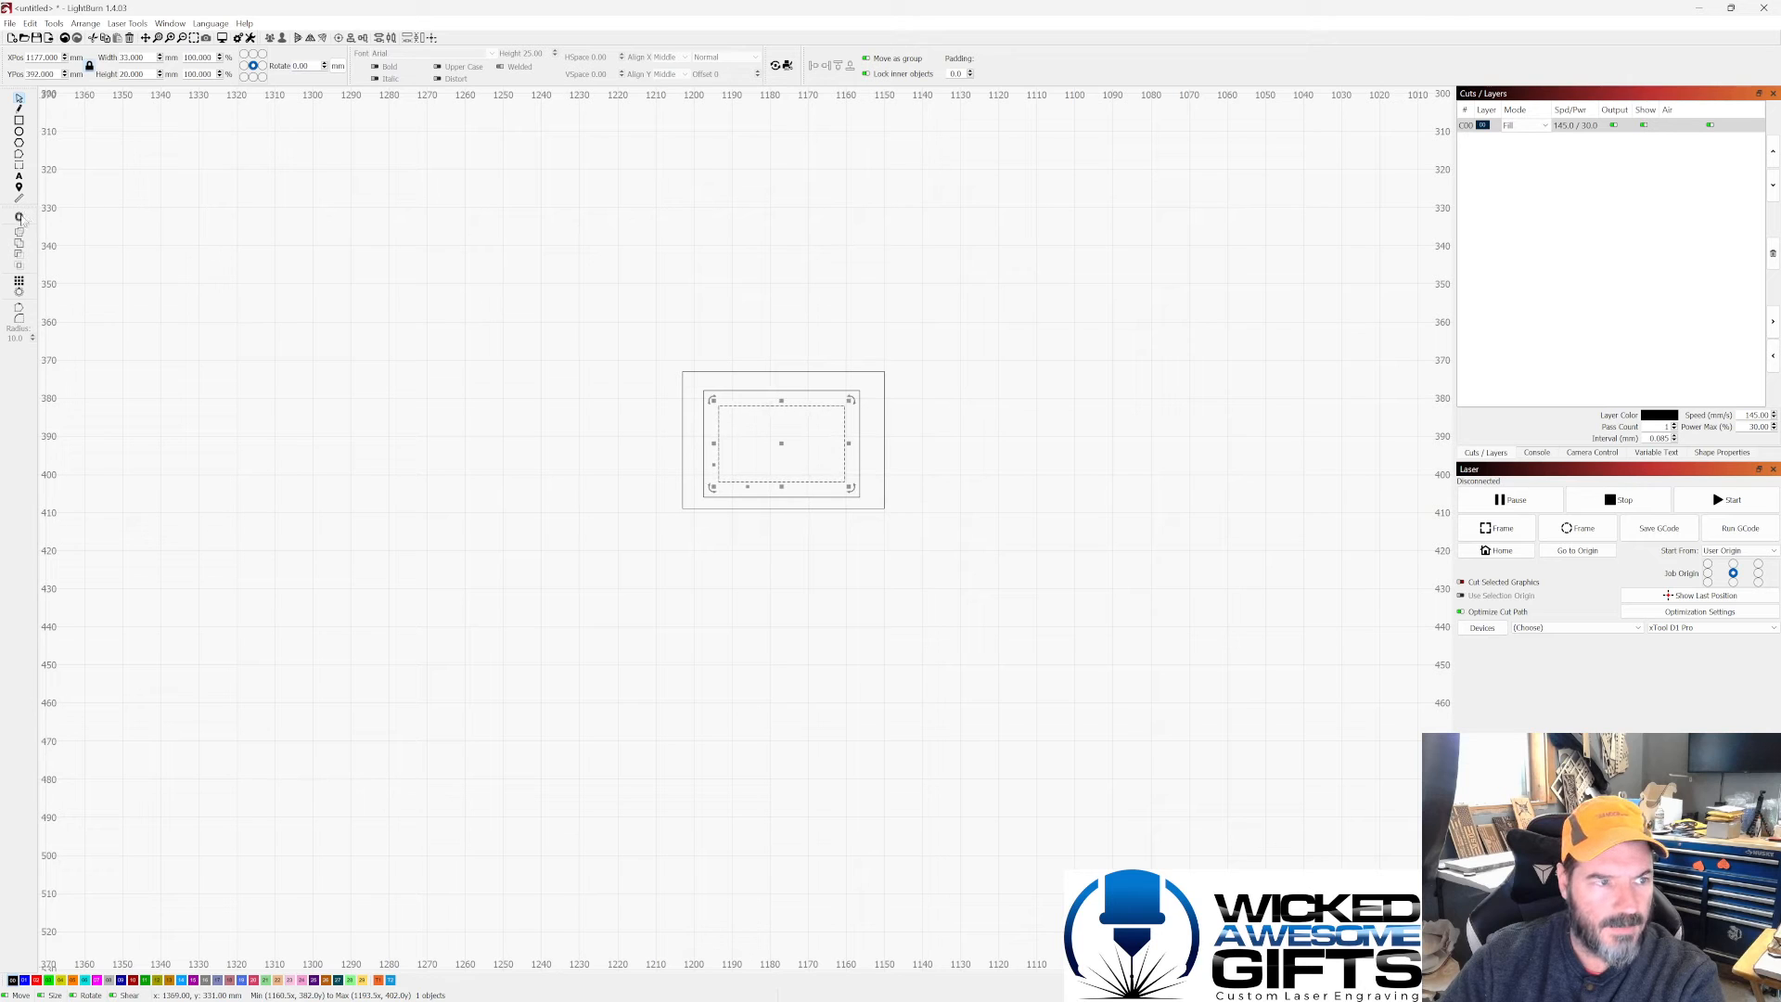
pyautogui.click(19, 217)
pyautogui.click(924, 550)
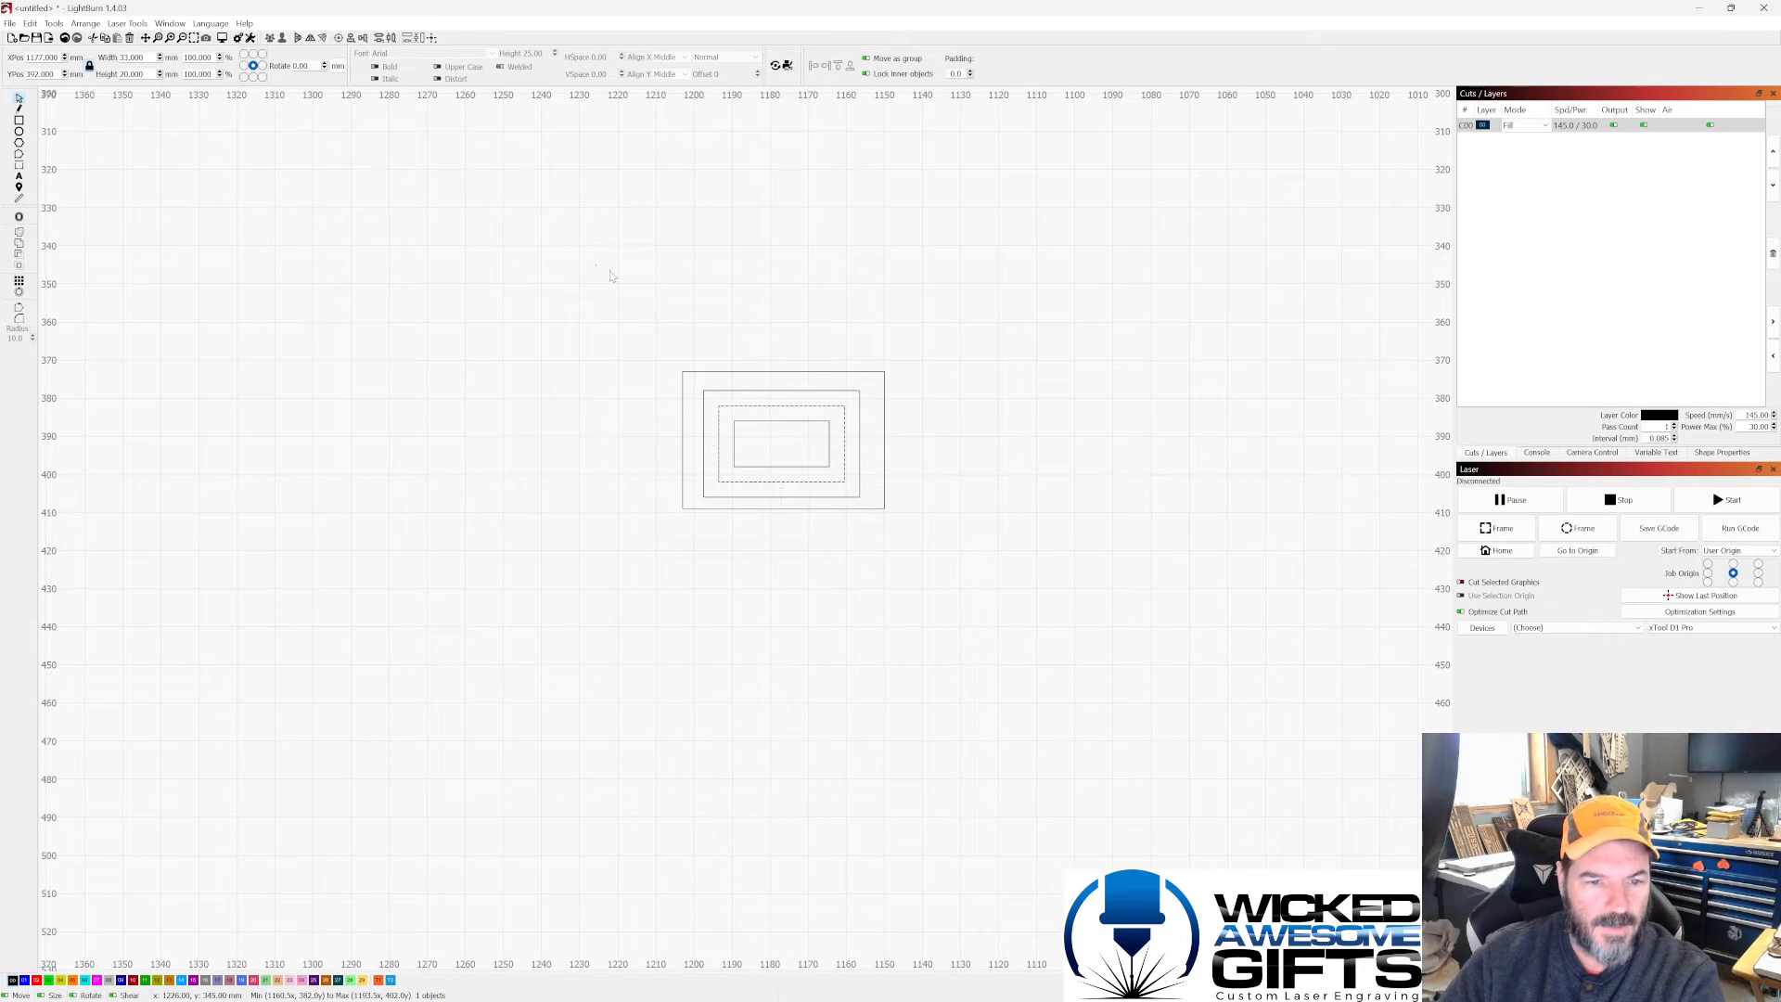
# Step: Select the four nested rectangles one after another, from the outermost to the innermost, to examine the nesting
pyautogui.click(735, 372)
pyautogui.click(745, 391)
pyautogui.click(747, 405)
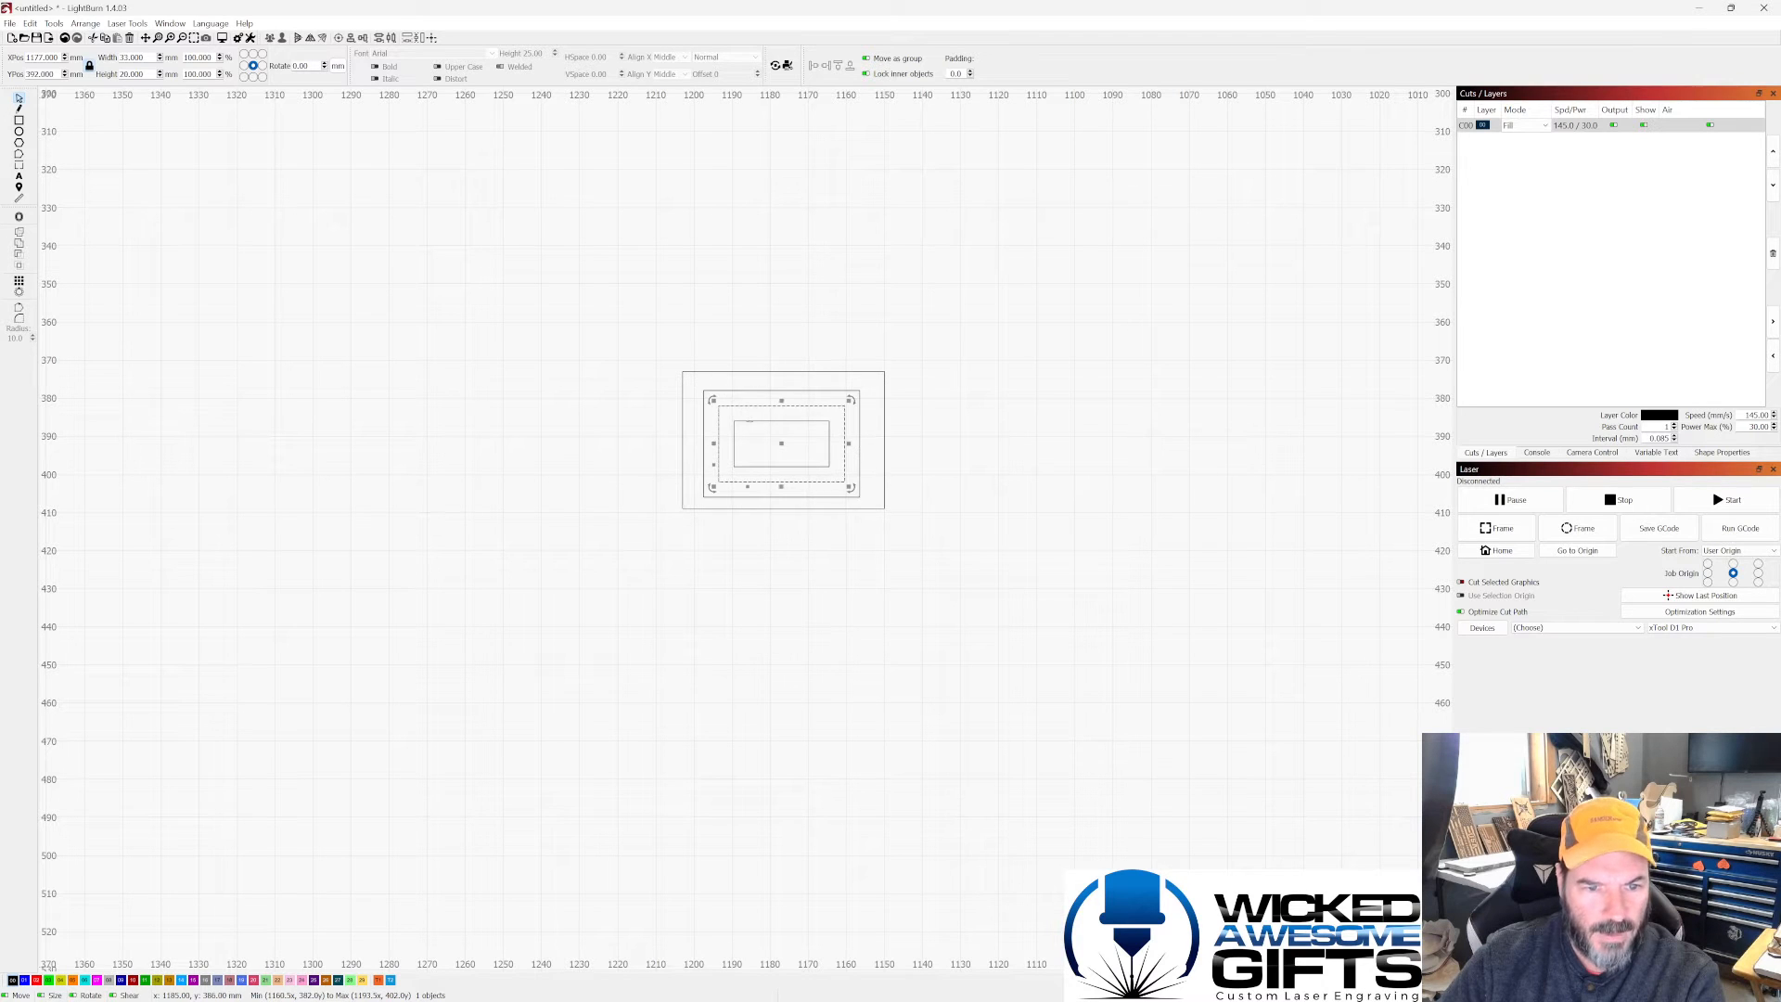
pyautogui.click(747, 420)
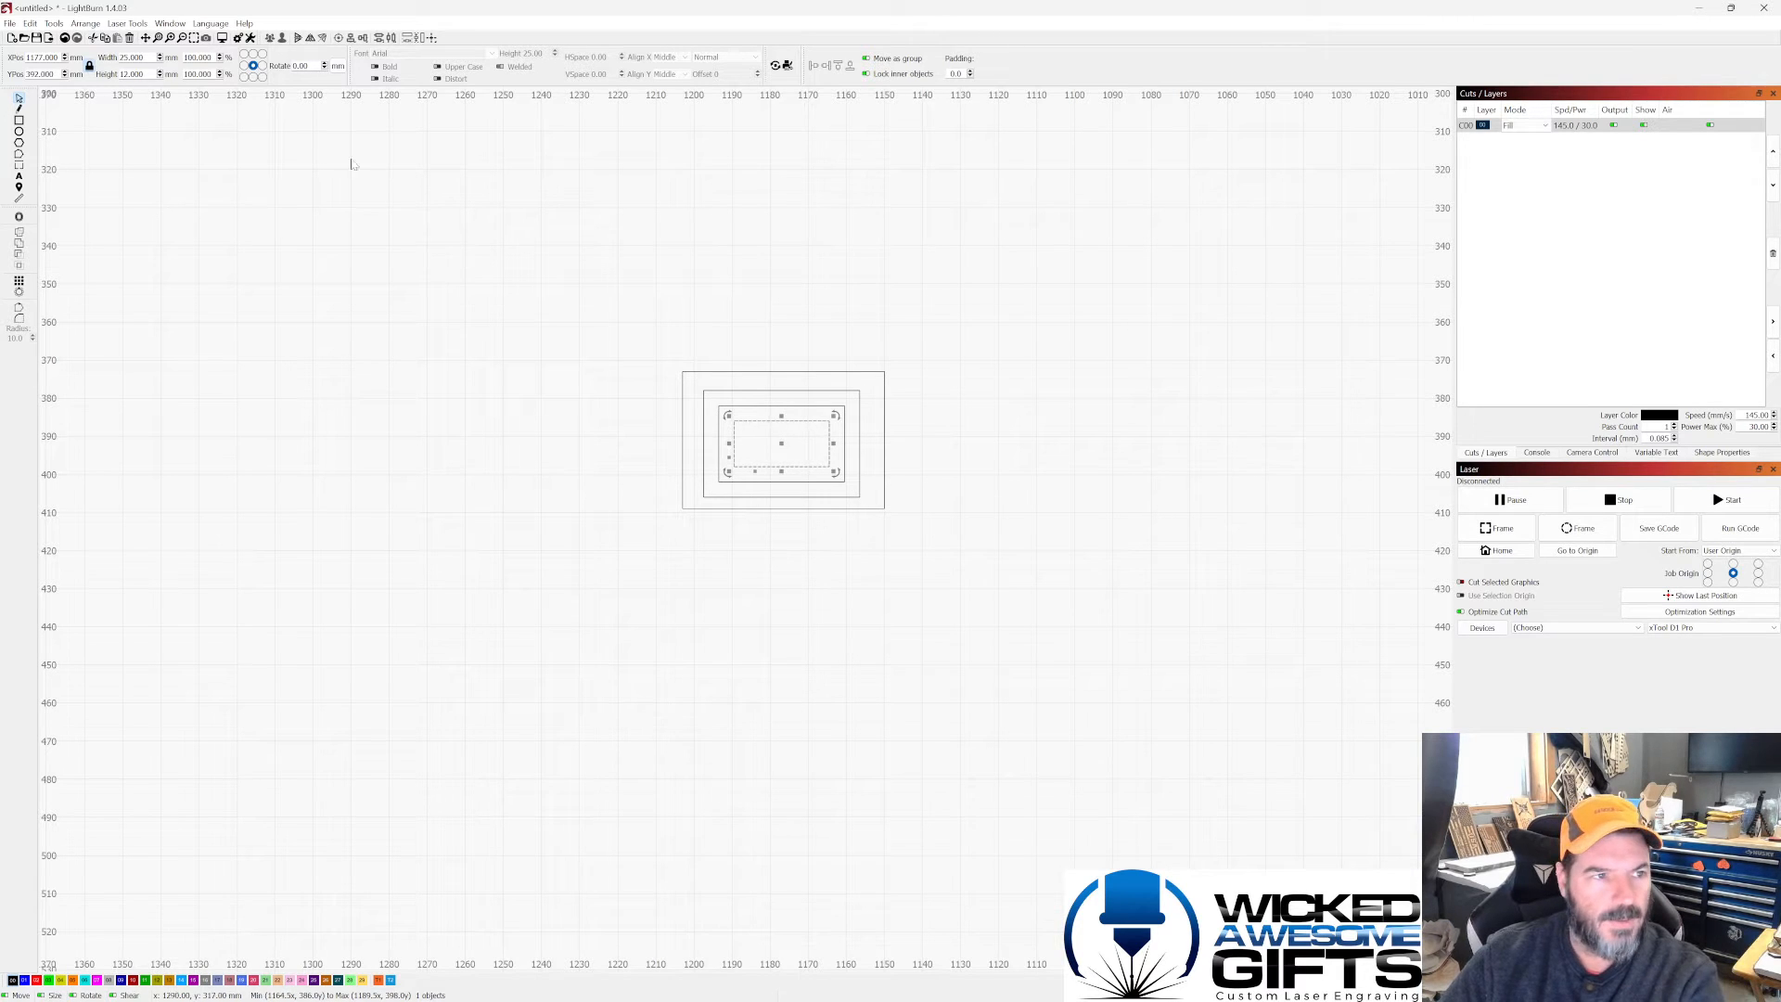
# Step: Preview the four nested rectangles in a maximized window, examine the alternating filled and empty bands, and close the preview
pyautogui.click(170, 23)
pyautogui.click(194, 59)
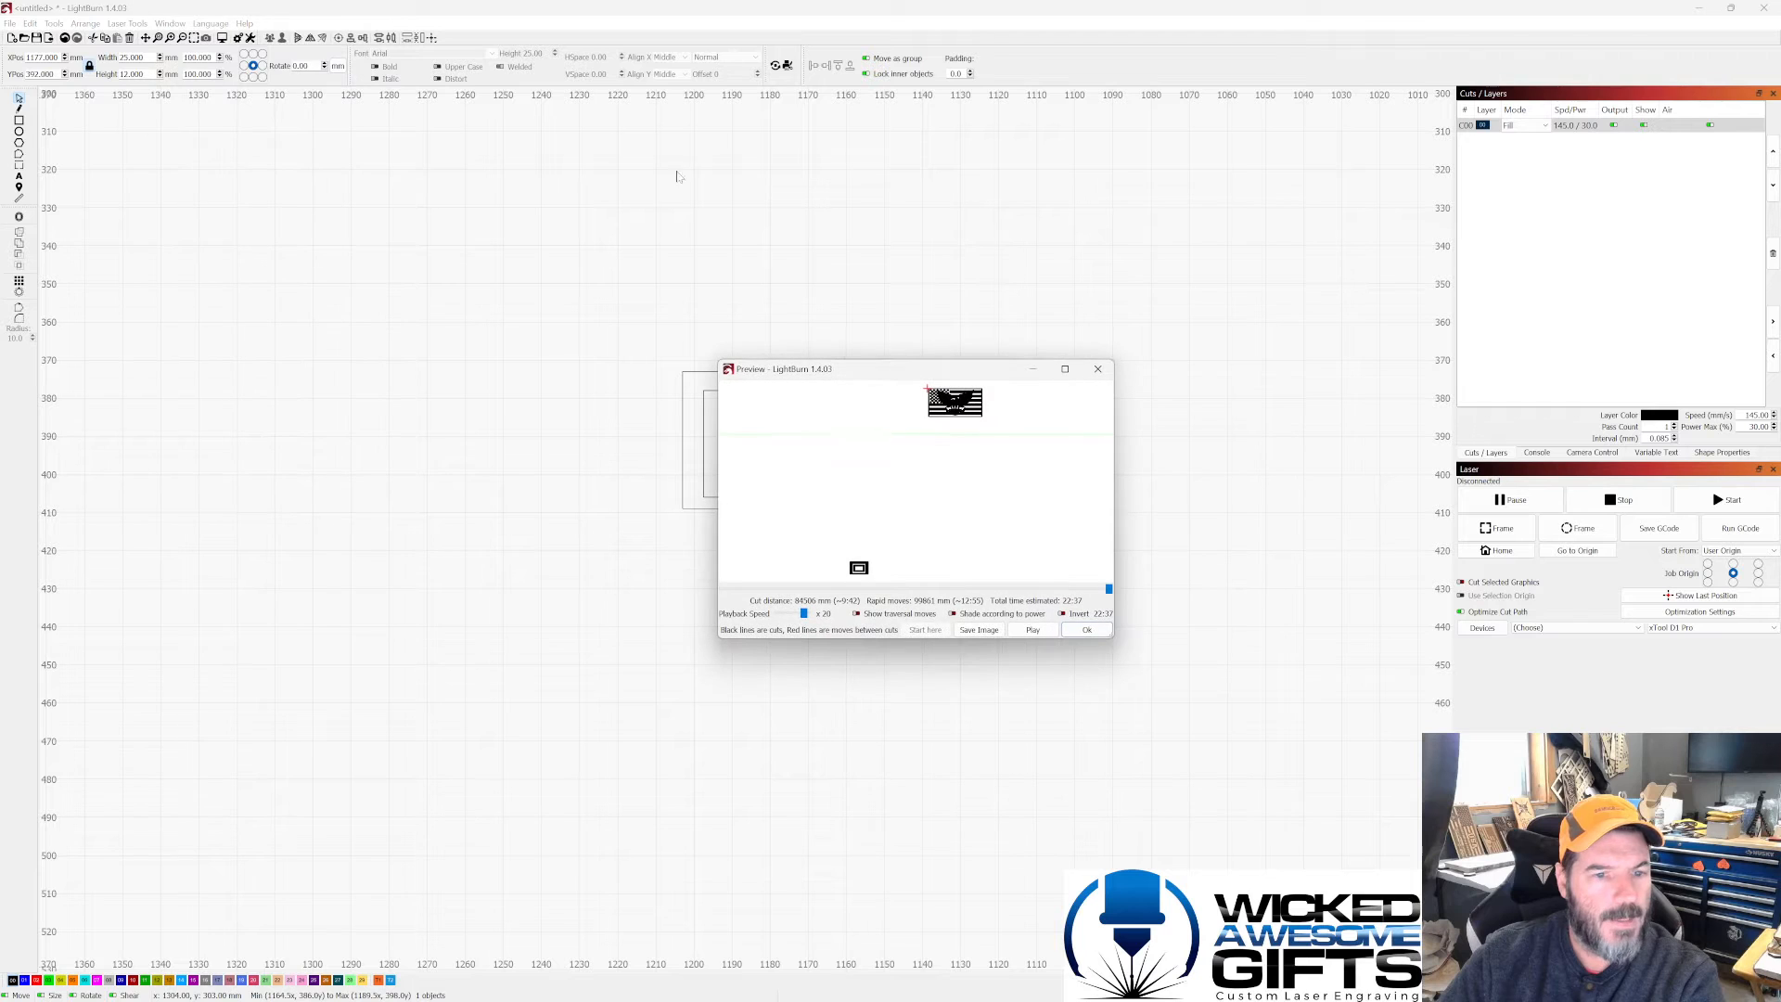
pyautogui.click(1065, 368)
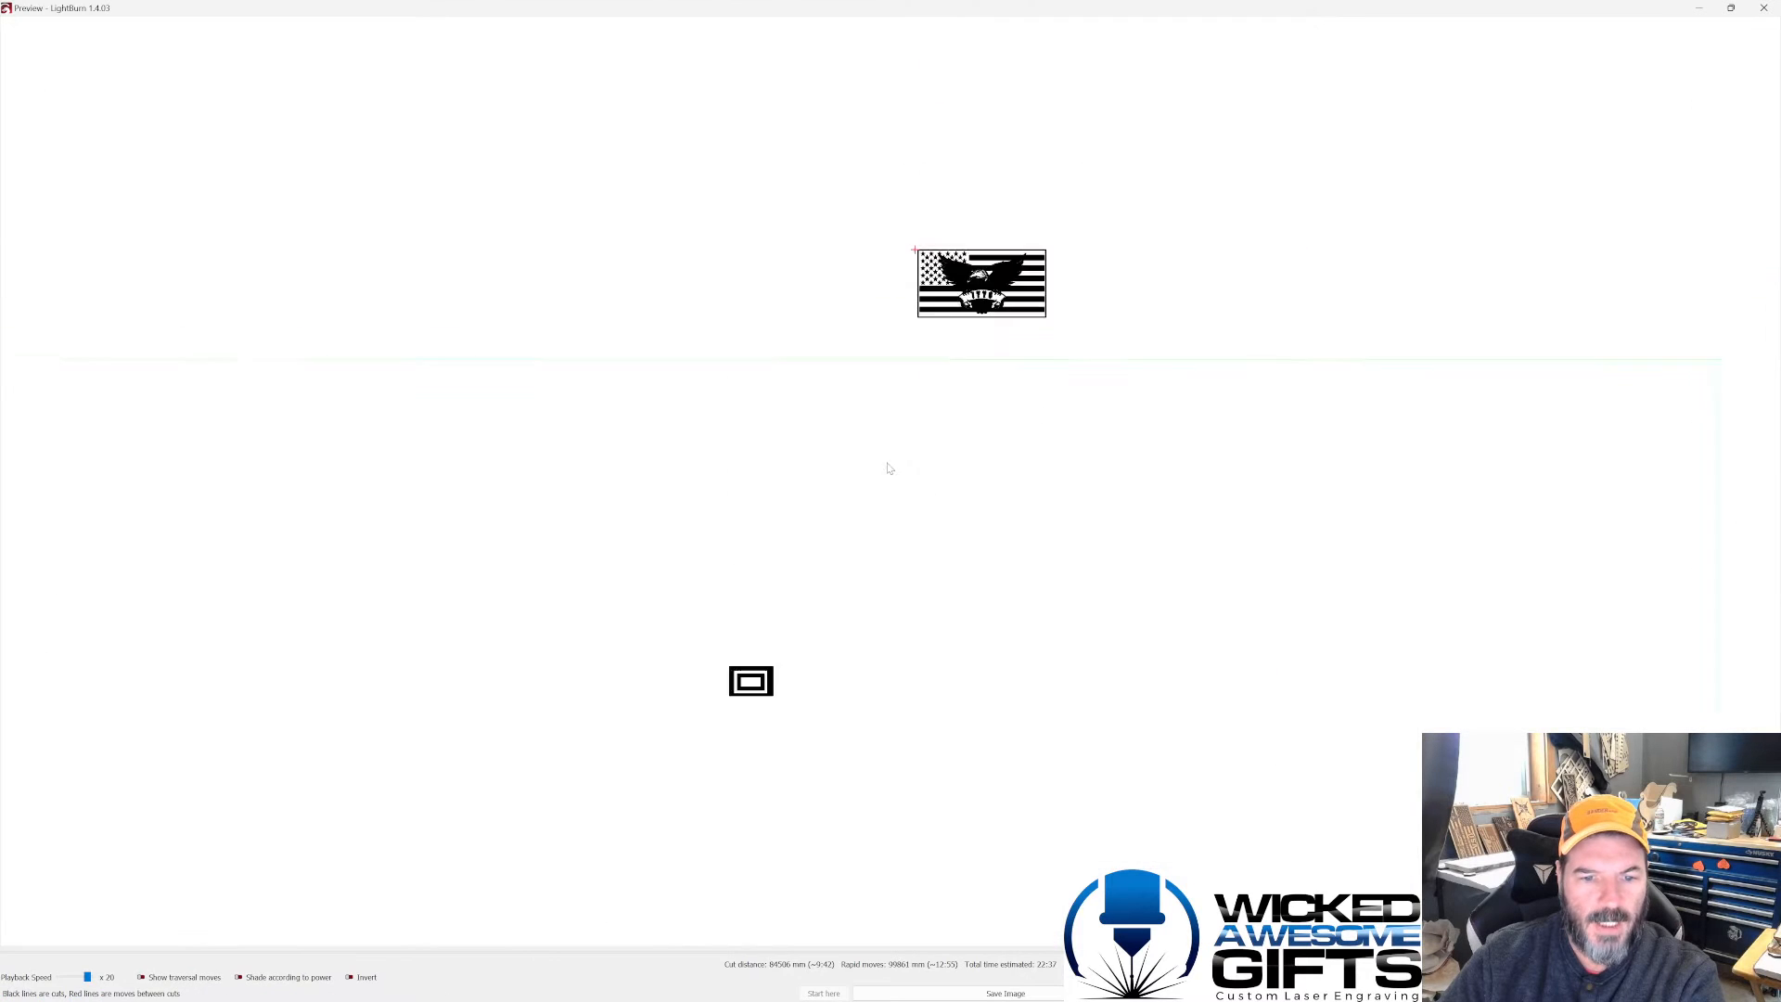
pyautogui.scroll(5, 758, 678)
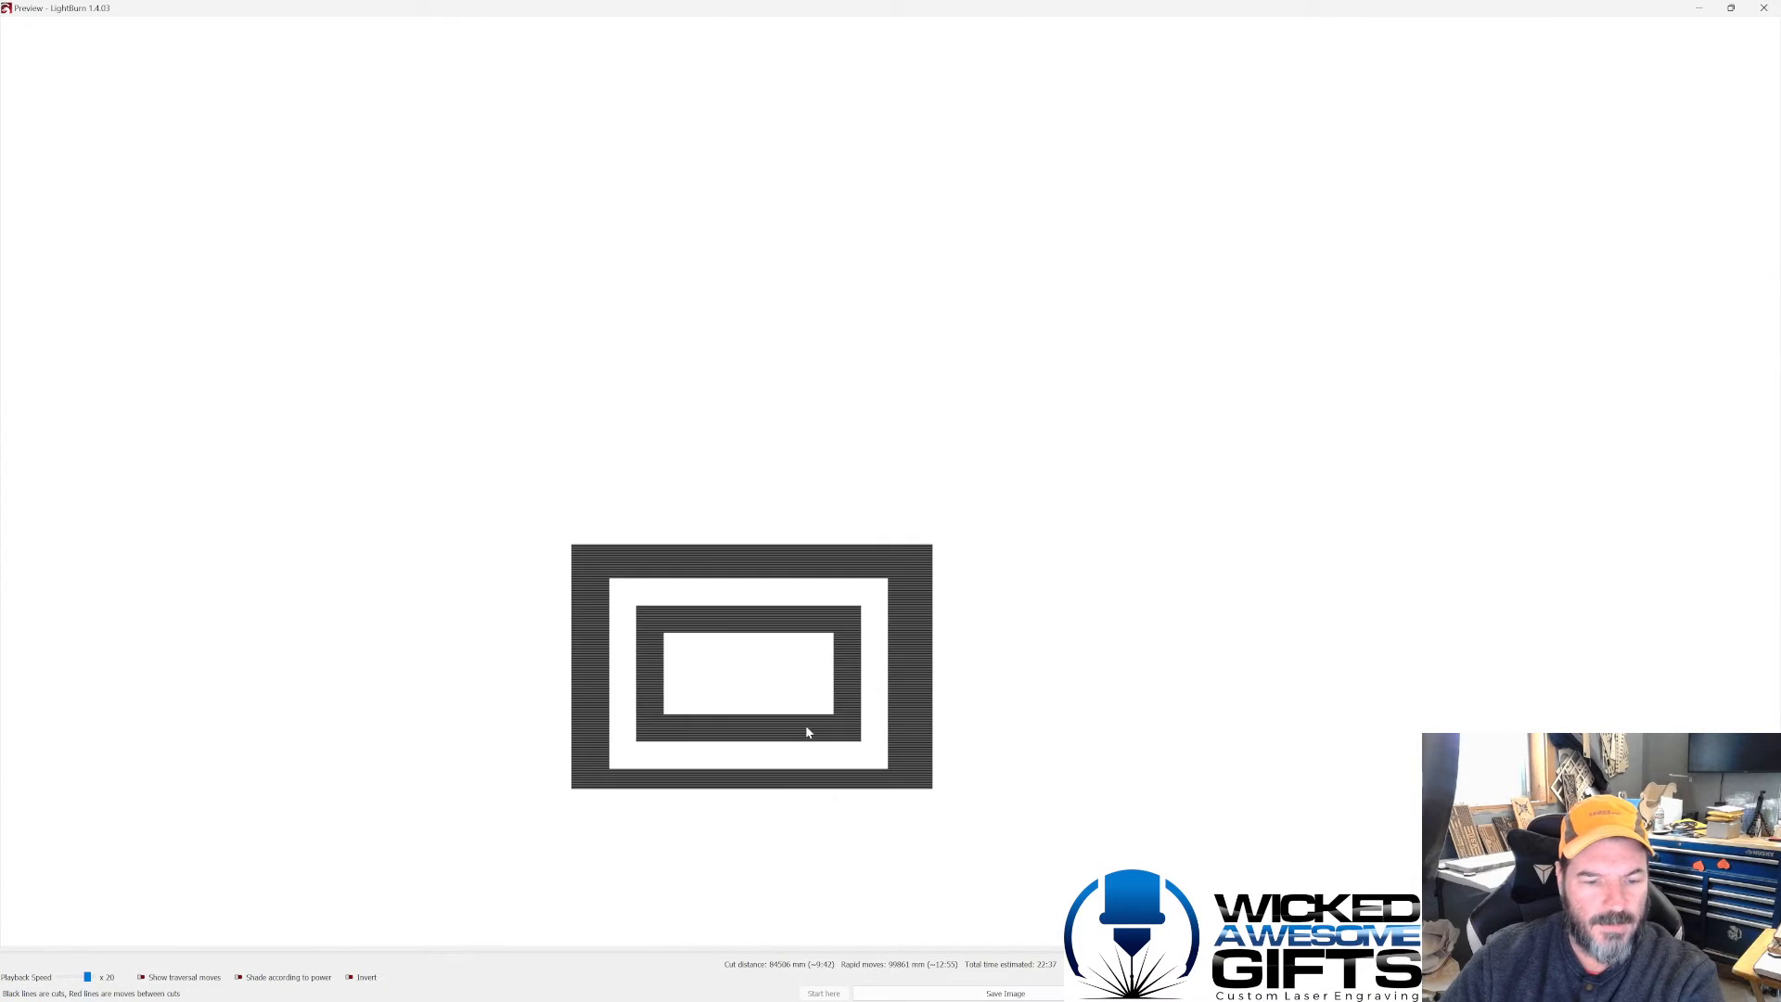
pyautogui.scroll(1, 721, 787)
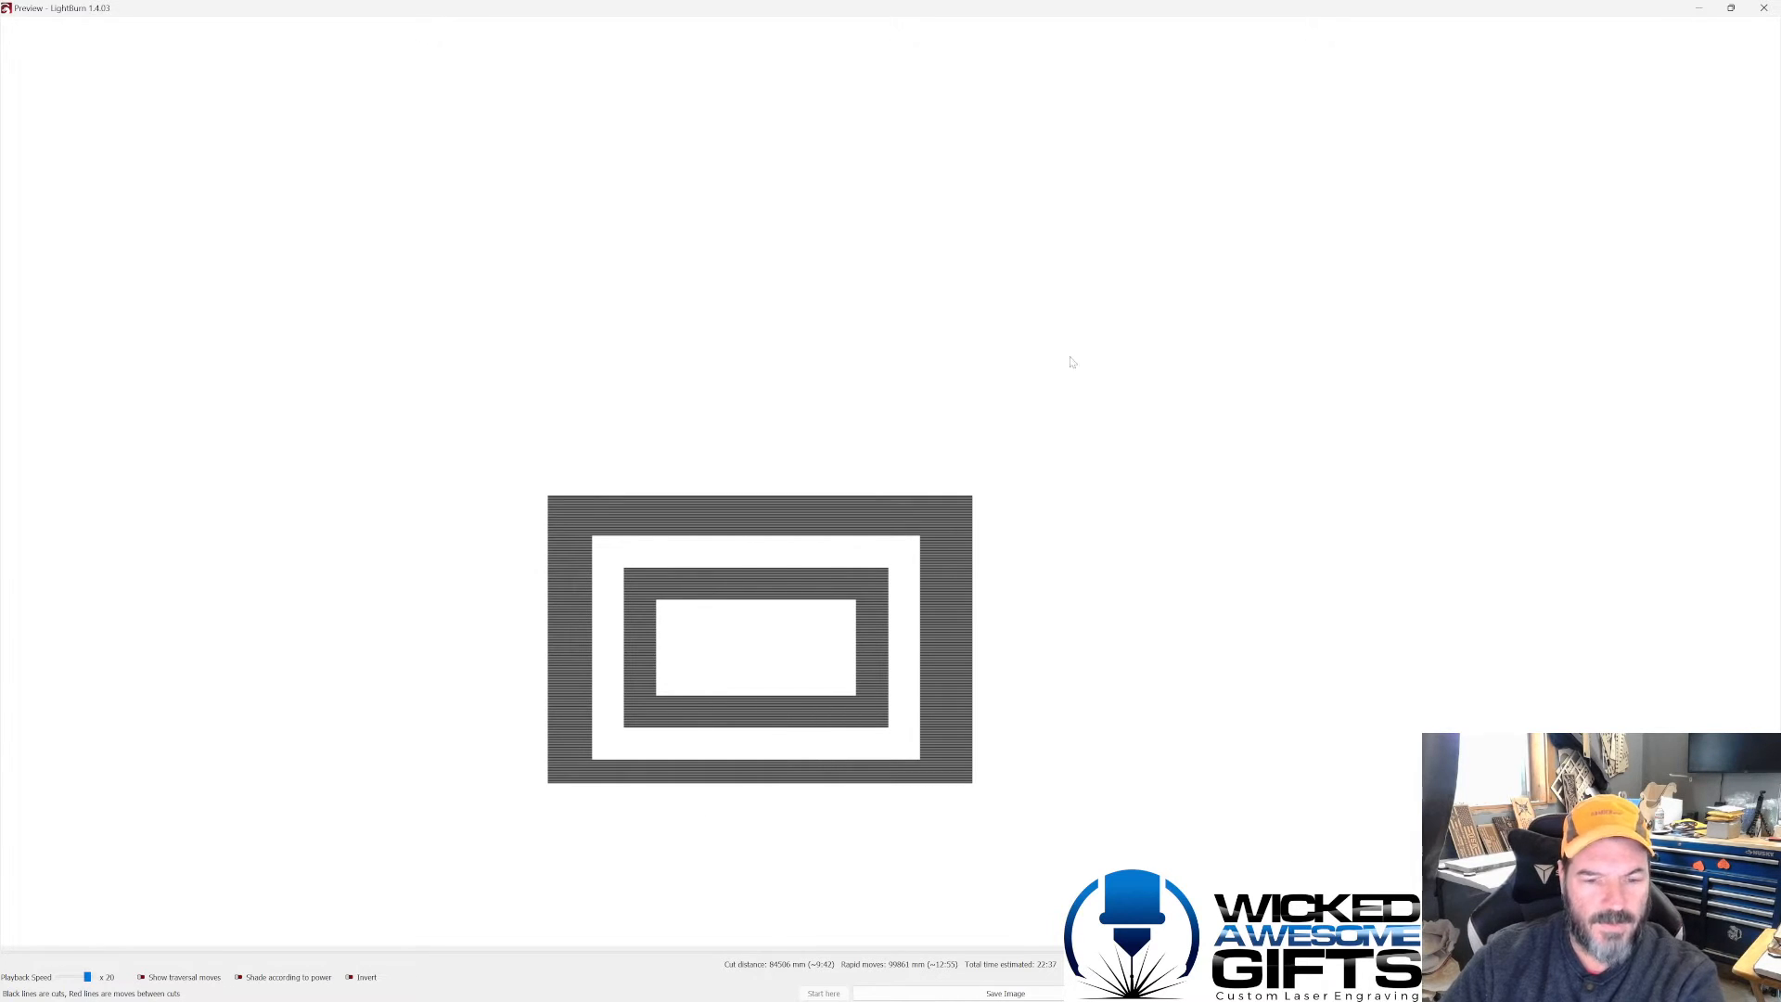
pyautogui.click(1763, 8)
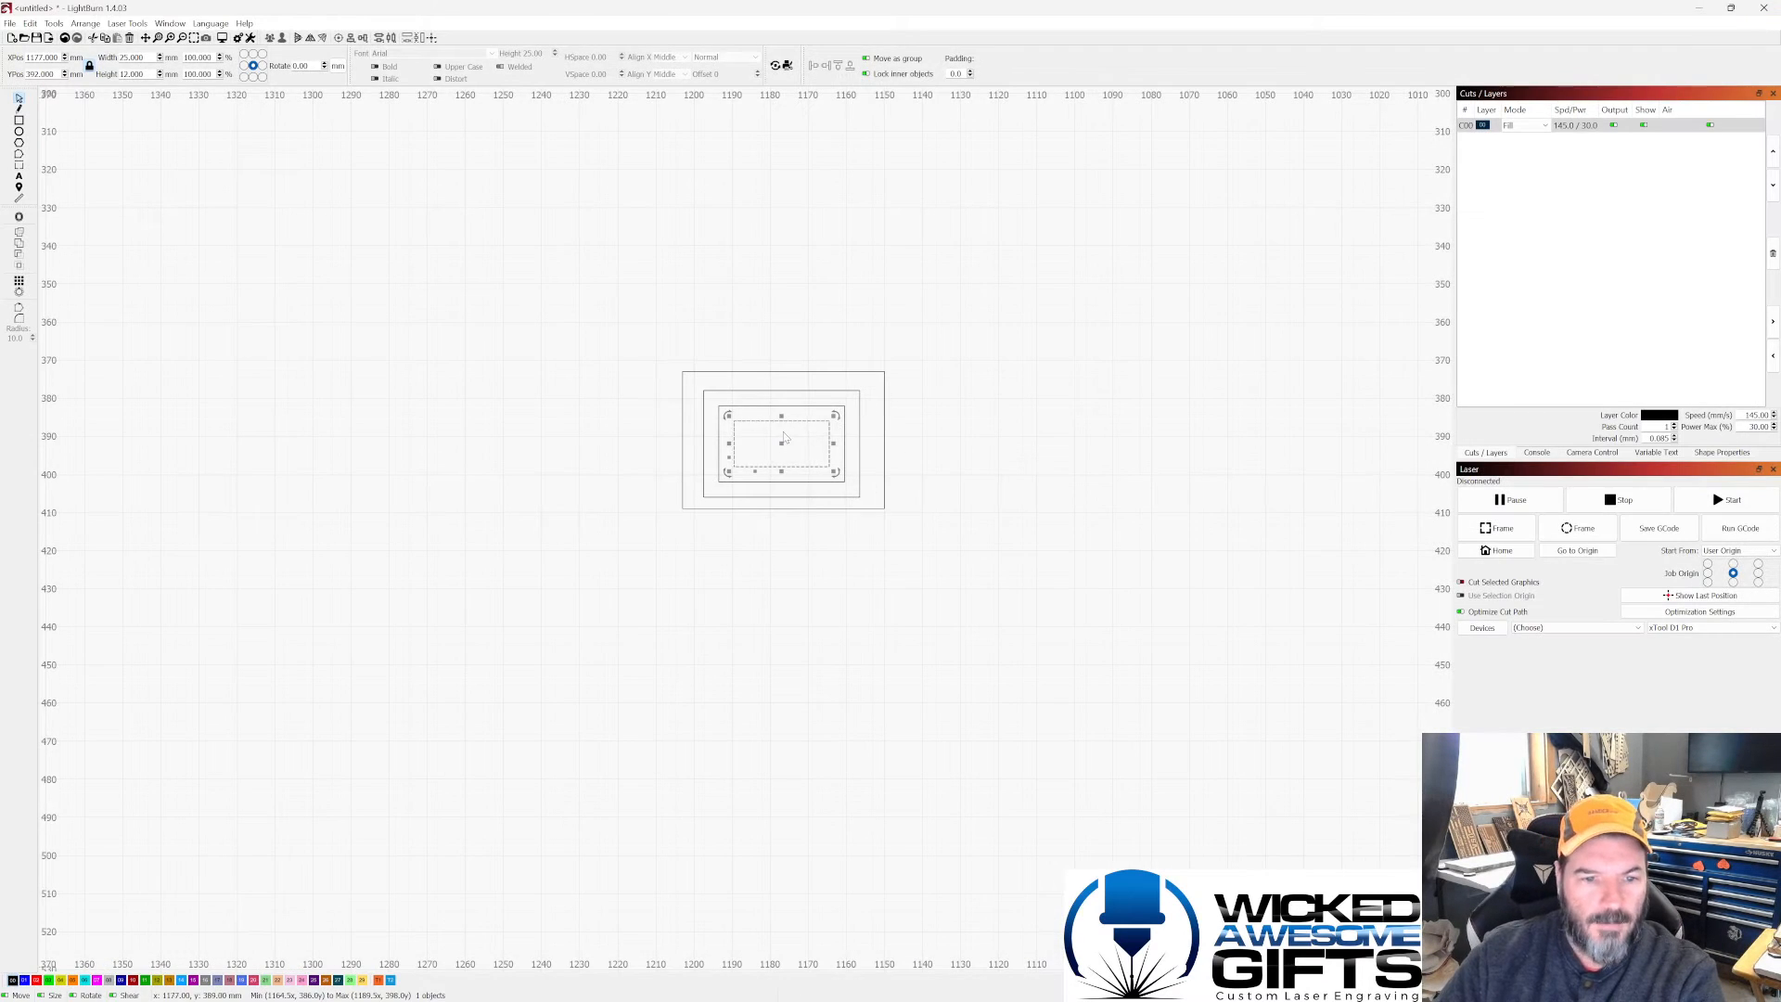
# Step: Move the innermost rectangle about 43 mm right and 13 mm down so it overlaps the lower-right corner of the others
pyautogui.click(813, 432)
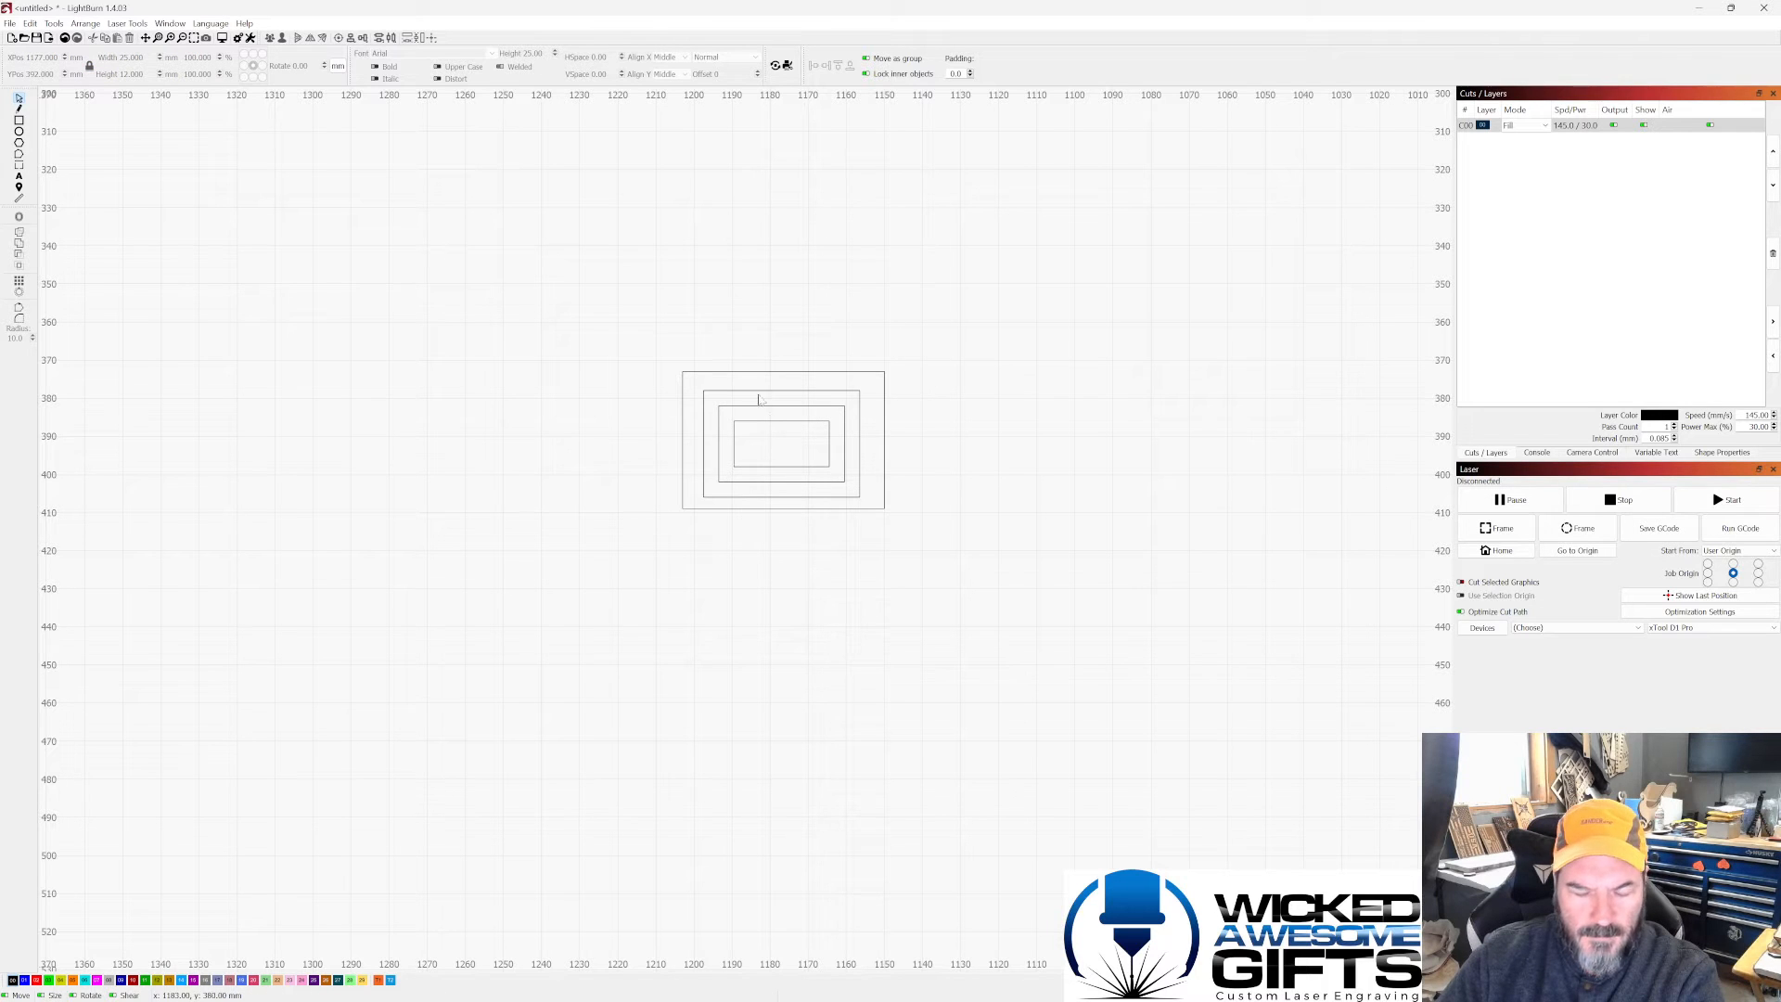
pyautogui.scroll(3, 758, 399)
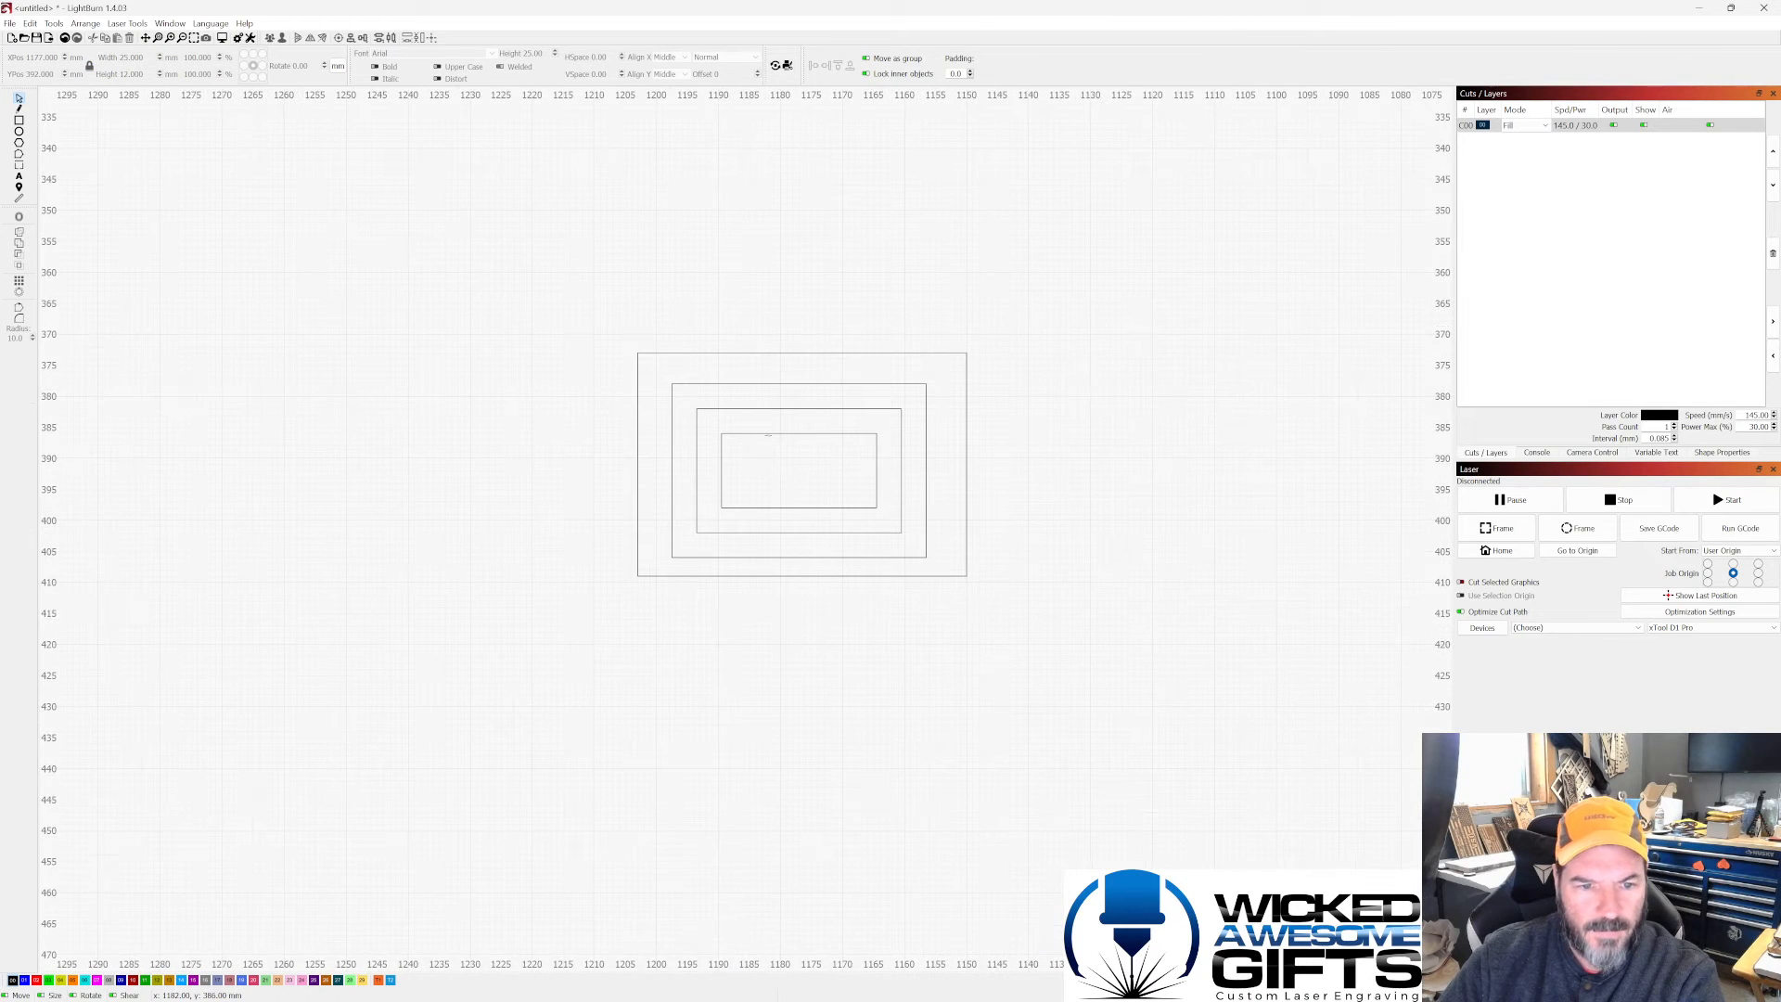
pyautogui.click(768, 434)
pyautogui.moveTo(798, 471); pyautogui.dragTo(939, 555)
pyautogui.click(832, 588)
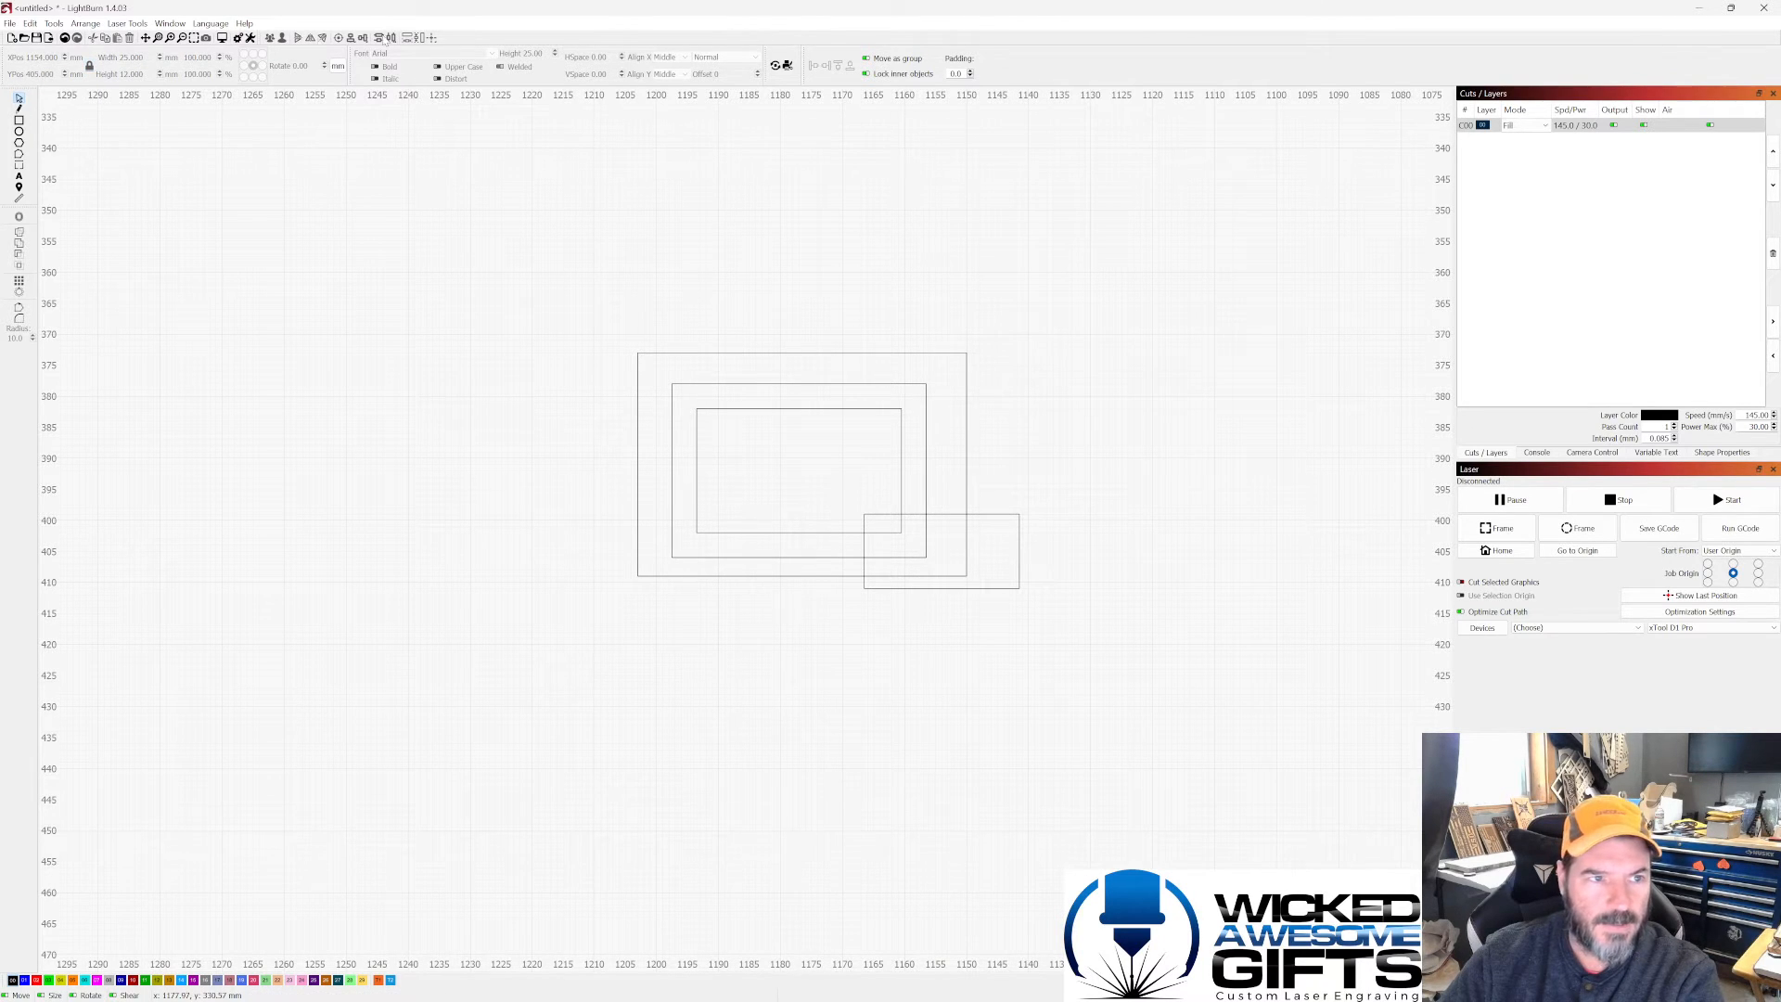
# Step: Preview the overlapping rectangles in a maximized window, examine how the fill alternates in the overlap areas, and close the preview
pyautogui.click(170, 23)
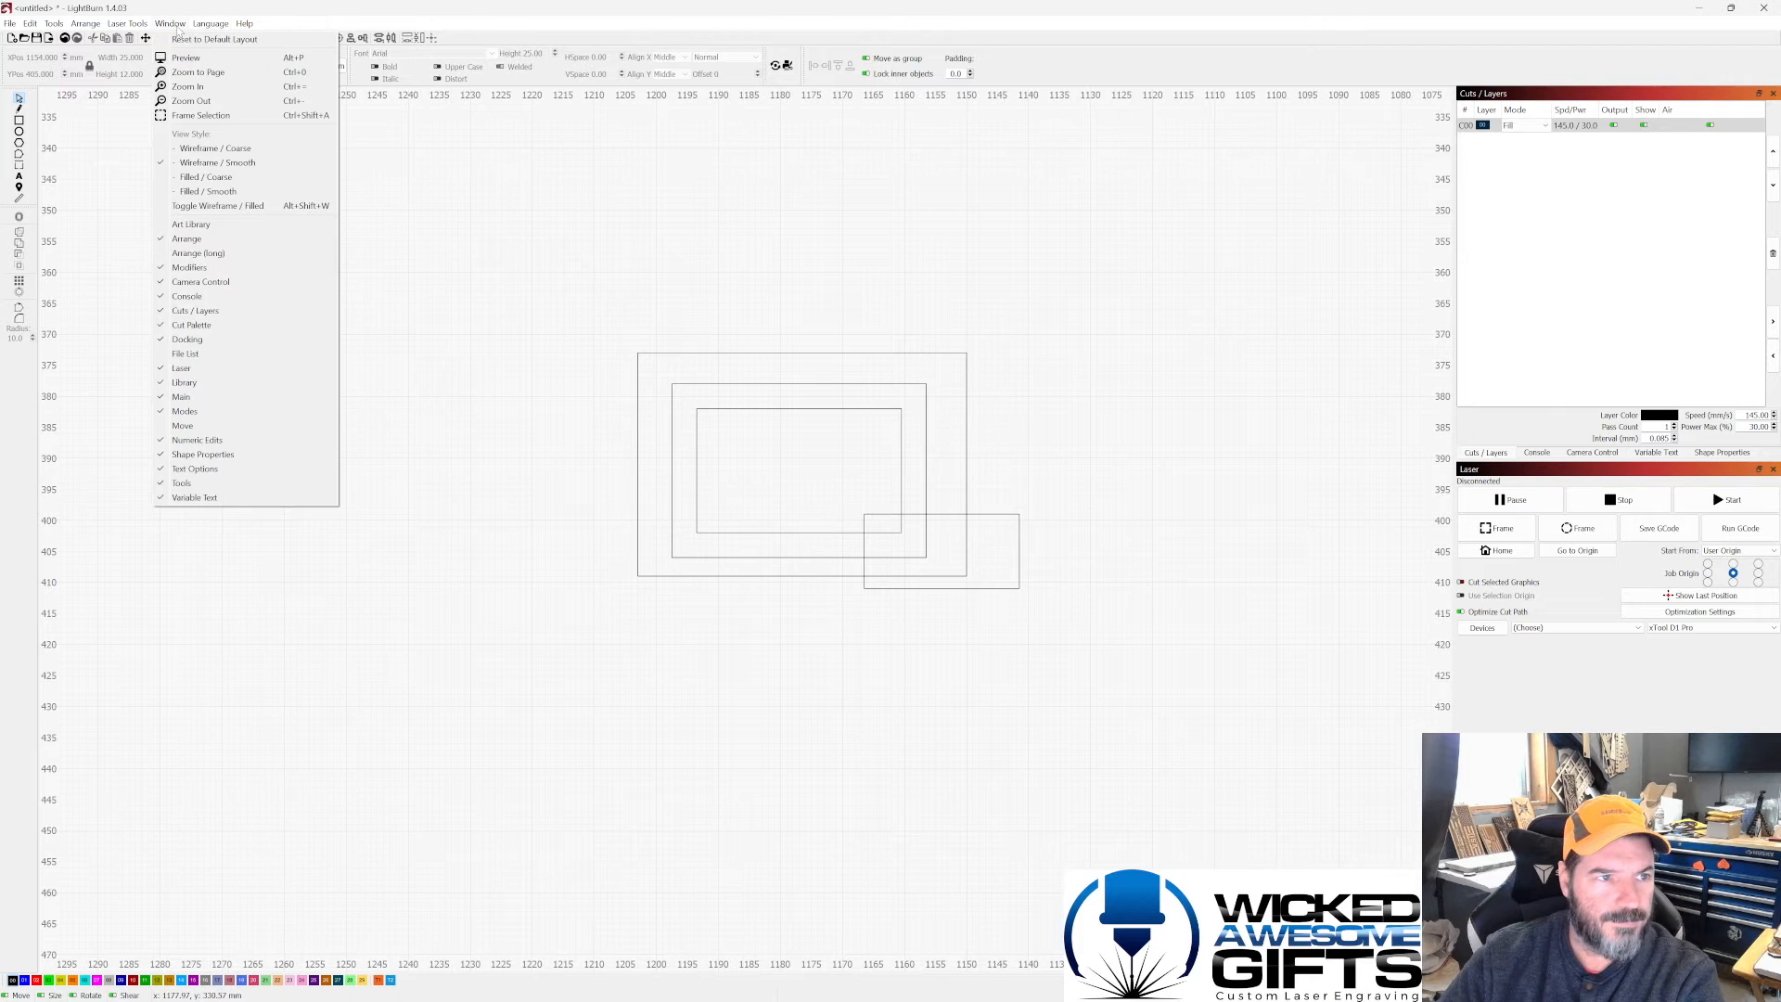
pyautogui.click(185, 59)
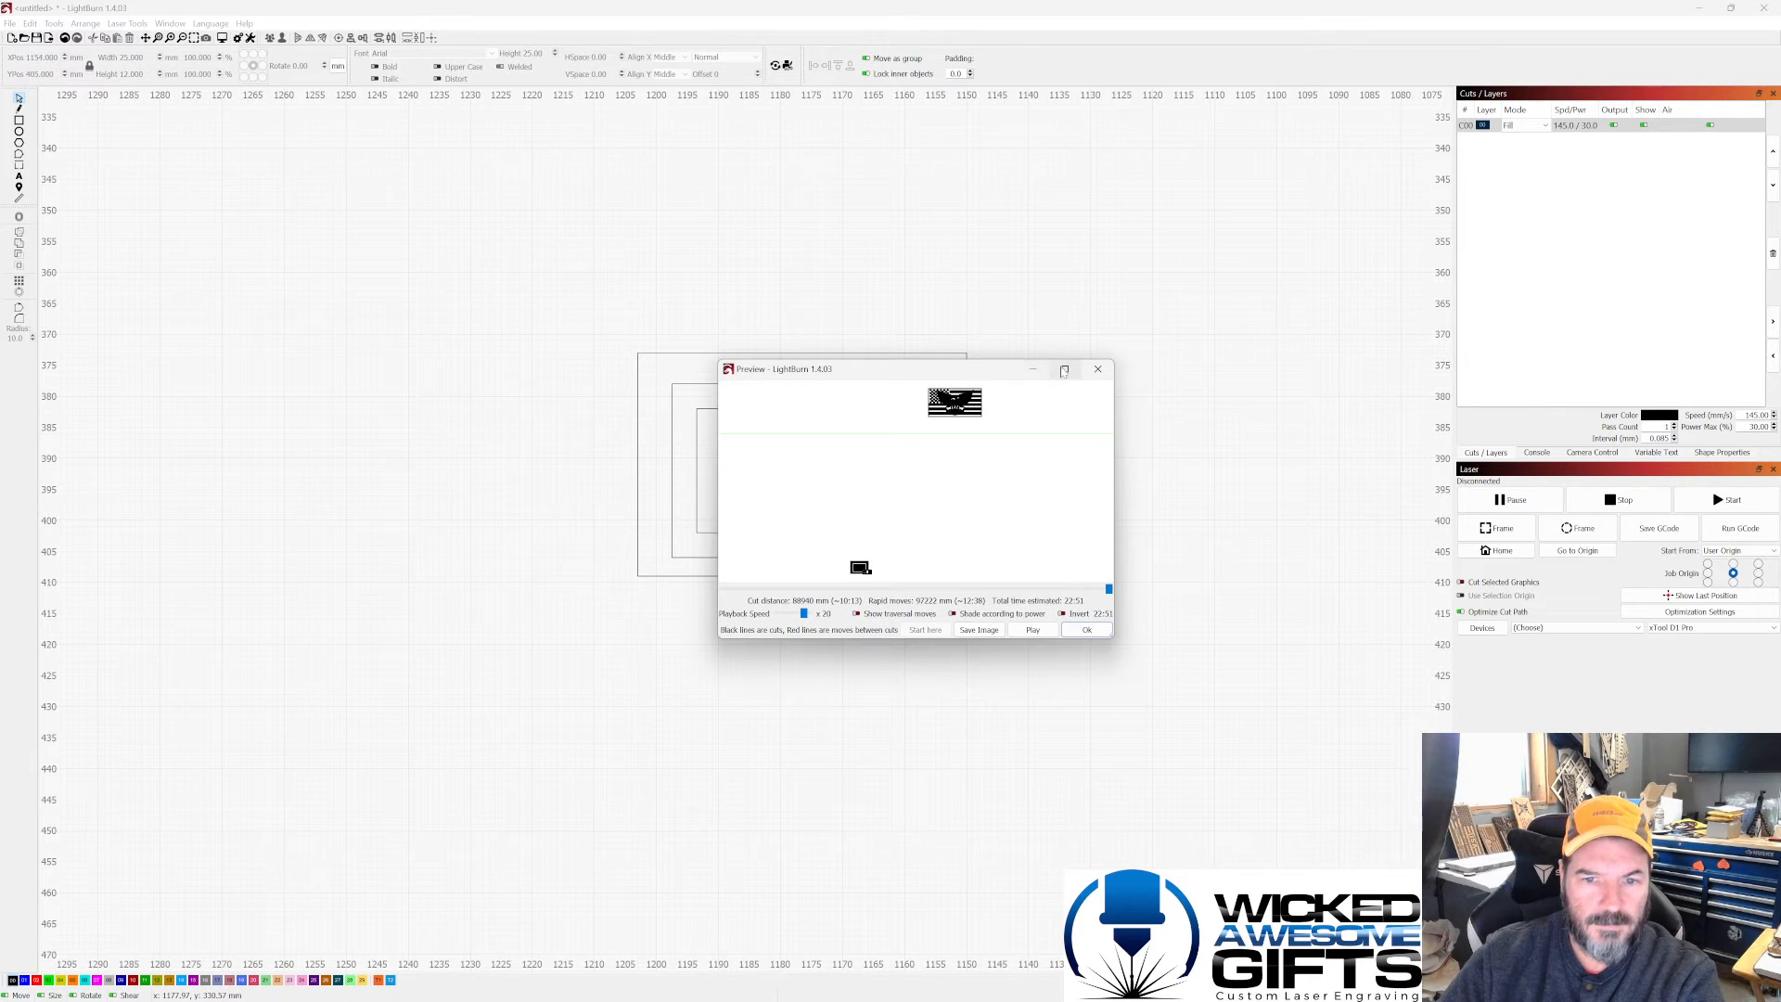
pyautogui.scroll(-3, 972, 439)
pyautogui.scroll(8, 808, 714)
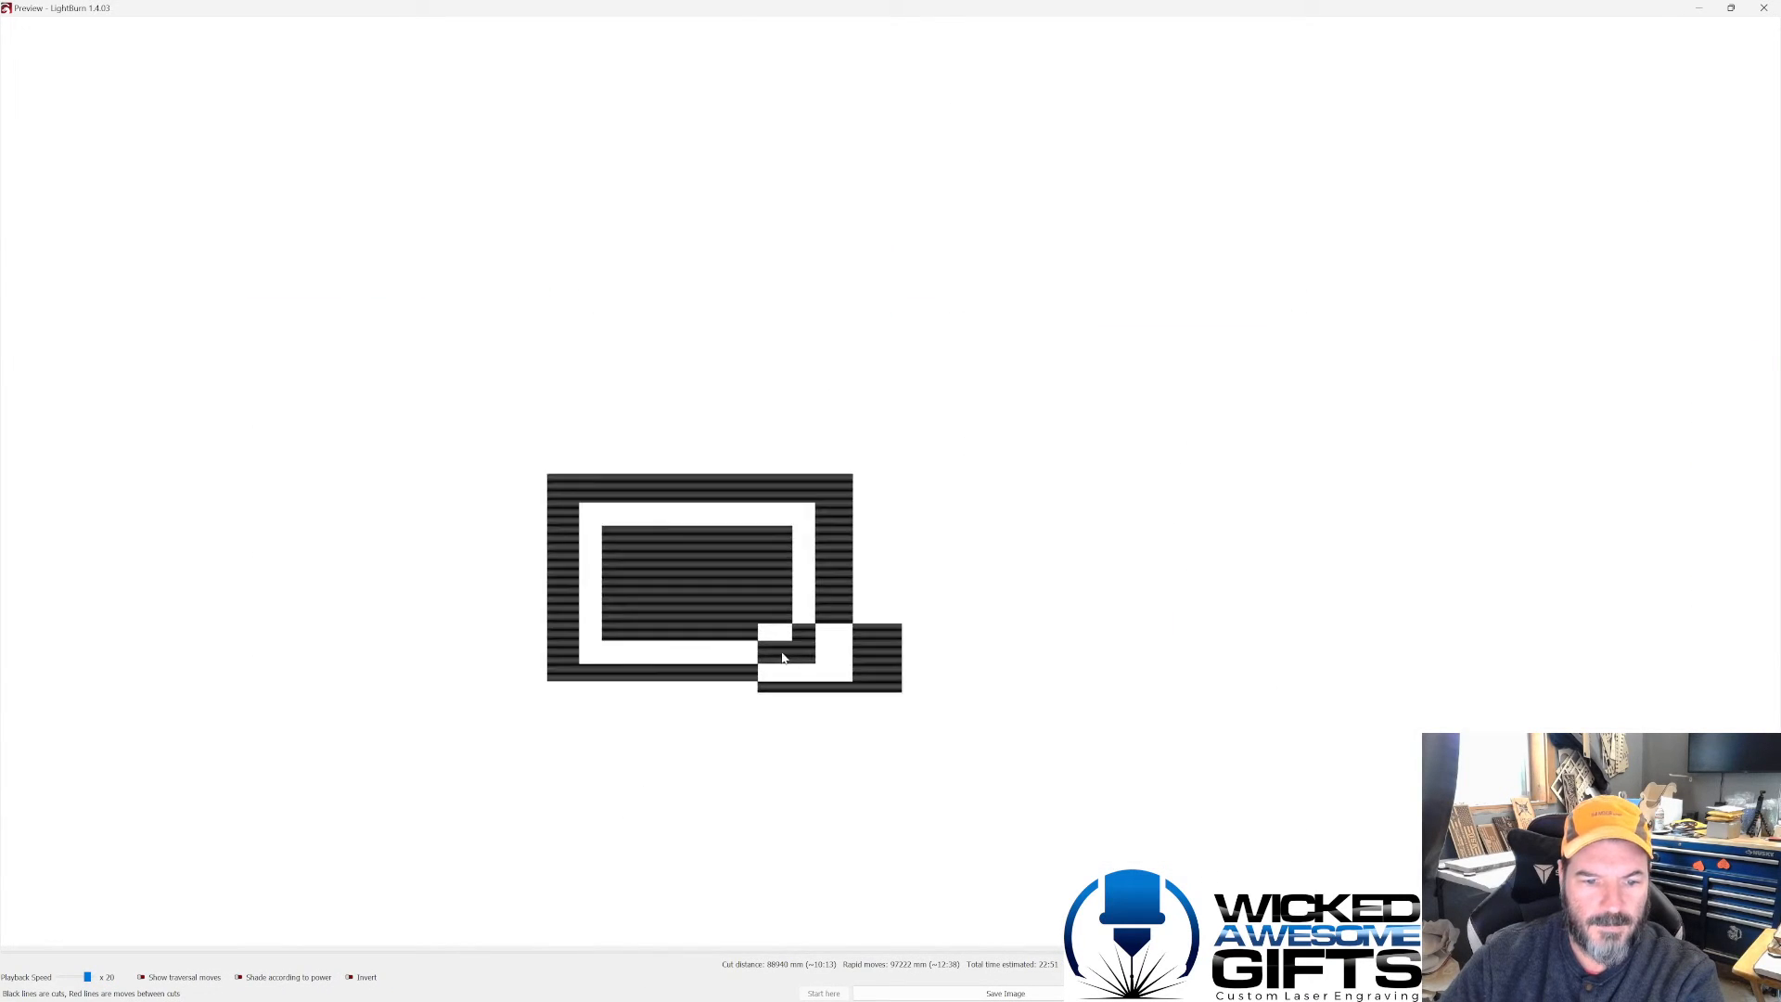
pyautogui.scroll(1, 909, 620)
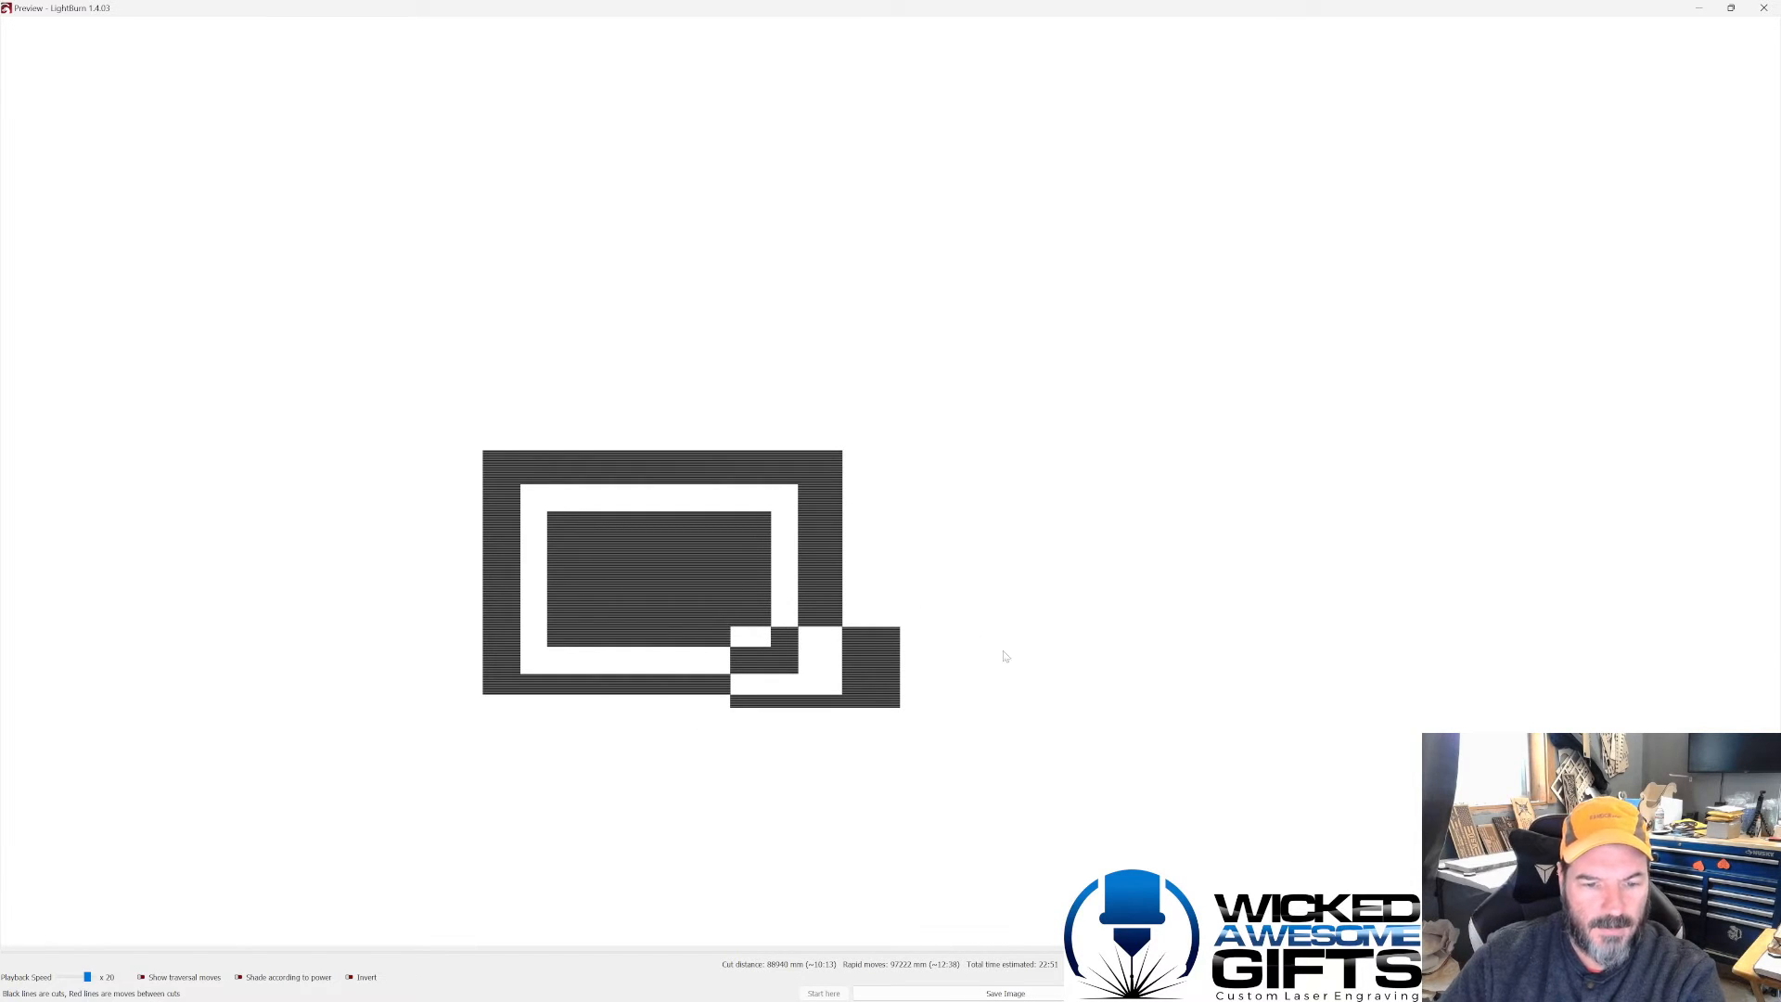
pyautogui.click(1766, 7)
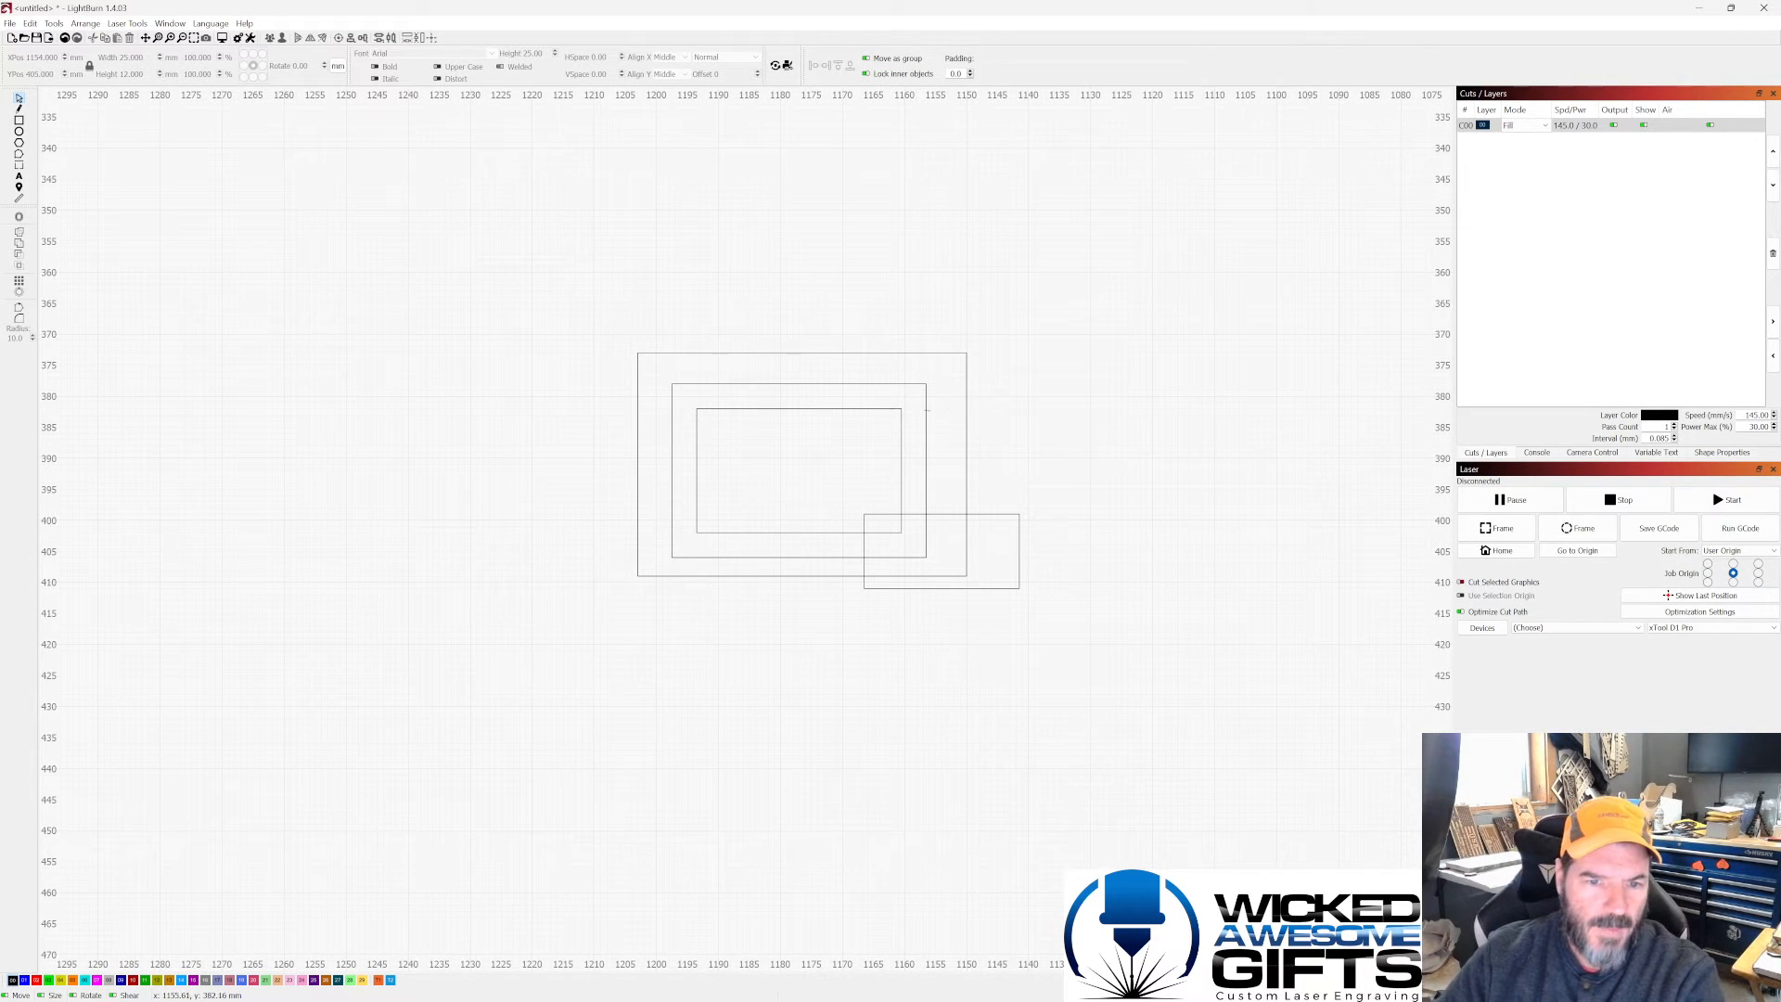
# Step: Select all four demonstration rectangles and delete them
pyautogui.scroll(-2, 1067, 408)
pyautogui.scroll(1, 1042, 414)
pyautogui.moveTo(651, 308); pyautogui.dragTo(1100, 663)
pyautogui.press('Delete')
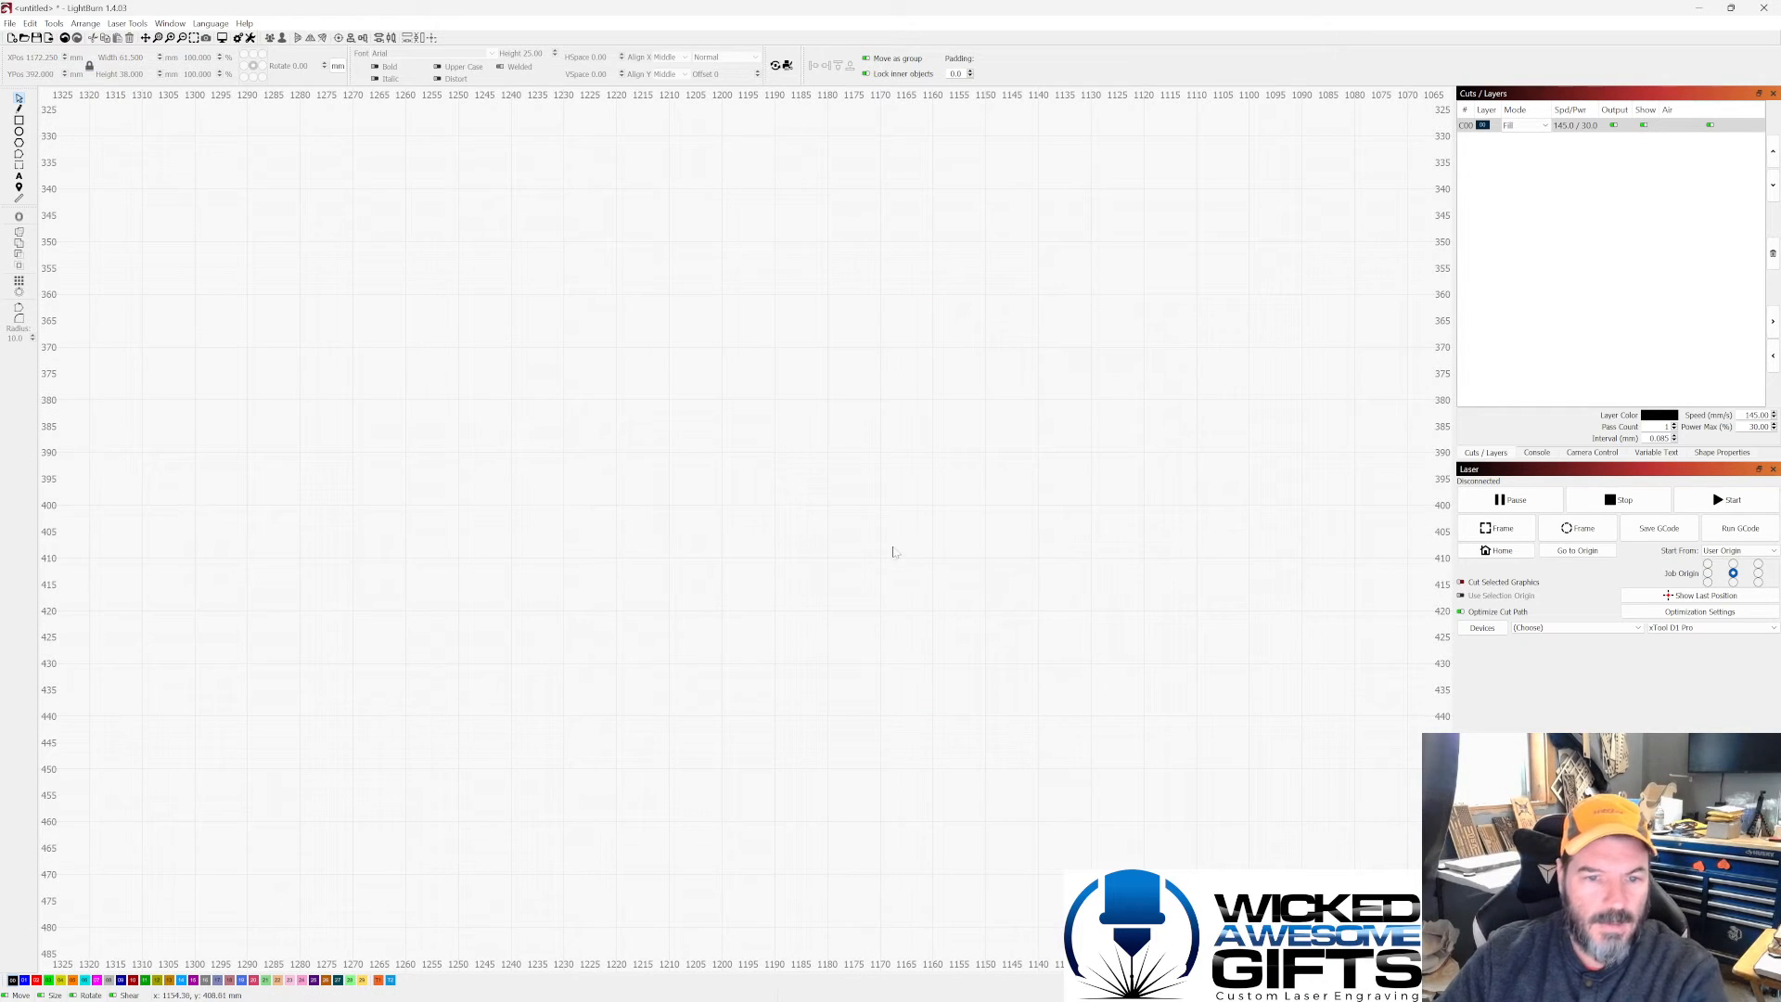
# Step: Move the complete eagle-and-flag artwork onto the work area, to about X 1237 mm, Y 611 mm
pyautogui.scroll(-5, 835, 510)
pyautogui.scroll(-3, 816, 371)
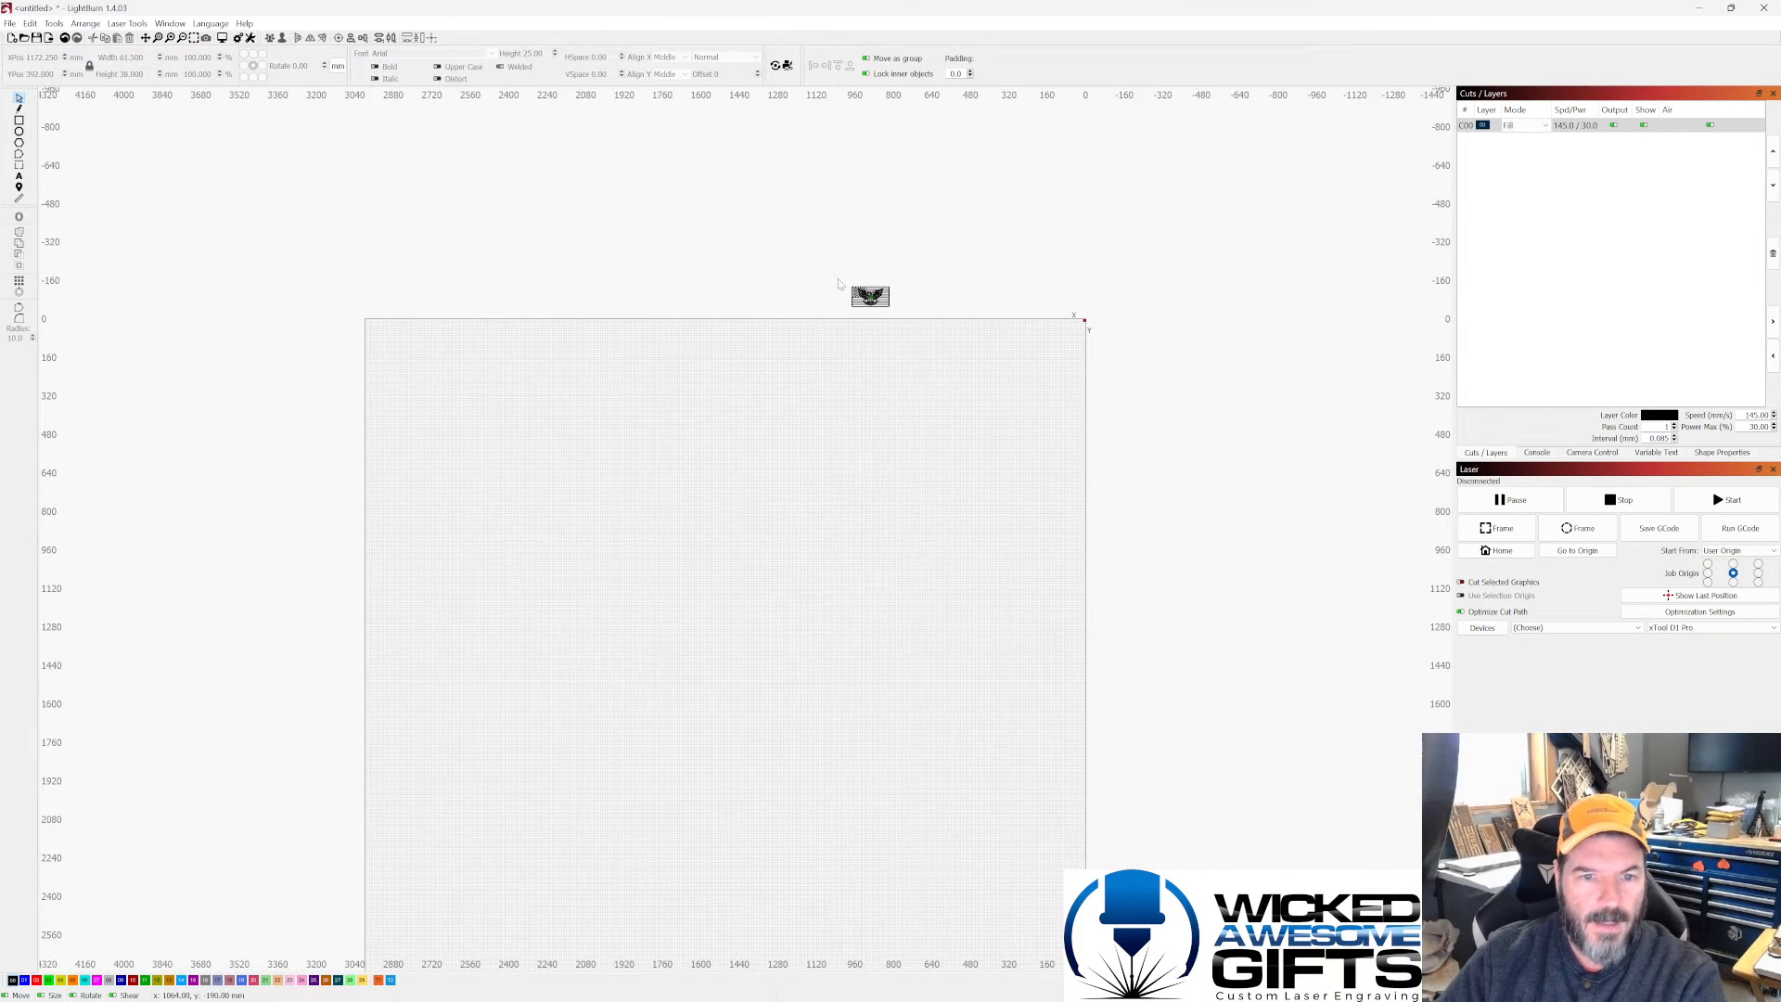
pyautogui.moveTo(839, 284); pyautogui.dragTo(903, 306)
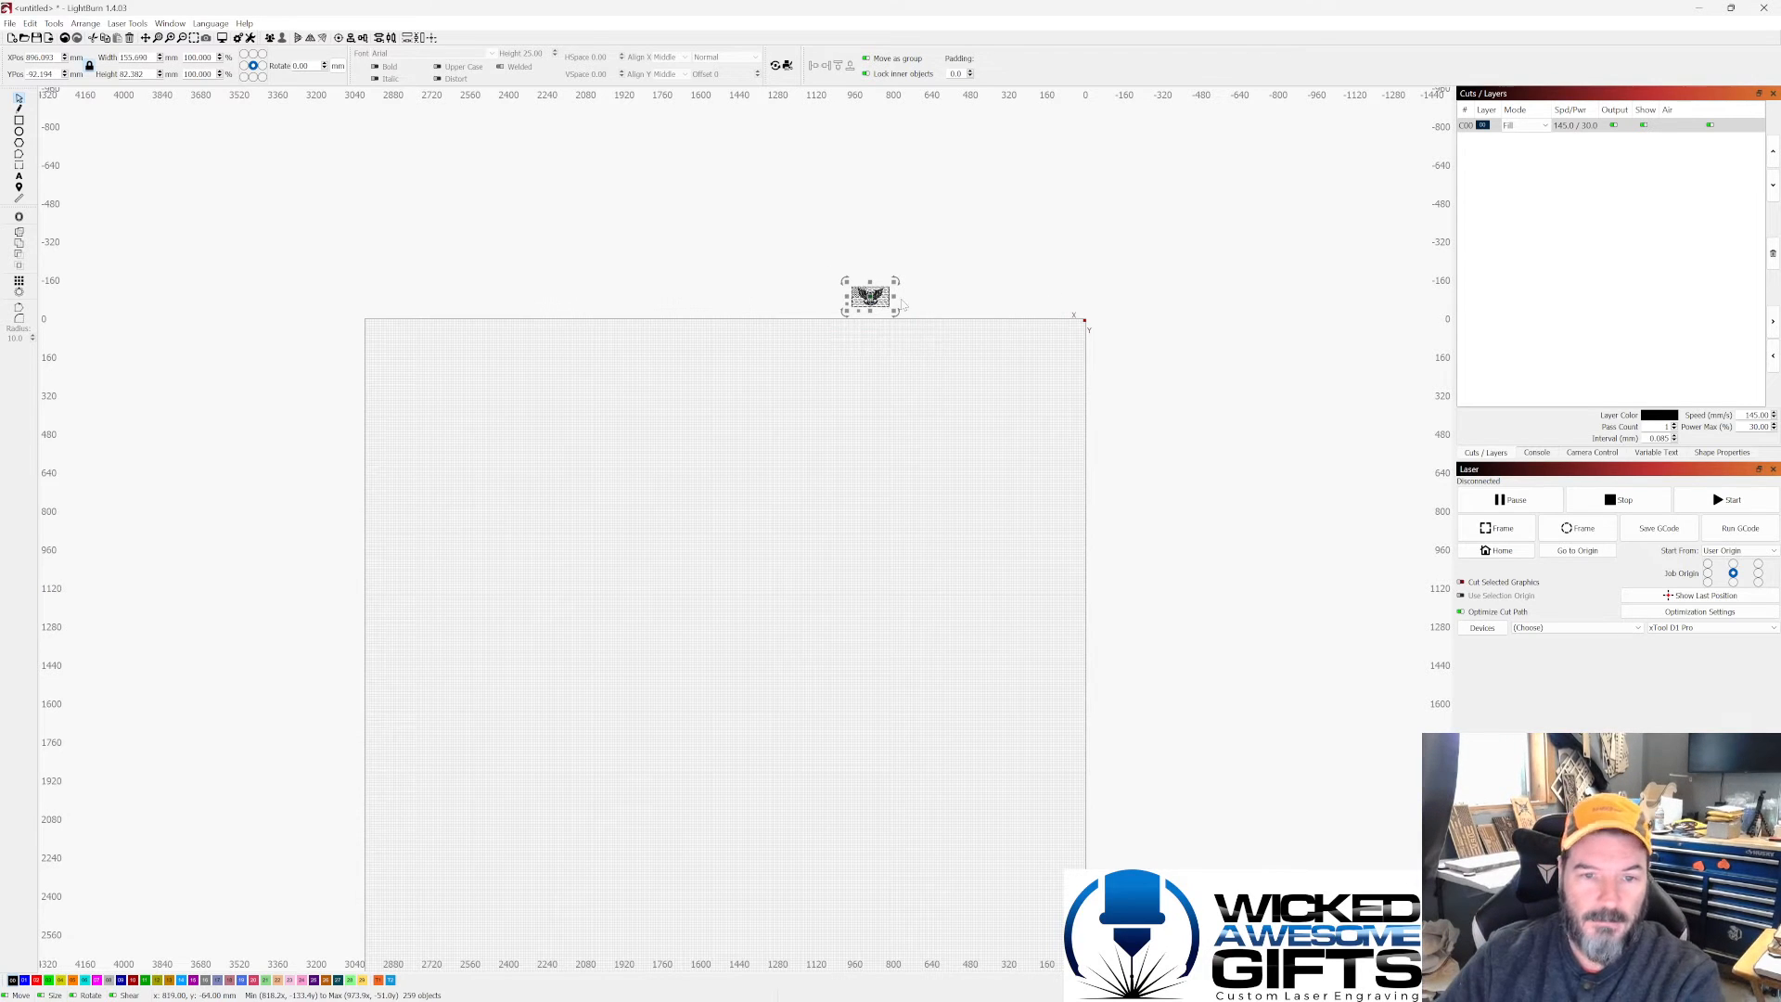
pyautogui.moveTo(863, 299); pyautogui.dragTo(802, 468)
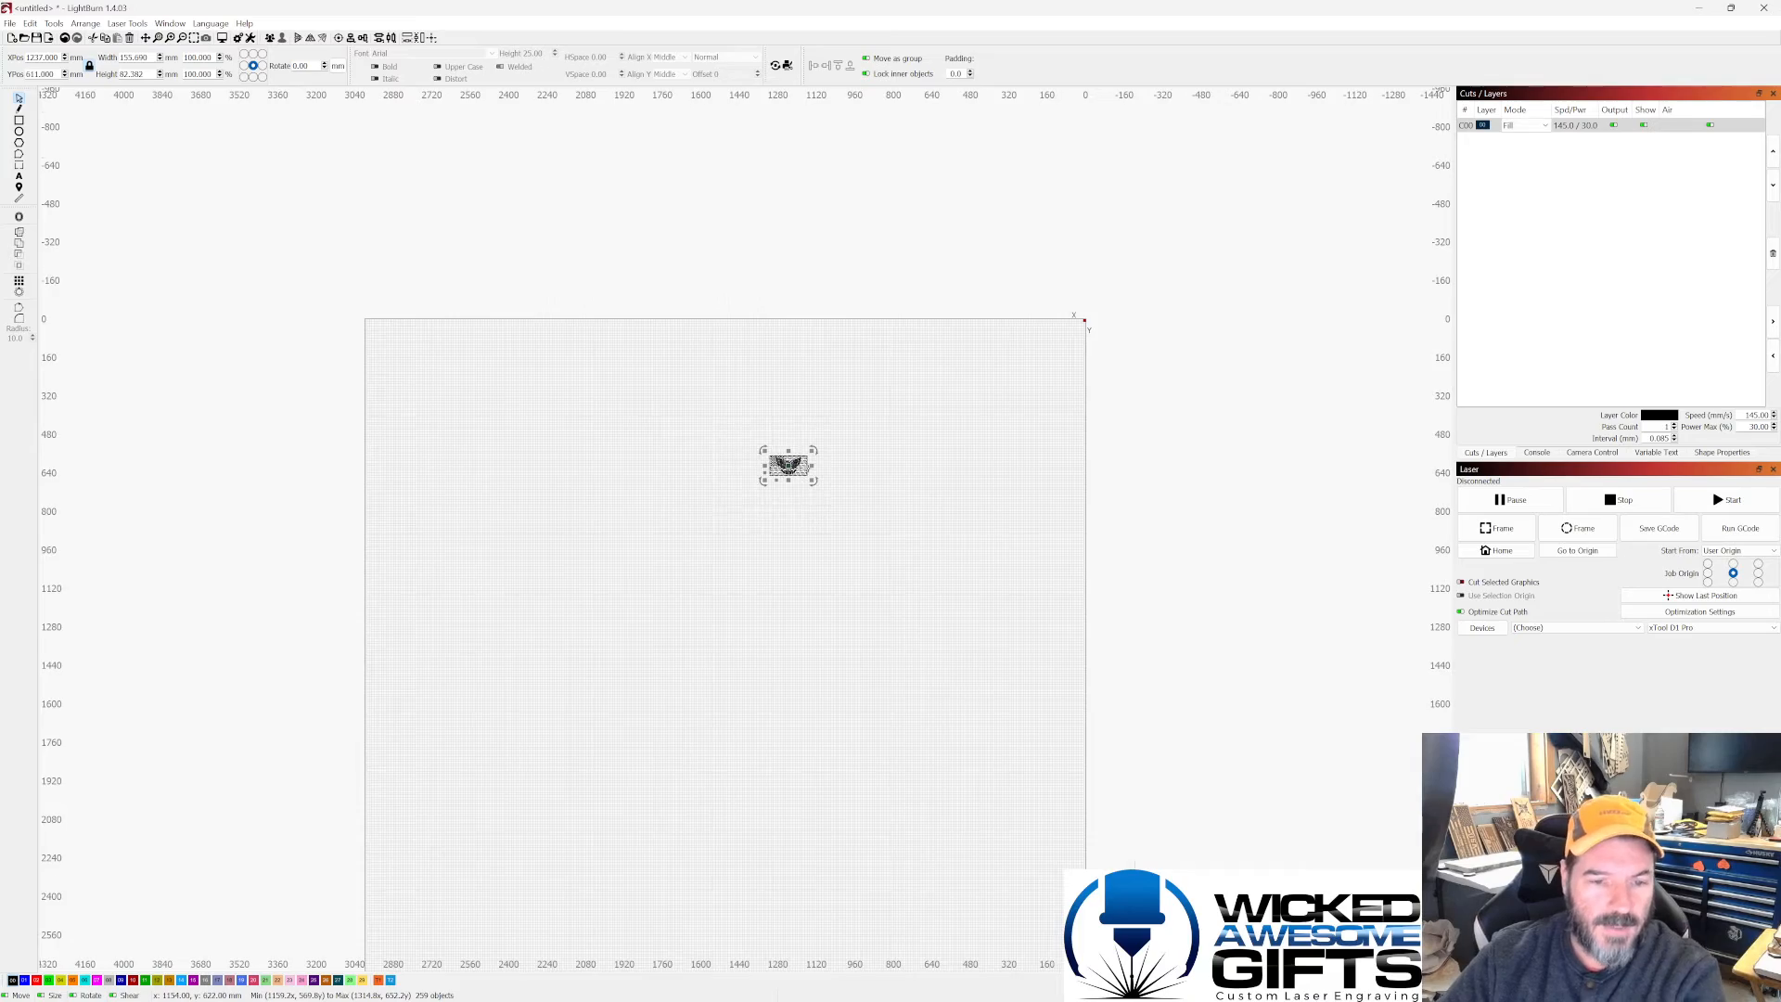
pyautogui.scroll(6, 808, 468)
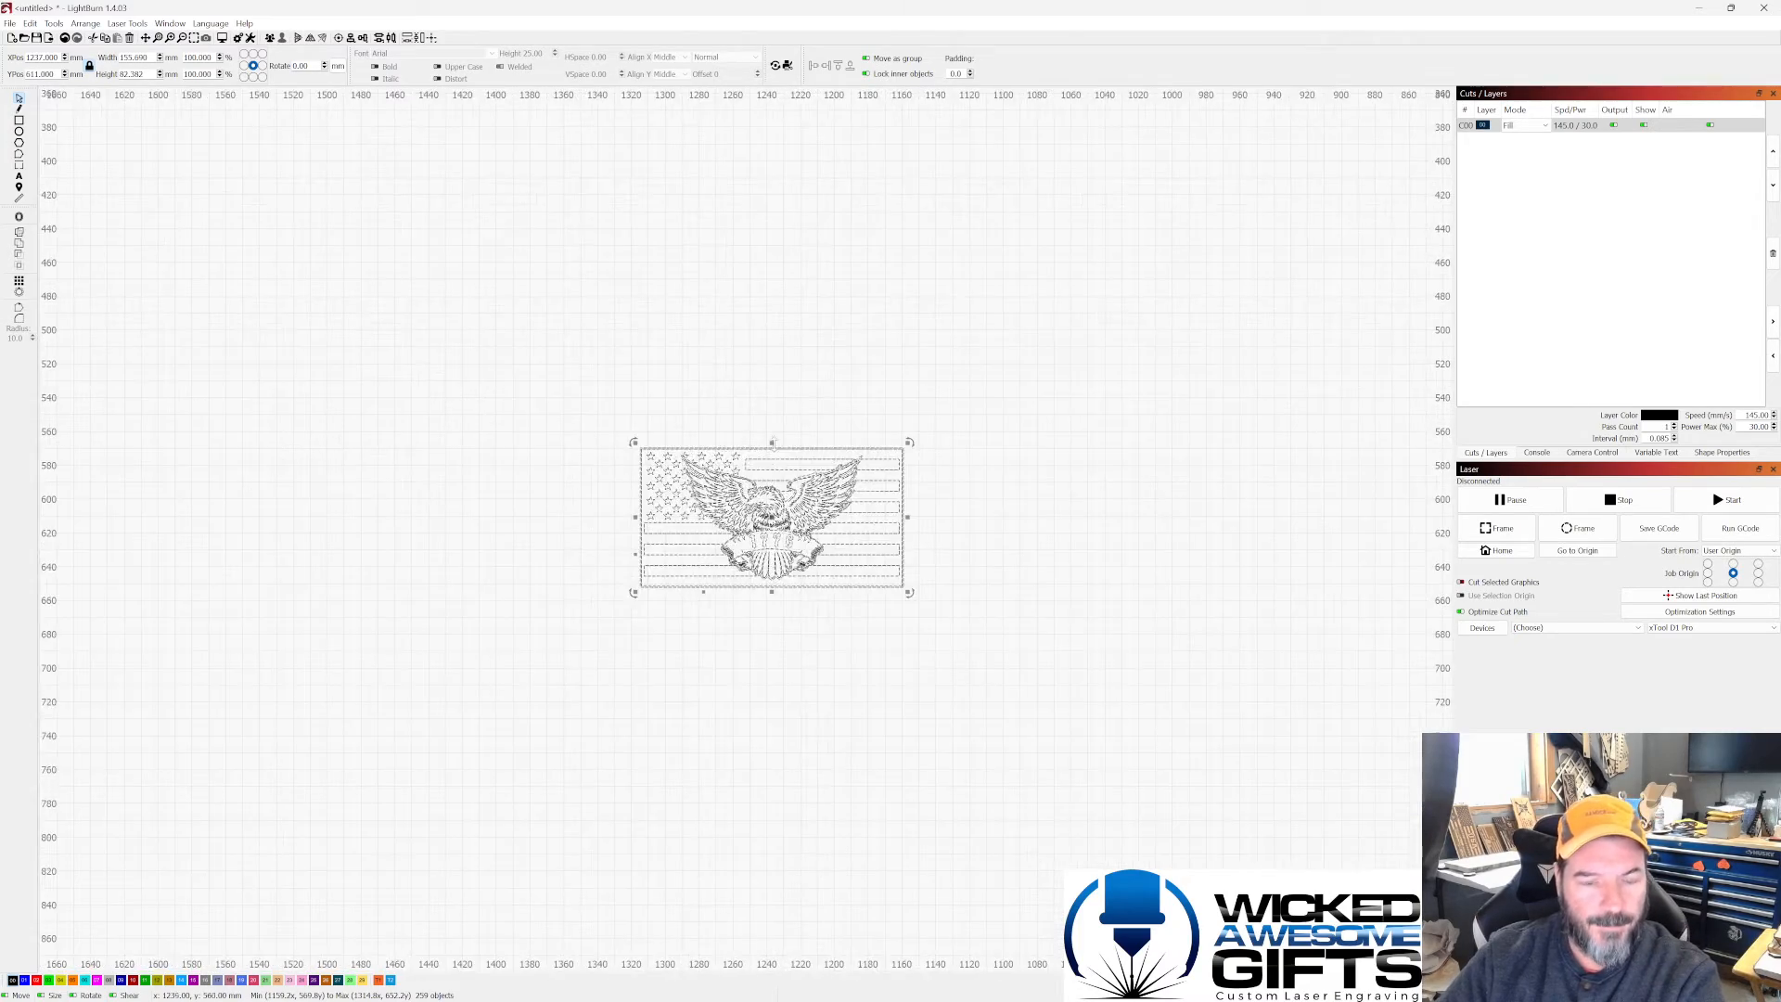
pyautogui.scroll(4, 785, 526)
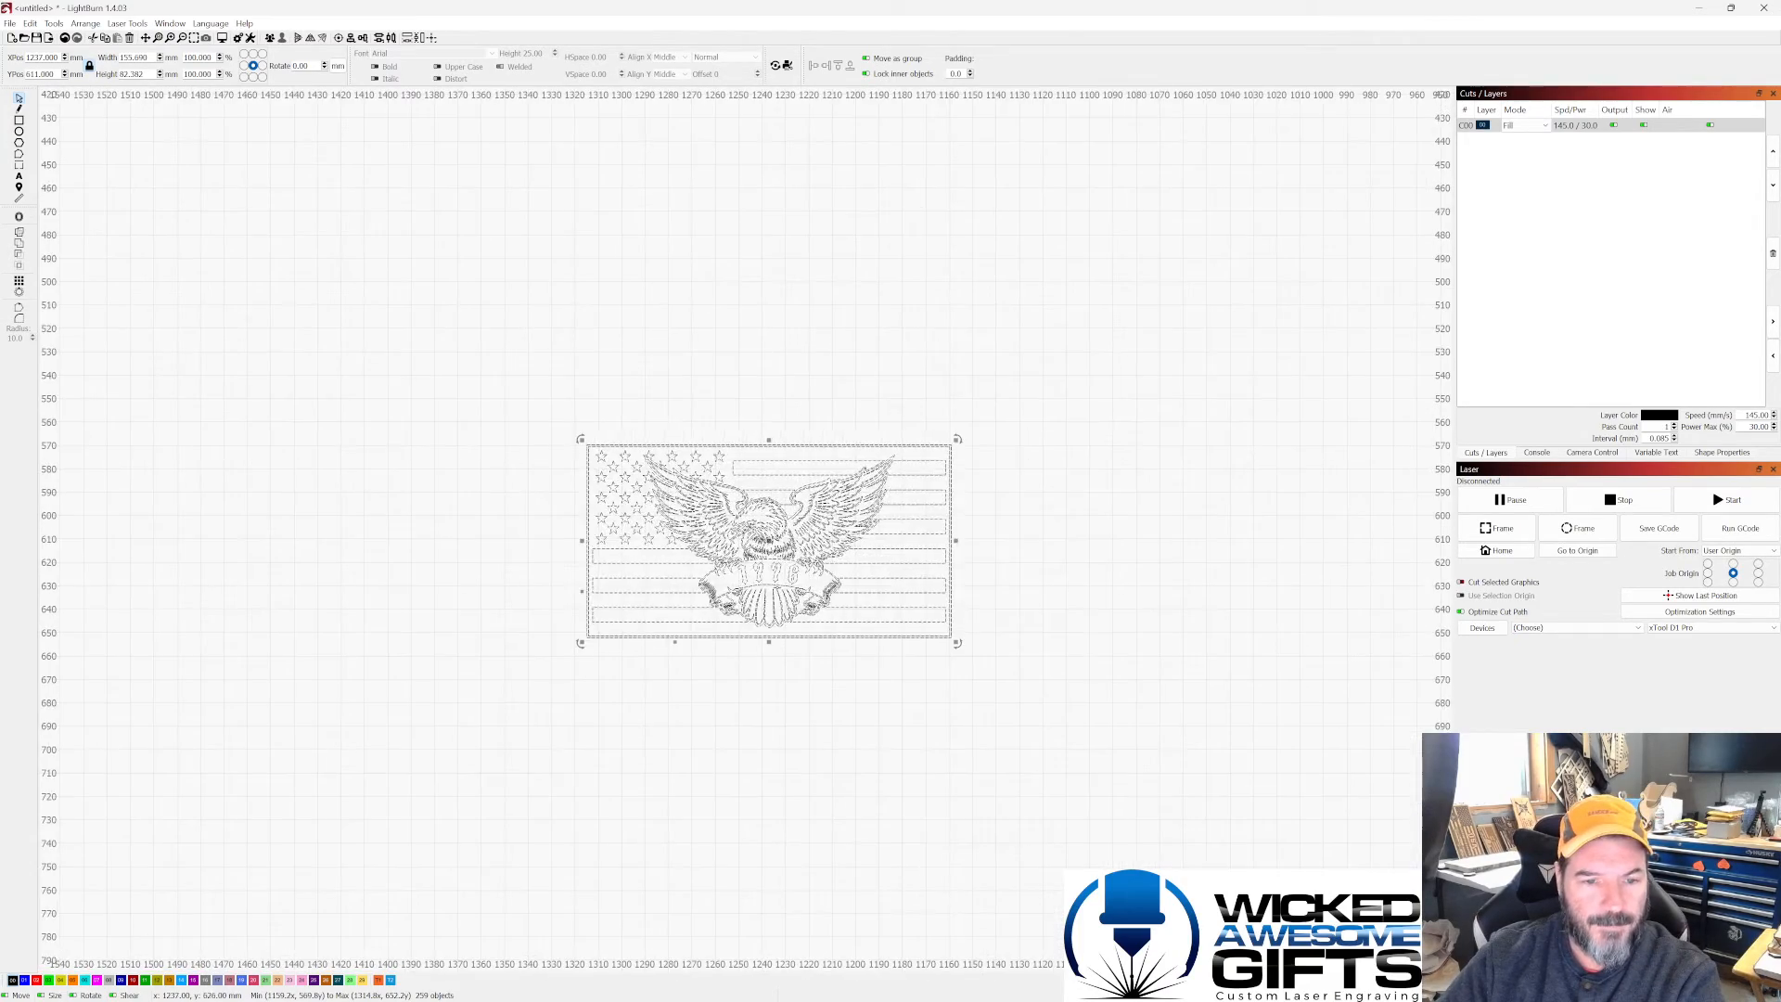
# Step: Delete the outermost border rectangle around the flag design
pyautogui.click(653, 557)
pyautogui.scroll(3, 641, 473)
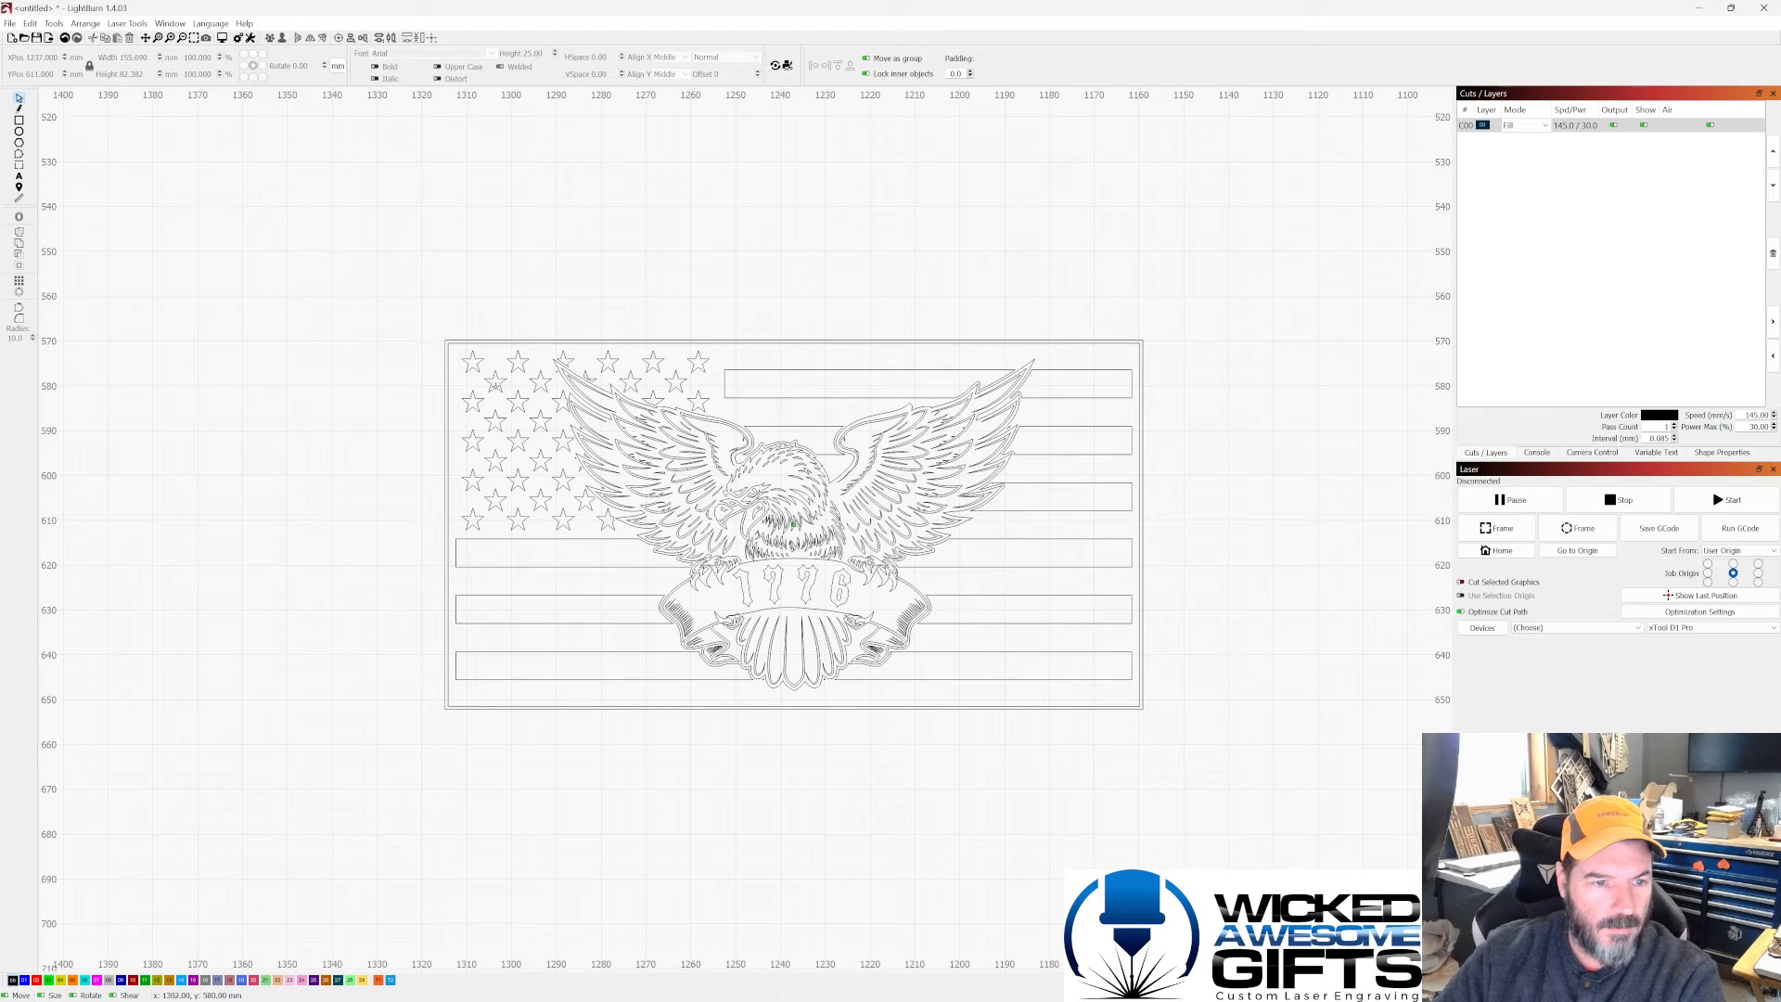
pyautogui.click(444, 355)
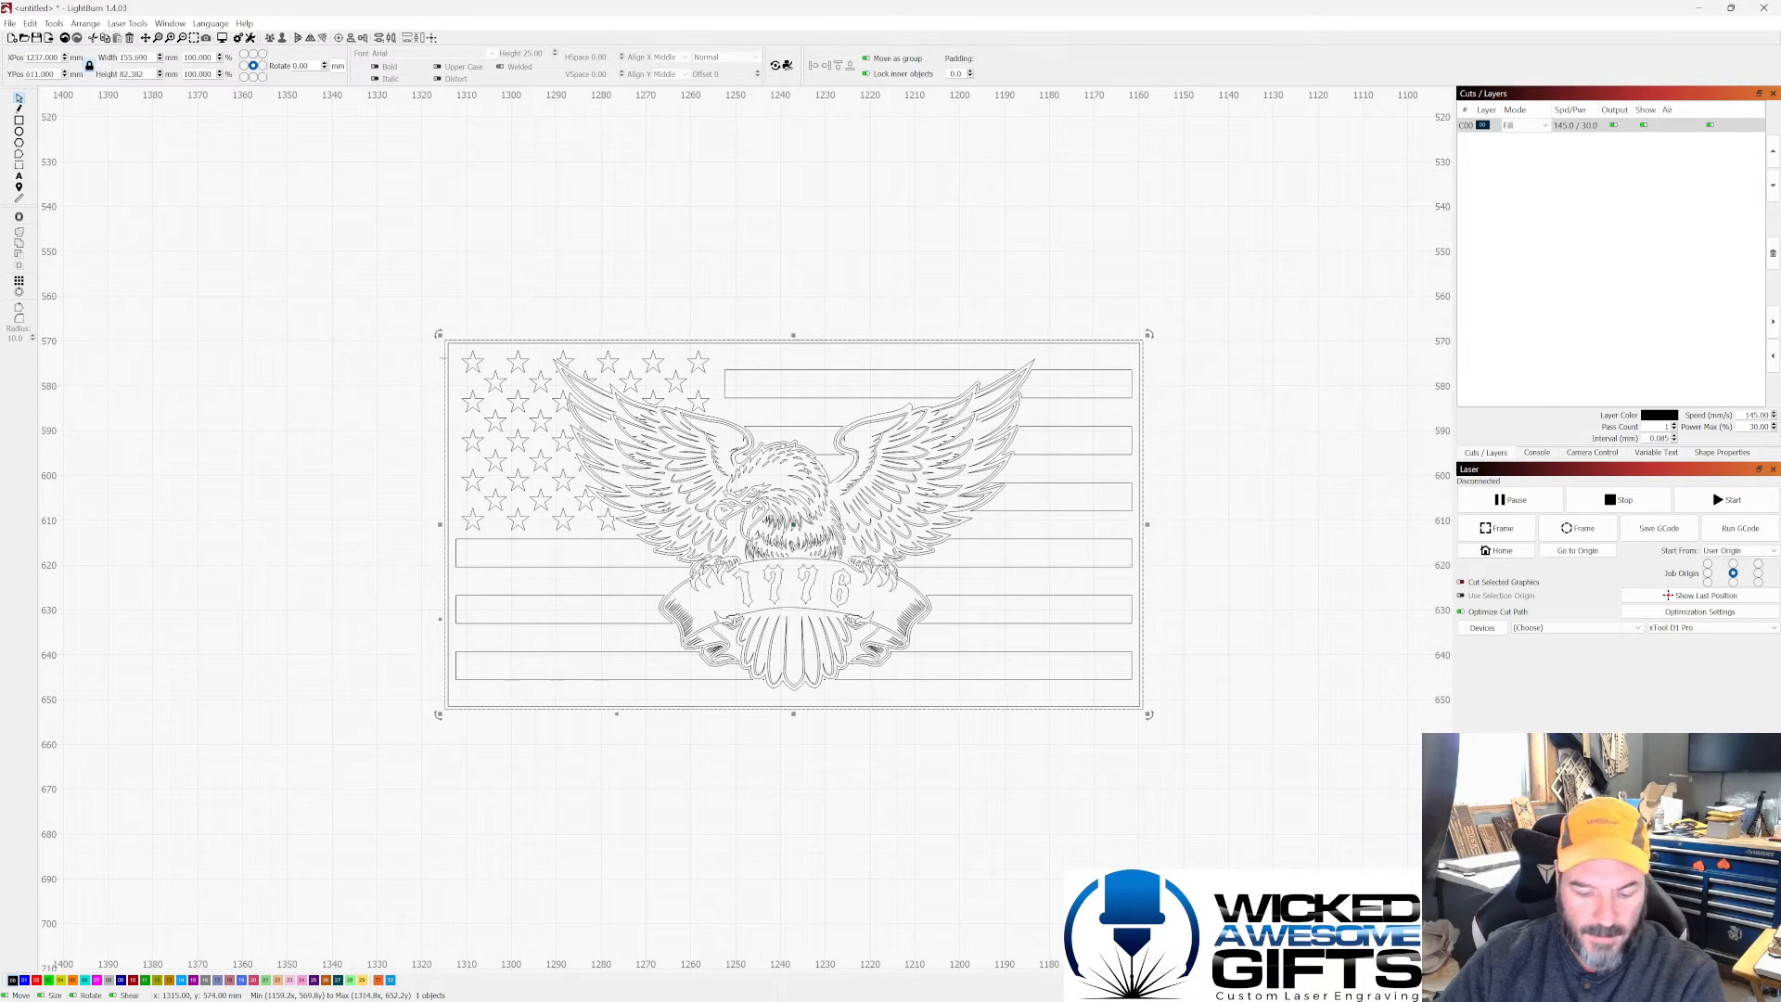
pyautogui.press('Escape')
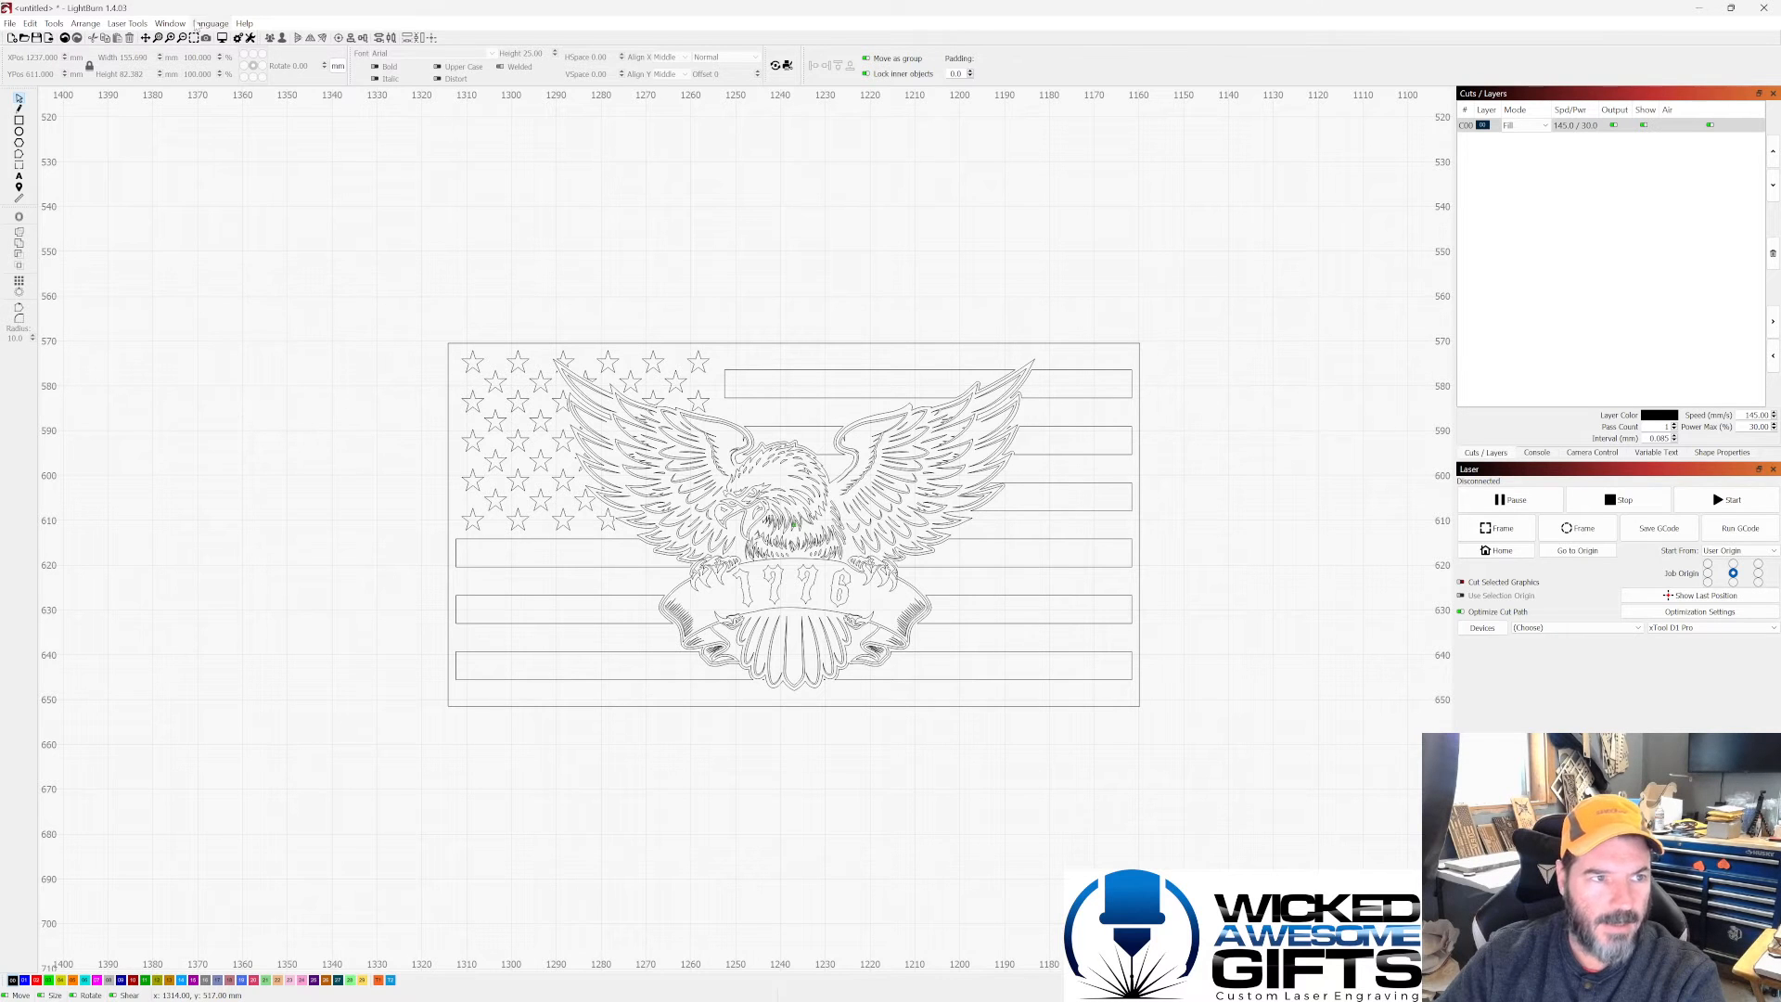
# Step: Preview the engraving of the design without its outermost border, with the display inverted, and close the preview
pyautogui.click(171, 23)
pyautogui.click(176, 57)
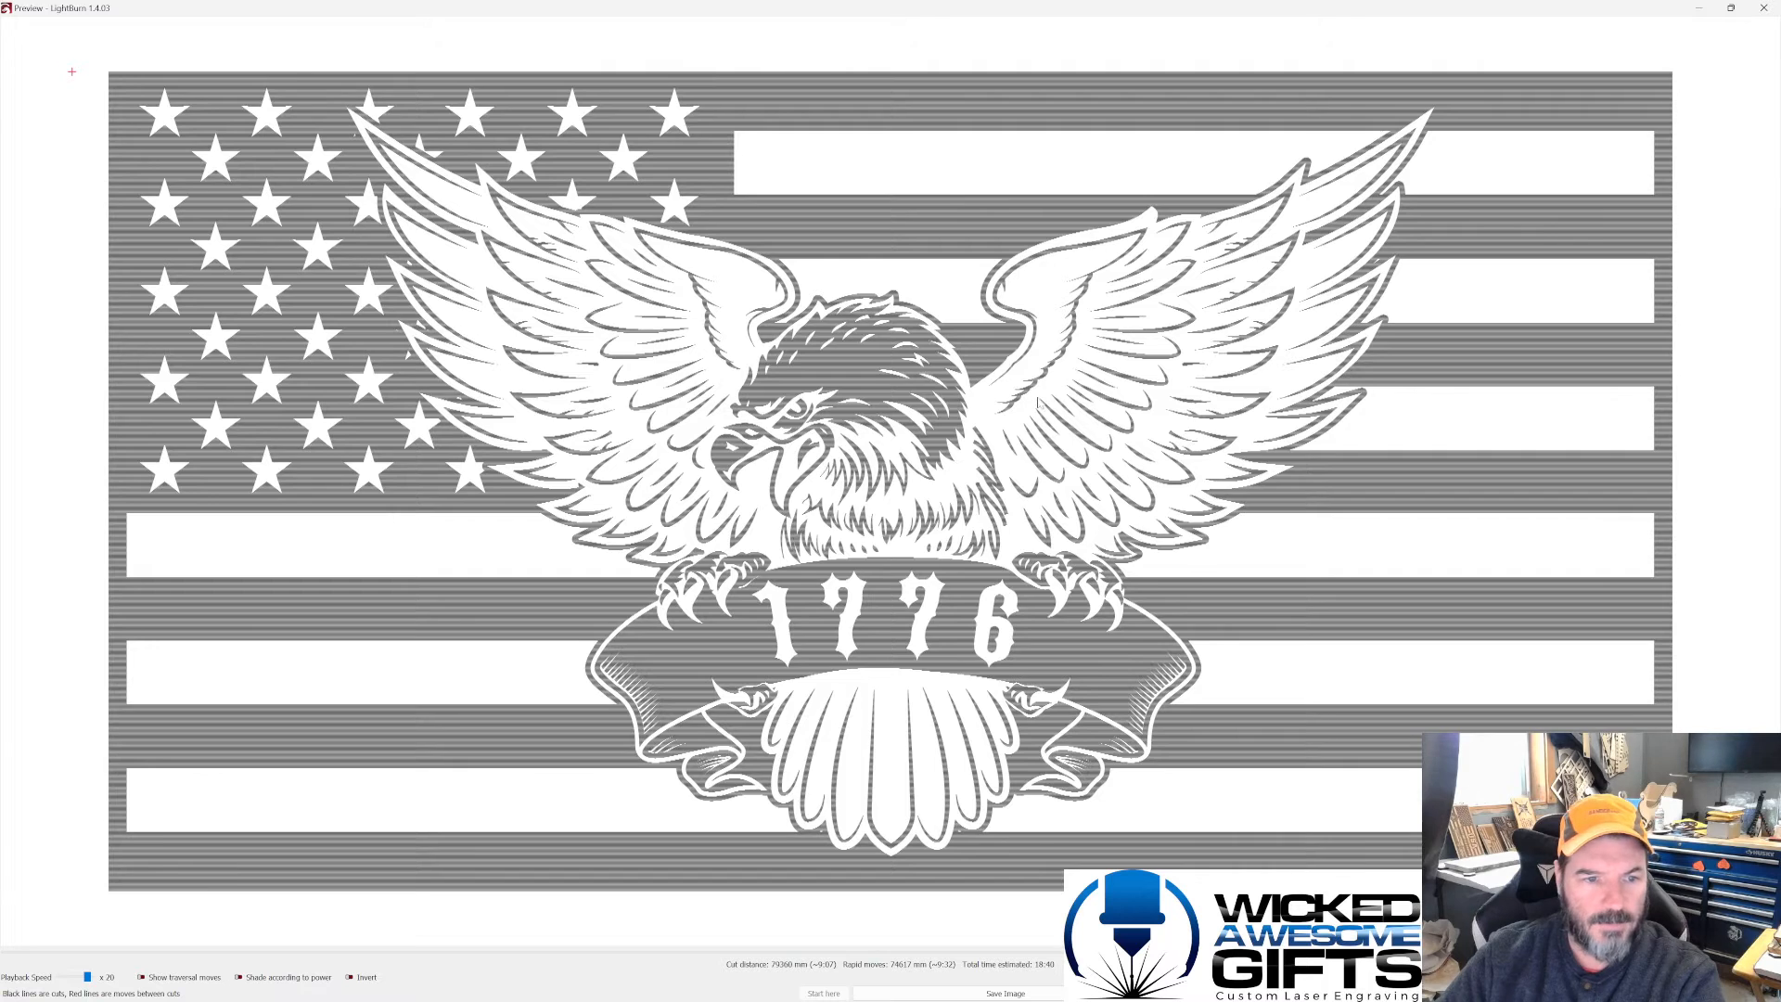
pyautogui.scroll(-4, 1067, 401)
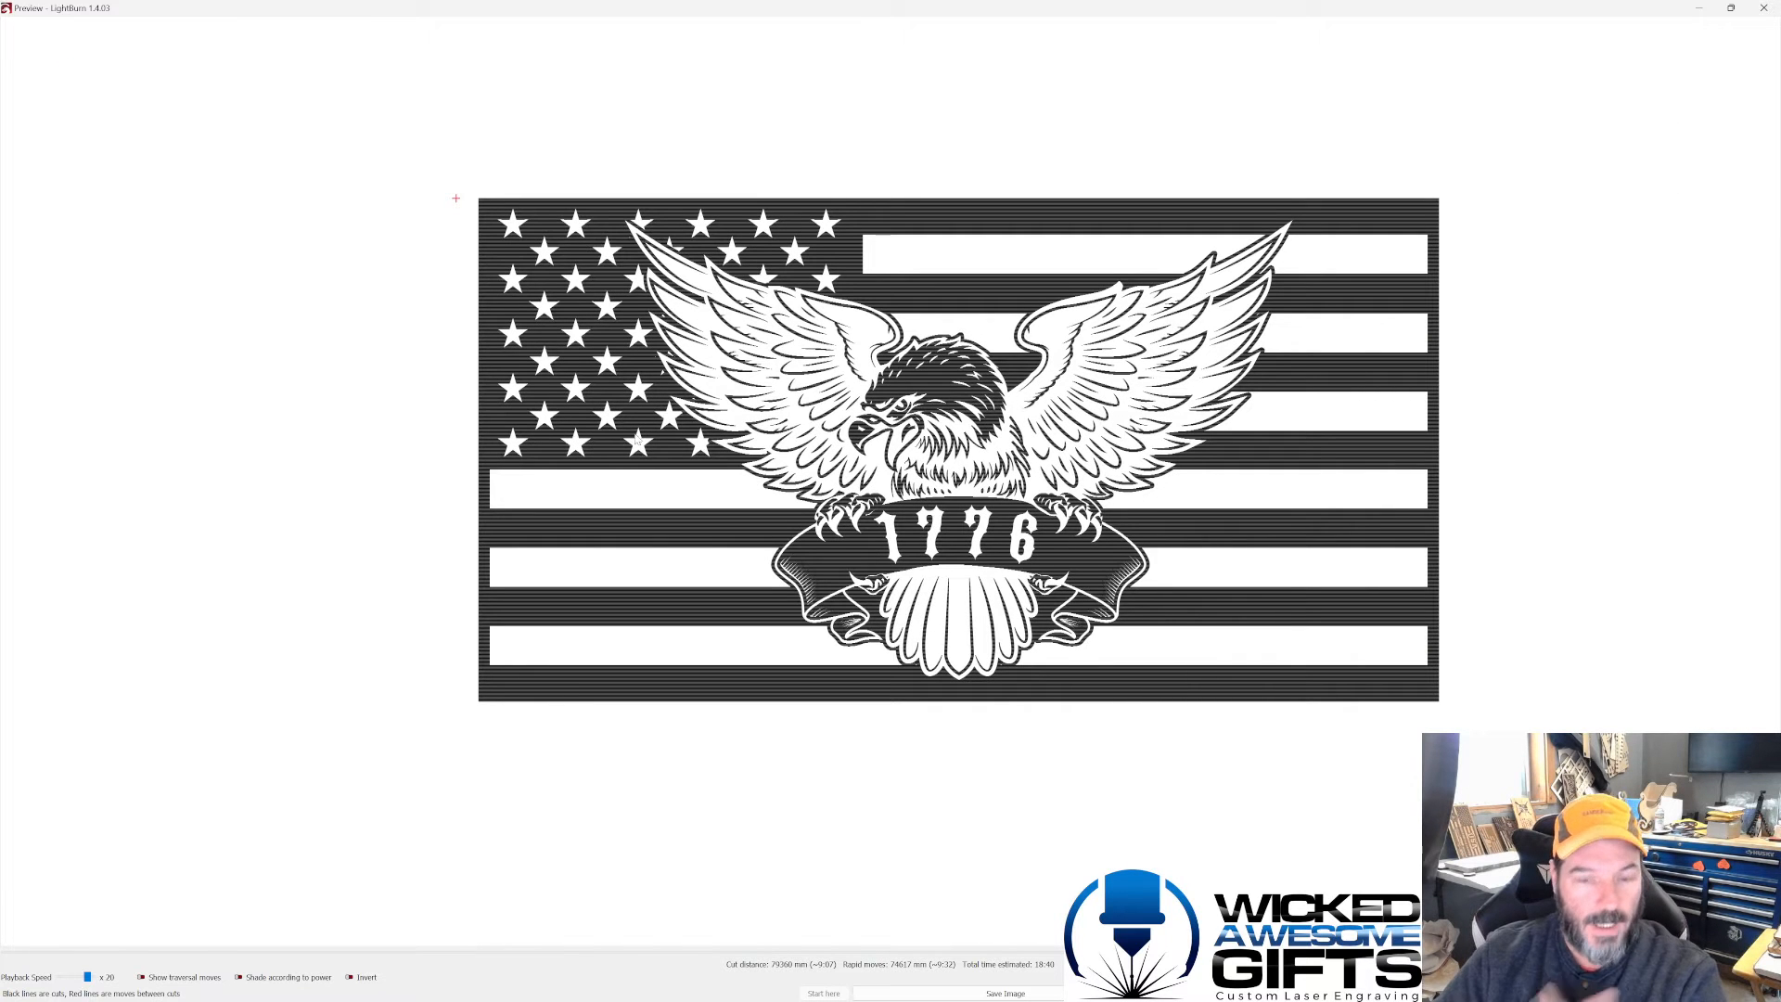
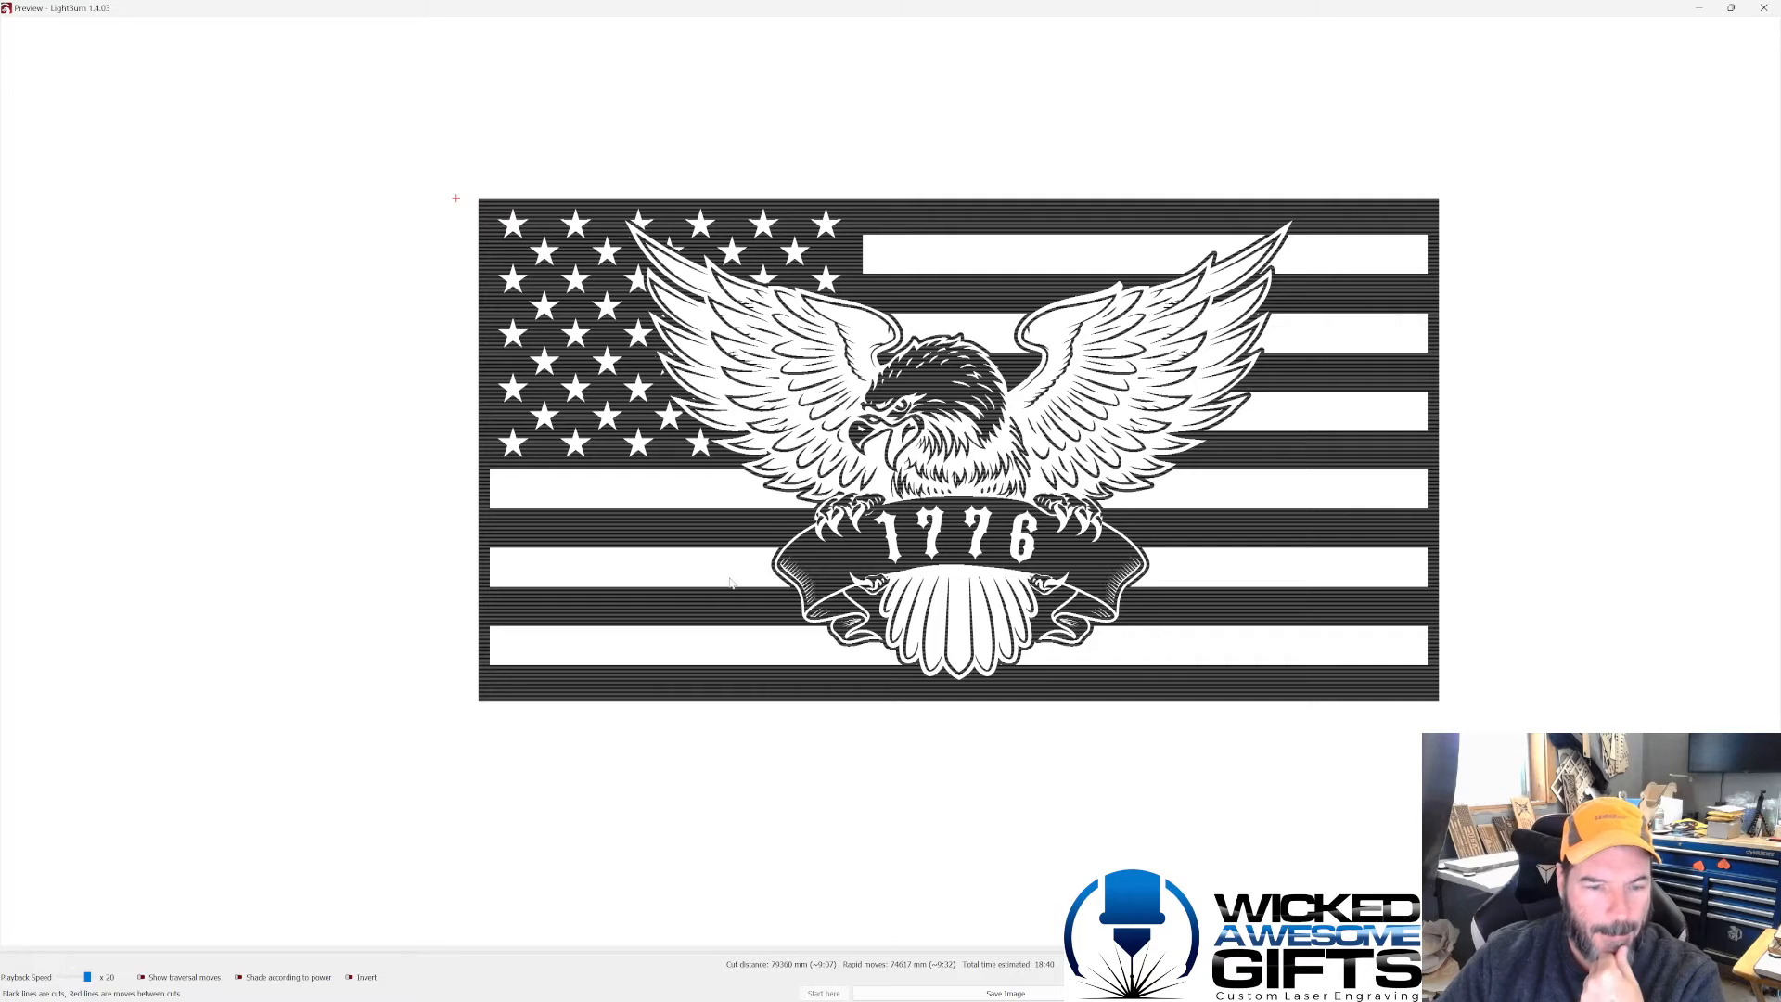
pyautogui.scroll(-2, 603, 548)
pyautogui.scroll(1, 818, 629)
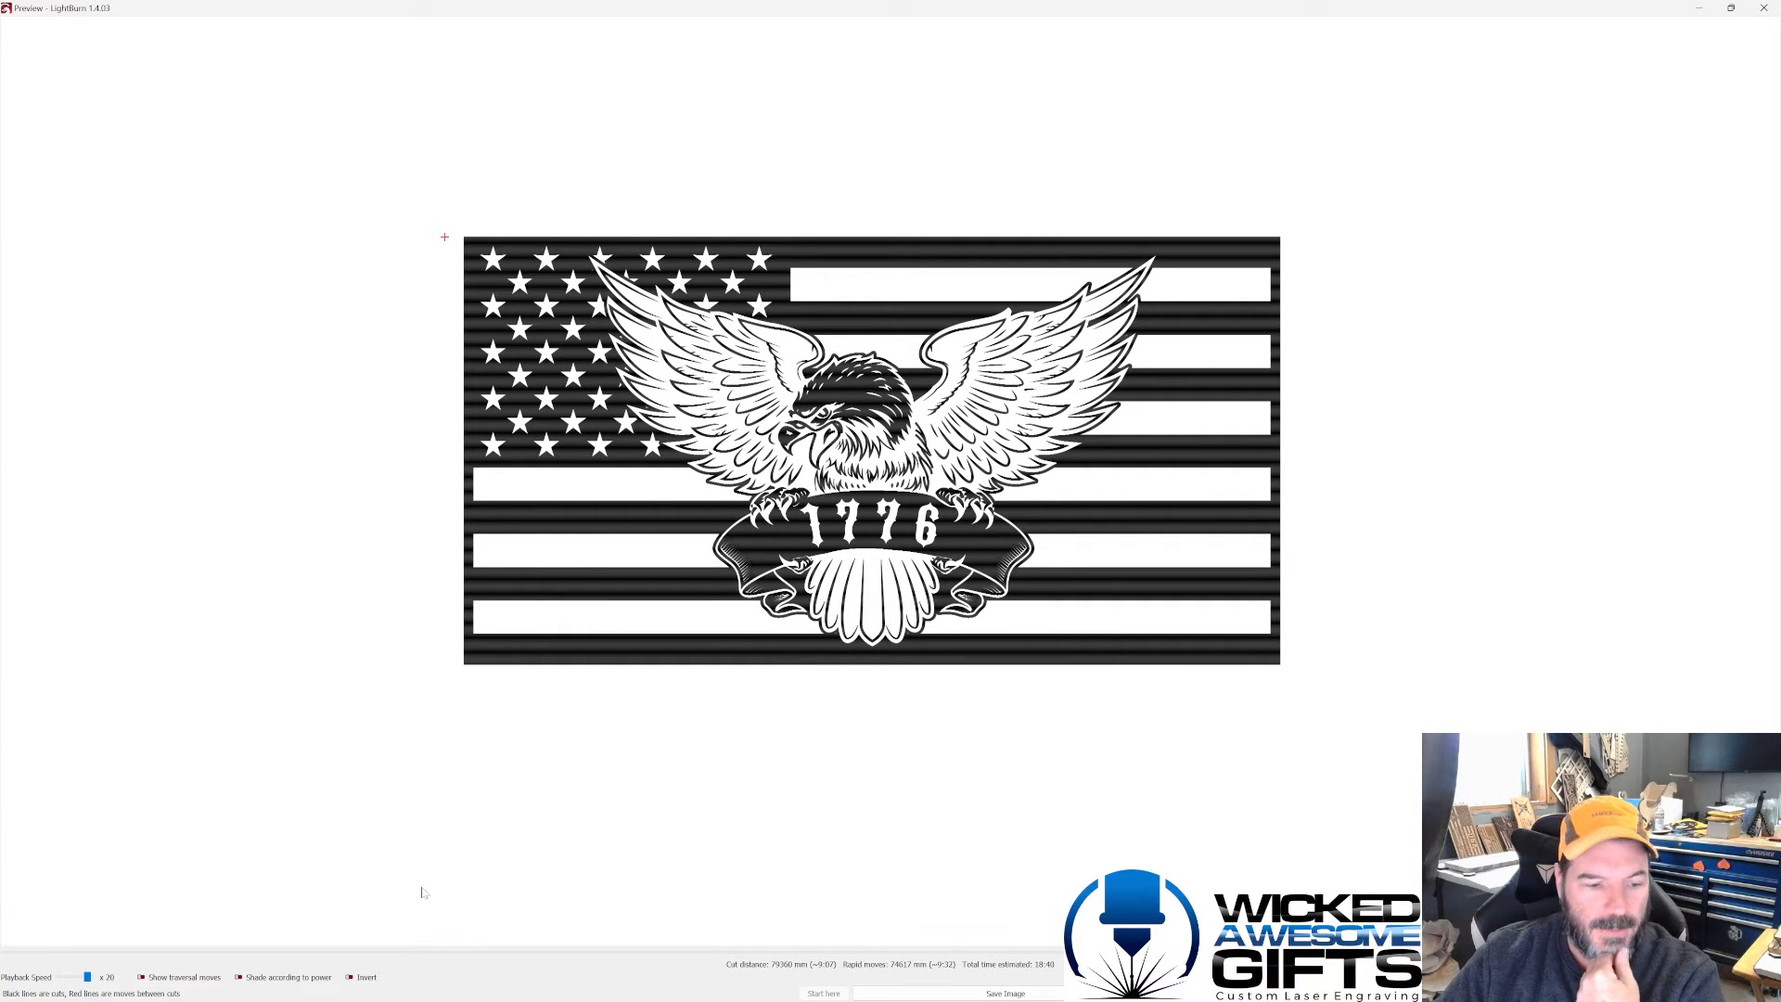
pyautogui.click(360, 979)
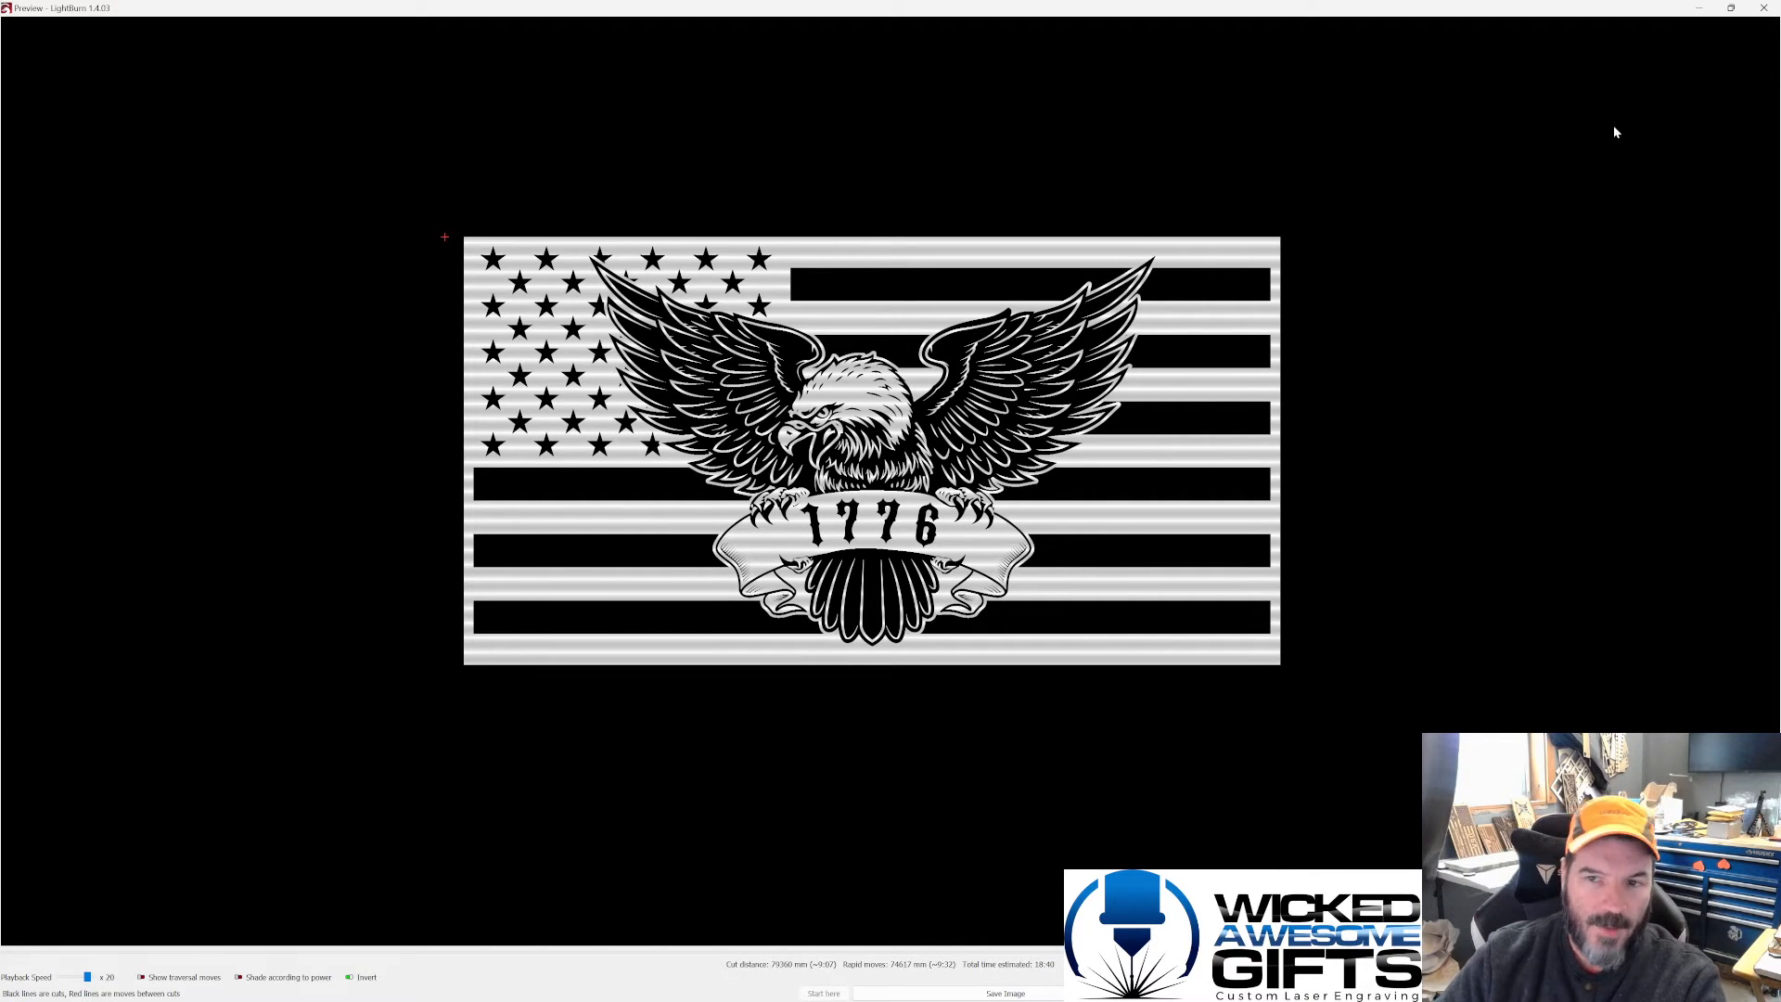
pyautogui.click(1763, 8)
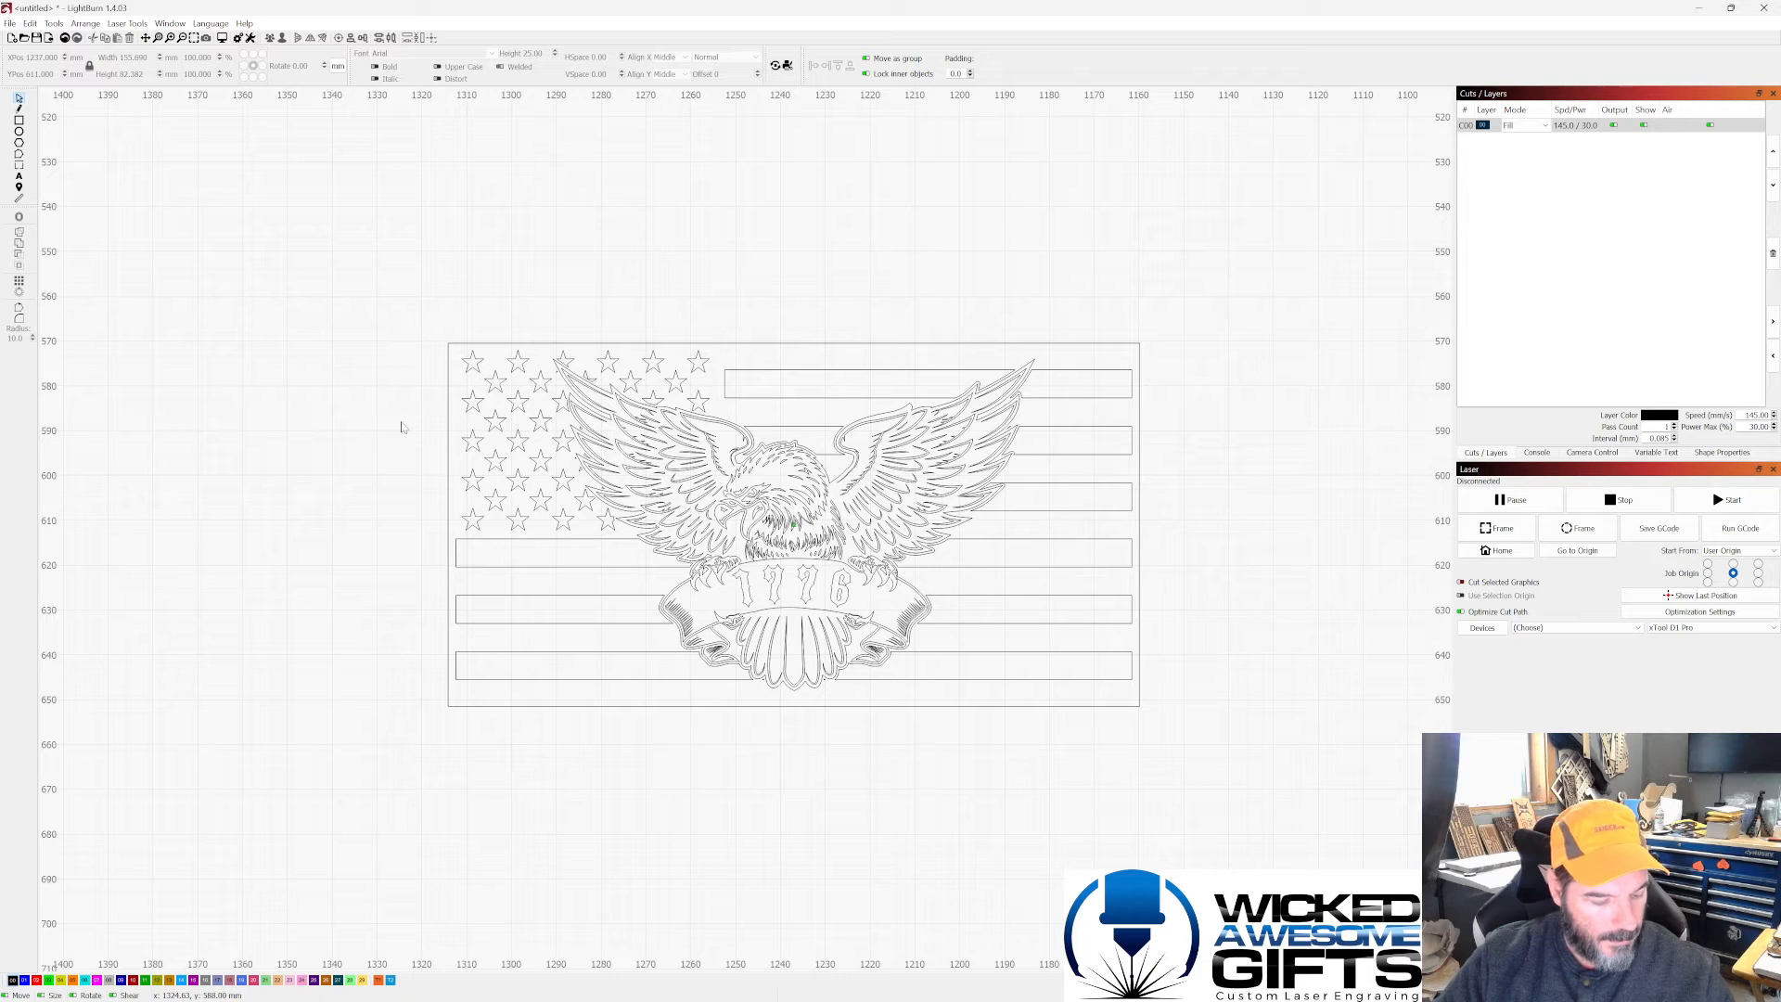
# Step: Undo the deletion of the flag's outermost border rectangle and clear the selection
pyautogui.hotkey('ctrl', 'a')
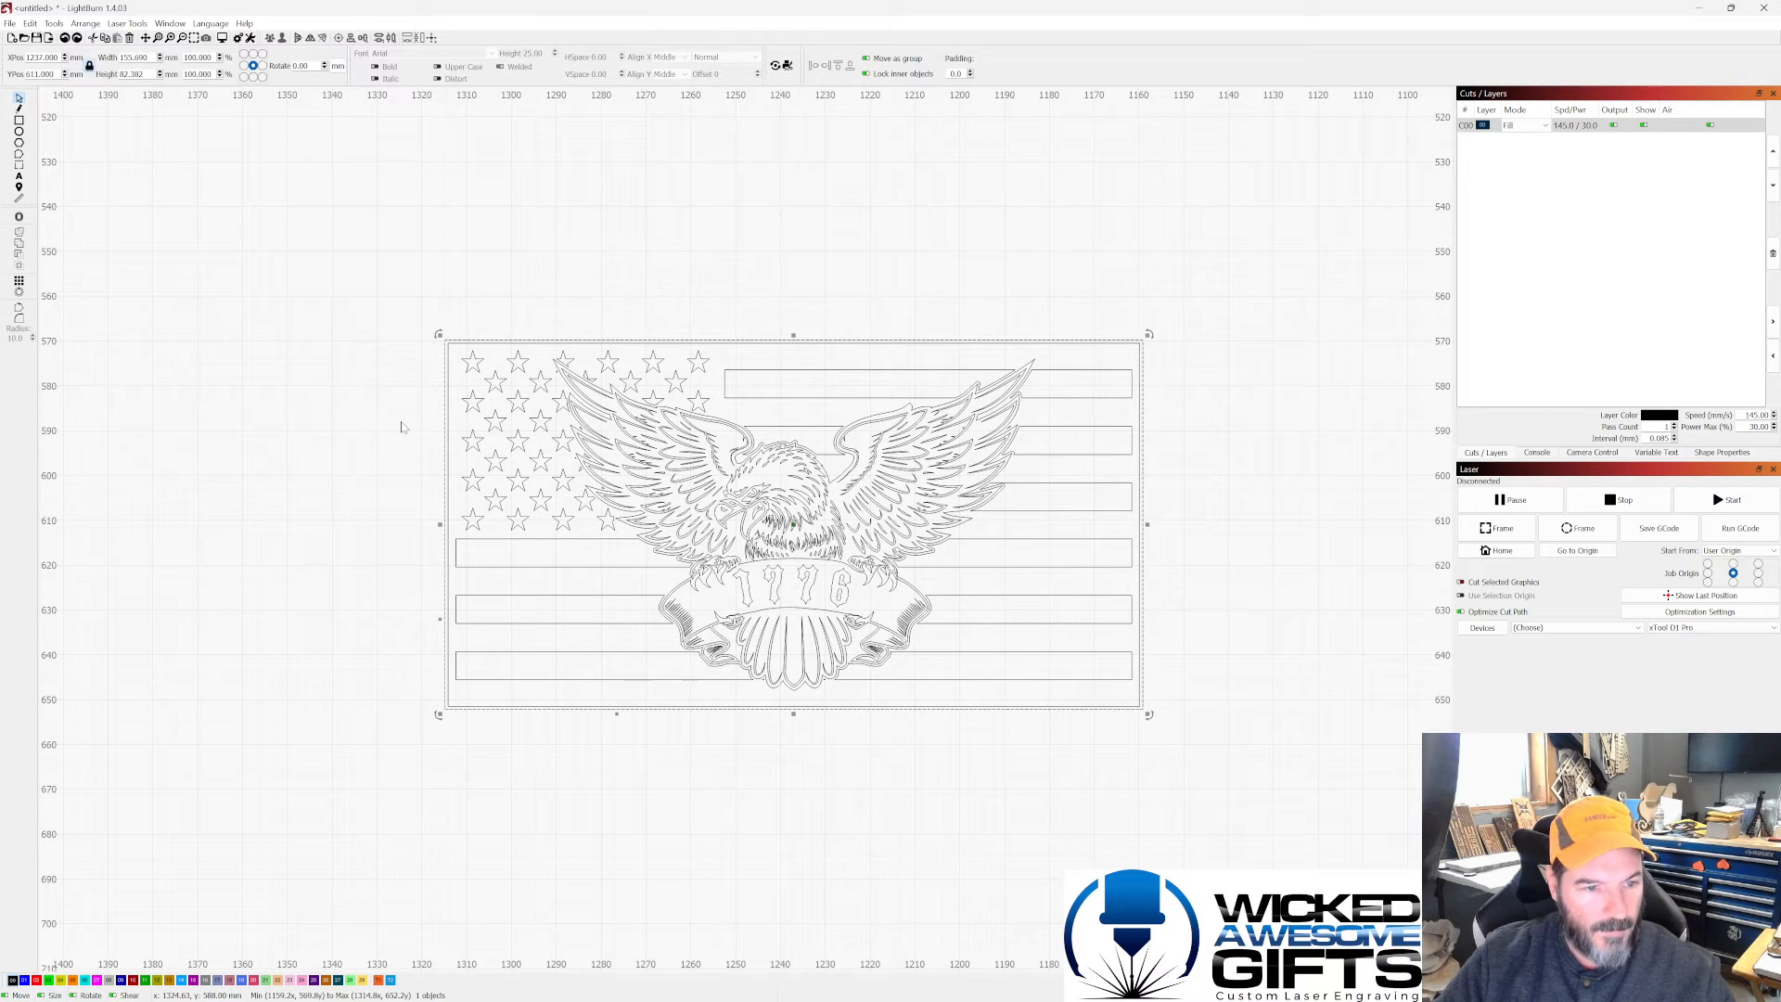
pyautogui.click(488, 235)
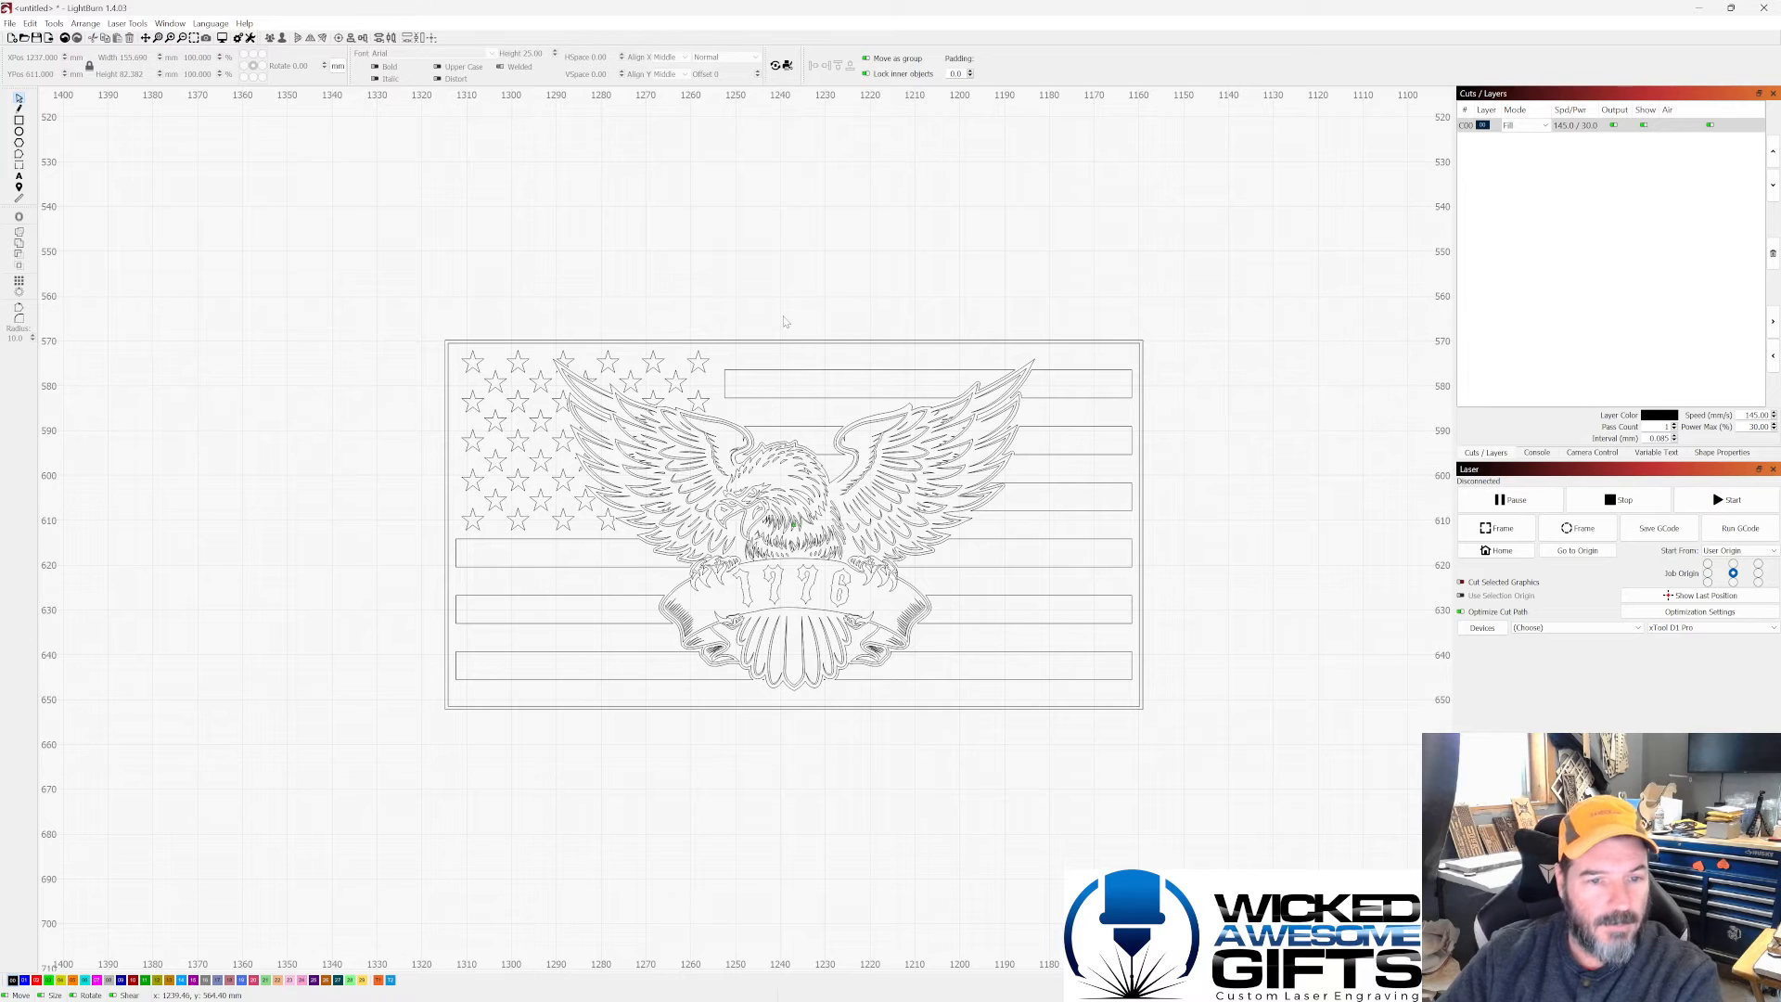
pyautogui.scroll(1, 809, 637)
pyautogui.scroll(1, 809, 639)
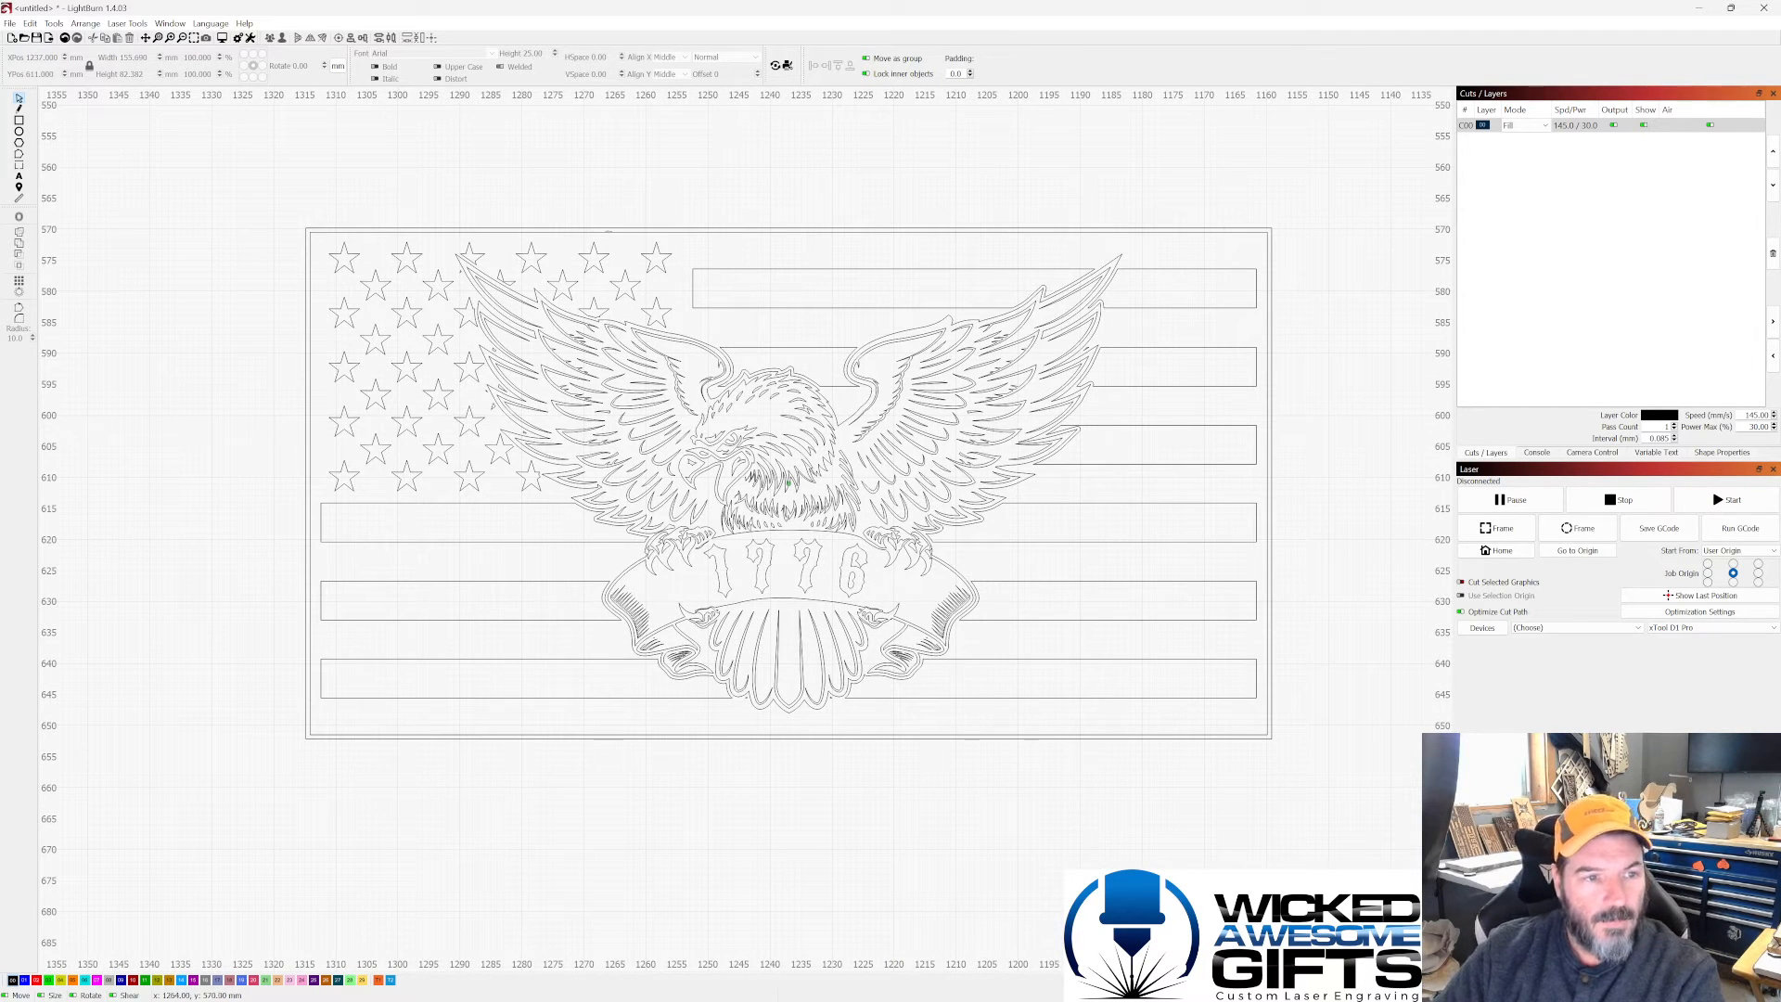
# Step: Preview the engraving with both border rectangles in an enlarged window, inverting the display, and close the preview
pyautogui.click(170, 24)
pyautogui.click(278, 53)
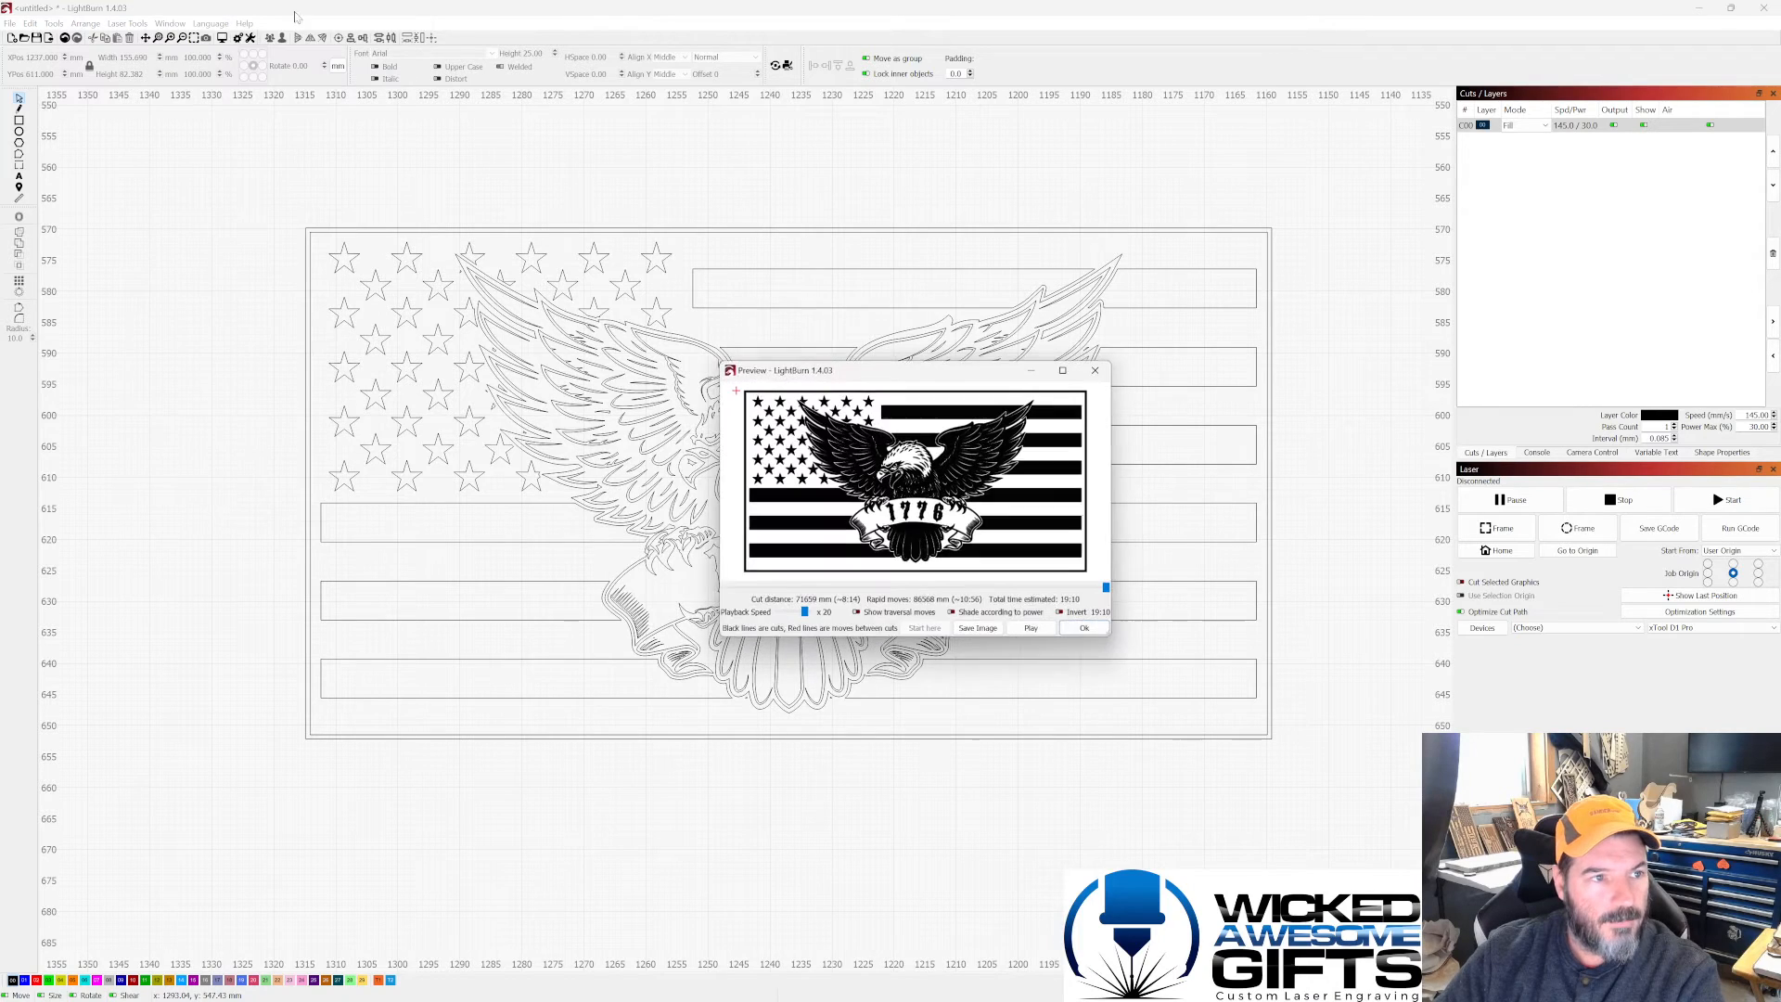
pyautogui.click(1063, 370)
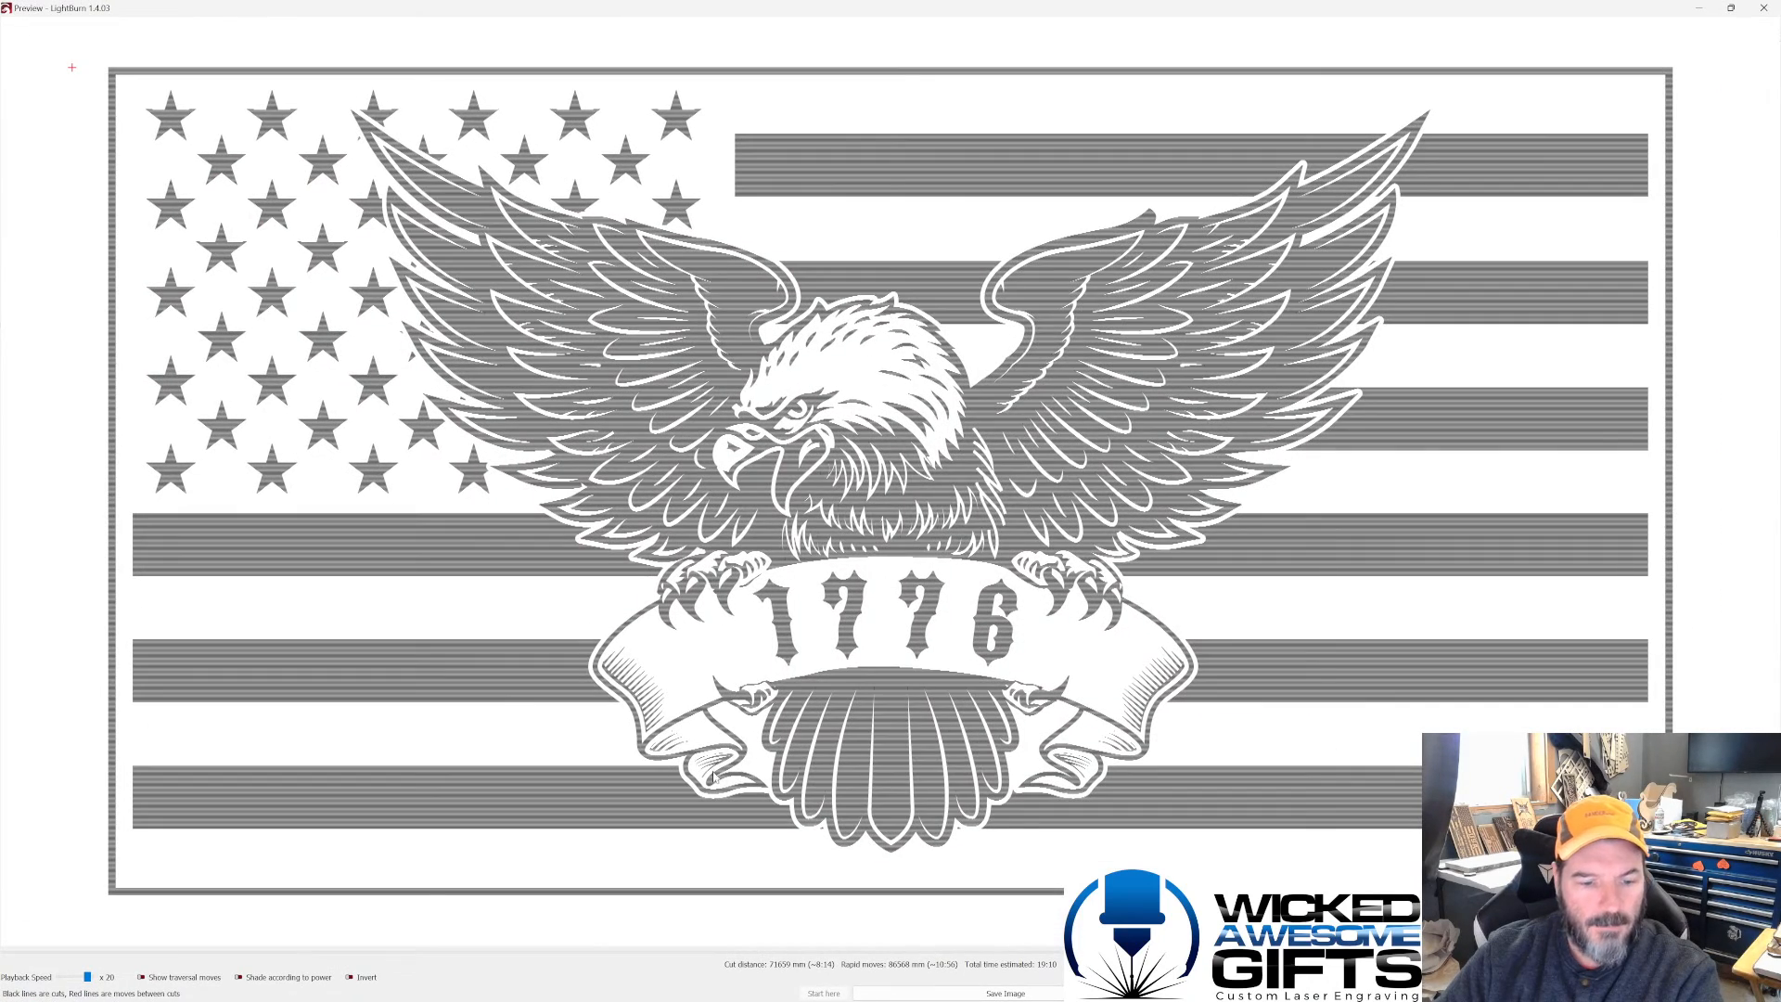
pyautogui.click(362, 977)
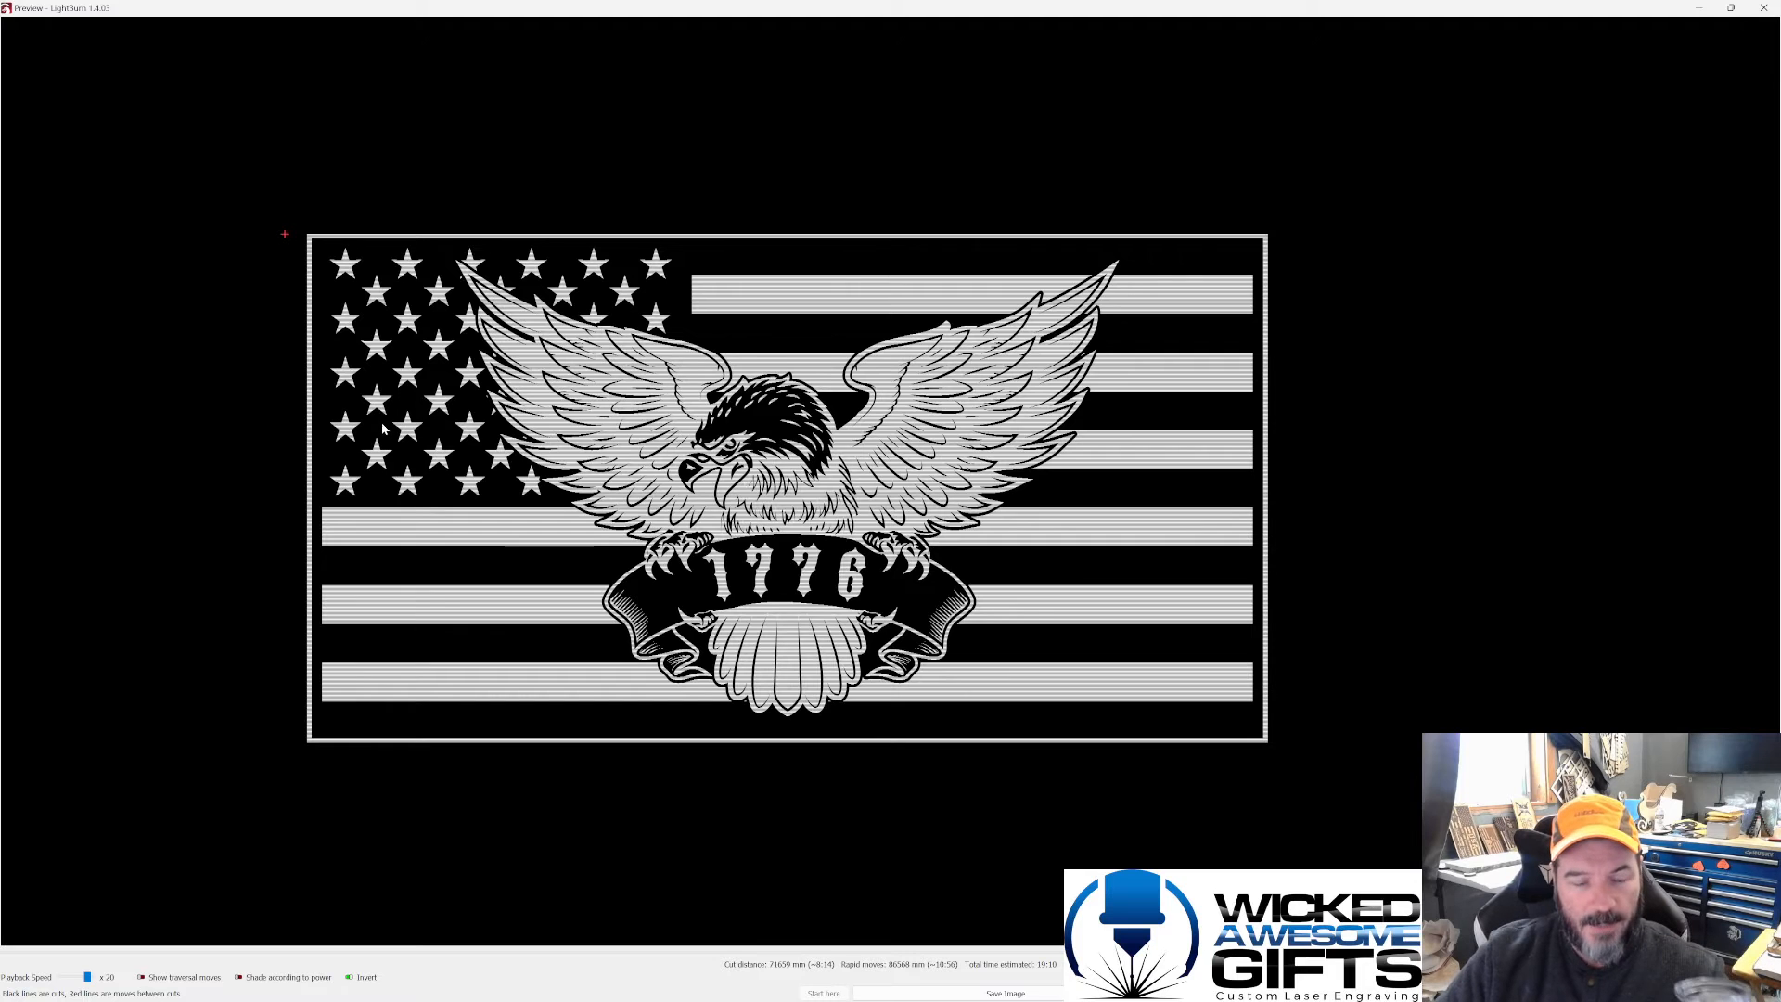
pyautogui.scroll(-1, 340, 432)
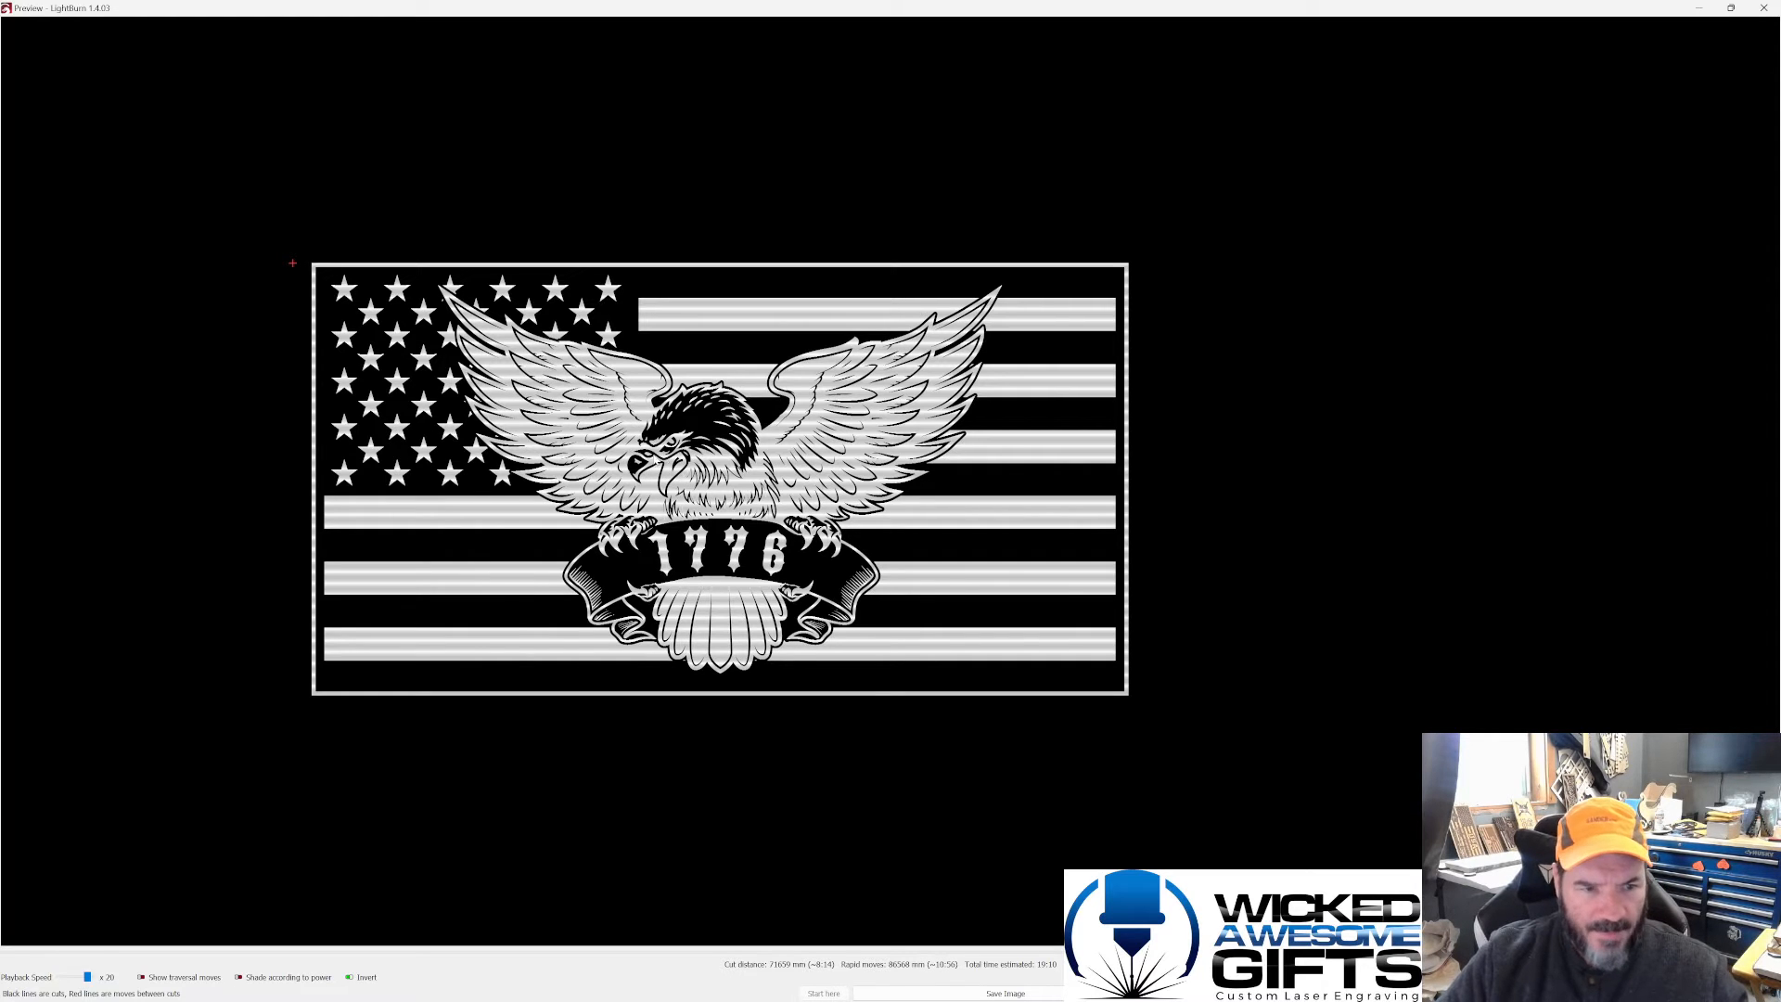
pyautogui.scroll(1, 647, 436)
pyautogui.scroll(-2, 728, 429)
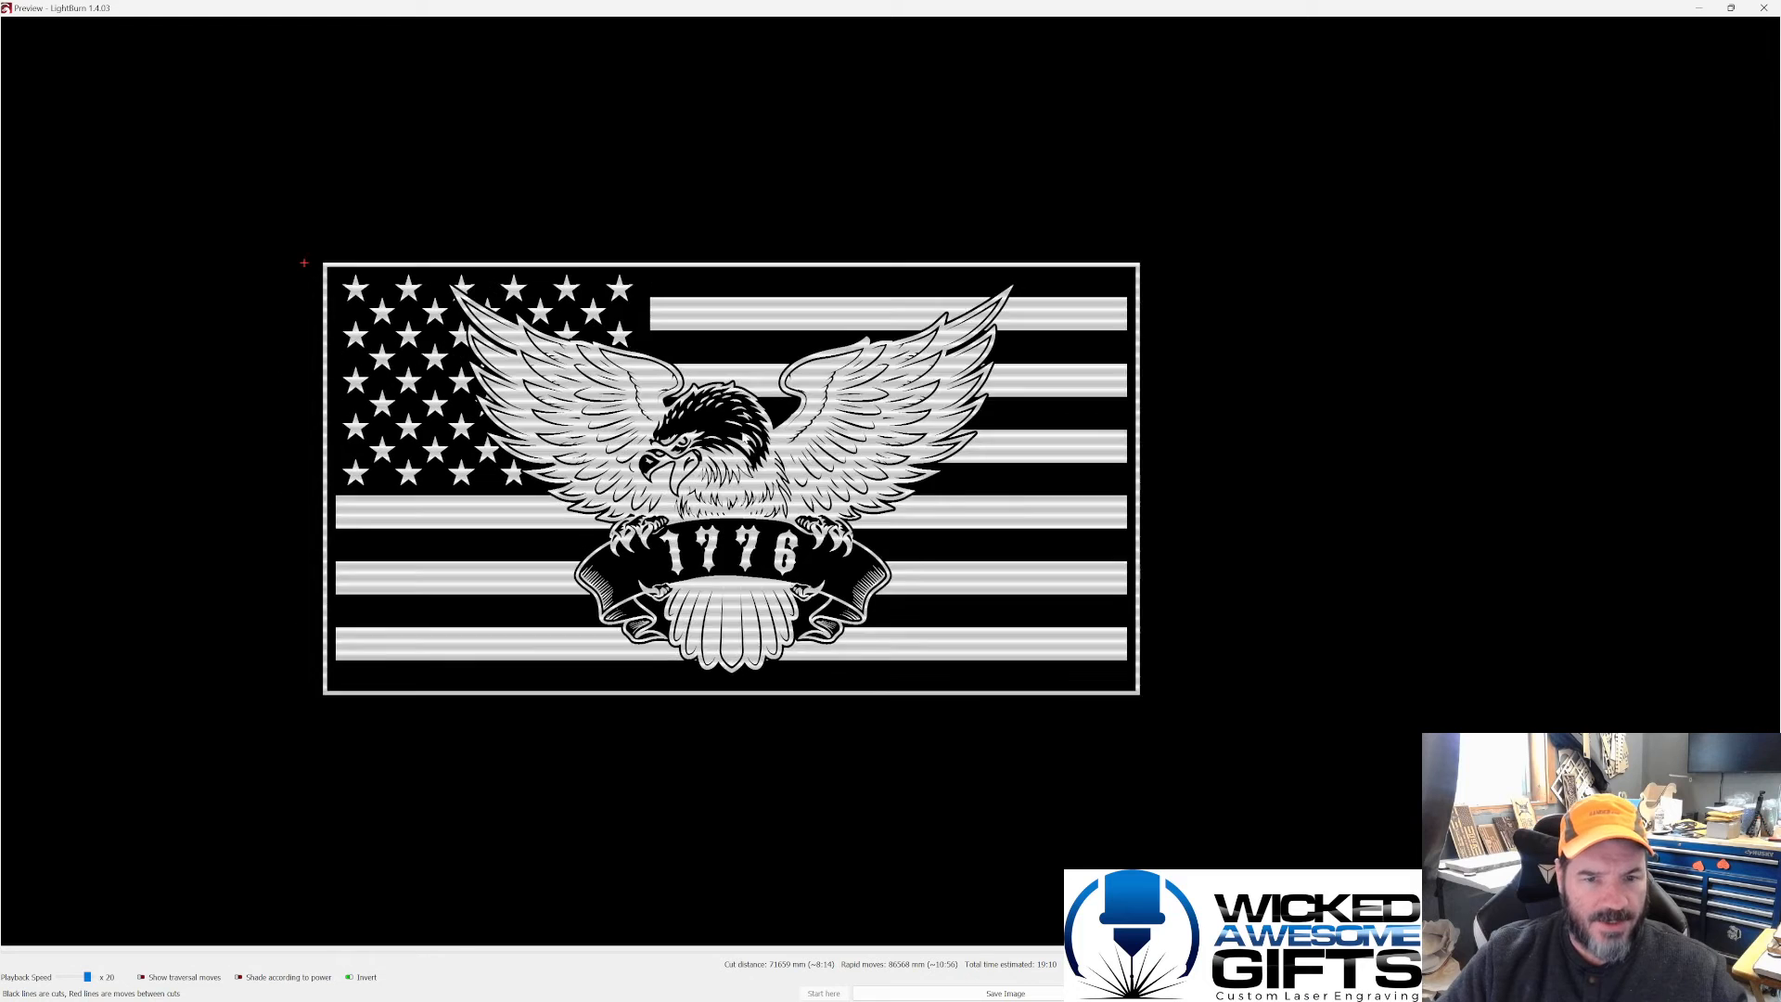
pyautogui.scroll(2, 469, 440)
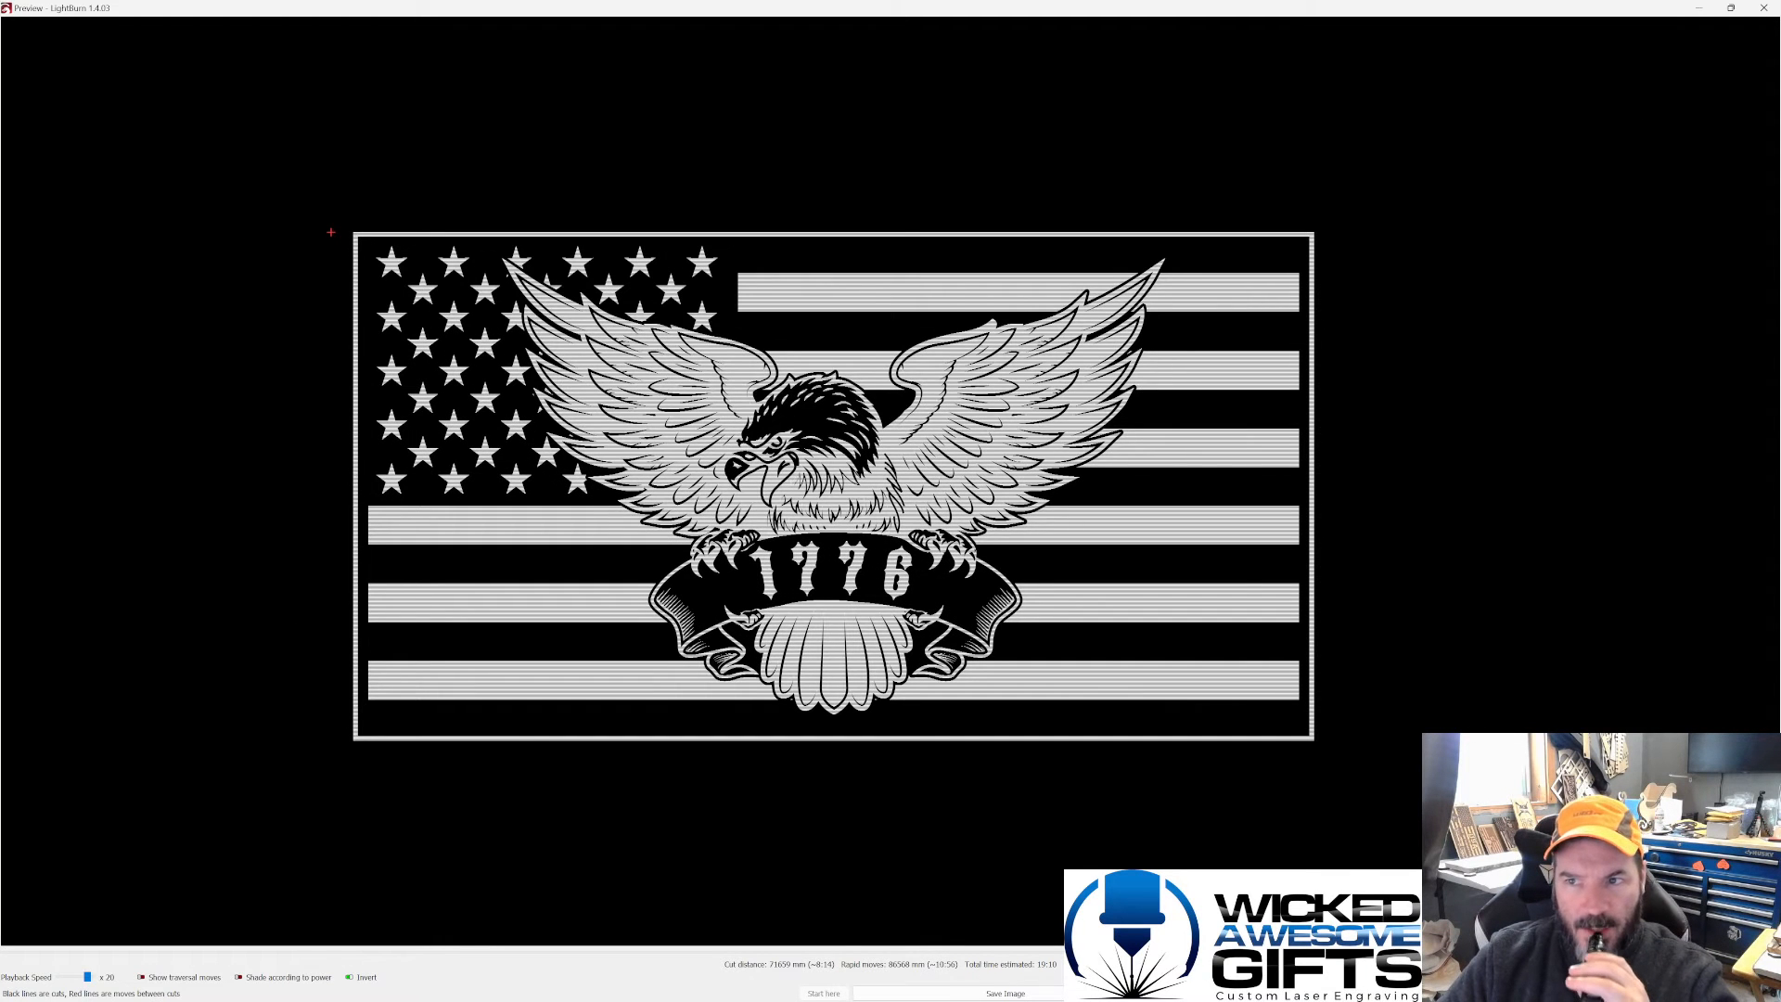
pyautogui.click(1764, 7)
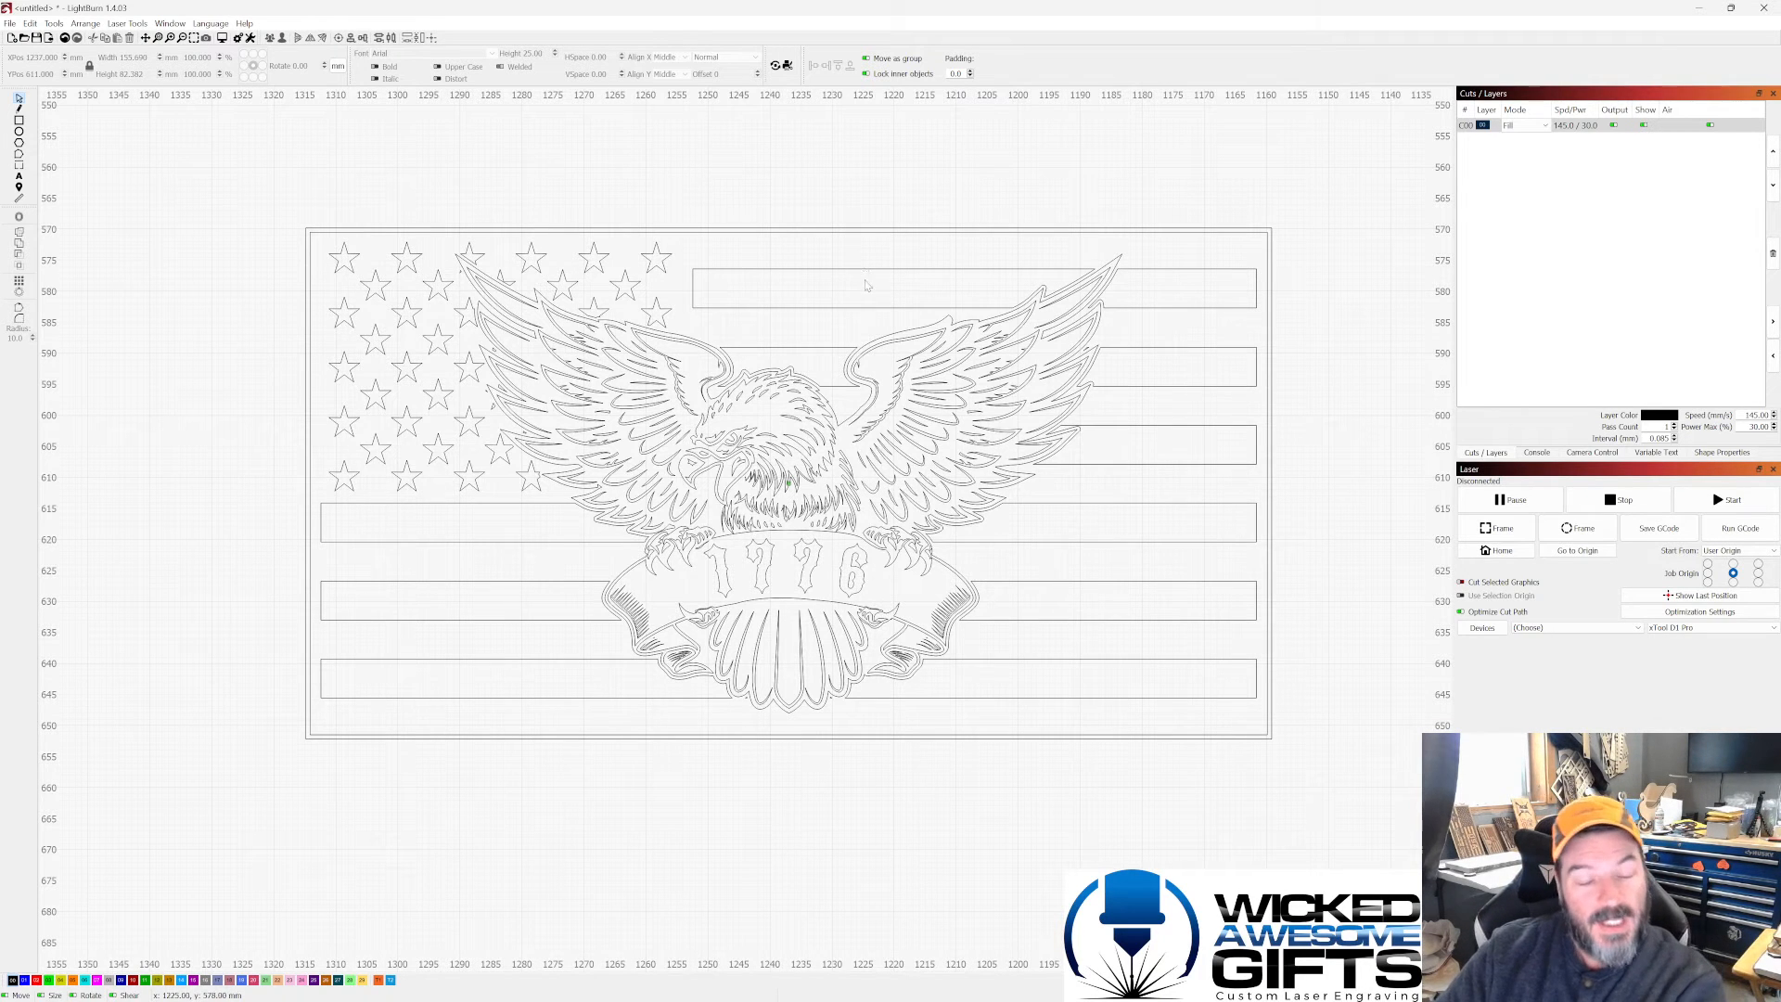
# Step: Move the eagle's outer silhouette outline horizontally out of the flag to X 1102 mm, just beyond the border
pyautogui.scroll(1, 864, 278)
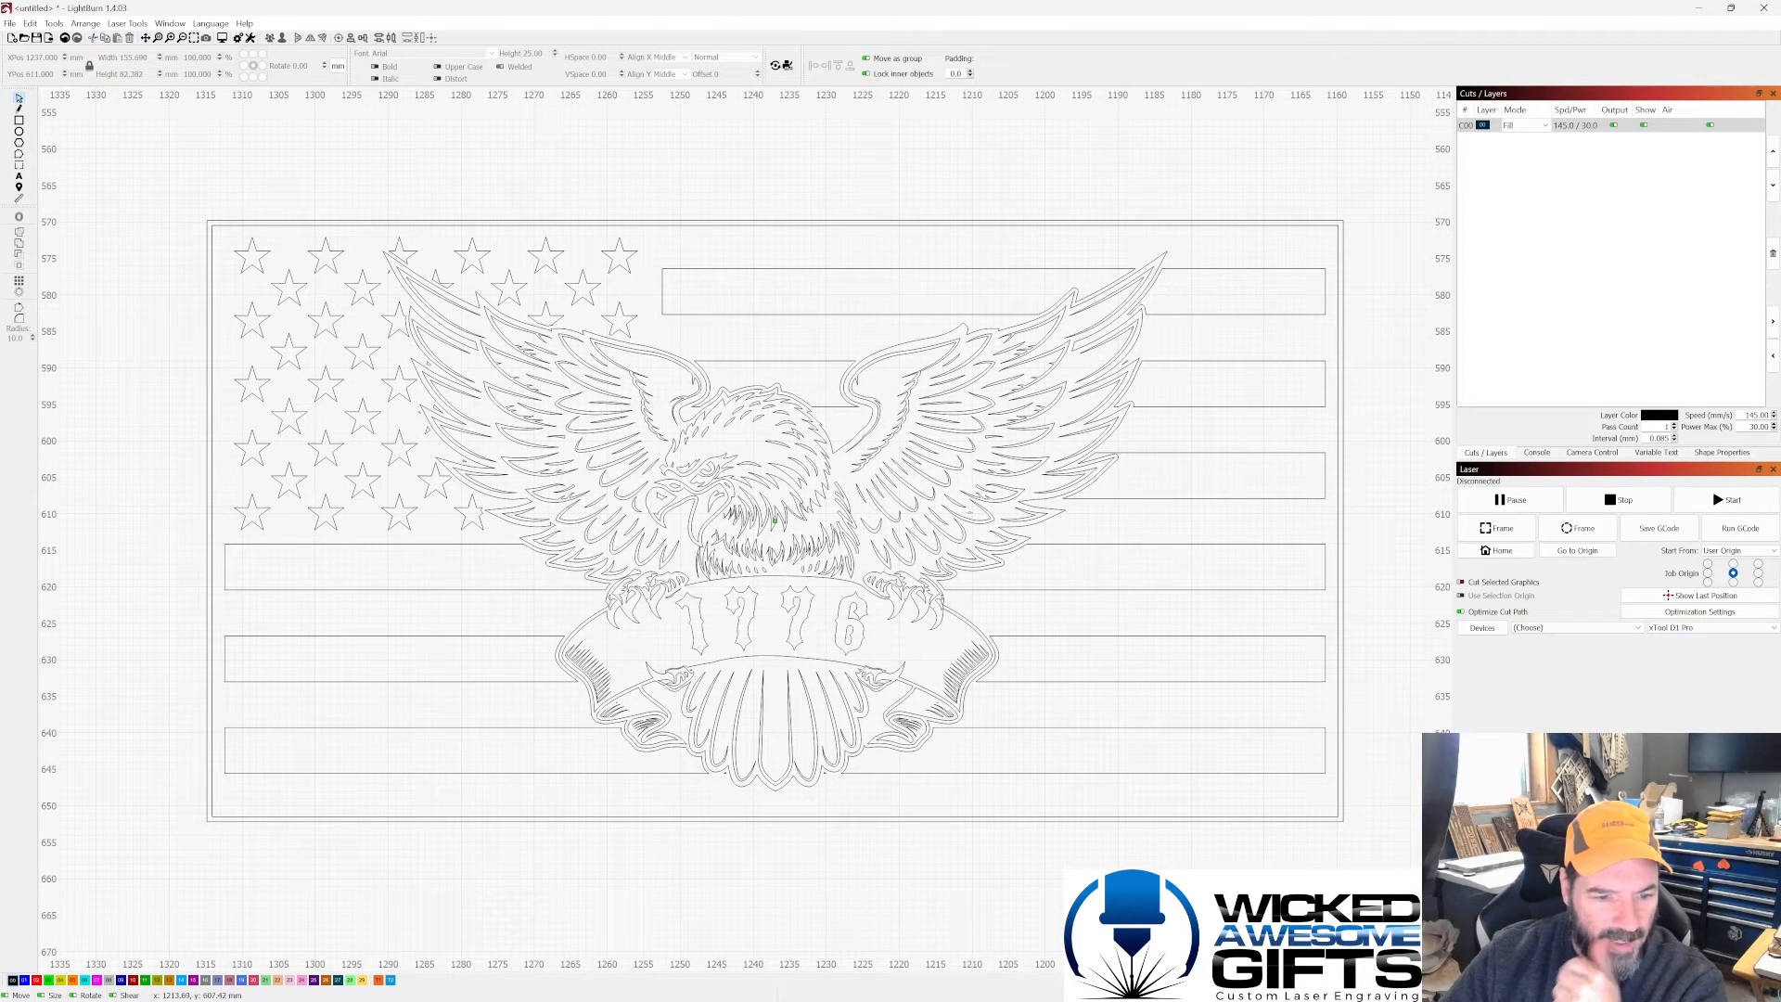
pyautogui.scroll(-4, 348, 429)
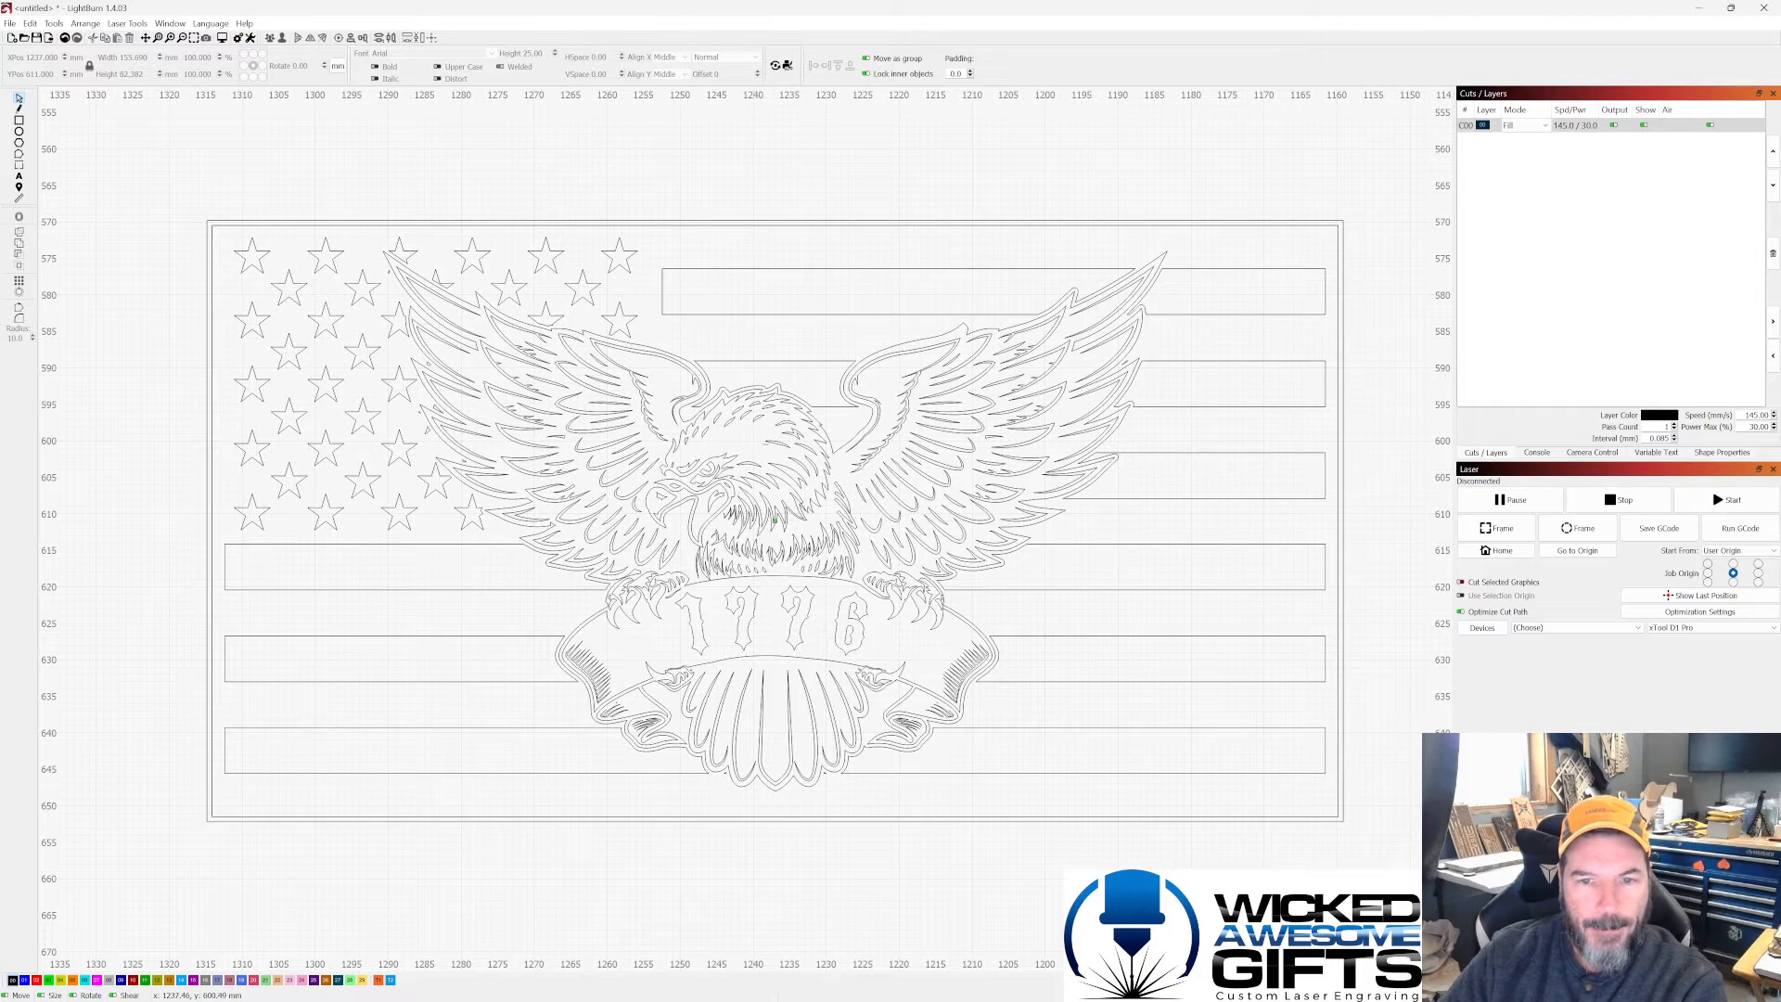
pyautogui.scroll(4, 686, 406)
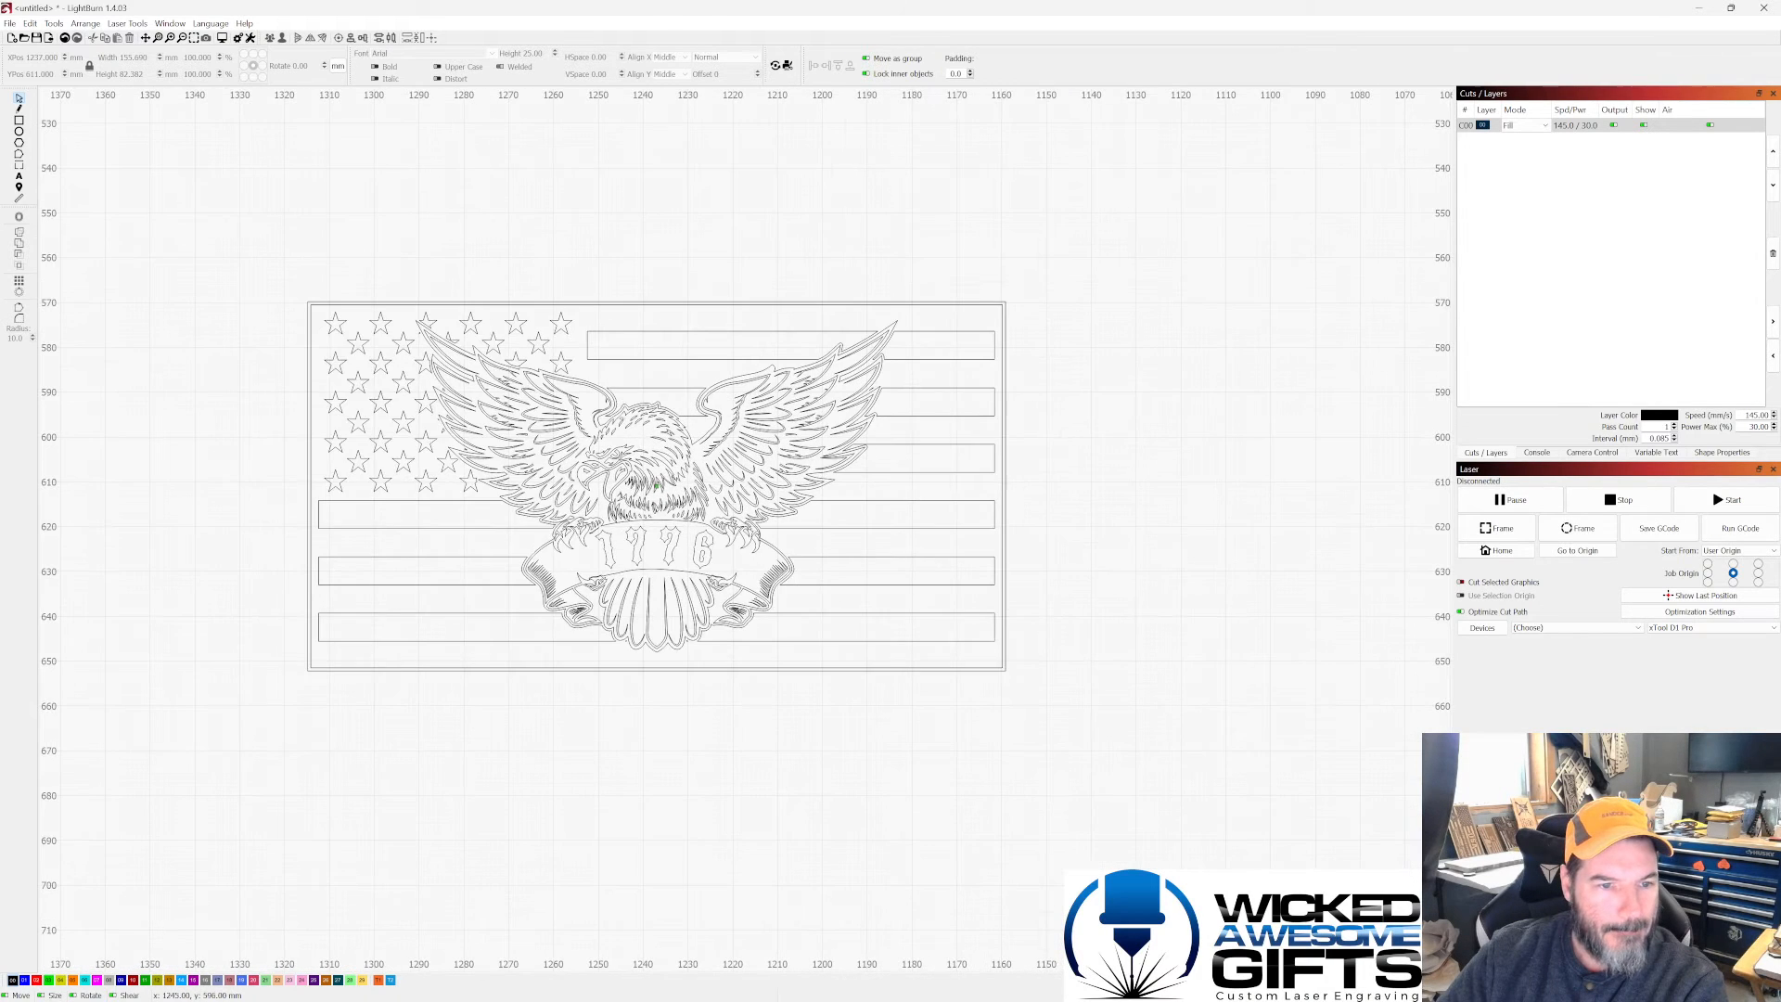
pyautogui.click(735, 378)
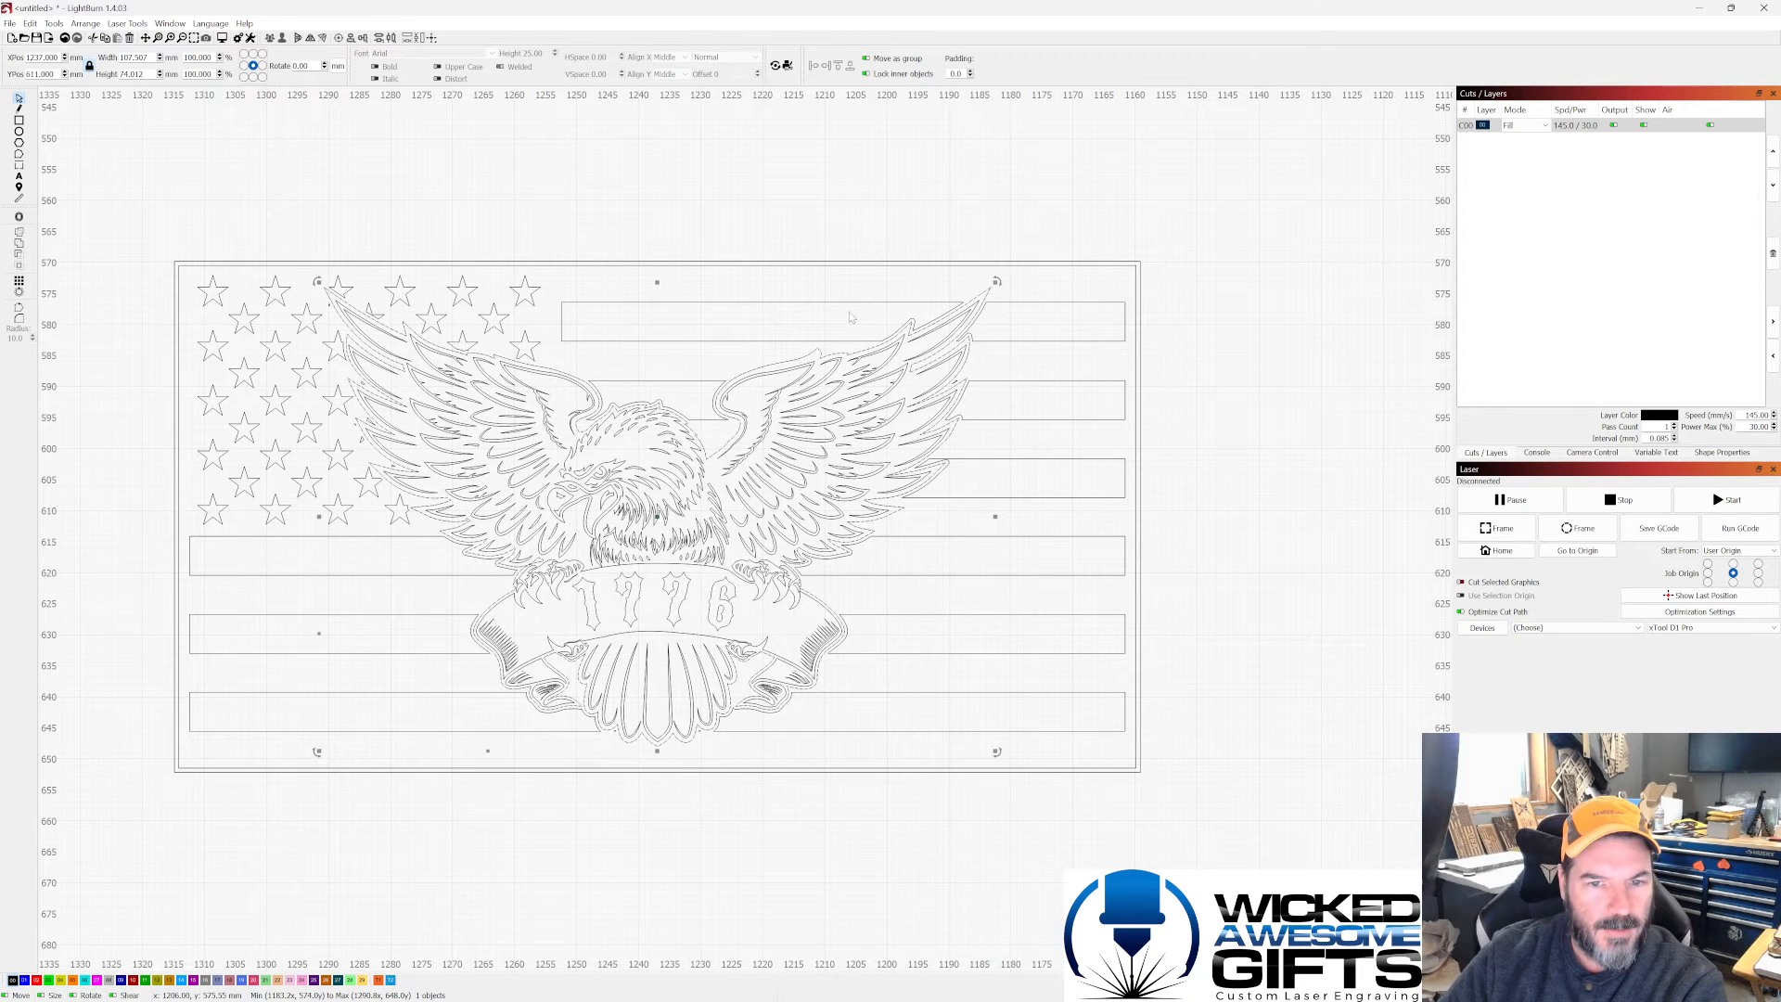
pyautogui.click(791, 340)
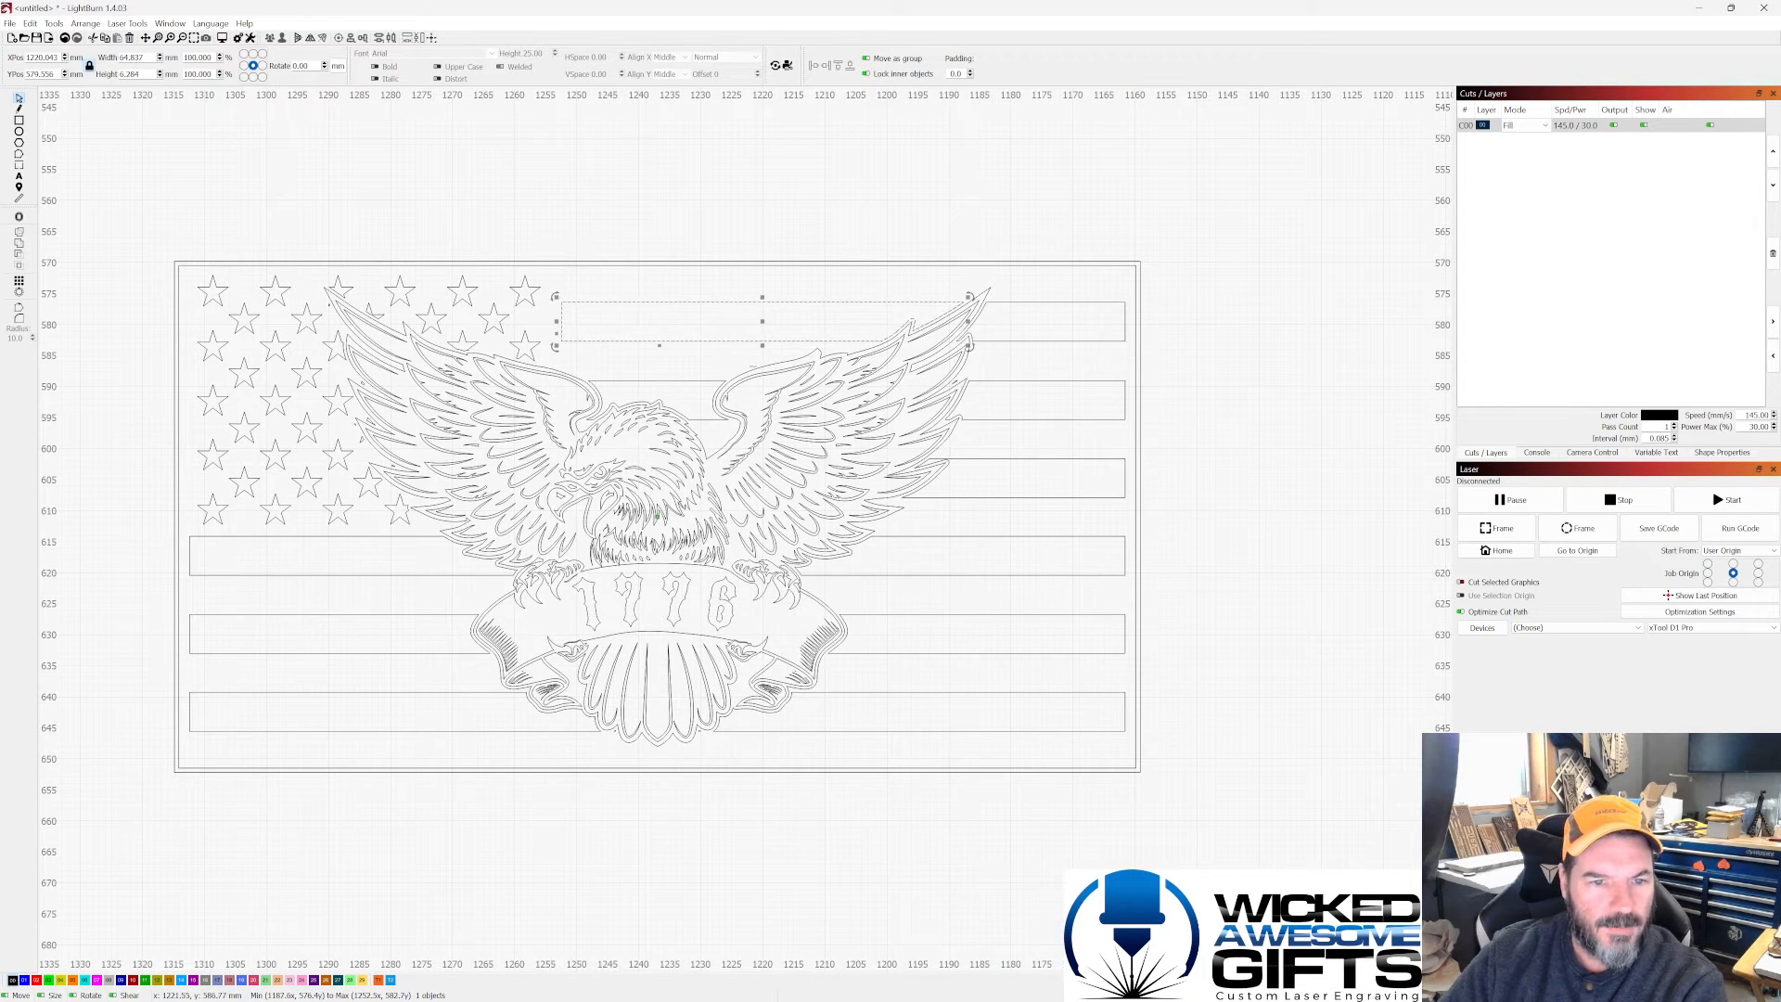
pyautogui.click(700, 398)
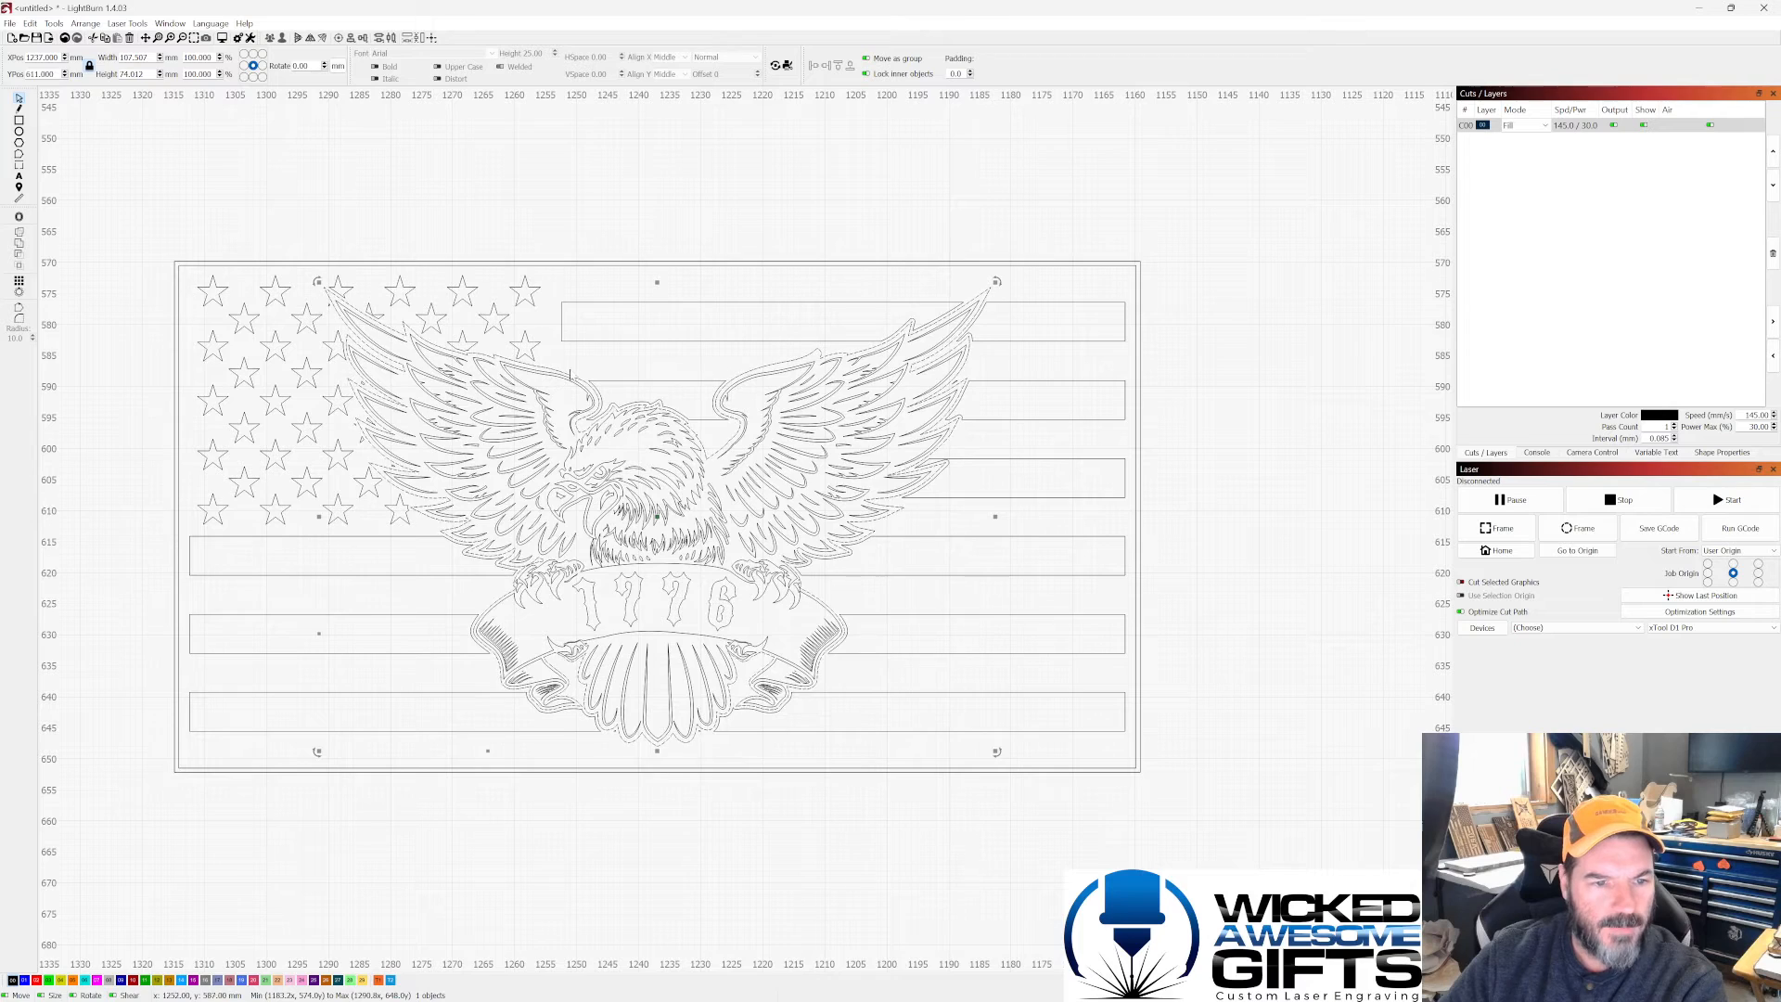
pyautogui.scroll(1, 728, 391)
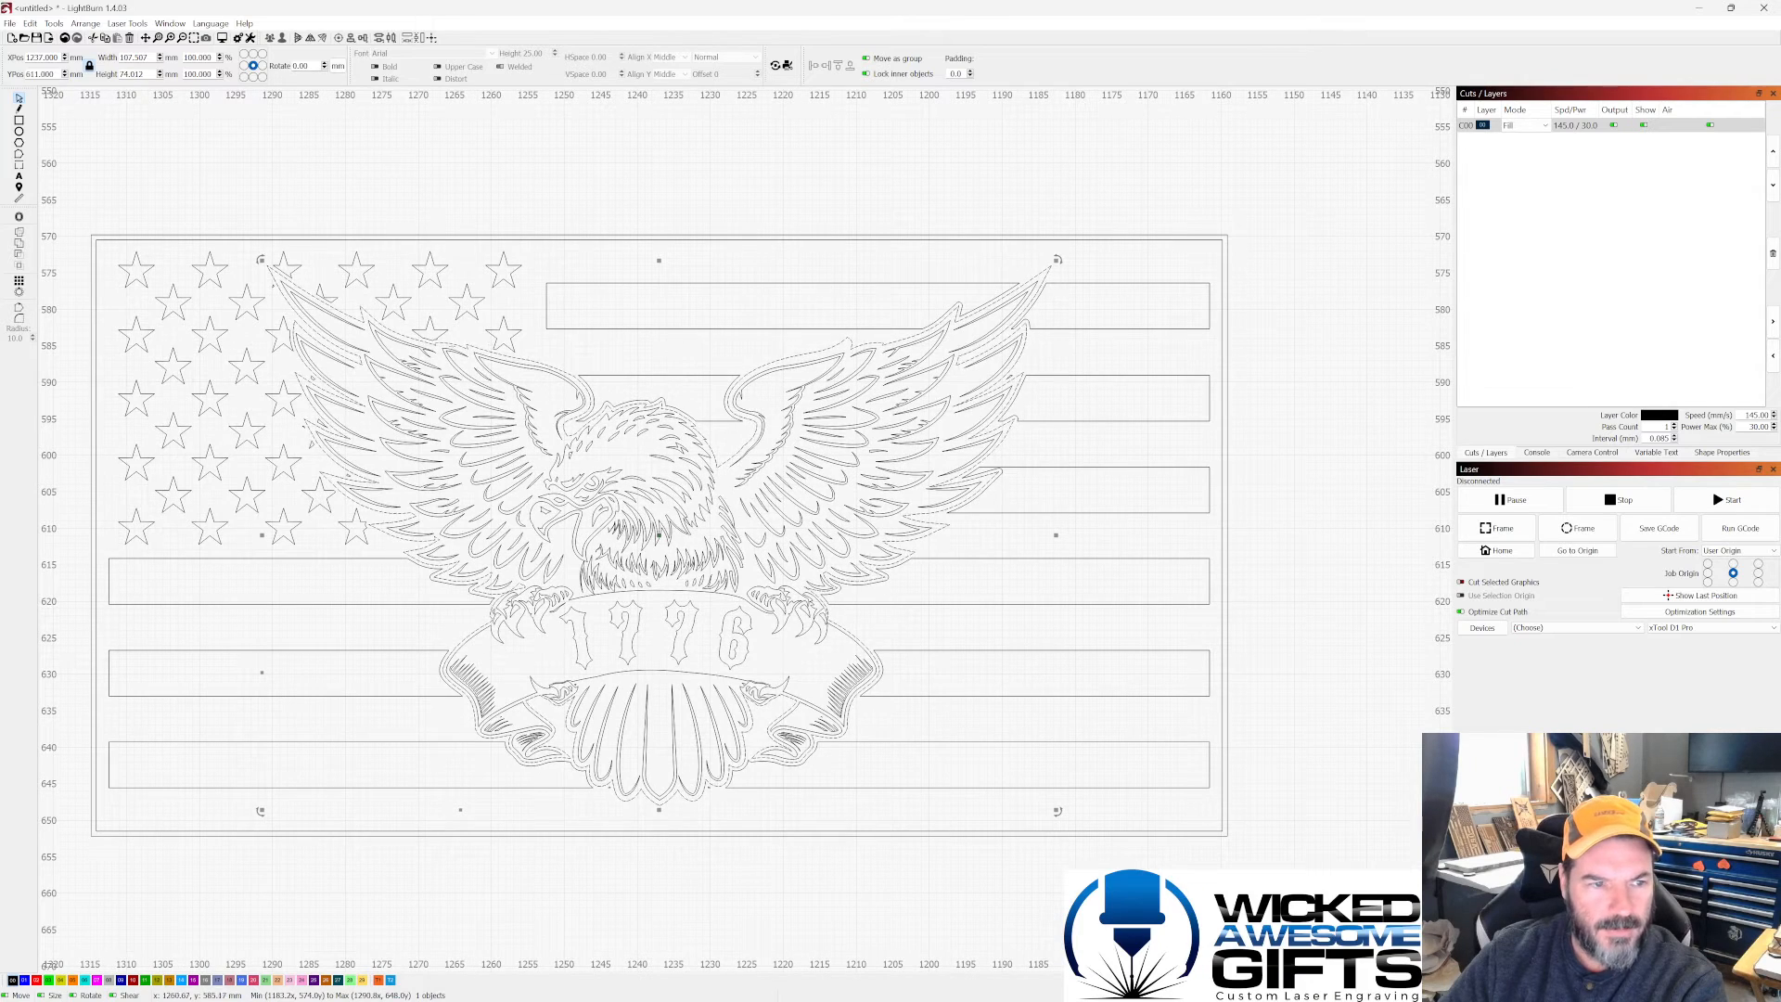
pyautogui.scroll(-1, 427, 352)
pyautogui.scroll(-4, 520, 476)
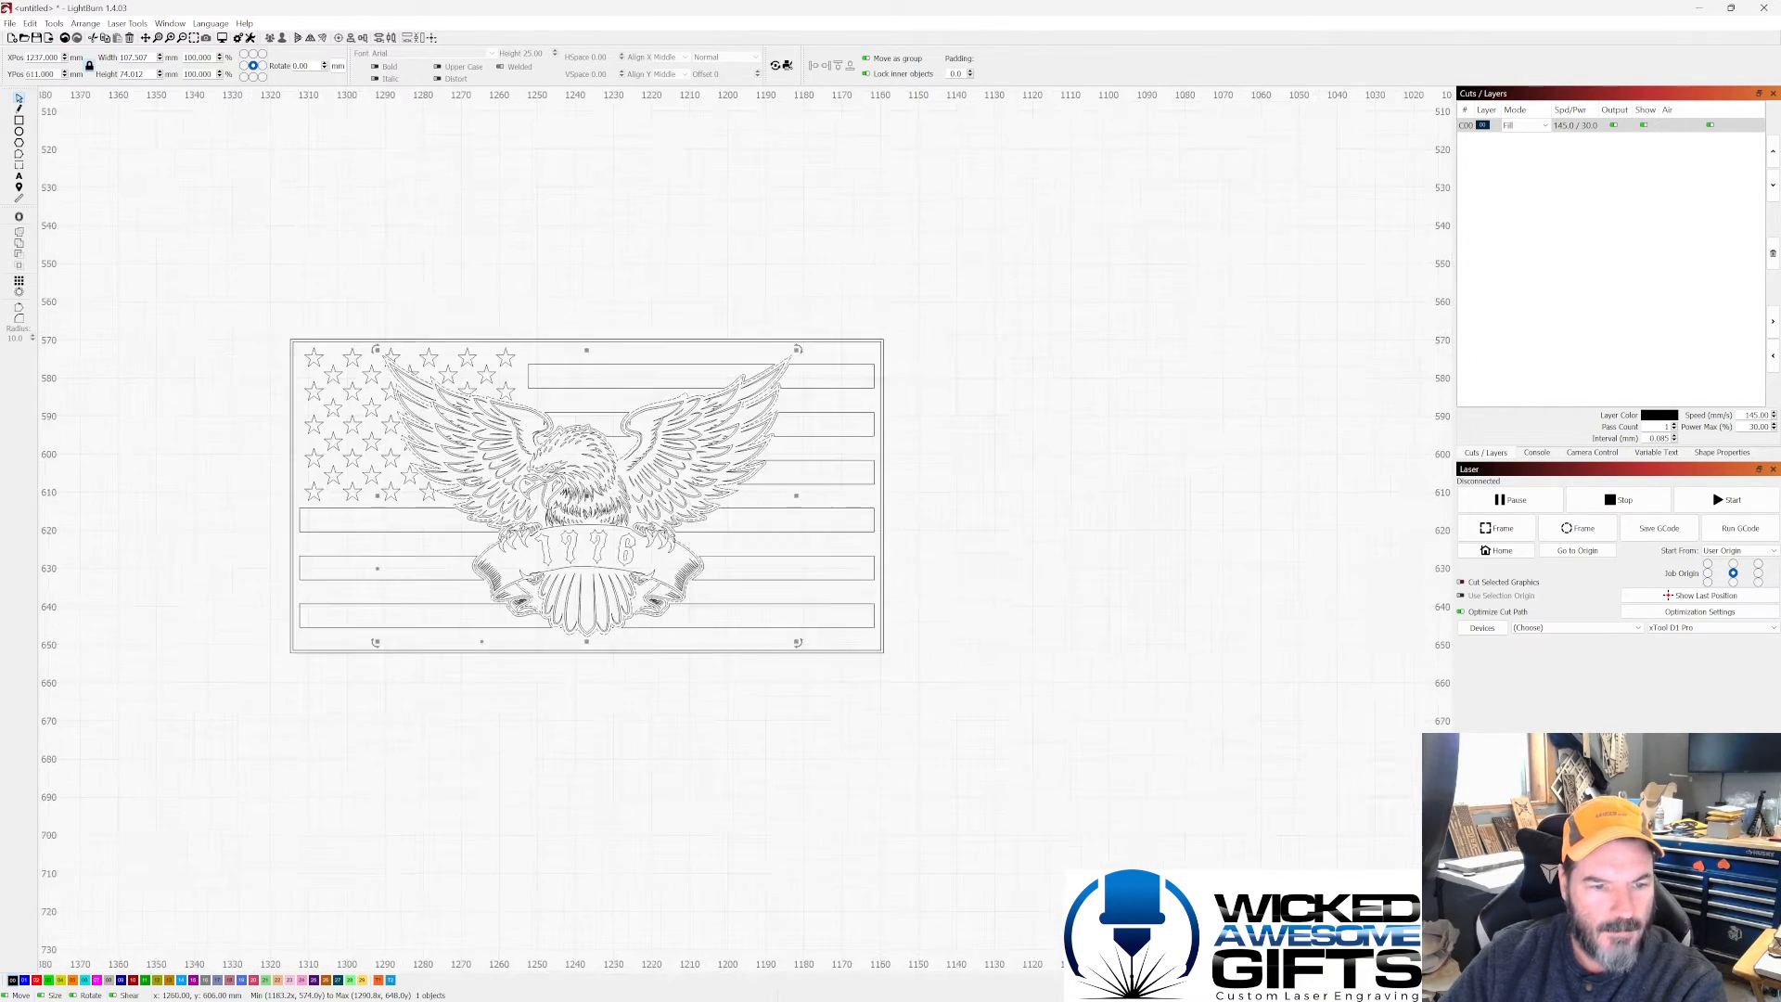
pyautogui.press('Right')
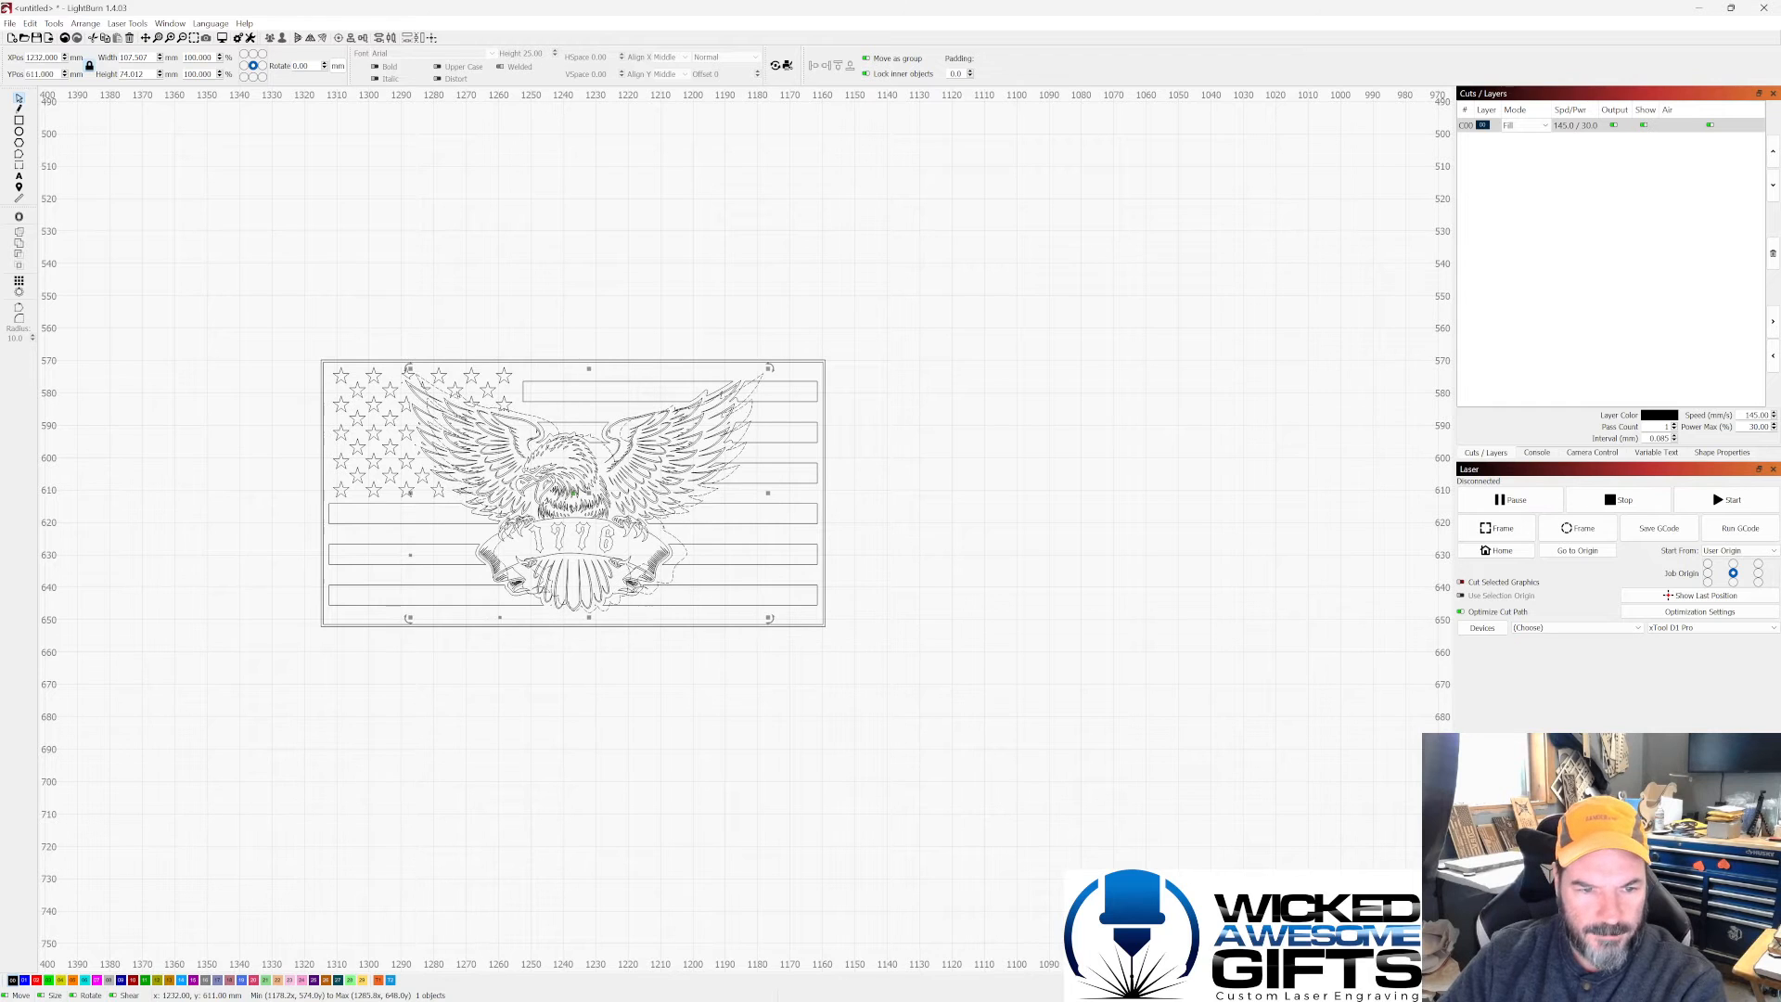
pyautogui.press('Right')
pyautogui.press('Right')
pyautogui.press('Right')
pyautogui.press('Right')
pyautogui.press('Right')
pyautogui.press('Right')
pyautogui.press('Right')
pyautogui.press('Right')
pyautogui.press('Right')
pyautogui.press('Right')
pyautogui.press('Right')
pyautogui.press('Right')
pyautogui.press('Right')
pyautogui.press('Right')
pyautogui.press('Right')
pyautogui.press('Right')
pyautogui.press('Right')
pyautogui.press('Right')
pyautogui.press('Right')
pyautogui.press('Right')
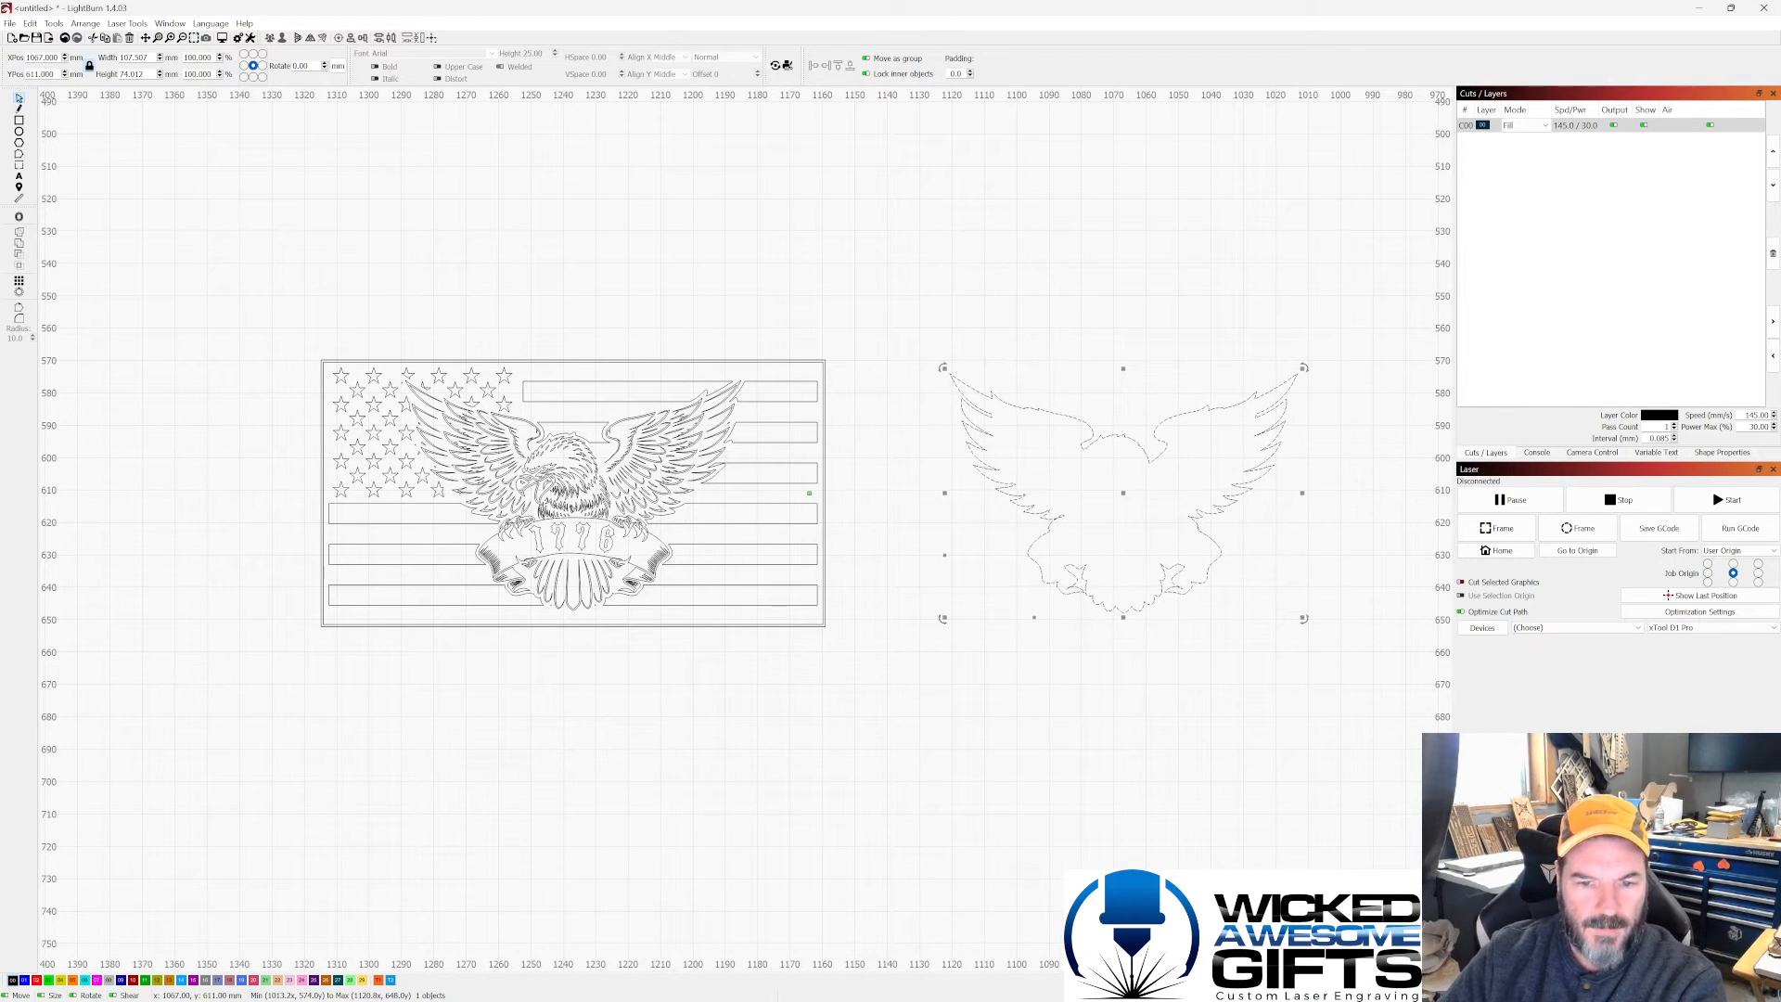
pyautogui.press('Left')
pyautogui.press('Left')
pyautogui.press('Left')
pyautogui.press('Left')
pyautogui.press('Left')
pyautogui.press('Left')
pyautogui.press('Left')
pyautogui.press('Left')
pyautogui.press('Left')
pyautogui.press('Left')
pyautogui.press('Left')
pyautogui.press('Left')
pyautogui.press('Left')
pyautogui.press('Left')
pyautogui.press('Left')
pyautogui.press('Left')
pyautogui.press('Left')
pyautogui.press('Left')
pyautogui.press('Left')
pyautogui.press('Left')
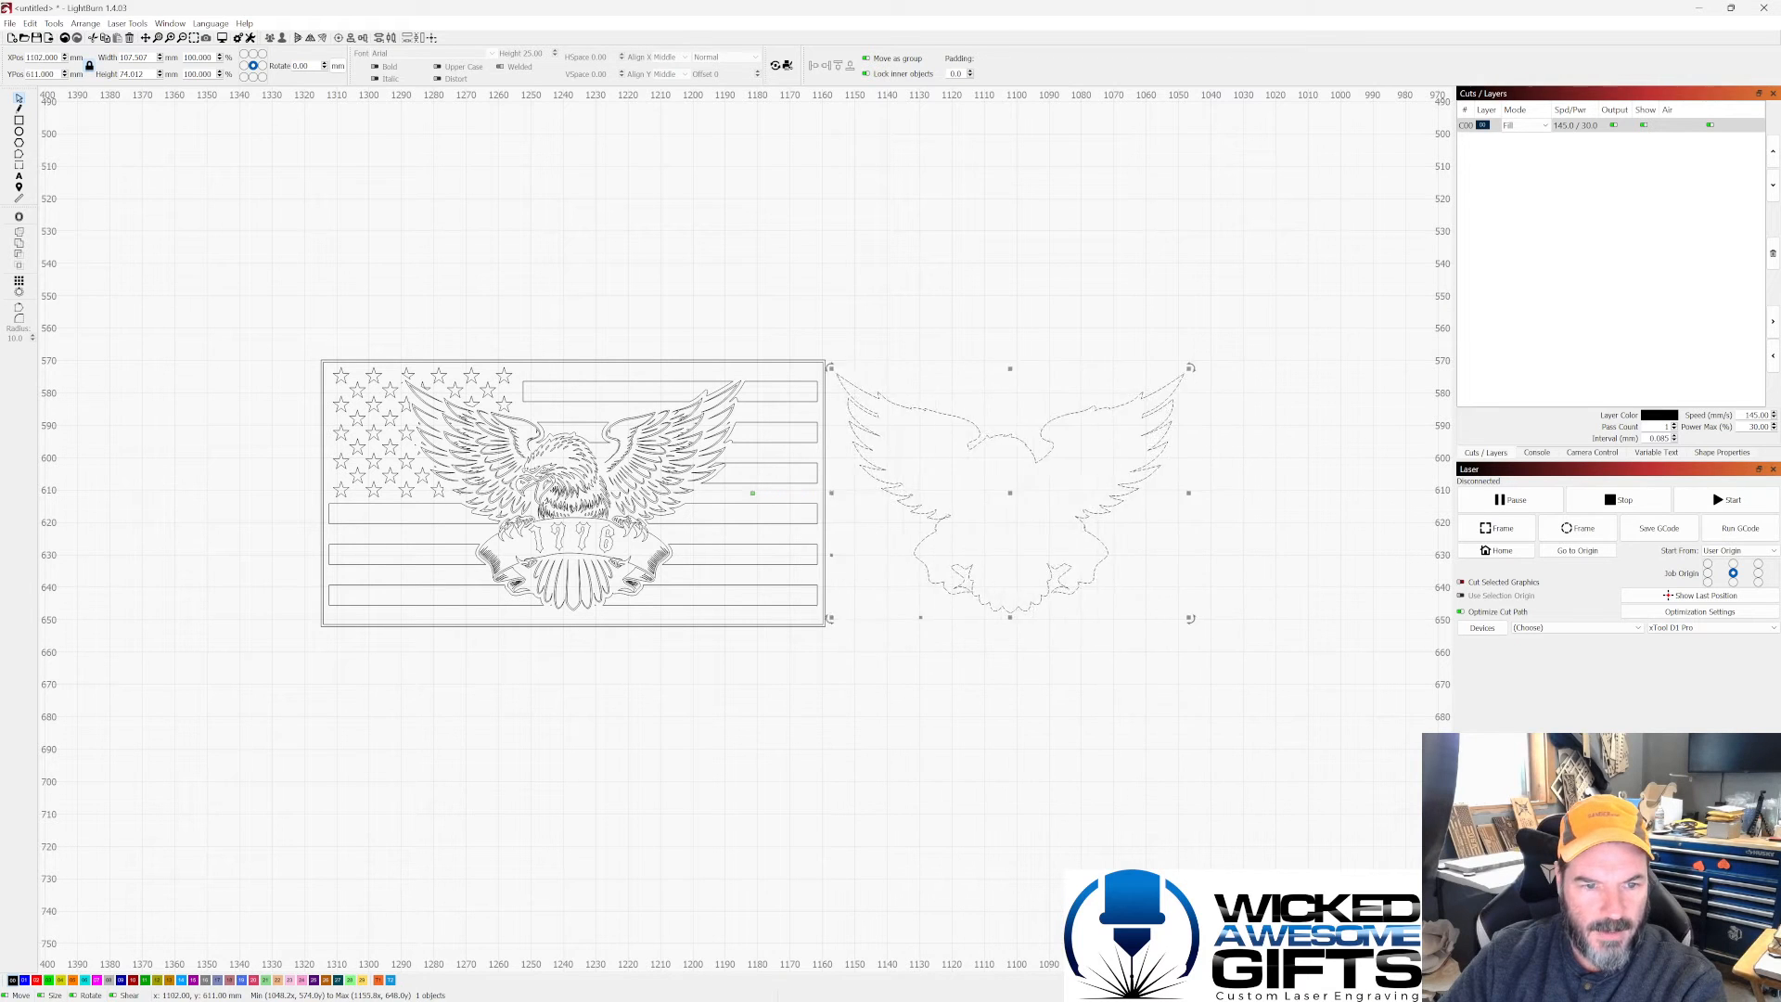
# Step: Move the eagle's outer silhouette outline horizontally back into the flag to X 1237 mm, aligned around the eagle
pyautogui.press('Left')
pyautogui.press('Left')
pyautogui.press('Left')
pyautogui.press('Left')
pyautogui.press('Left')
pyautogui.press('Left')
pyautogui.press('Left')
pyautogui.press('Left')
pyautogui.press('Left')
pyautogui.press('Left')
pyautogui.press('Left')
pyautogui.press('Left')
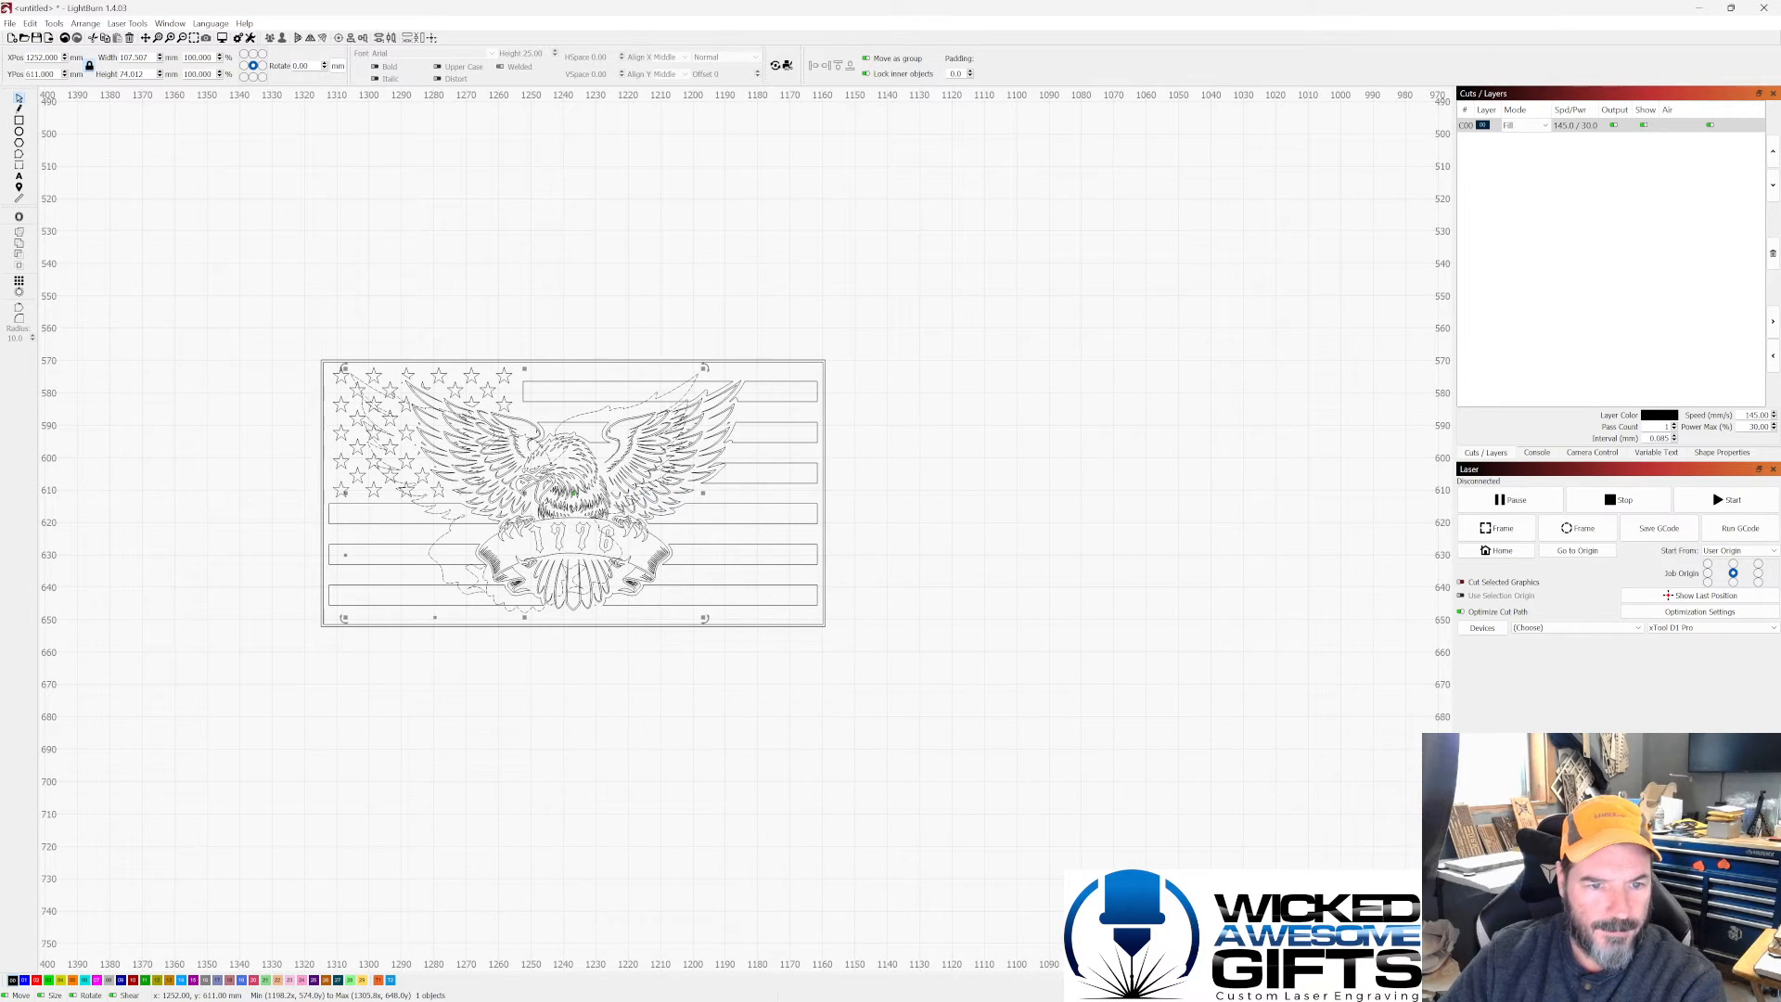
pyautogui.press('Down')
pyautogui.press('Down')
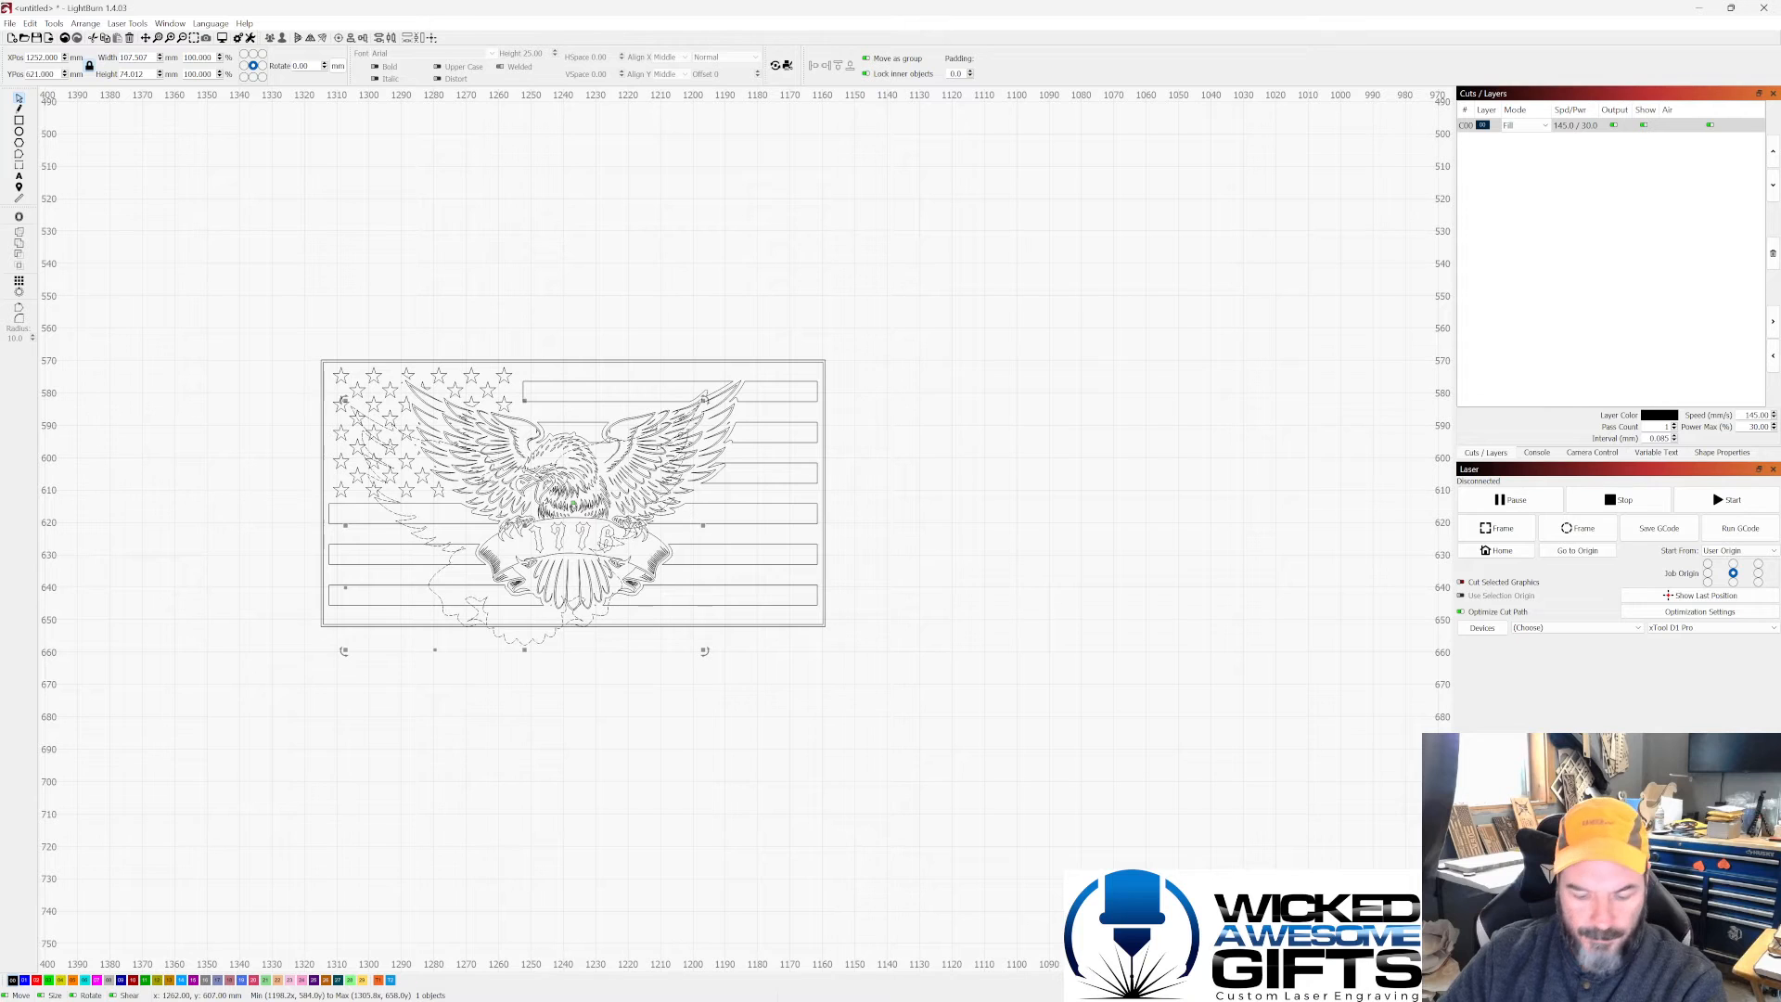
pyautogui.press('Up')
pyautogui.press('Up')
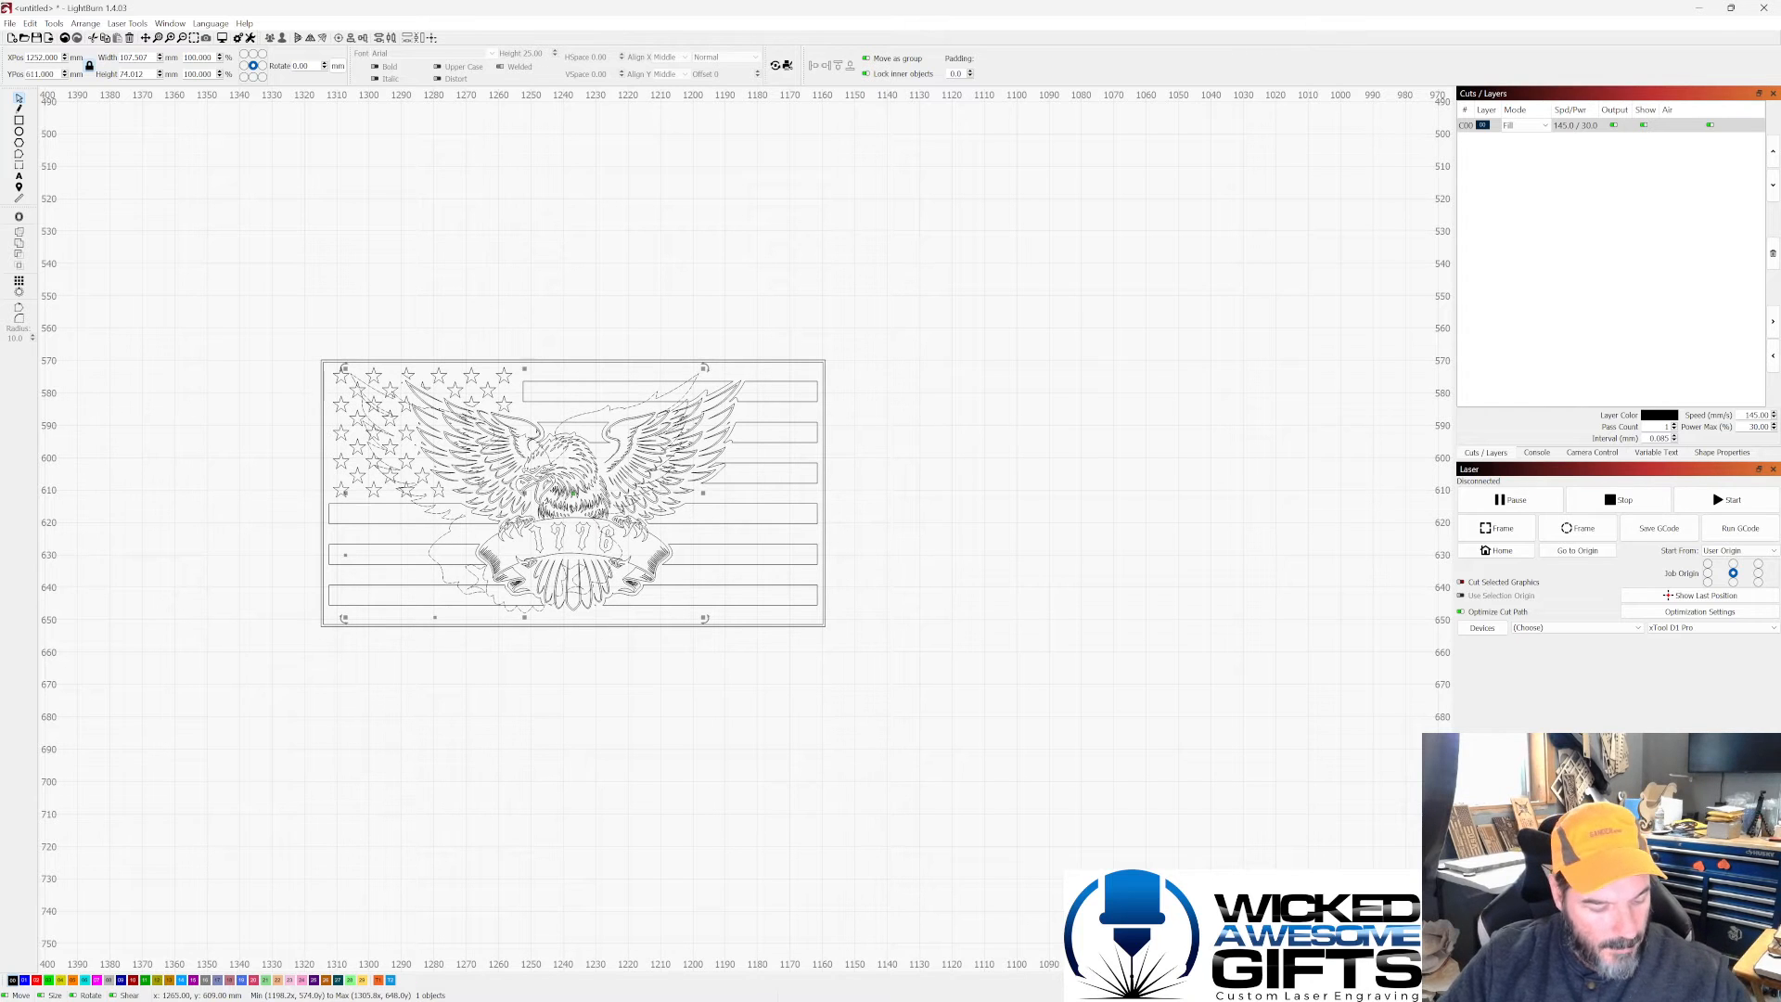
pyautogui.hotkey('ctrl', 'z')
pyautogui.hotkey('ctrl', 'z')
pyautogui.hotkey('ctrl', 'z')
pyautogui.hotkey('ctrl', 'z')
pyautogui.hotkey('ctrl', 'z')
pyautogui.hotkey('ctrl', 'z')
pyautogui.hotkey('ctrl', 'shift', 'z')
pyautogui.hotkey('ctrl', 'shift', 'z')
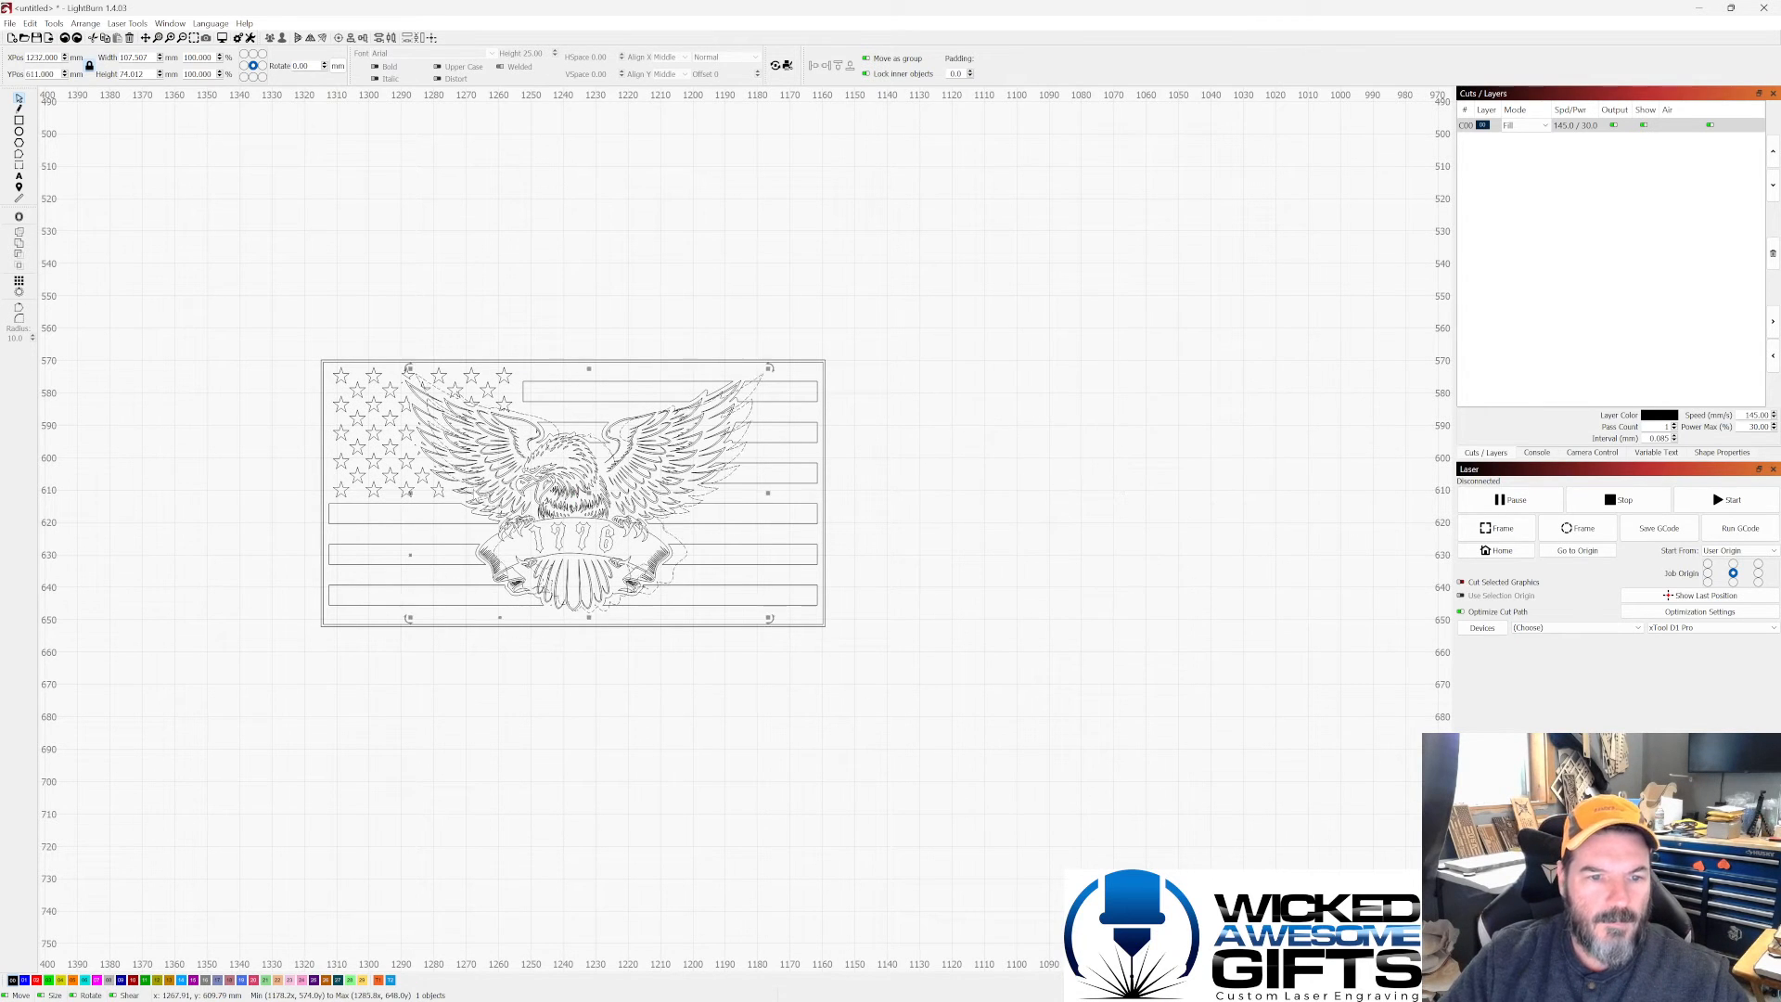
pyautogui.press('Left')
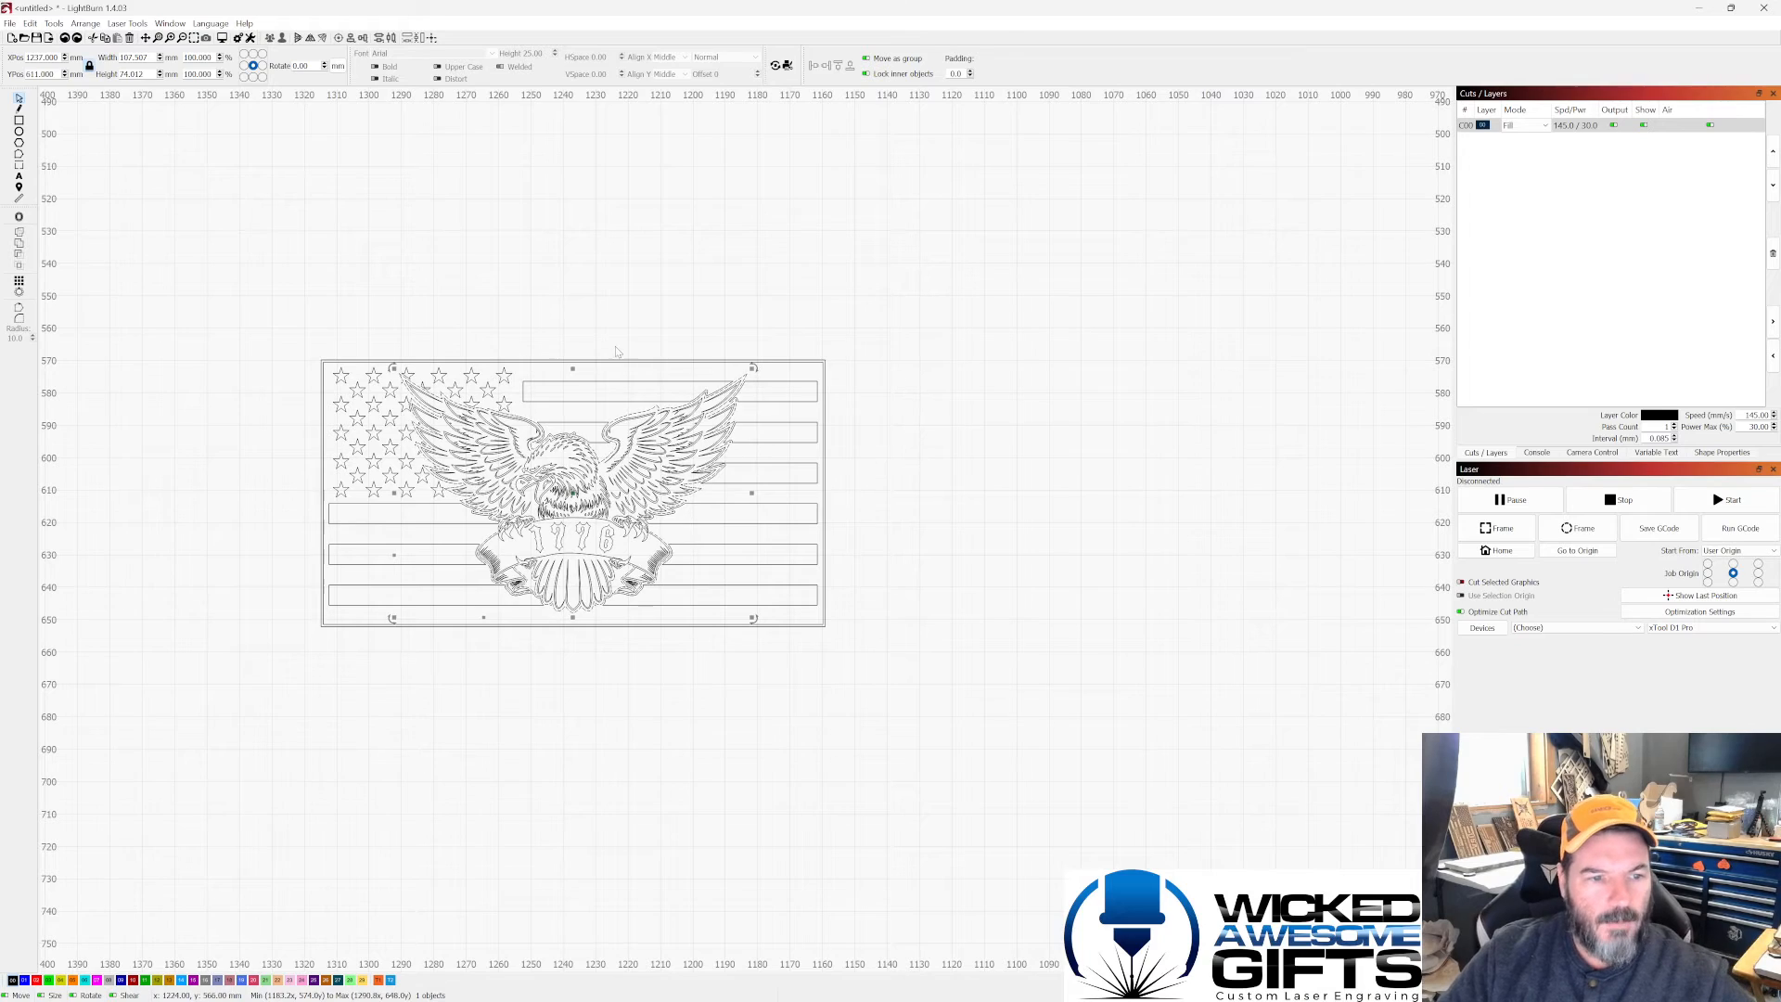
# Step: Try an inward offset of 0.25 with round corners on the silhouette outline, and dismiss it without applying
pyautogui.scroll(5, 468, 403)
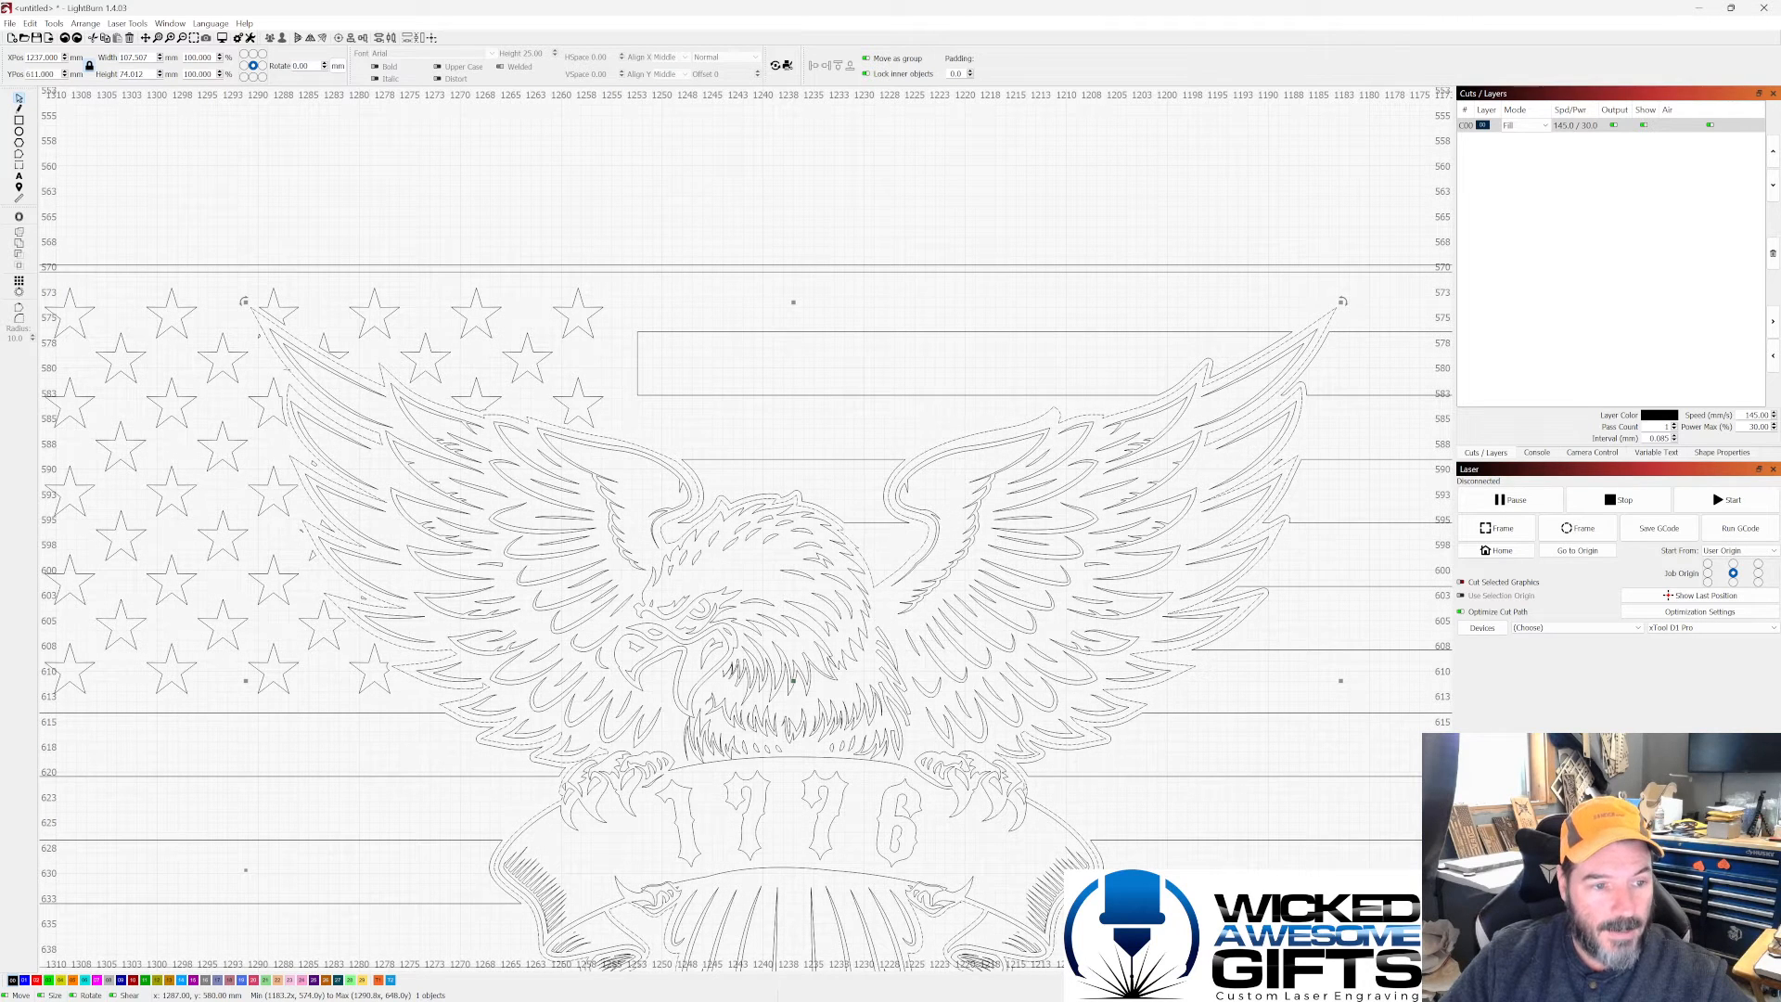
pyautogui.scroll(10, 328, 534)
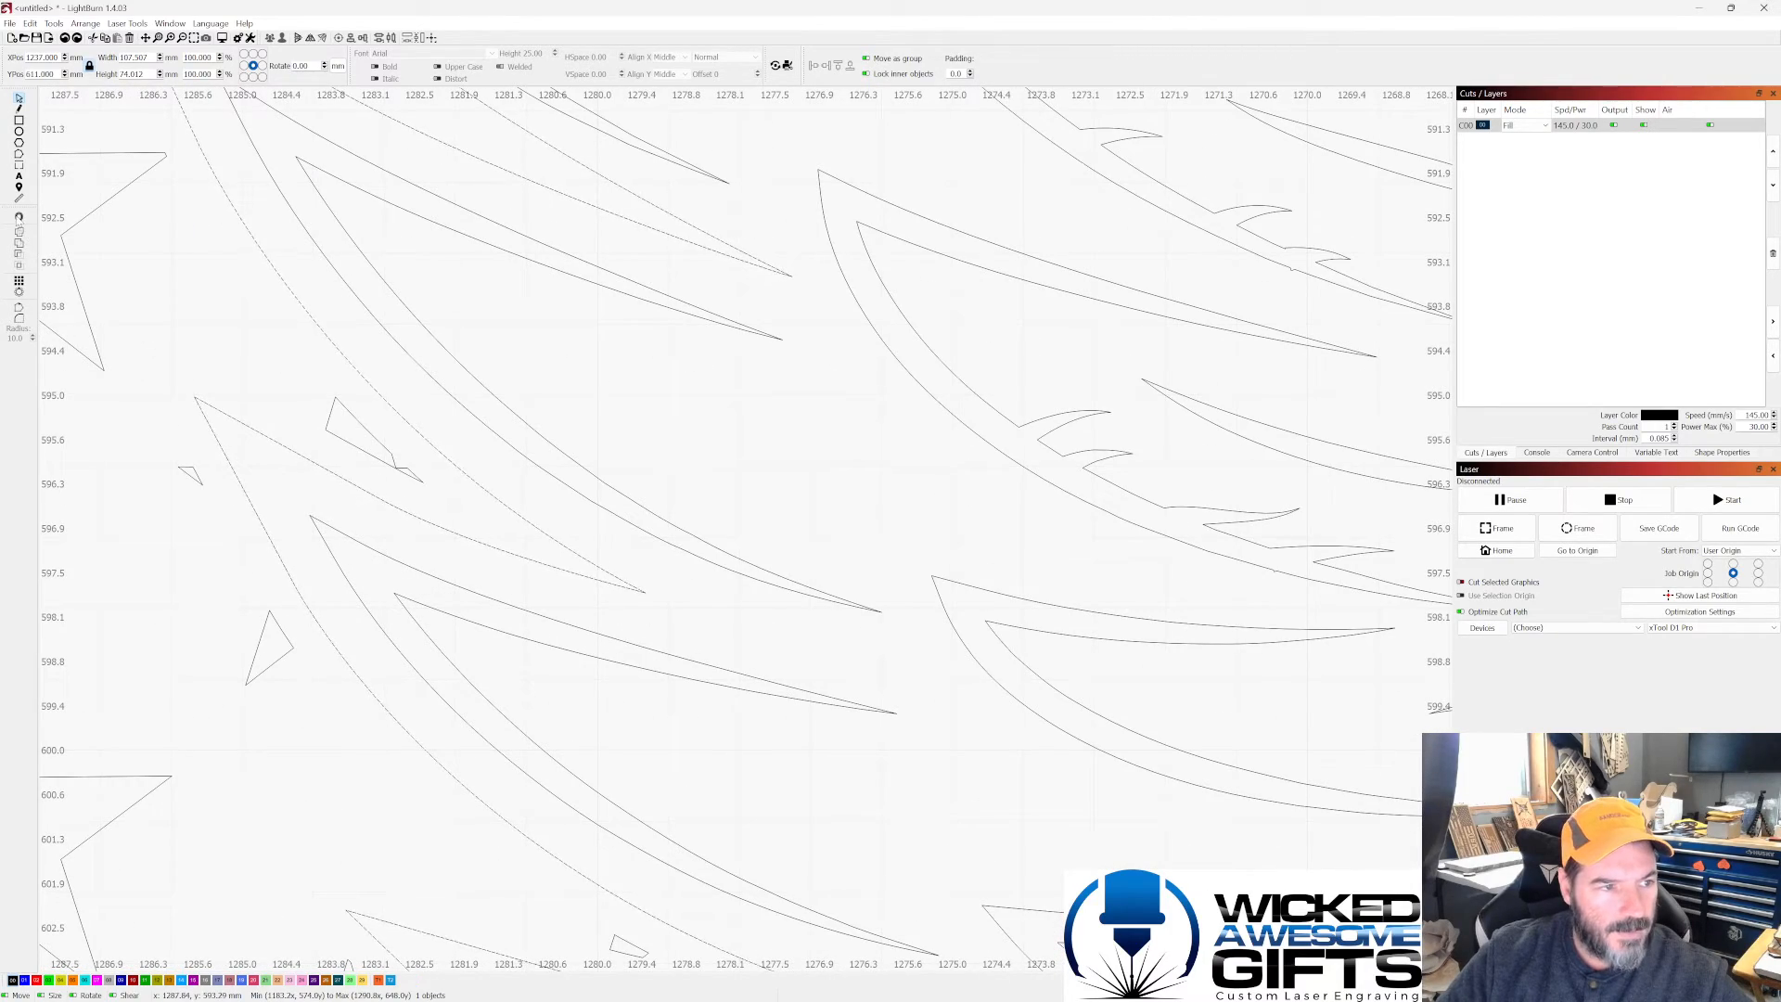
pyautogui.click(19, 217)
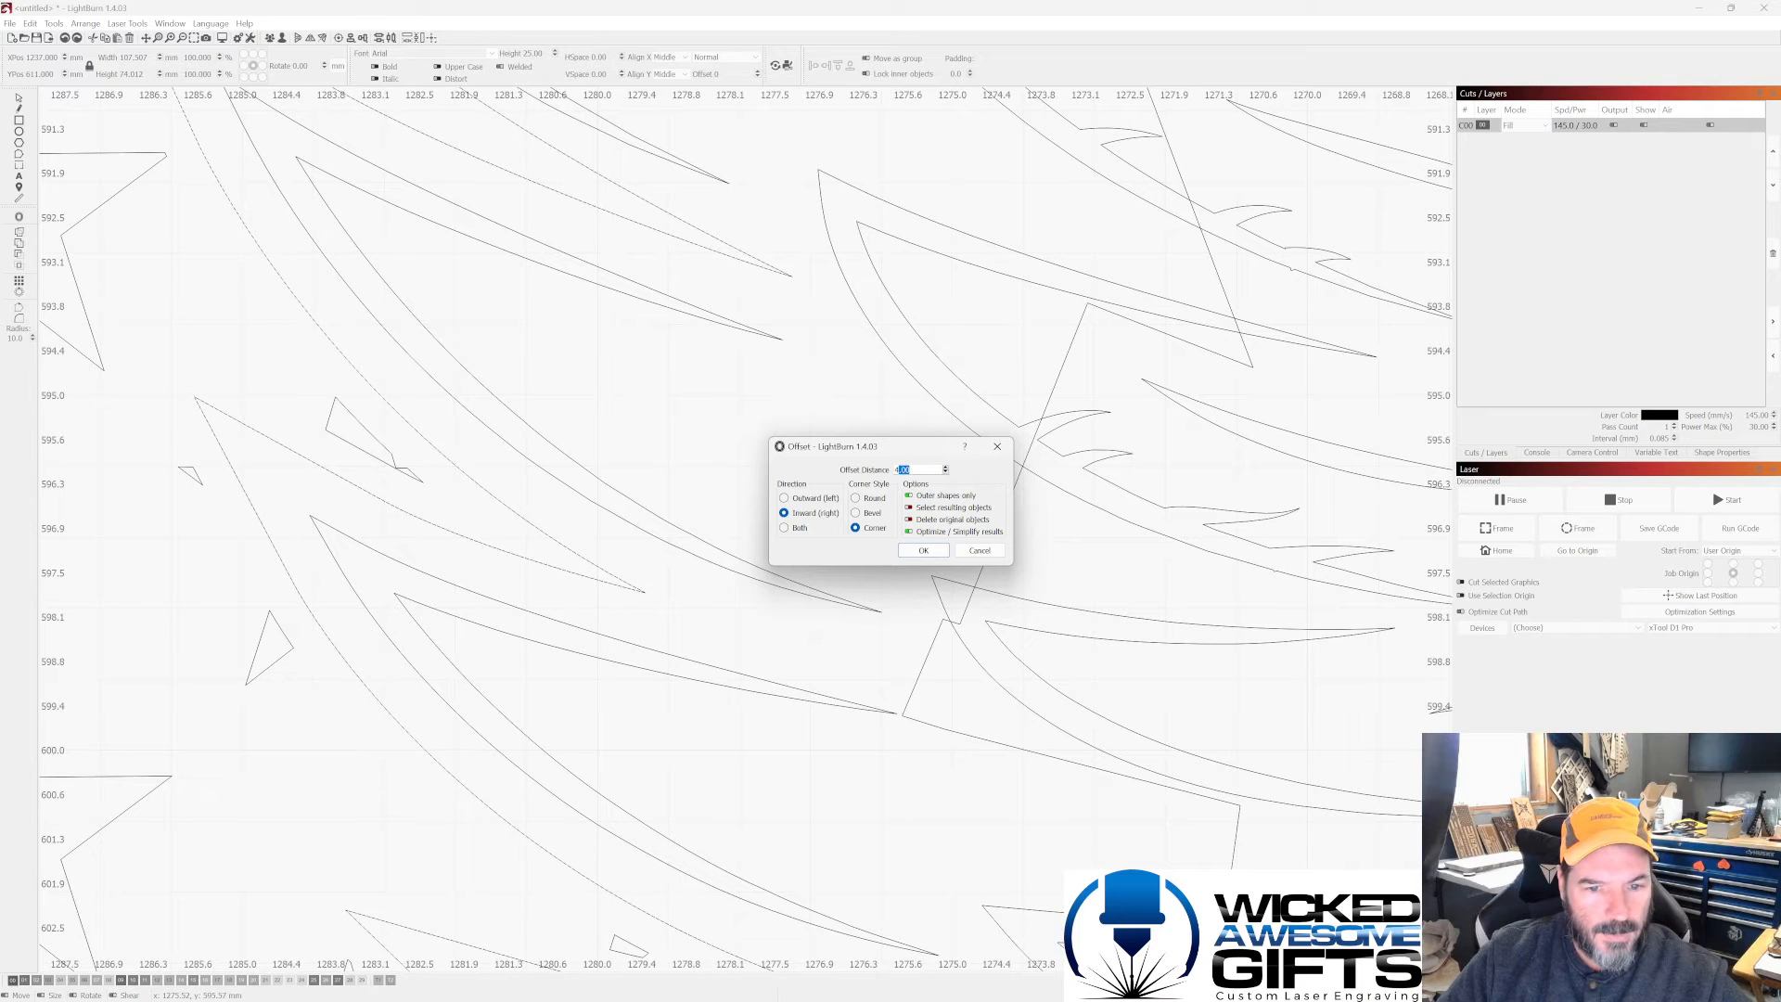
pyautogui.write('.25')
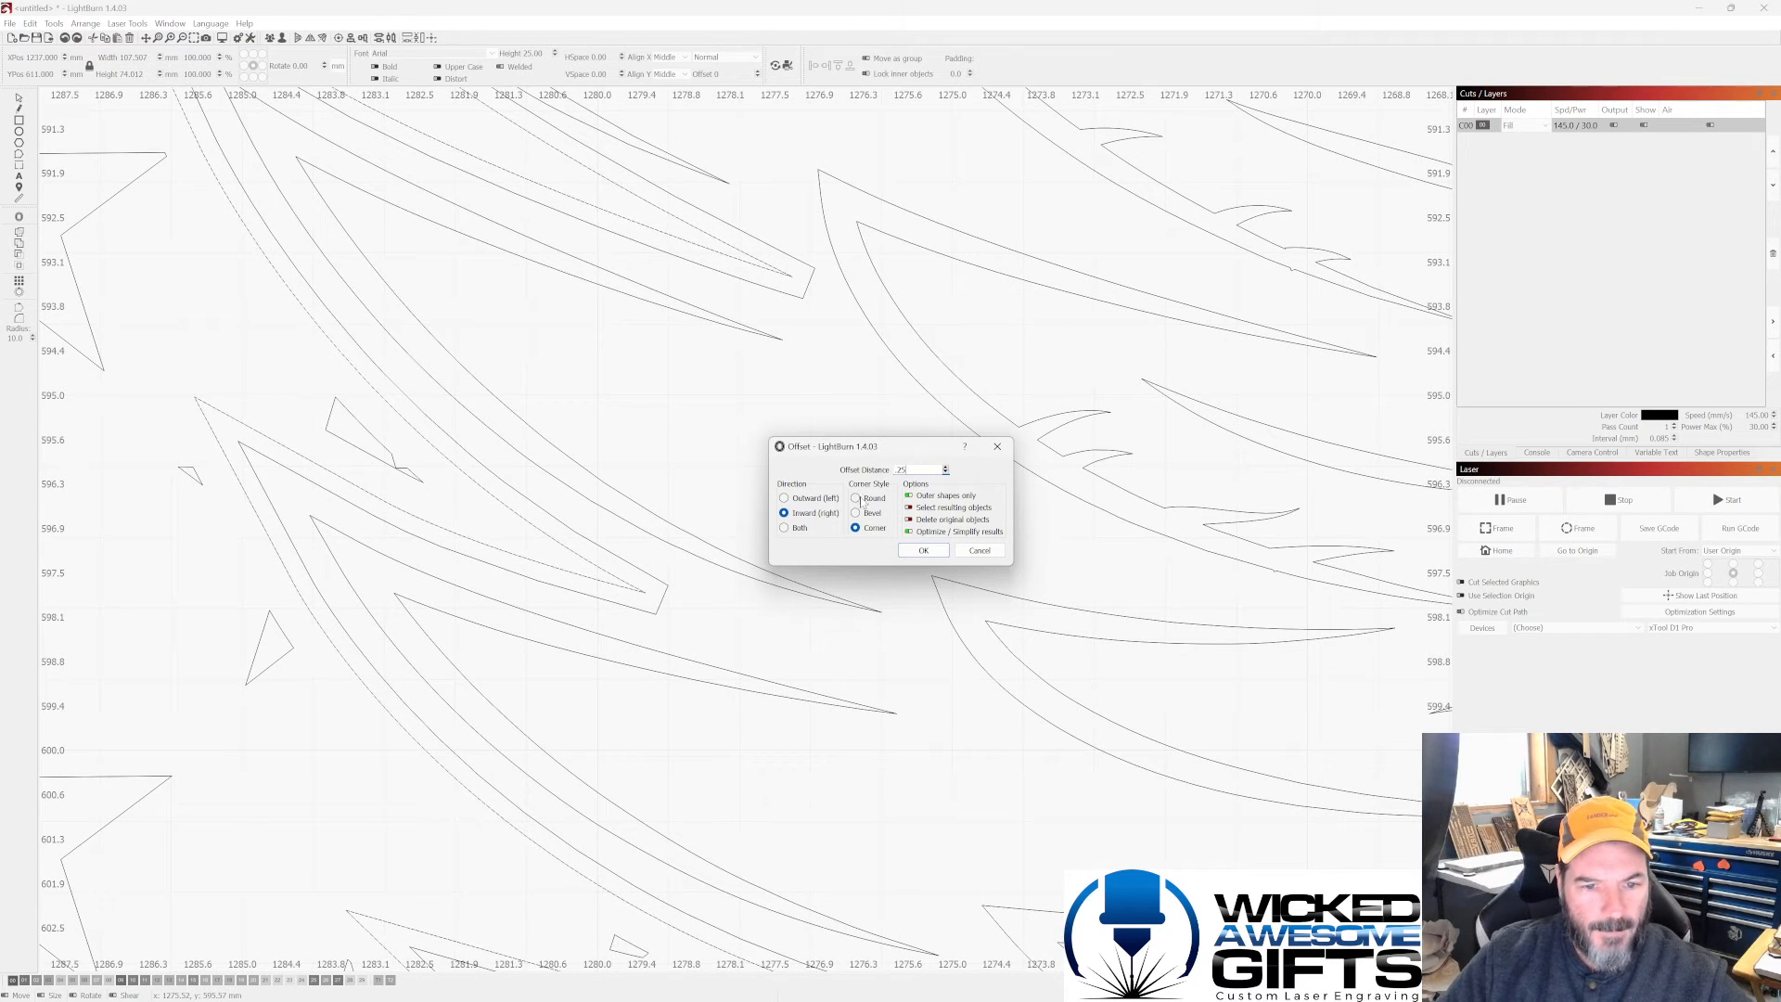
pyautogui.click(858, 499)
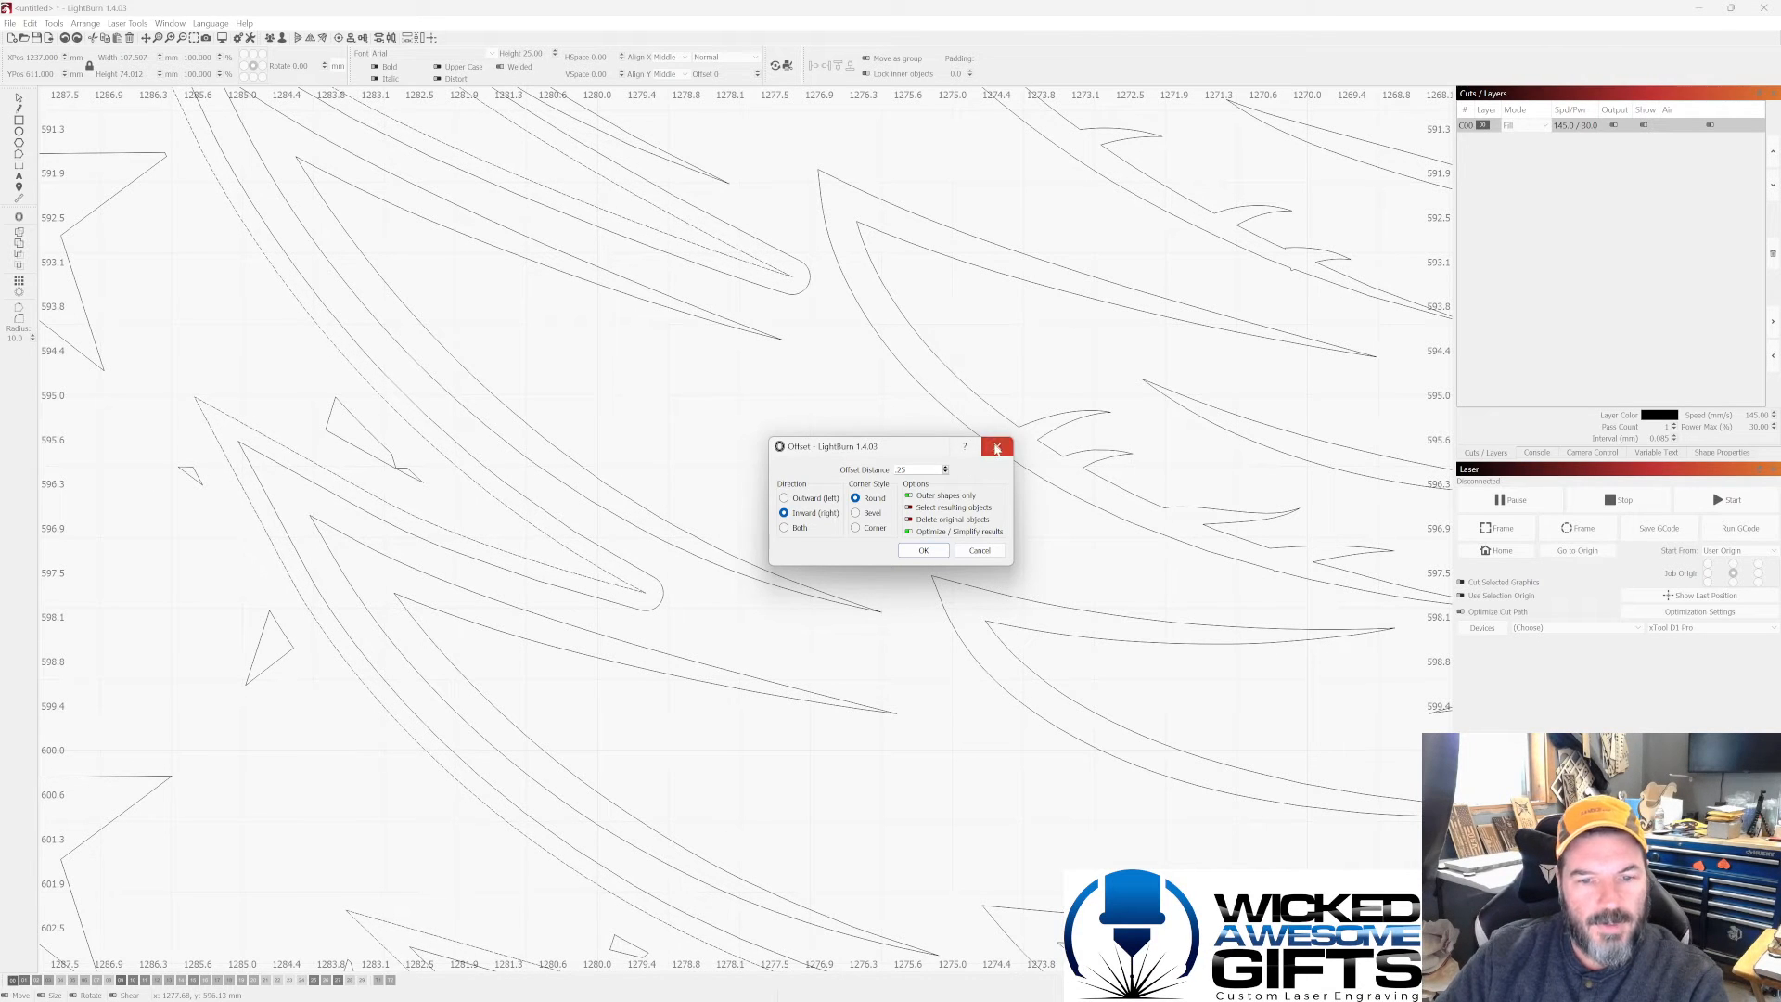
pyautogui.click(998, 446)
# Step: Examine how the silhouette outline follows both wings and the rest of the eagle against the stars and stripes
pyautogui.scroll(-2, 650, 538)
pyautogui.scroll(-5, 519, 515)
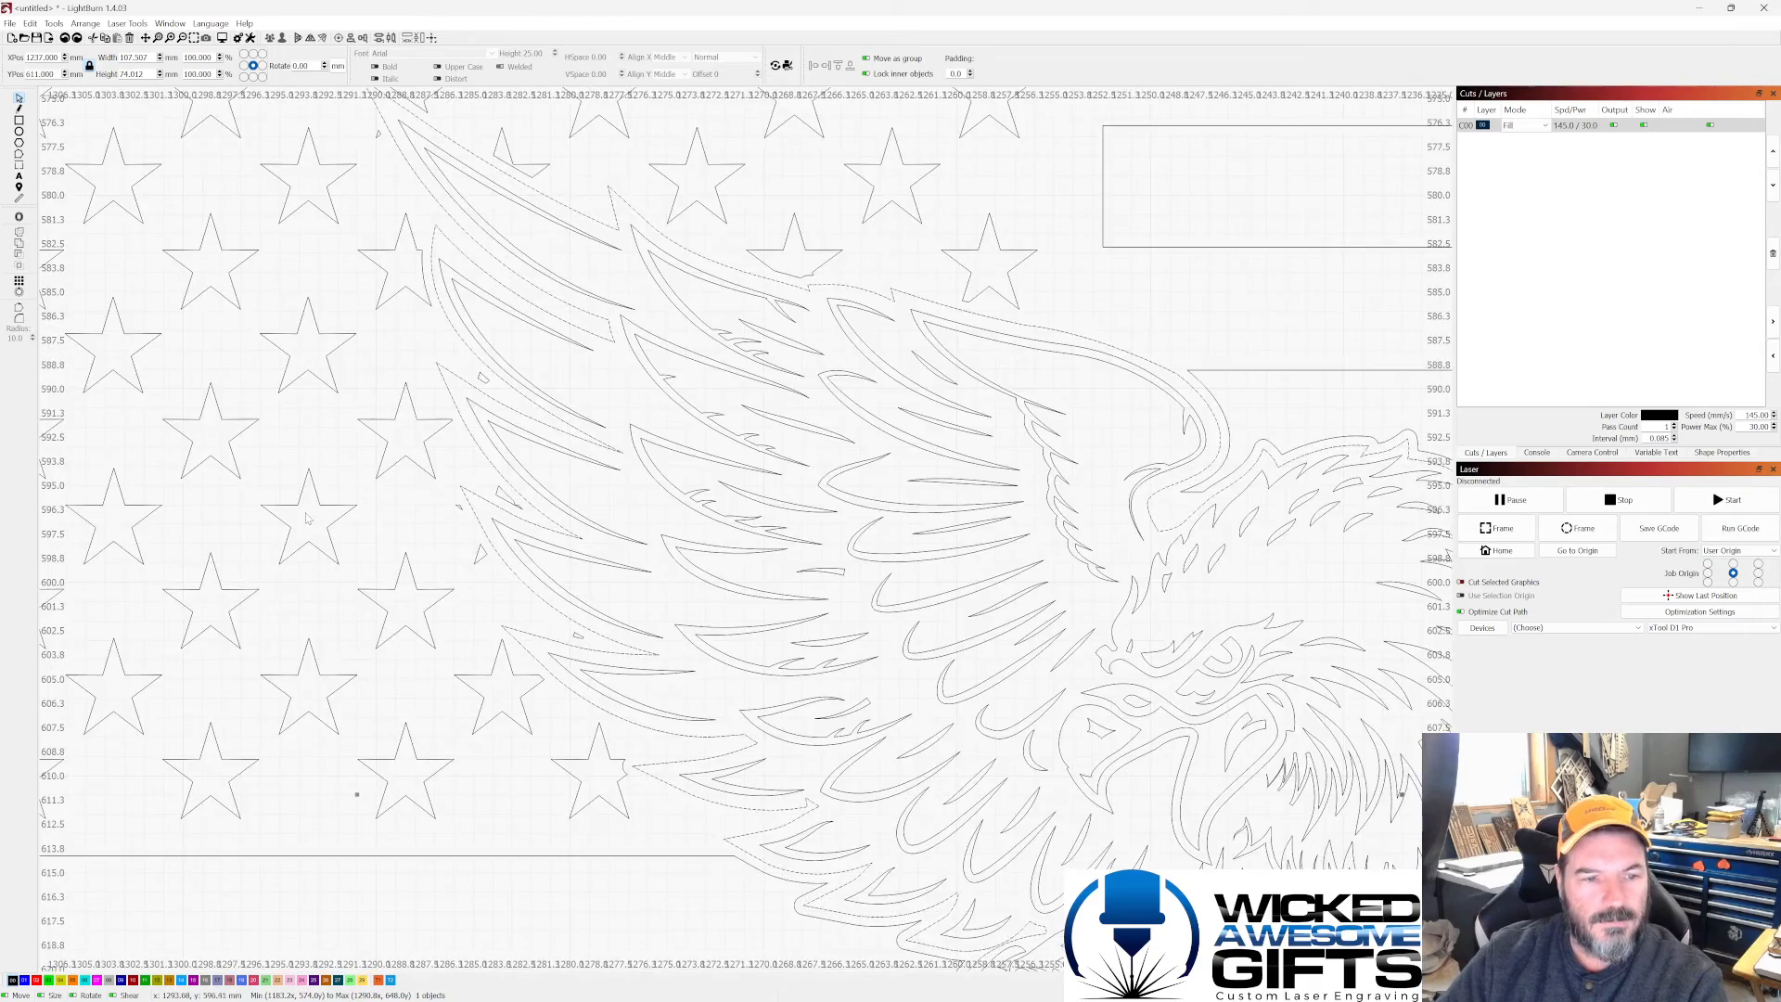
pyautogui.scroll(-2, 653, 428)
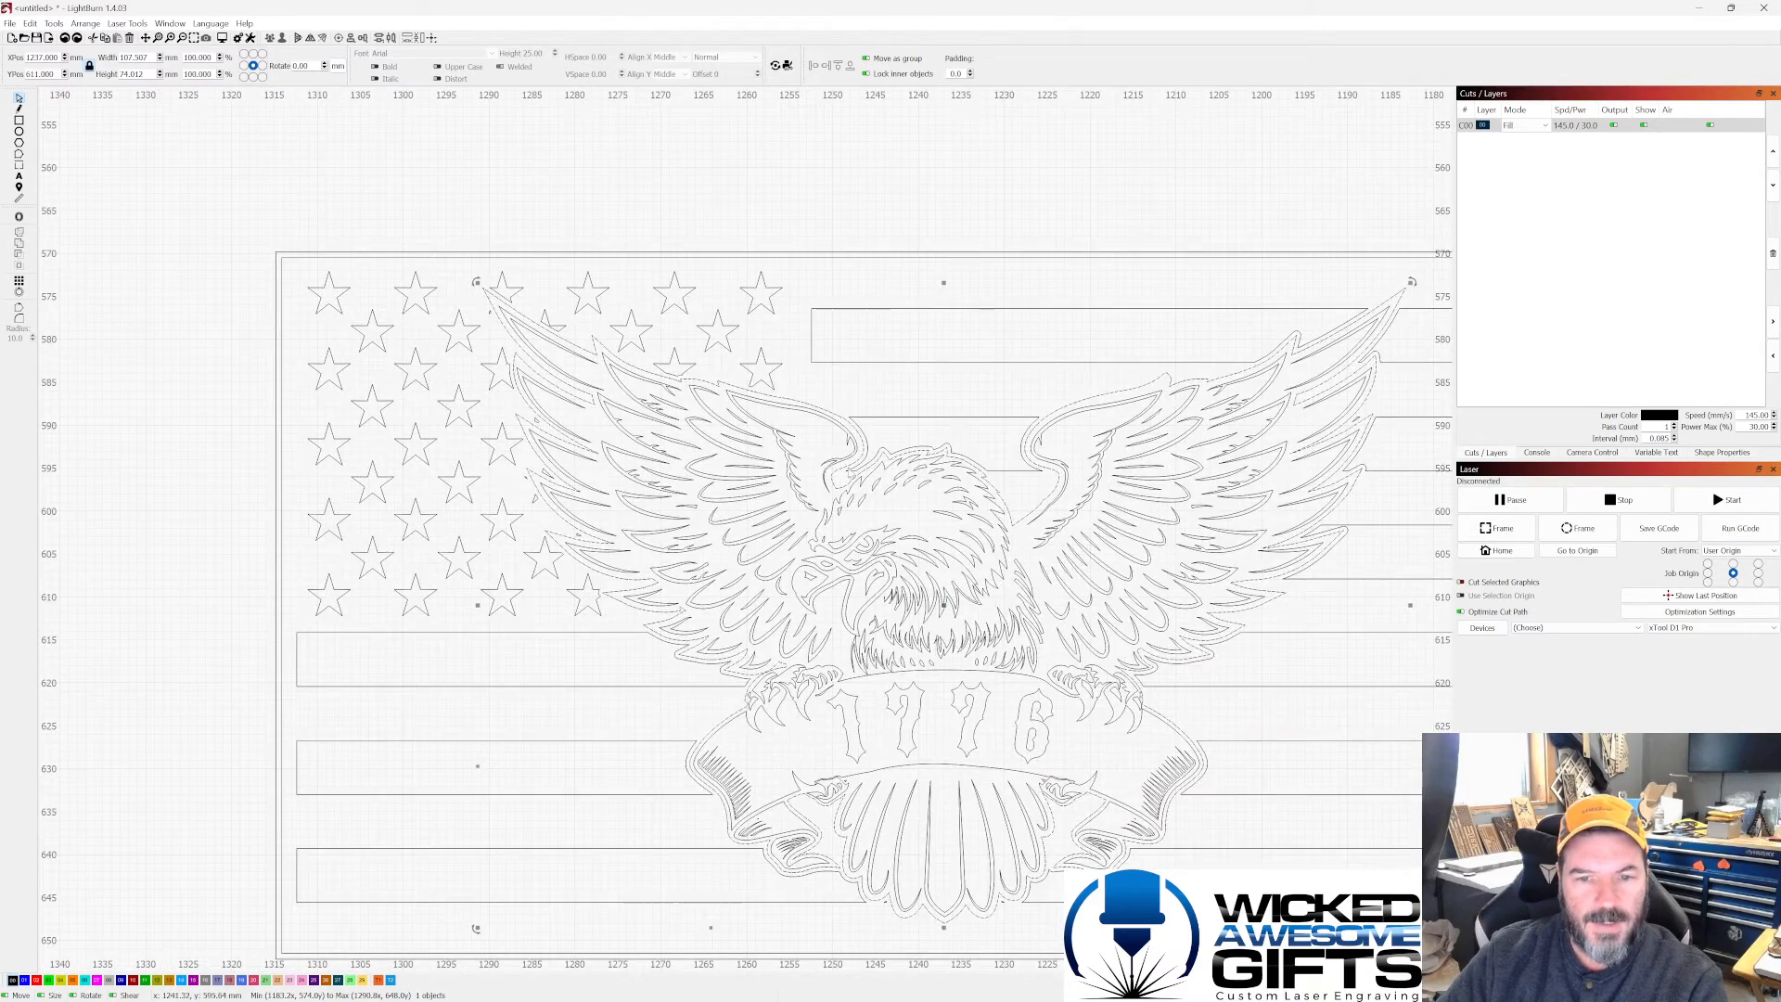
pyautogui.scroll(-4, 909, 473)
pyautogui.scroll(4, 1042, 510)
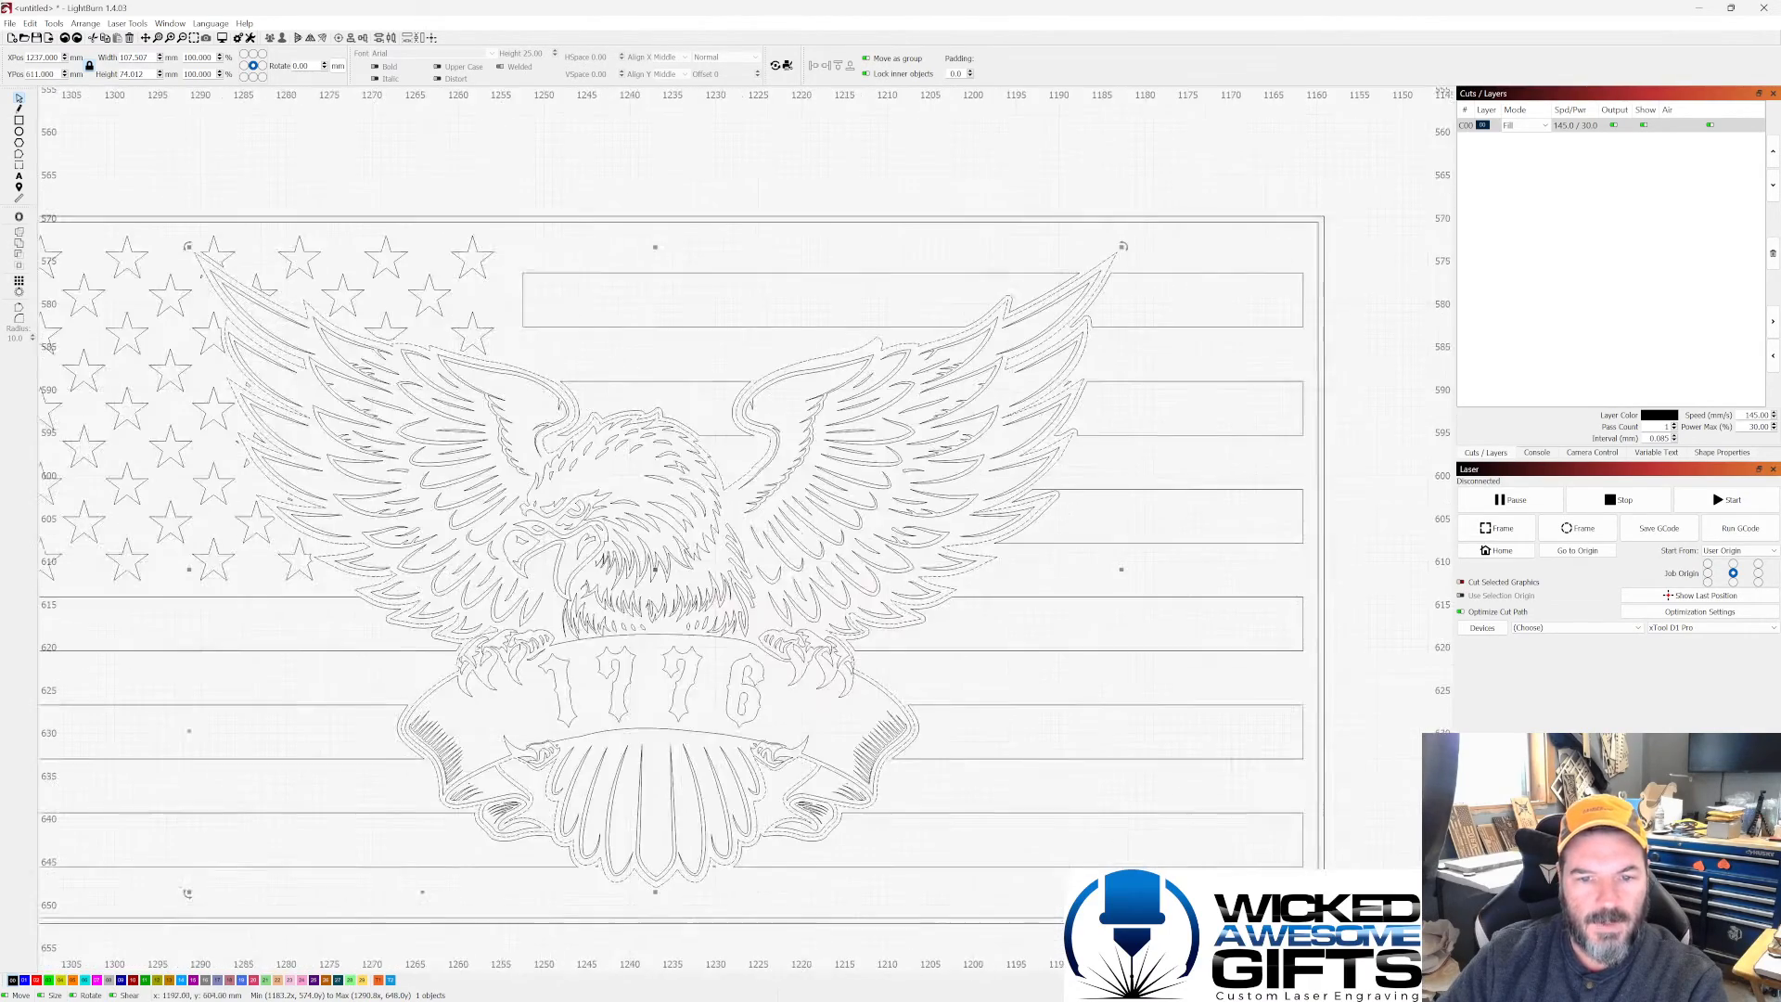
pyautogui.scroll(2, 1042, 510)
pyautogui.scroll(2, 1026, 524)
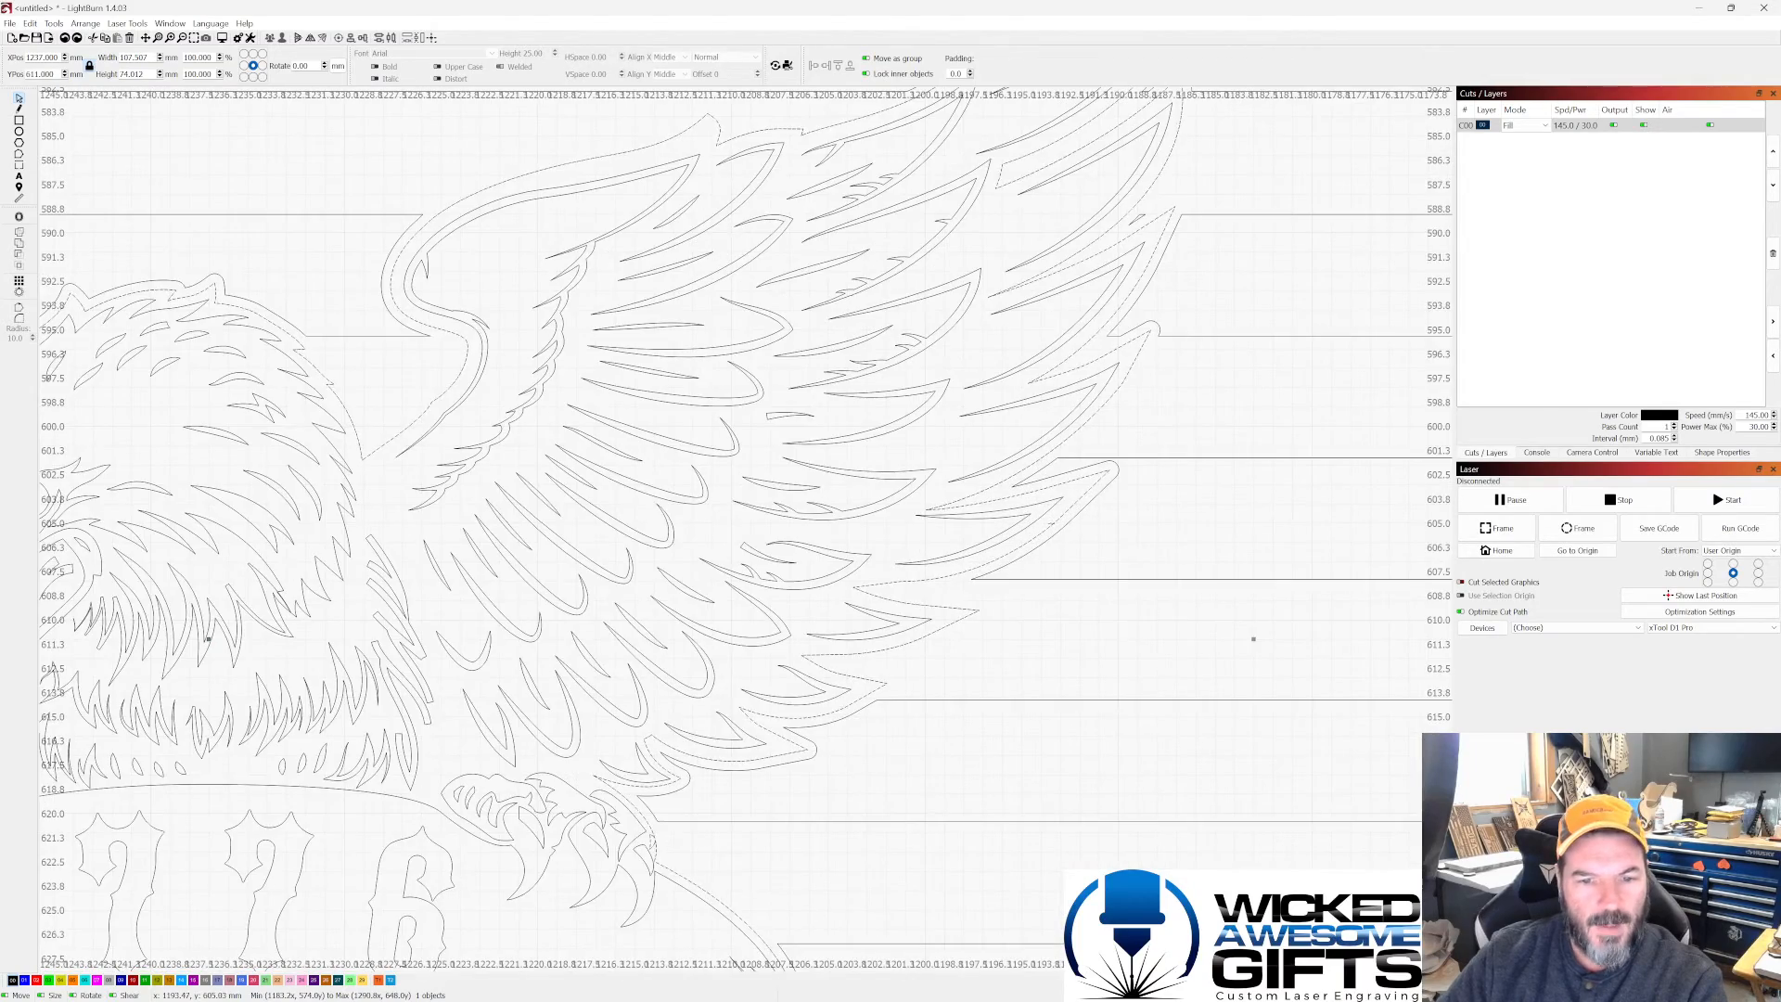
pyautogui.scroll(-3, 1039, 520)
pyautogui.scroll(-3, 1034, 522)
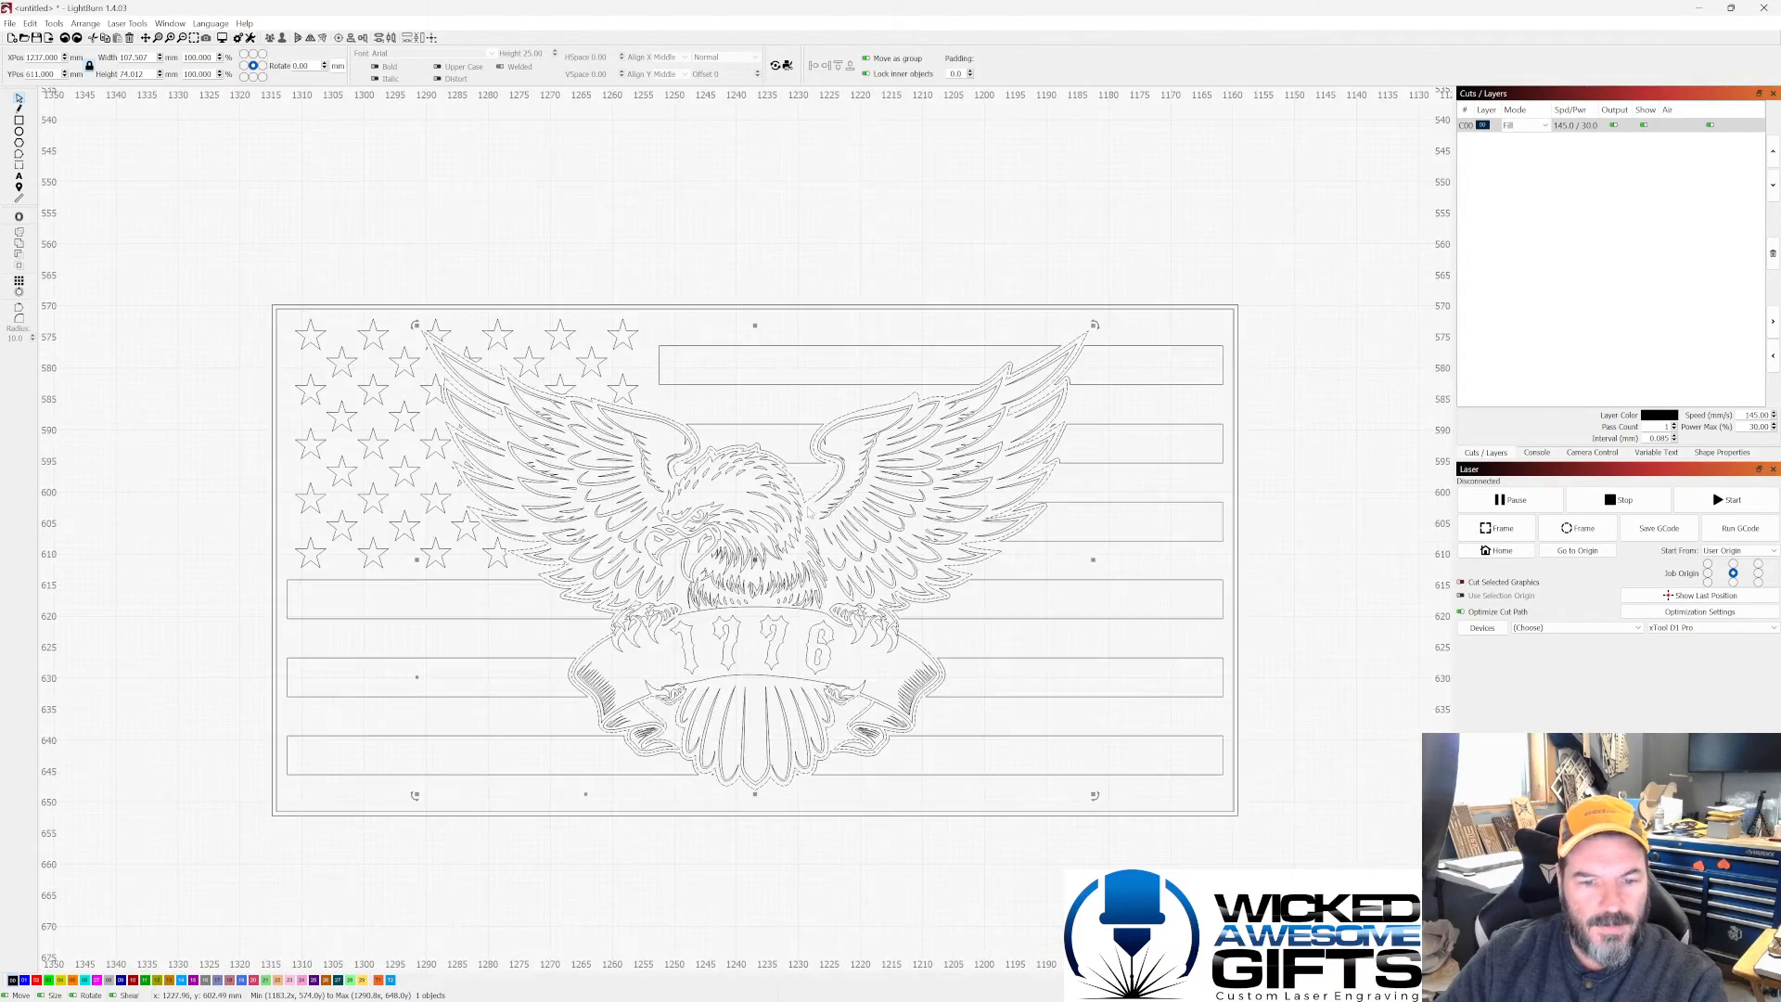
pyautogui.scroll(2, 823, 510)
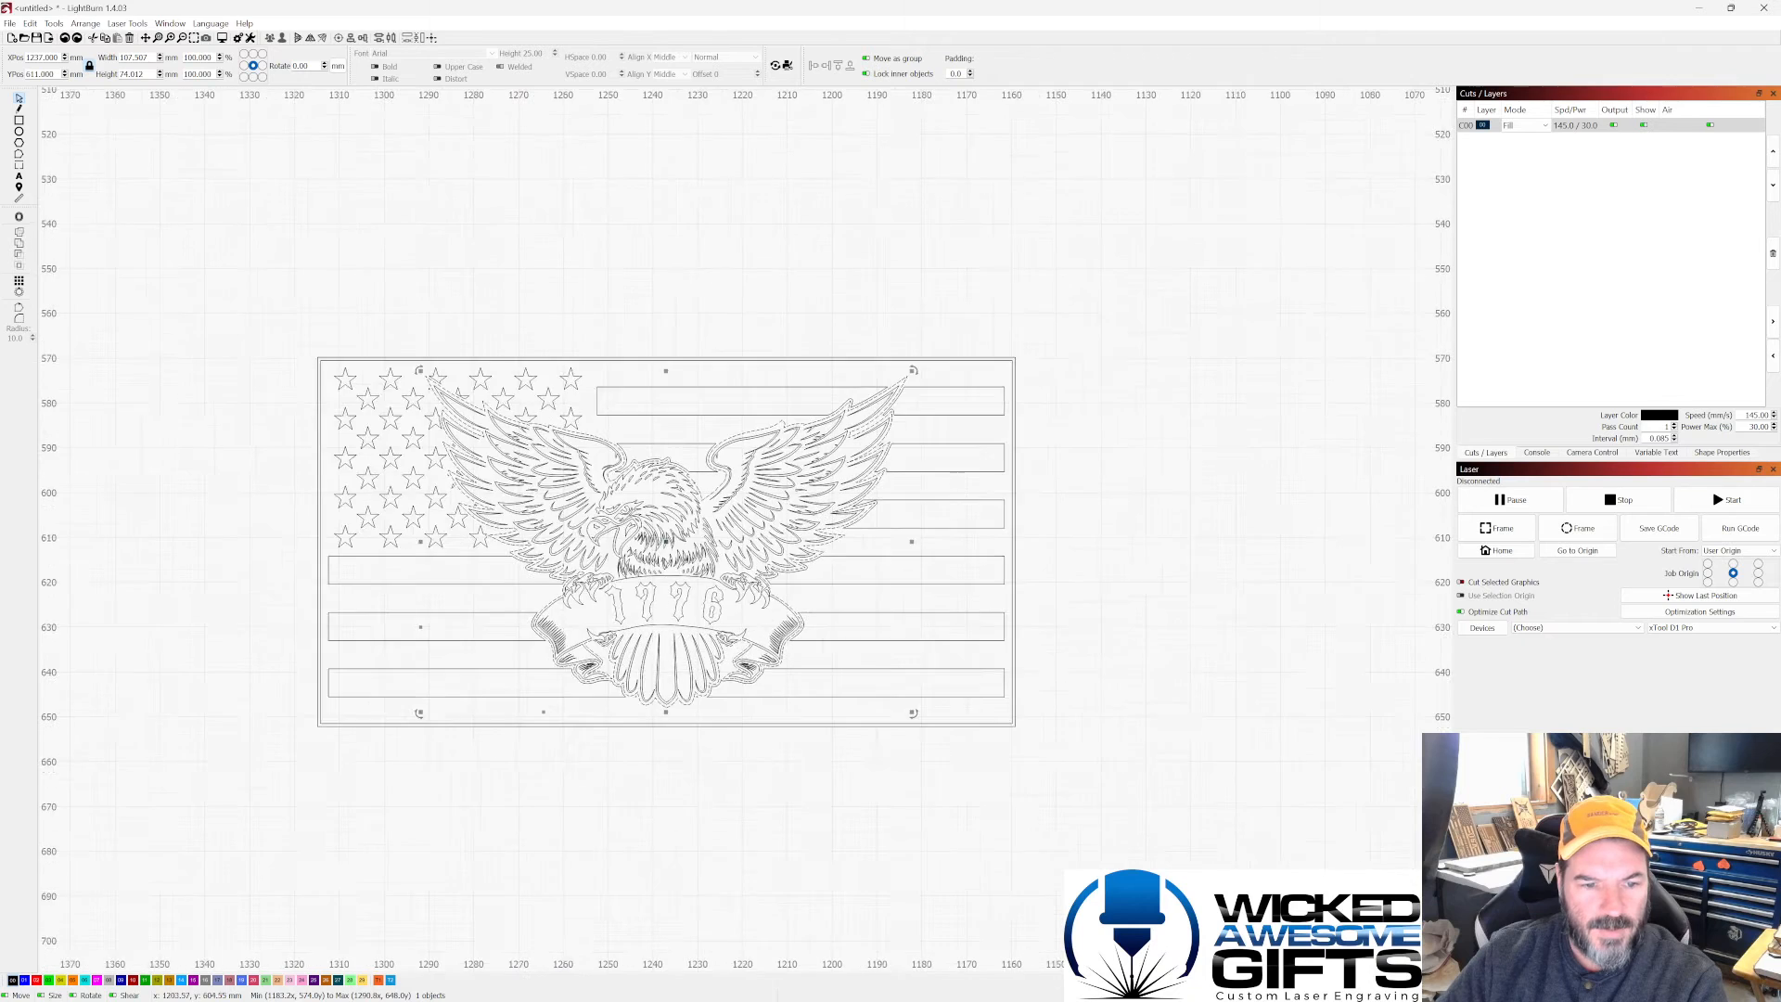
# Step: Move the silhouette outline horizontally out of the flag to X 1097 mm and delete it
pyautogui.press('Right')
pyautogui.press('Right')
pyautogui.press('Right')
pyautogui.press('Right')
pyautogui.press('Right')
pyautogui.press('Right')
pyautogui.press('Right')
pyautogui.press('Right')
pyautogui.press('Right')
pyautogui.press('Right')
pyautogui.press('Right')
pyautogui.press('Right')
pyautogui.press('Right')
pyautogui.press('Right')
pyautogui.press('Right')
pyautogui.press('Right')
pyautogui.press('Right')
pyautogui.press('Right')
pyautogui.press('Right')
pyautogui.press('Right')
pyautogui.press('Right')
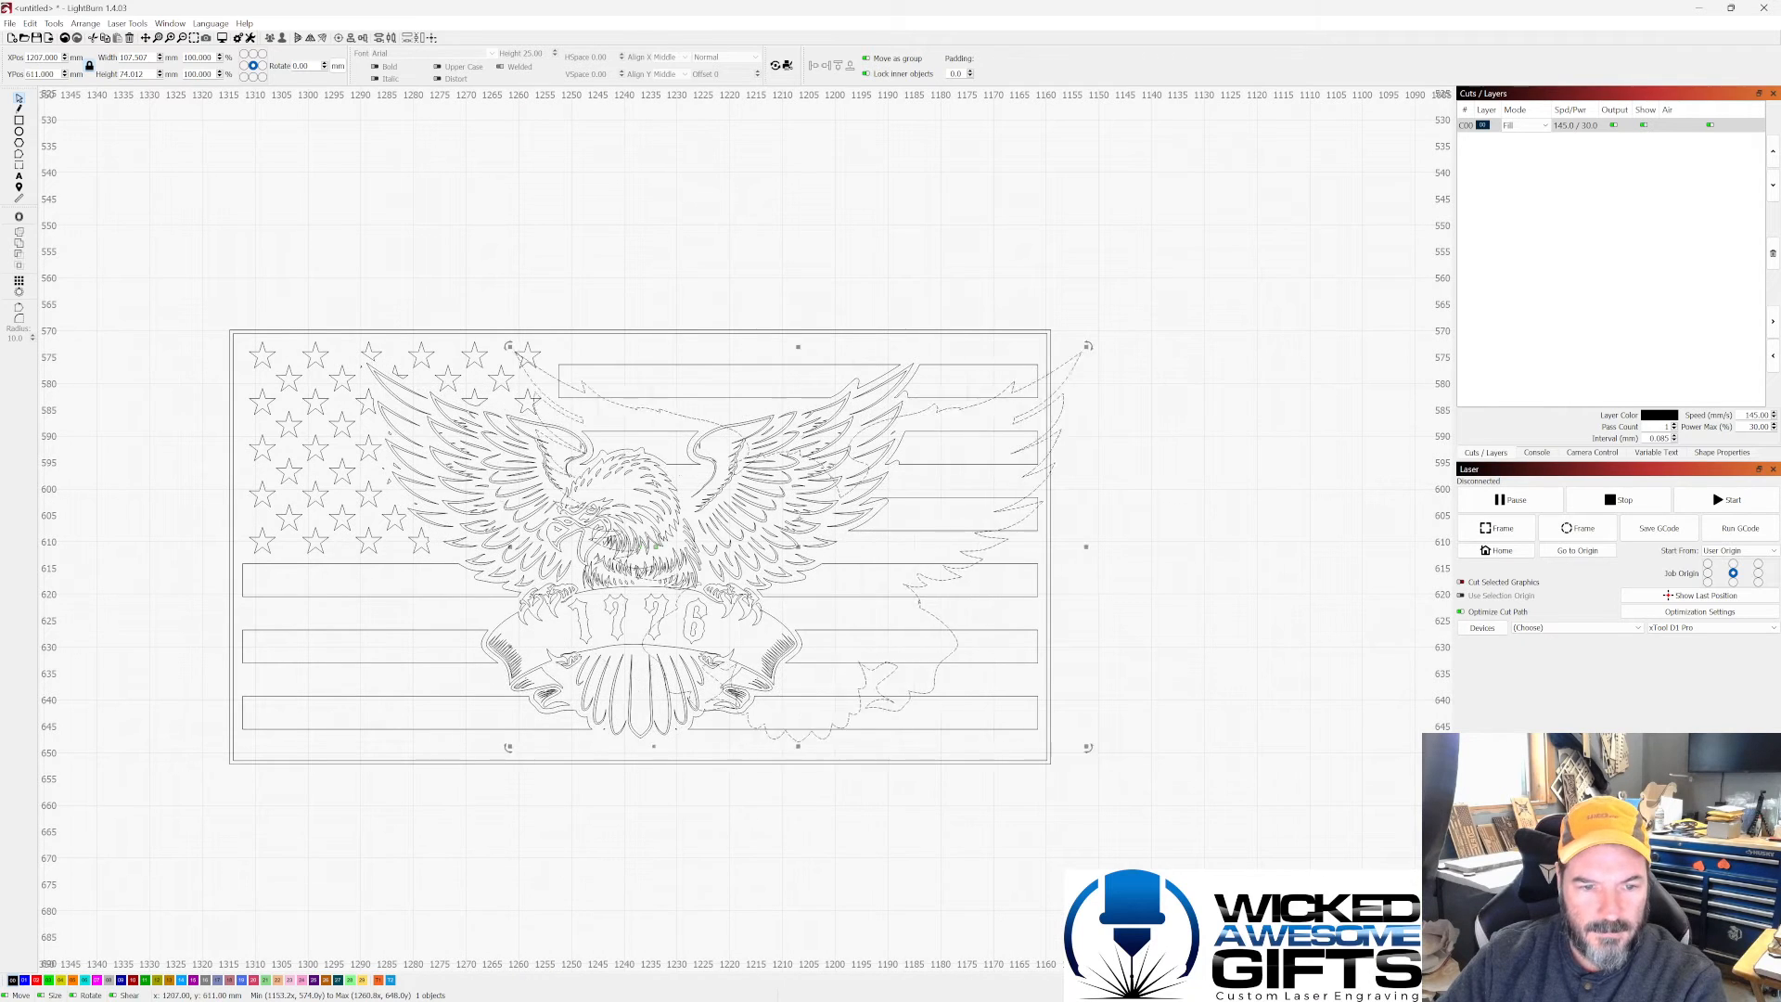
pyautogui.scroll(-3, 598, 479)
pyautogui.press('Right')
pyautogui.press('Right')
pyautogui.press('Right')
pyautogui.press('Right')
pyautogui.press('Right')
pyautogui.press('Right')
pyautogui.press('Right')
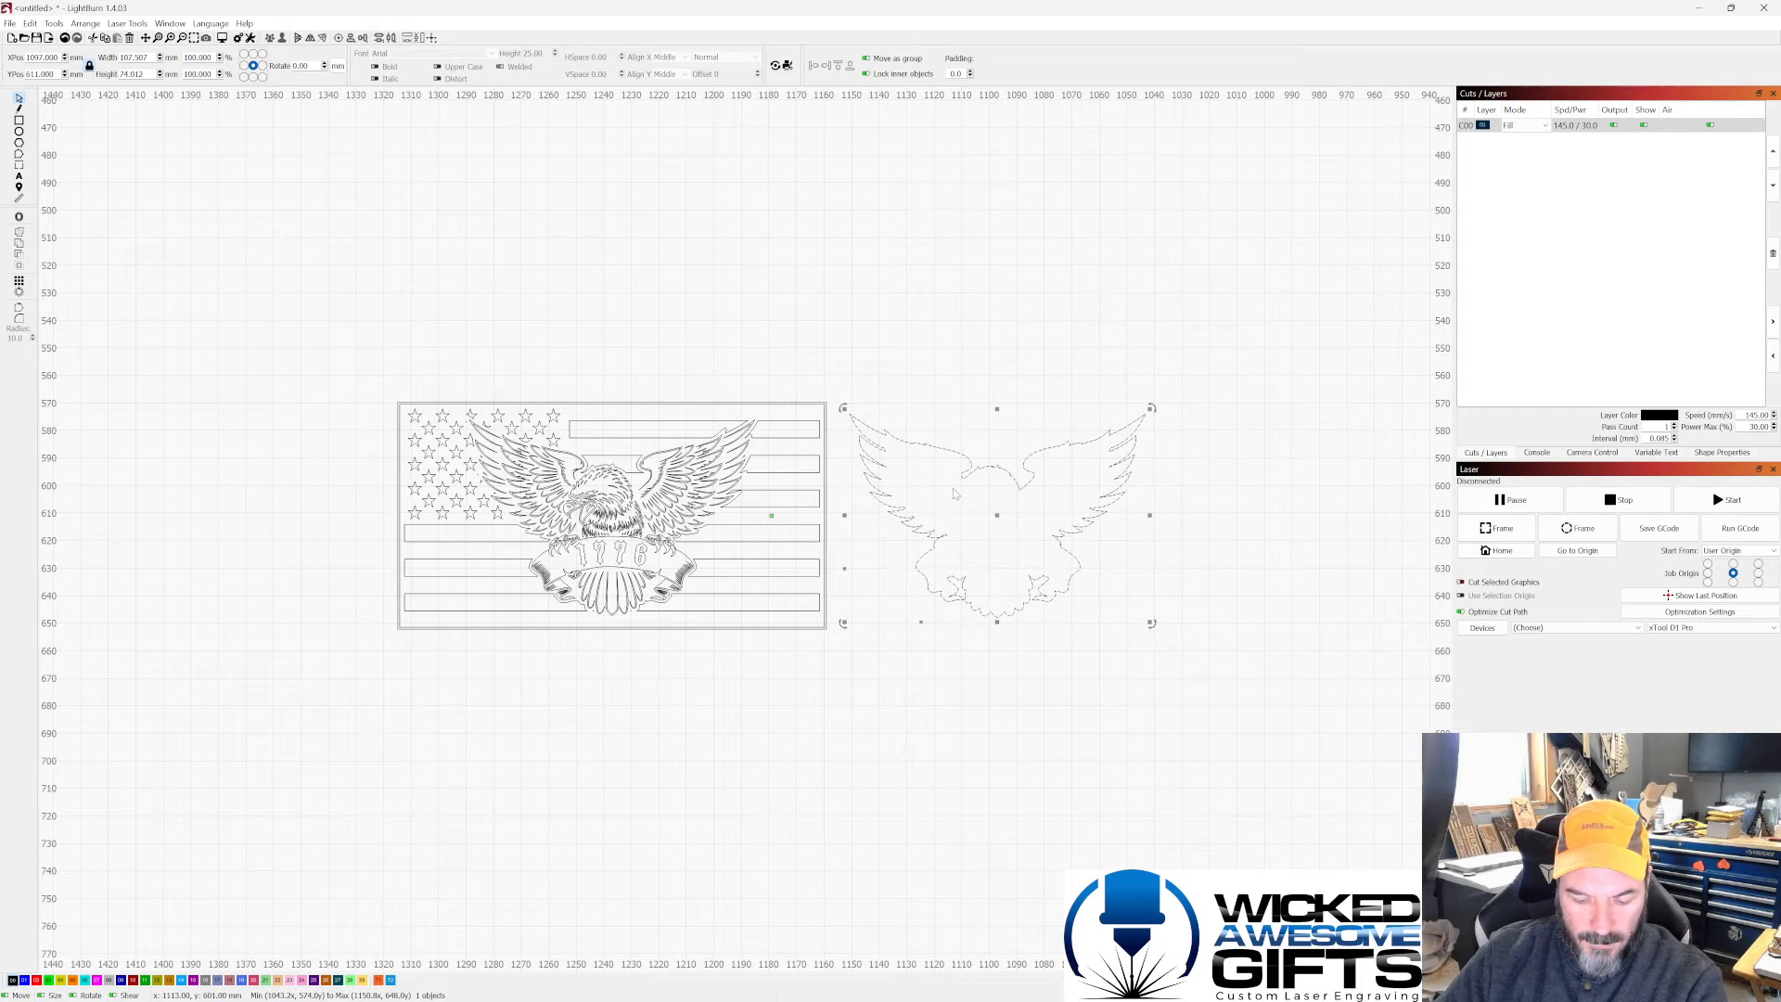
pyautogui.press('Delete')
# Step: Preview the engraving without the eagle's silhouette outline in an enlarged window and invert the display
pyautogui.scroll(-1, 724, 501)
pyautogui.scroll(4, 632, 497)
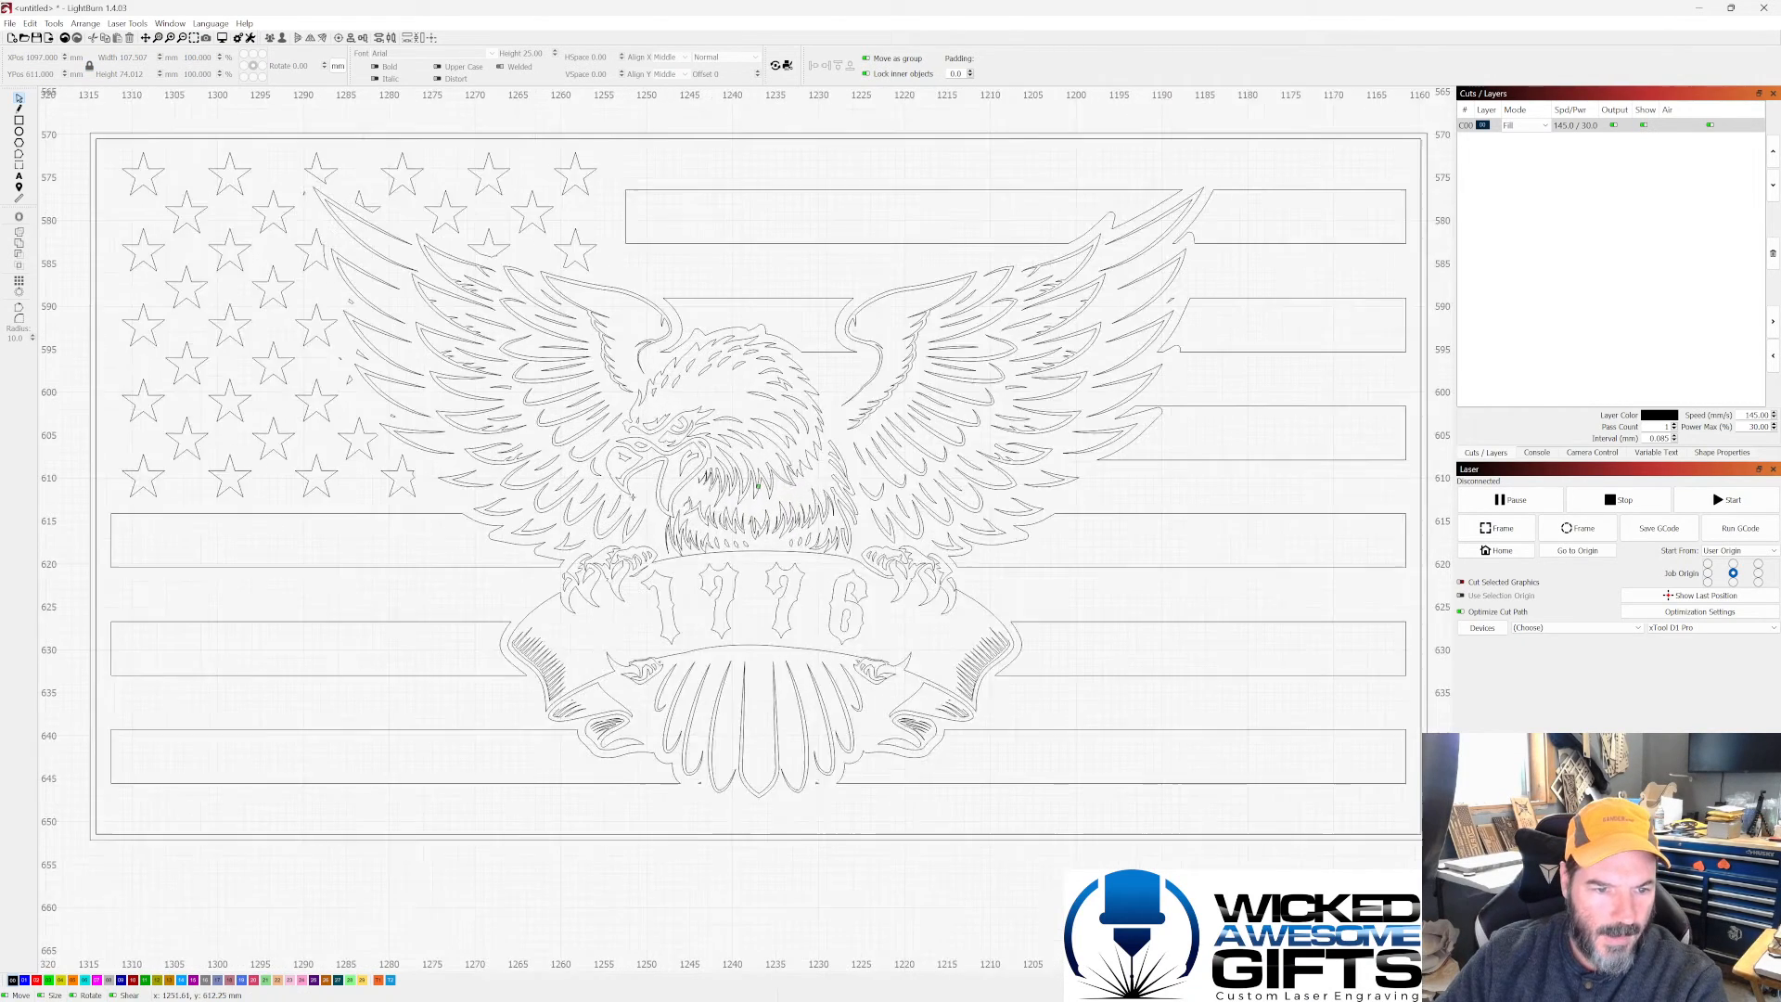
pyautogui.scroll(1, 633, 498)
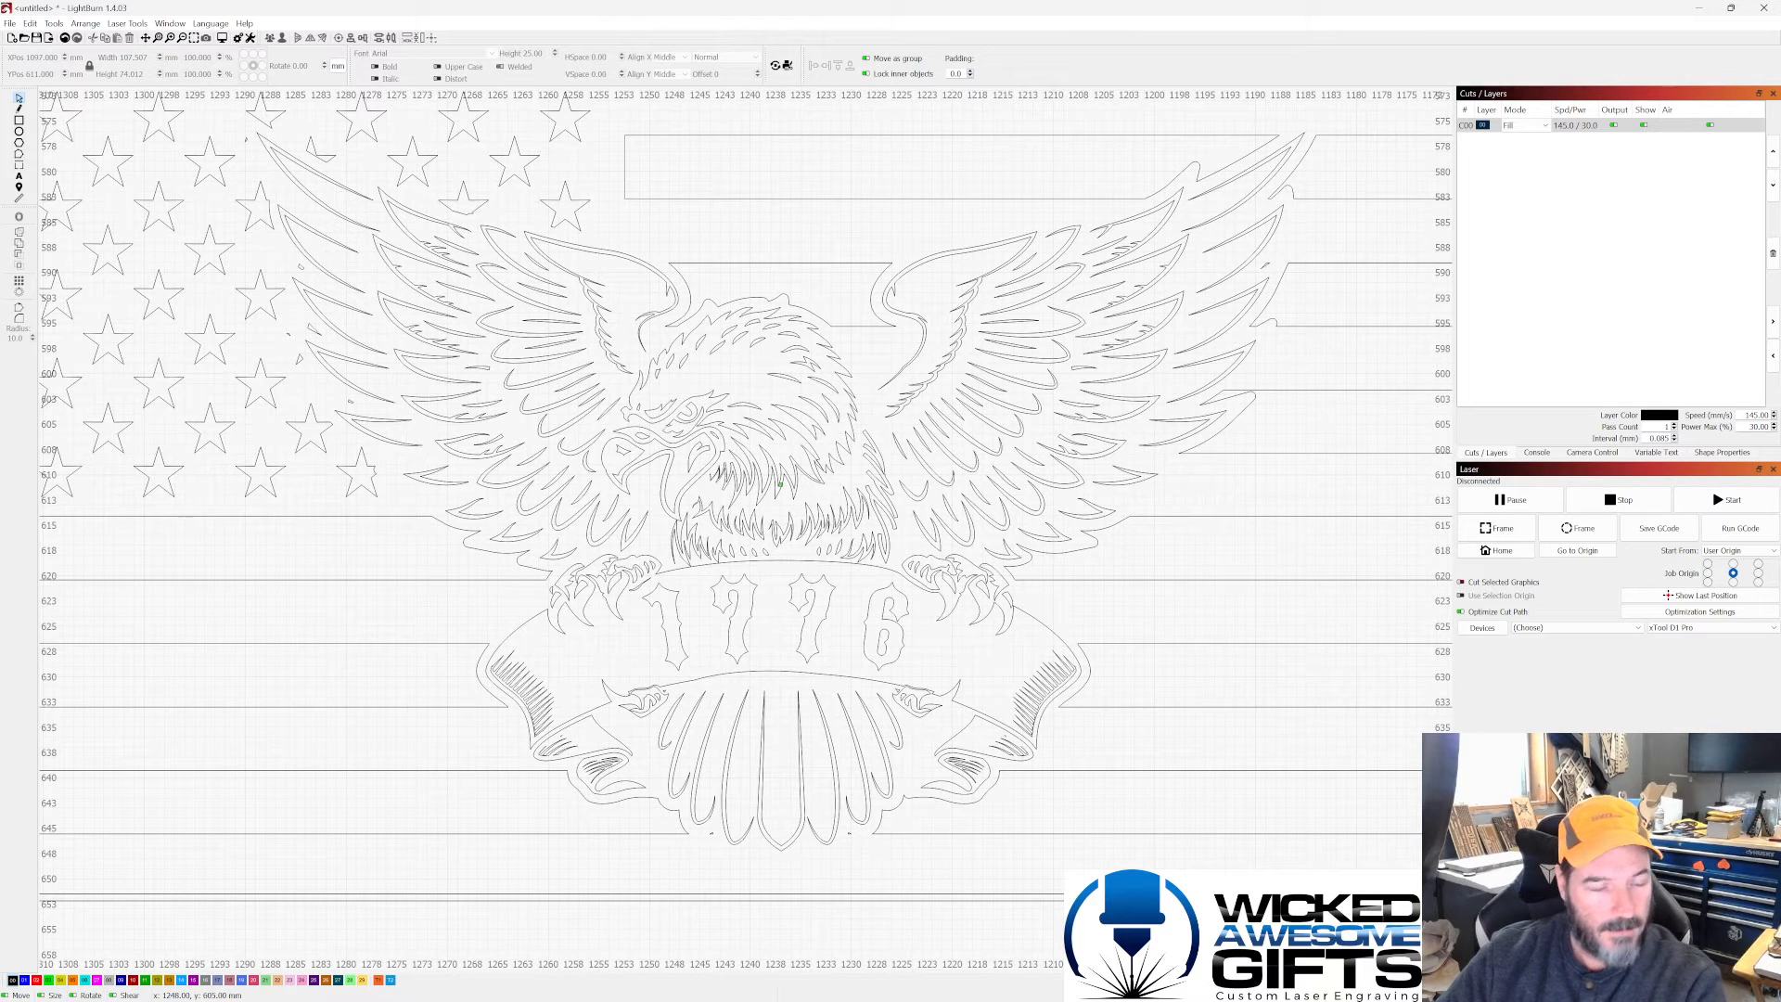
pyautogui.scroll(-2, 671, 426)
pyautogui.scroll(-2, 672, 431)
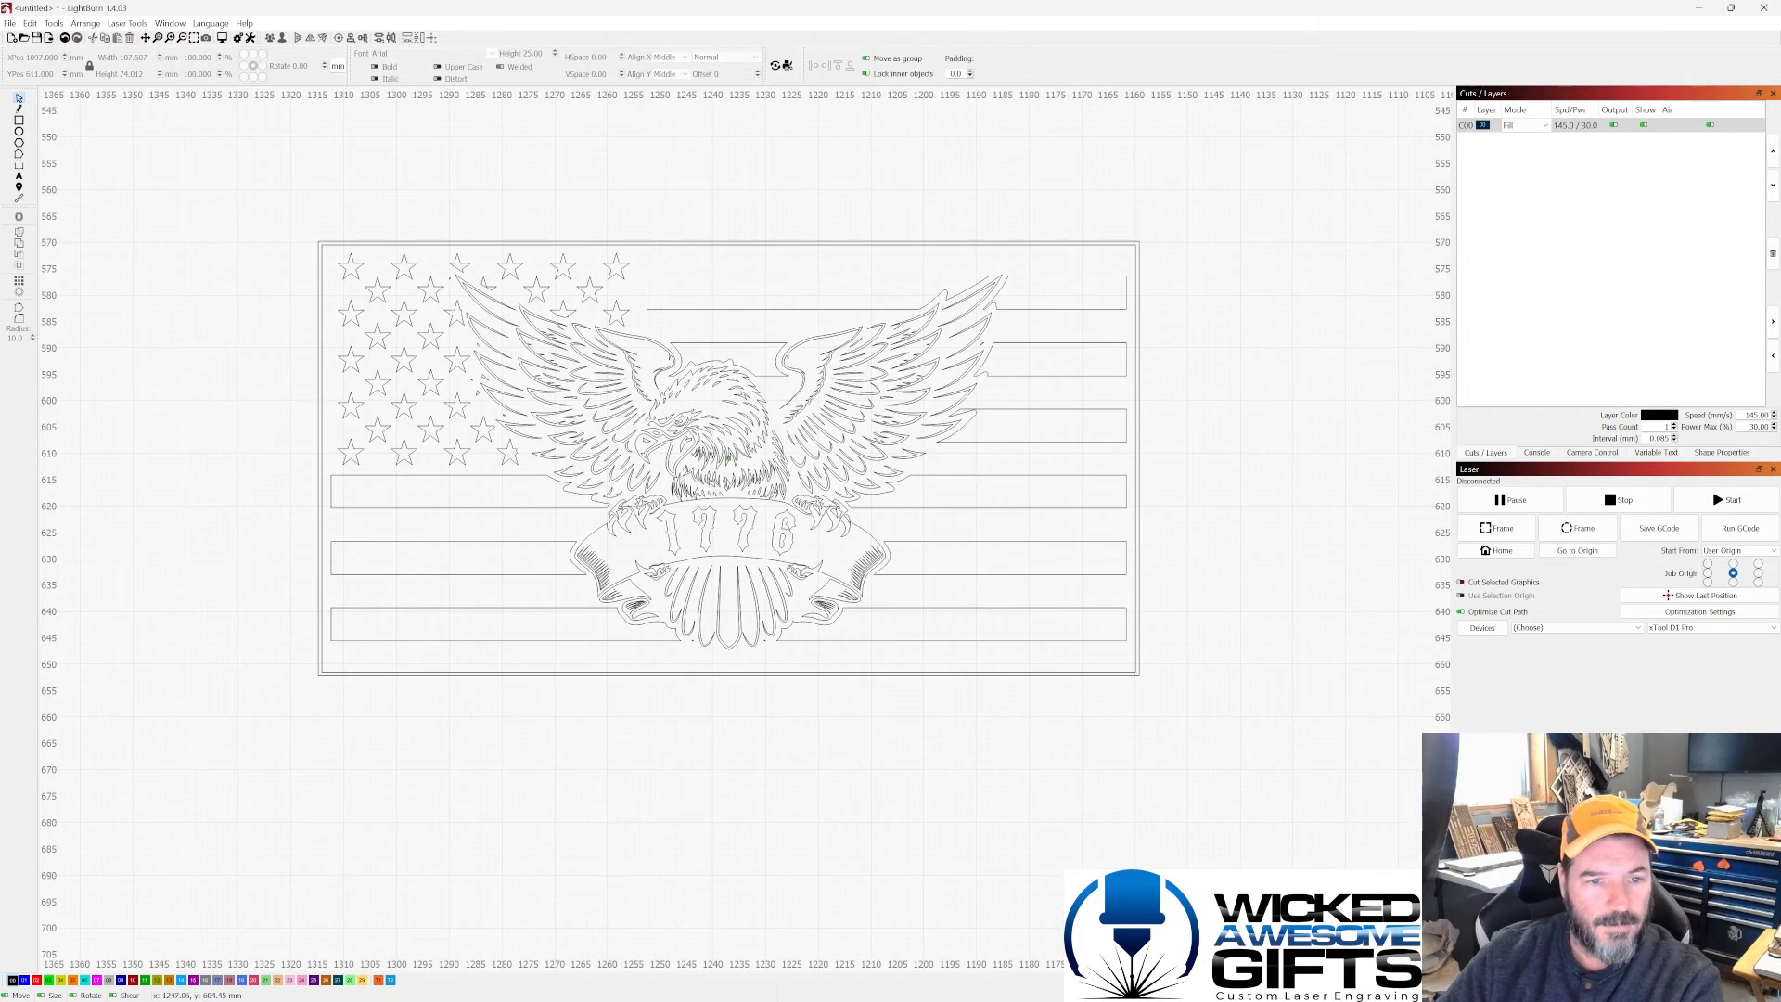
pyautogui.scroll(1, 749, 408)
pyautogui.click(170, 23)
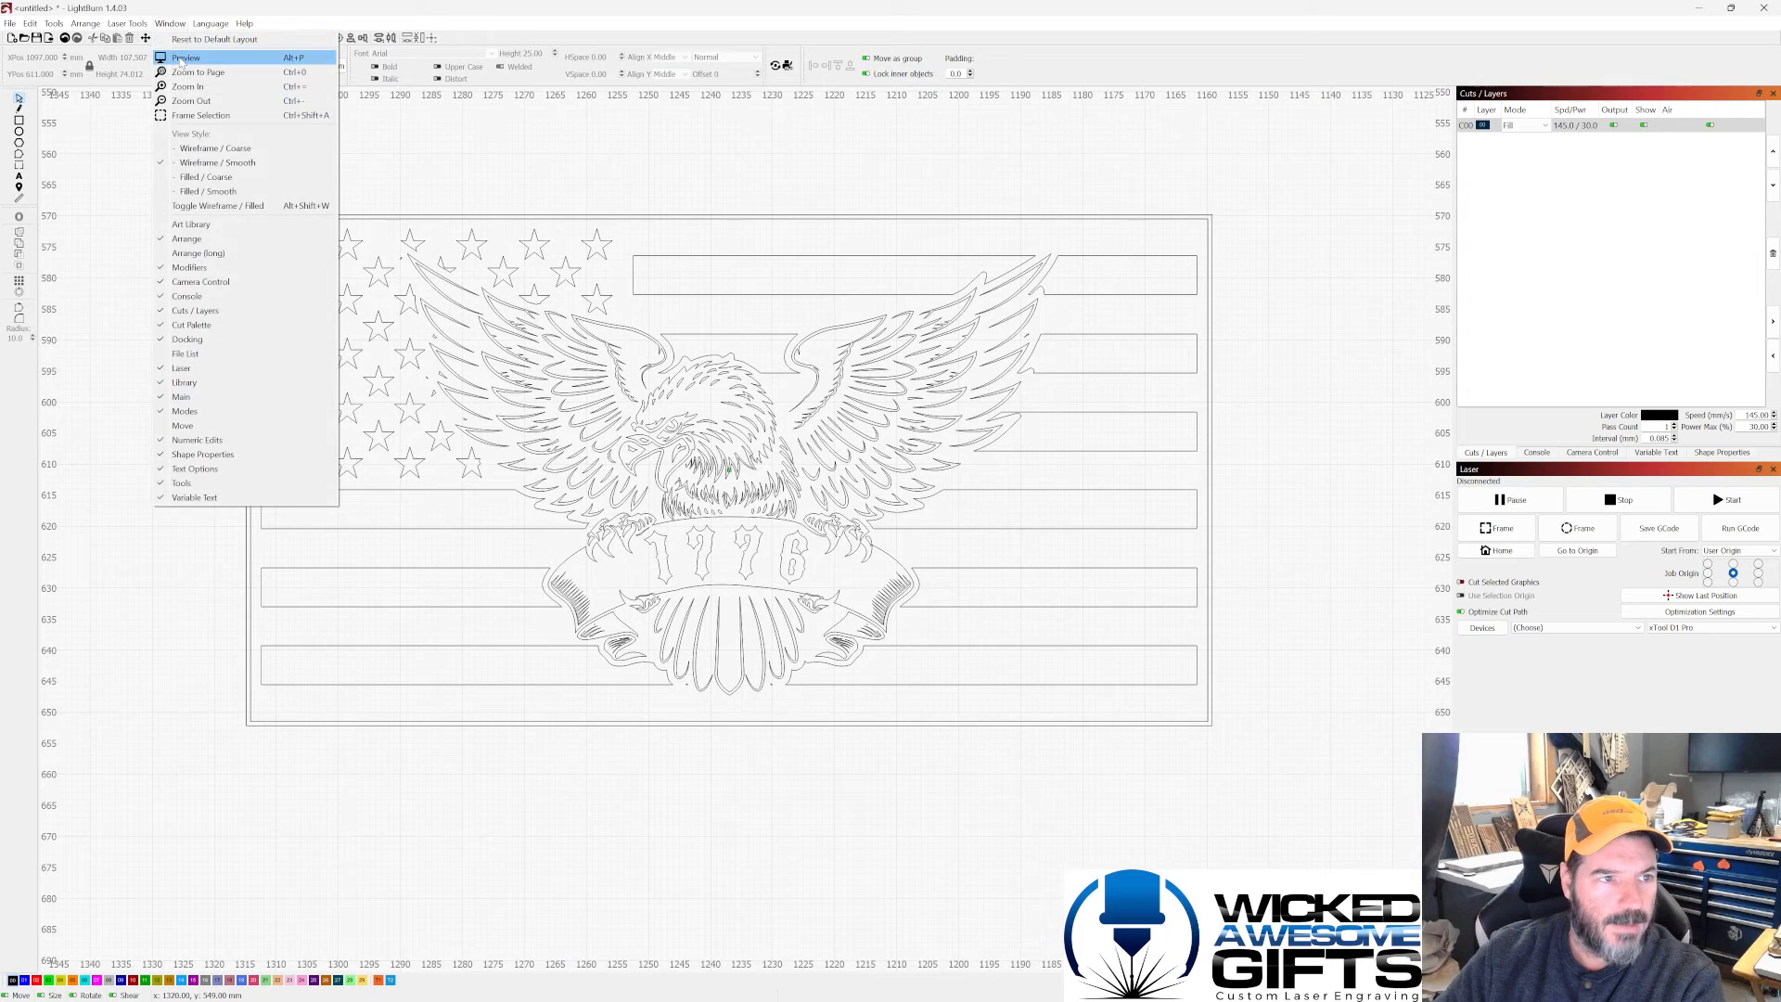
pyautogui.click(200, 54)
pyautogui.click(1062, 370)
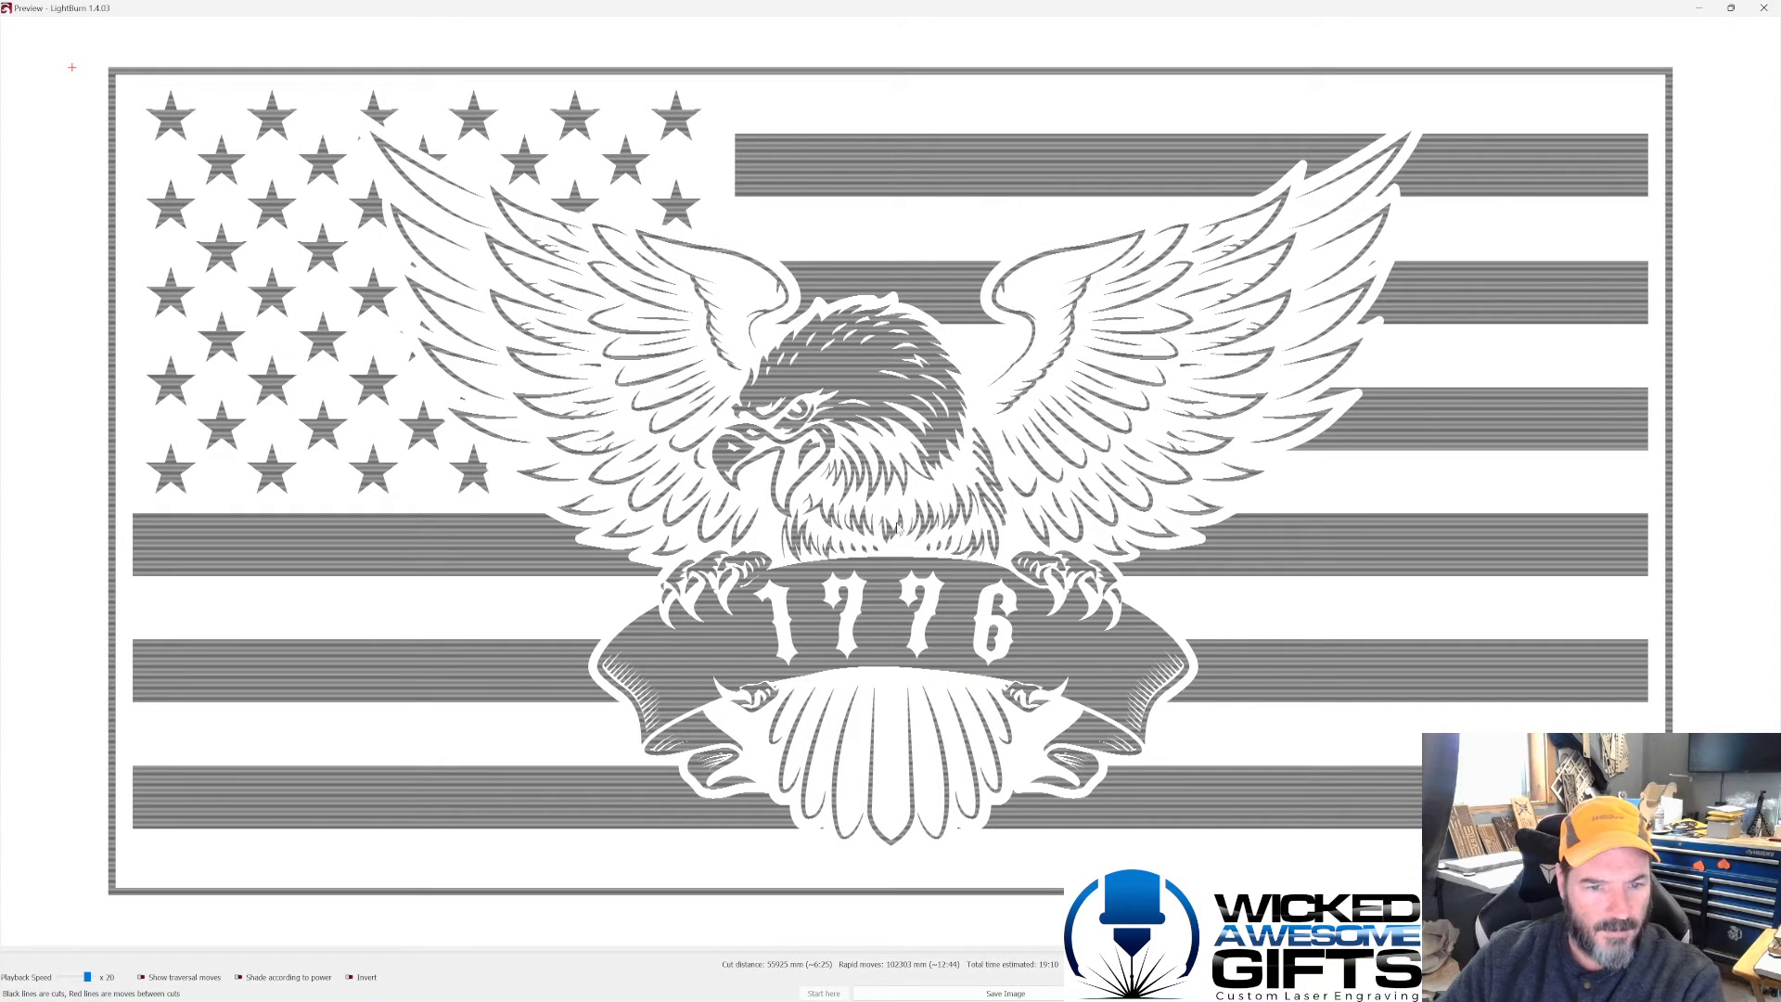
pyautogui.click(355, 978)
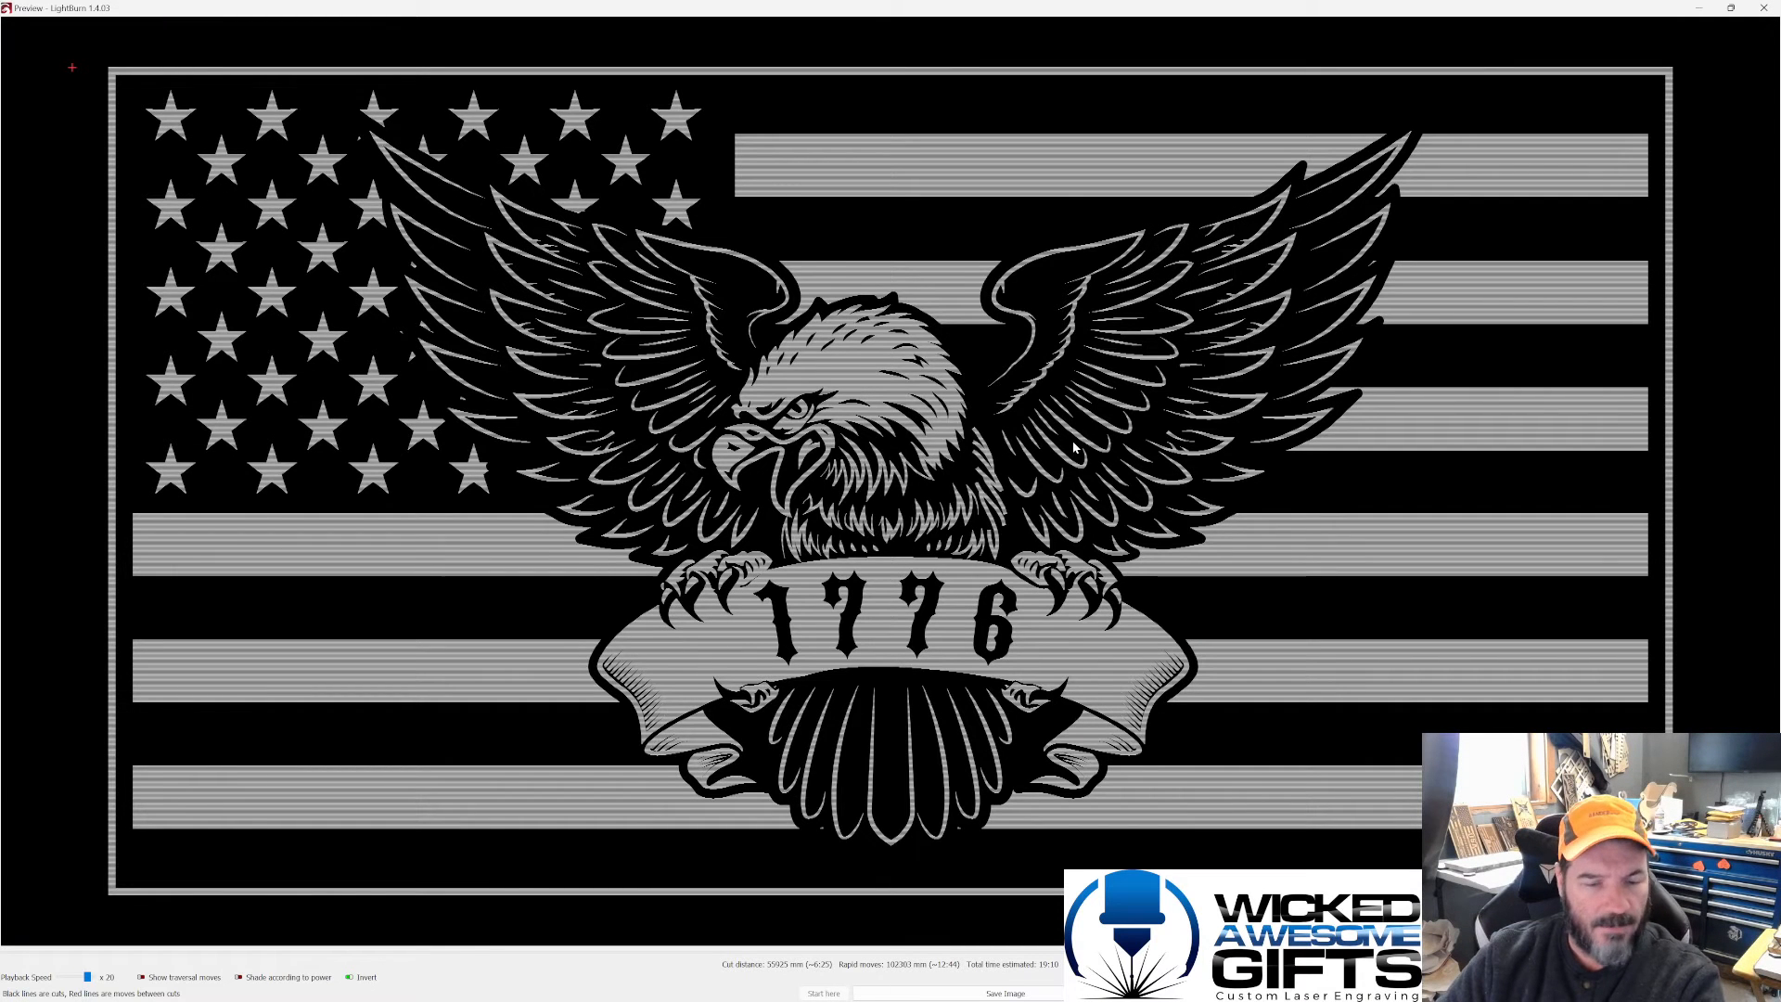
# Step: Examine the eagle, wings and neighbouring stars in the inverted preview, both close up and as a whole, and close the preview
pyautogui.scroll(-5, 1074, 448)
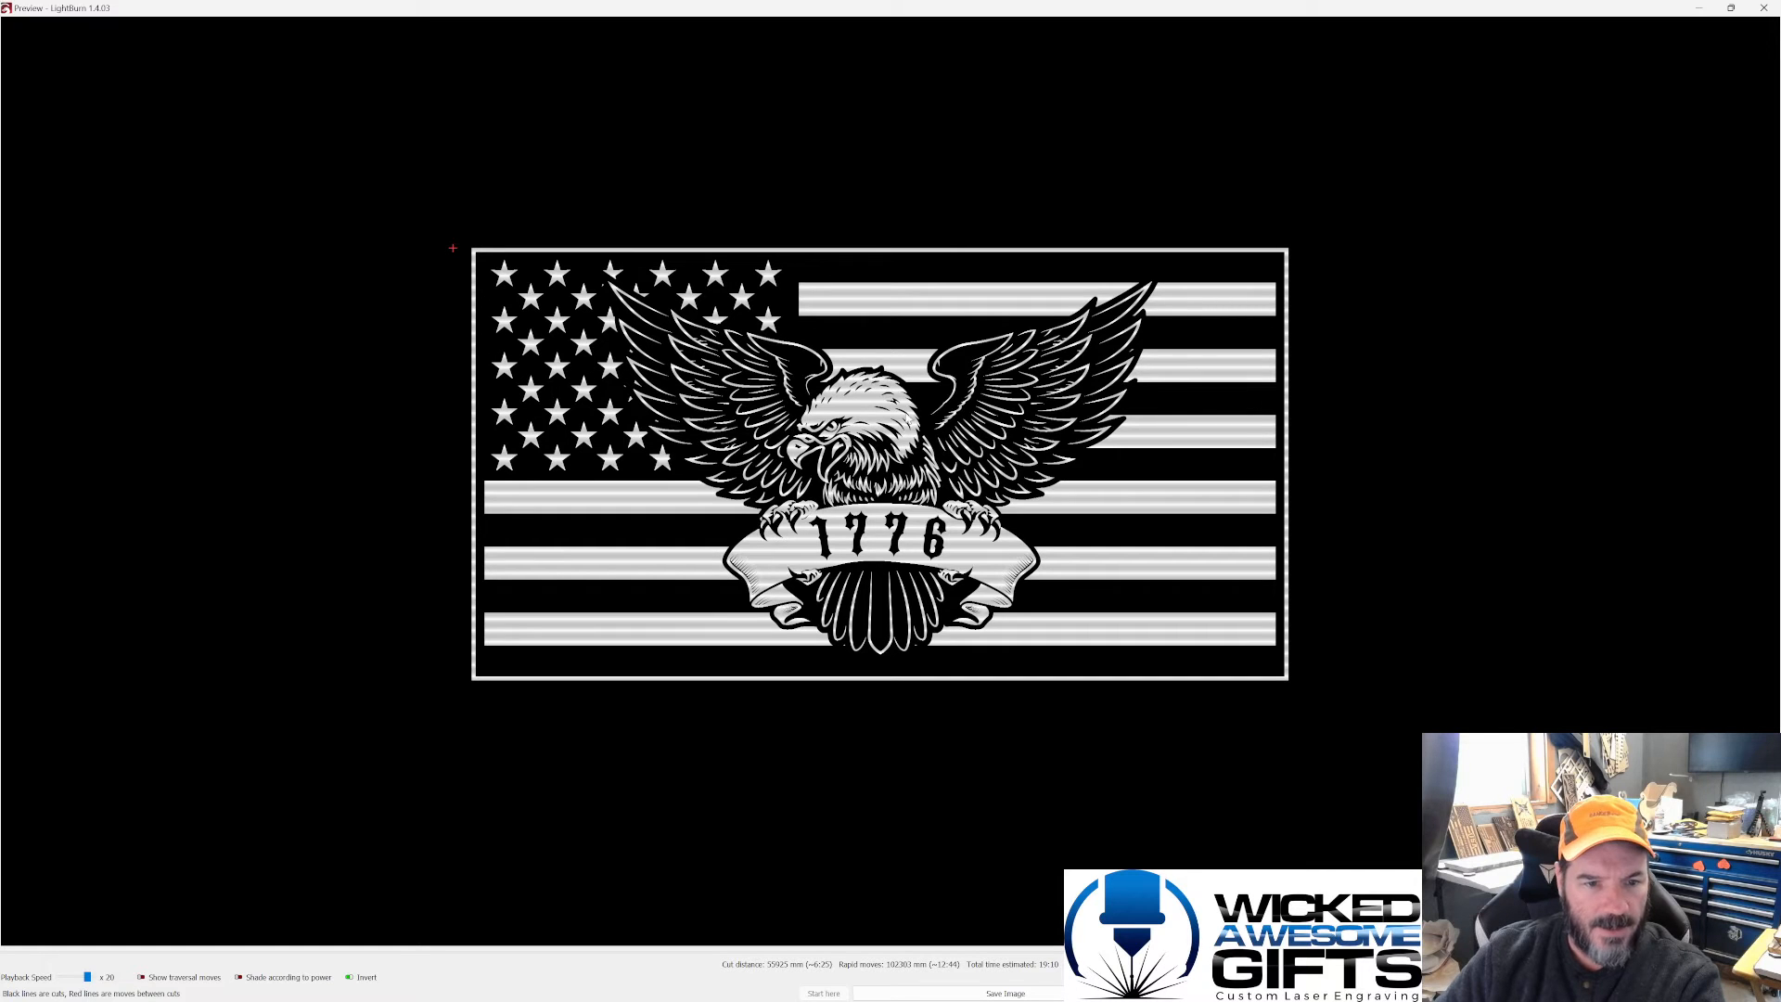
pyautogui.scroll(1, 841, 425)
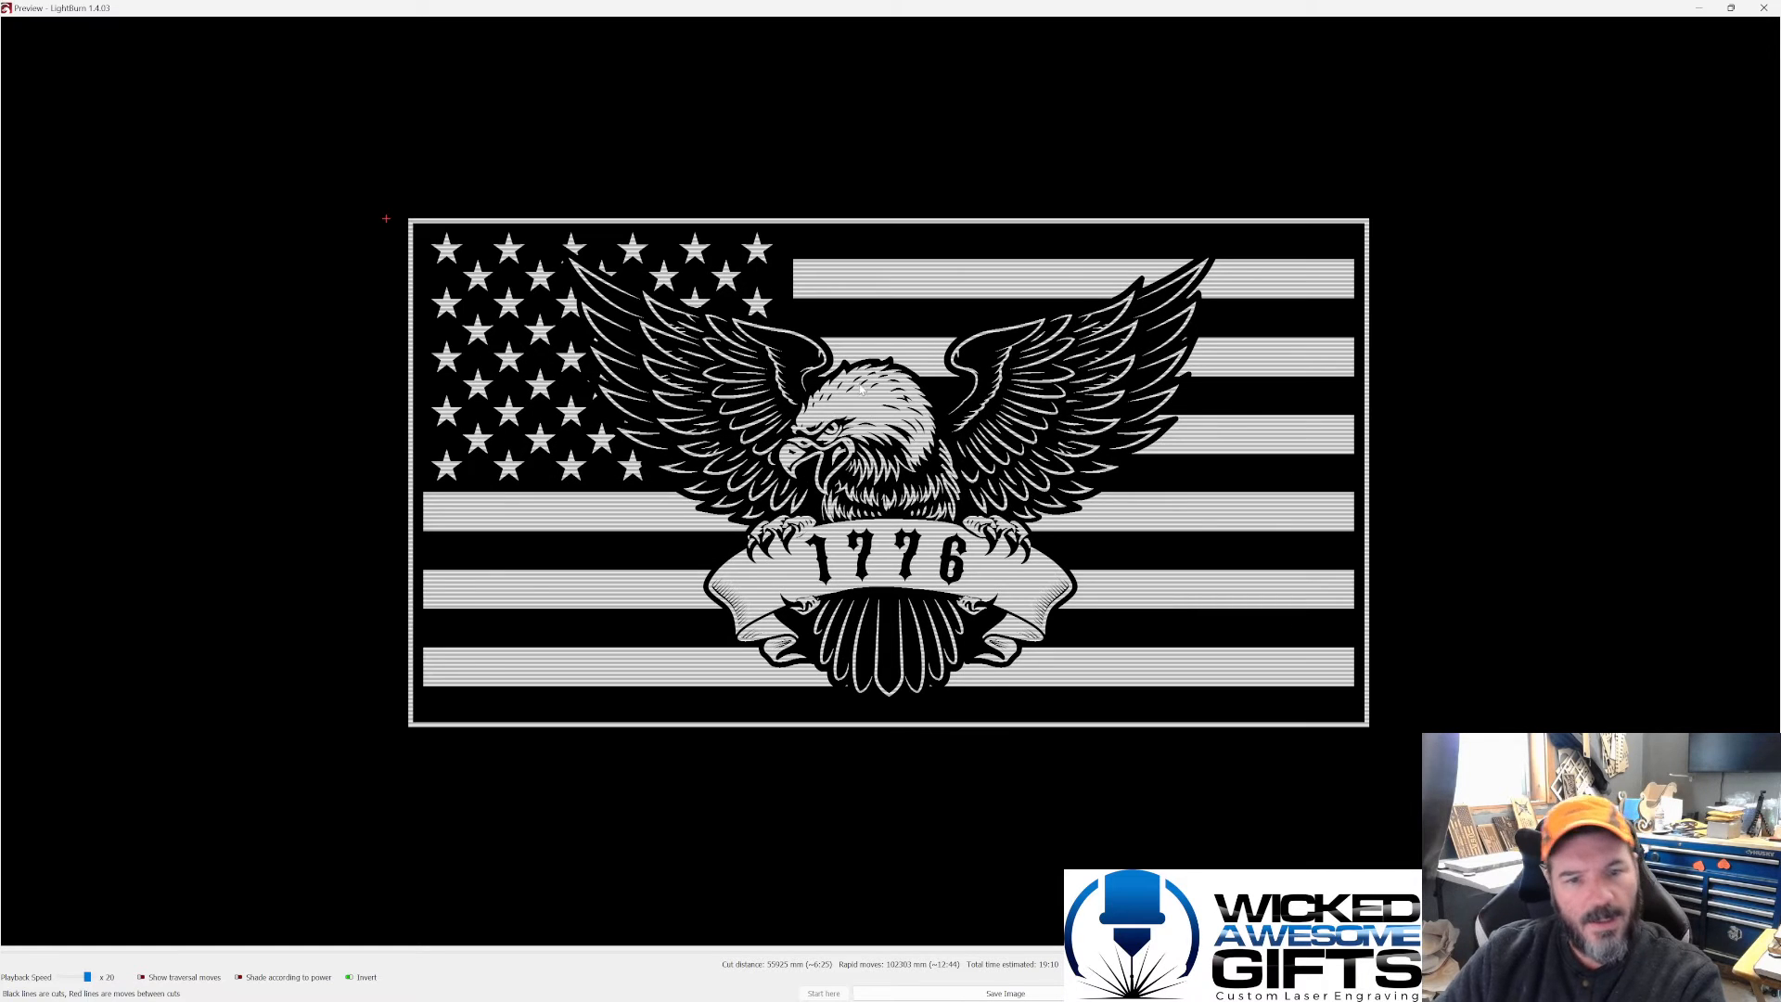
pyautogui.scroll(-1, 865, 389)
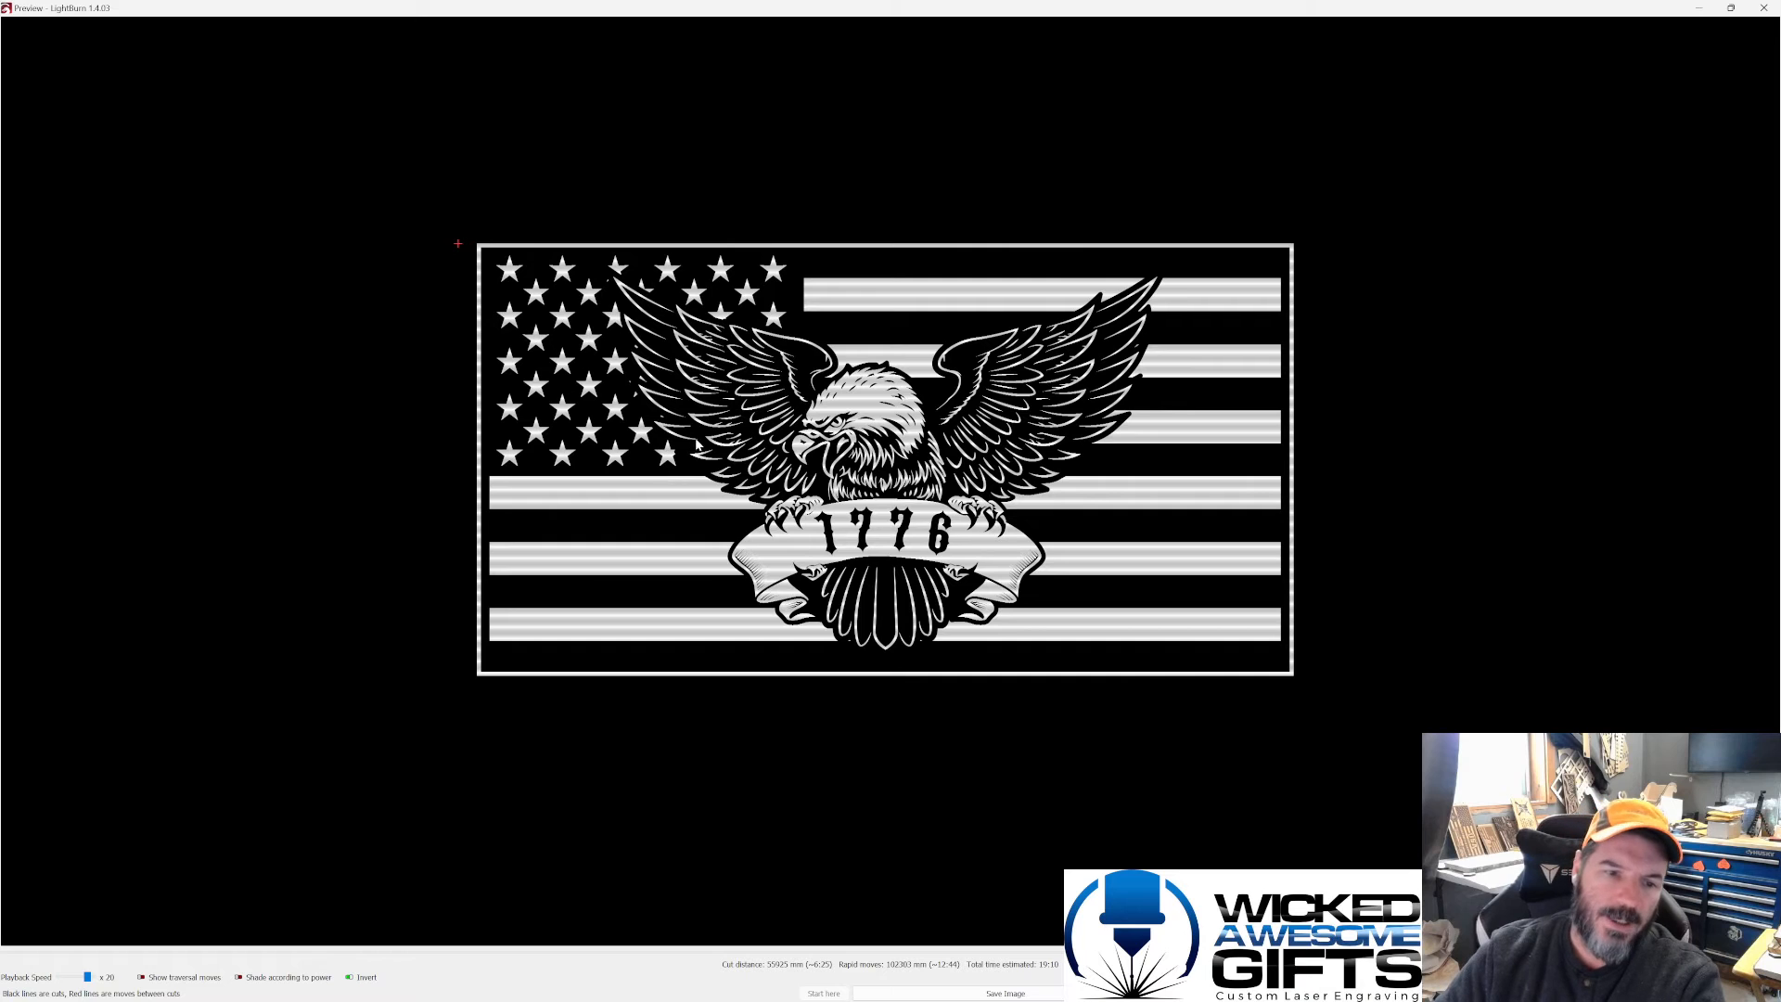
pyautogui.scroll(3, 696, 449)
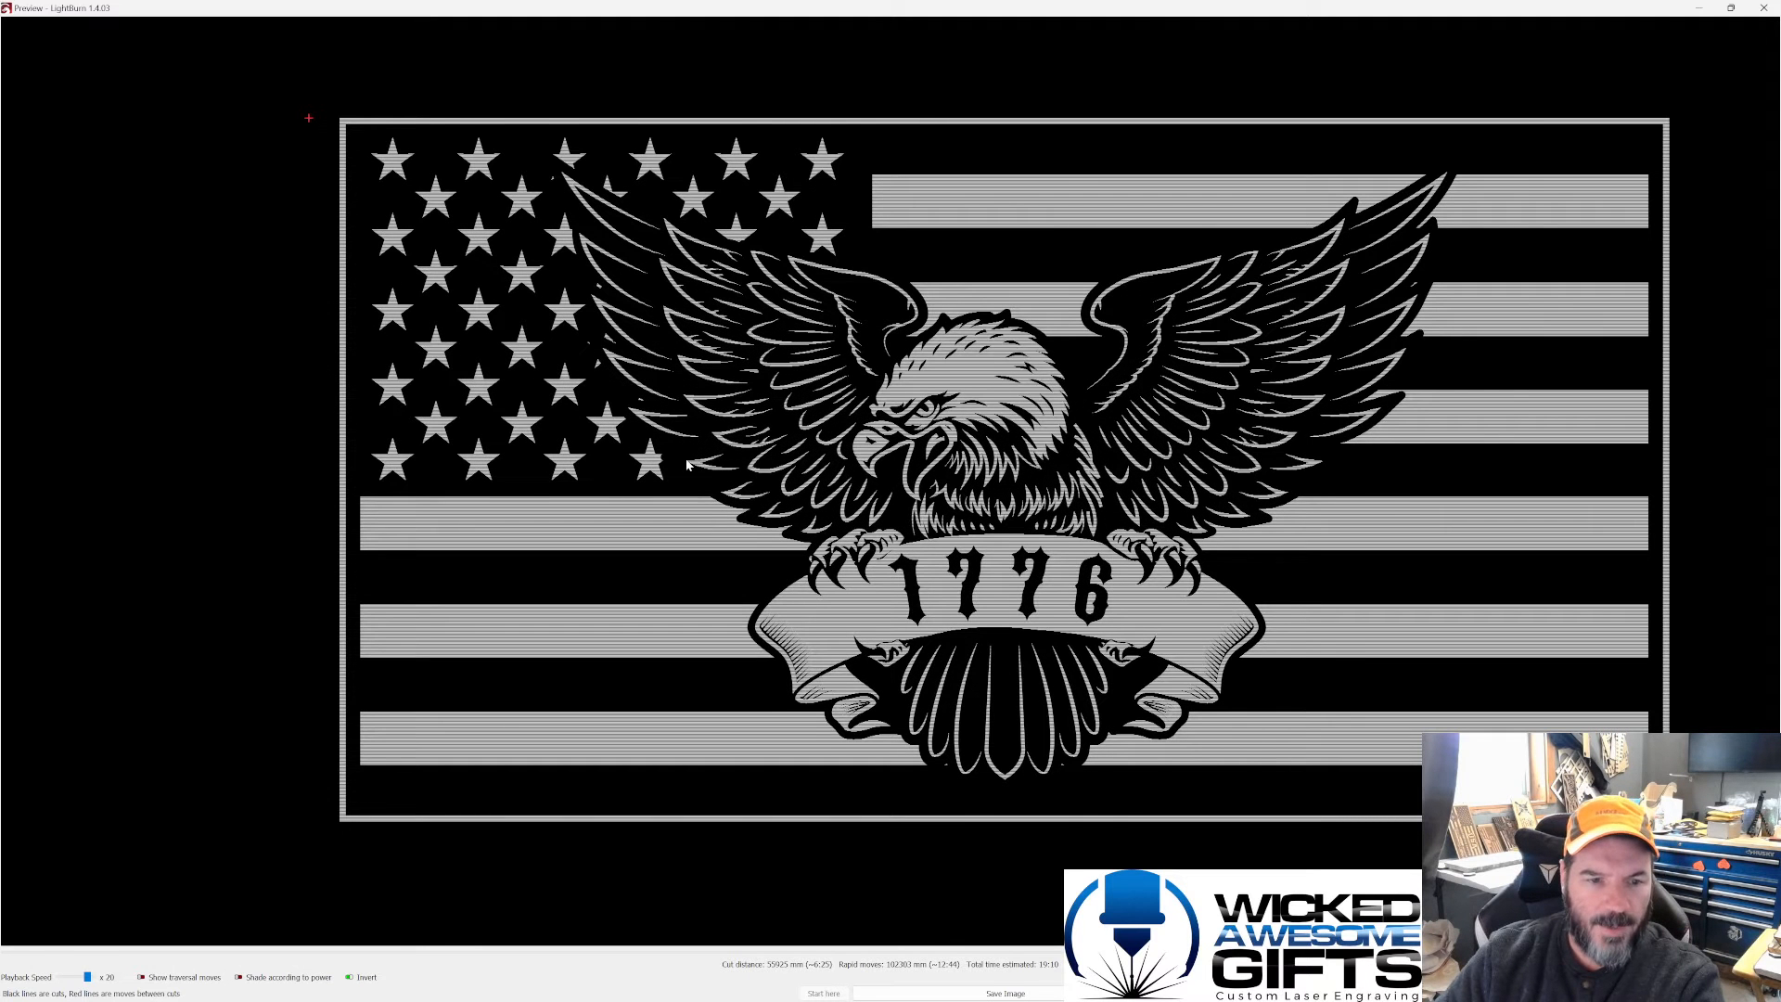
pyautogui.scroll(1, 689, 461)
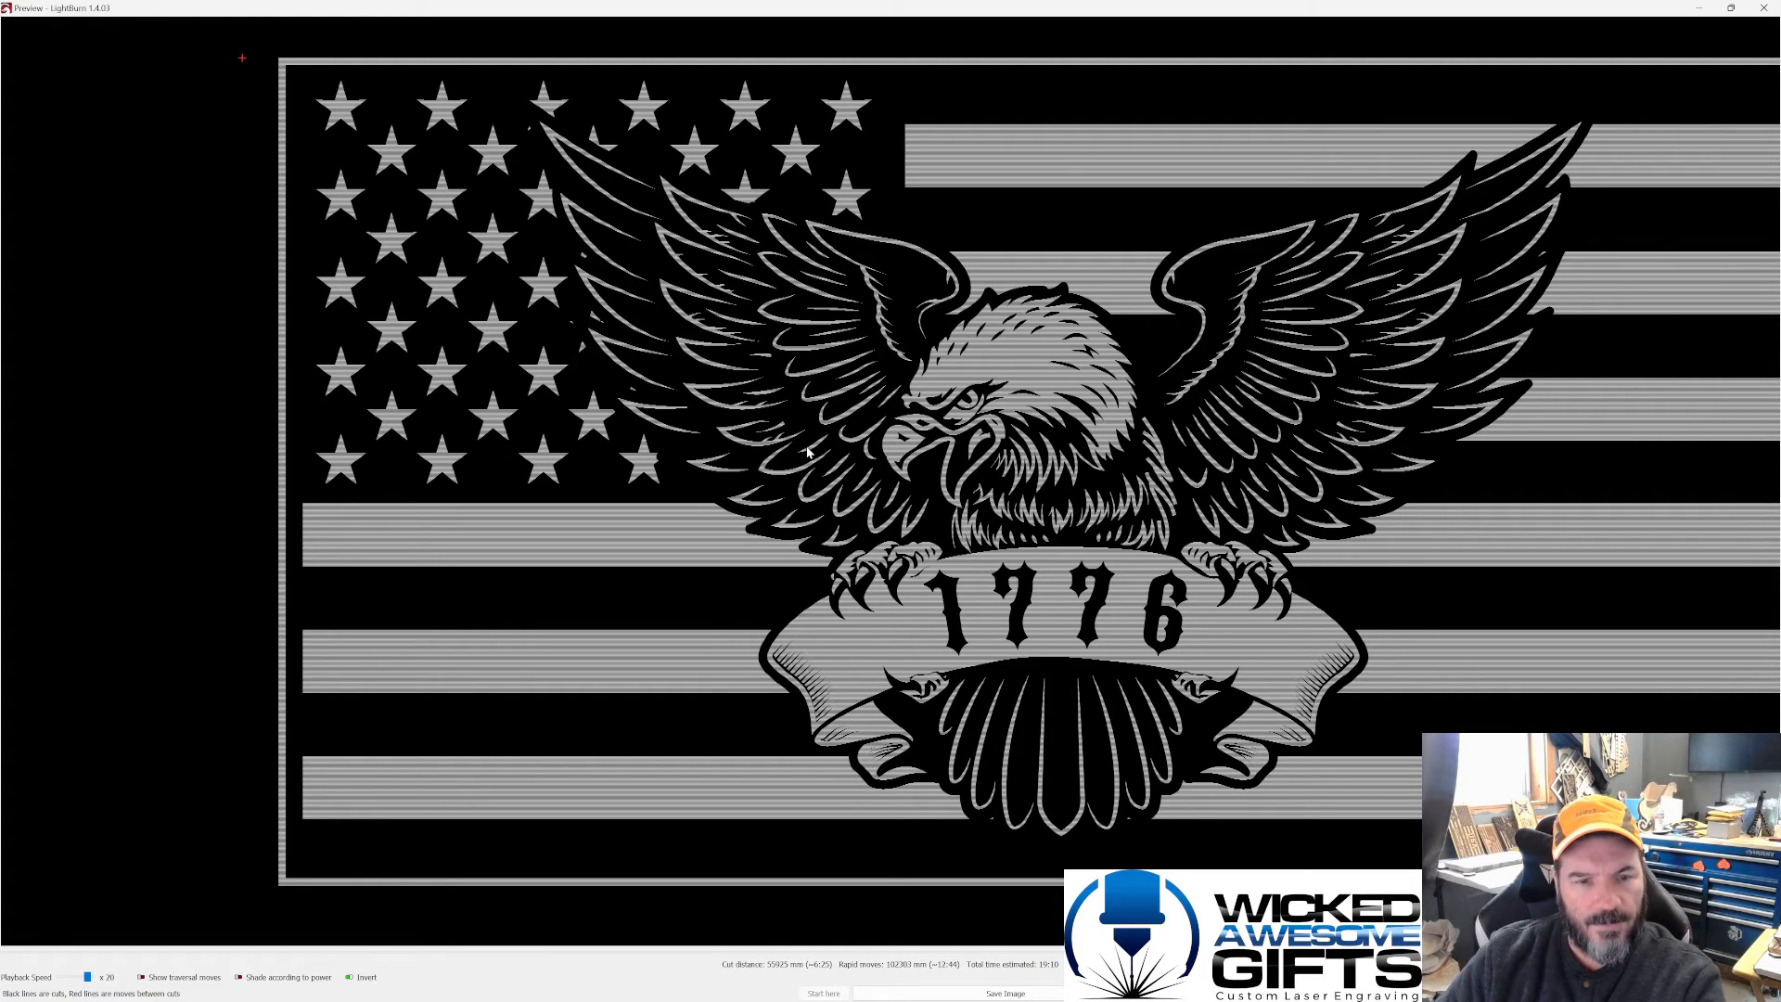
pyautogui.scroll(-1, 747, 443)
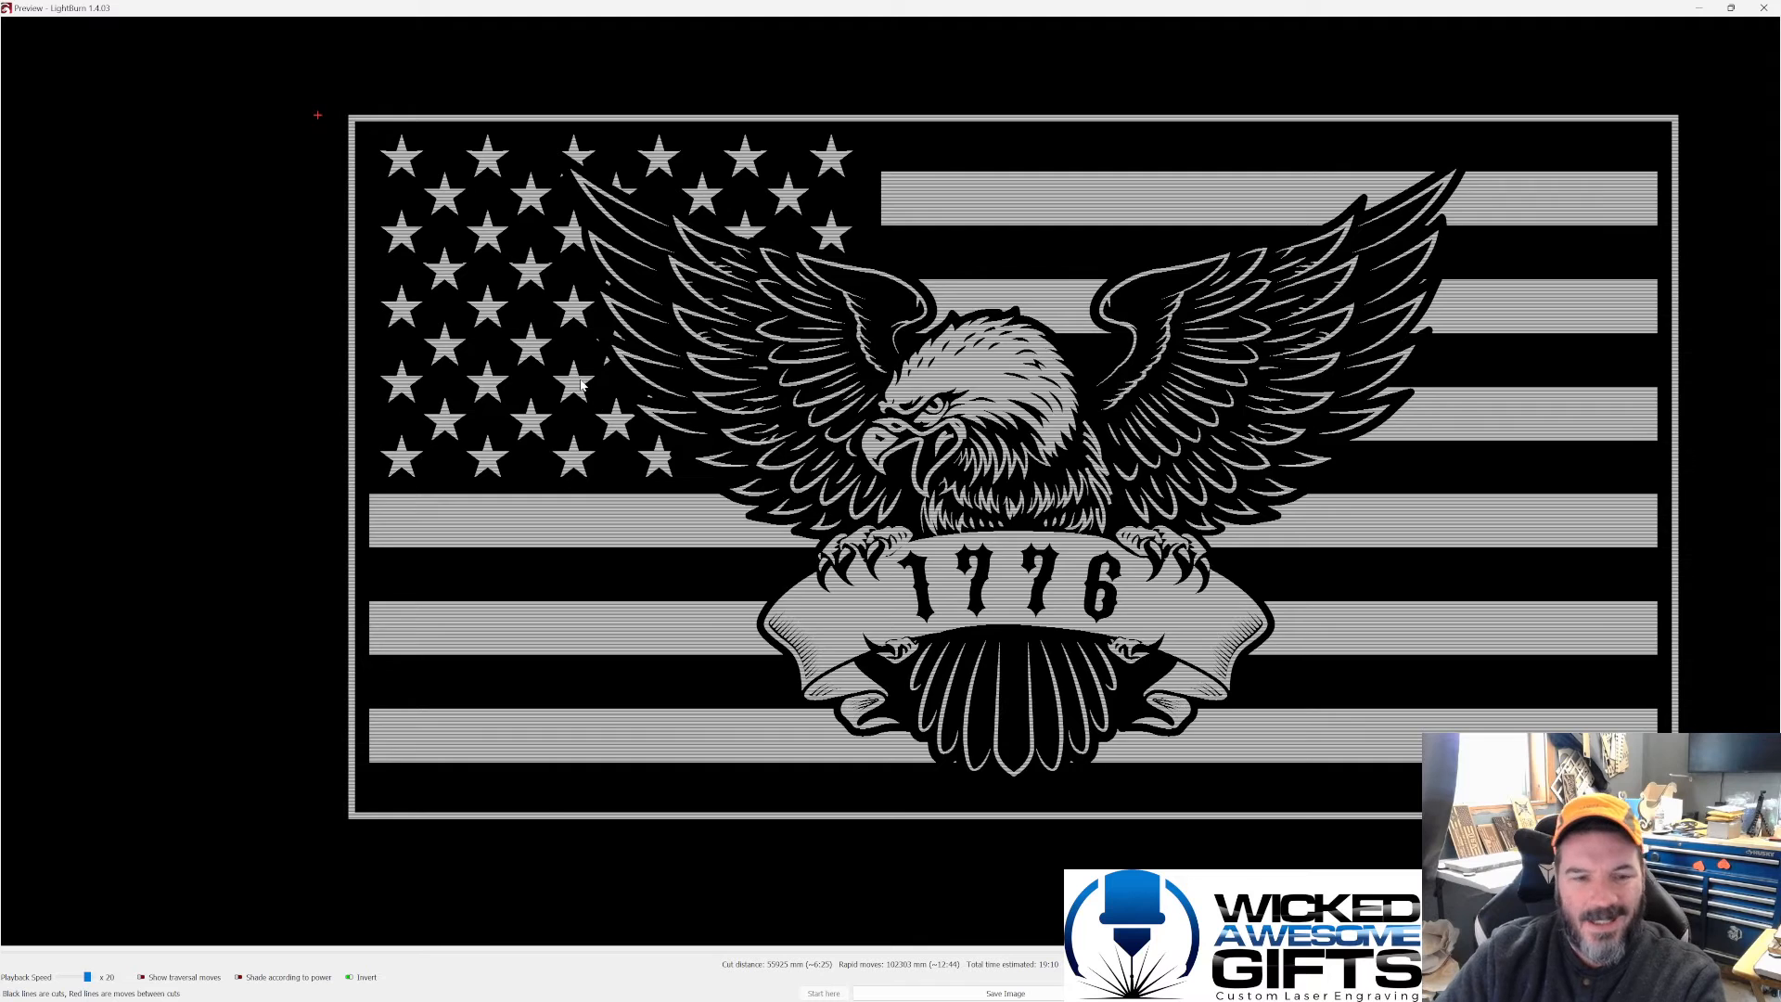
pyautogui.scroll(-2, 585, 385)
pyautogui.scroll(-1, 948, 408)
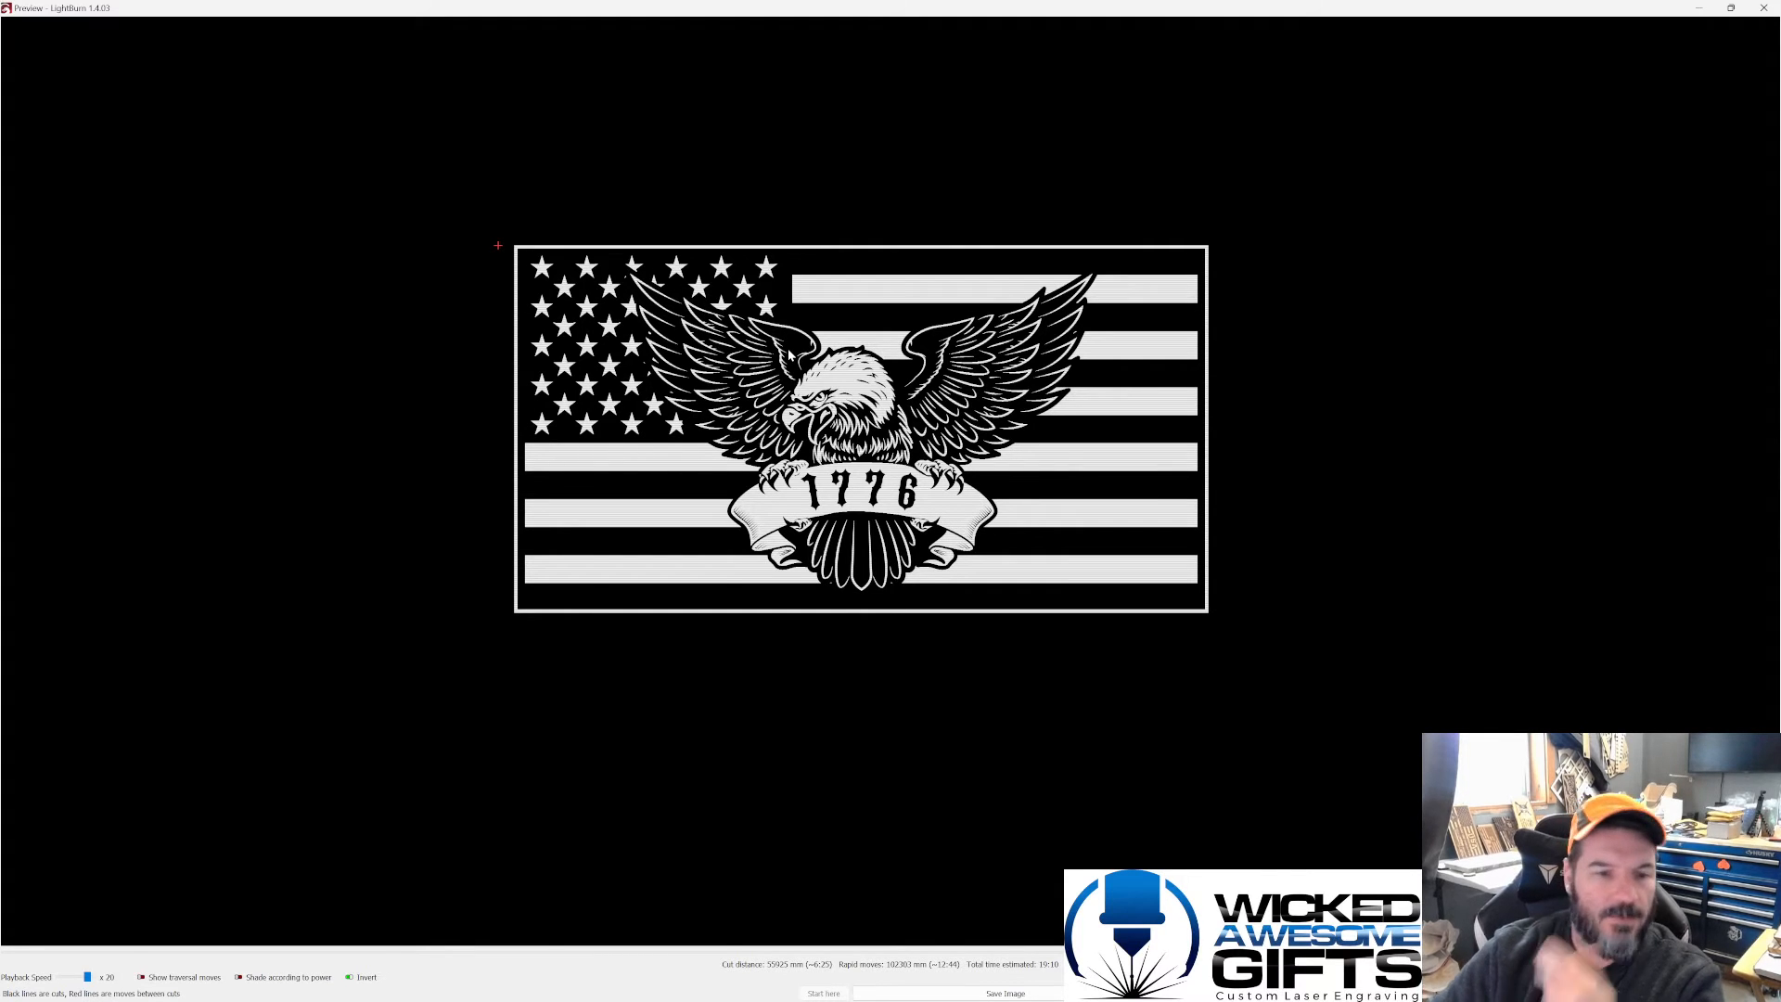
pyautogui.click(1763, 9)
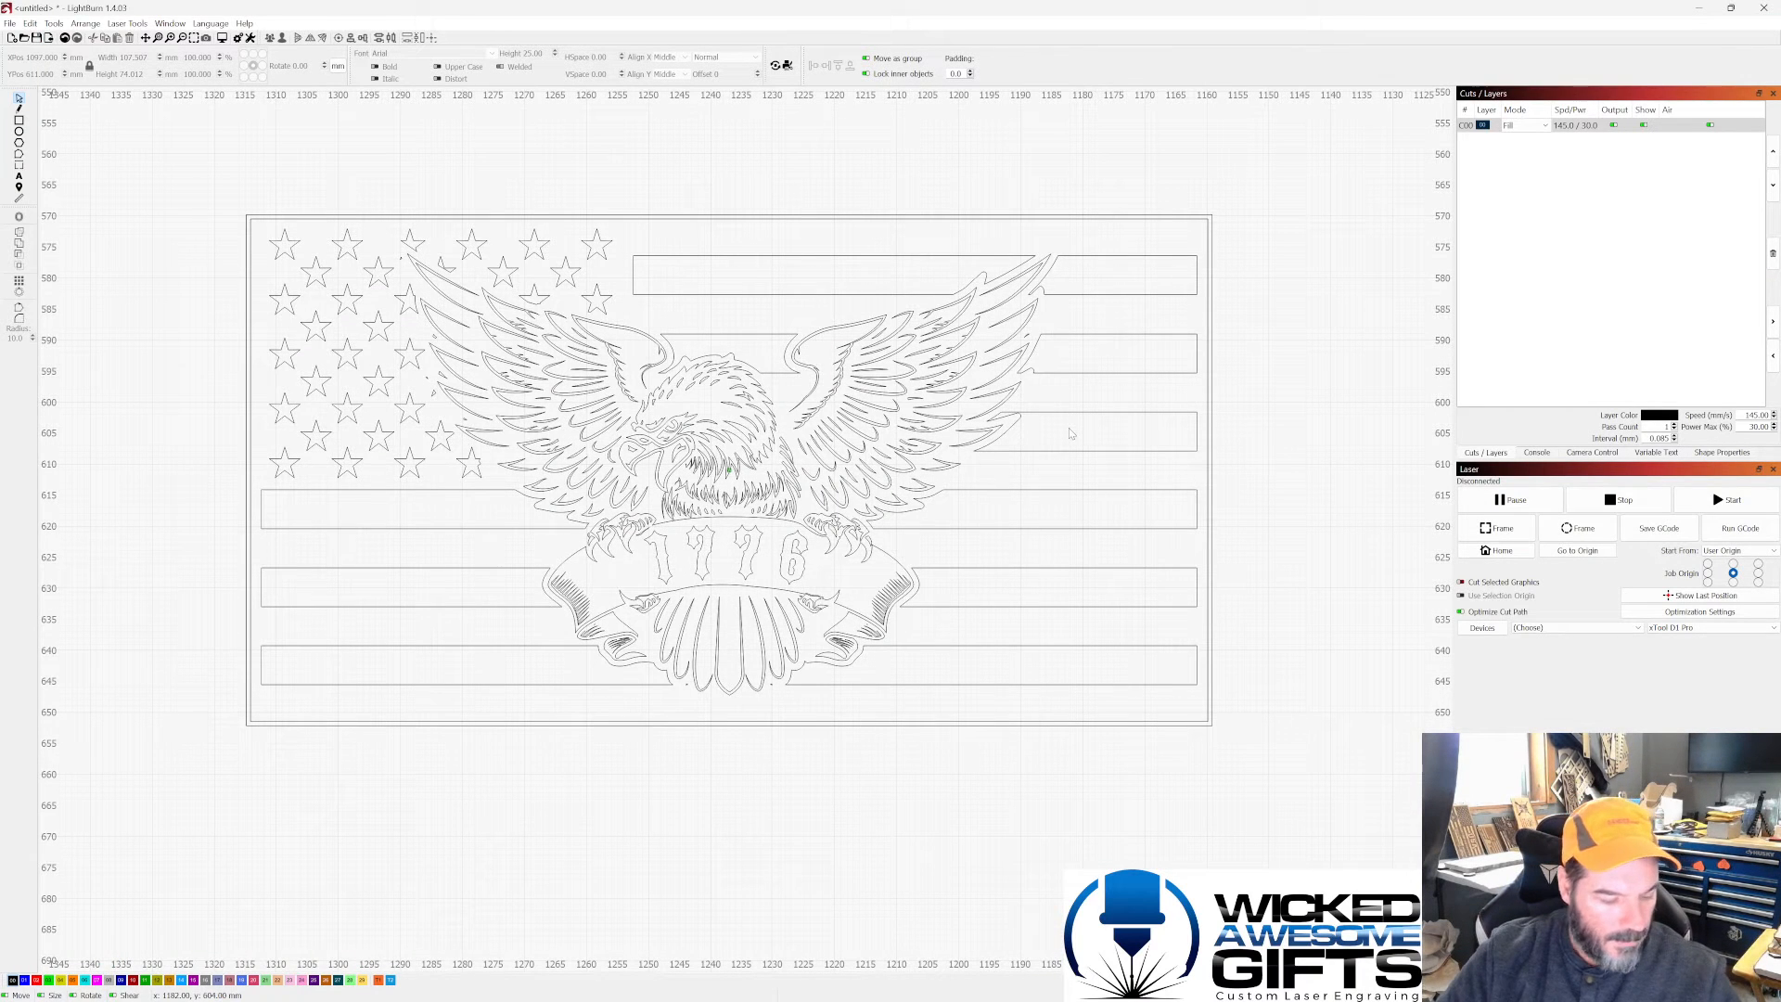
# Step: Undo the silhouette outline's deletion and its moves out of the flag, back to X 1237 mm around the eagle
pyautogui.hotkey('ctrl', 'z')
pyautogui.hotkey('ctrl', 'z')
pyautogui.hotkey('ctrl', 'z')
pyautogui.hotkey('ctrl', 'z')
pyautogui.hotkey('ctrl', 'z')
pyautogui.hotkey('ctrl', 'z')
pyautogui.hotkey('ctrl', 'z')
pyautogui.hotkey('ctrl', 'z')
pyautogui.hotkey('ctrl', 'z')
pyautogui.hotkey('ctrl', 'z')
pyautogui.hotkey('ctrl', 'z')
pyautogui.hotkey('ctrl', 'z')
pyautogui.hotkey('ctrl', 'z')
pyautogui.hotkey('ctrl', 'z')
pyautogui.hotkey('ctrl', 'z')
pyautogui.hotkey('ctrl', 'z')
pyautogui.hotkey('ctrl', 'z')
pyautogui.hotkey('ctrl', 'z')
pyautogui.hotkey('ctrl', 'z')
pyautogui.hotkey('ctrl', 'z')
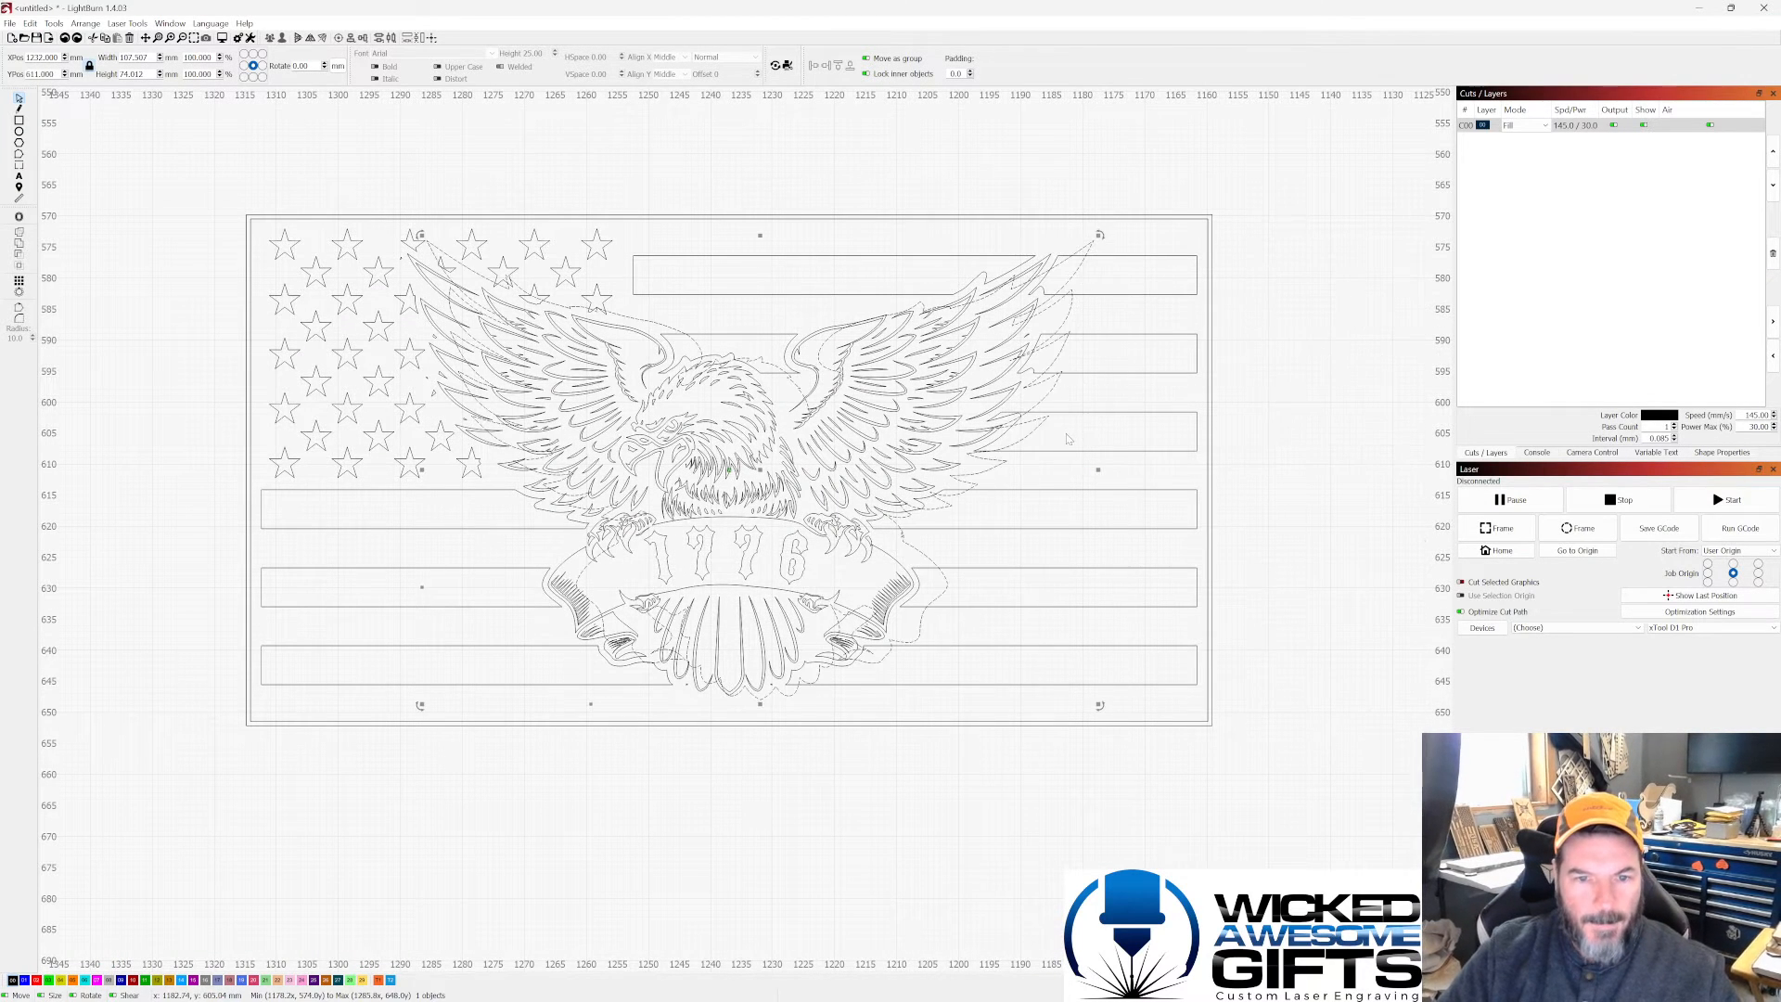
pyautogui.hotkey('ctrl', 'z')
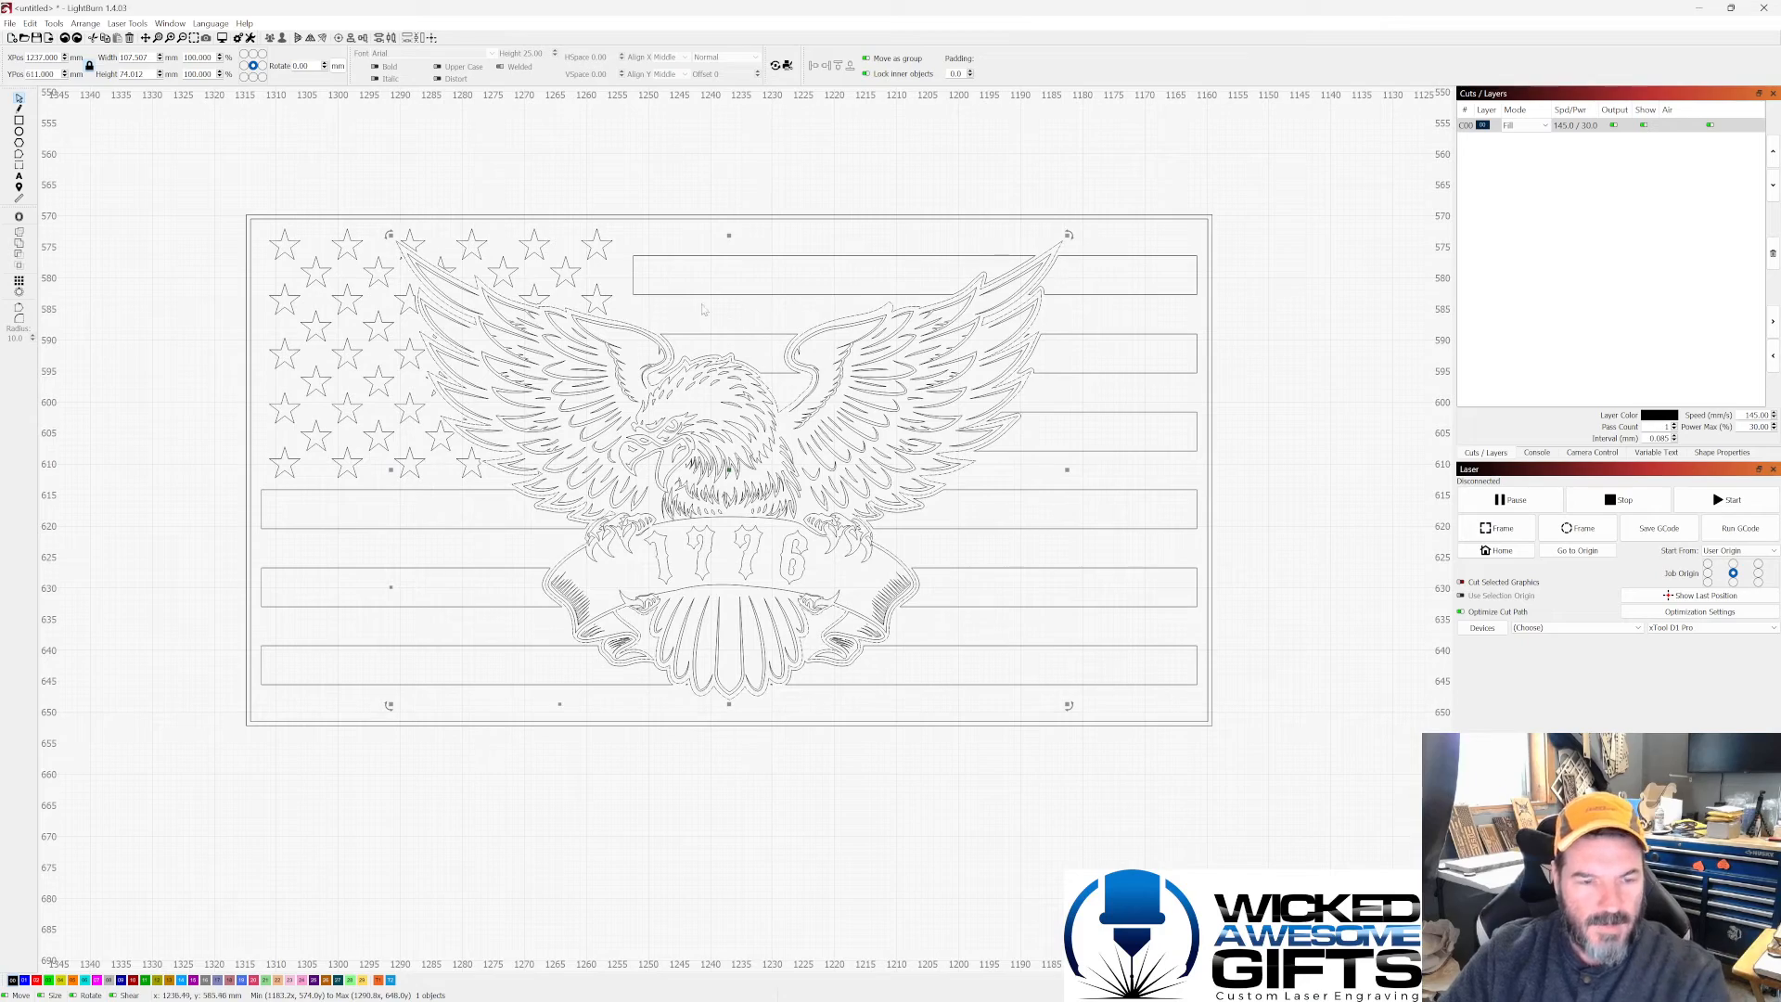
# Step: Deselect the silhouette outline and inspect the small leftover star and stripe fragments around the eagle's wing, talons and banner
pyautogui.click(631, 340)
pyautogui.scroll(10, 413, 296)
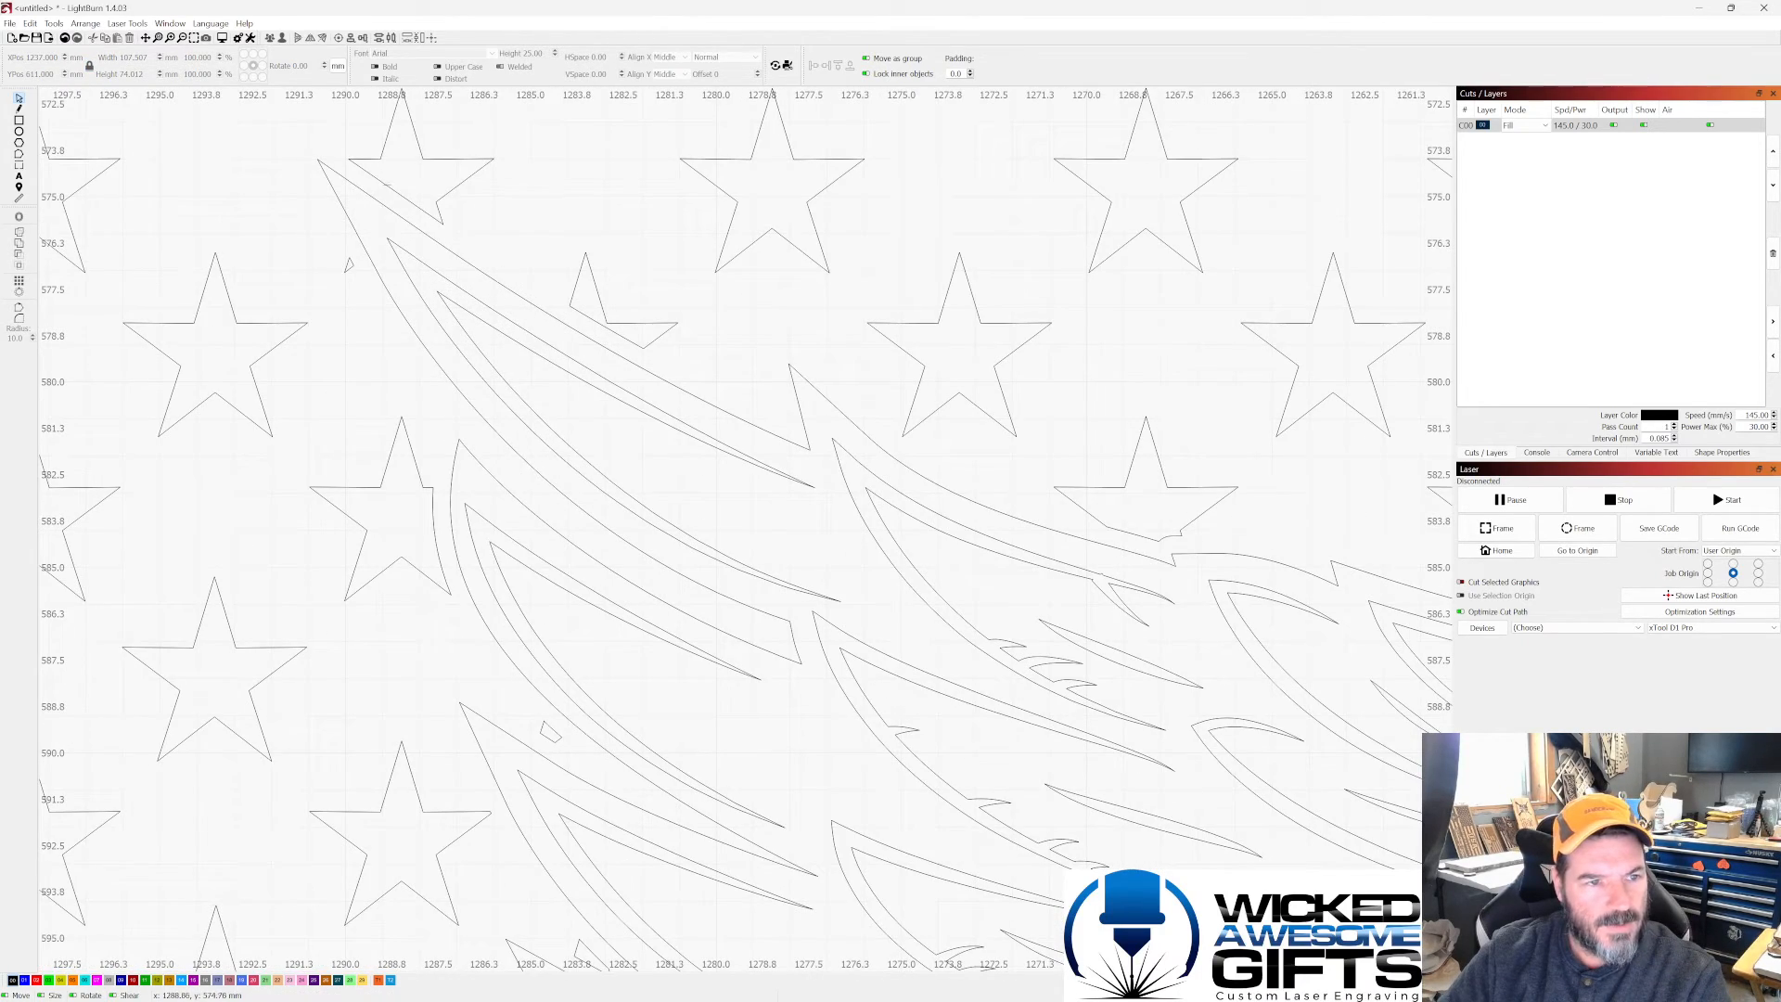
pyautogui.scroll(-5, 434, 203)
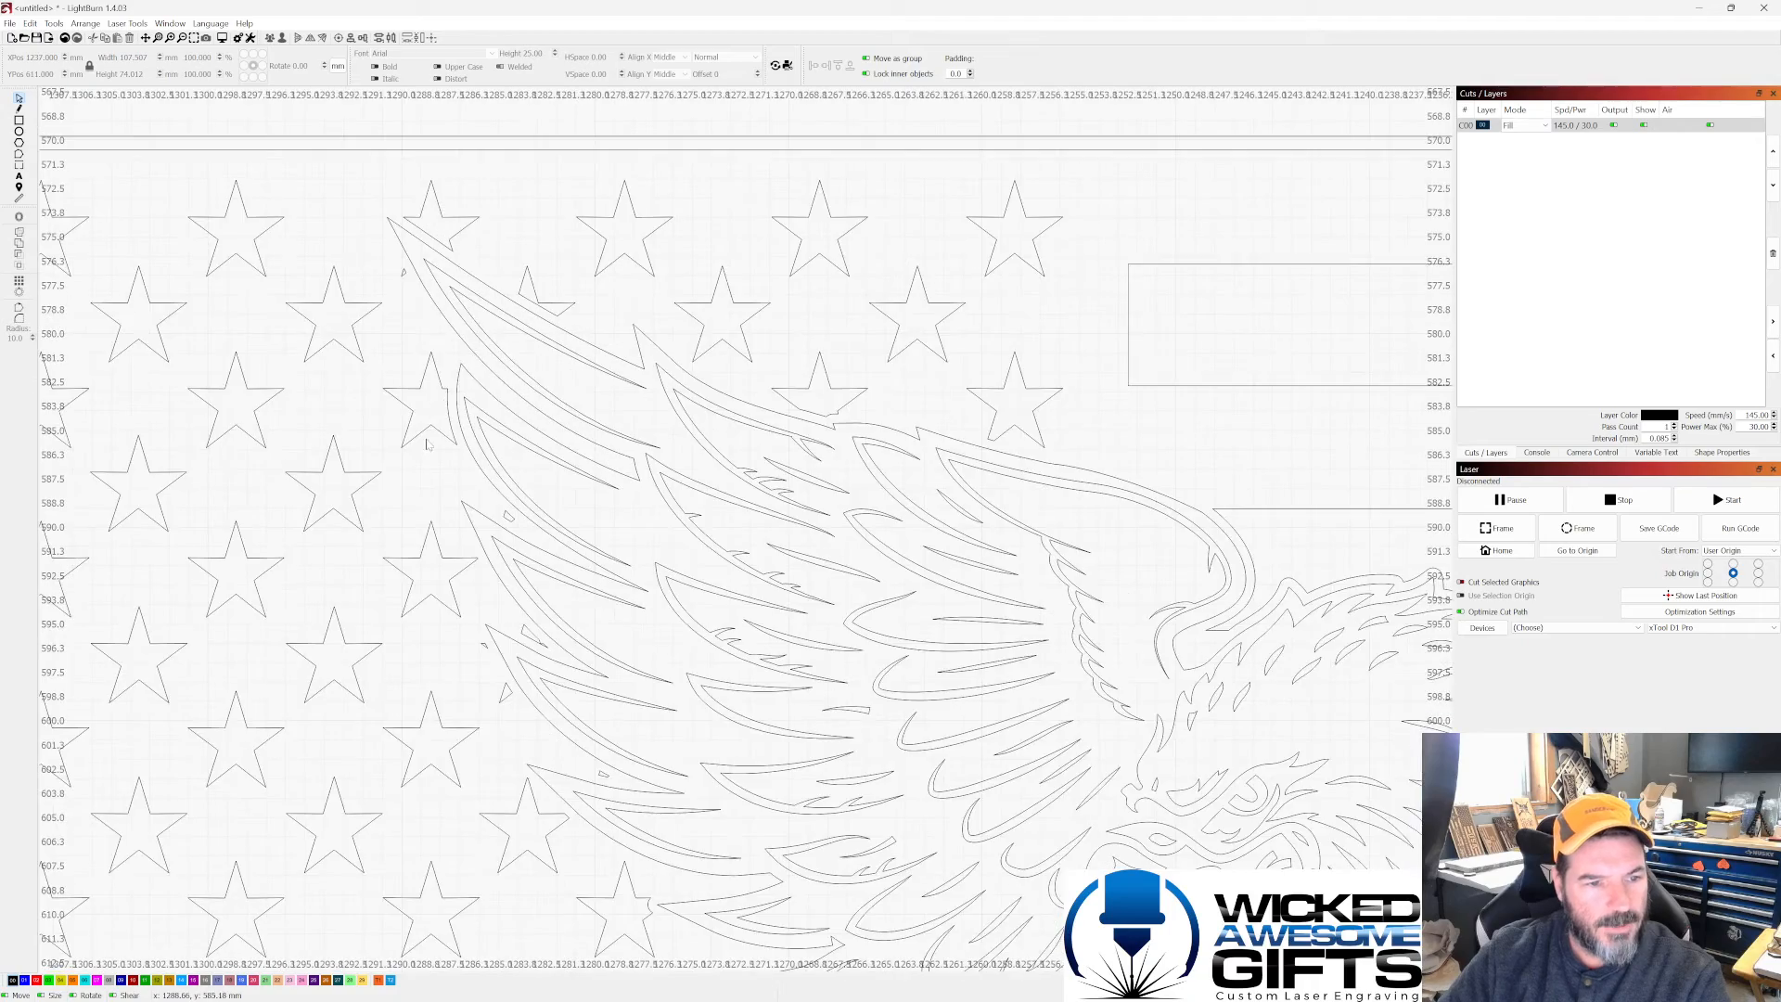
pyautogui.scroll(-3, 486, 489)
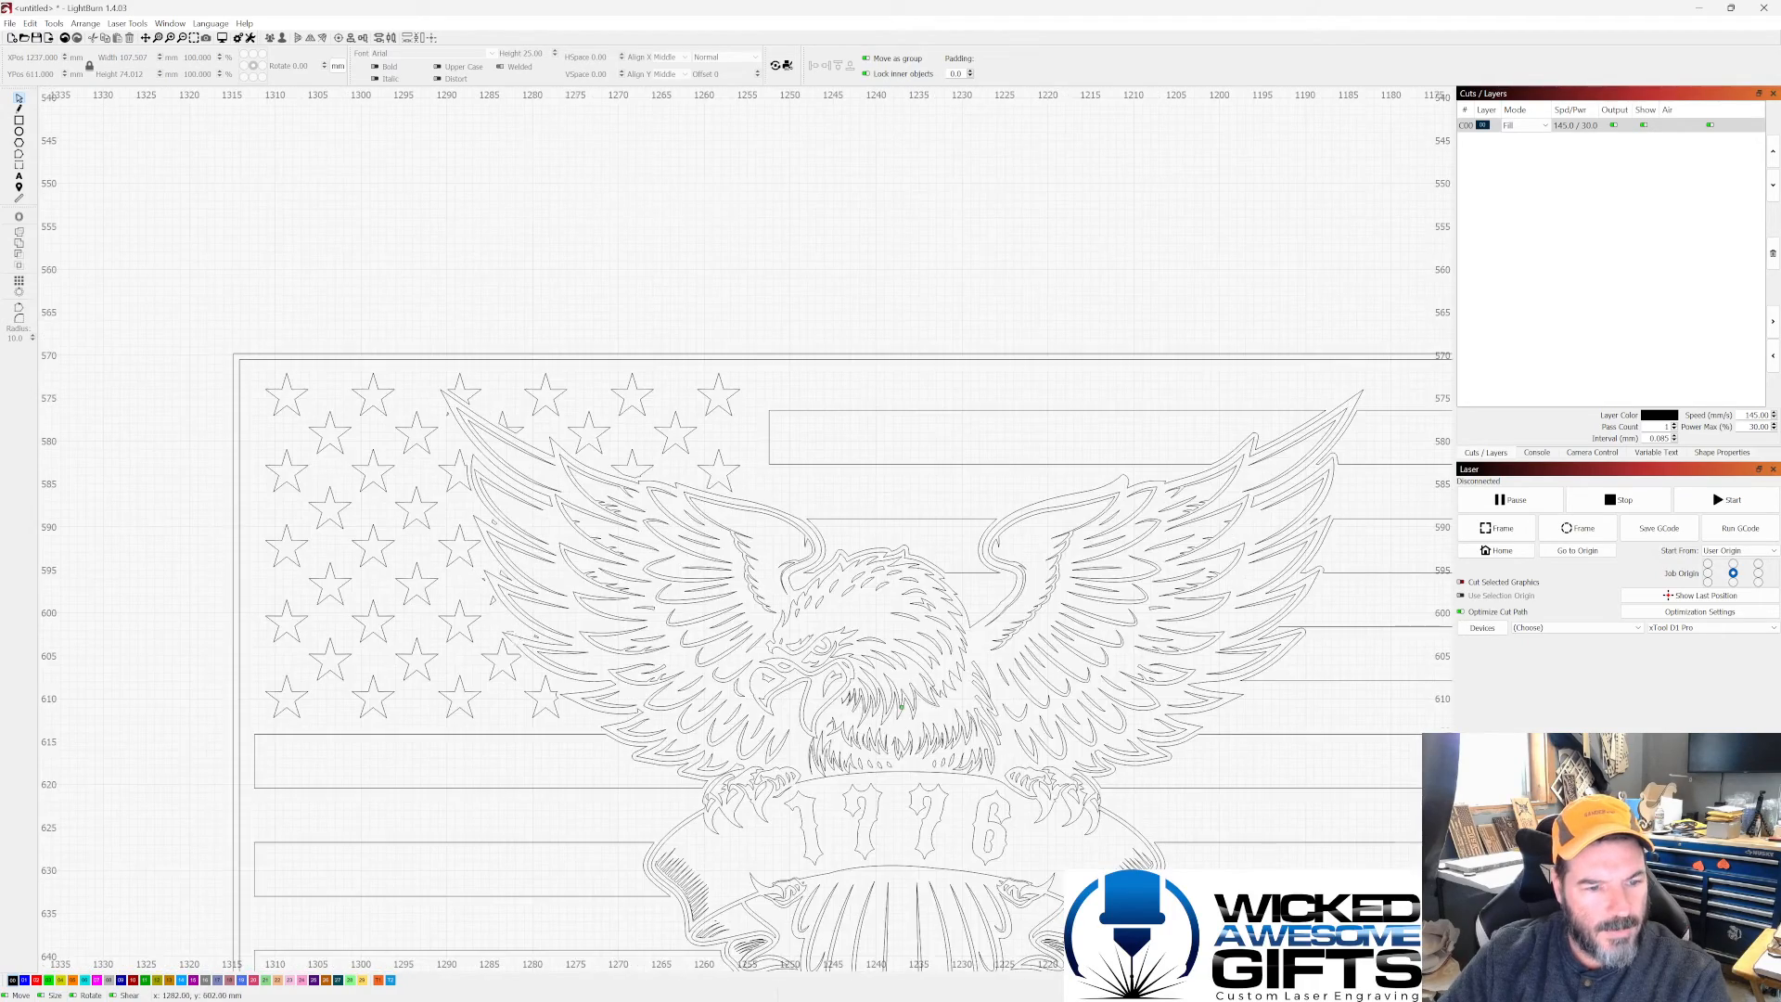
pyautogui.scroll(6, 551, 640)
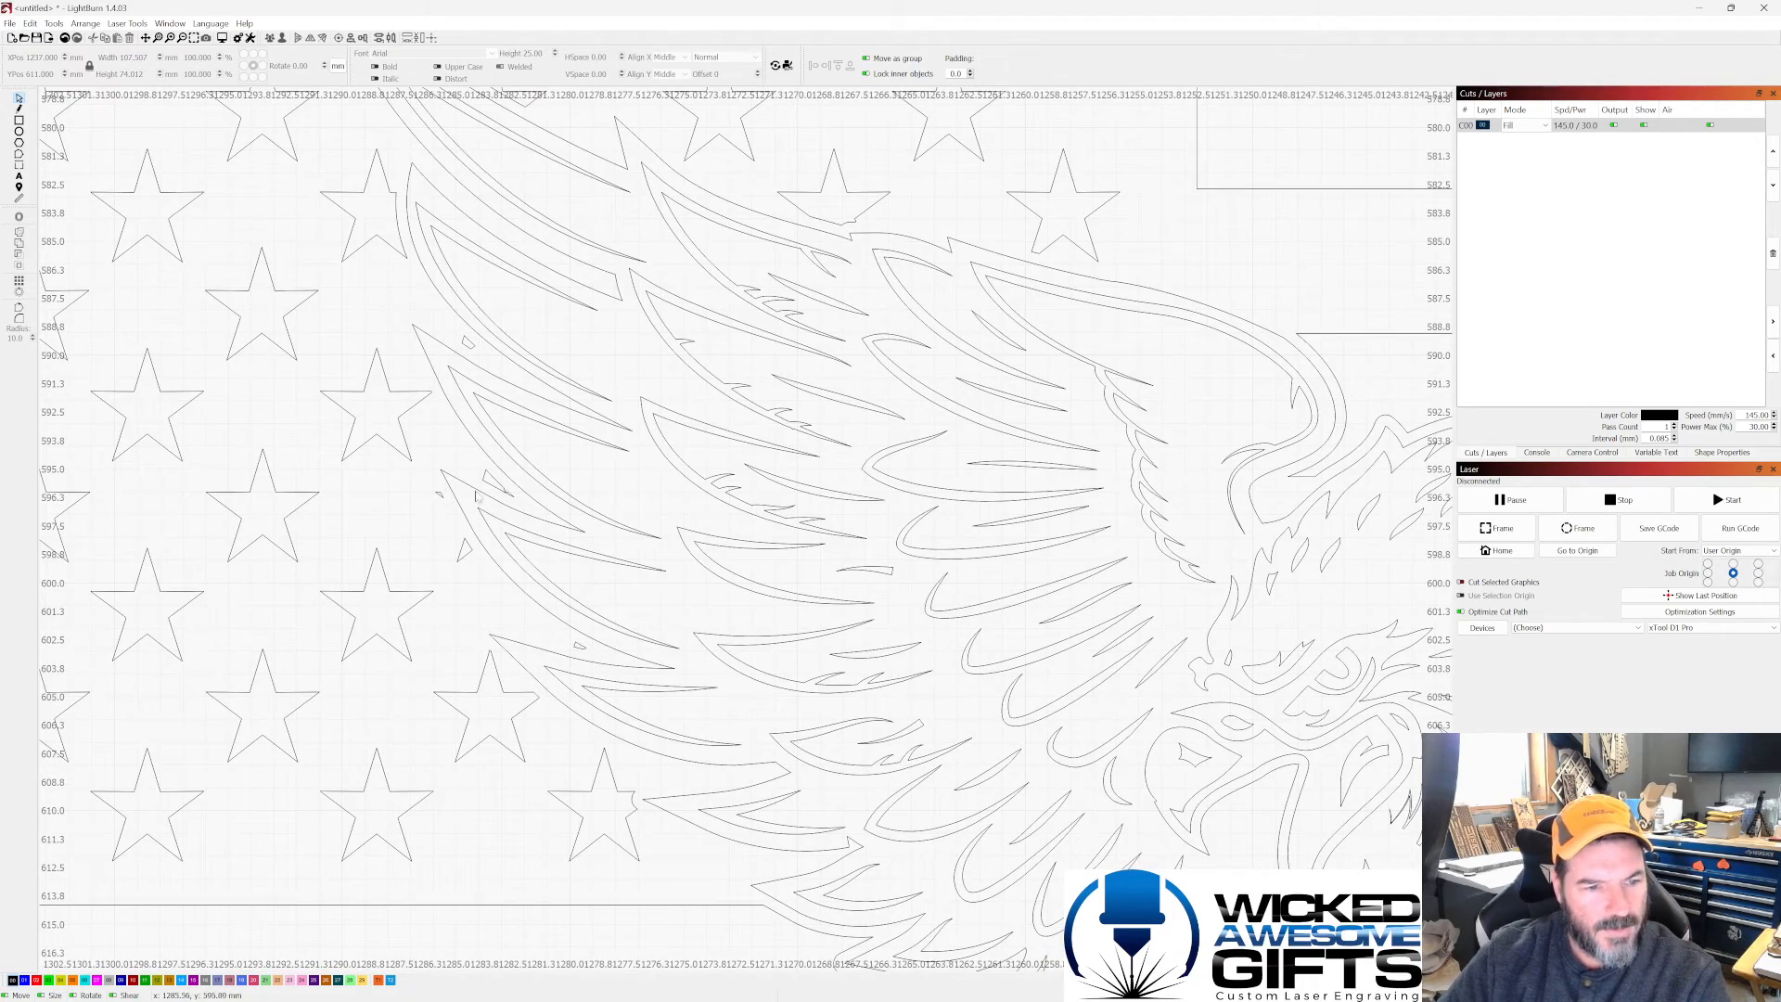
pyautogui.scroll(-3, 468, 501)
pyautogui.scroll(4, 638, 692)
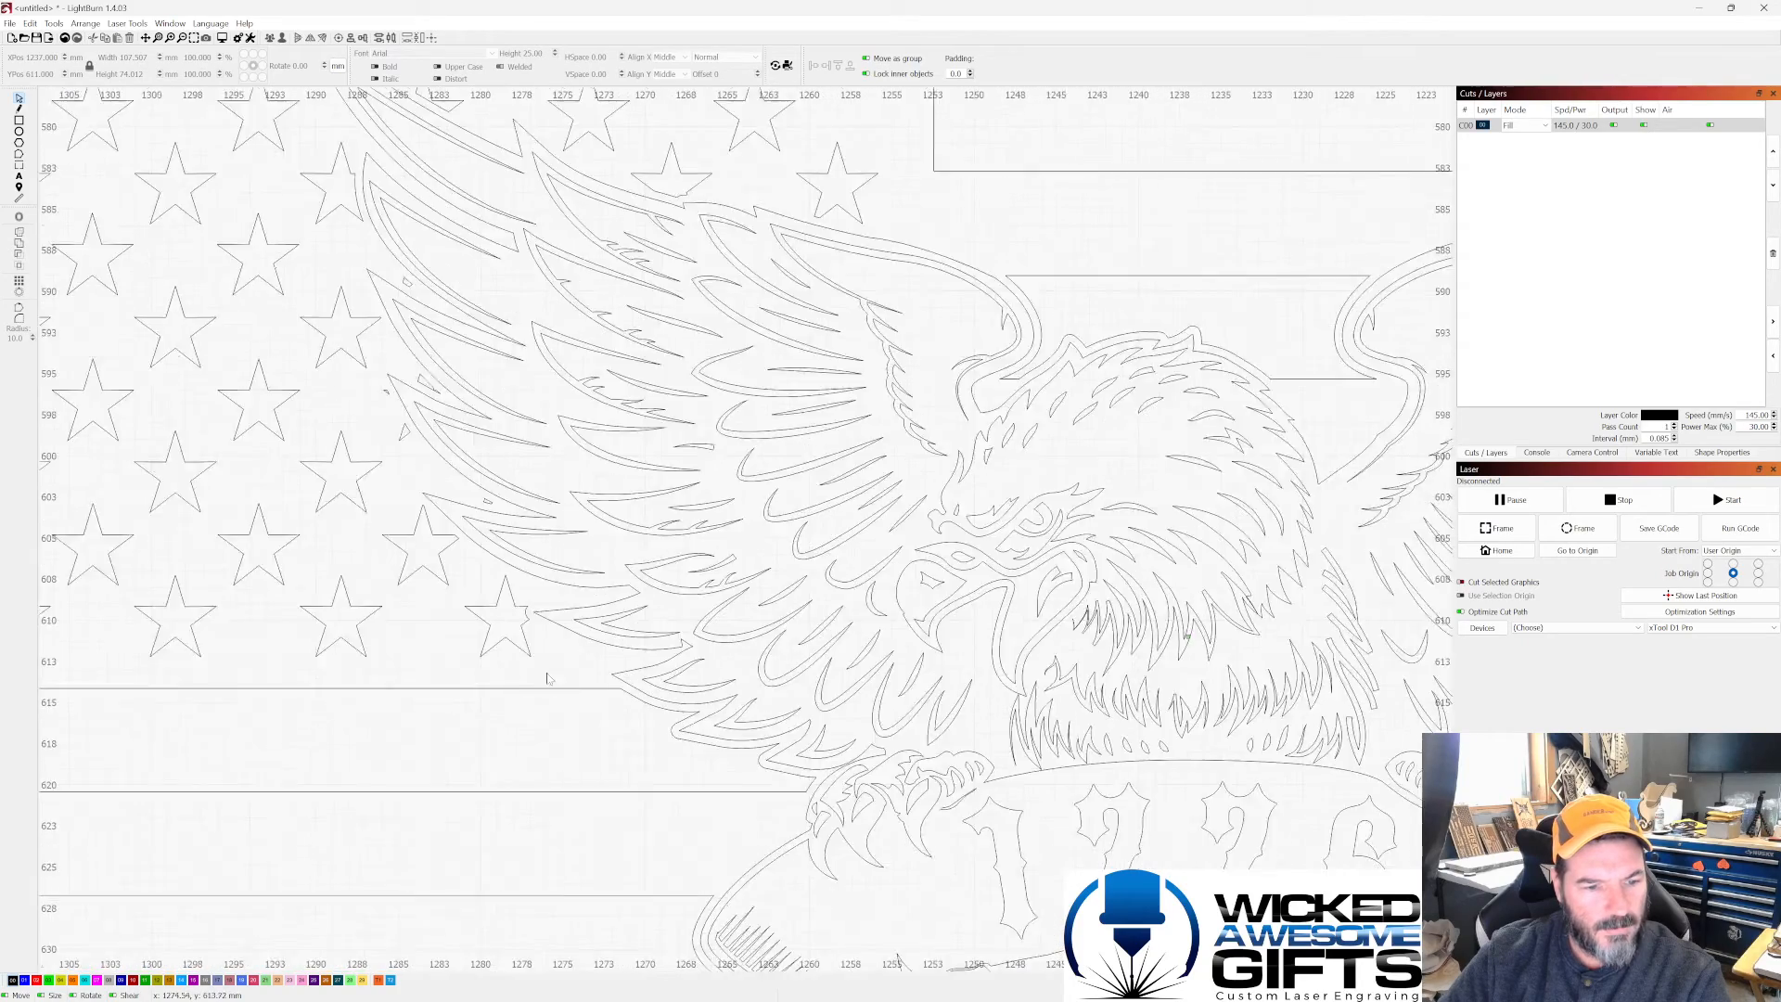
pyautogui.scroll(-4, 549, 628)
pyautogui.scroll(3, 728, 761)
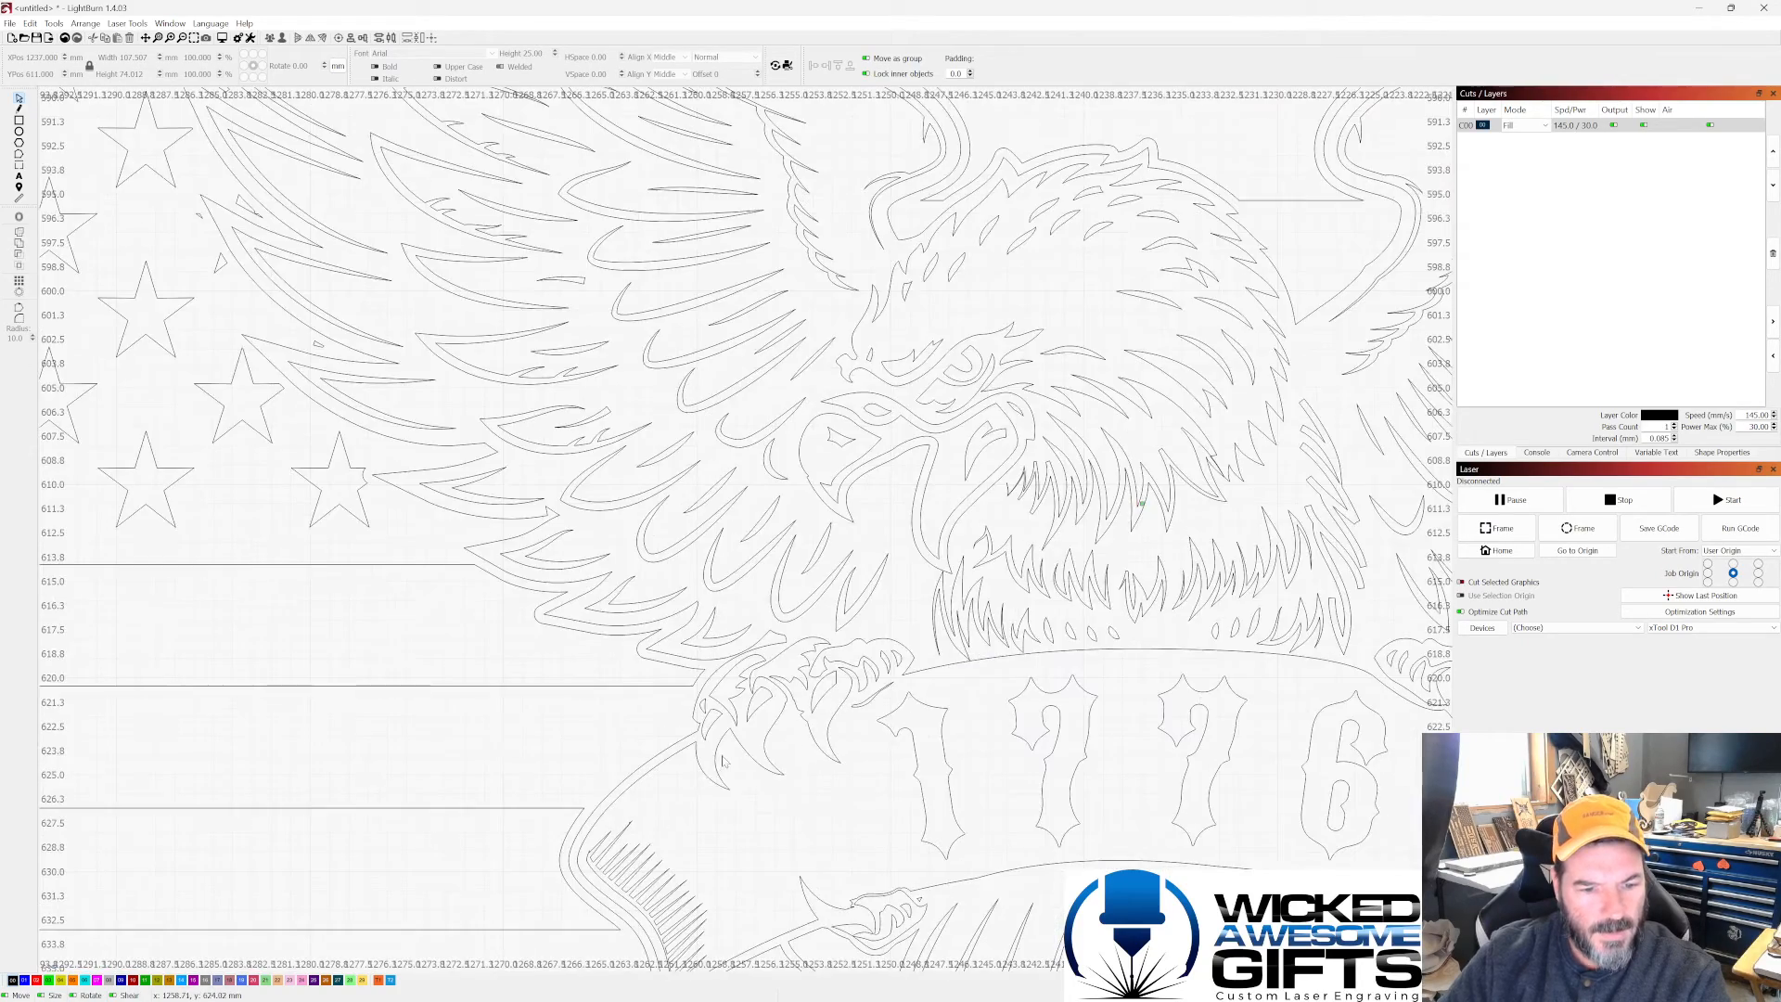
pyautogui.scroll(2, 695, 757)
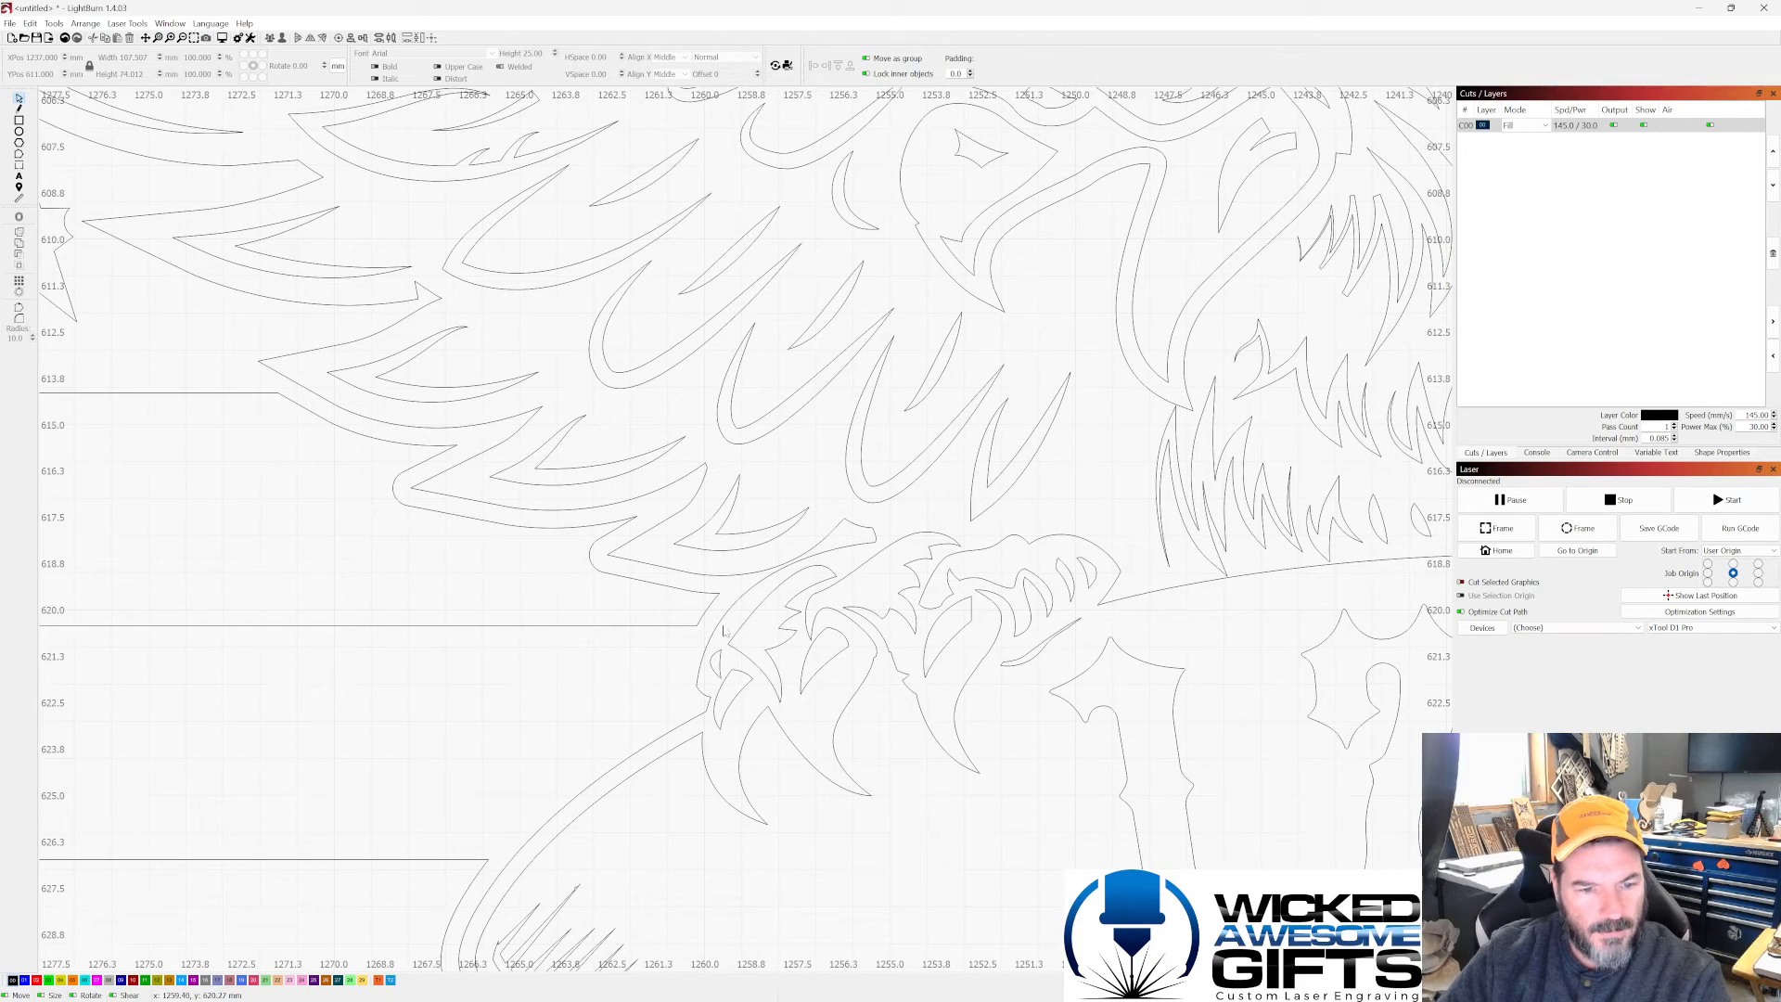
pyautogui.scroll(-6, 698, 730)
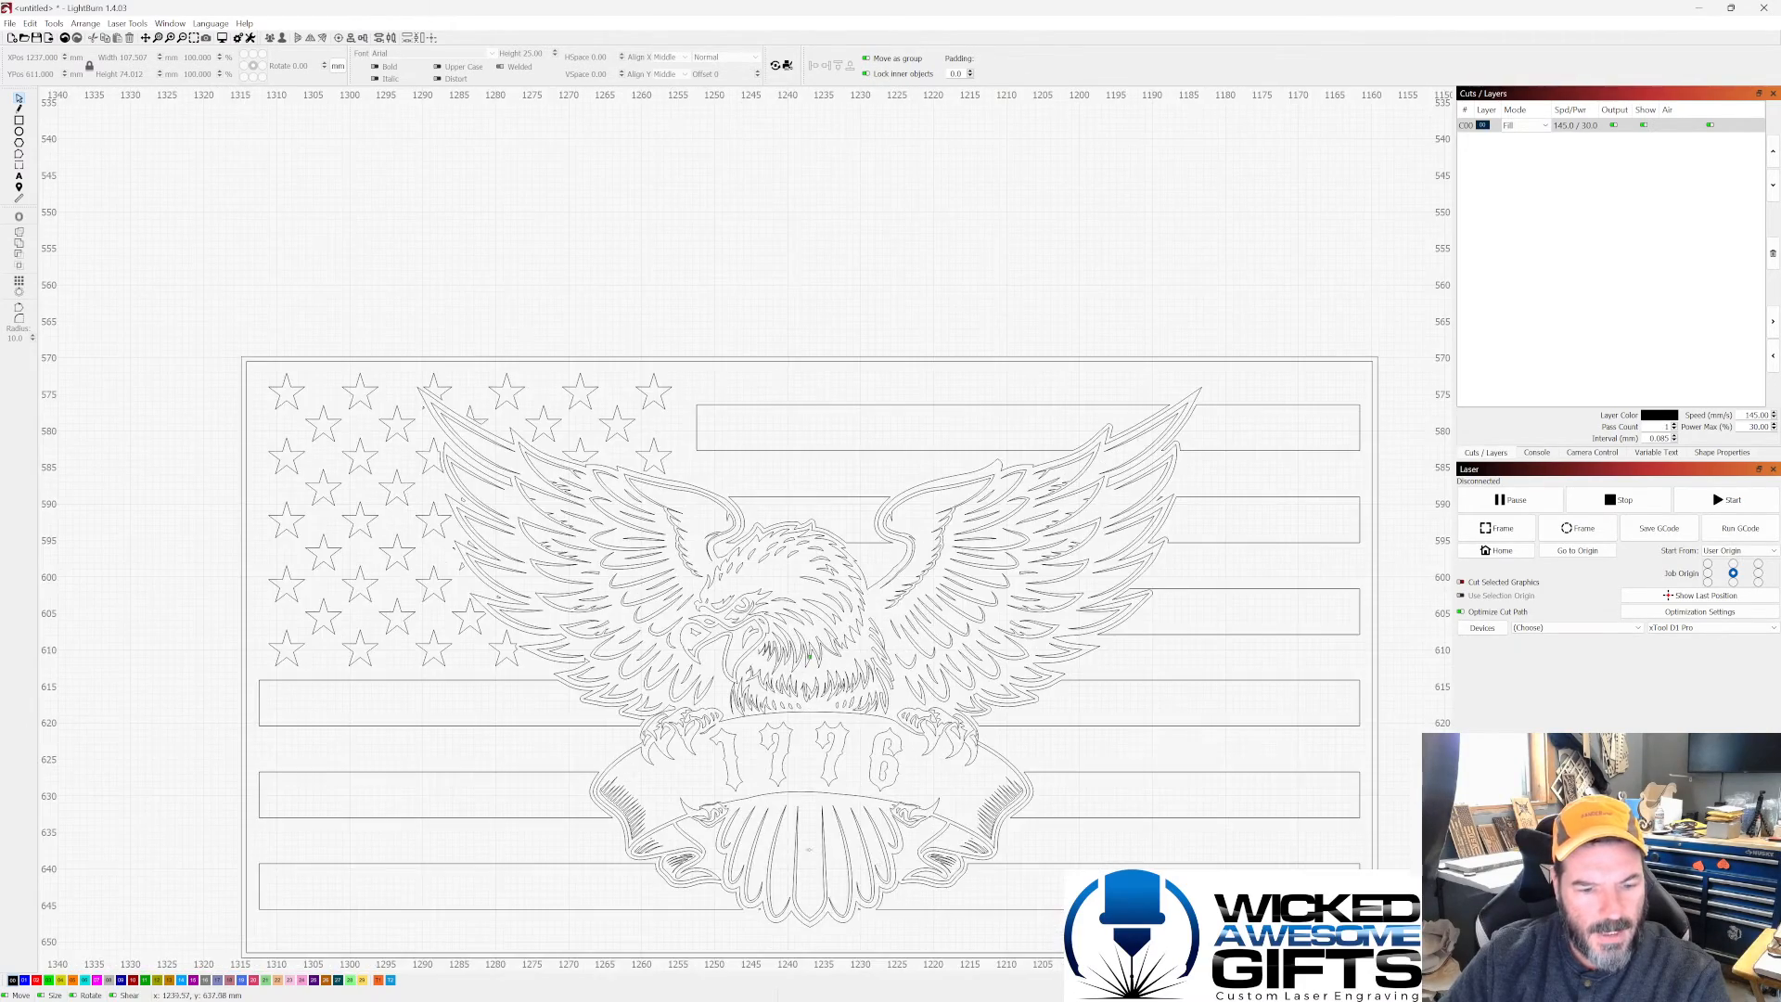
# Step: Offset the eagle's silhouette outline outward by 0.25 mm with the Round corner style
pyautogui.scroll(5, 994, 753)
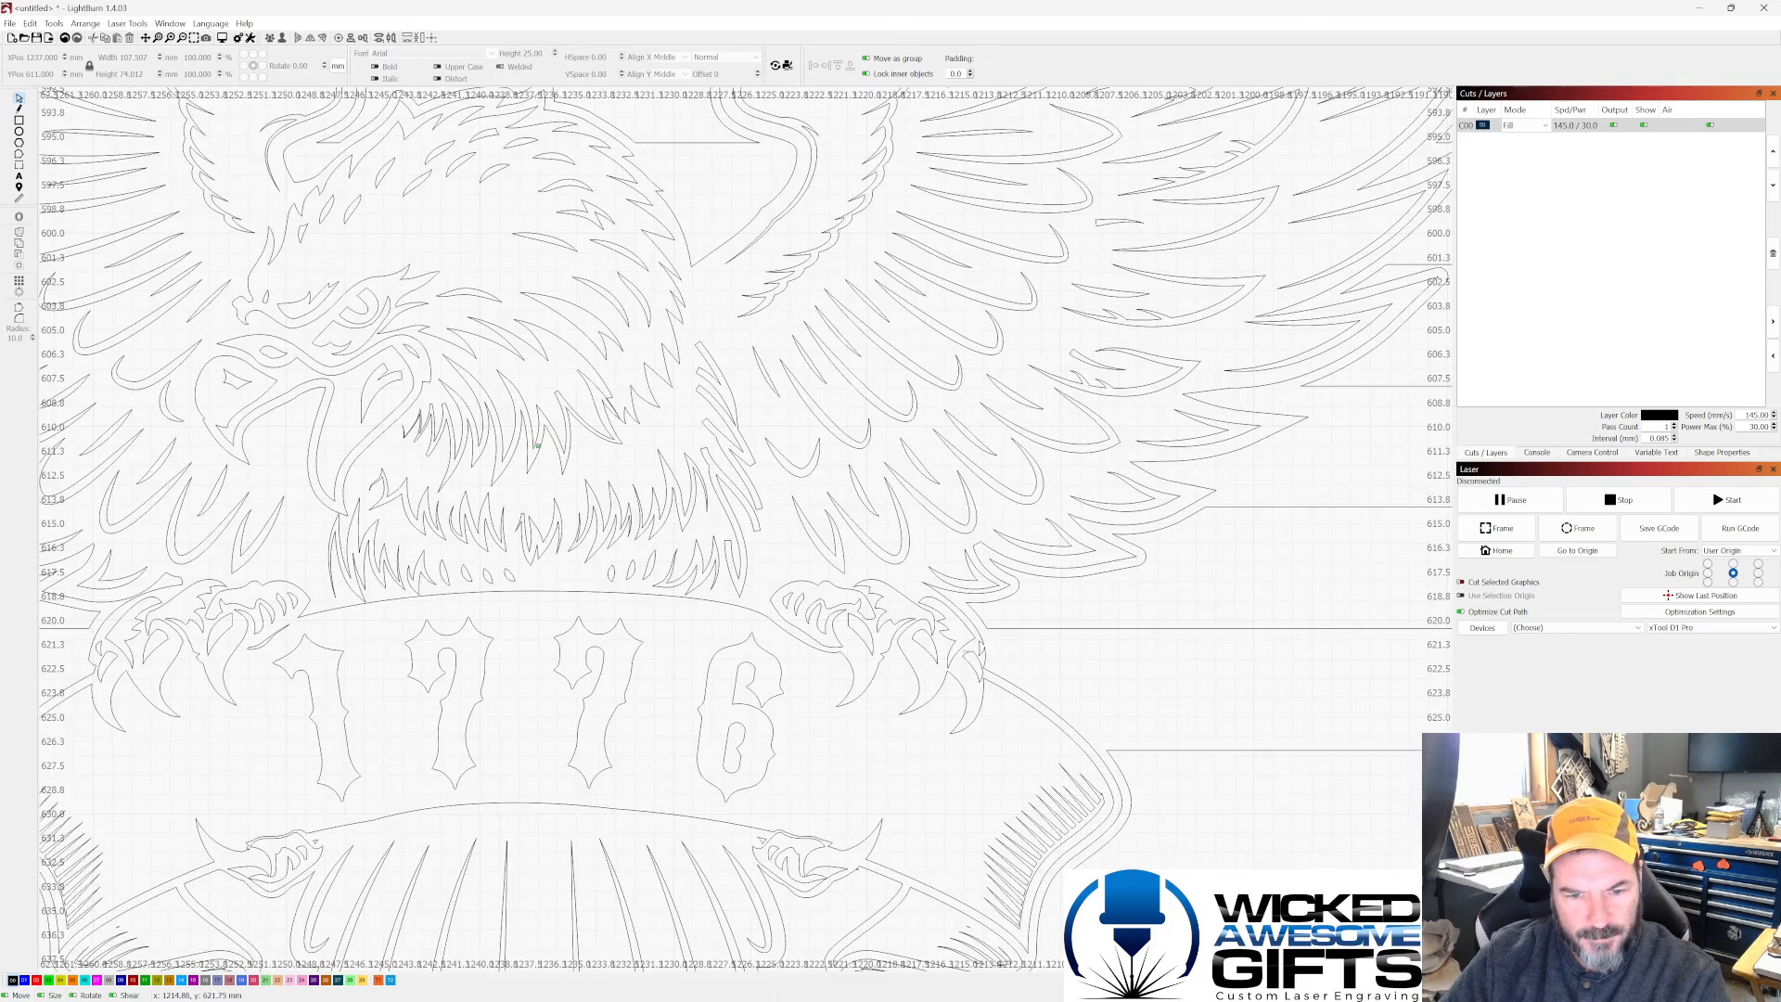
pyautogui.click(931, 552)
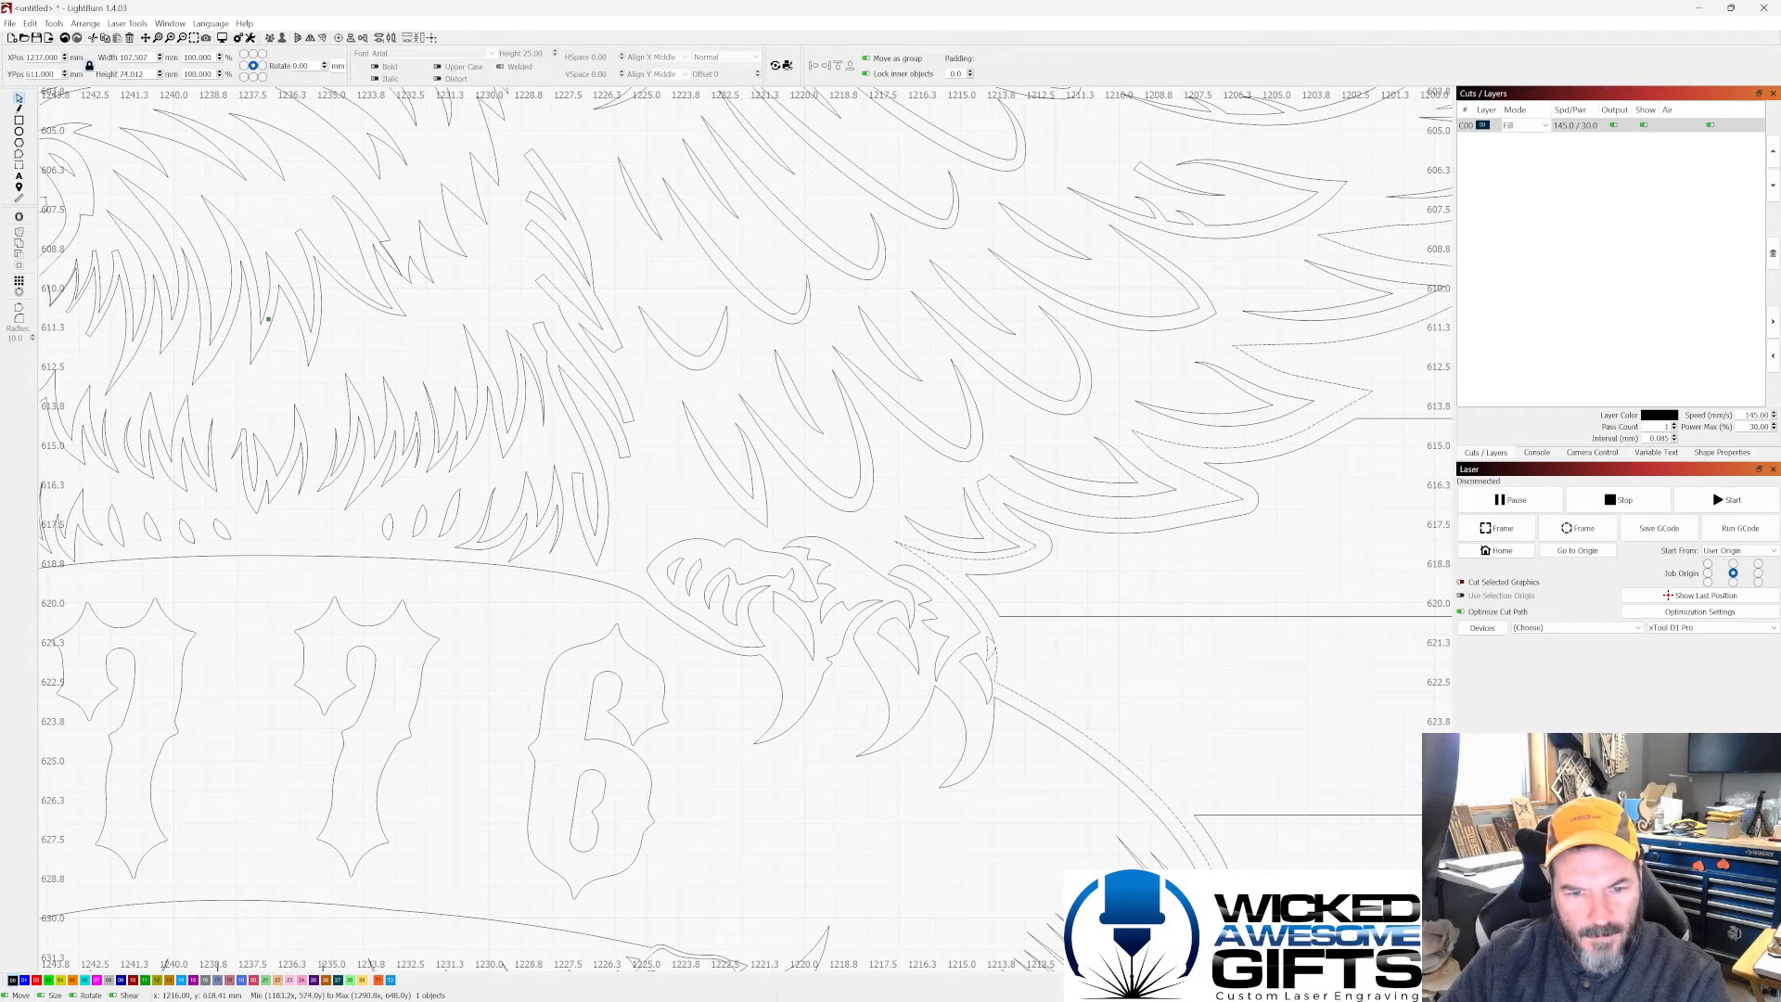
pyautogui.click(19, 216)
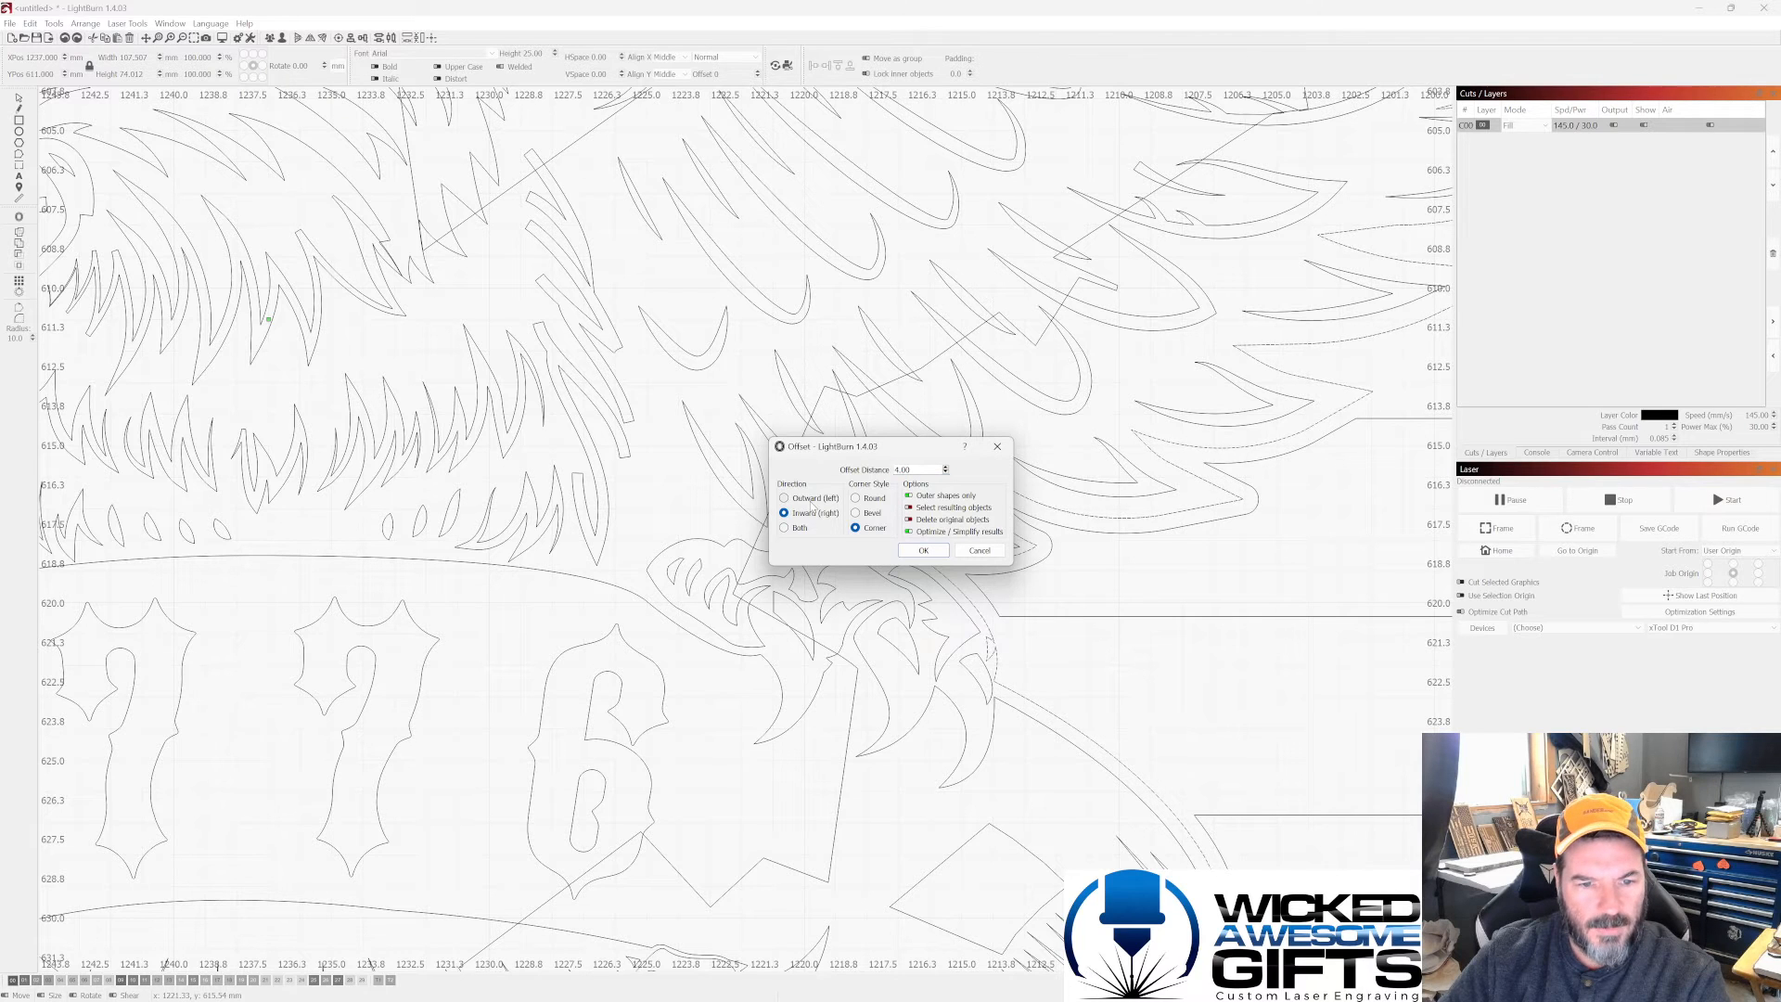
pyautogui.click(784, 498)
pyautogui.click(855, 499)
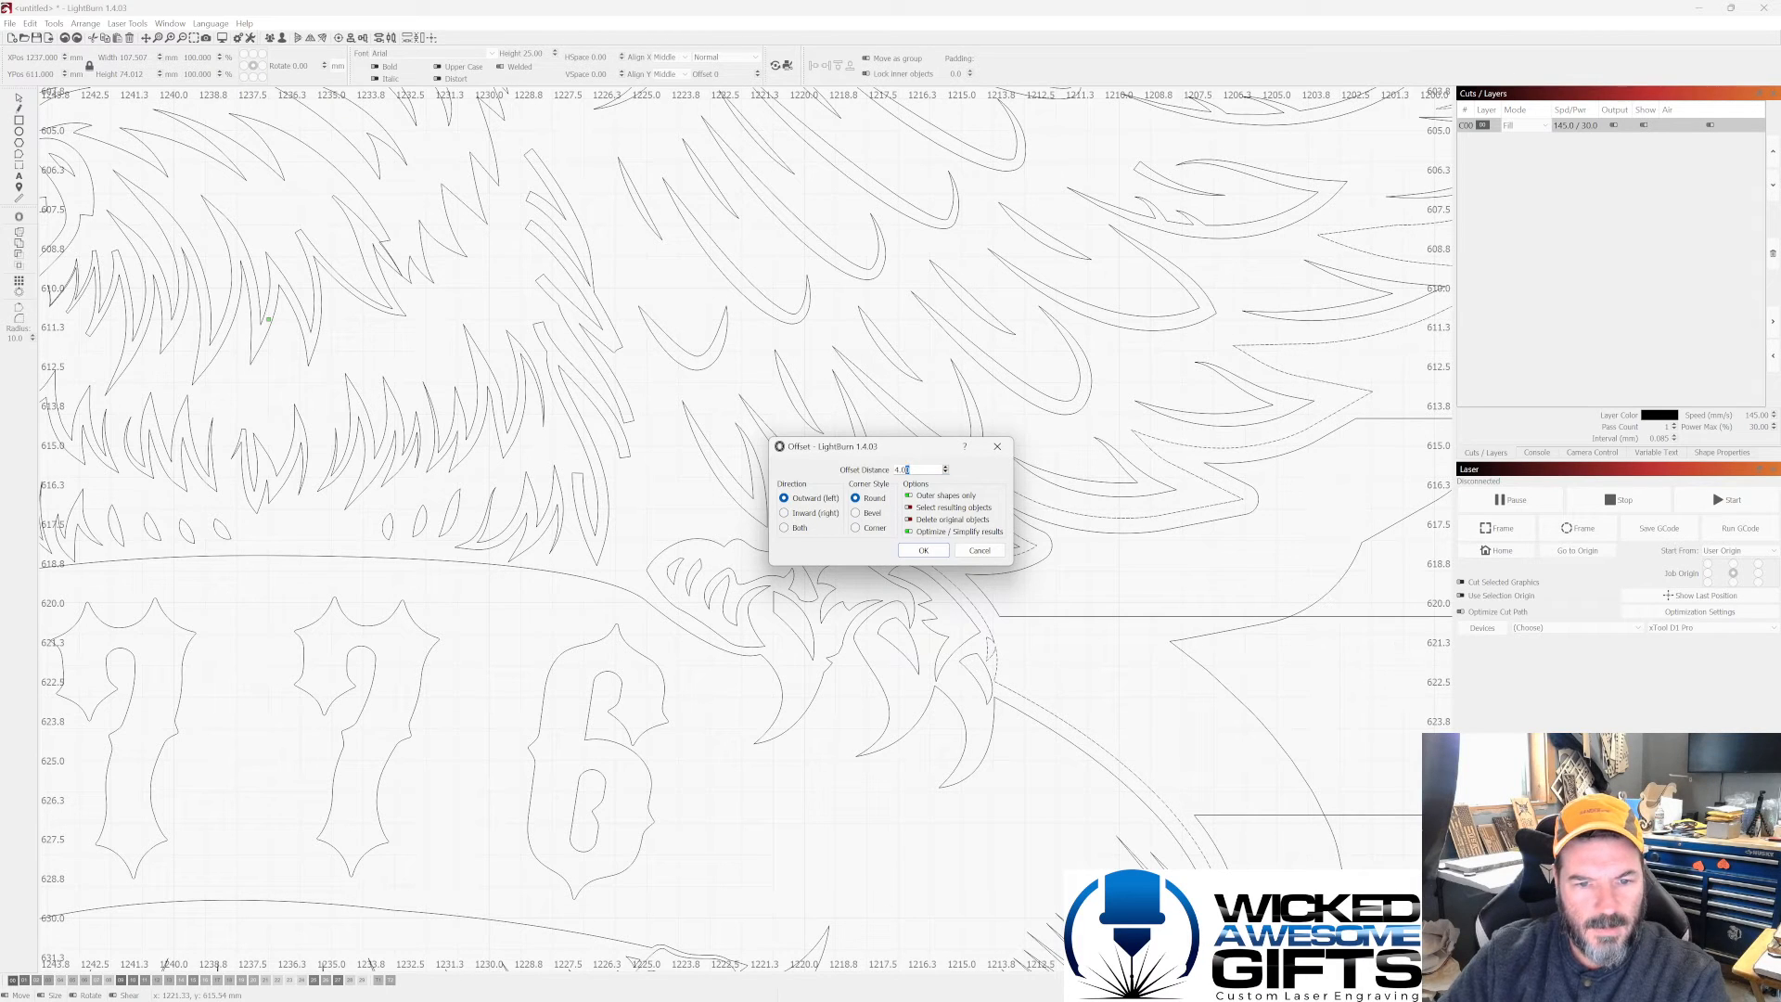
pyautogui.doubleClick(907, 470)
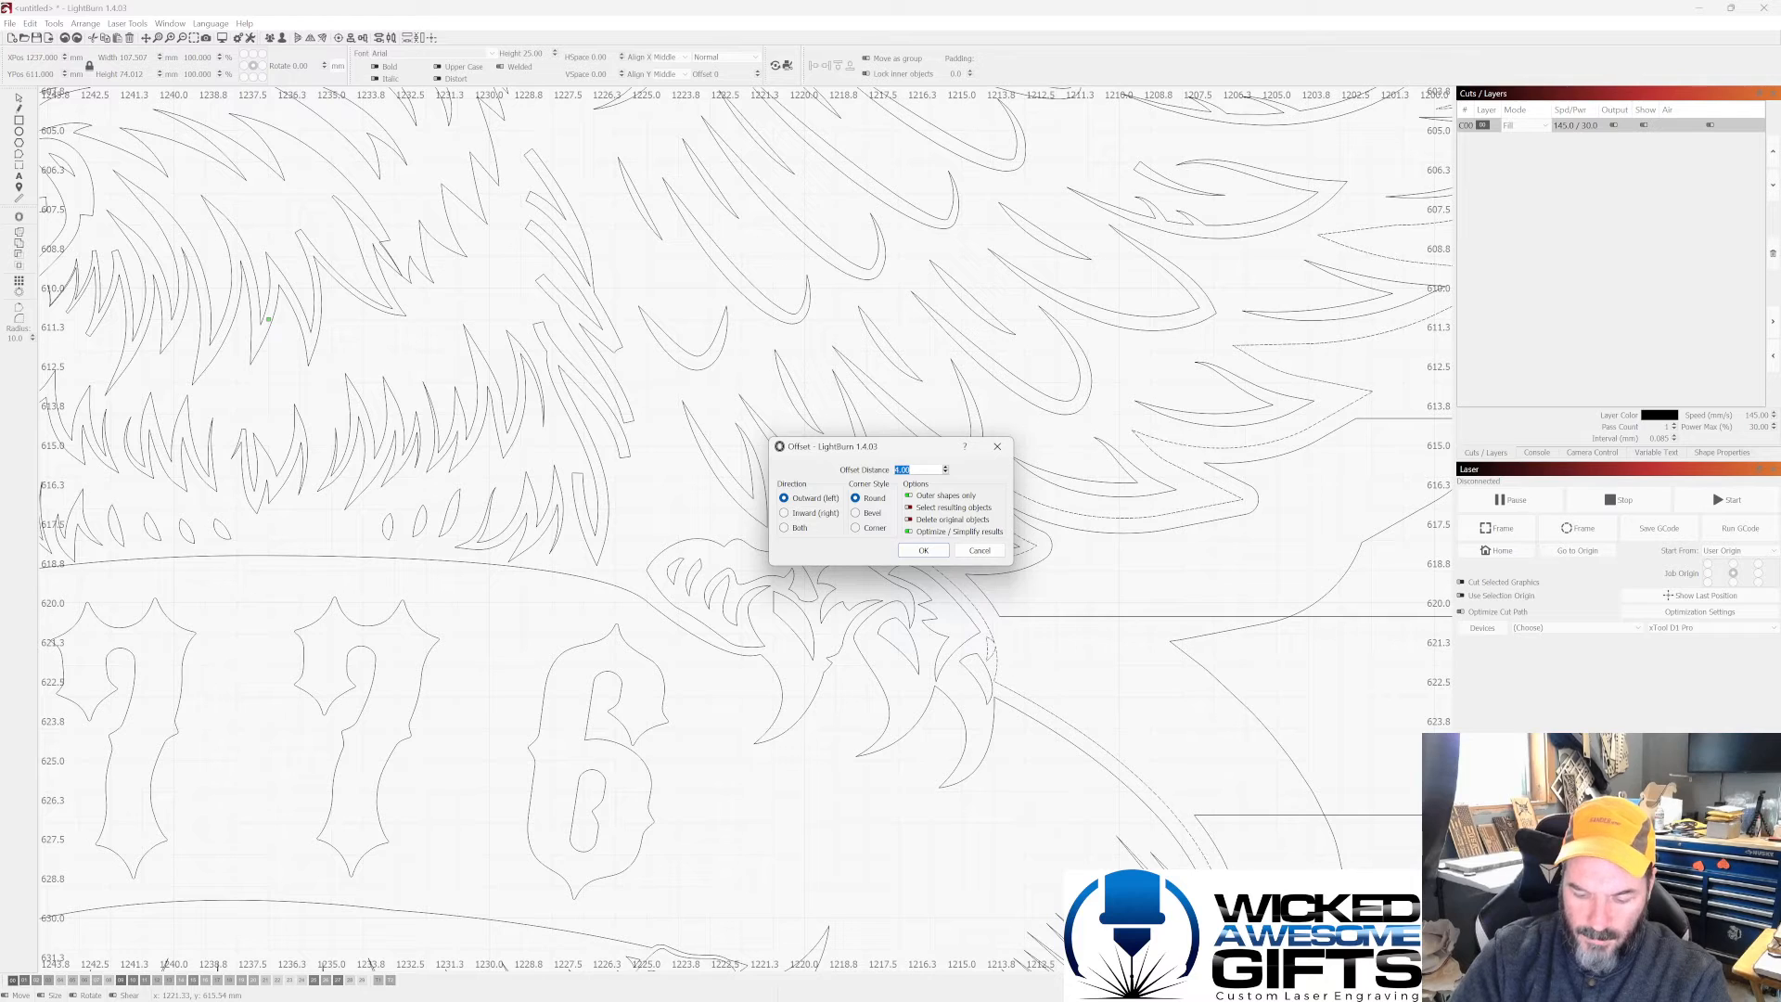
pyautogui.write('25')
pyautogui.press('Return')
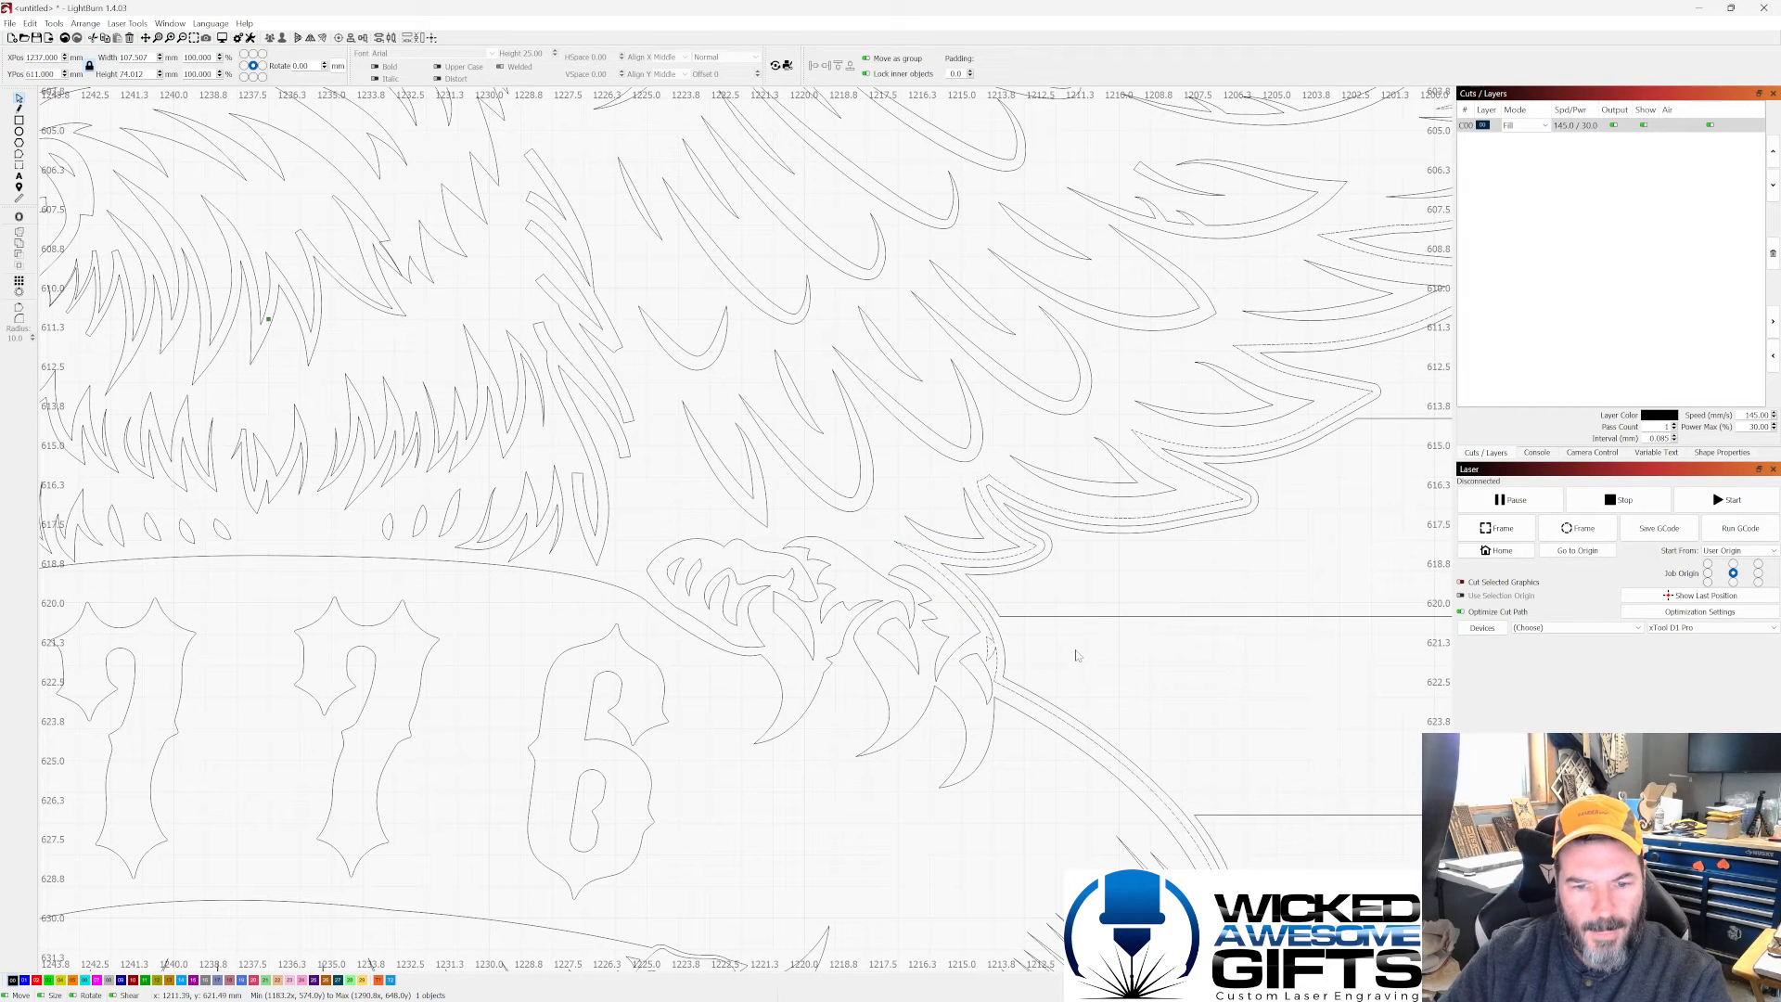
# Step: Examine the double outline around the banner, tail feathers and the wing over the stars, close up and as a whole
pyautogui.scroll(-2, 1039, 623)
pyautogui.scroll(-3, 1002, 624)
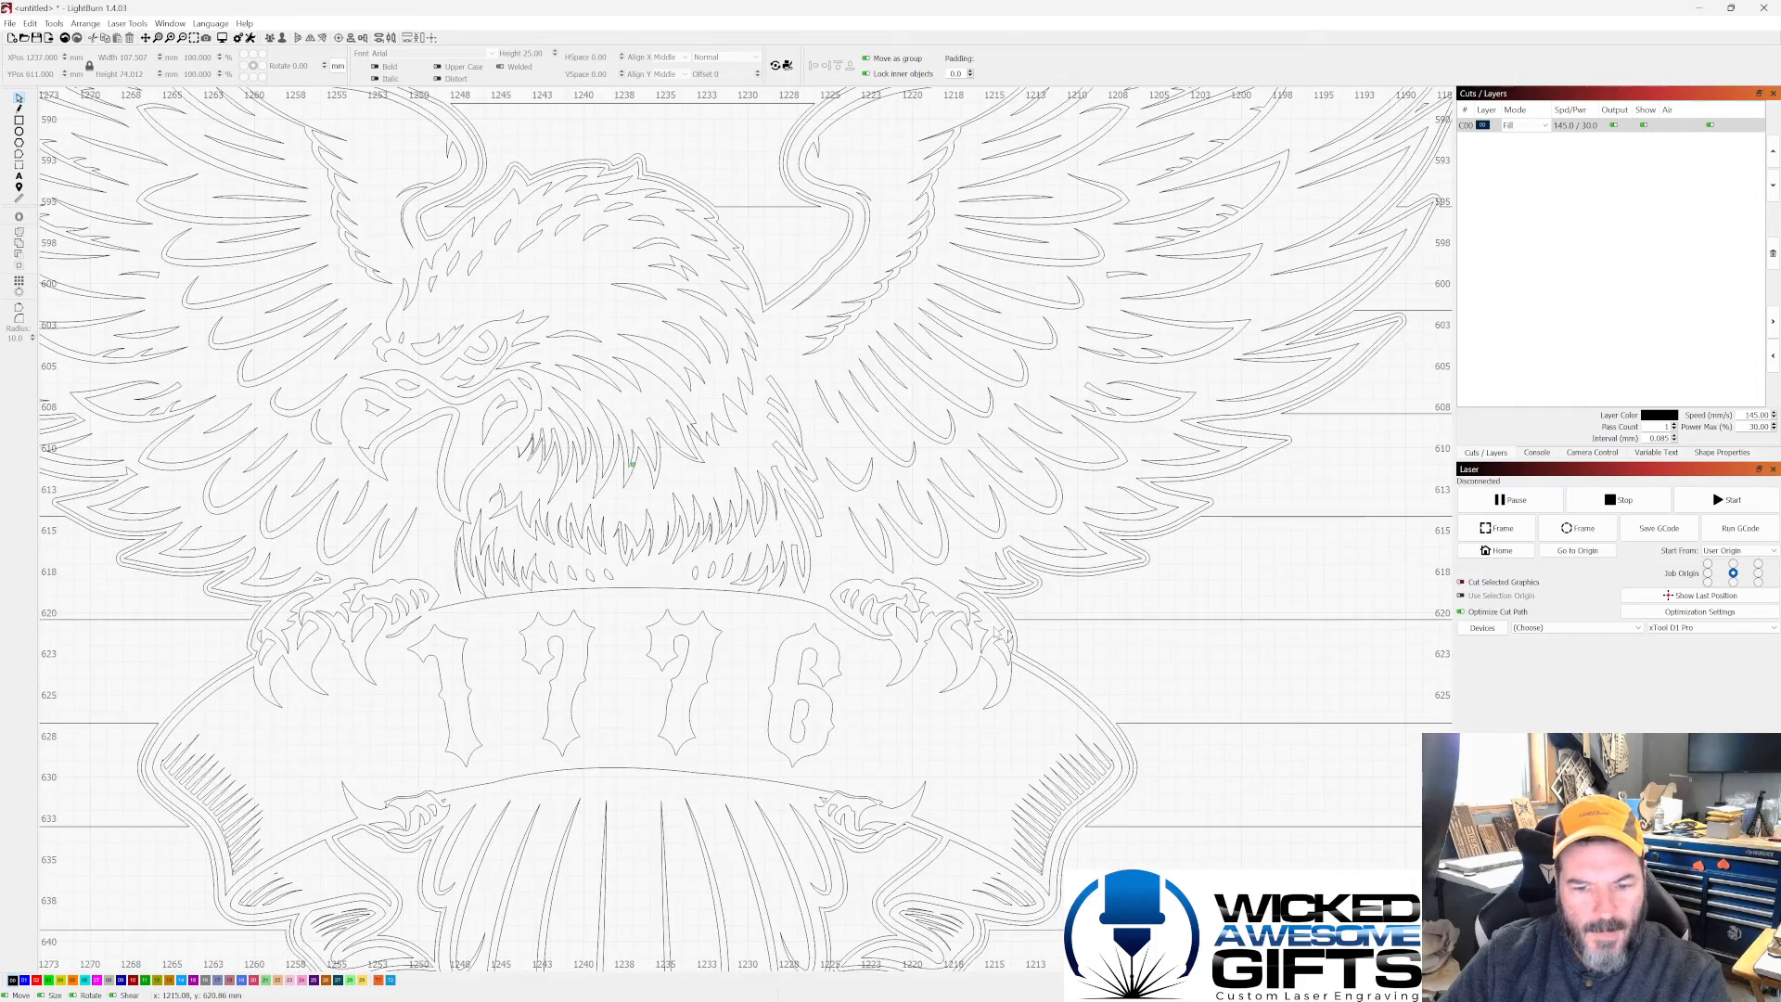
pyautogui.scroll(3, 955, 837)
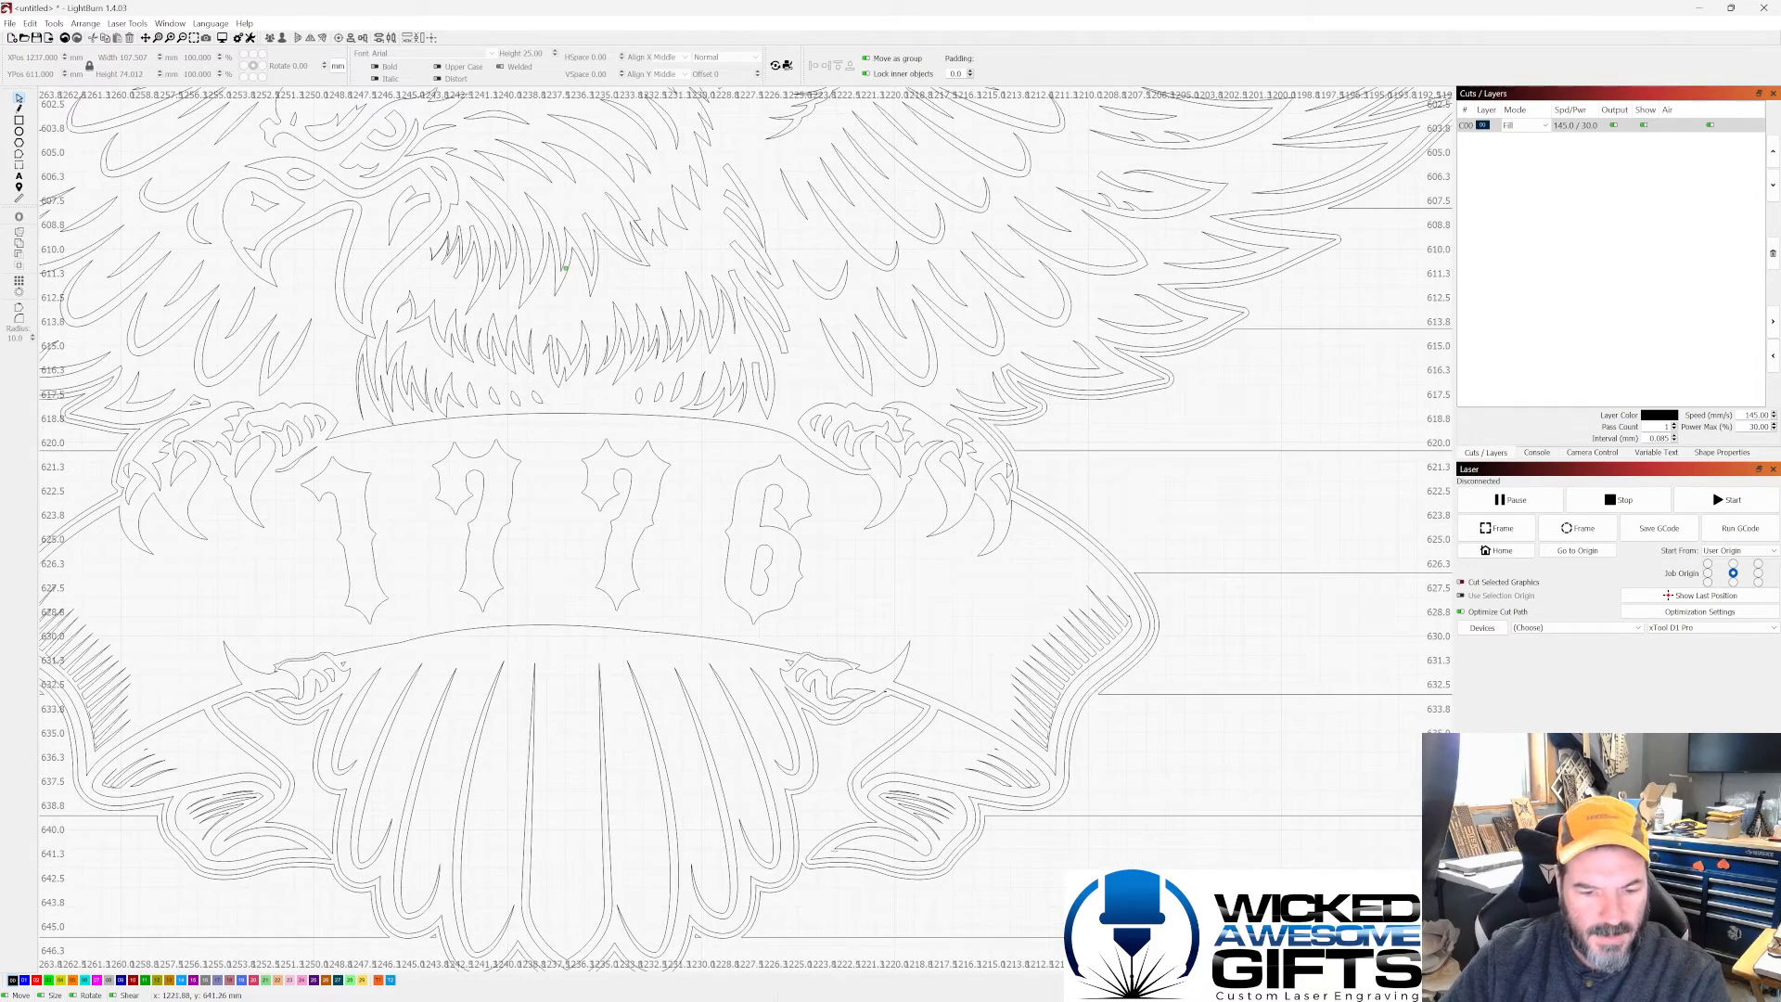
pyautogui.scroll(-1, 809, 863)
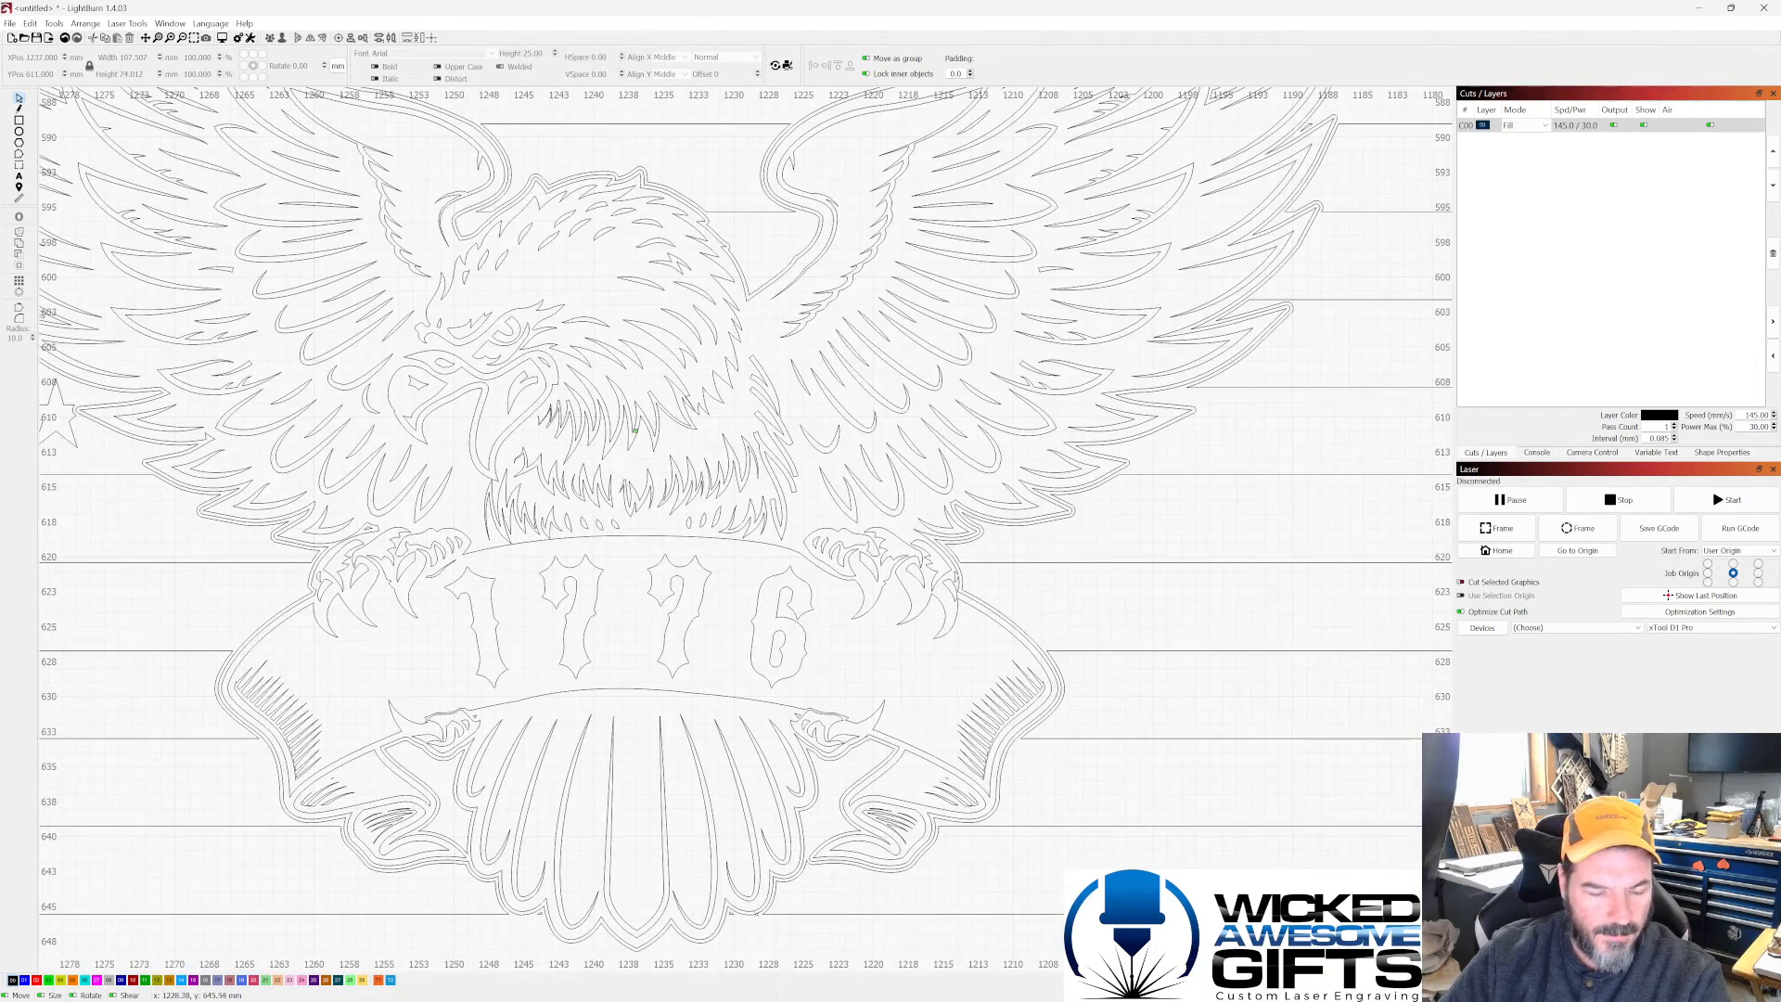
pyautogui.scroll(-2, 769, 913)
pyautogui.scroll(3, 511, 884)
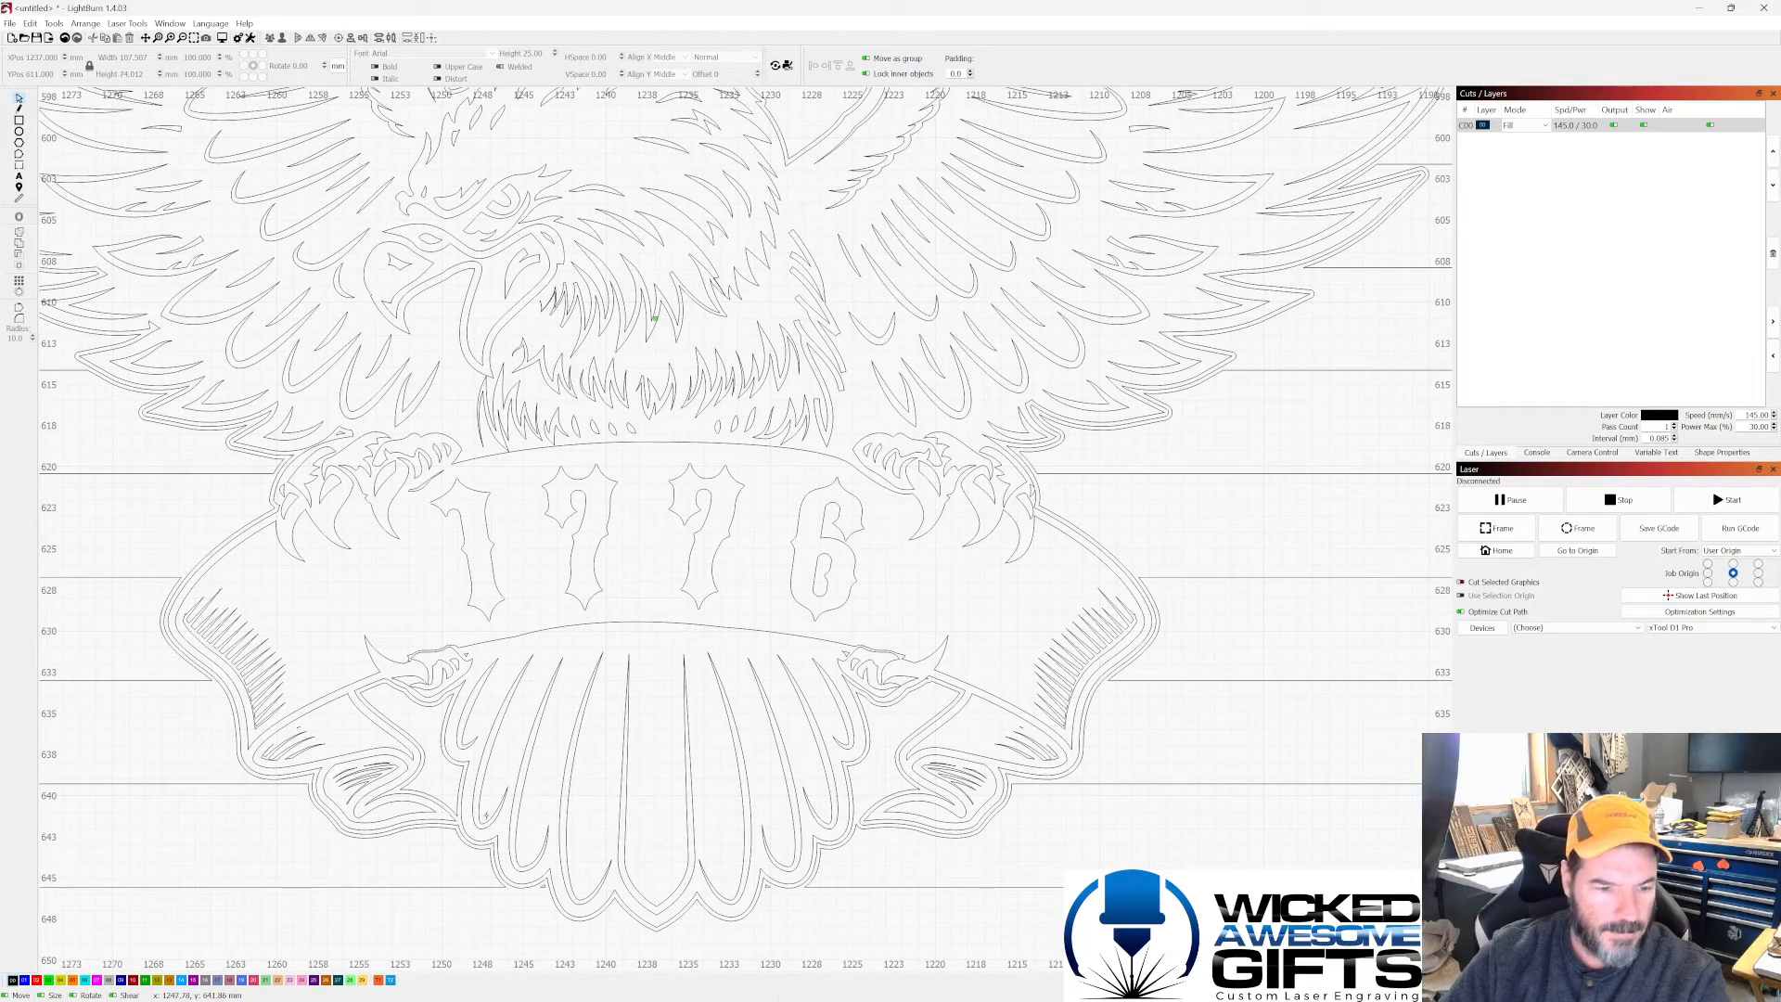
pyautogui.scroll(-4, 441, 671)
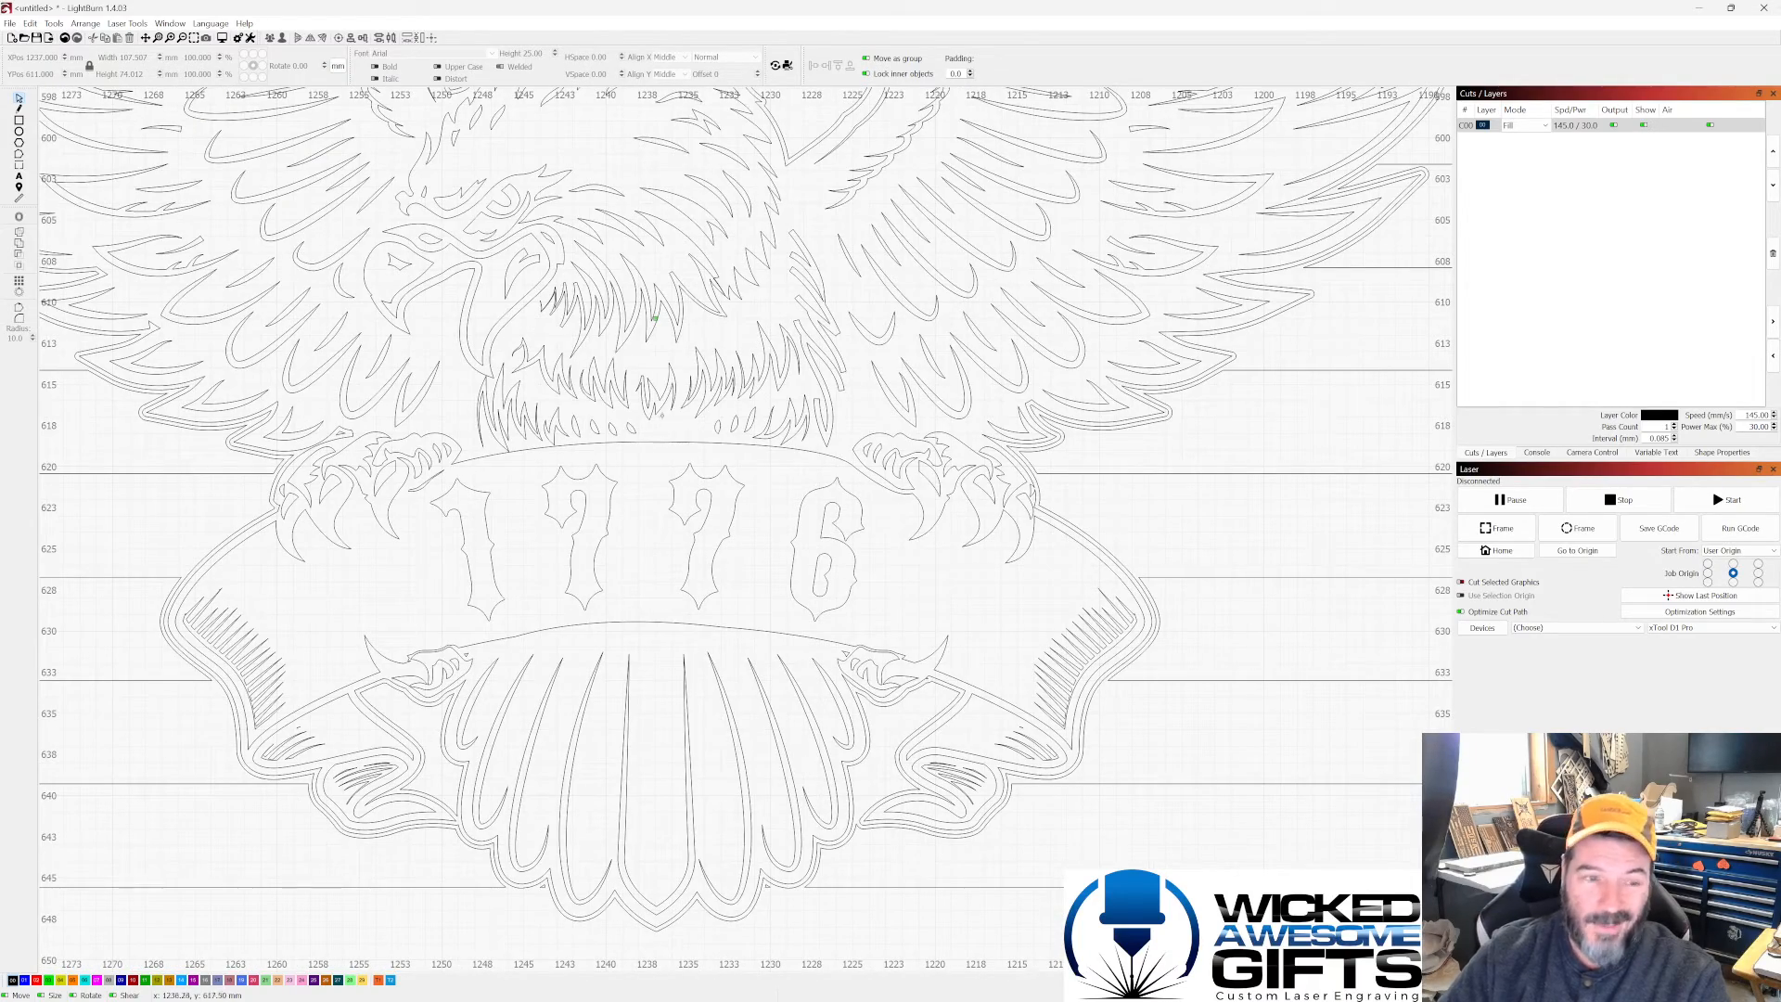
pyautogui.scroll(4, 263, 194)
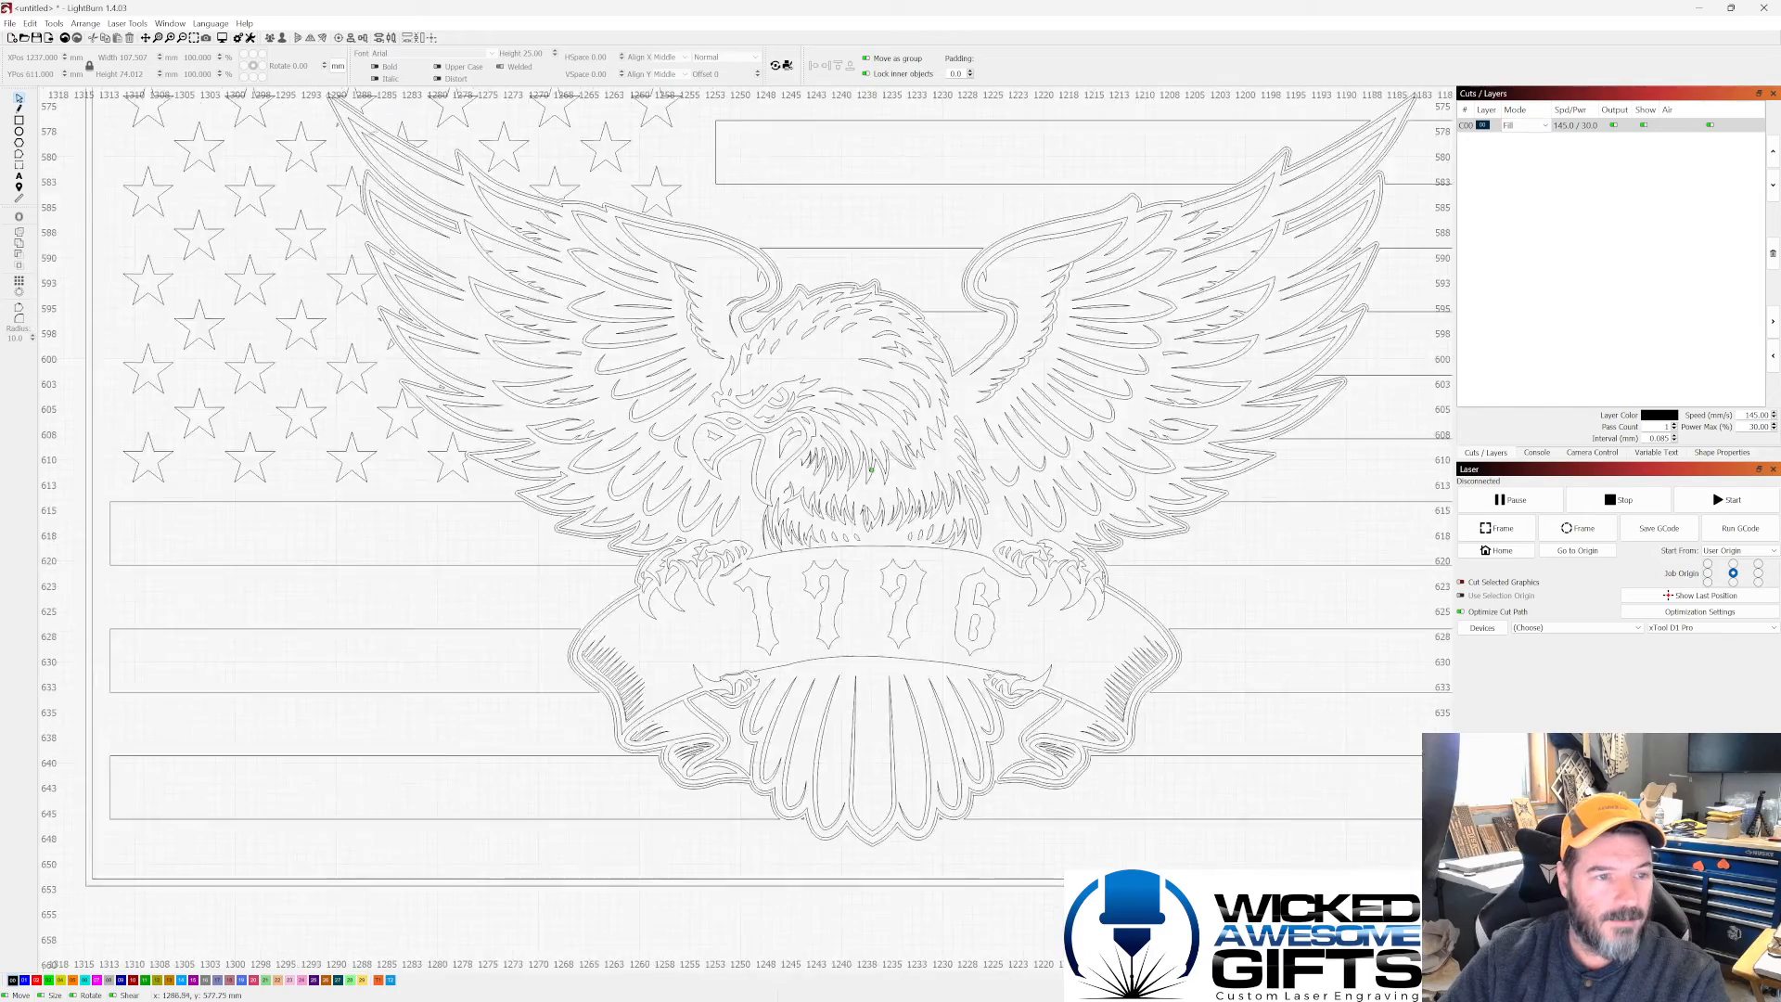
pyautogui.scroll(-3, 489, 205)
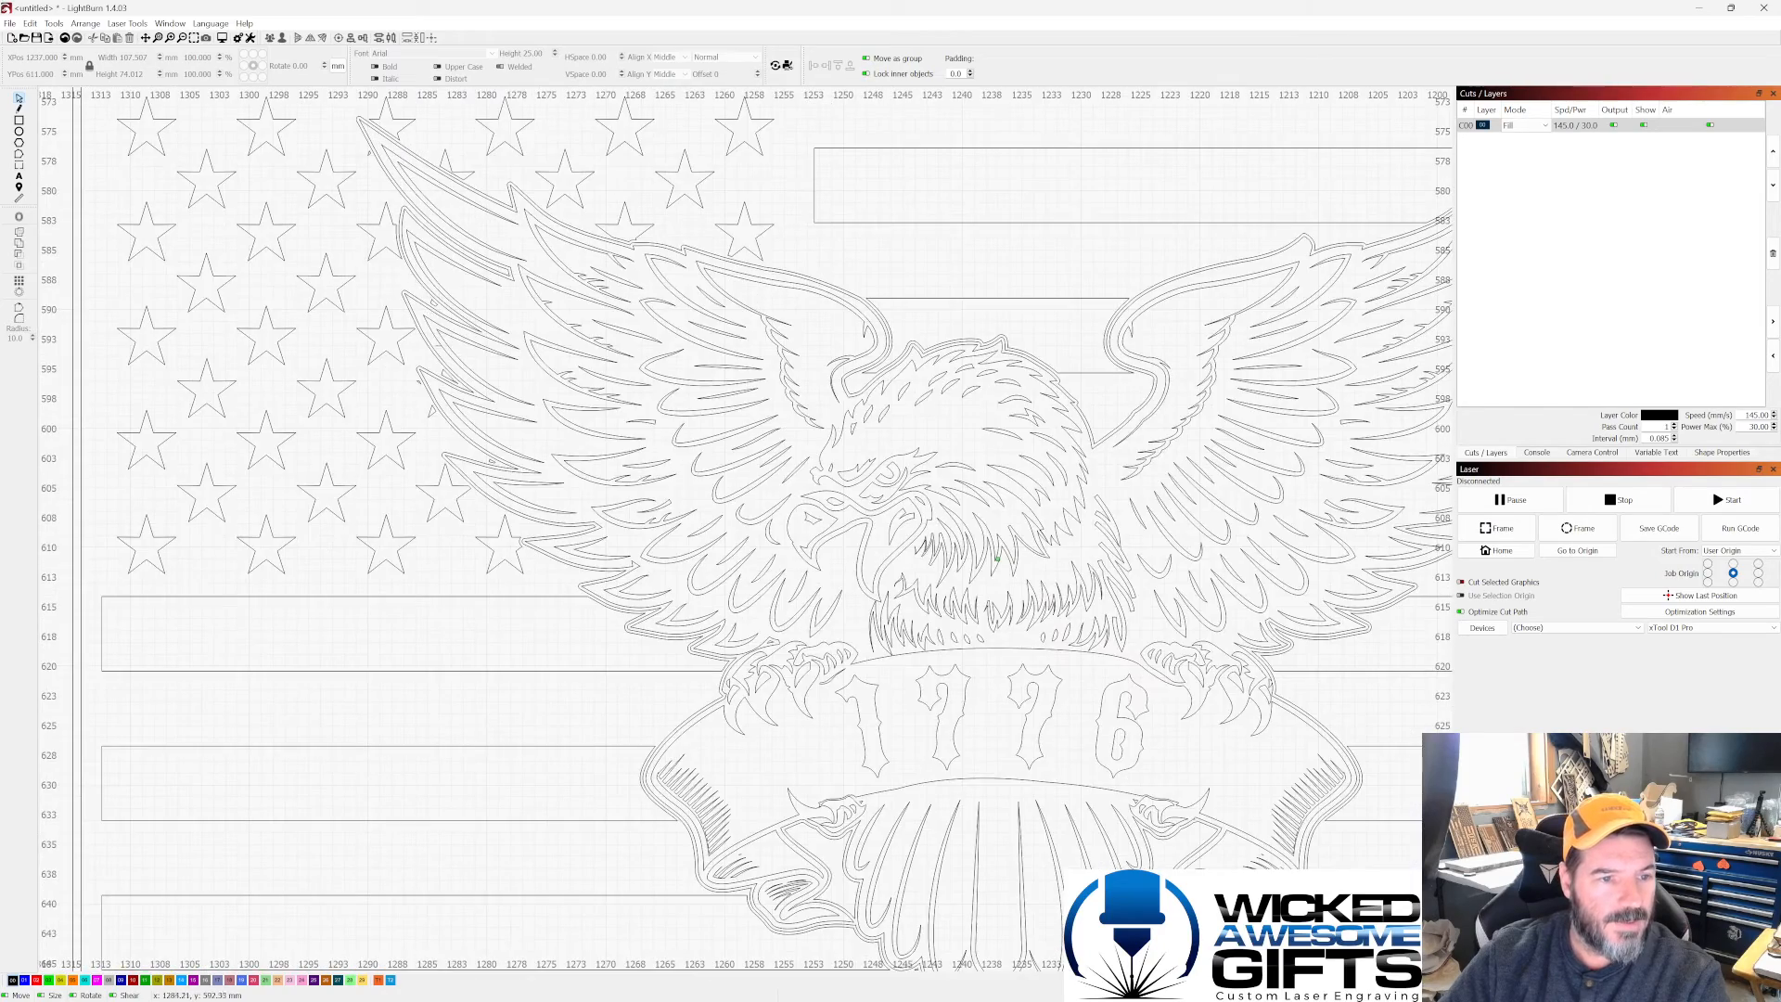
pyautogui.scroll(5, 444, 383)
pyautogui.scroll(-3, 495, 459)
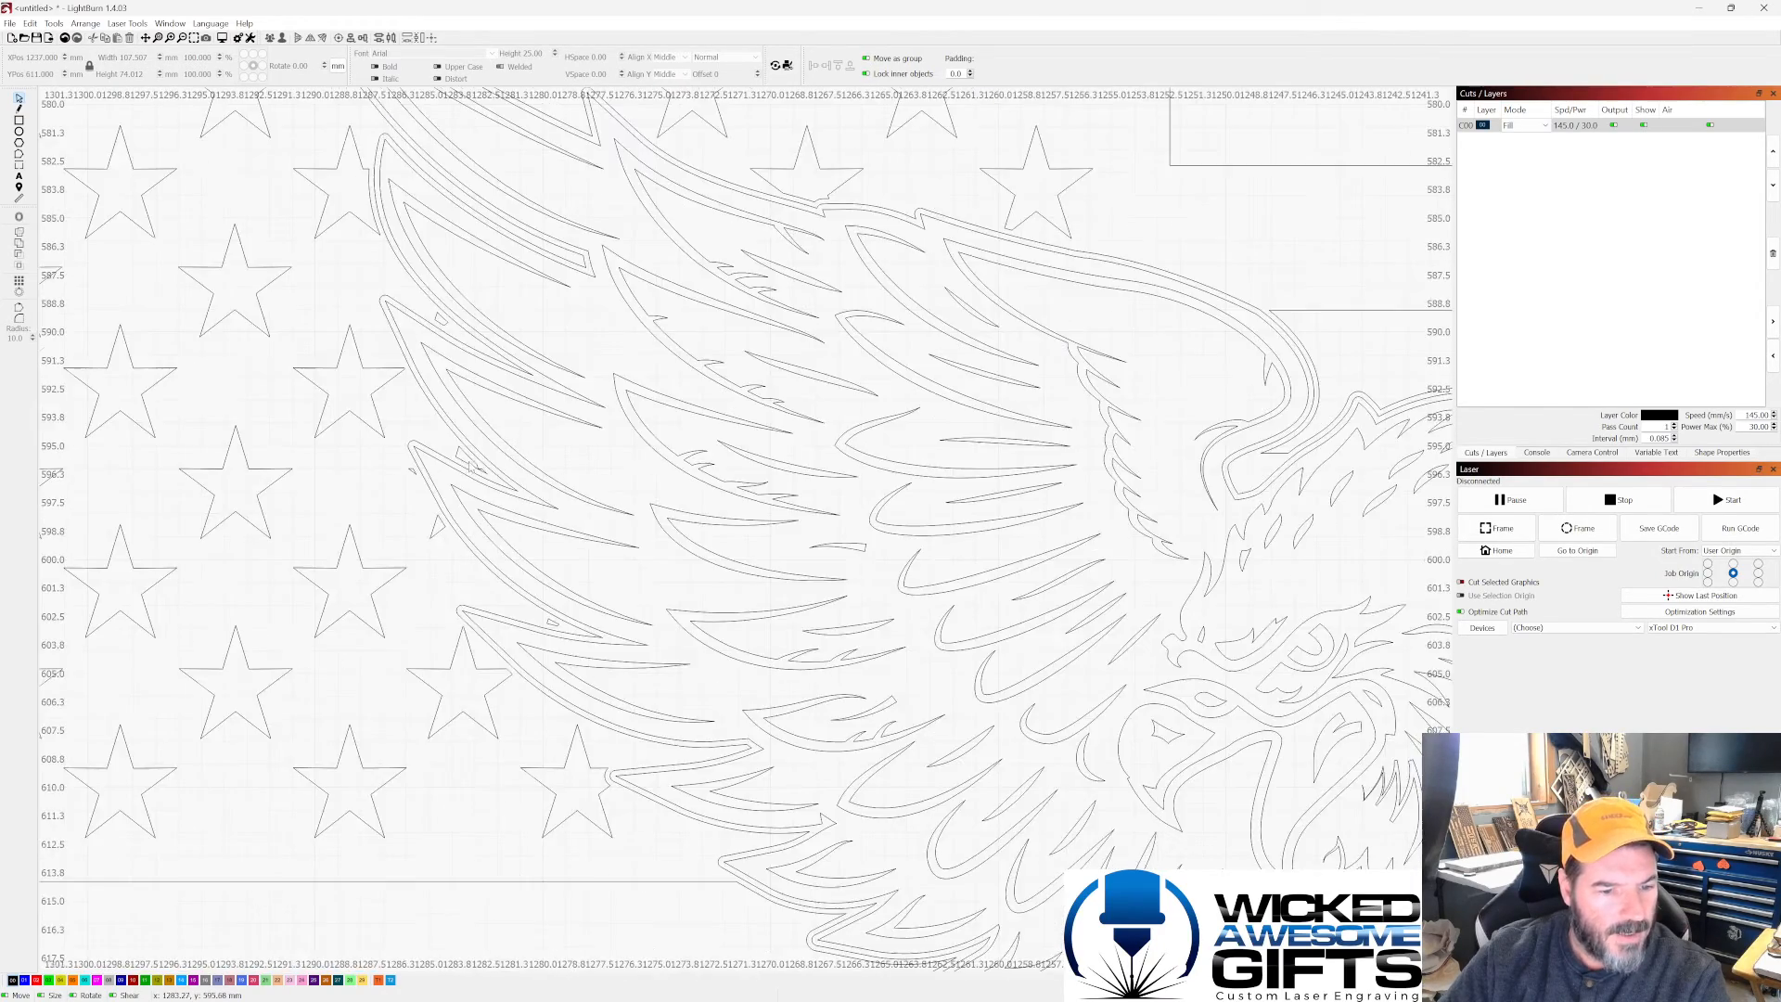
pyautogui.scroll(4, 634, 662)
pyautogui.scroll(-3, 633, 662)
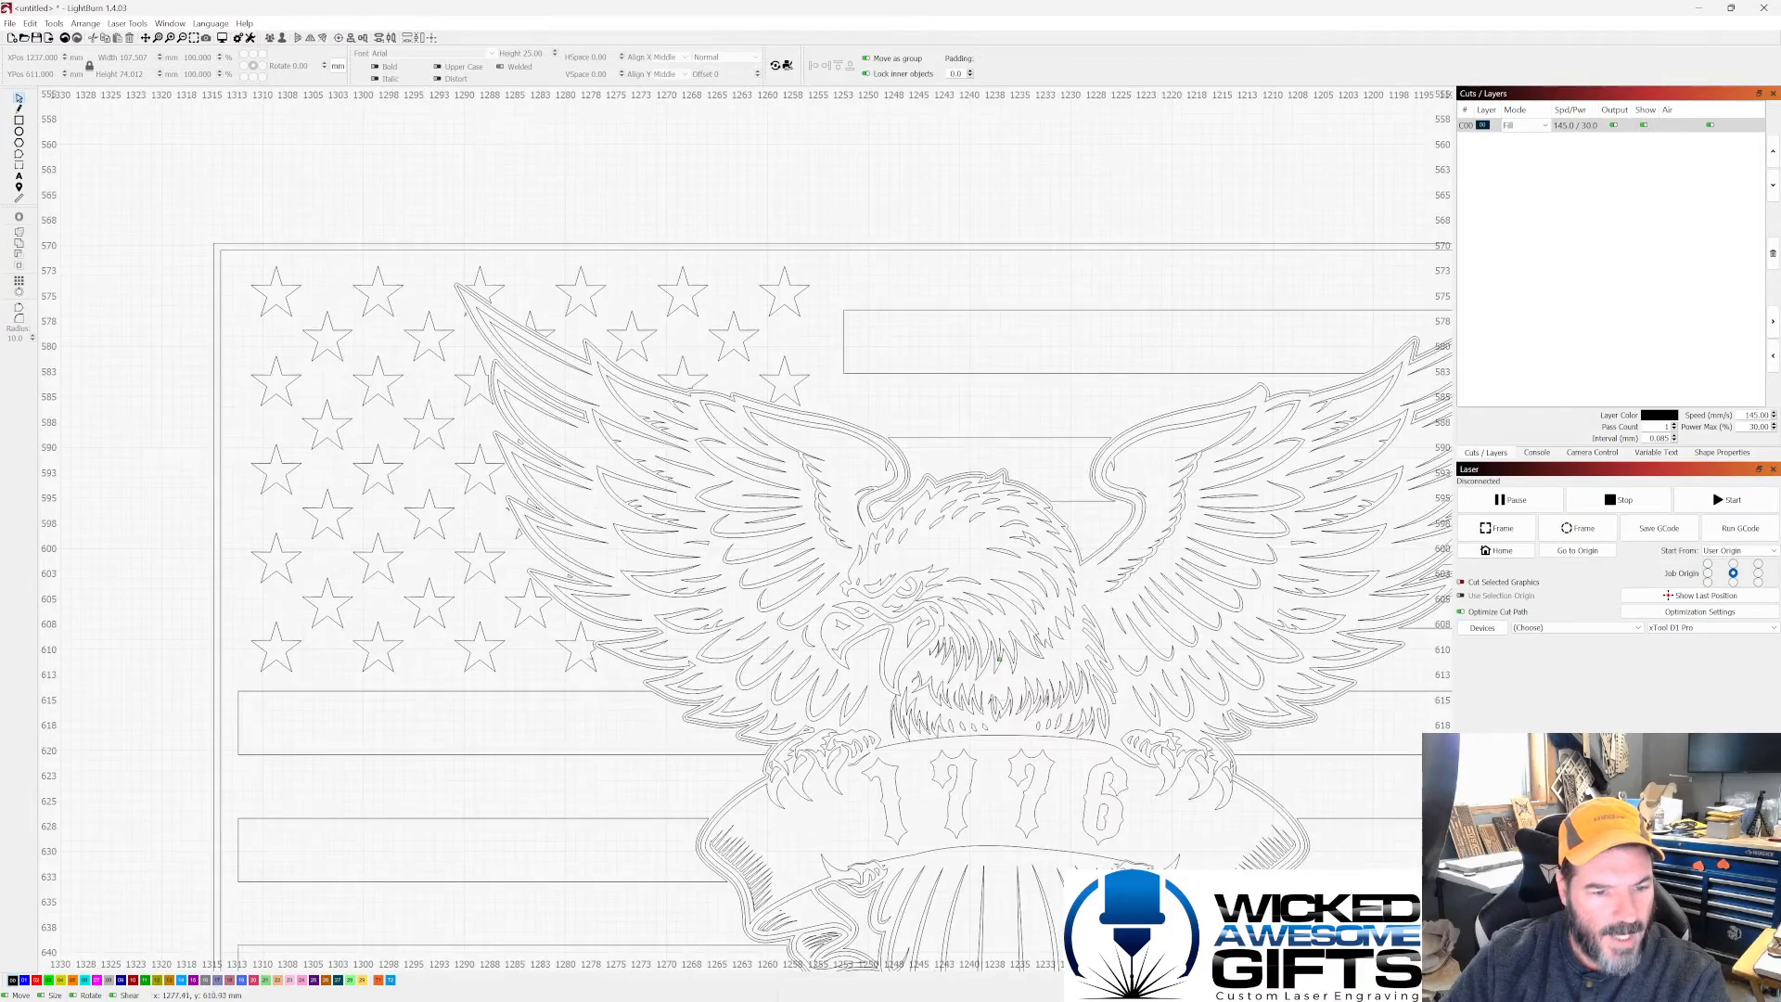
# Step: Select the outer offset outline and compare it with the original silhouette along the lower wing feathers and talons
pyautogui.scroll(4, 593, 597)
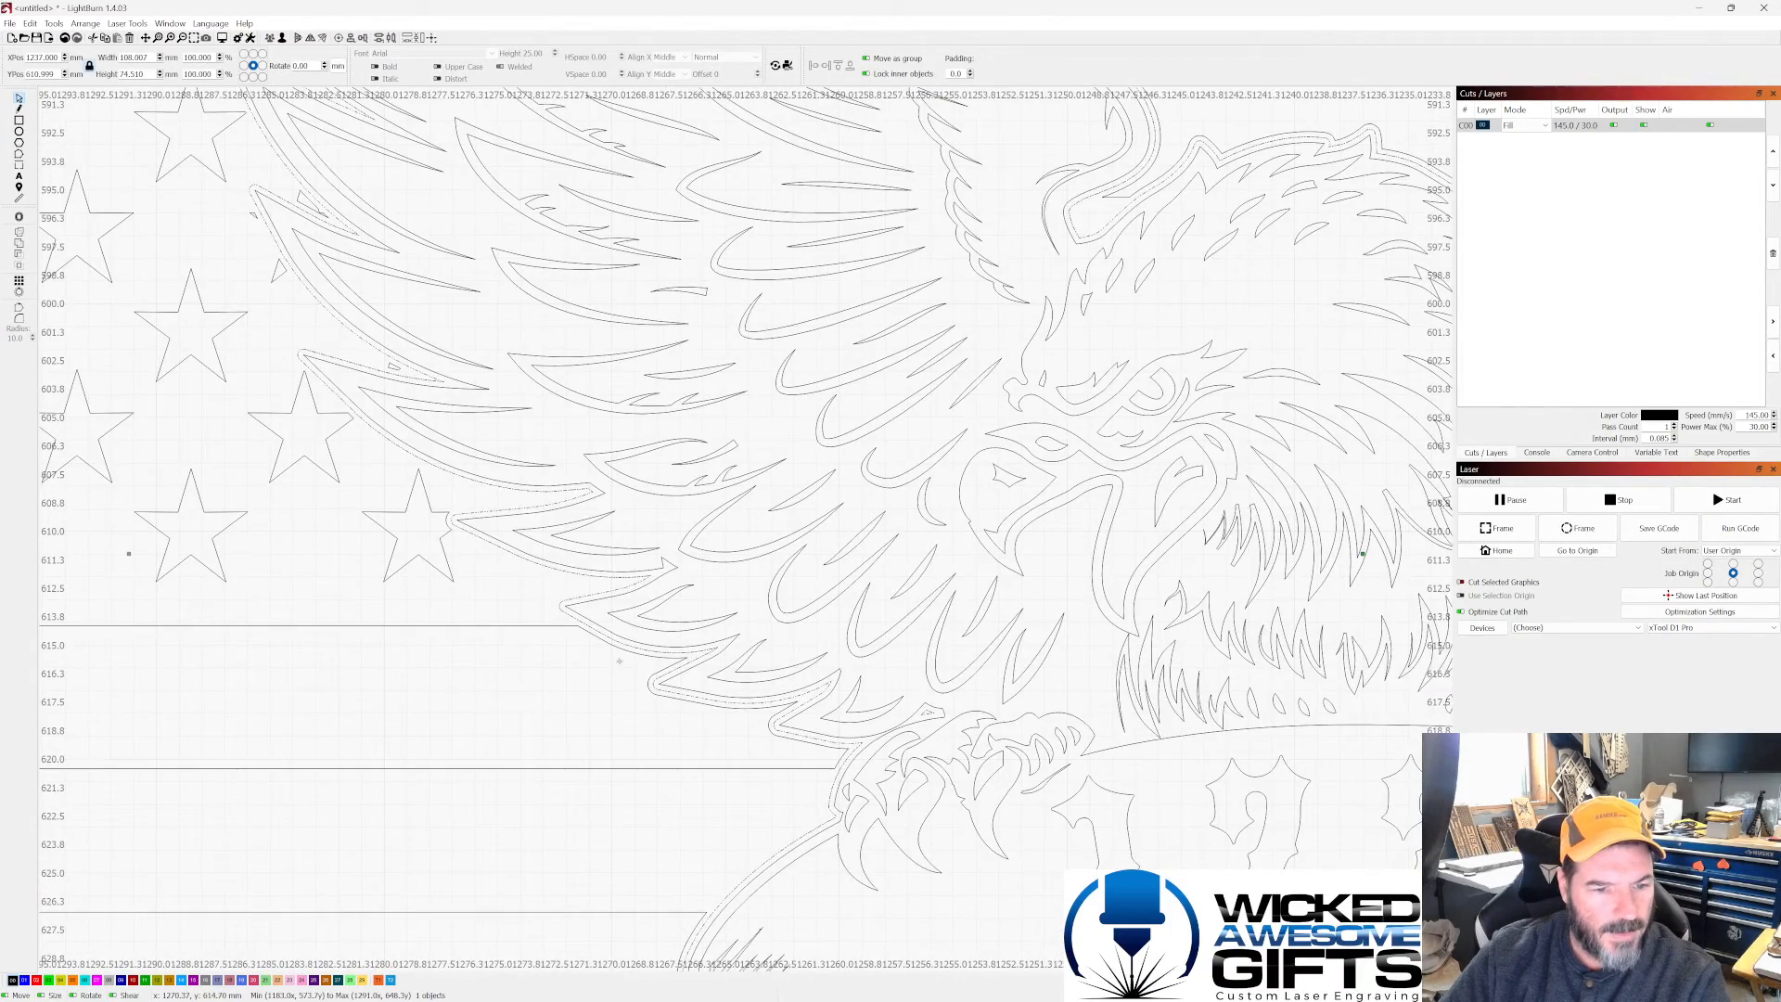
pyautogui.scroll(3, 593, 598)
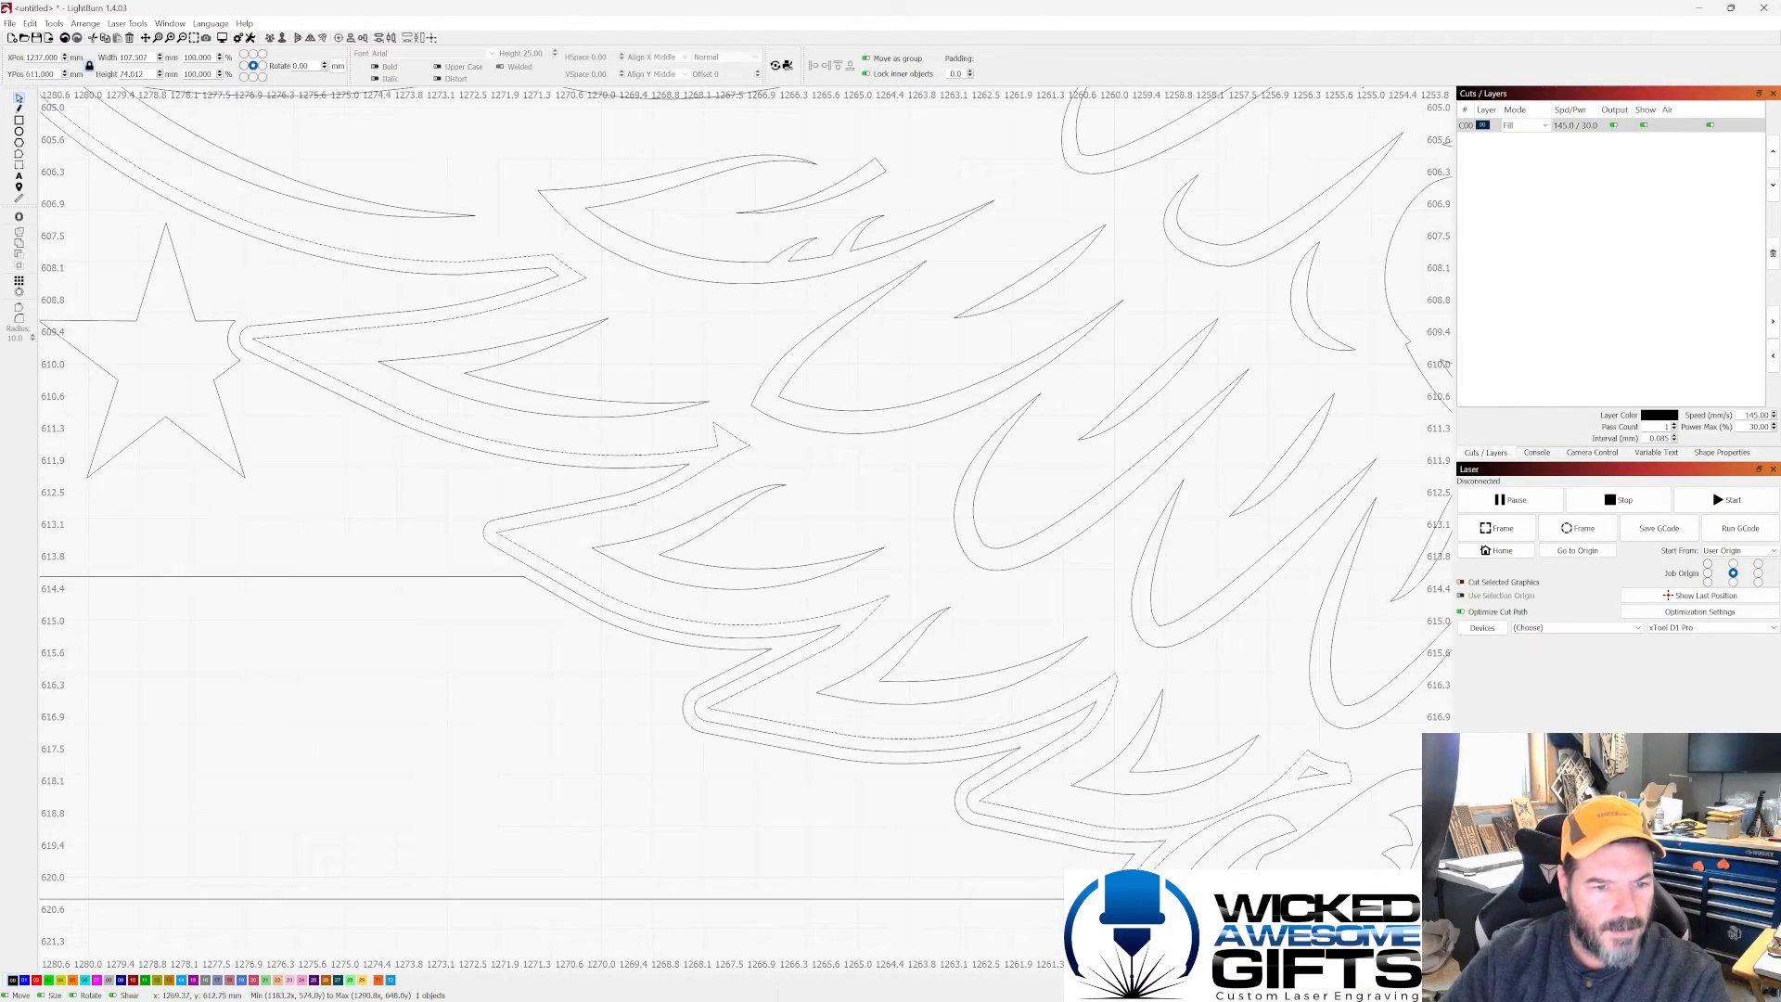
pyautogui.scroll(-4, 576, 545)
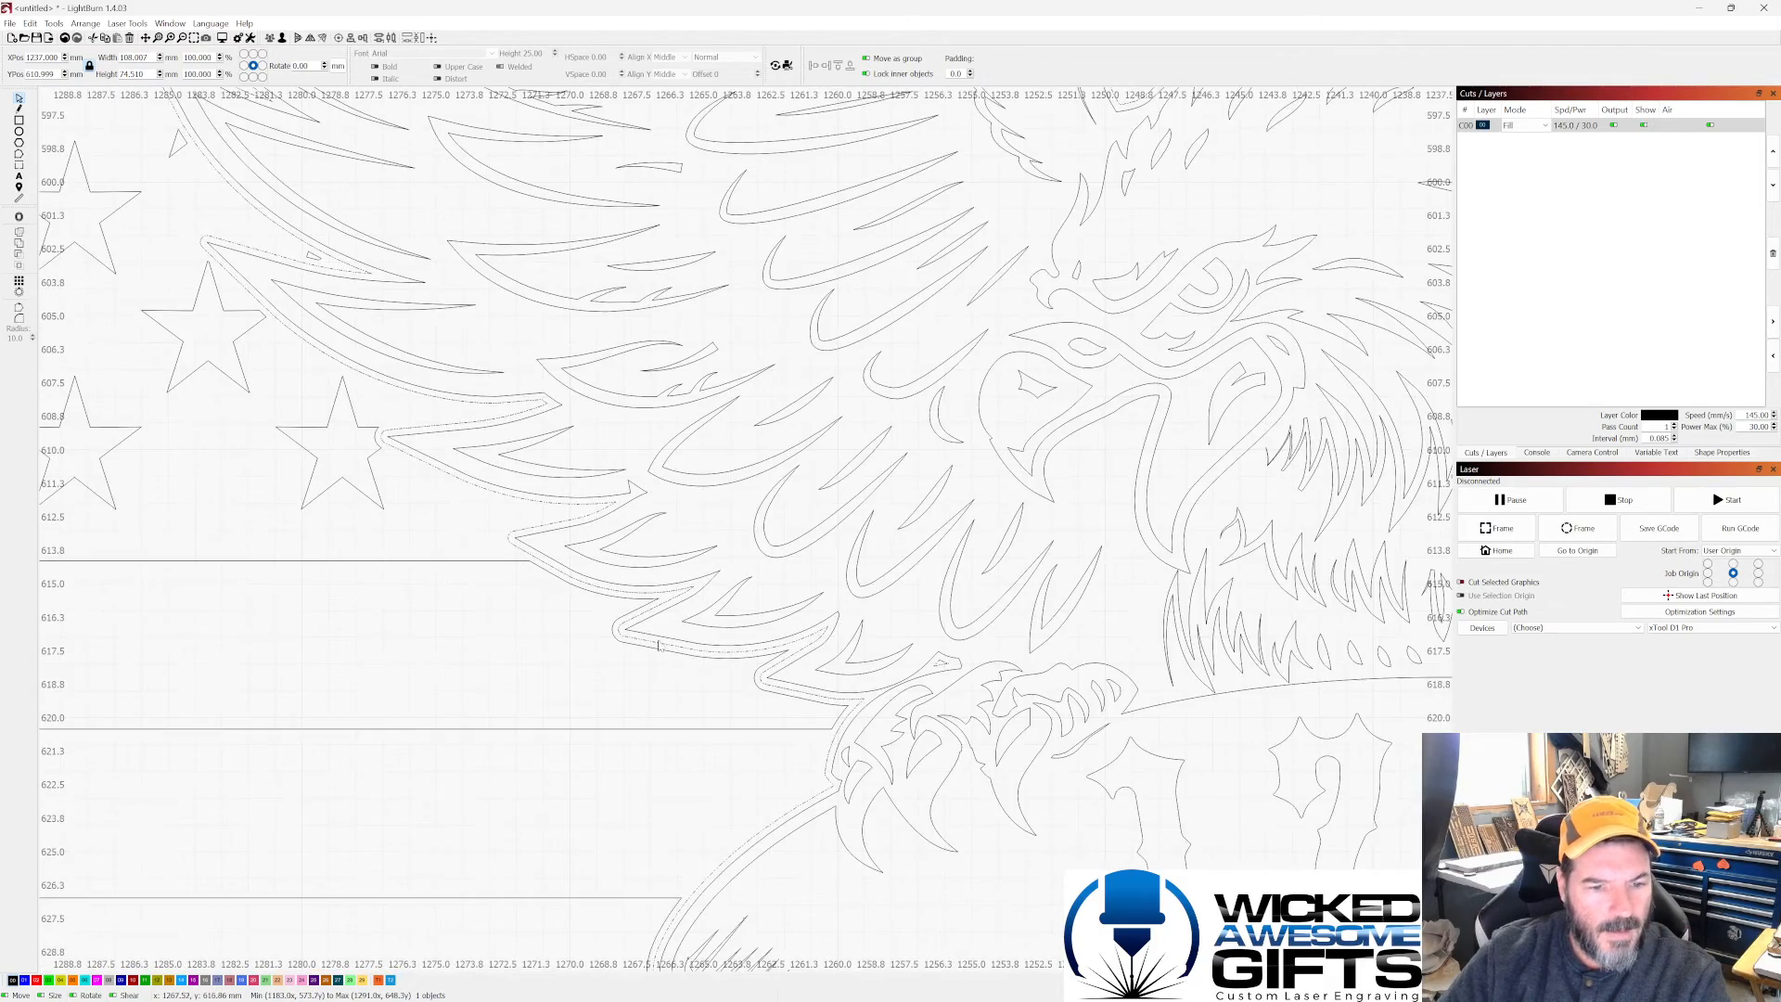
pyautogui.scroll(2, 613, 644)
pyautogui.scroll(2, 861, 770)
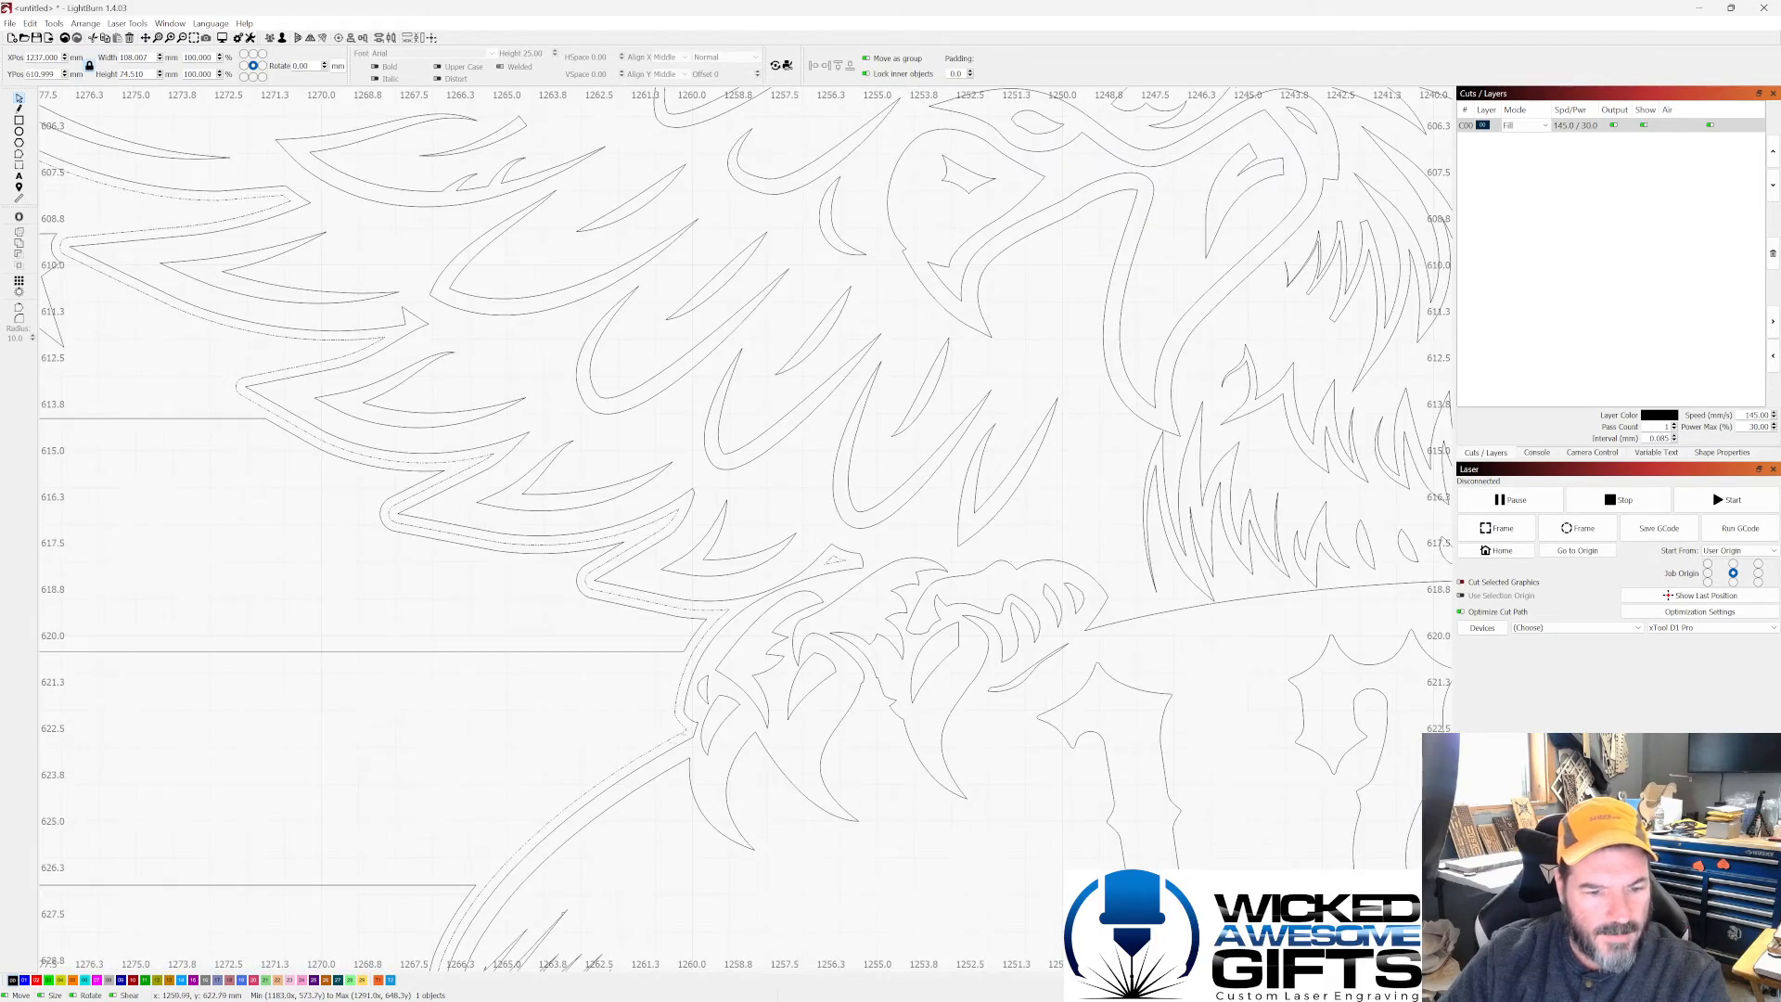
pyautogui.scroll(-3, 682, 728)
pyautogui.scroll(-2, 686, 788)
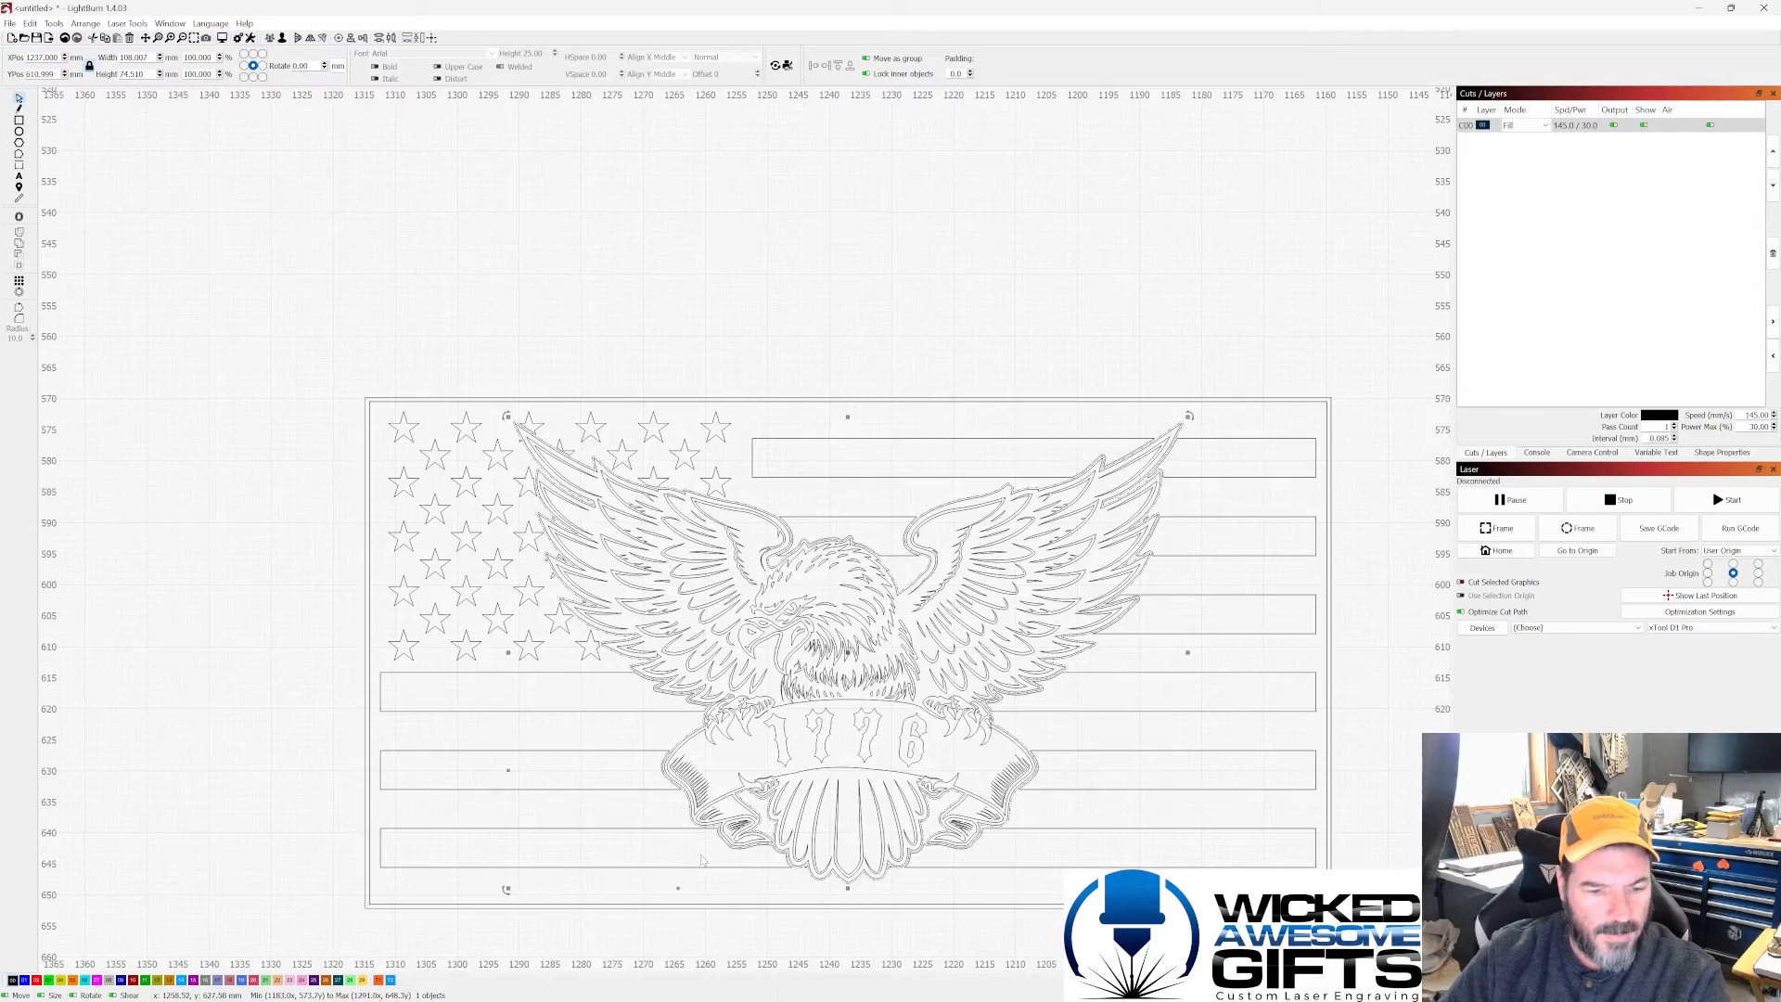
# Step: Check the selected offset outline around the banner ends, ribbon folds and tail feathers, ending with the whole design in view
pyautogui.scroll(3, 699, 879)
pyautogui.scroll(2, 714, 830)
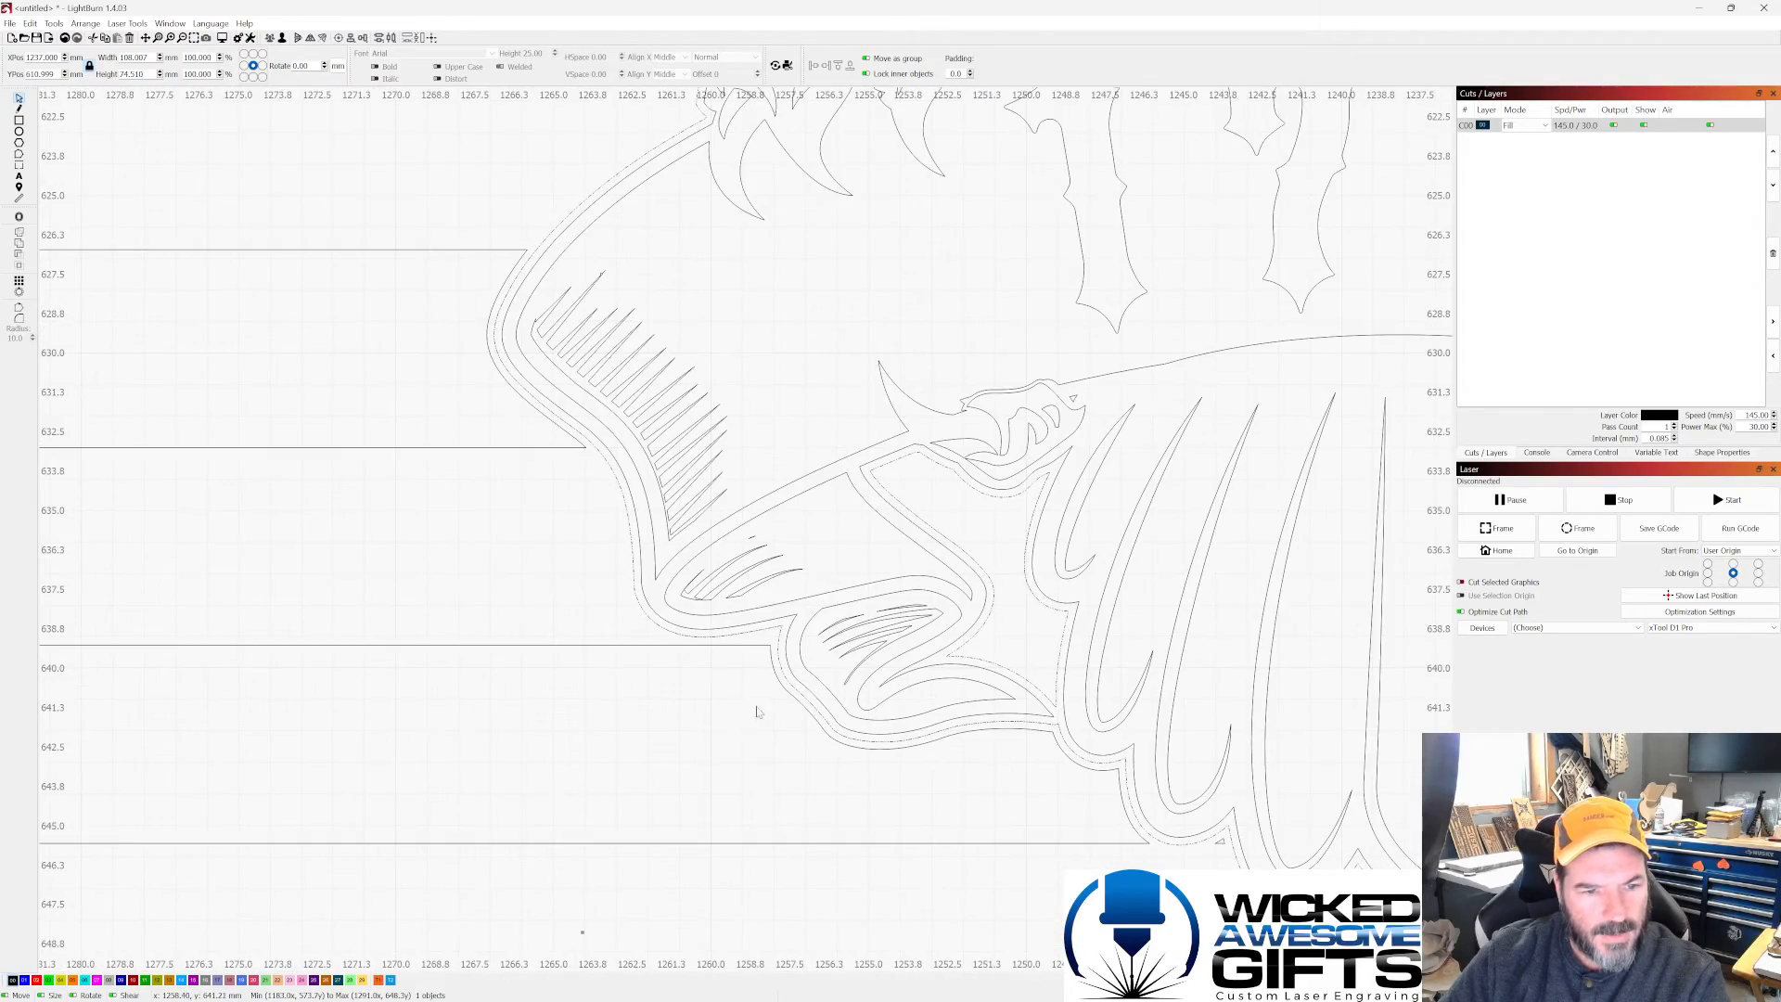
pyautogui.scroll(-2, 927, 737)
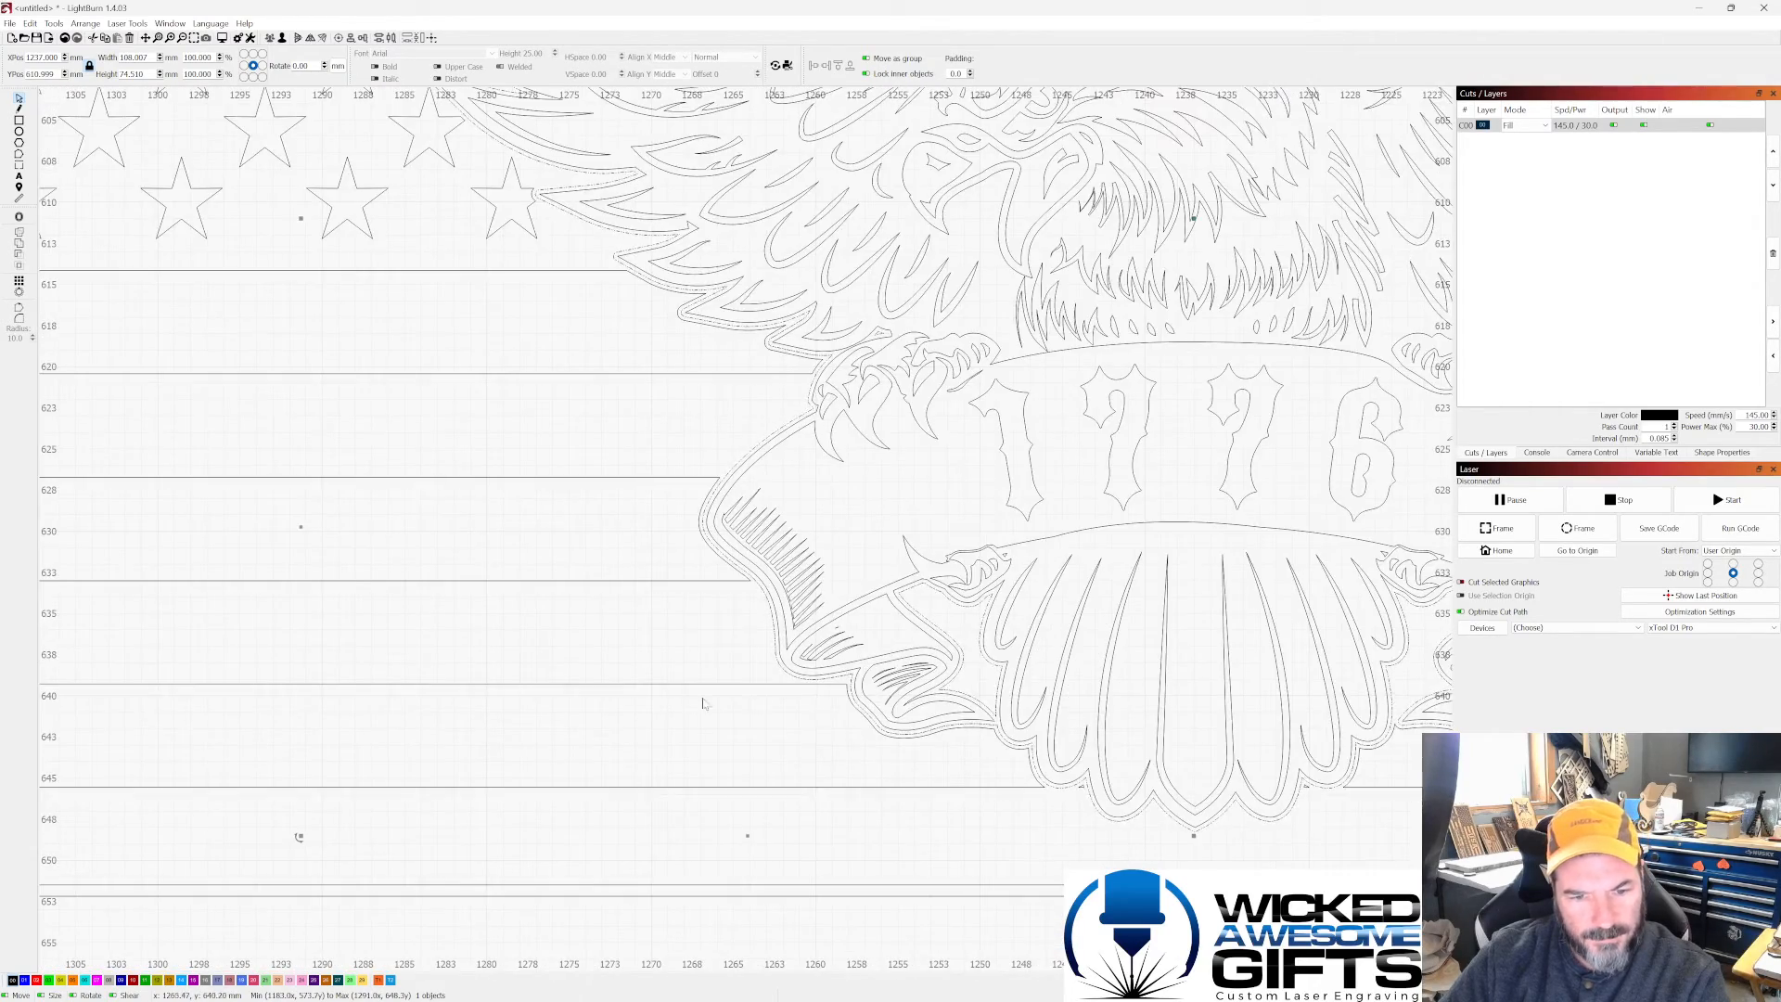
pyautogui.scroll(-3, 702, 703)
pyautogui.scroll(4, 1002, 725)
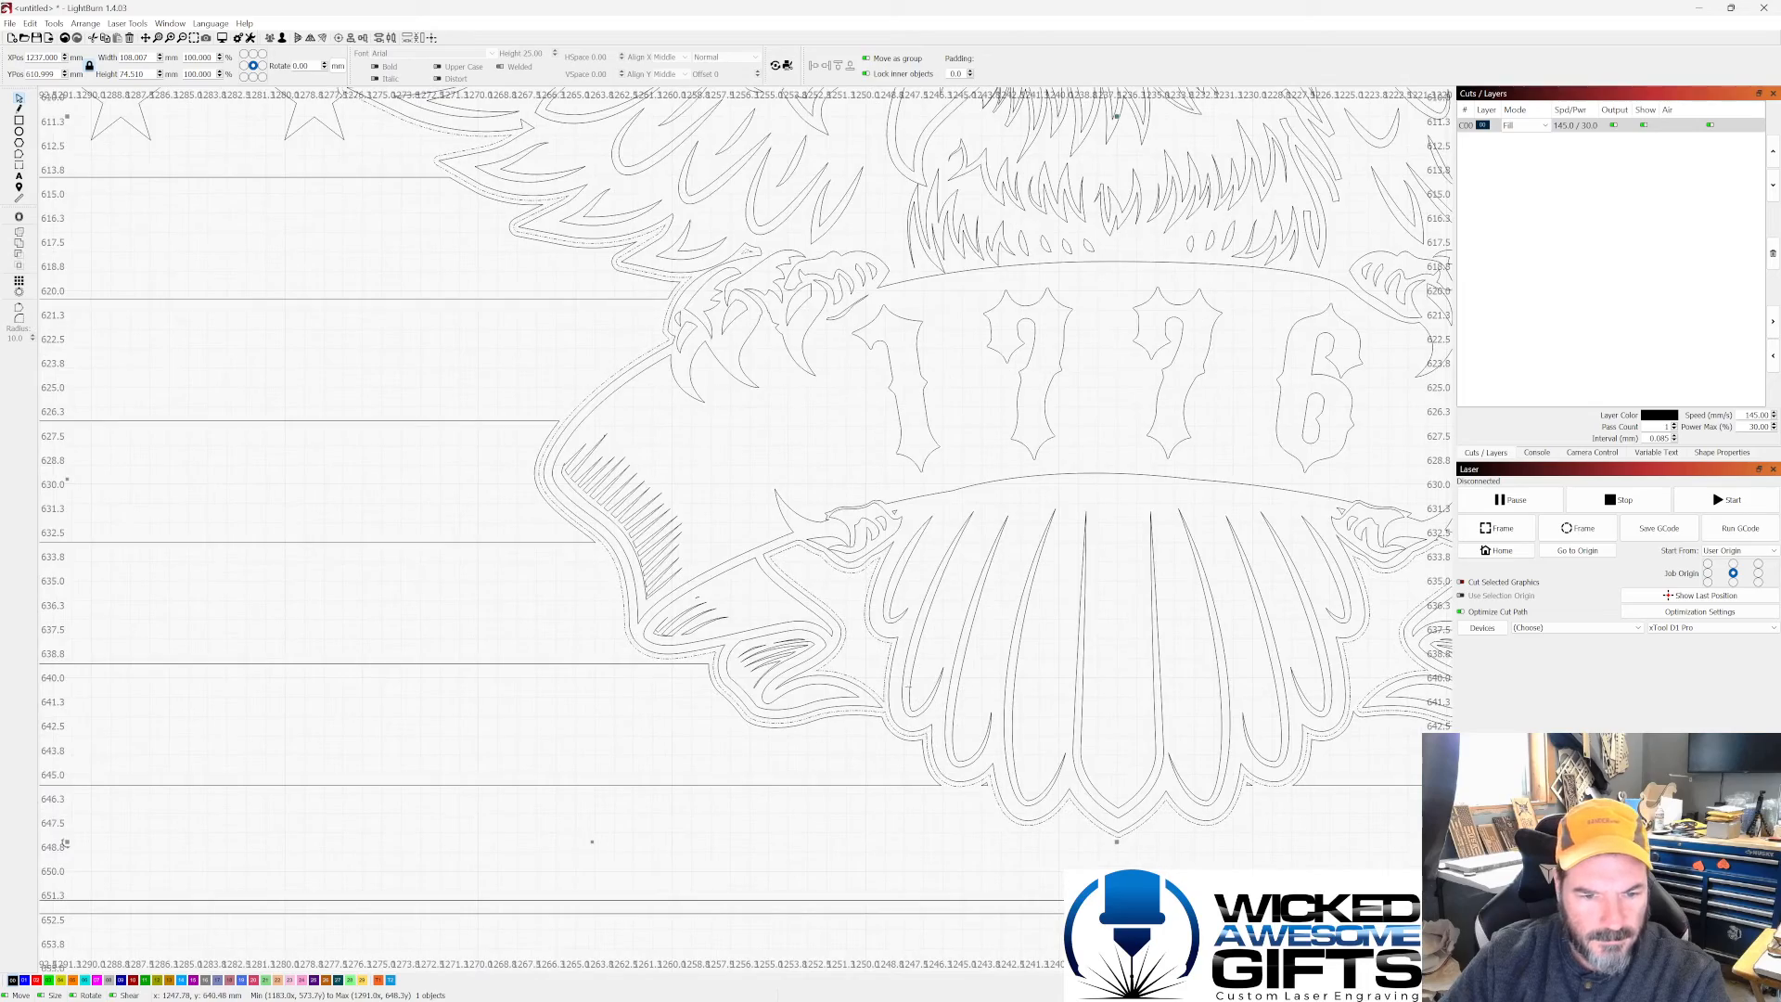
pyautogui.scroll(-3, 858, 666)
pyautogui.scroll(3, 1383, 677)
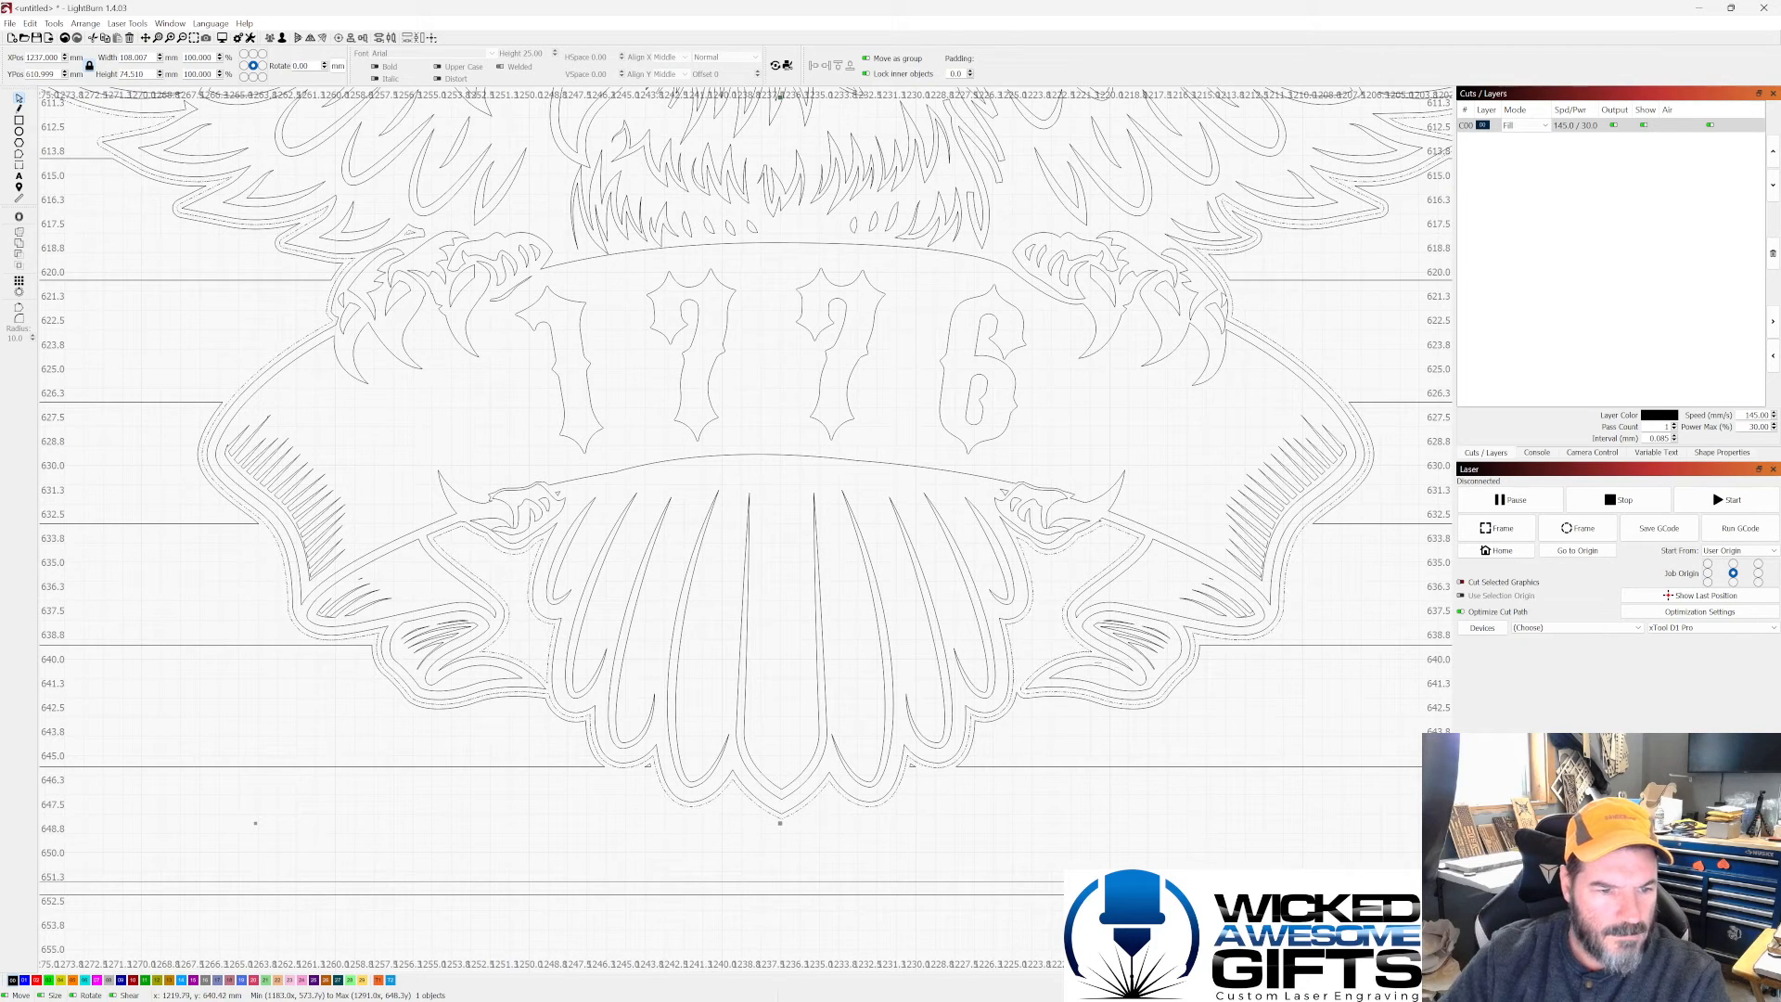
pyautogui.scroll(2, 528, 664)
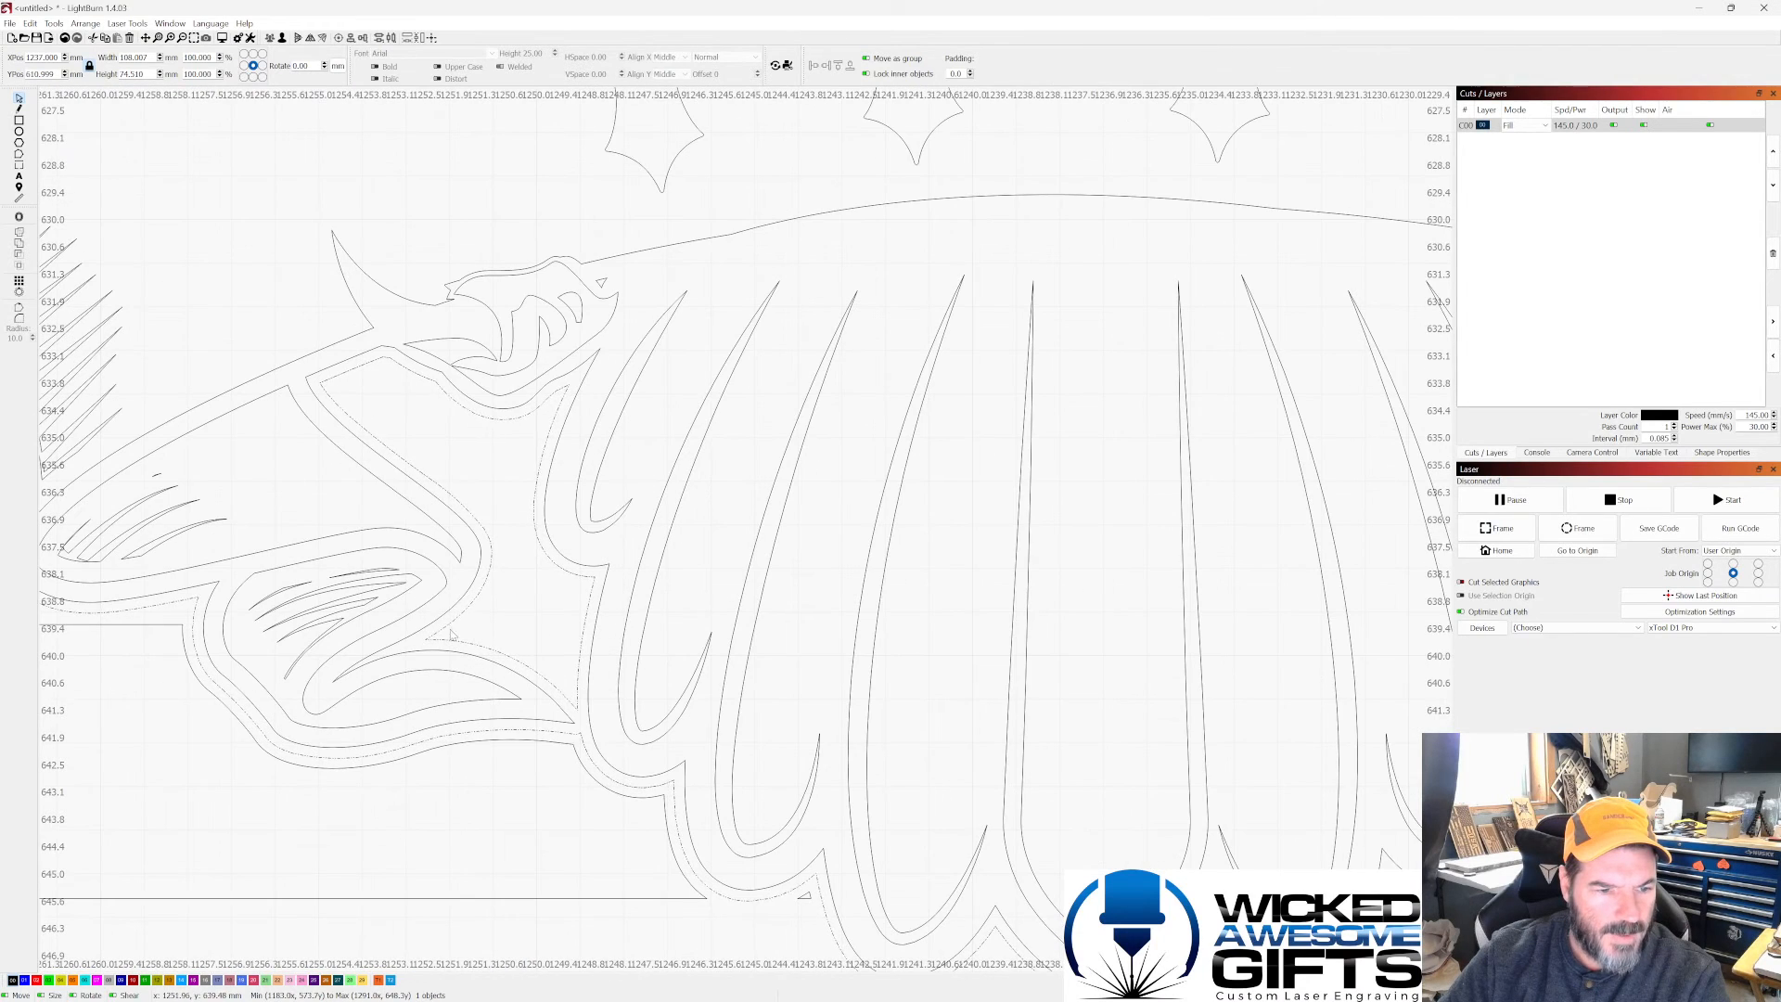
pyautogui.scroll(-3, 594, 481)
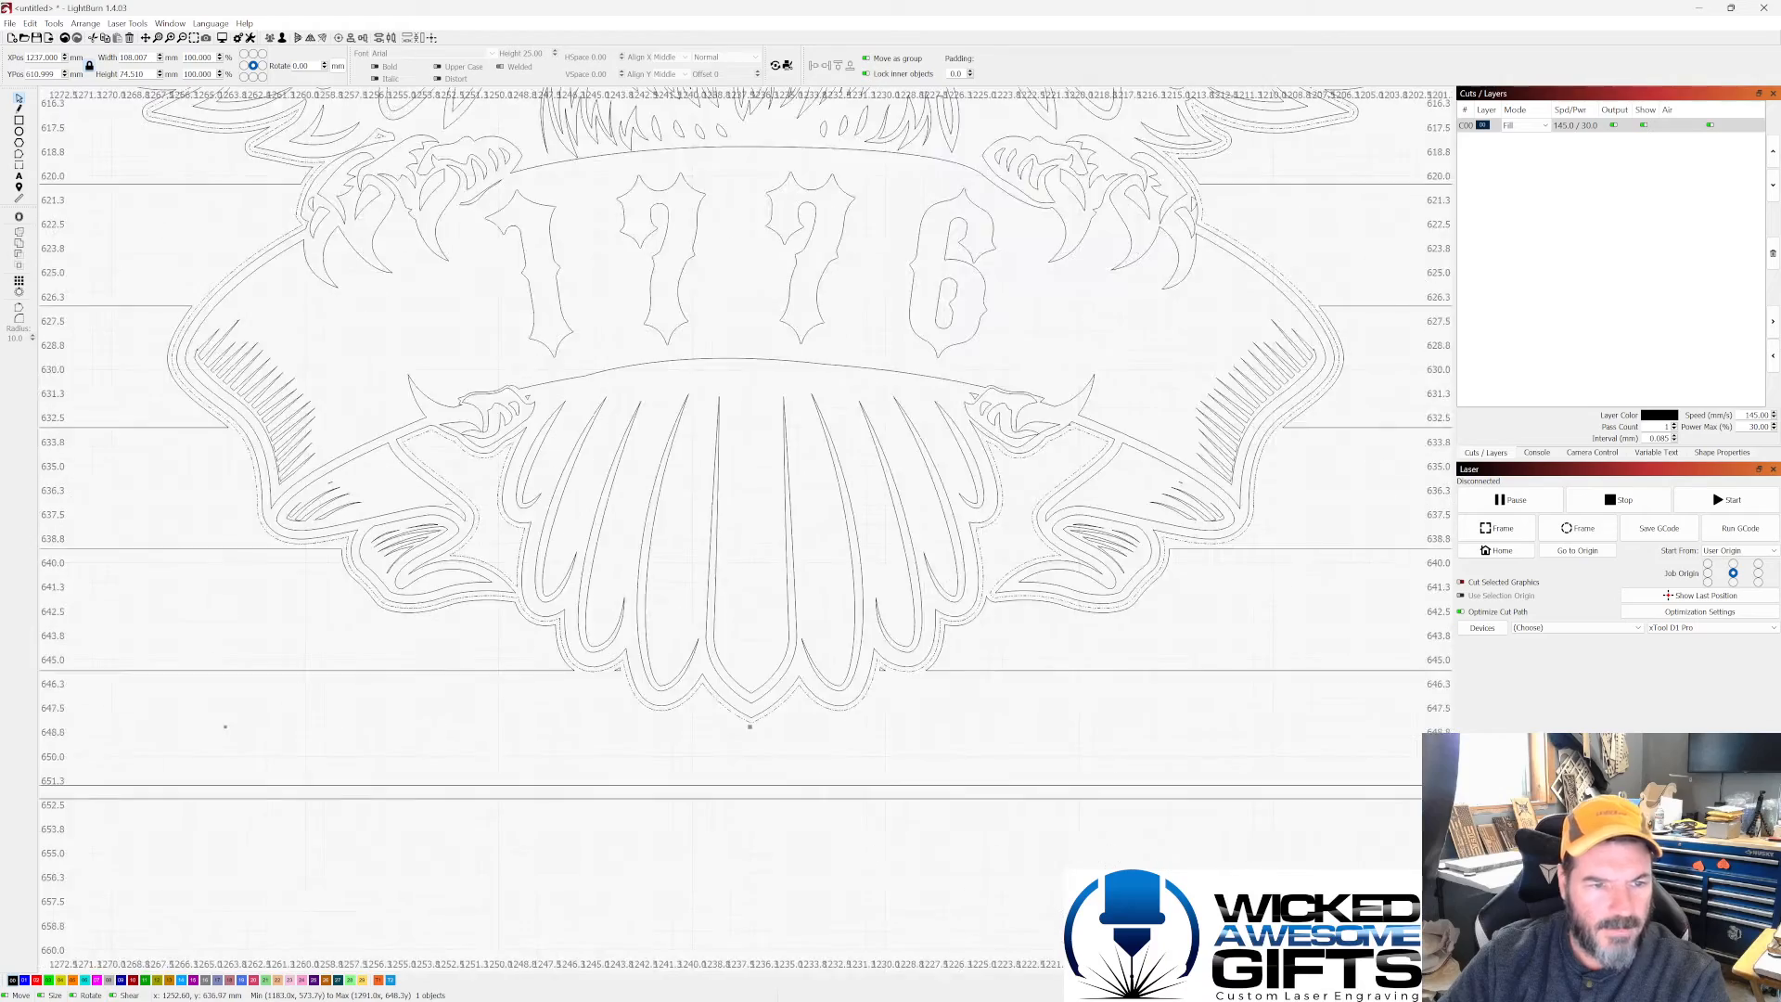
pyautogui.scroll(-4, 869, 483)
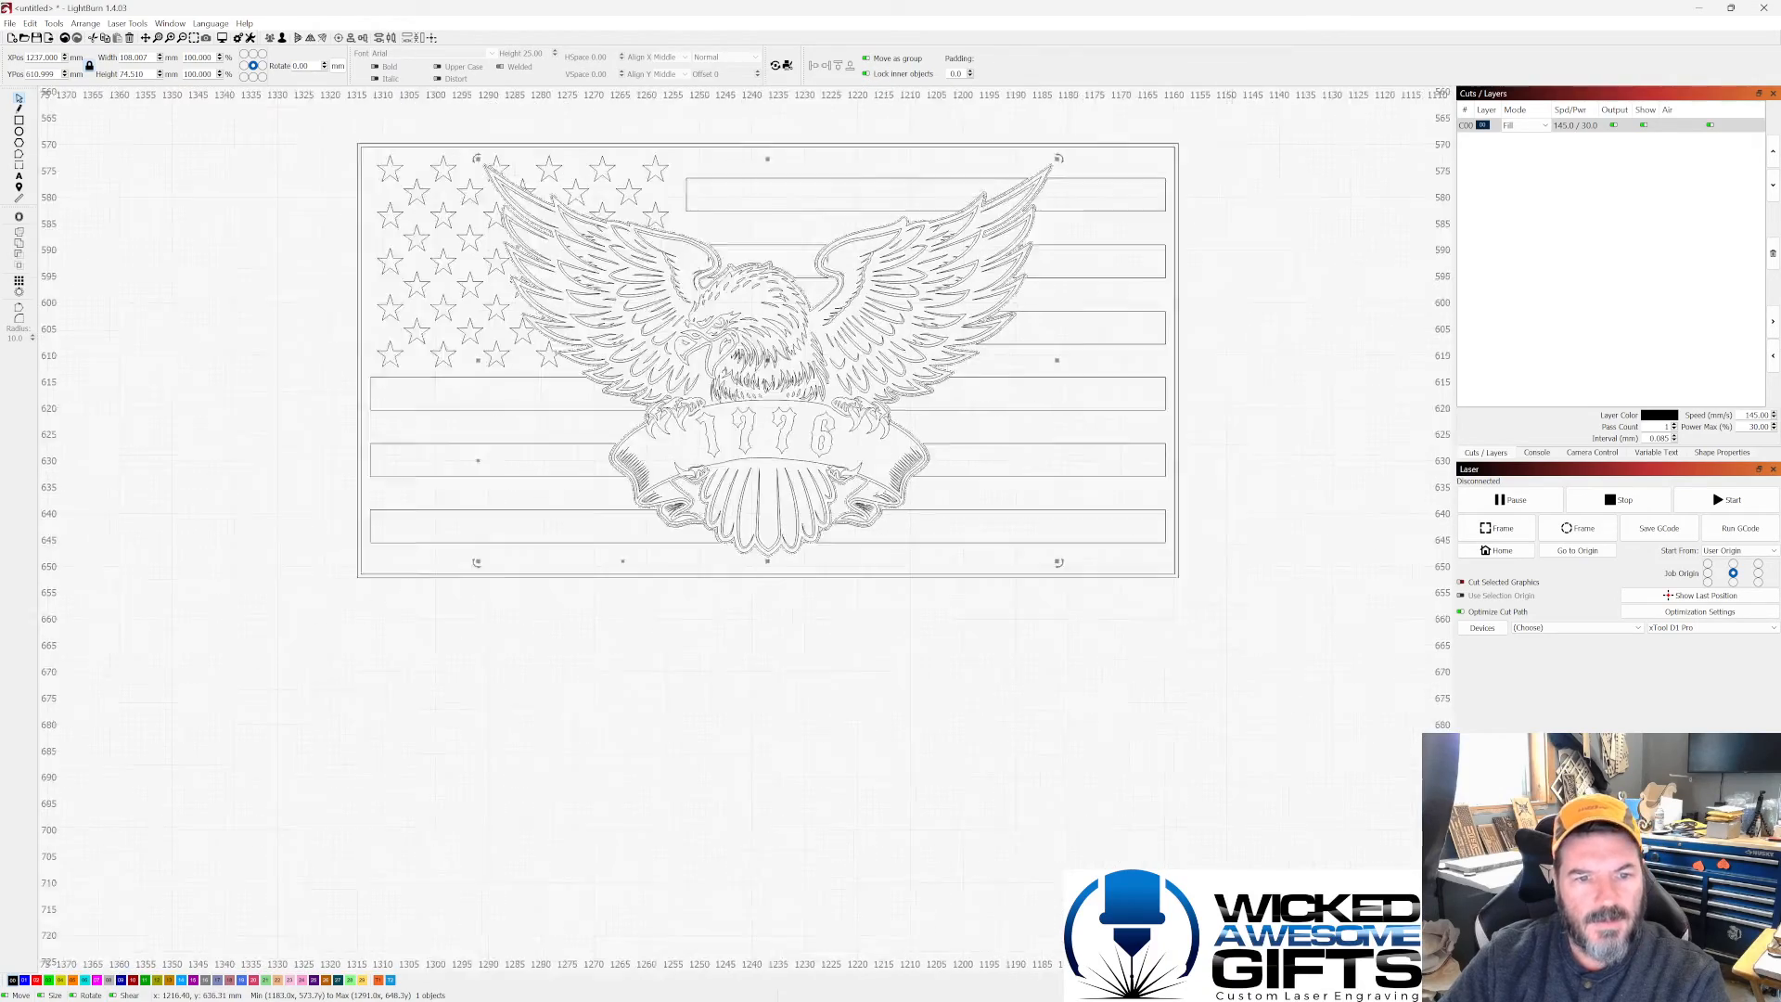
# Step: Preview the whole eagle-and-flag engraving full size with inverted colours, check the eagle's outline against the flag, and close the preview
pyautogui.scroll(1, 784, 295)
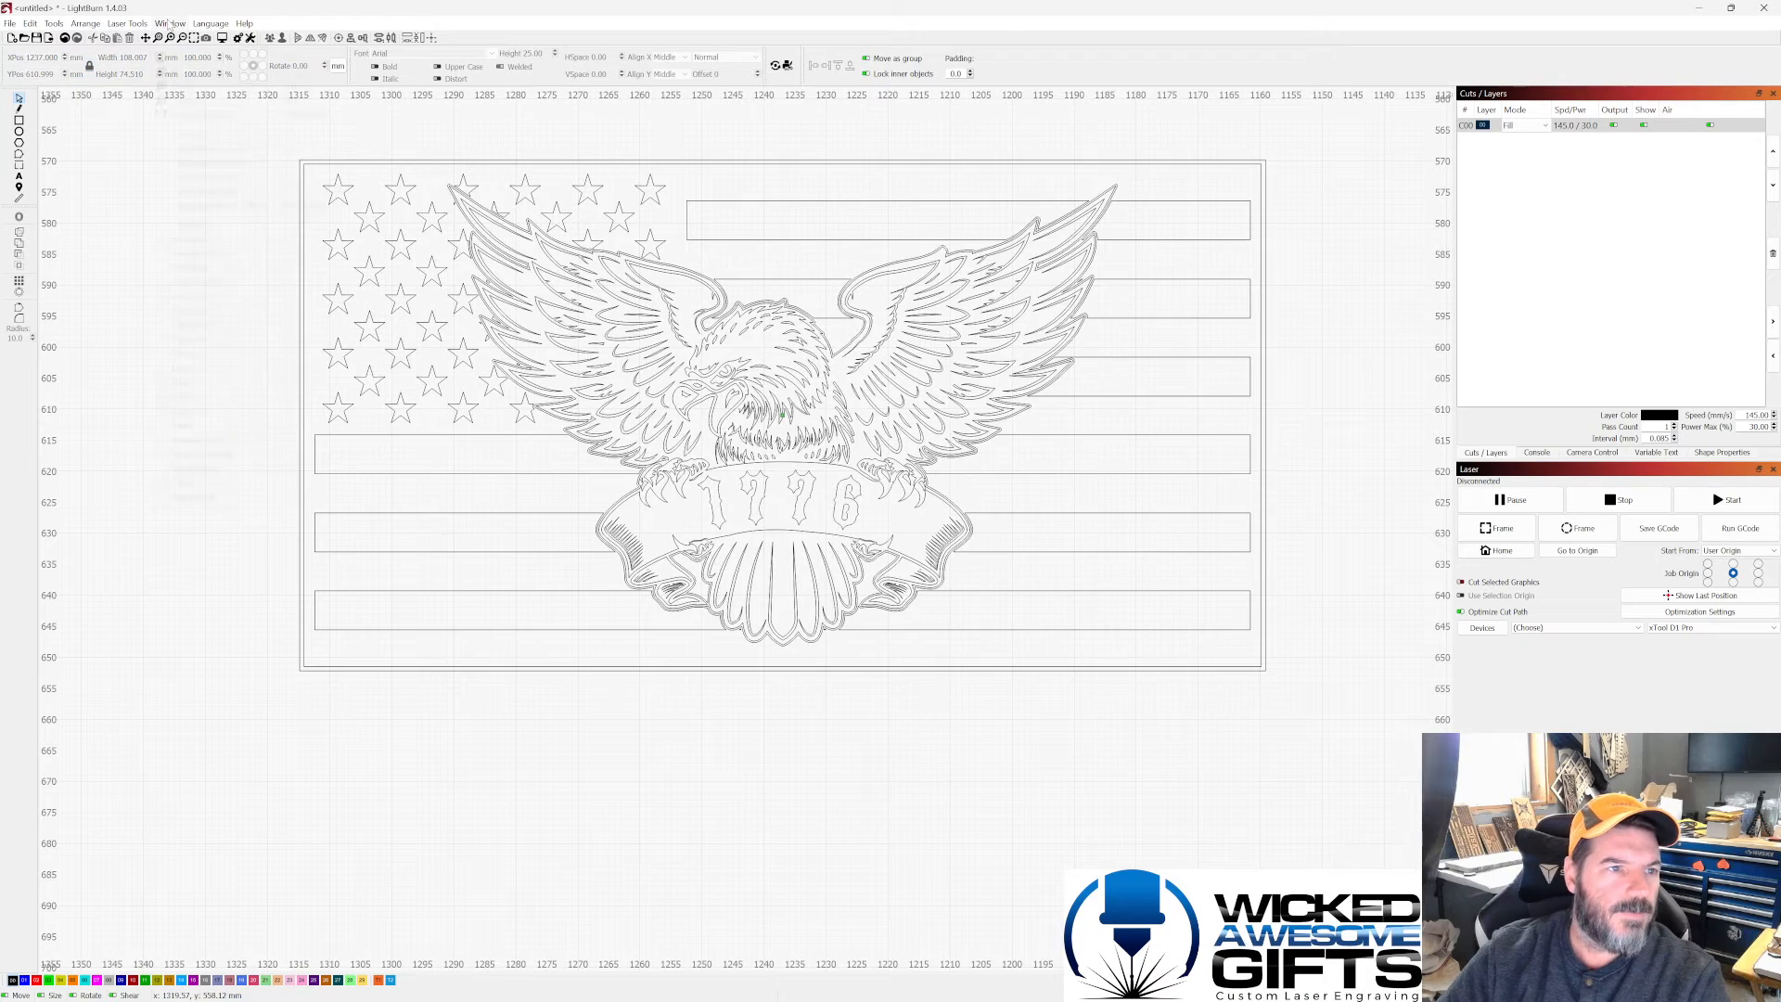
pyautogui.click(170, 23)
pyautogui.click(218, 57)
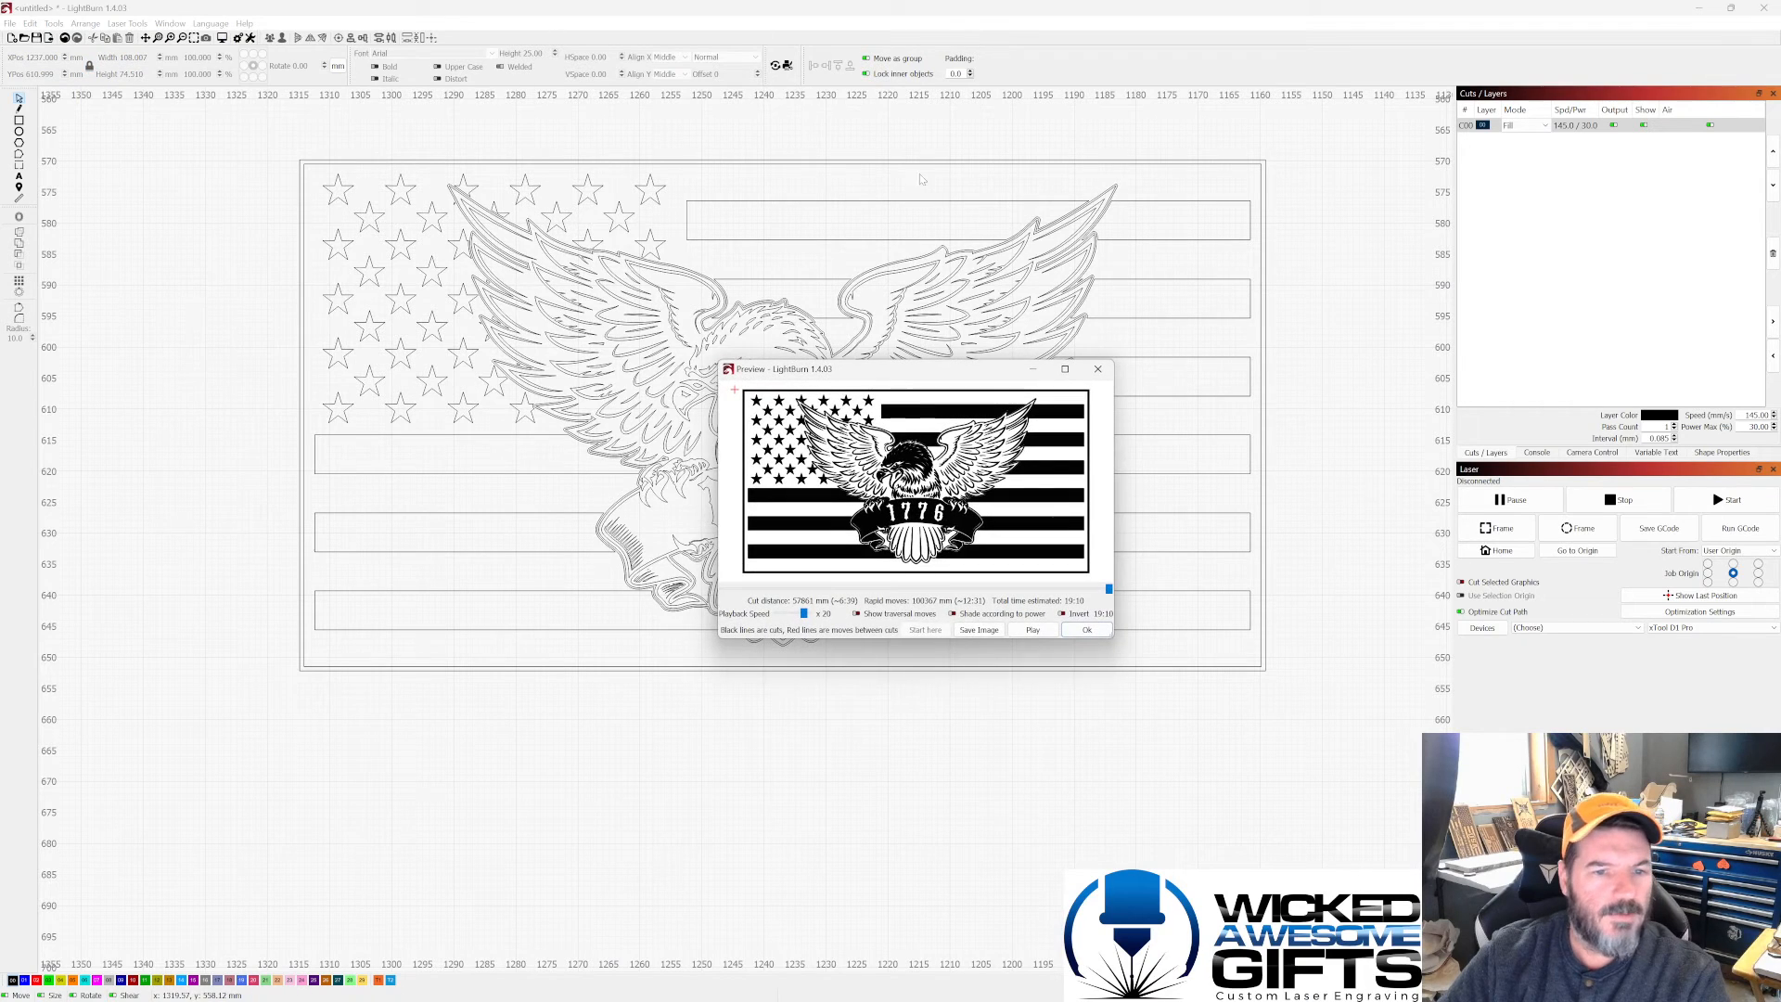
pyautogui.click(1066, 368)
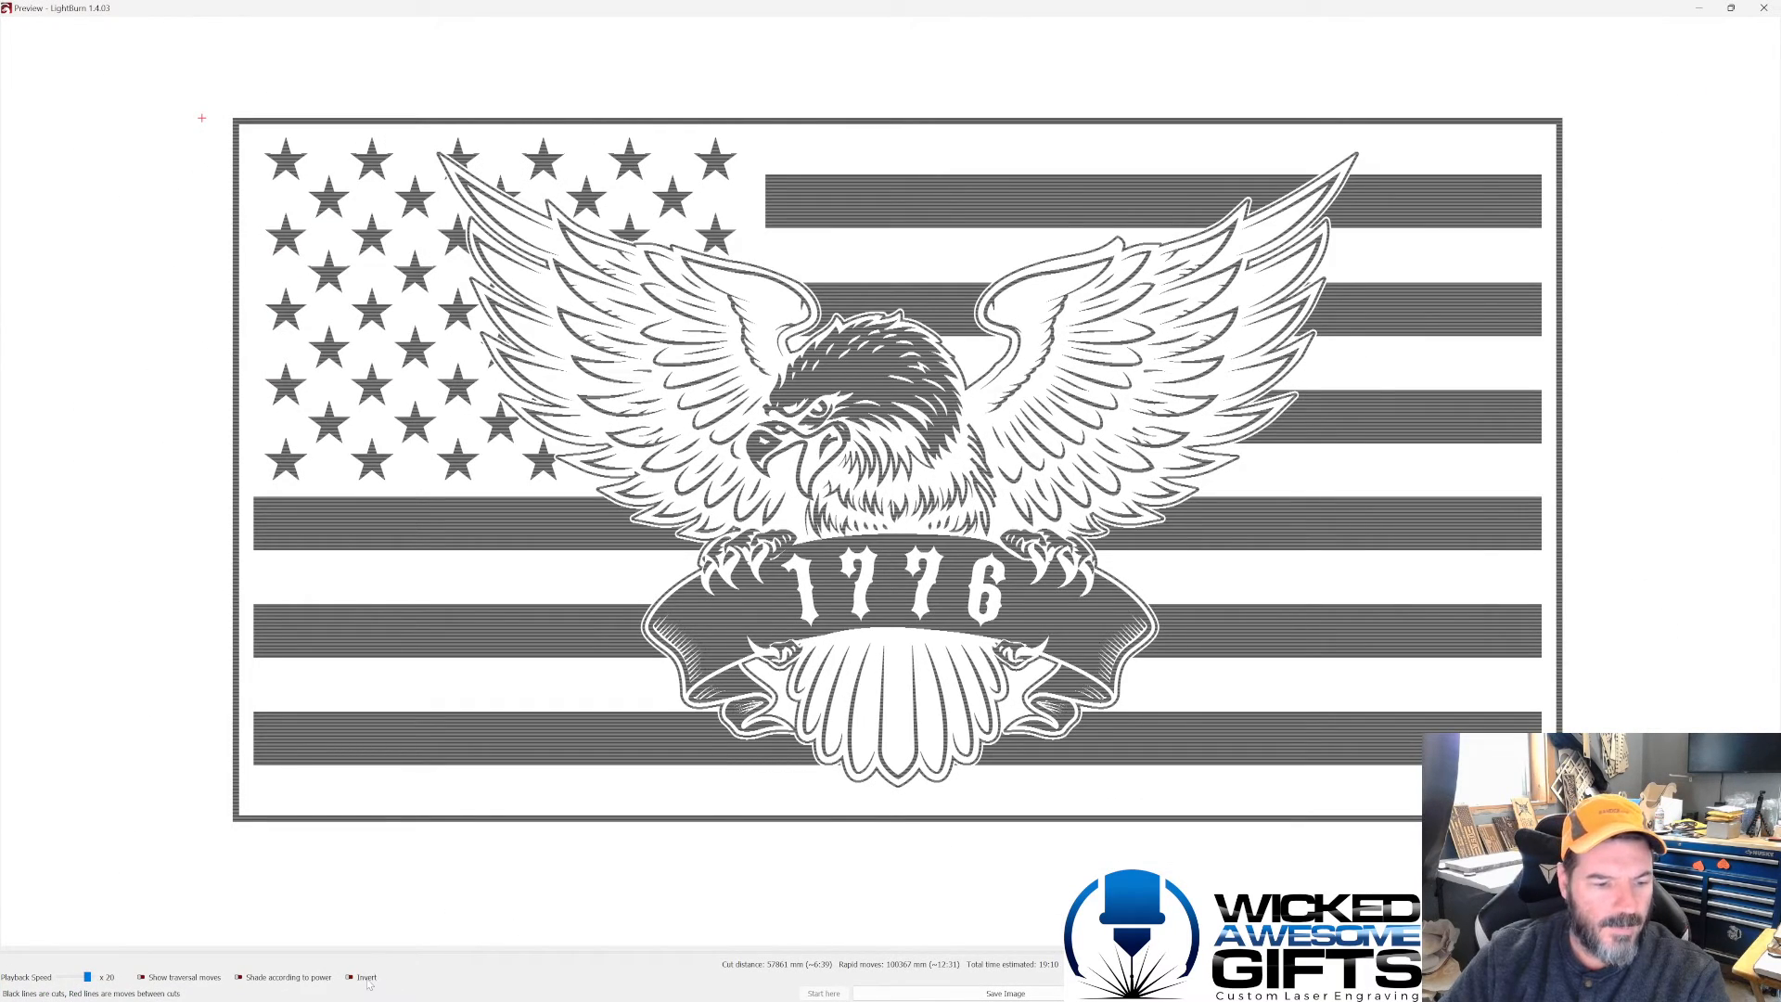
pyautogui.click(367, 980)
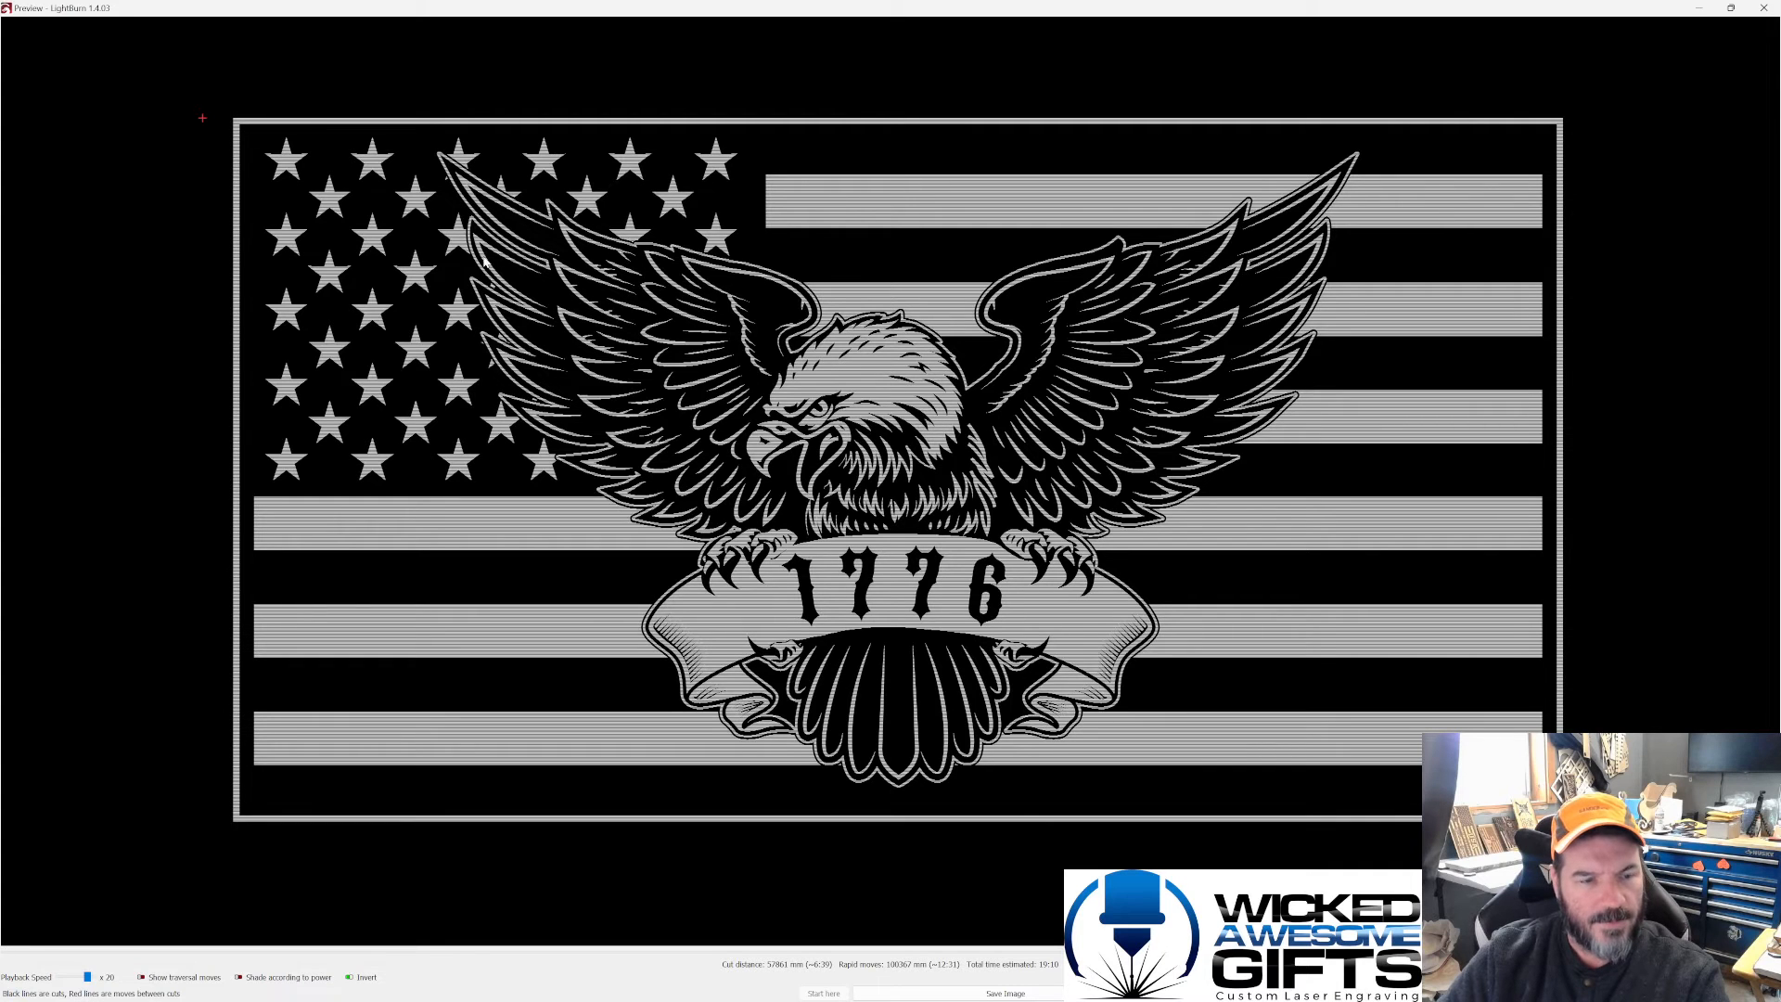
pyautogui.scroll(-1, 695, 302)
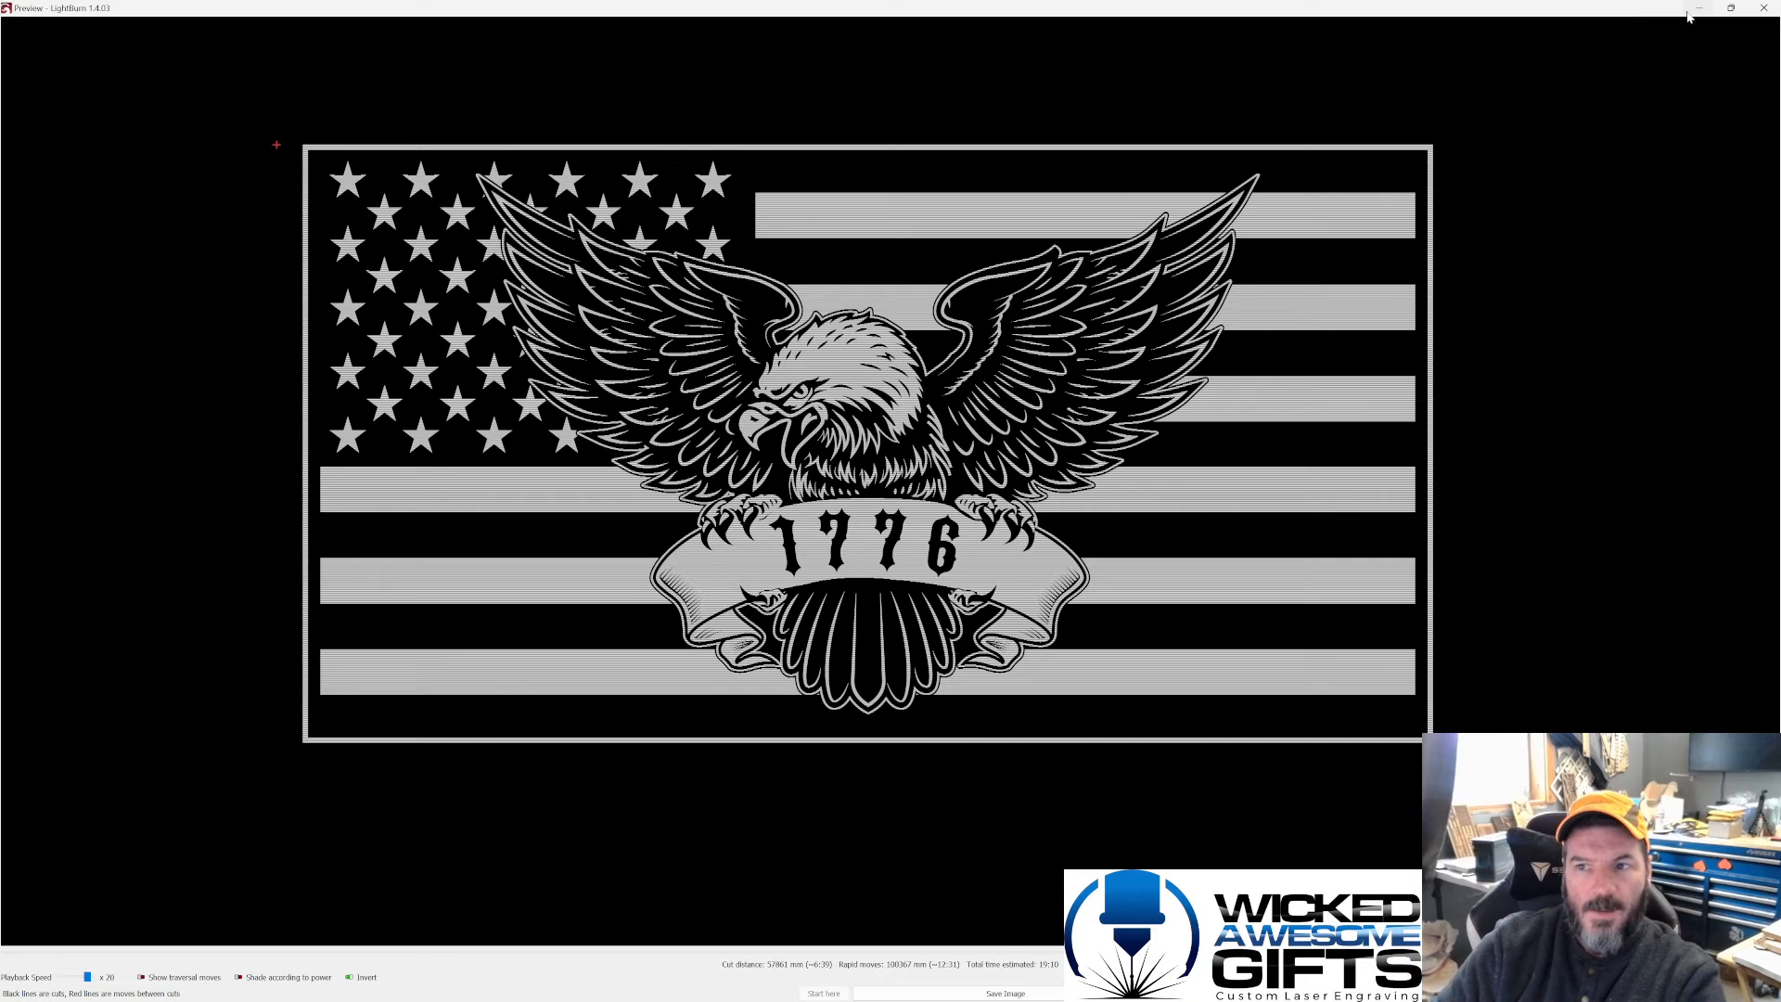
pyautogui.click(1764, 8)
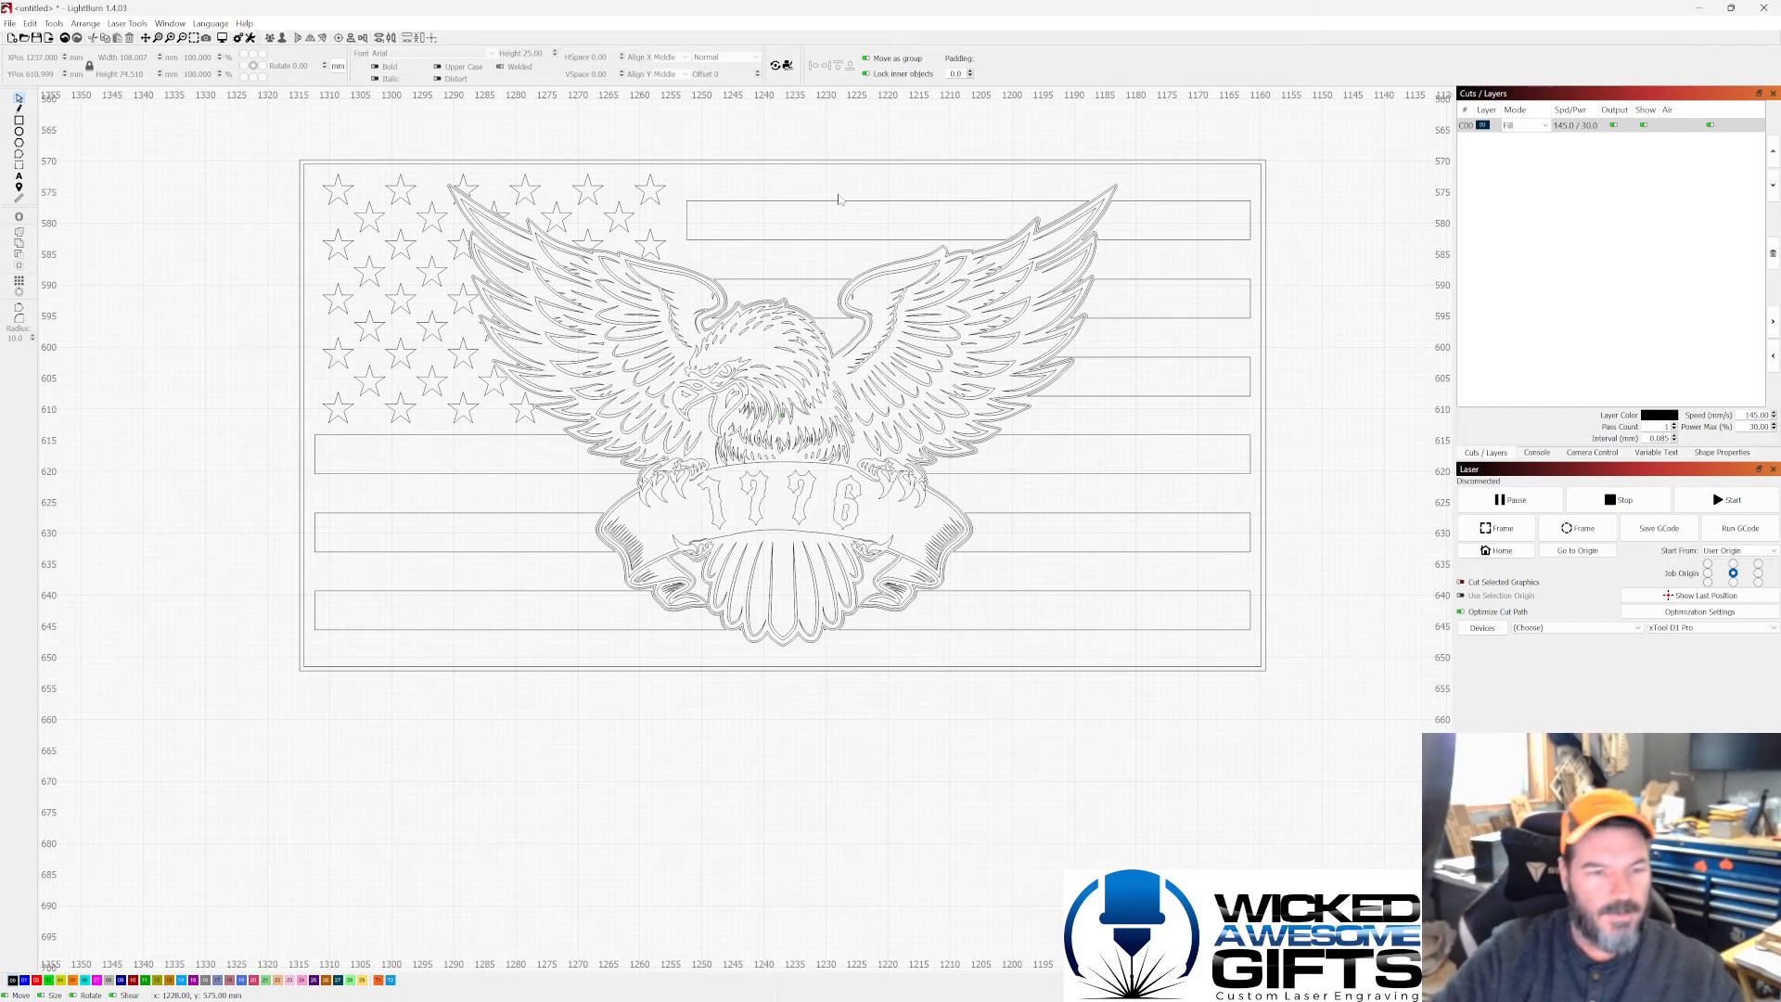
pyautogui.scroll(-2, 798, 460)
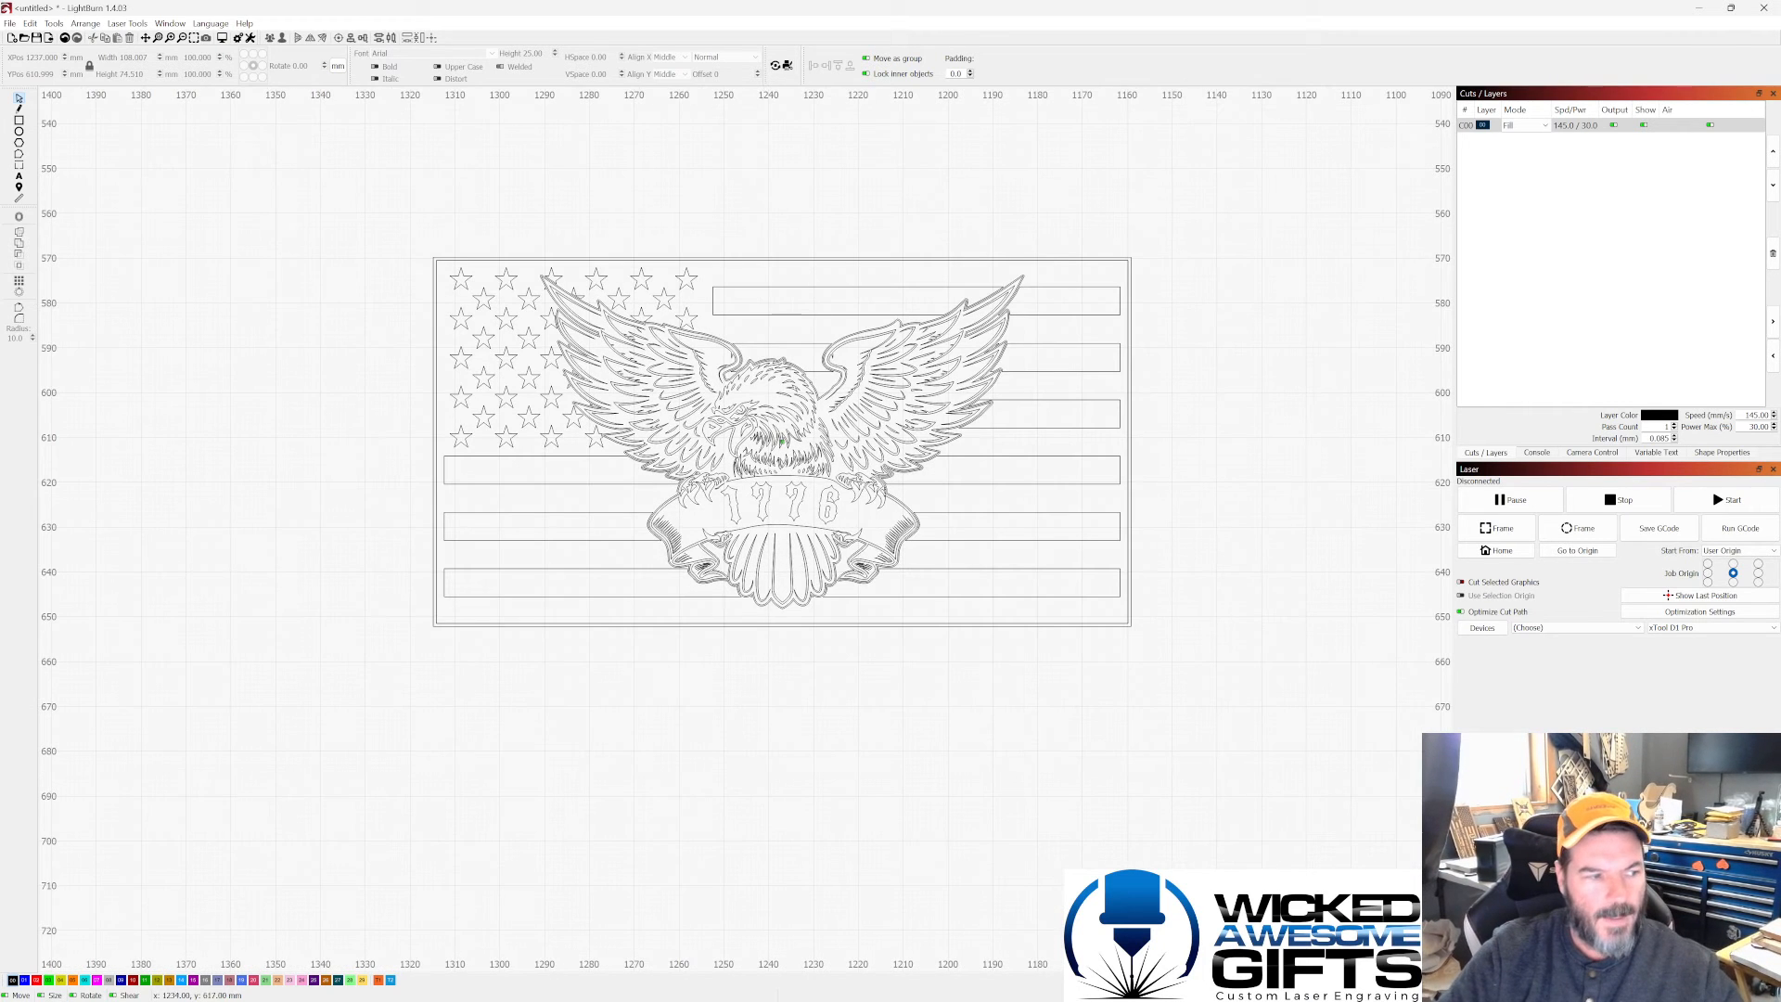
pyautogui.scroll(1, 814, 339)
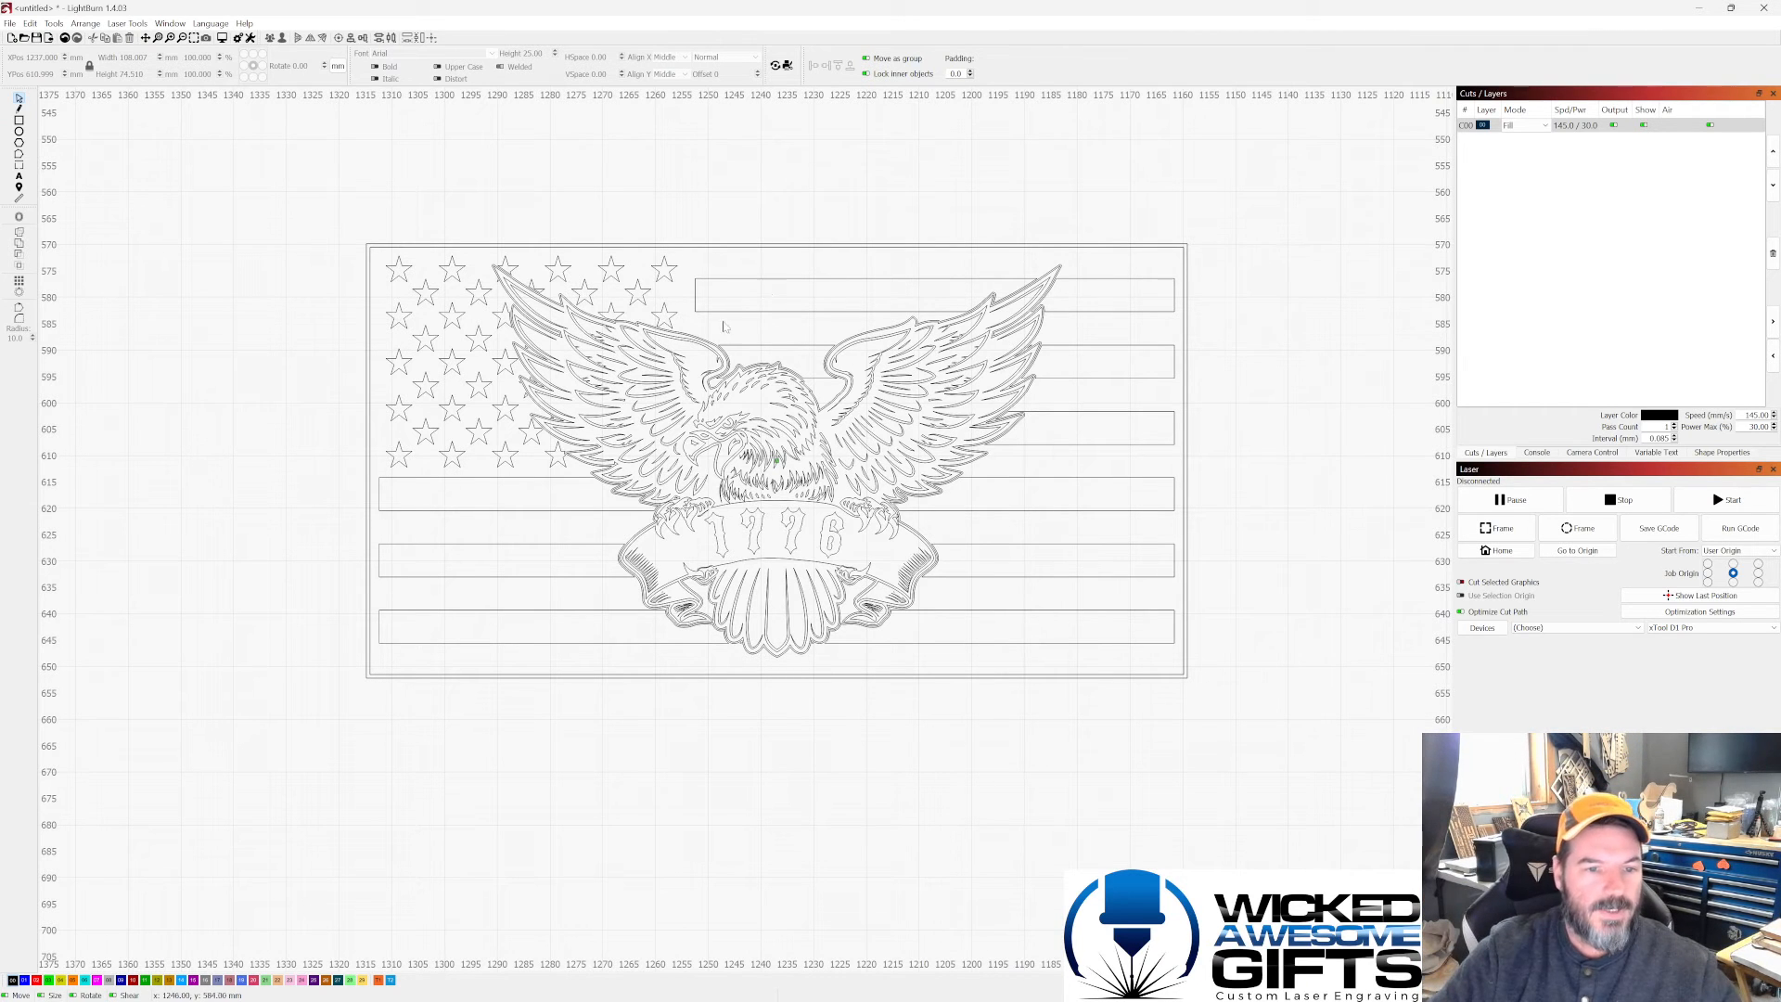
pyautogui.scroll(-1, 743, 291)
pyautogui.scroll(1, 1043, 326)
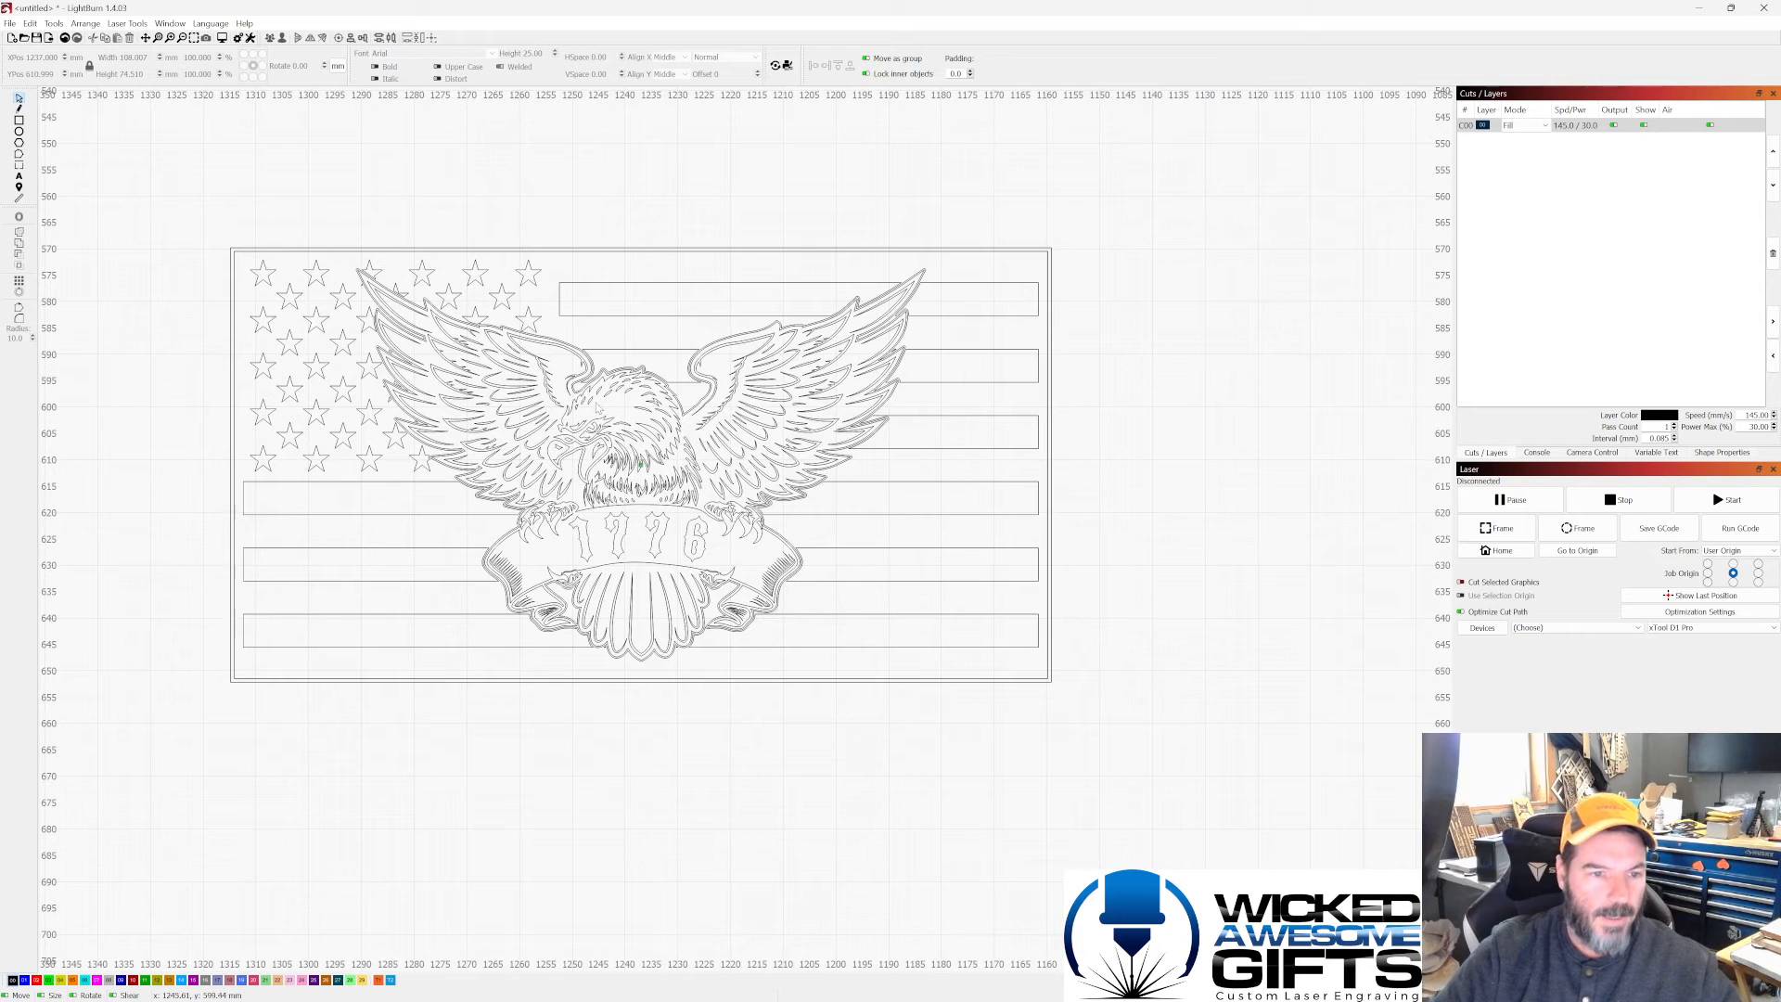
pyautogui.scroll(-1, 547, 344)
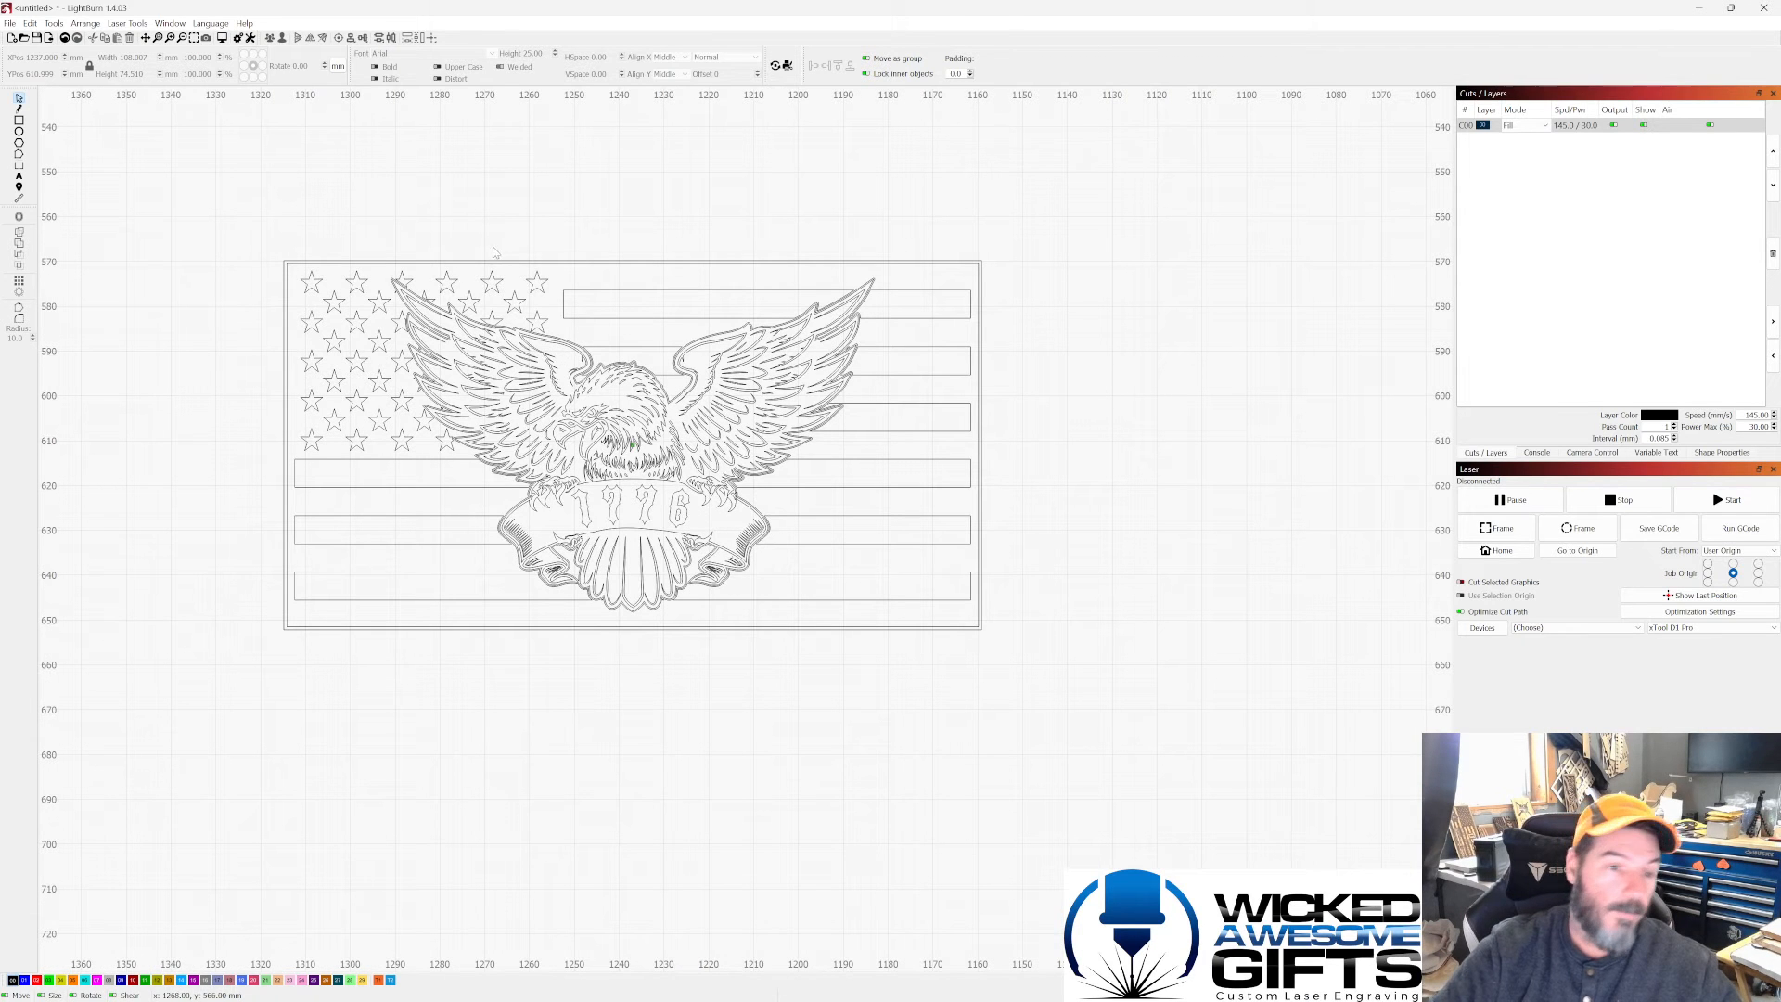
pyautogui.scroll(-1, 715, 353)
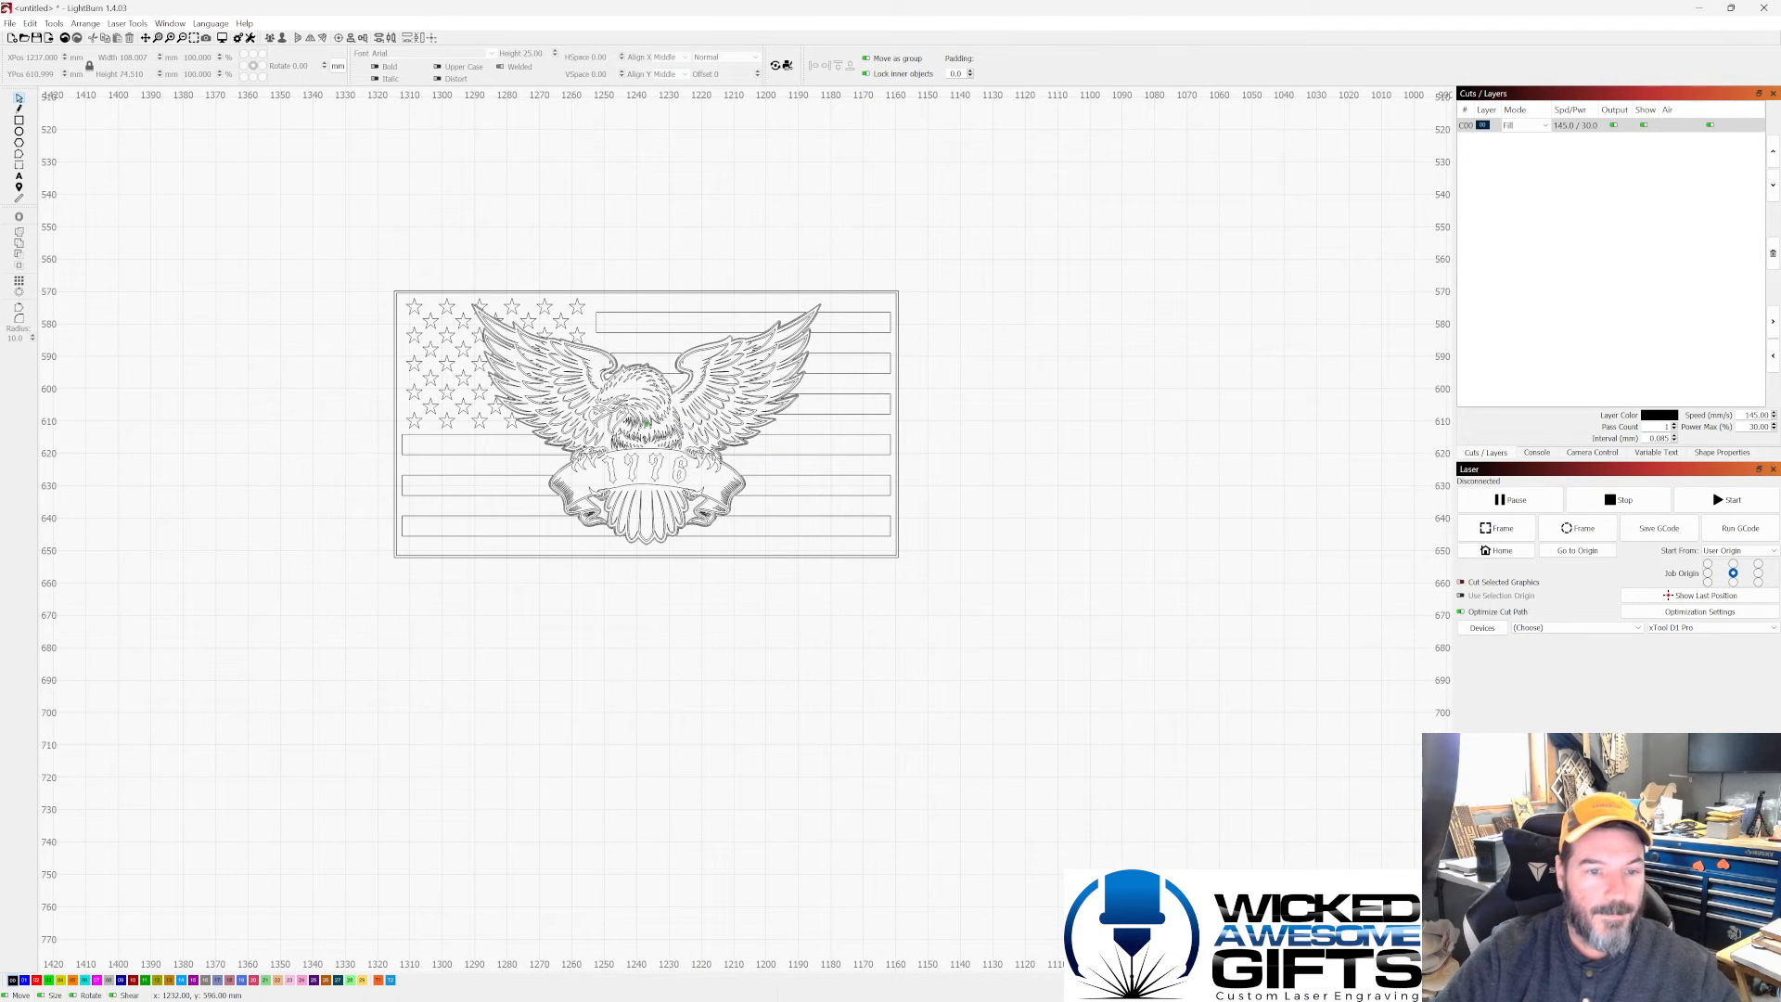
pyautogui.scroll(-1, 410, 379)
pyautogui.scroll(1, 489, 398)
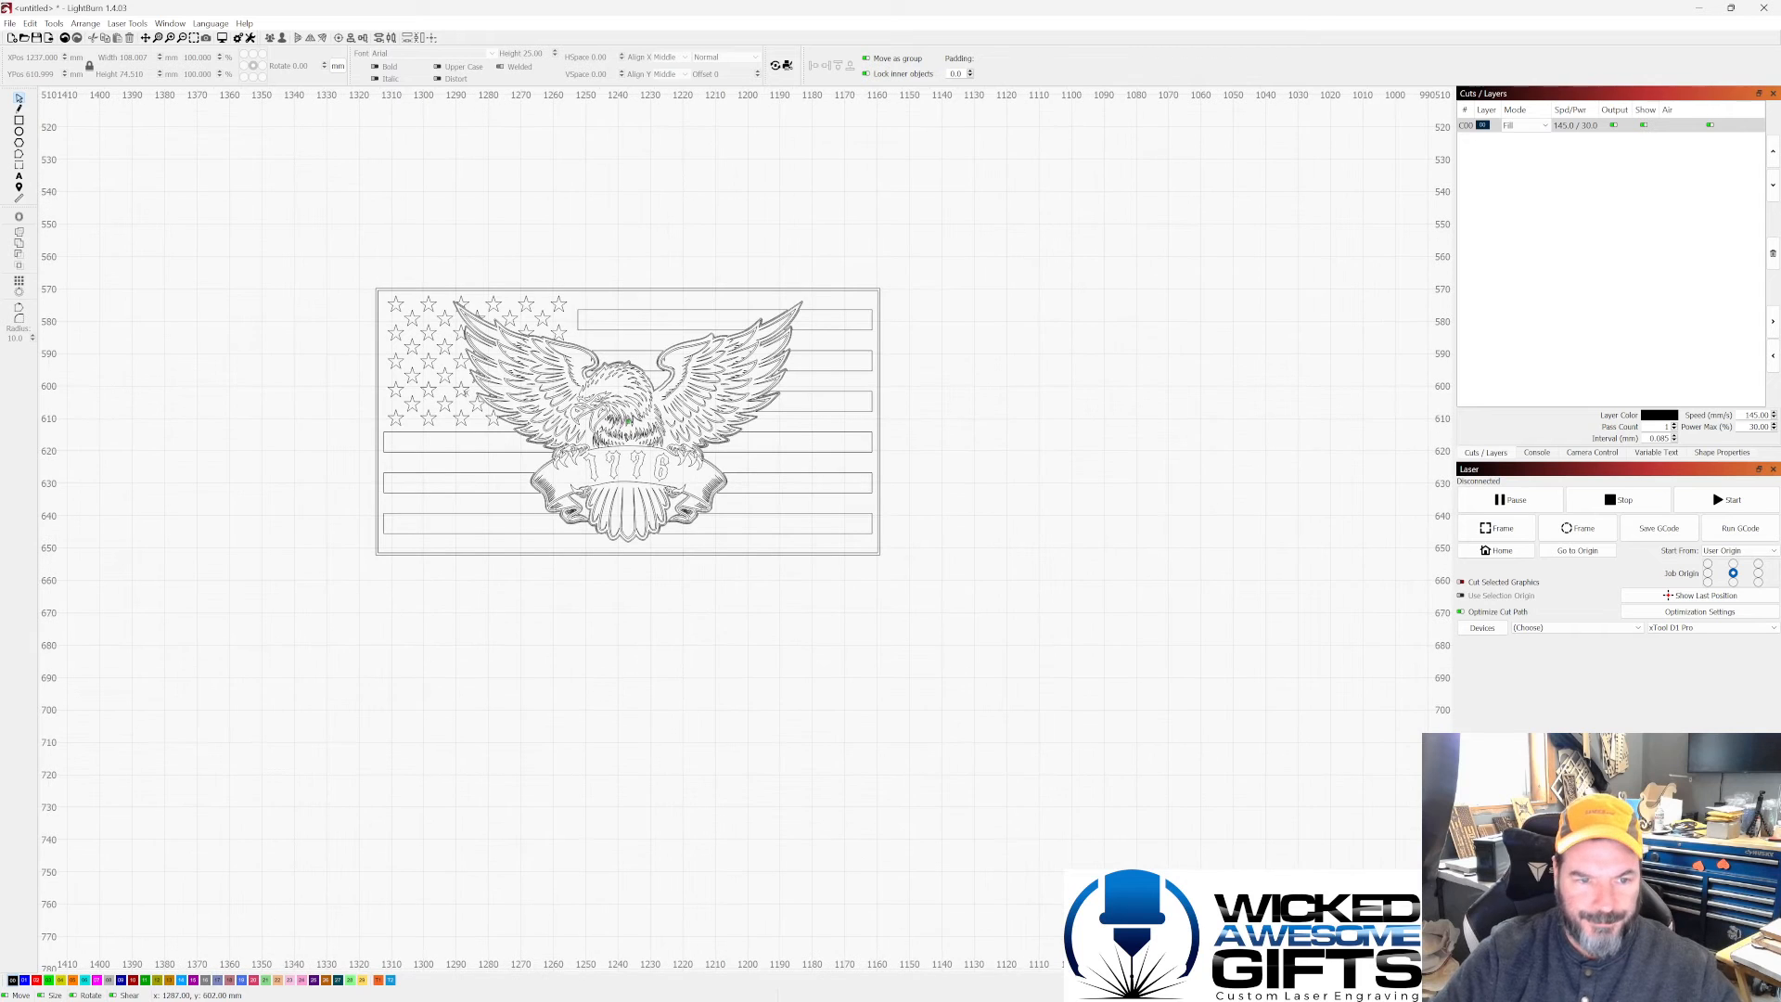
# Step: Move the eagle with its outlines and enclosed flag pieces out of the flag, and delete the remaining flag and border
pyautogui.scroll(1, 804, 393)
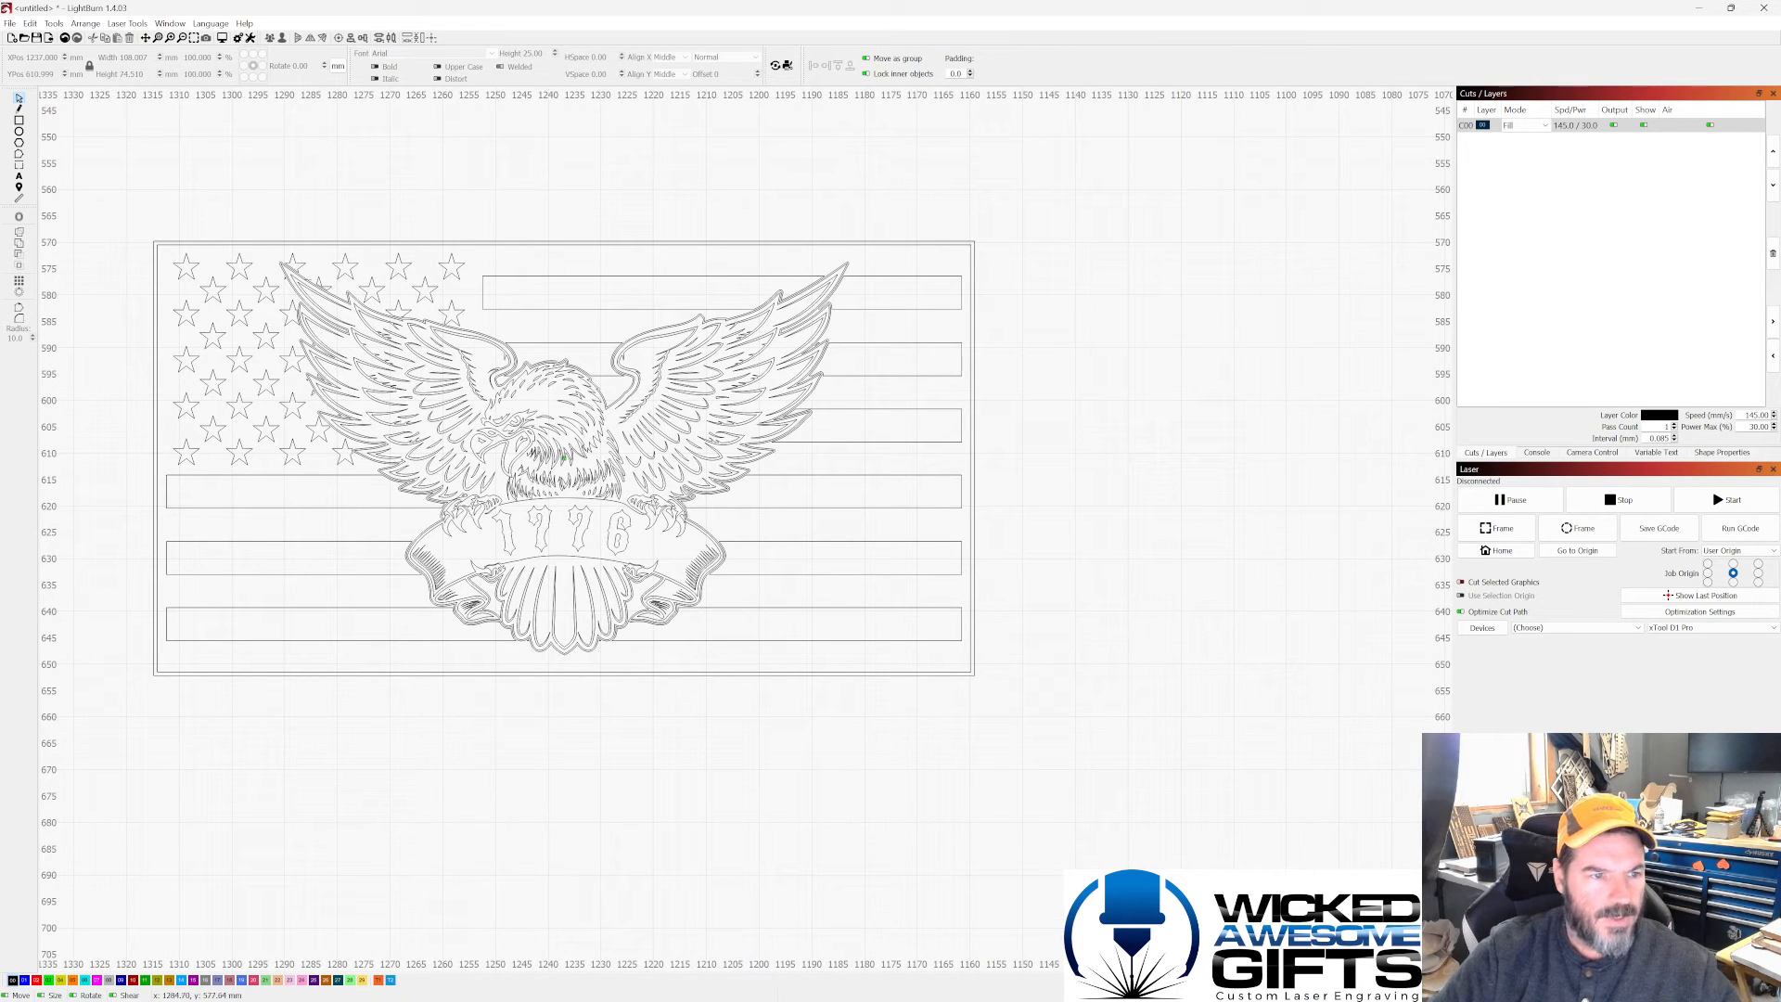
pyautogui.moveTo(276, 260); pyautogui.dragTo(868, 668)
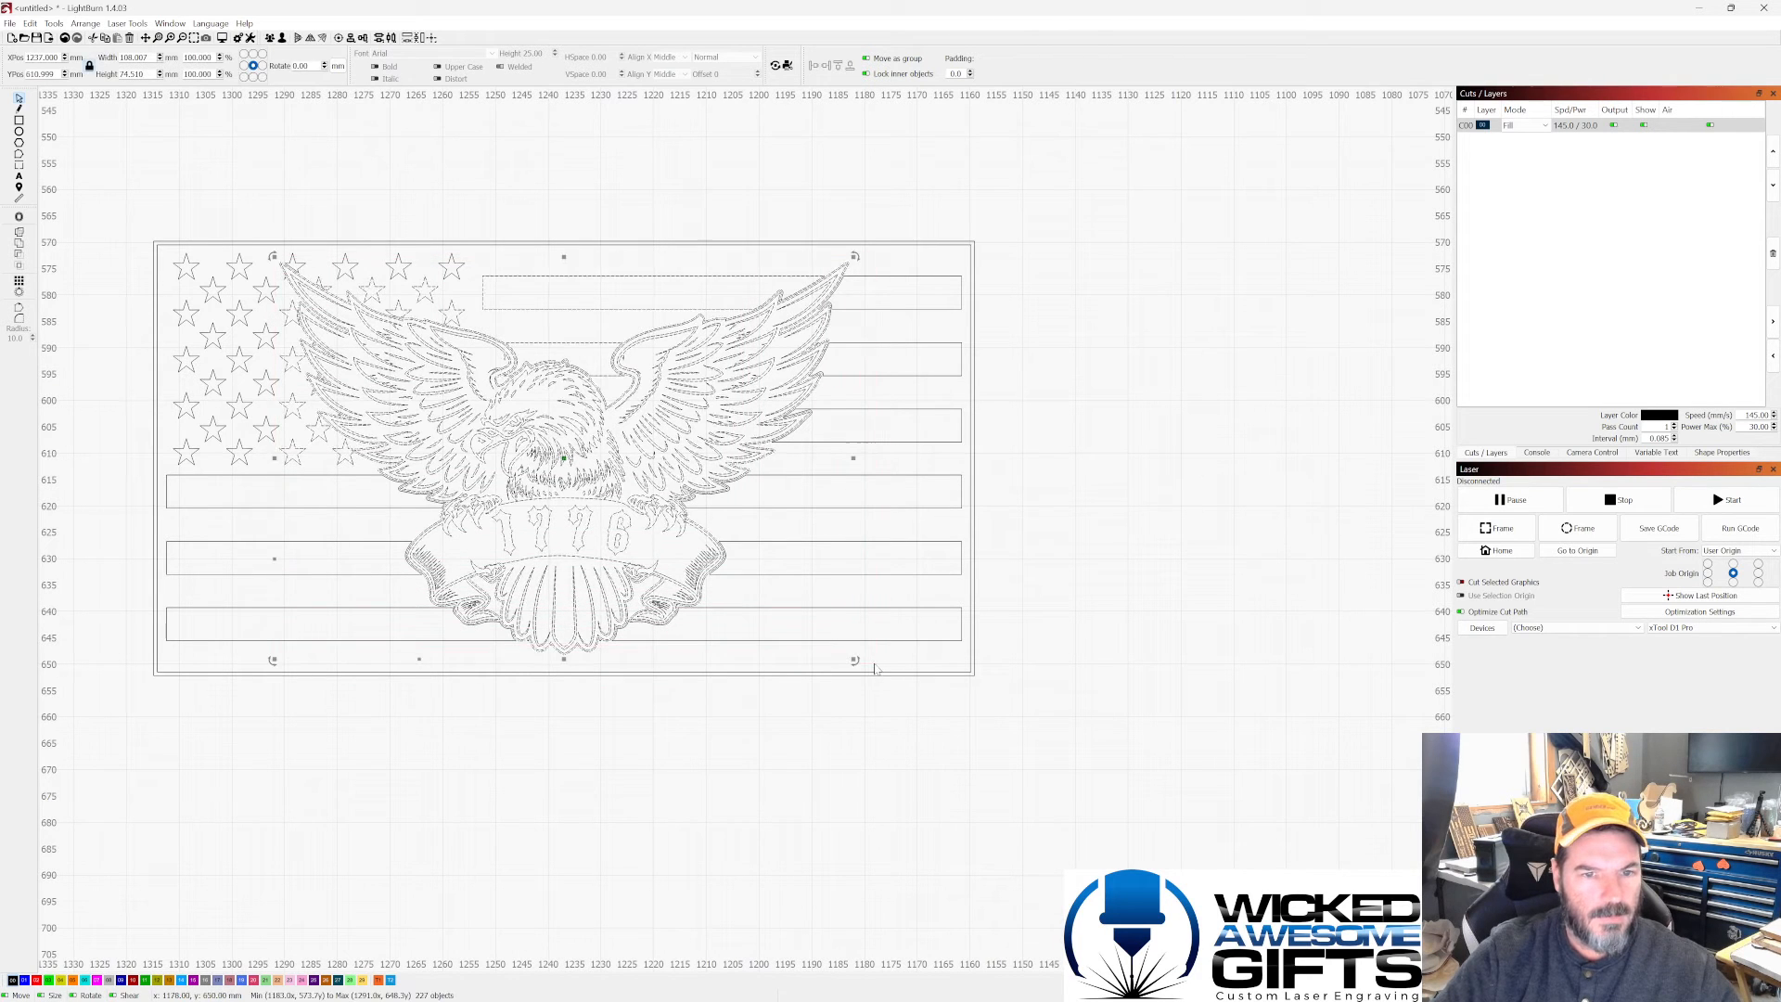
pyautogui.scroll(-2, 469, 393)
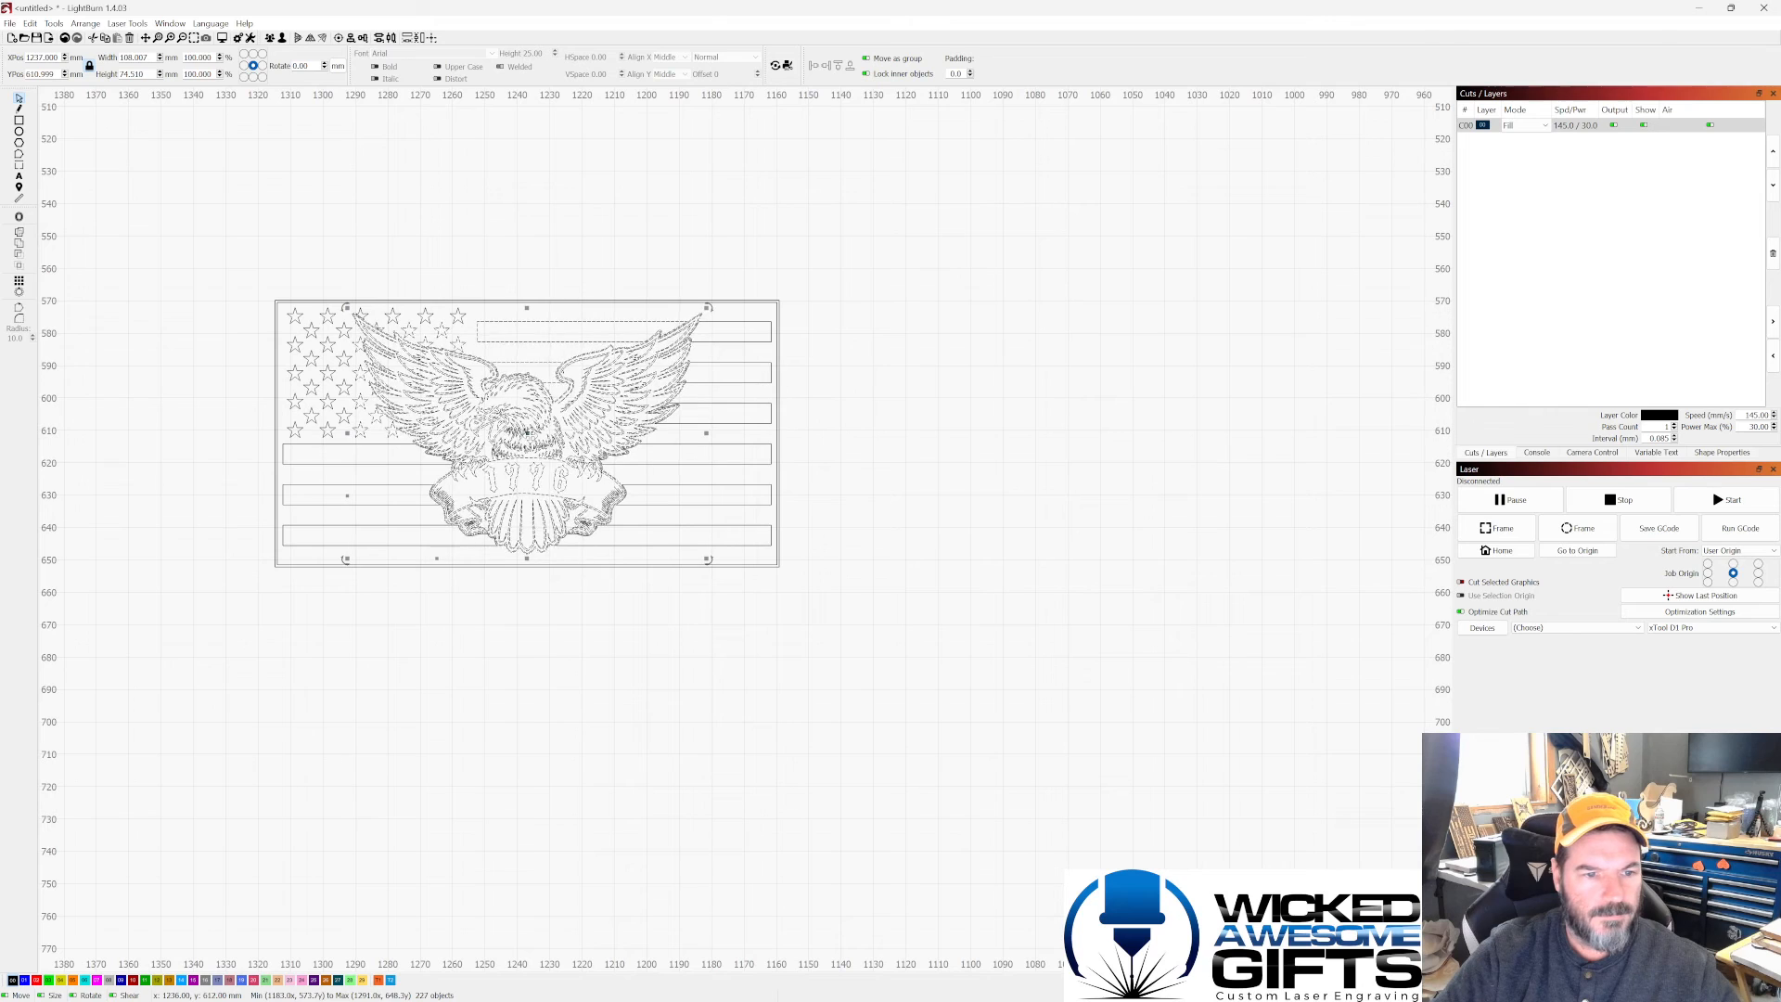
pyautogui.moveTo(529, 435); pyautogui.dragTo(1084, 441)
pyautogui.click(420, 424)
pyautogui.press('Delete')
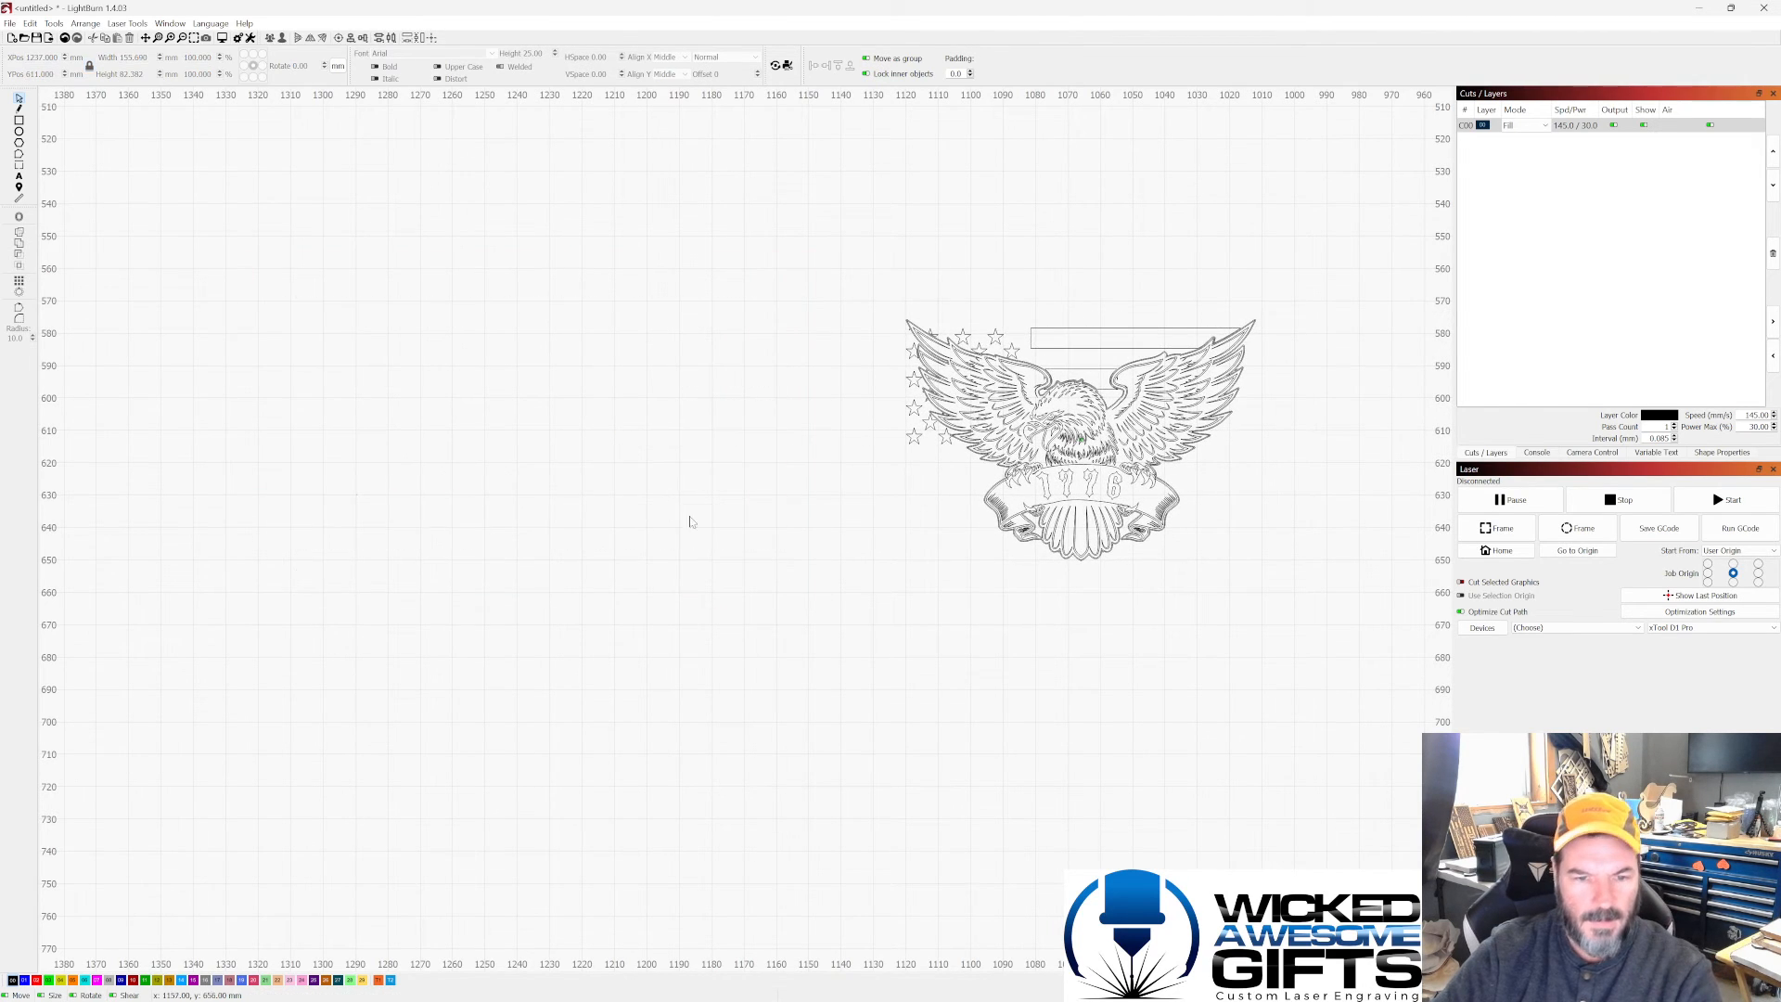
# Step: Delete the two leftover stripe pieces above and behind the eagle's head
pyautogui.scroll(-2, 313, 452)
pyautogui.scroll(5, 877, 396)
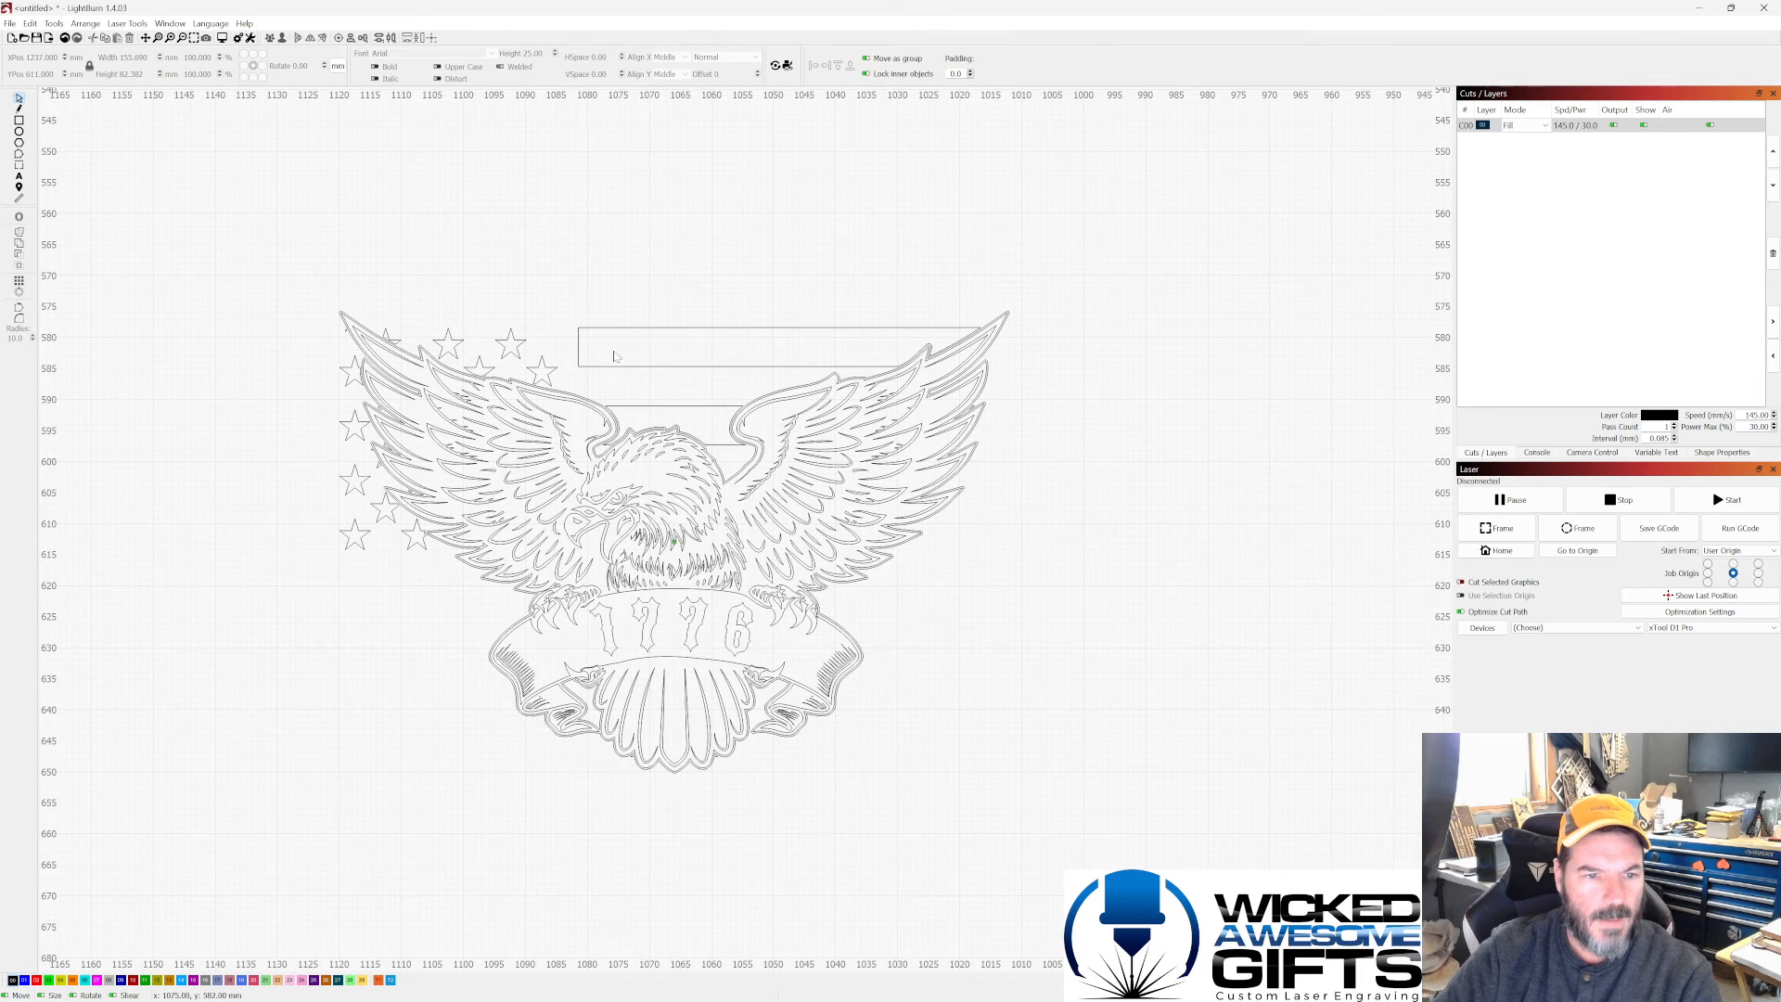
pyautogui.click(613, 363)
pyautogui.press('Delete')
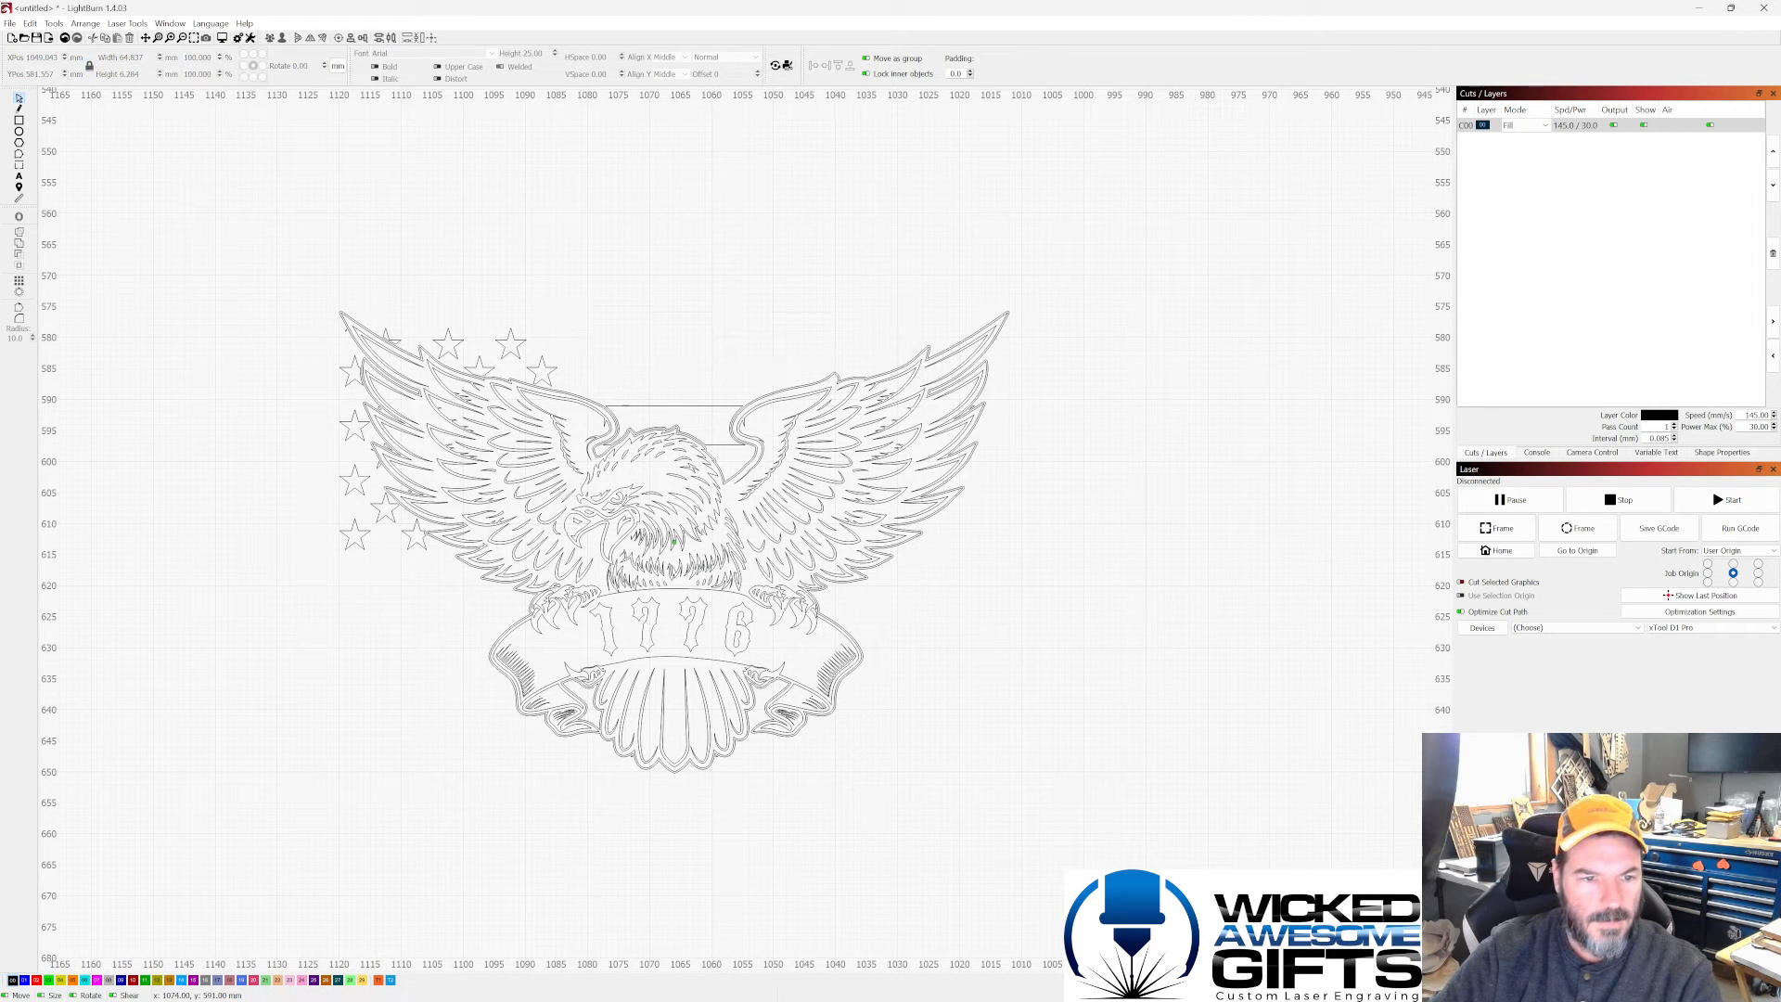
pyautogui.click(629, 408)
pyautogui.press('Delete')
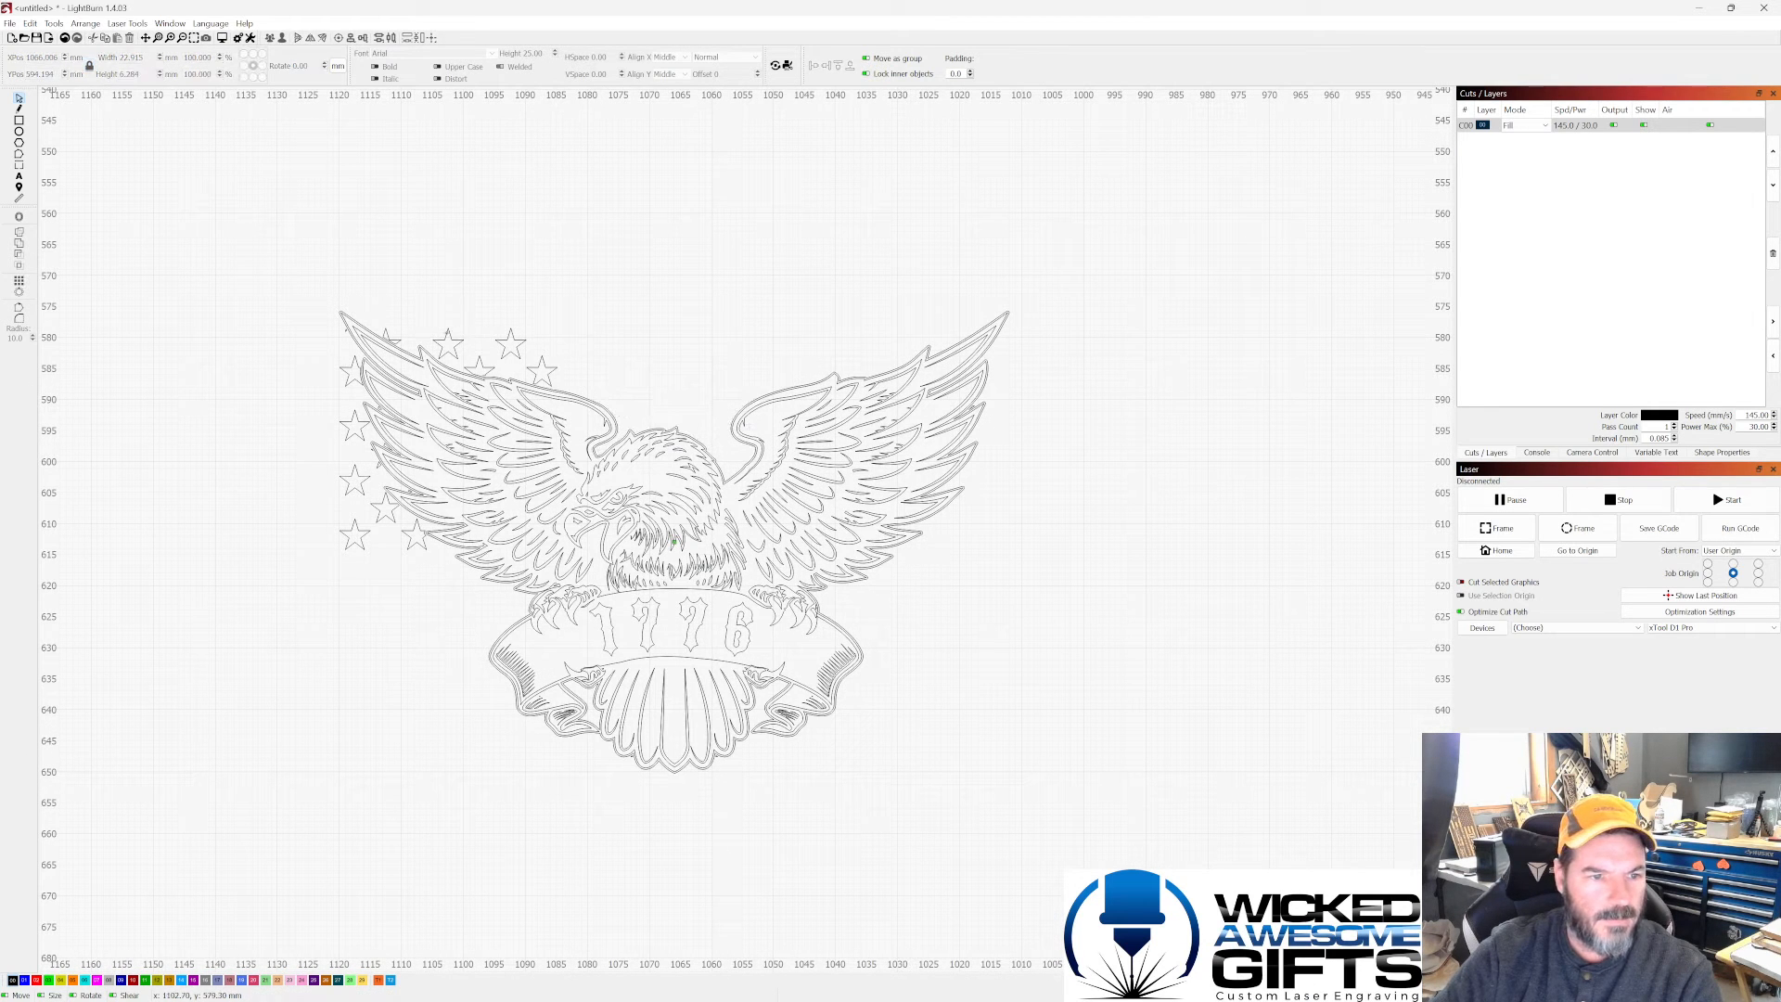
# Step: Delete the leftover whole and partial stars above the upper edge of the wing the eagle's beak faces
pyautogui.click(448, 339)
pyautogui.press('Delete')
pyautogui.click(511, 341)
pyautogui.press('Delete')
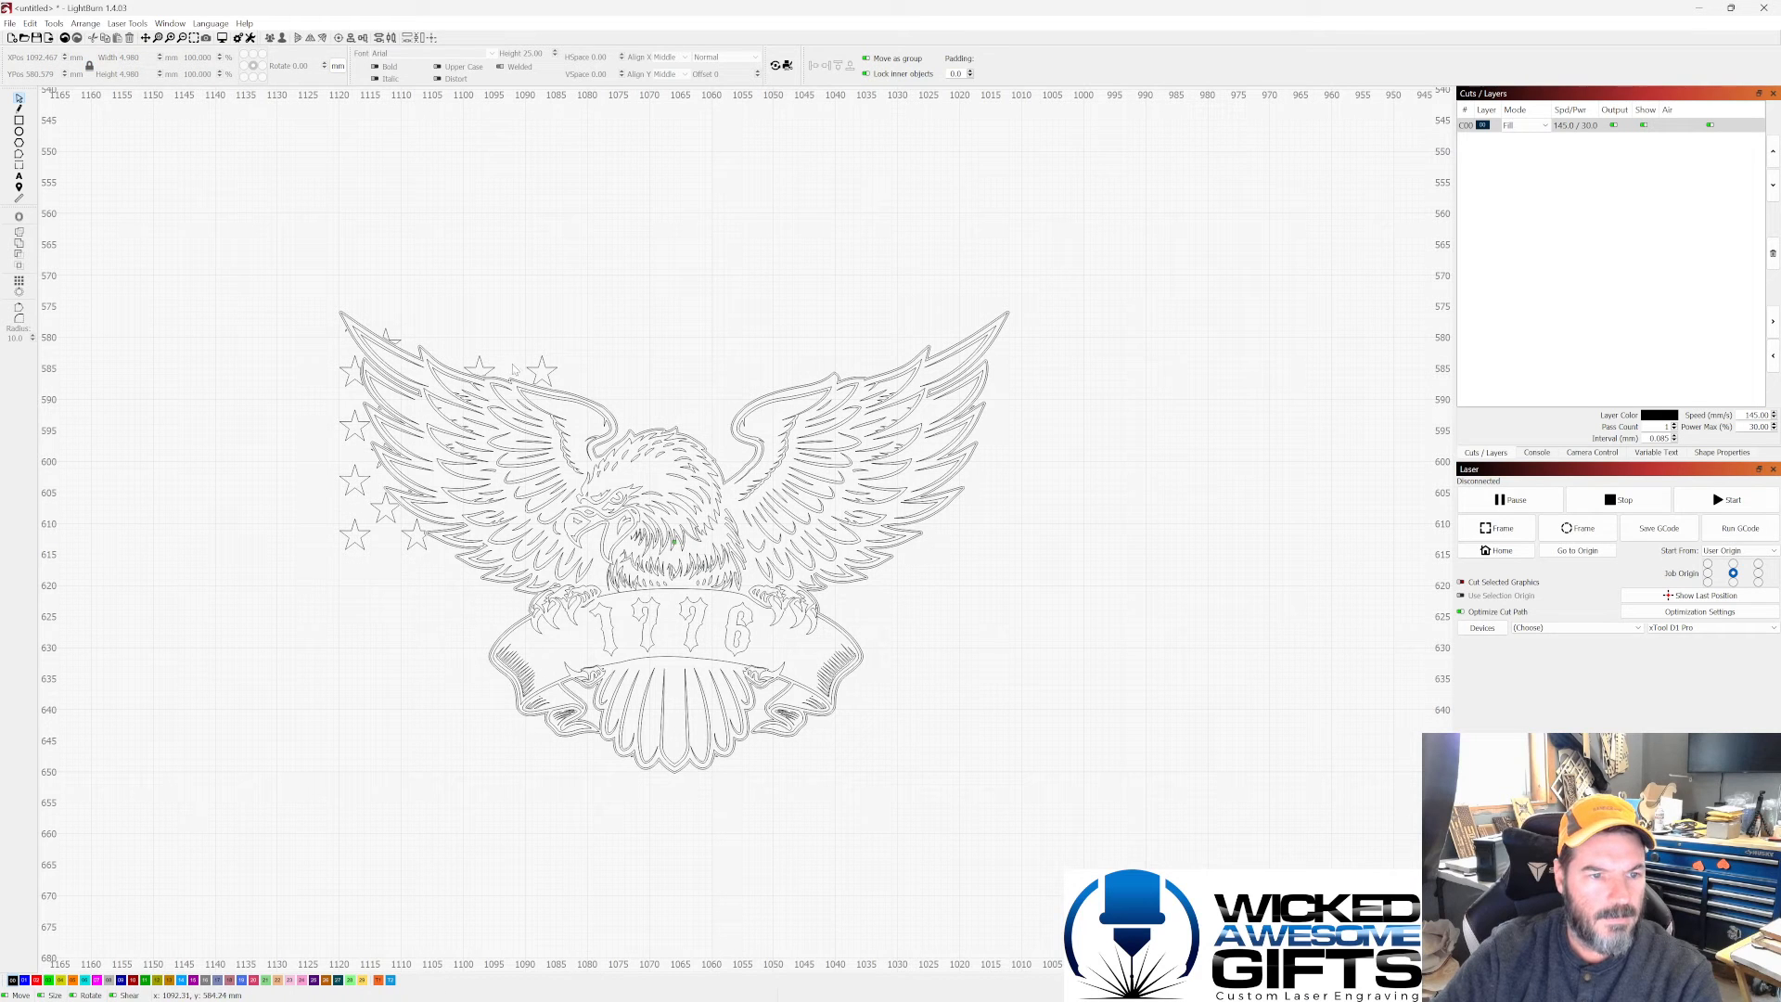
pyautogui.click(538, 368)
pyautogui.press('Delete')
pyautogui.click(481, 365)
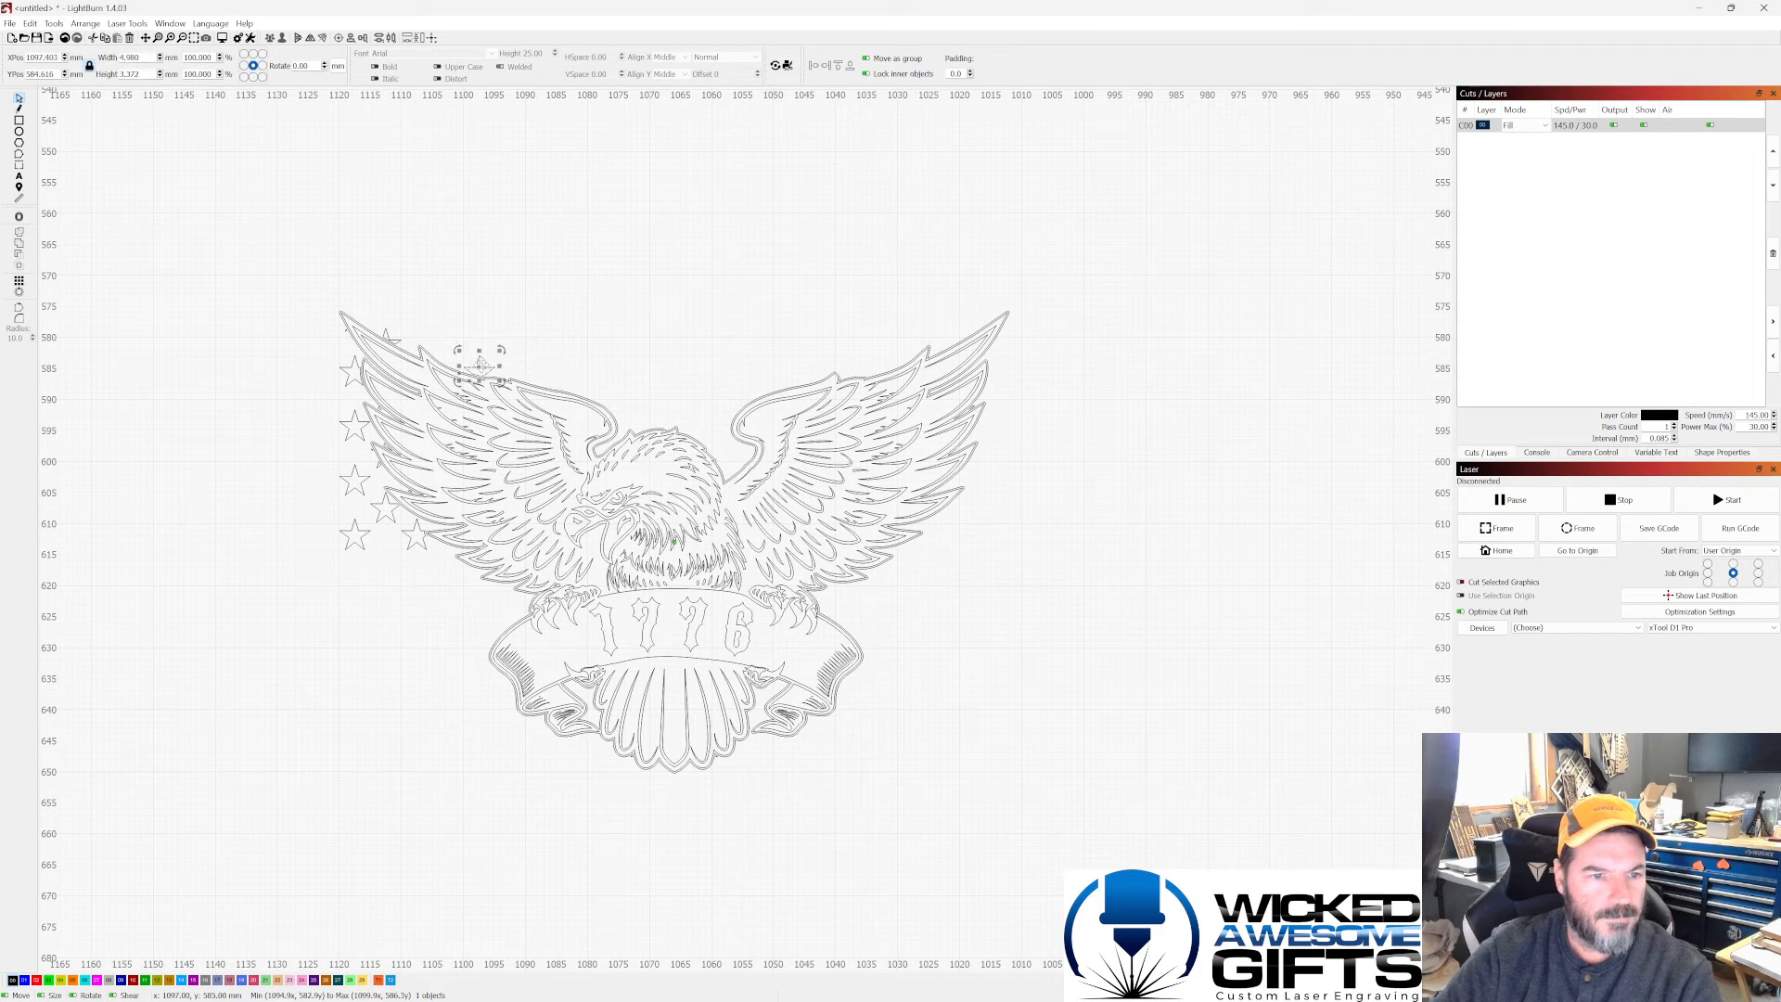
pyautogui.press('Delete')
pyautogui.click(390, 334)
pyautogui.press('Delete')
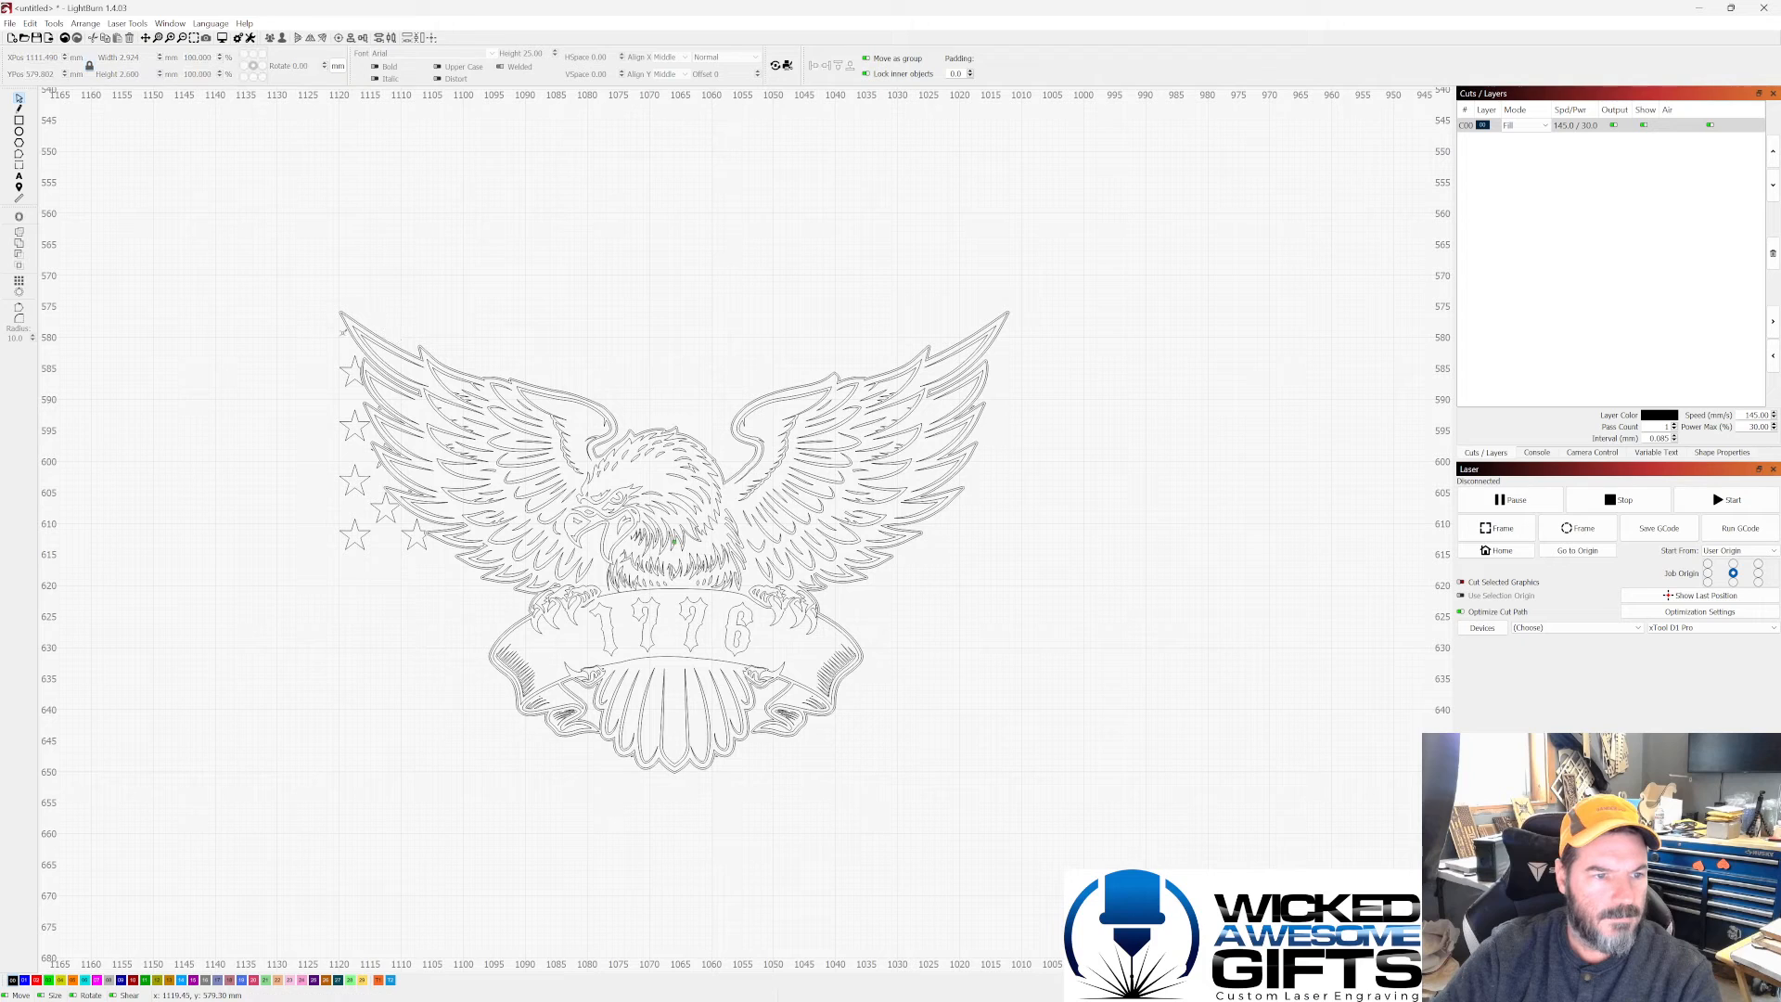
# Step: Delete the upper stars beside the wing tip and the small star fragments between the outer wing feathers
pyautogui.click(349, 359)
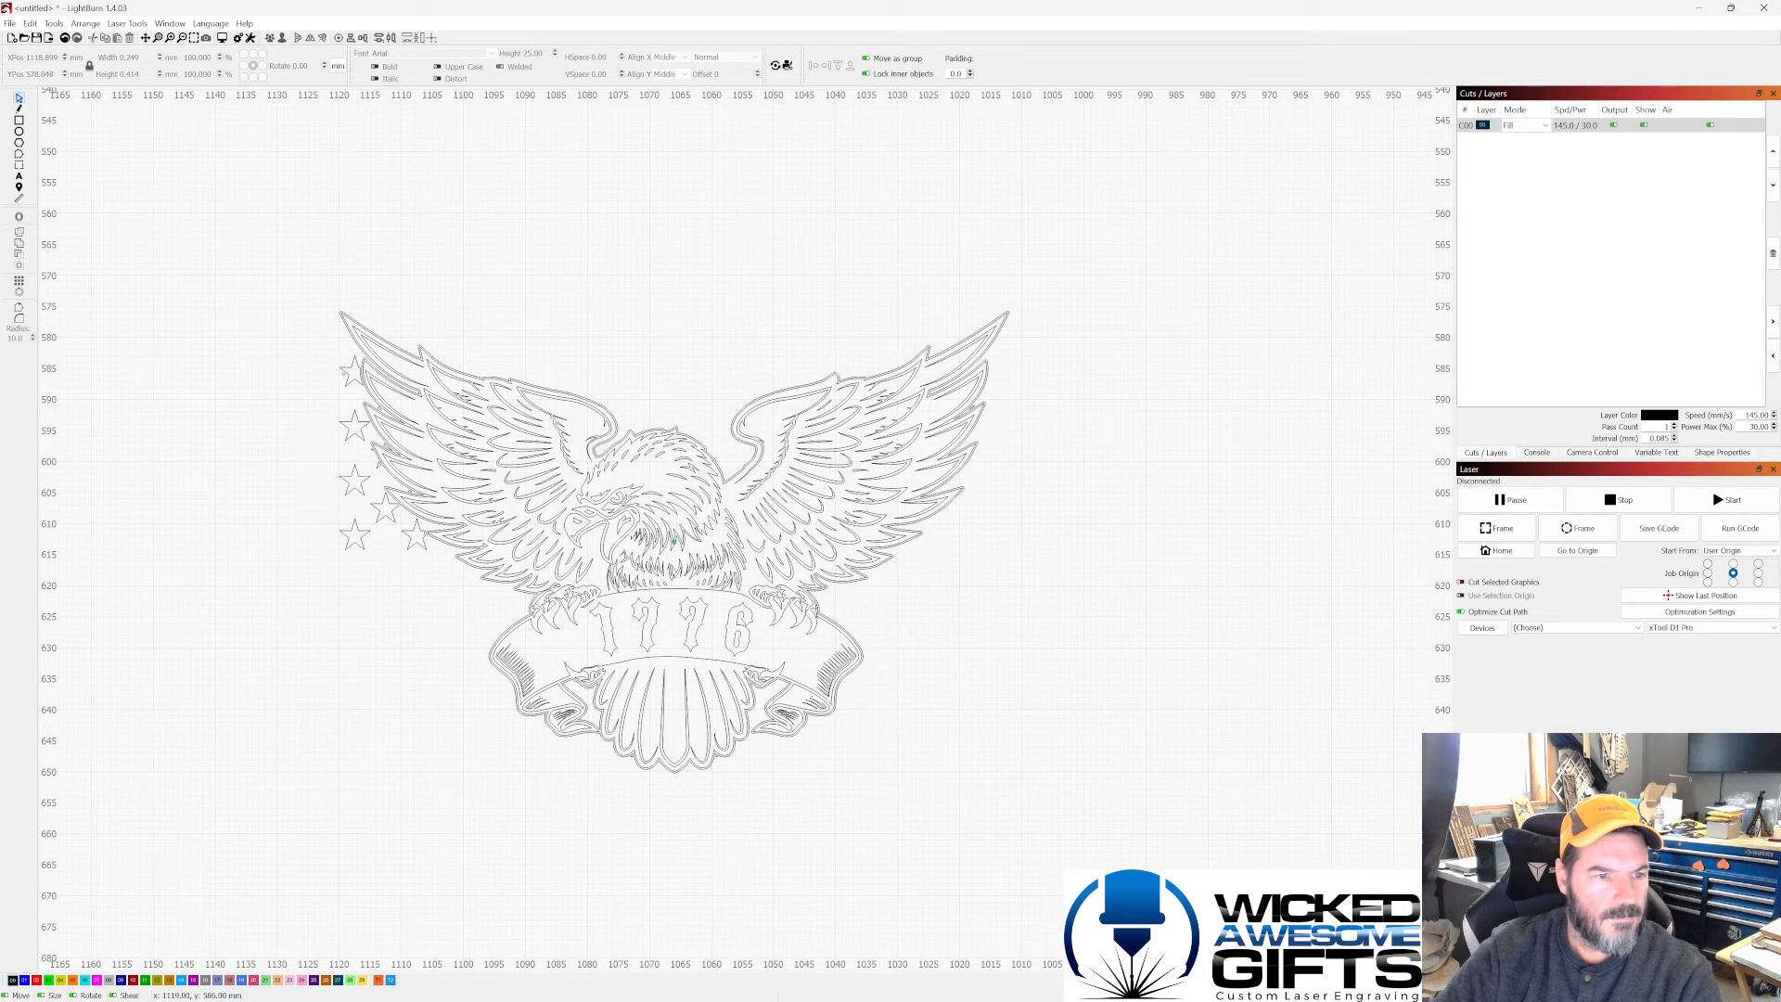
pyautogui.click(345, 374)
pyautogui.press('Delete')
pyautogui.scroll(3, 362, 422)
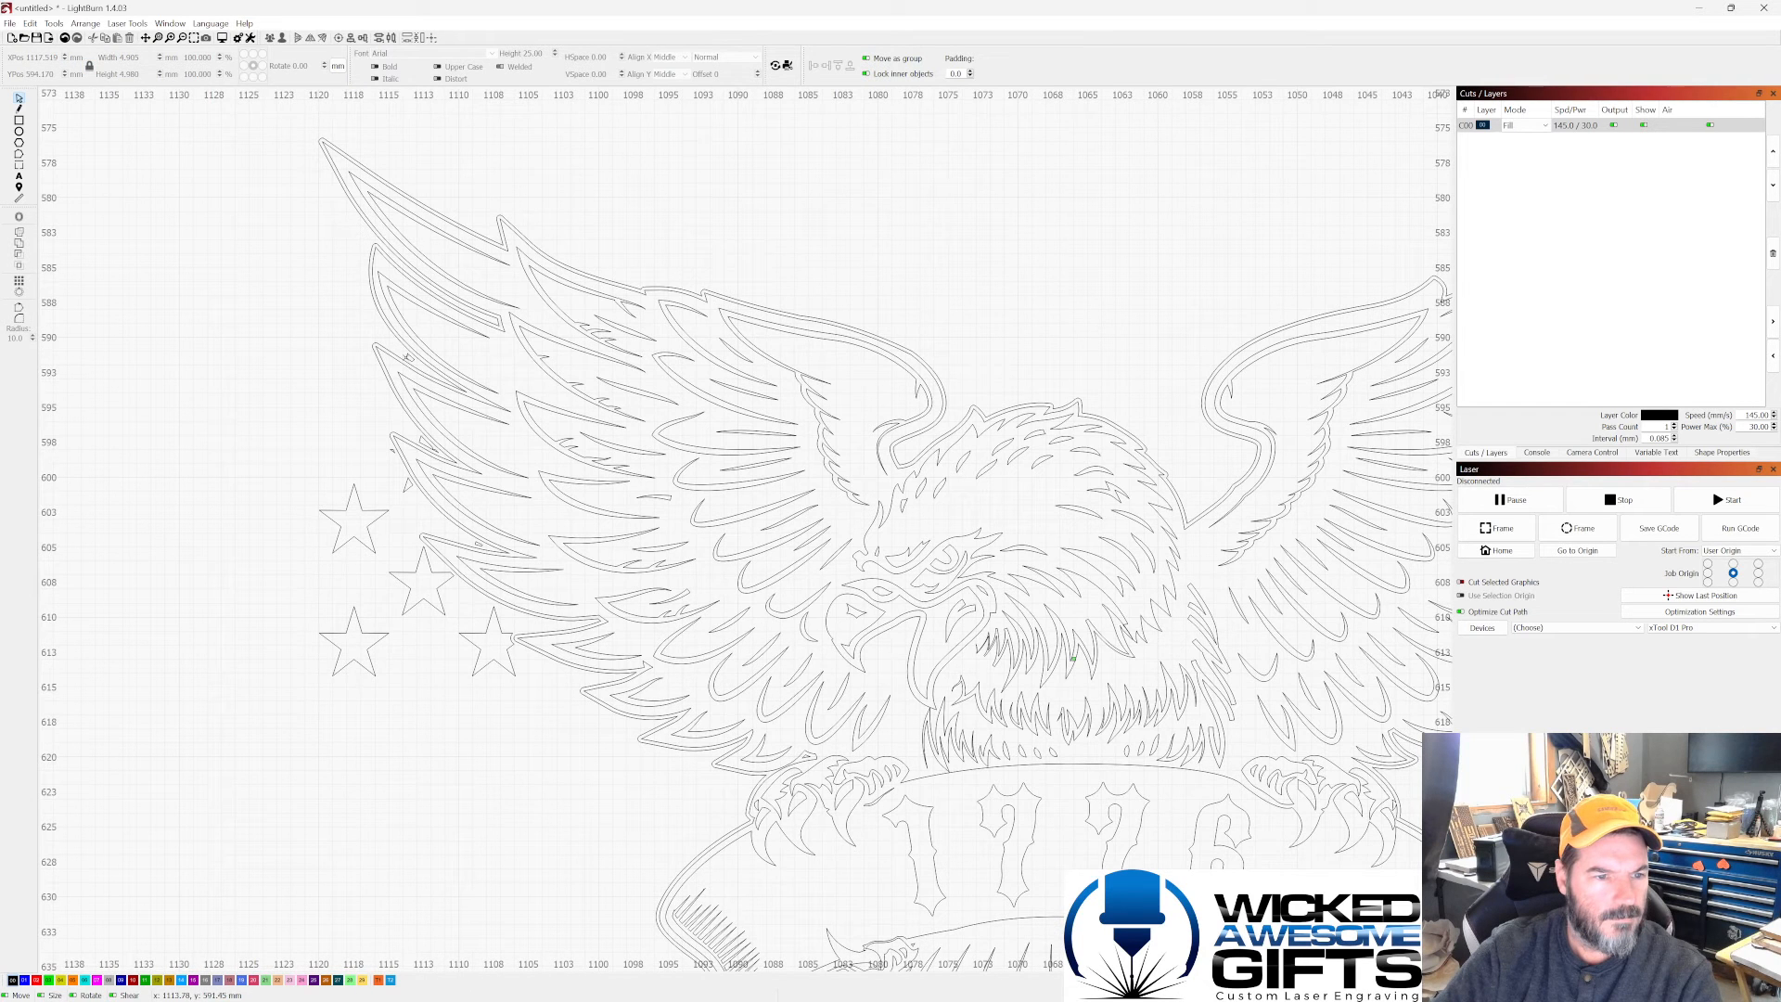
pyautogui.click(406, 357)
pyautogui.click(417, 441)
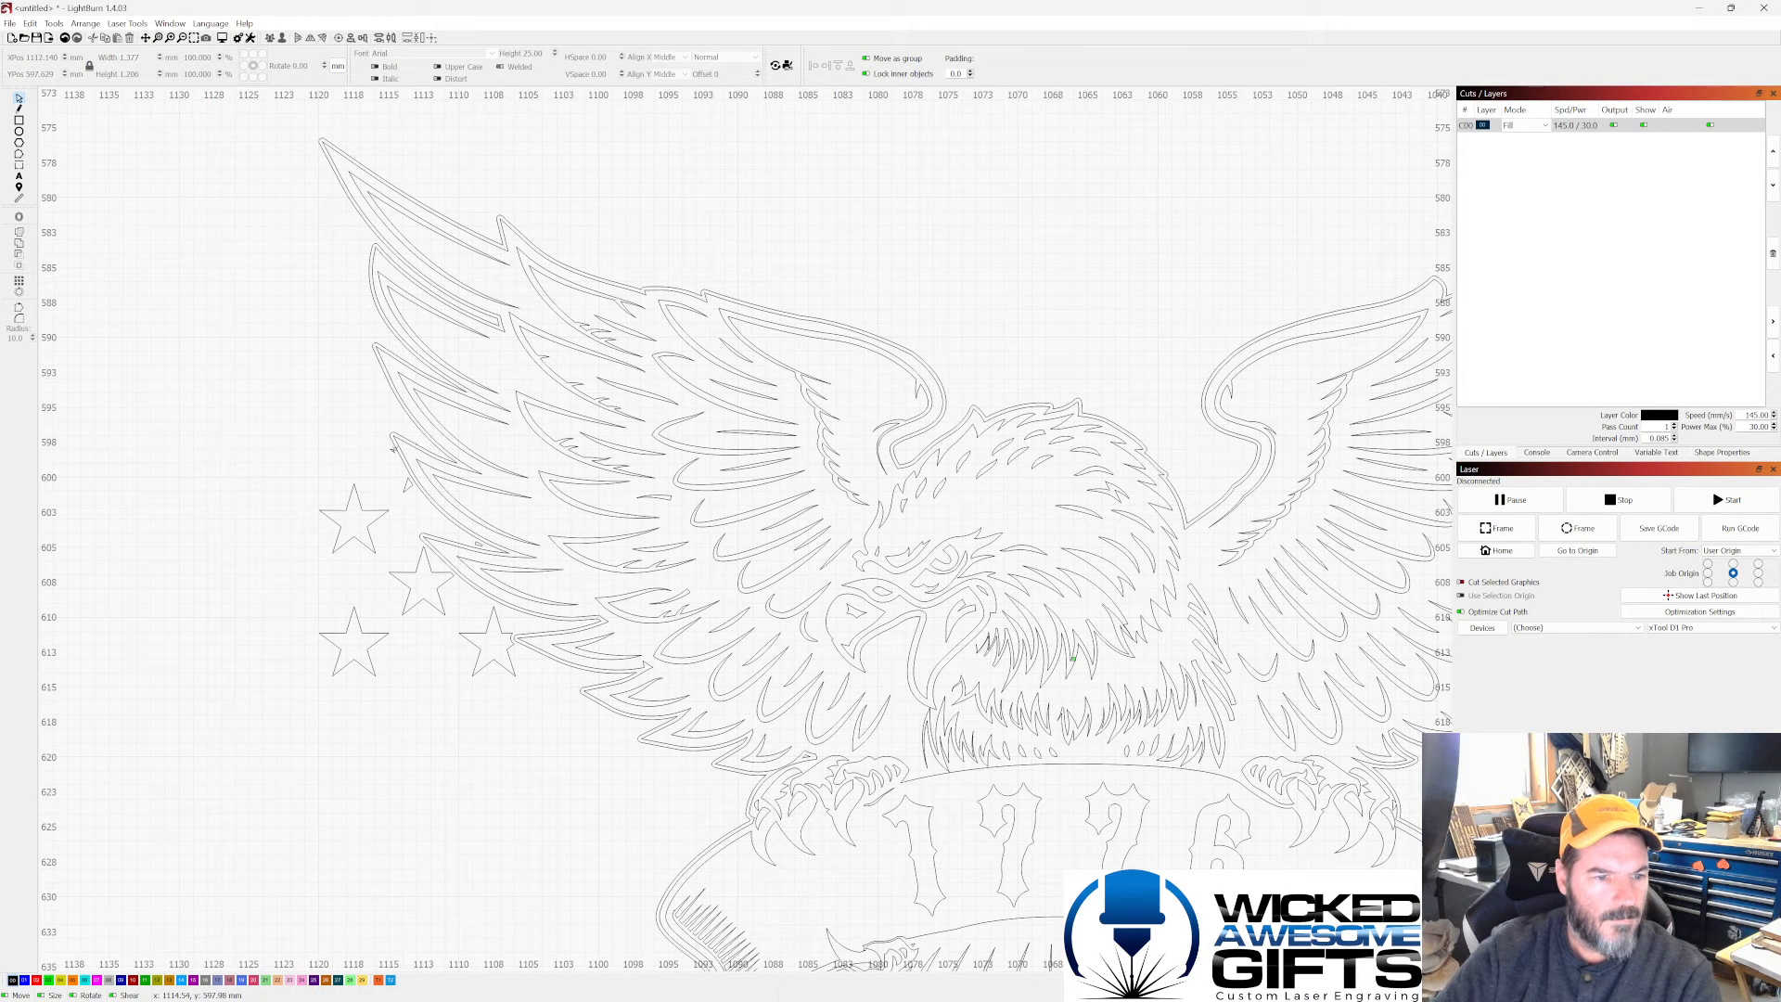
pyautogui.click(405, 484)
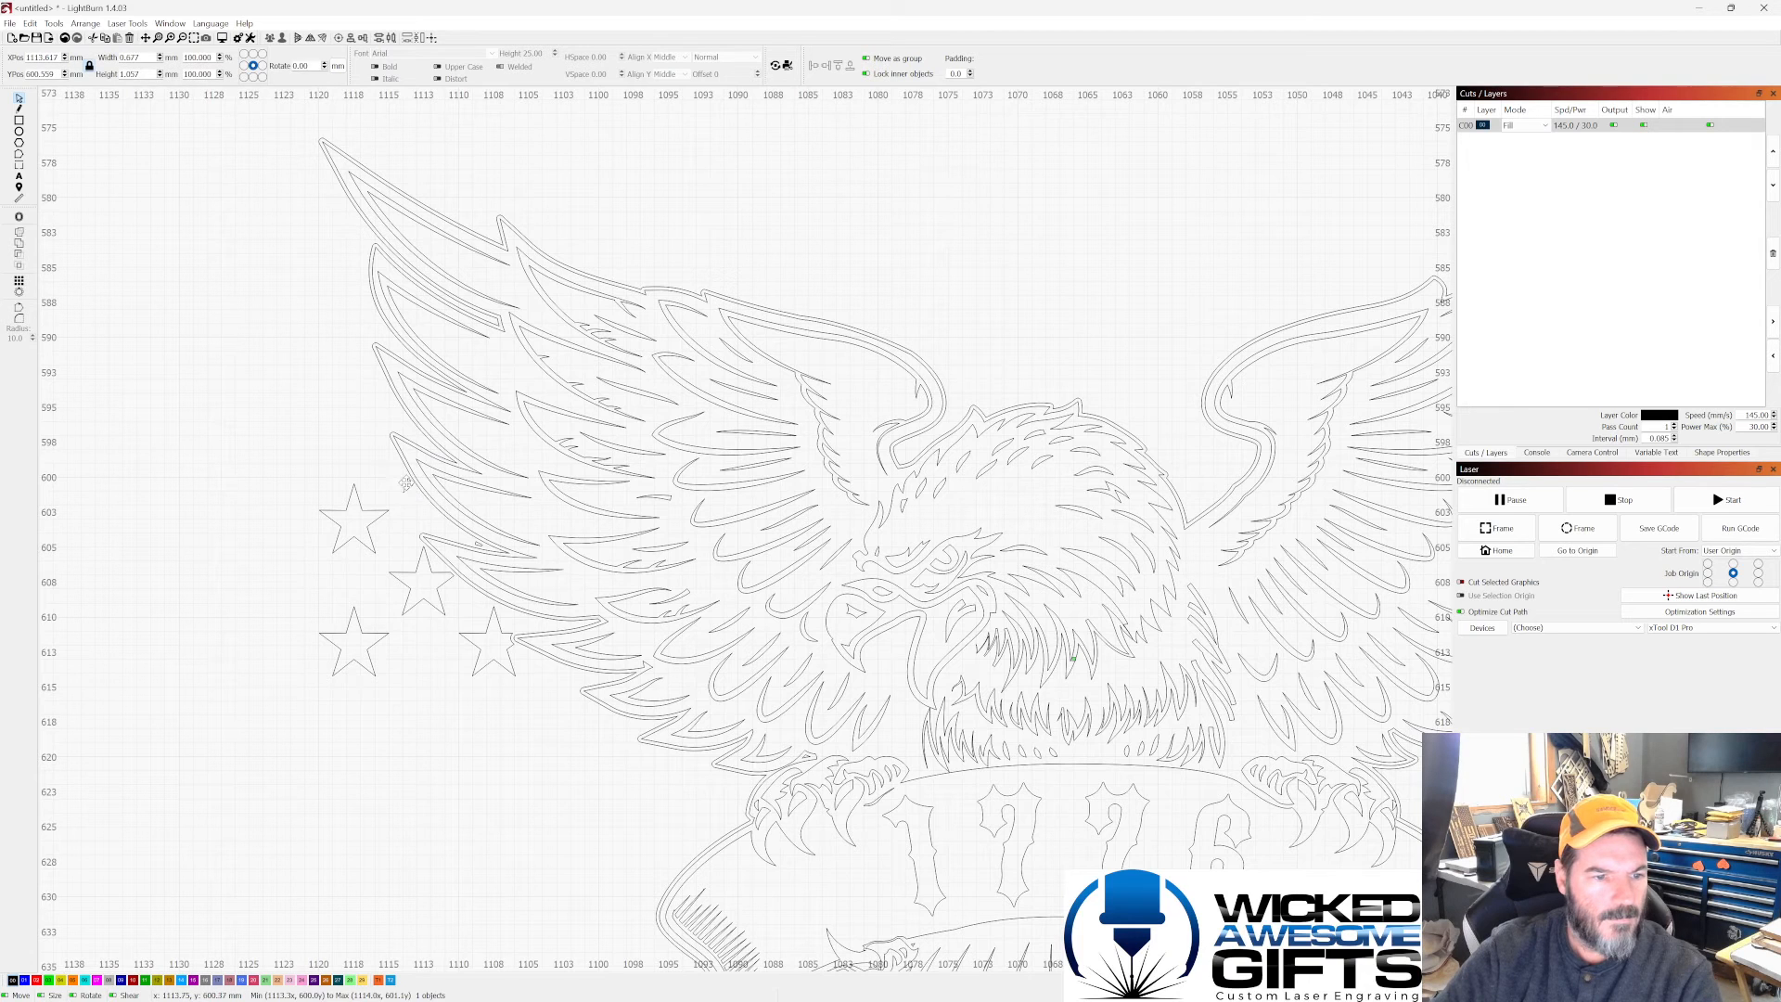
pyautogui.click(408, 534)
pyautogui.click(479, 545)
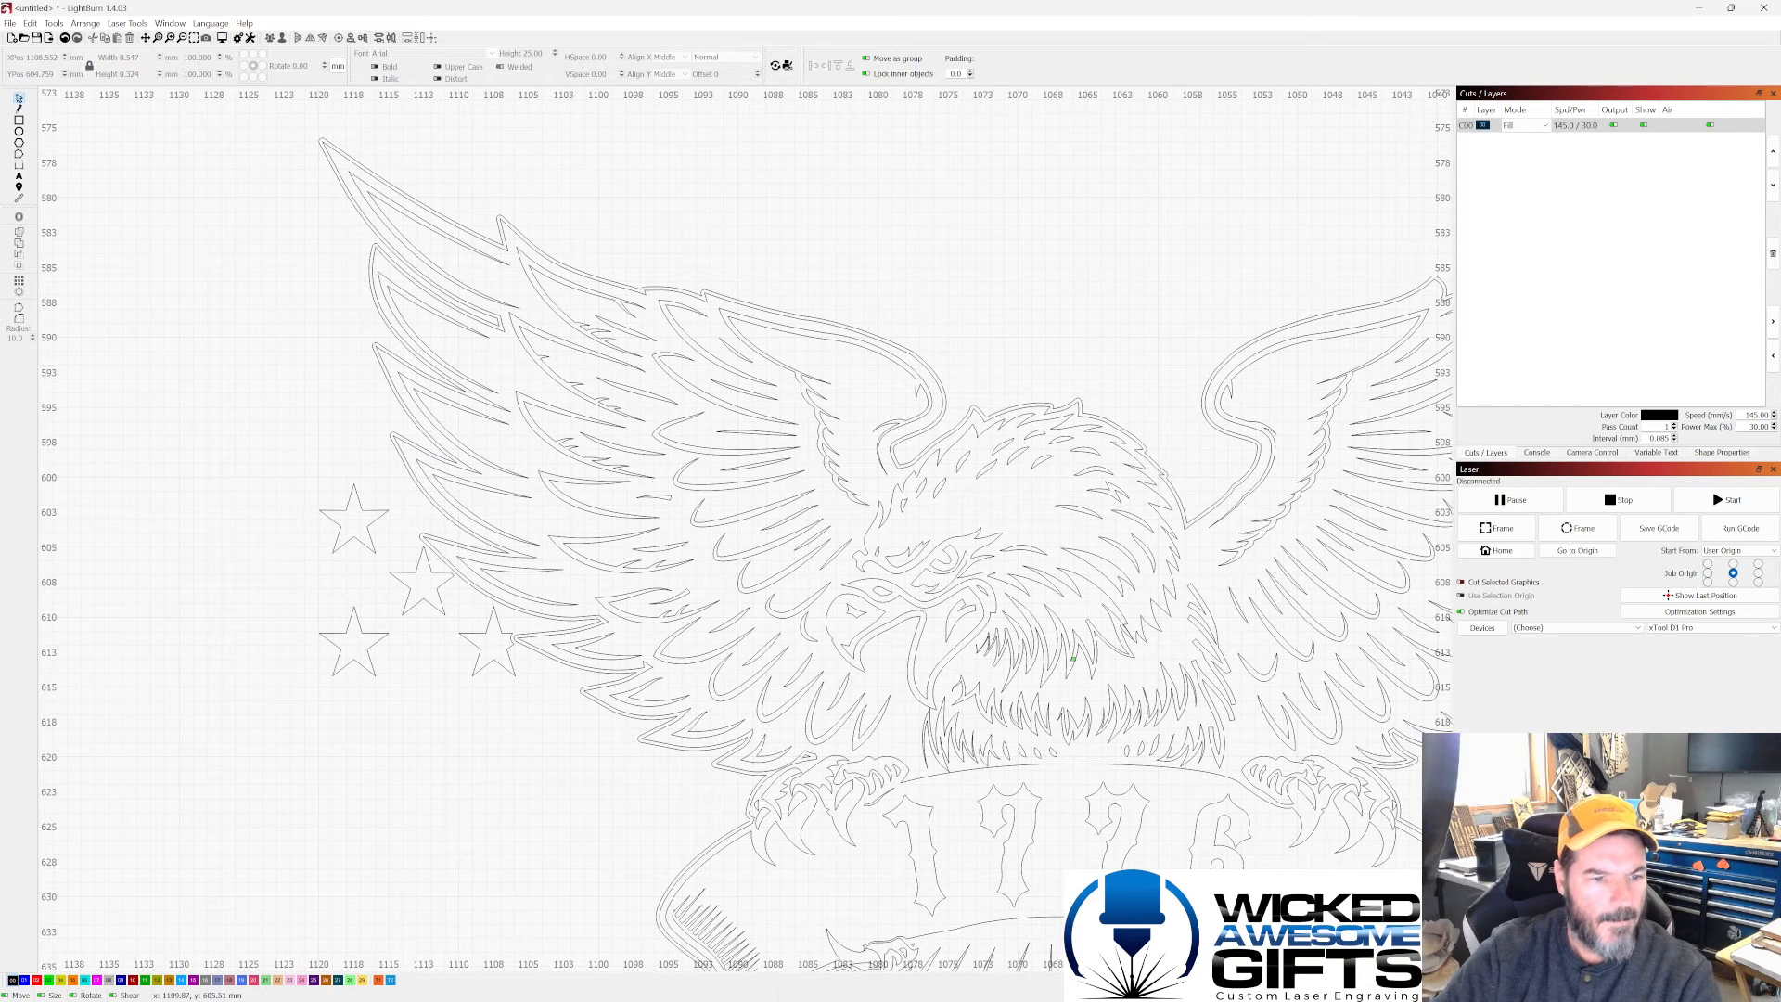
# Step: Delete the remaining four stars beside the lower feathers of the wing
pyautogui.click(419, 572)
pyautogui.press('Delete')
pyautogui.moveTo(313, 477); pyautogui.dragTo(390, 562)
pyautogui.press('Delete')
pyautogui.moveTo(320, 628); pyautogui.dragTo(399, 714)
pyautogui.click(370, 636)
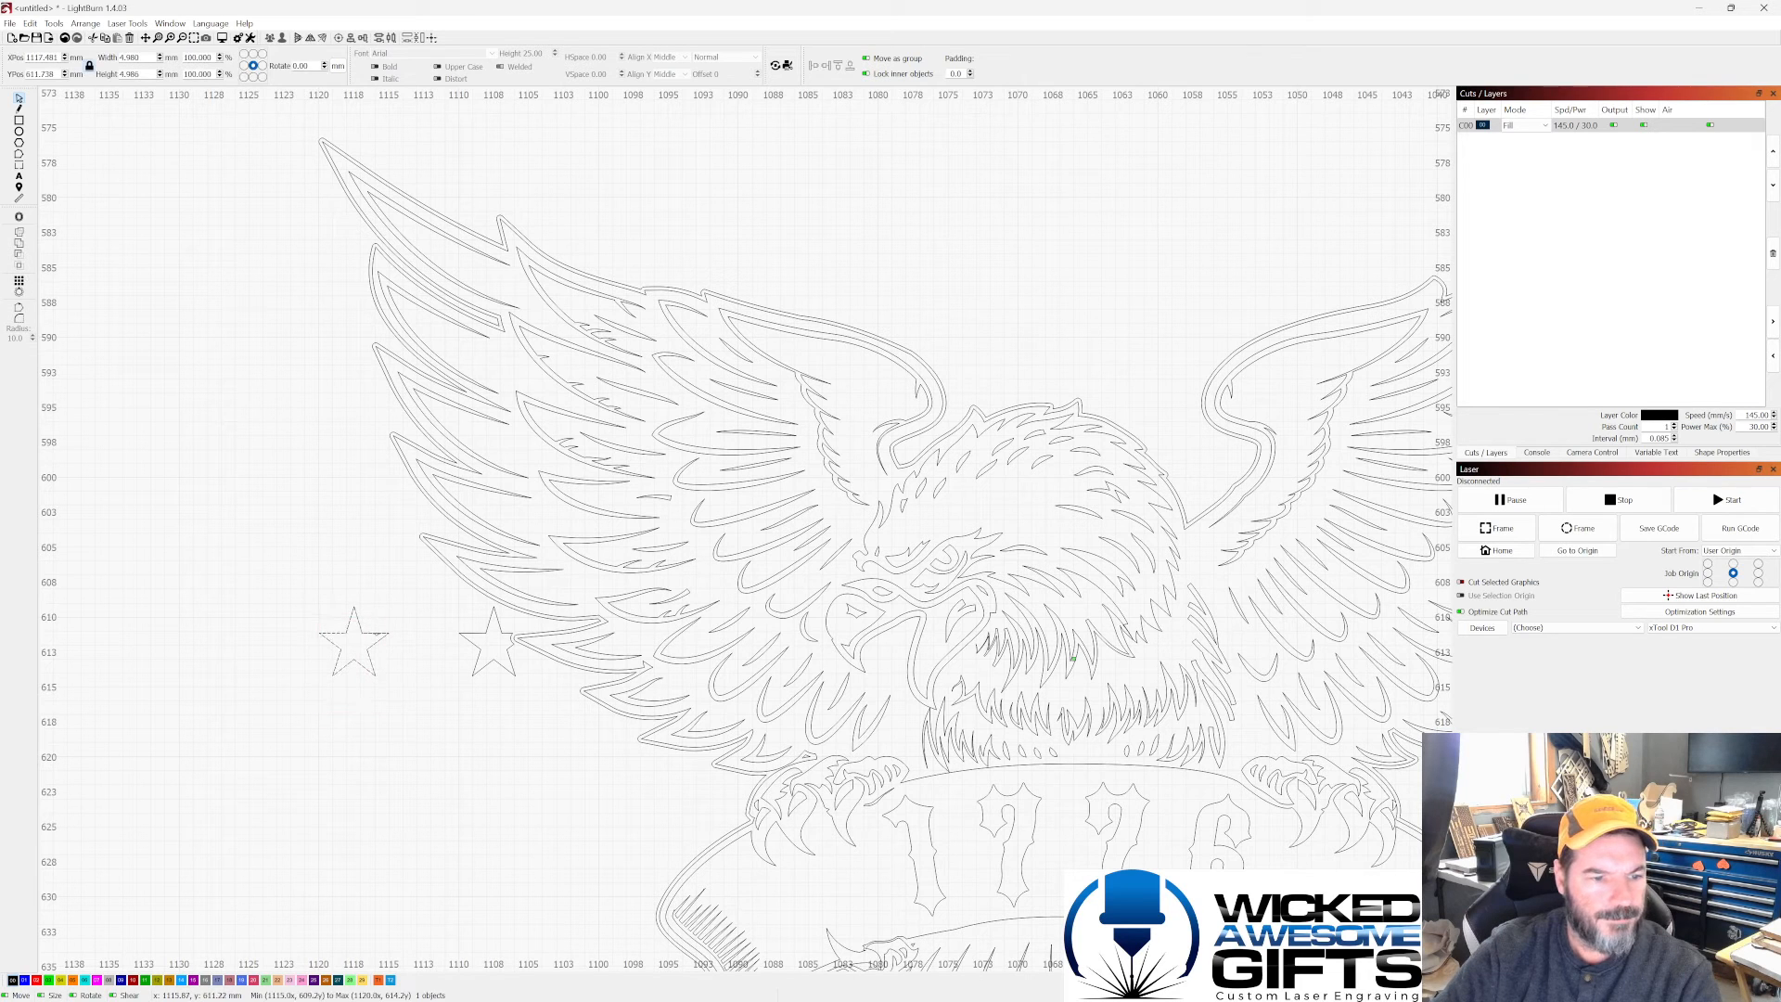
pyautogui.click(468, 637)
pyautogui.press('Delete')
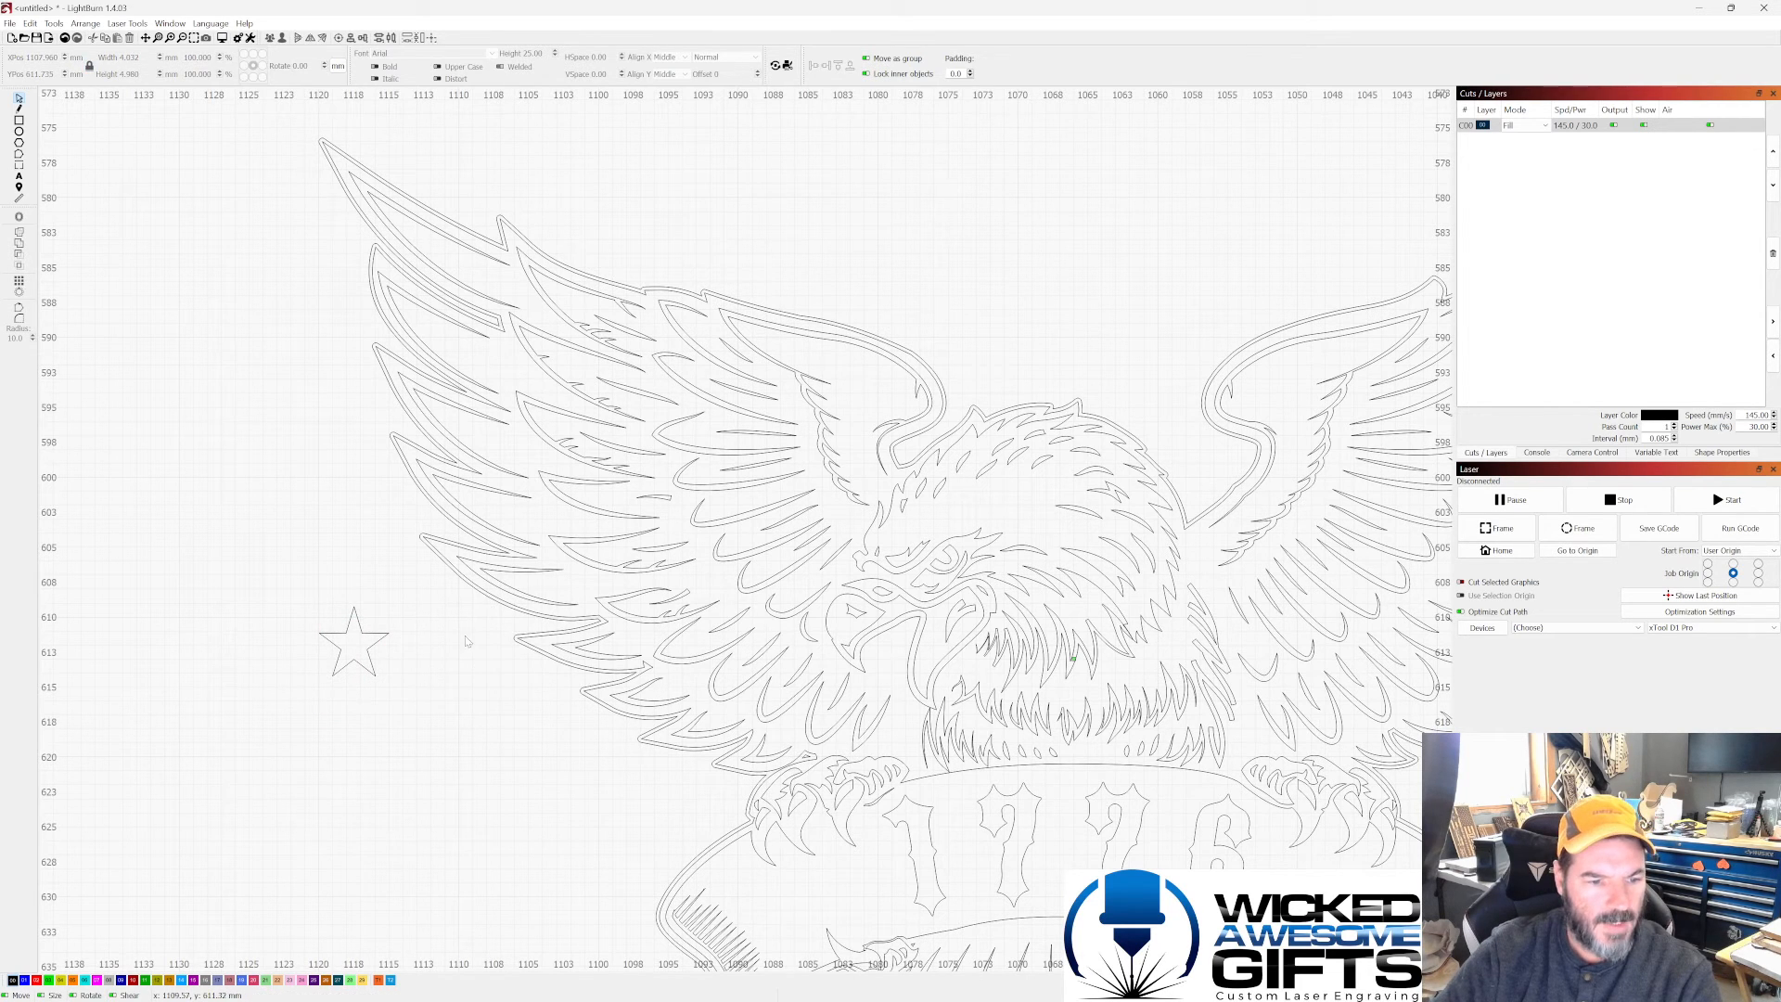
pyautogui.click(358, 622)
pyautogui.press('Delete')
# Step: Delete the outer offset outline around the eagle and banner
pyautogui.scroll(-2, 302, 592)
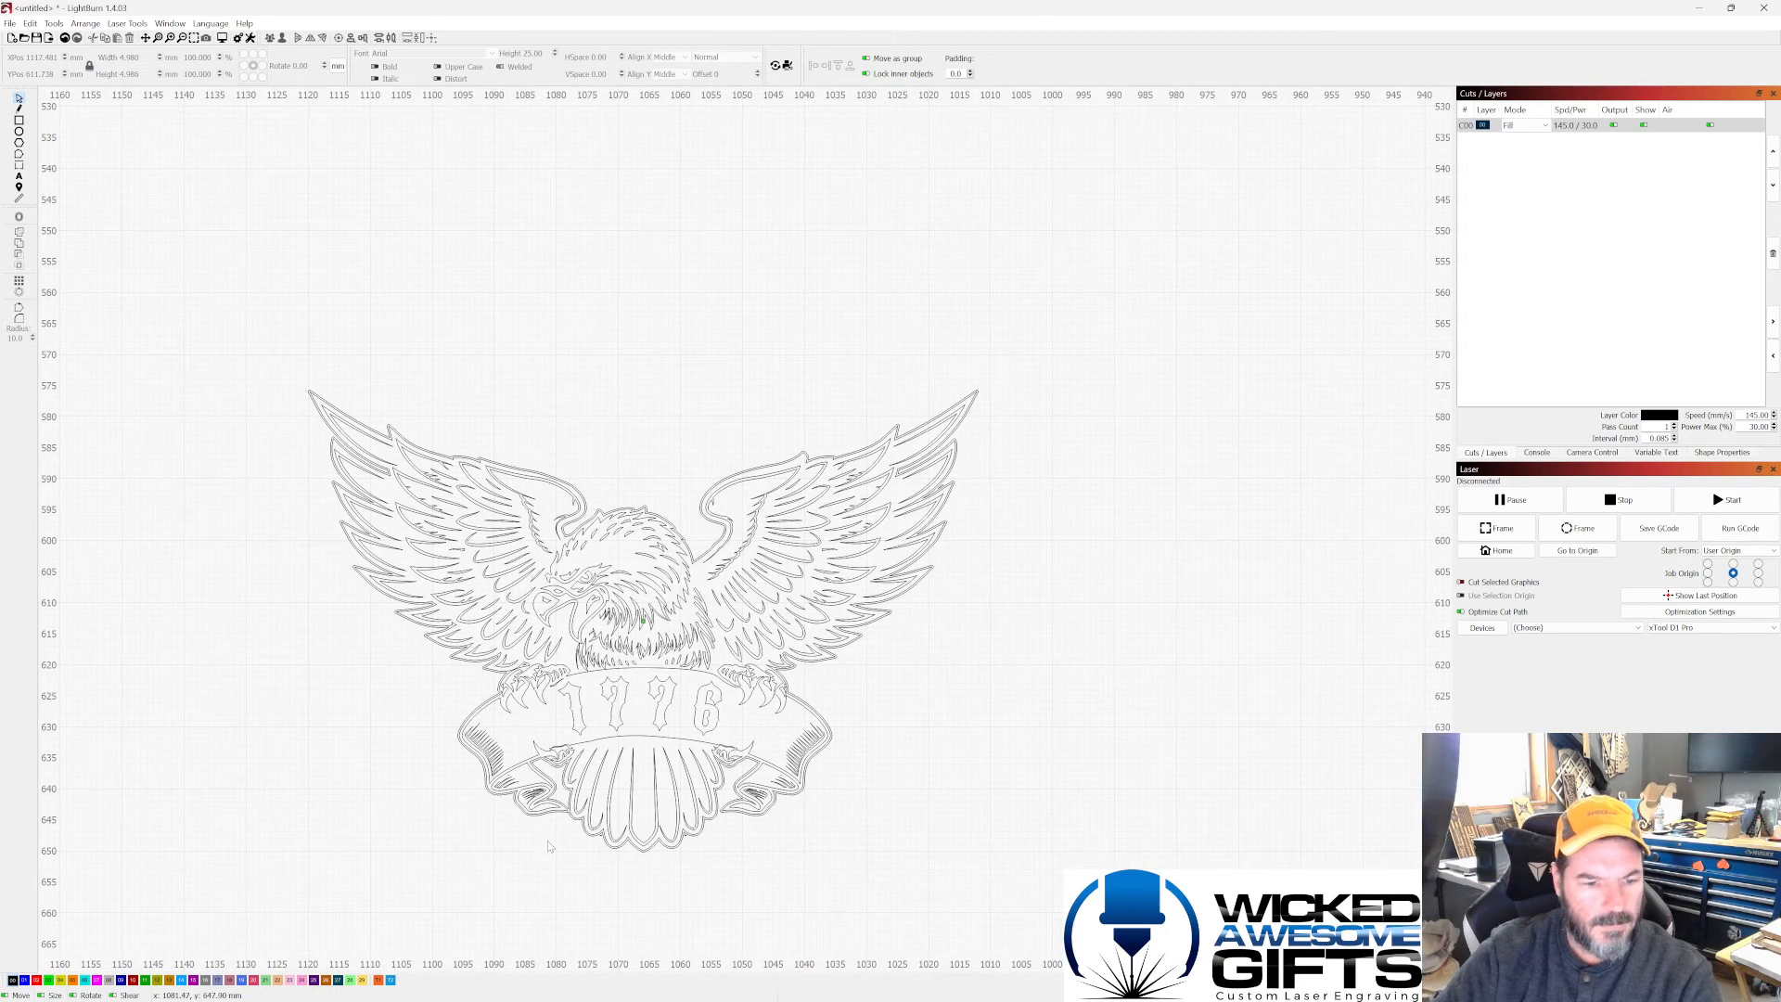
pyautogui.scroll(3, 547, 844)
pyautogui.click(589, 775)
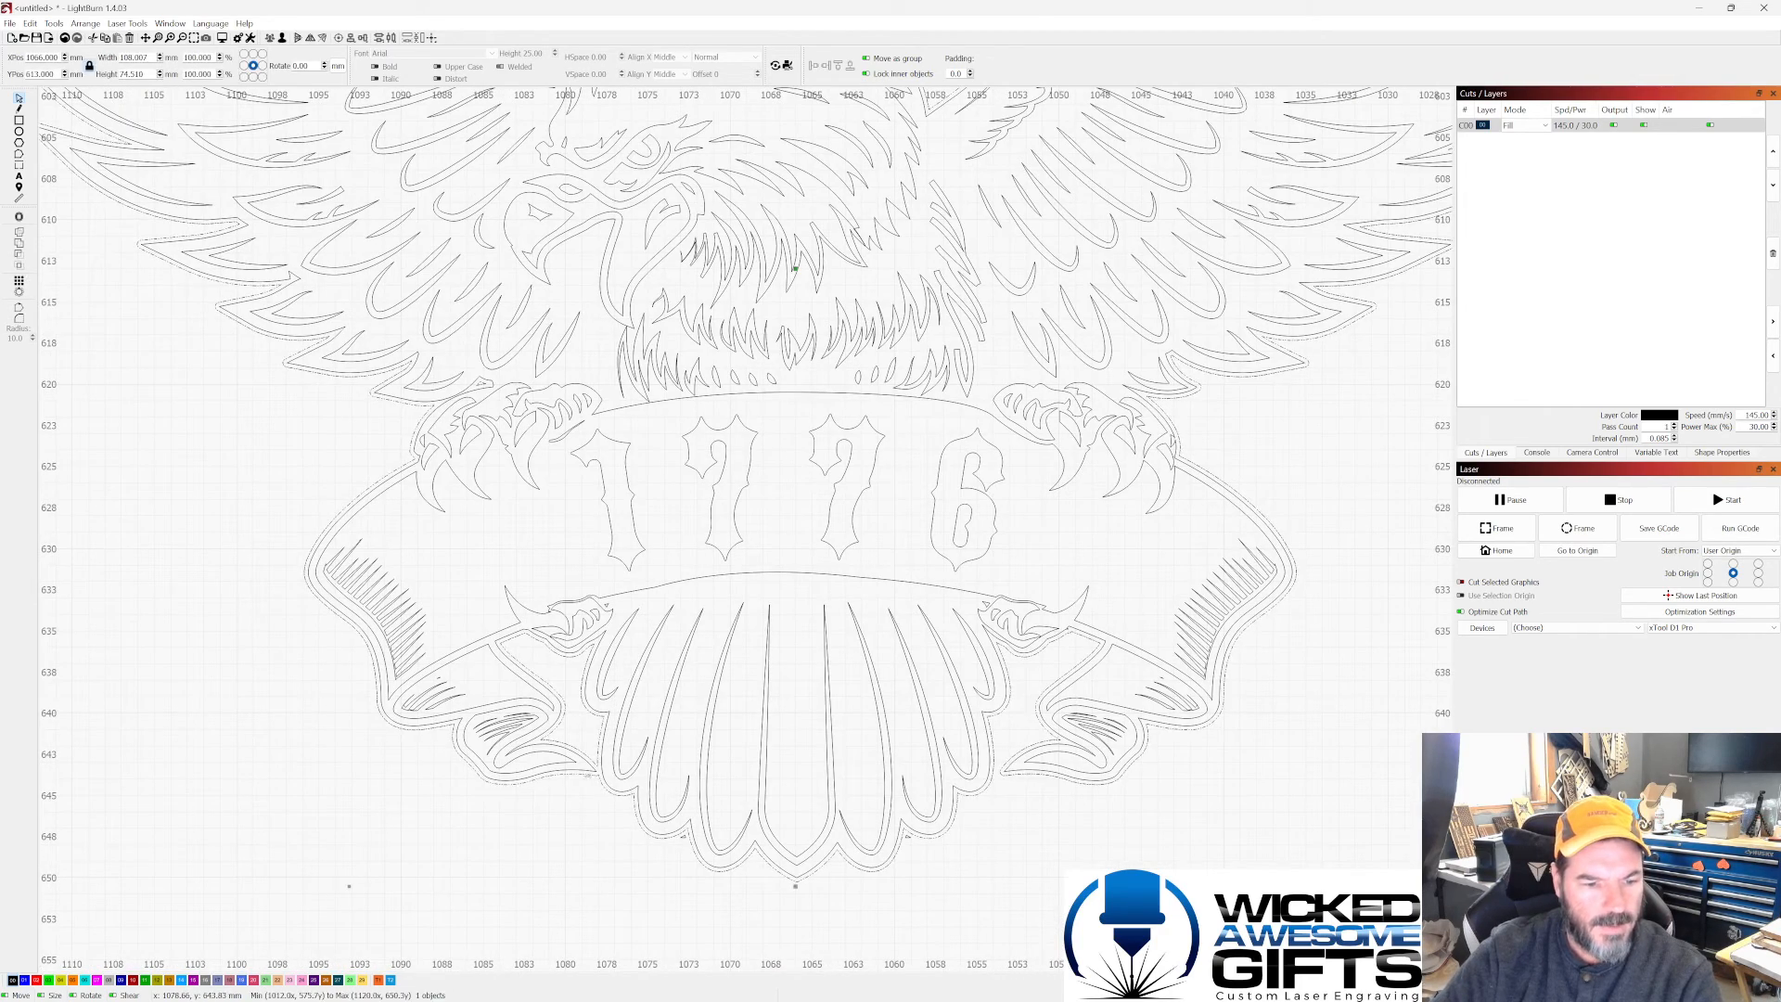
pyautogui.press('Delete')
# Step: Delete the small leftover fragments beside the tail feathers and the remaining silhouette outline around the eagle
pyautogui.scroll(-1, 585, 798)
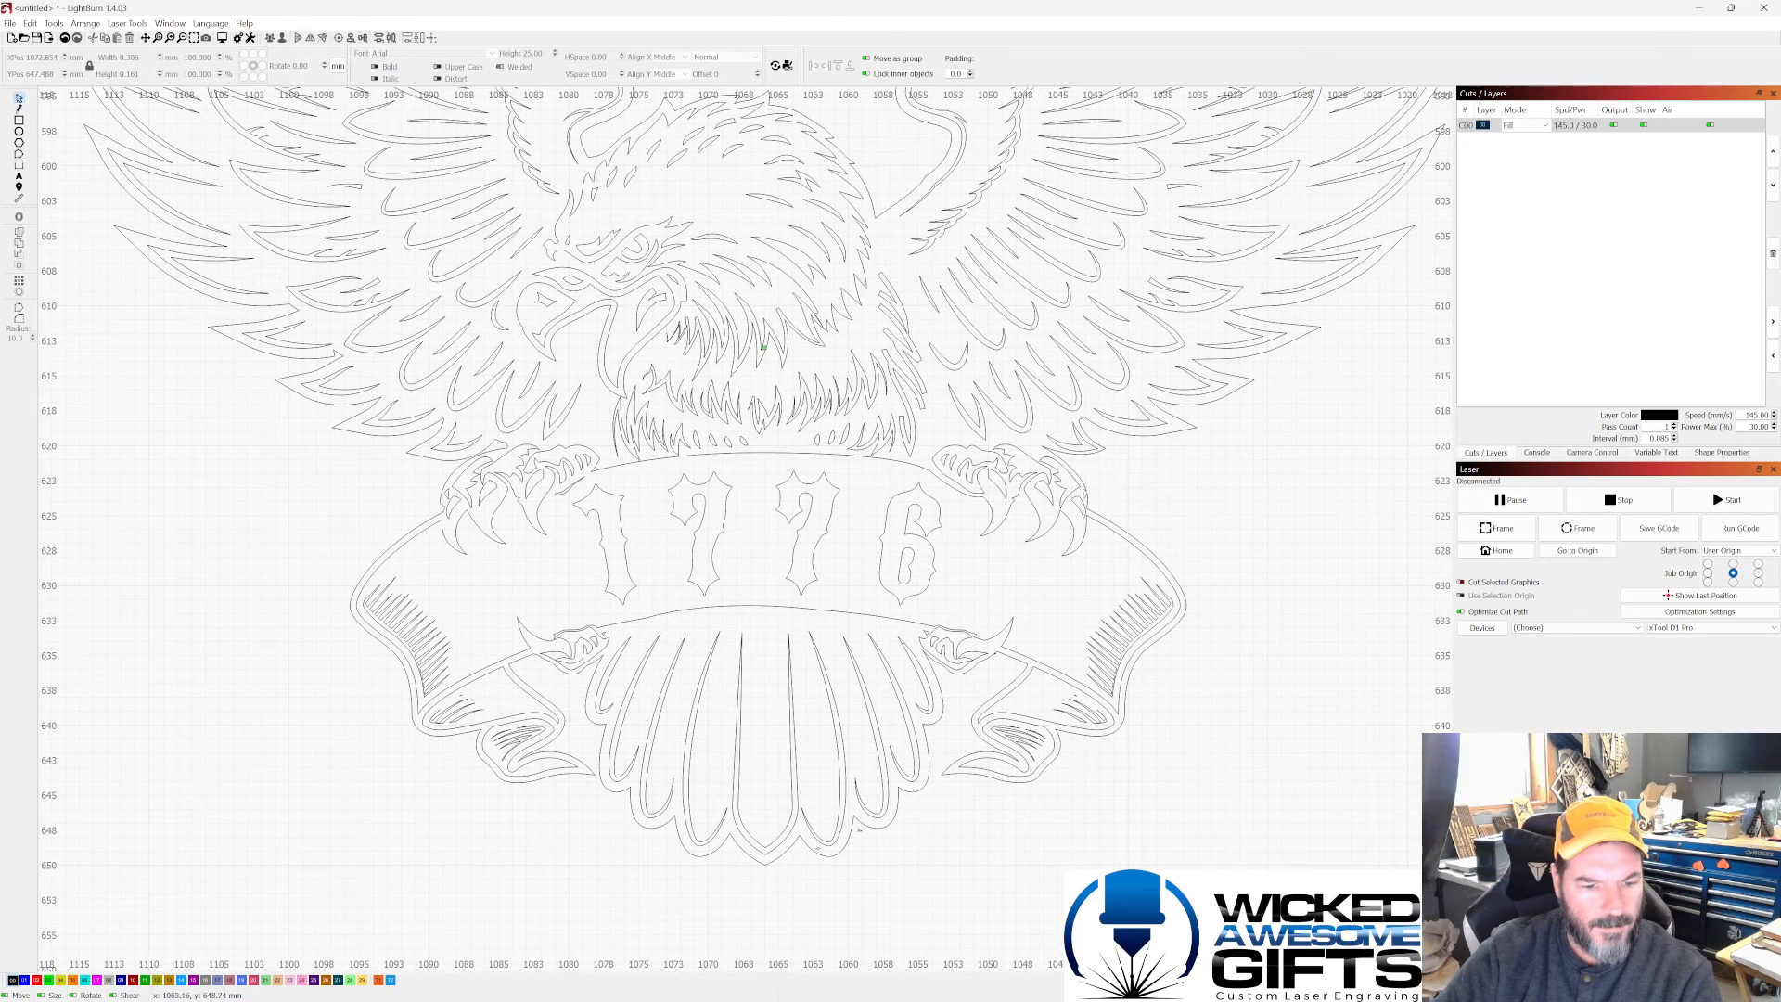
pyautogui.click(859, 830)
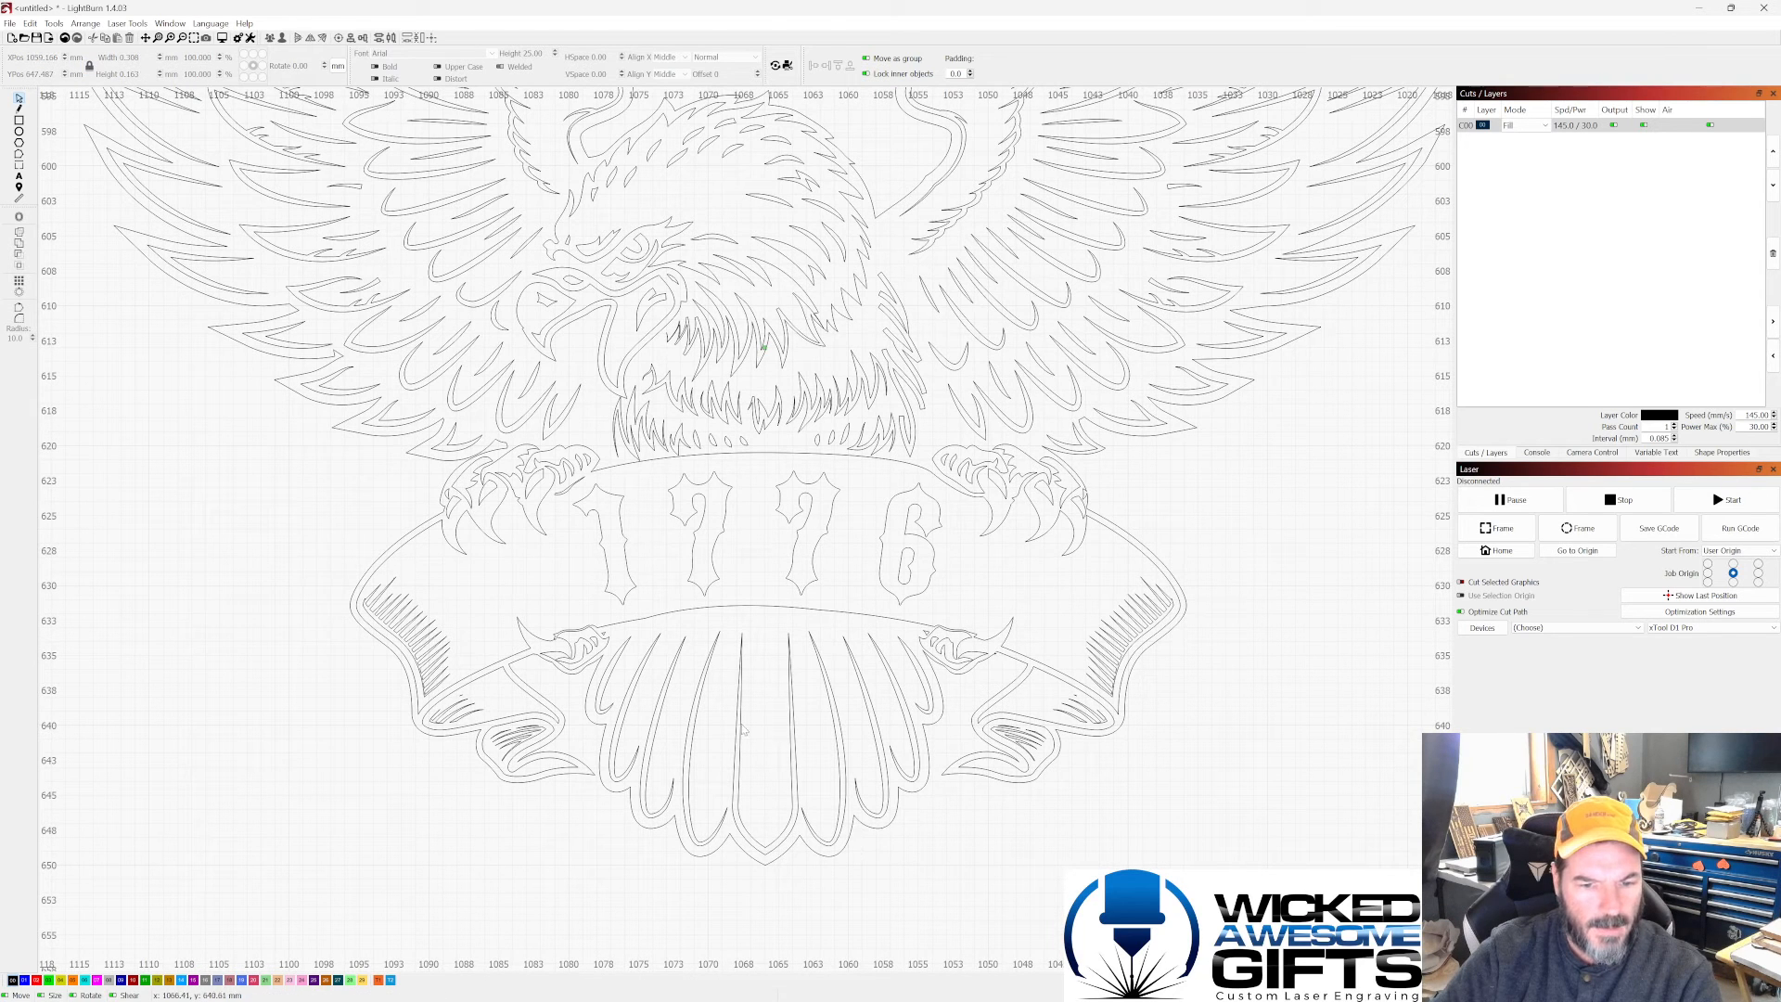
pyautogui.click(576, 673)
pyautogui.press('Delete')
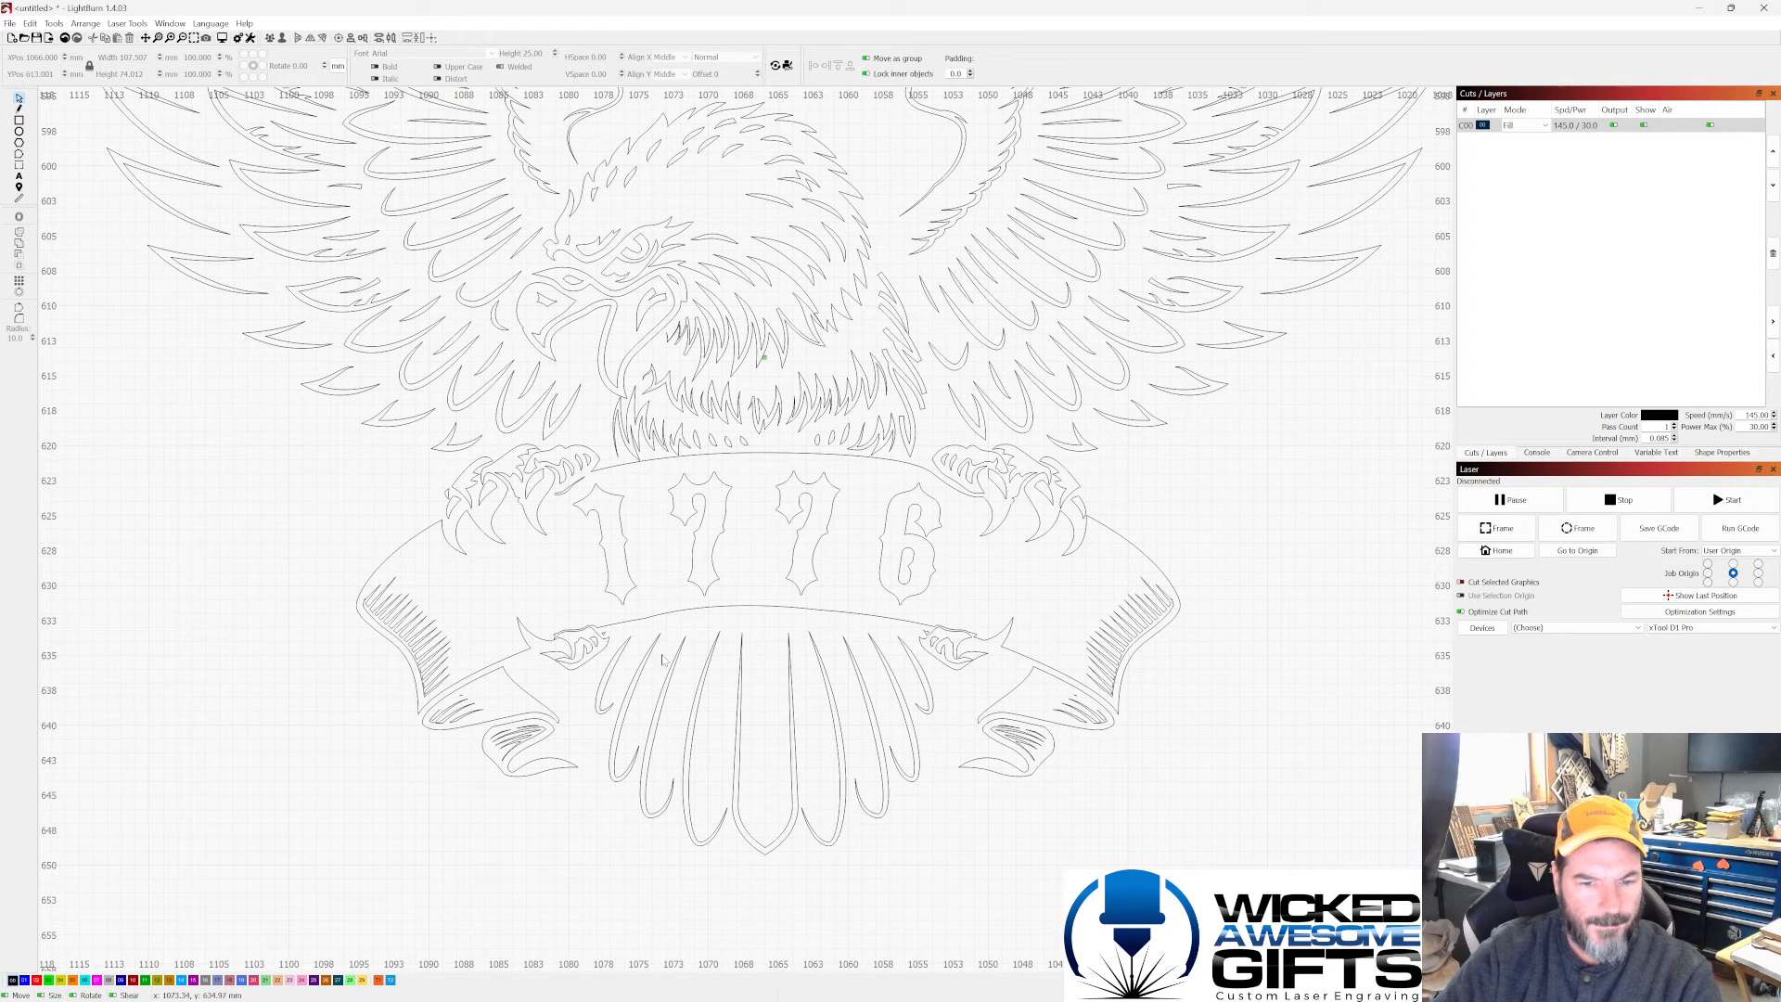
pyautogui.scroll(-3, 636, 659)
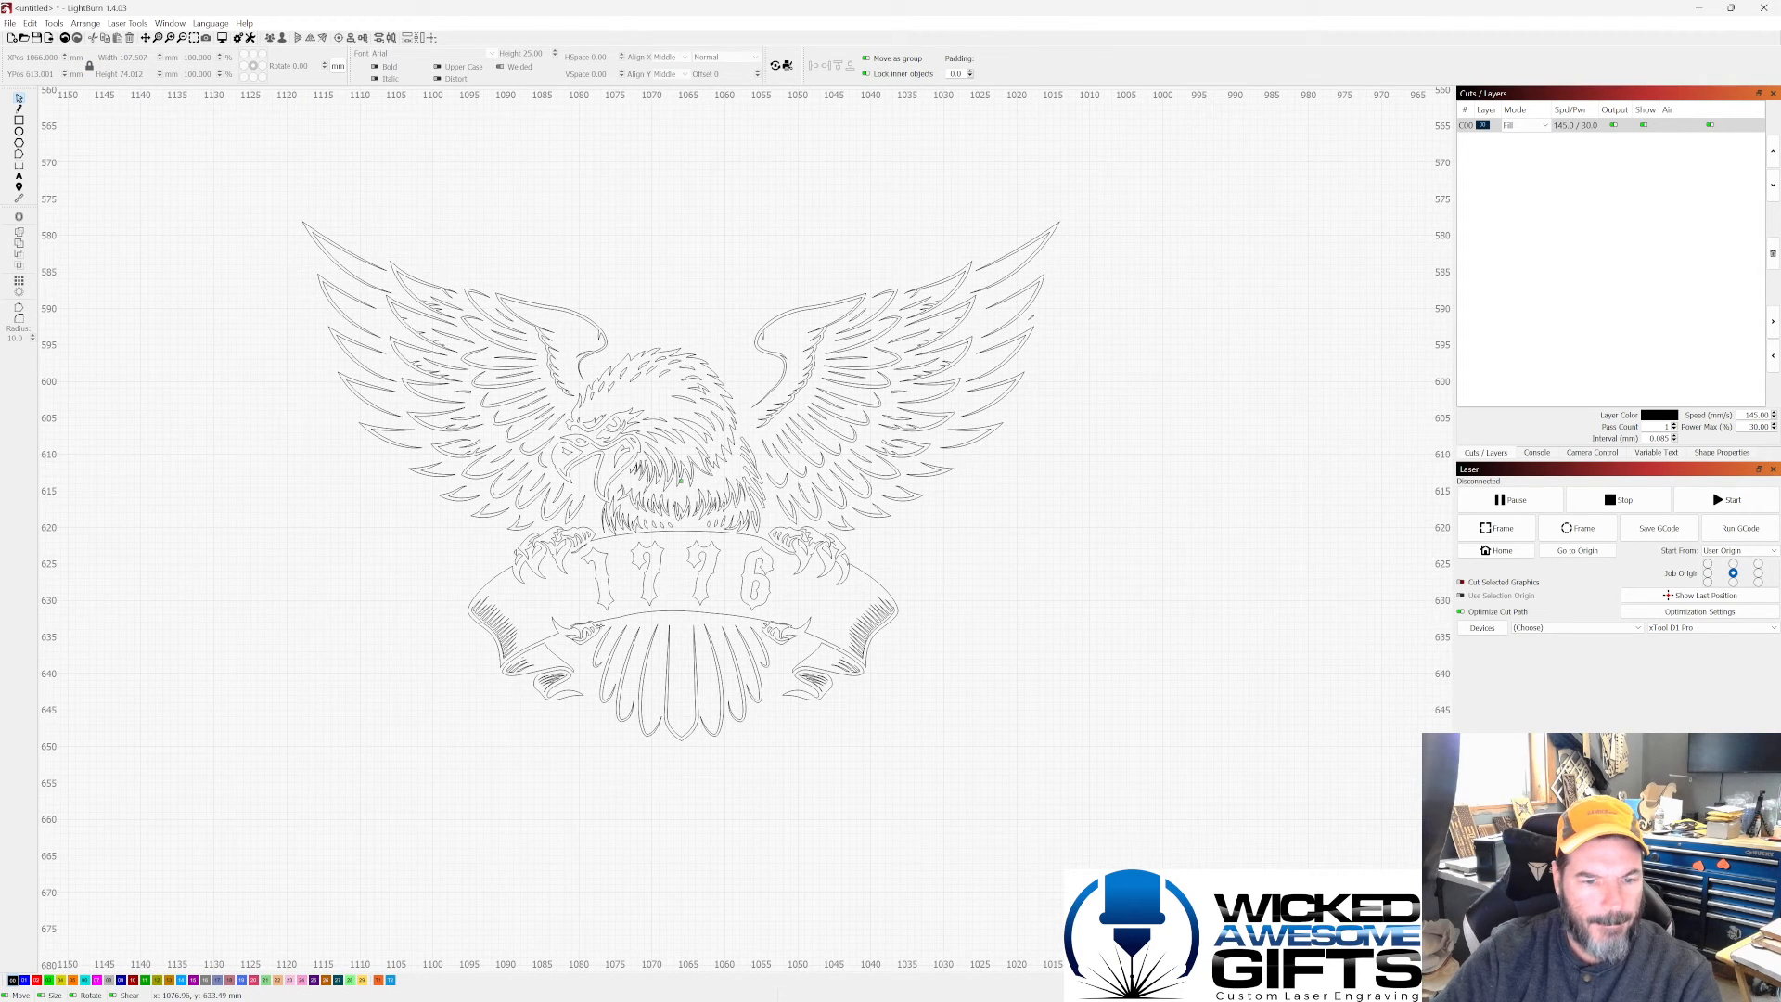
# Step: Group all the remaining eagle and banner shapes into one object and clear the selection
pyautogui.scroll(-2, 607, 593)
pyautogui.scroll(2, 557, 399)
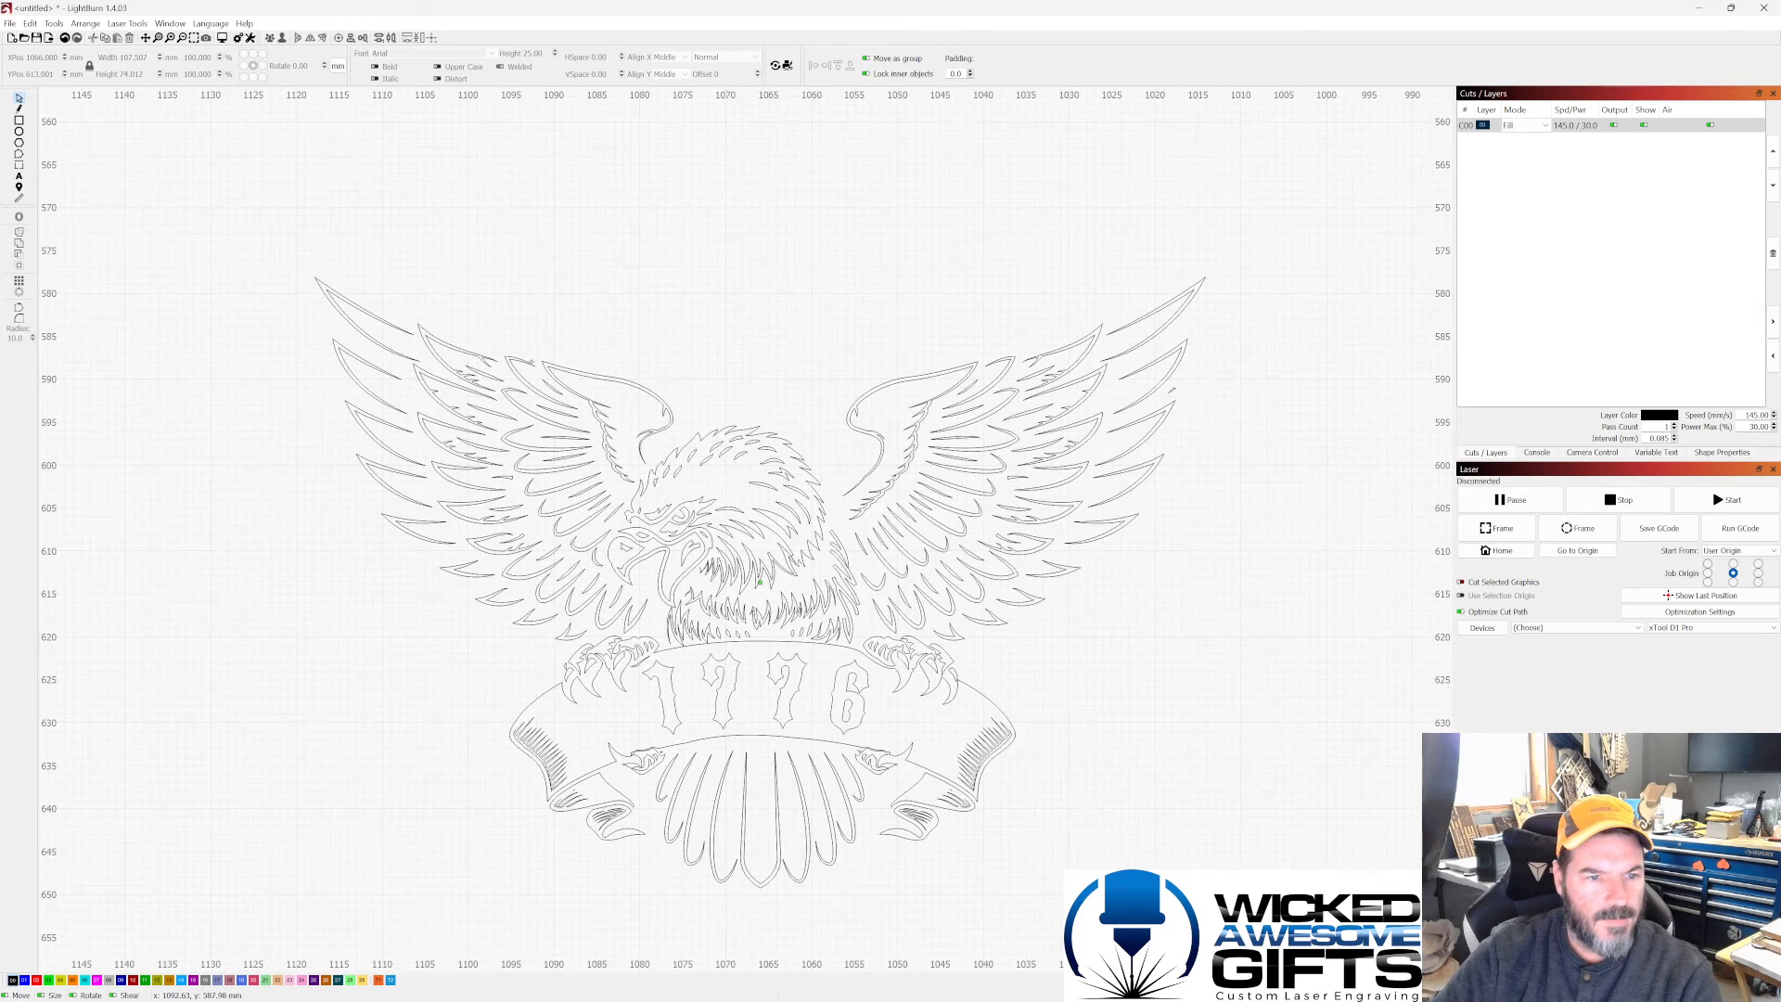
pyautogui.scroll(-3, 557, 399)
pyautogui.scroll(-2, 949, 487)
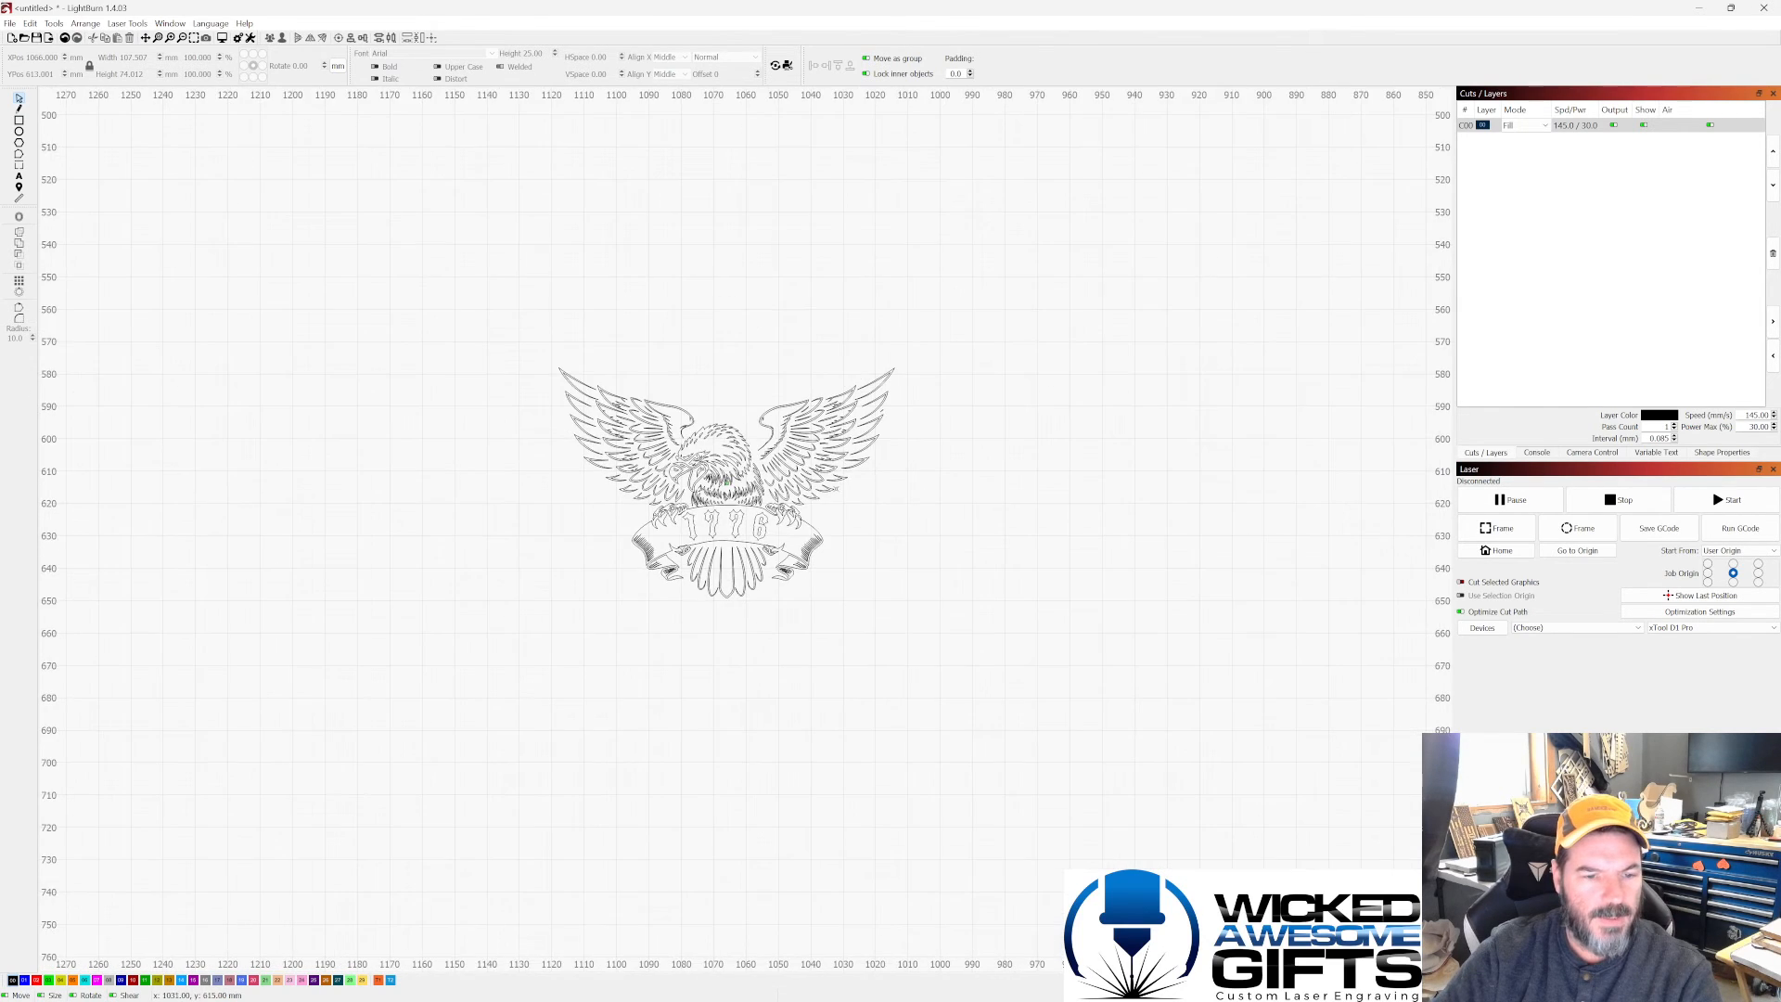
pyautogui.scroll(2, 830, 483)
pyautogui.moveTo(409, 281); pyautogui.dragTo(988, 699)
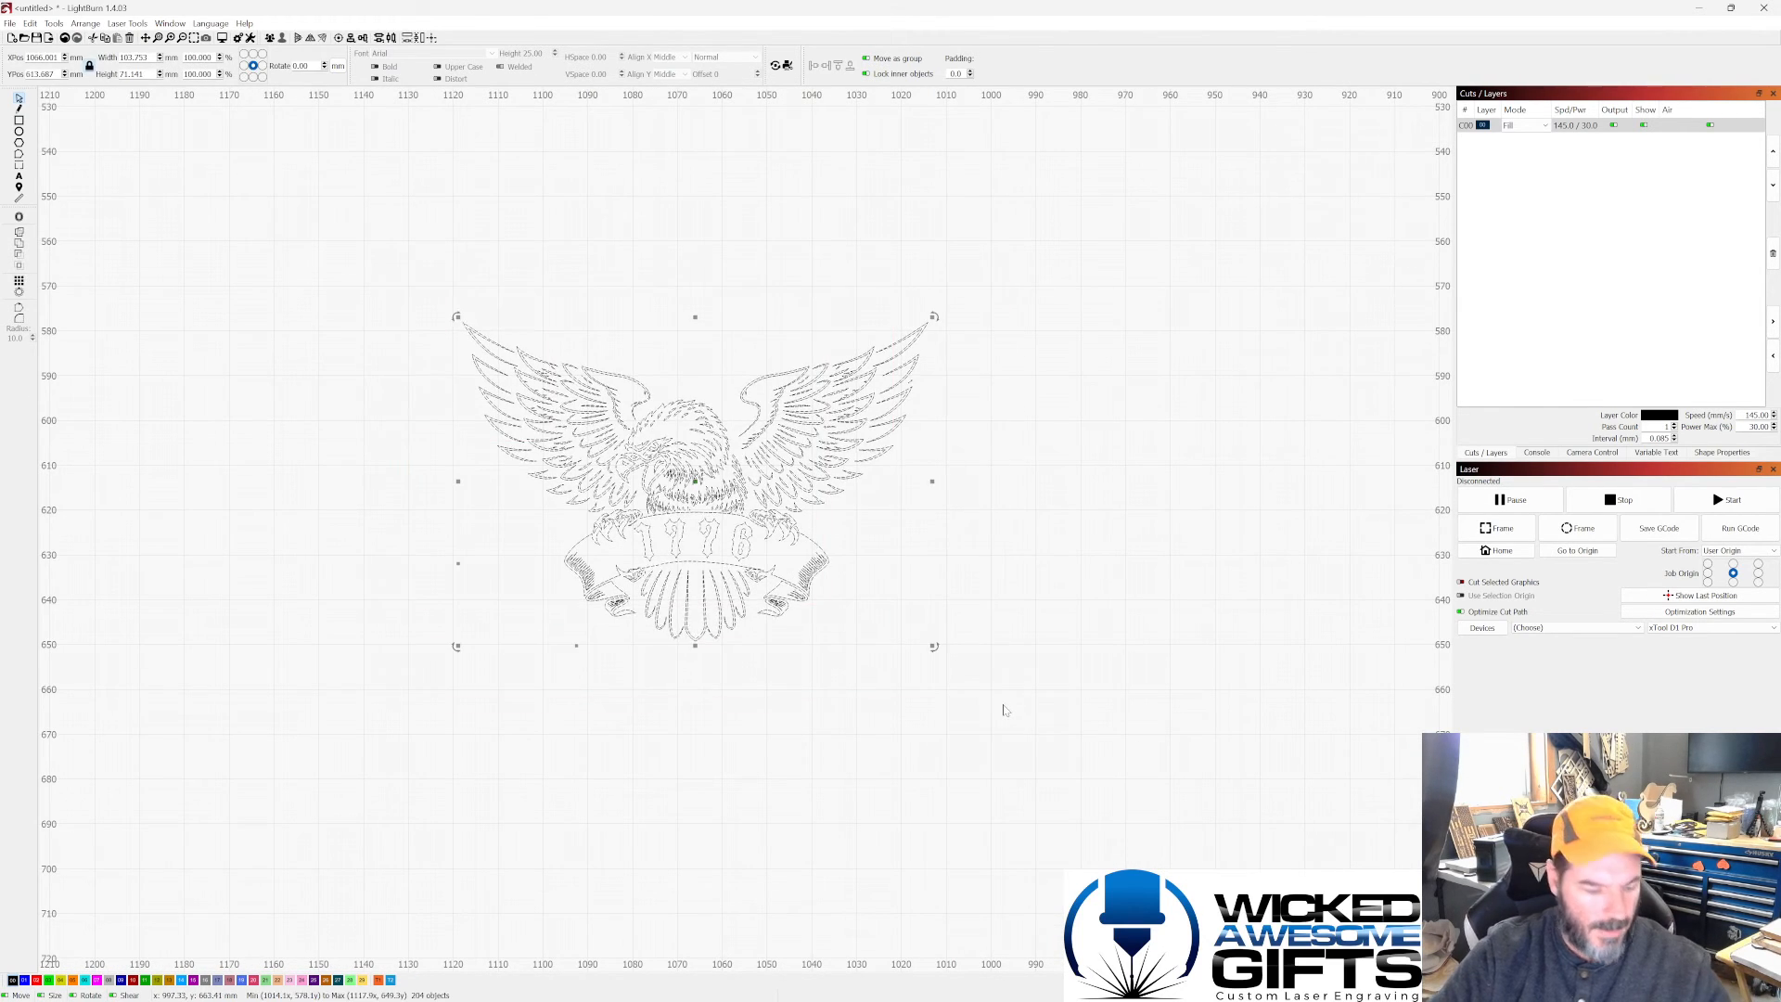
pyautogui.click(1032, 656)
pyautogui.scroll(-2, 794, 567)
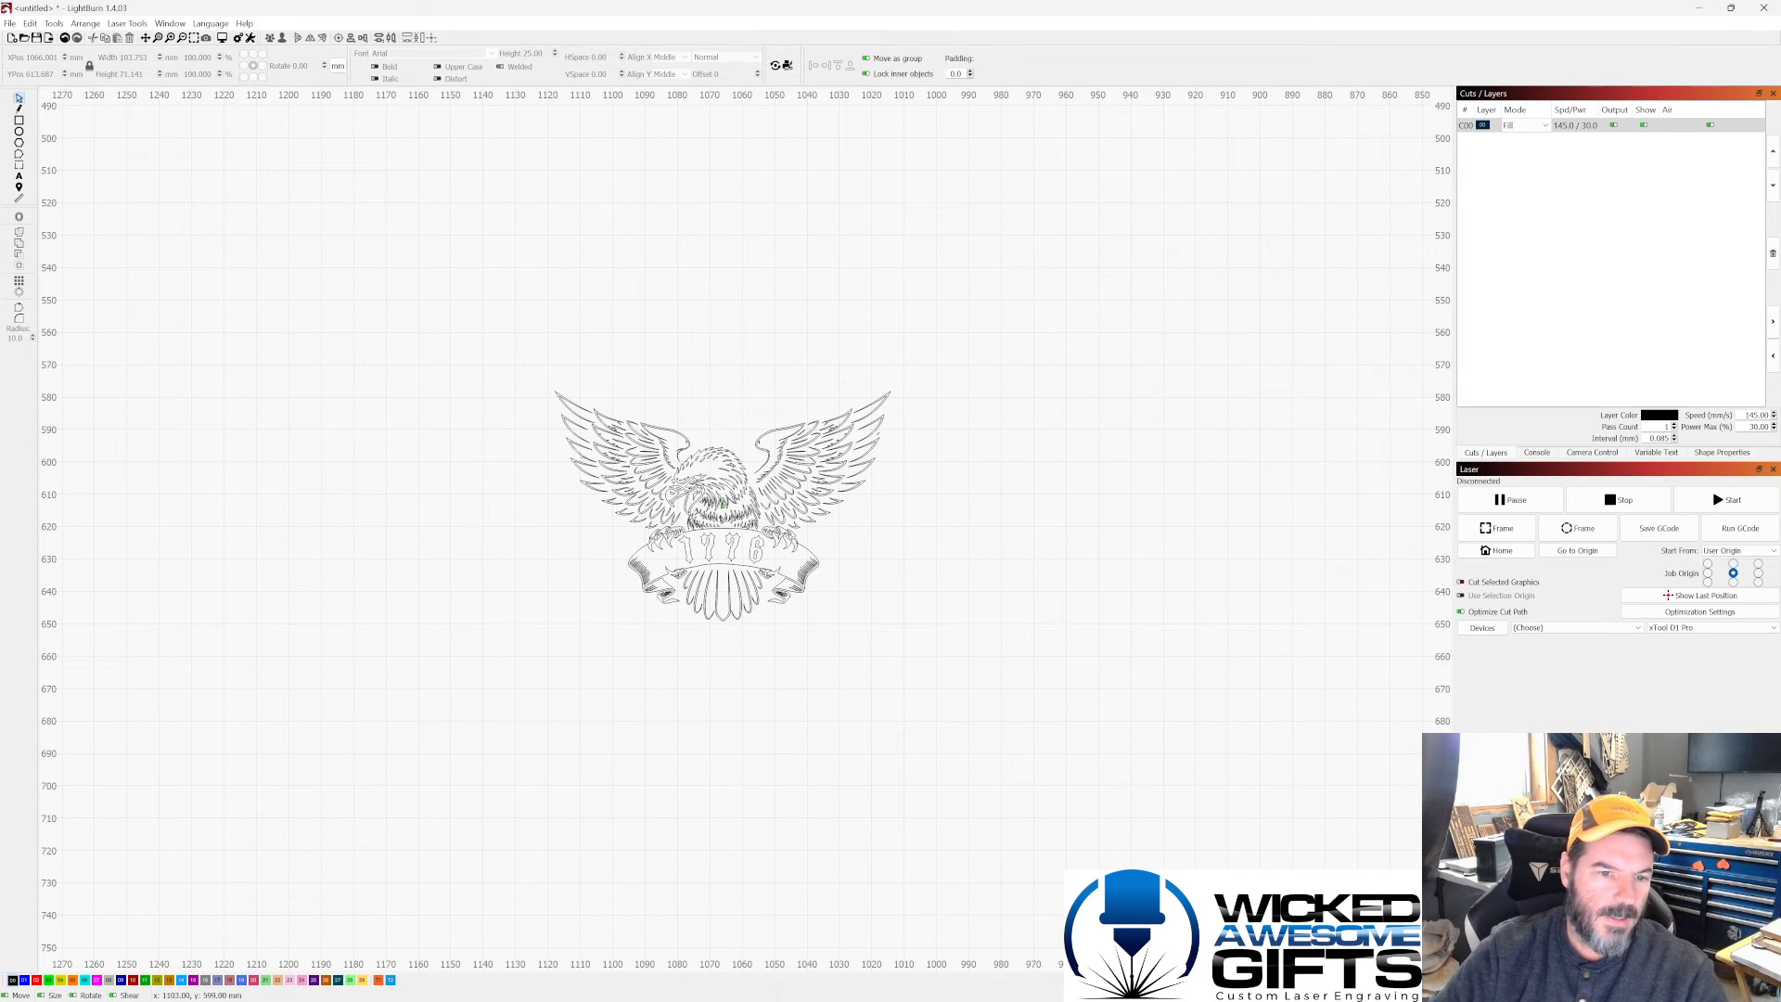
# Step: Preview the eagle-and-banner engraving in a maximized window, inspect the filled areas up close, and close the preview
pyautogui.scroll(4, 602, 458)
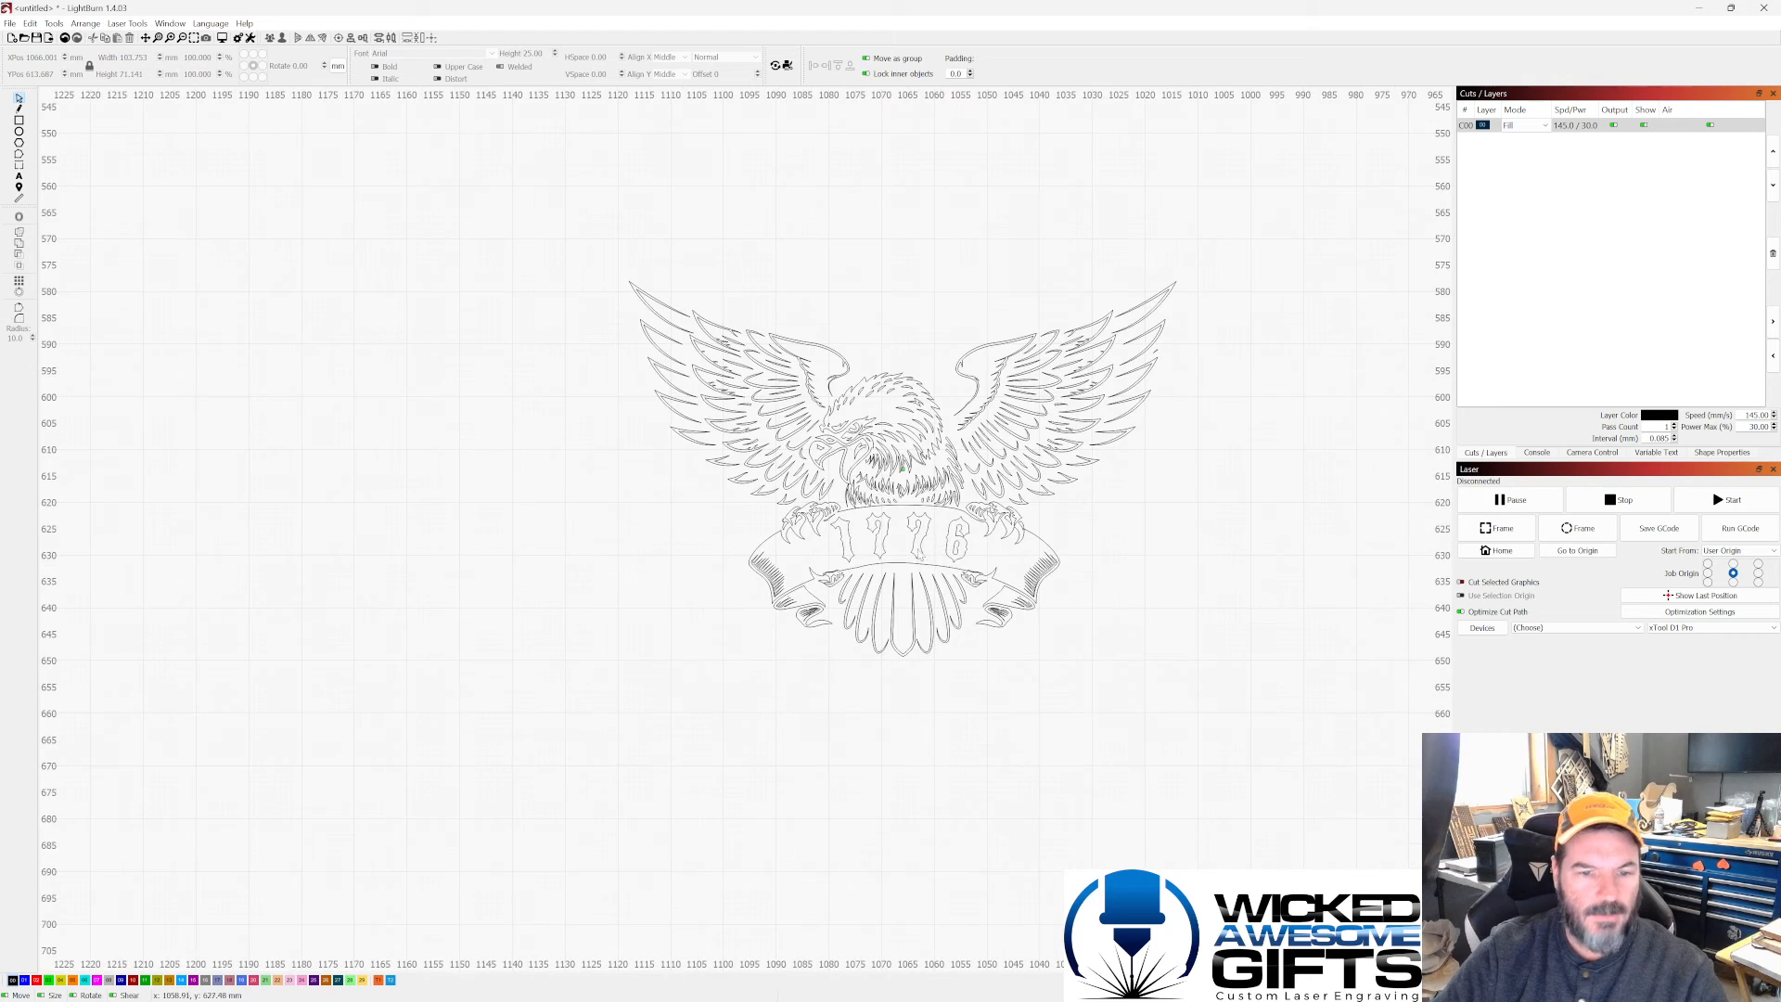
pyautogui.scroll(-1, 939, 542)
pyautogui.scroll(4, 1160, 450)
pyautogui.scroll(-1, 701, 358)
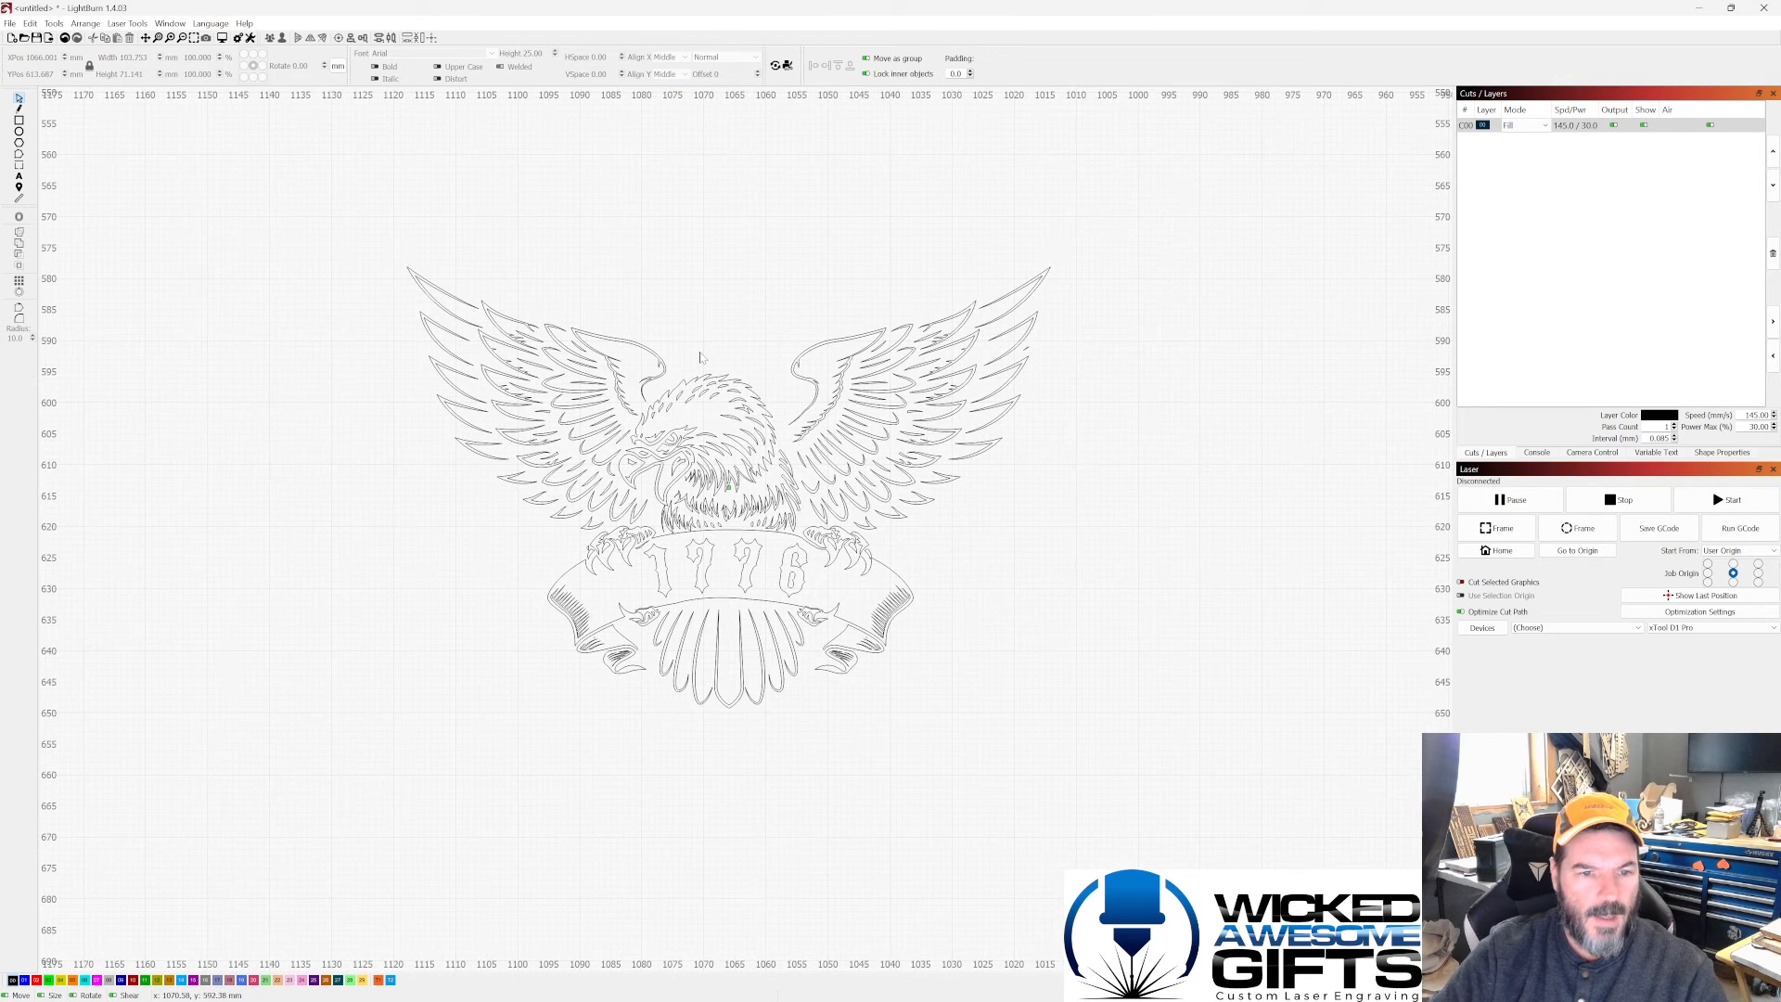
pyautogui.click(216, 25)
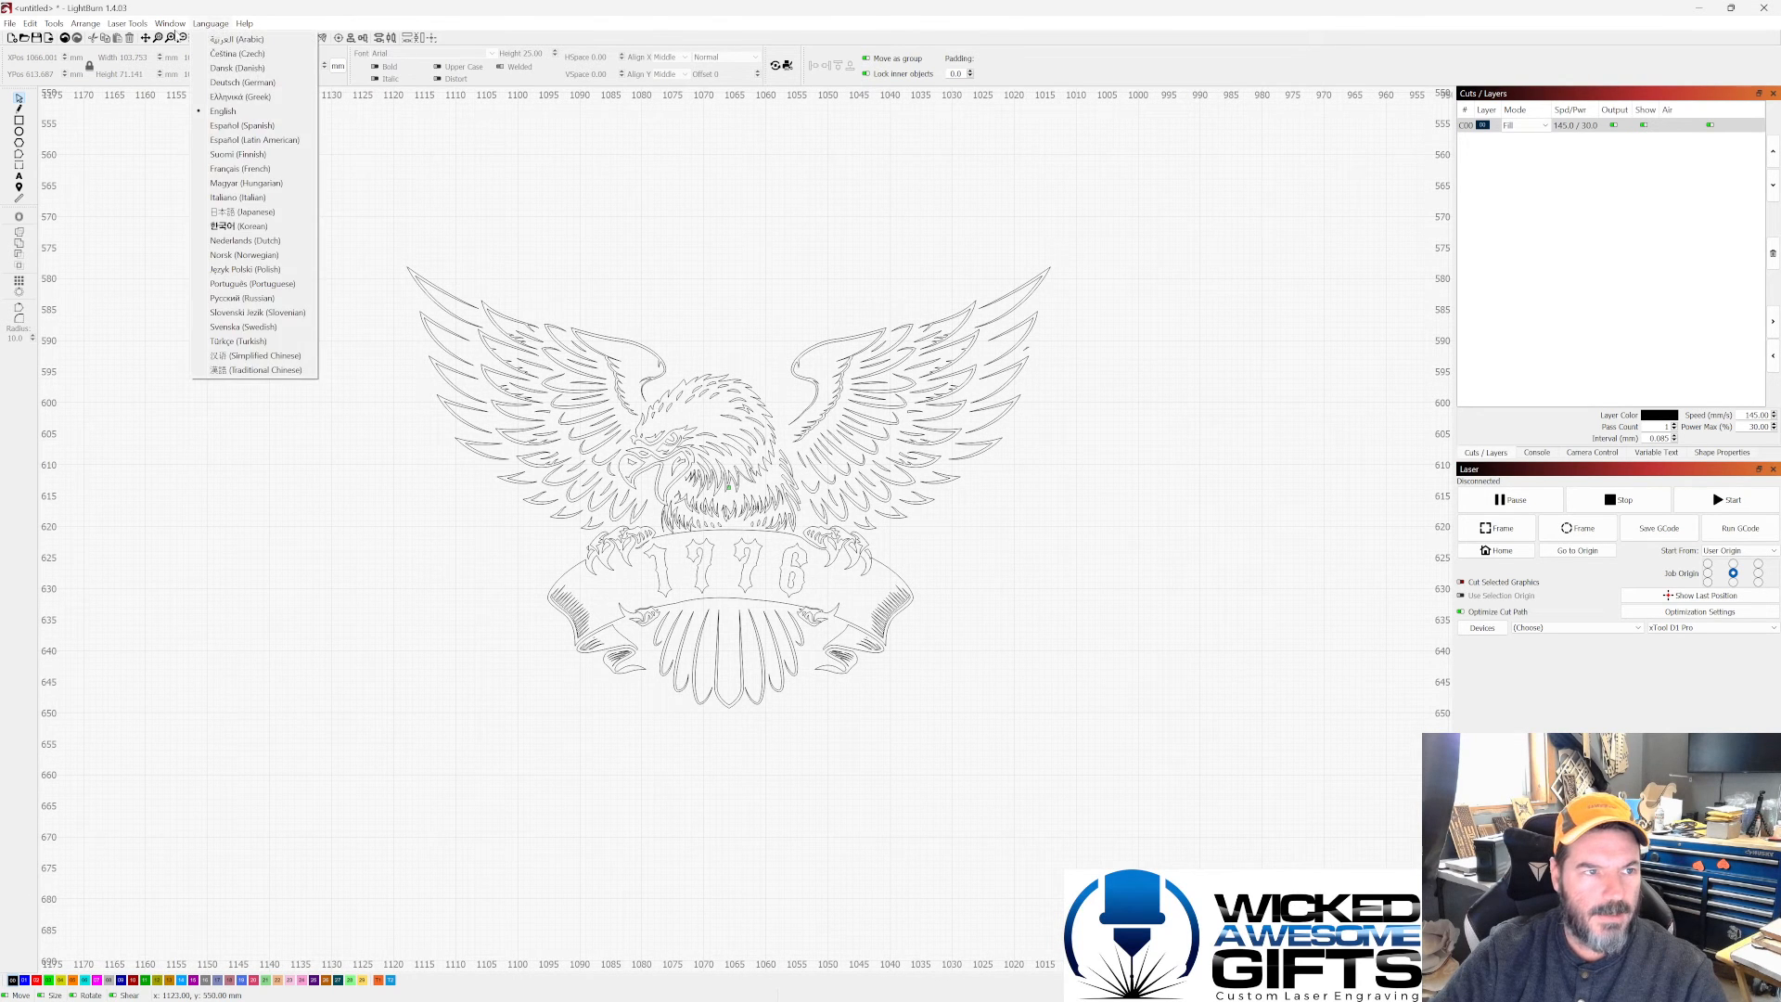
pyautogui.moveTo(173, 26)
pyautogui.click(185, 56)
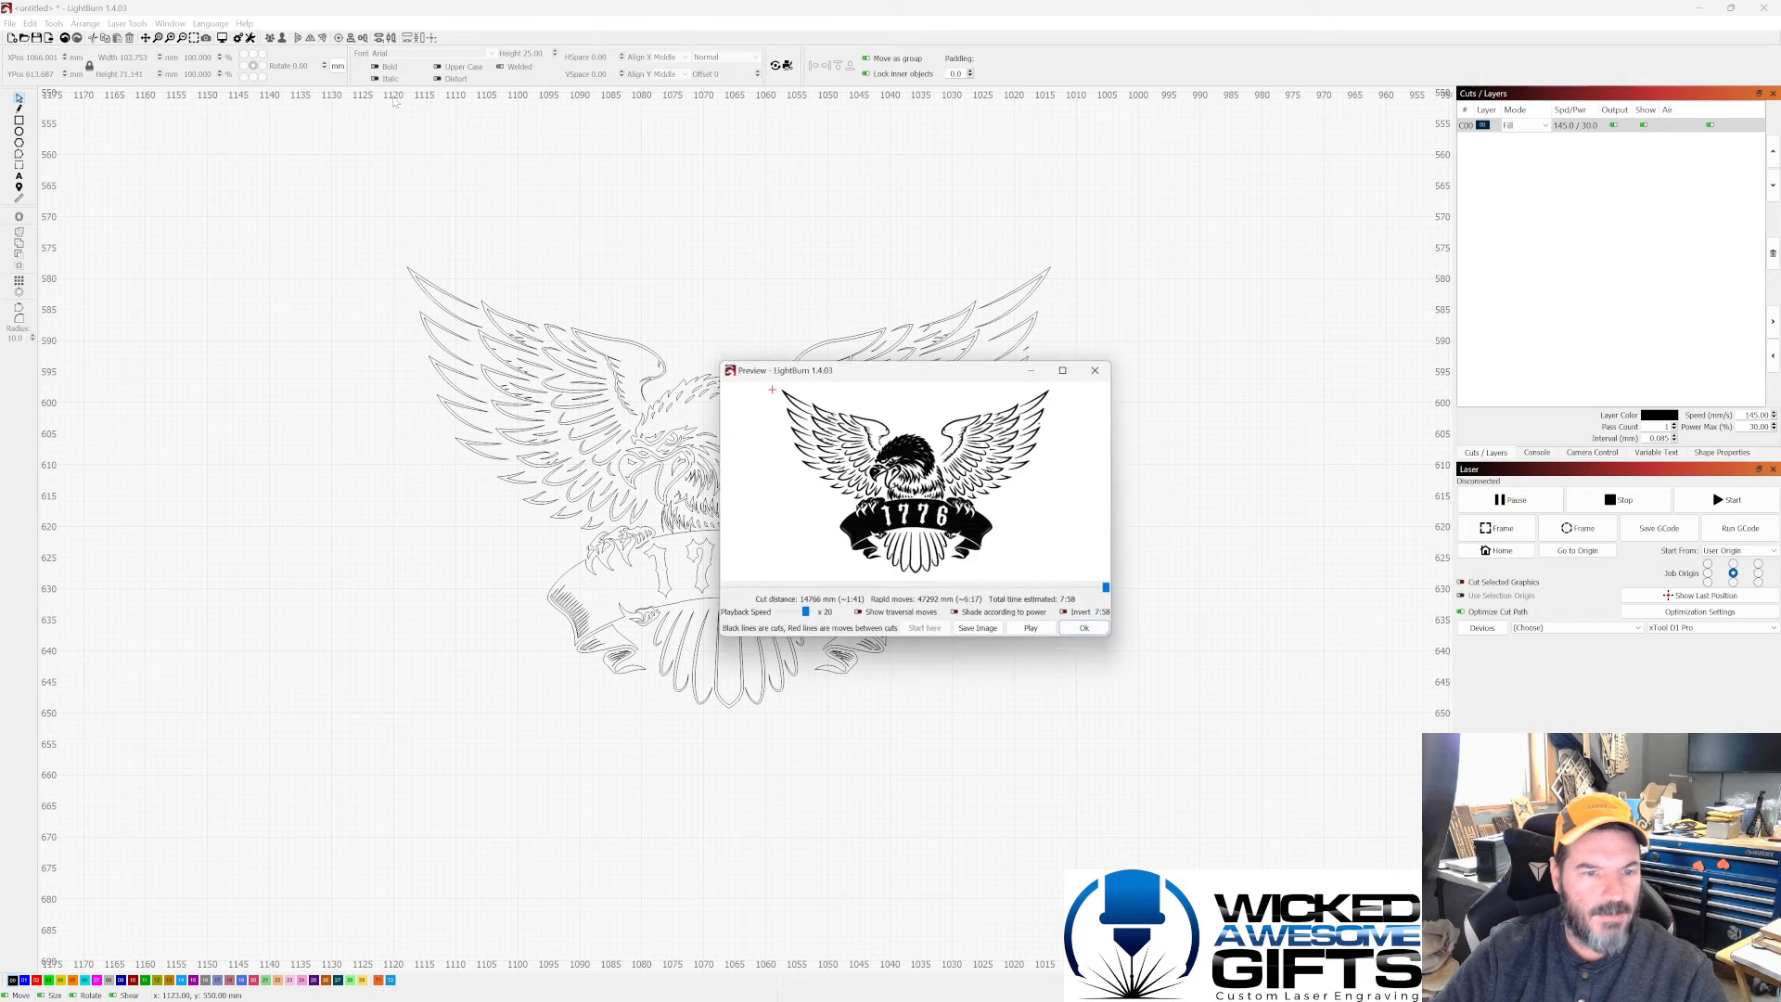
pyautogui.click(1066, 370)
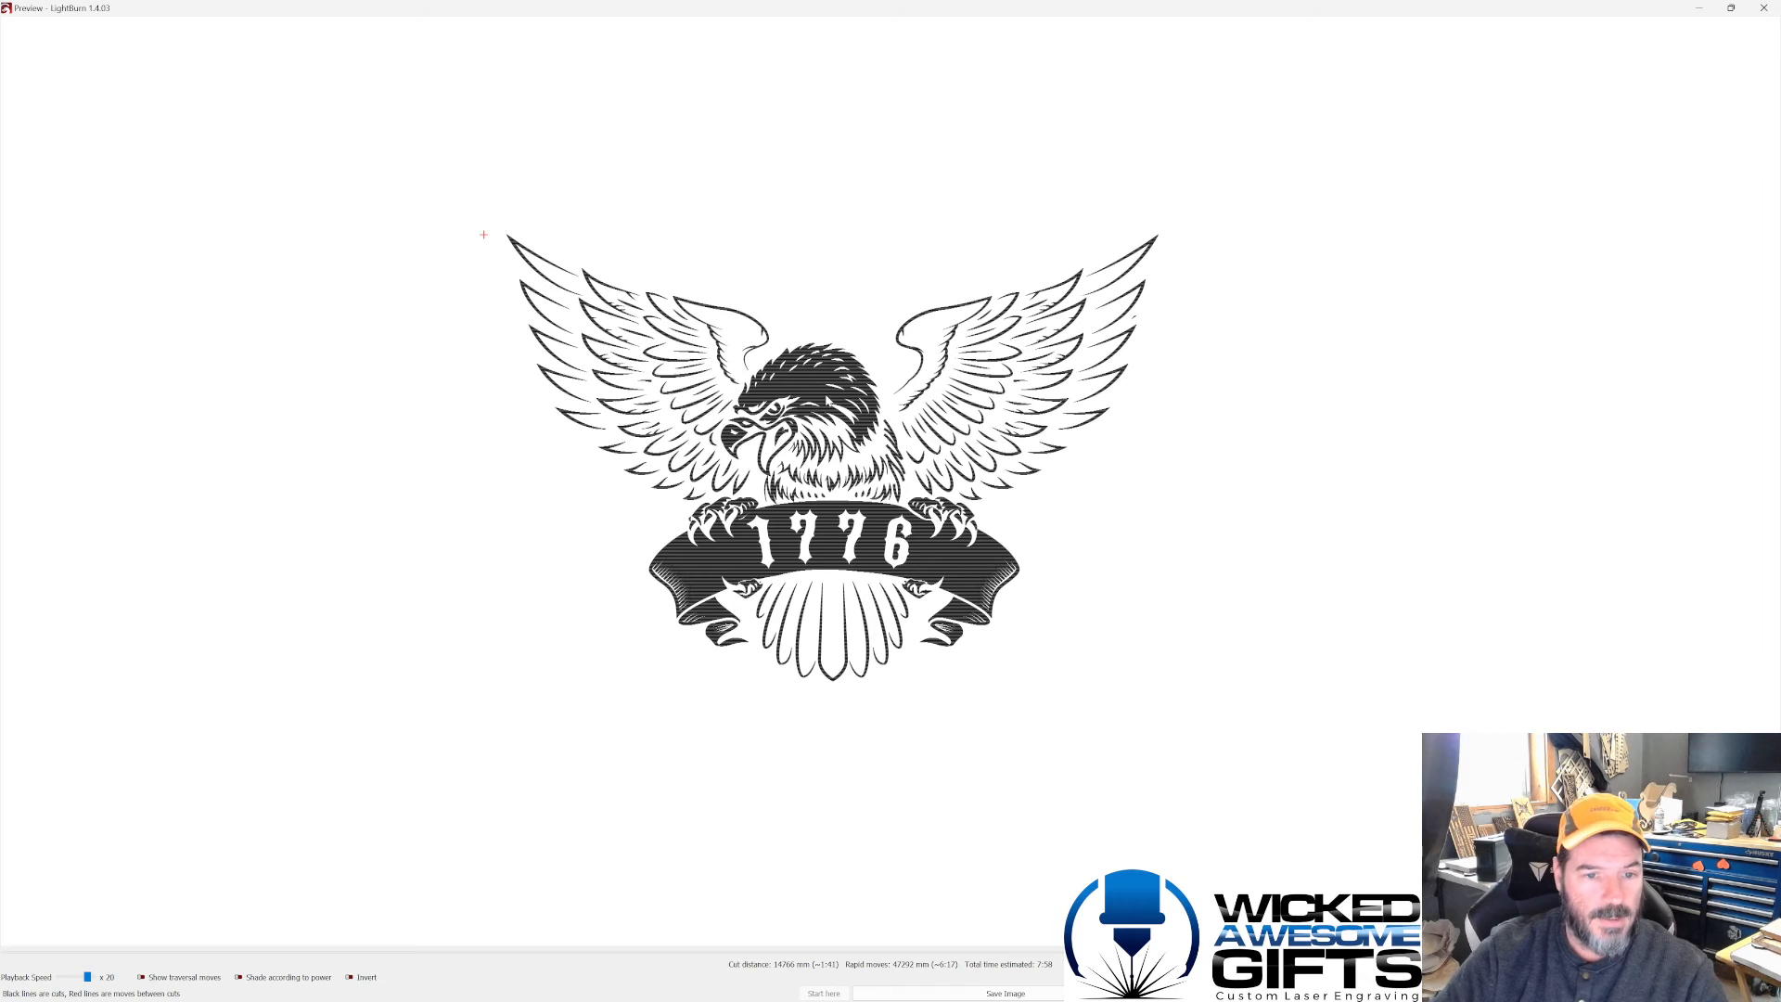
pyautogui.scroll(3, 828, 400)
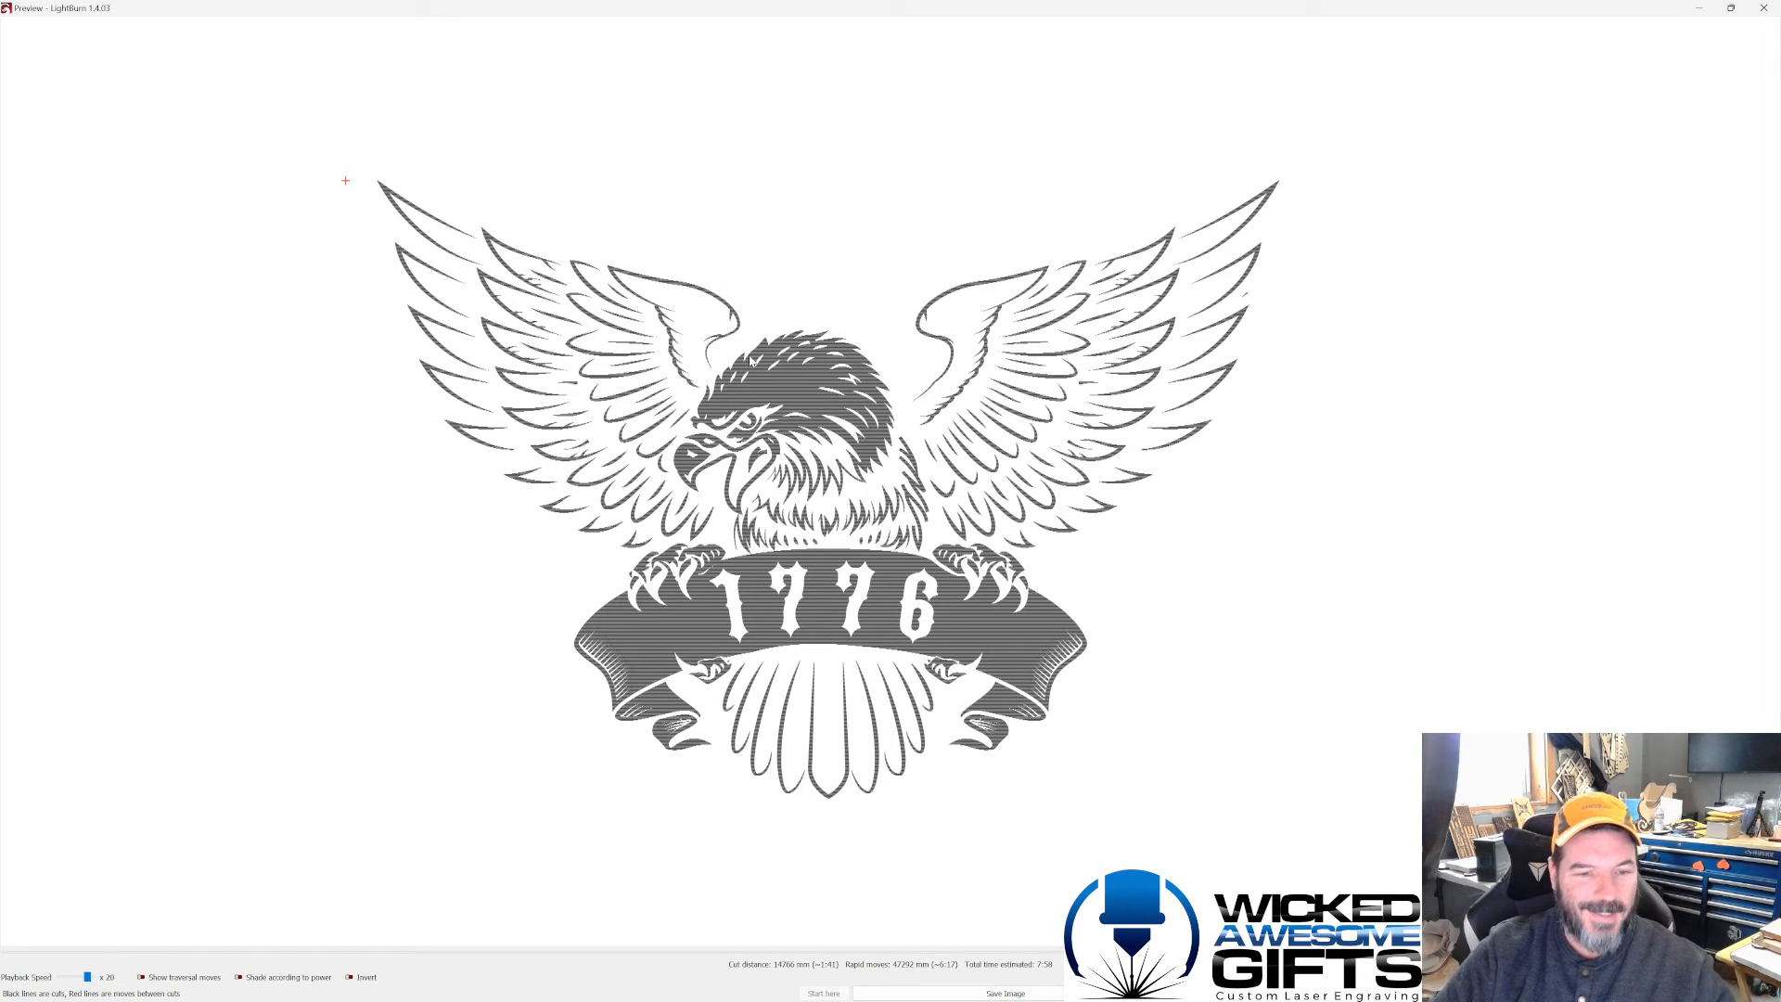
pyautogui.scroll(-3, 887, 302)
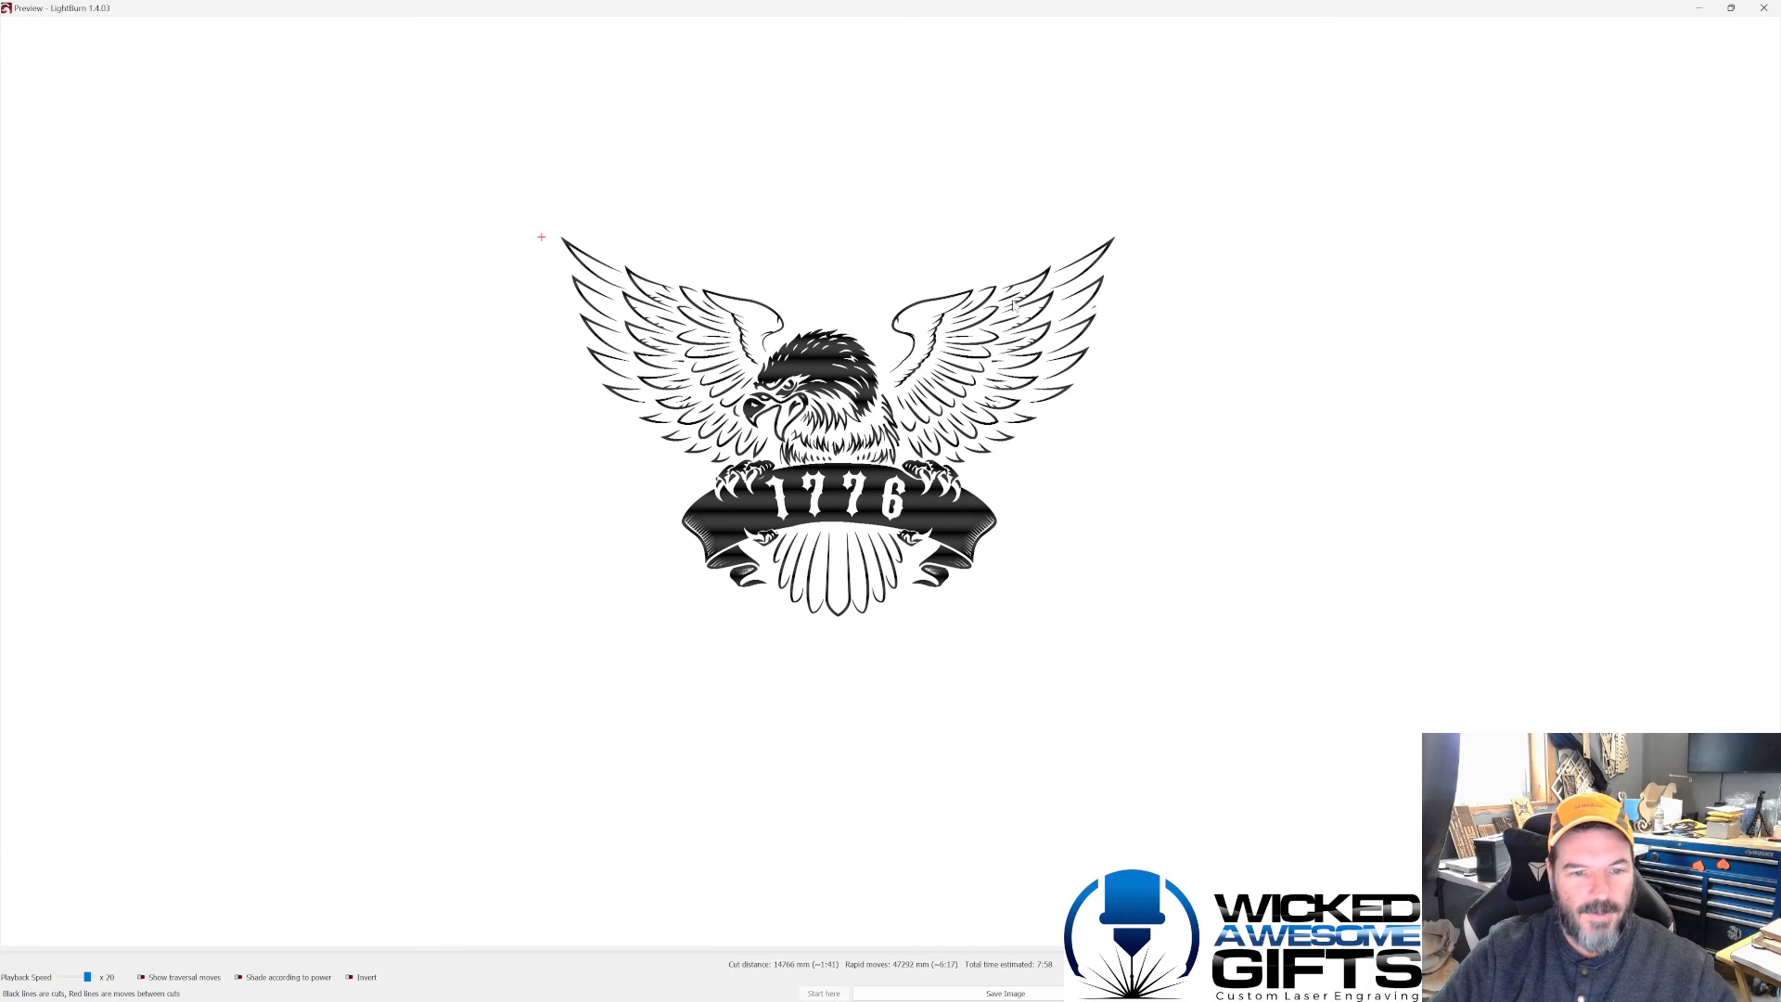
pyautogui.click(1763, 7)
# Step: Start an outward offset of the grouped eagle artwork and examine the 0.25 mm offset preview around the wing feathers
pyautogui.scroll(-3, 733, 436)
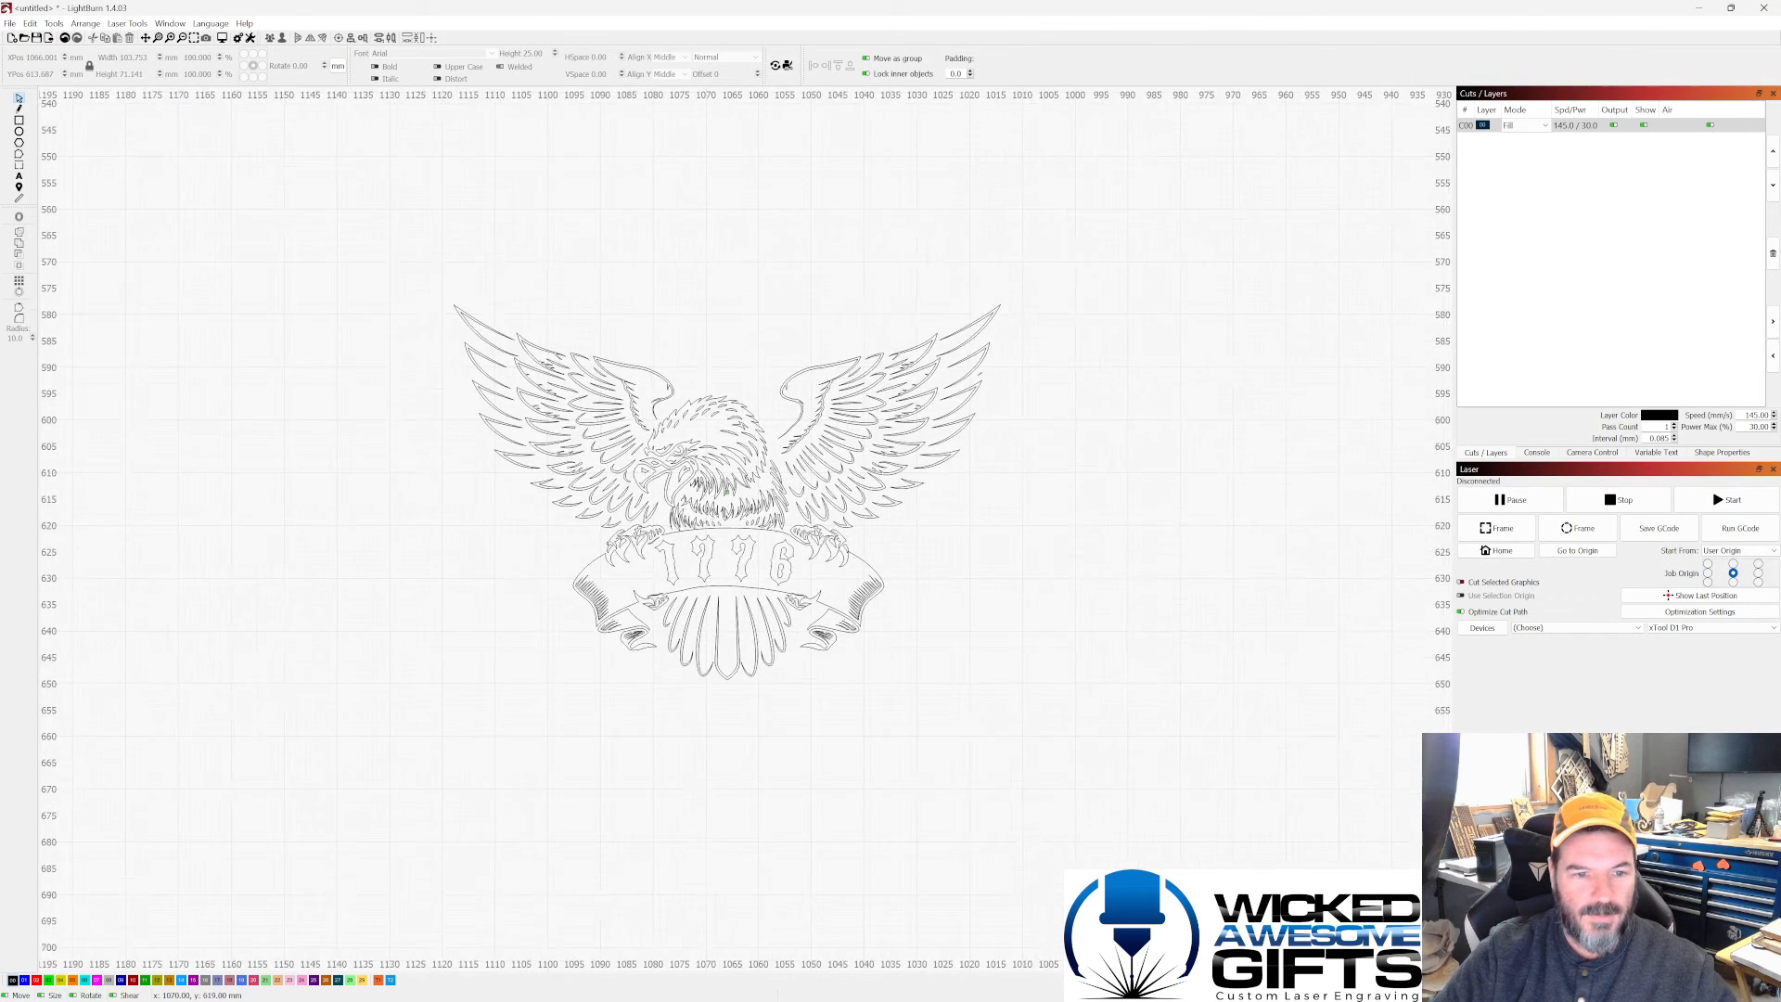
pyautogui.scroll(2, 733, 435)
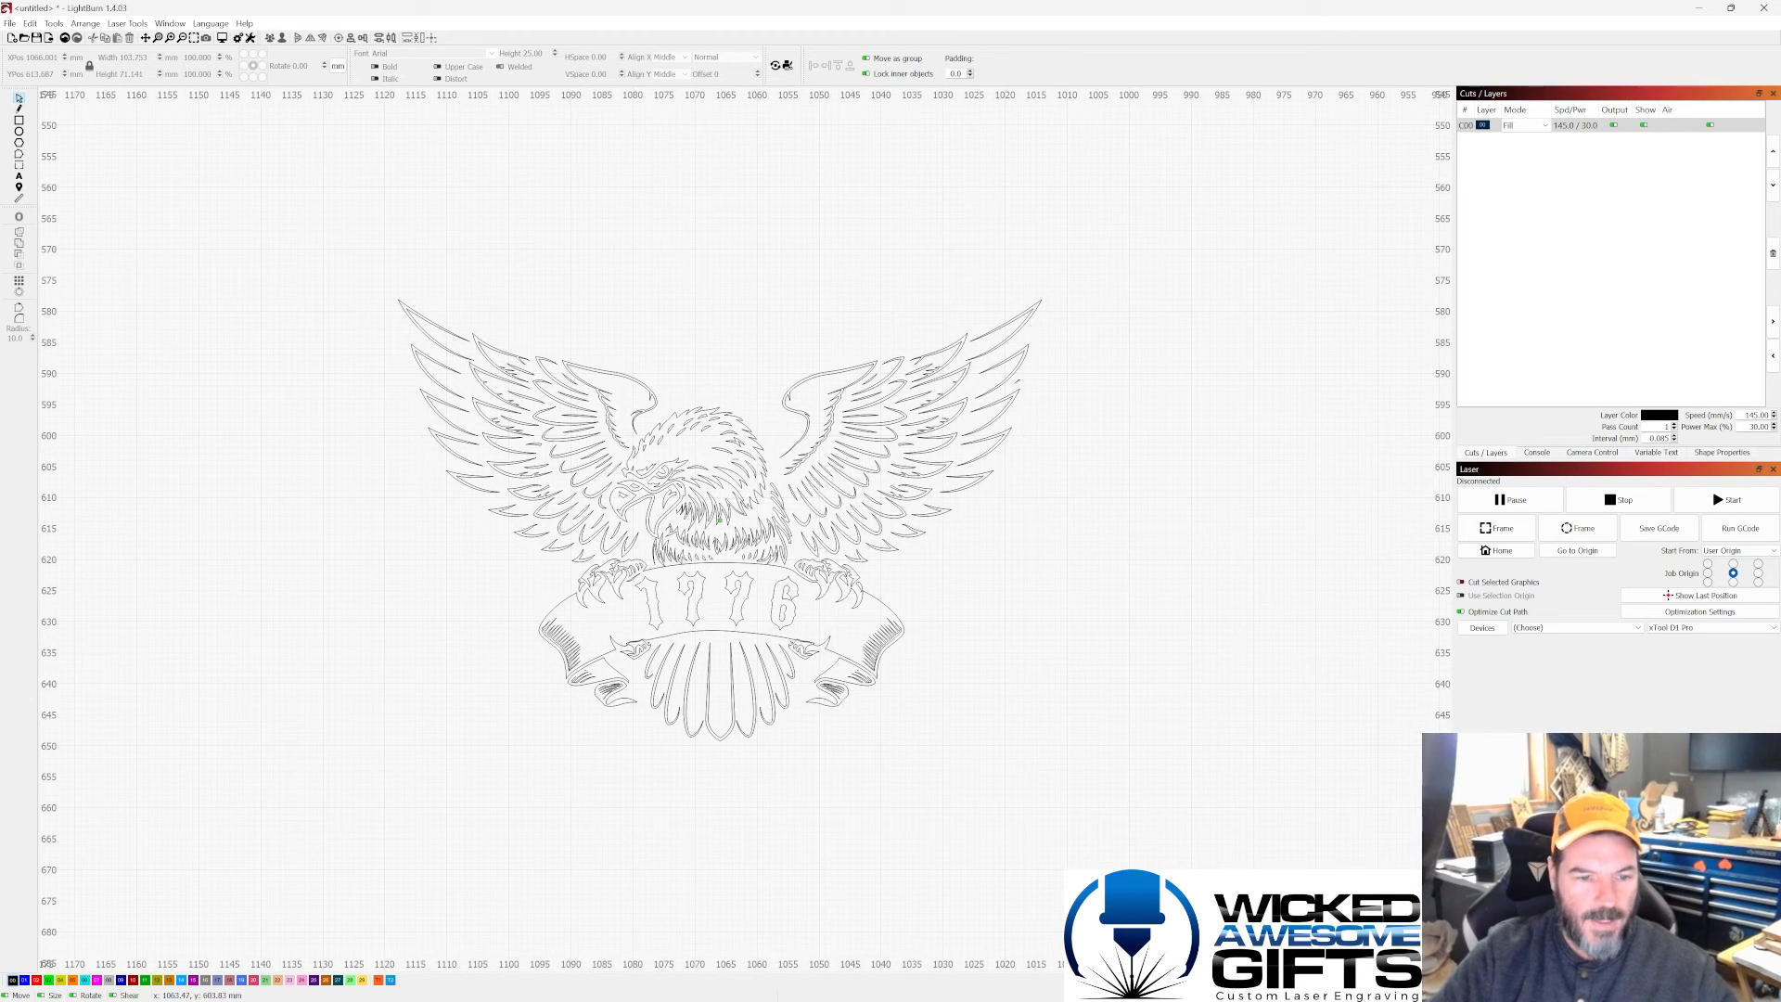
pyautogui.click(625, 390)
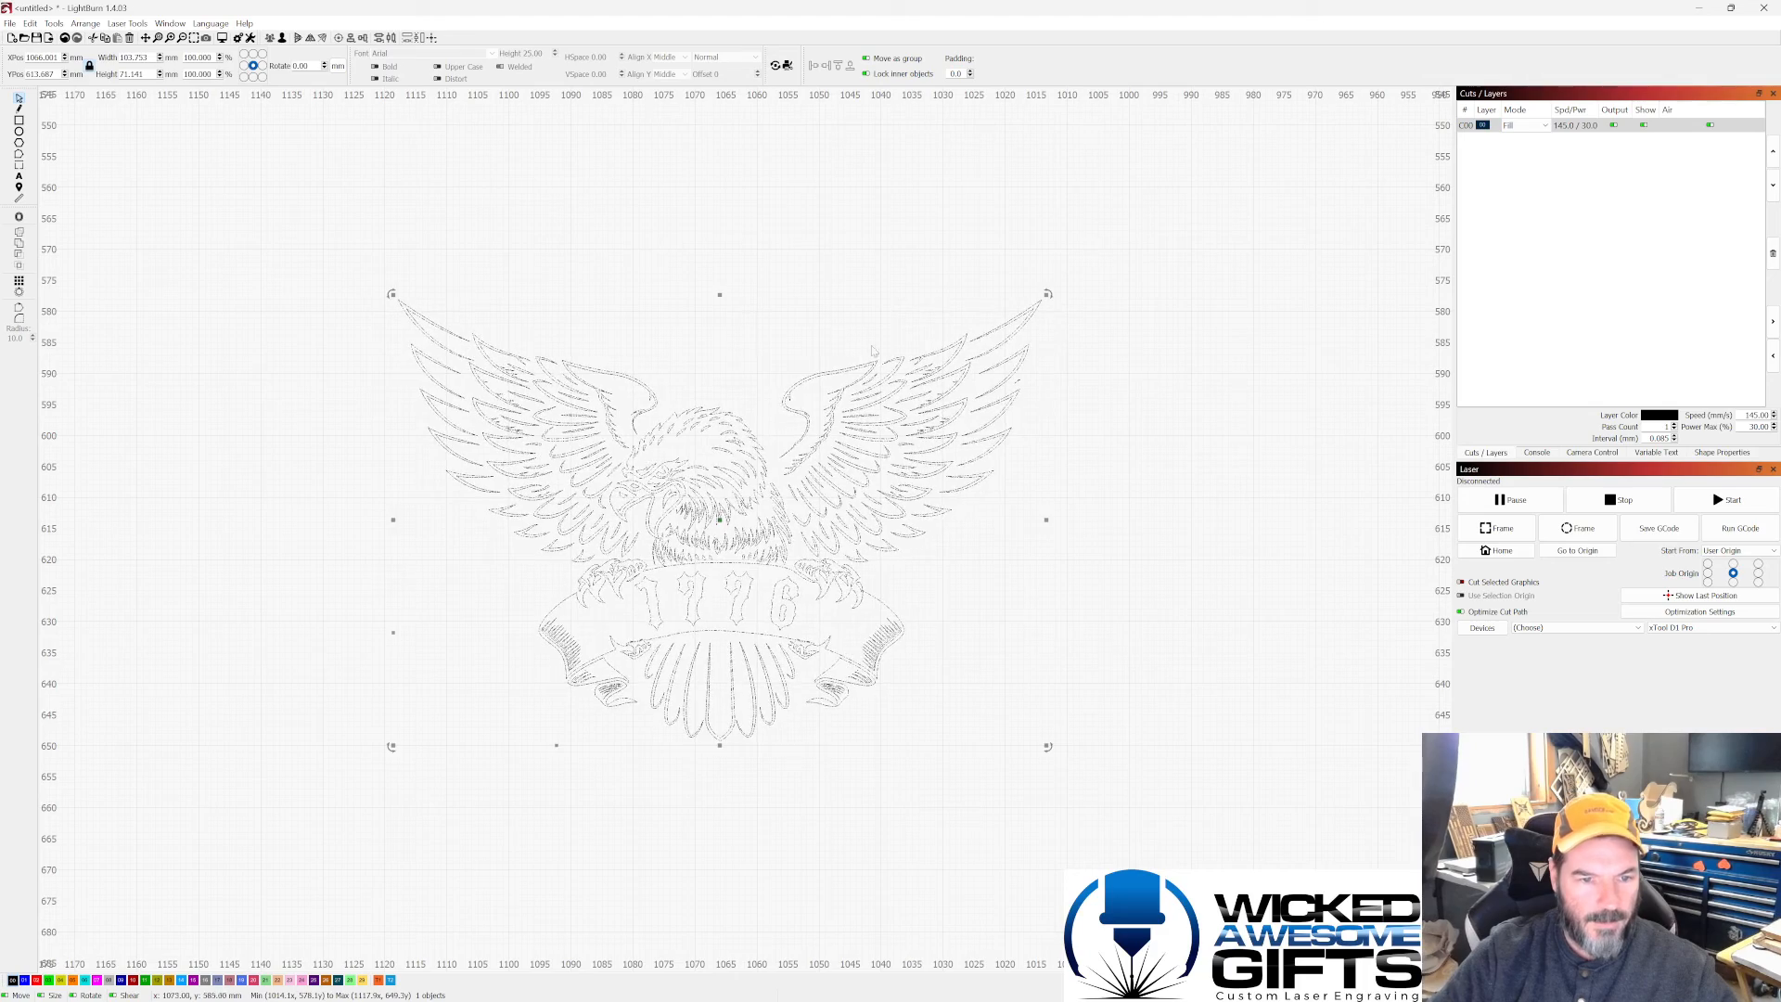
pyautogui.click(18, 217)
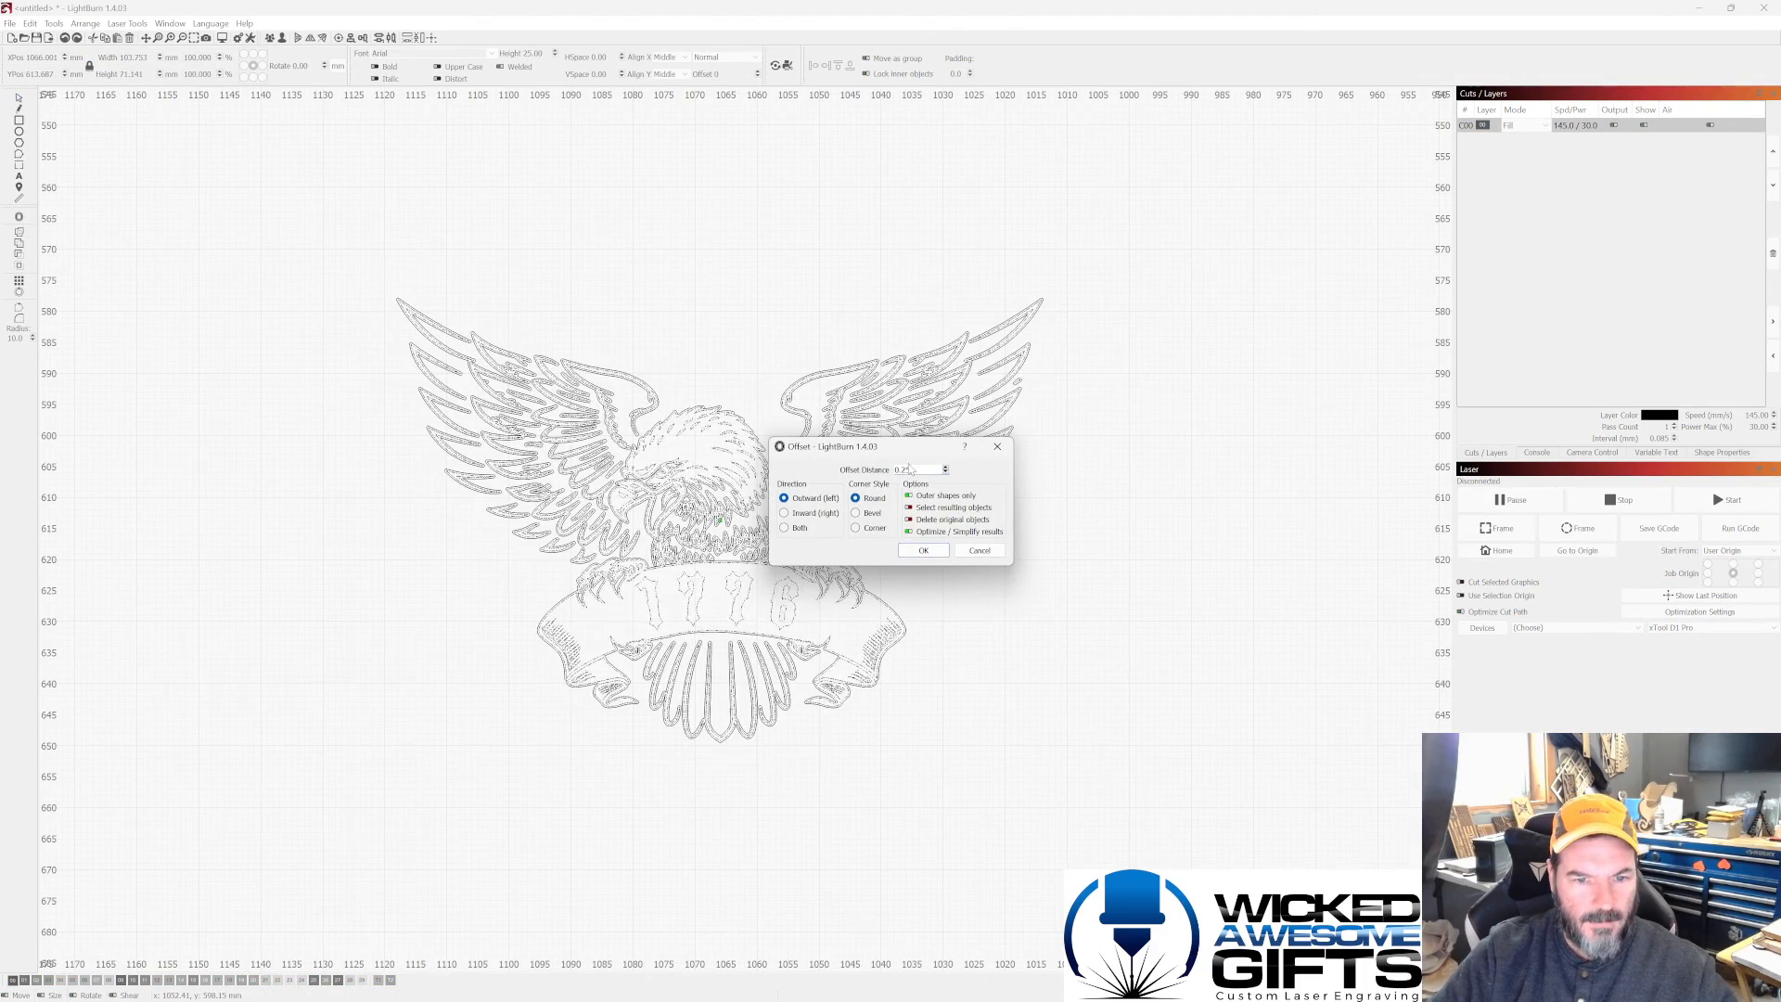
pyautogui.moveTo(911, 470); pyautogui.dragTo(891, 471)
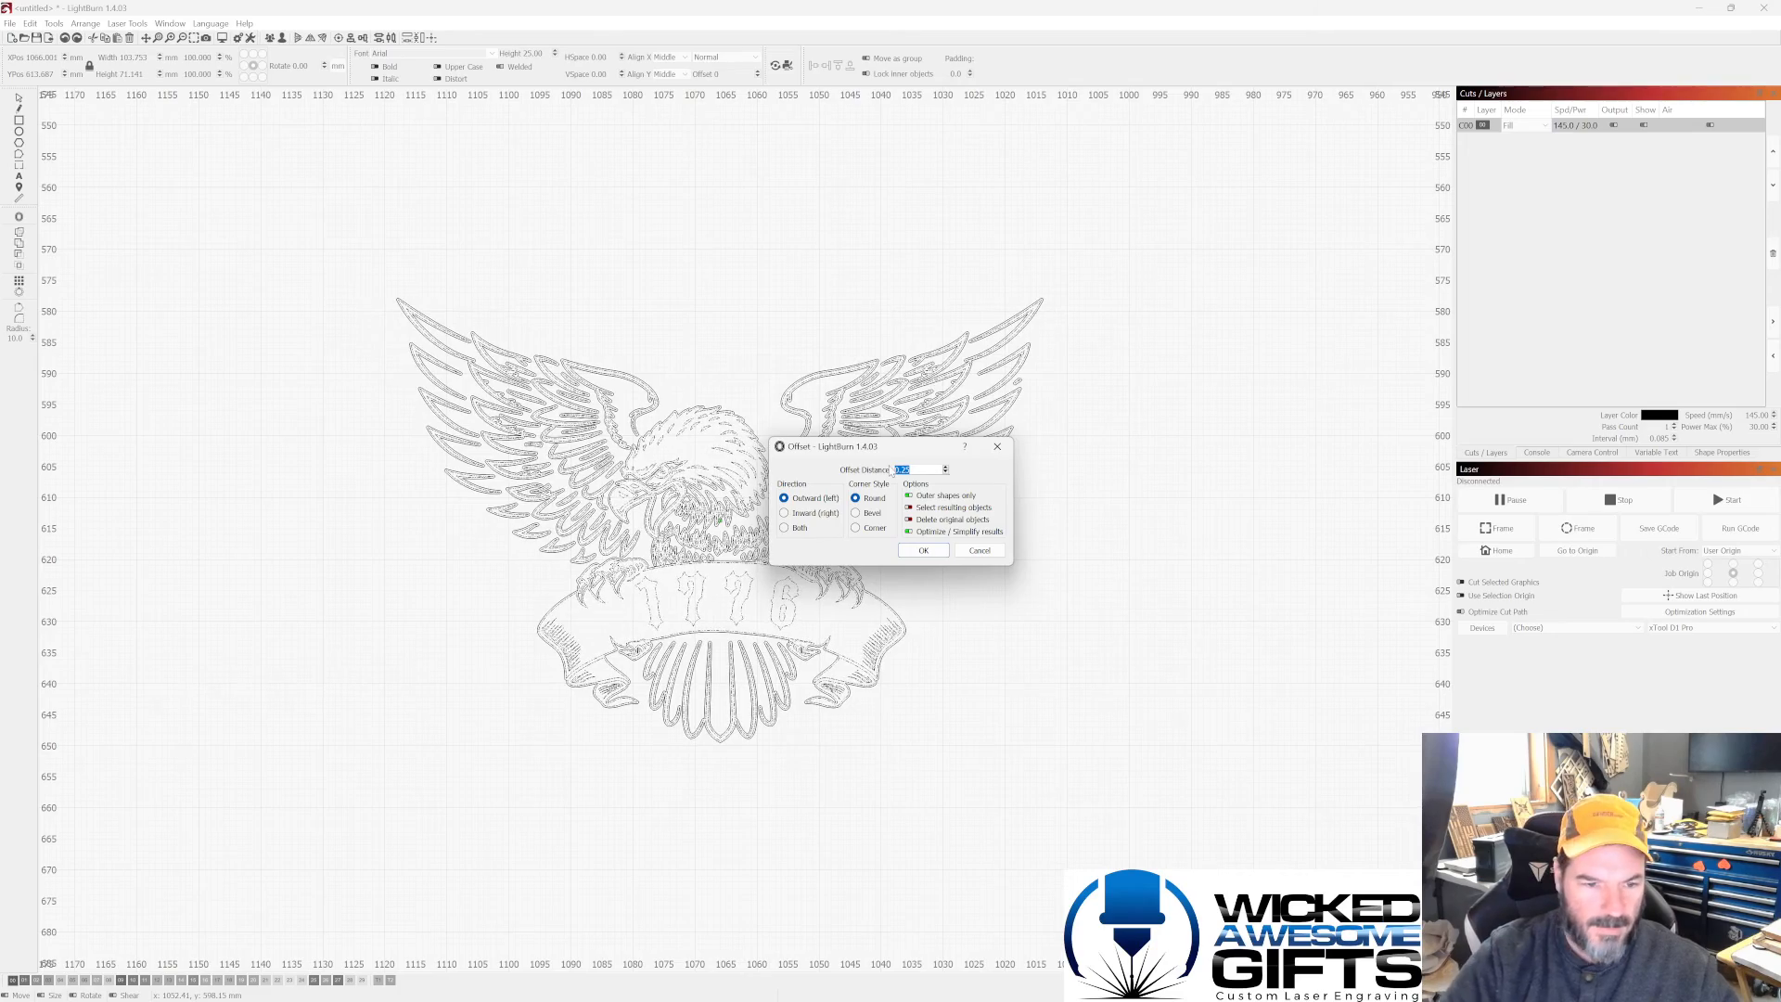
pyautogui.moveTo(899, 449); pyautogui.dragTo(1255, 418)
pyautogui.scroll(3, 921, 447)
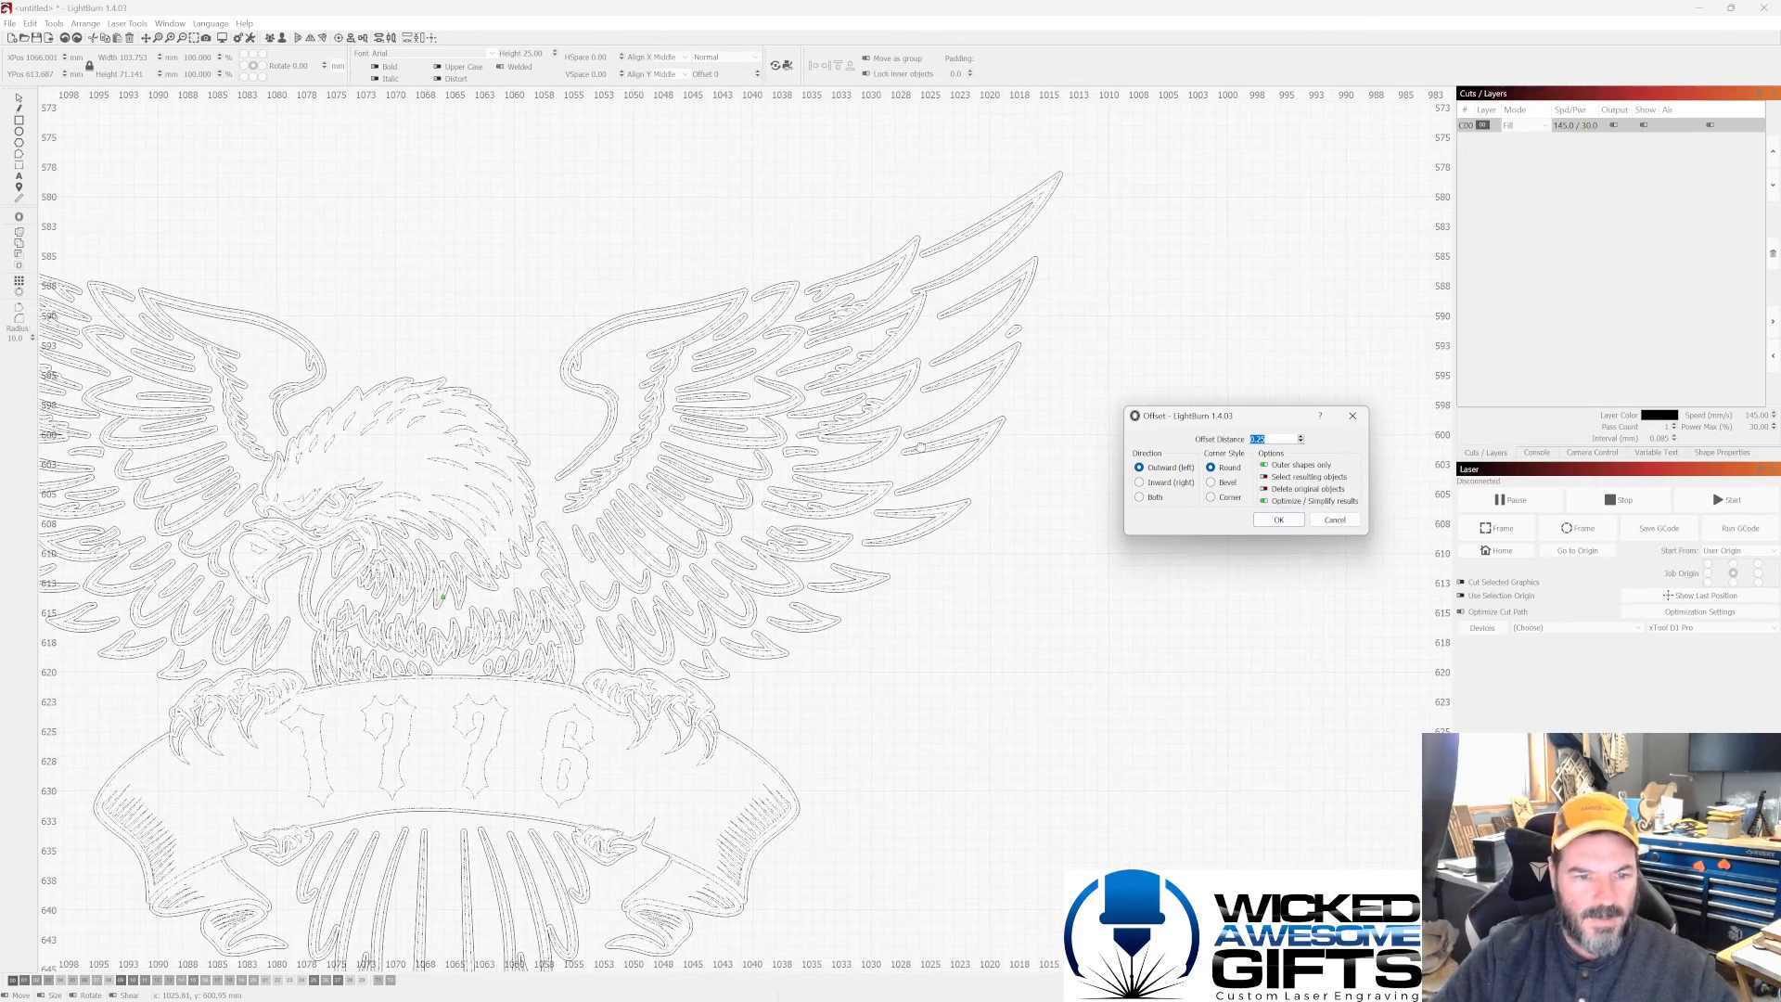
pyautogui.scroll(-3, 931, 454)
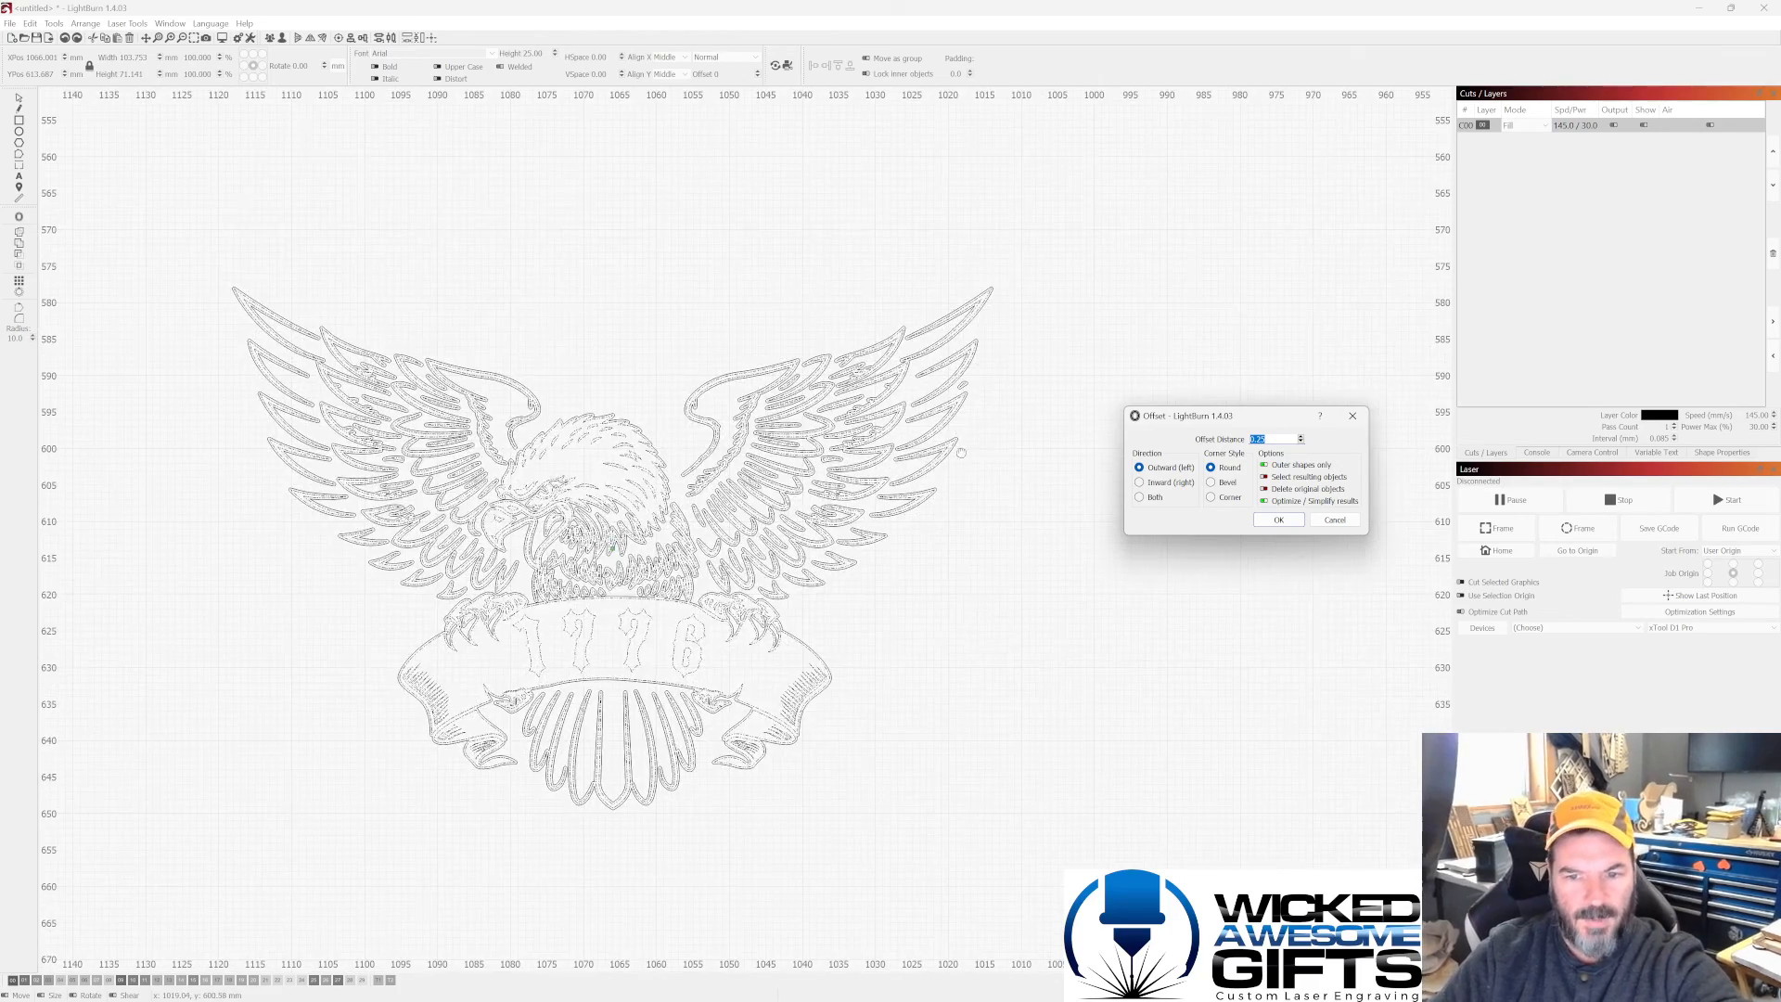
pyautogui.scroll(-1, 961, 453)
pyautogui.scroll(1, 1058, 493)
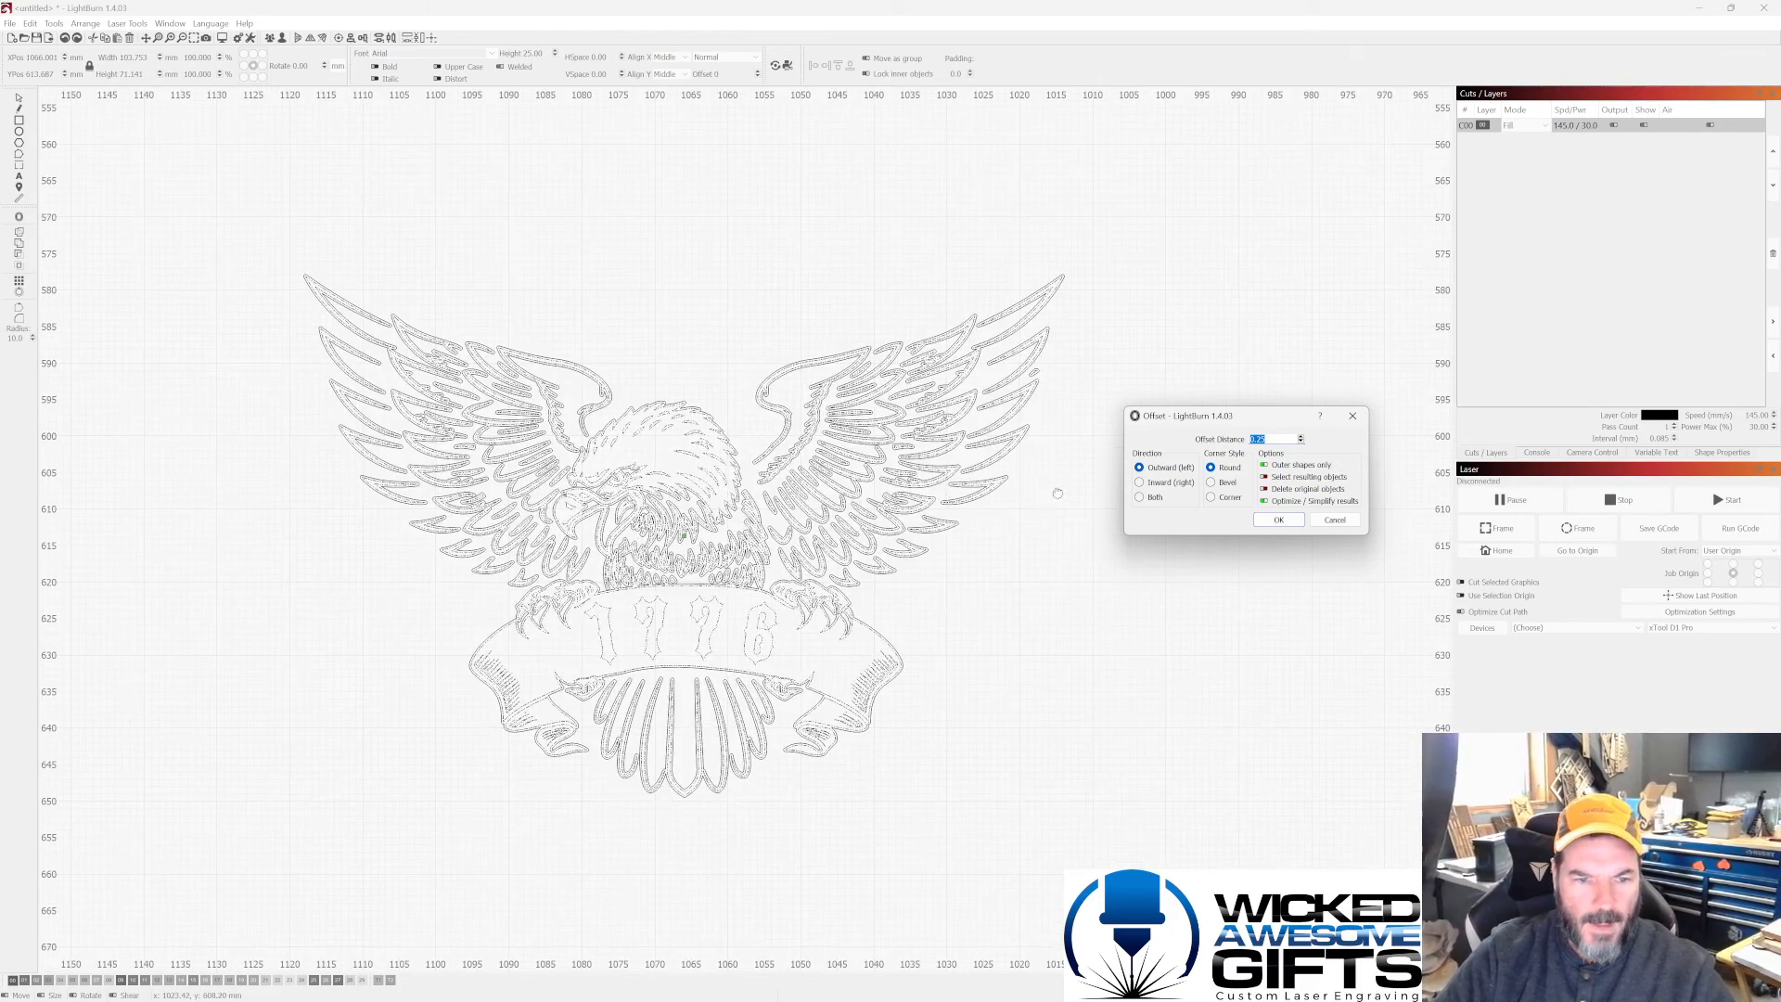
pyautogui.click(1265, 465)
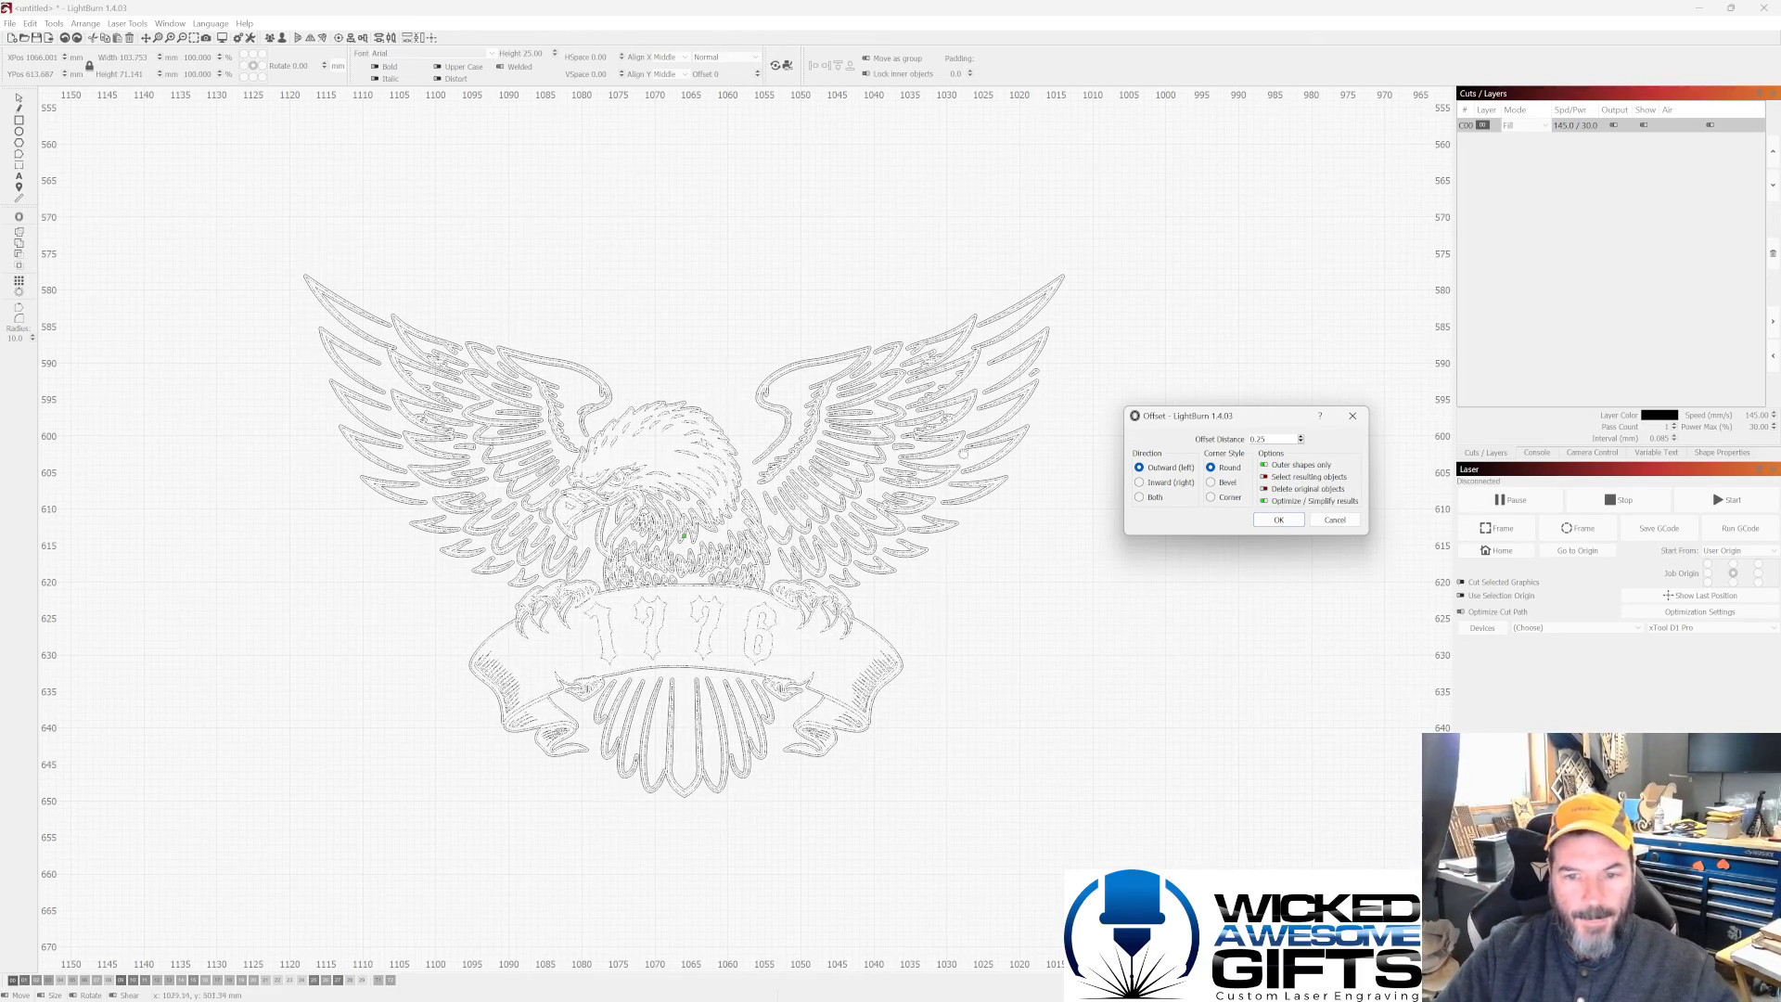
pyautogui.scroll(1, 682, 446)
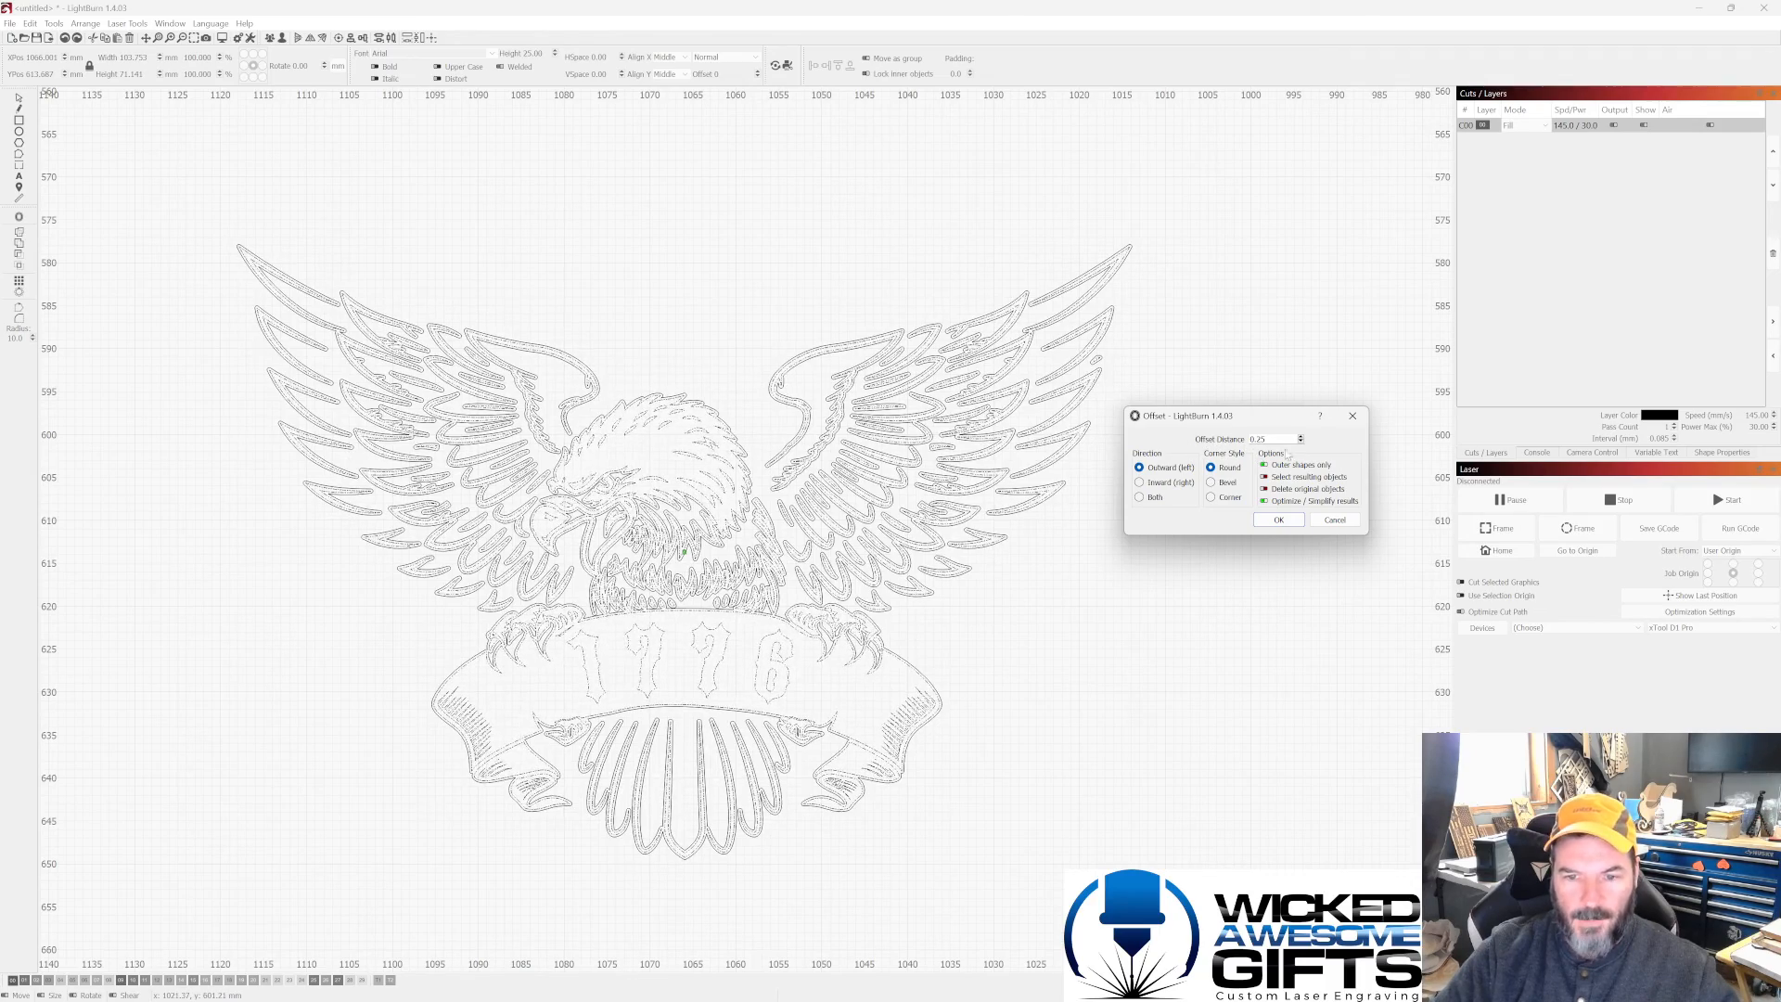
# Step: Compare offset distances of 1, 2 and 3 mm, and create the outward offset with round corners at 1 mm
pyautogui.moveTo(1269, 438); pyautogui.dragTo(1232, 436)
pyautogui.write('1')
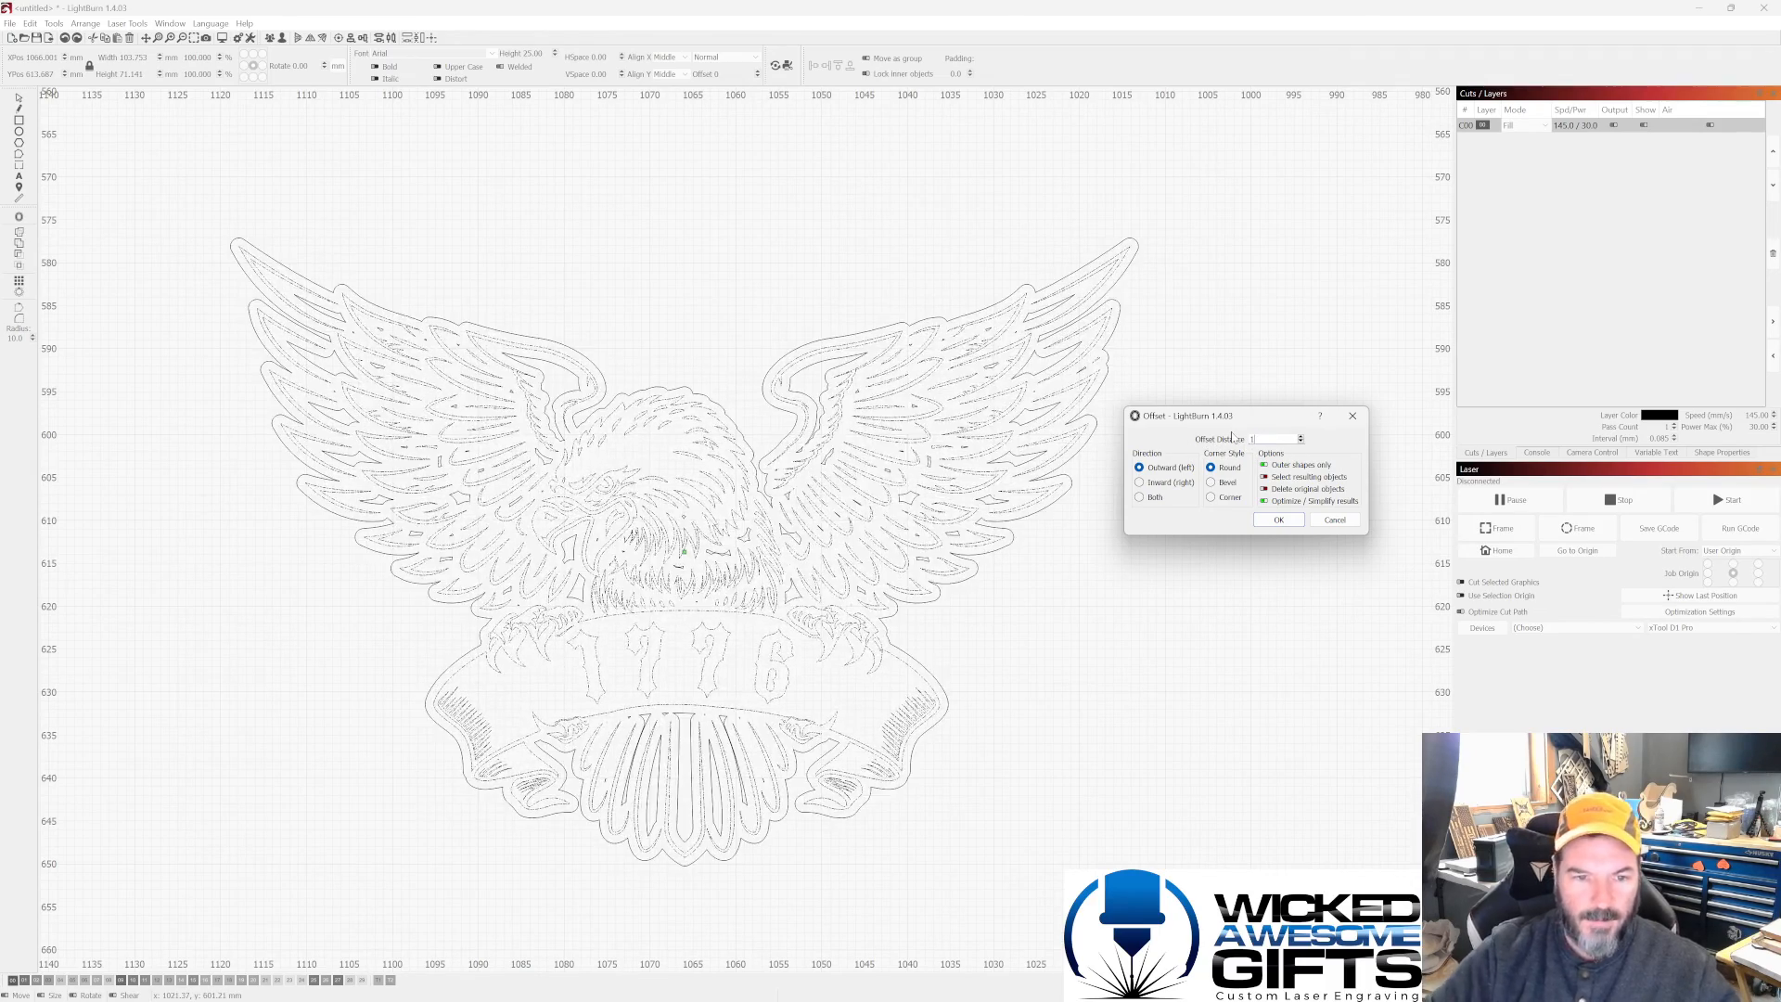
pyautogui.click(1301, 438)
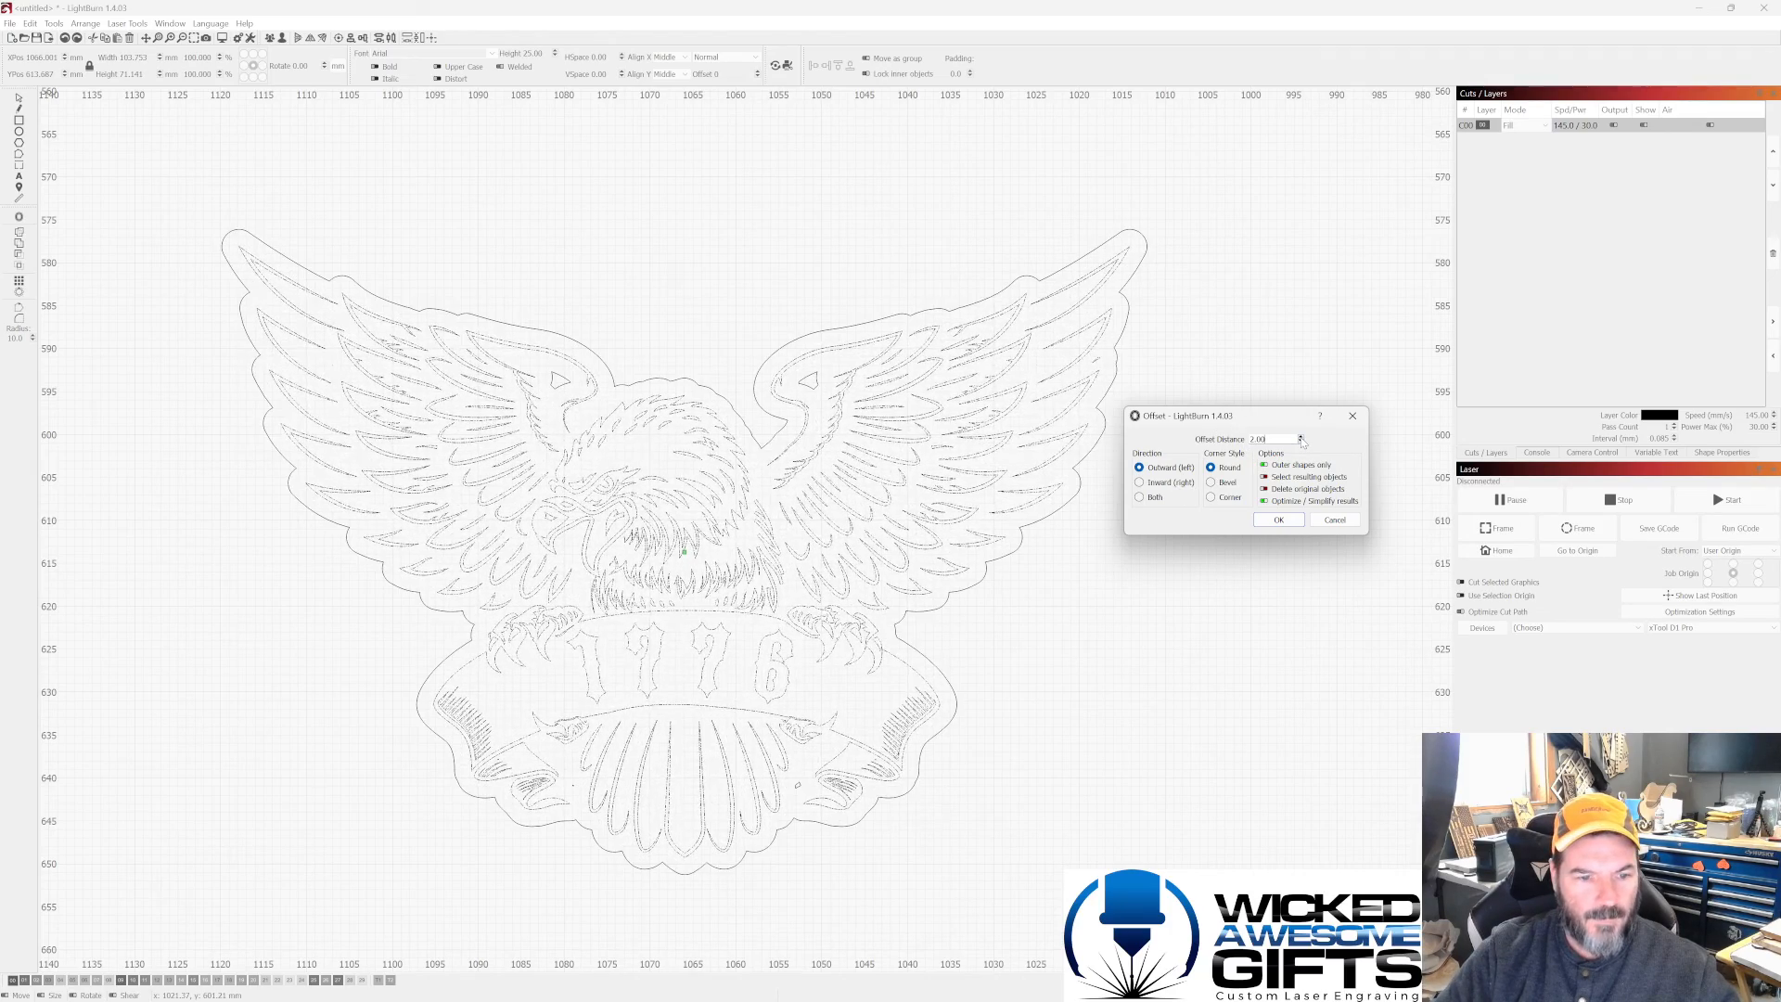
pyautogui.click(1301, 439)
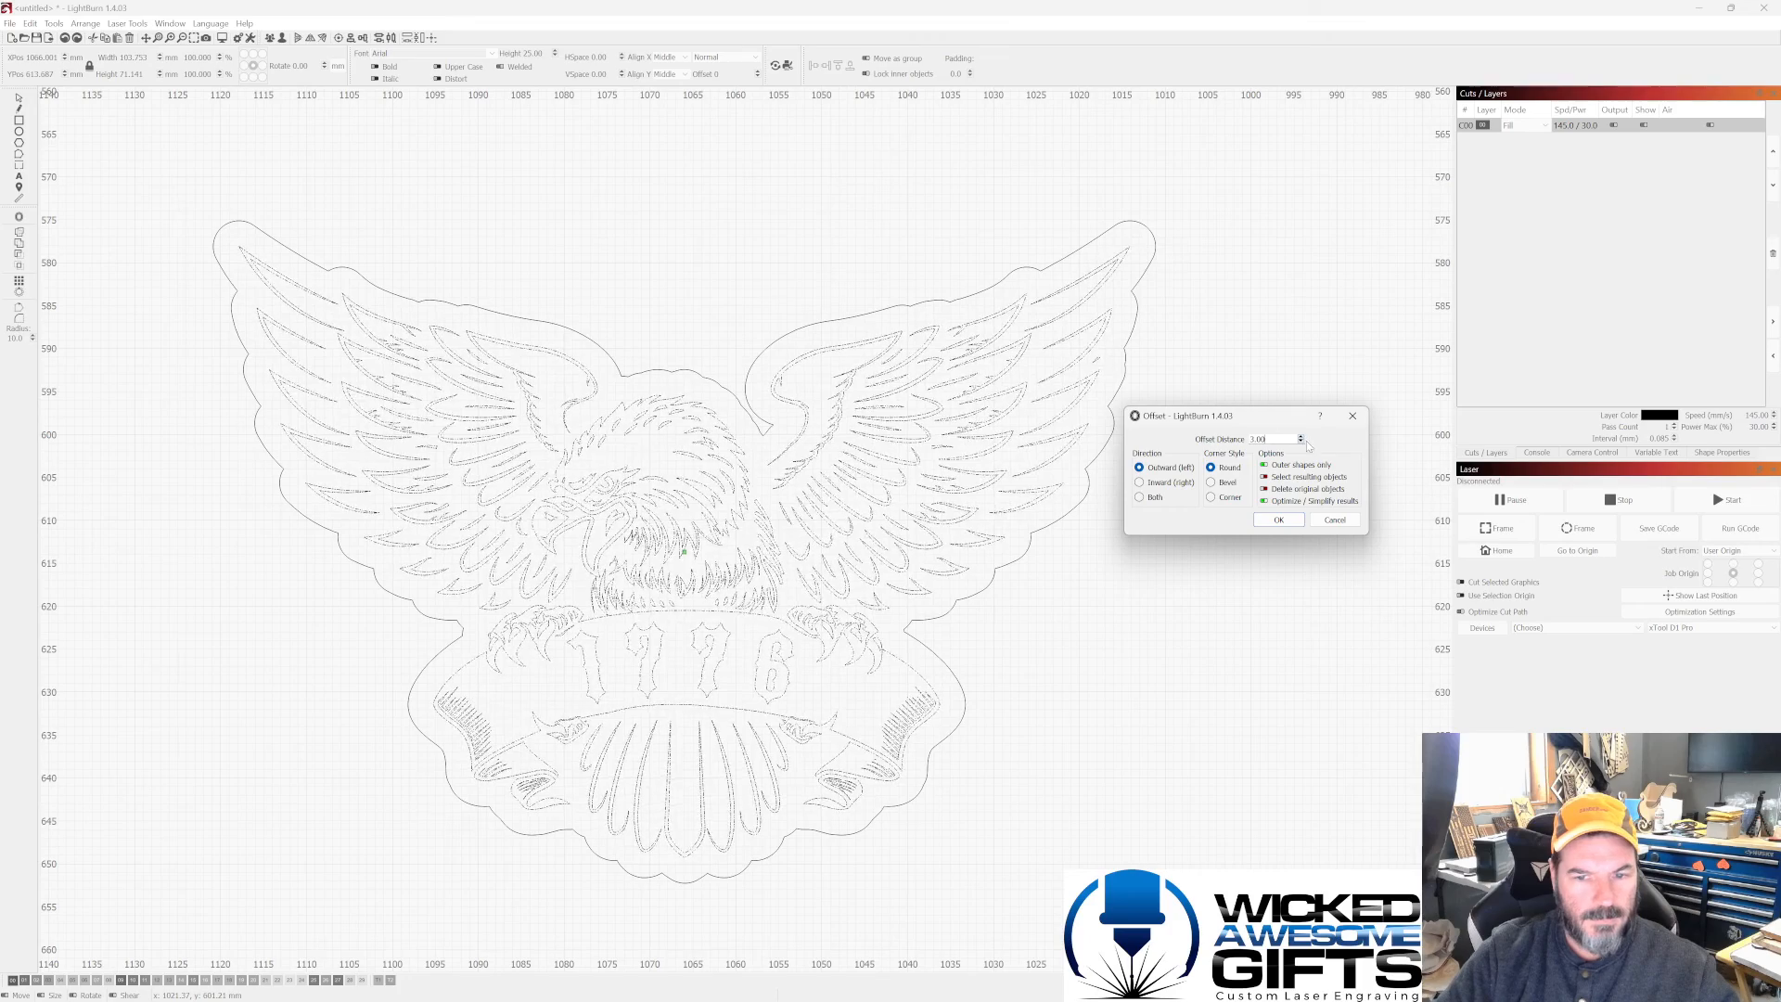
pyautogui.click(1302, 443)
pyautogui.click(1302, 442)
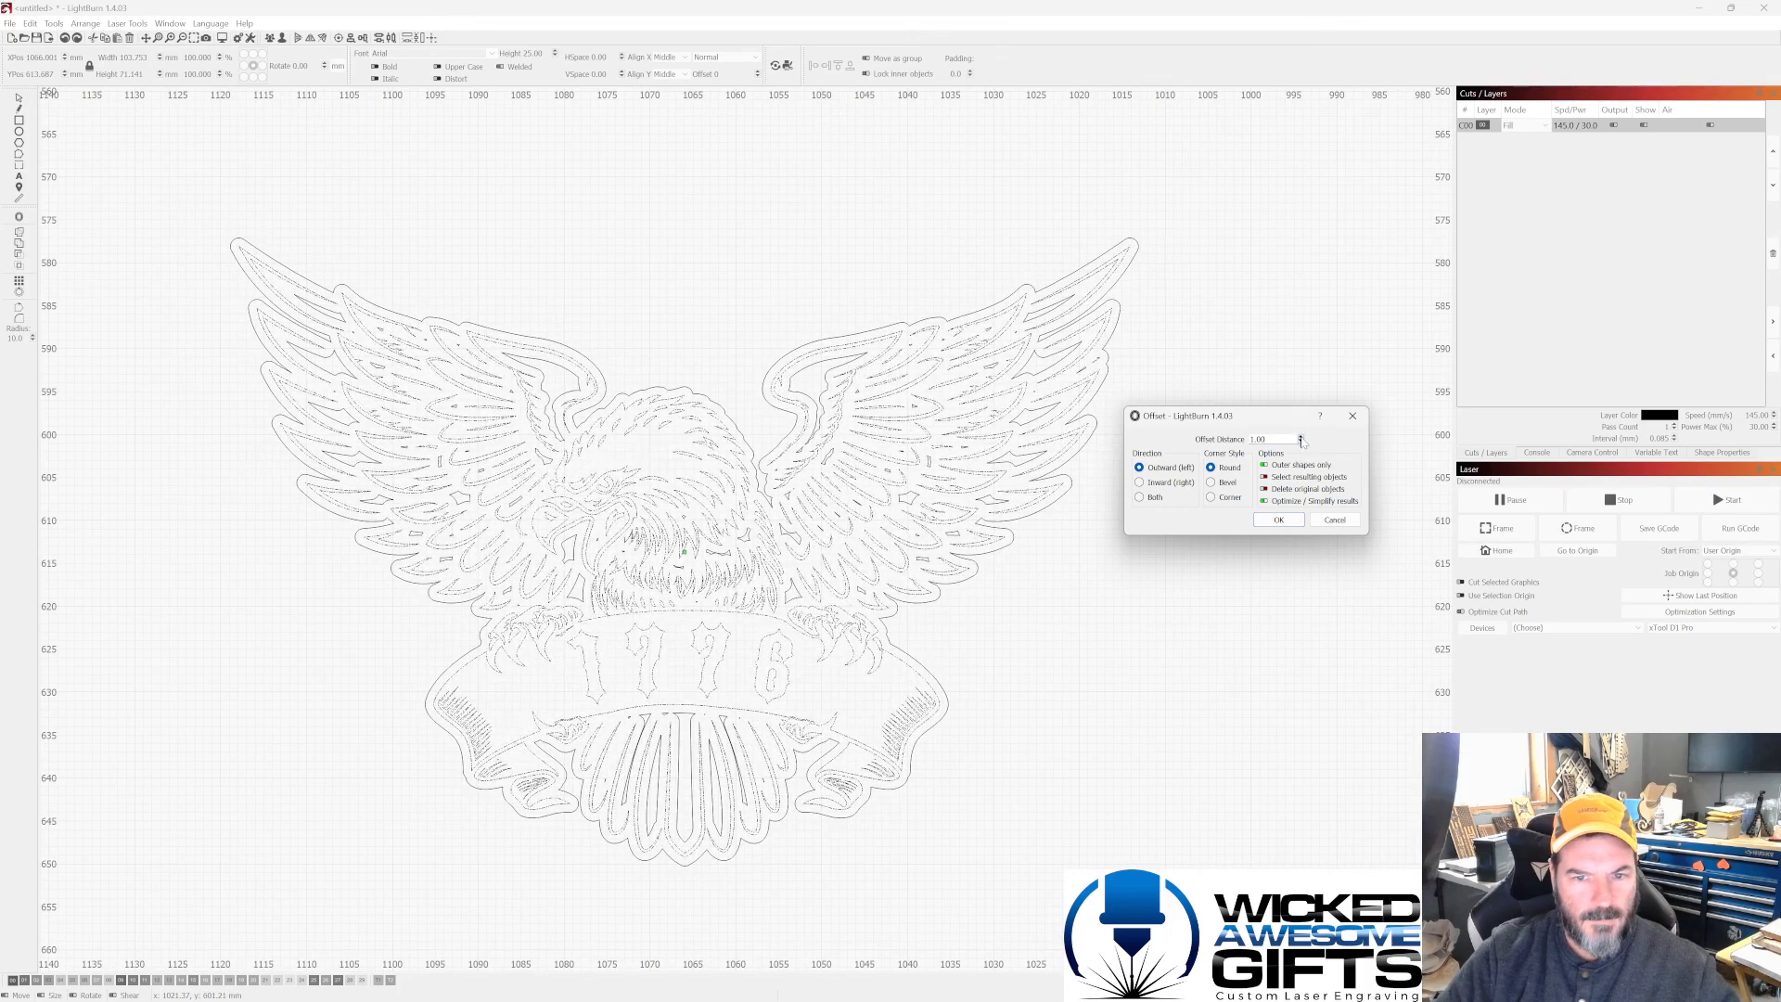
pyautogui.scroll(-5, 690, 371)
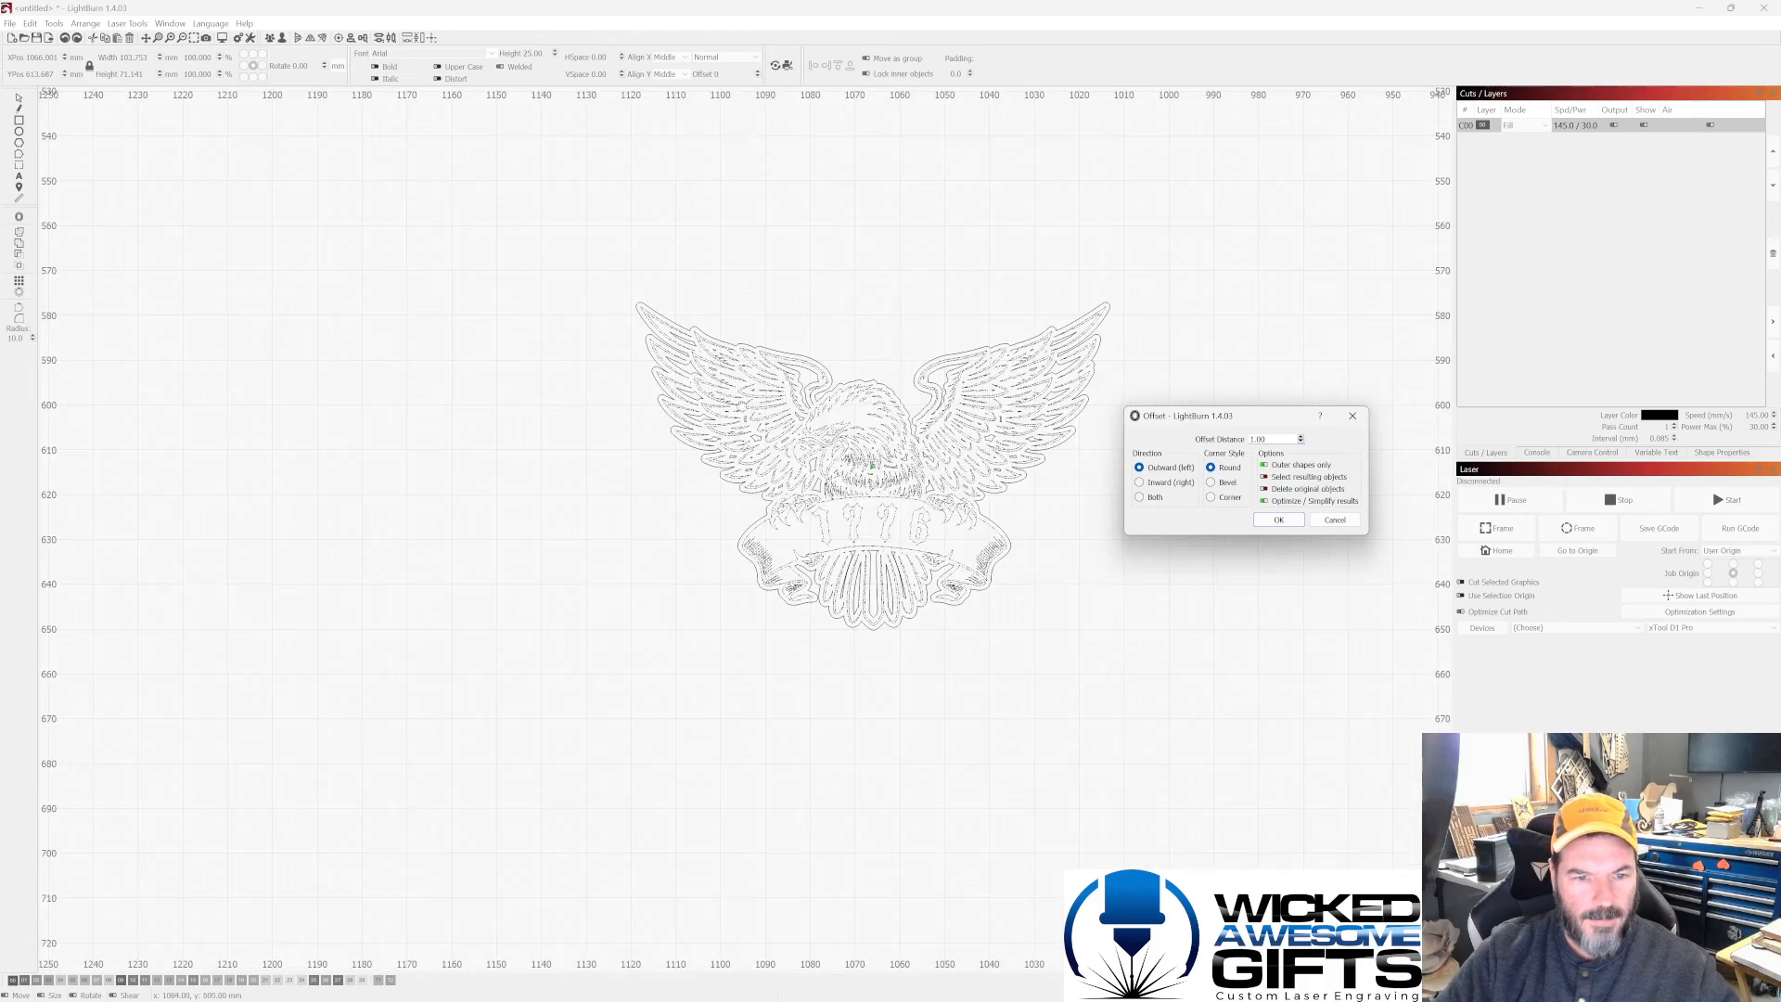
pyautogui.scroll(3, 1043, 396)
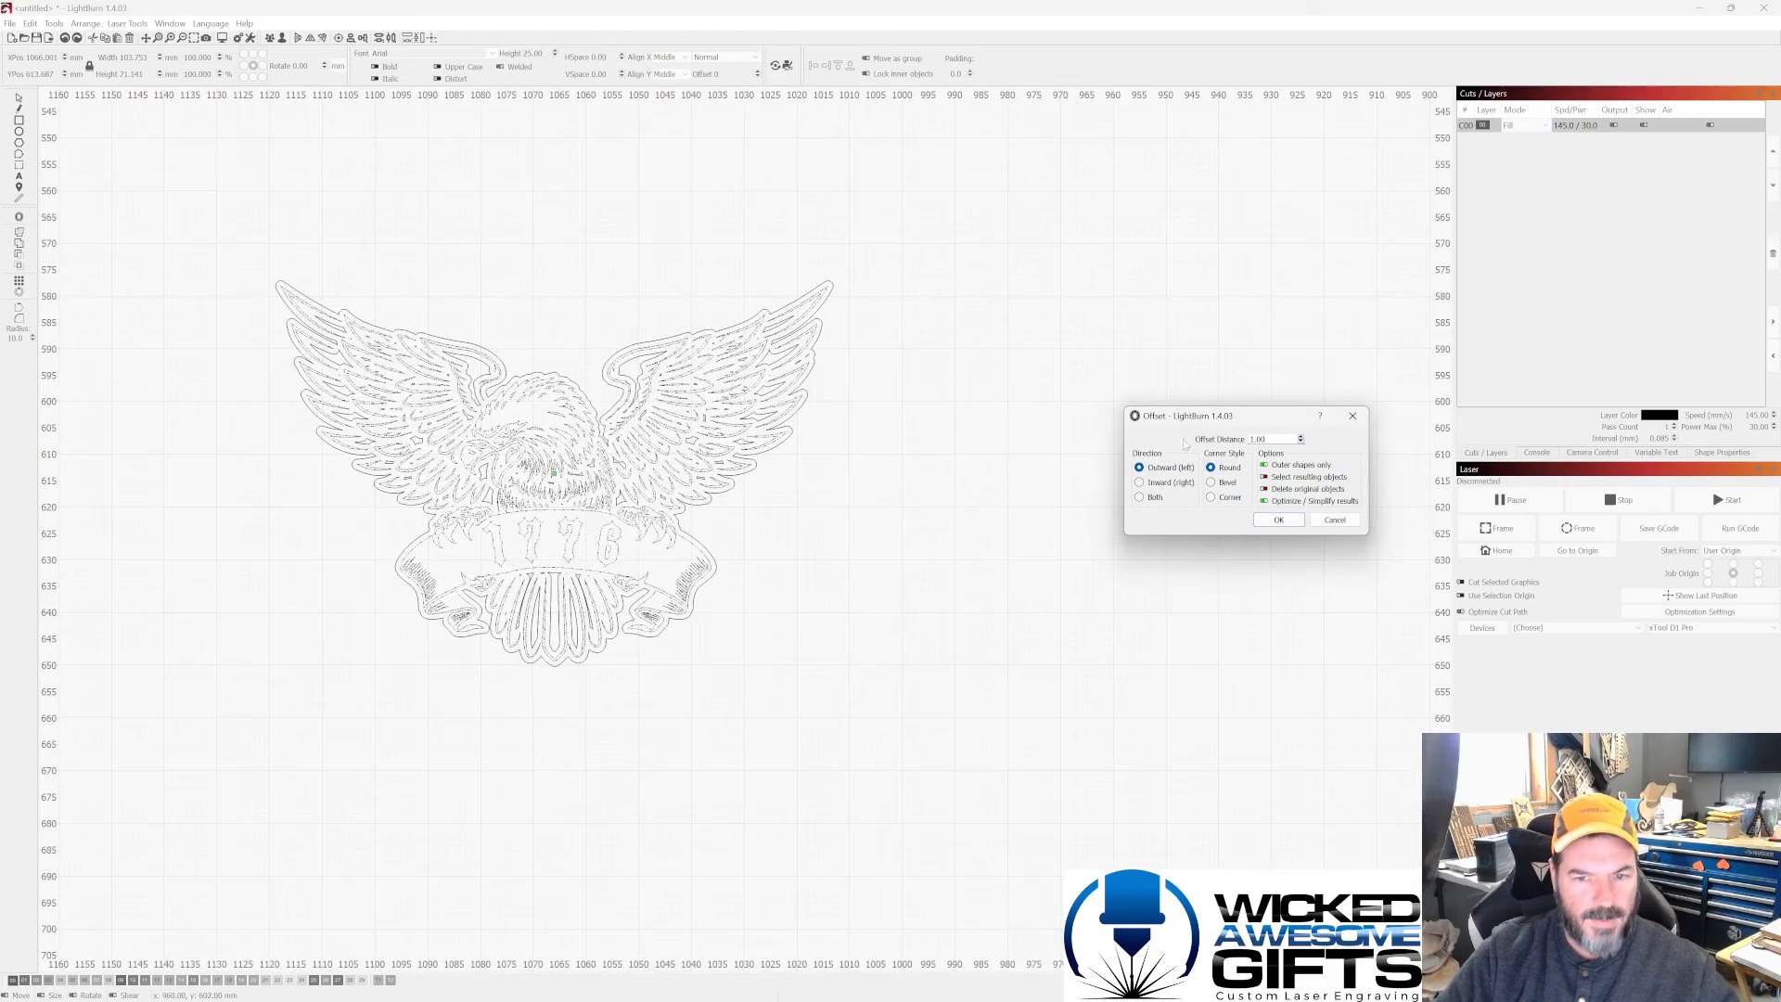
pyautogui.click(1278, 520)
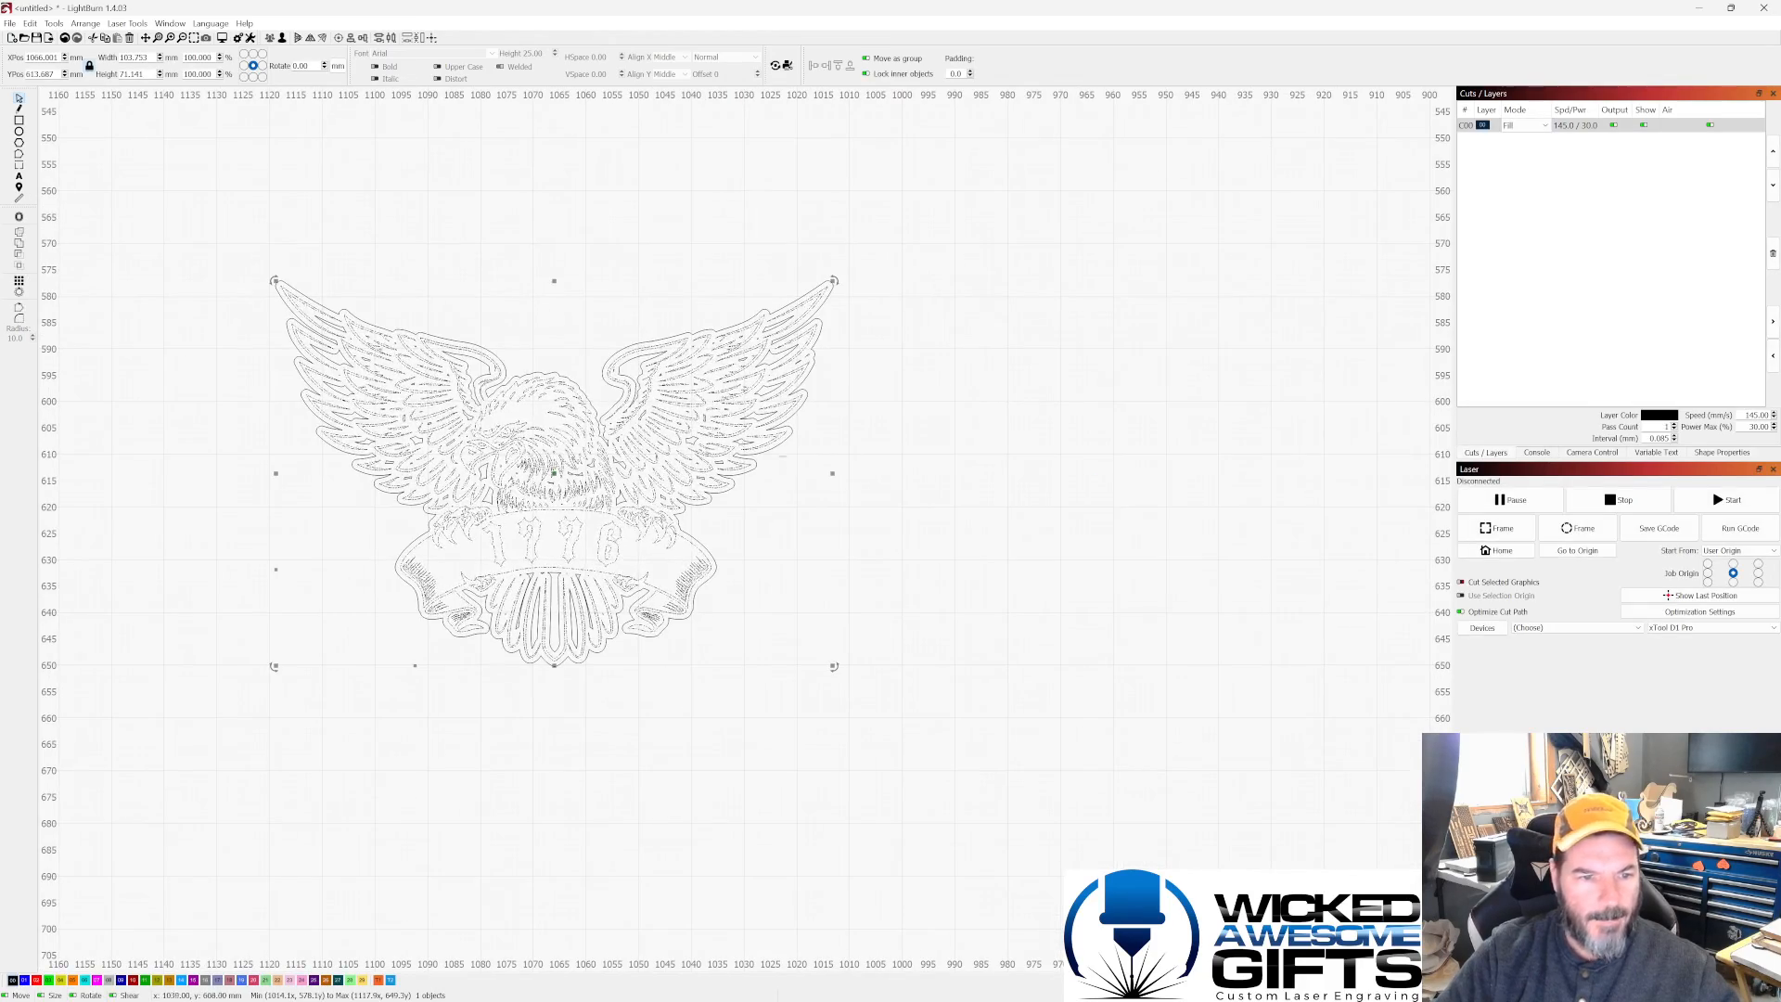
# Step: Move the new offset outline about 135 mm to the right, clear of the eagle artwork
pyautogui.click(766, 523)
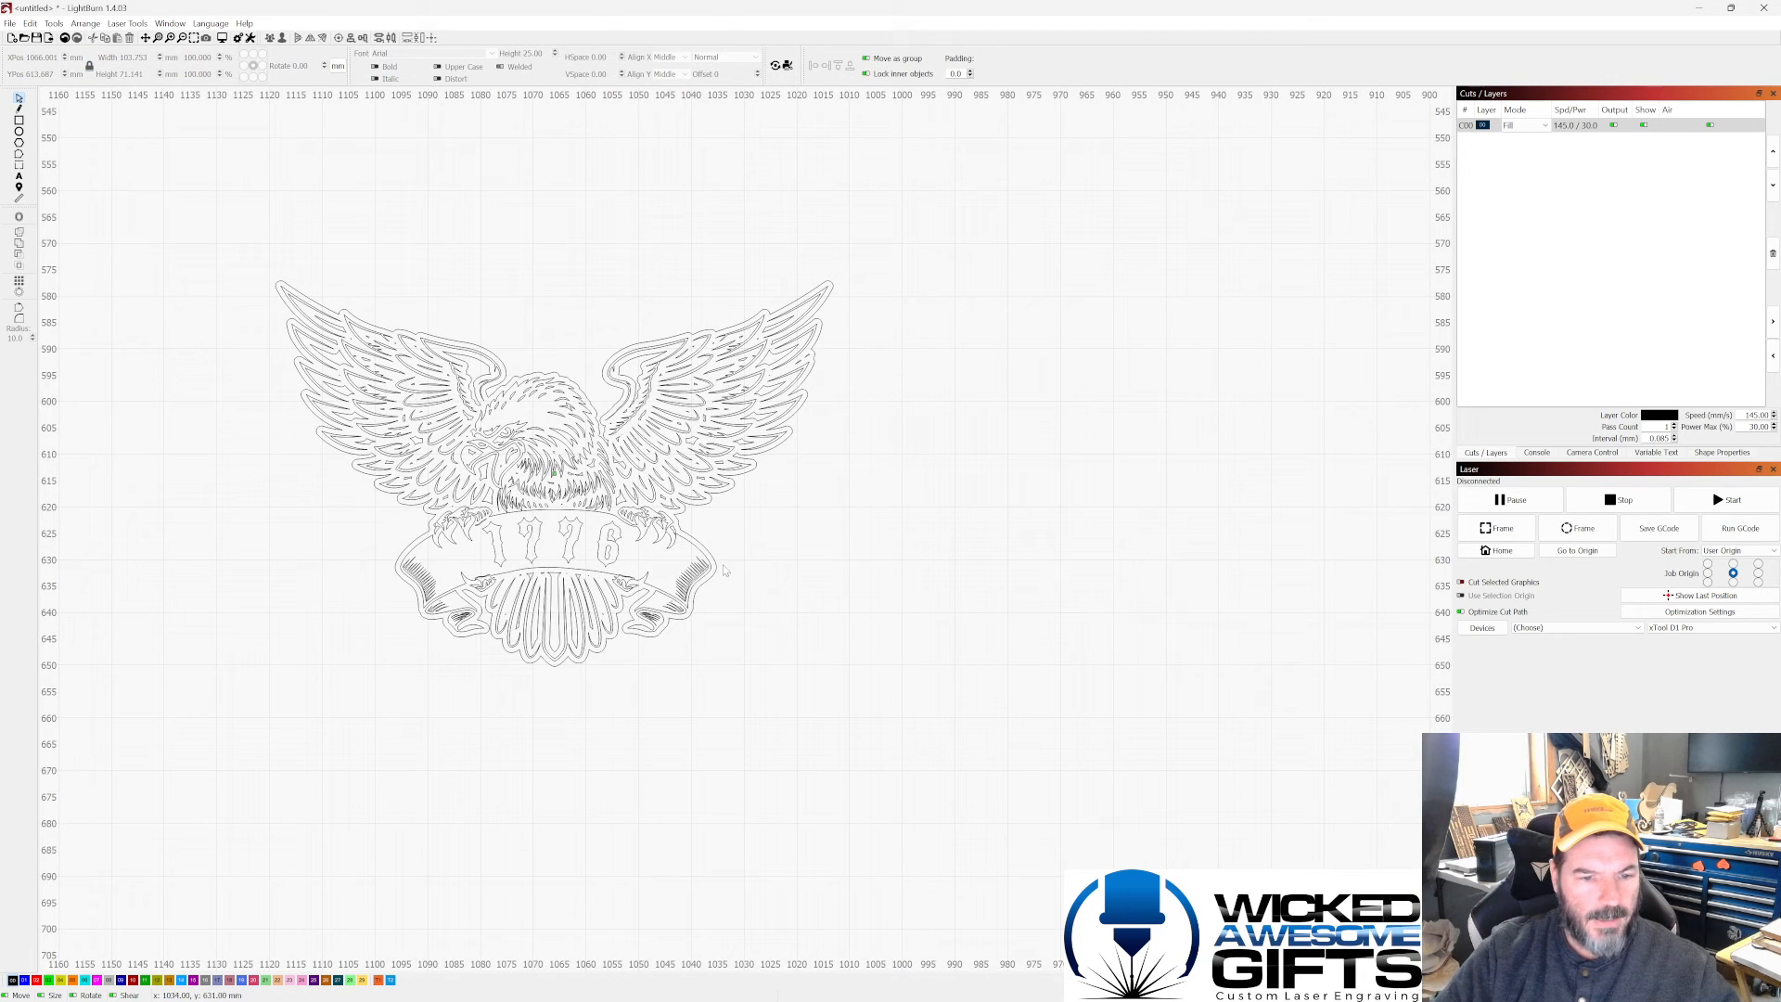
pyautogui.click(717, 564)
pyautogui.scroll(-3, 650, 506)
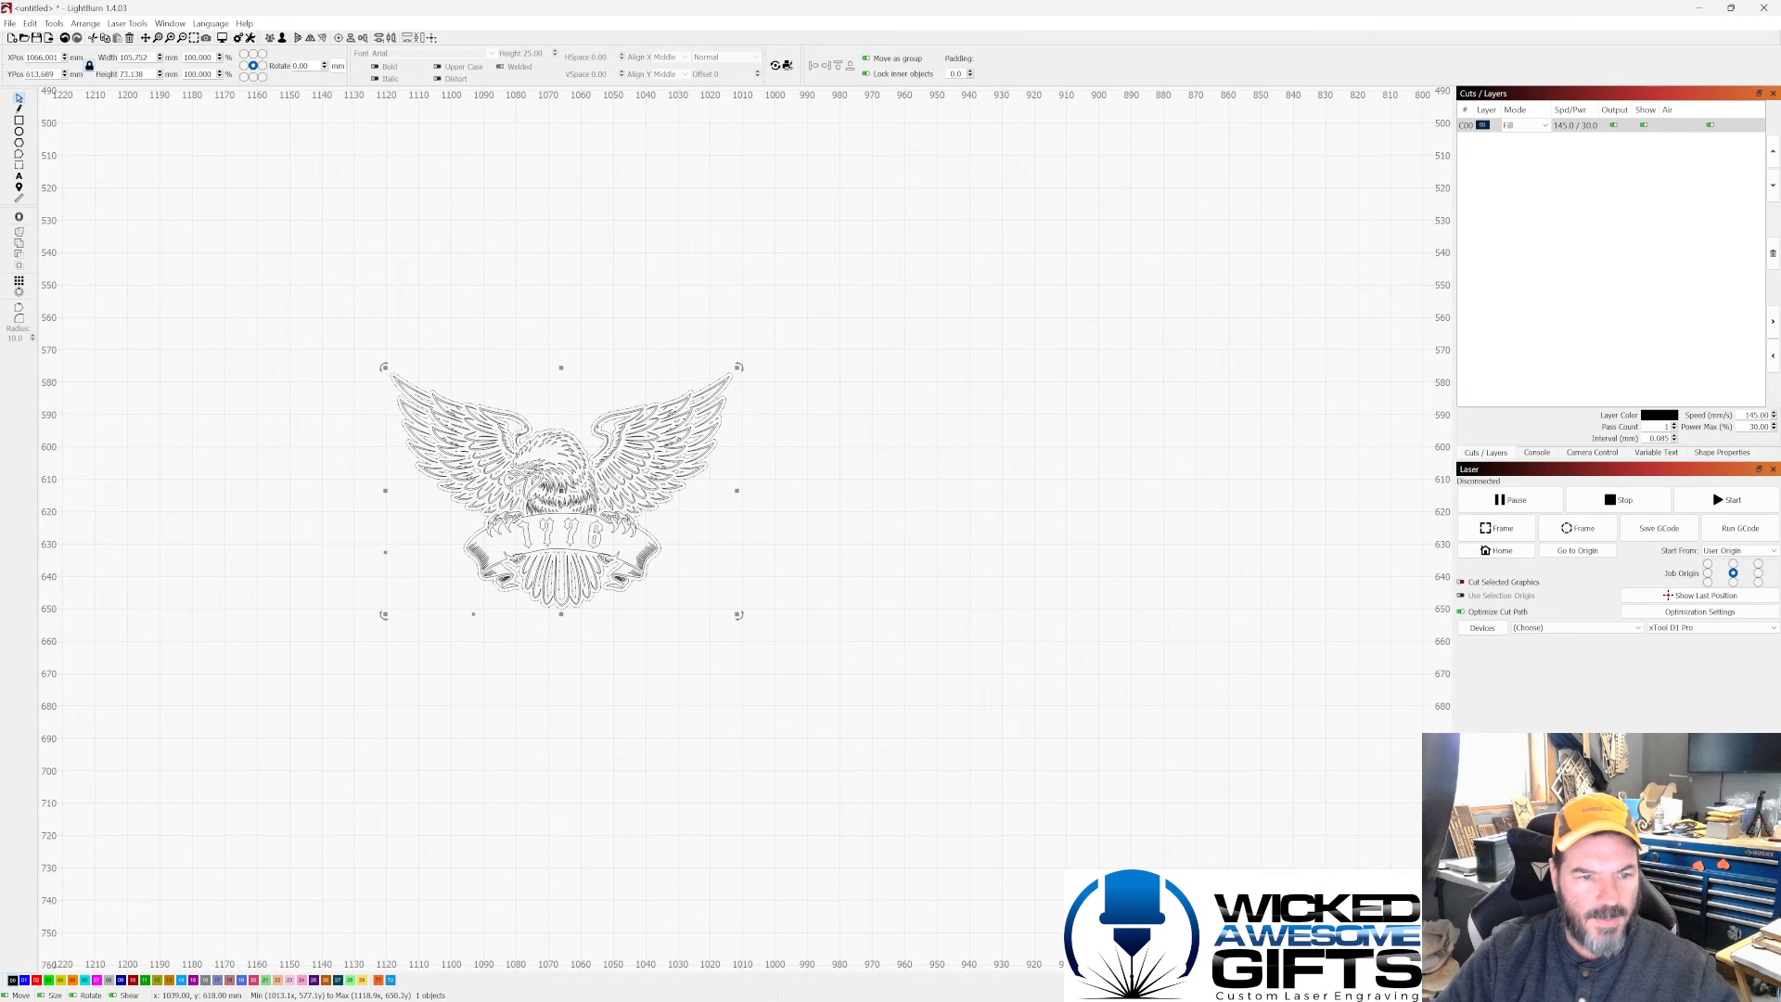
pyautogui.press('Right')
pyautogui.press('Right')
pyautogui.press('Right')
pyautogui.press('Right')
pyautogui.press('Right')
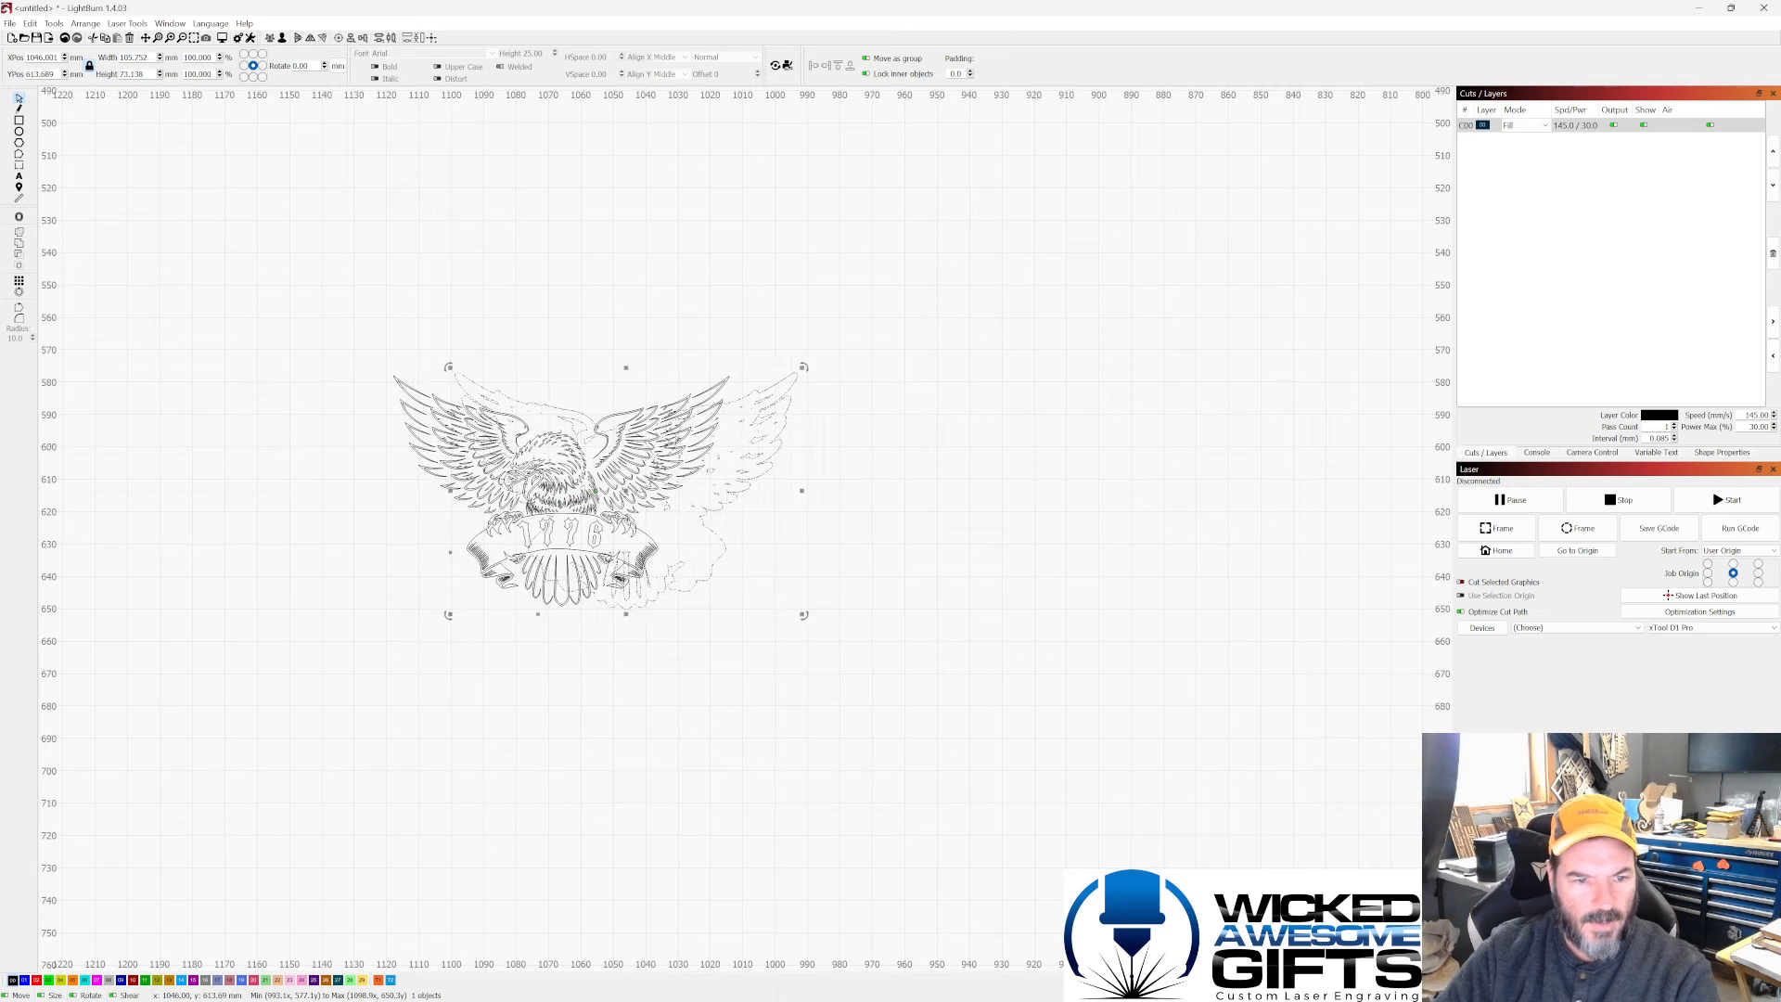
pyautogui.press('Right')
pyautogui.press('Right')
pyautogui.press('Right')
pyautogui.press('Right')
pyautogui.press('Right')
pyautogui.press('Right')
pyautogui.press('Right')
pyautogui.press('Right')
pyautogui.press('Right')
pyautogui.press('Right')
pyautogui.press('Right')
pyautogui.press('Right')
pyautogui.press('Right')
pyautogui.press('Right')
pyautogui.press('Right')
pyautogui.press('Right')
pyautogui.press('Right')
pyautogui.press('Right')
pyautogui.press('Right')
pyautogui.press('Right')
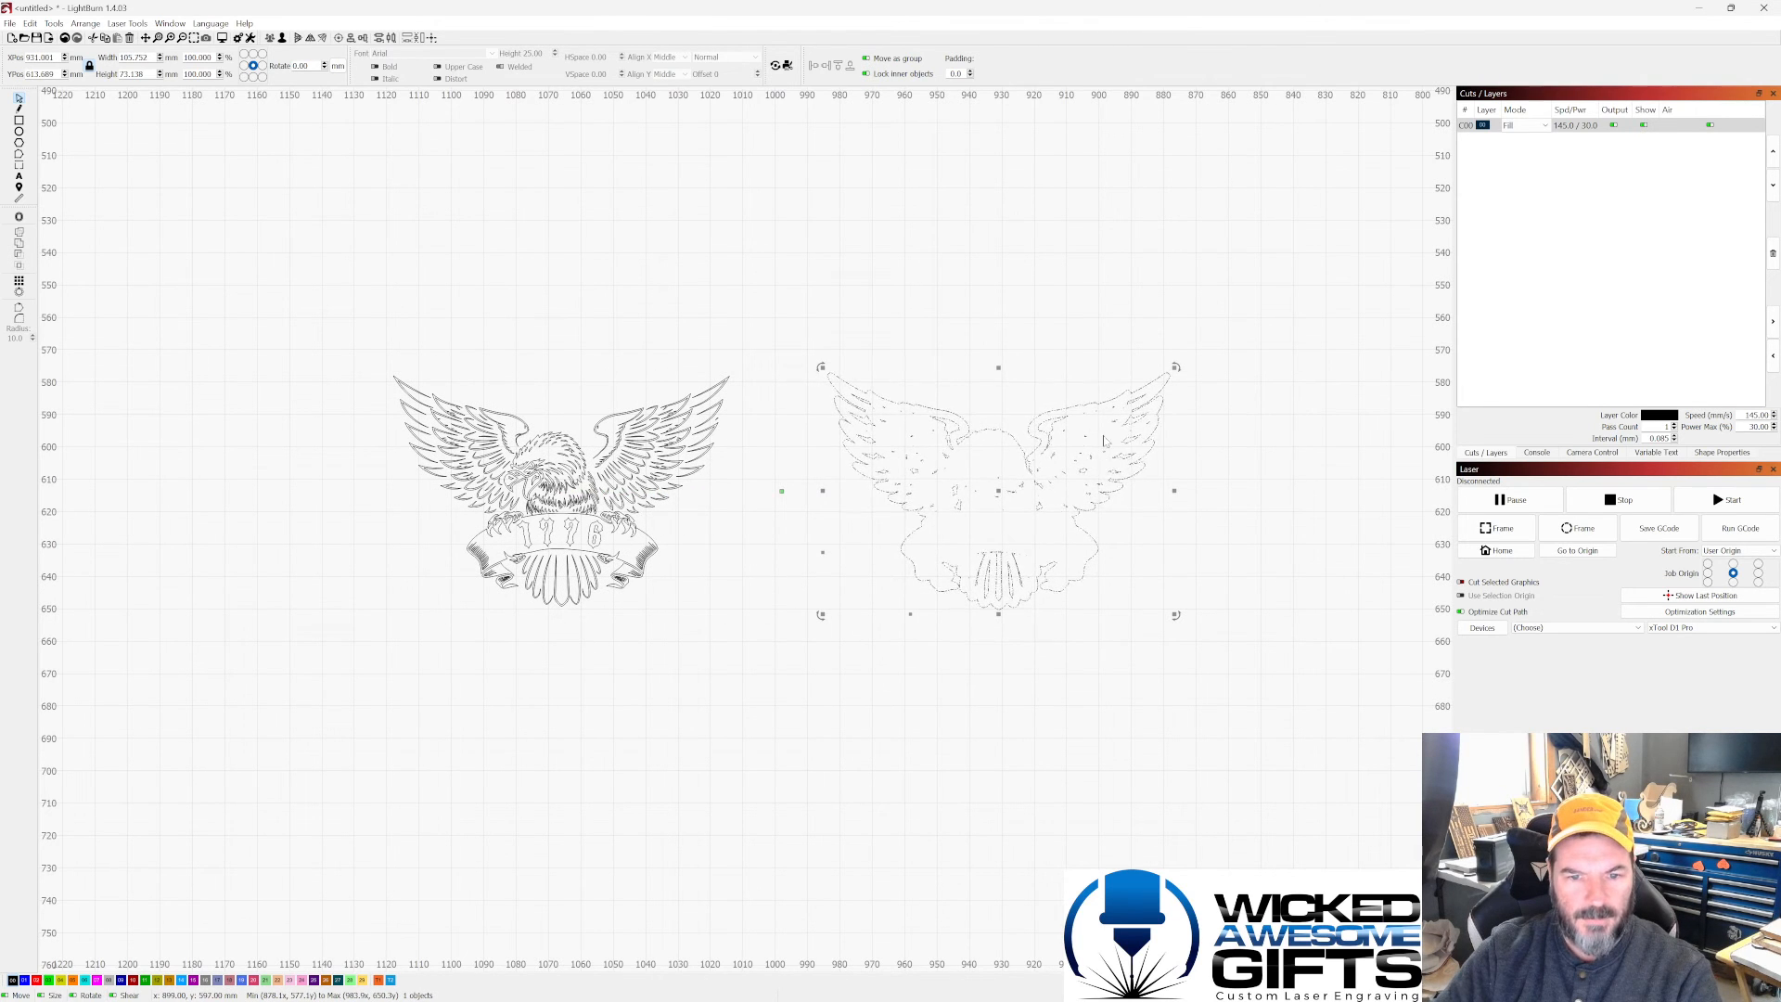
# Step: Delete all the small inner shapes inside the separated offset copy, leaving only its outer eagle silhouette
pyautogui.scroll(5, 1121, 453)
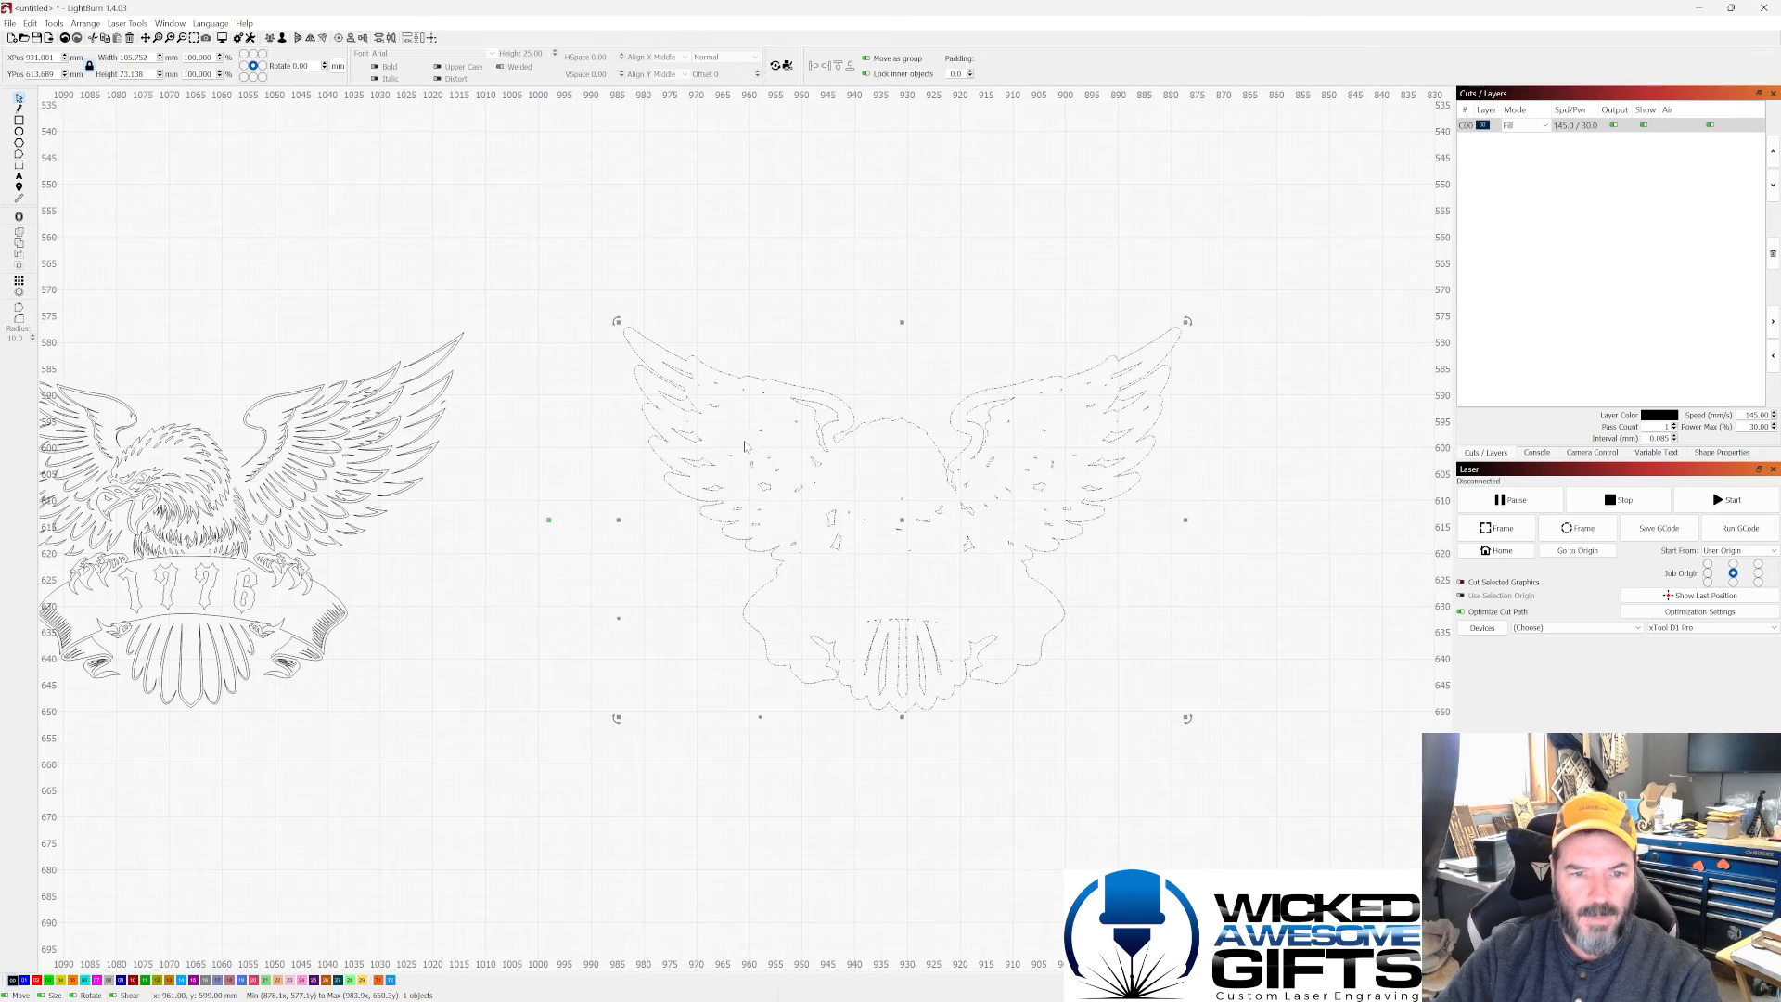
pyautogui.scroll(1, 1011, 475)
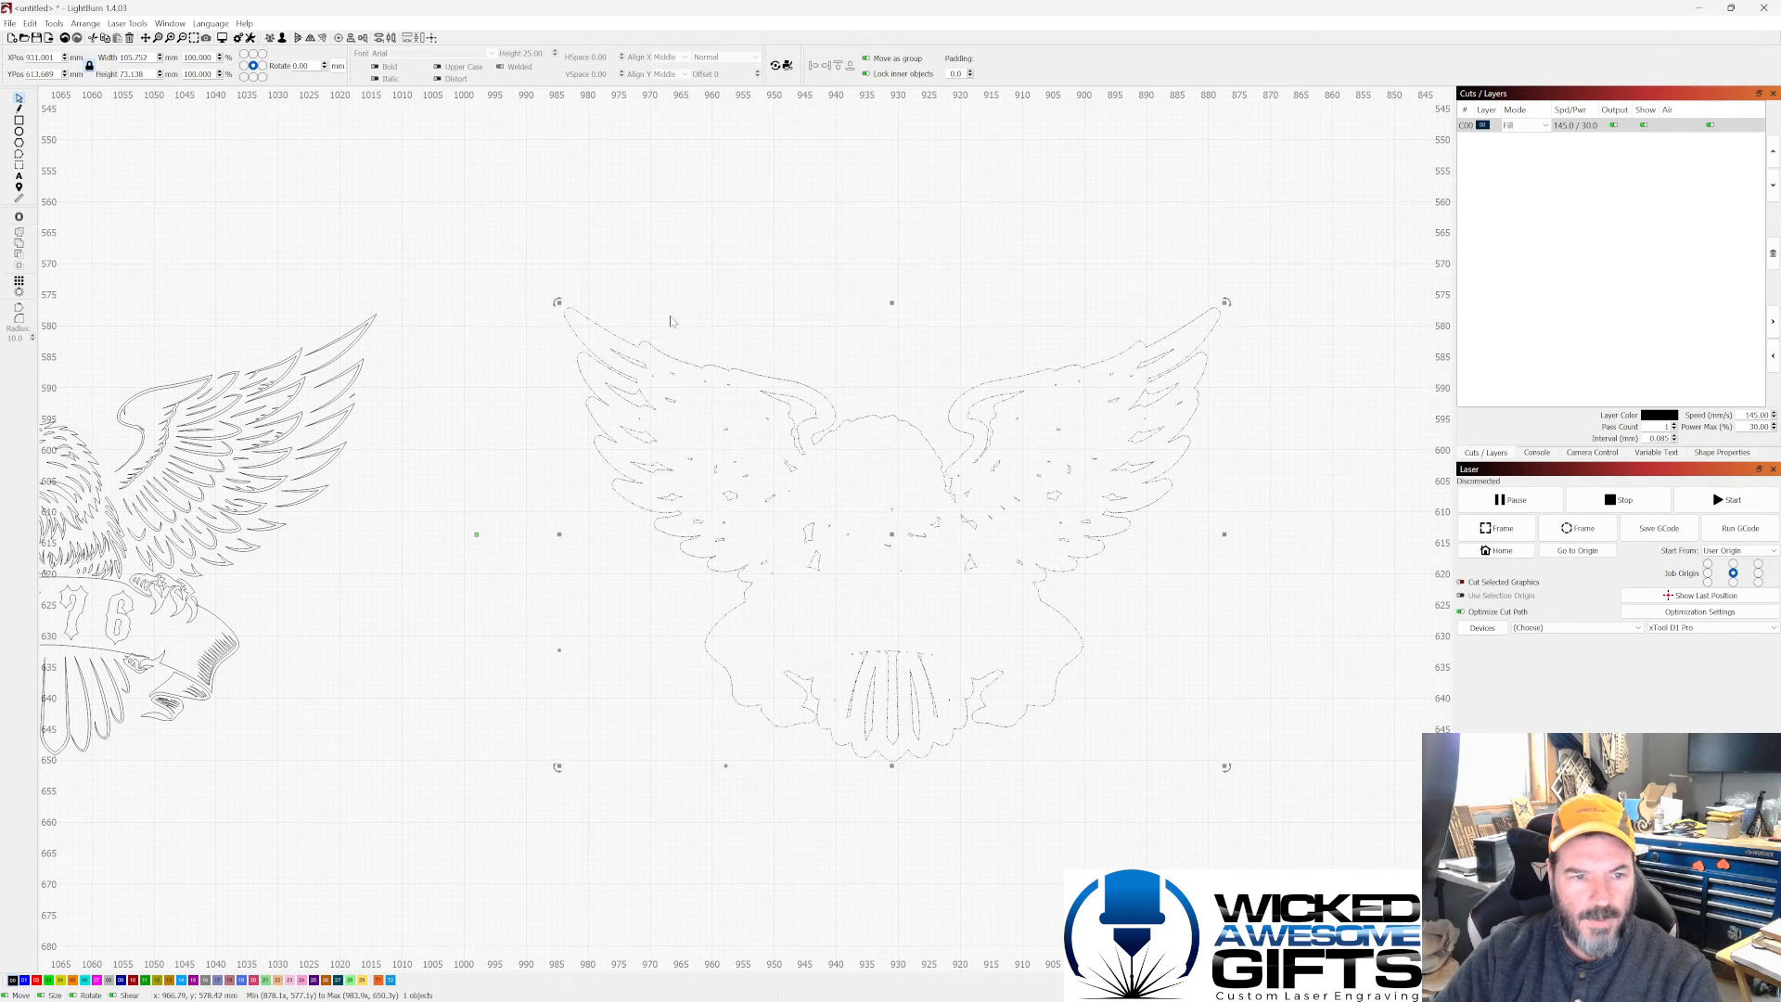
pyautogui.moveTo(533, 264); pyautogui.dragTo(1317, 810)
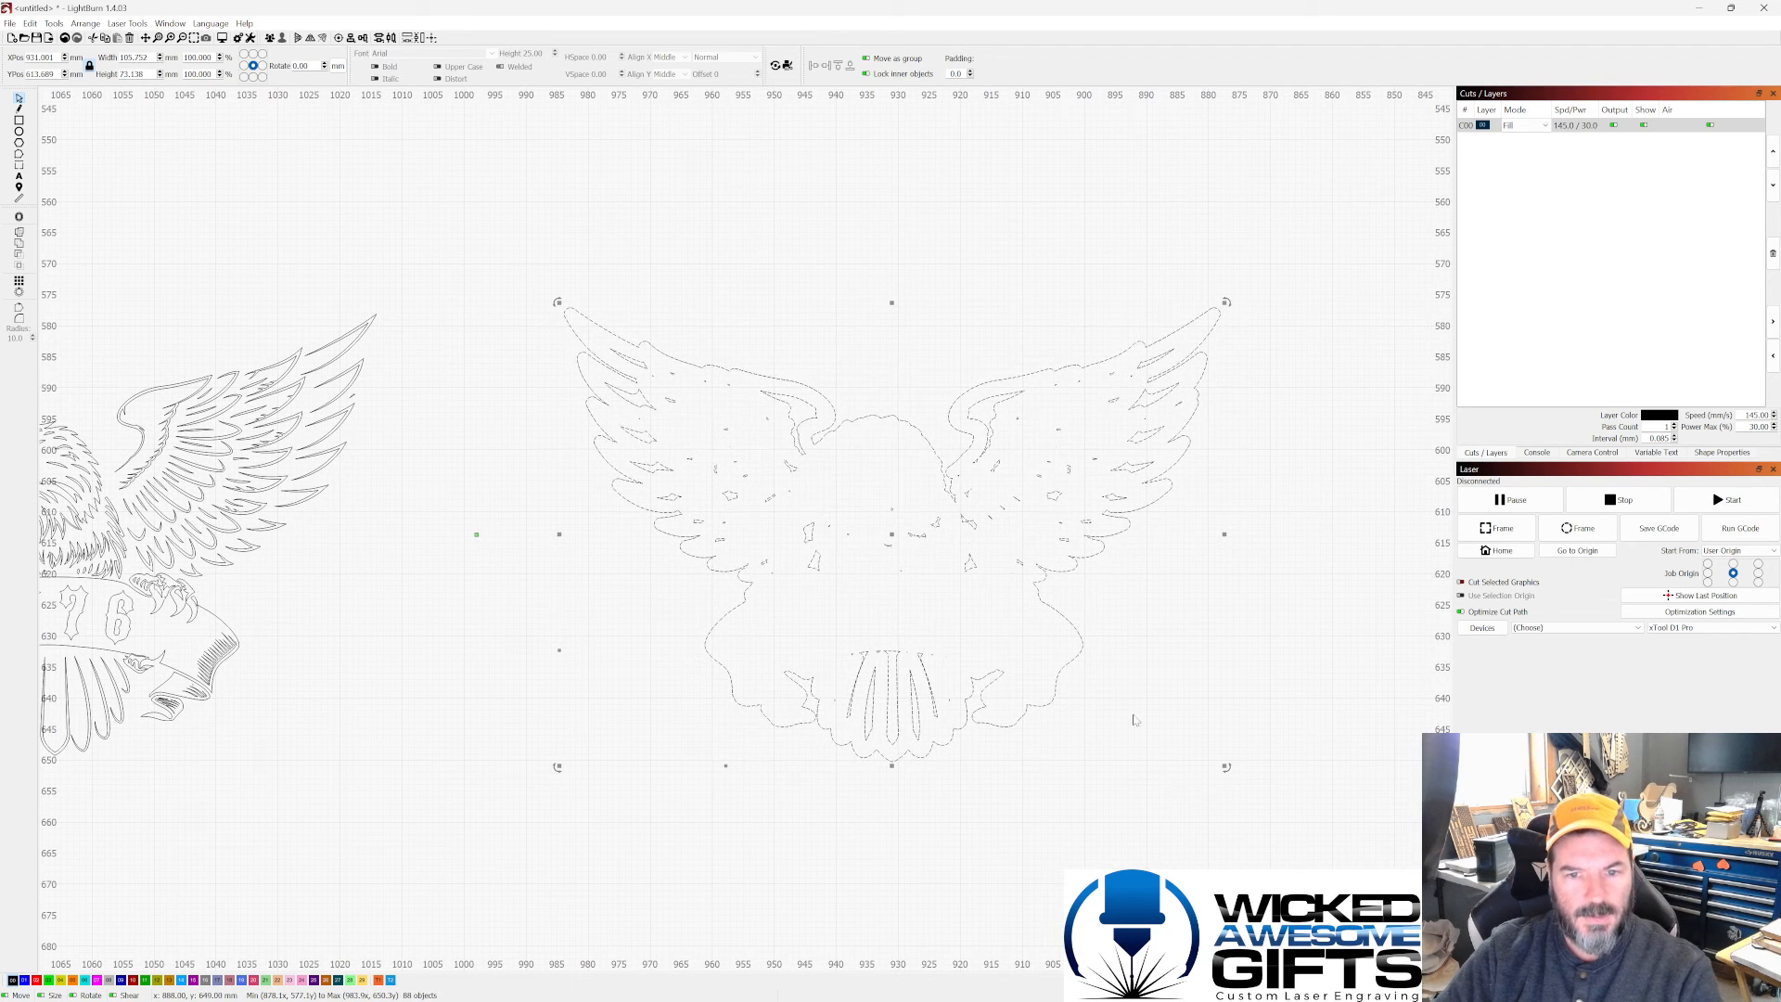
pyautogui.click(1002, 343)
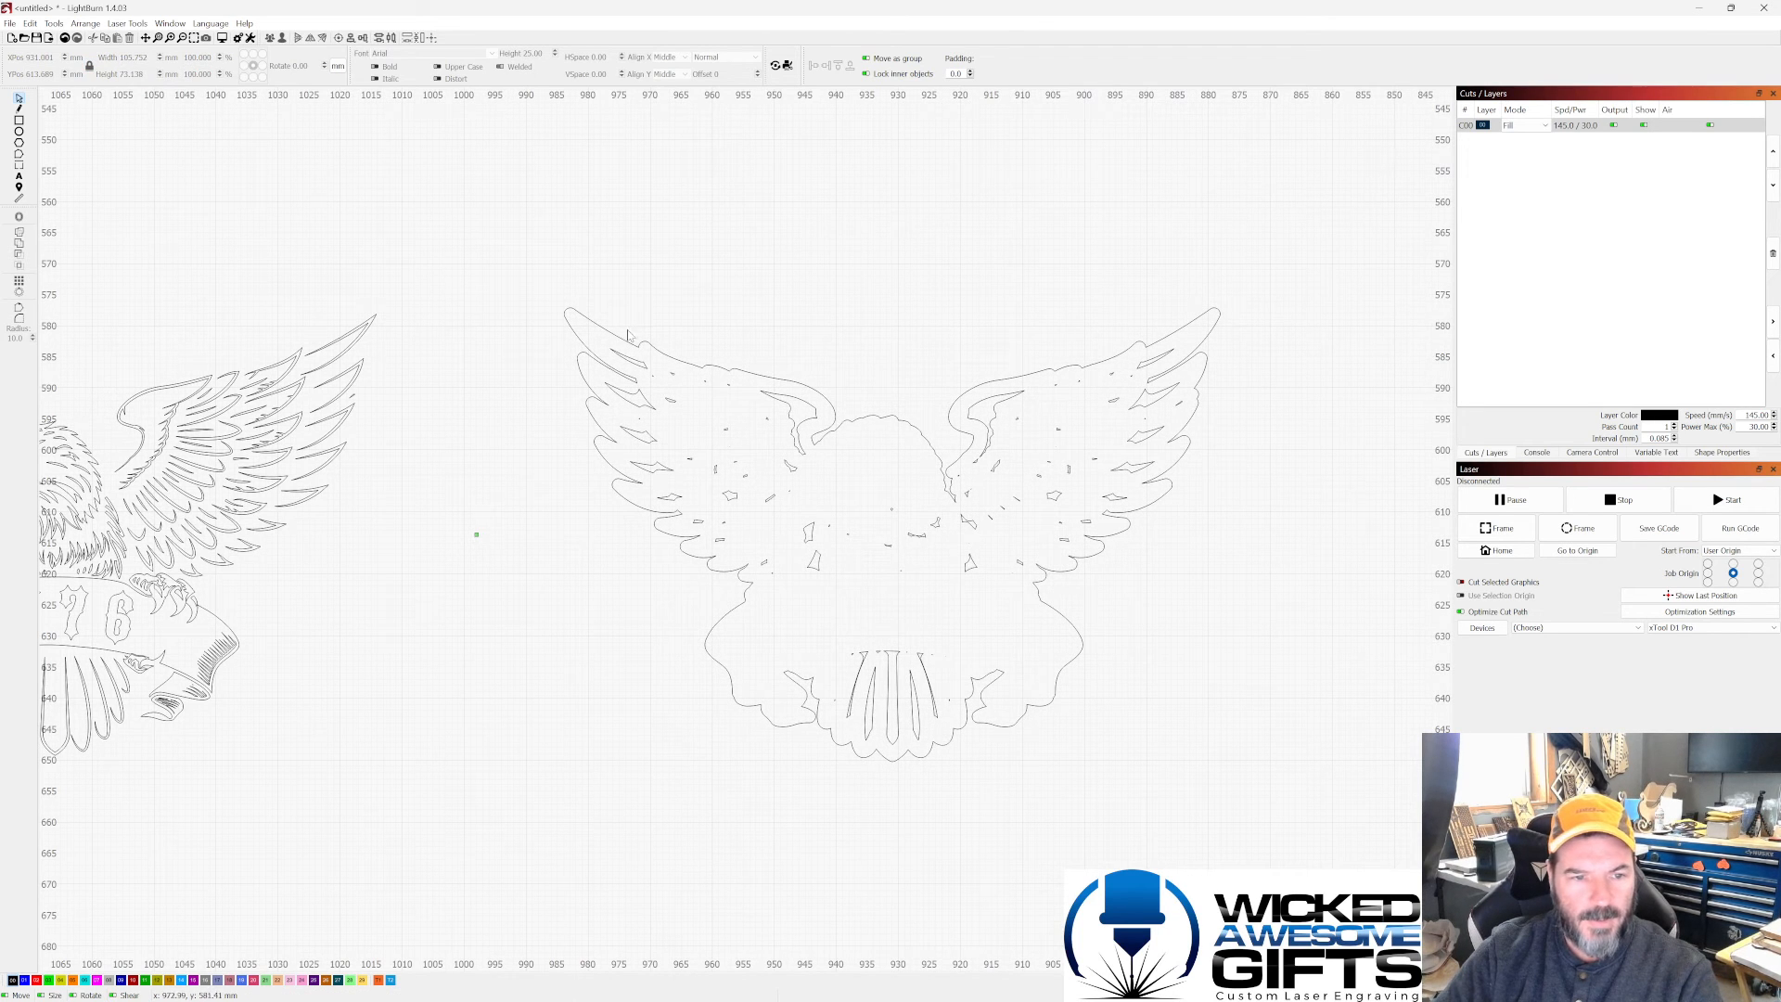
pyautogui.moveTo(601, 304); pyautogui.dragTo(1194, 785)
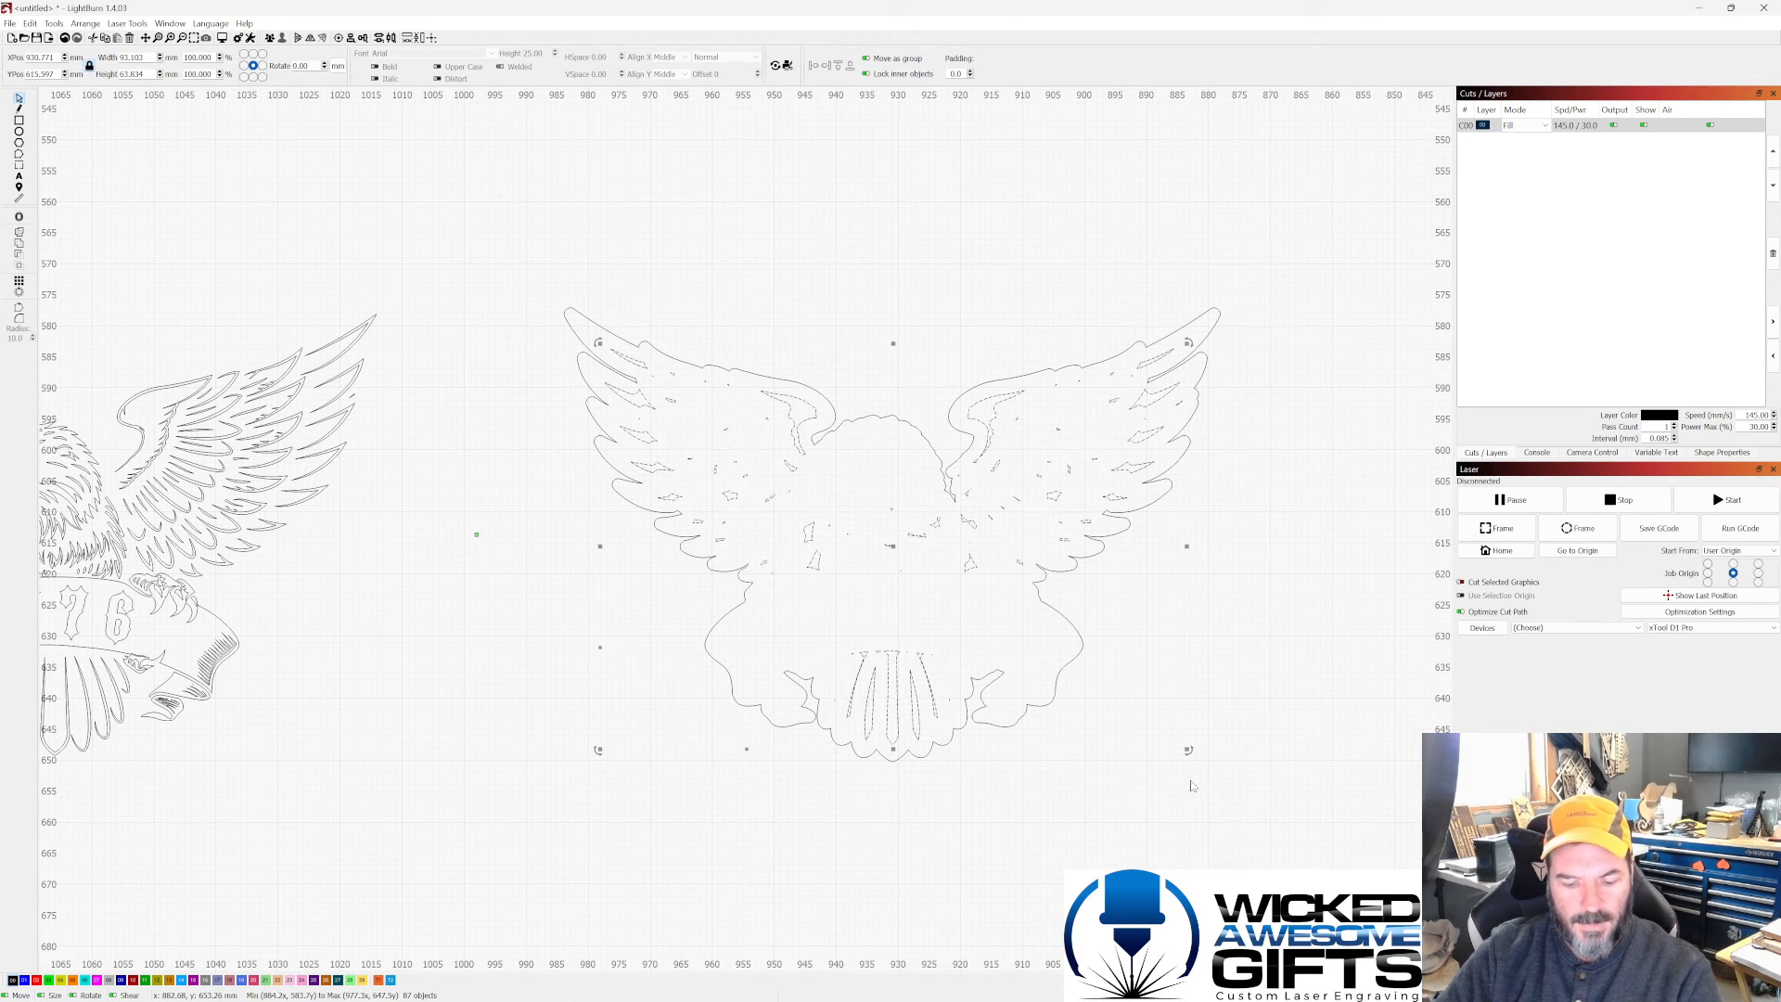
pyautogui.press('Delete')
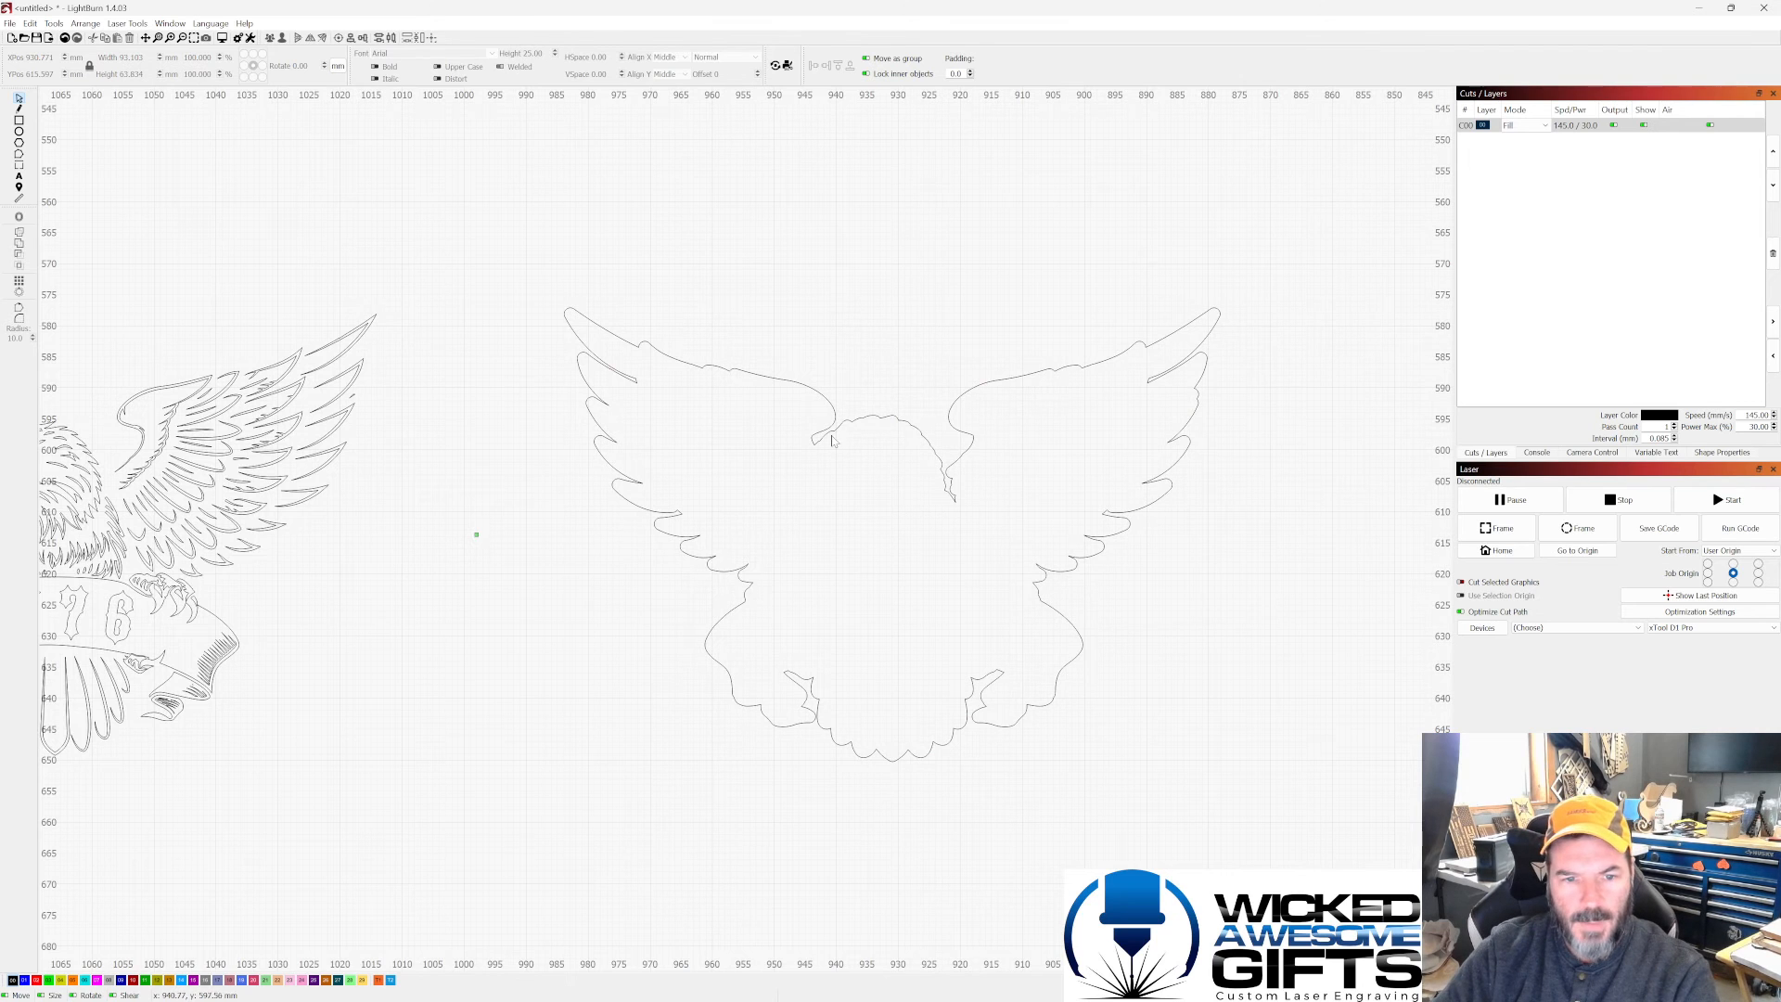
# Step: Move the cleaned silhouette outline about 135 mm back over the eagle artwork so it surrounds the design evenly
pyautogui.scroll(-4, 836, 437)
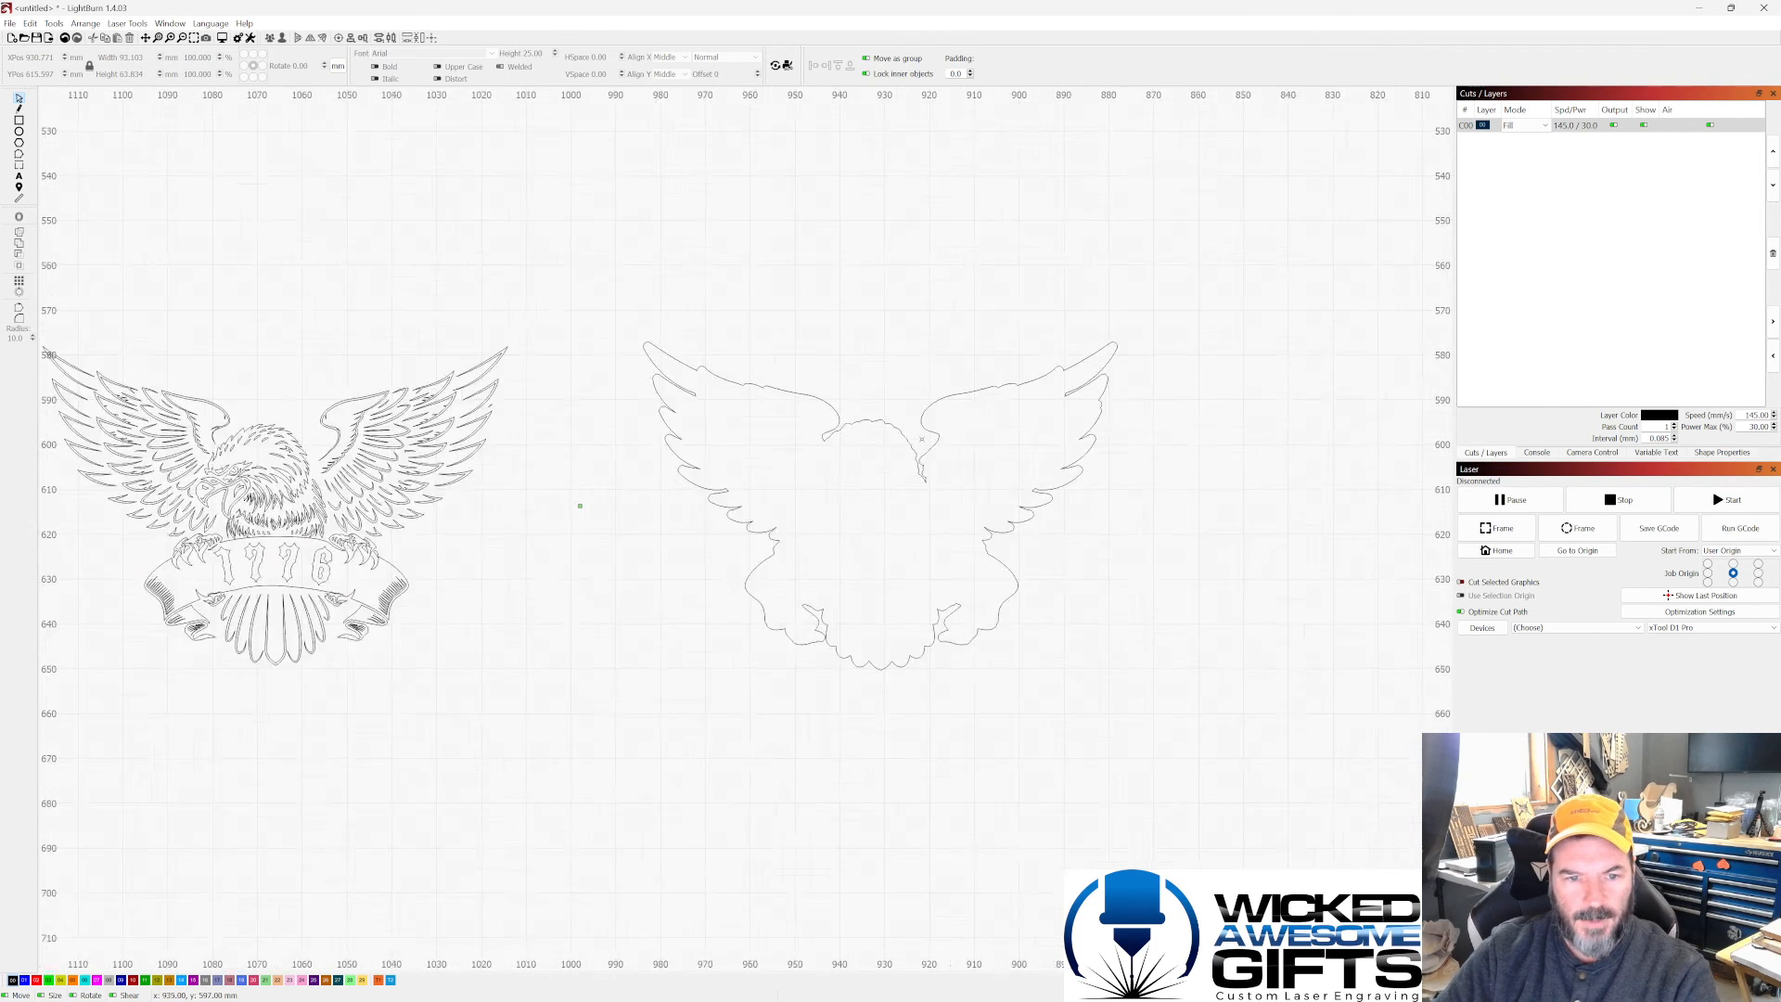
pyautogui.click(763, 429)
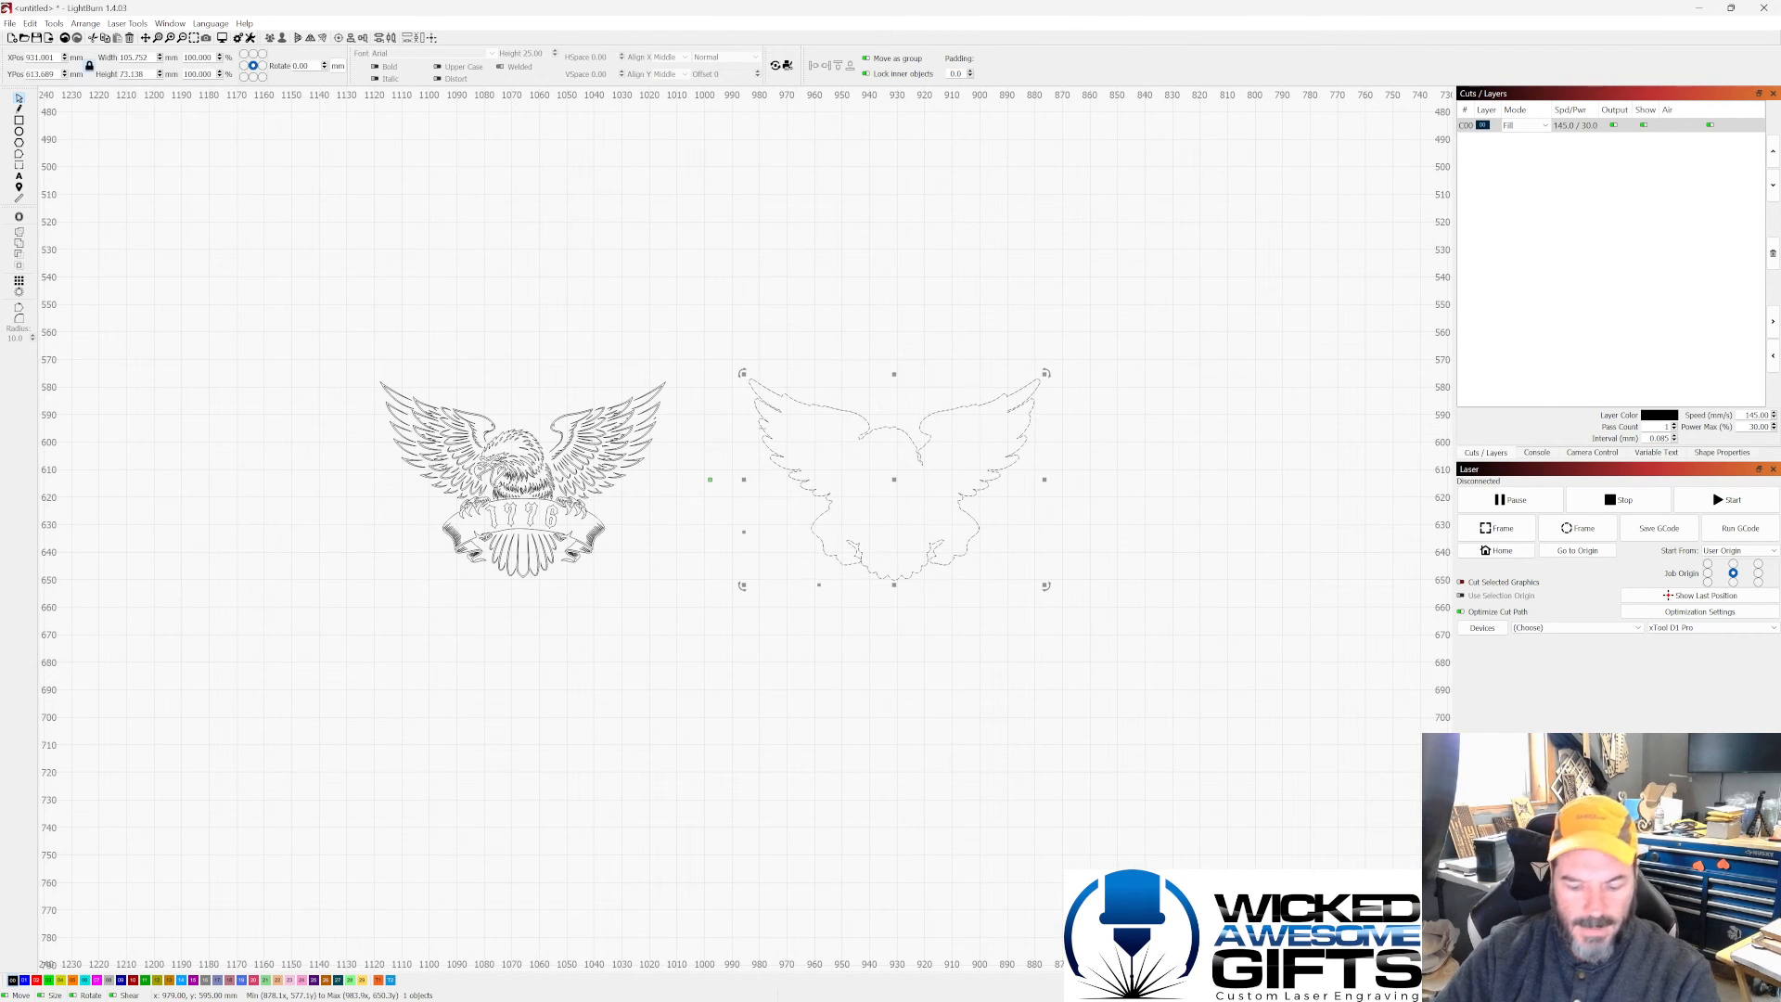
pyautogui.moveTo(763, 429); pyautogui.dragTo(487, 429)
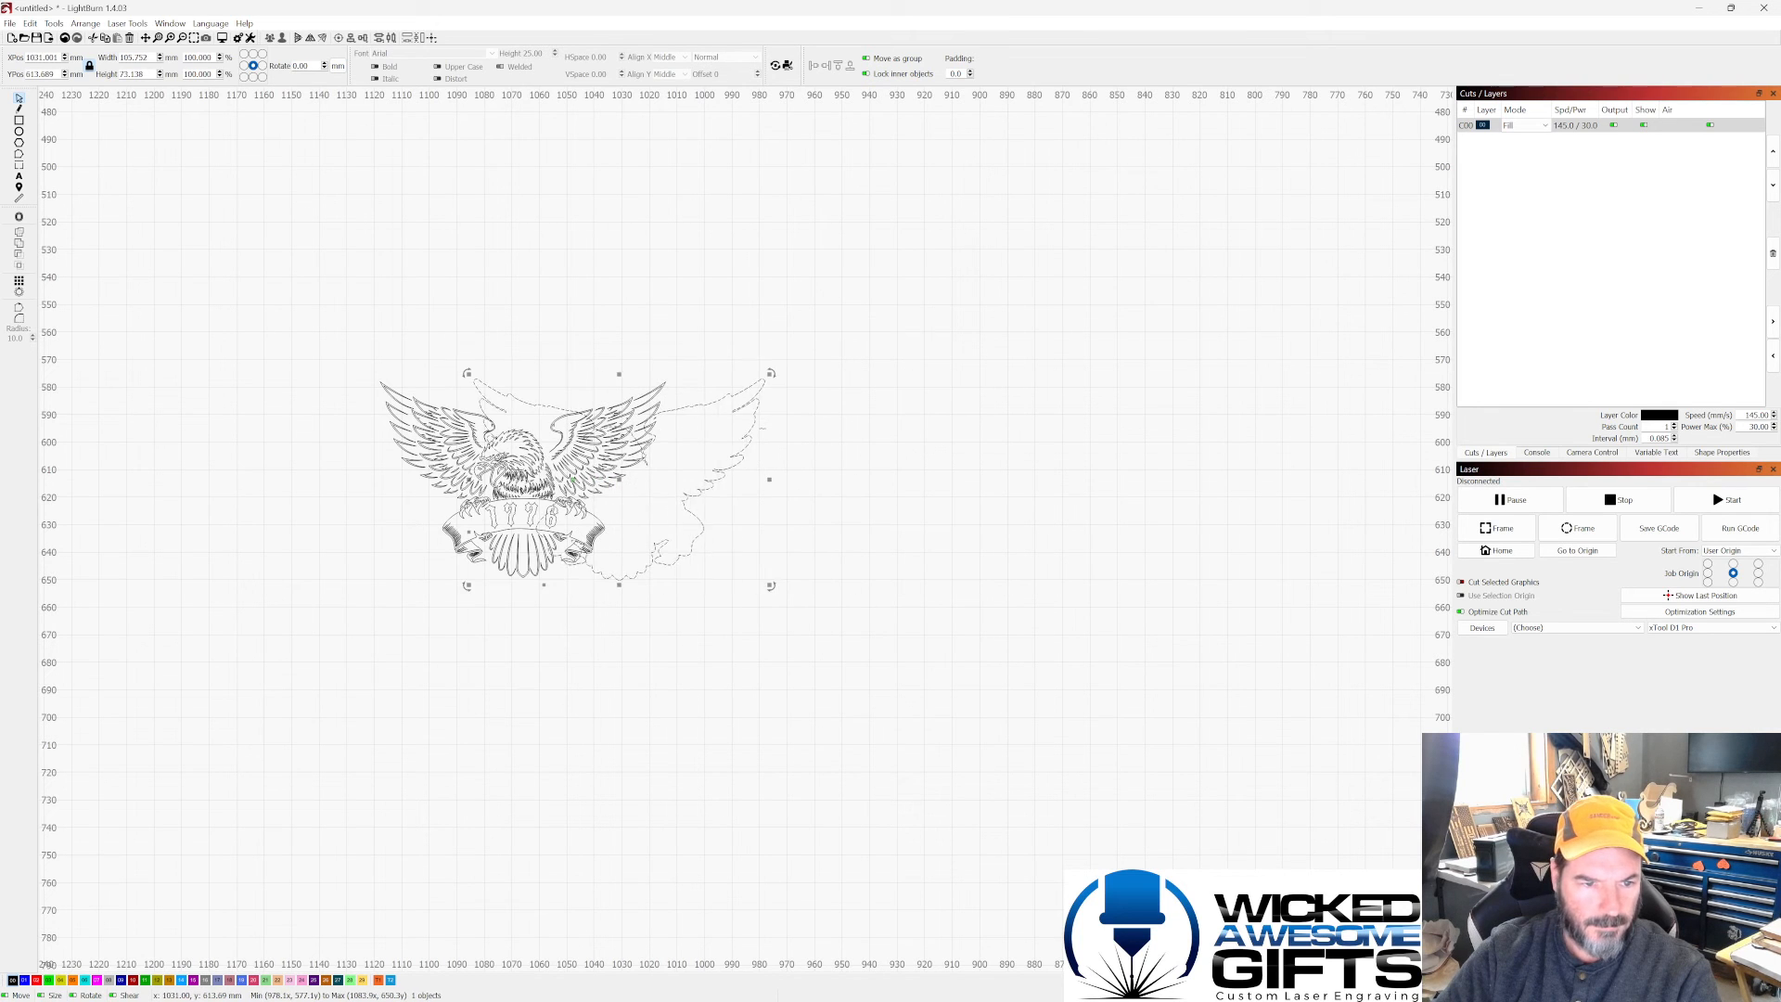
pyautogui.moveTo(619, 480); pyautogui.dragTo(522, 480)
pyautogui.click(844, 445)
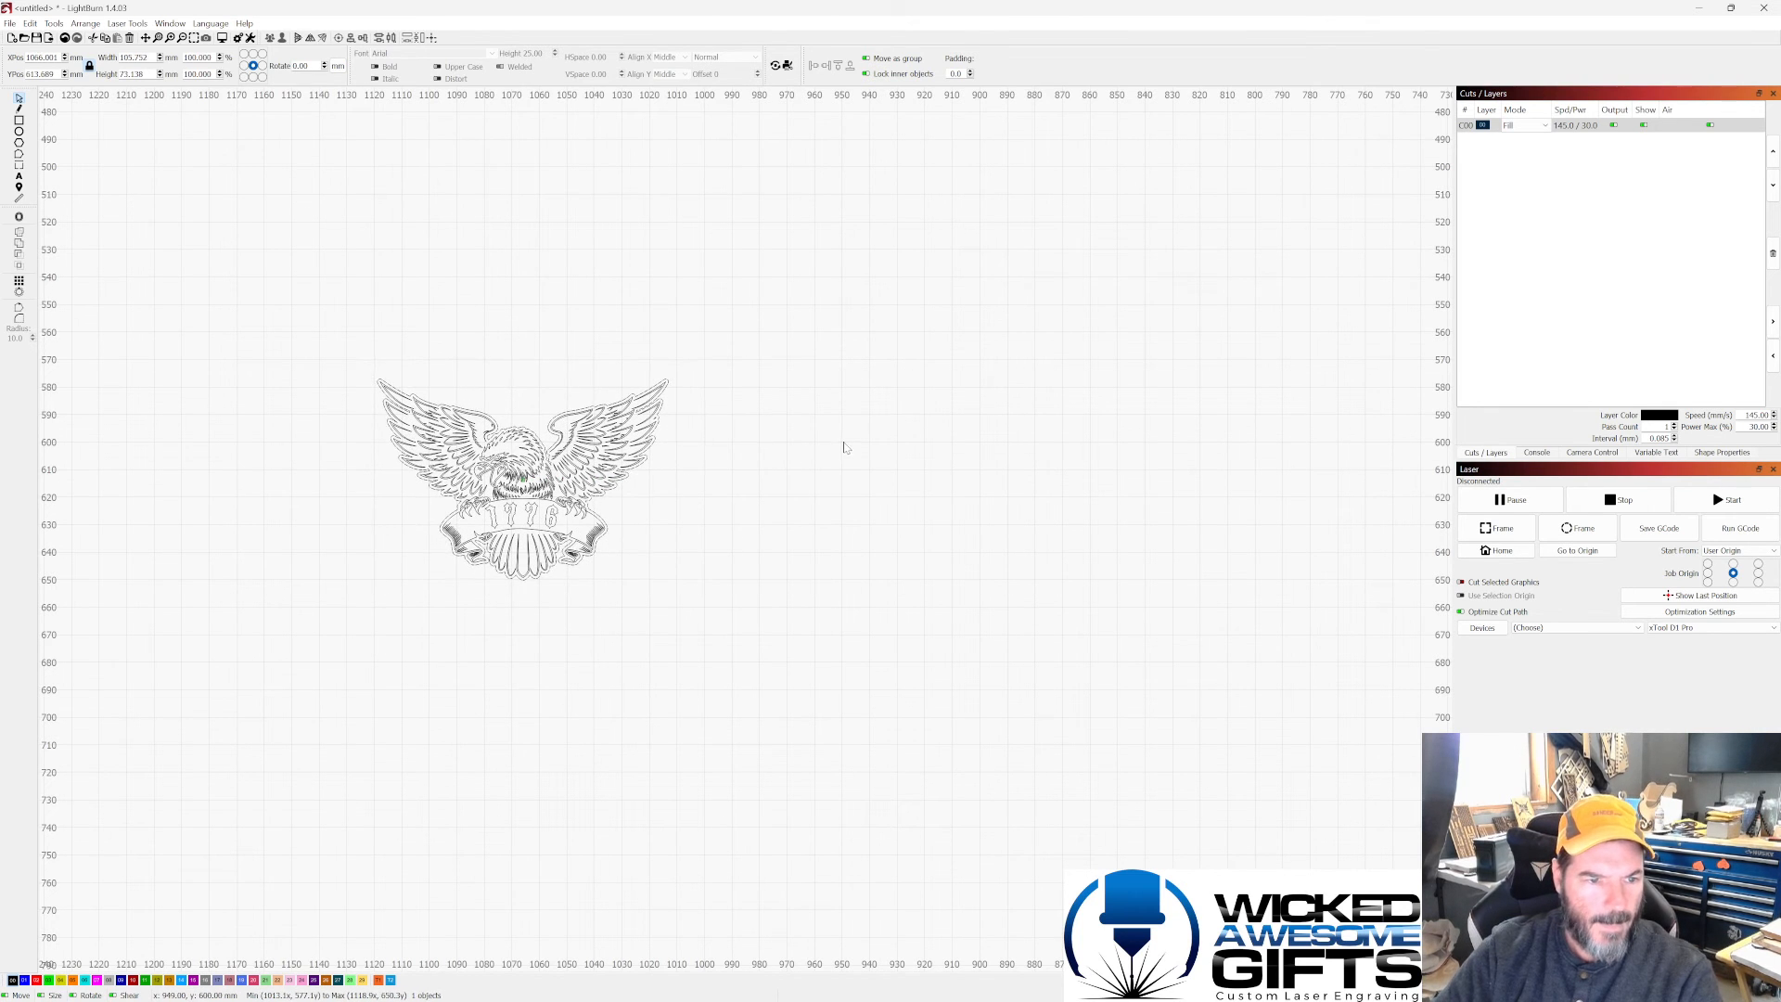
# Step: Preview the engraving with the silhouette outline in a maximized window, examine the border around the eagle, and close the preview
pyautogui.scroll(4, 535, 418)
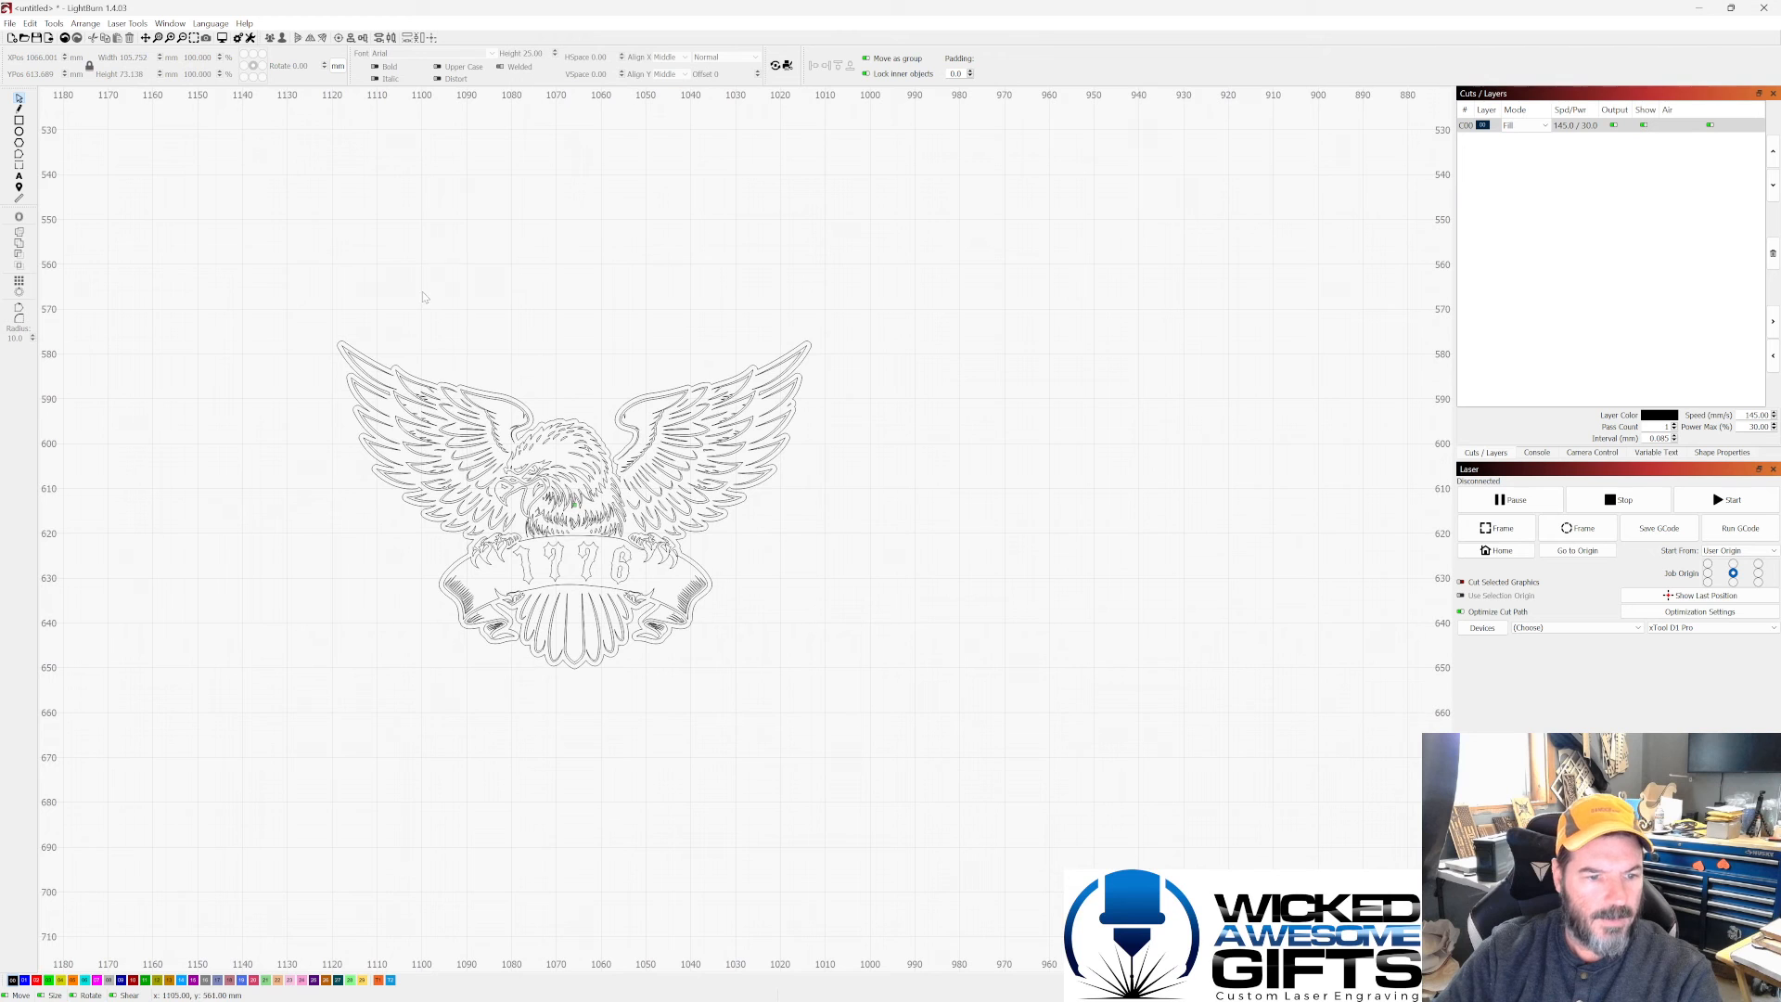
pyautogui.click(169, 23)
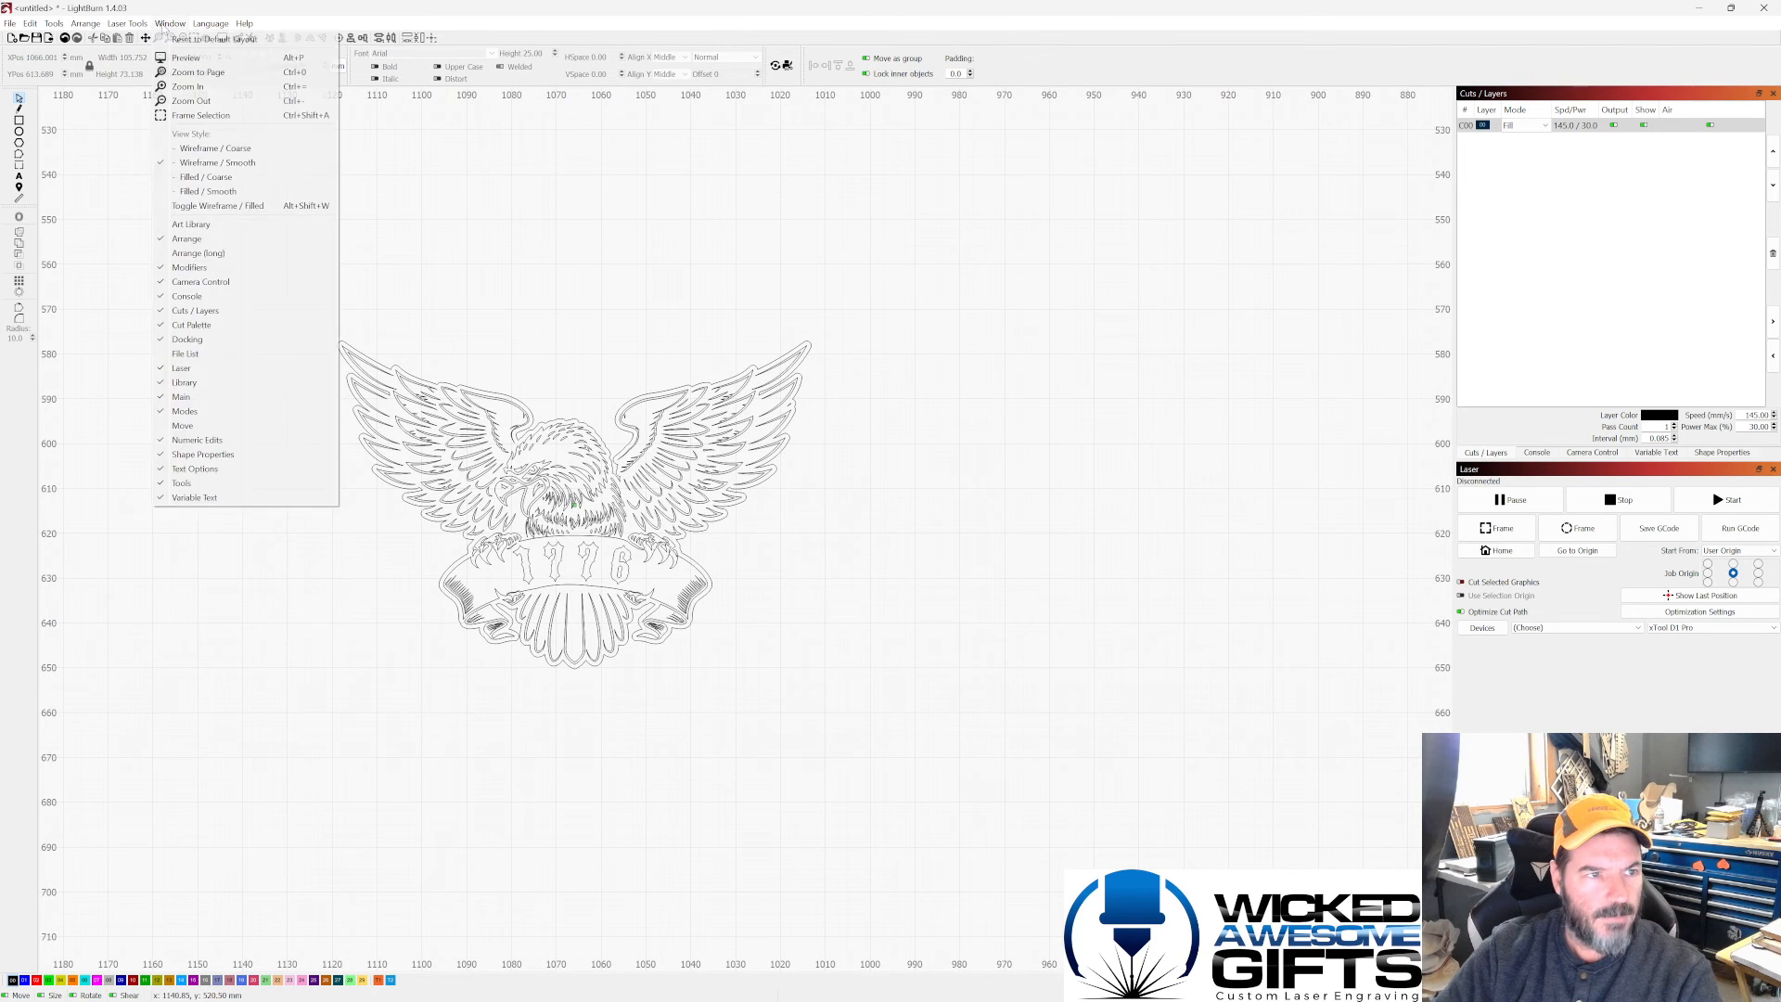
pyautogui.click(186, 58)
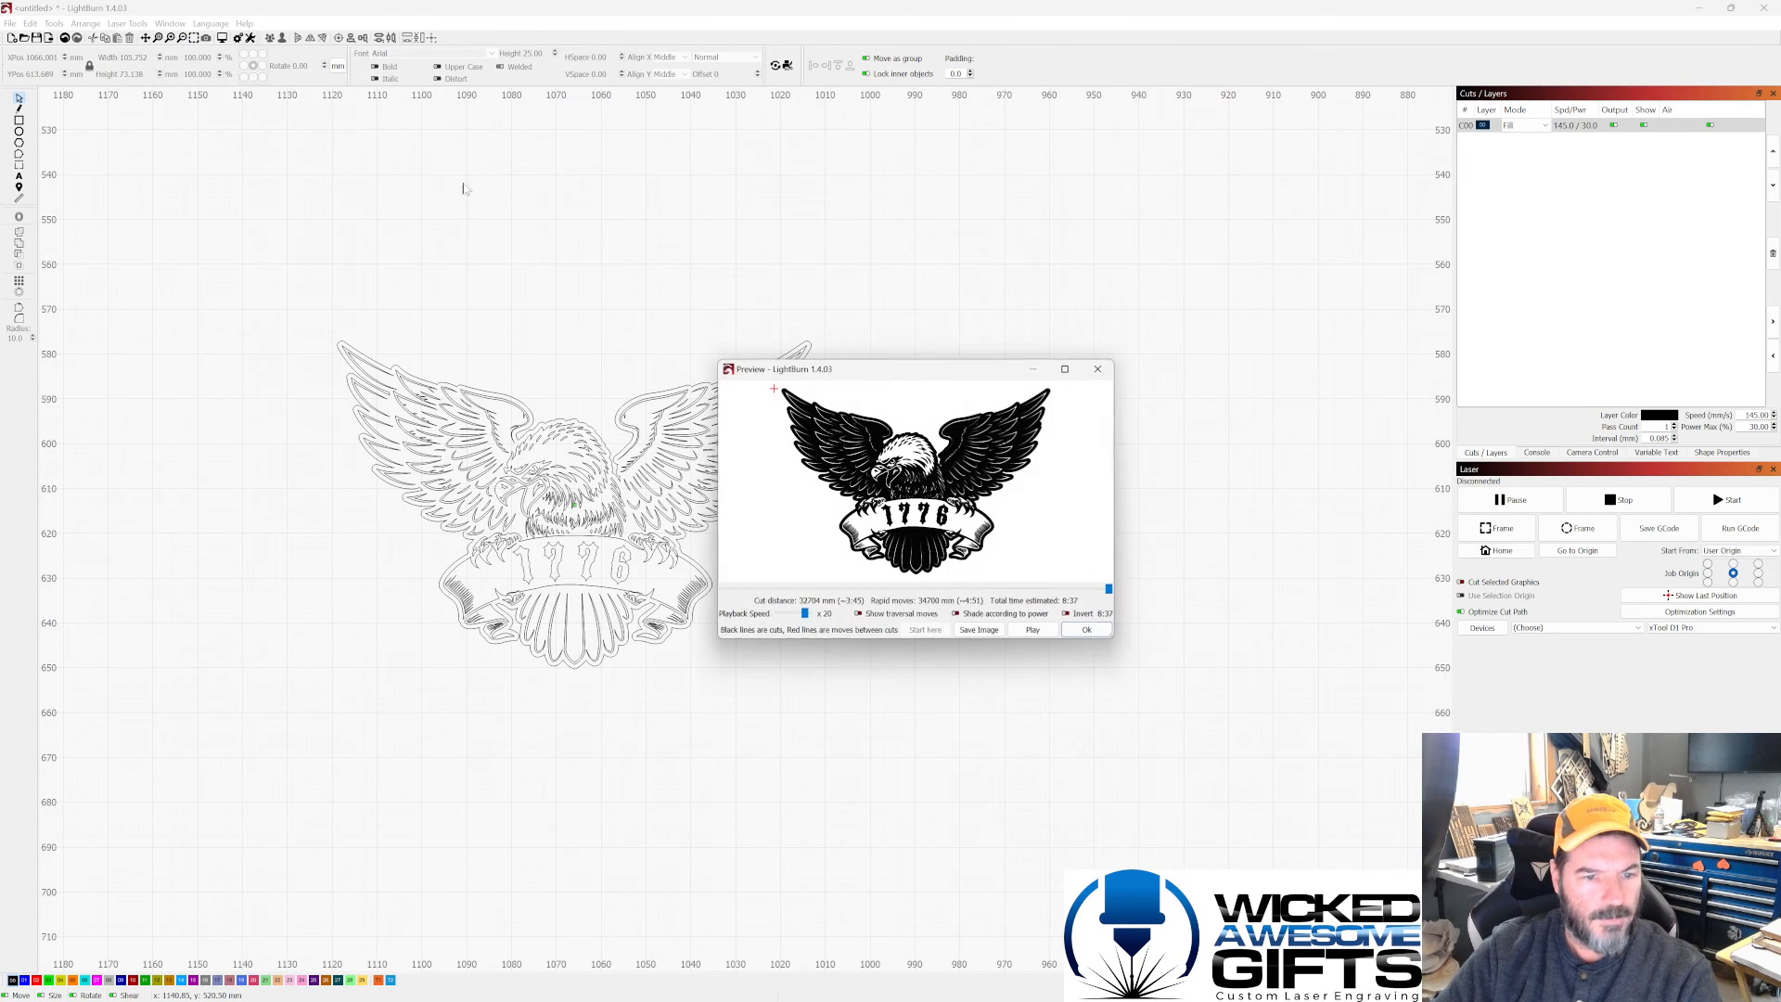
pyautogui.click(1066, 370)
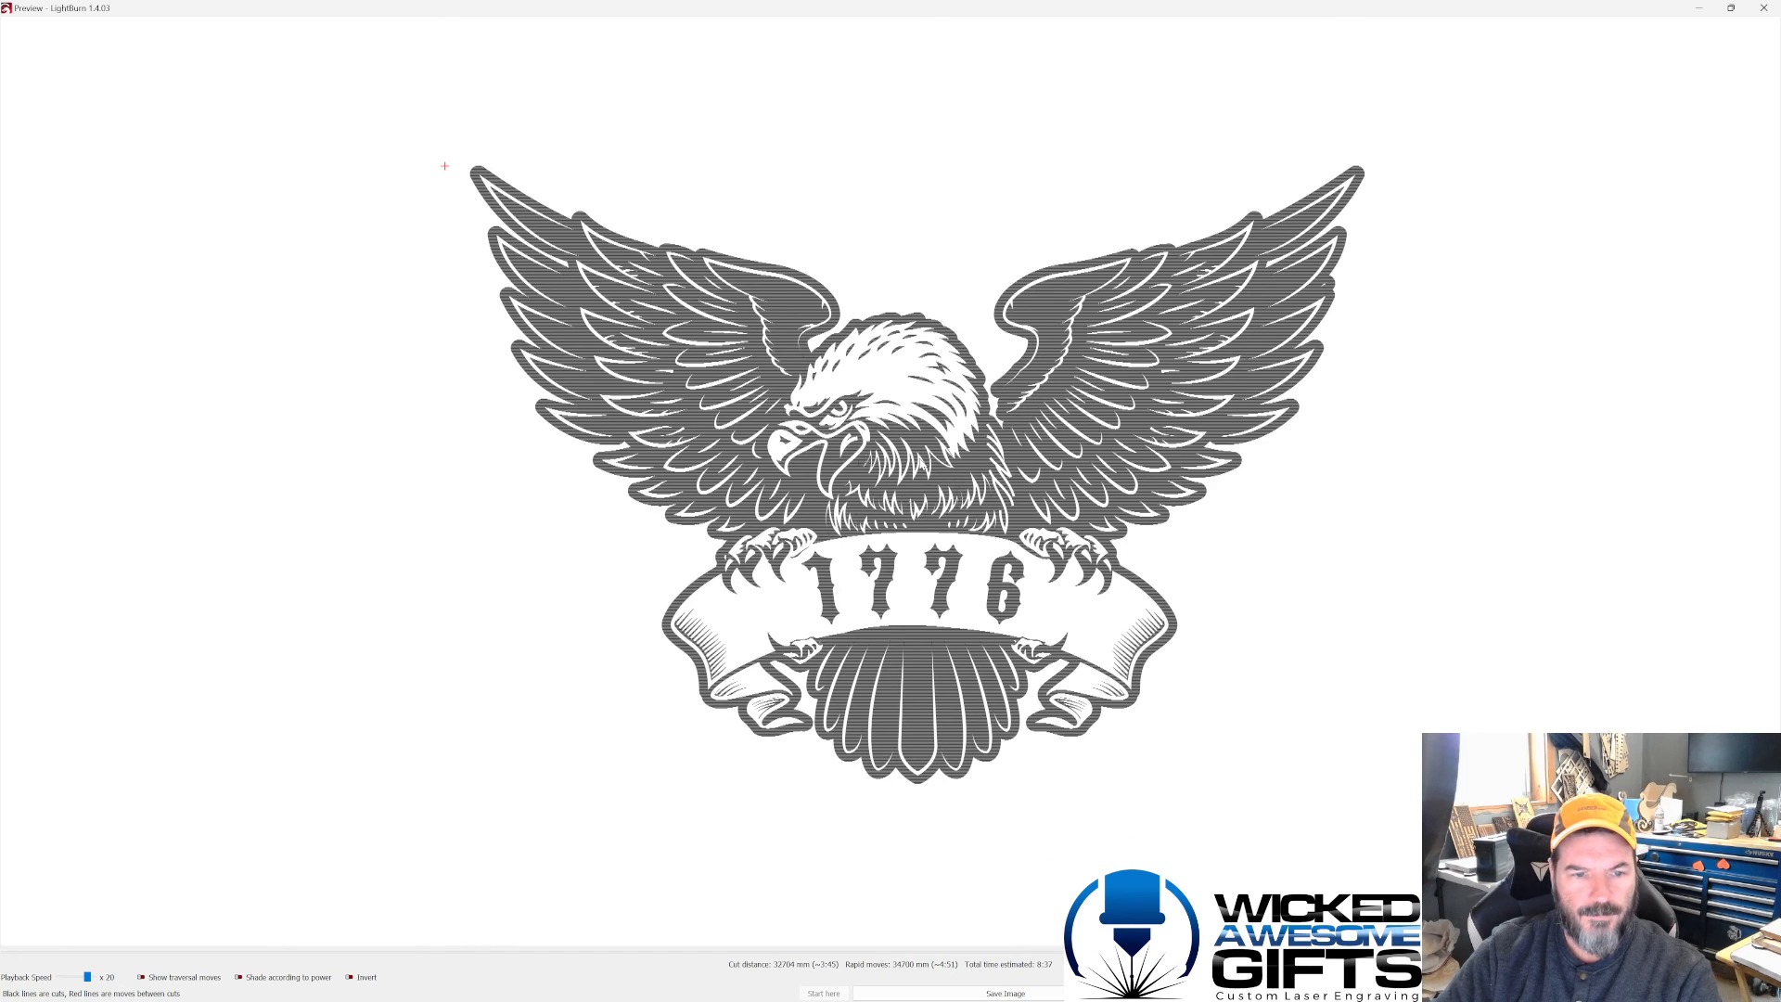
pyautogui.scroll(-1, 922, 462)
pyautogui.scroll(1, 1008, 389)
pyautogui.scroll(-1, 939, 444)
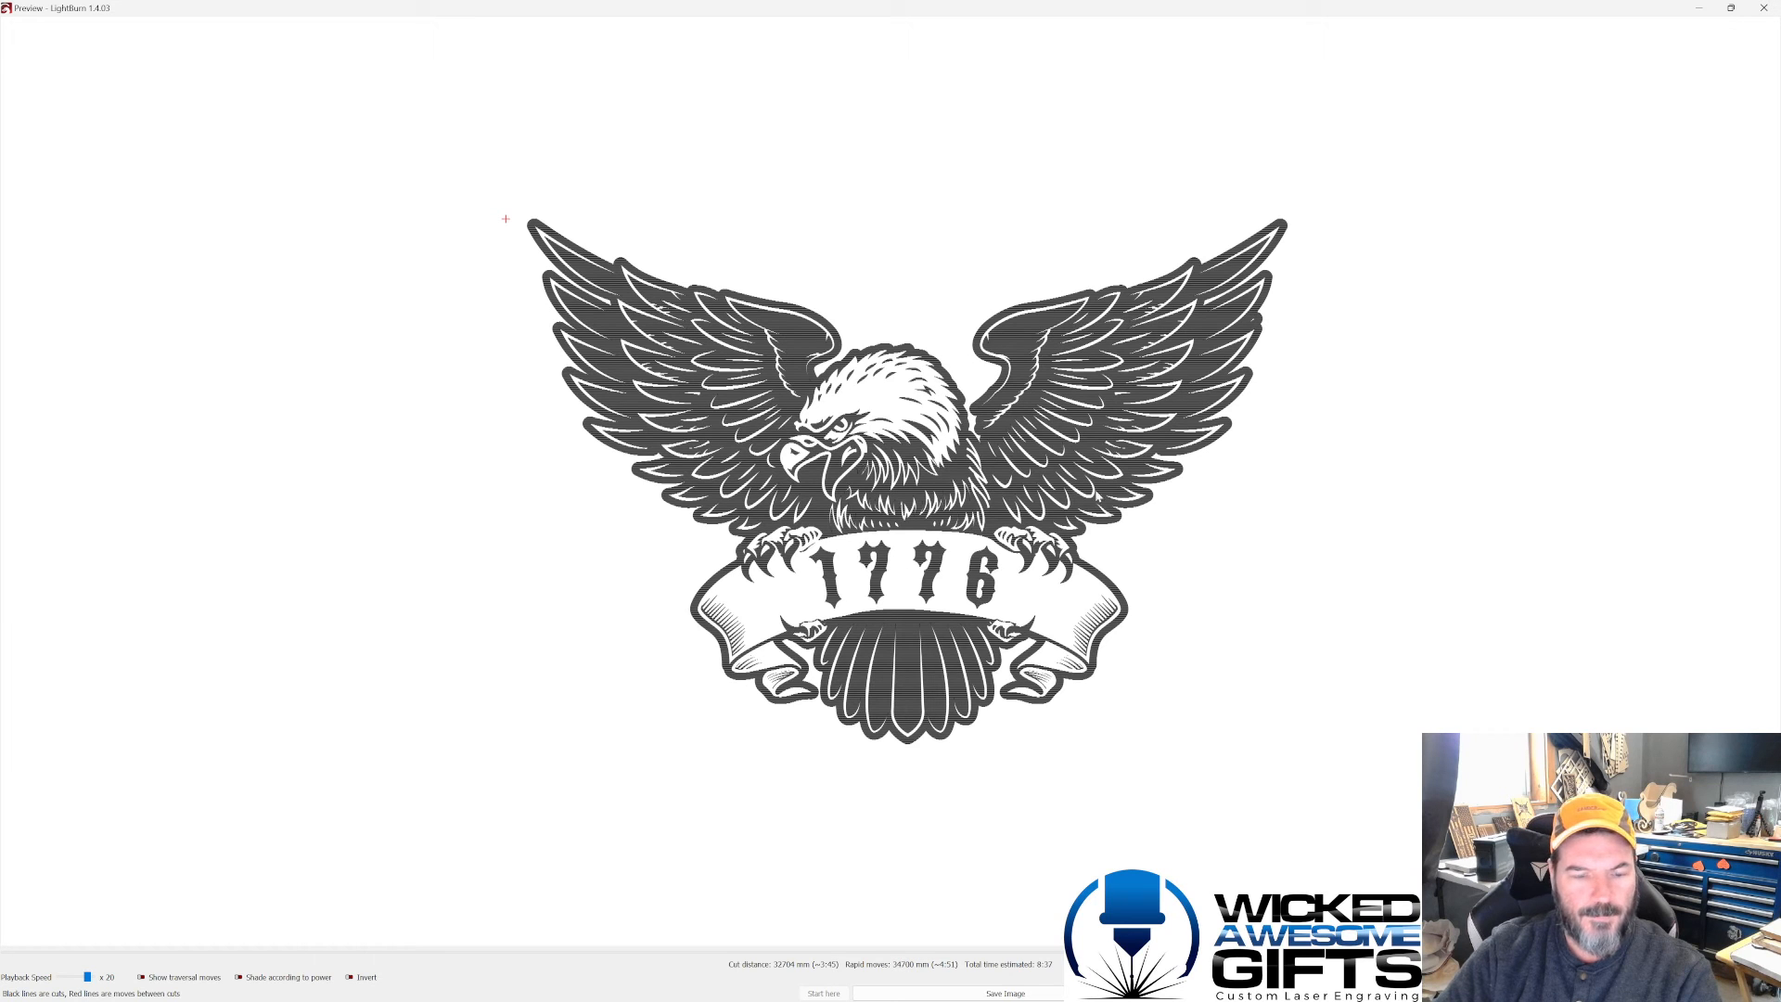
pyautogui.click(1765, 8)
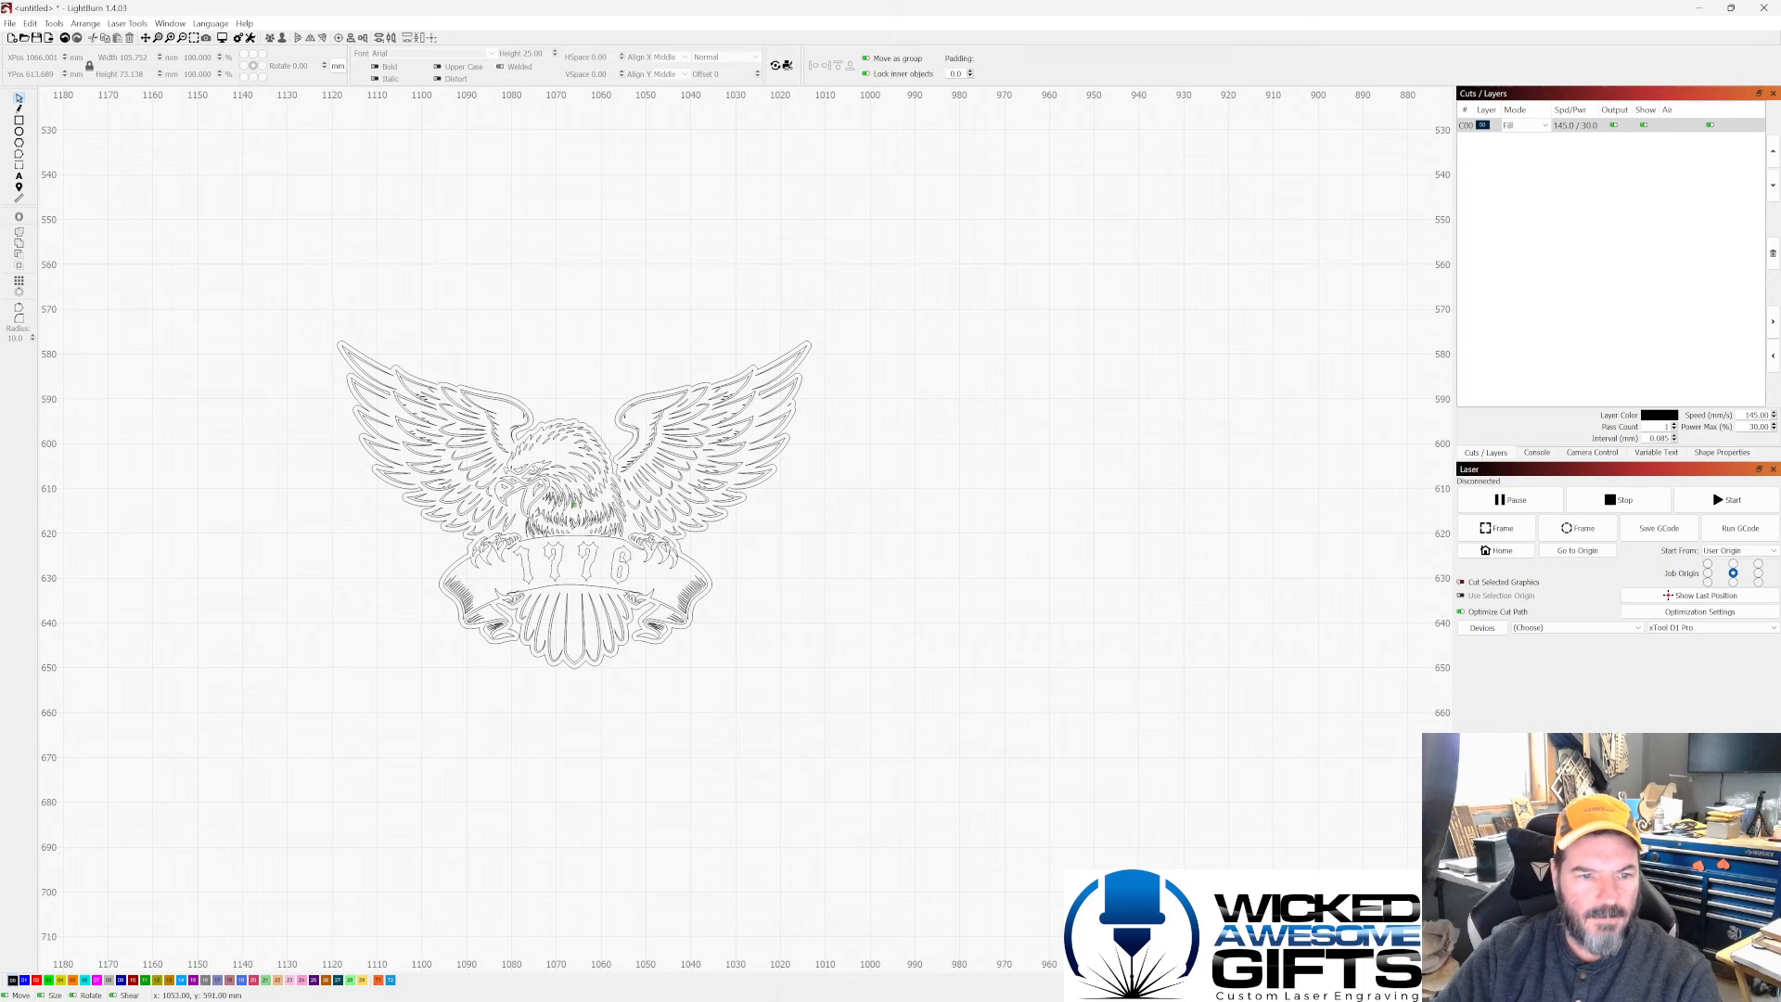
# Step: Offset the silhouette outline inward by 0.75 mm with round corners, using outer shapes only
pyautogui.click(576, 504)
pyautogui.scroll(4, 582, 415)
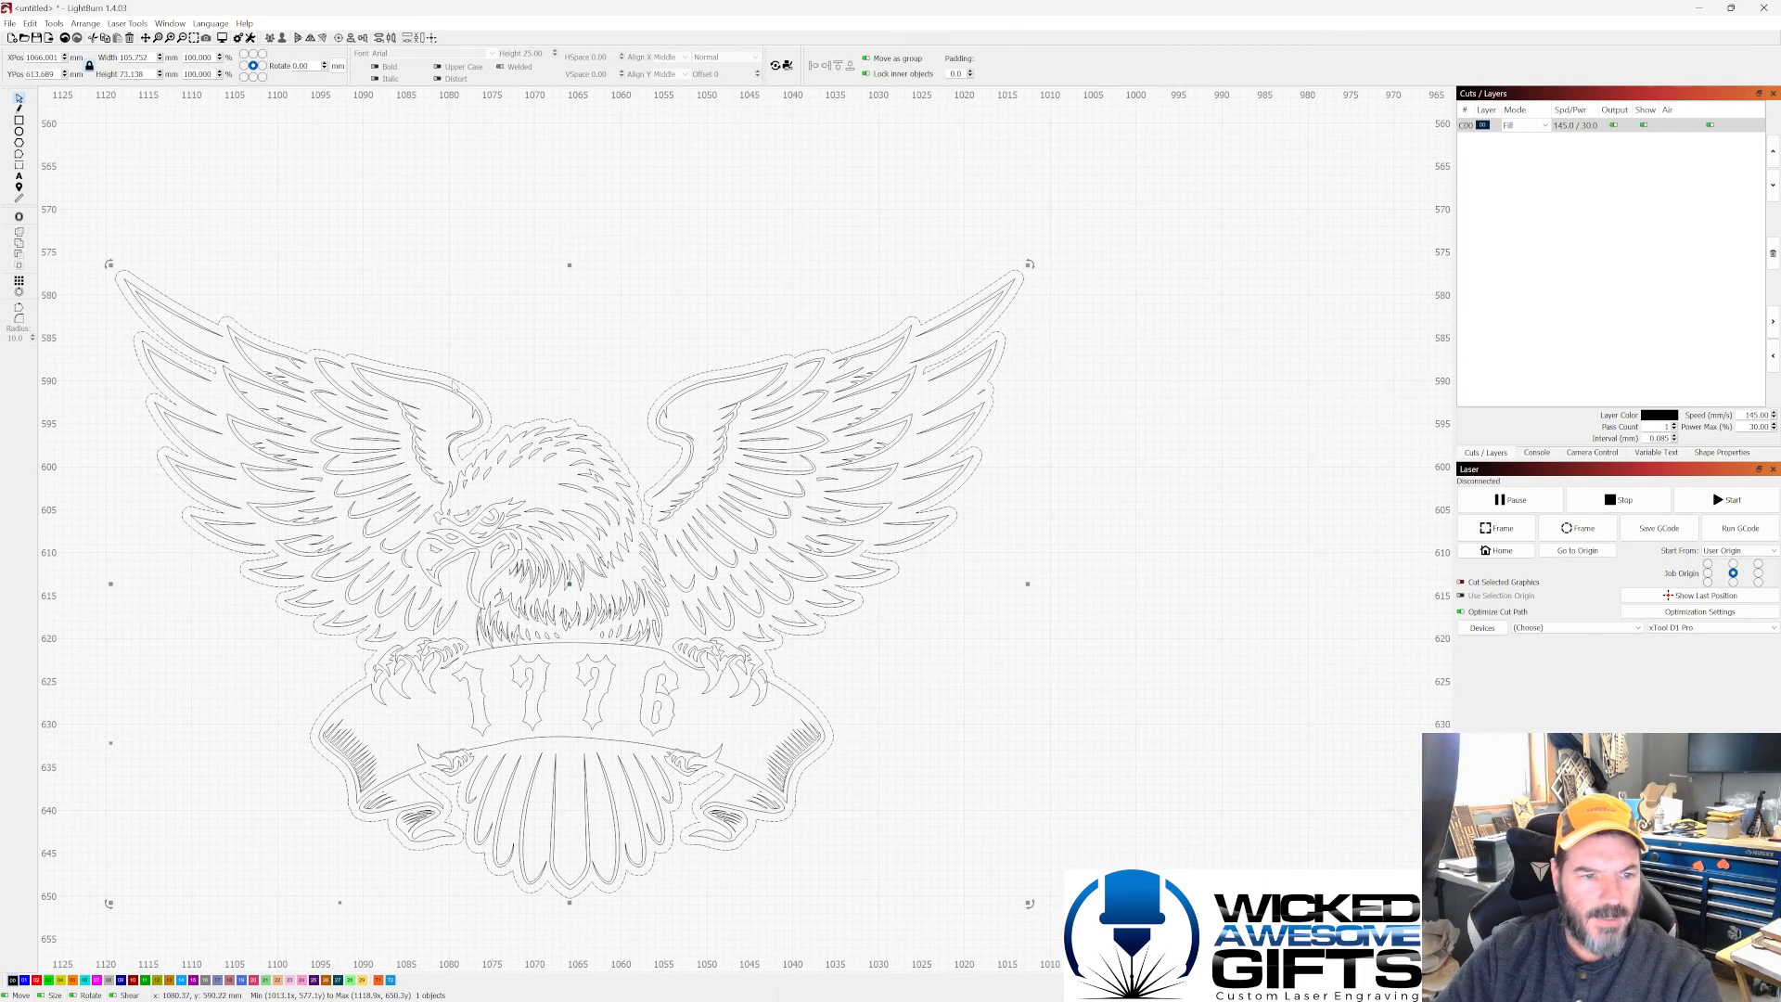
pyautogui.scroll(1, 456, 381)
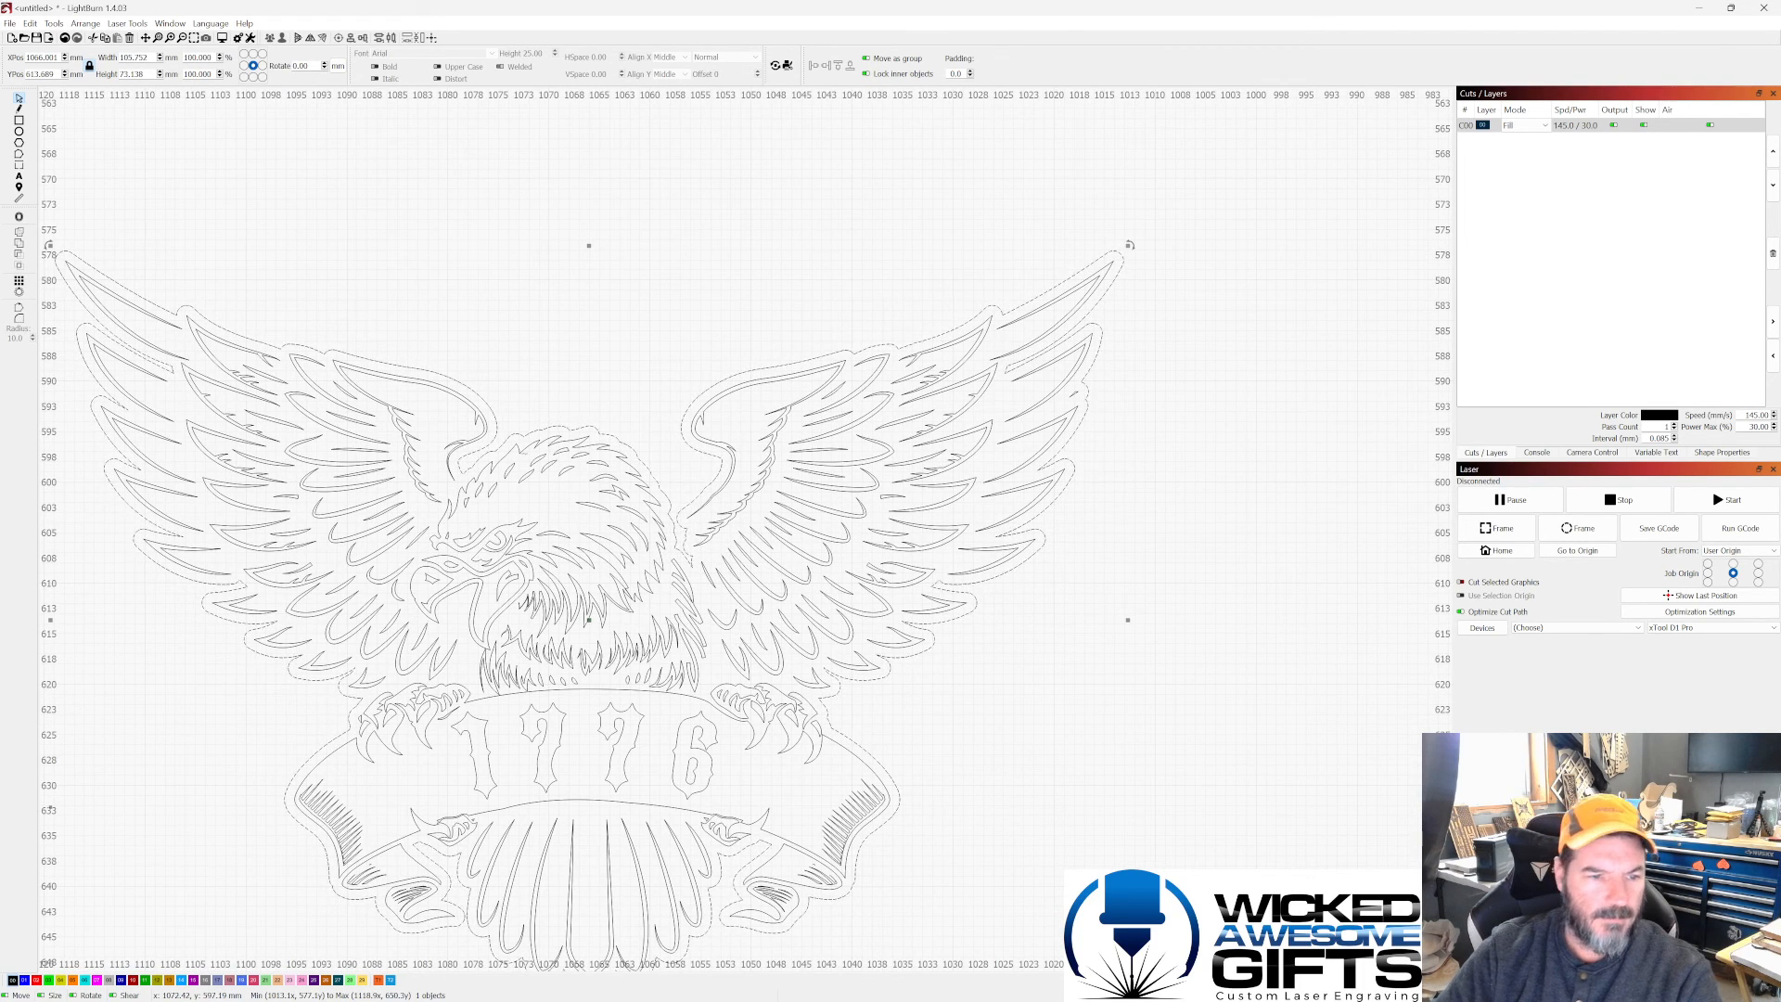
pyautogui.scroll(-3, 538, 388)
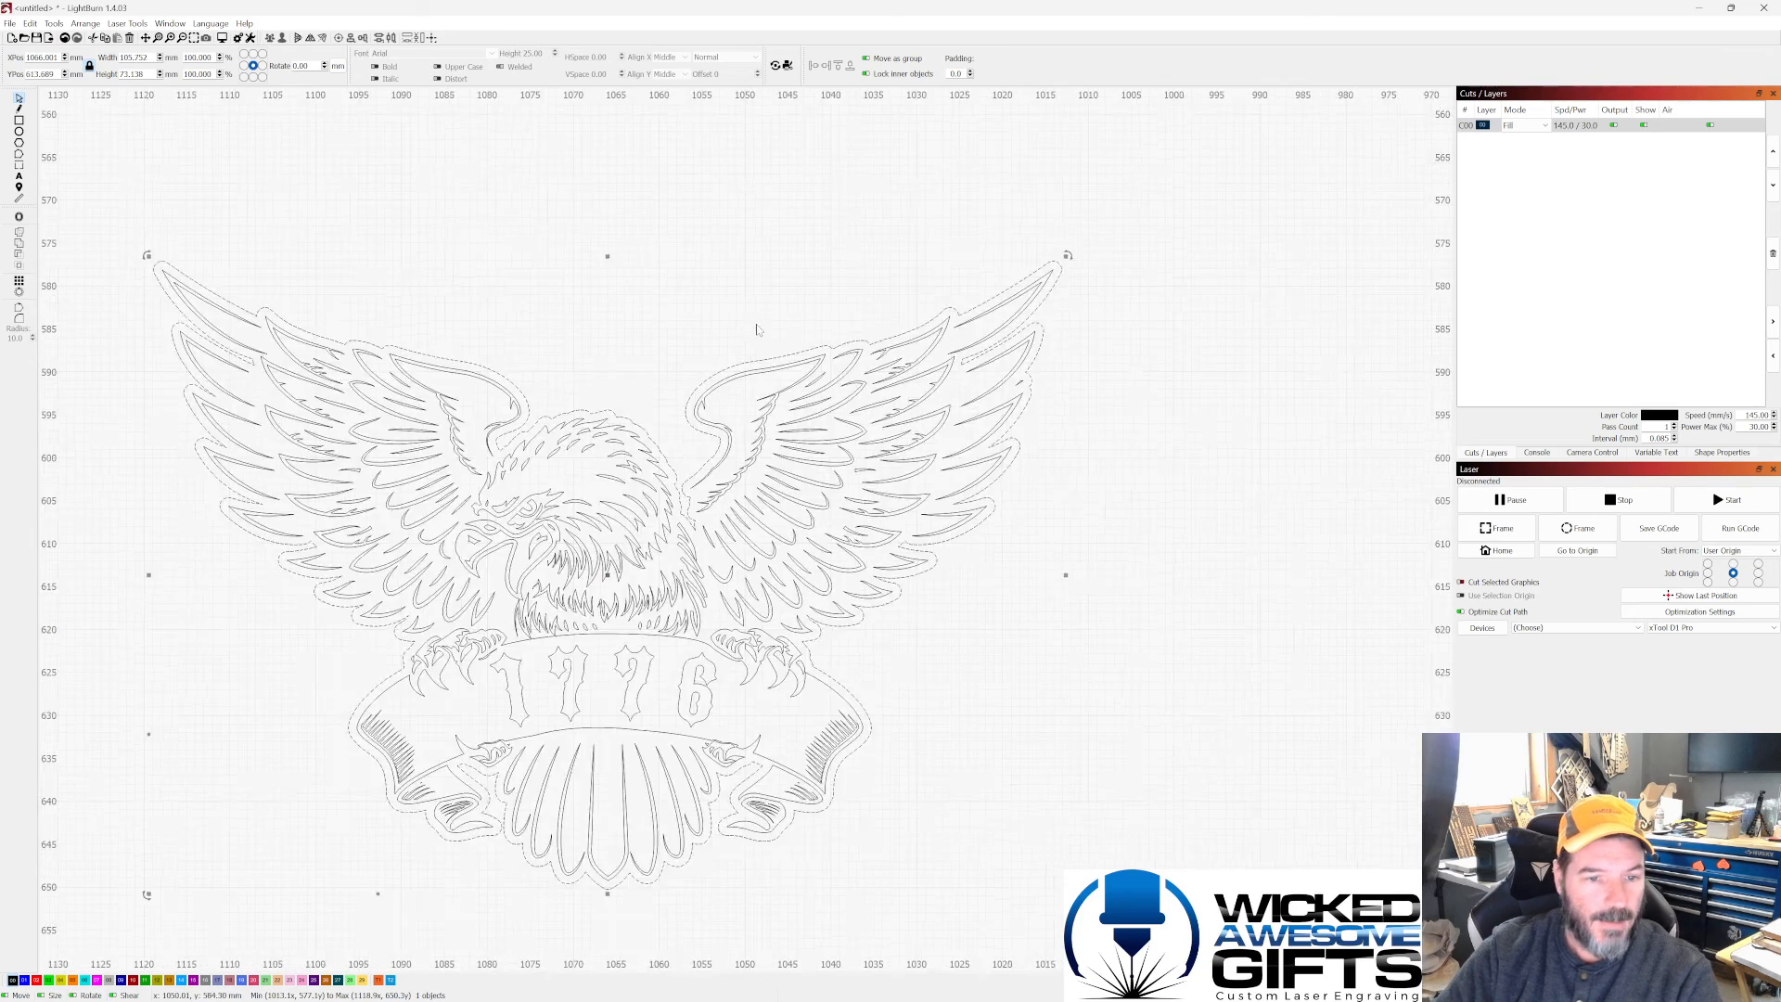
pyautogui.scroll(2, 684, 374)
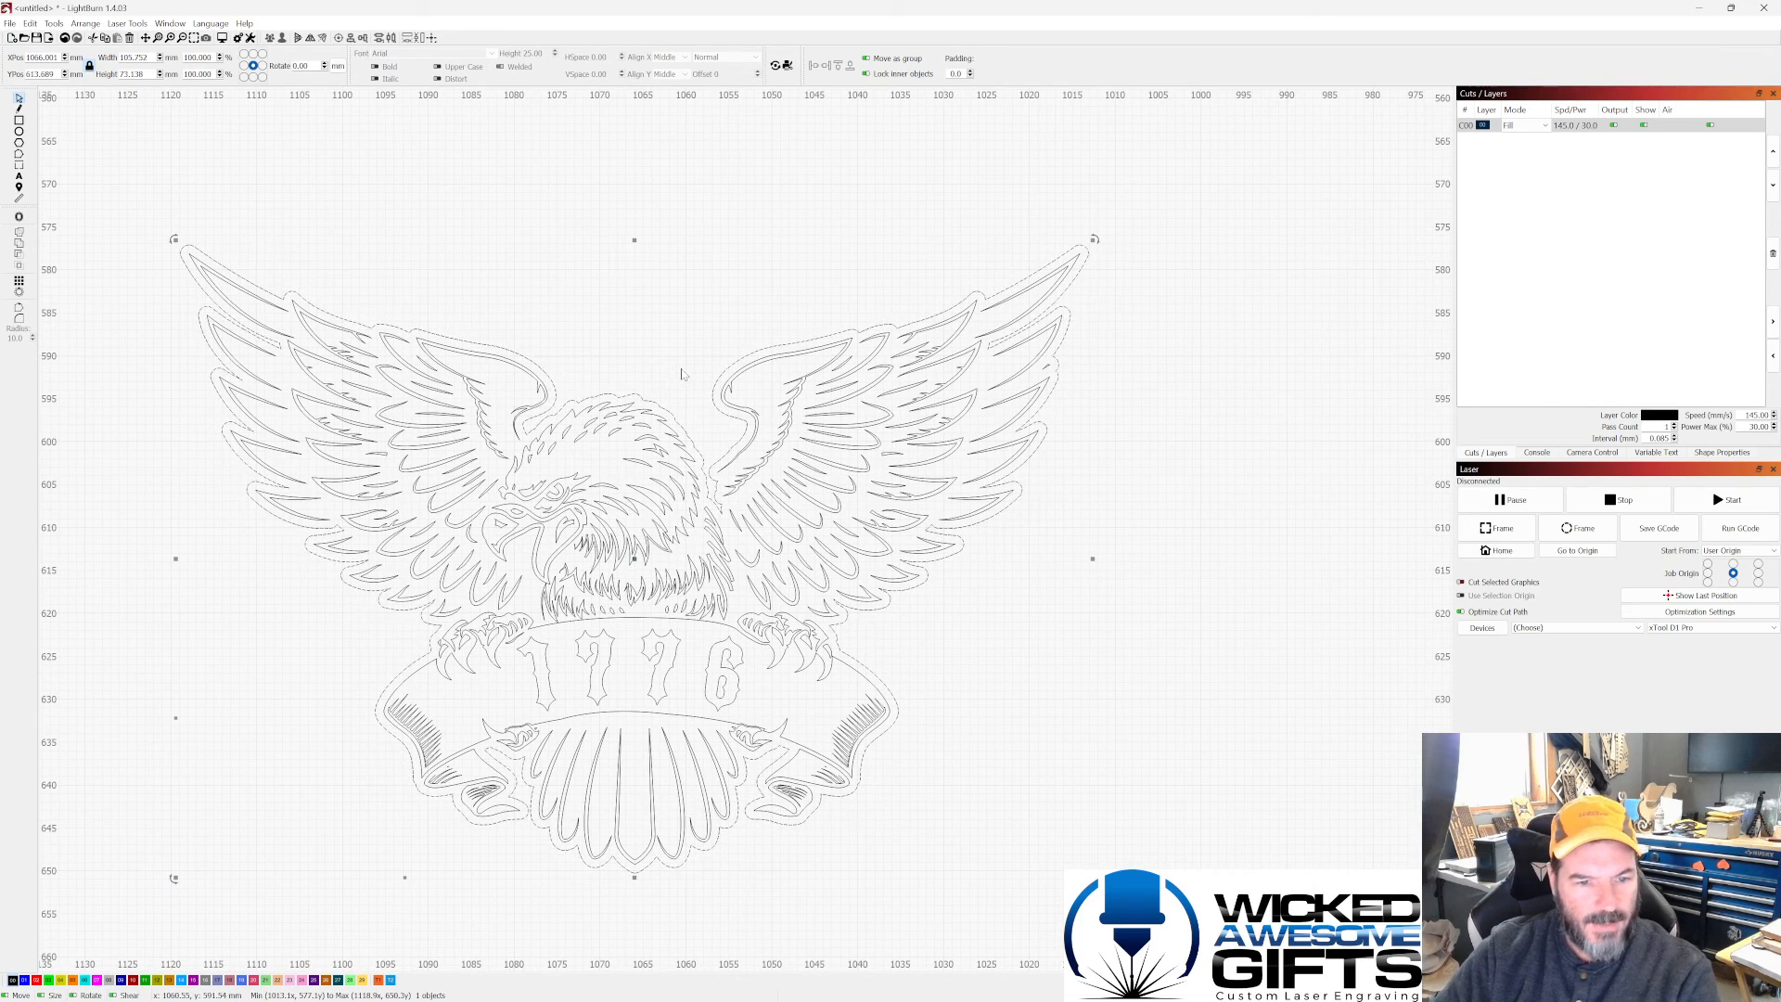
pyautogui.click(18, 216)
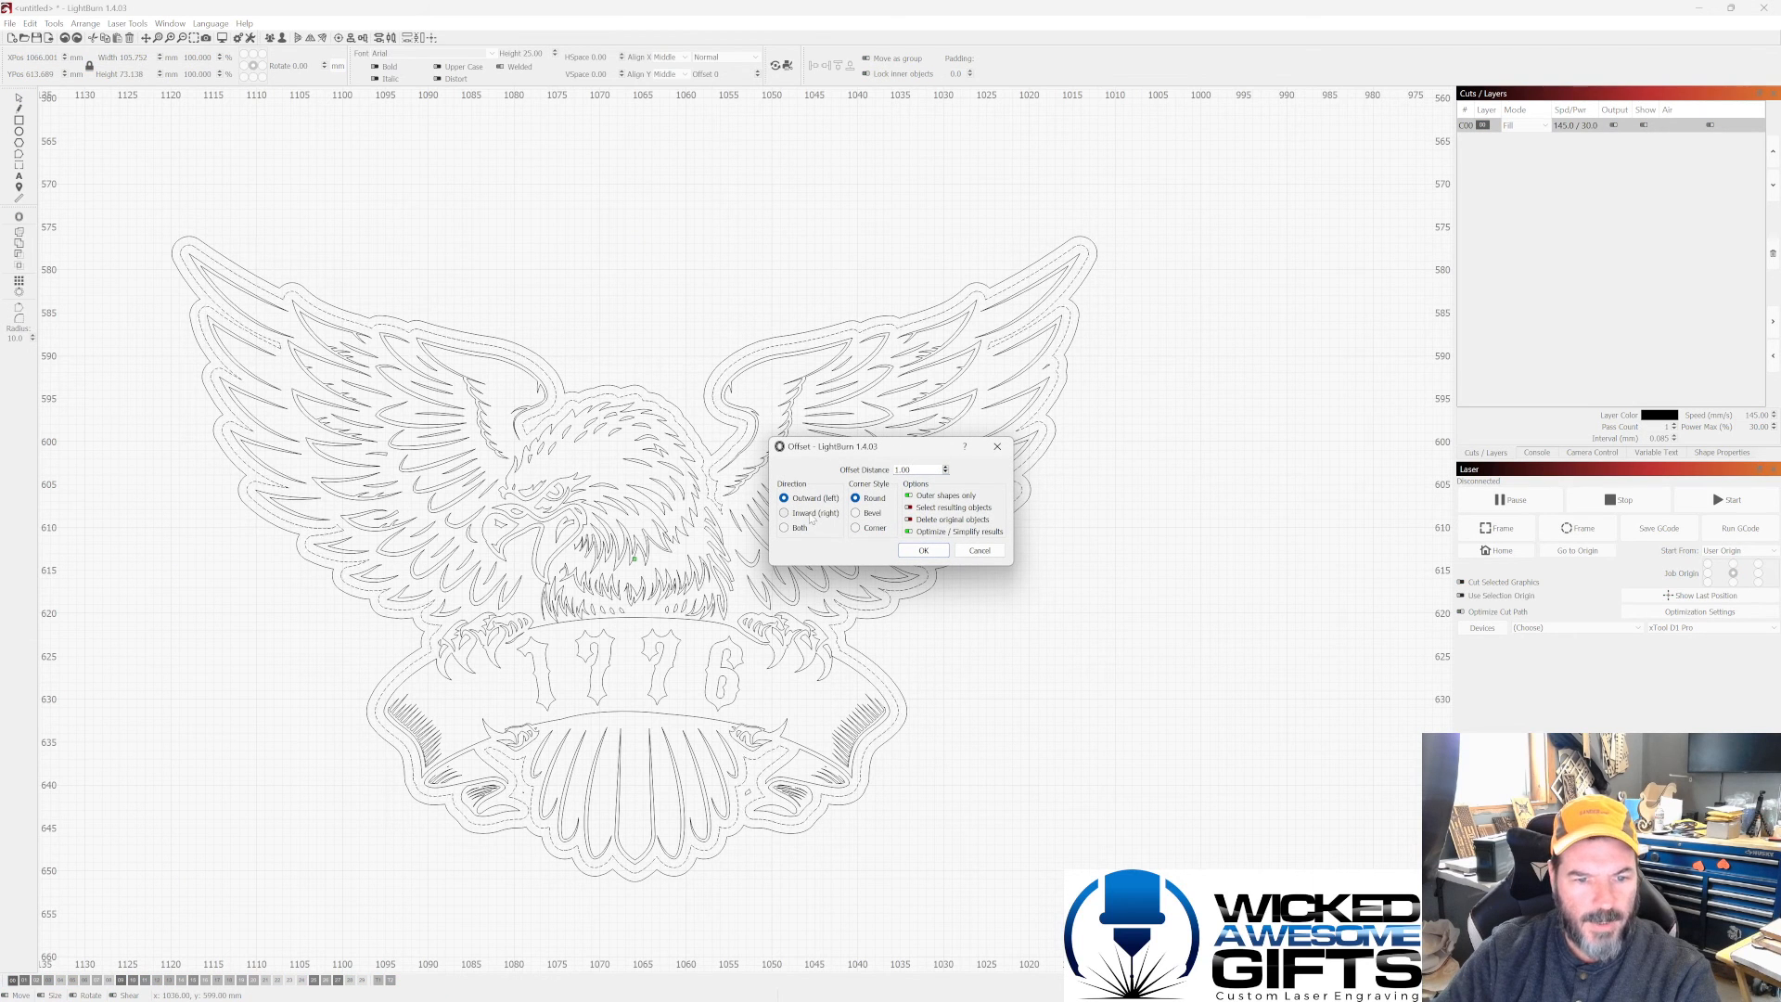
pyautogui.click(811, 513)
pyautogui.doubleClick(902, 470)
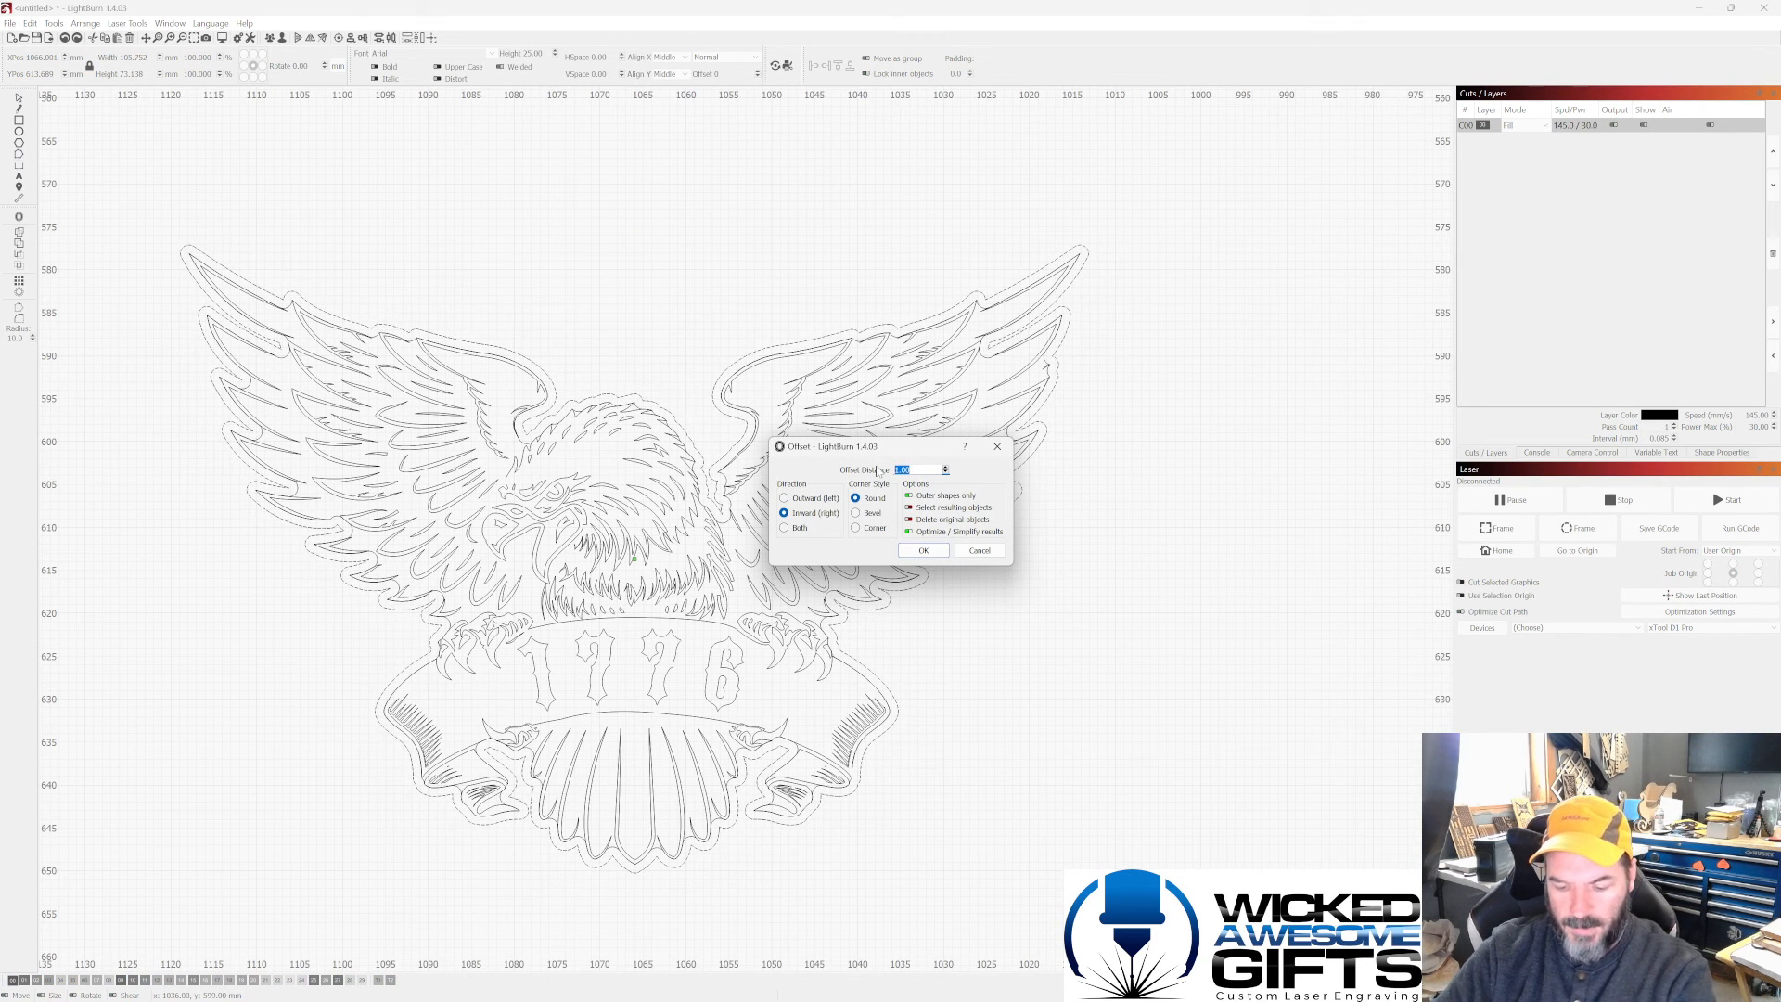
pyautogui.write('.75')
pyautogui.click(924, 551)
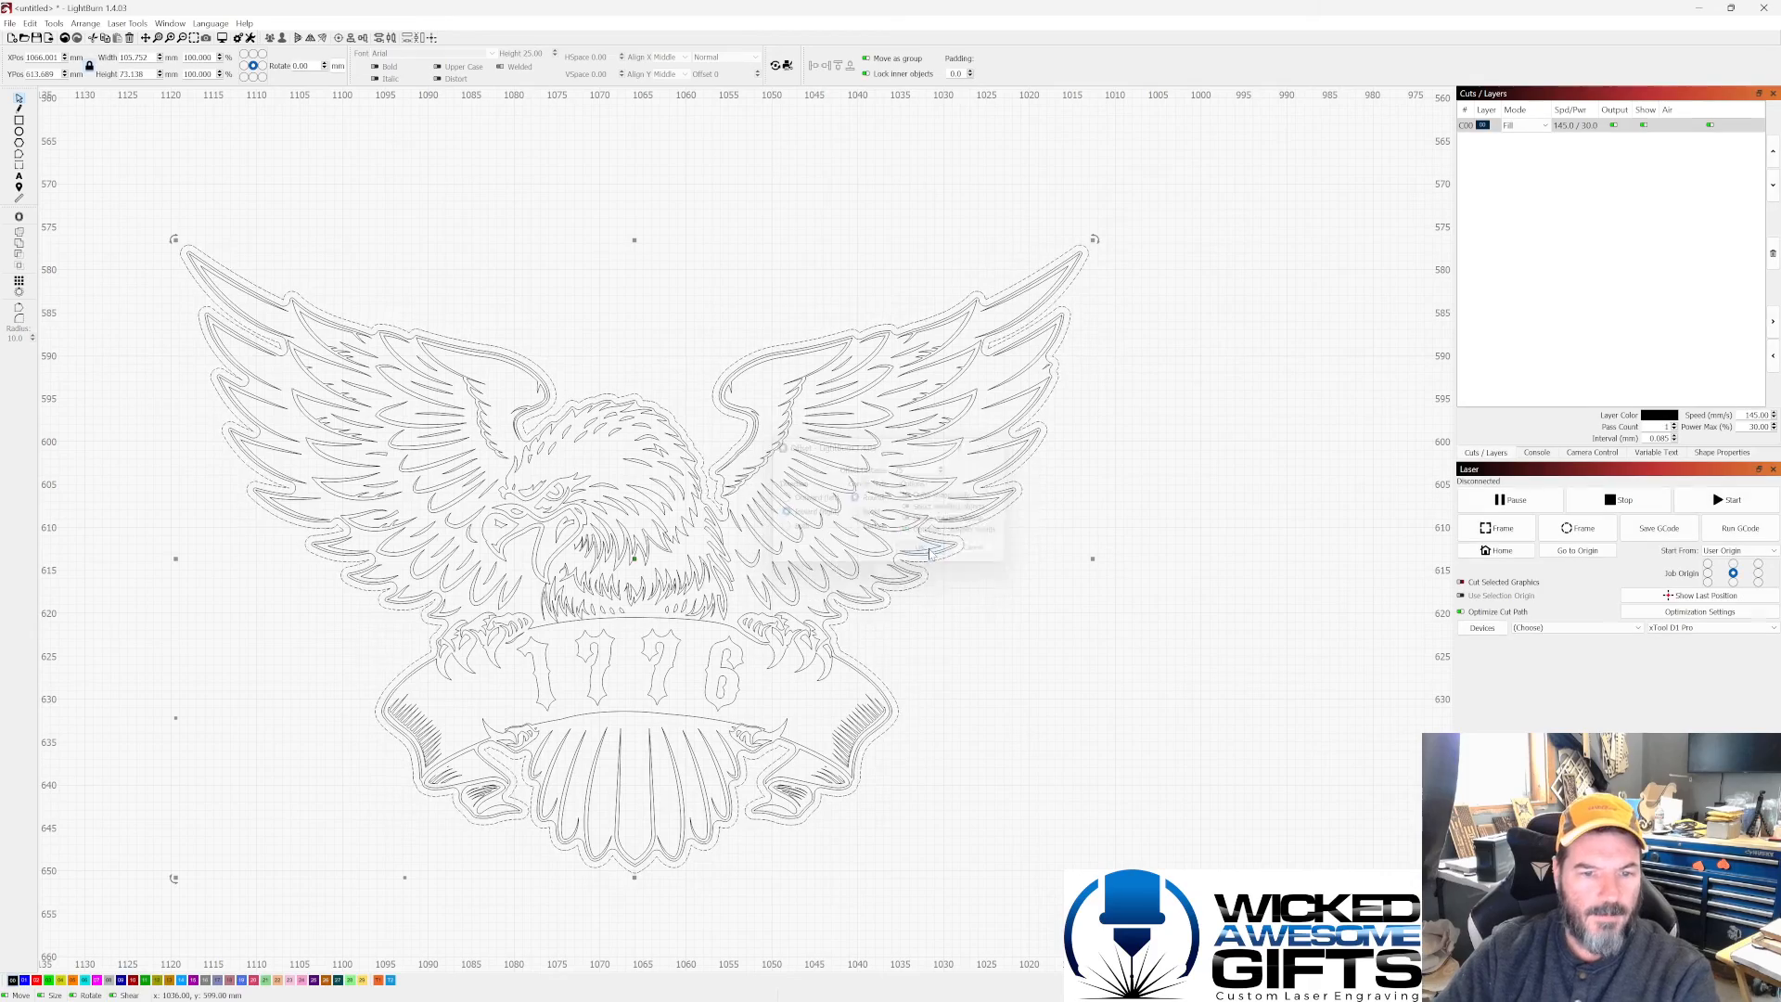
# Step: Select the outermost silhouette outline and examine its spacing from the inward offset around the eagle's head and wings
pyautogui.click(708, 435)
pyautogui.scroll(10, 708, 435)
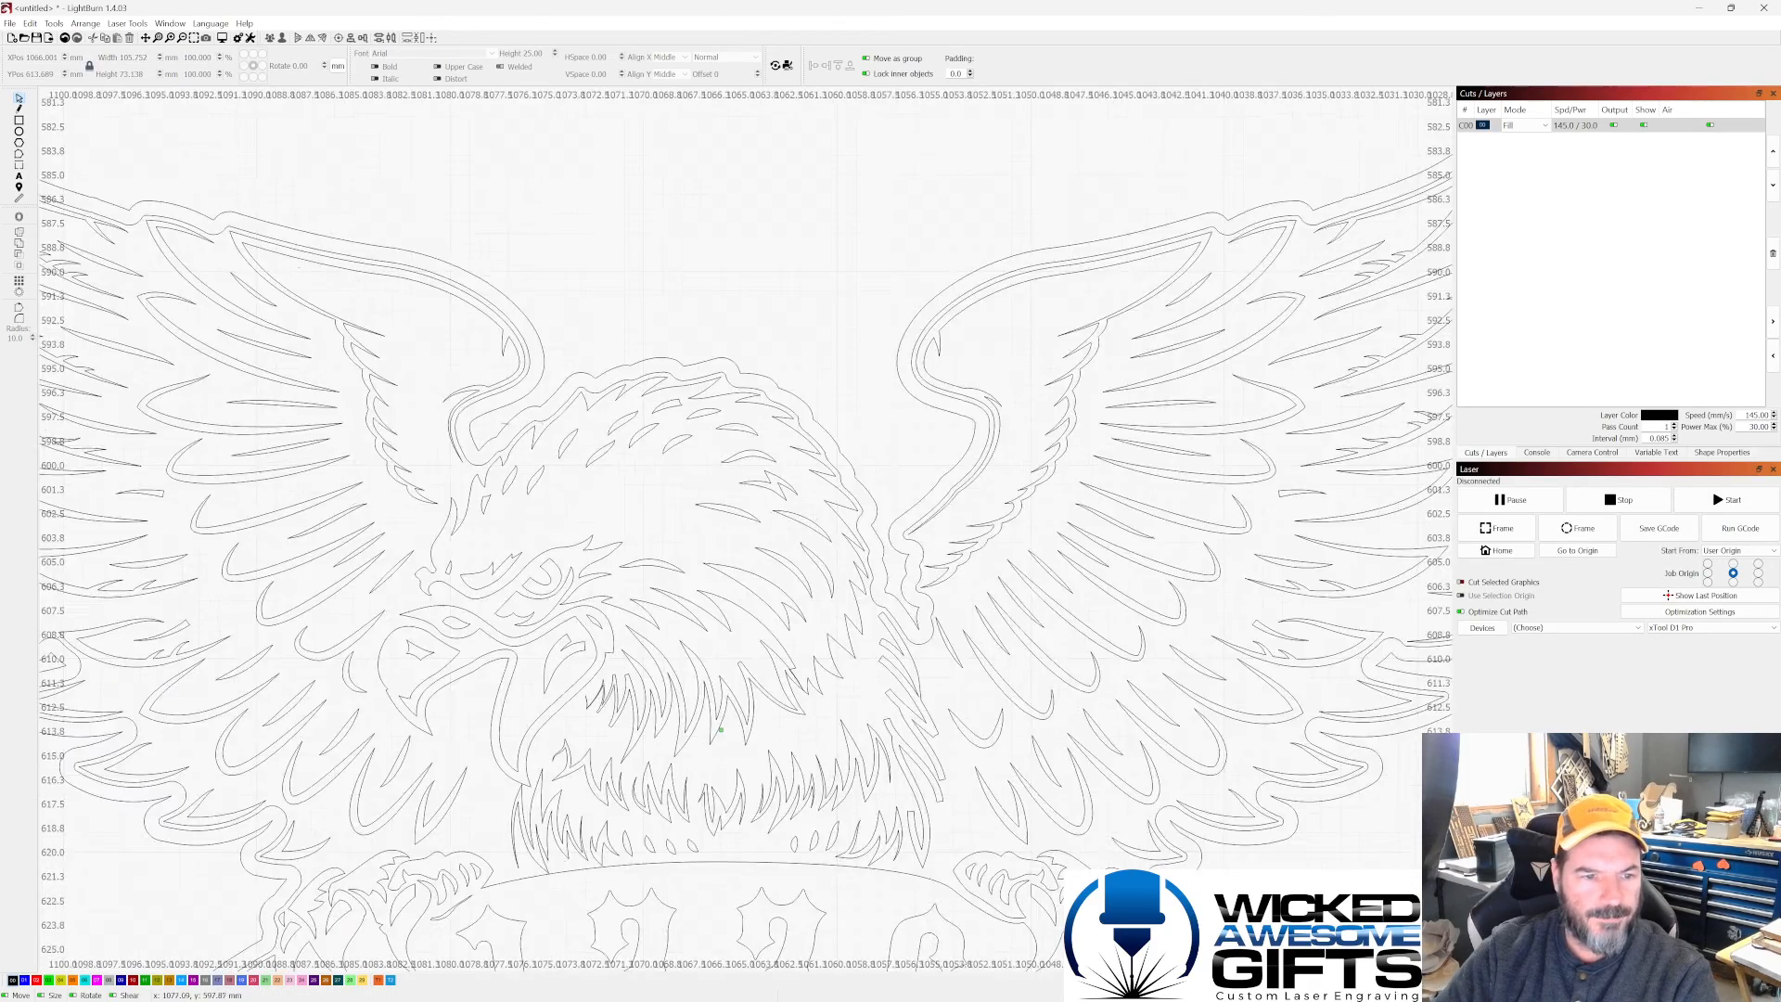
pyautogui.click(501, 433)
pyautogui.scroll(-10, 501, 433)
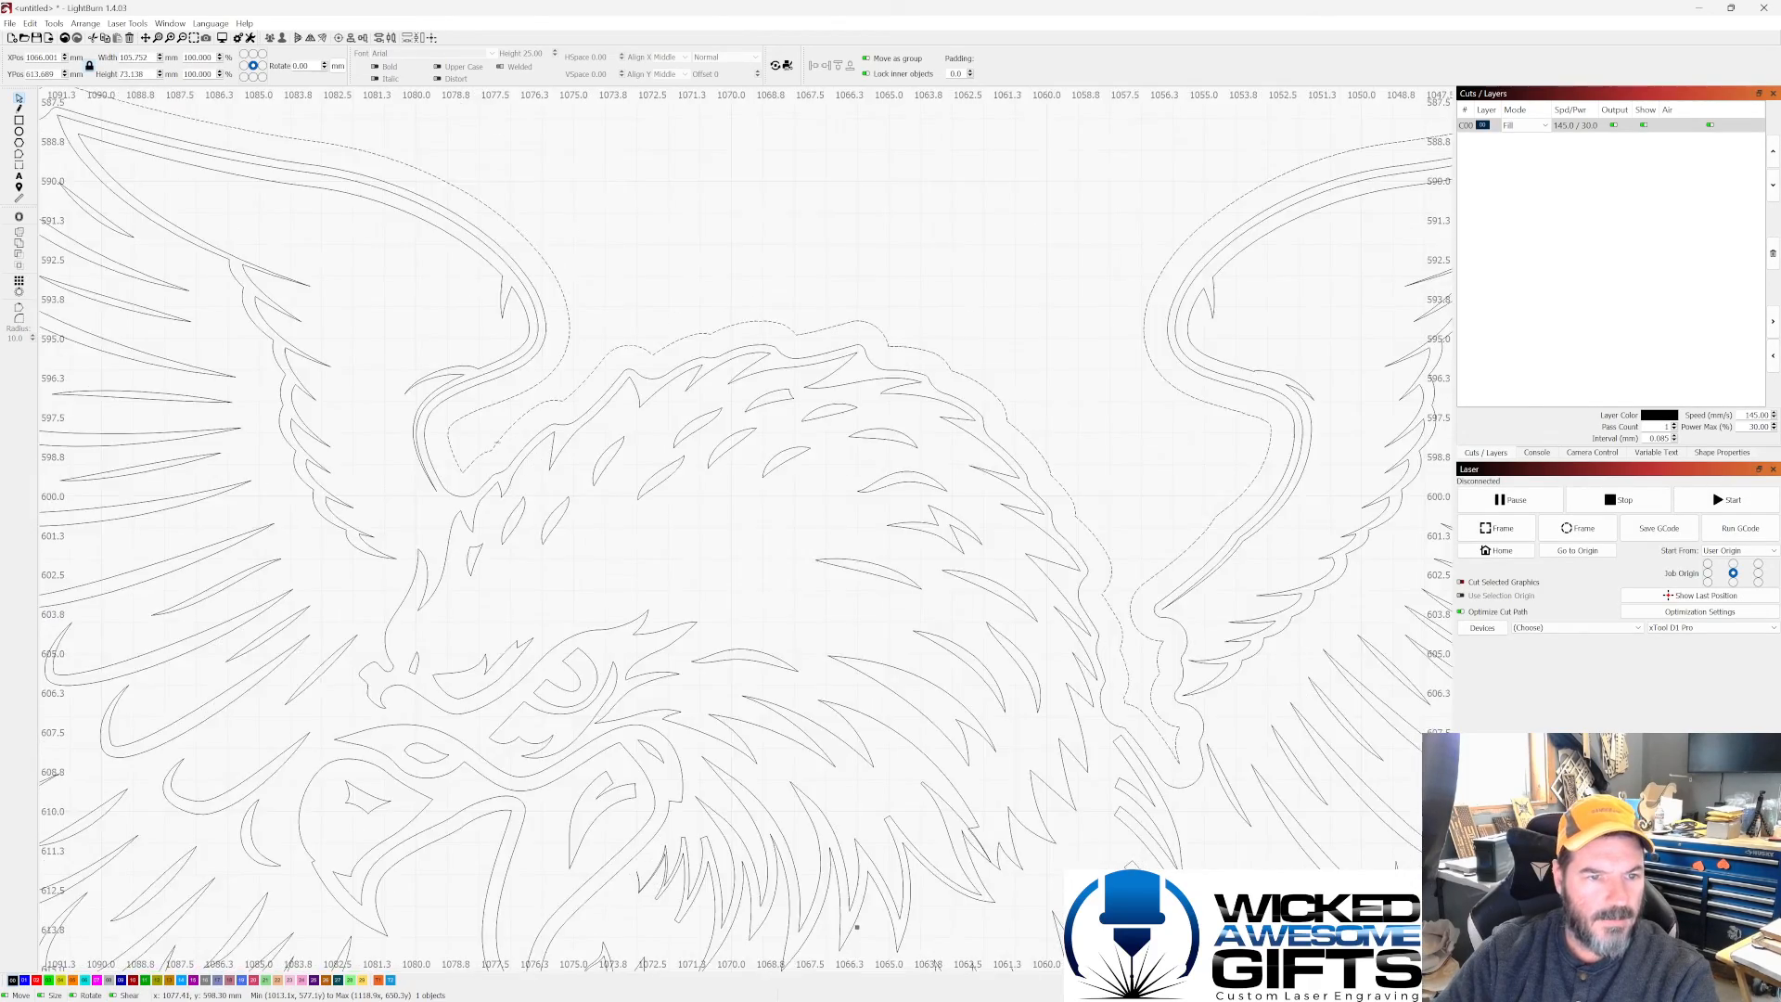
pyautogui.scroll(3, 599, 451)
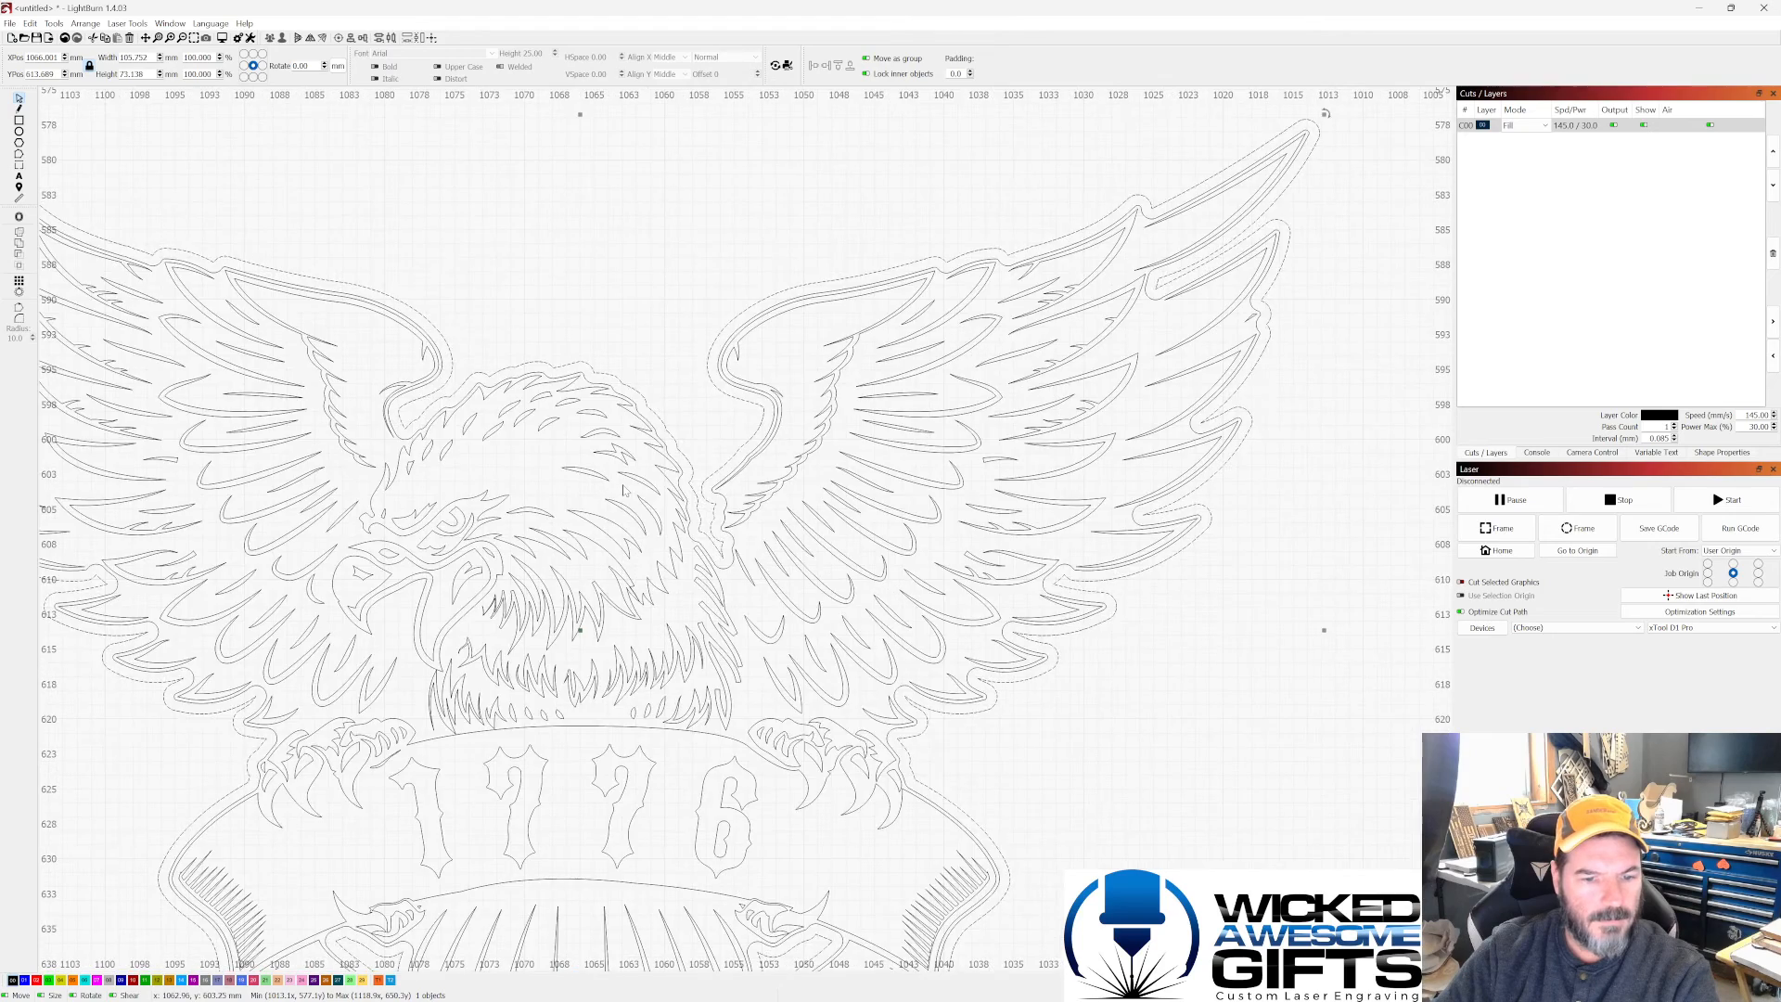
pyautogui.scroll(-3, 705, 532)
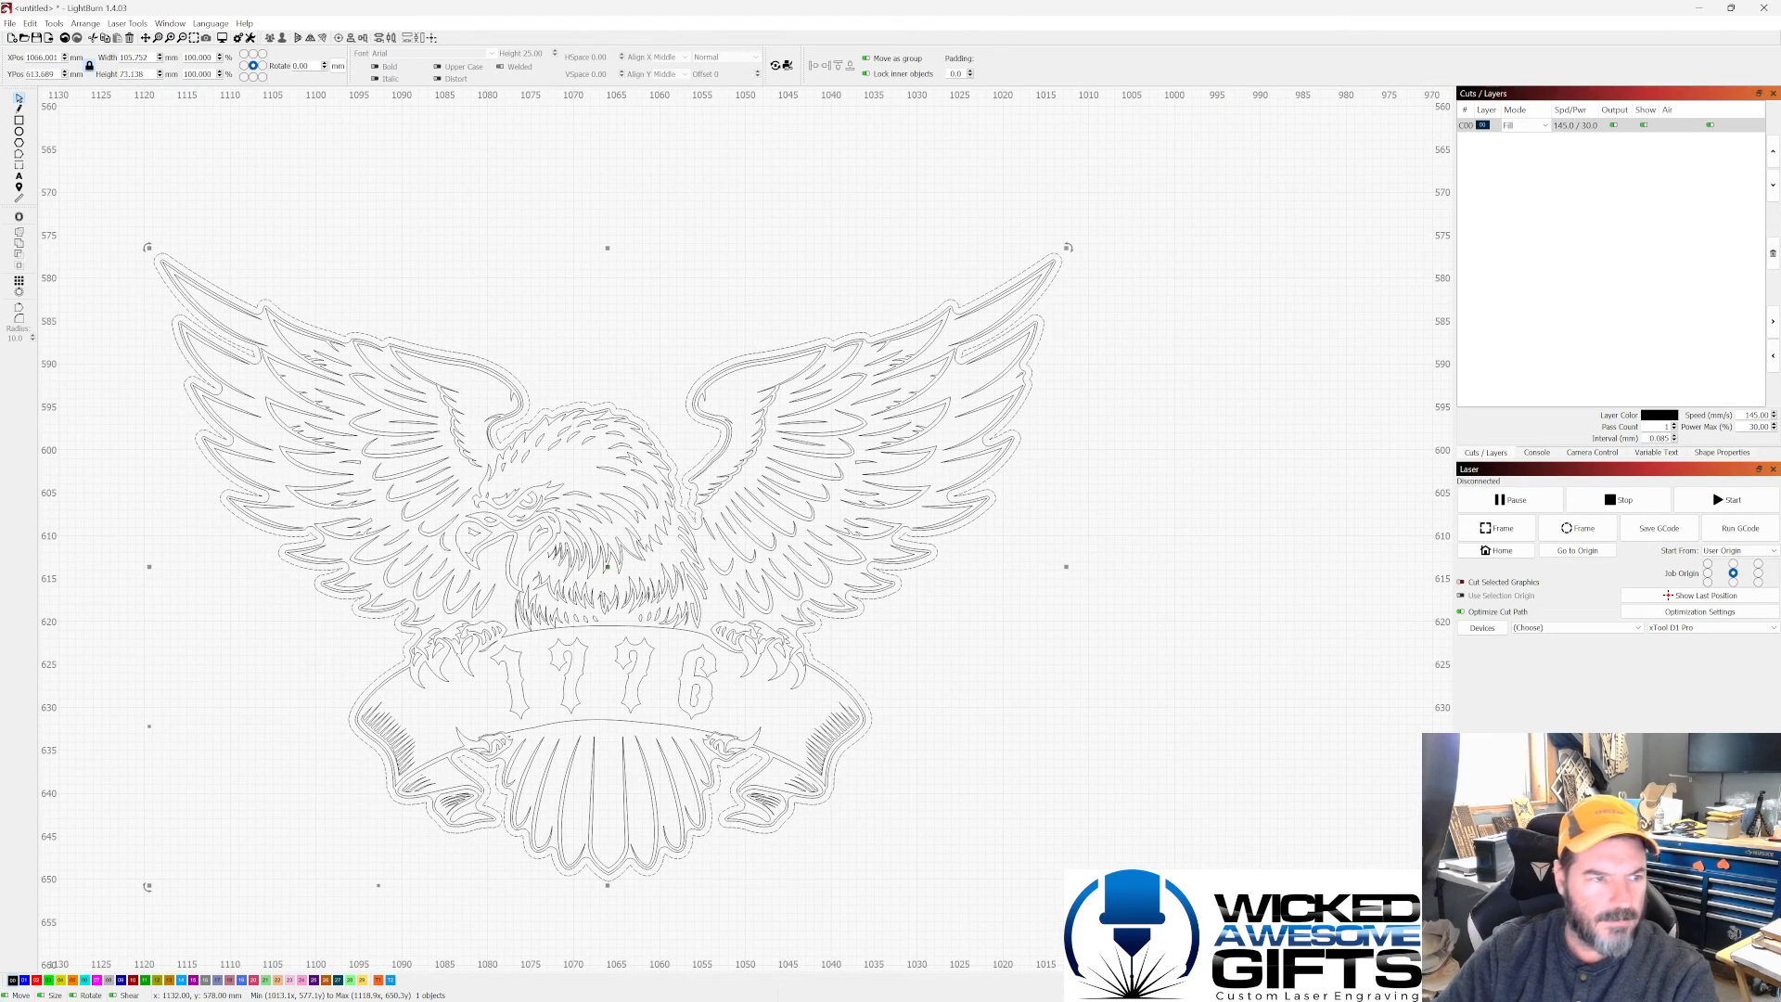
pyautogui.click(19, 217)
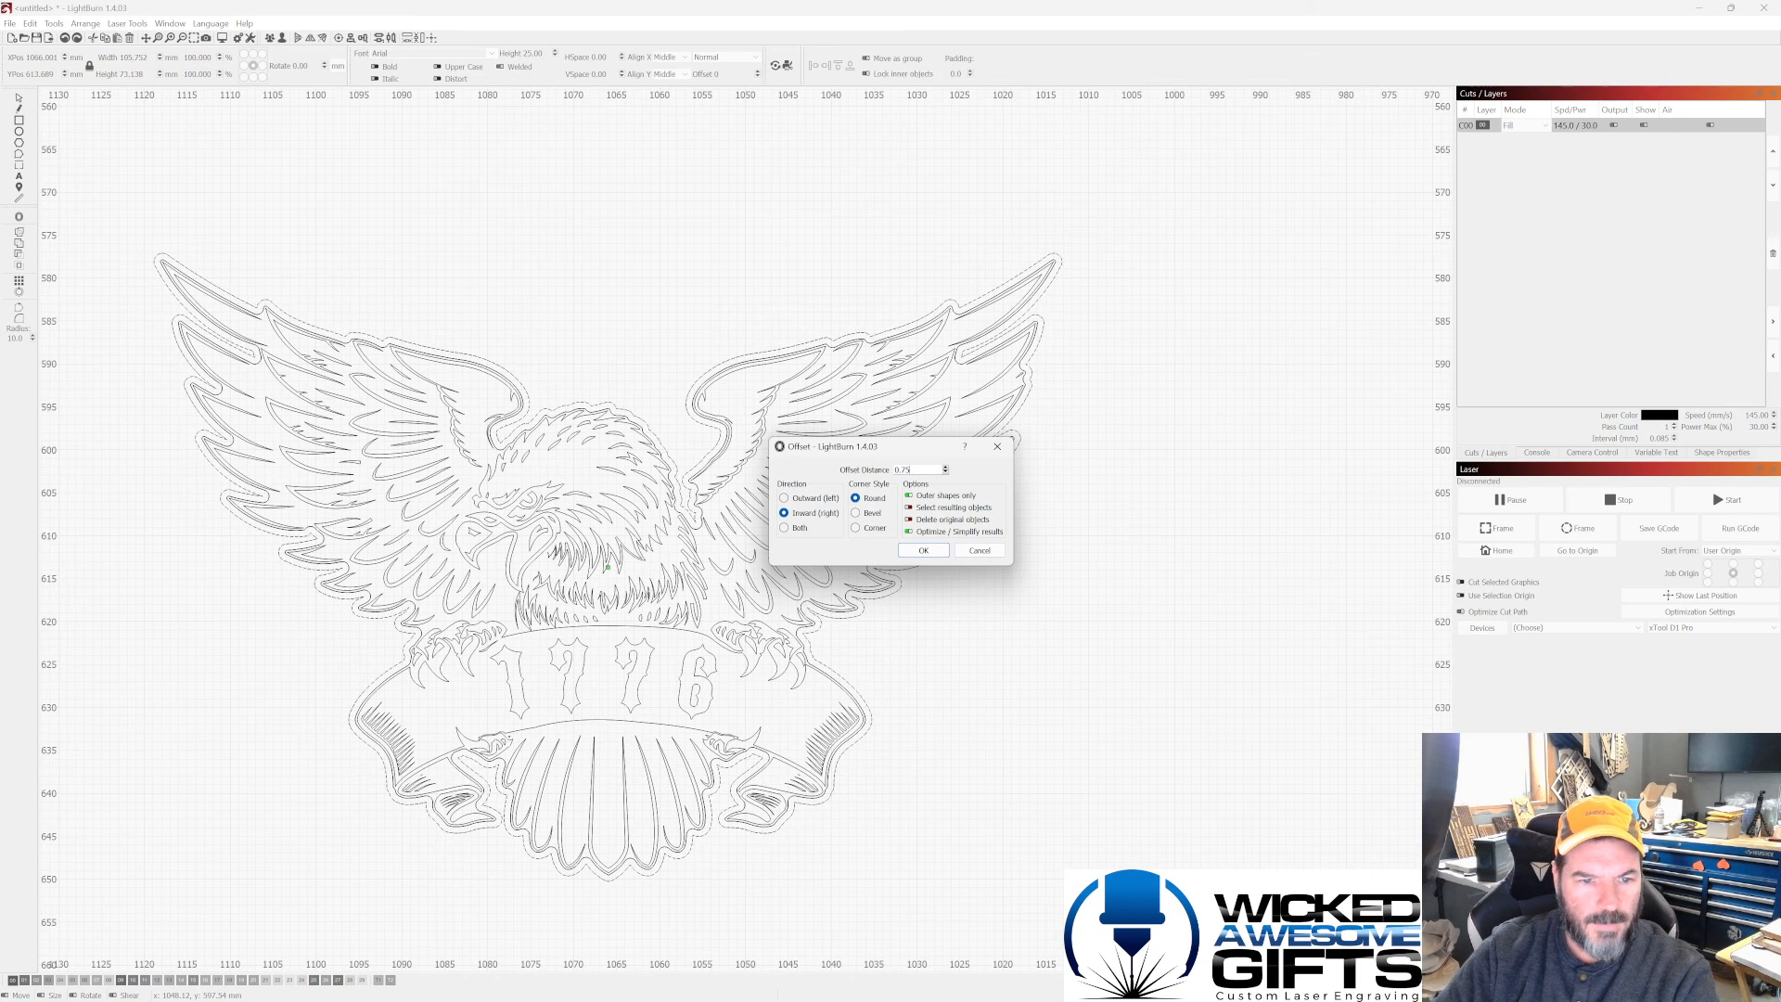
pyautogui.doubleClick(904, 469)
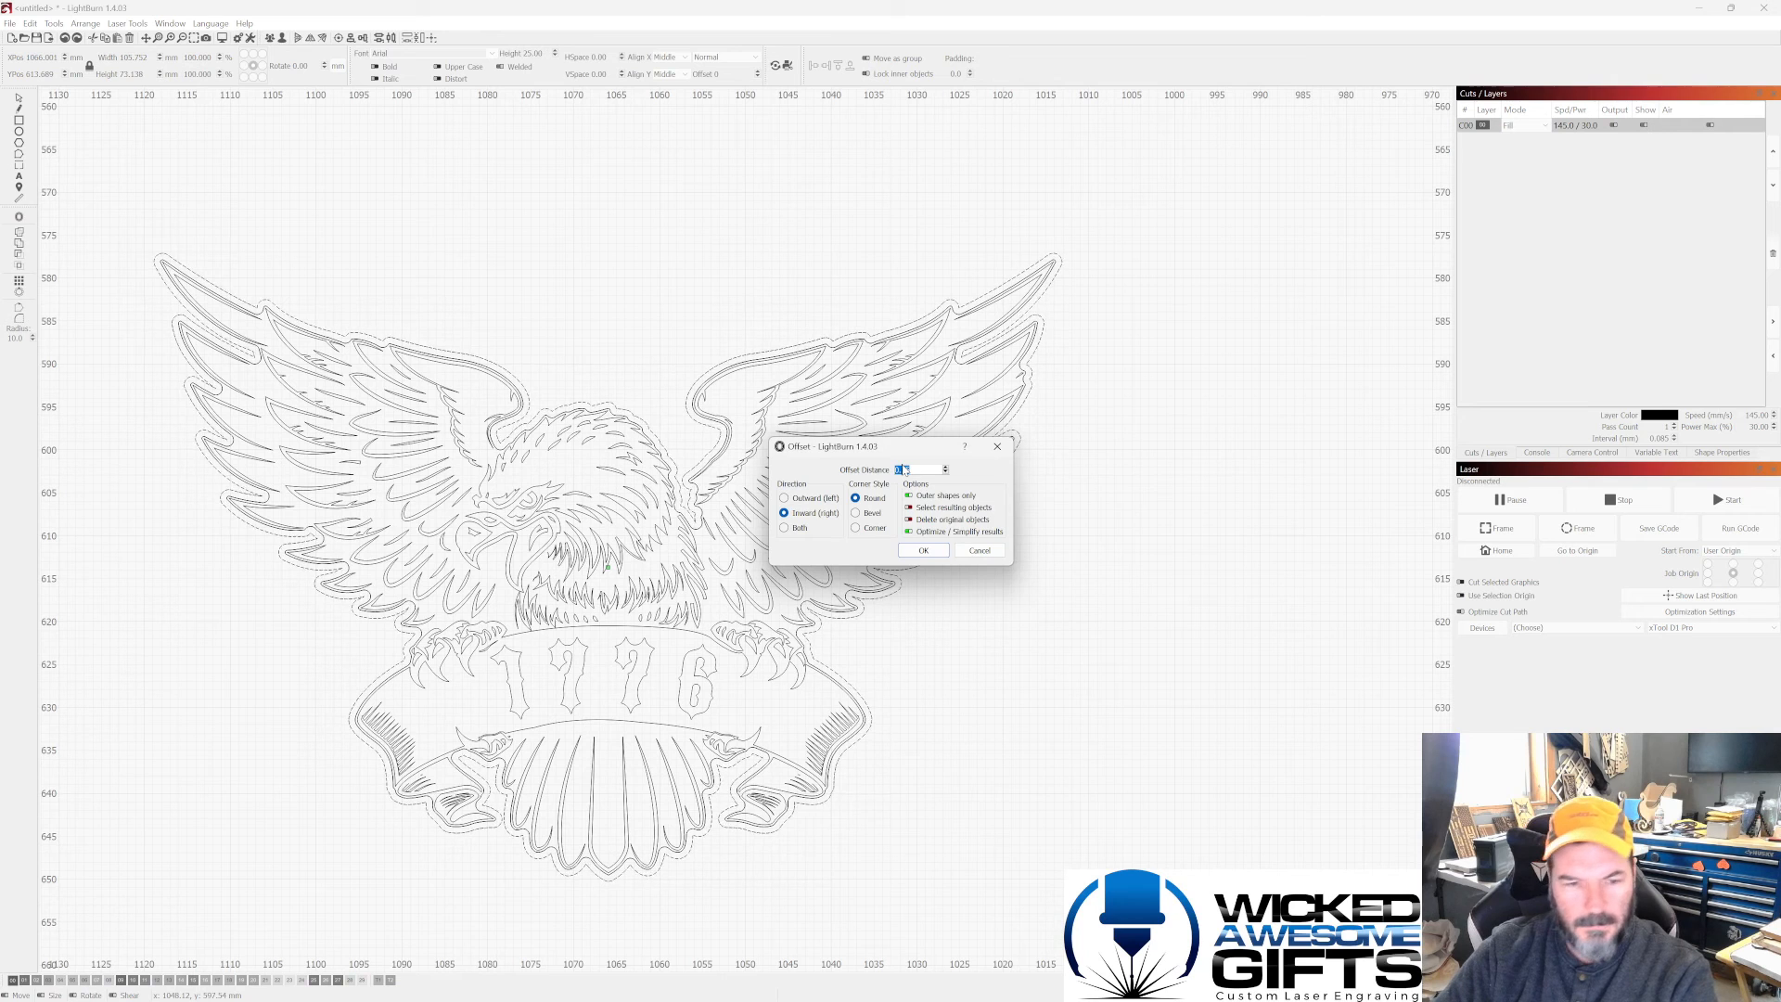
pyautogui.write('1')
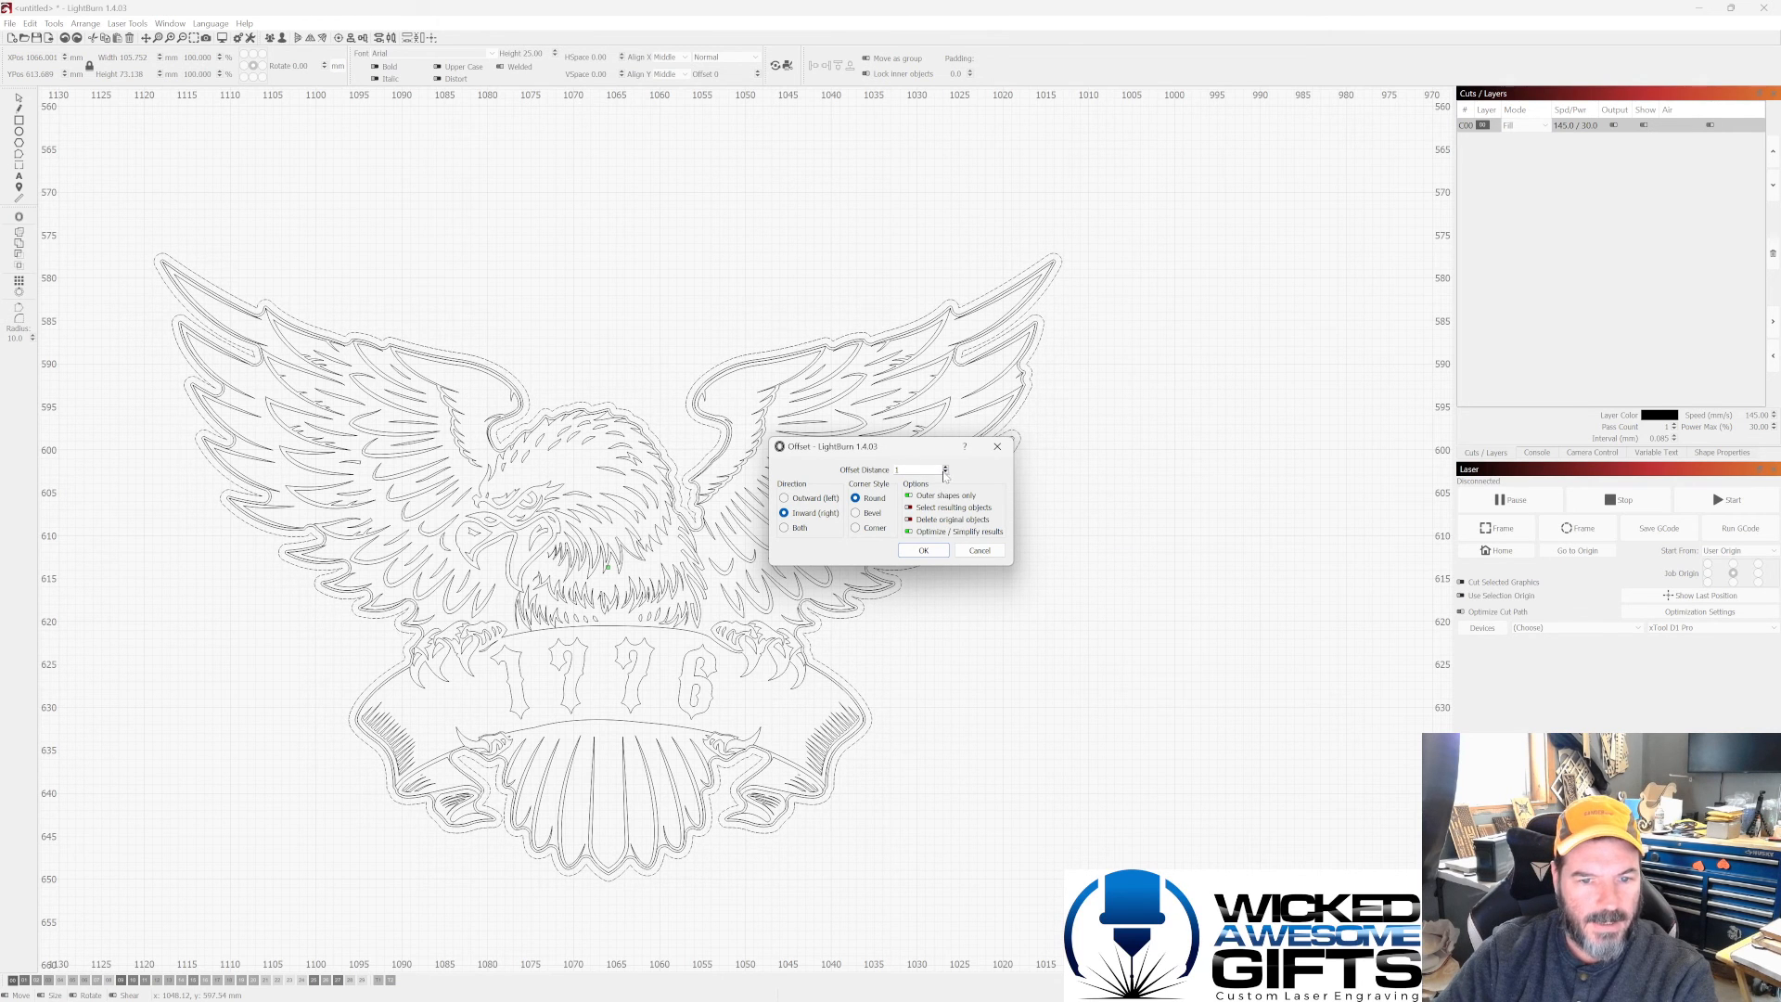
pyautogui.click(945, 473)
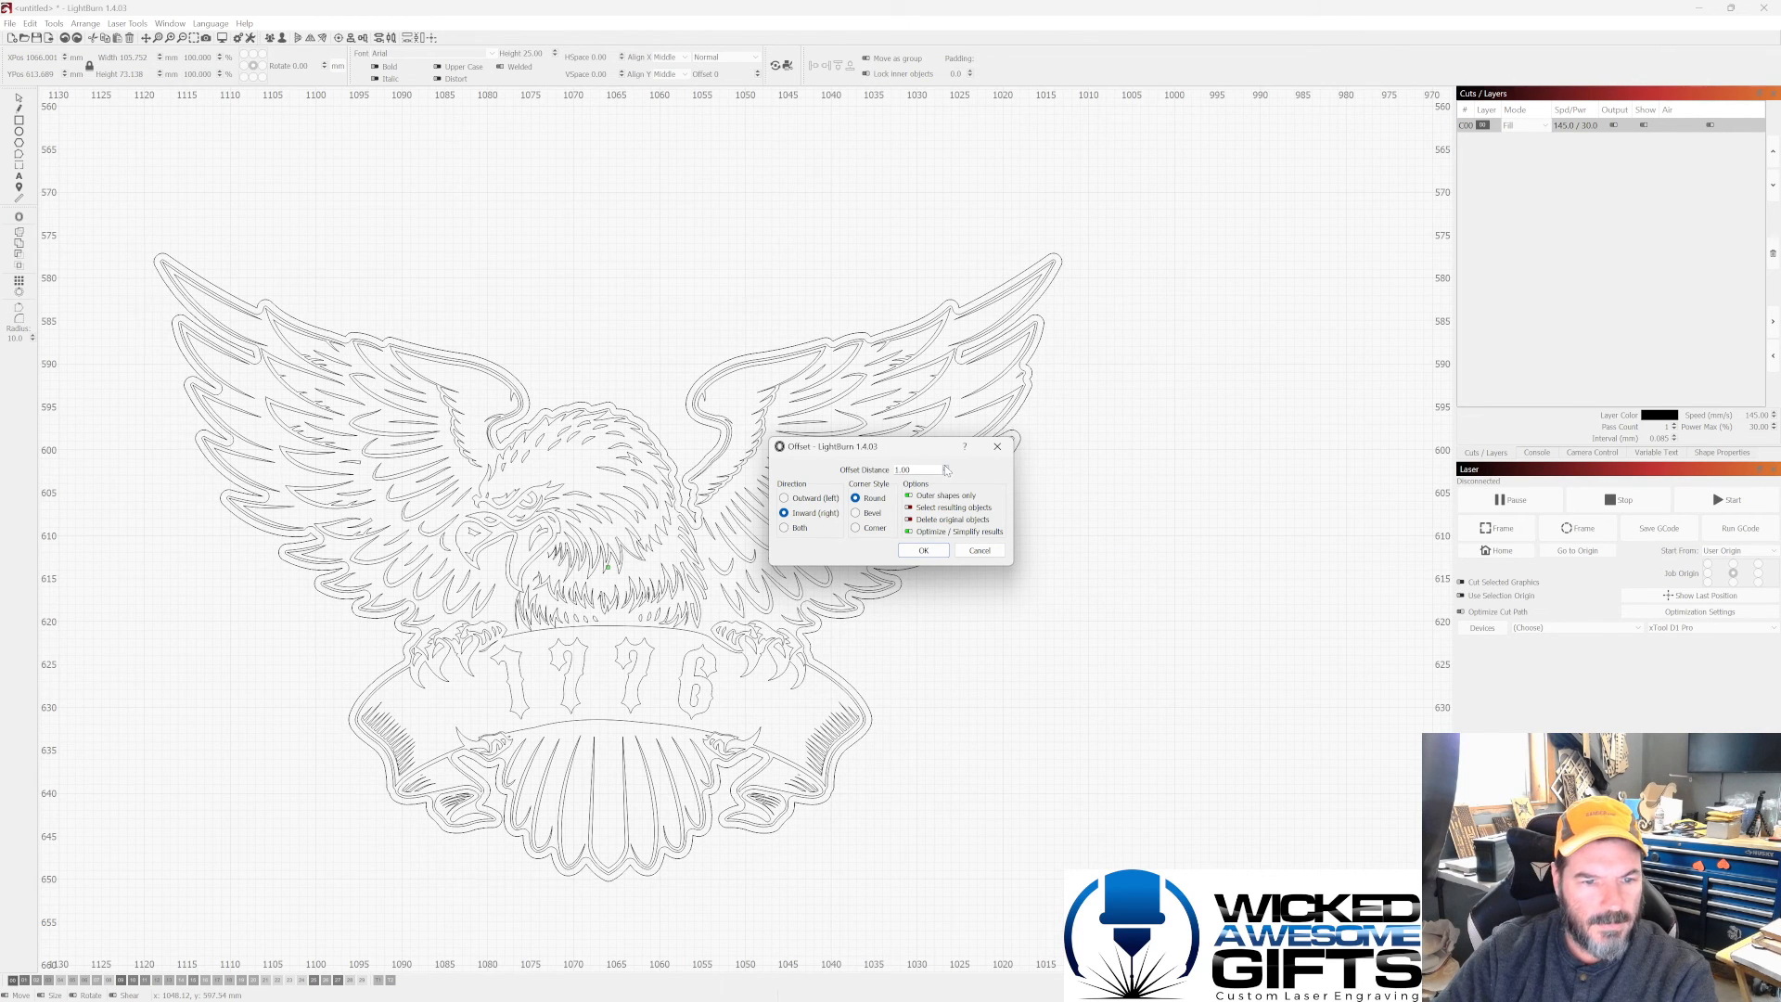
pyautogui.click(947, 474)
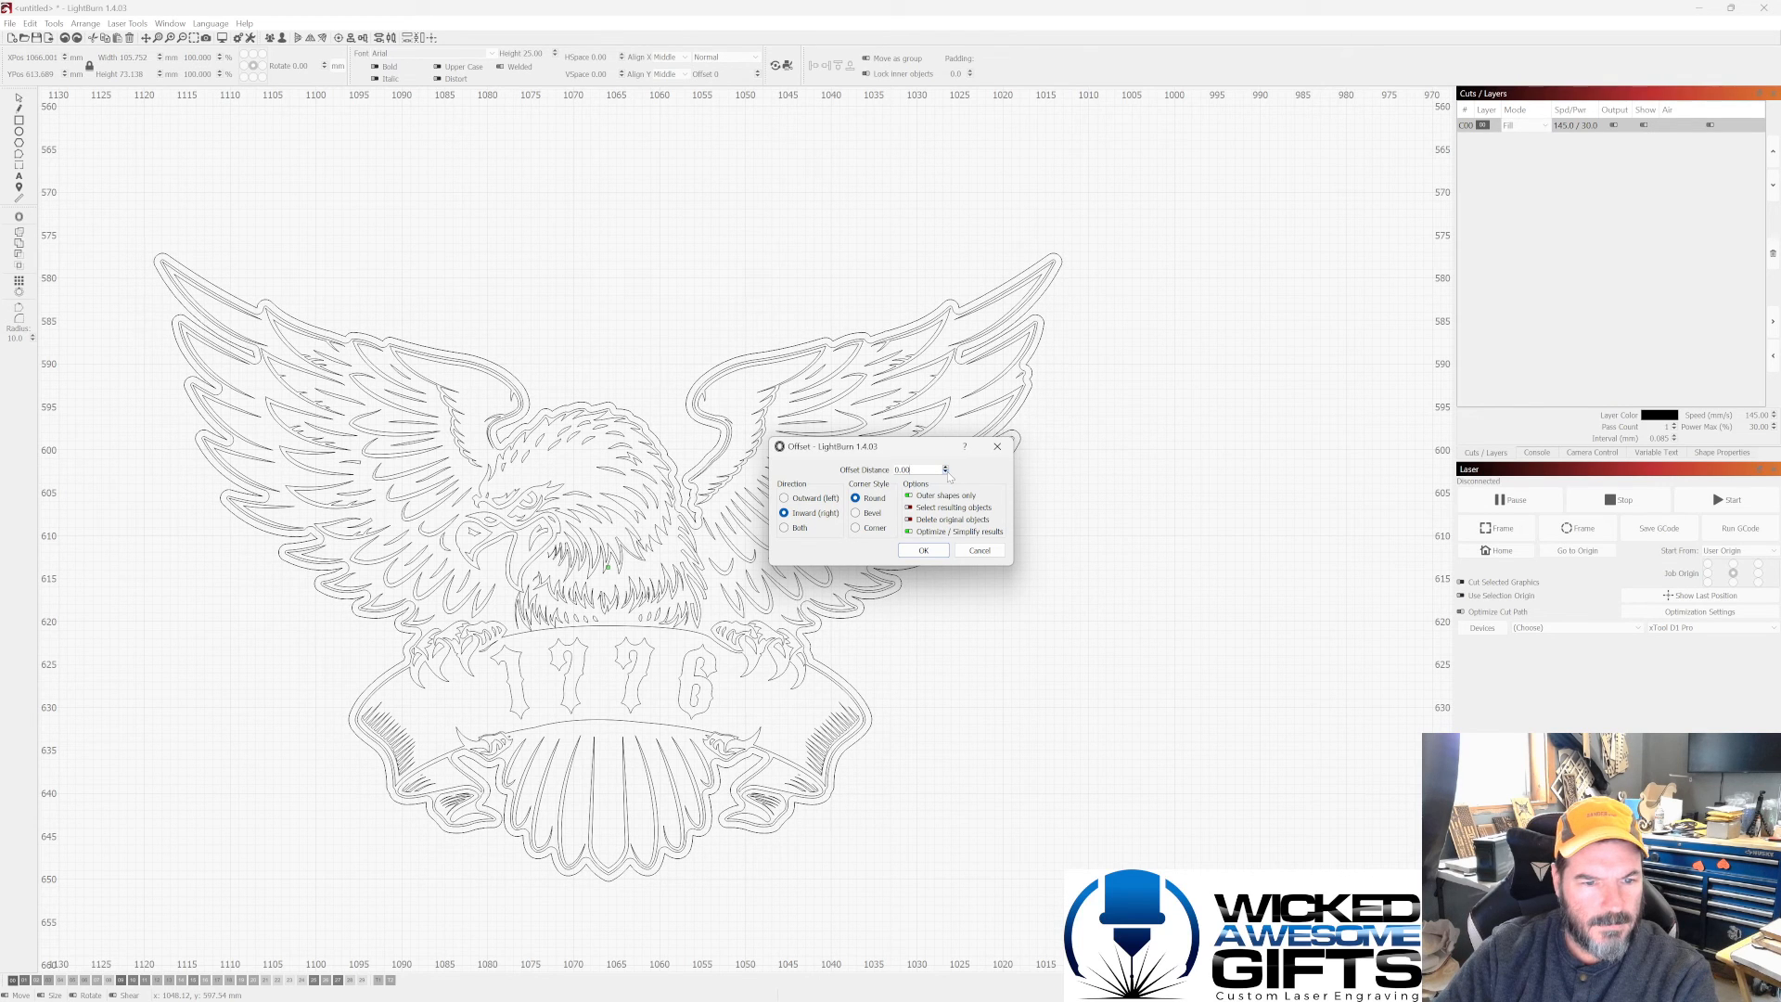
pyautogui.click(998, 446)
# Step: Delete the outermost 1 mm silhouette outline, keeping the inward offset line close to the eagle artwork
pyautogui.scroll(4, 687, 476)
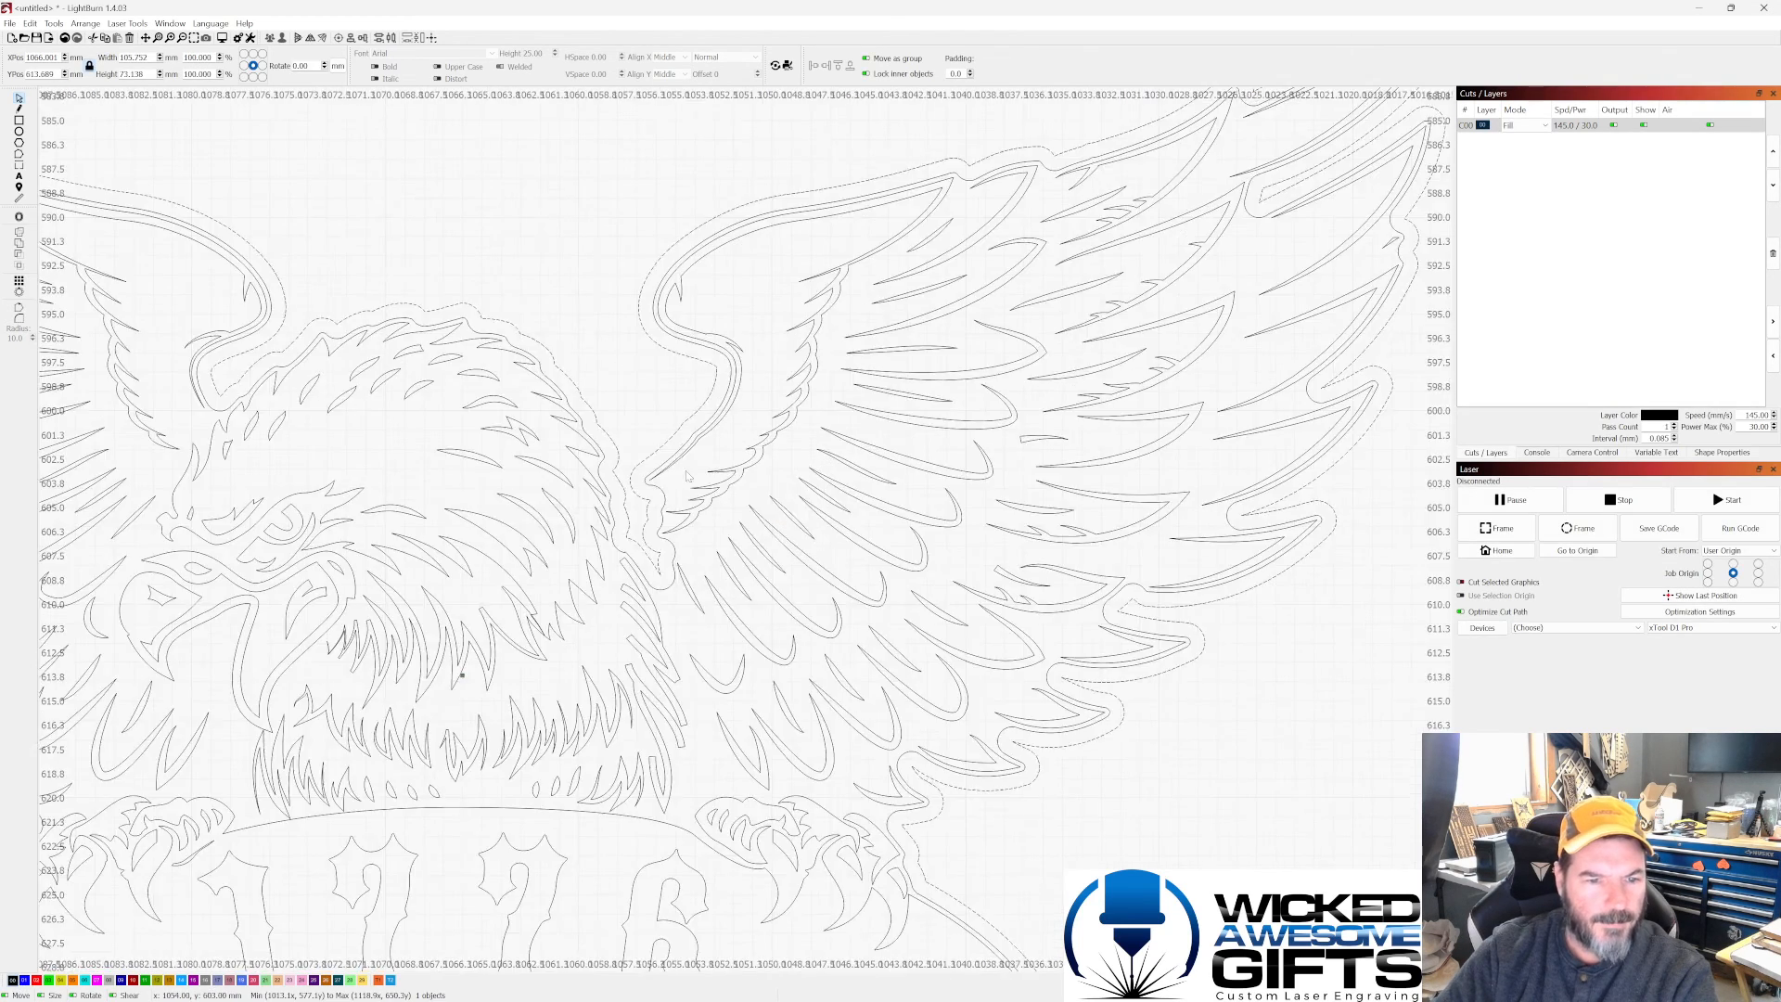
pyautogui.scroll(4, 688, 476)
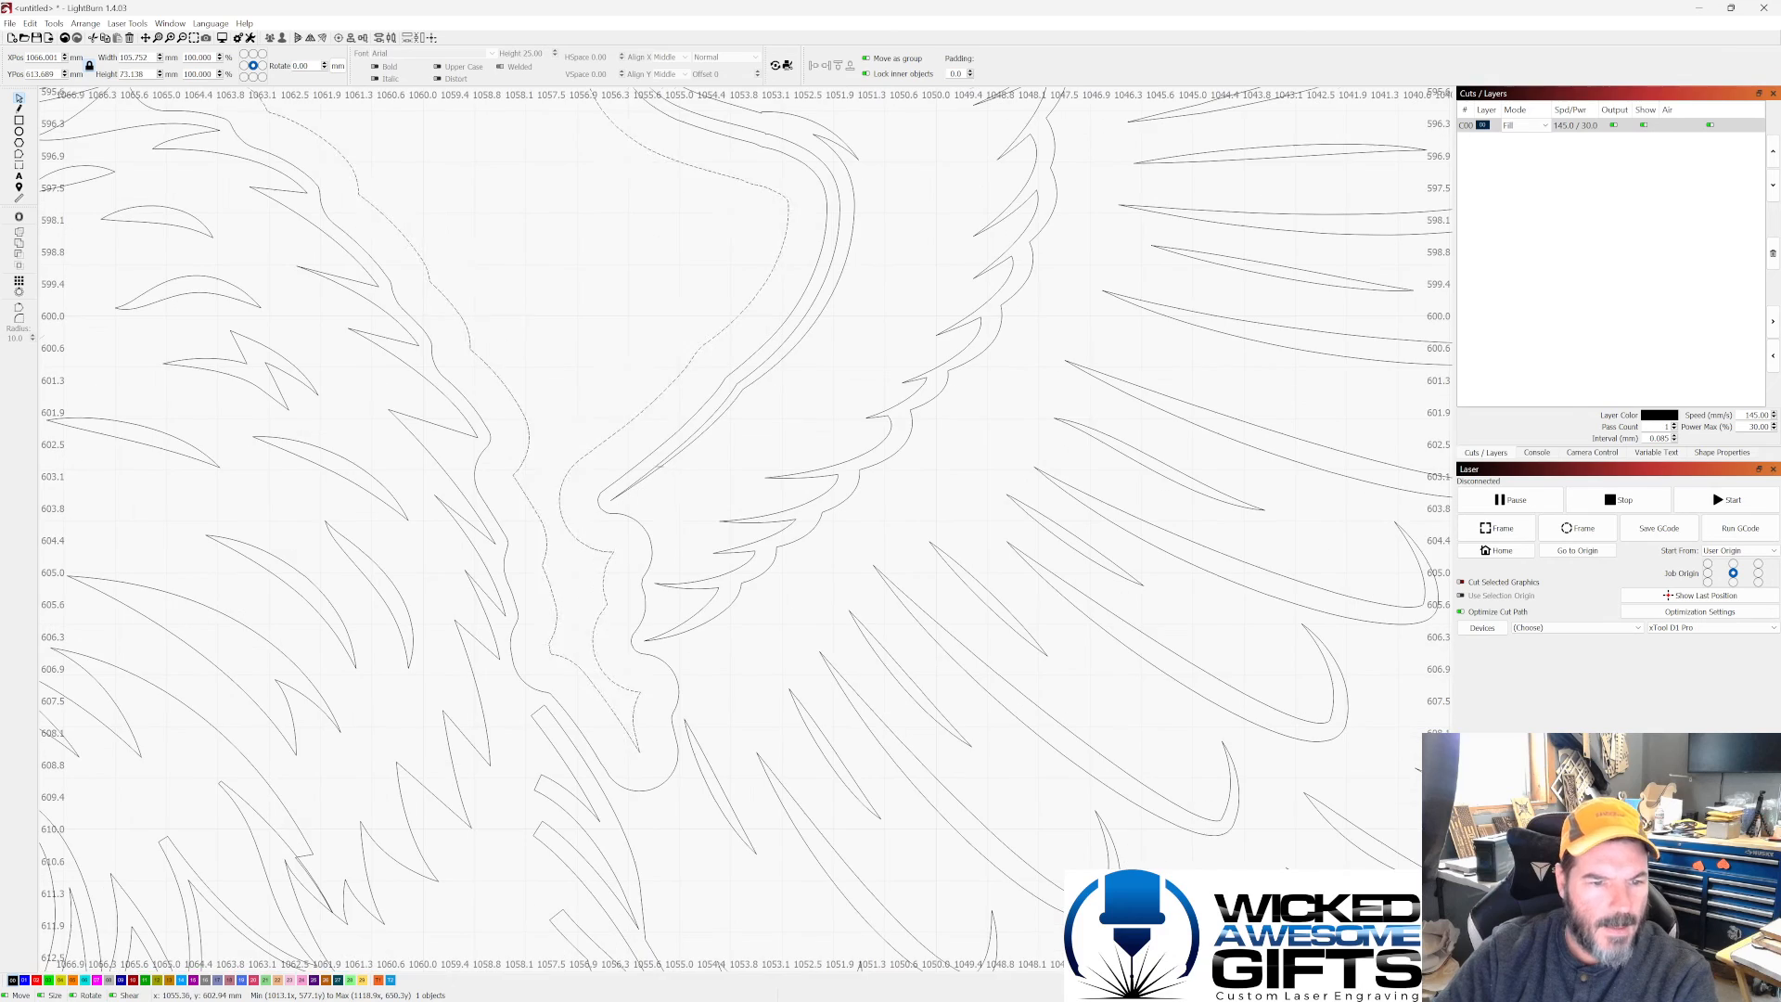
pyautogui.click(593, 450)
pyautogui.press('Escape')
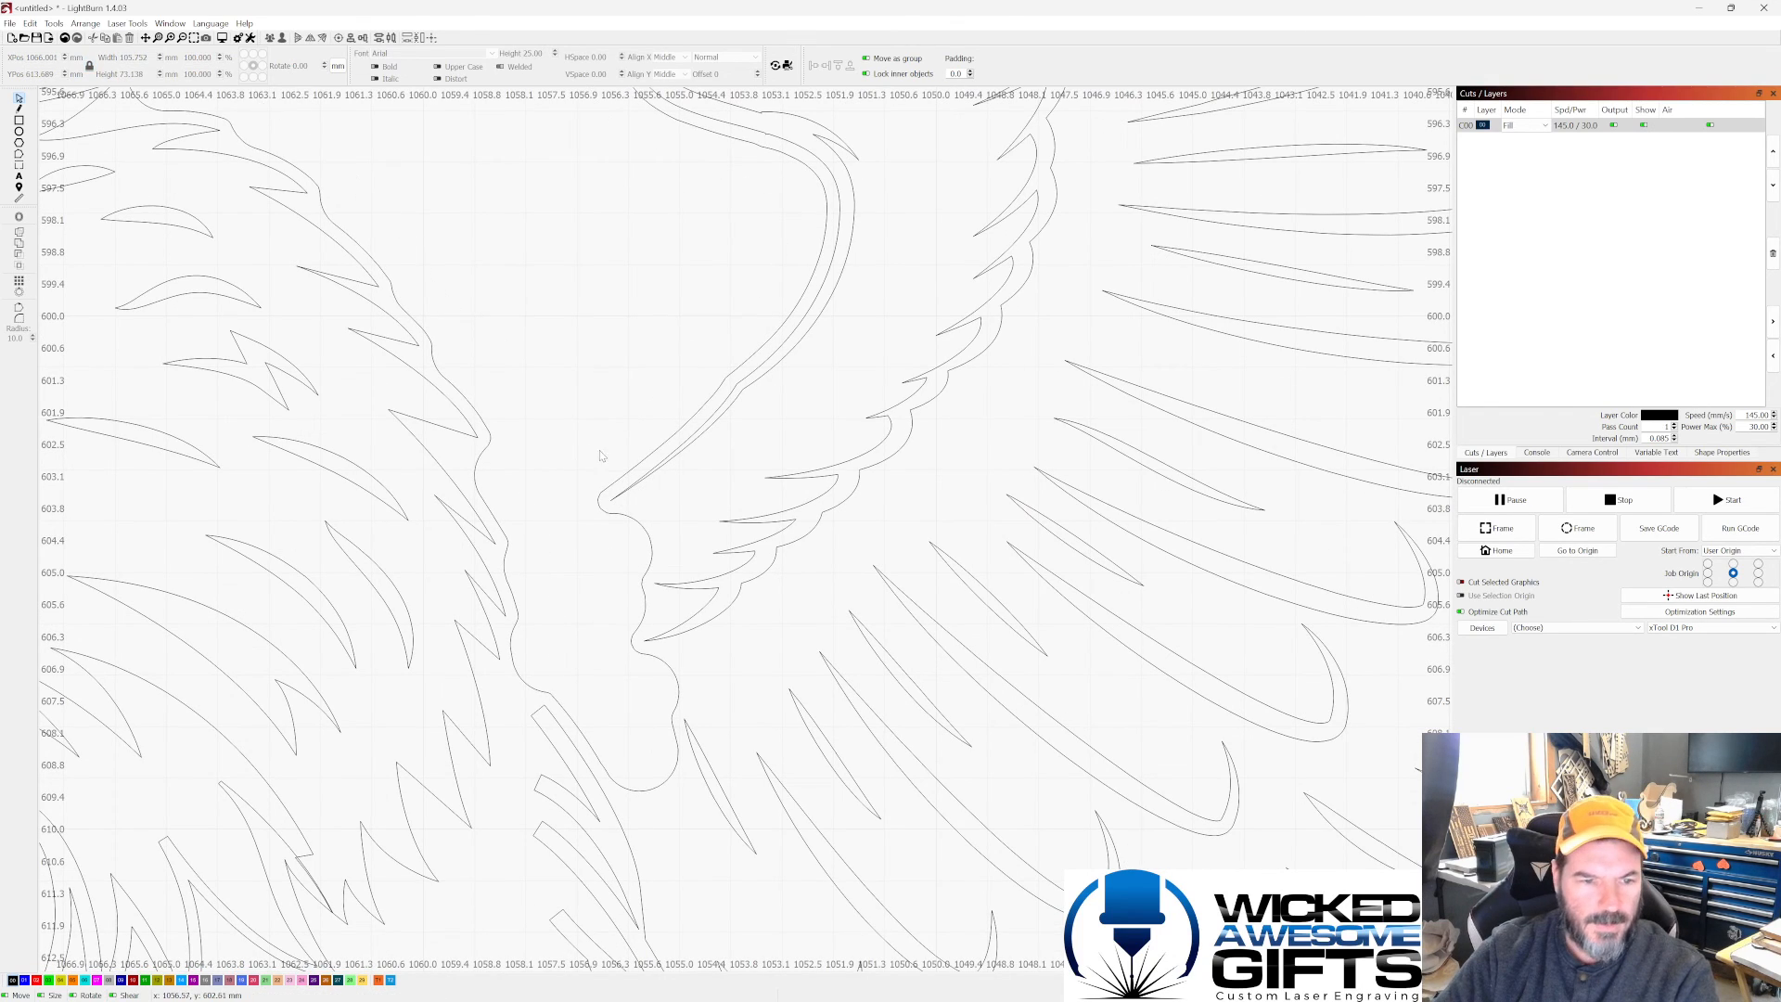
# Step: Select the inward offset line, preview the engraving in a maximized window to examine its thin border, and close the preview
pyautogui.scroll(-3, 598, 464)
pyautogui.click(626, 495)
pyautogui.scroll(-4, 625, 496)
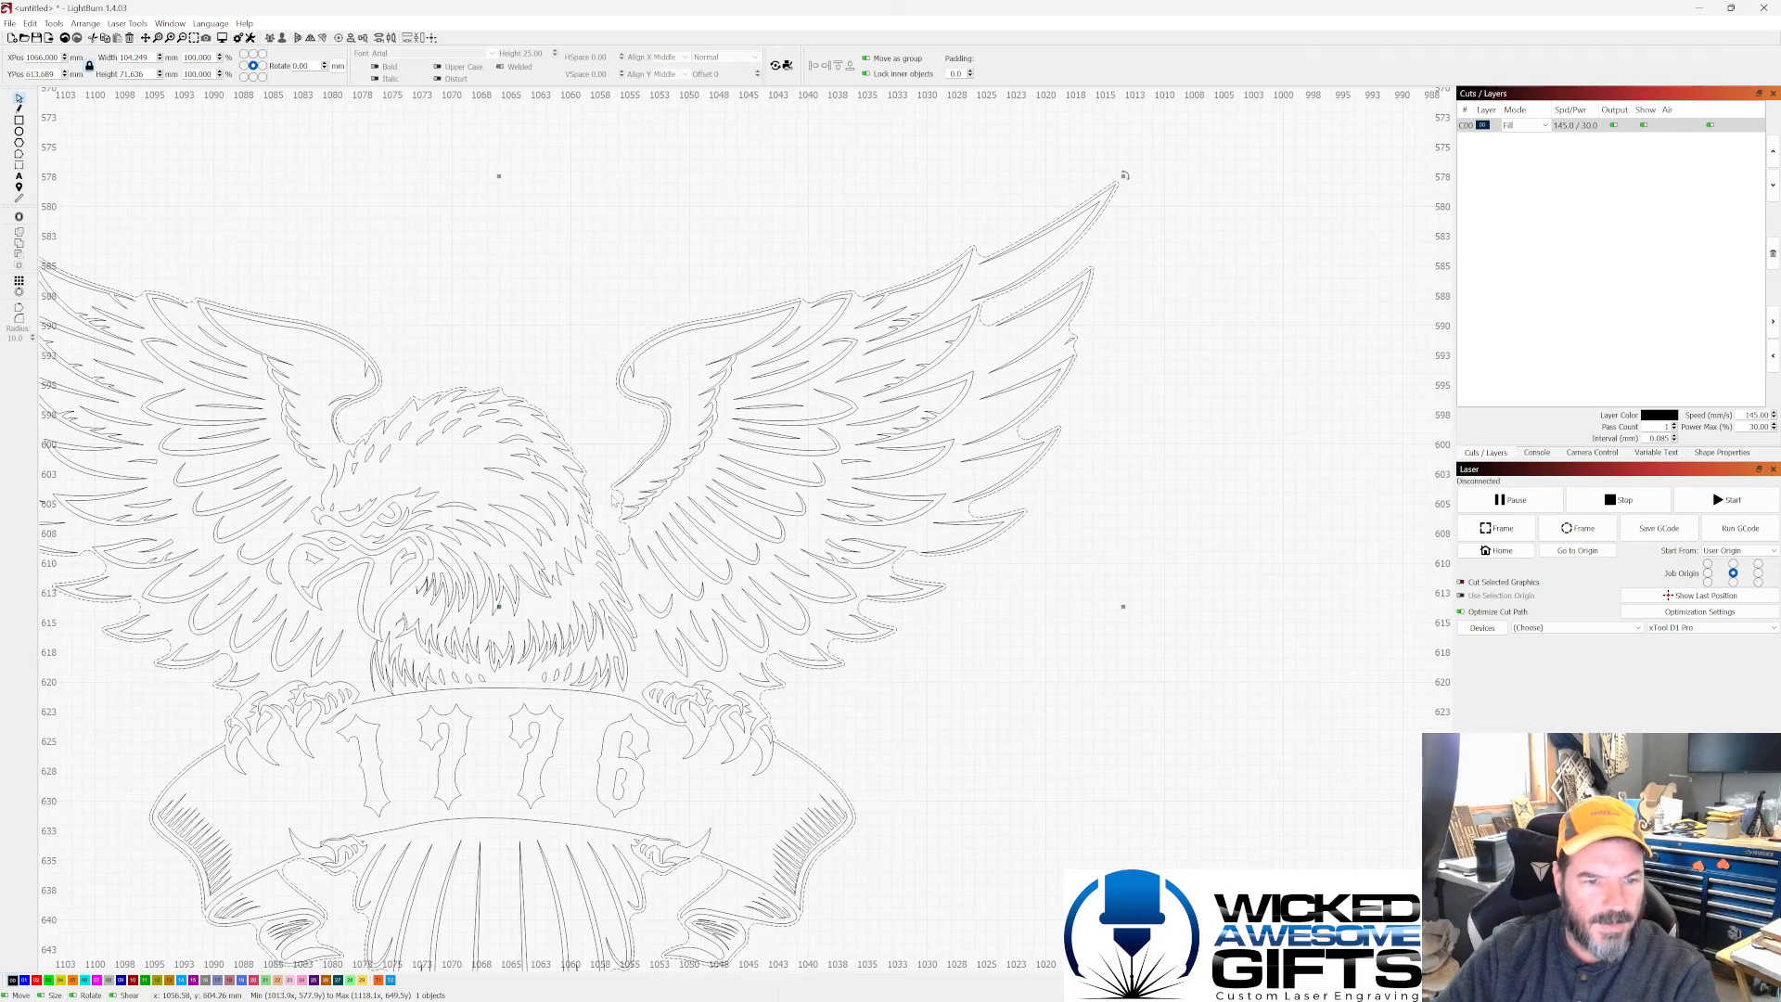
pyautogui.scroll(3, 518, 397)
pyautogui.scroll(-5, 478, 306)
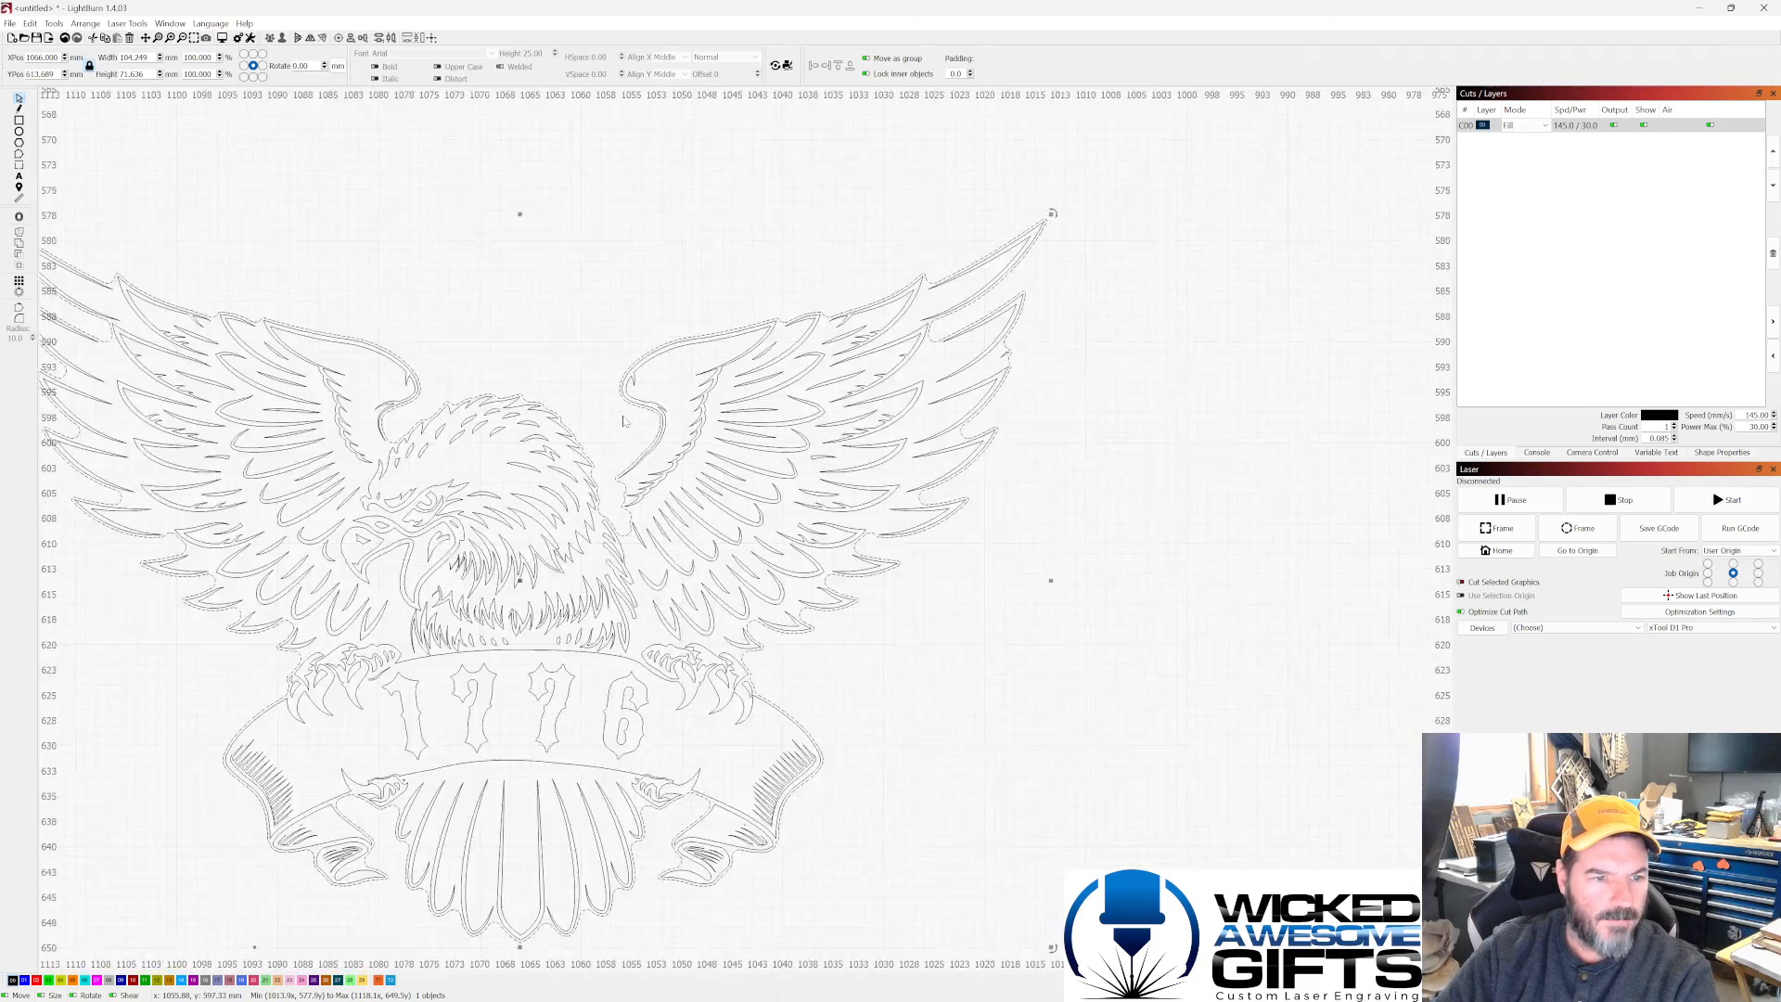
pyautogui.click(171, 23)
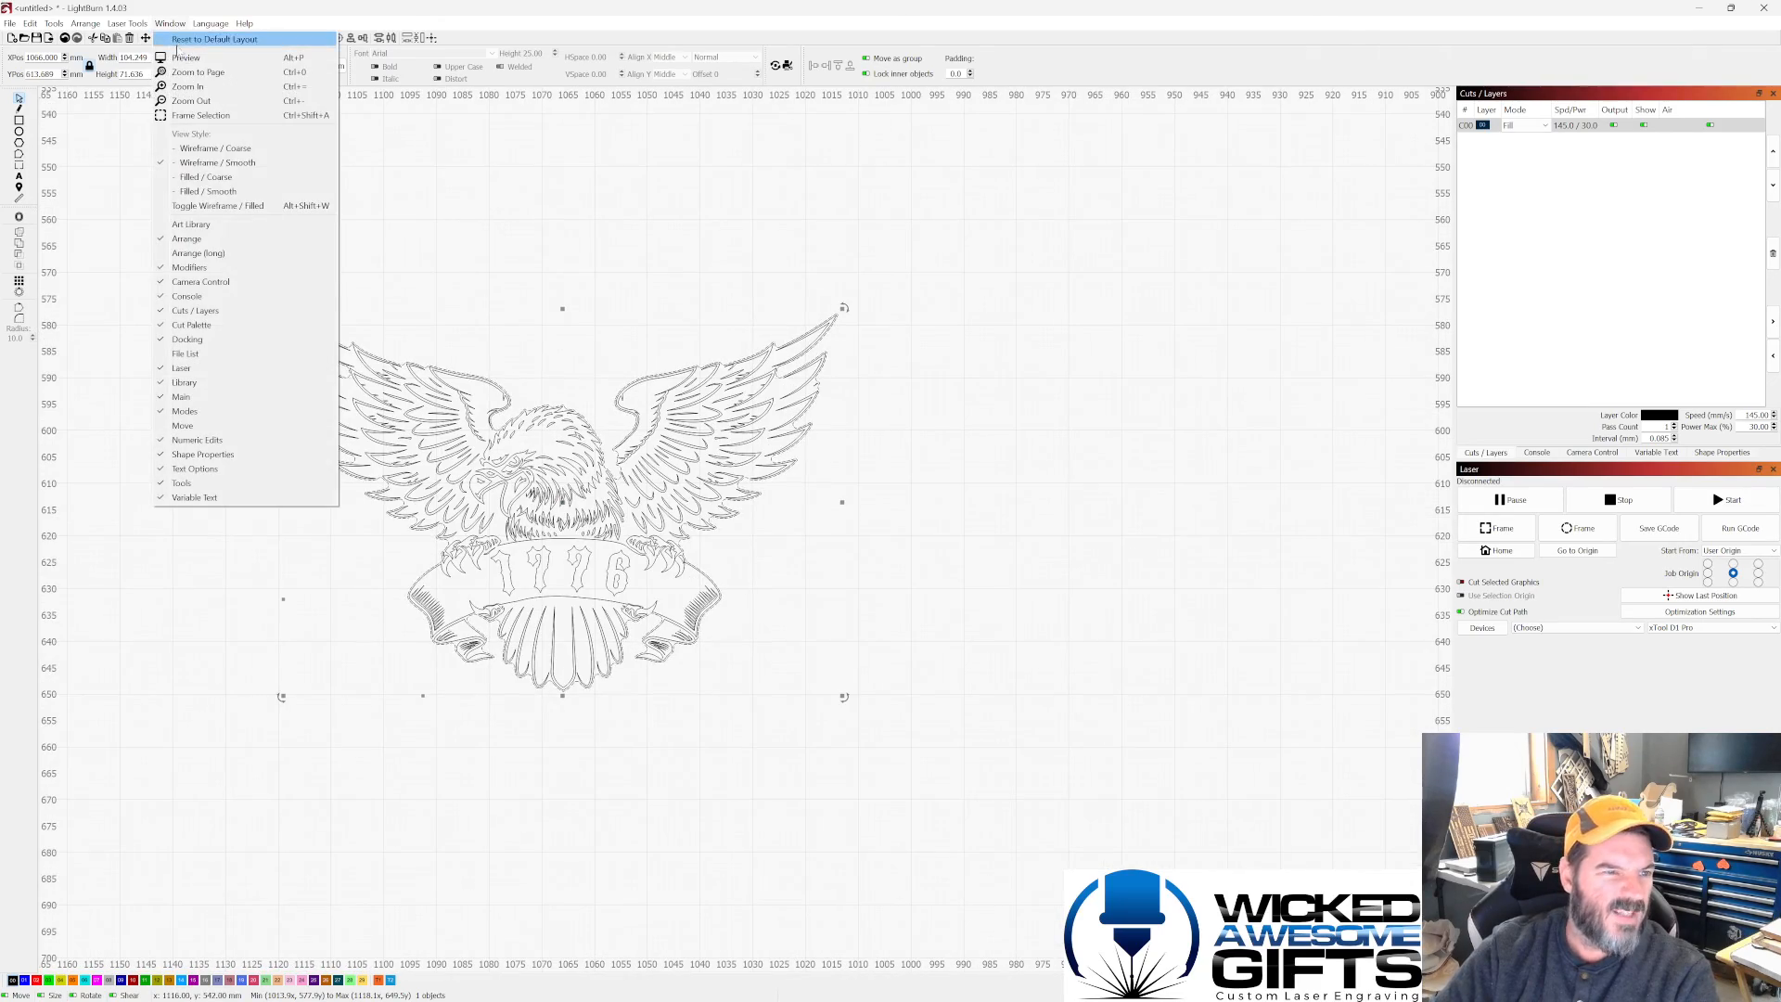
pyautogui.click(200, 41)
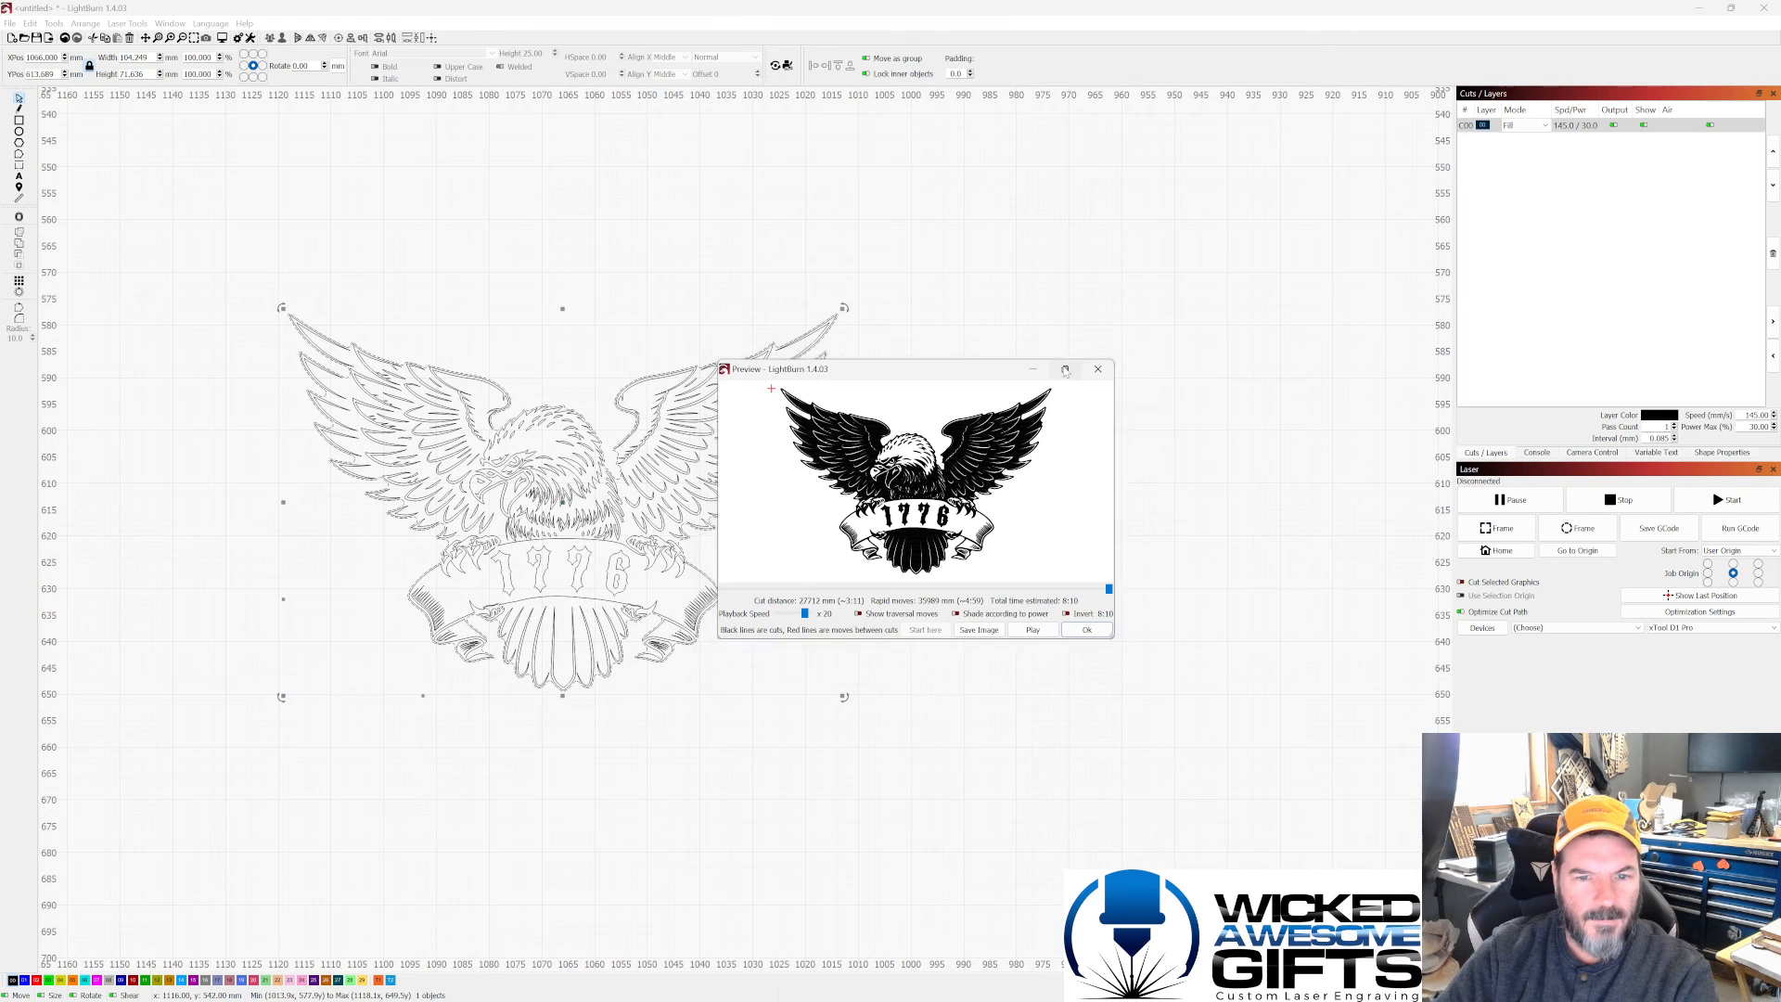
pyautogui.click(1066, 369)
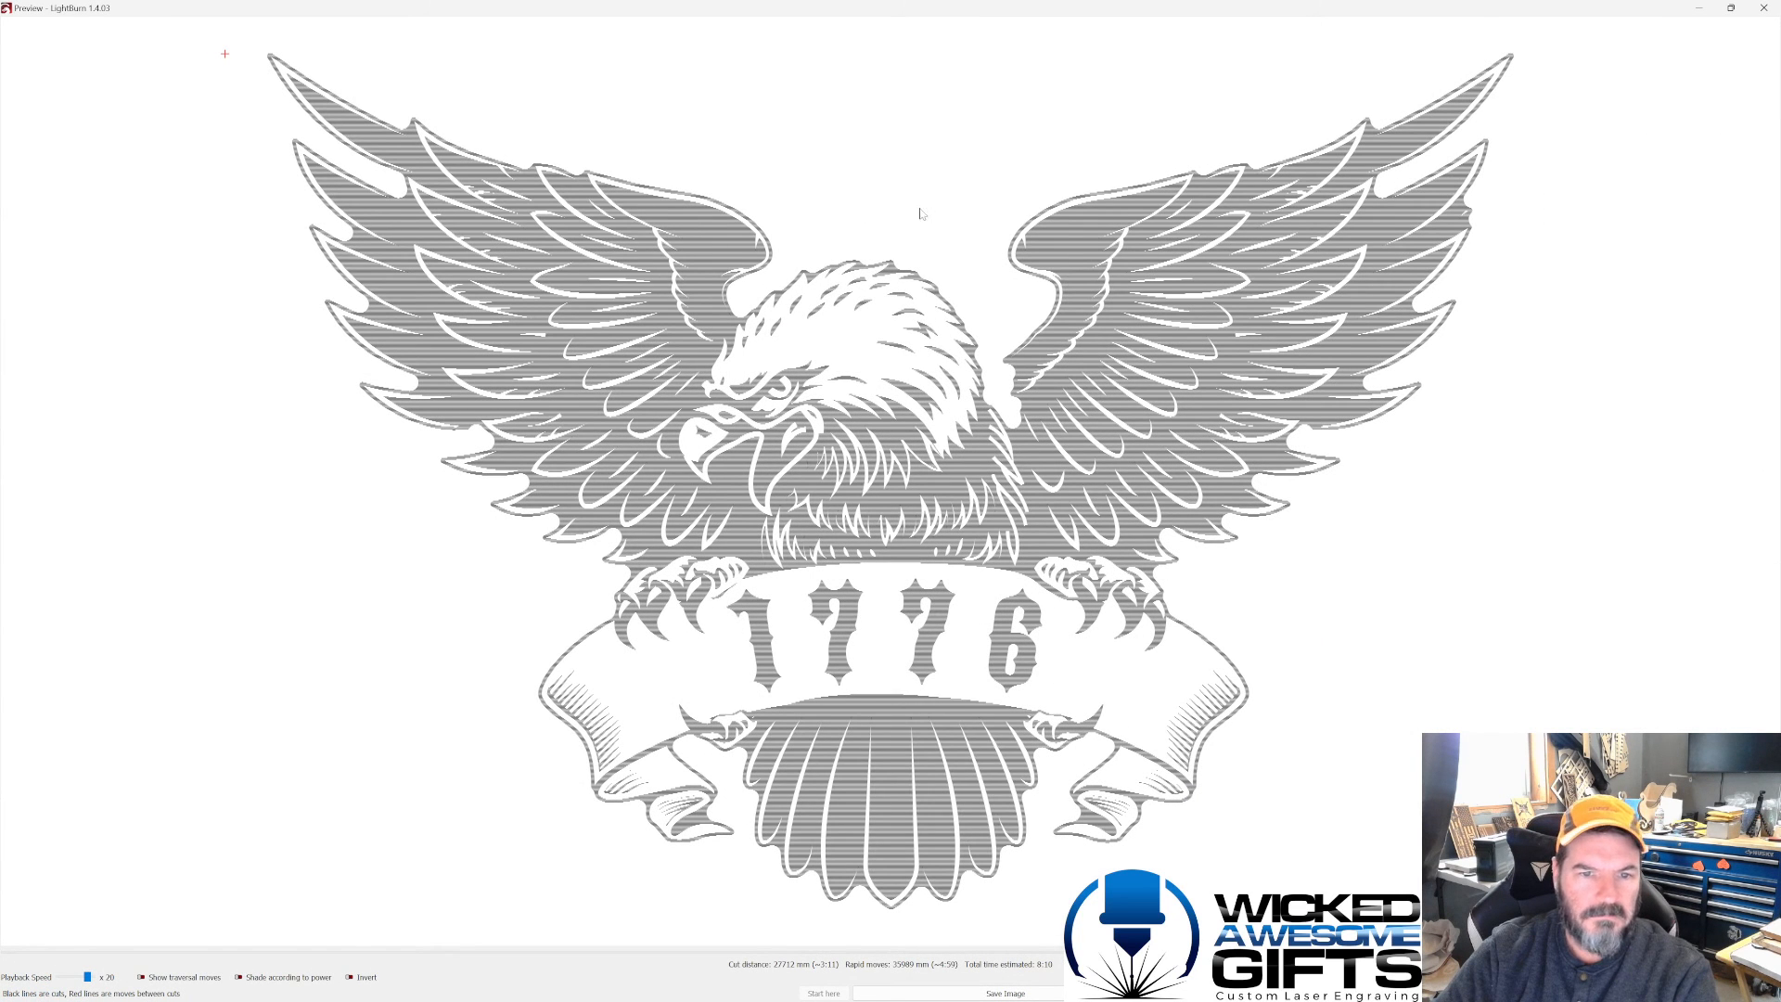
pyautogui.scroll(-1, 878, 312)
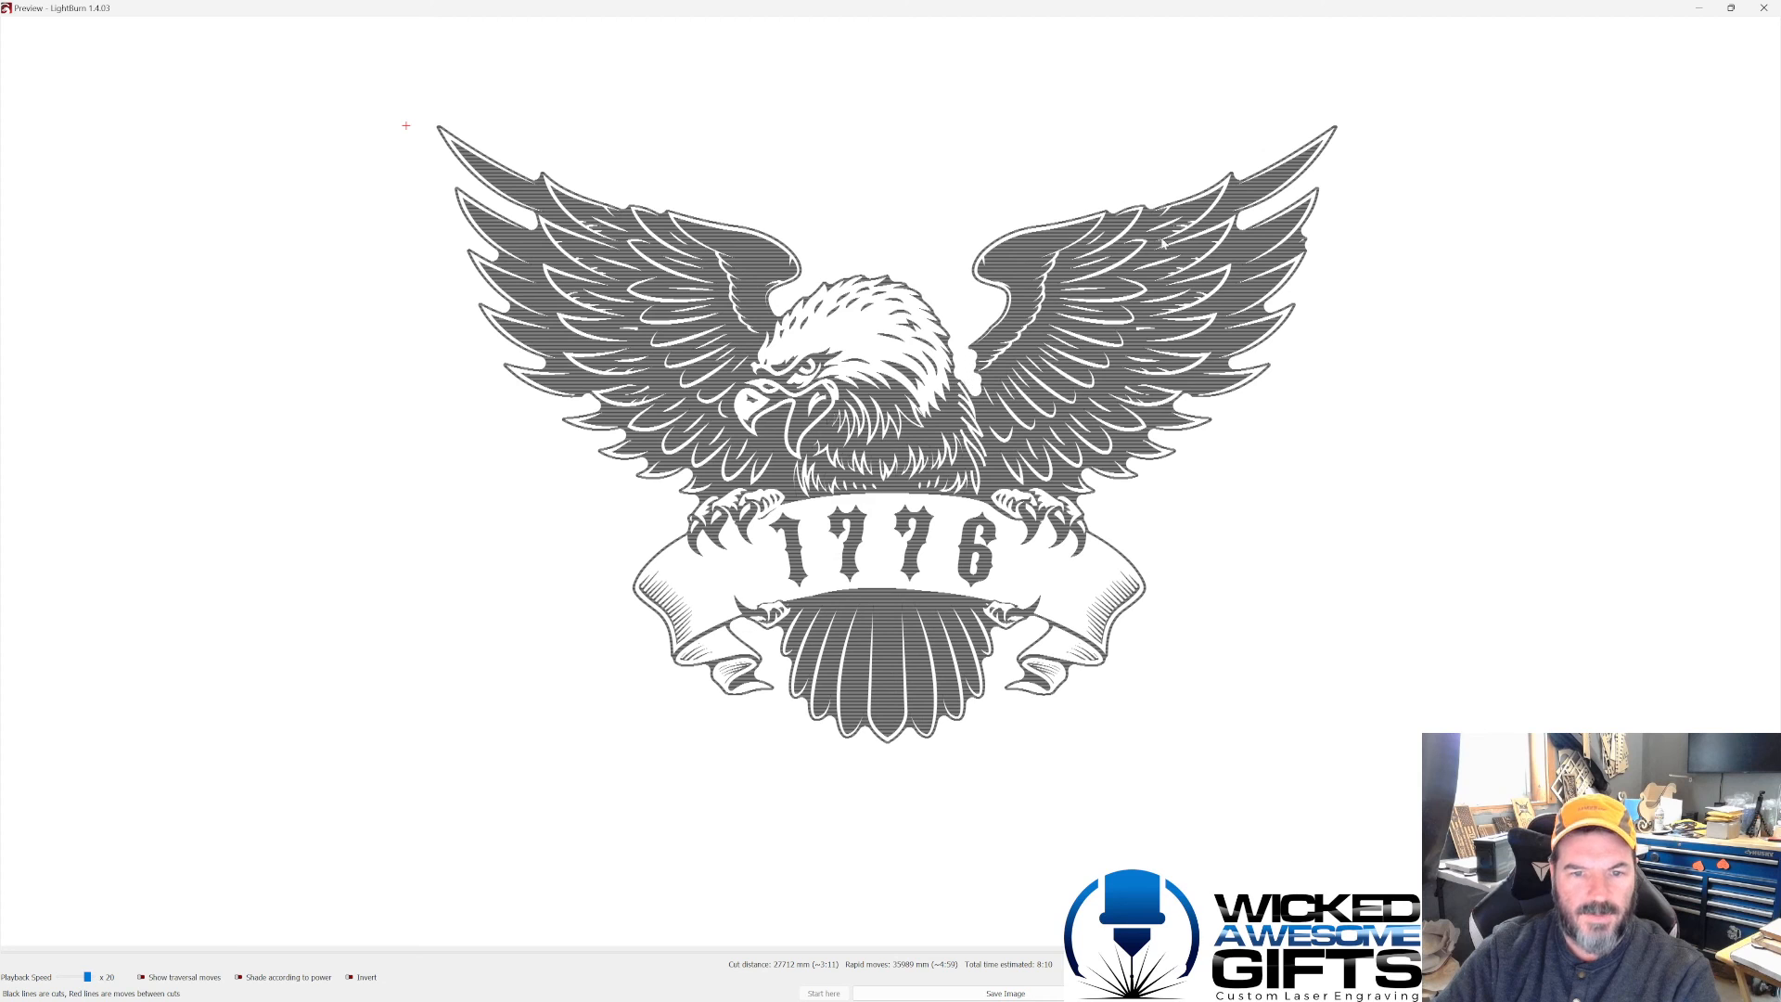
pyautogui.click(1764, 8)
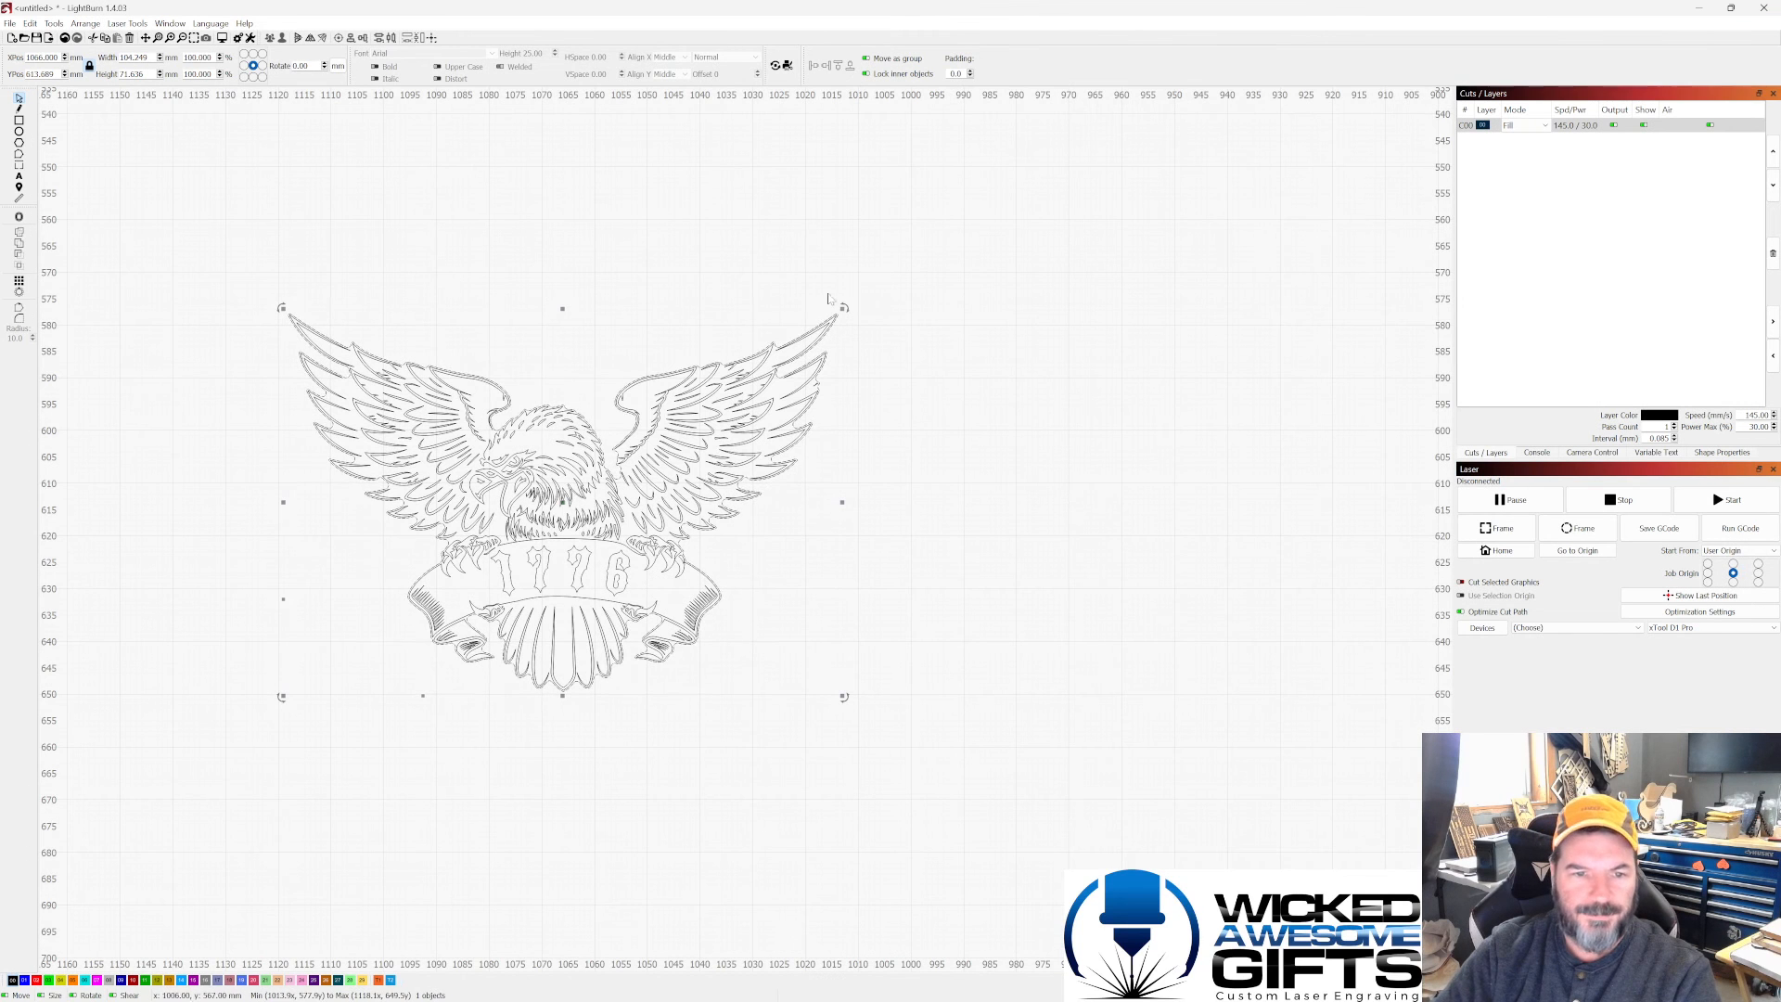
# Step: Undo the deletion of the outer silhouette outline and delete the inward offset line instead
pyautogui.click(1059, 435)
pyautogui.hotkey('ctrl', 'z')
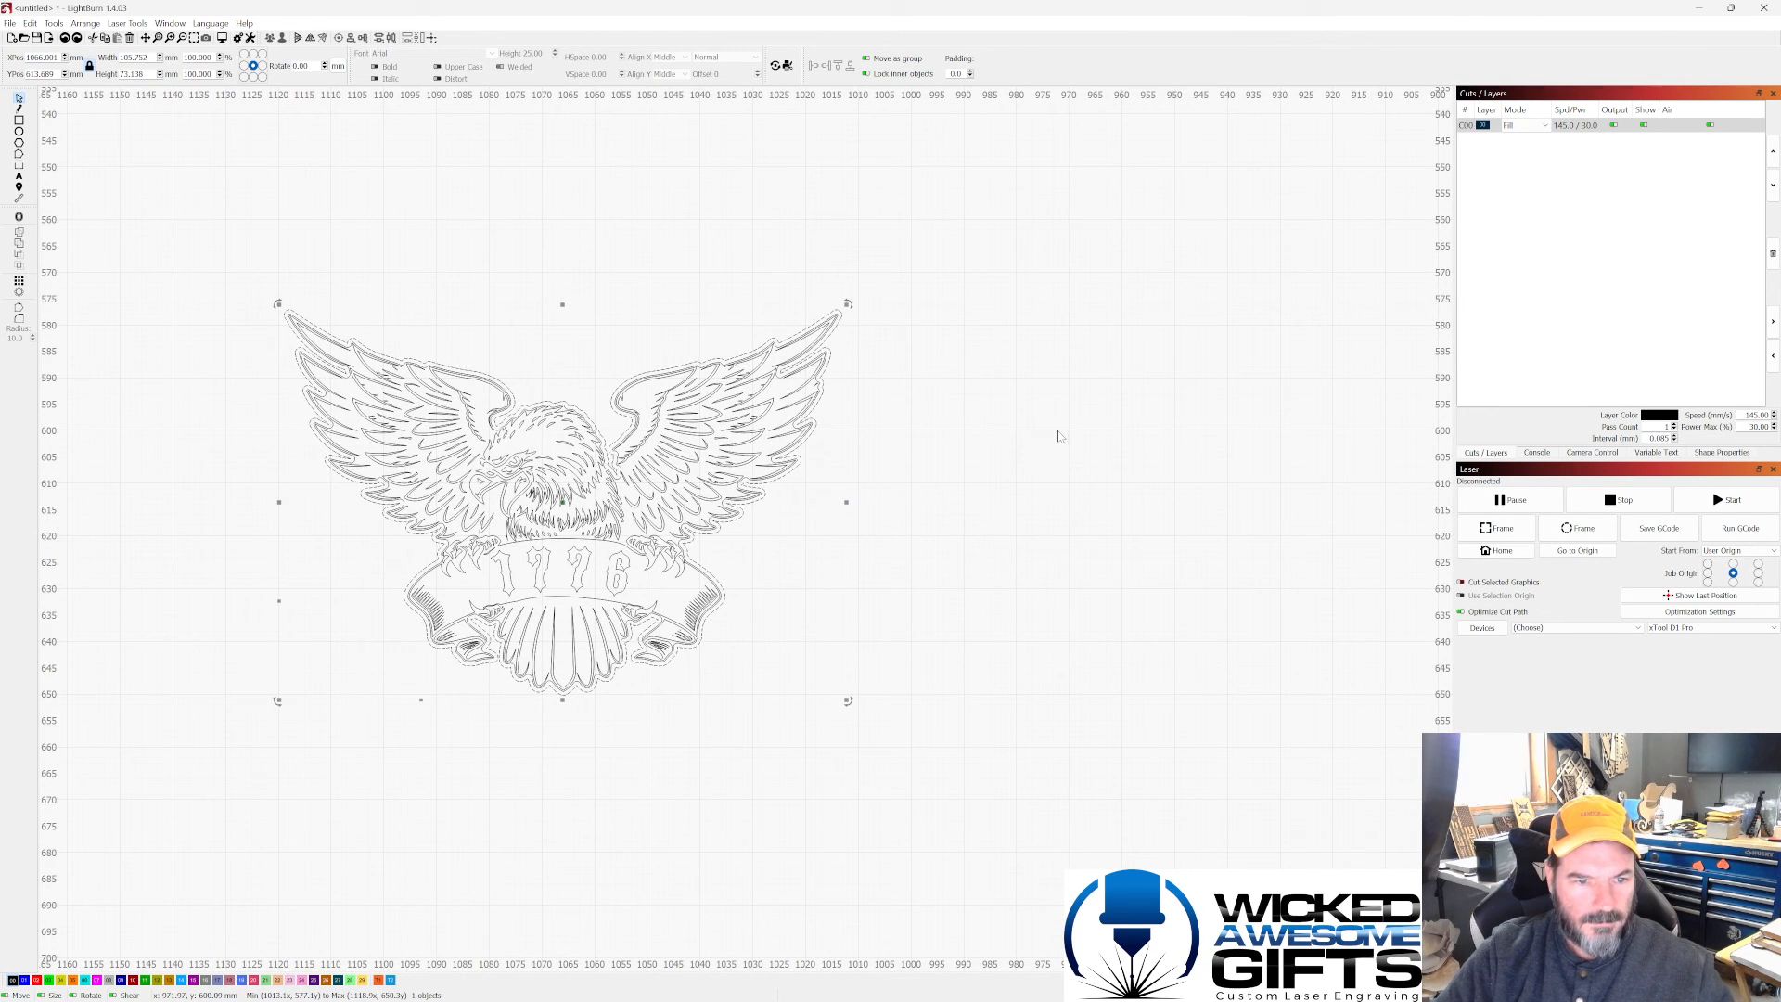
pyautogui.click(907, 435)
pyautogui.scroll(4, 596, 446)
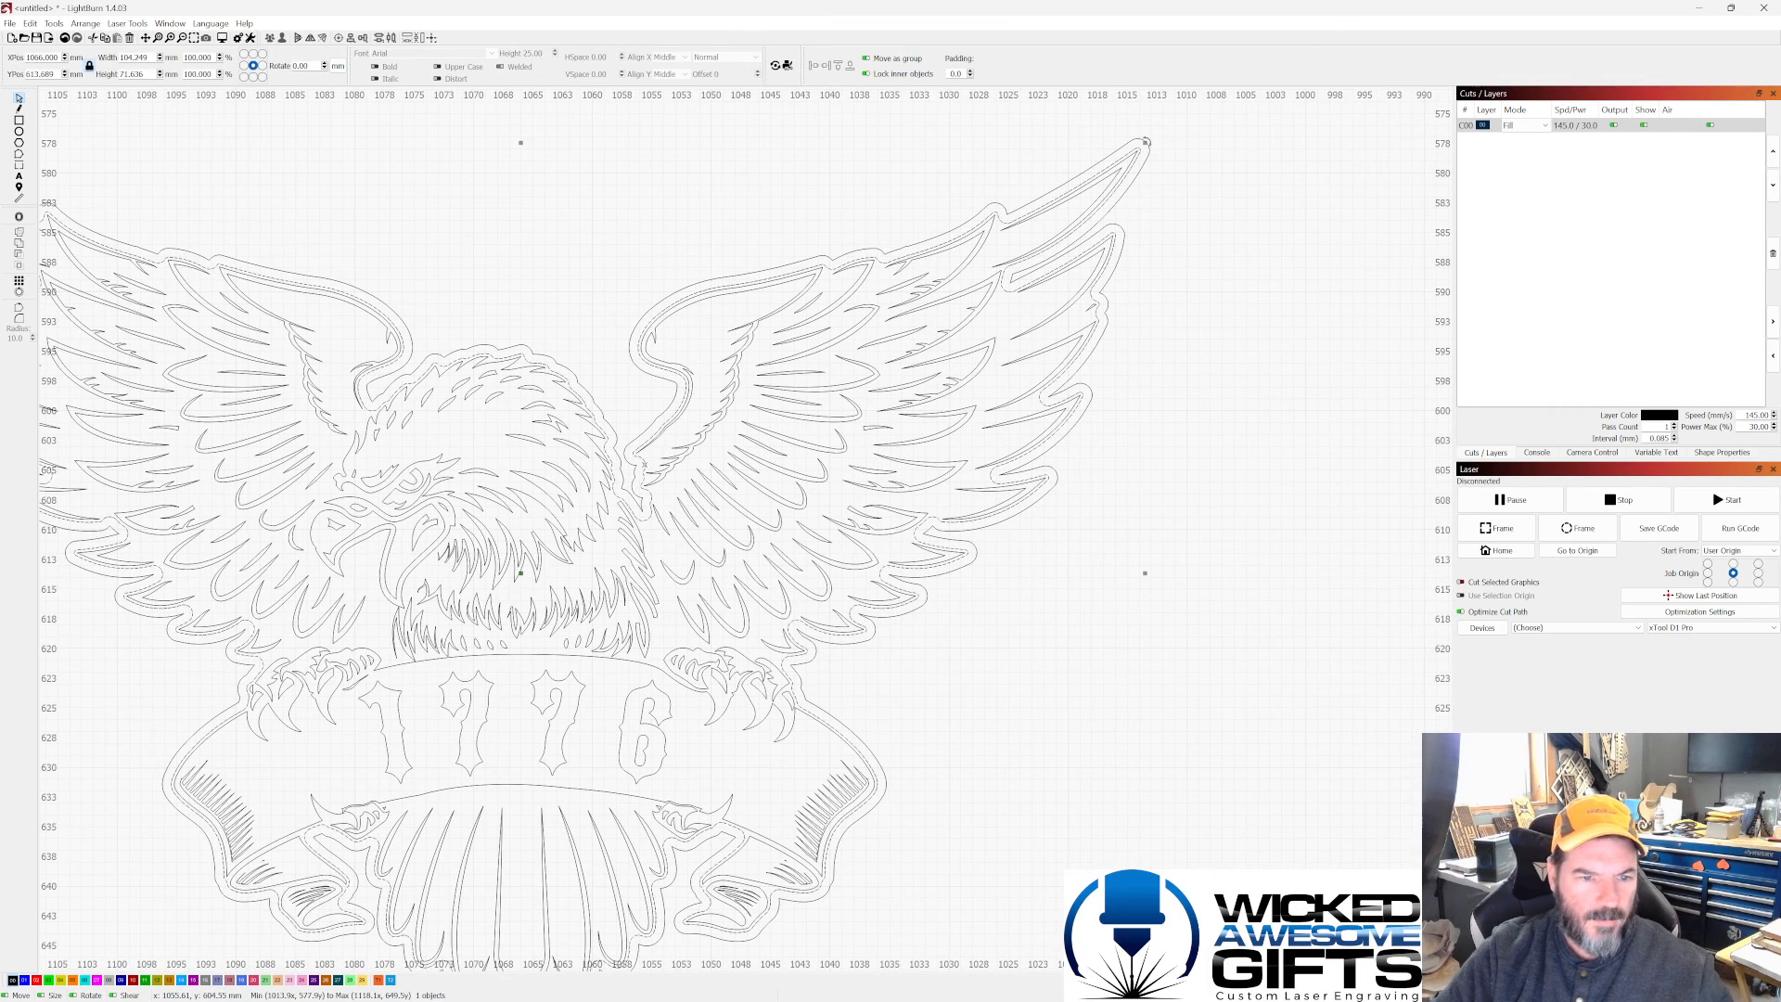
pyautogui.scroll(-3, 654, 409)
pyautogui.scroll(-1, 655, 409)
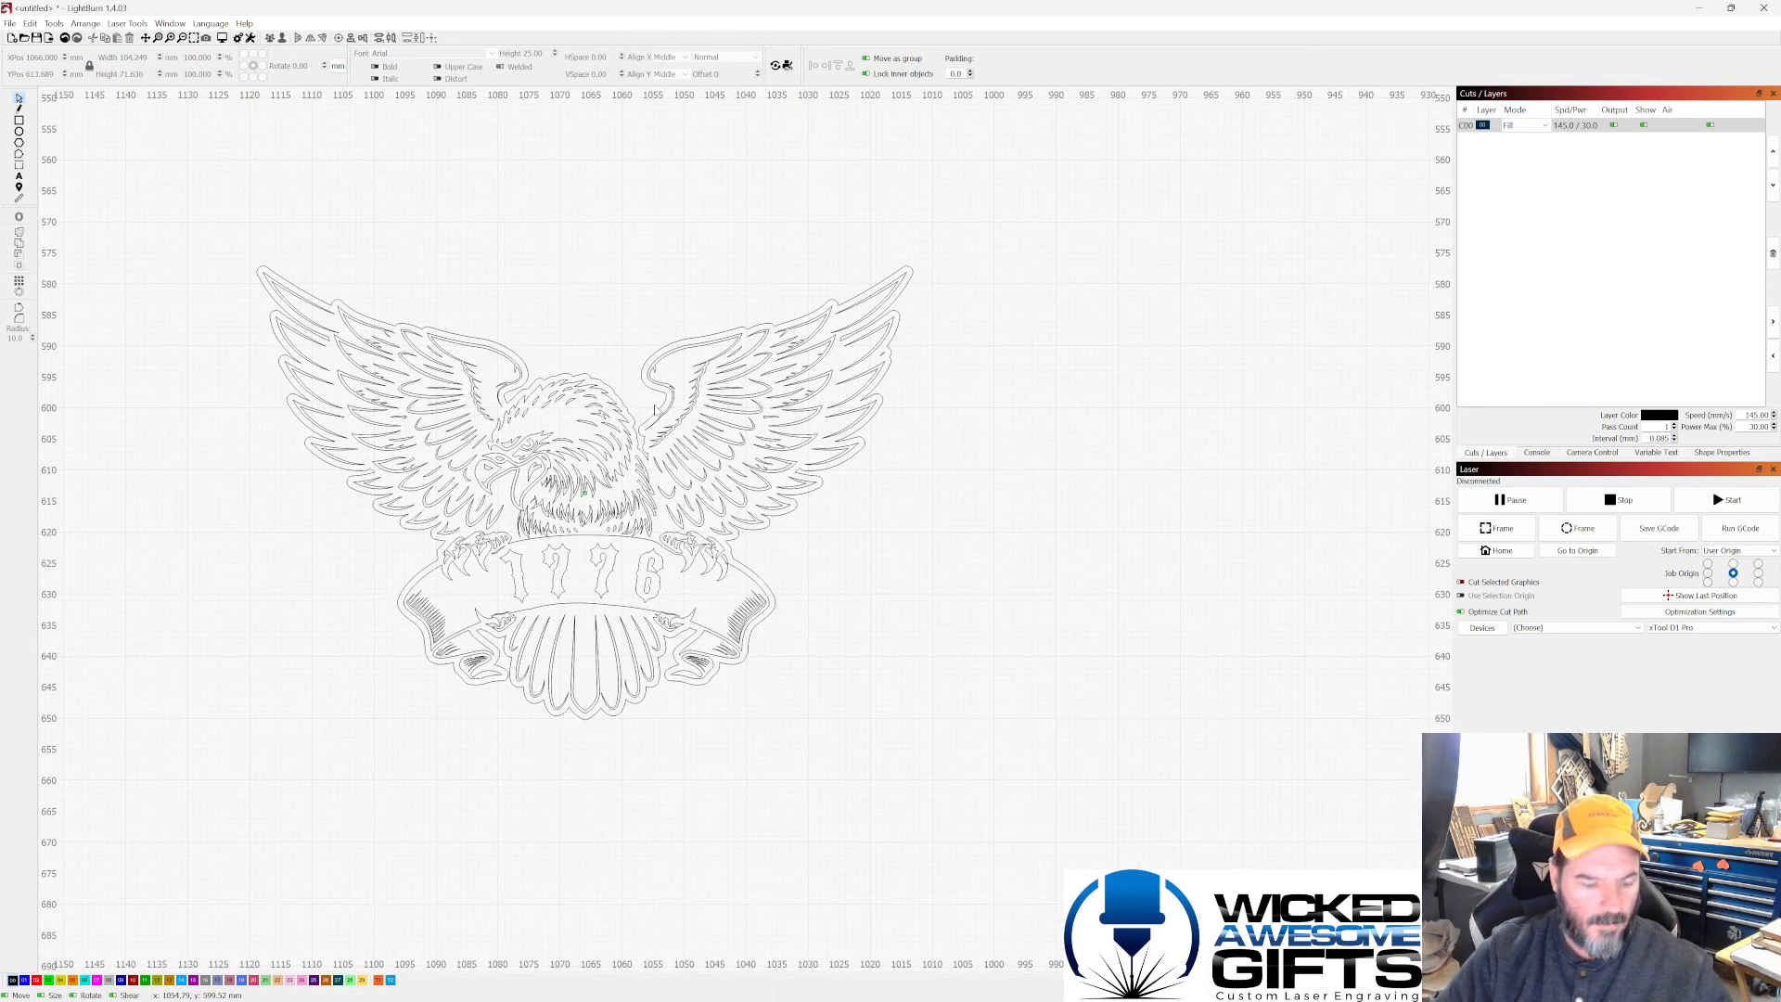
# Step: Preview the engraving with the restored outer outline in a maximized window, examine the thicker border, and close the preview
pyautogui.click(170, 24)
pyautogui.click(193, 59)
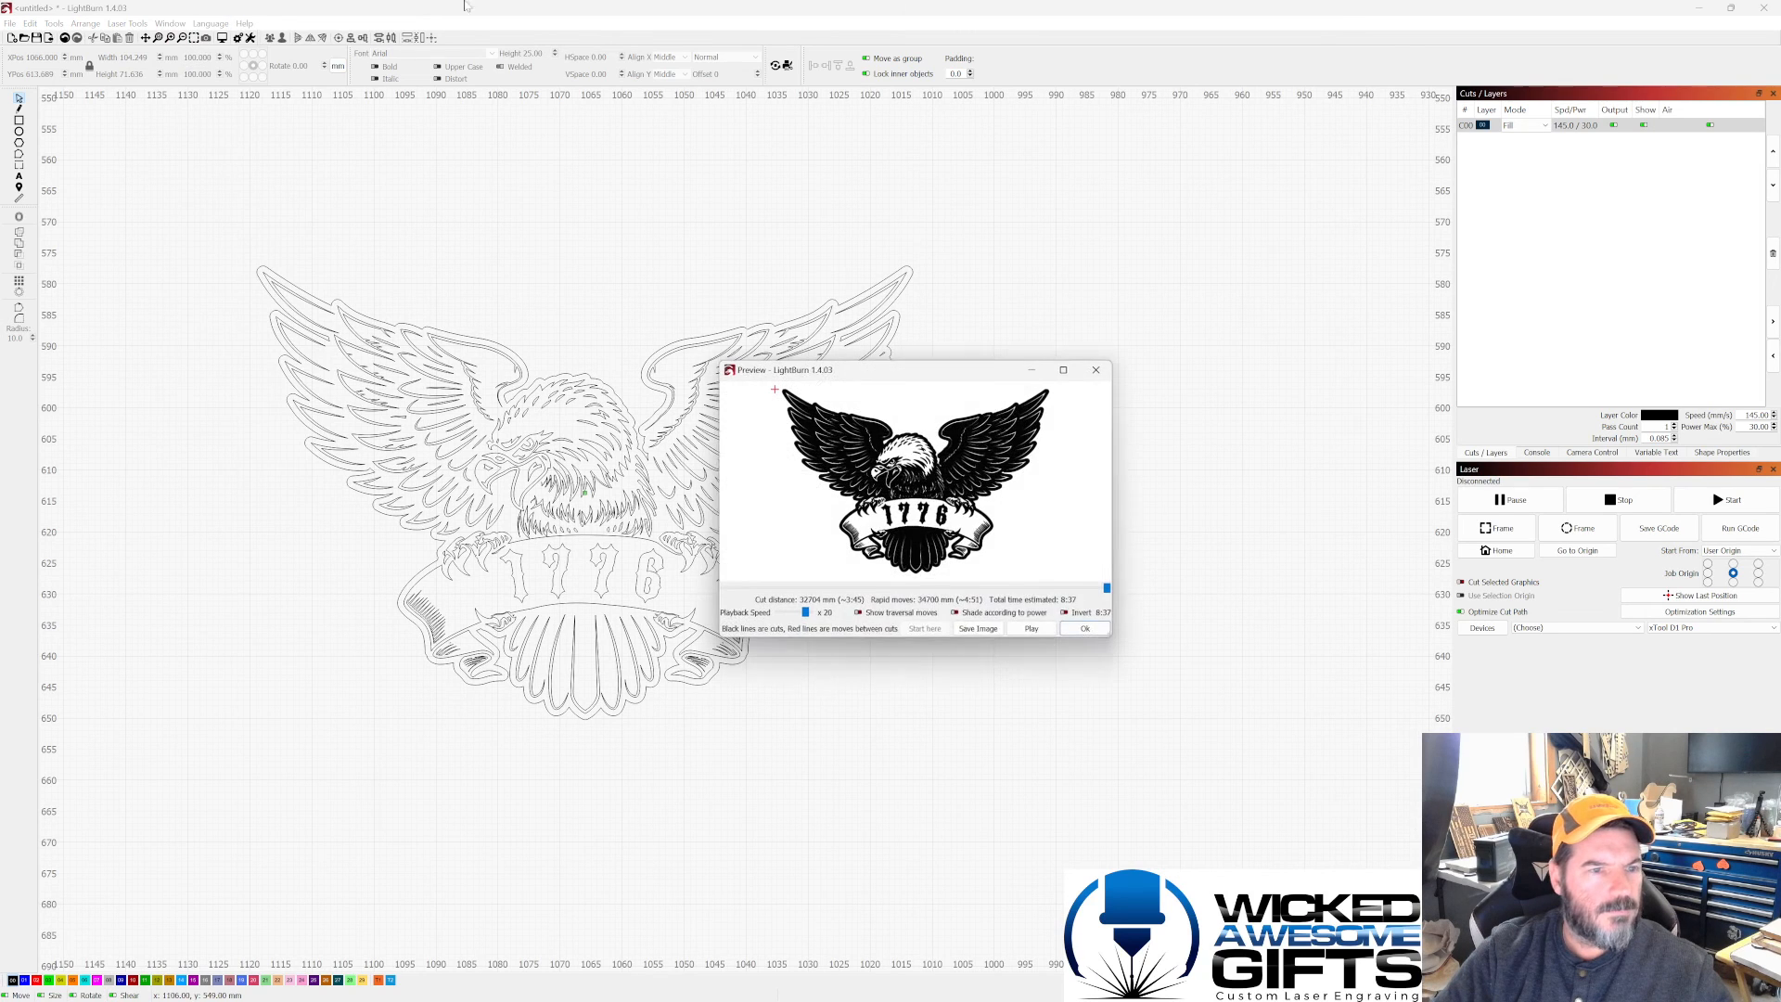
pyautogui.click(1065, 368)
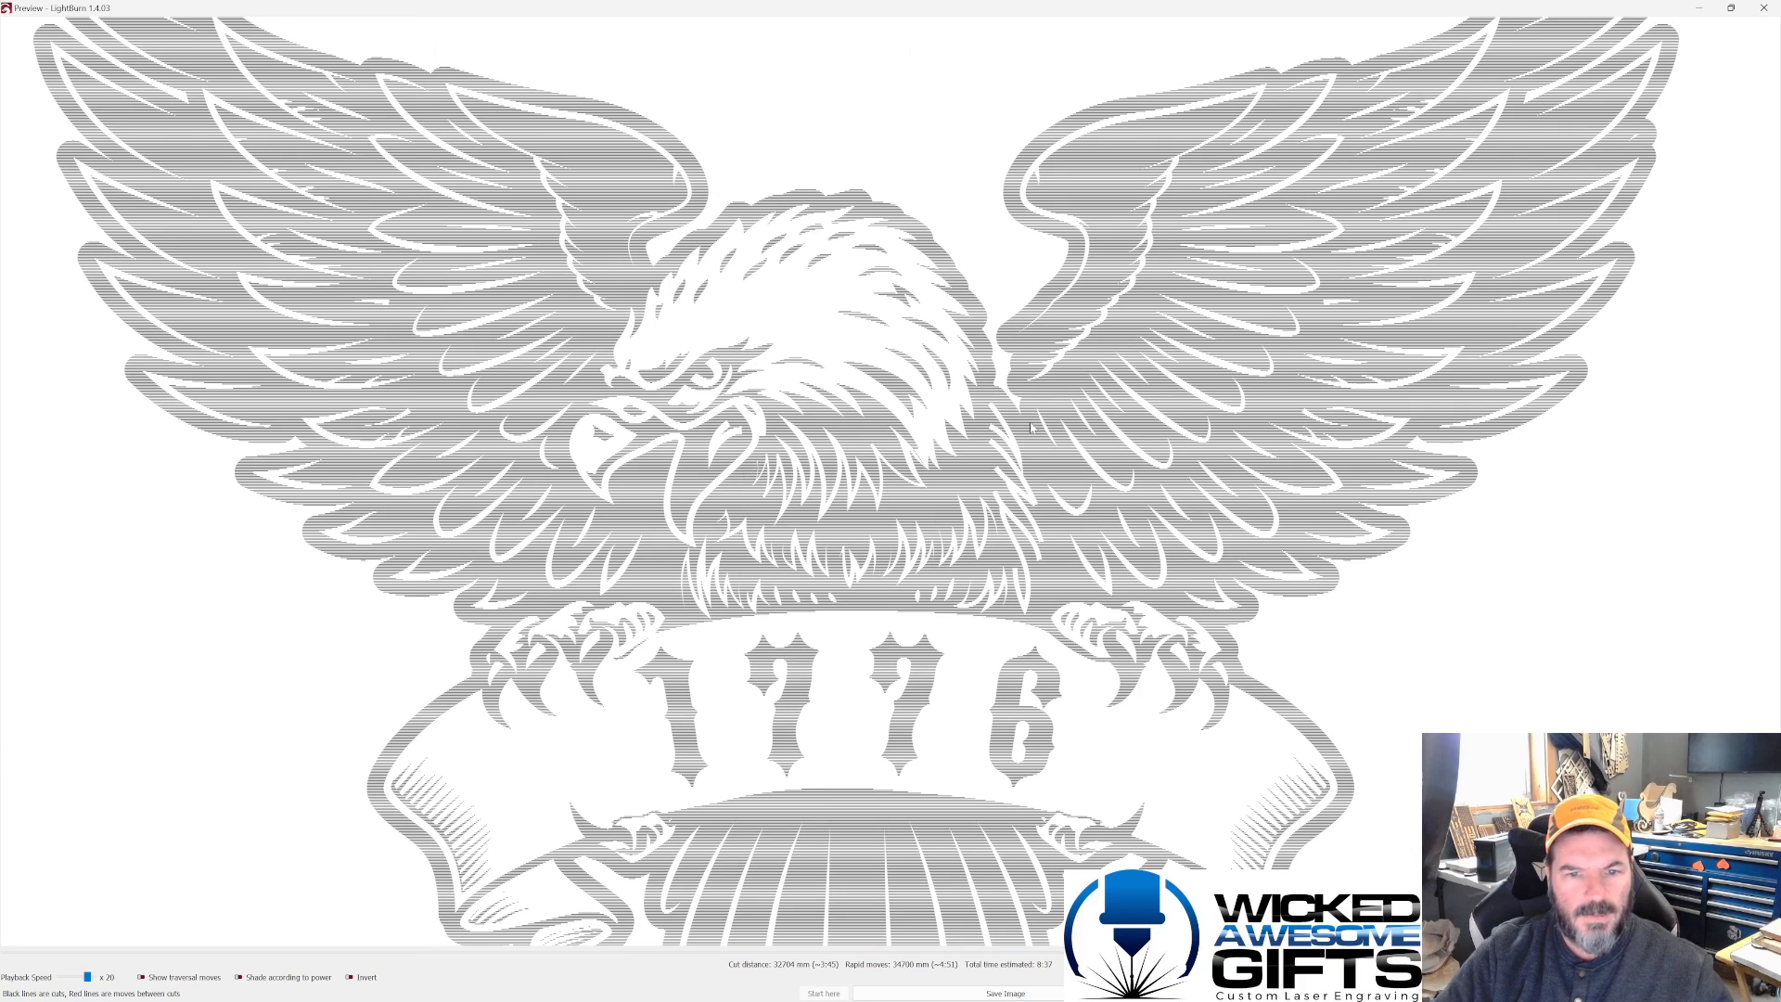
pyautogui.scroll(-3, 1000, 401)
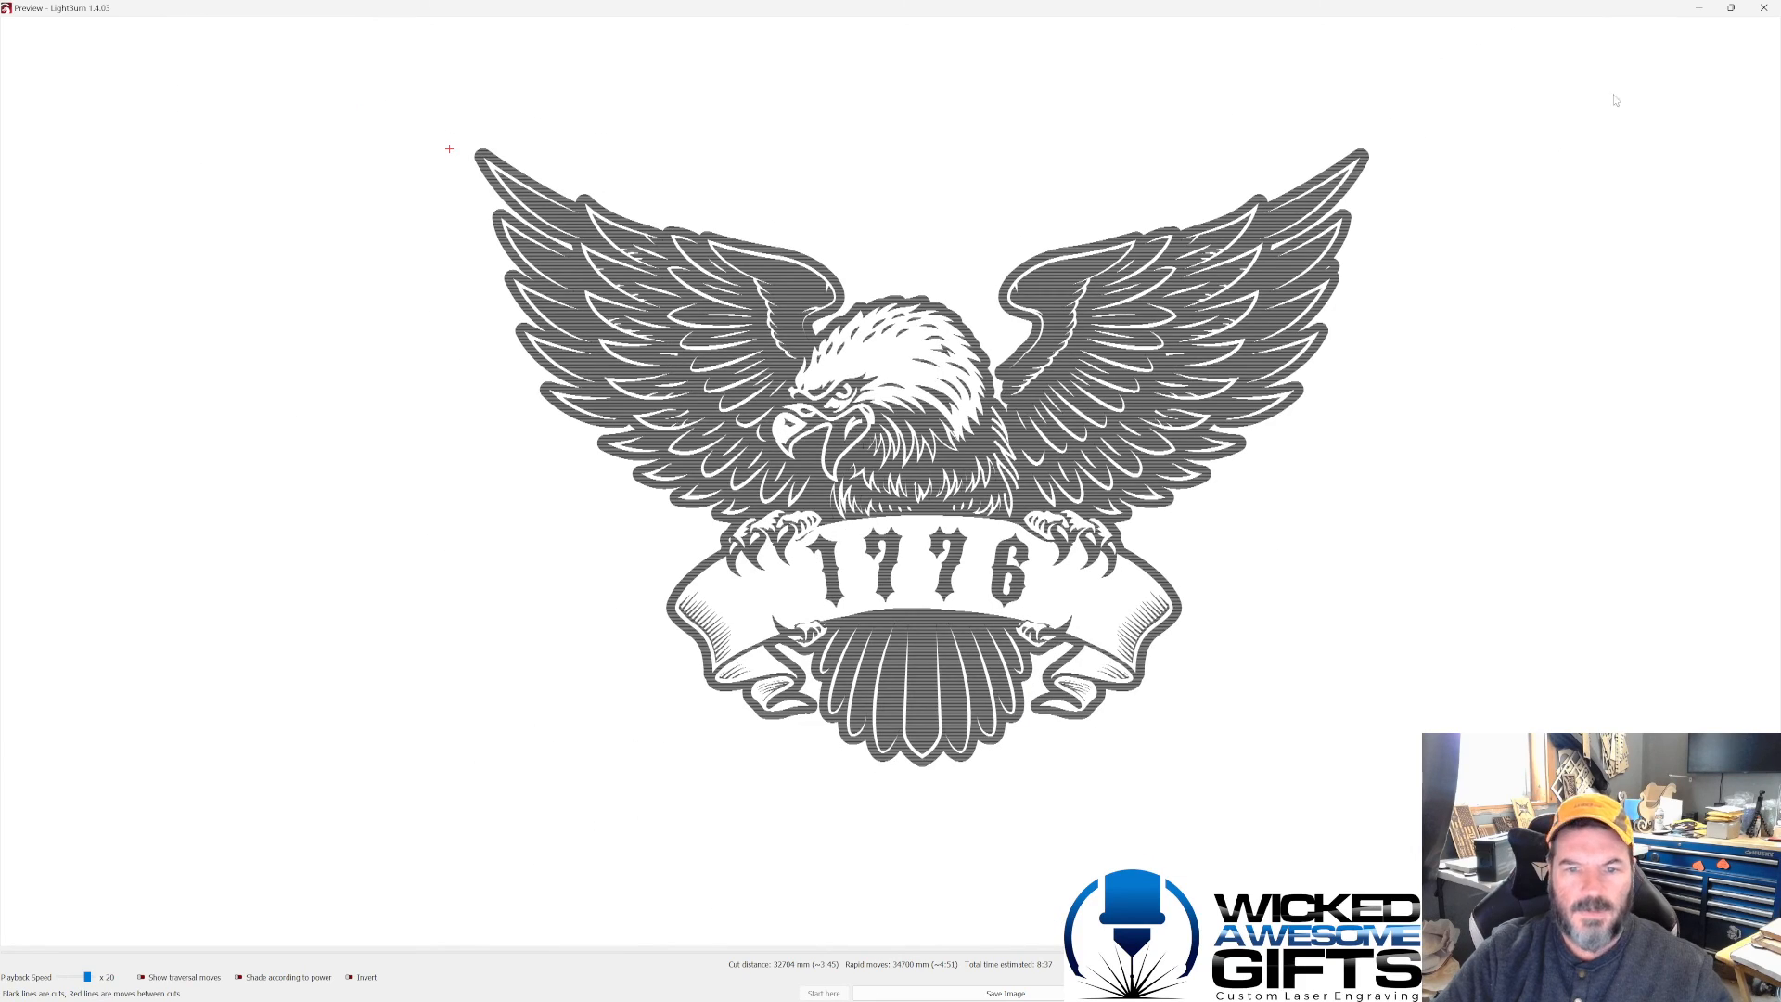
pyautogui.click(1763, 8)
# Step: Offset the silhouette outline outward by 0.25 mm with round corners, using outer shapes only
pyautogui.scroll(5, 588, 483)
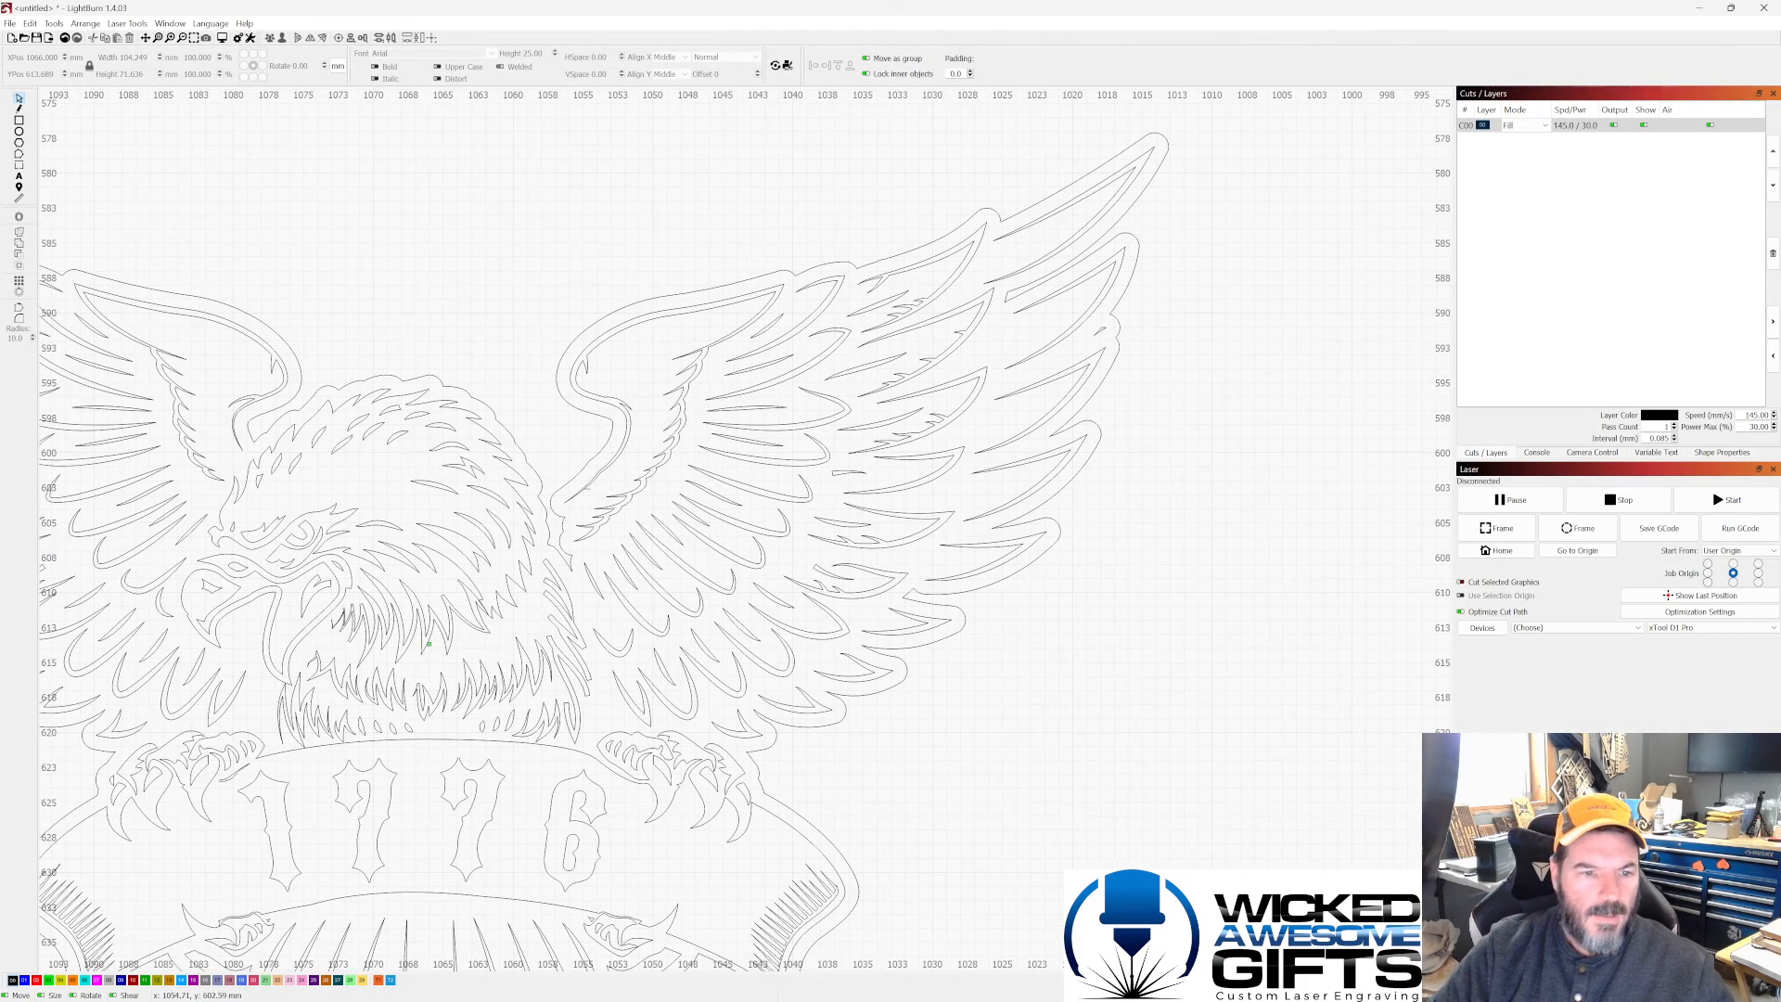
pyautogui.click(566, 501)
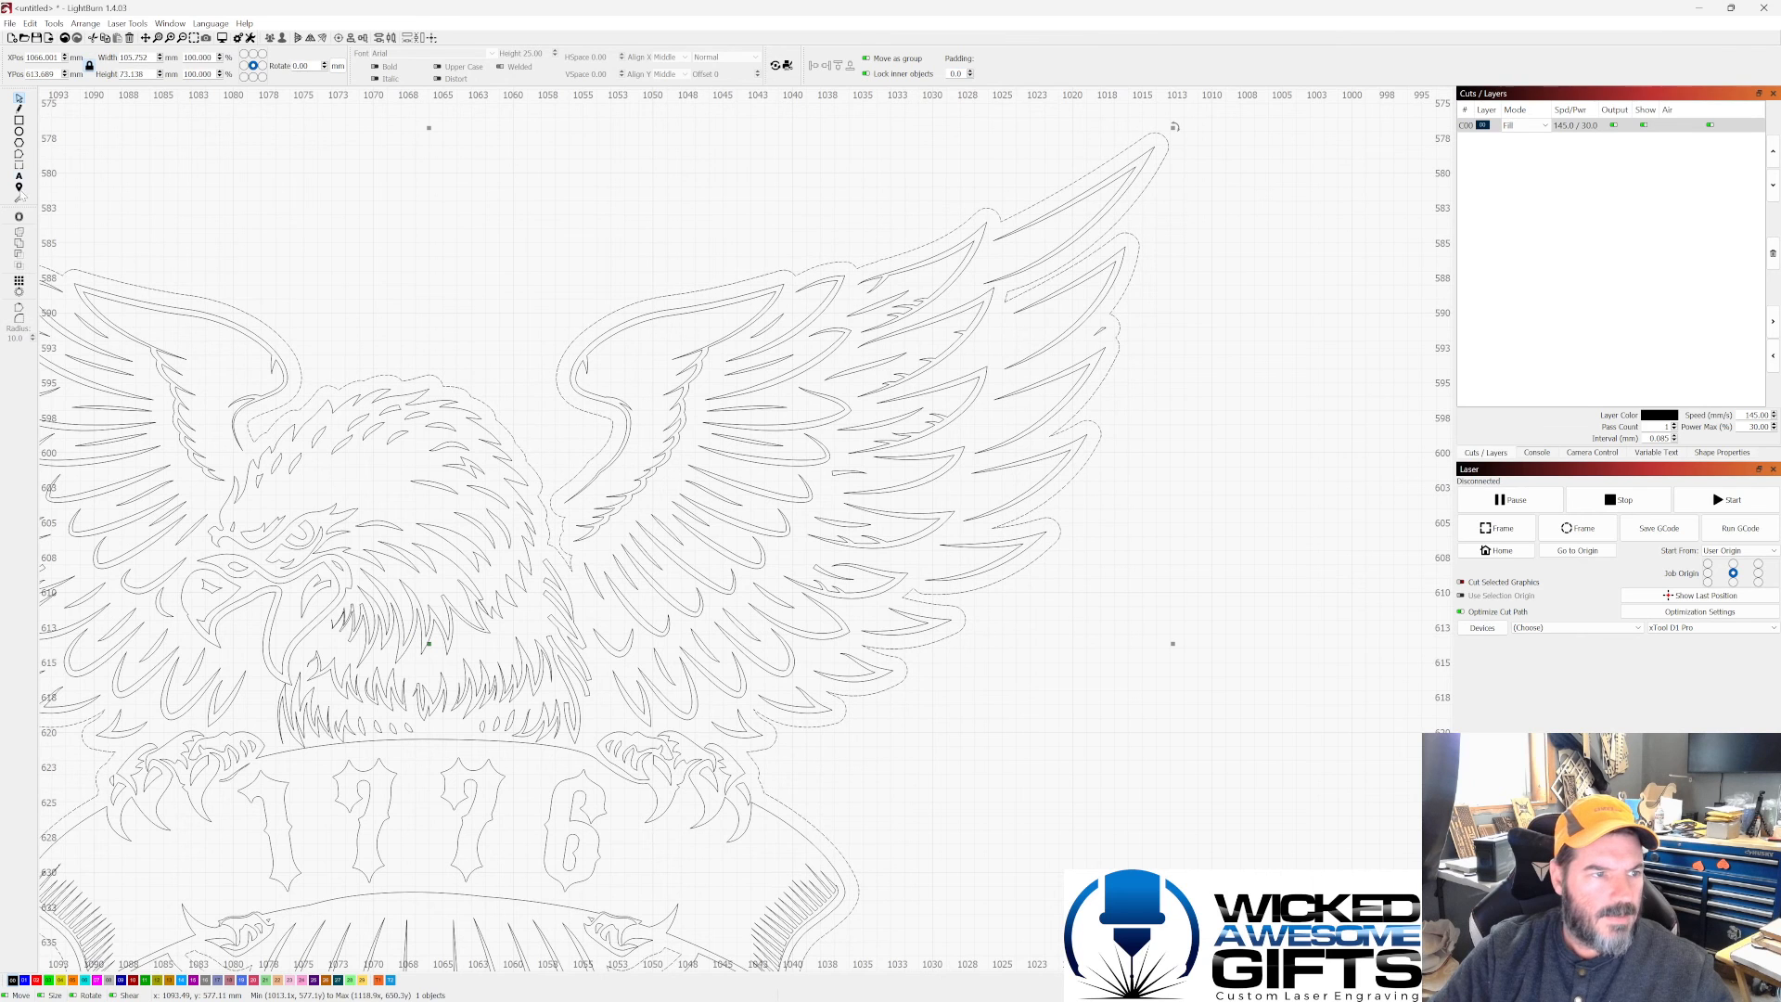
pyautogui.click(19, 218)
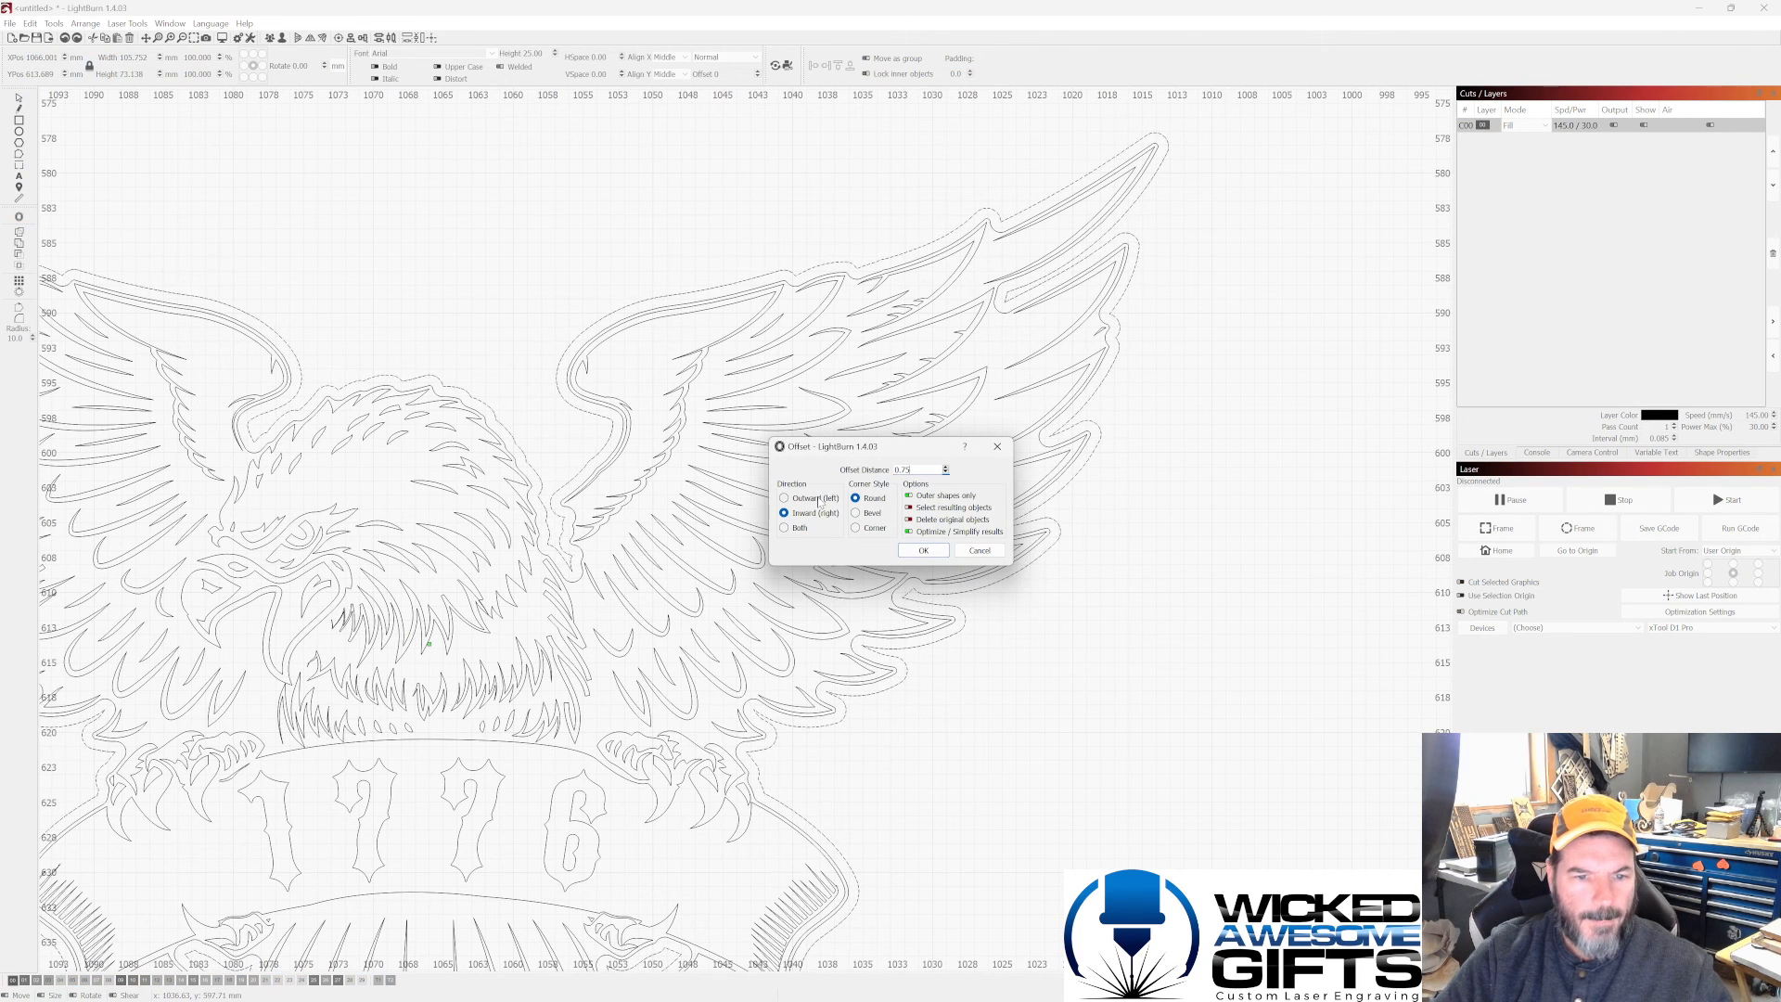
pyautogui.click(784, 499)
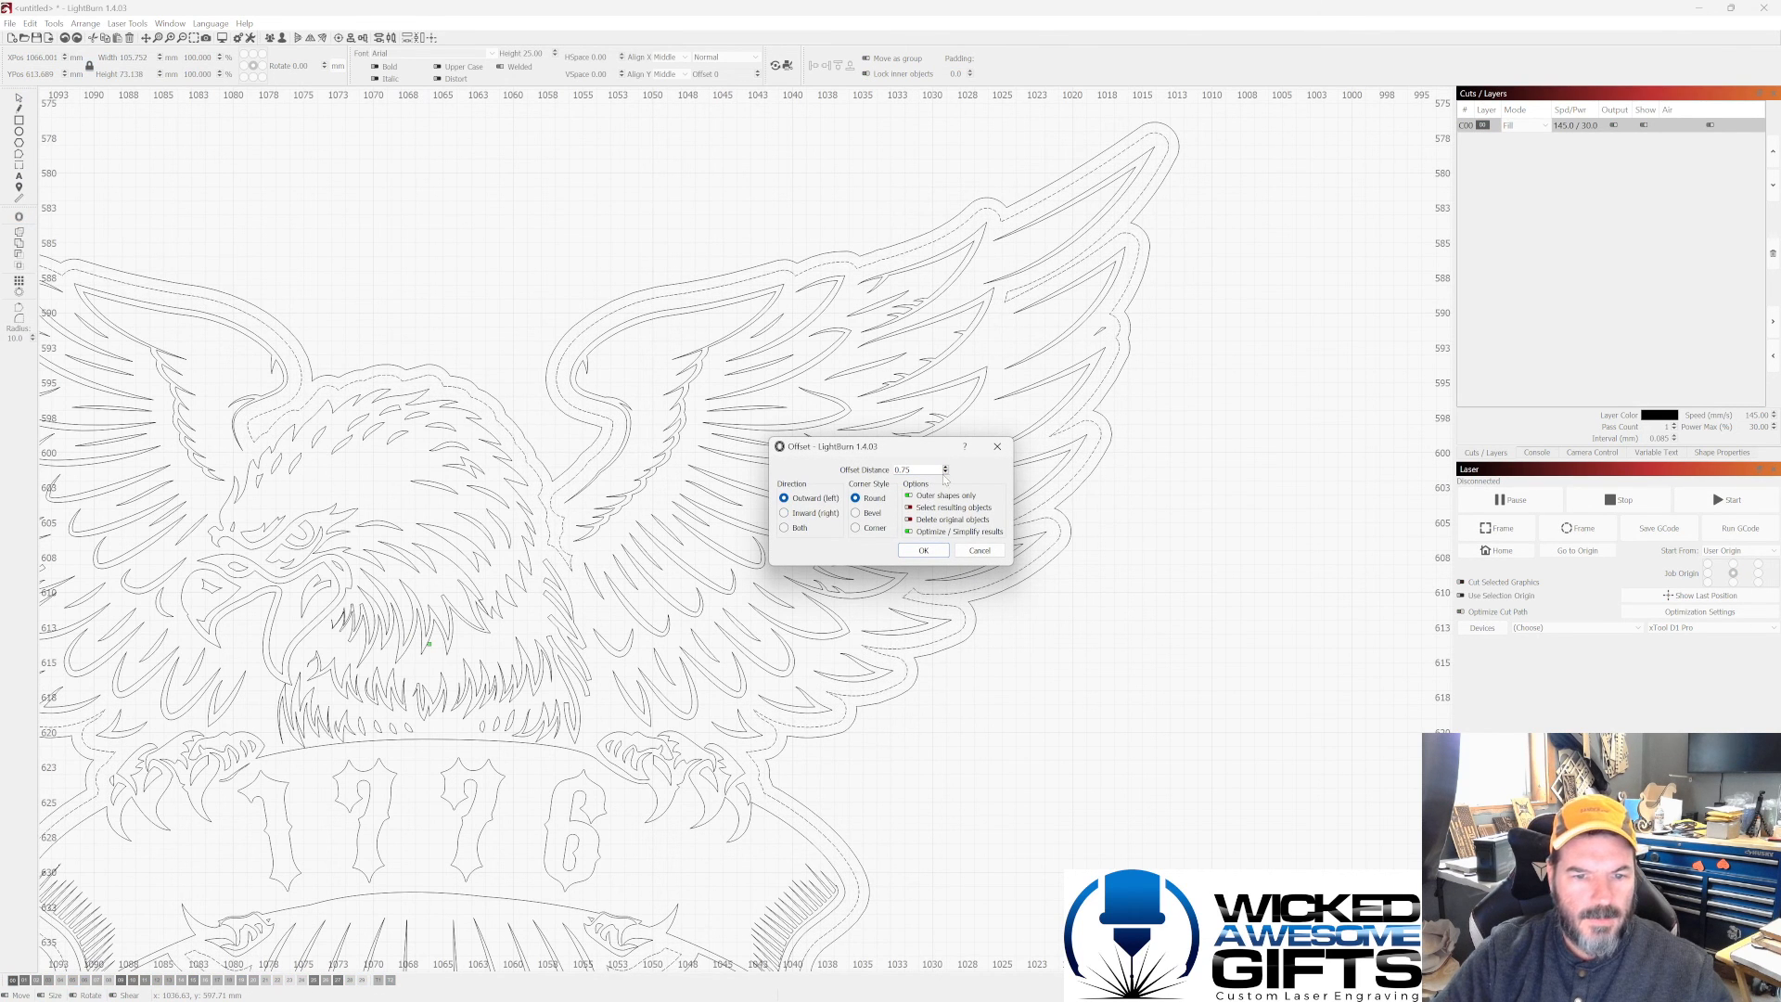
pyautogui.doubleClick(898, 470)
pyautogui.write('.25')
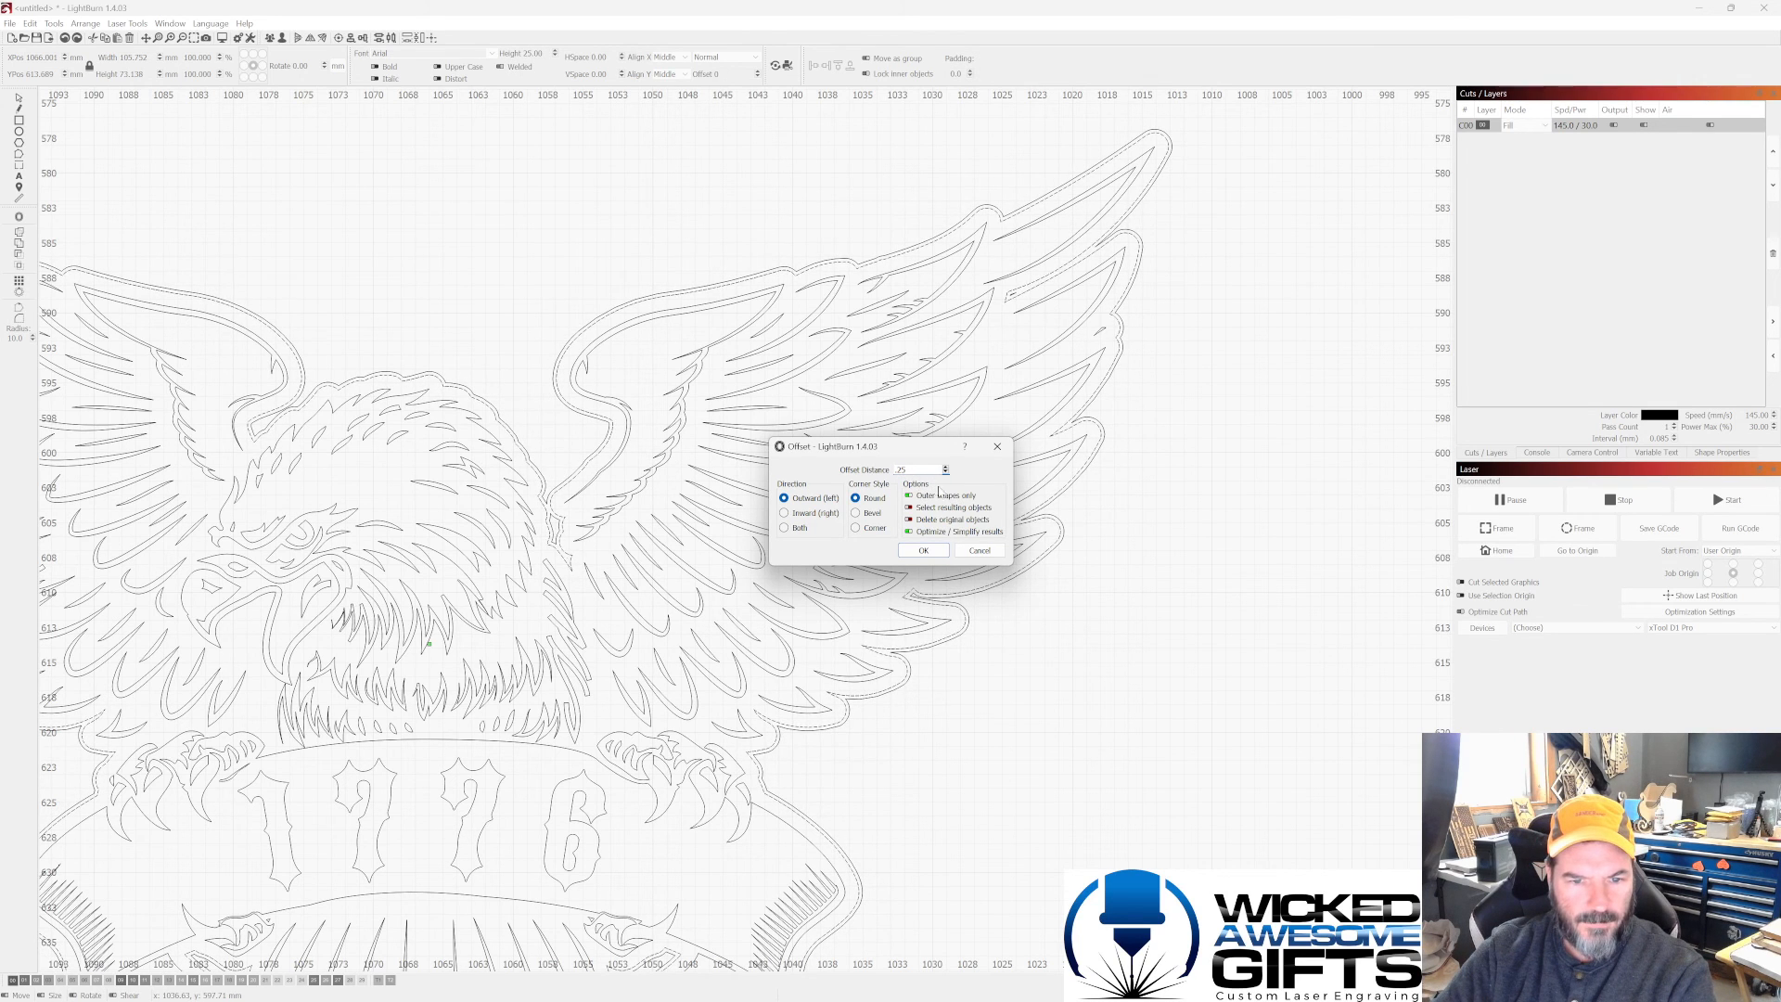
pyautogui.click(925, 549)
# Step: Delete the previous silhouette outline that lies inside the new 0.25 mm outward offset
pyautogui.scroll(-2, 847, 529)
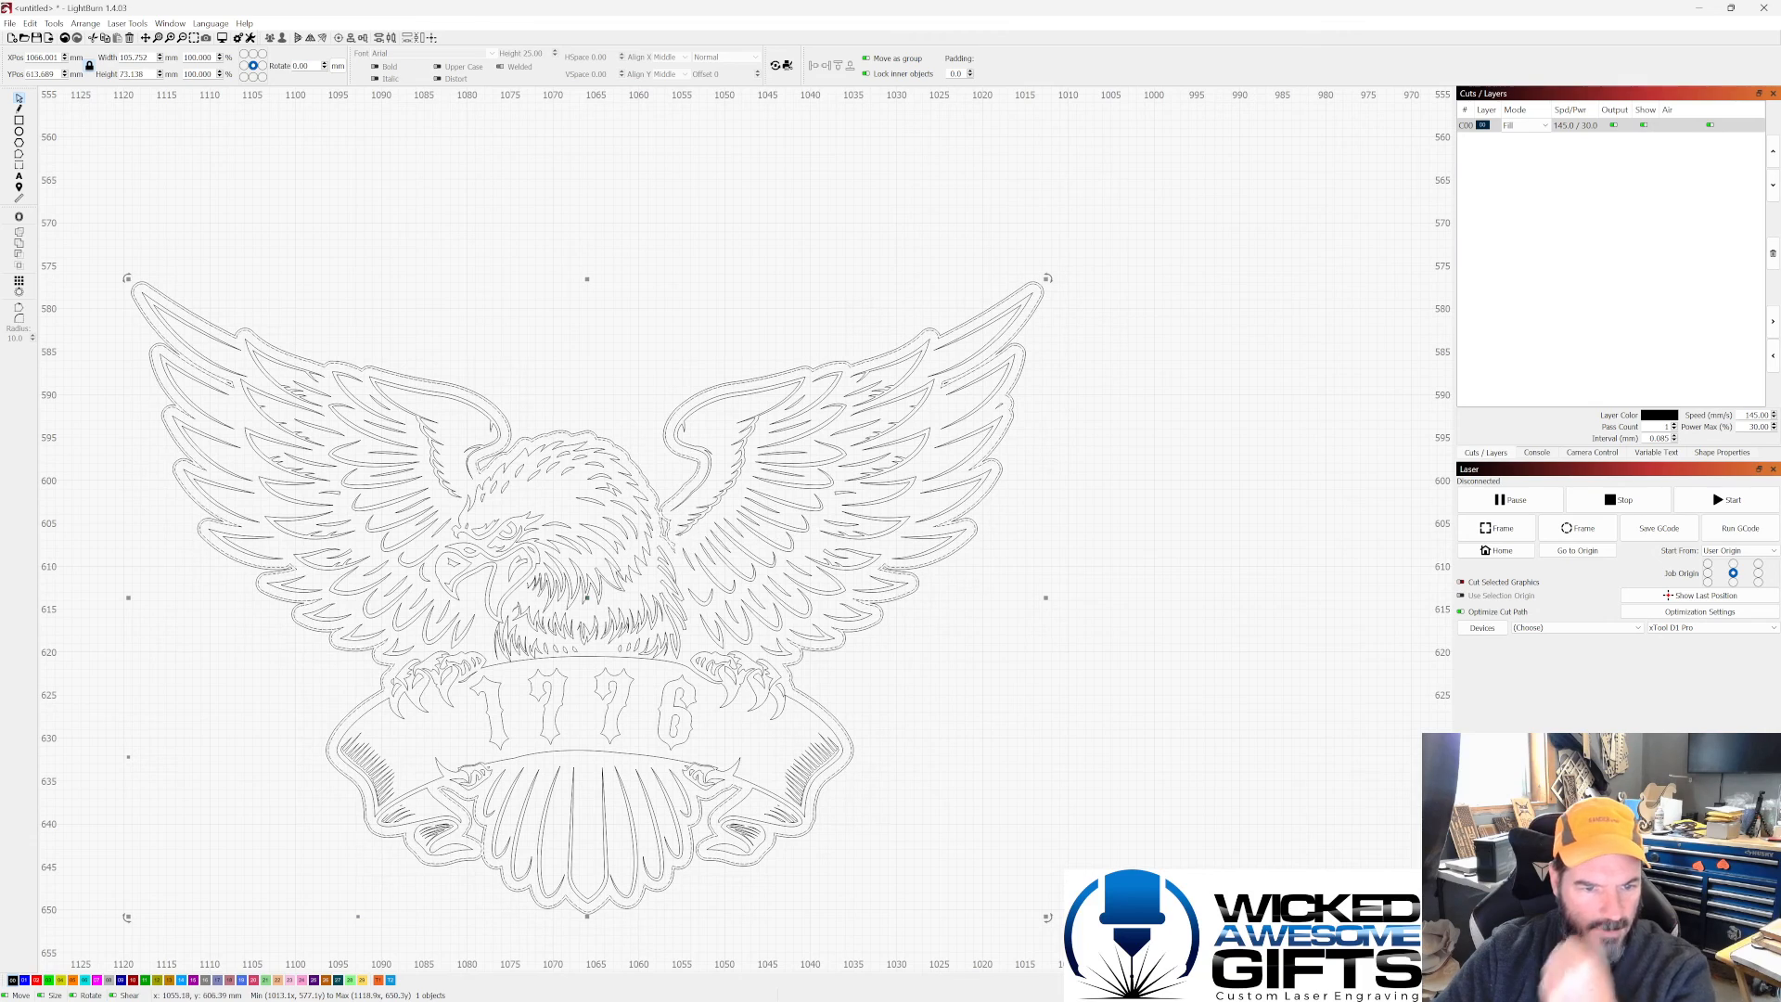
pyautogui.scroll(3, 649, 518)
pyautogui.scroll(3, 650, 517)
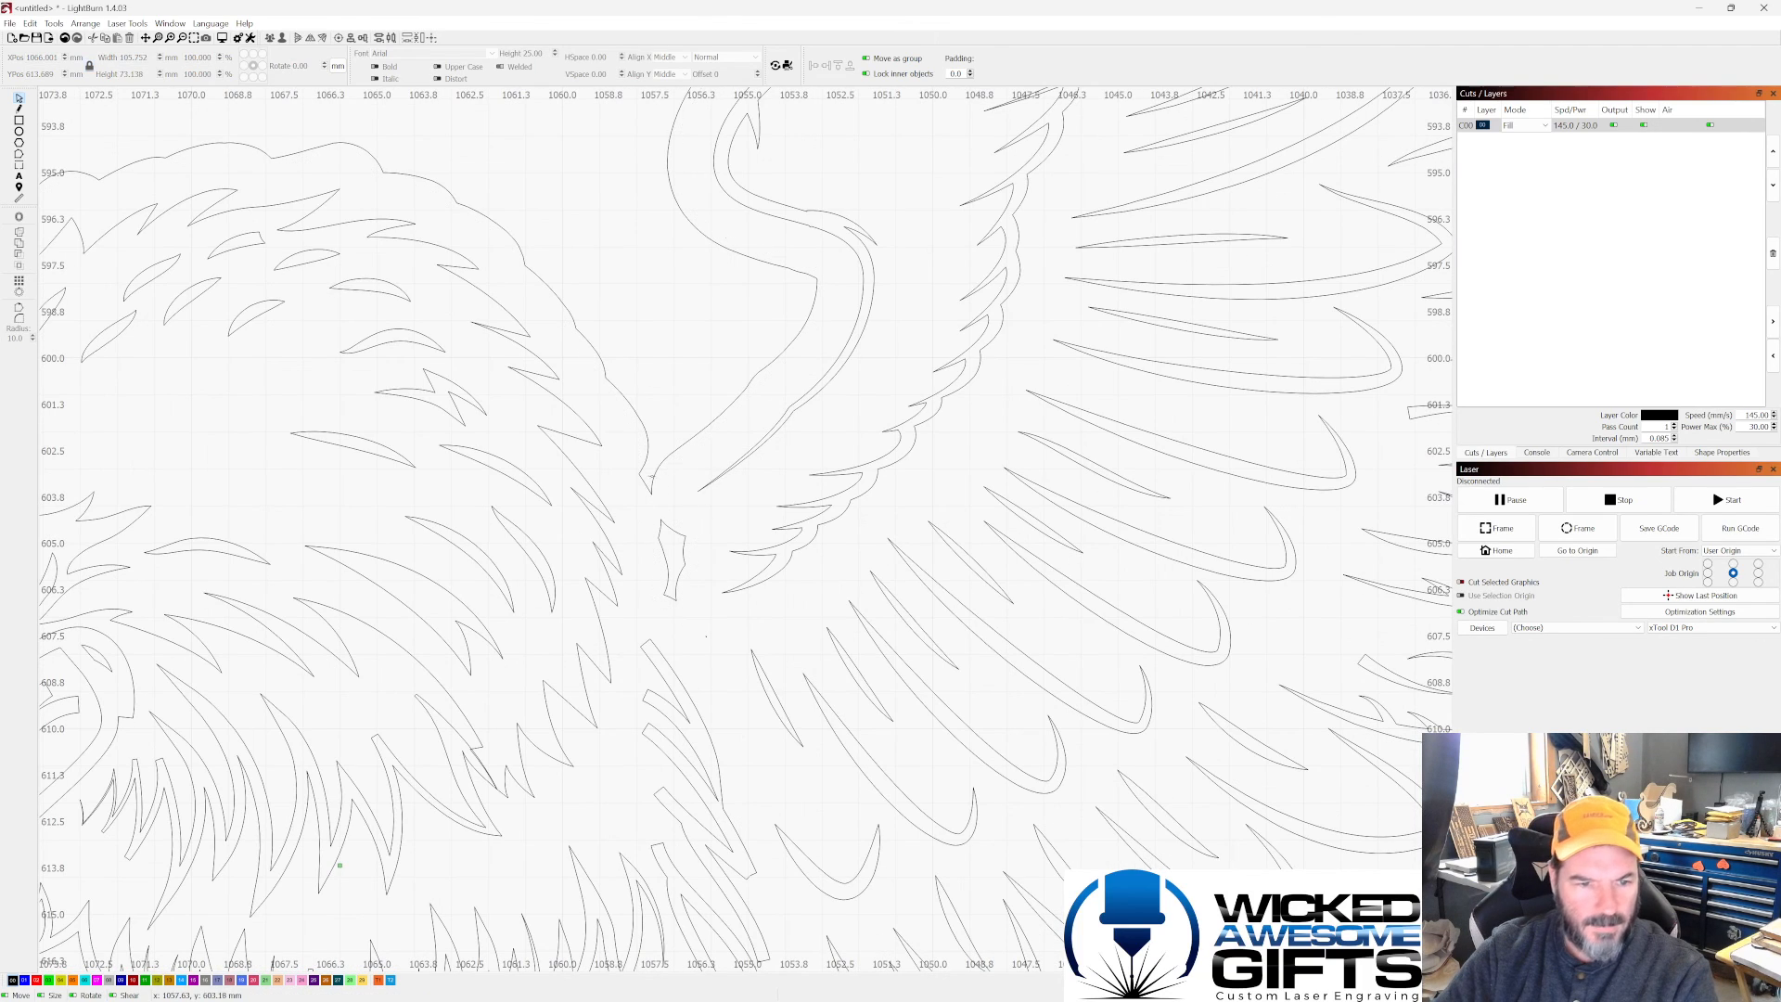
# Step: Ungroup the new offset outline and delete the small stray shape between the eagle's neck and wing
pyautogui.click(662, 521)
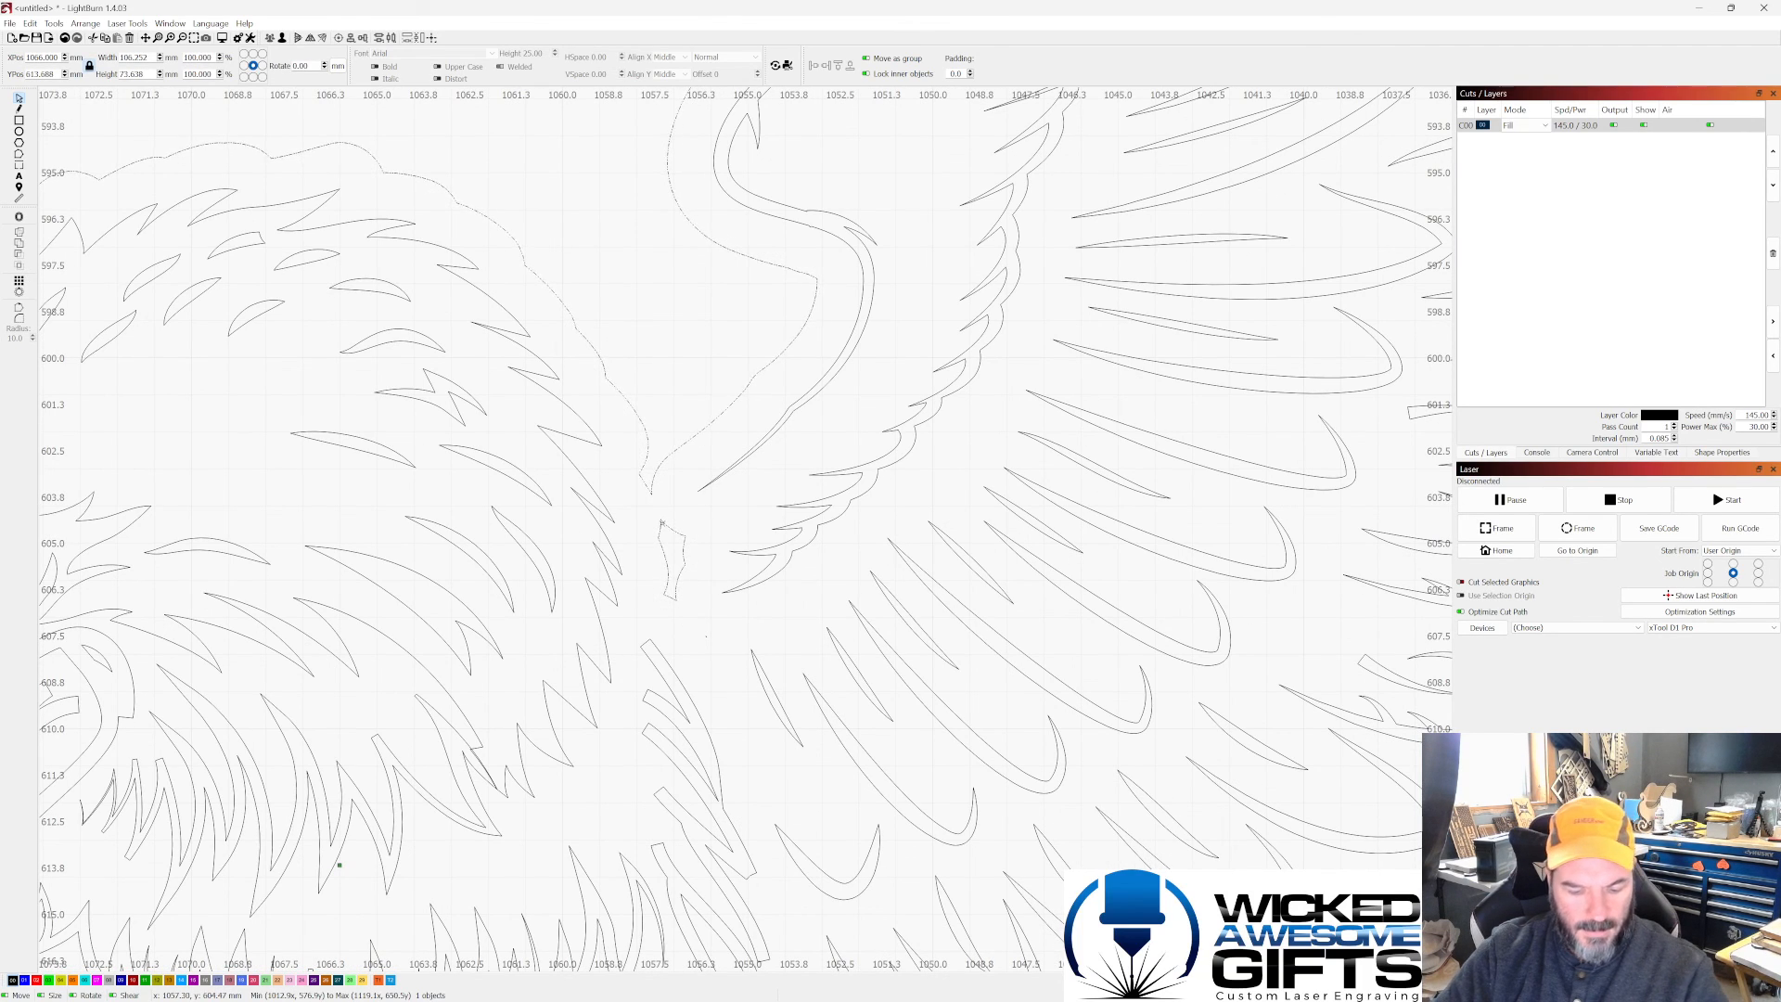
pyautogui.hotkey('ctrl', 'u')
pyautogui.click(668, 510)
pyautogui.click(662, 525)
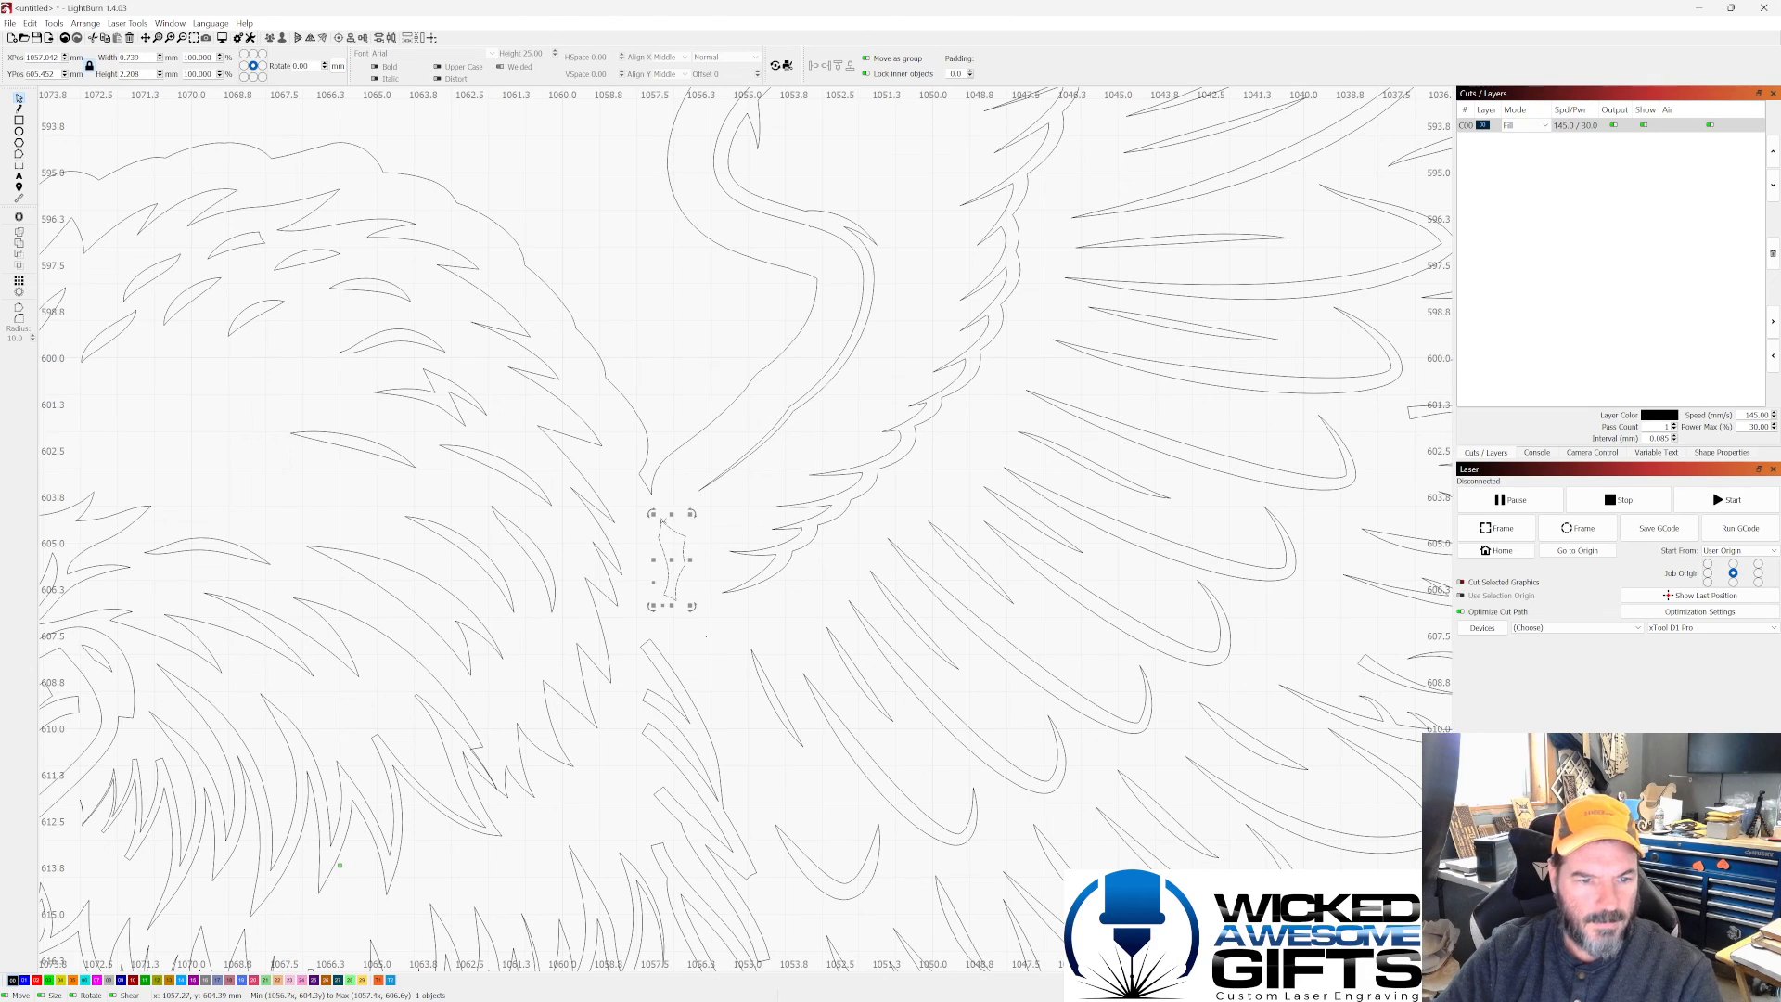
pyautogui.press('Delete')
# Step: Preview the engraving with the widened border in a maximized window, examine the area around the head and wings, and close the preview
pyautogui.scroll(-4, 679, 512)
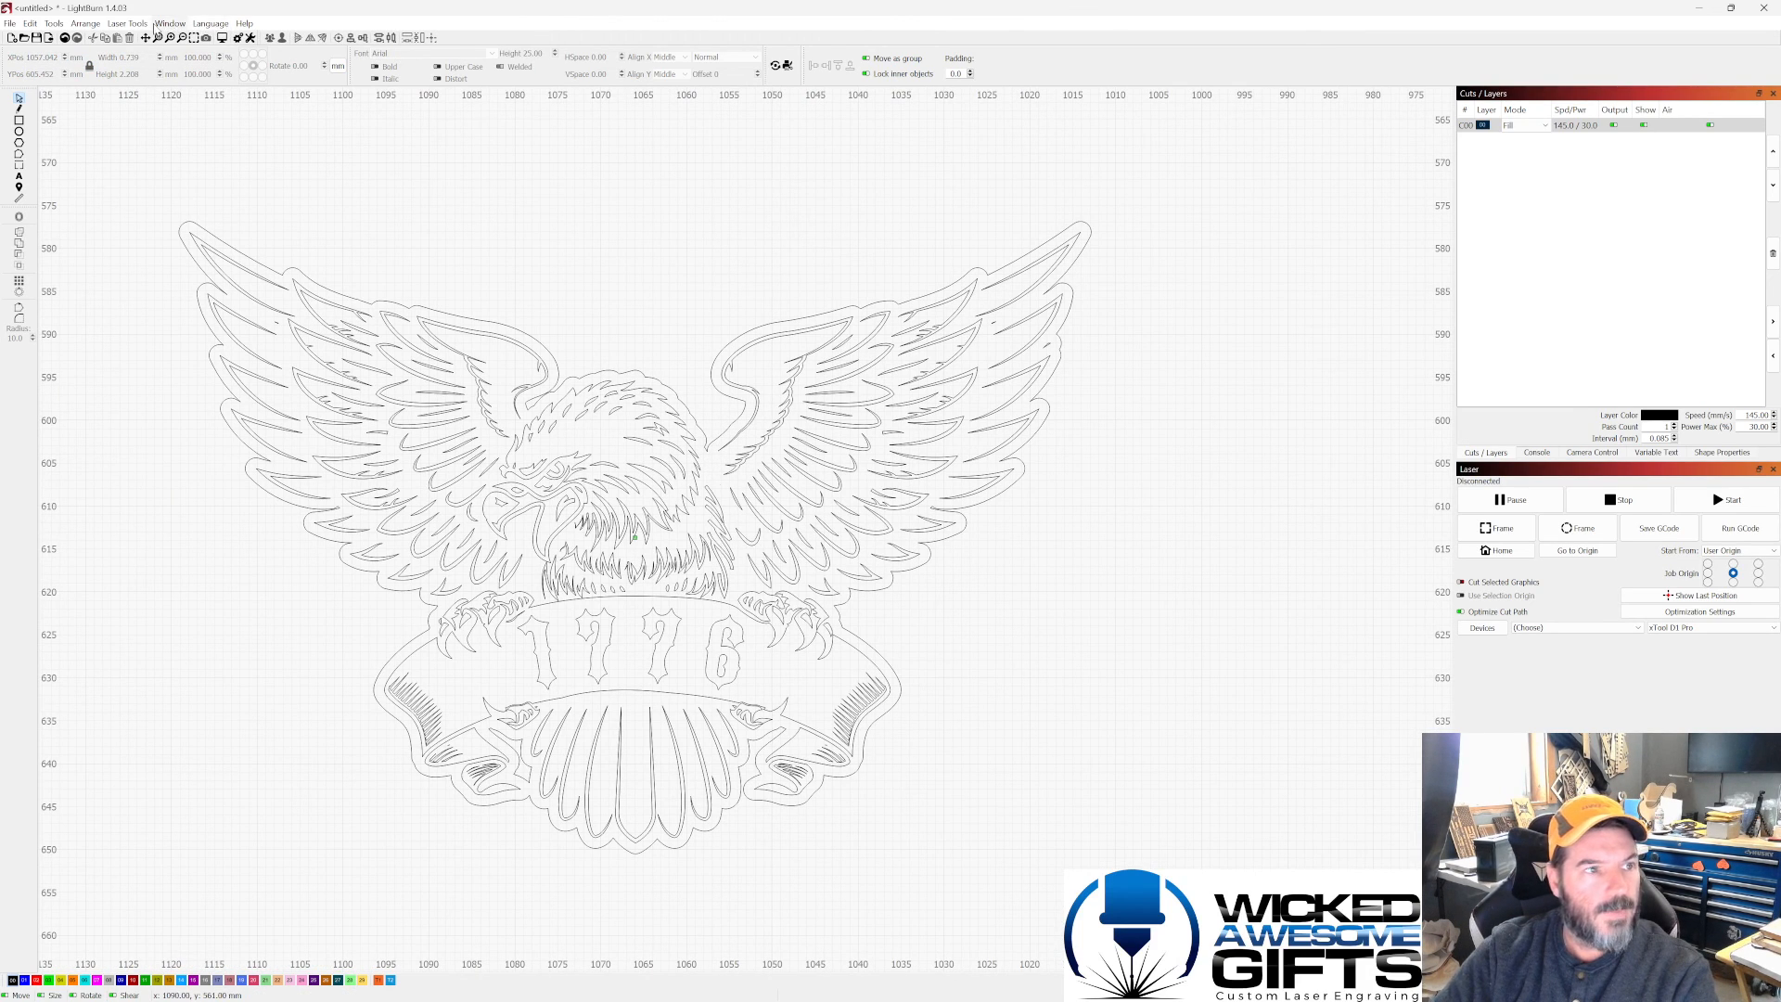
pyautogui.click(170, 23)
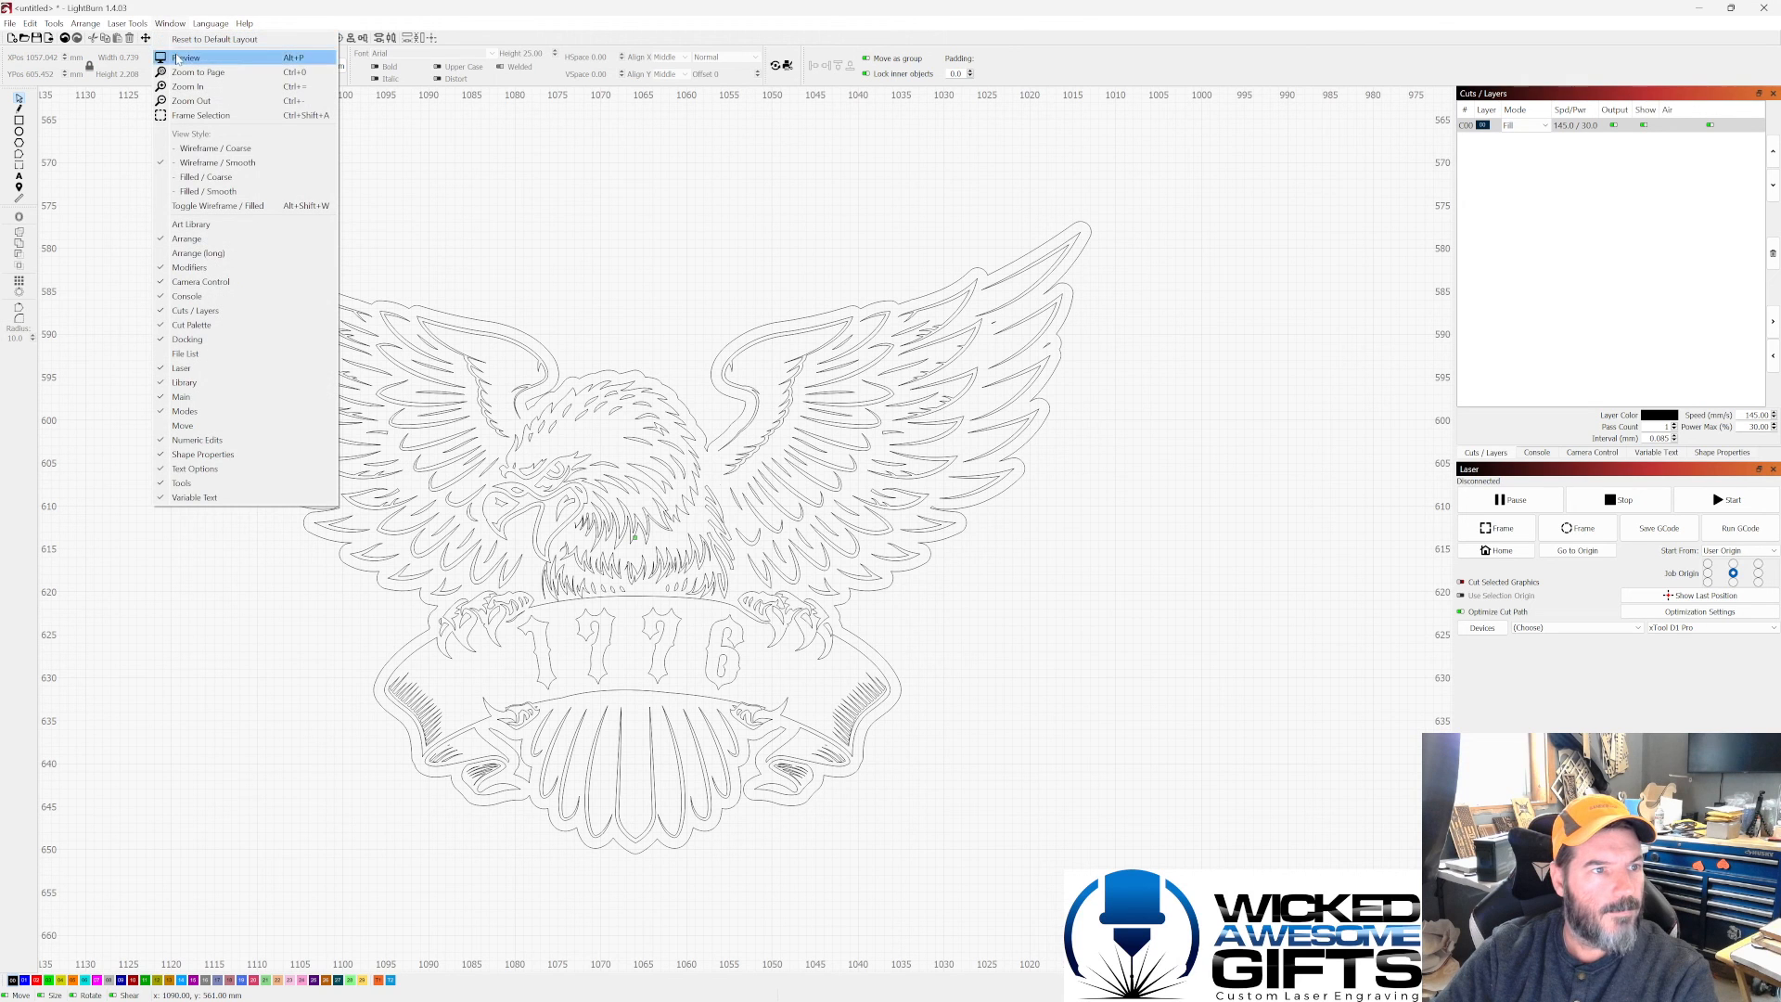
pyautogui.click(200, 56)
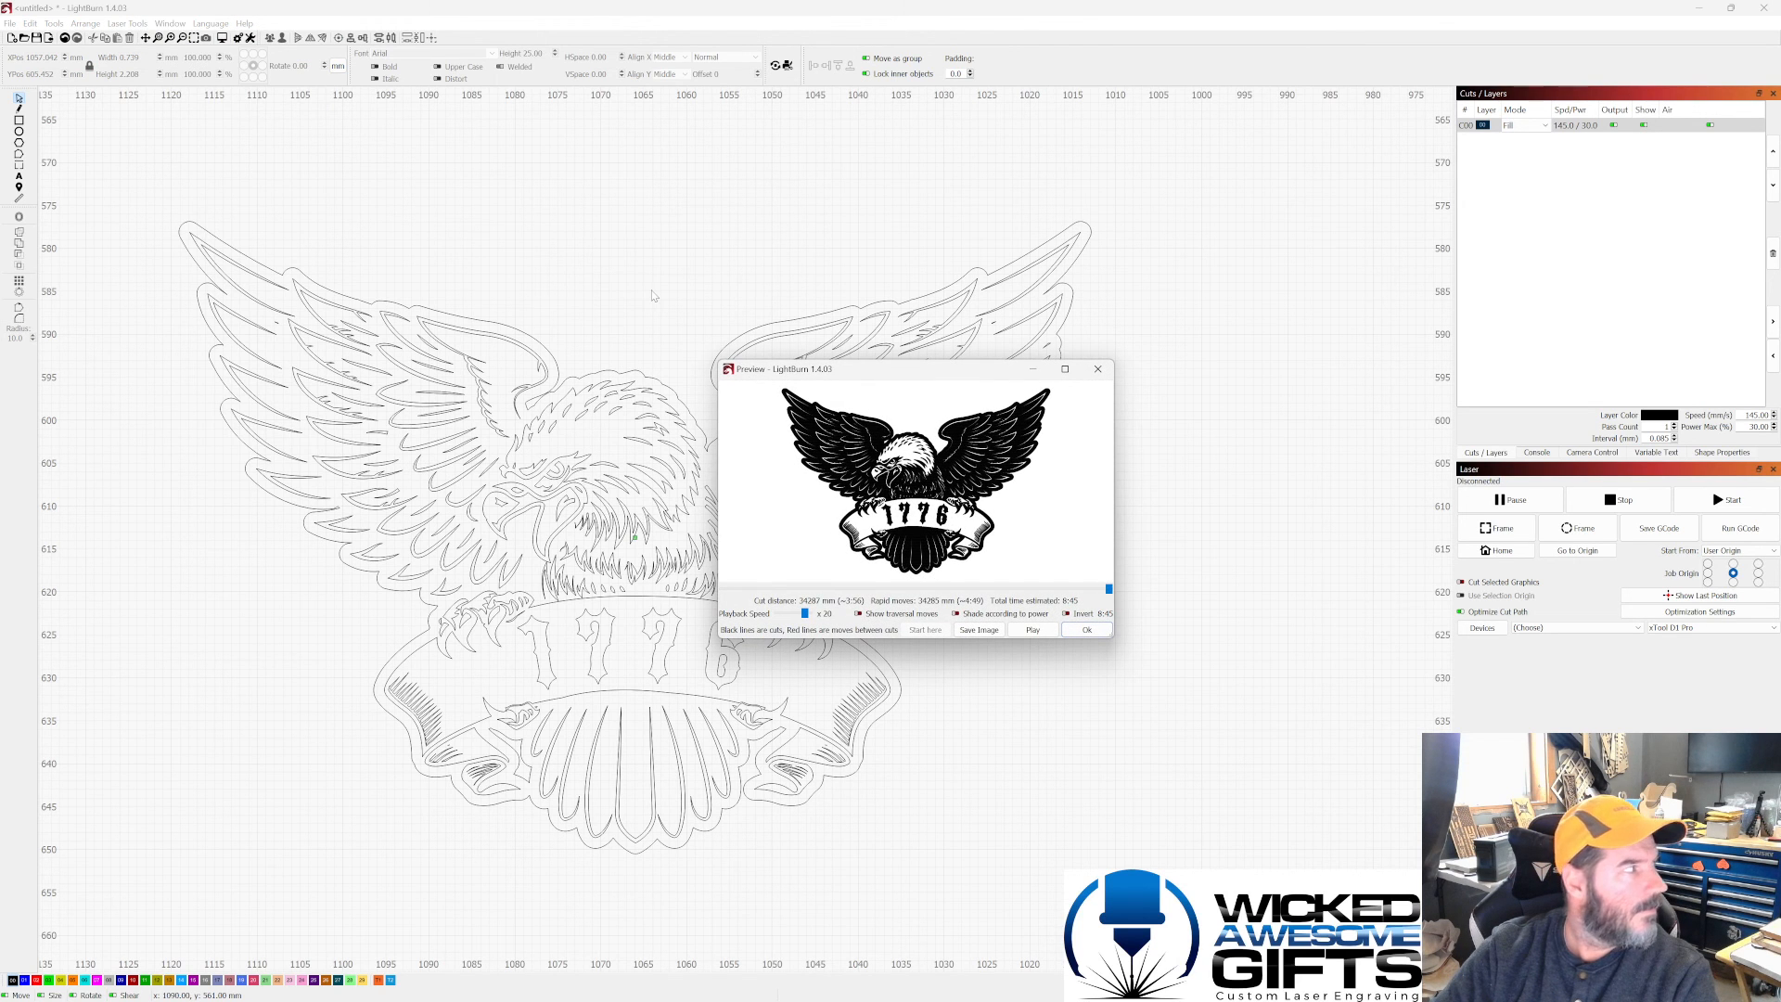
pyautogui.click(1065, 369)
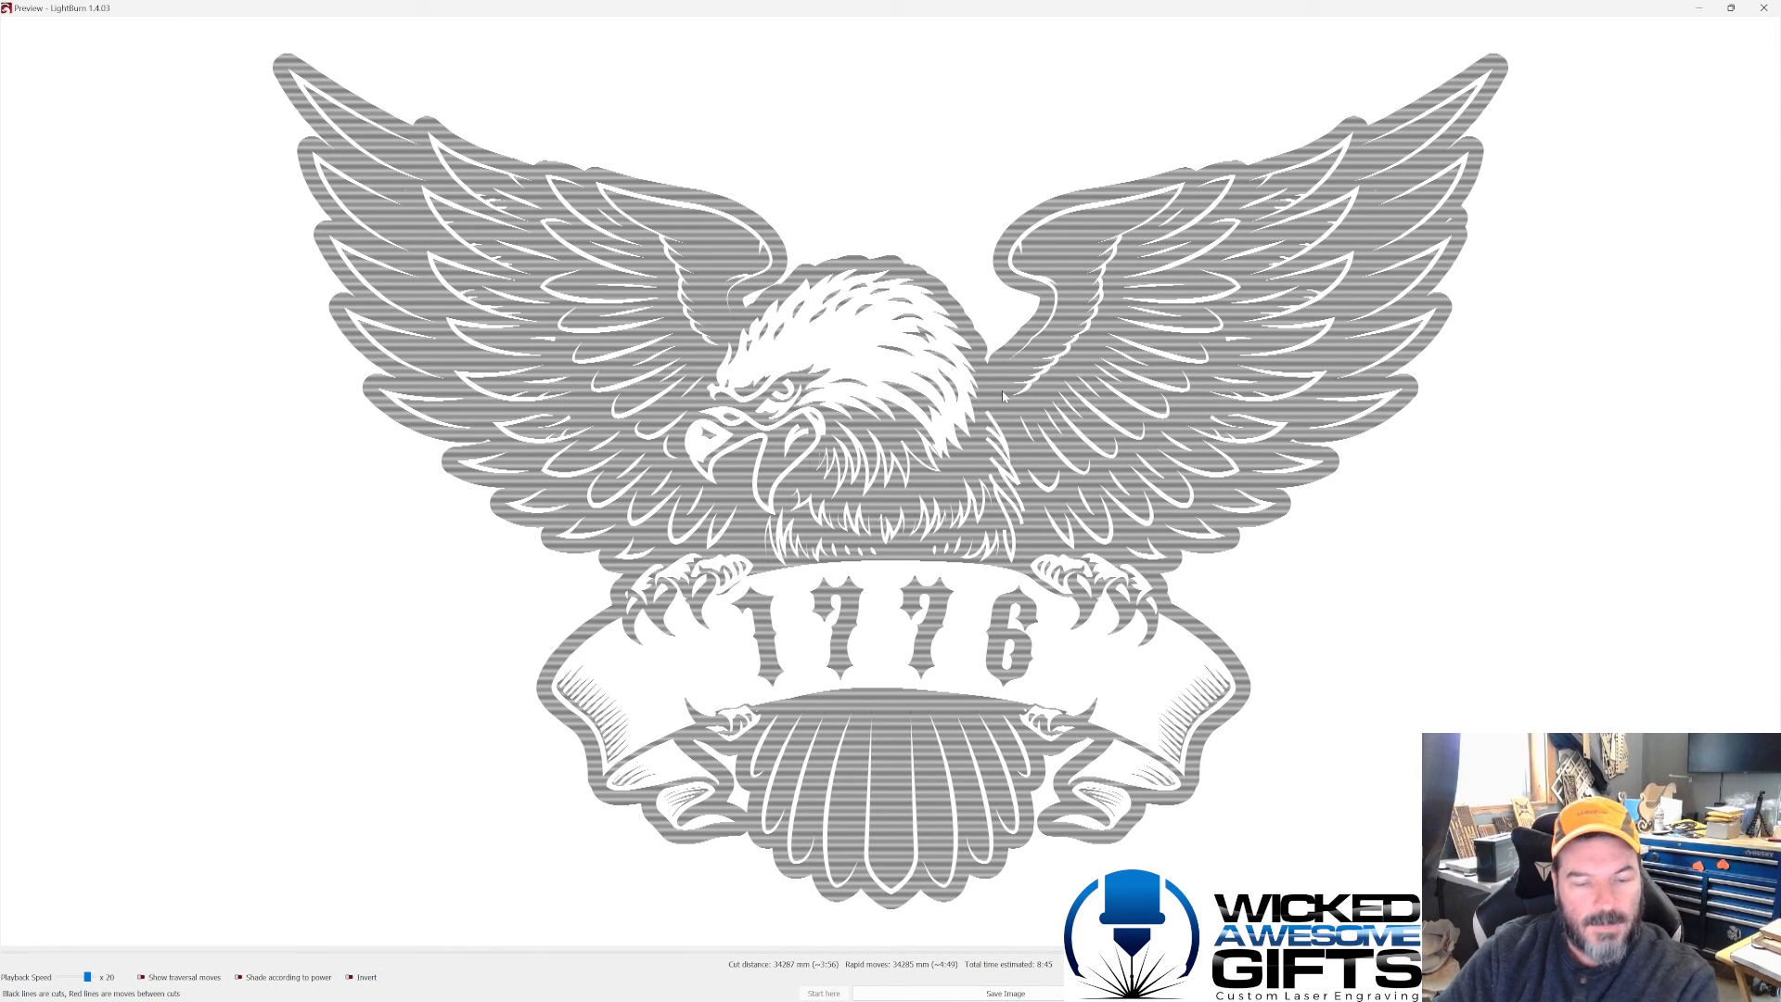
pyautogui.scroll(-2, 943, 409)
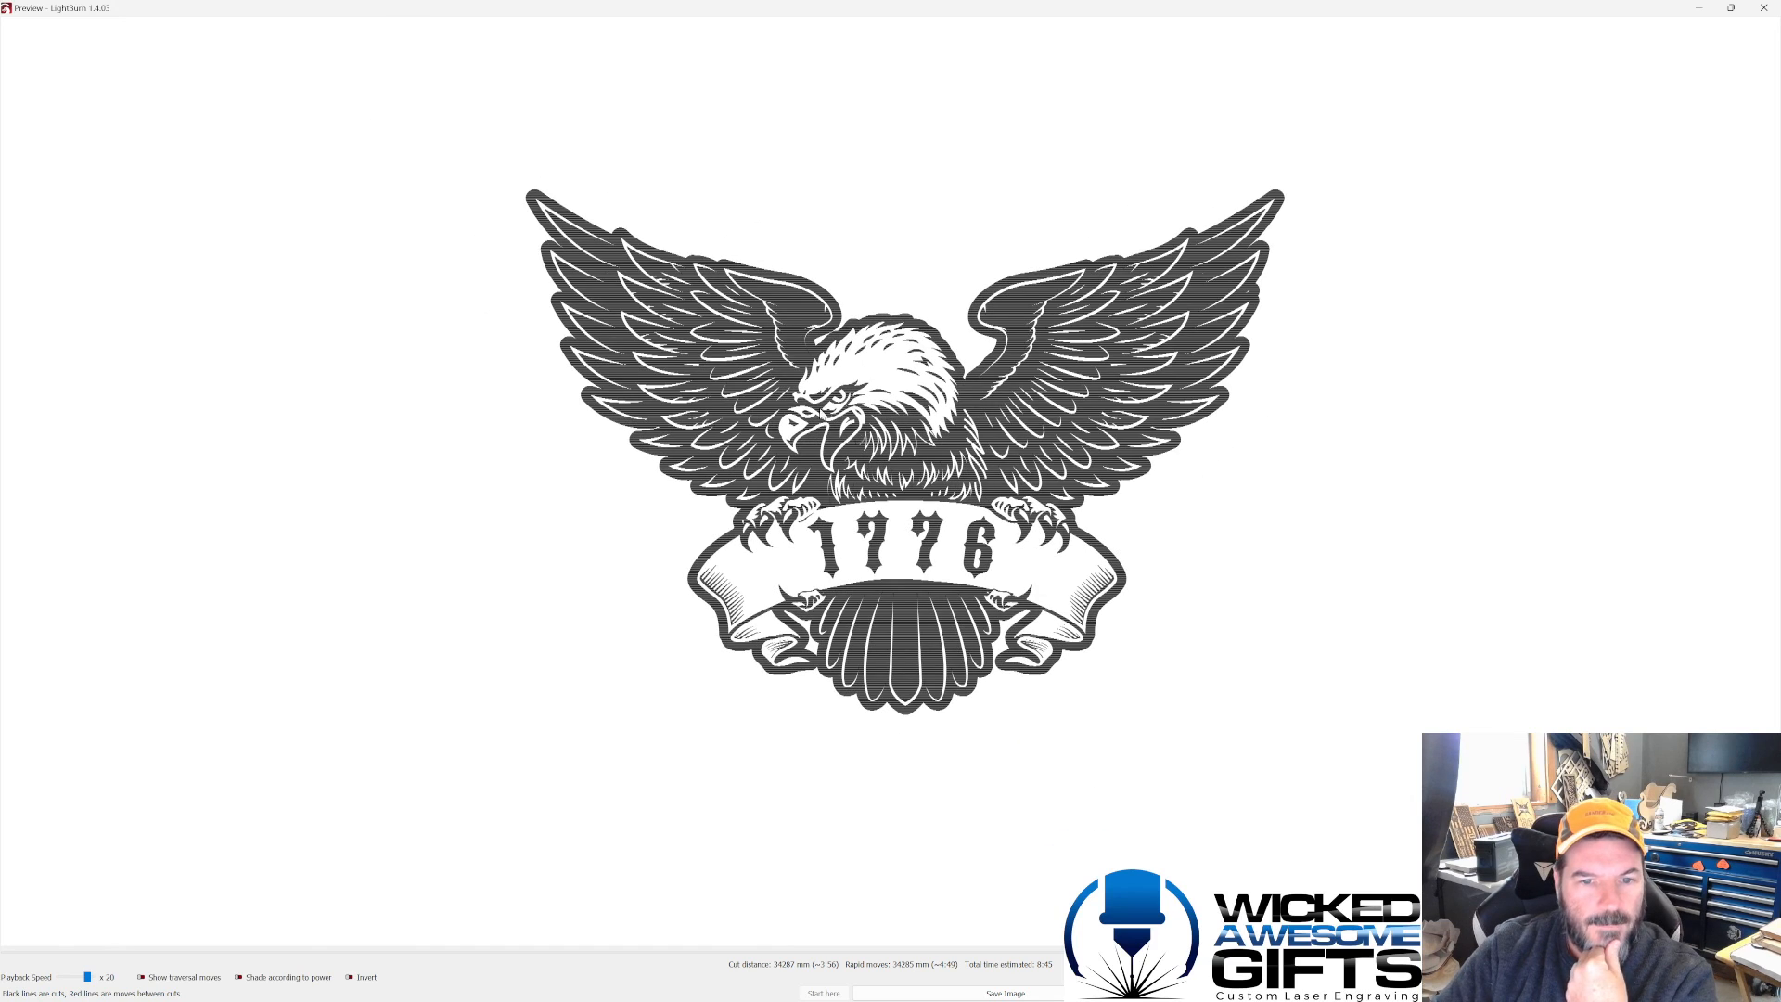
pyautogui.click(1764, 7)
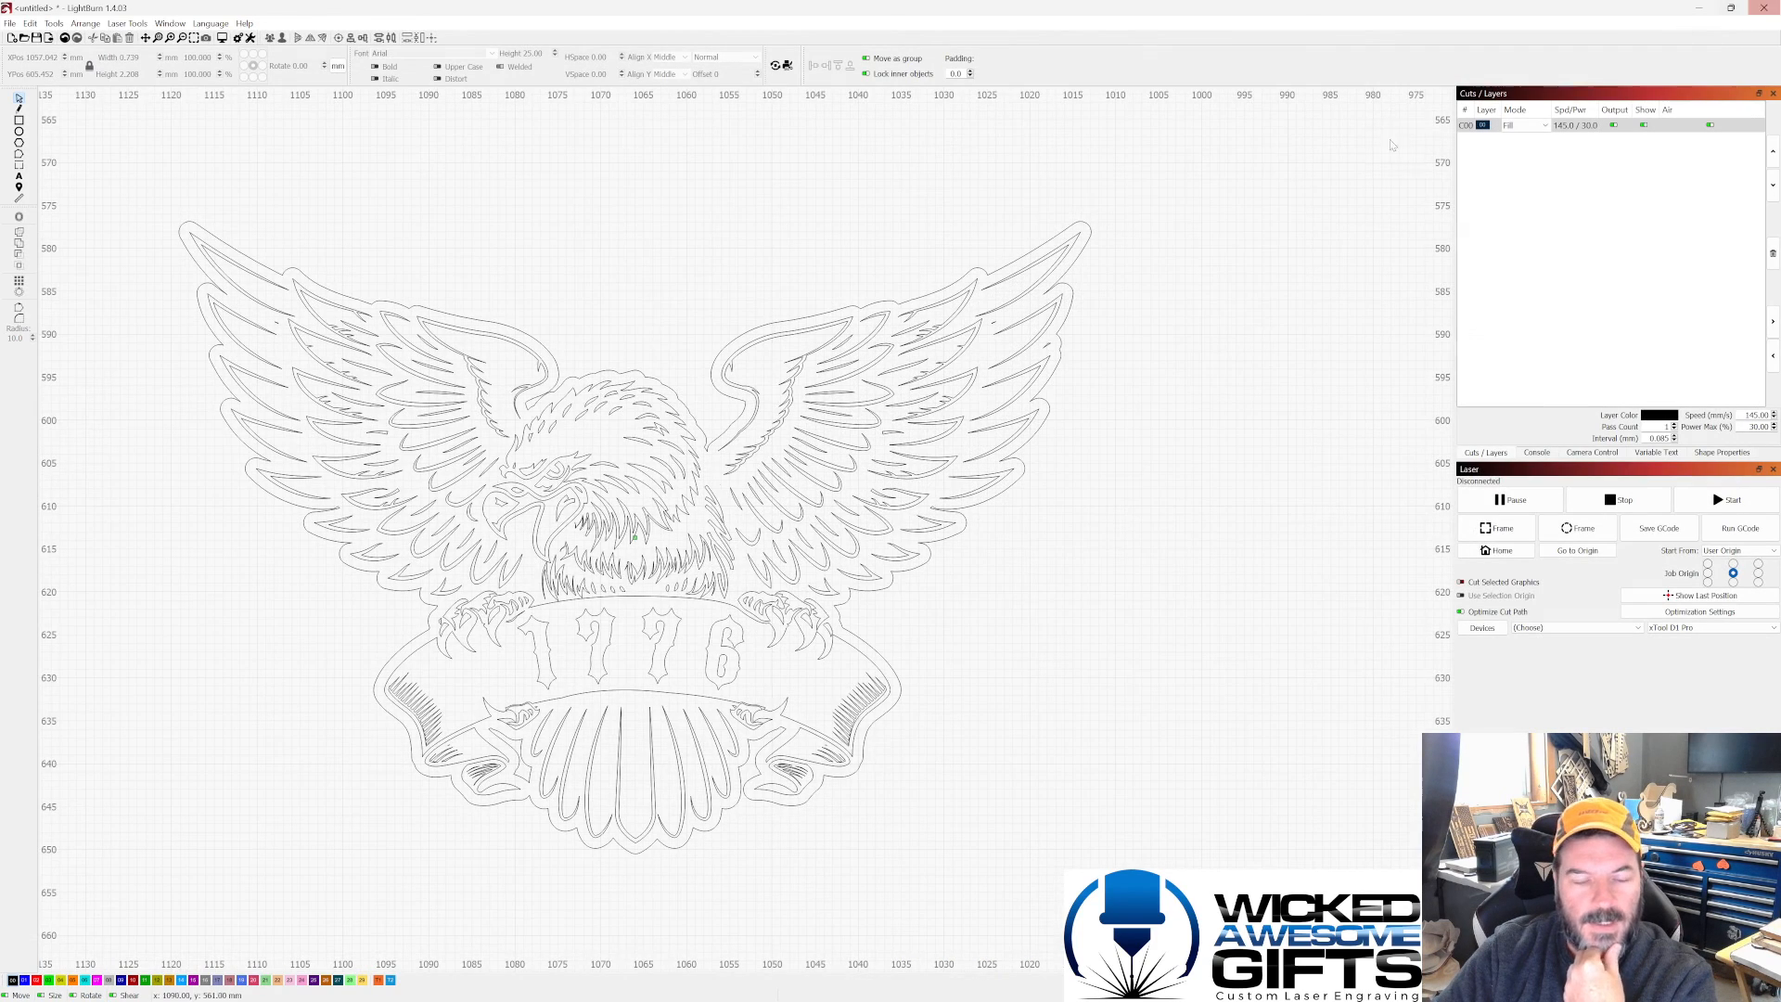
pyautogui.scroll(-3, 646, 336)
pyautogui.scroll(-1, 646, 336)
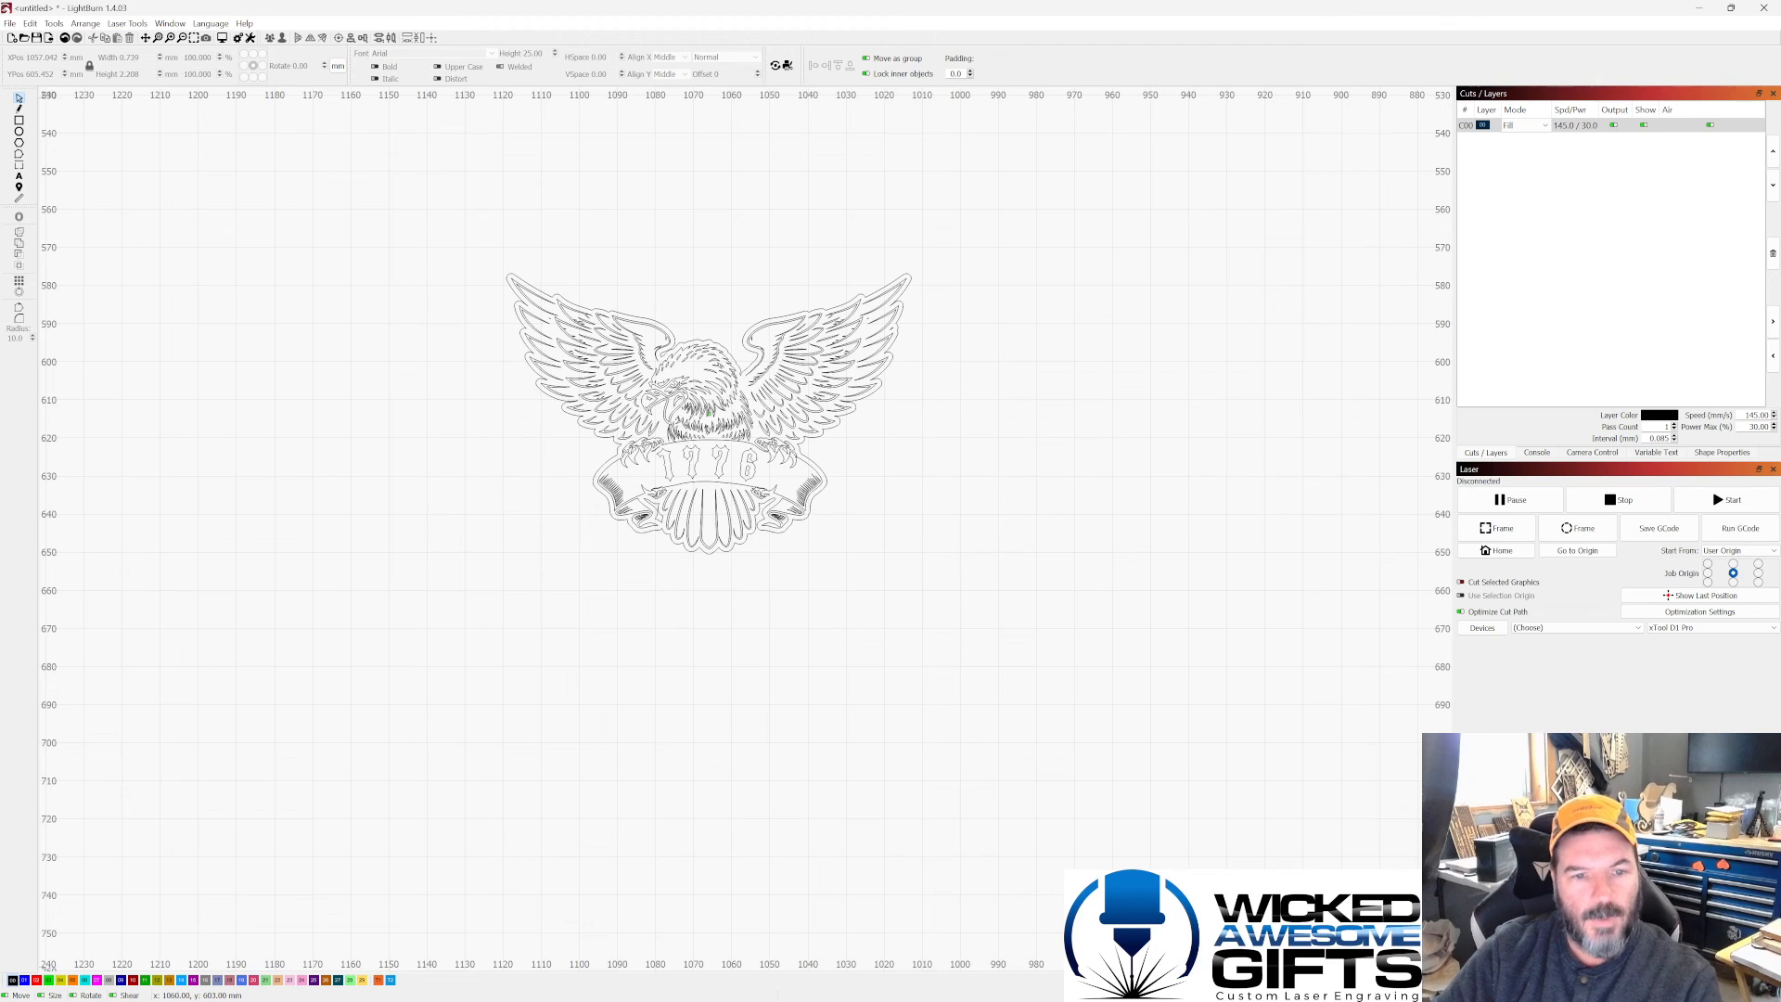
pyautogui.scroll(2, 729, 361)
pyautogui.scroll(2, 677, 302)
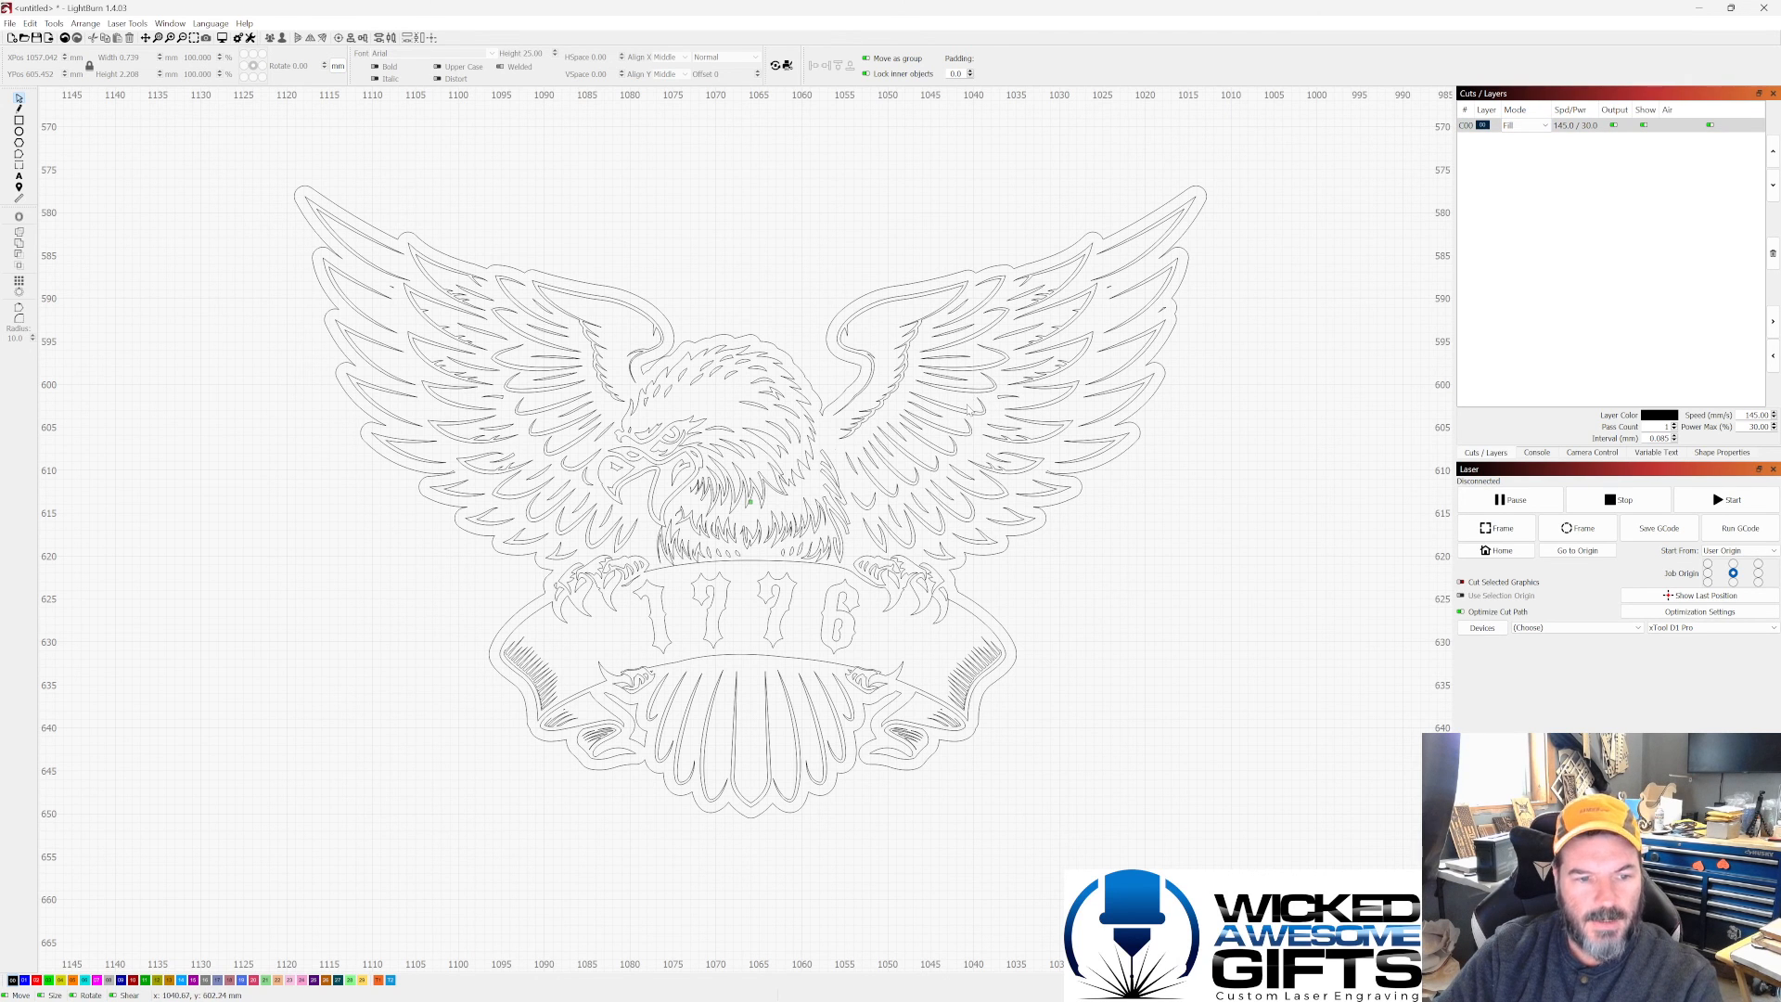
pyautogui.scroll(-2, 939, 384)
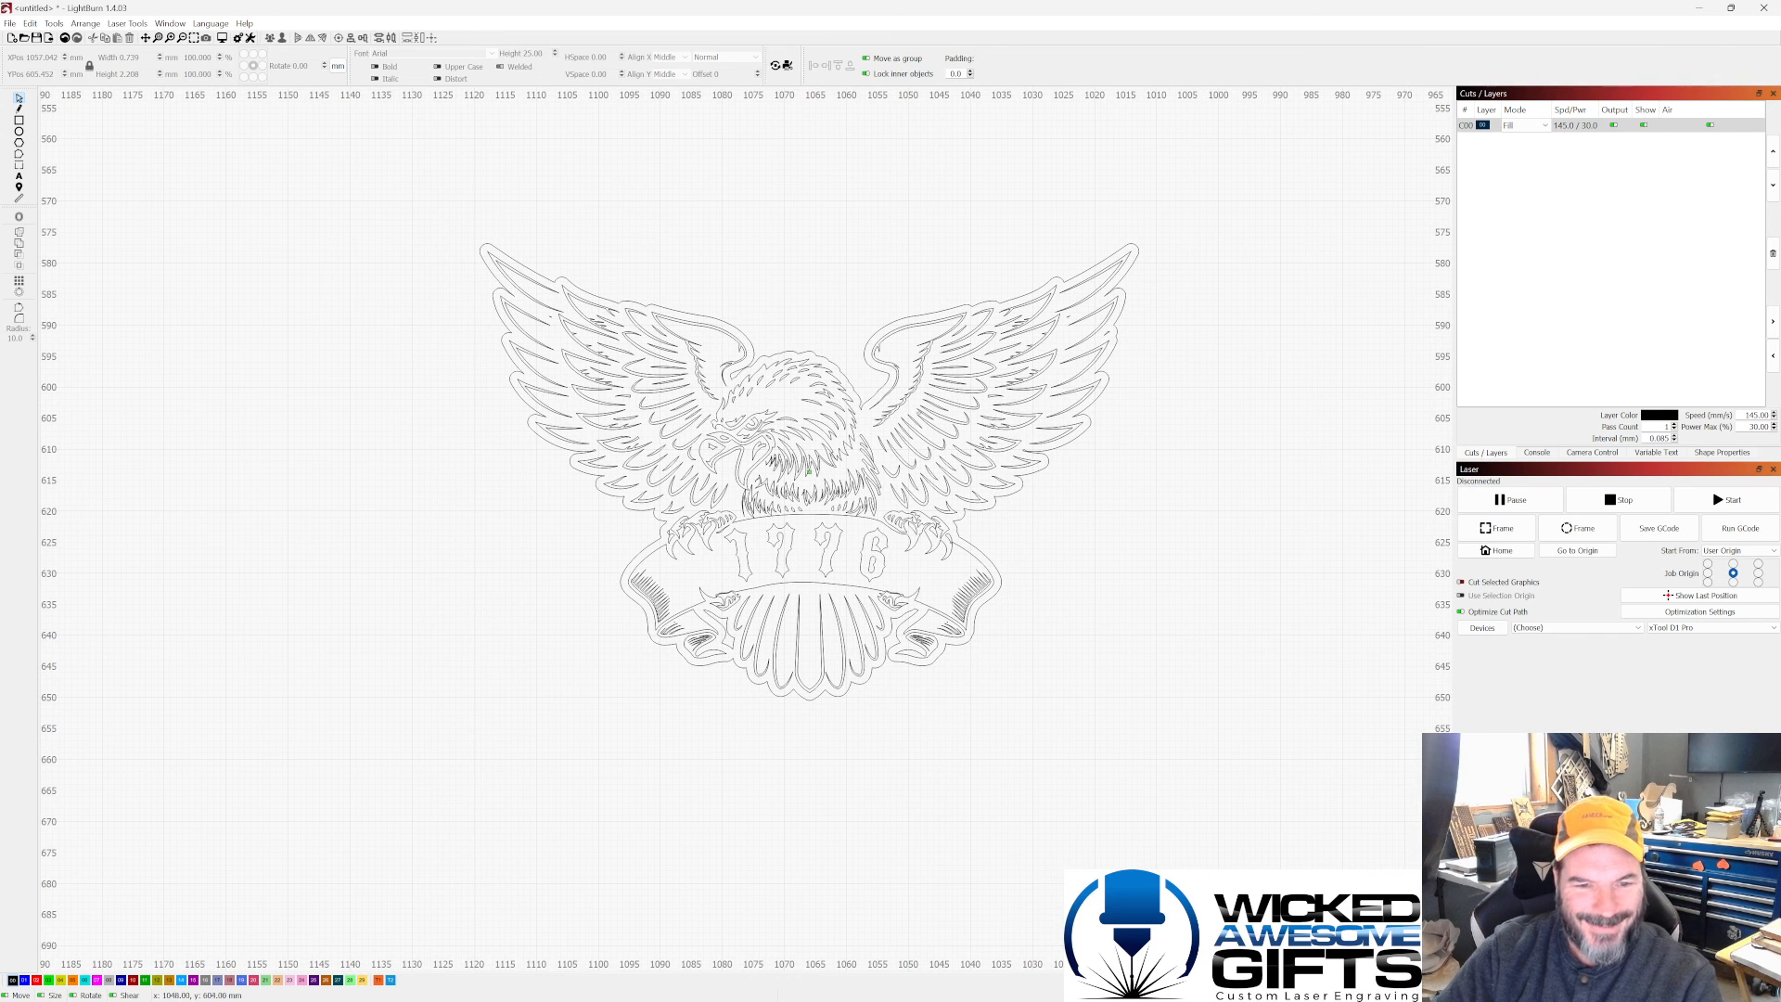
pyautogui.scroll(1, 805, 364)
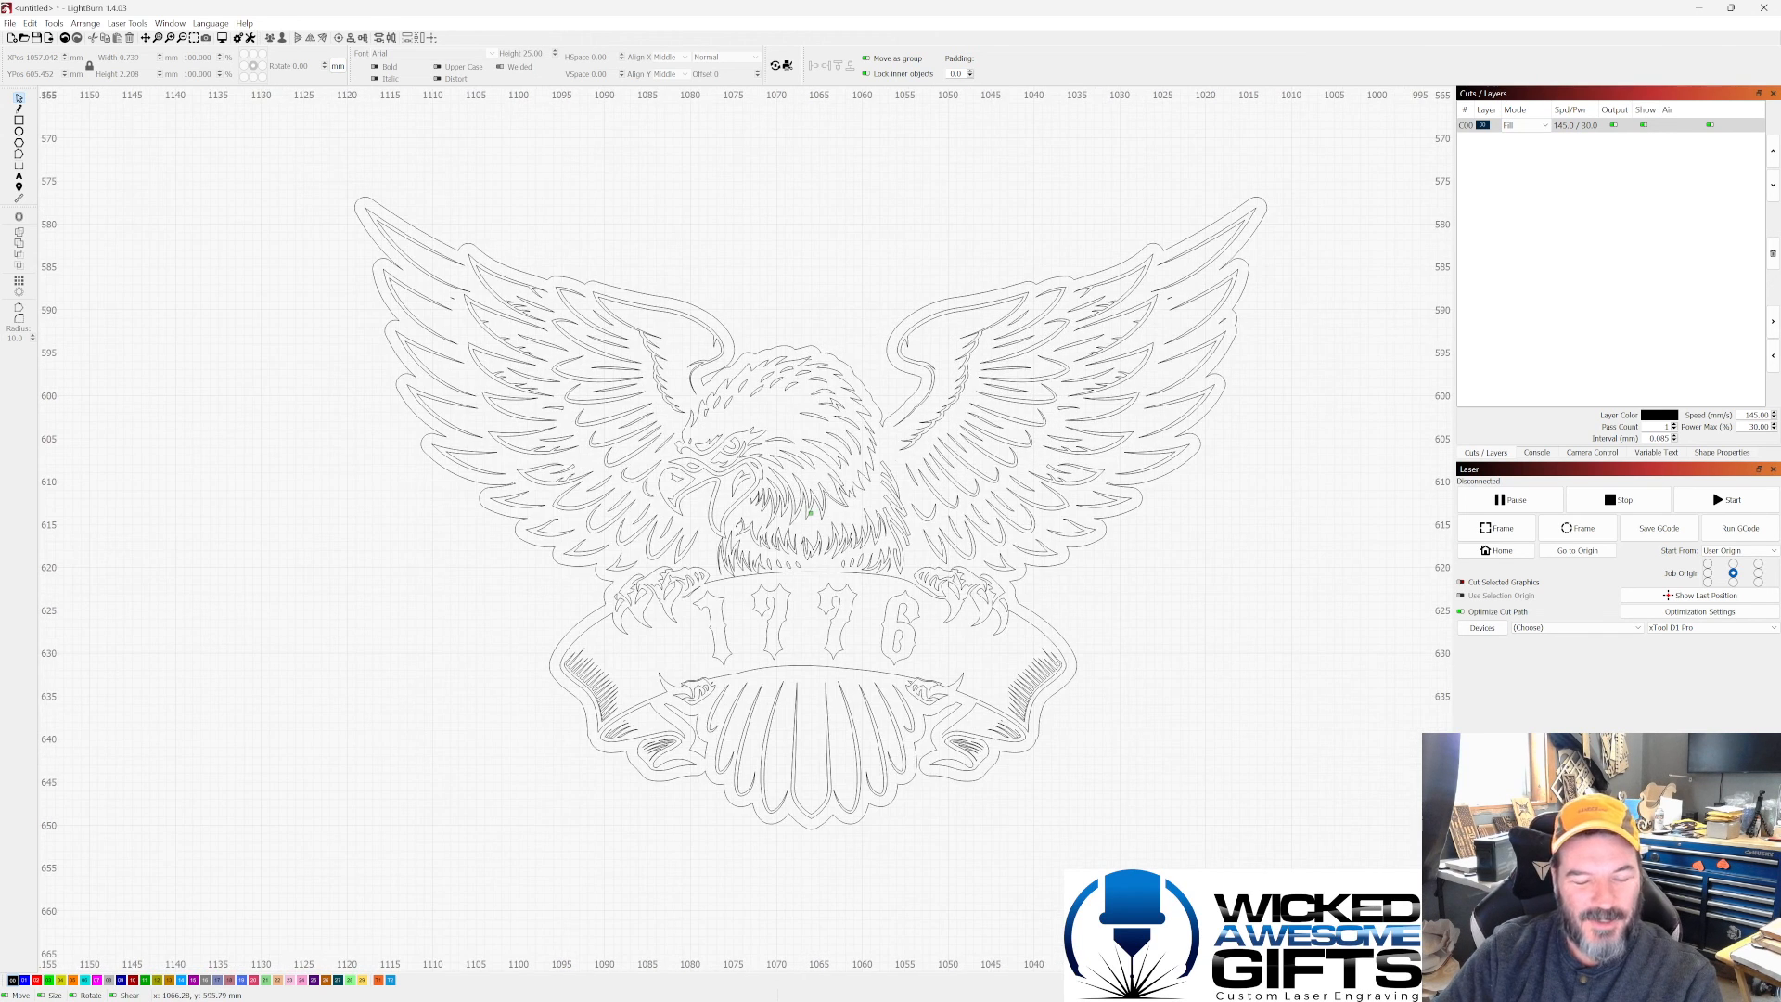
pyautogui.scroll(-1, 801, 373)
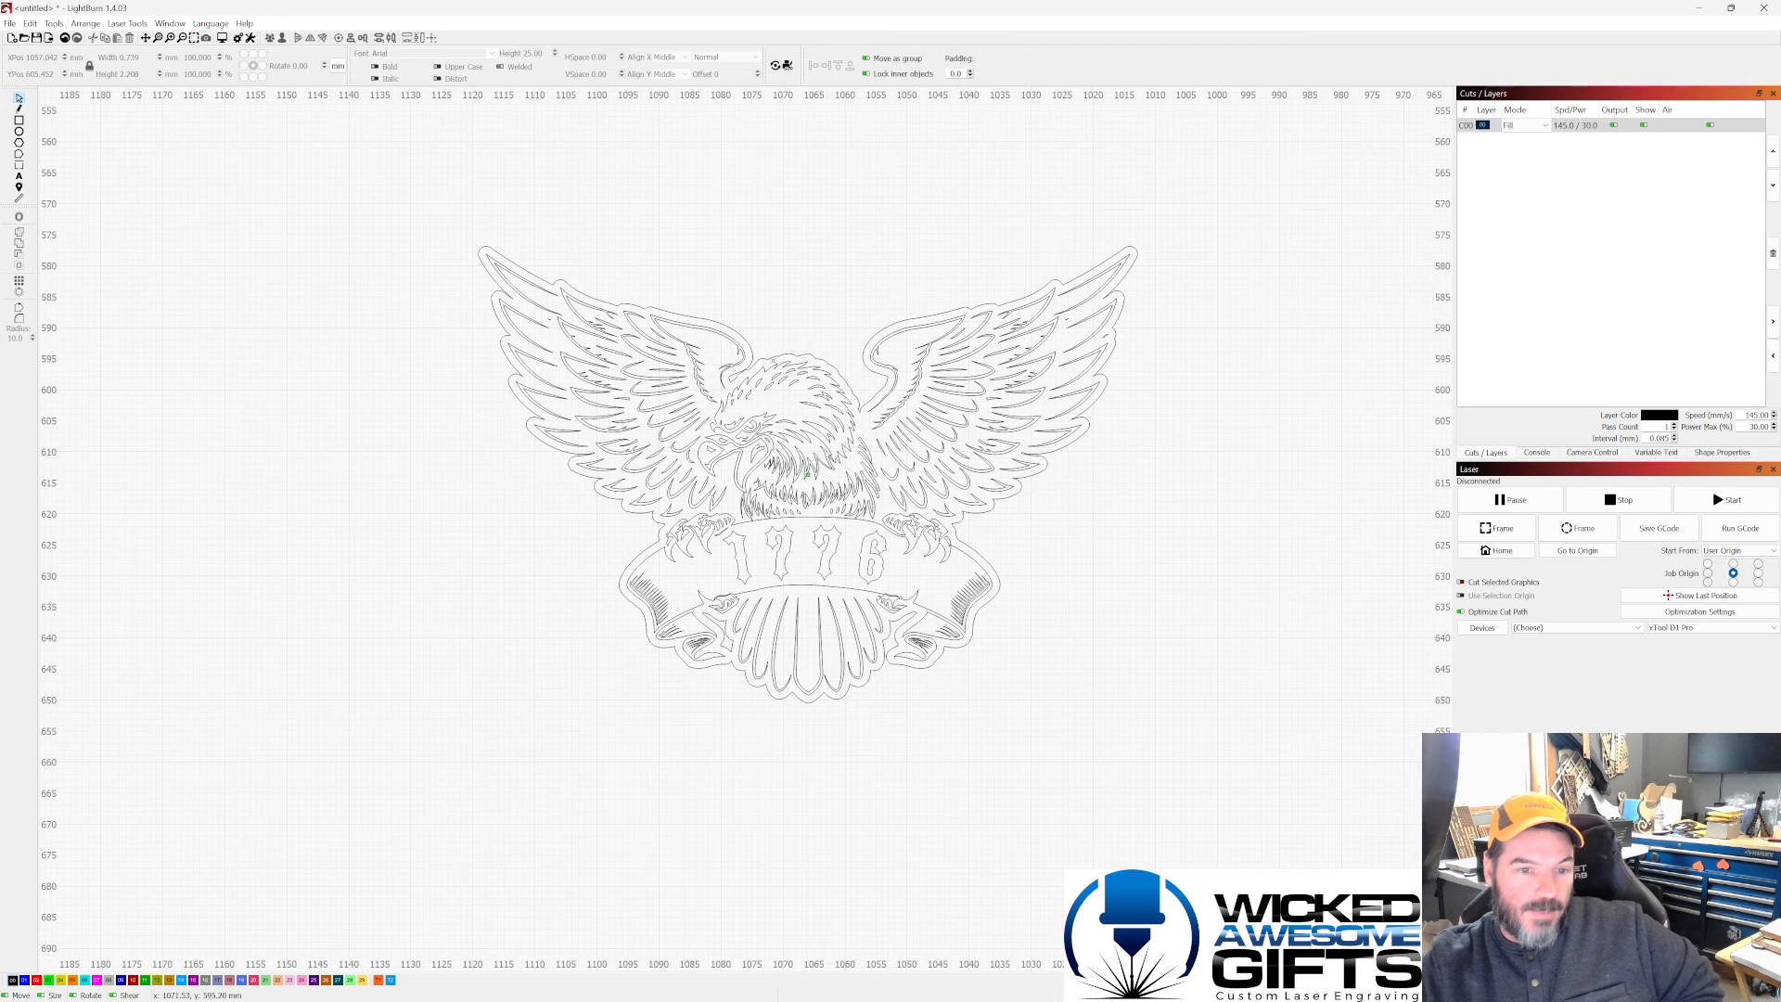
pyautogui.scroll(-1, 745, 378)
pyautogui.scroll(2, 750, 395)
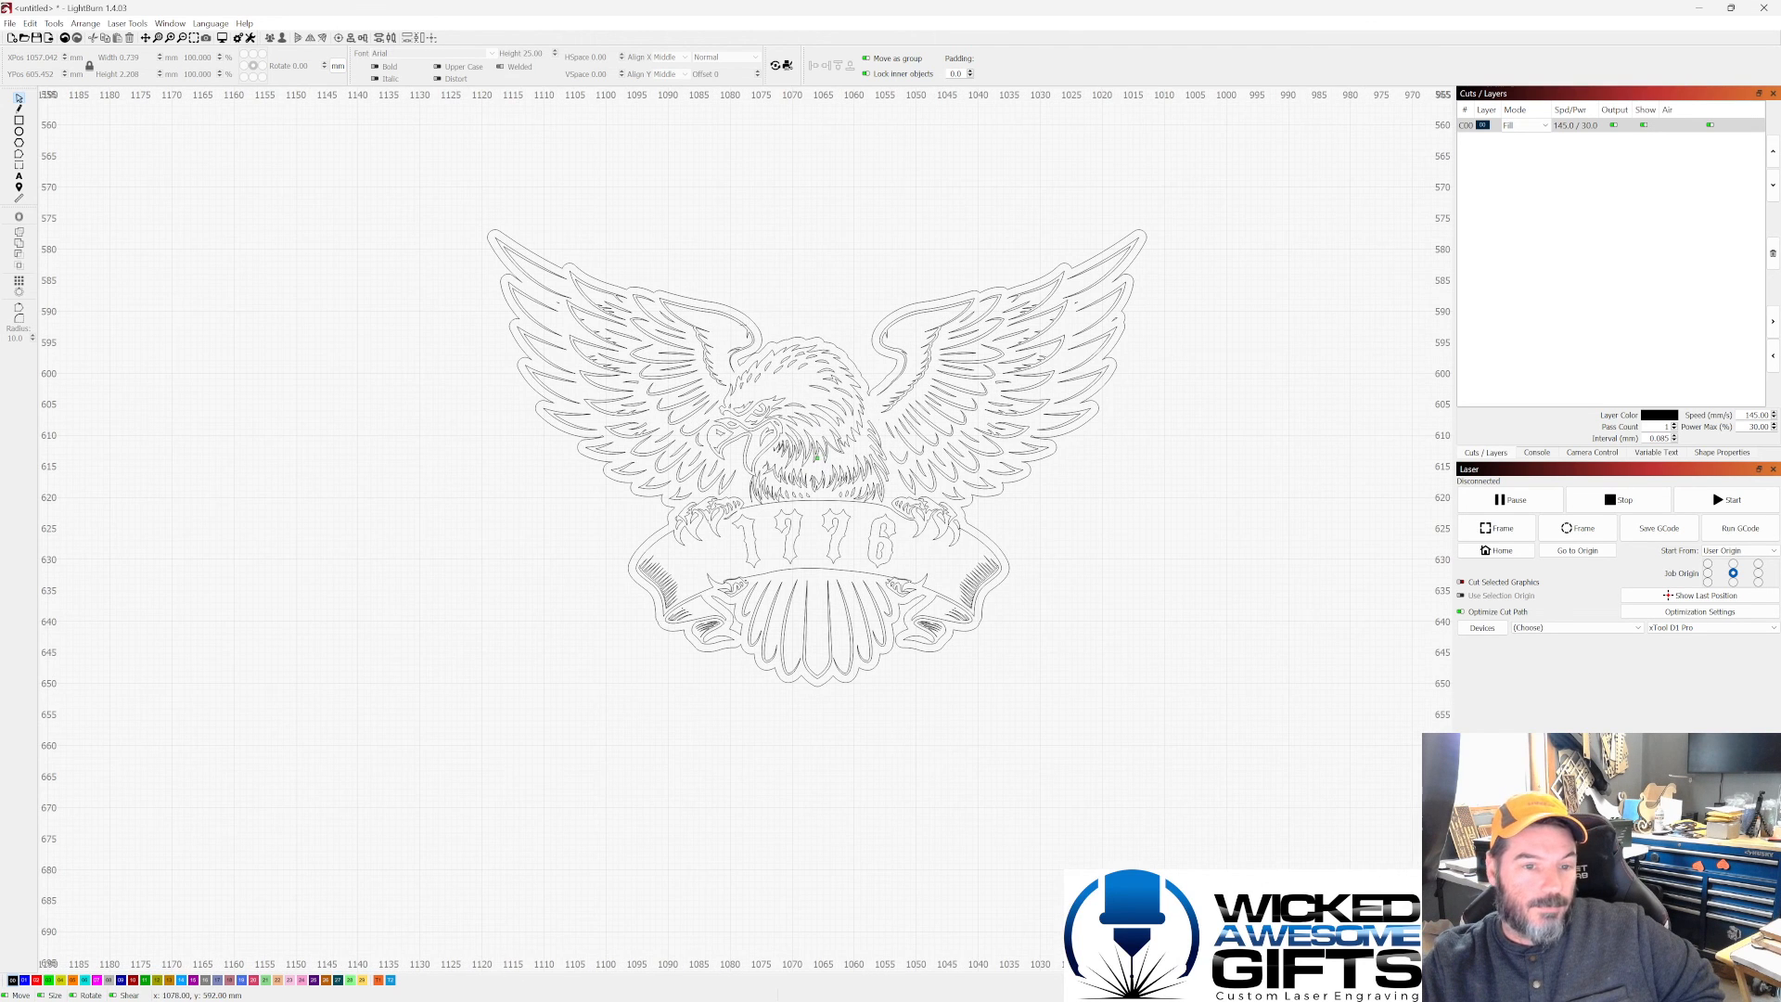
pyautogui.scroll(1, 894, 313)
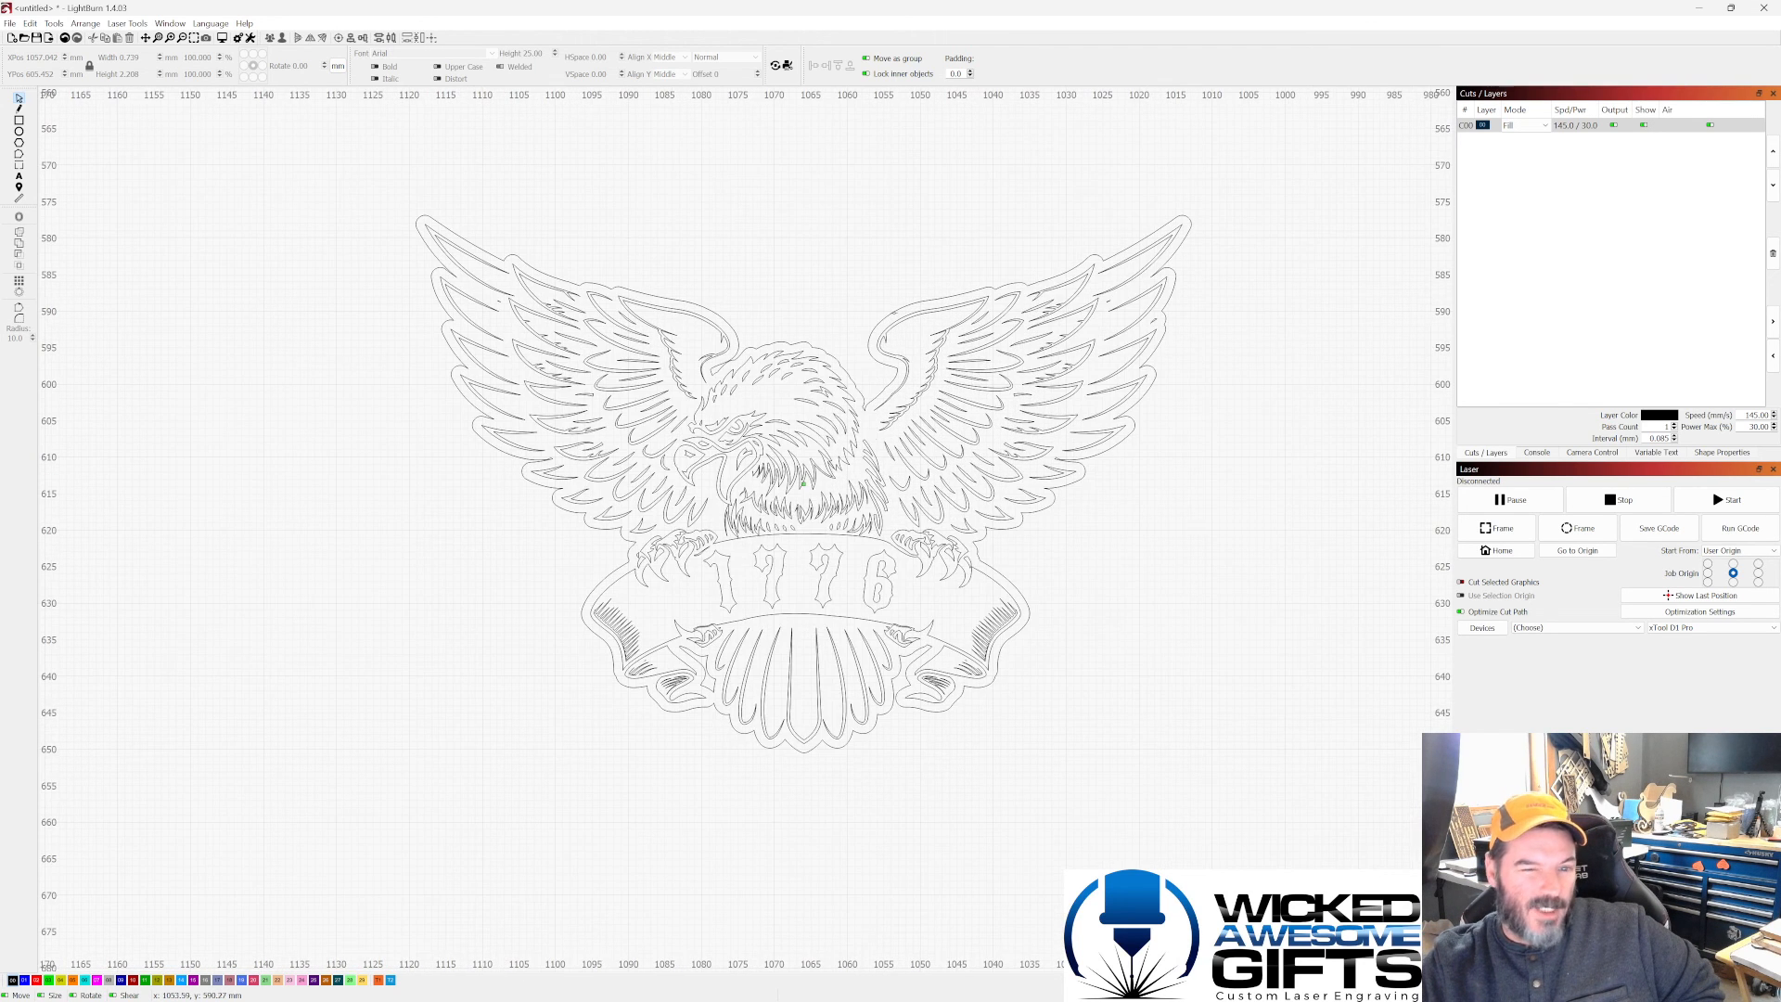
pyautogui.scroll(-1, 893, 313)
pyautogui.scroll(2, 1125, 258)
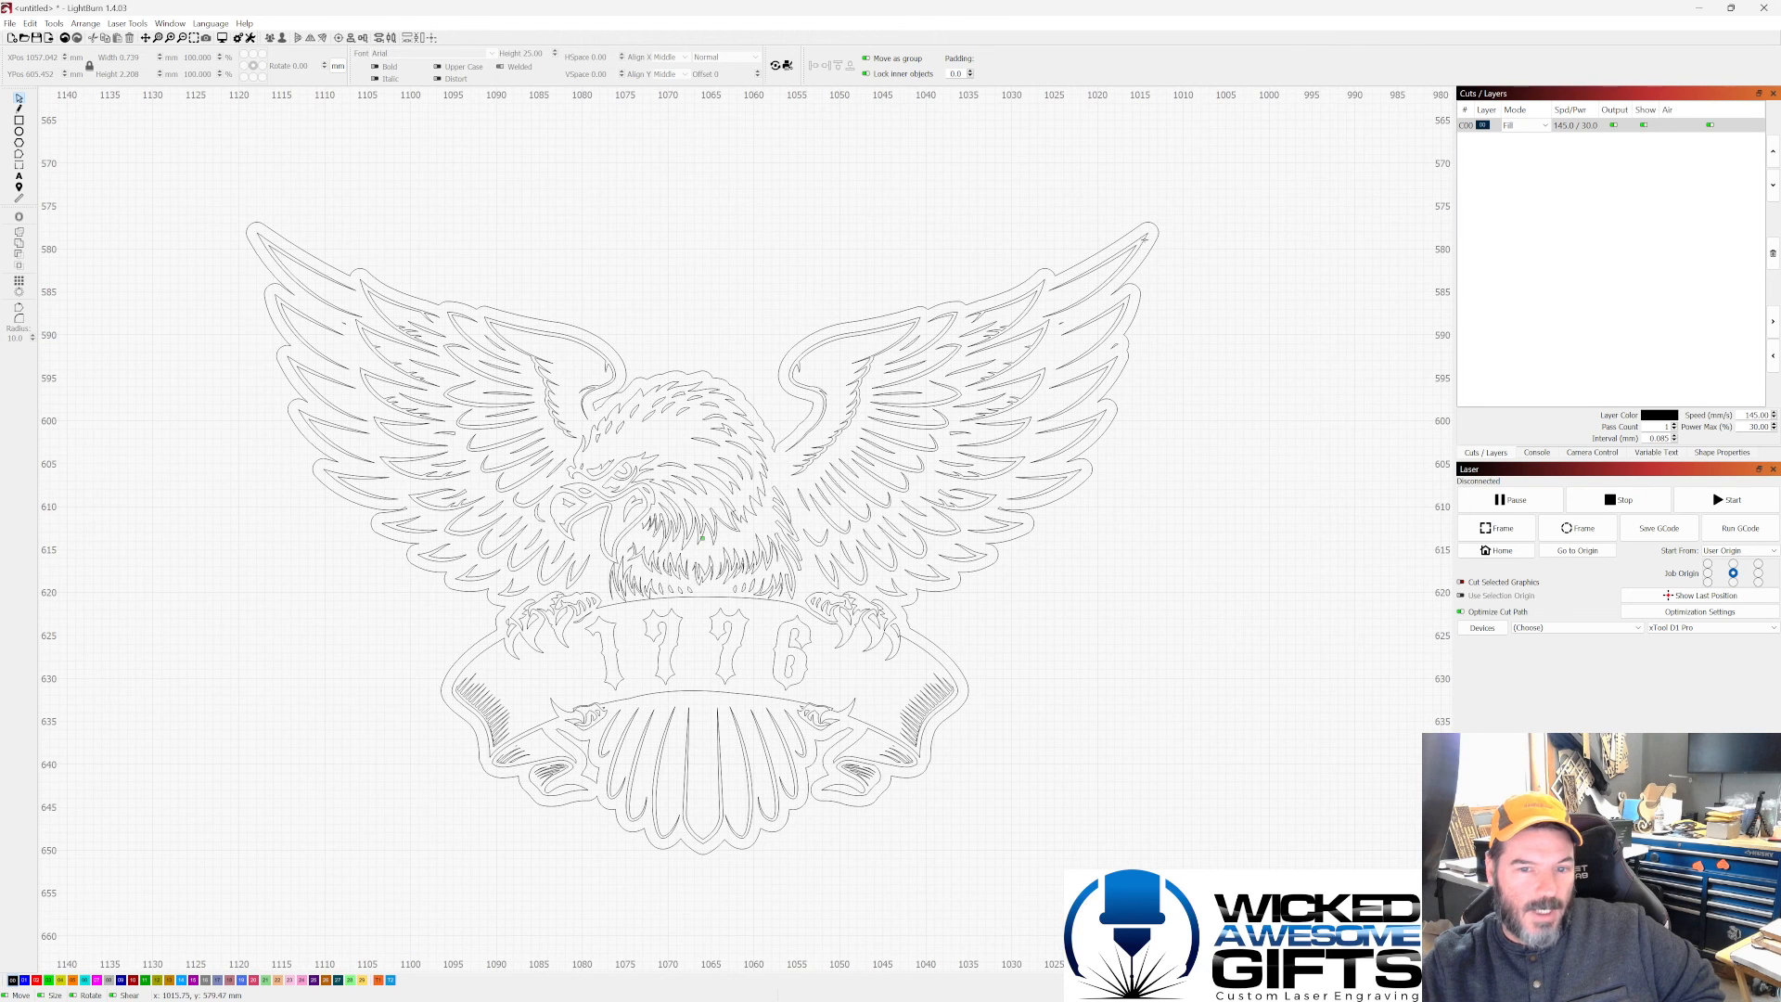
pyautogui.scroll(-2, 1126, 278)
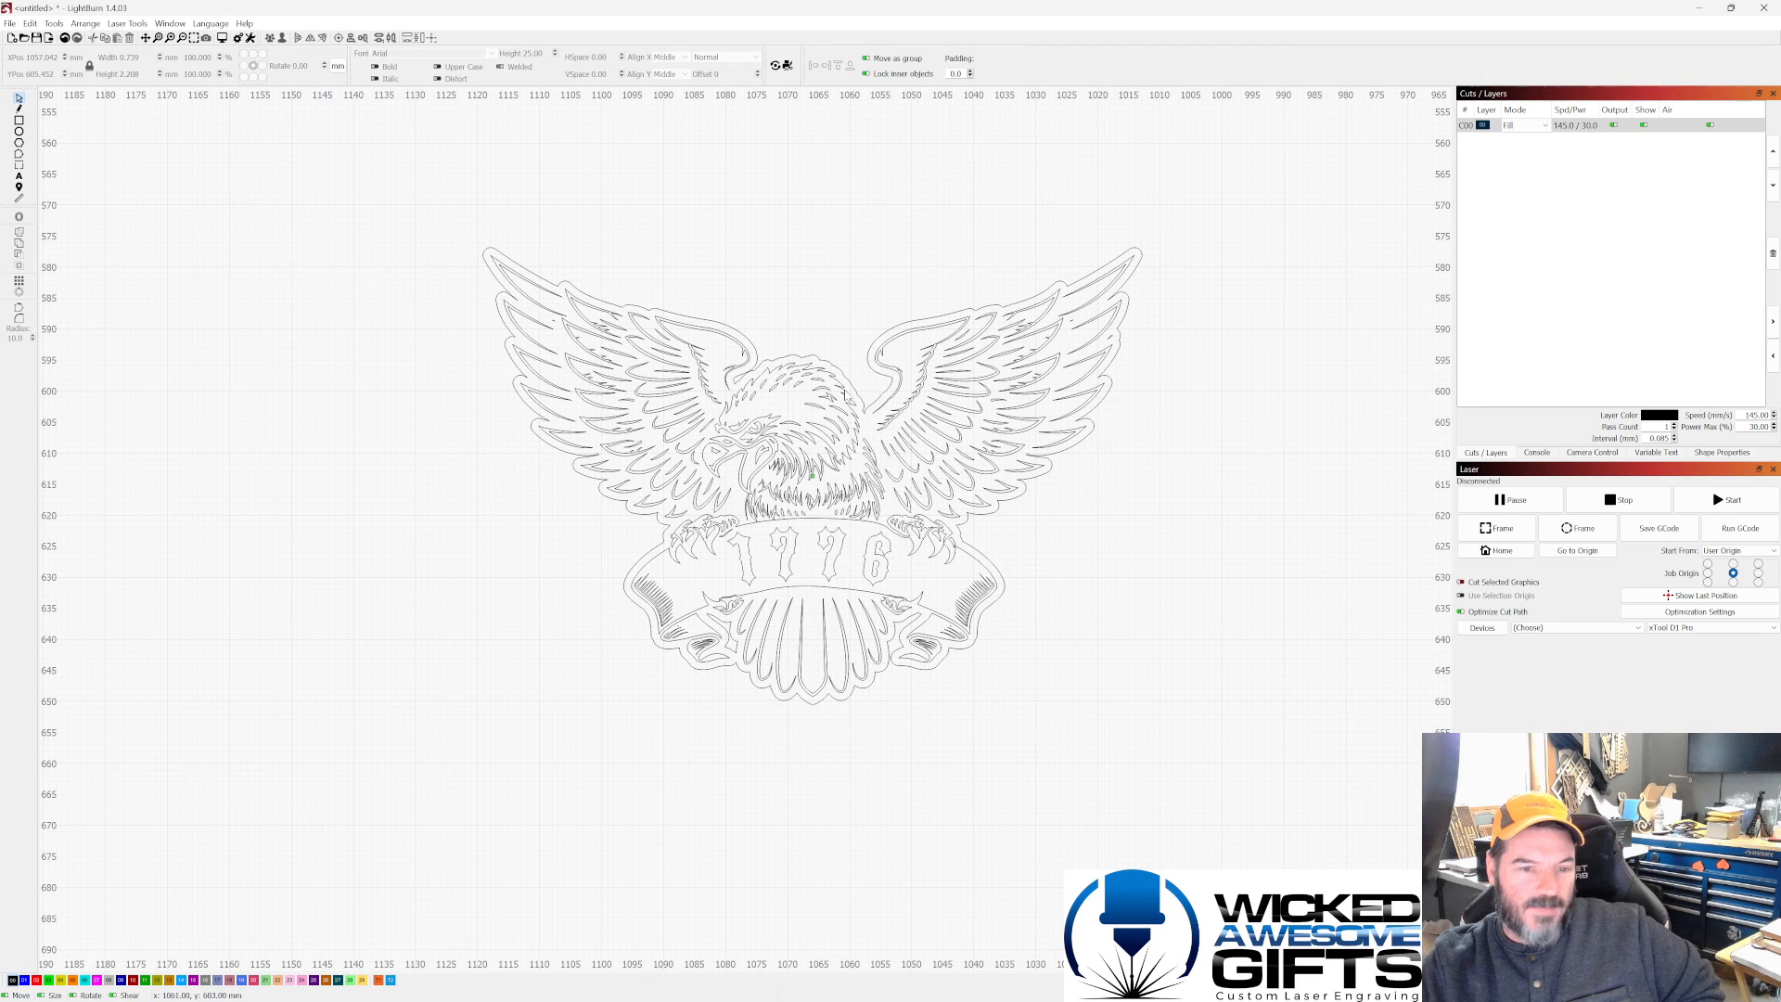
pyautogui.scroll(2, 833, 374)
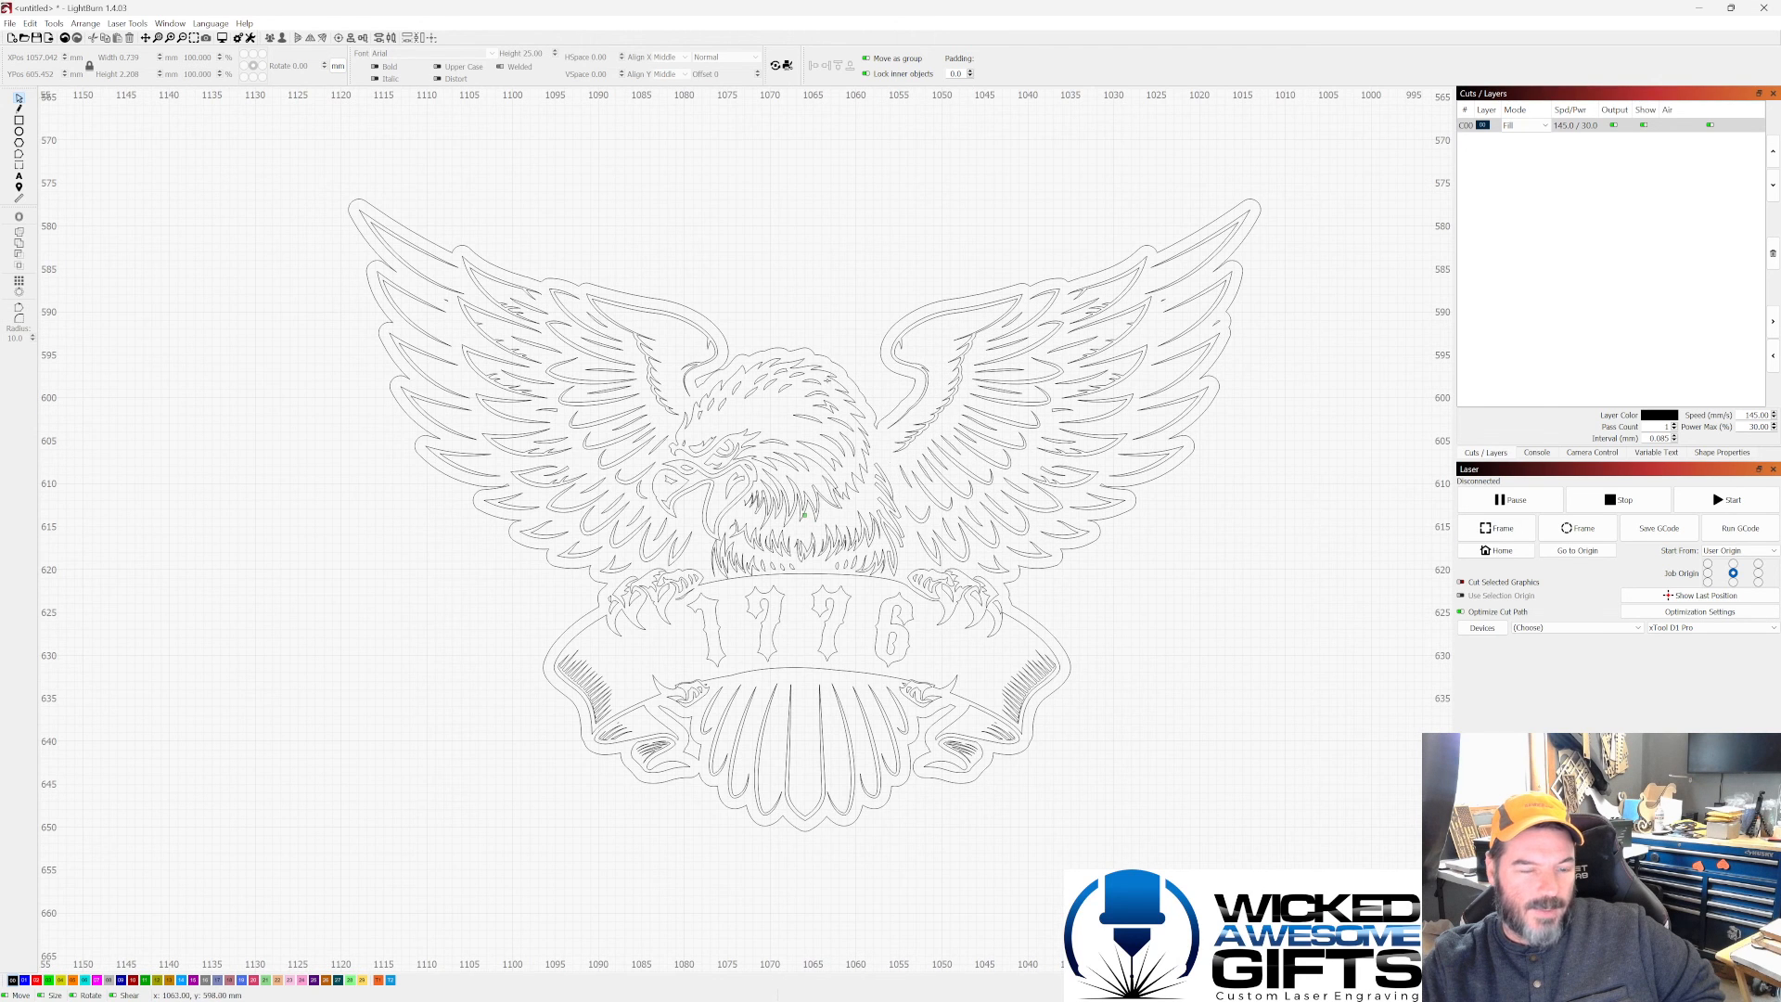
pyautogui.scroll(-1, 795, 393)
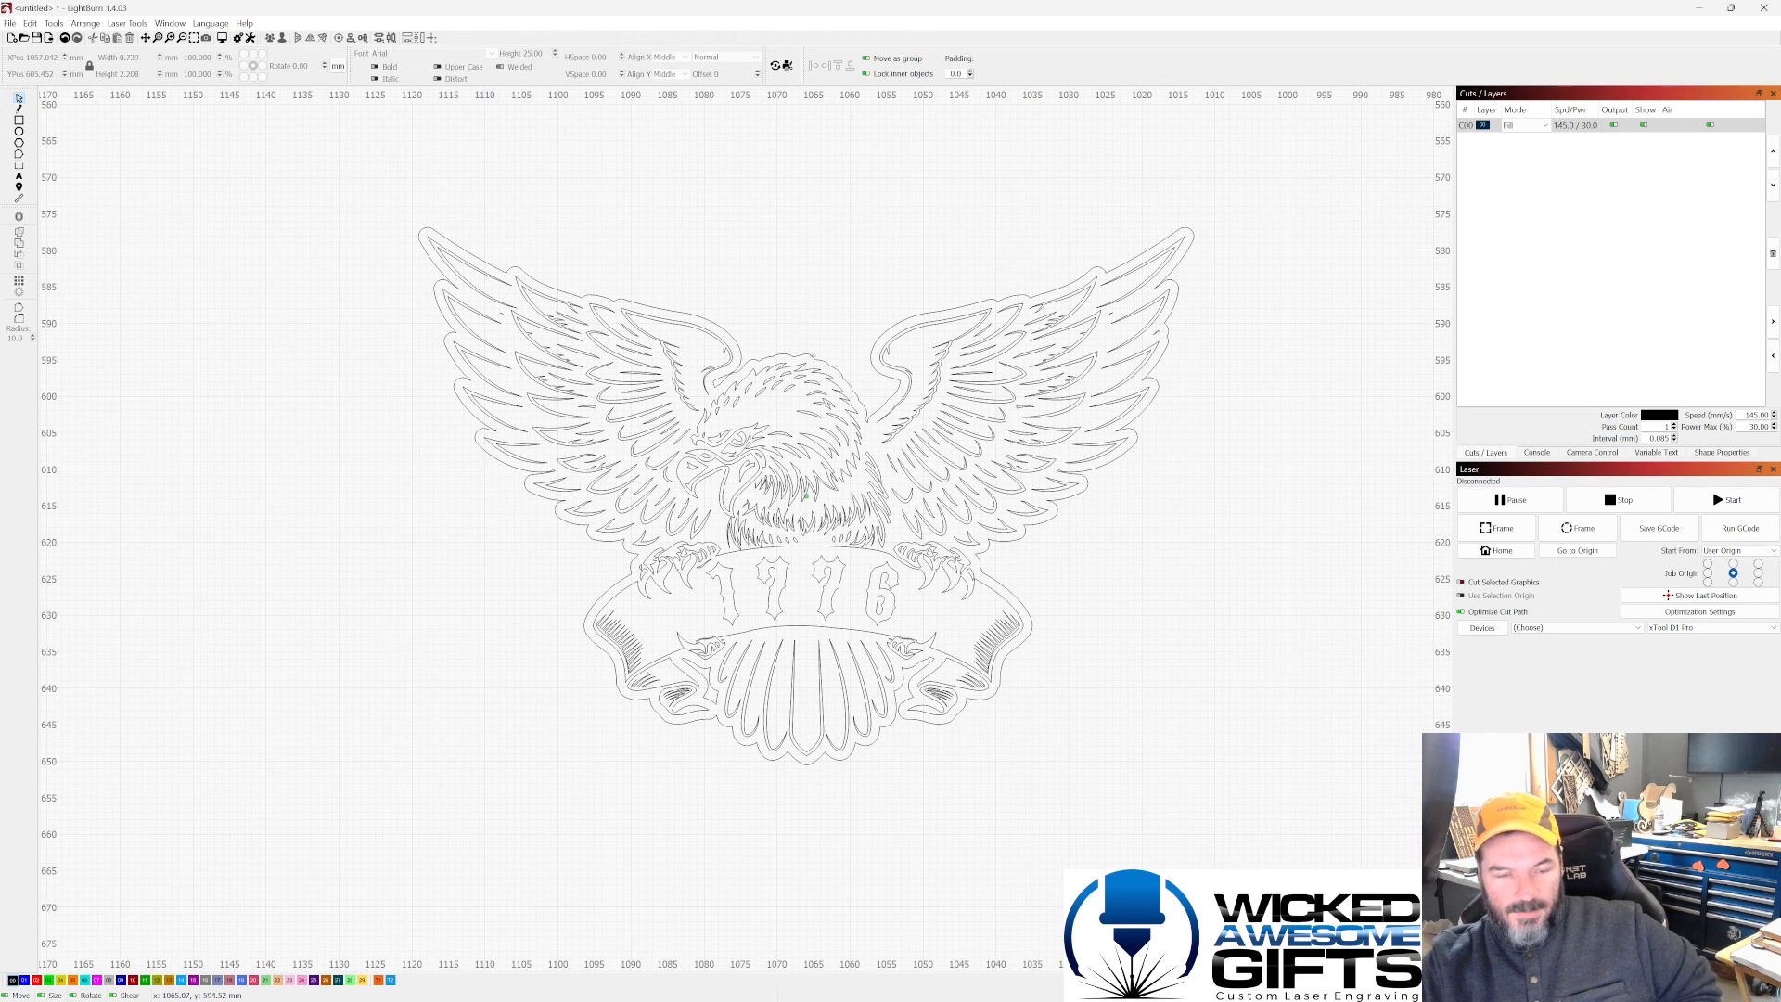
pyautogui.scroll(-1, 813, 357)
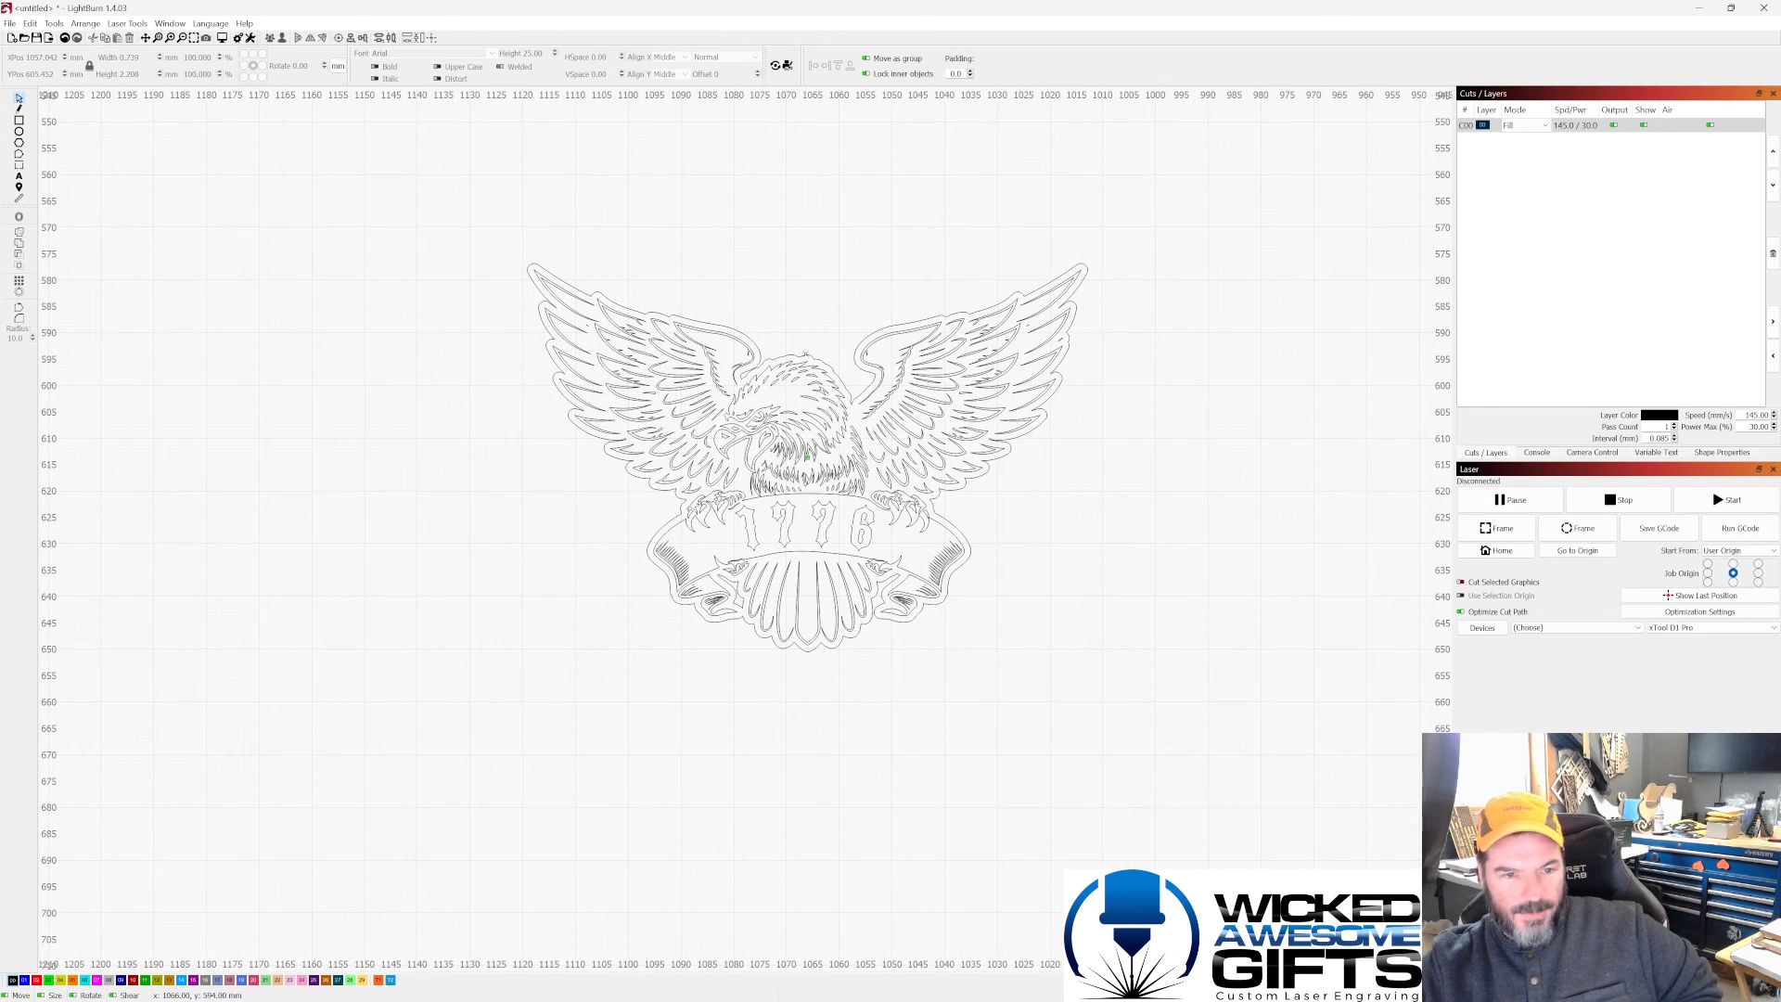
pyautogui.scroll(2, 807, 354)
pyautogui.scroll(-1, 807, 353)
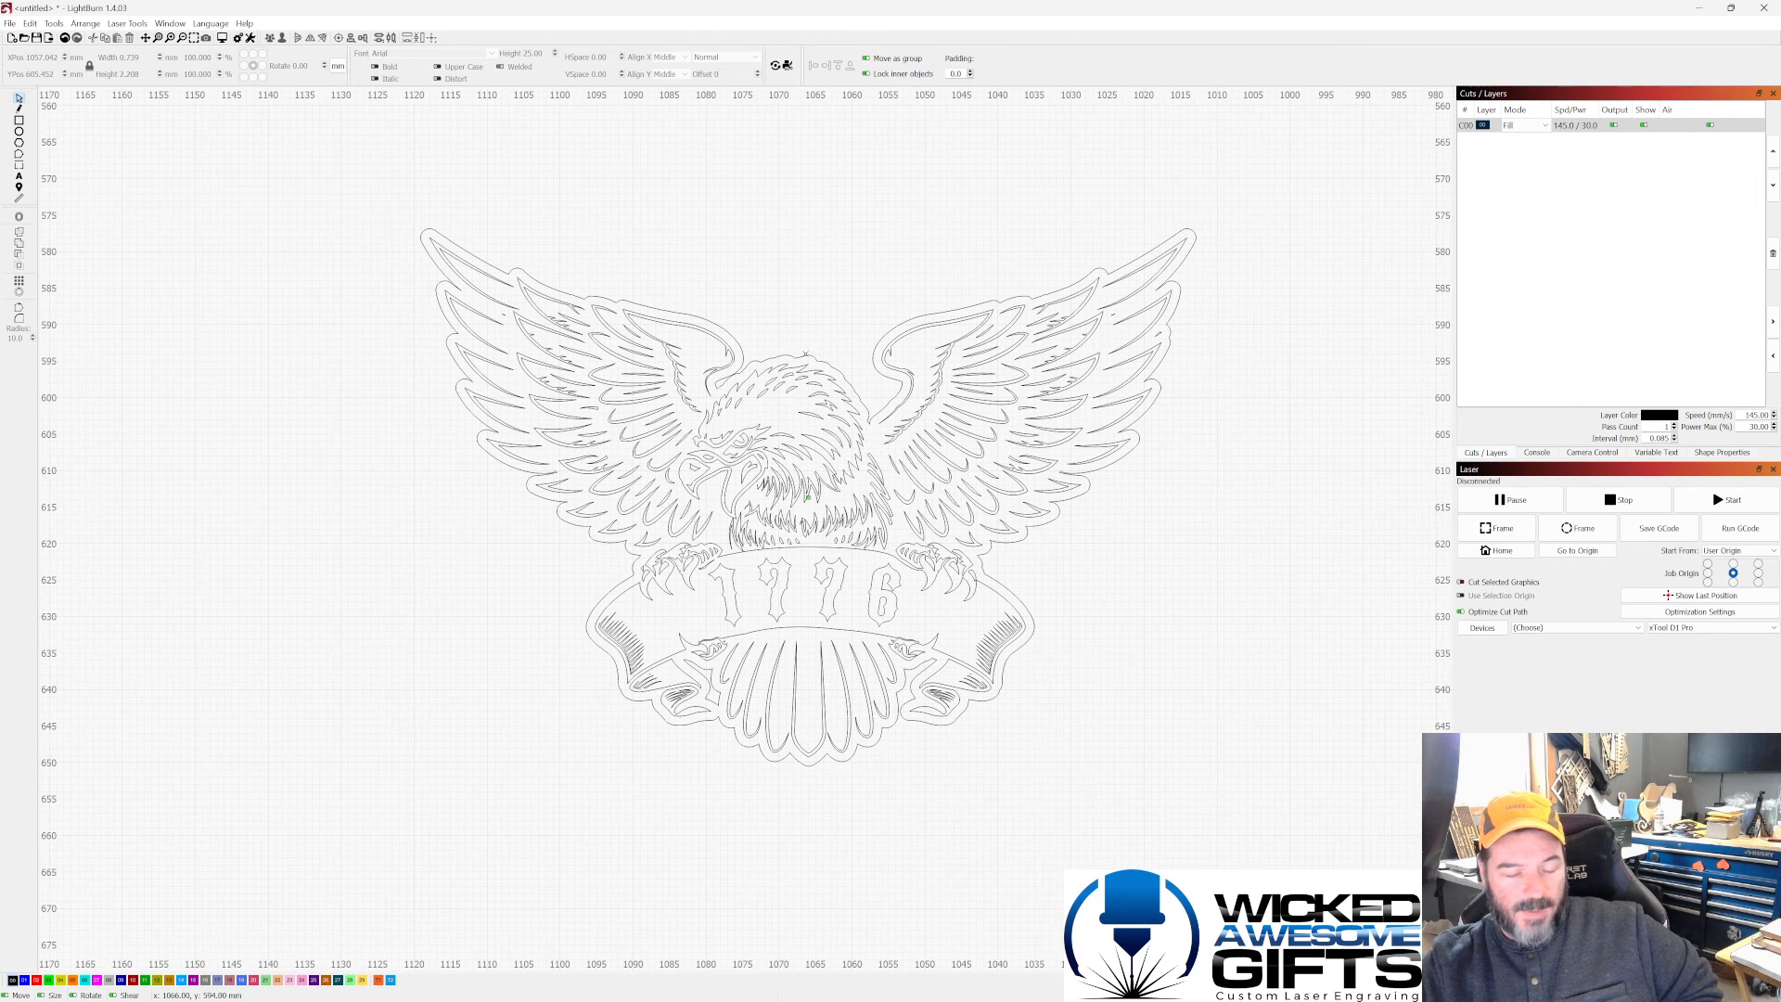